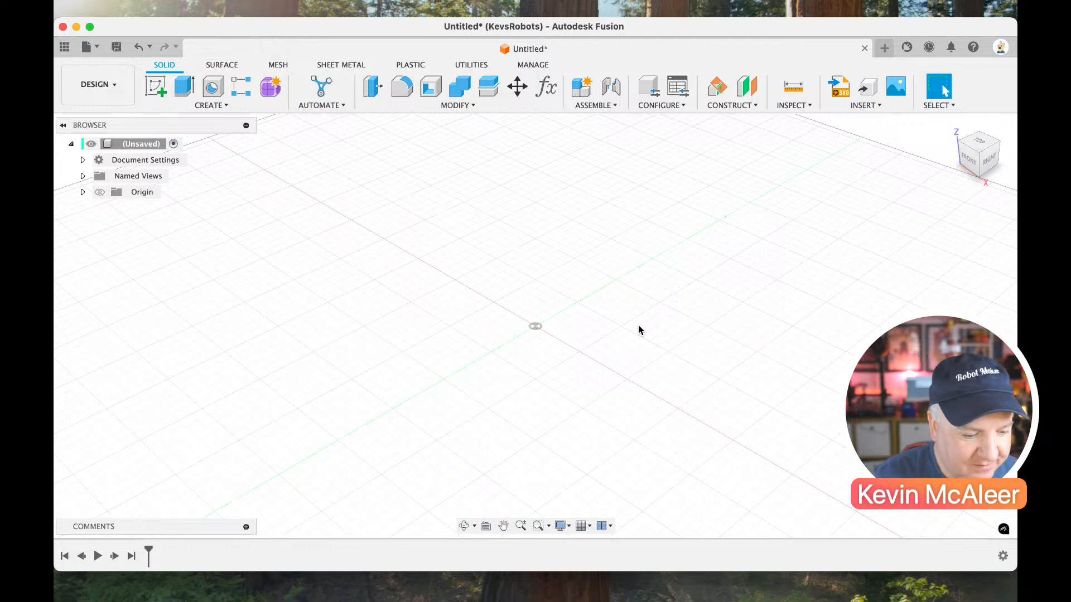
Save the untitled design as 2U LiveStream in the MiniRack project.
left_click(117, 48)
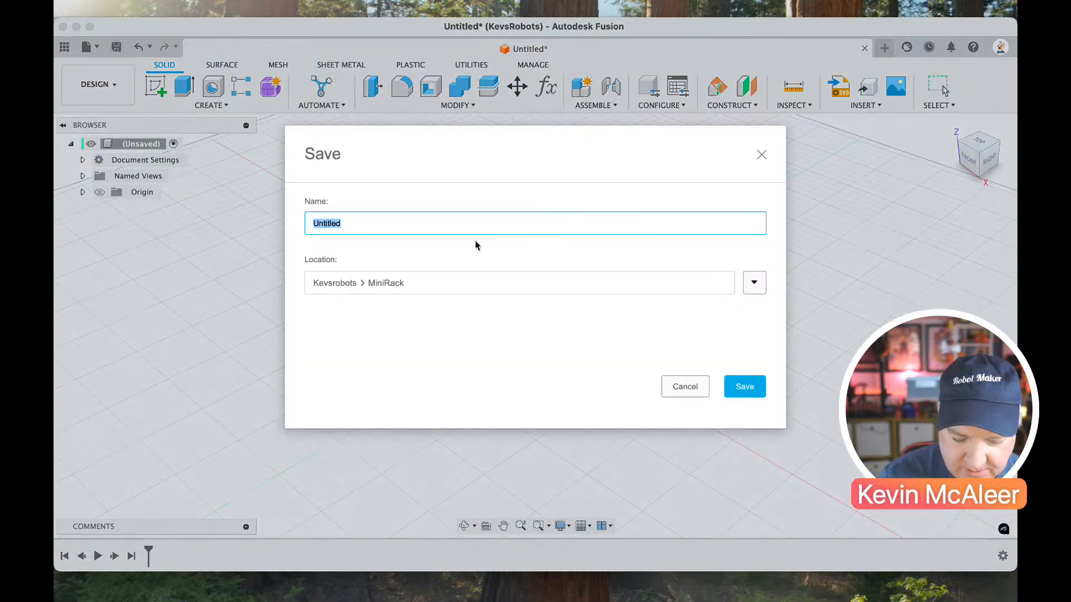
type("2U LiveStream")
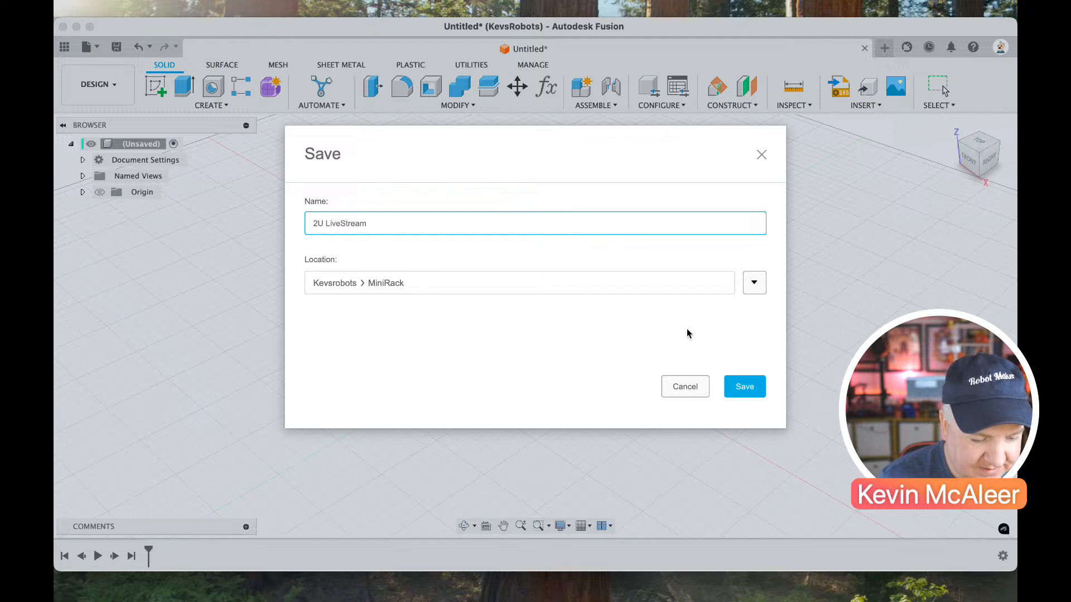
left_click(747, 386)
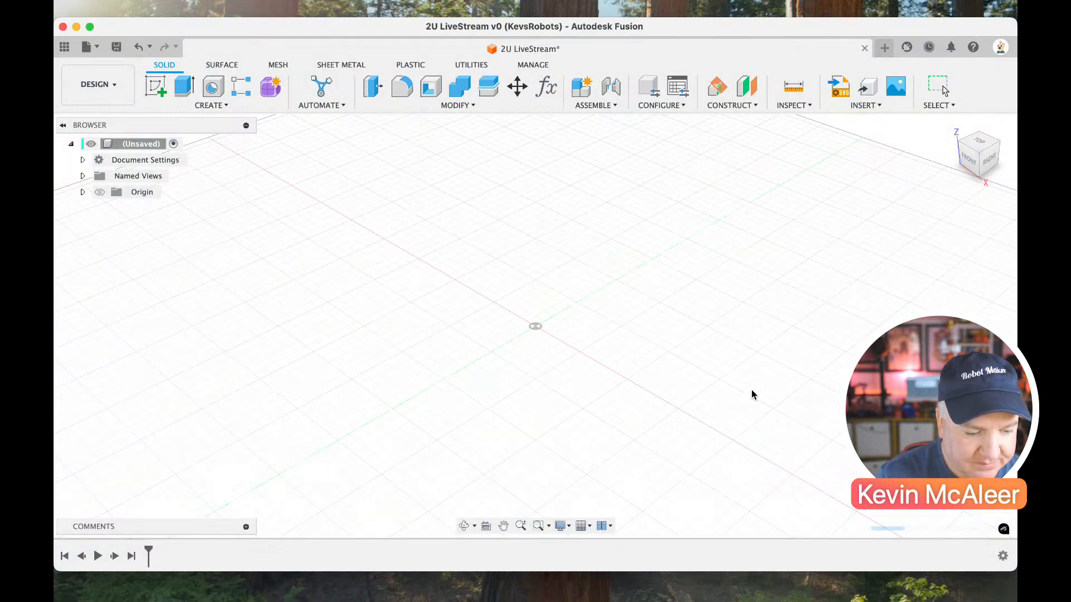
Start a sketch on the front vertical origin plane and draw a two-point rectangle from the origin, about 74 mm tall.
left_click(155, 86)
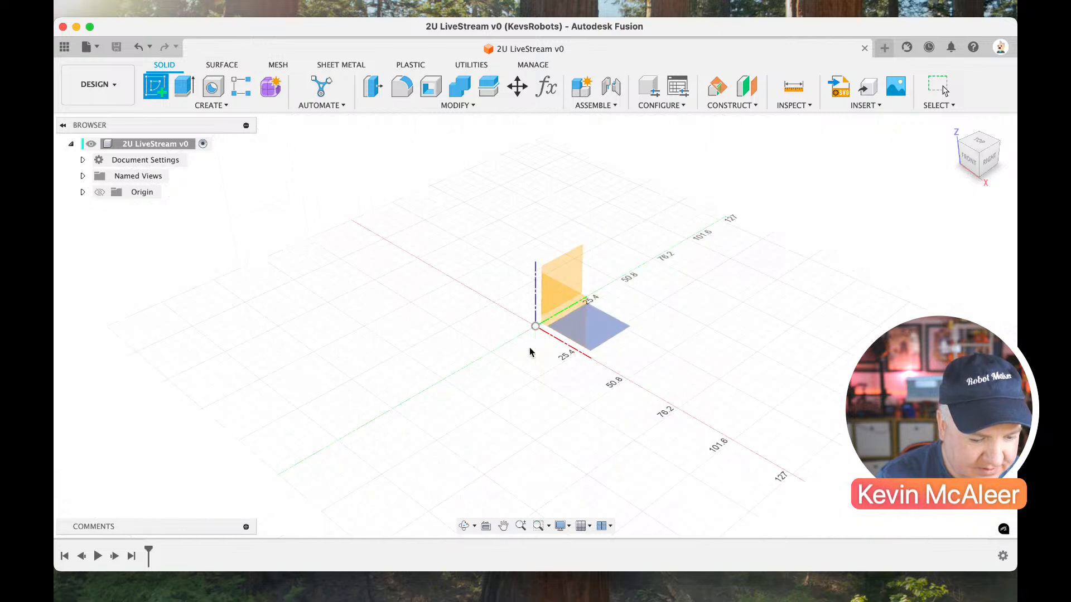
left_click(552, 300)
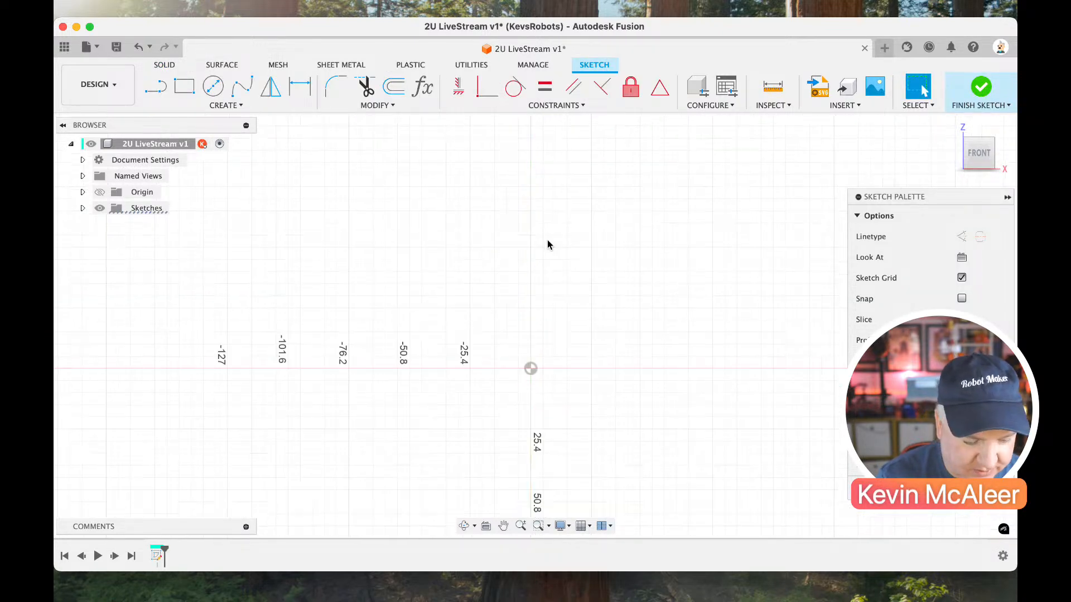
key("r")
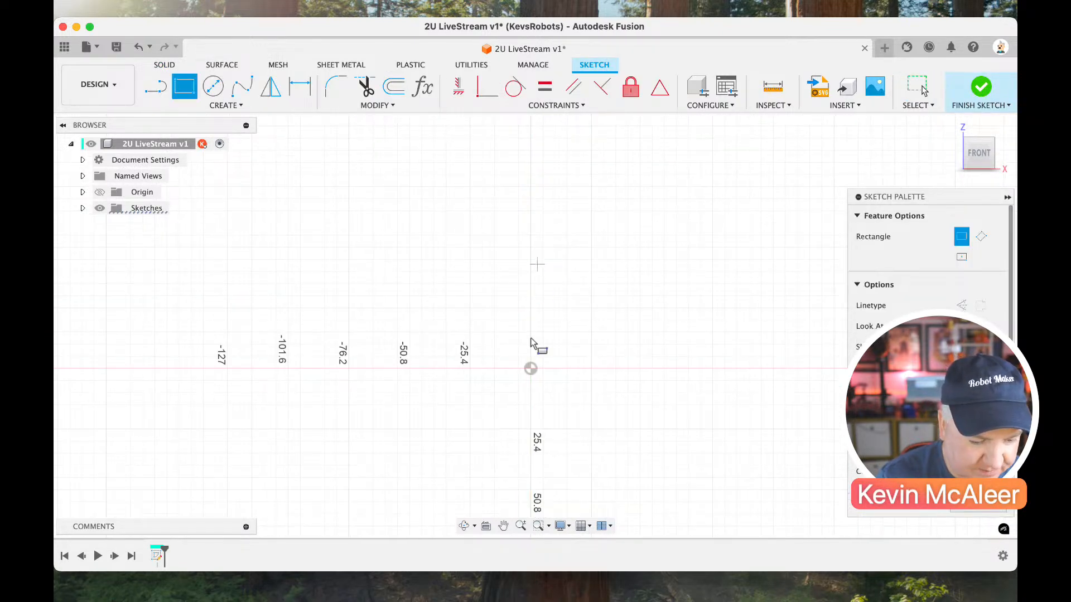
left_click(532, 369)
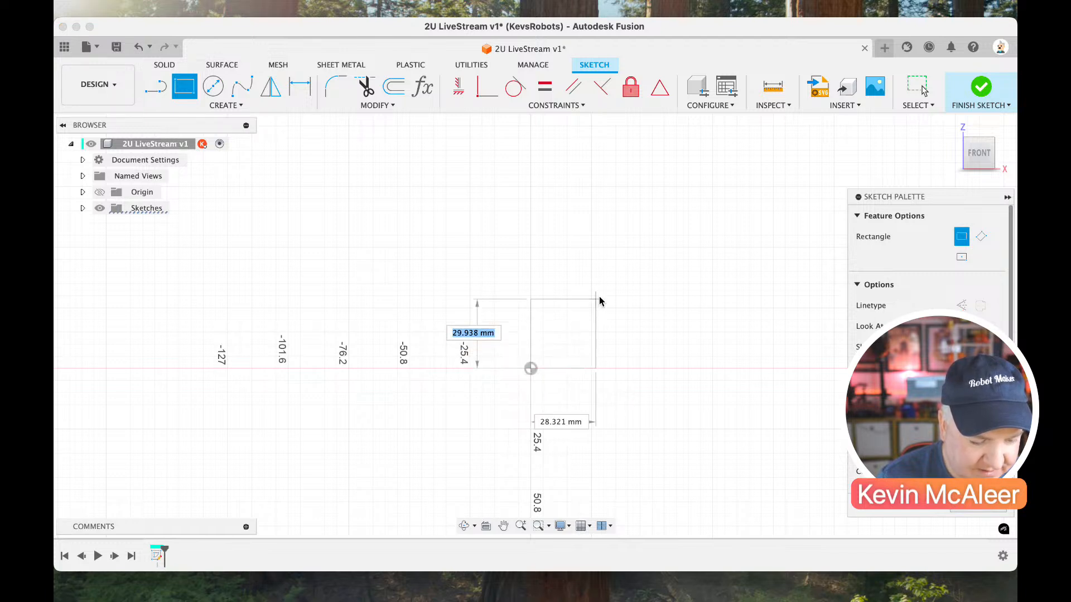
left_click(649, 196)
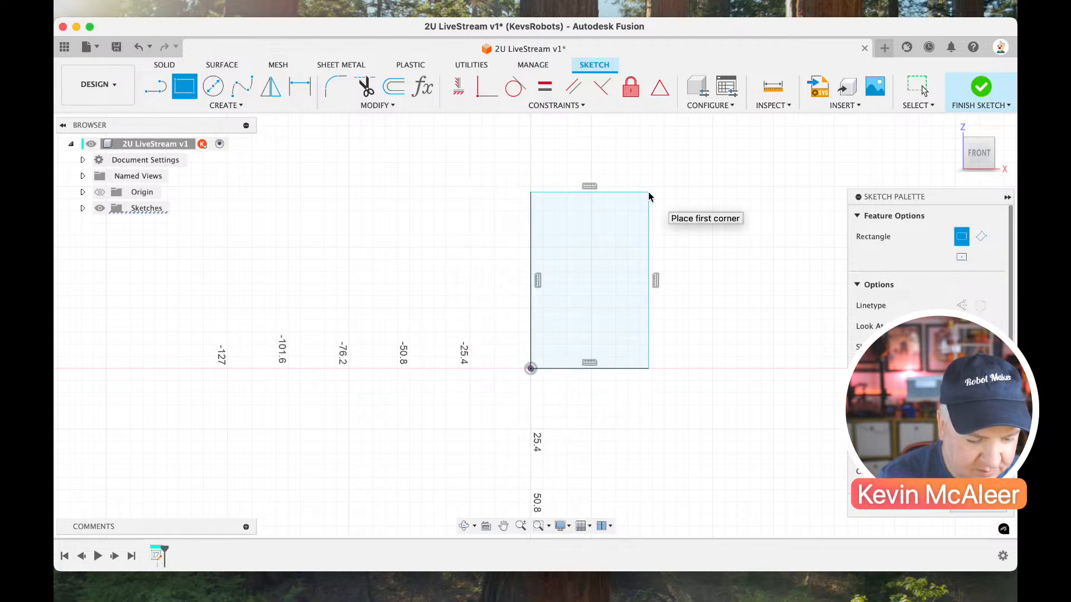
key("Escape")
Dimension the rectangle's height at 89 mm and delete that dimension.
key("d")
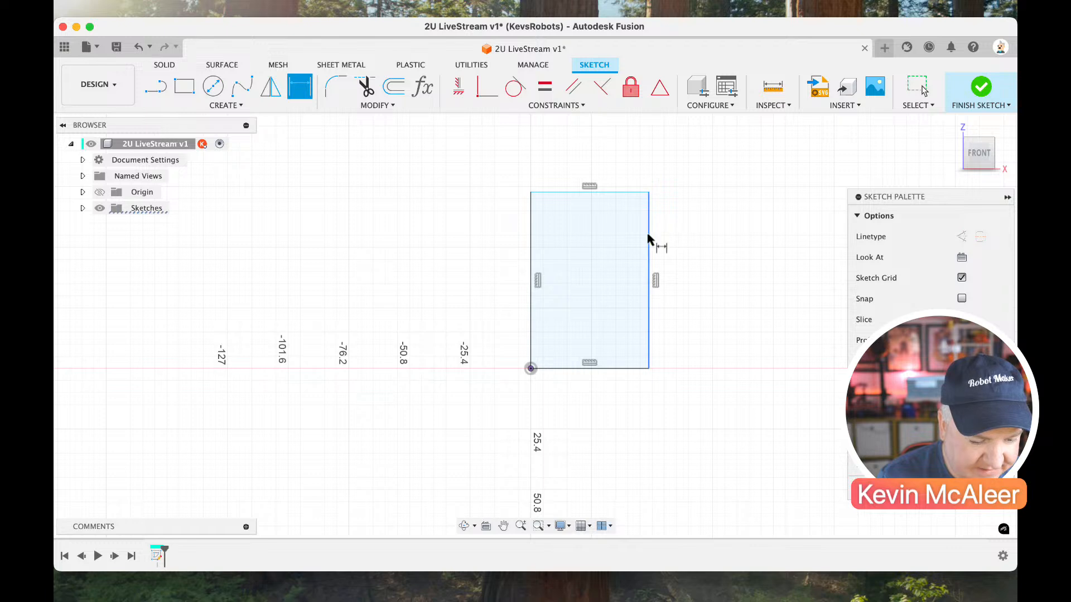
left_click(650, 240)
left_click(689, 246)
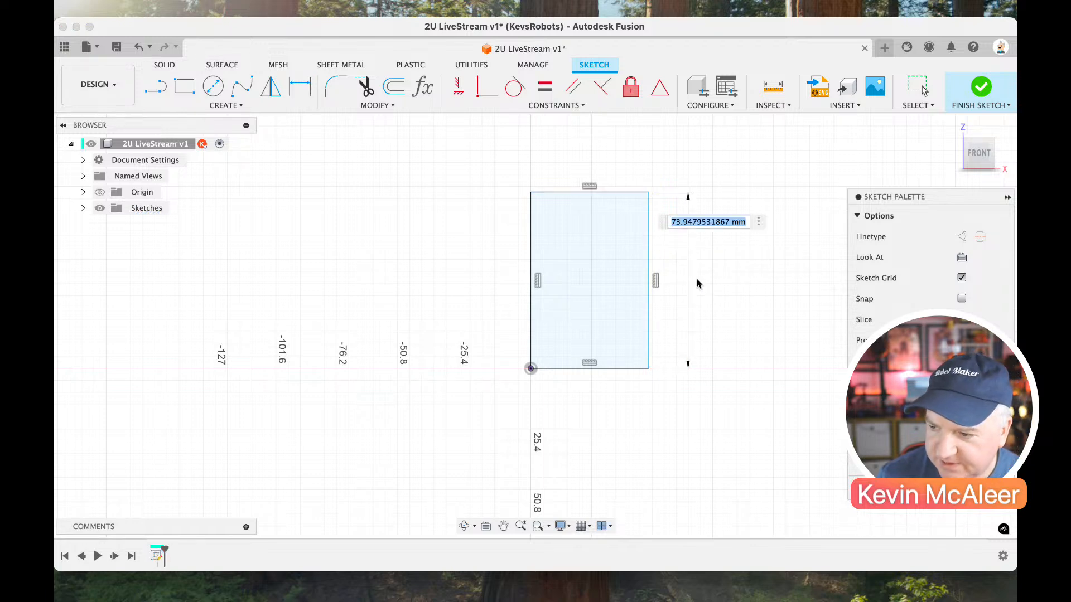
type("89")
key("Return")
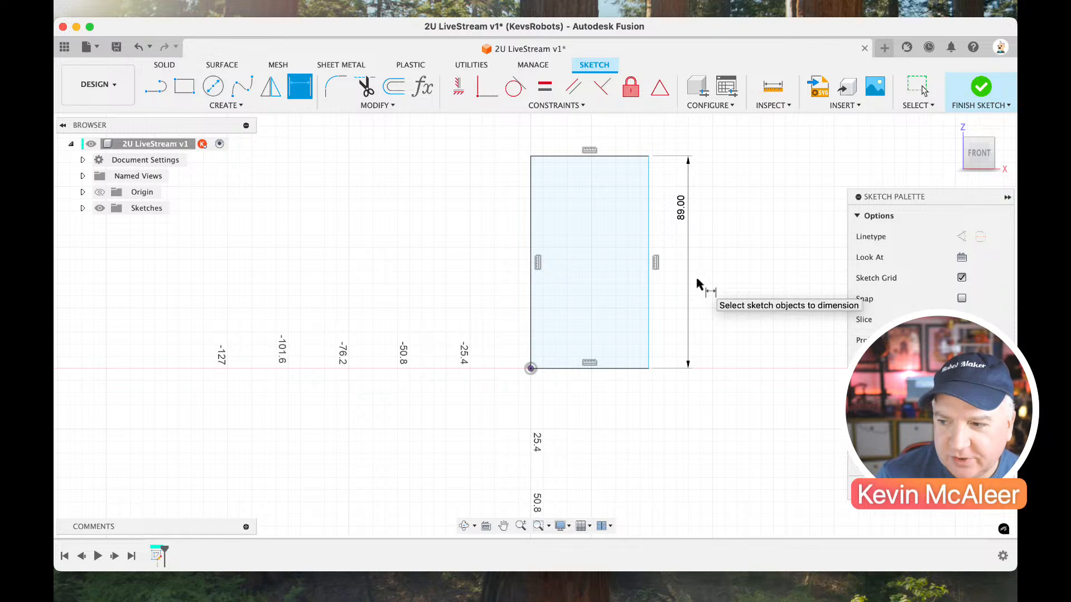
key("Escape")
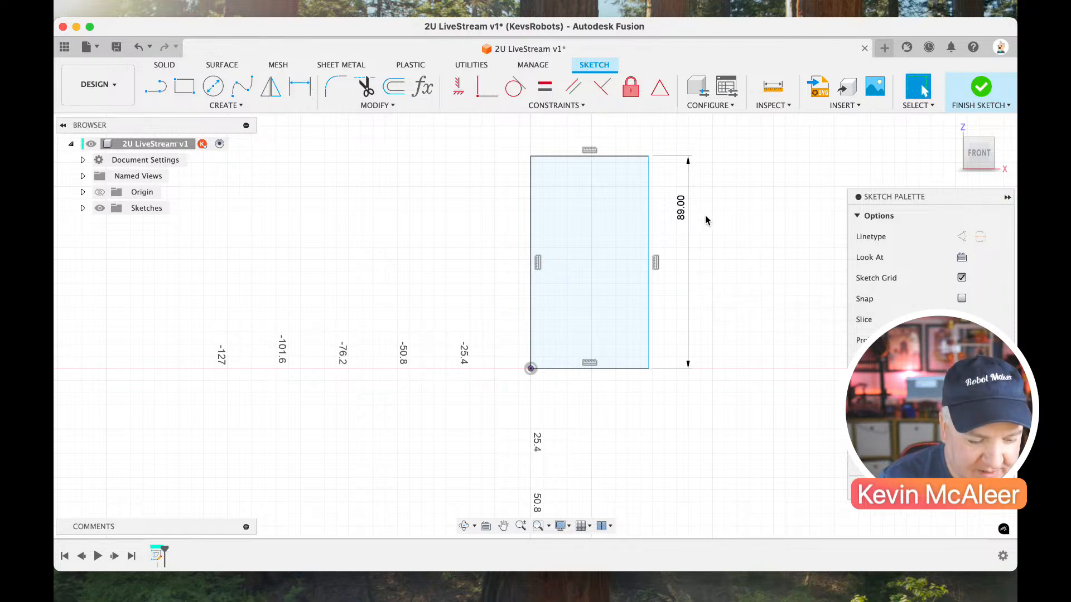
left_click(681, 210)
key("Delete")
Dimension the rectangle's height with the named parameter expression U1=44.5.
key("d")
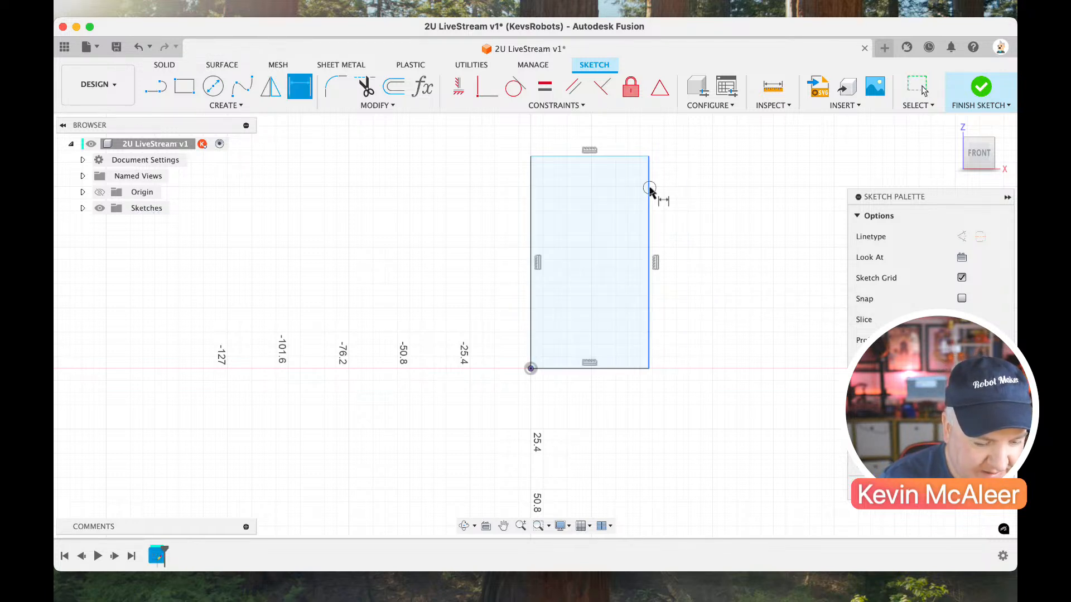
left_click(649, 189)
left_click(684, 218)
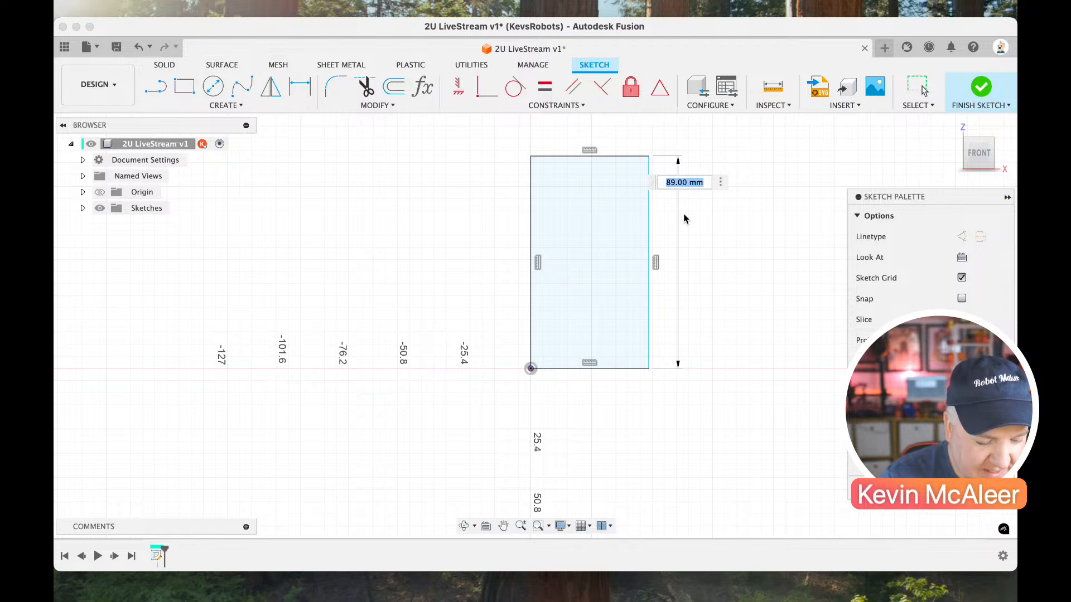
type("U1=44.5")
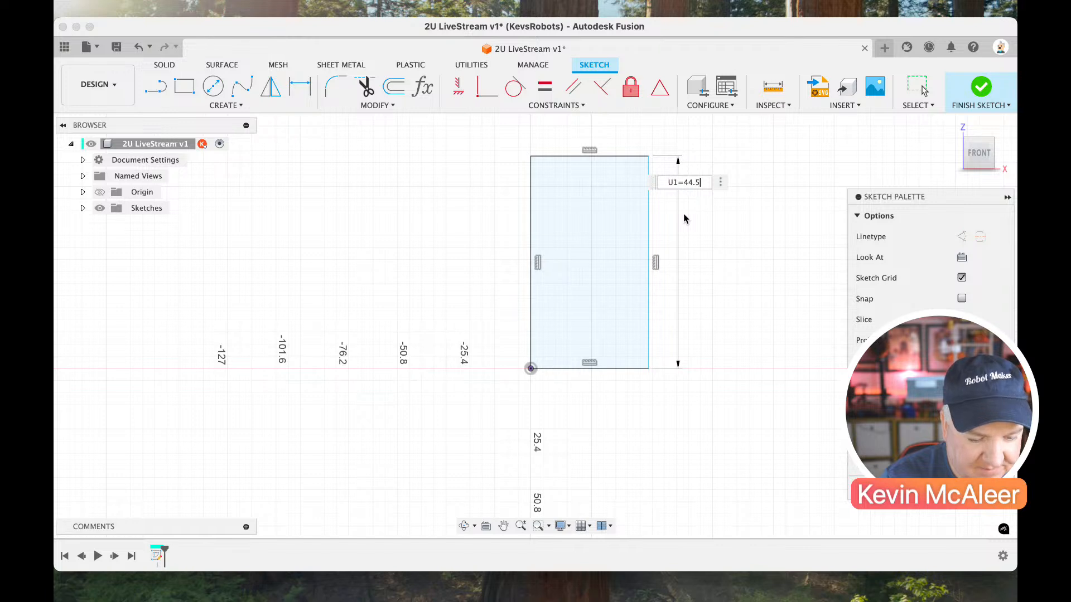
key("Return")
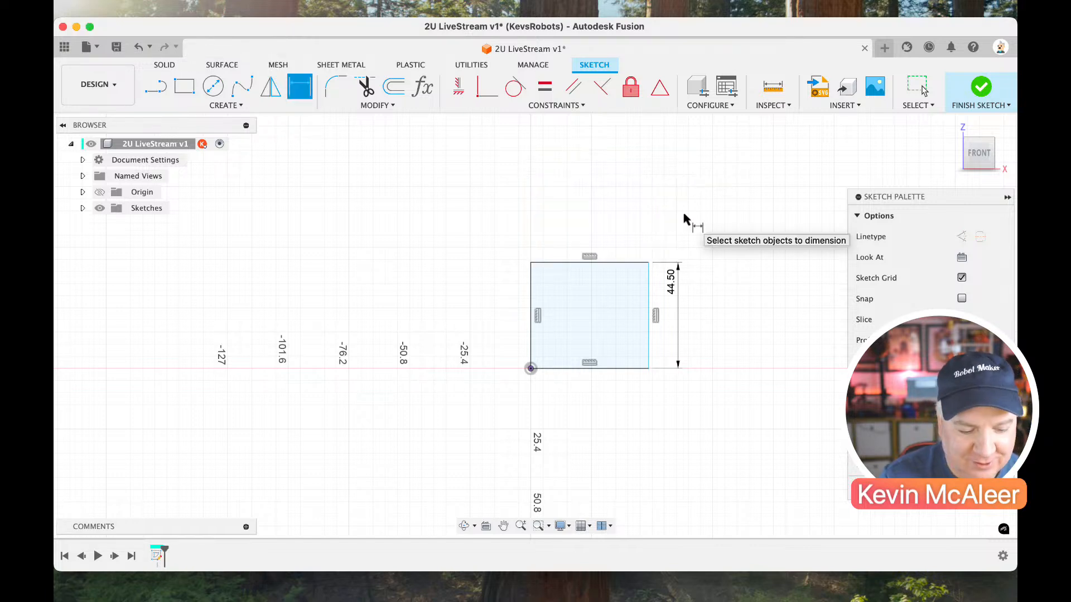
key("Escape")
Dimension the rectangle's bottom edge and set the width to 30 mm.
key("d")
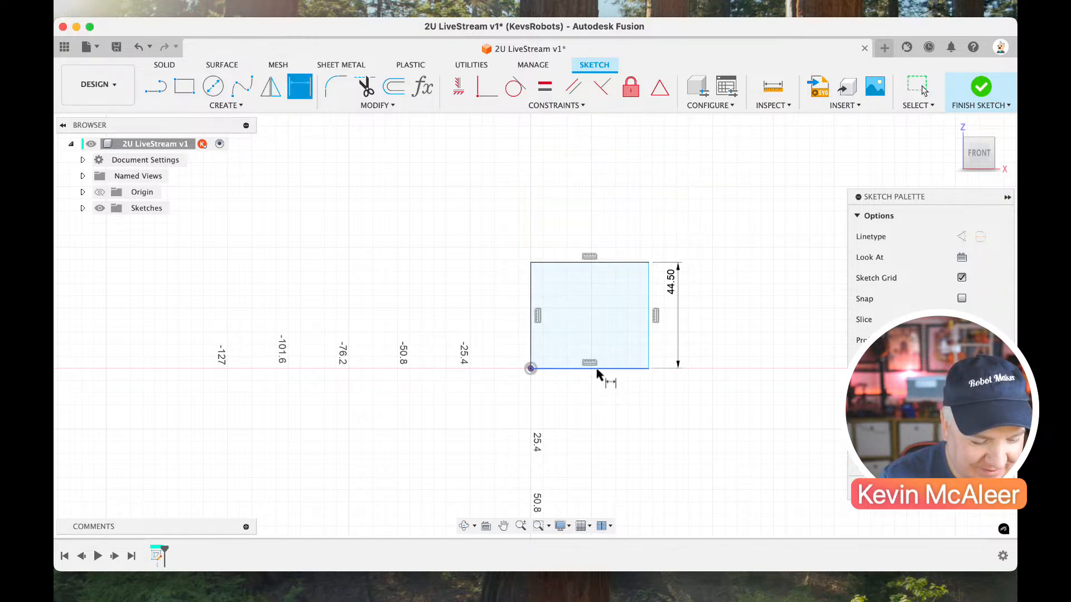
left_click(596, 368)
left_click(604, 418)
type("30")
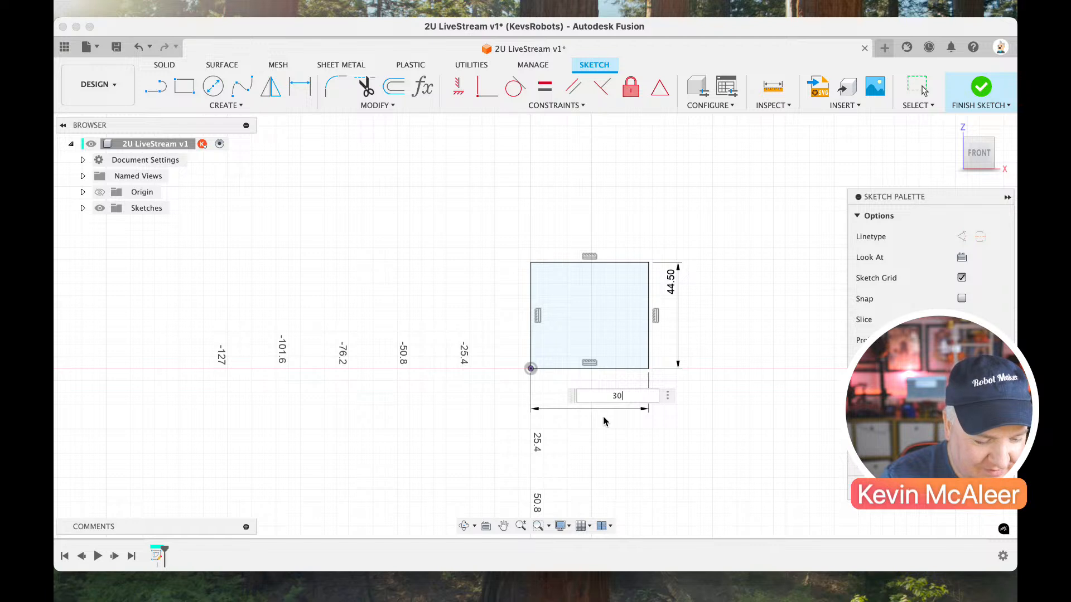
key("Return")
key("Escape")
Add a user parameter named U2 in mm with the expression U1*2.
double_click(625, 277)
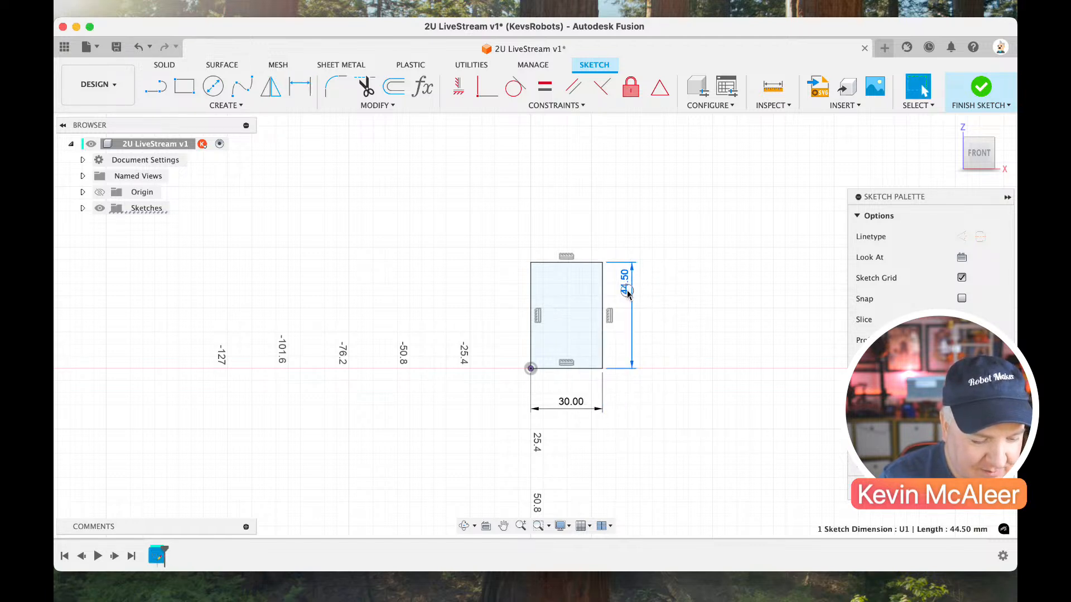
left_click(422, 86)
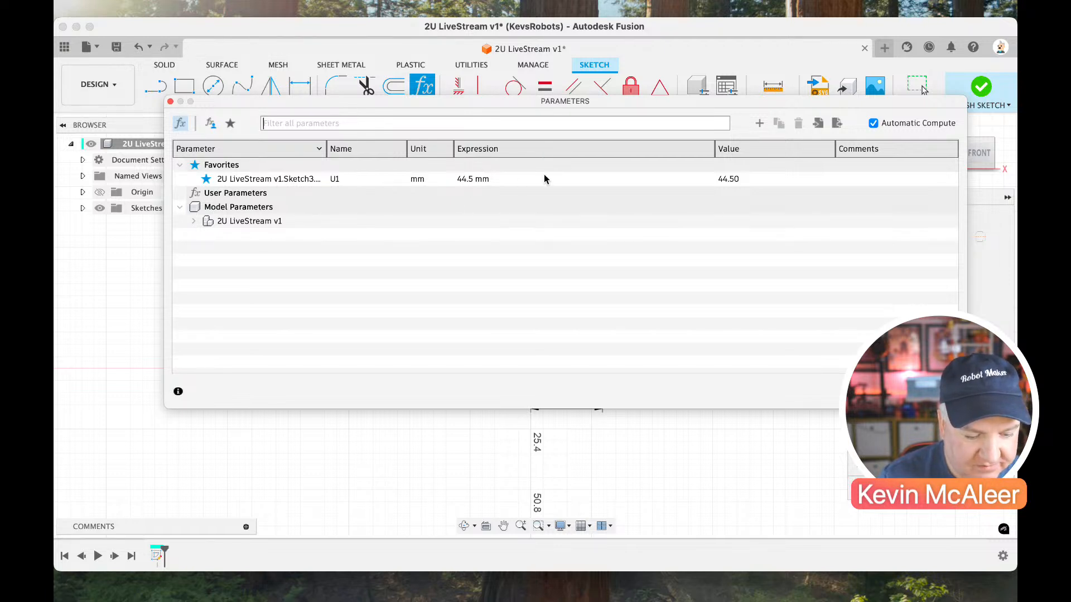
left_click(759, 124)
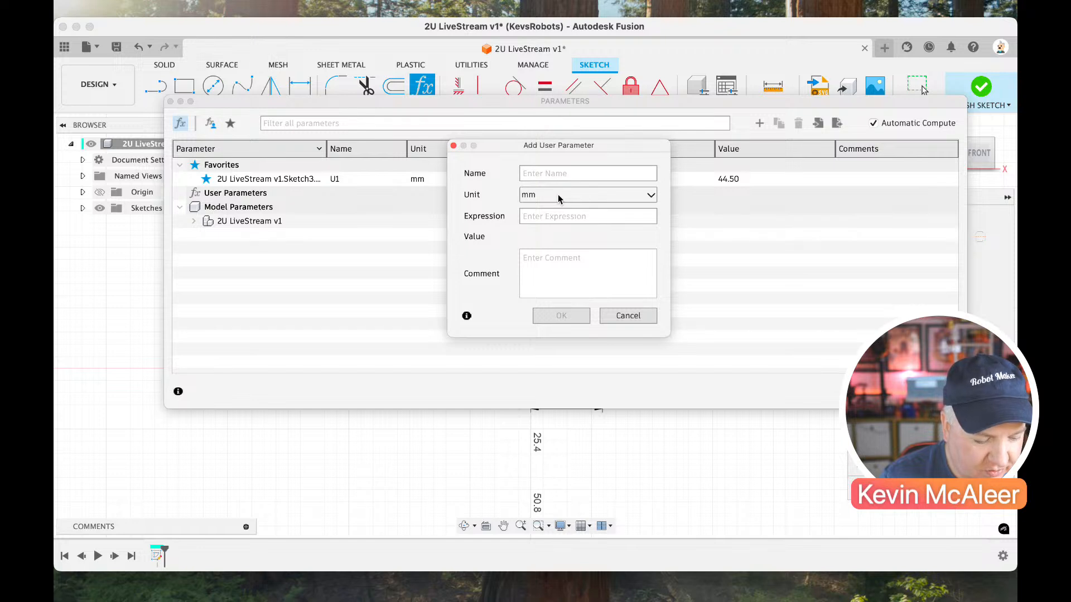
type("U")
type("U1")
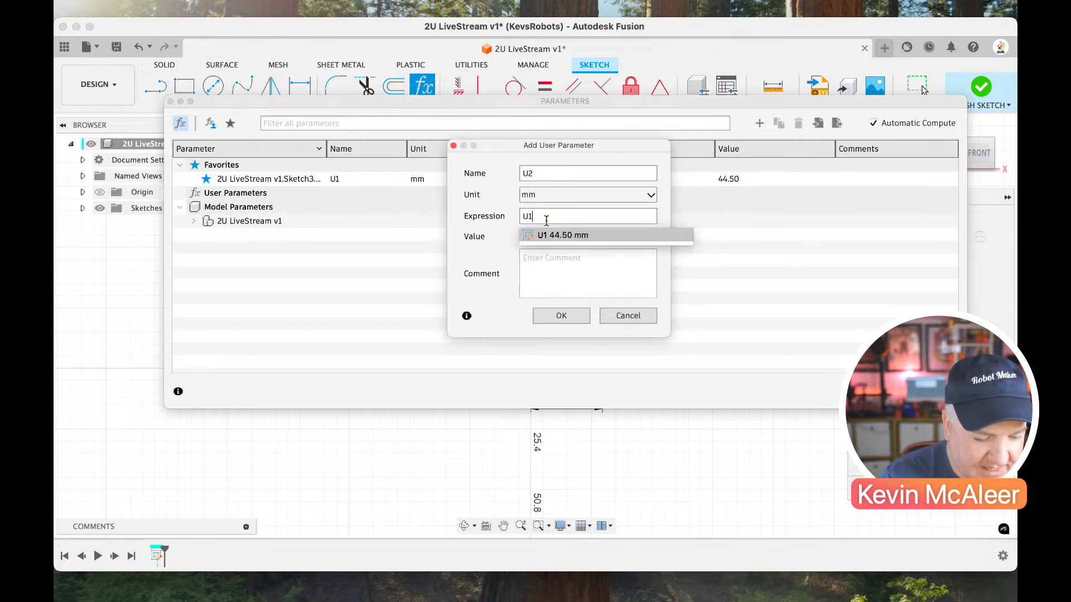
type("*2")
key("Return")
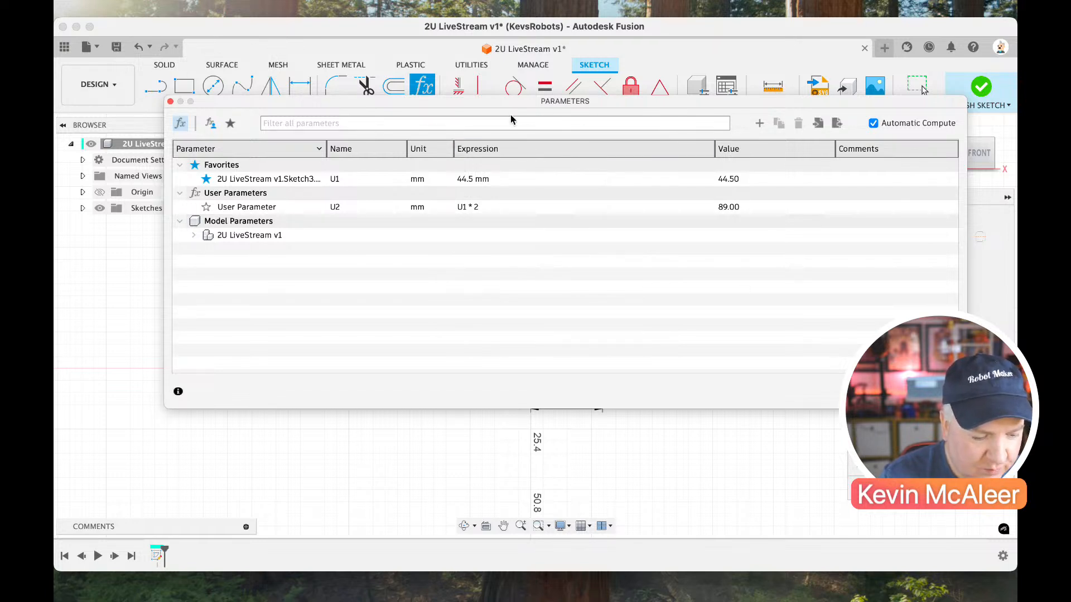
Add a user parameter named Pitch in mm with the value 15.875.
left_click(759, 123)
type("Pitch")
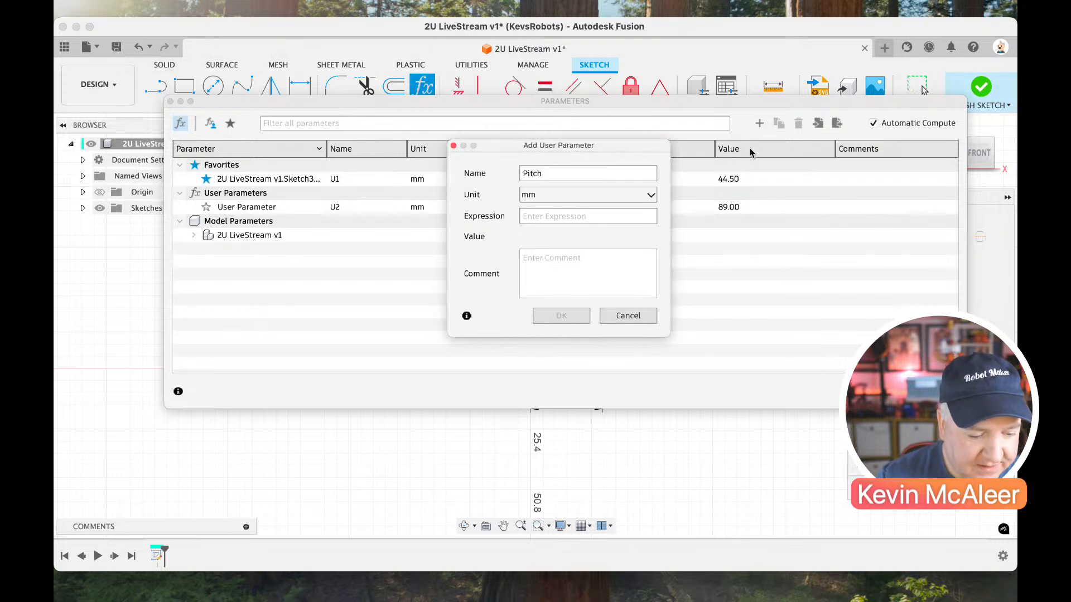
left_click(631, 221)
type("15.875")
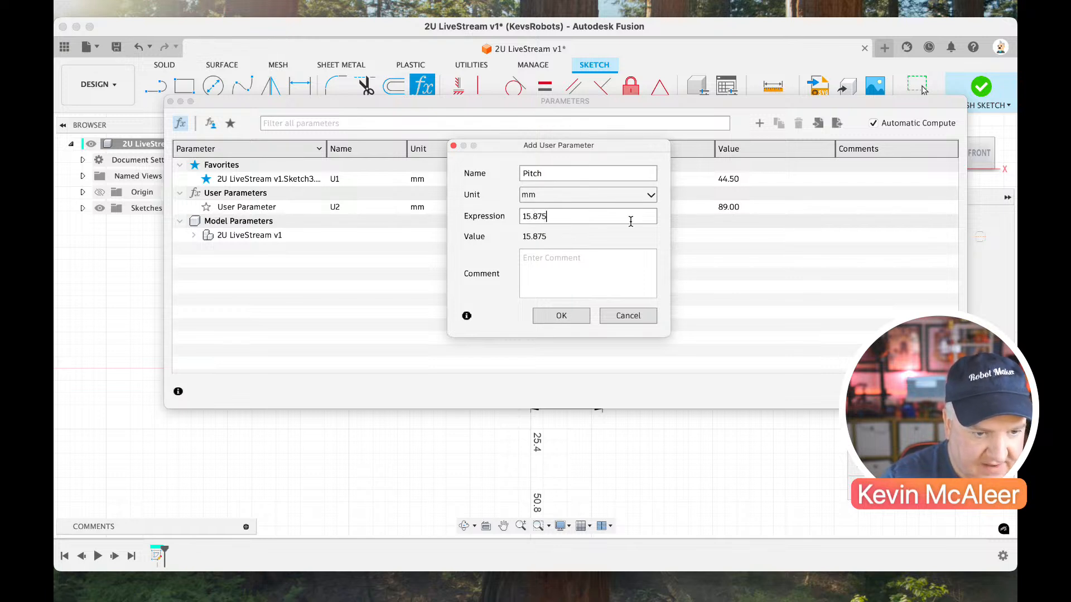
key("Return")
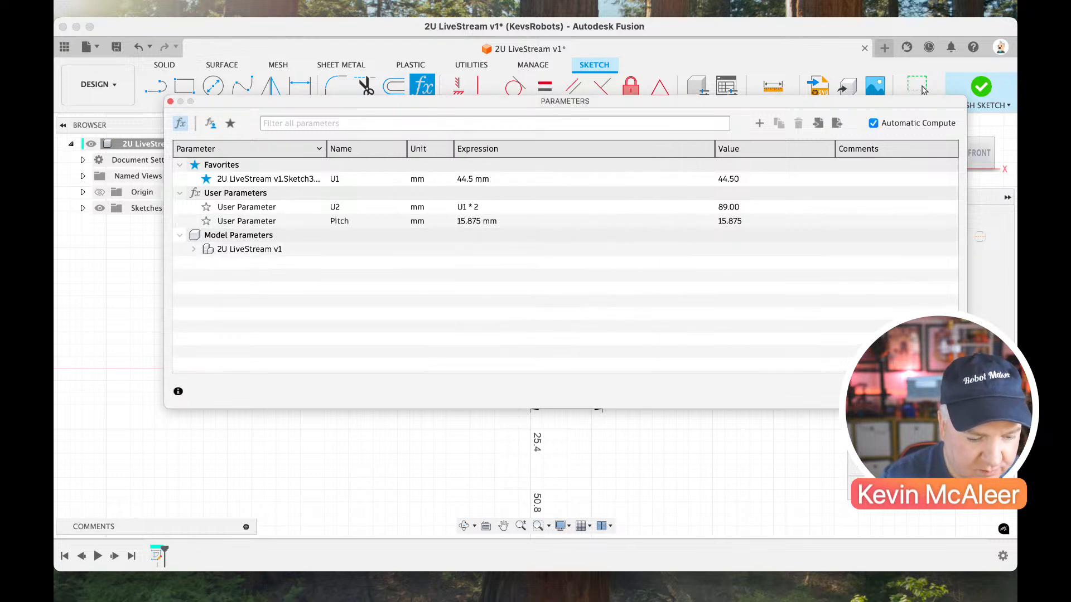
Add a user parameter named hole with the value 6 mm and close the parameter list.
left_click(758, 124)
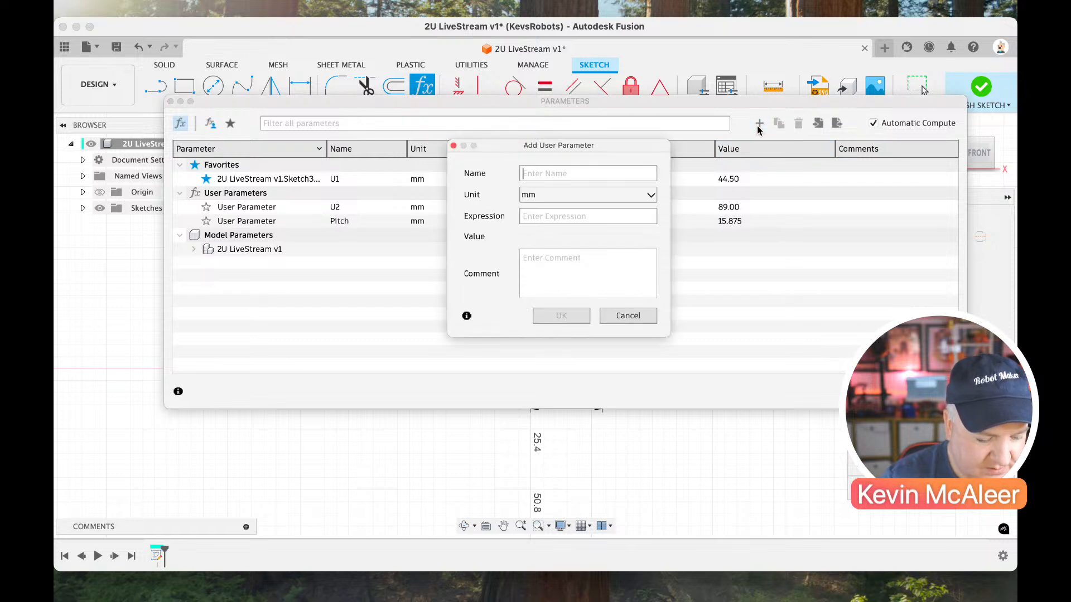
type("hole")
left_click(634, 215)
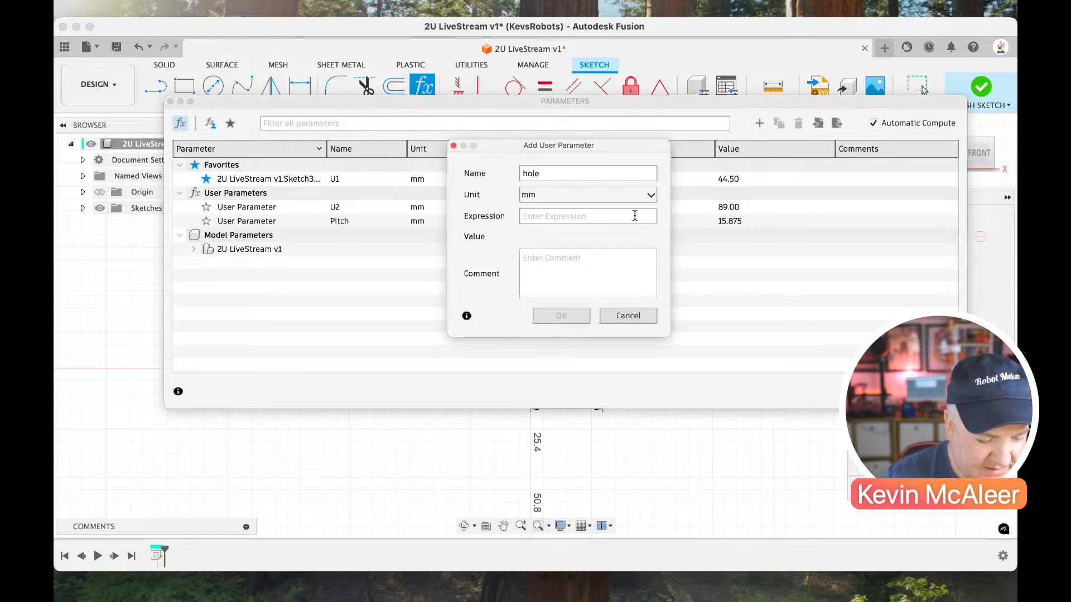
type("6 mm")
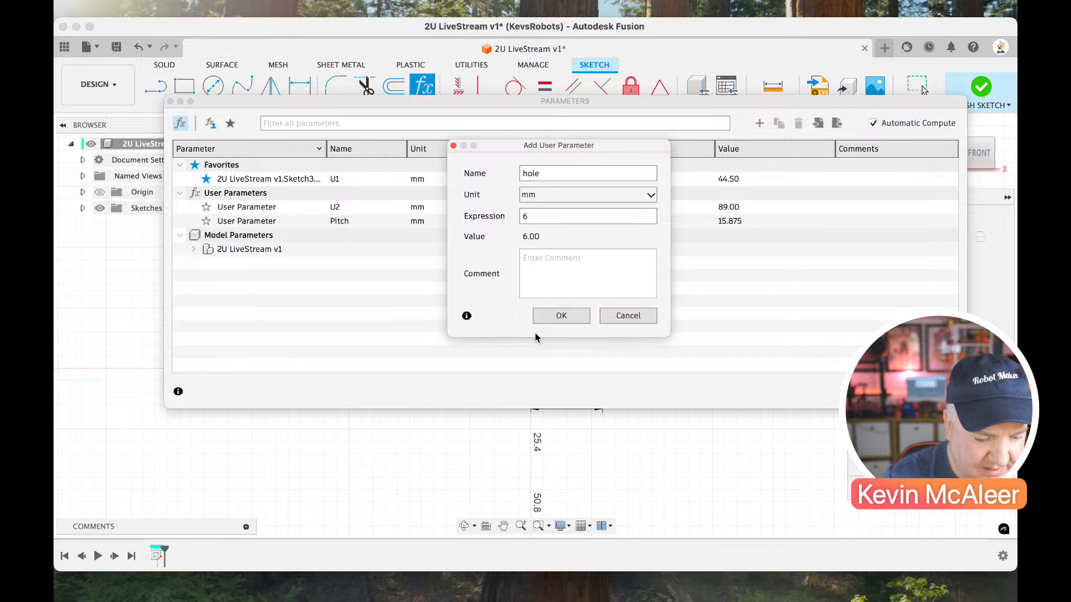
left_click(538, 316)
left_click(936, 392)
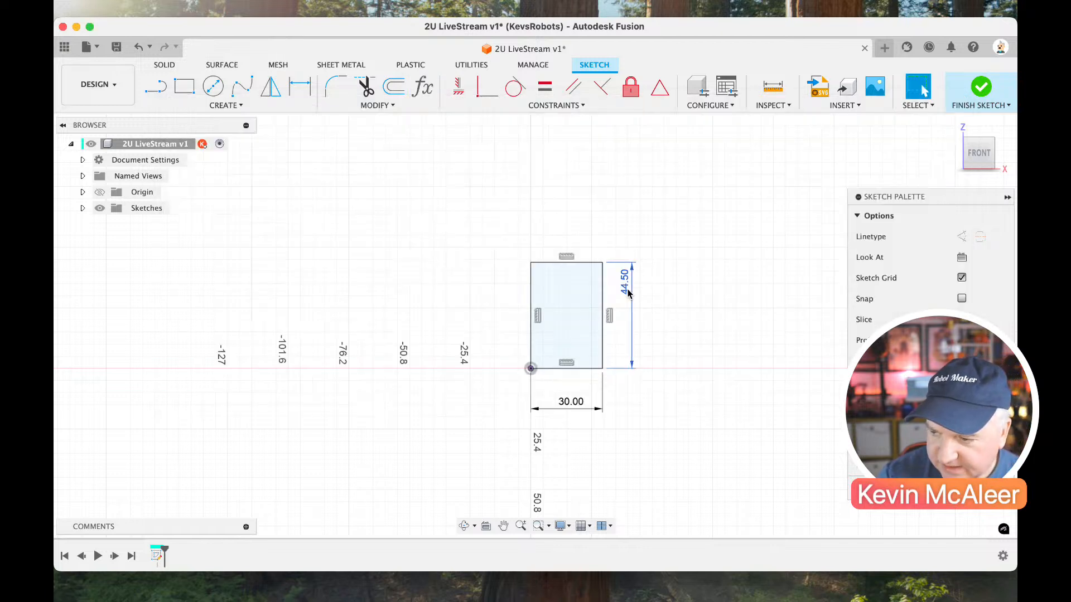
Draw a vertical line through the rectangle from the midpoint of its bottom edge to the midpoint of its top edge.
key("l")
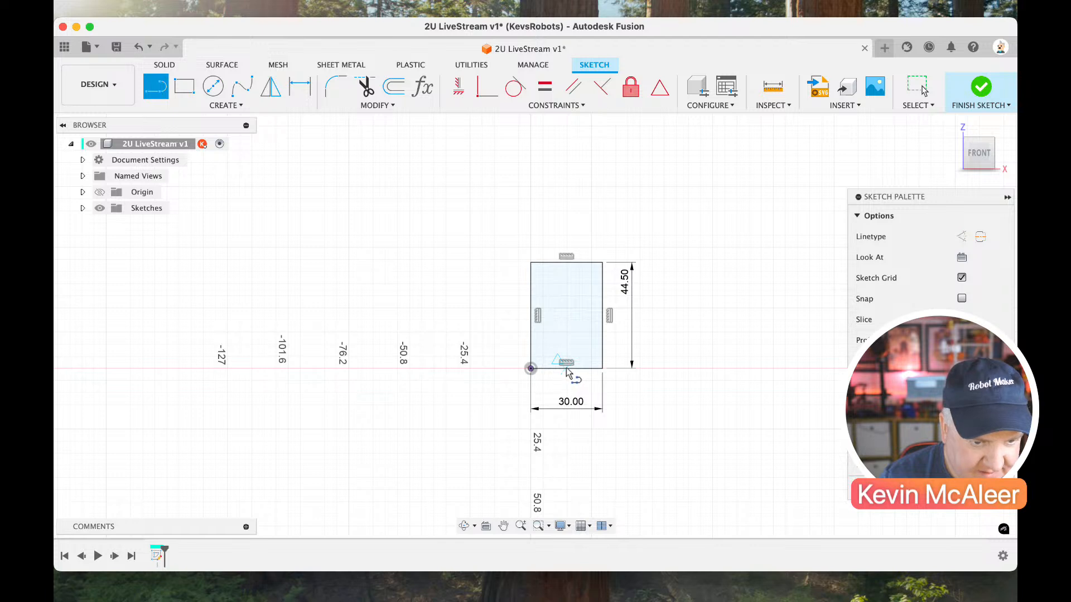
scroll(563, 369, "up", 4)
scroll(563, 368, "right", 2)
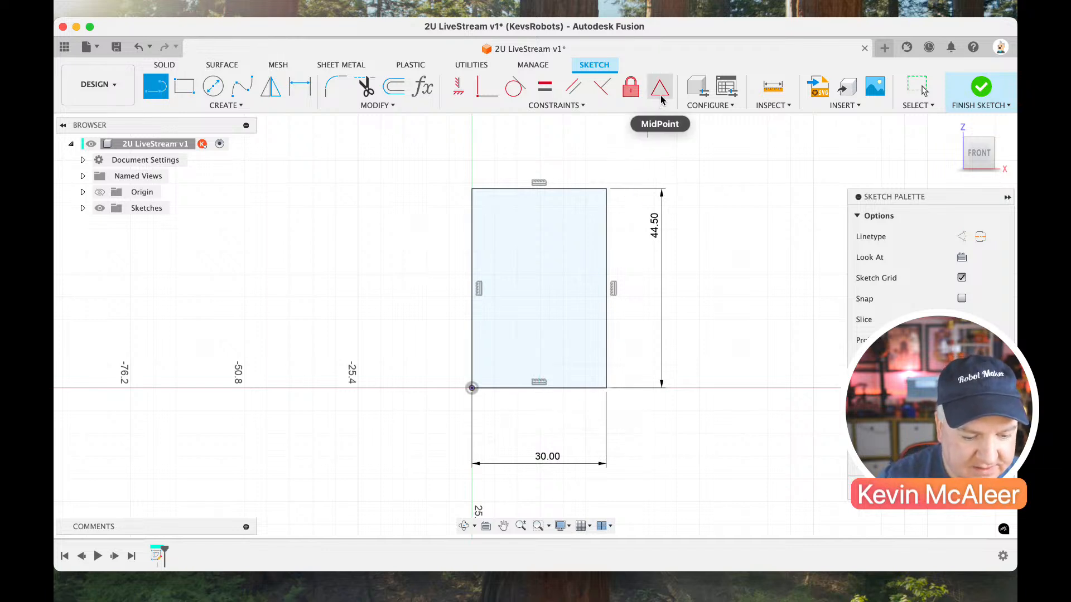
left_click(540, 387)
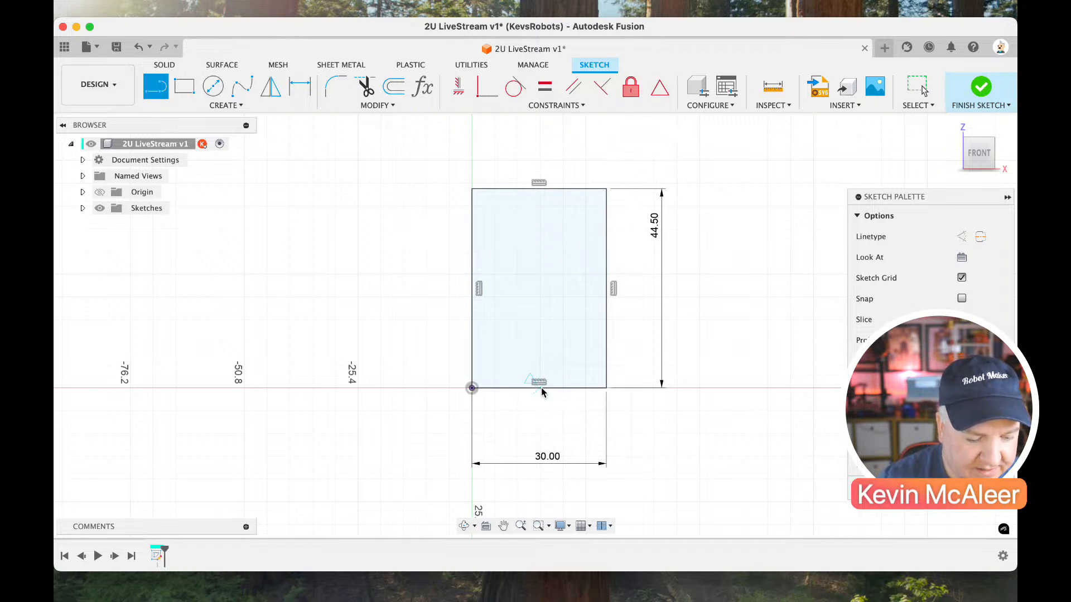
left_click(539, 189)
key("Escape")
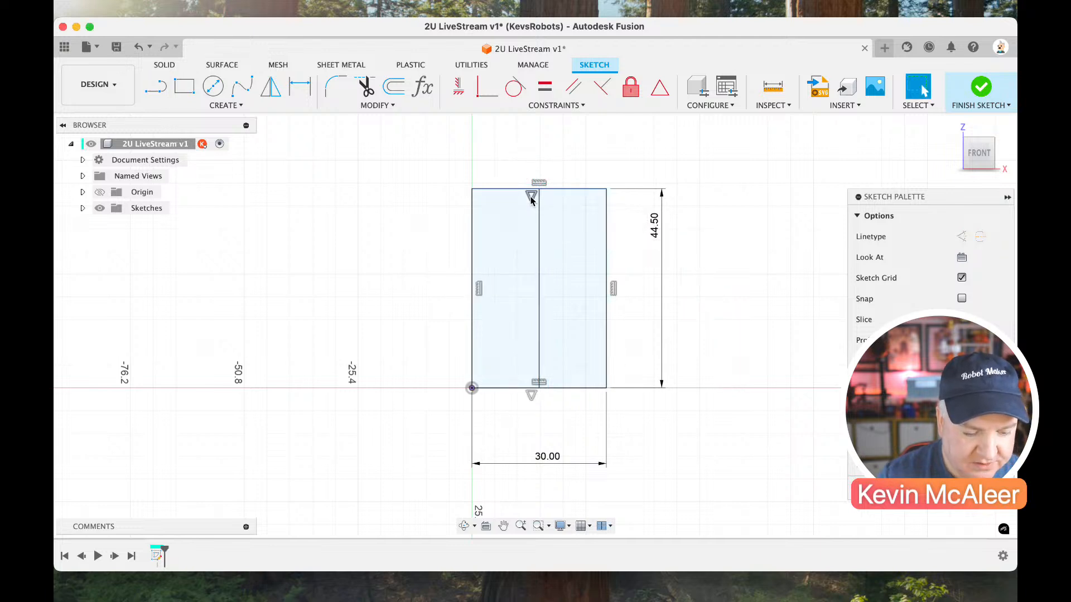
left_click(531, 206)
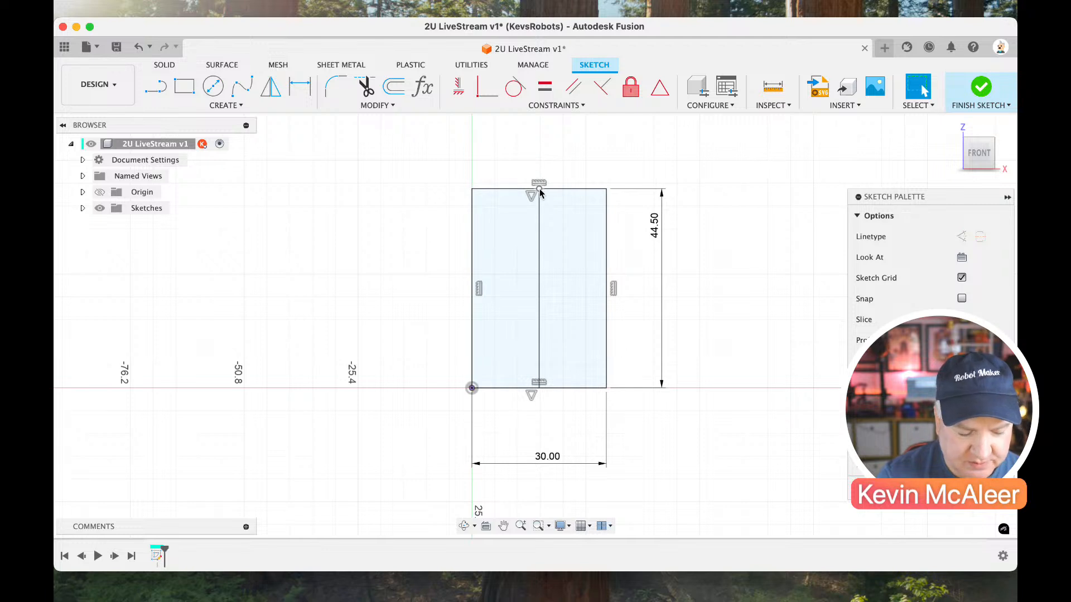
Convert the vertical centre line of the rectangle to a construction line.
left_click(539, 243)
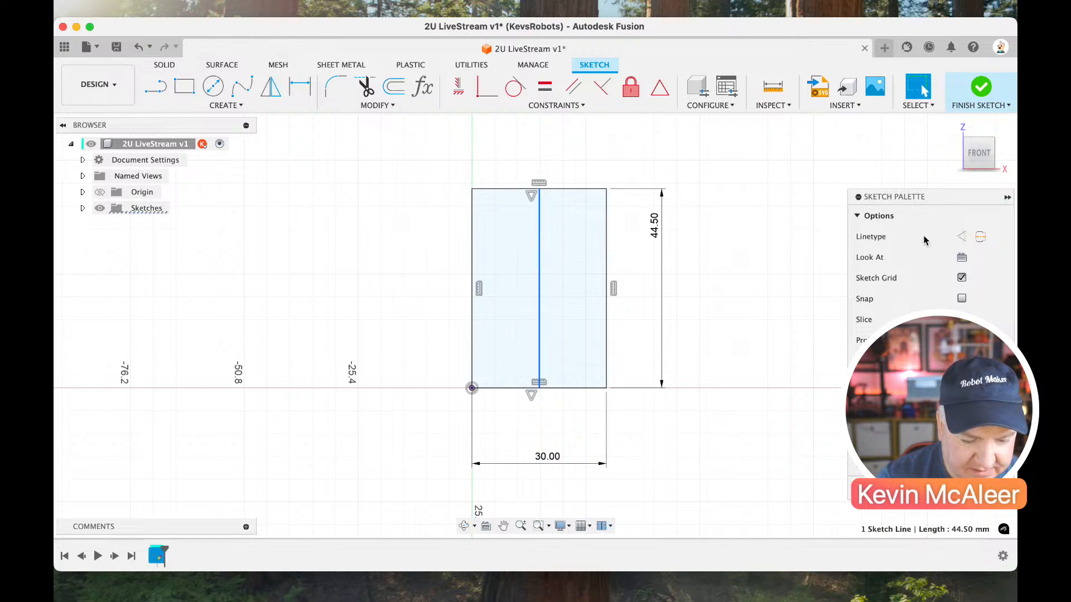
left_click(962, 238)
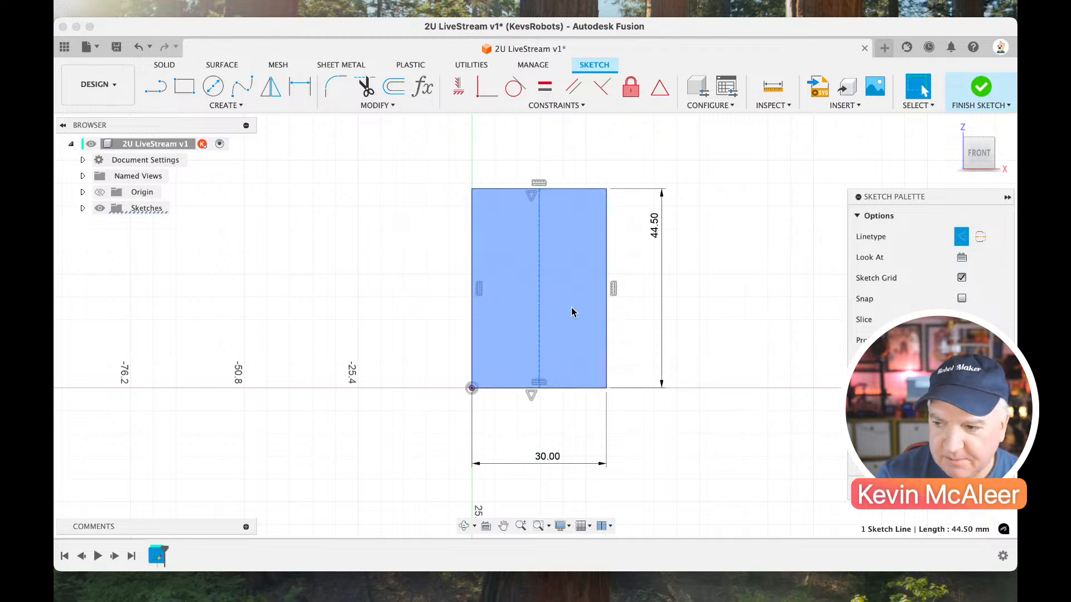
Draw three connected lines above the rectangle, from its upper-left corner around to its upper-right corner, to form a second closed section.
scroll(648, 266, "down", 3)
scroll(648, 266, "up", 2)
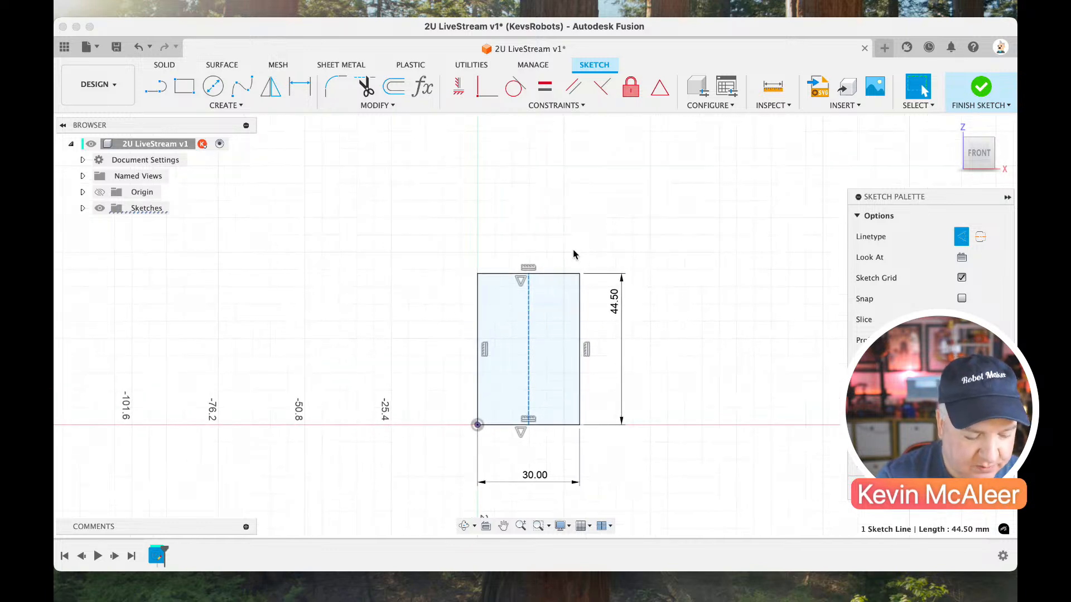
key("l")
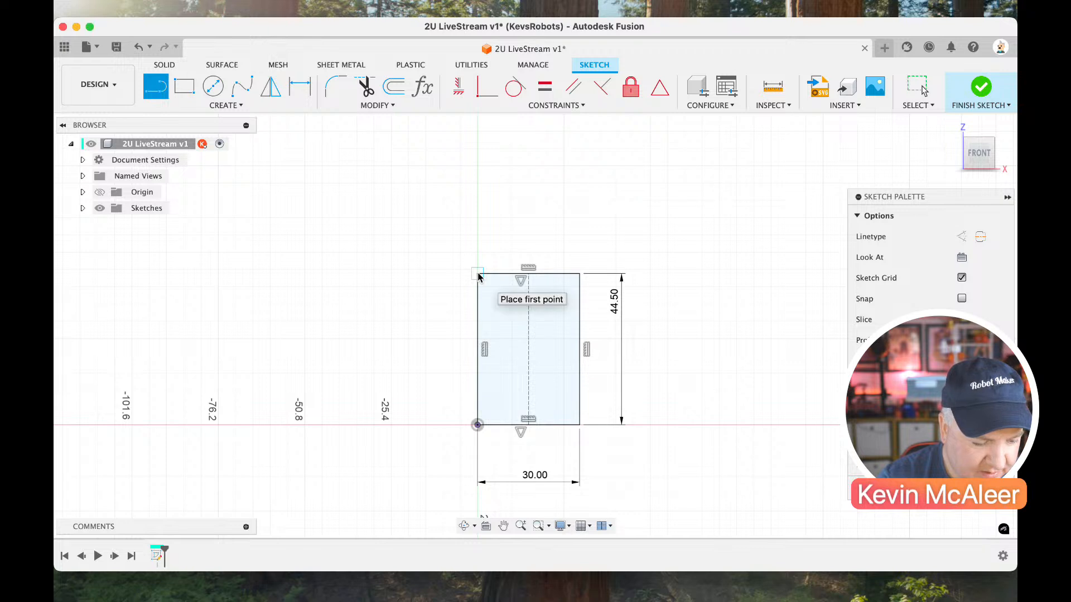
left_click(478, 275)
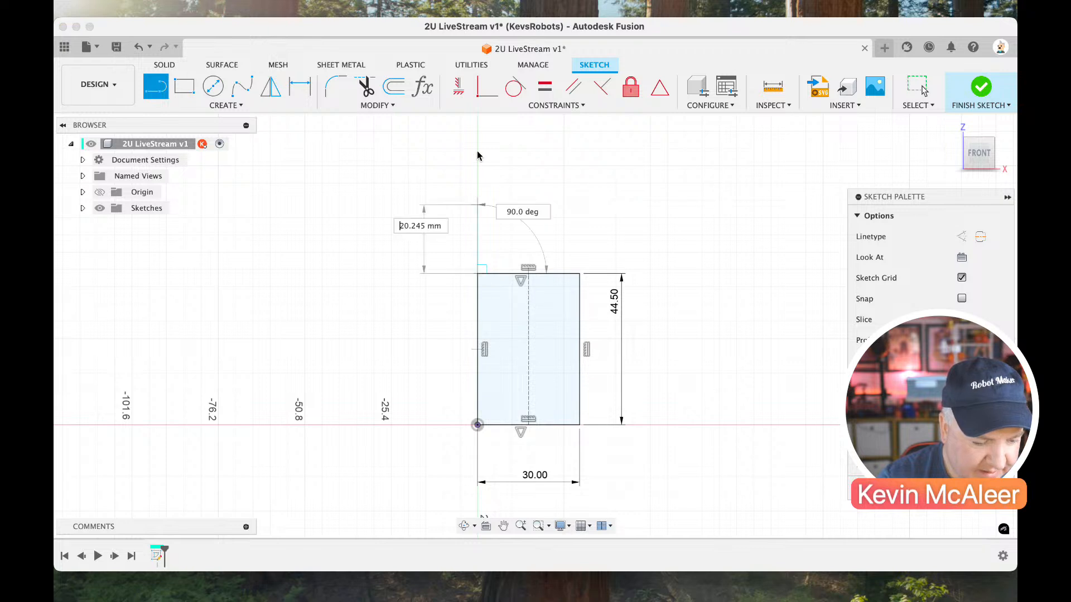
left_click(572, 136)
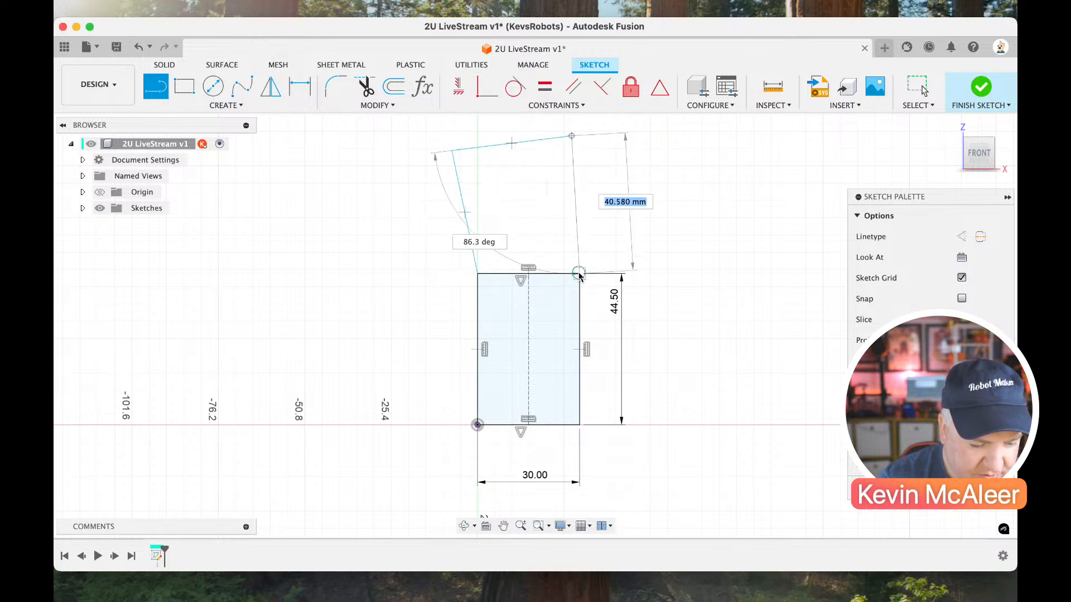
left_click(578, 273)
key("Escape")
Try making the three new upper lines square with Horizontal/Vertical constraints.
left_click(581, 215)
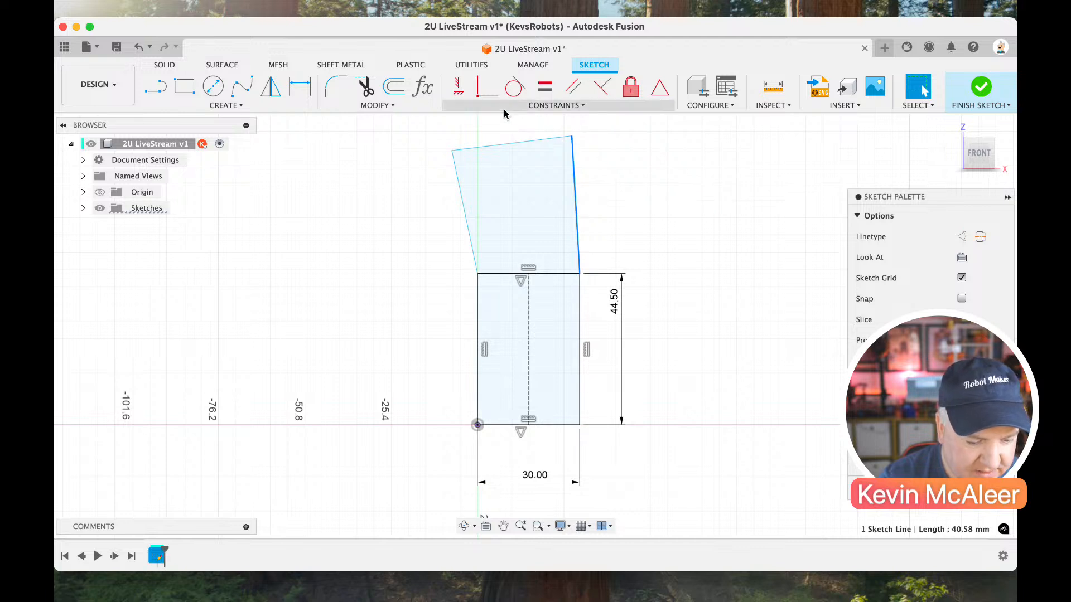
left_click(461, 92)
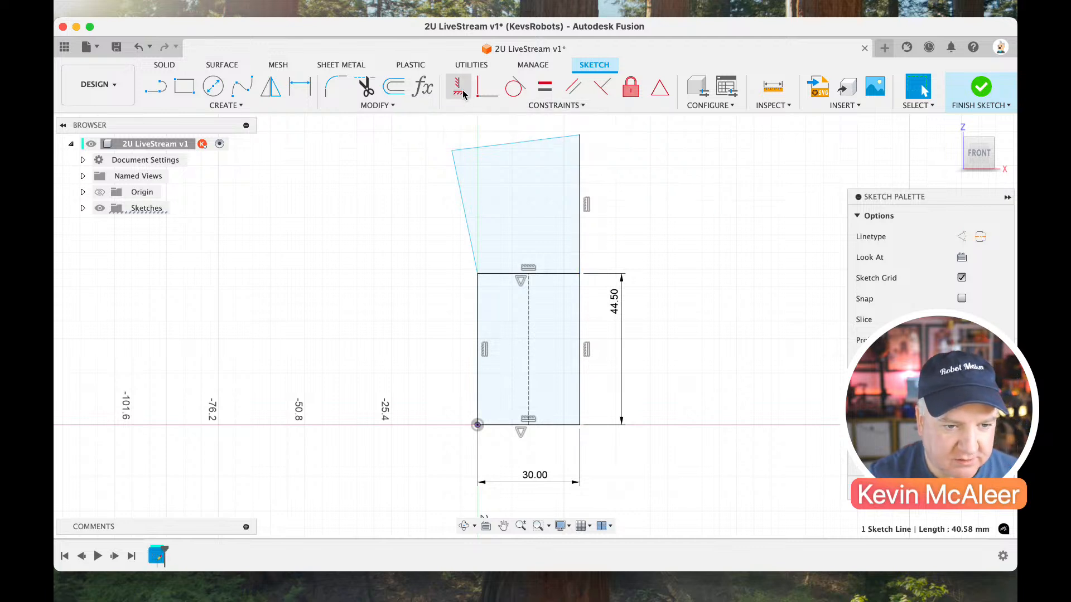
left_click(461, 92)
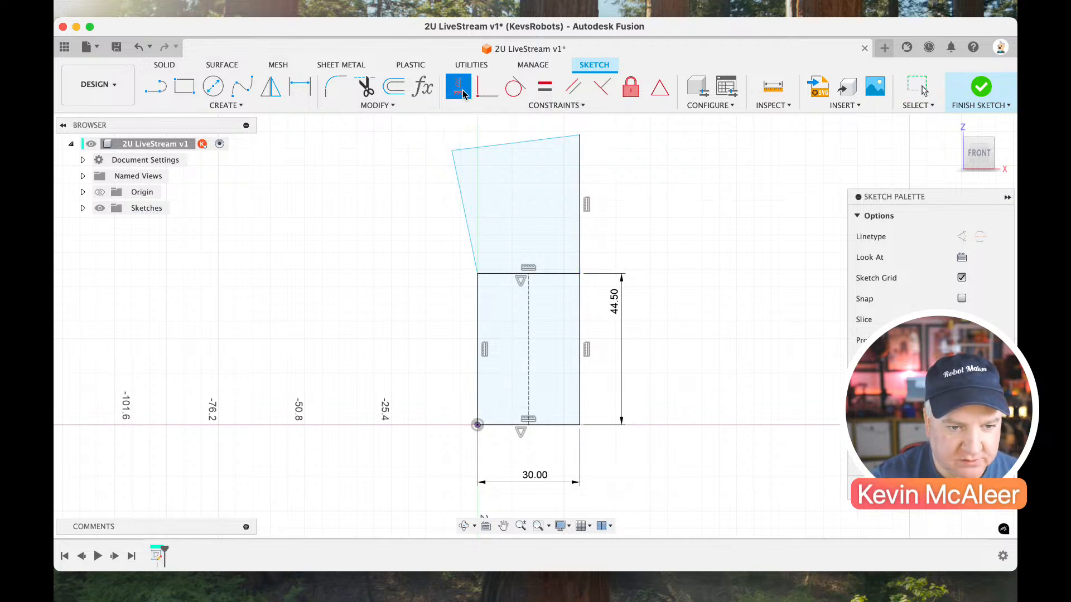
left_click(487, 149)
left_click(463, 181)
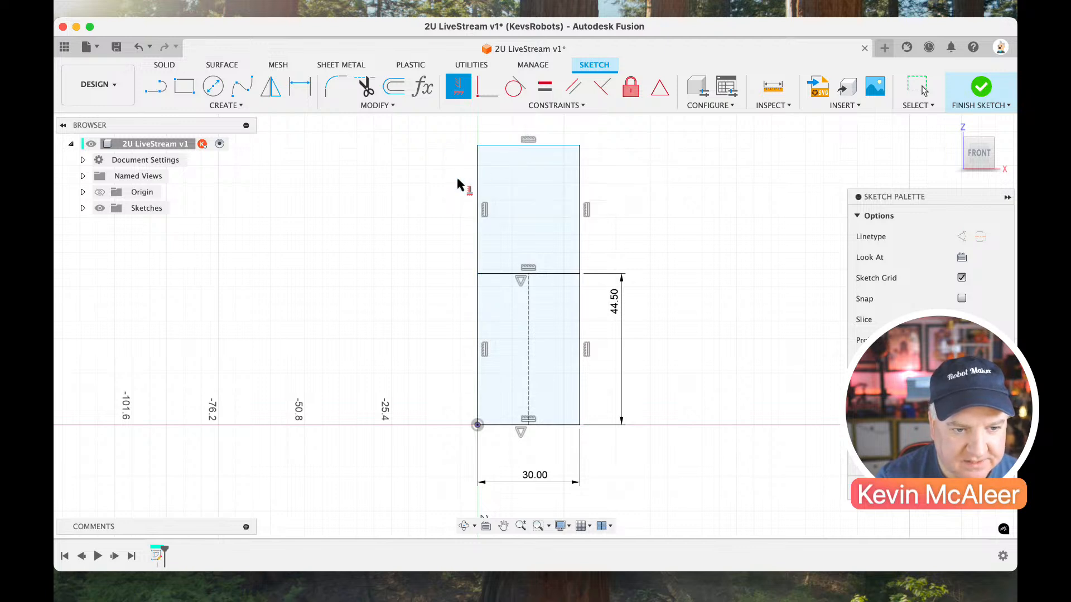
key("Escape")
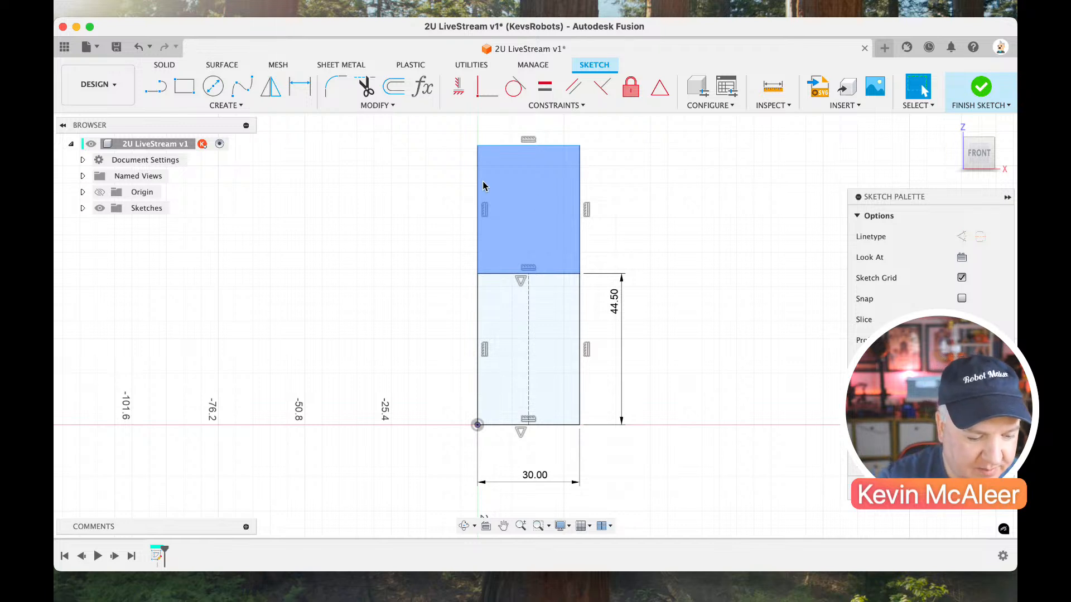
Undo the three Horizontal/Vertical constraints on the upper lines.
key("super+z")
key("super+z")
key("super+z")
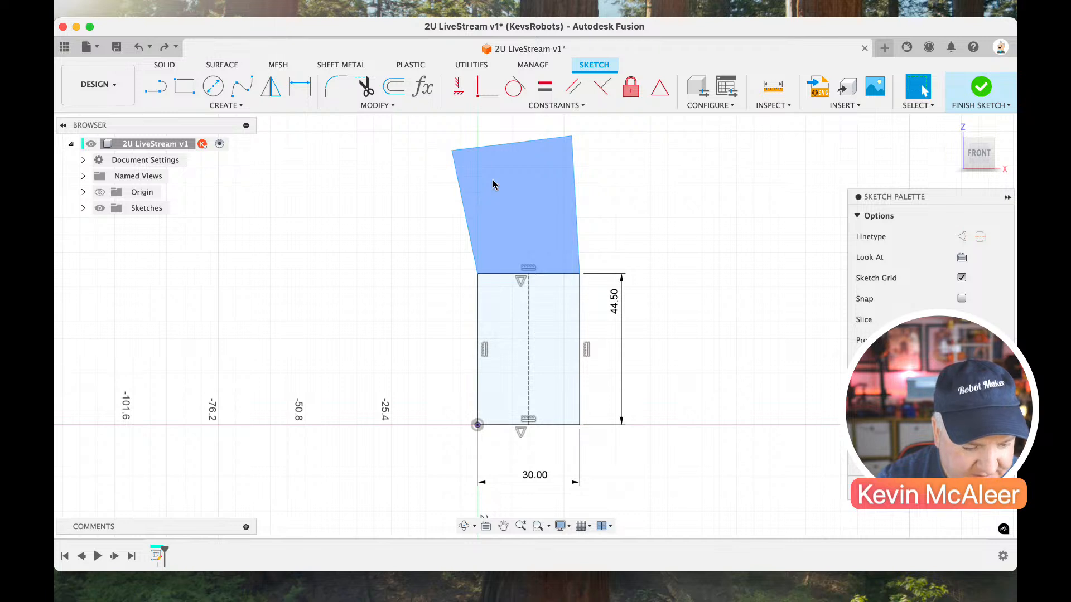
Constrain the upper section's top line perpendicular to both of its side lines.
left_click(608, 91)
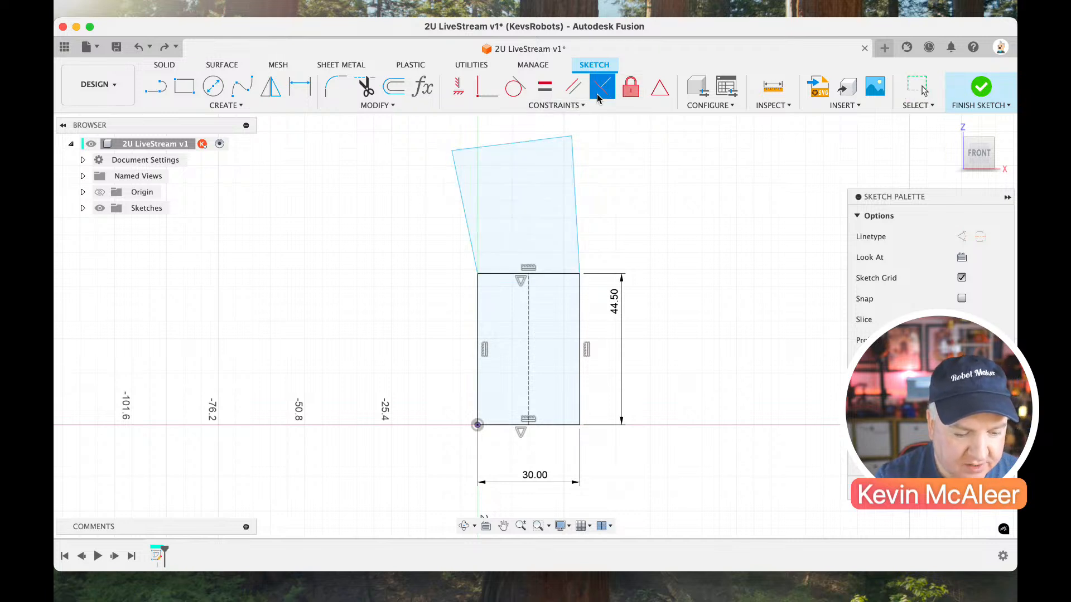
left_click(564, 137)
left_click(571, 163)
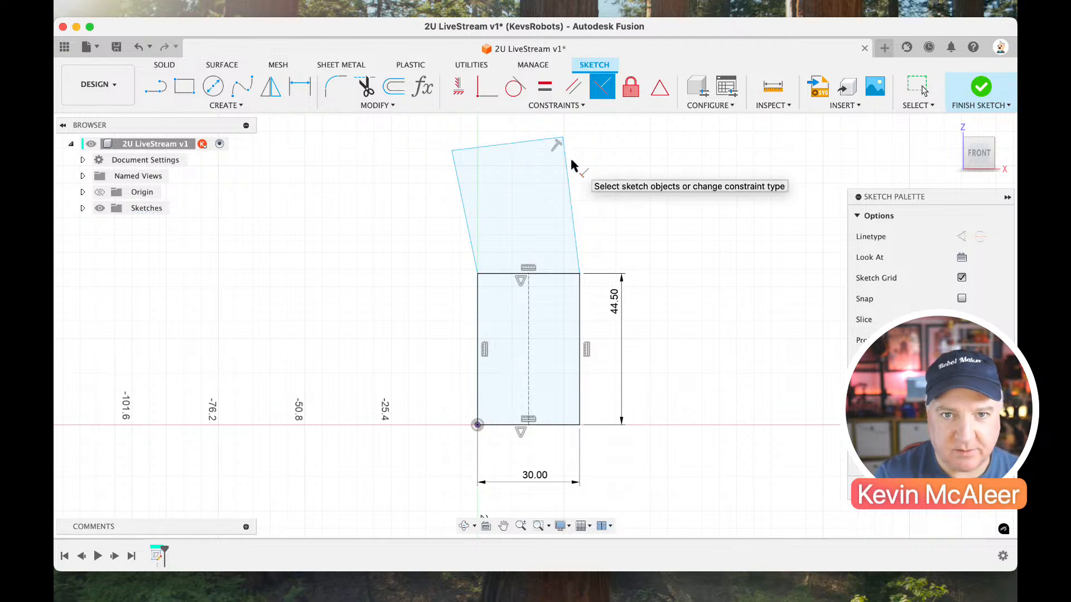
left_click(457, 167)
key("Escape")
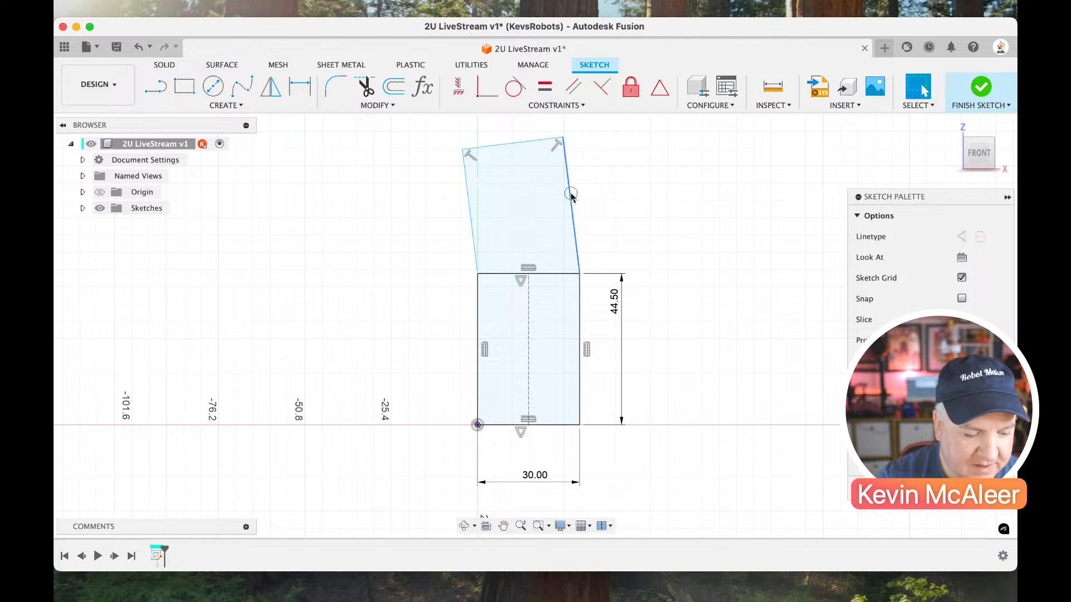
Make the upper section's right side collinear with the right edge of the original rectangle.
left_click(565, 167)
left_click(557, 105)
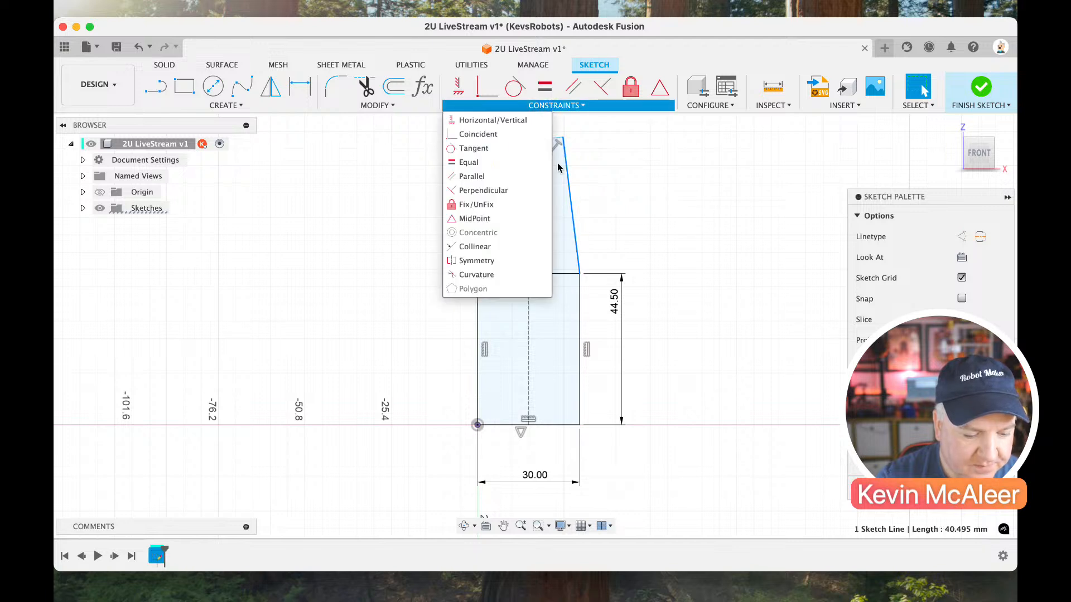
left_click(520, 247)
left_click(579, 312)
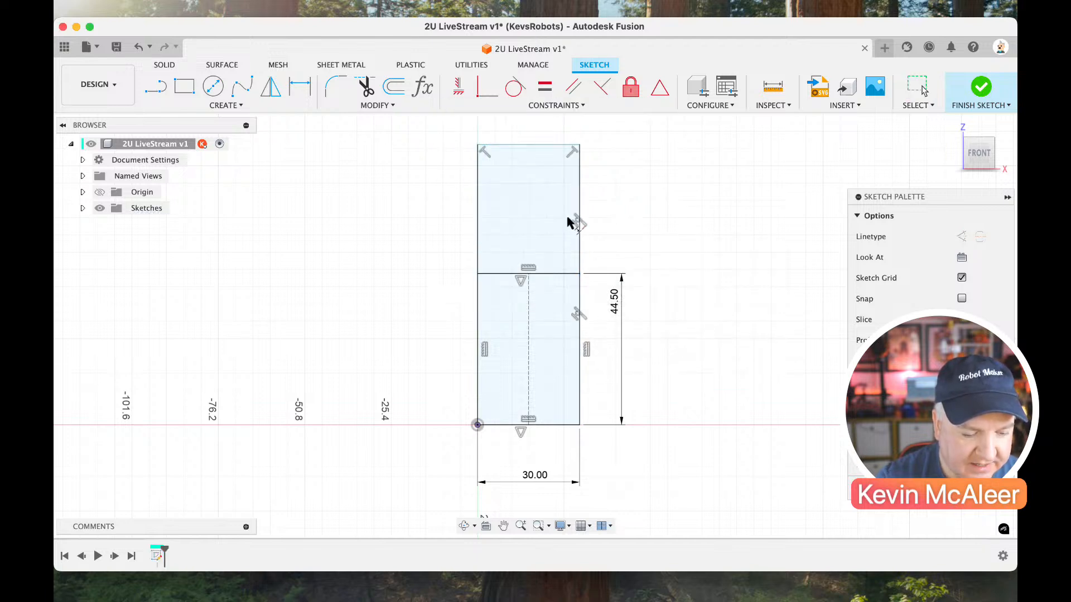
key("Escape")
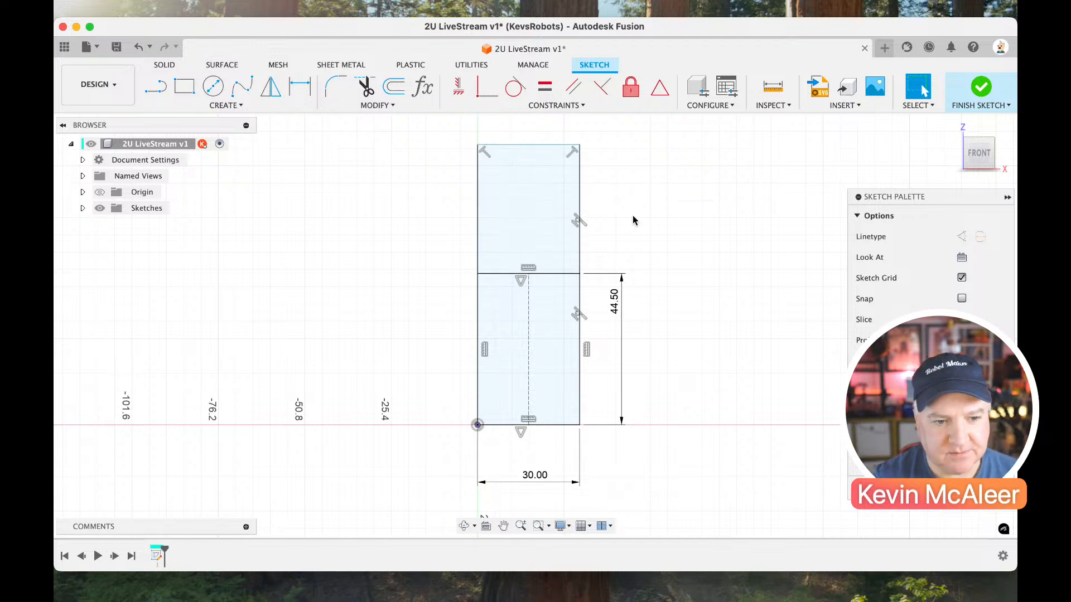
Convert the shared horizontal line between the lower and upper sections to a construction line.
left_click(561, 275)
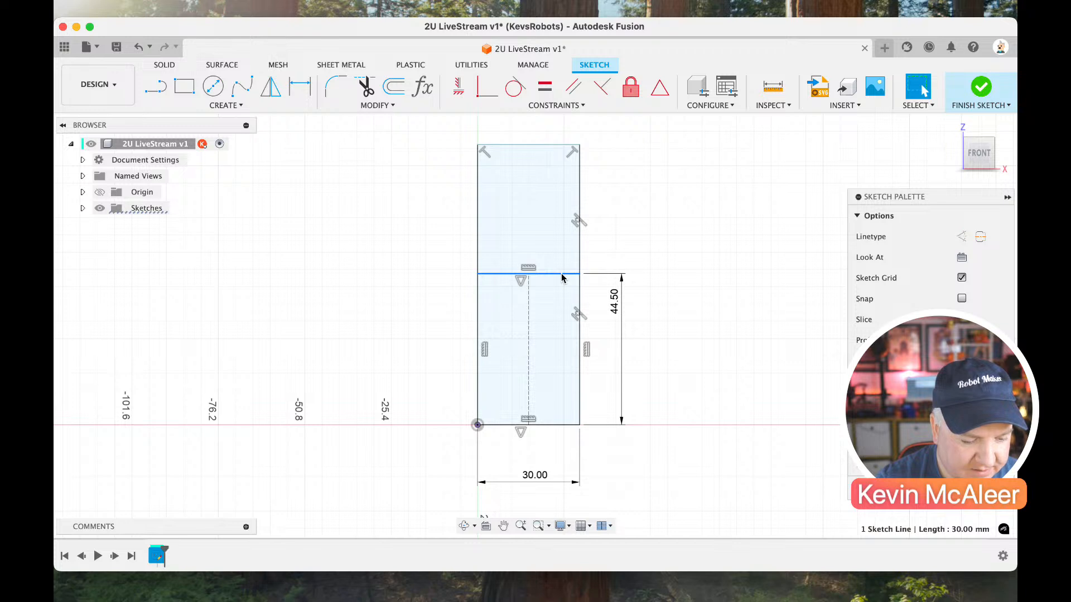
key("x")
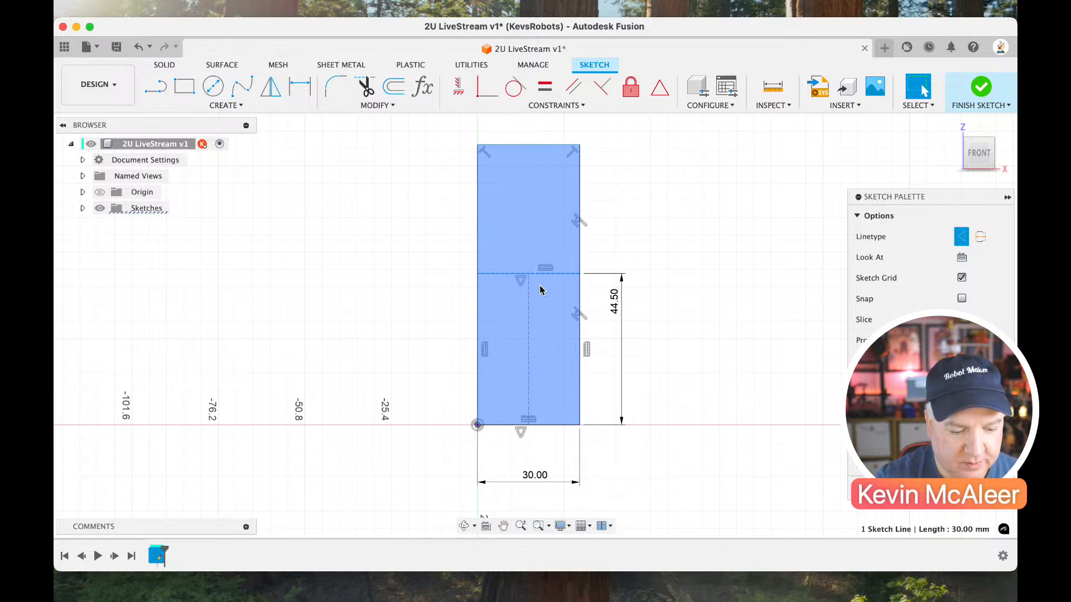
key("x")
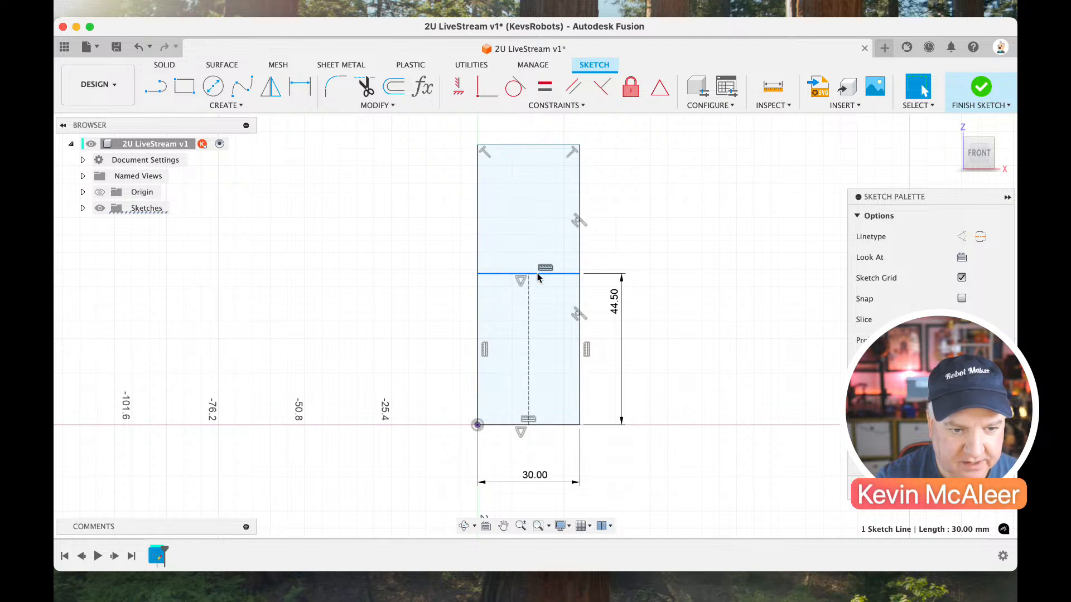
key("x")
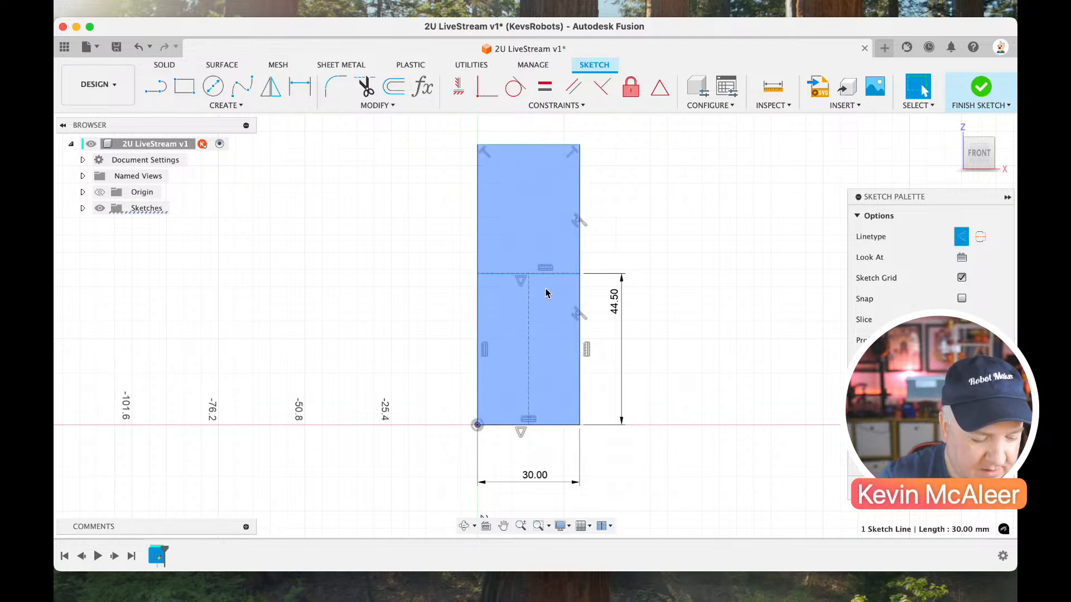
key("d")
key("Escape")
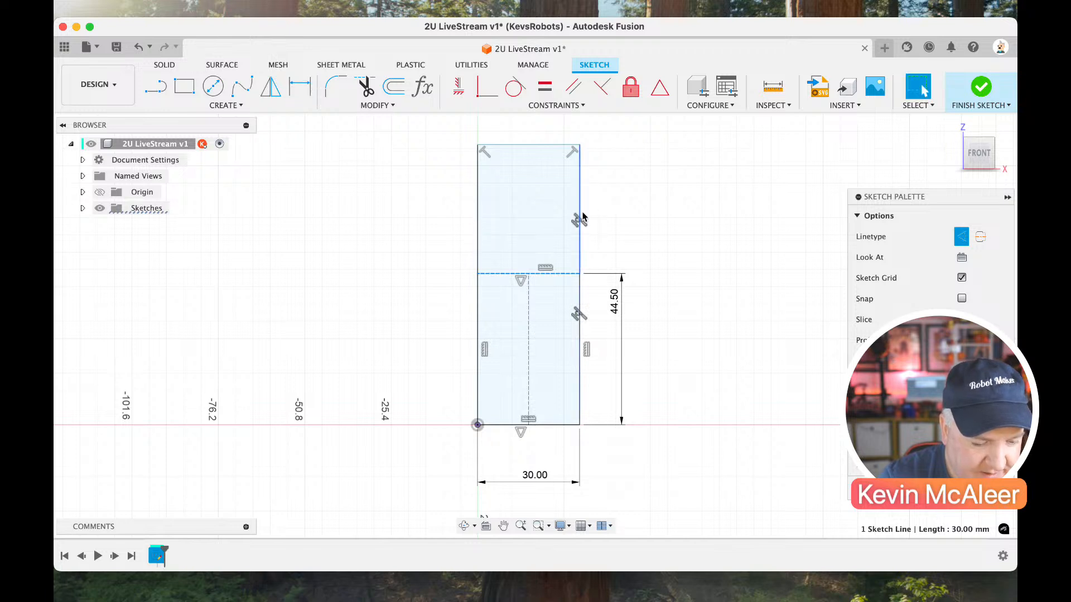
key("d")
left_click(580, 214)
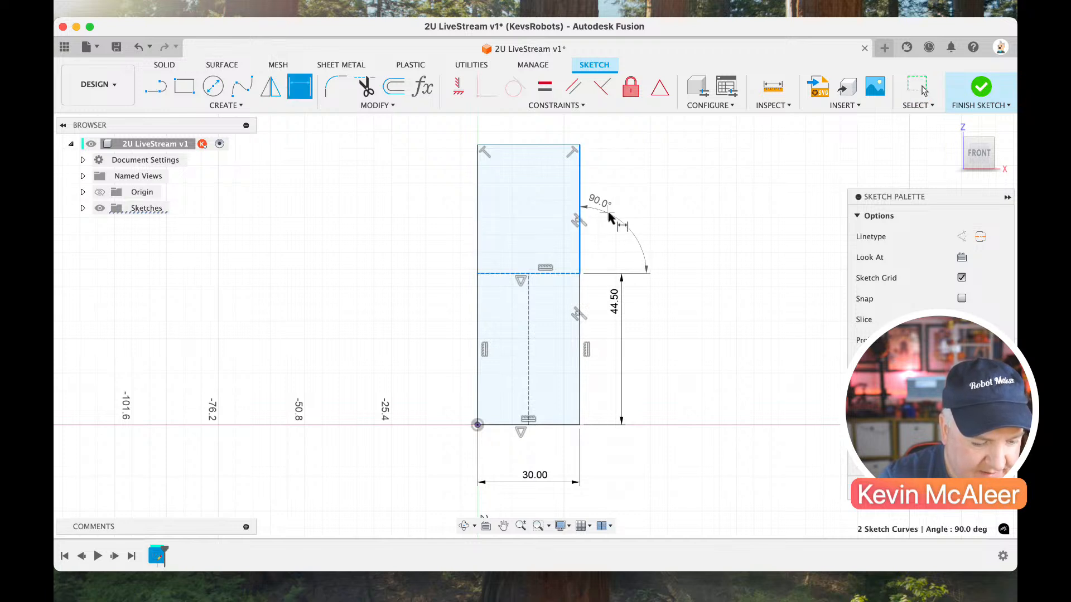
key("Escape")
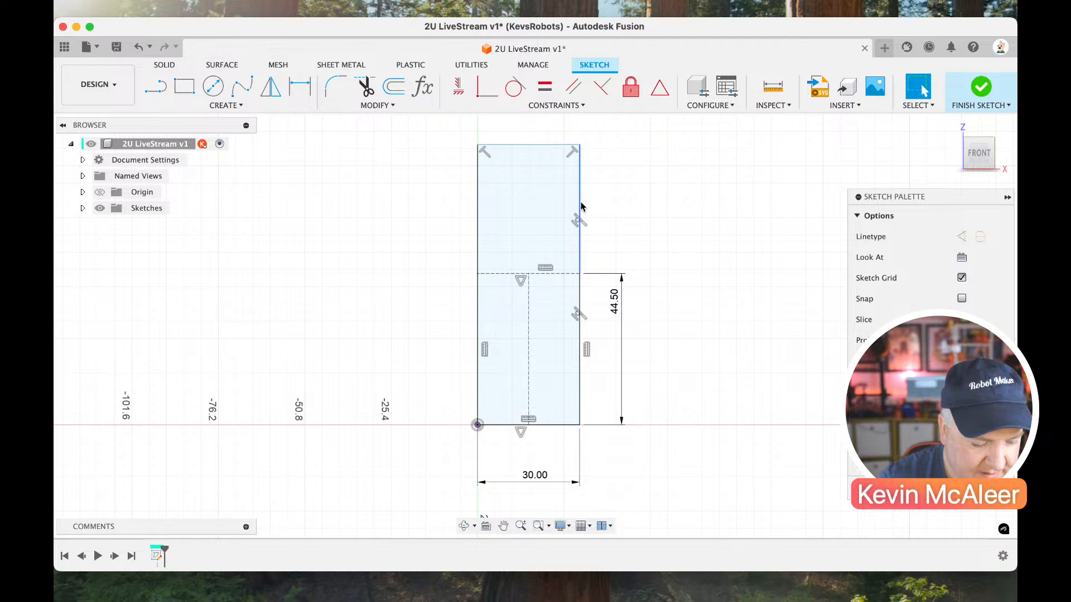
Dimension the right side of the upper section with the parameter U1.
key("d")
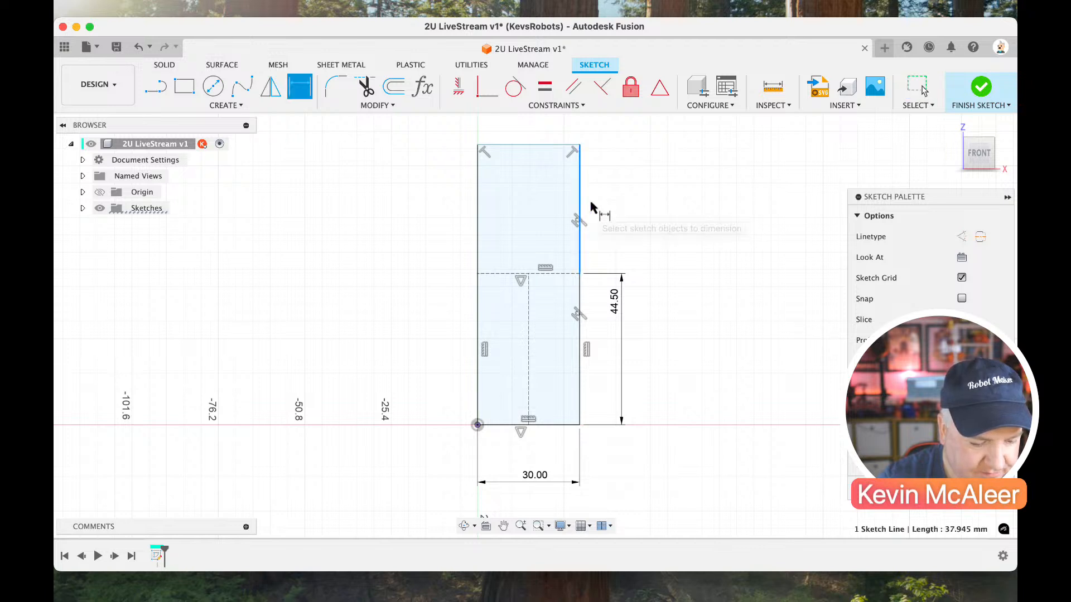
left_click(593, 207)
left_click(606, 211)
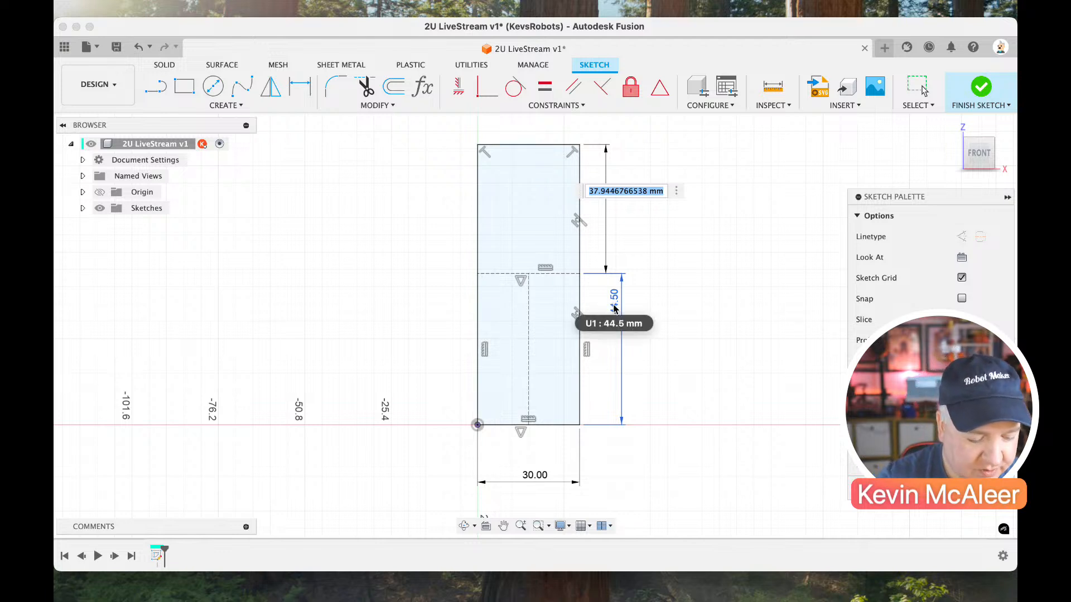
type("u1")
key("Return")
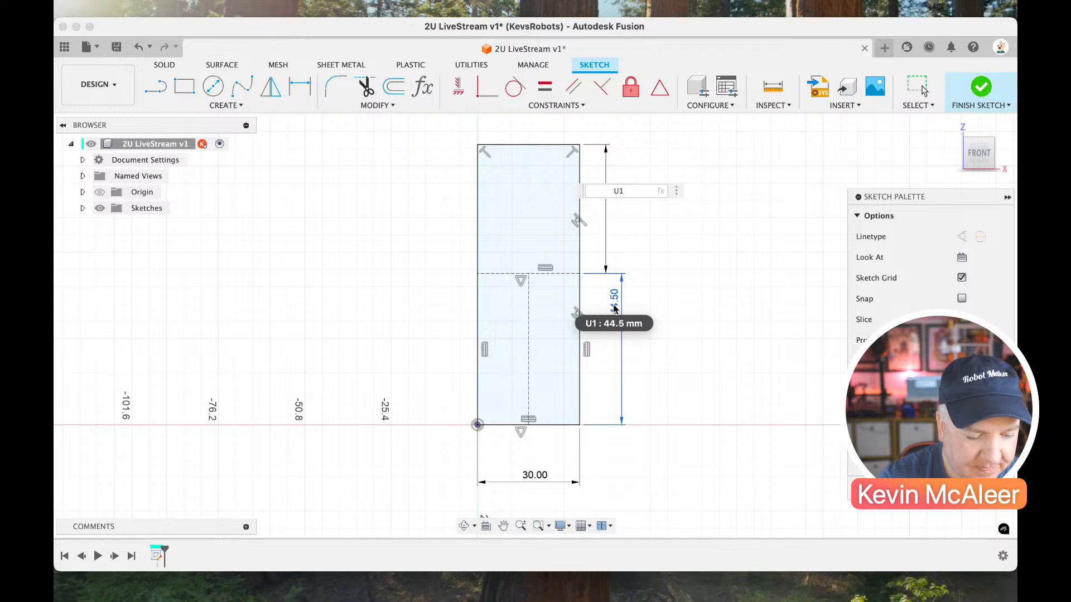
key("Return")
key("Escape")
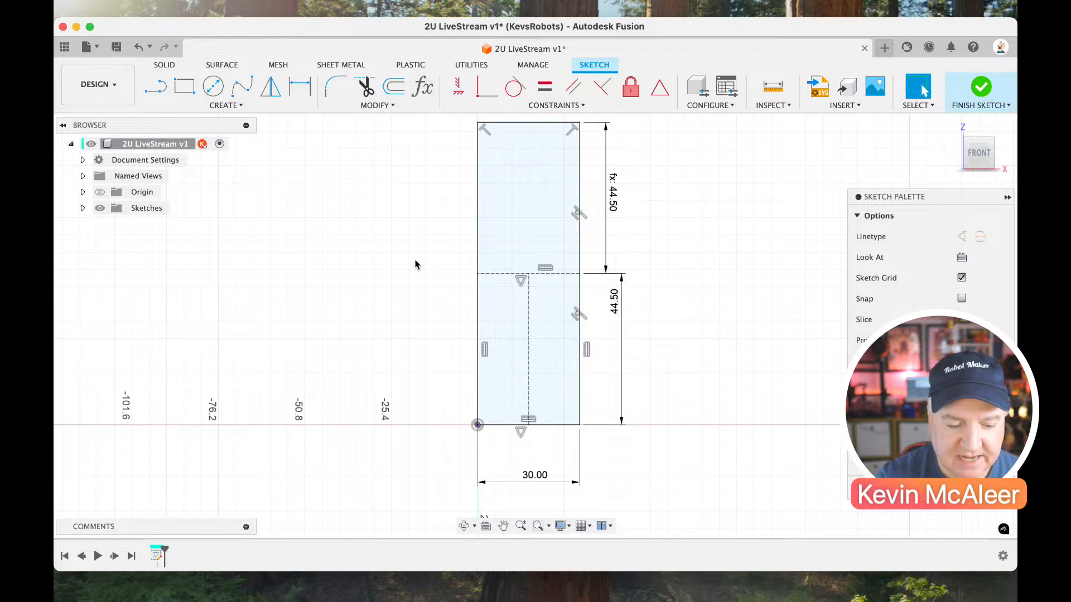
Re-enter the upper section's height as U1 by referencing the lower section's height dimension.
scroll(418, 263, "up", 2)
double_click(610, 214)
key("BackSpace")
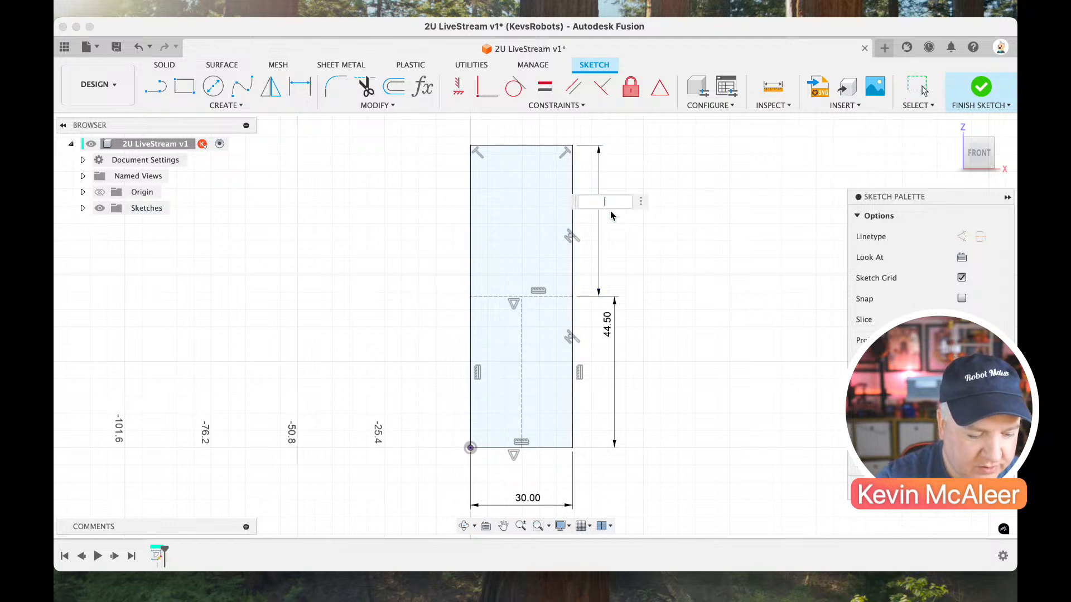
double_click(606, 328)
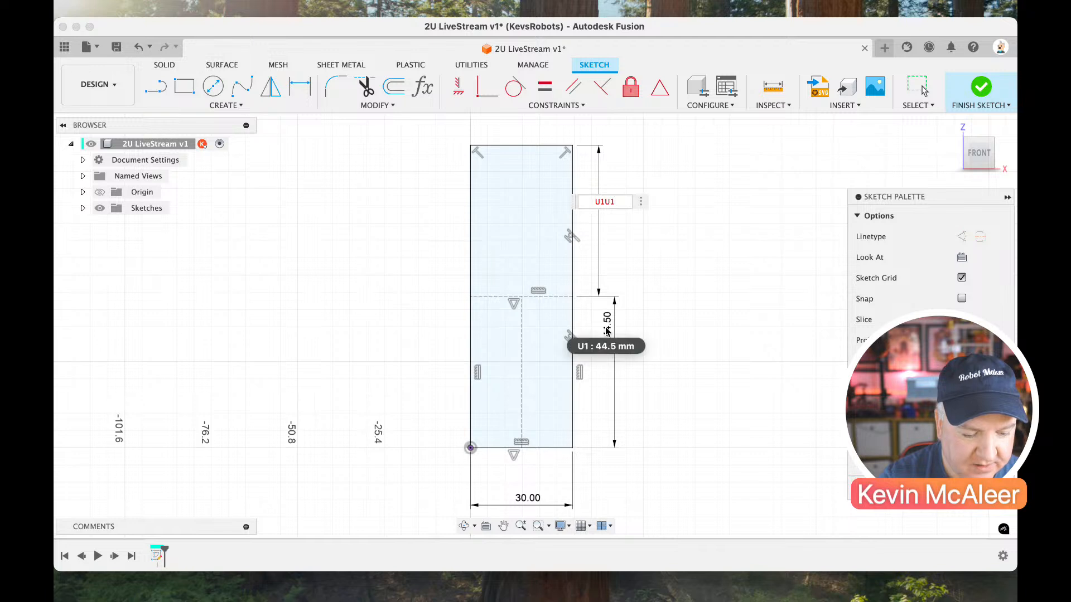
key("BackSpace")
key("BackSpace")
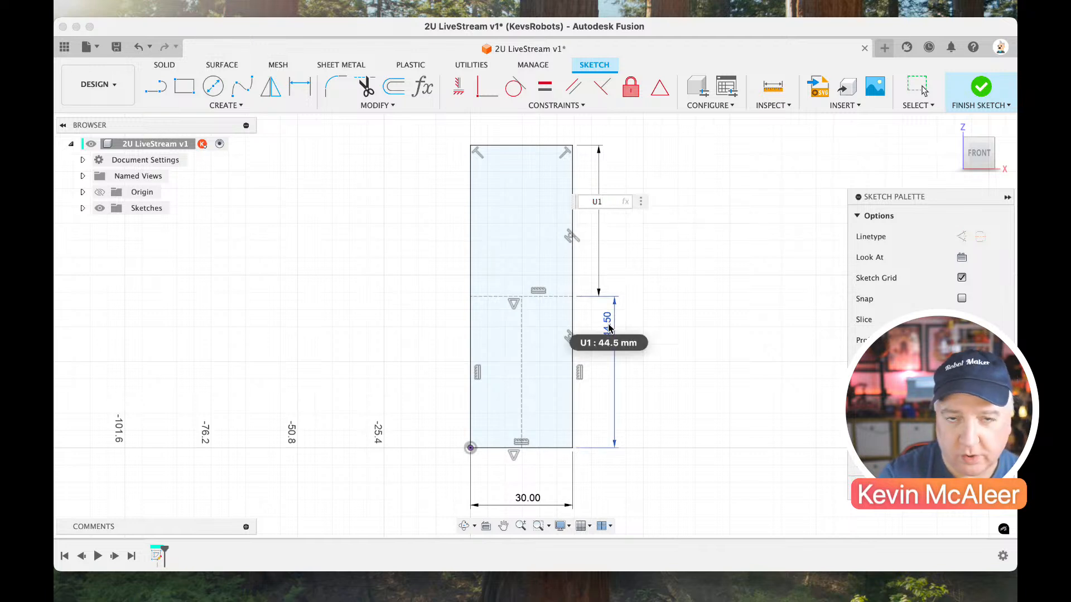
key("BackSpace")
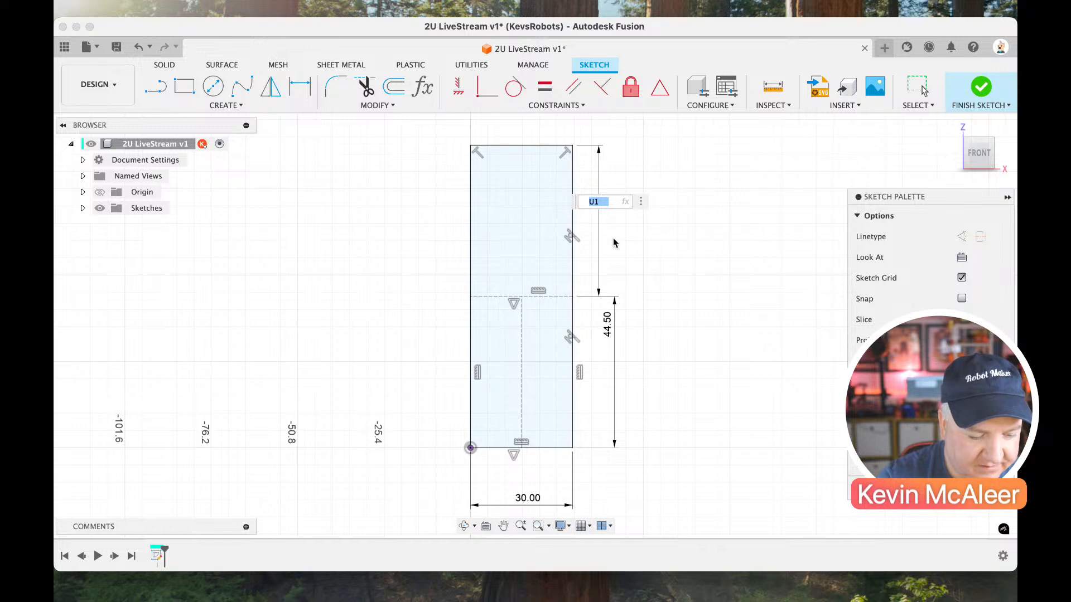
key("Return")
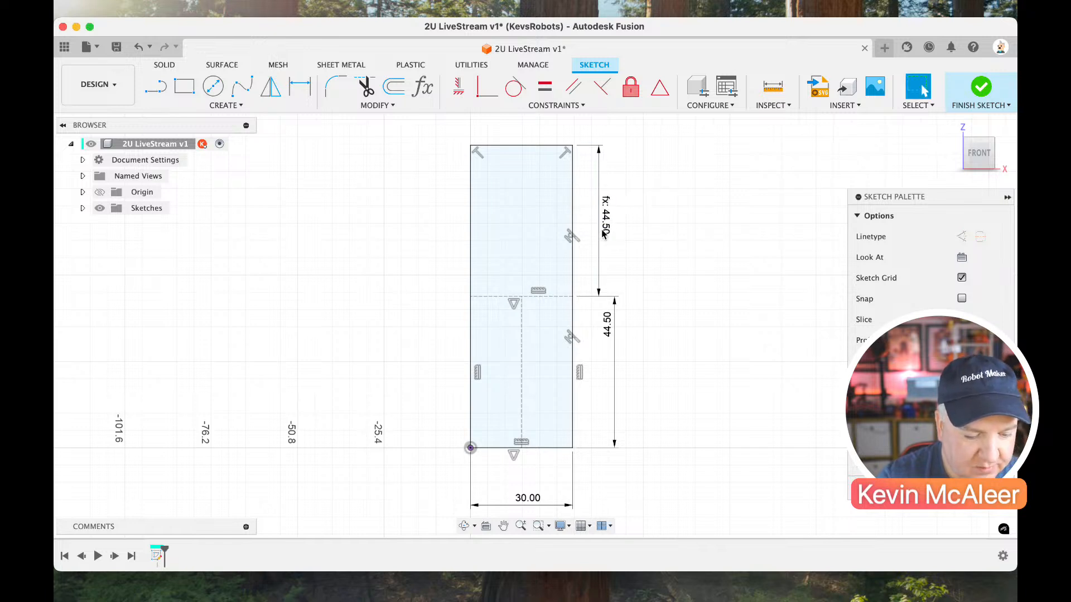
left_click(550, 257)
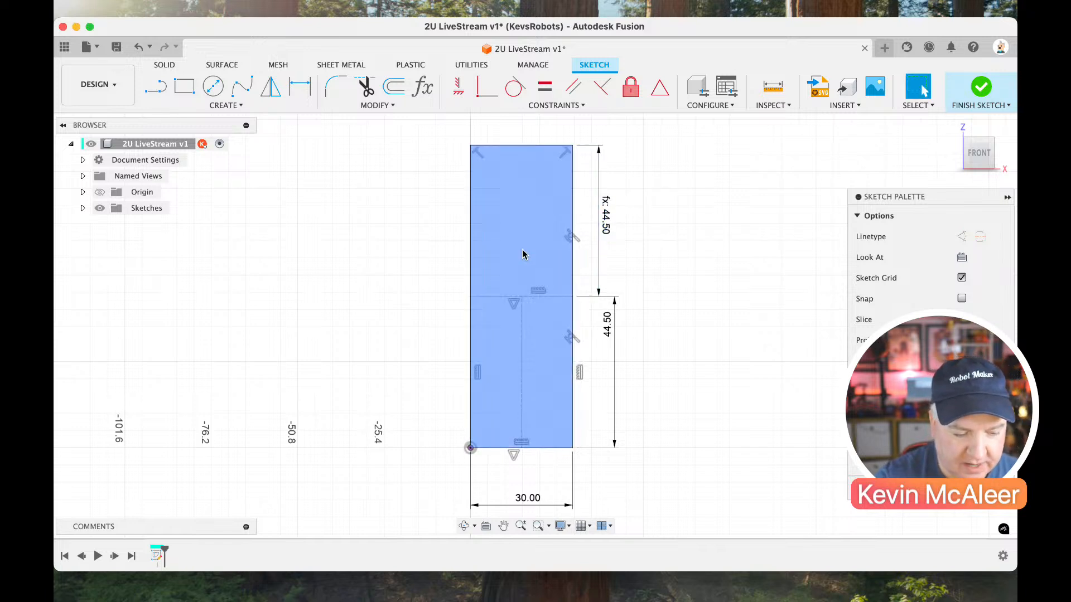
Draw a vertical construction line from the midpoint of the shared horizontal line to the midpoint of the upper section's top edge.
key("l")
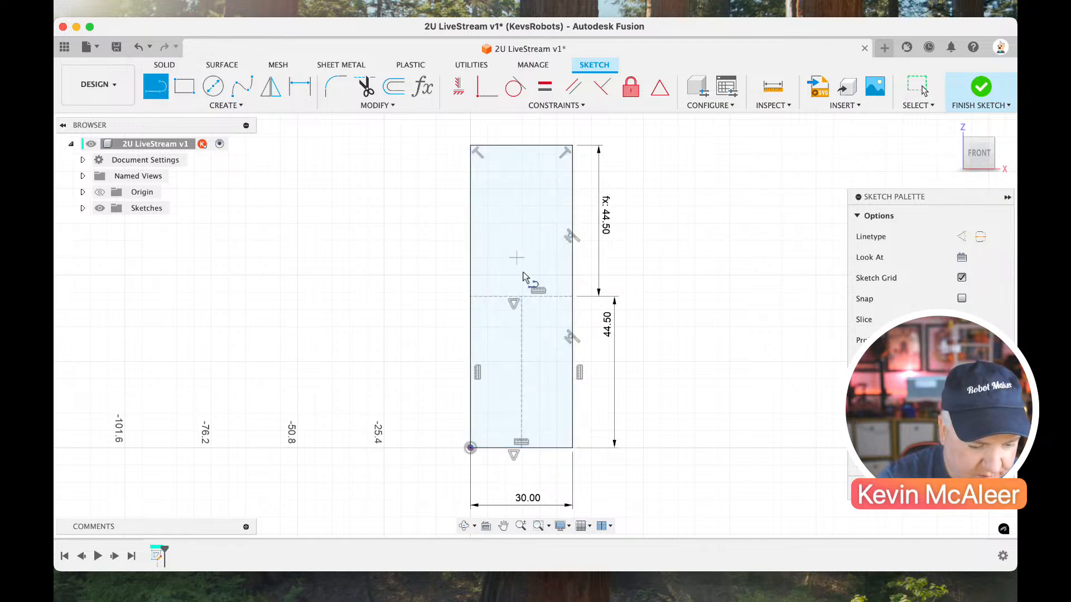
left_click(522, 296)
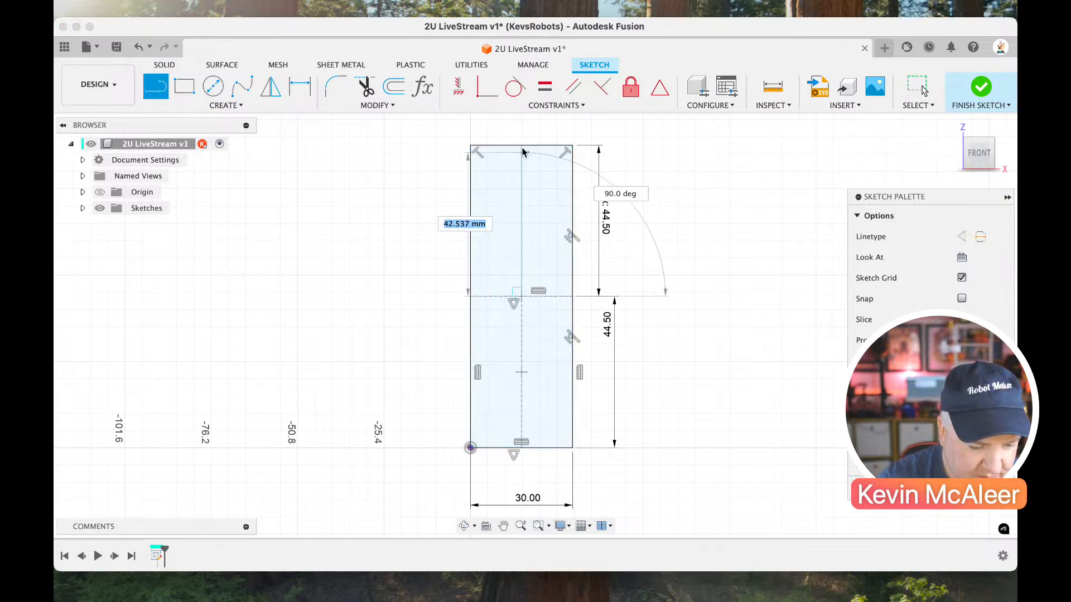
left_click(522, 147)
key("Escape")
left_click(521, 173)
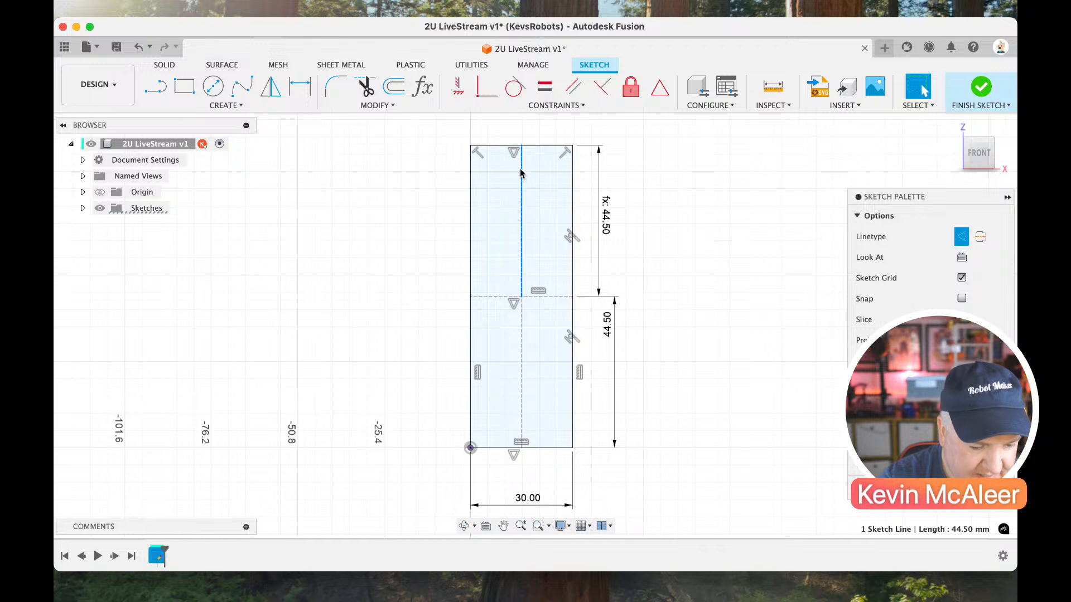
key("x")
left_click(640, 202)
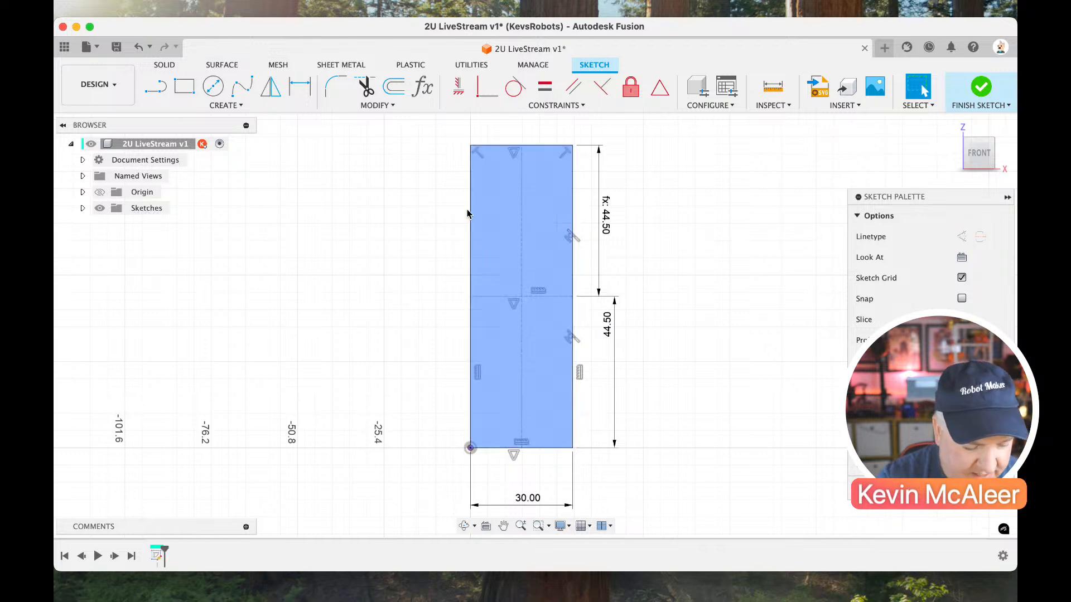
Sketch six circles, about 10 to 18 mm in diameter, in a rough vertical column outside the rectangle's left edge.
key("c")
left_click(381, 174)
left_click(395, 194)
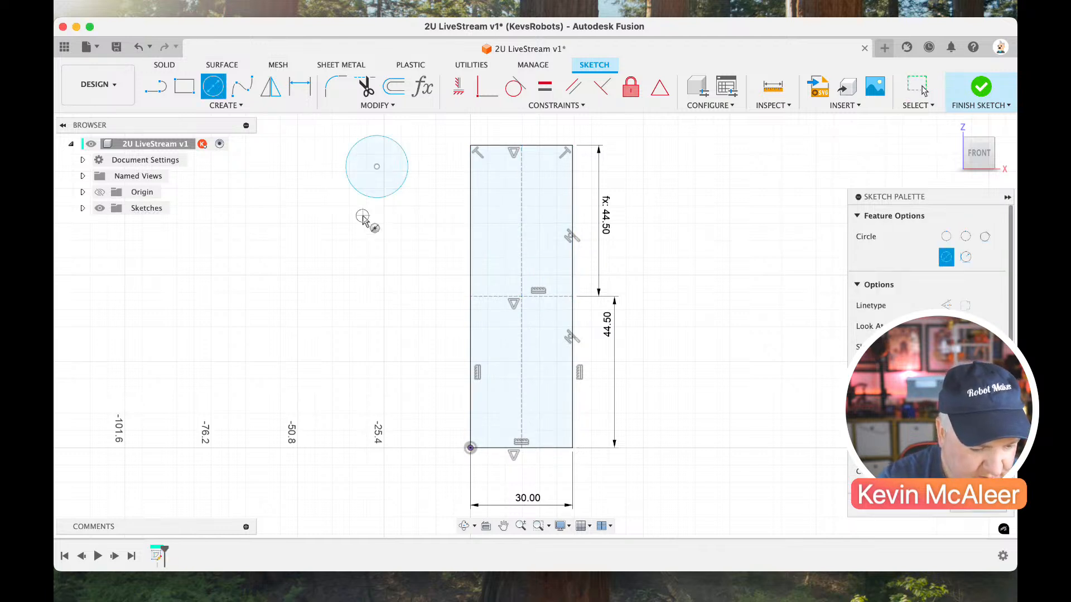
left_click(362, 215)
left_click(387, 236)
left_click(362, 273)
left_click(374, 285)
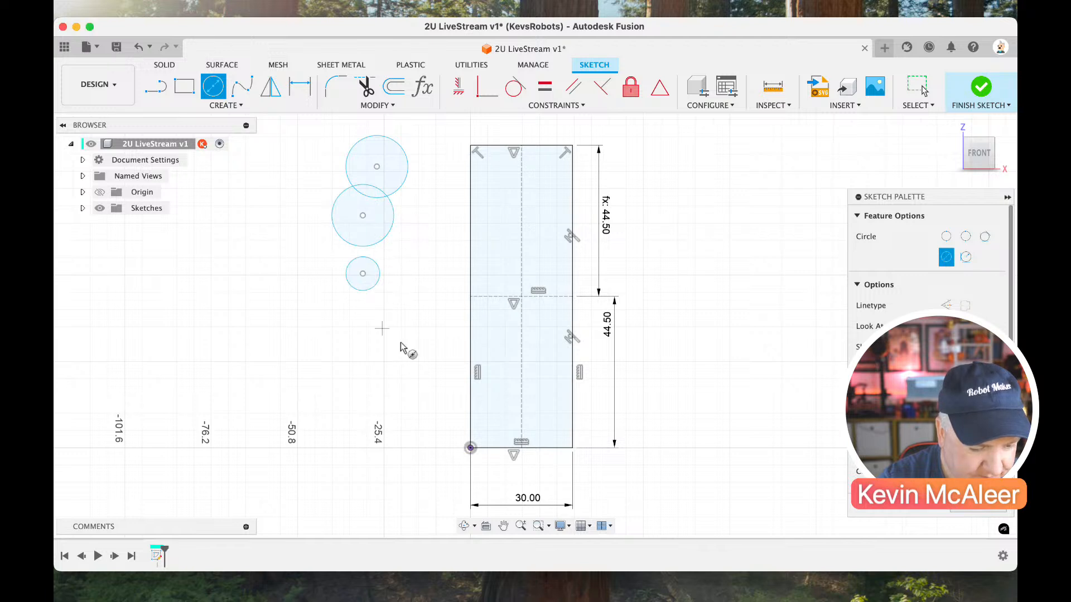
left_click(395, 321)
left_click(408, 378)
left_click(395, 413)
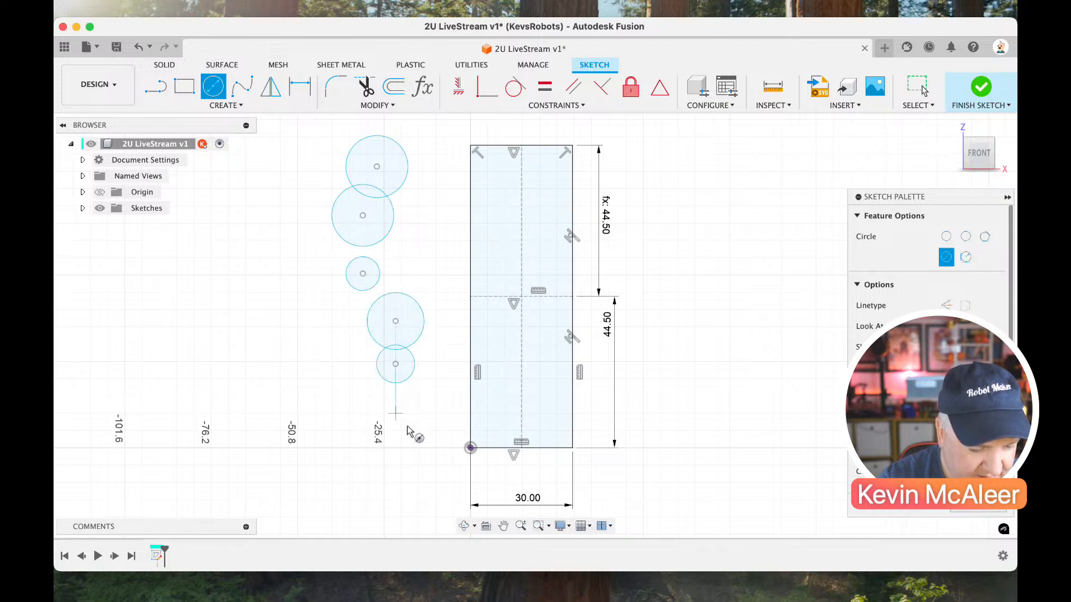
left_click(411, 430)
key("Escape")
Dimension the diameters of the two uppermost circles with the parameter hole.
key("d")
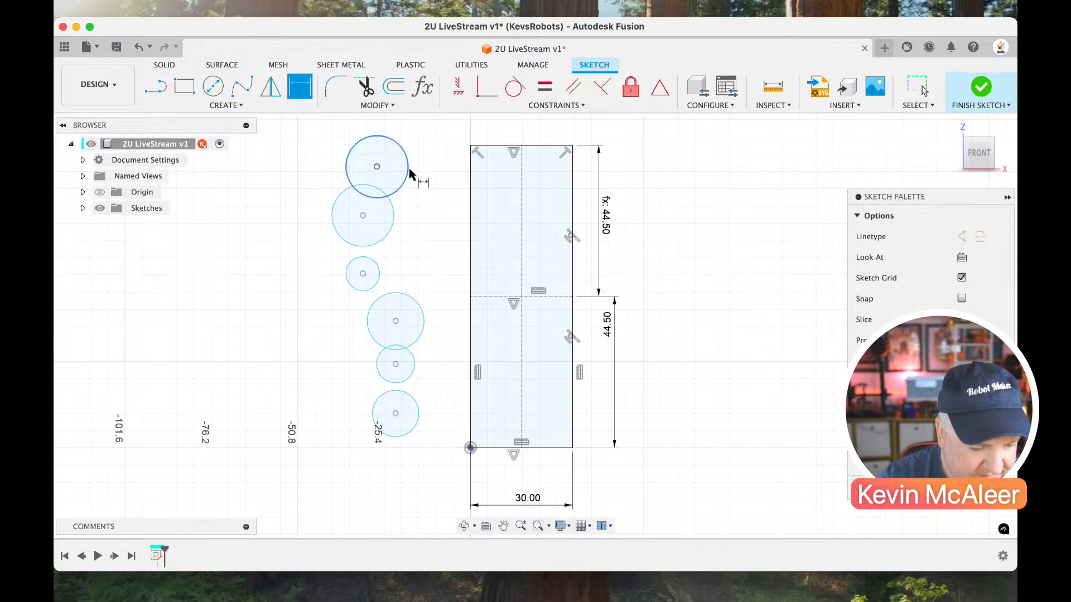
left_click(419, 175)
left_click(422, 175)
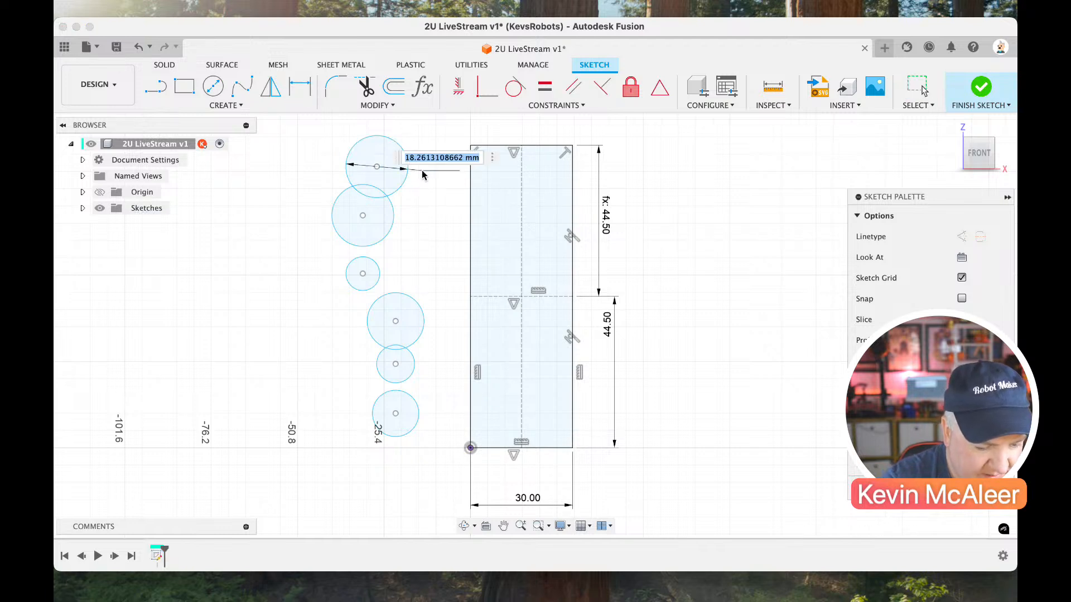
type("h")
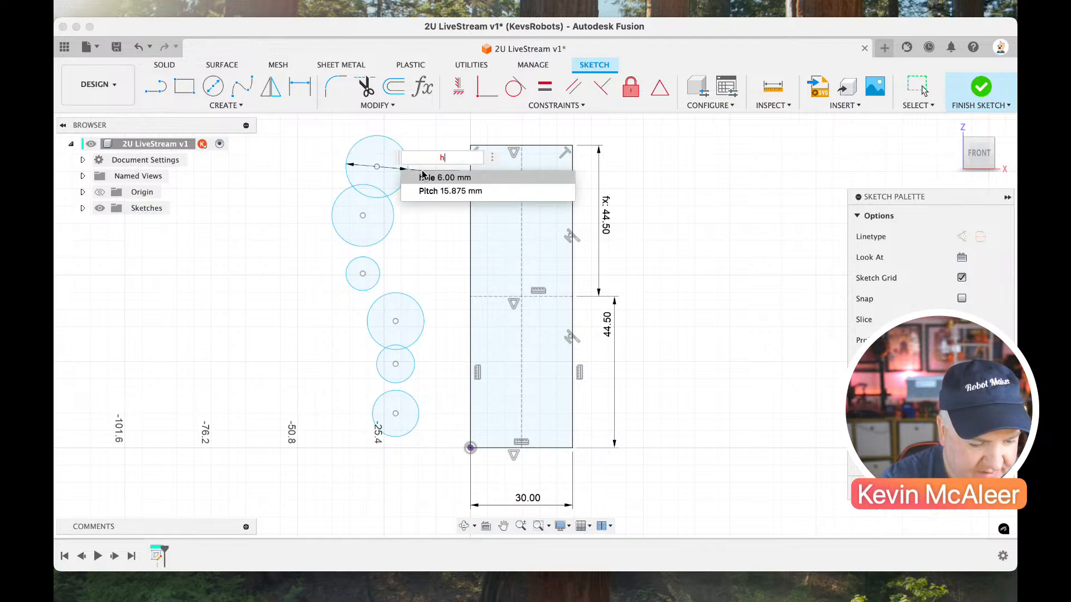
type("ole")
key("Return")
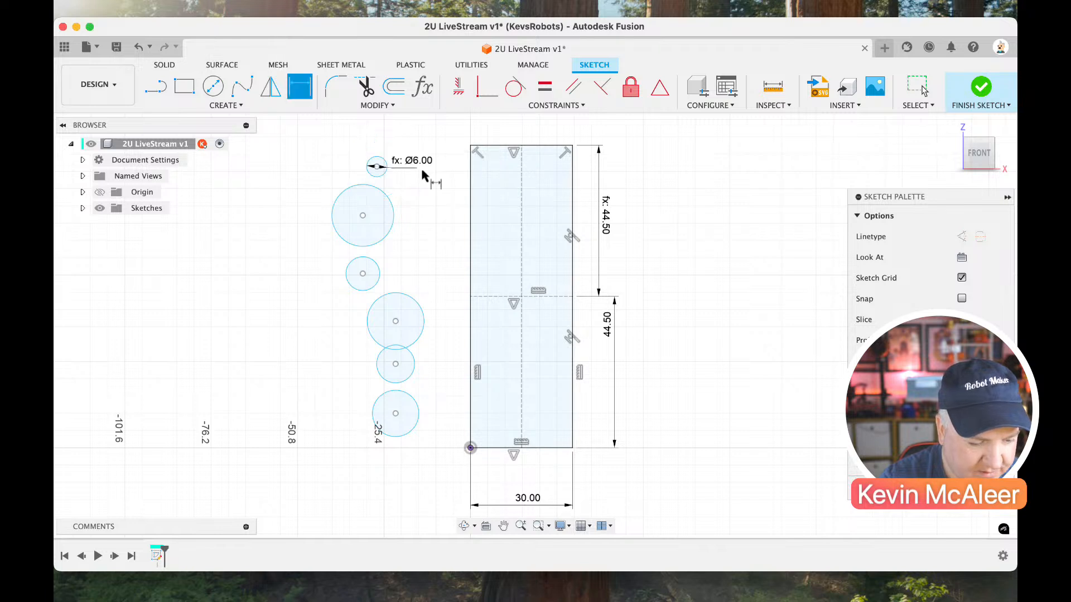
left_click(392, 231)
left_click(411, 226)
type("hole")
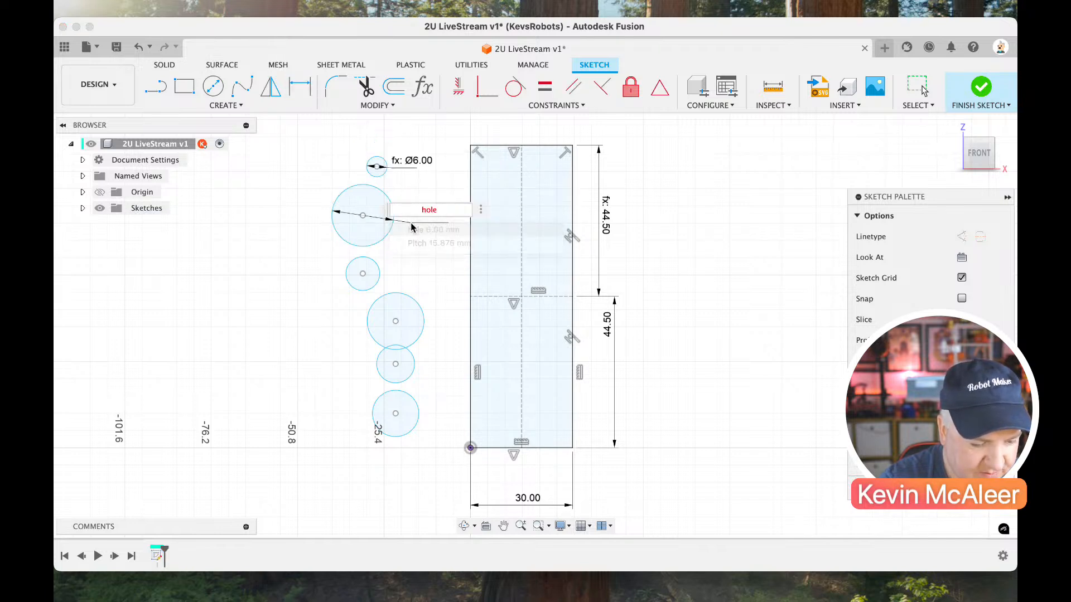
key("Return")
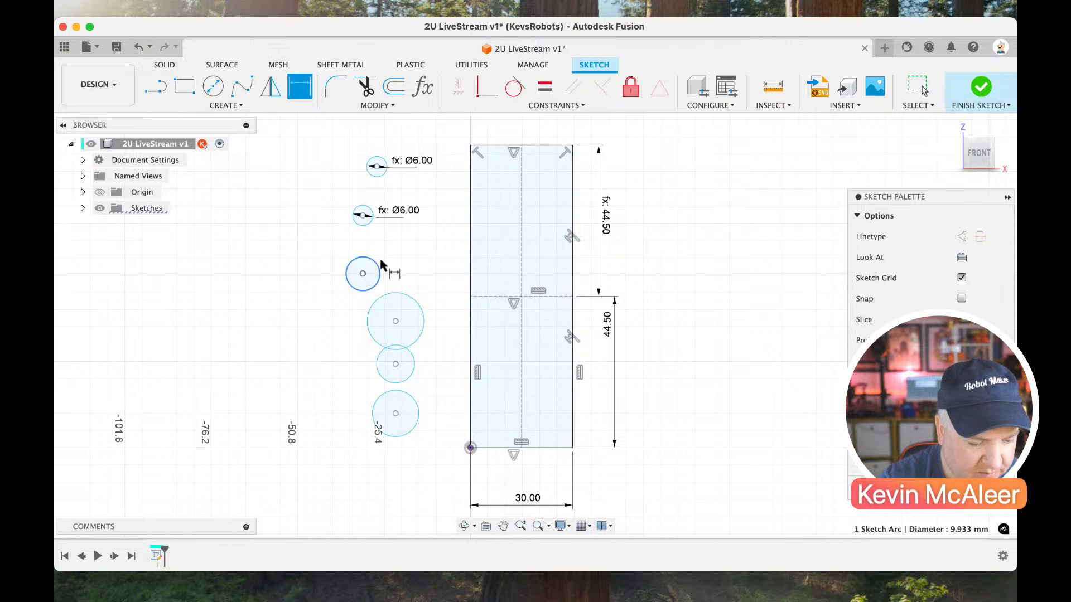
Dimension the diameters of the third and fourth circles from the top with the parameter hole.
left_click(381, 266)
left_click(406, 266)
type("hole")
key("Return")
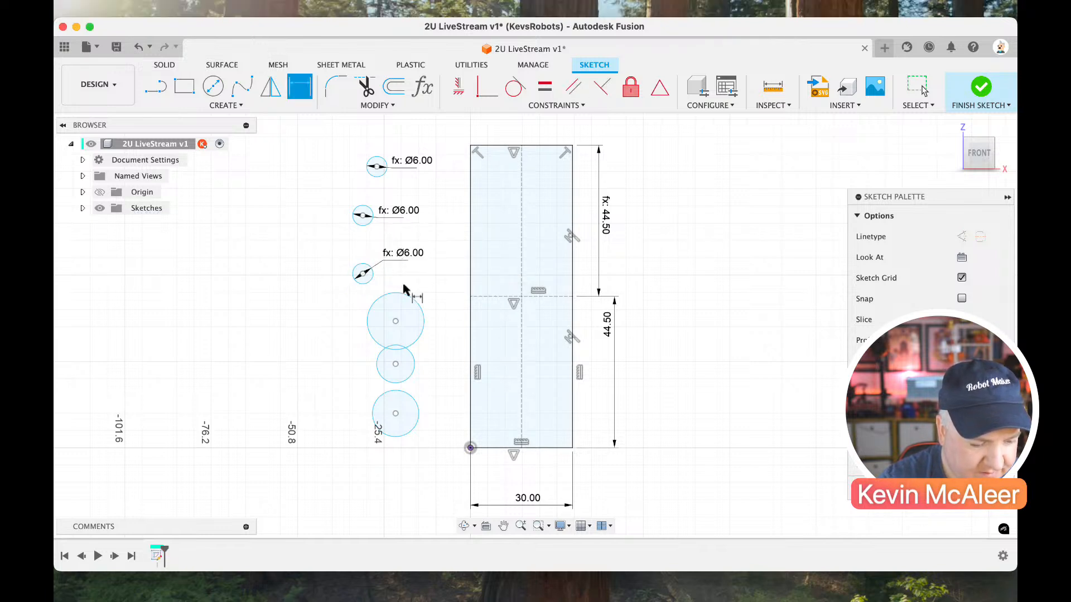
left_click(406, 295)
left_click(418, 286)
type("h")
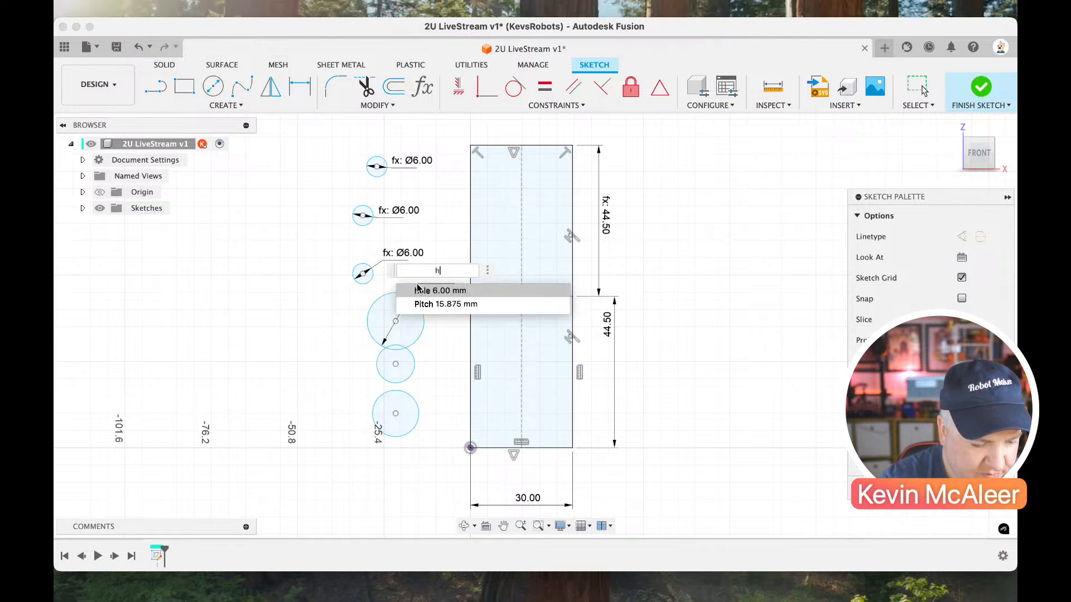
type("ole")
key("Return")
Dimension the diameters of the two lowest circles with the parameter hole.
left_click(411, 352)
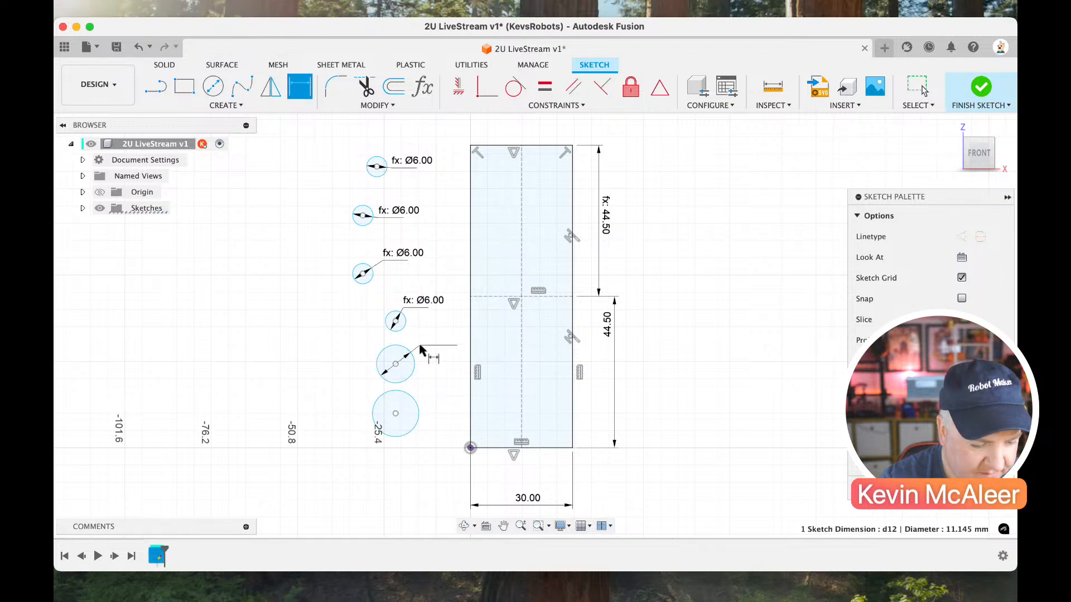
left_click(422, 348)
type("hole")
key("Return")
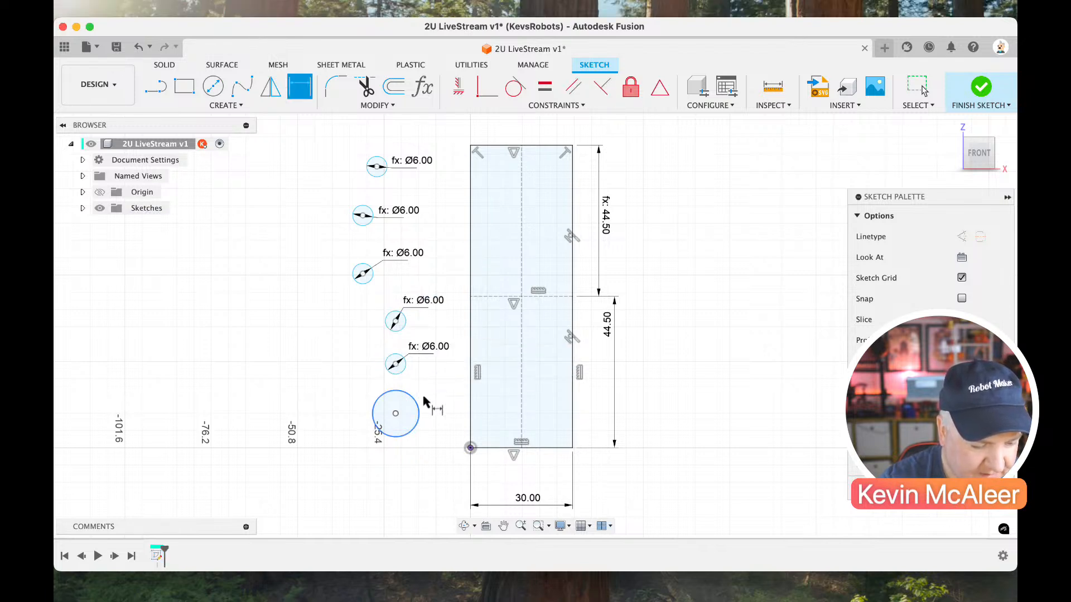
left_click(422, 403)
left_click(441, 384)
type("hole")
key("Return")
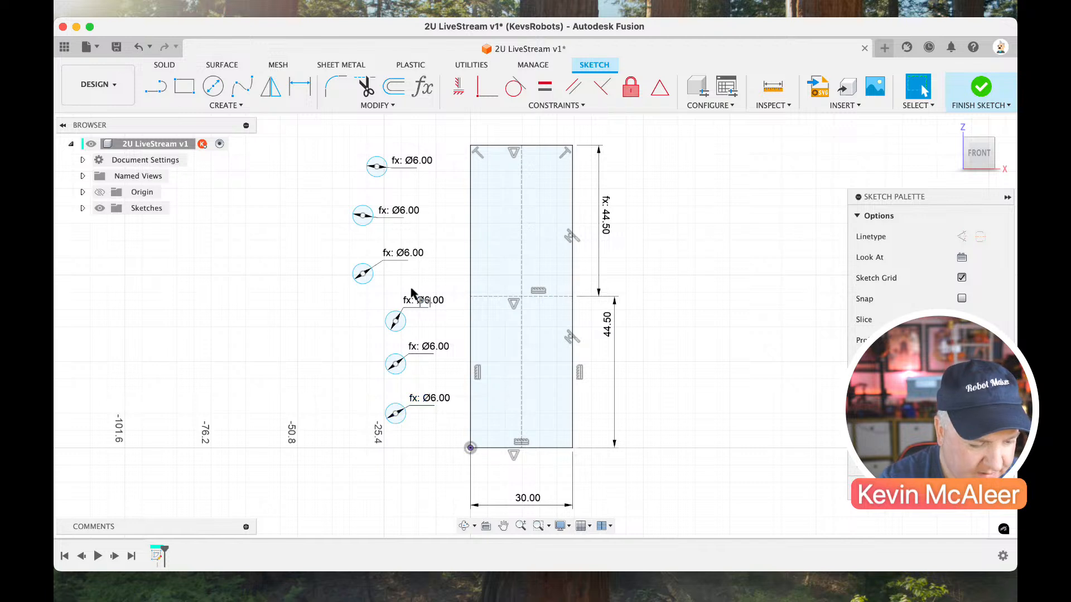
Set the vertical distance between the centres of the first and second circles to the parameter Pitch and check the user parameters.
key("d")
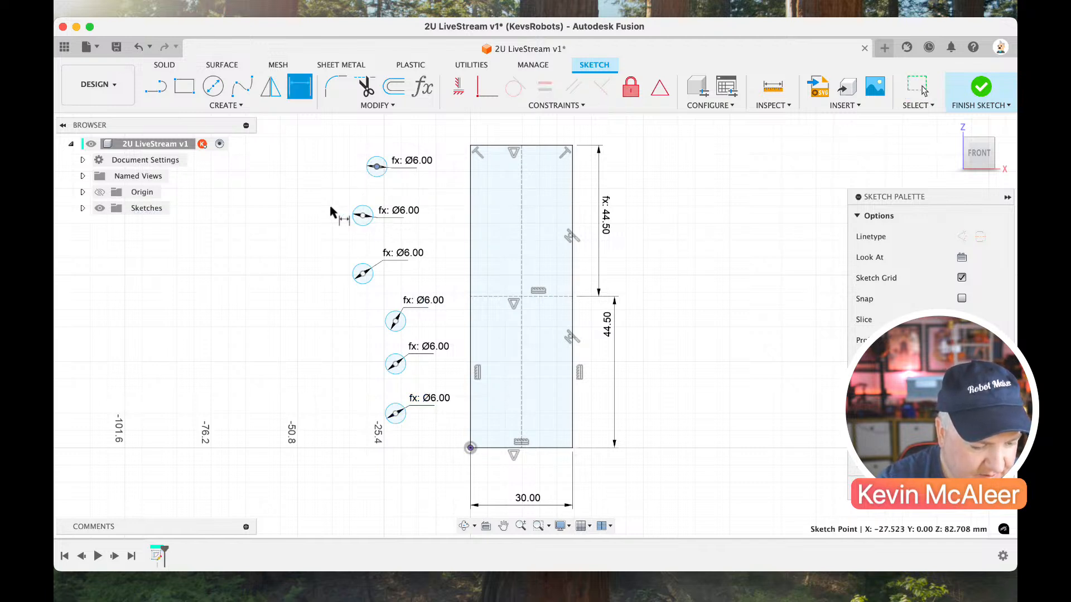
left_click(377, 167)
left_click(363, 215)
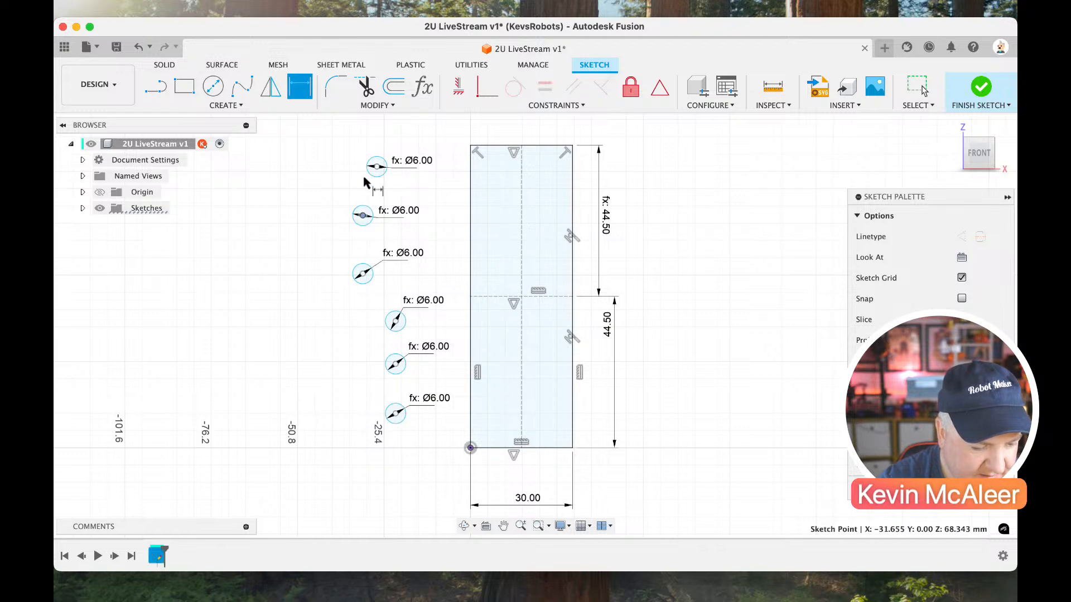
left_click(377, 167)
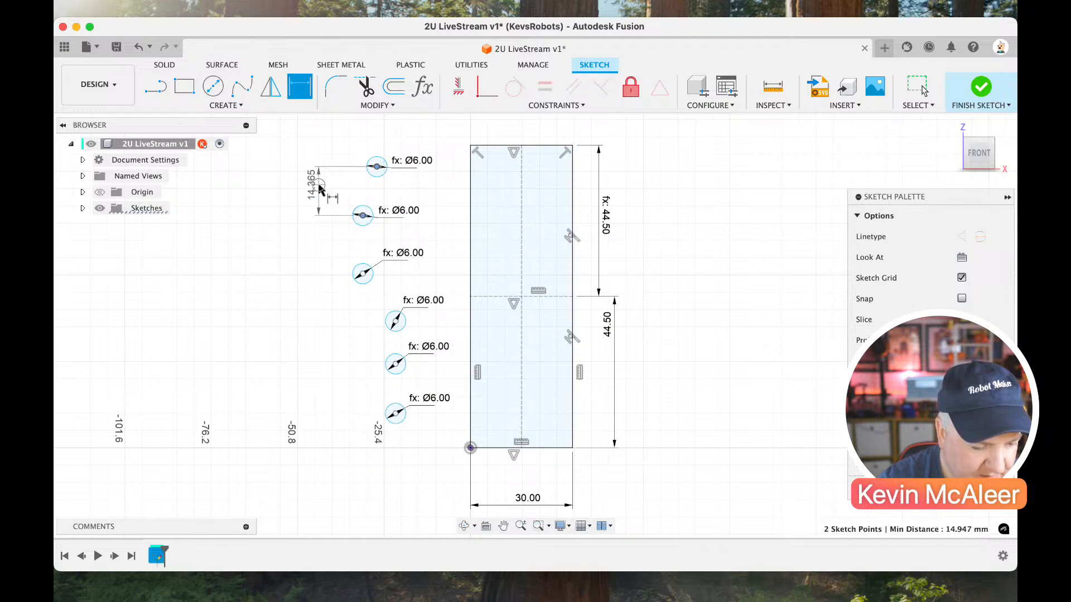
left_click(320, 189)
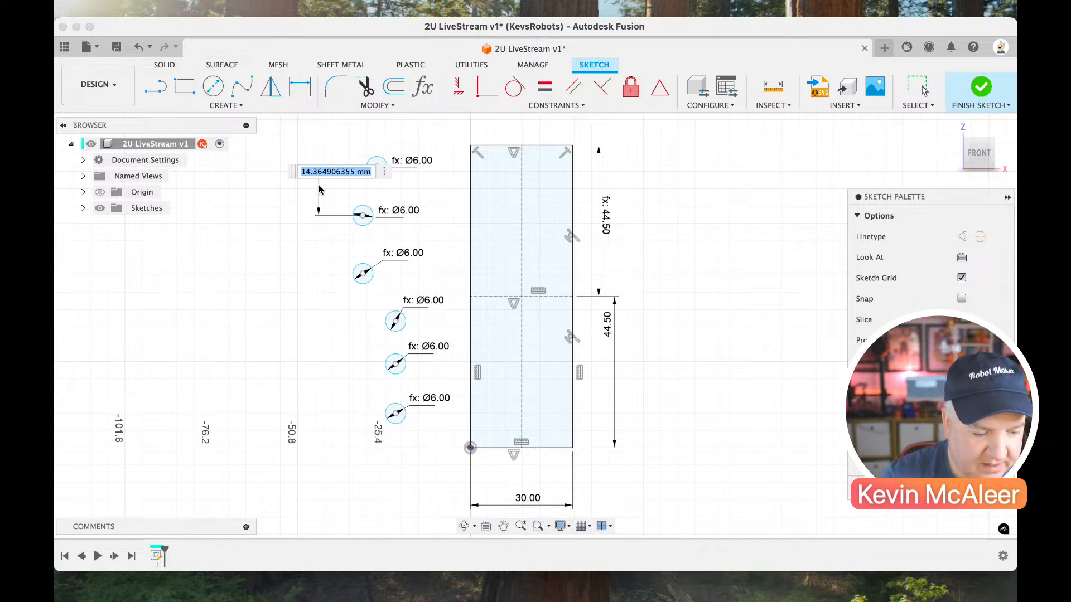
type("p")
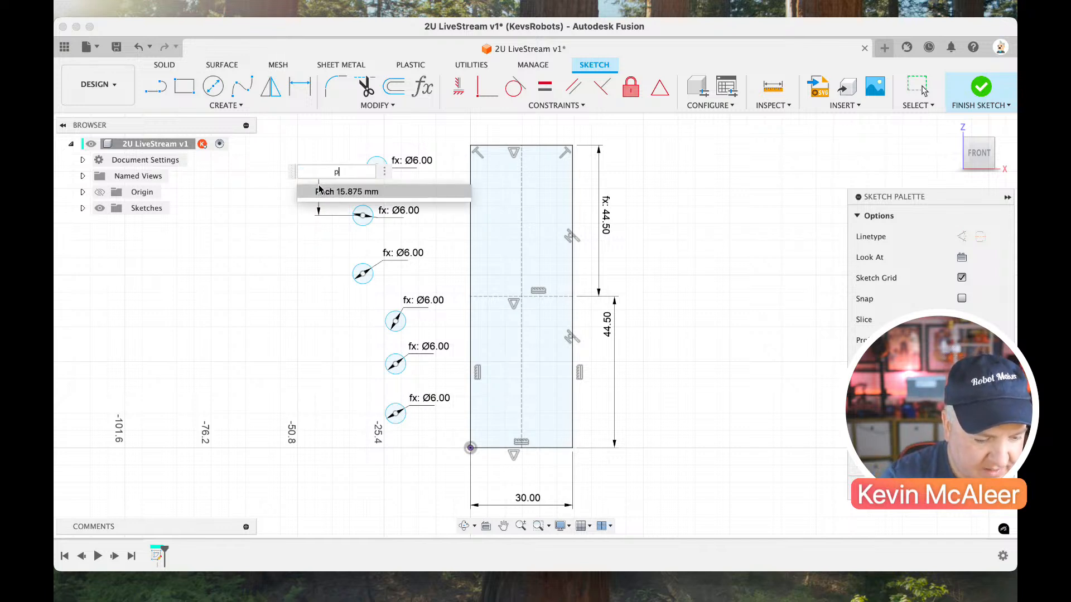
left_click(320, 190)
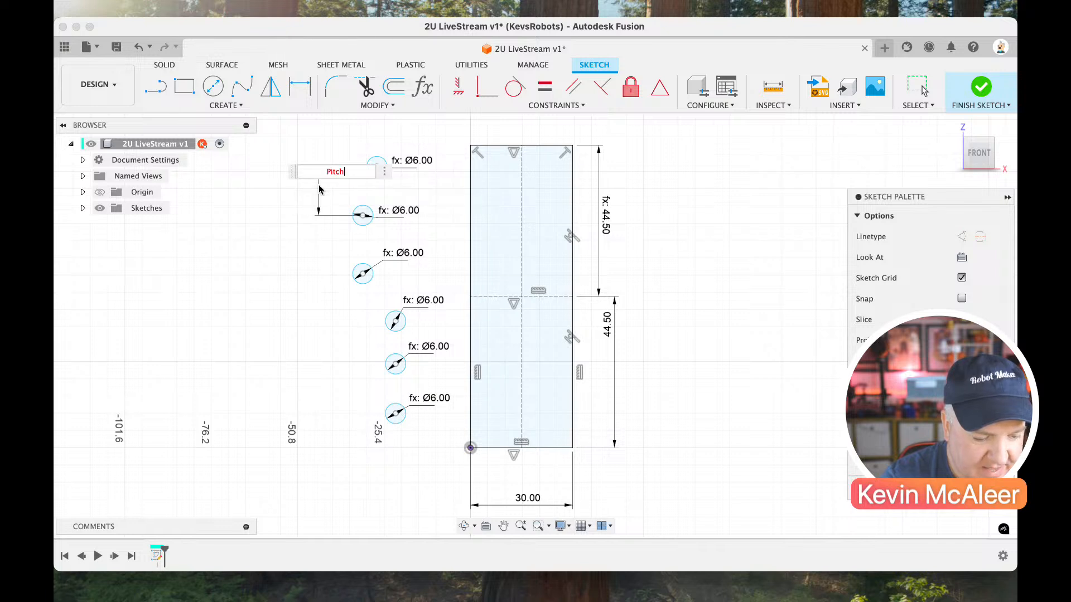
left_click(423, 89)
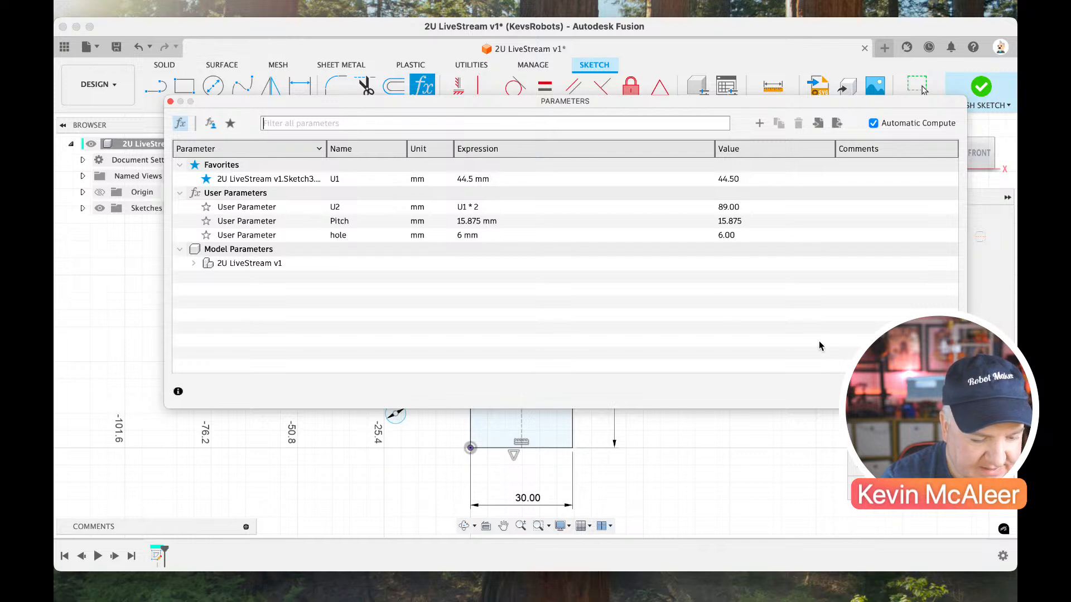
left_click(936, 392)
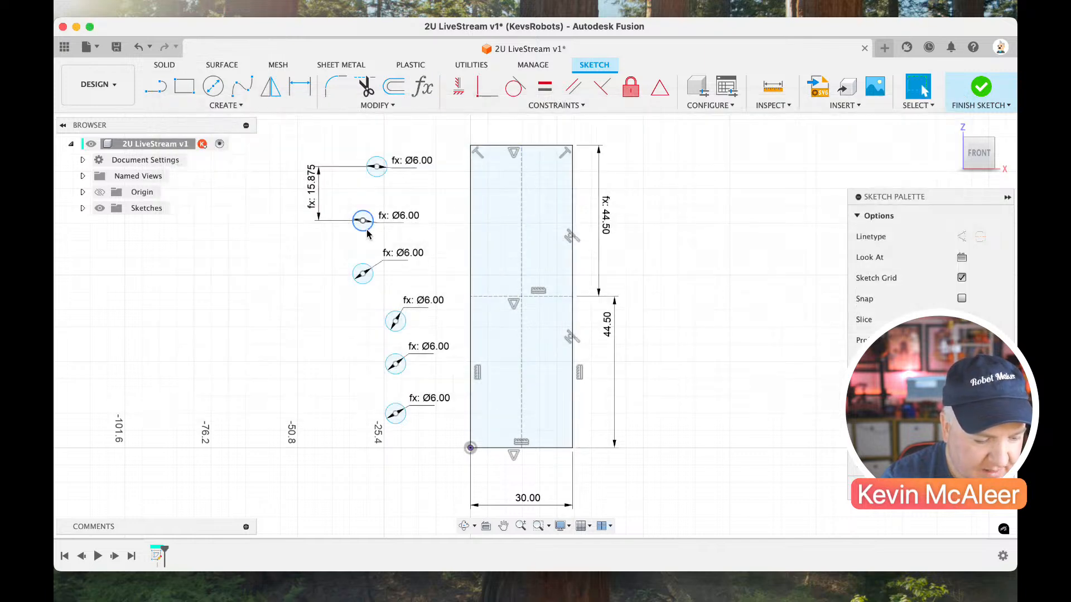
Set the vertical distance between the centres of the second and third circles to the parameter Pitch.
key("d")
left_click(362, 274)
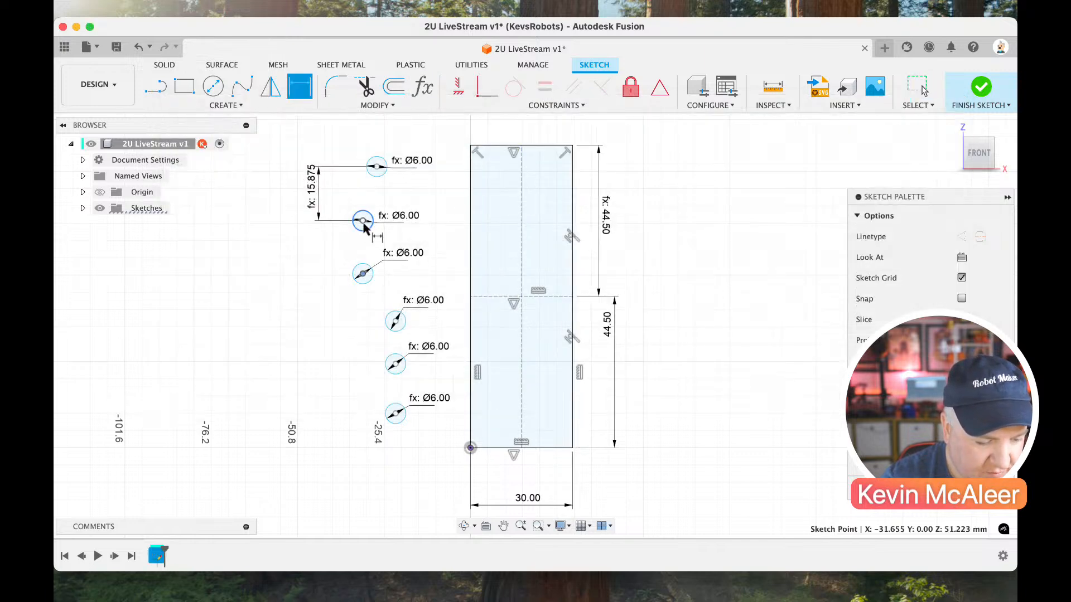
left_click(362, 220)
left_click(287, 240)
type("Pitch")
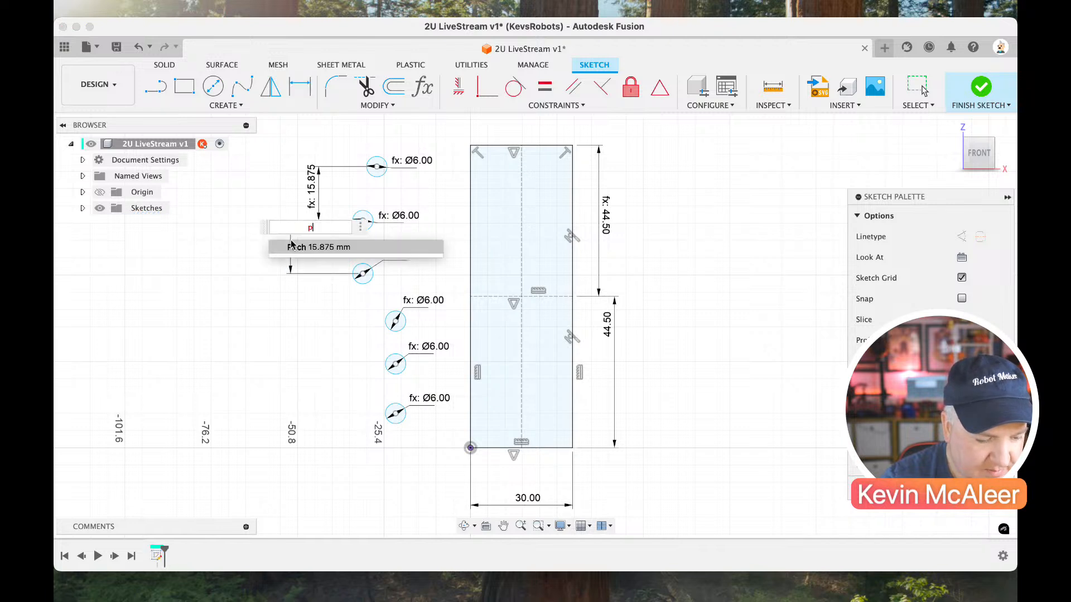
key("Return")
key("Escape")
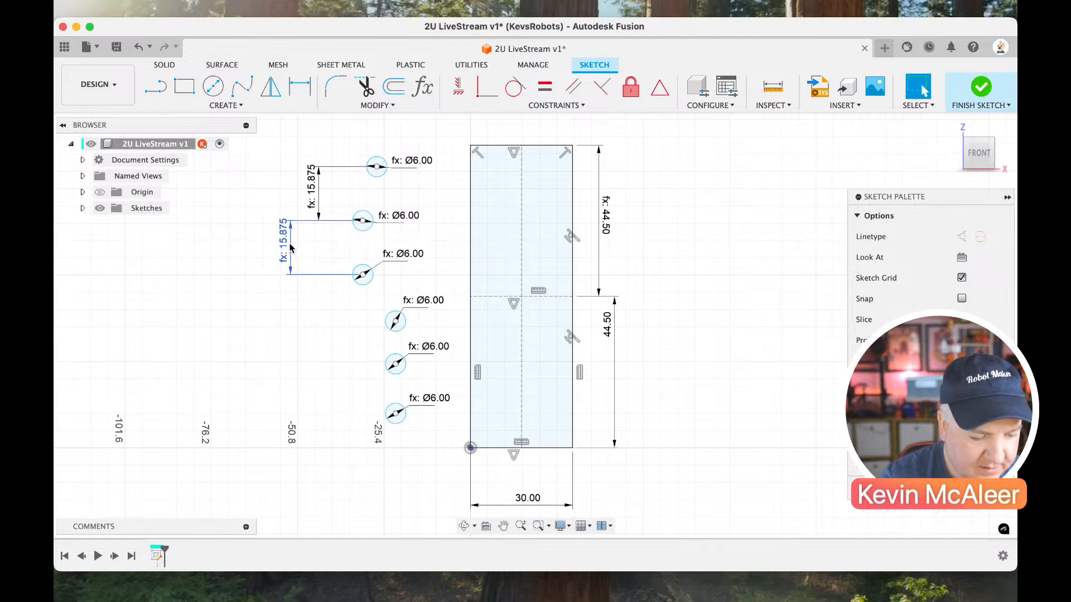
Place the upper three circles' centres on the upper section's vertical construction line, using a Coincident constraint for the top circle.
left_click_drag(285, 244, 526, 225)
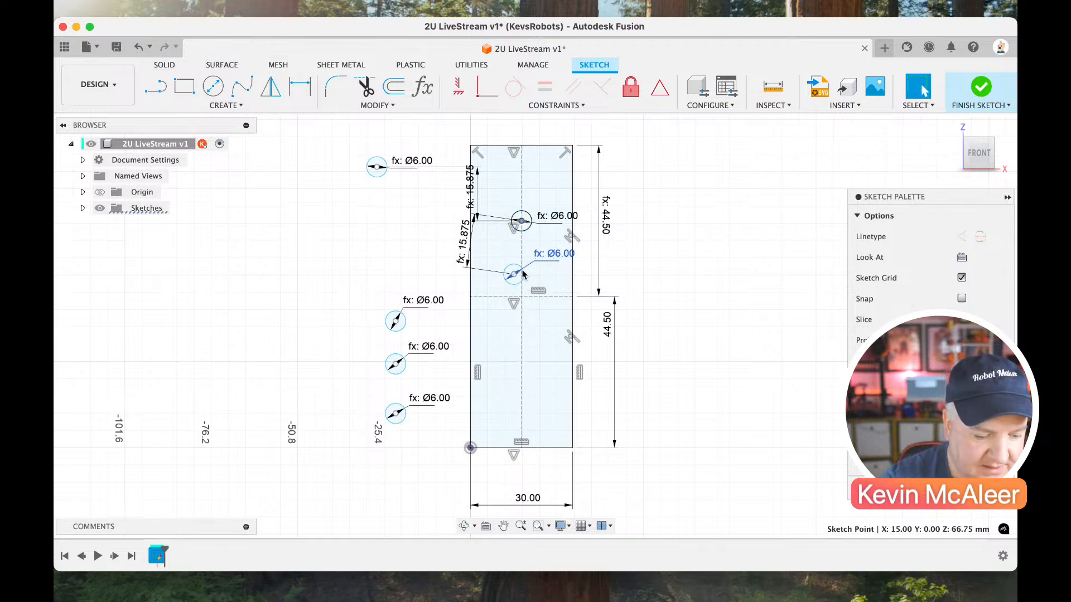
left_click_drag(513, 276, 524, 281)
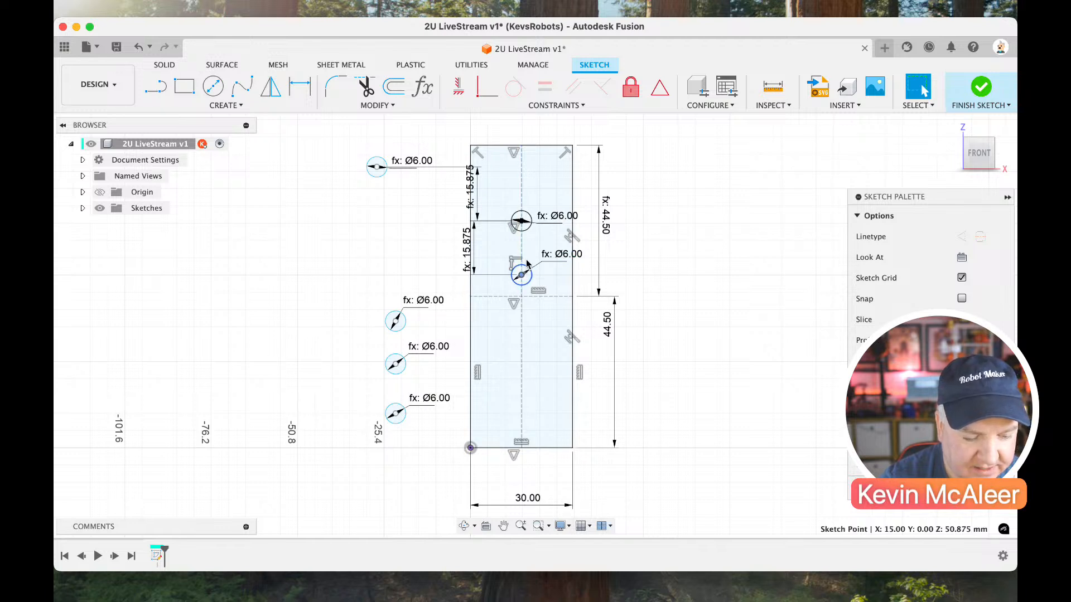
left_click_drag(376, 169, 406, 174)
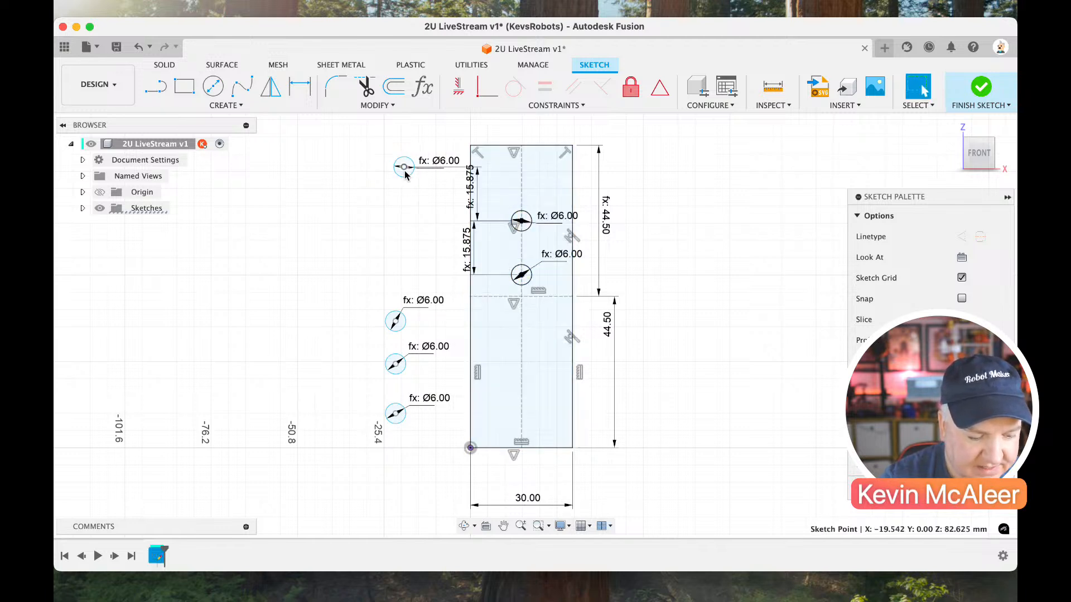
left_click(487, 86)
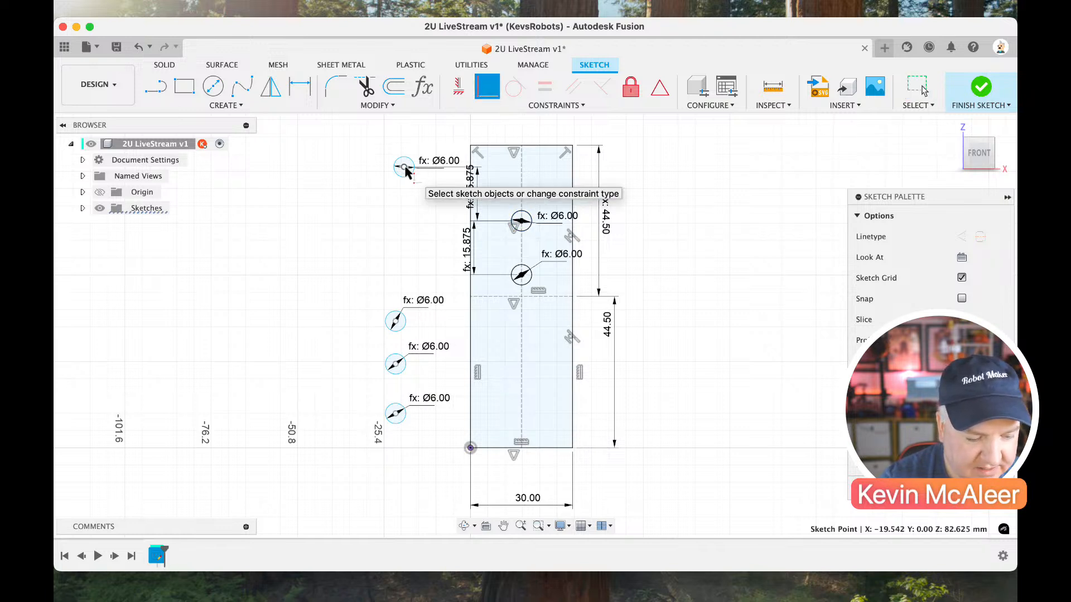
left_click(521, 182)
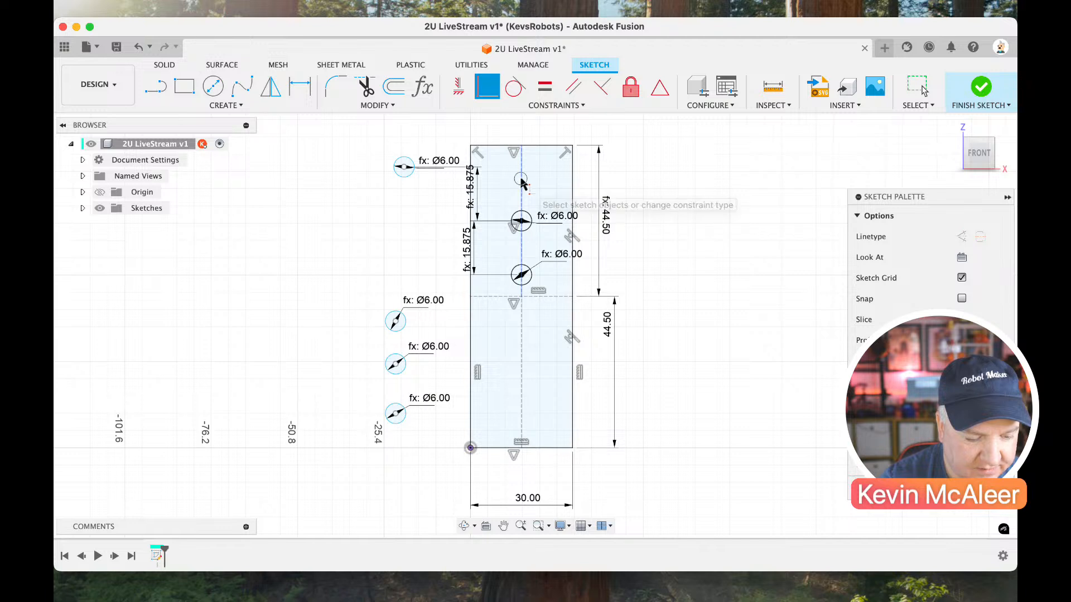
left_click(402, 167)
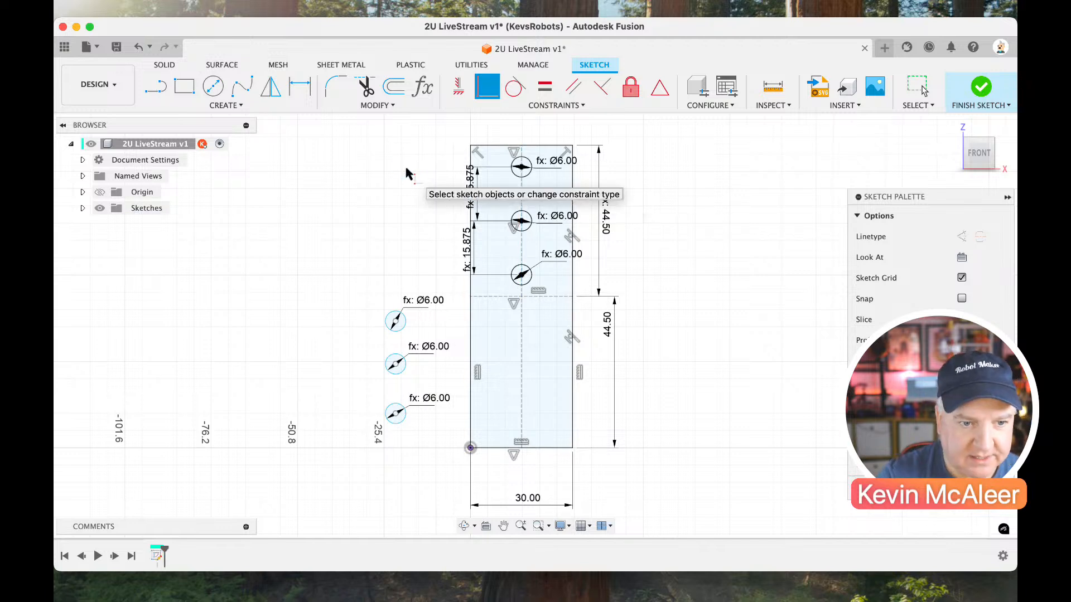
Set the vertical distance between the centres of the fourth and fifth circles to the parameter Pitch.
key("Escape")
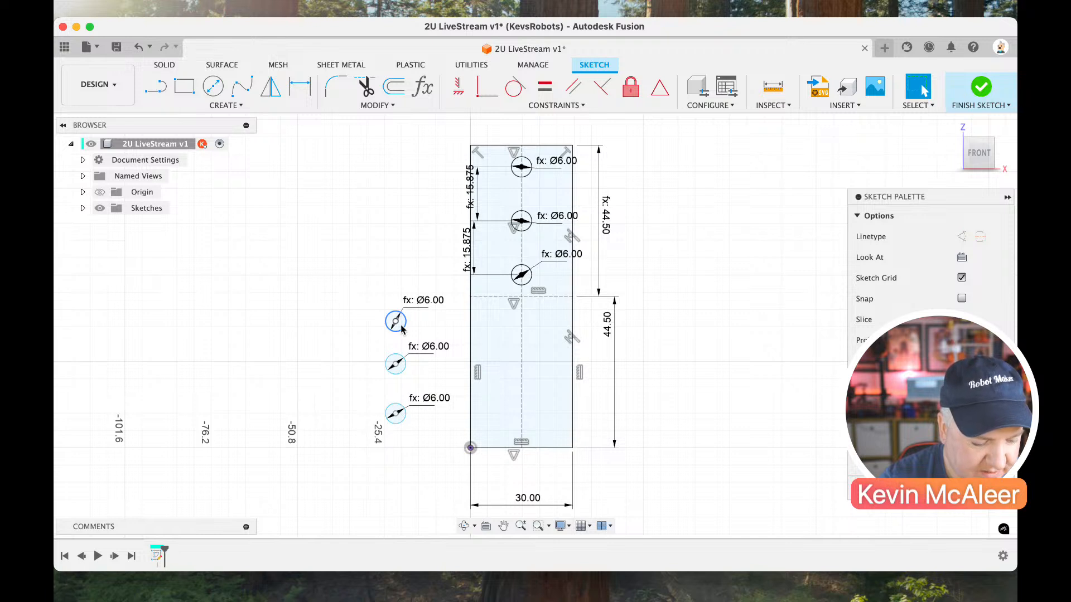
key("d")
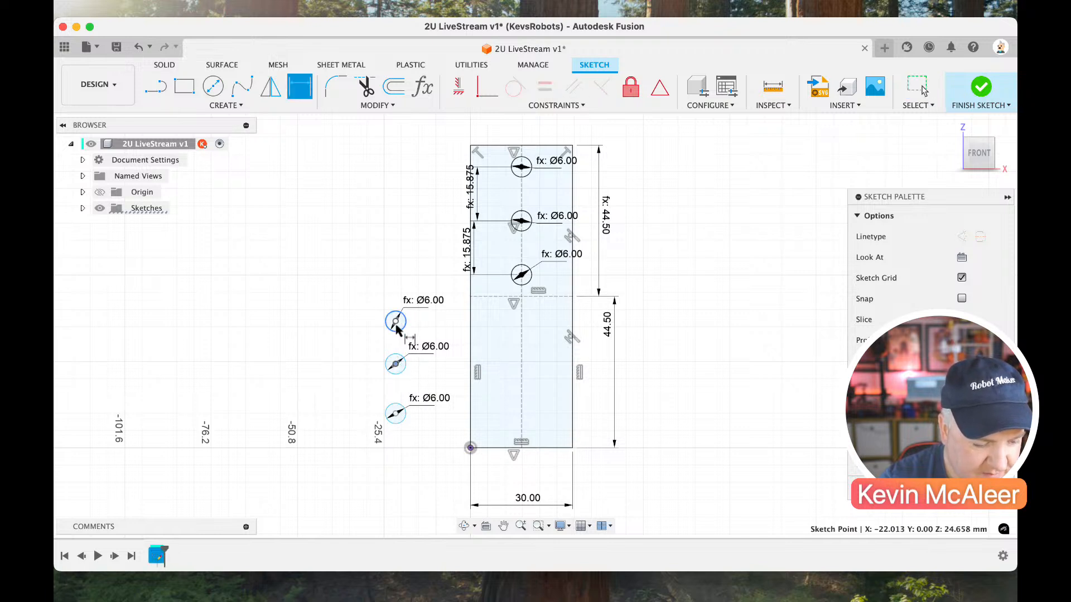
left_click(395, 322)
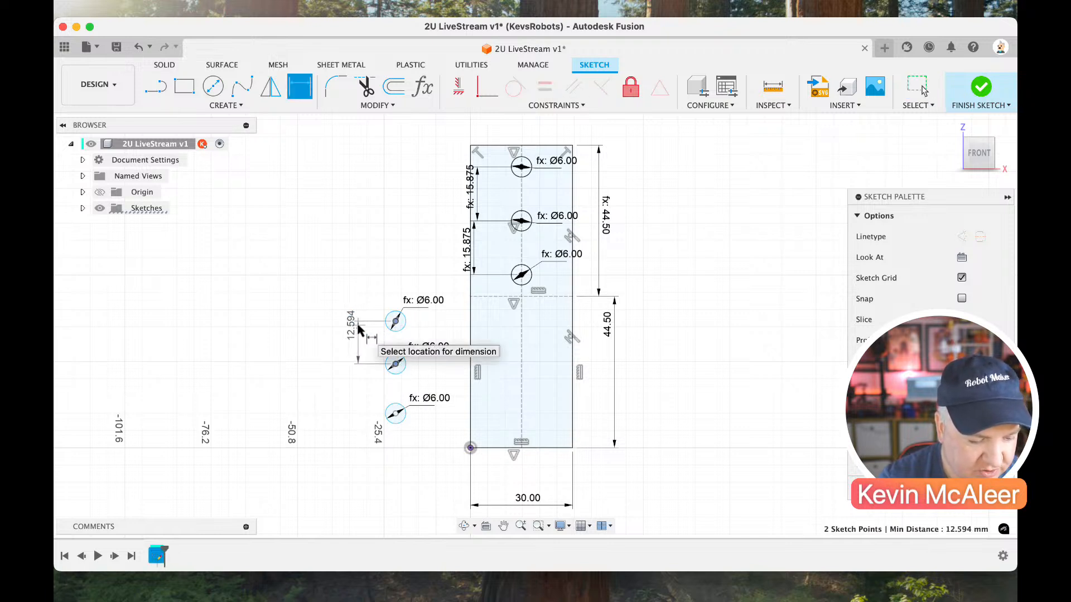
left_click(358, 329)
type("pitch")
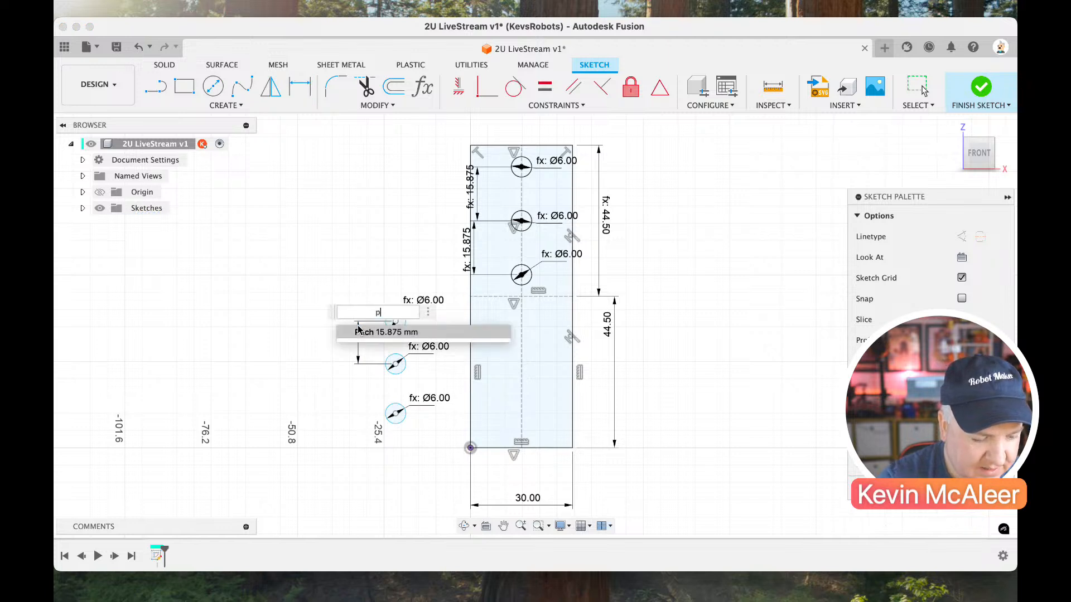
key("Return")
key("Return")
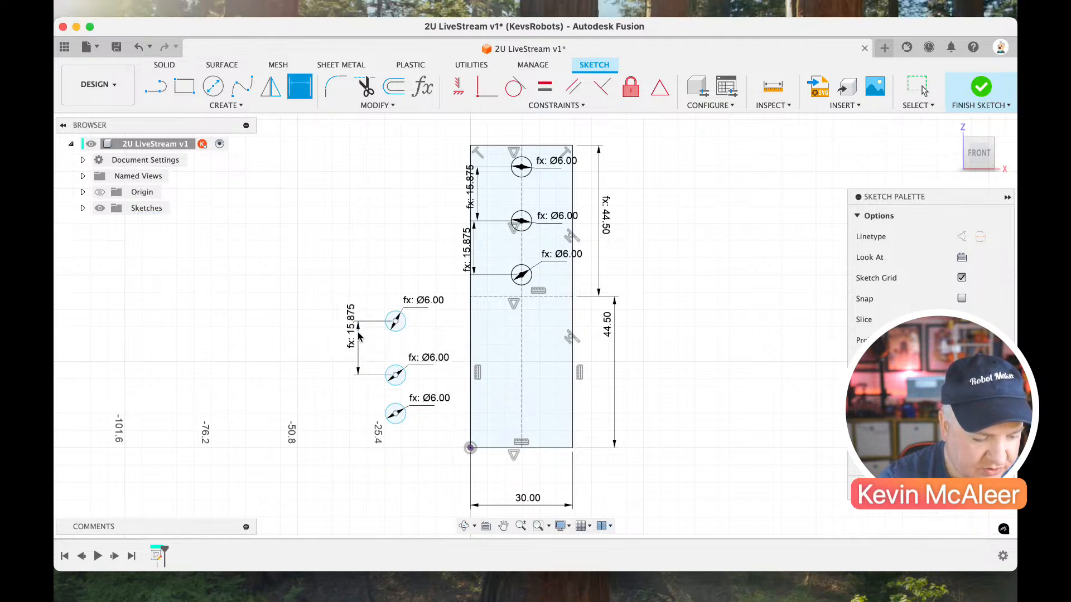
Set the vertical distance between the centres of the fifth and sixth circles to the parameter Pitch.
left_click(396, 414)
left_click(395, 375)
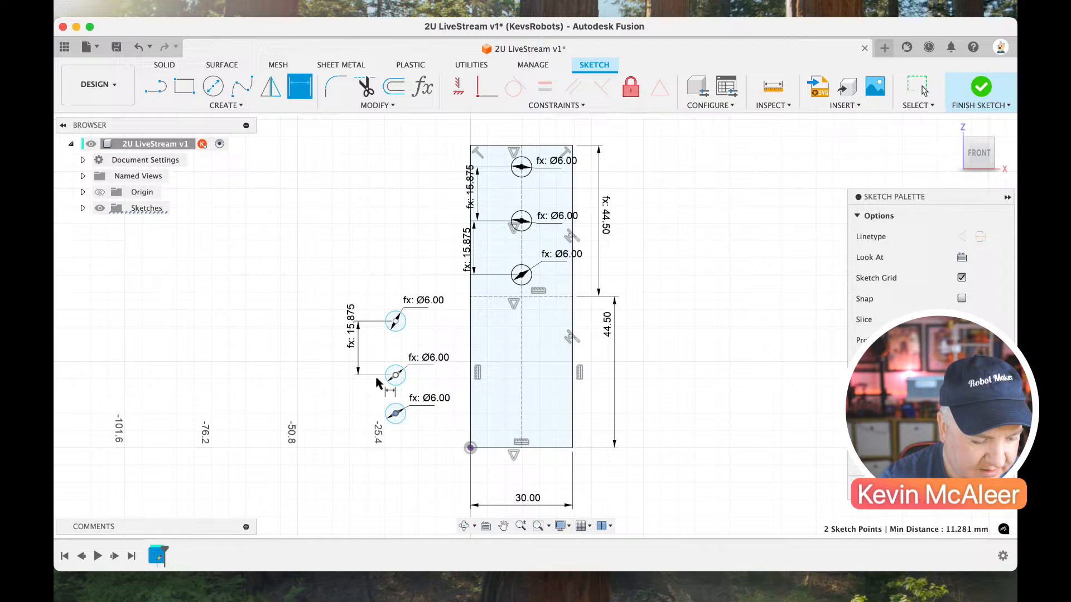
left_click(342, 385)
type("pitch")
key("Return")
key("Return")
key("Escape")
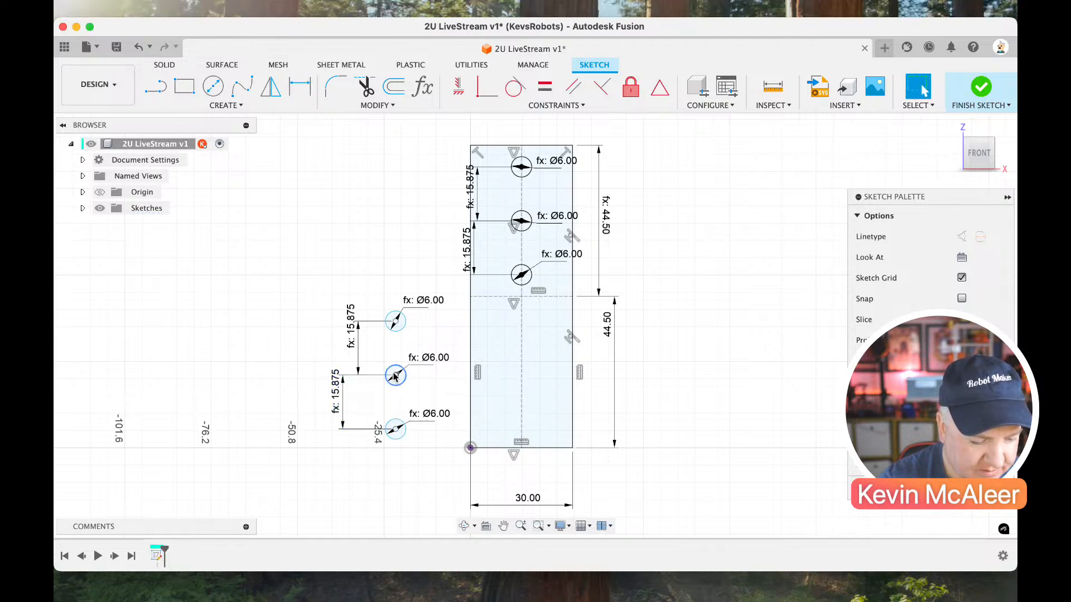
Place the lower three circles' centres on the lower section's vertical construction line, using Coincident constraints for the fourth and sixth circles.
left_click_drag(395, 375, 521, 373)
left_click_drag(492, 419, 520, 422)
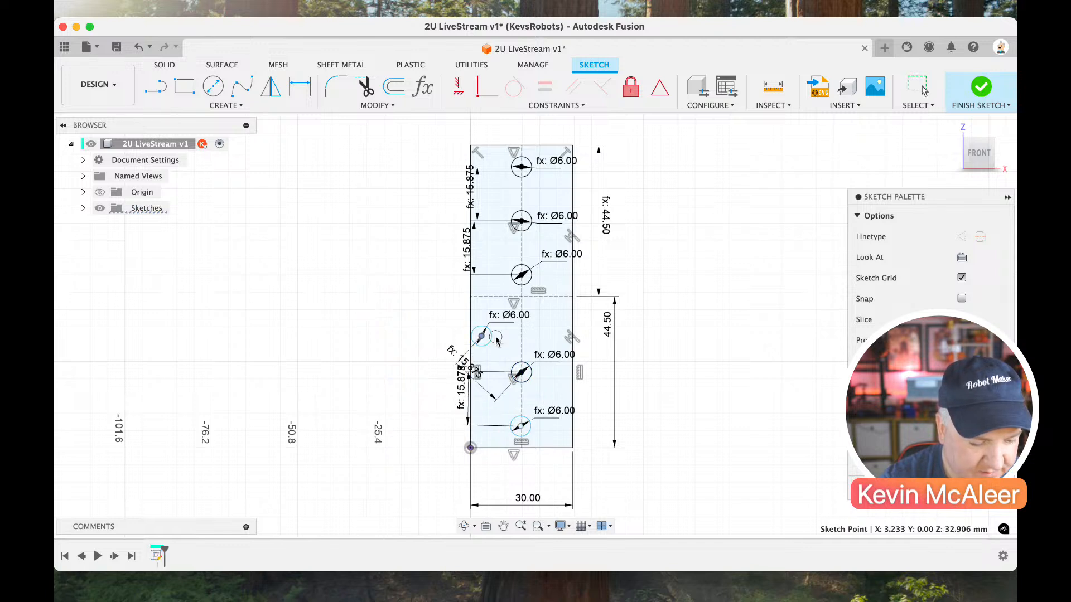
left_click_drag(481, 336, 505, 327)
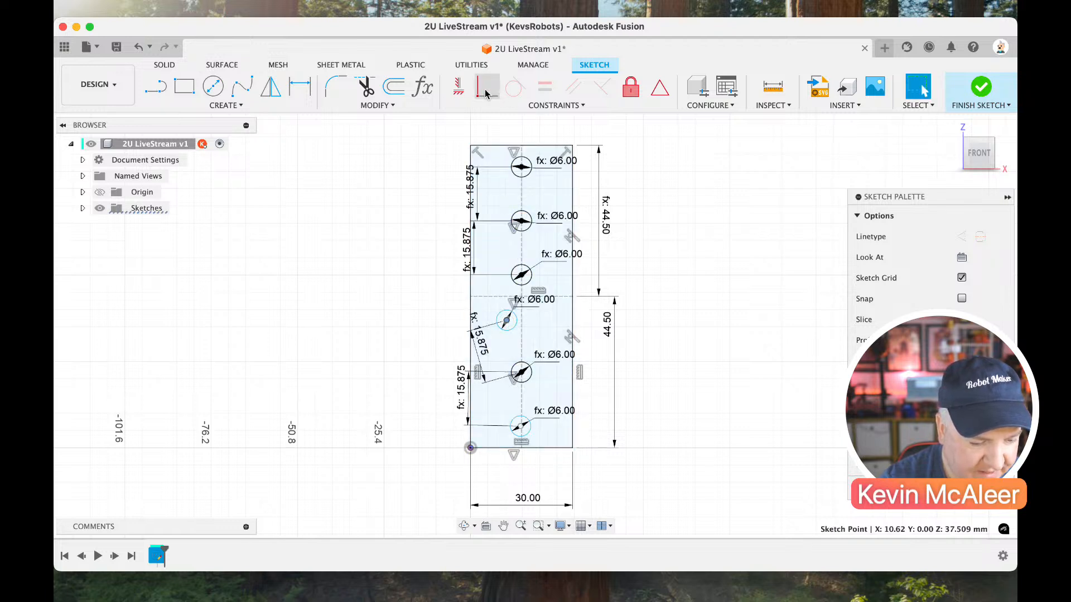
left_click(486, 92)
left_click(522, 340)
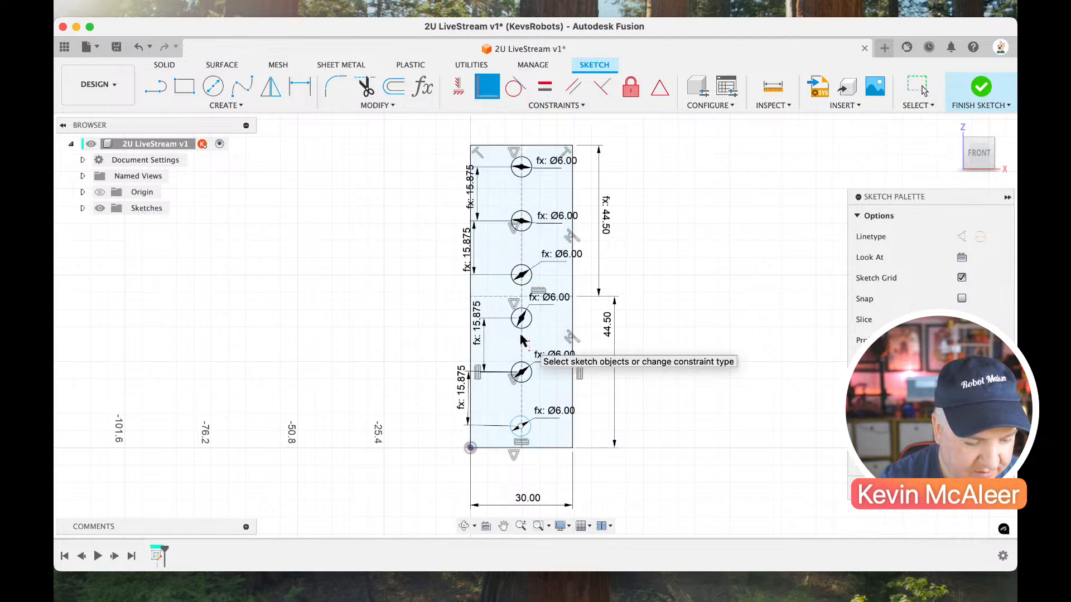
key("Escape")
left_click_drag(521, 427, 506, 424)
left_click(489, 97)
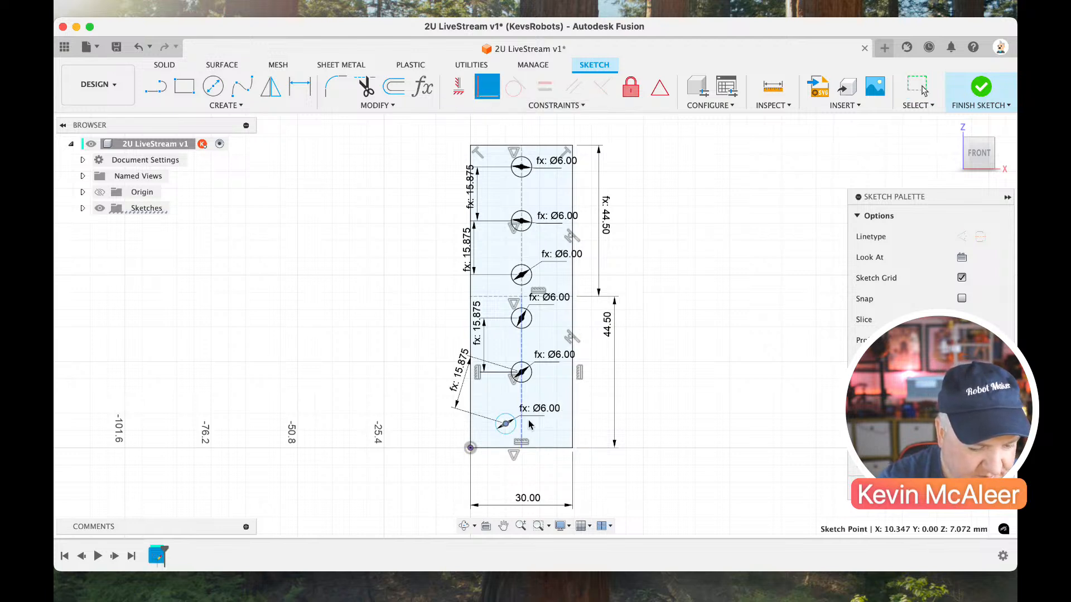
left_click(521, 408)
key("Escape")
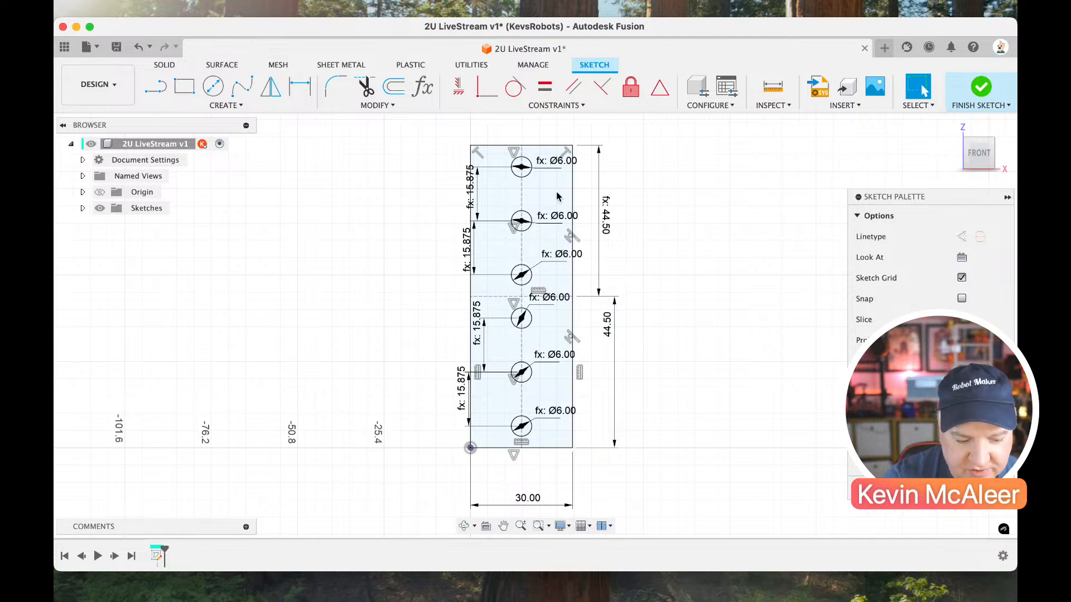
Undo the placement of all six circles on the centre lines and the Pitch dimensions between the lower three circles.
key("super+z")
key("super+z")
key("super+z")
key("super+z")
key("super+z")
key("super+z")
key("super+z")
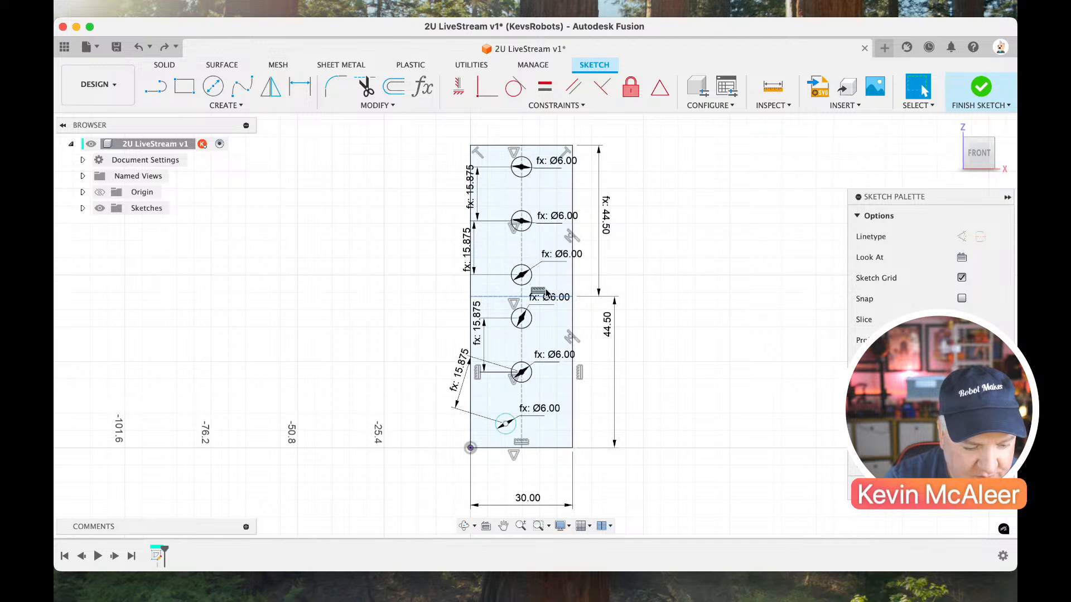
key("super+z")
key("super+z")
key("super+z")
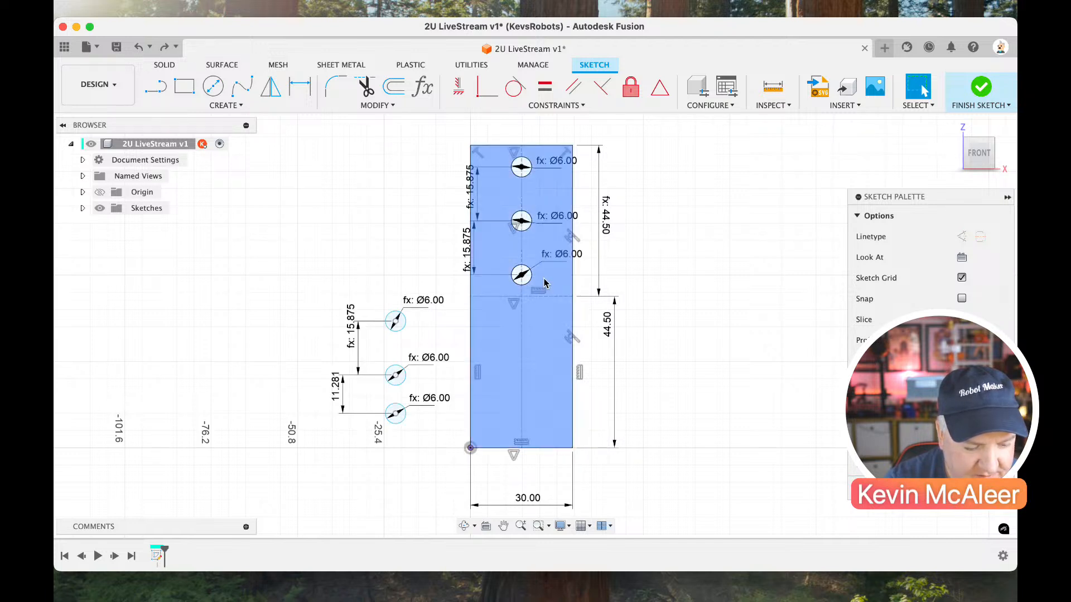
key("super+z")
key("super+z")
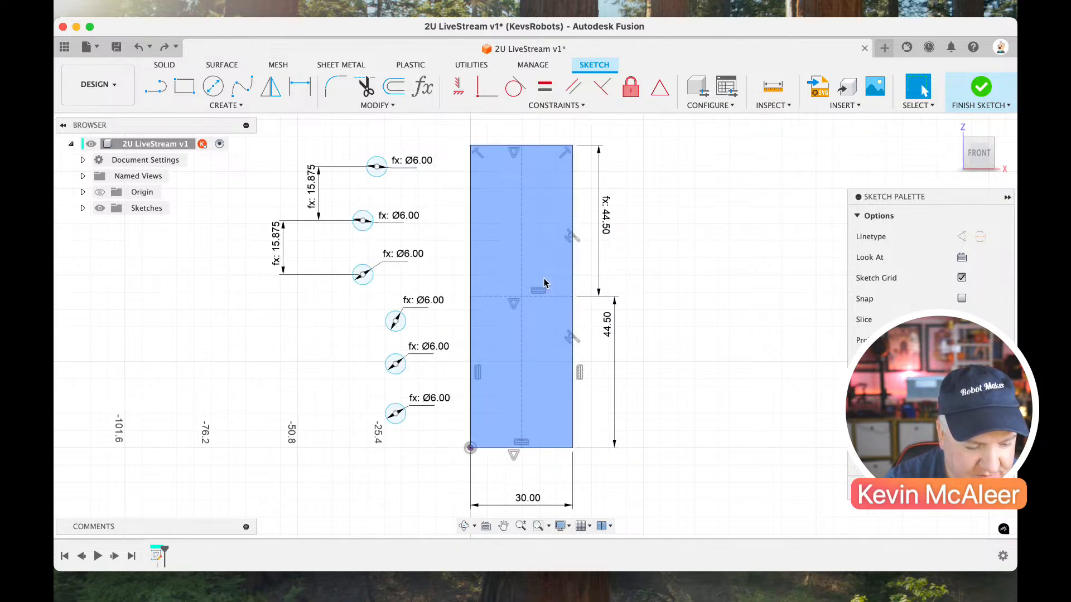
Dimension the vertical distance between the centres of the fourth and fifth circles again with the parameter Pitch.
key("d")
left_click(395, 364)
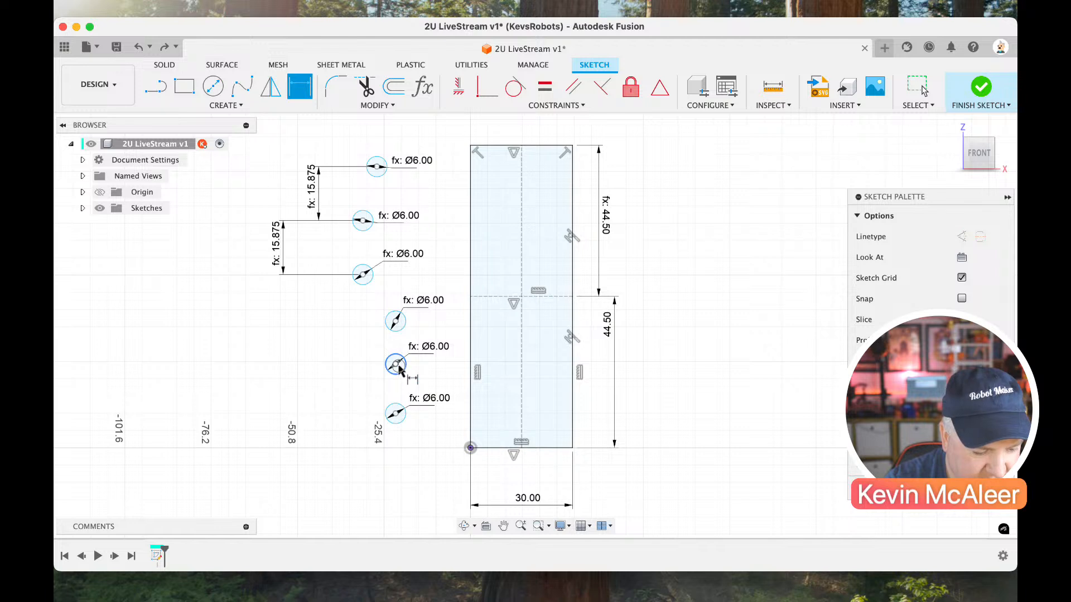
left_click(395, 321)
left_click(357, 343)
key("Return")
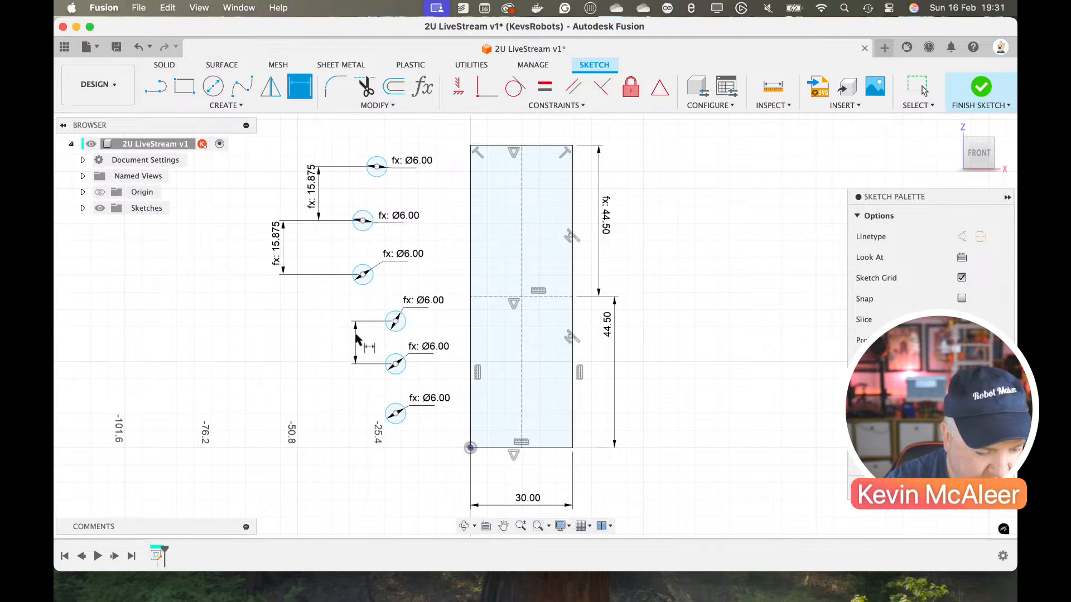
Dimension the vertical distance between the centres of the fifth and sixth circles again with the parameter Pitch.
left_click(395, 374)
left_click(395, 413)
left_click(358, 410)
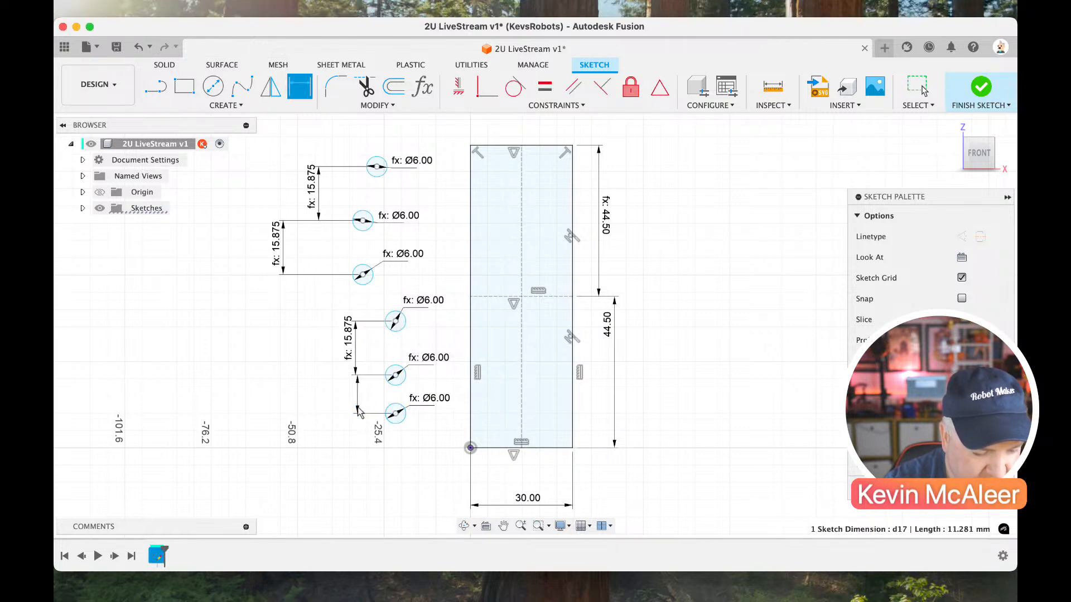
type("pp")
key("Return")
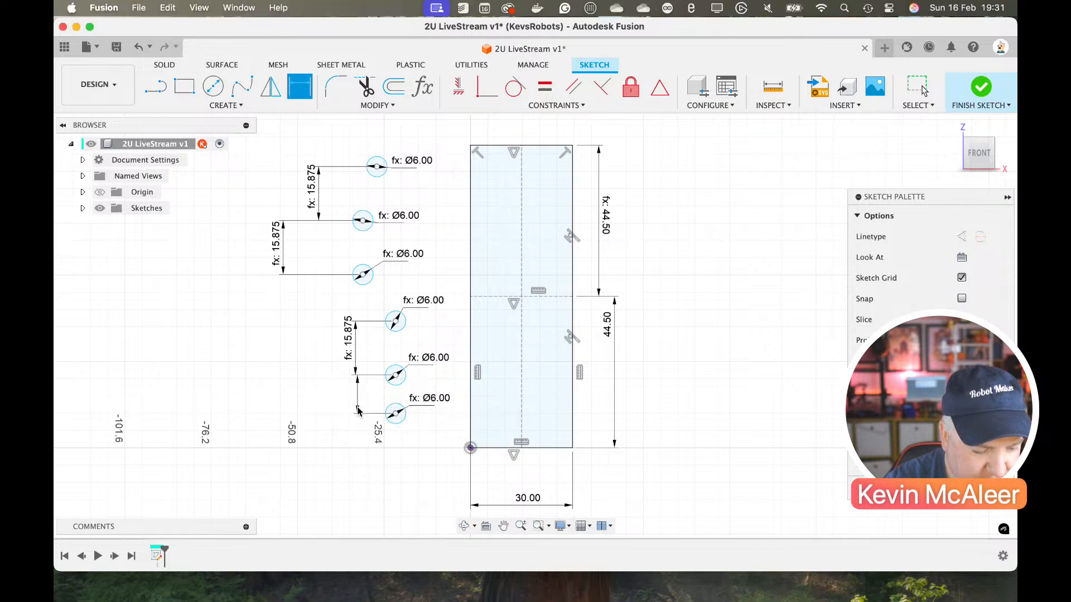
Draw a horizontal line from the midpoint of the lower section's vertical centre line to the rectangle's right edge.
key("l")
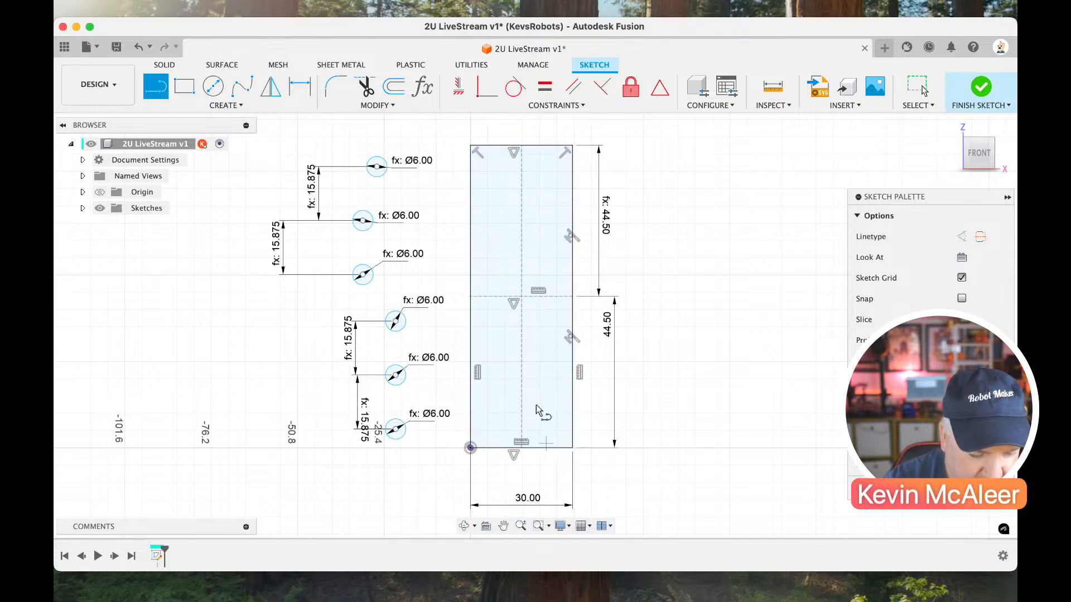
left_click(522, 372)
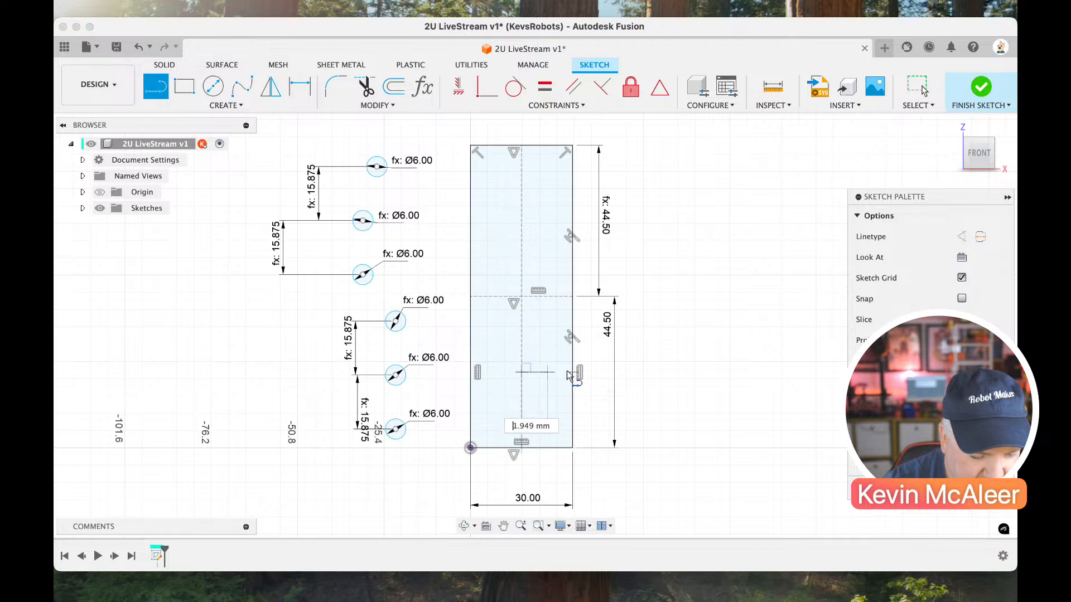
left_click(573, 373)
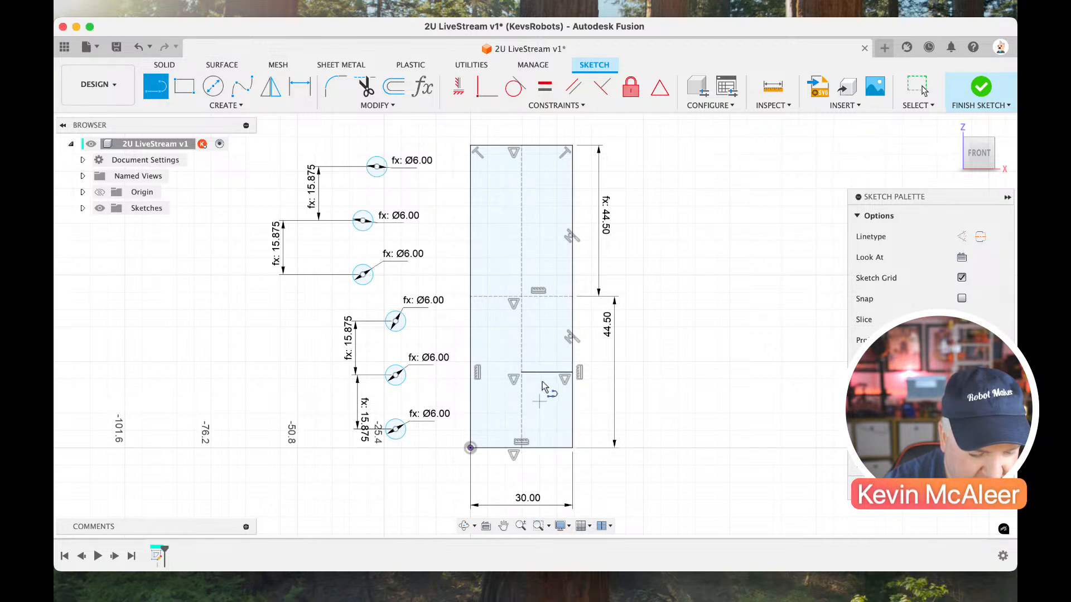
Draw a vertical line about 43 mm long beside the rectangle and attach it to the short horizontal line with a Midpoint constraint.
left_click(660, 292)
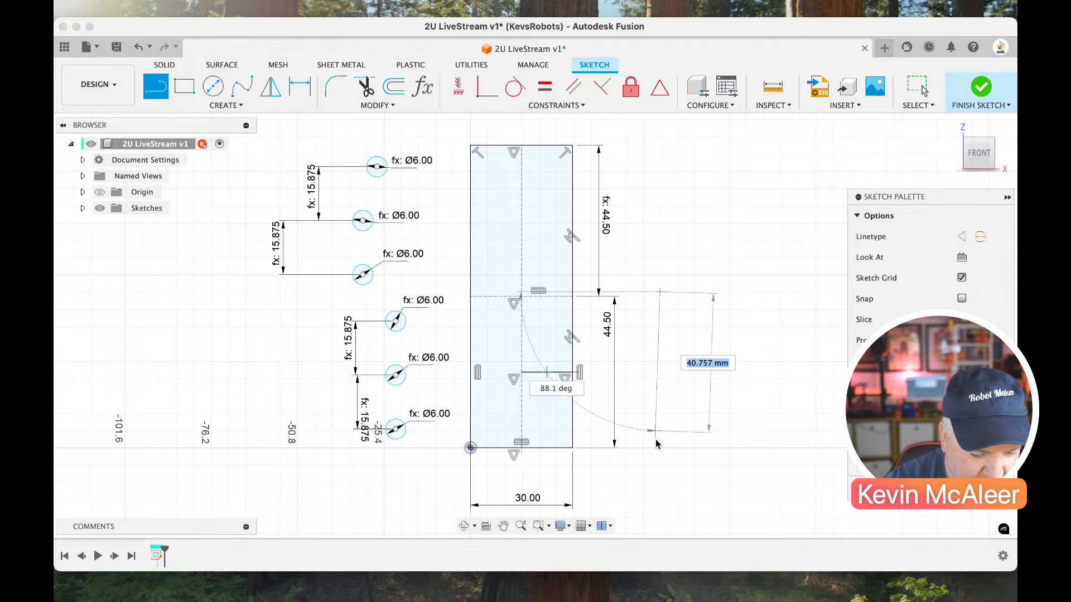
left_click(657, 439)
key("Escape")
left_click(661, 394)
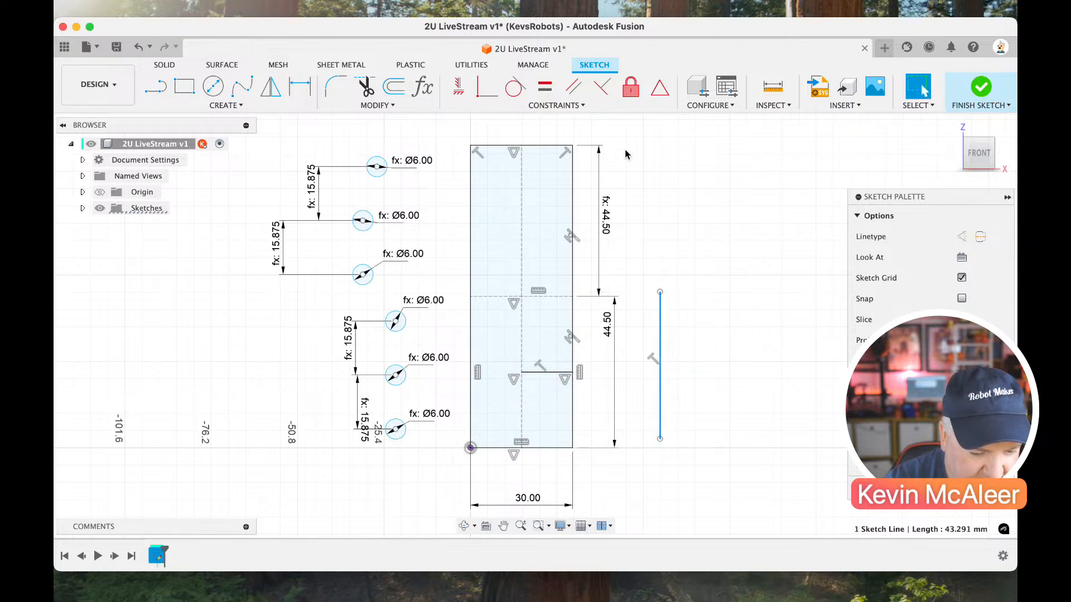
left_click(660, 87)
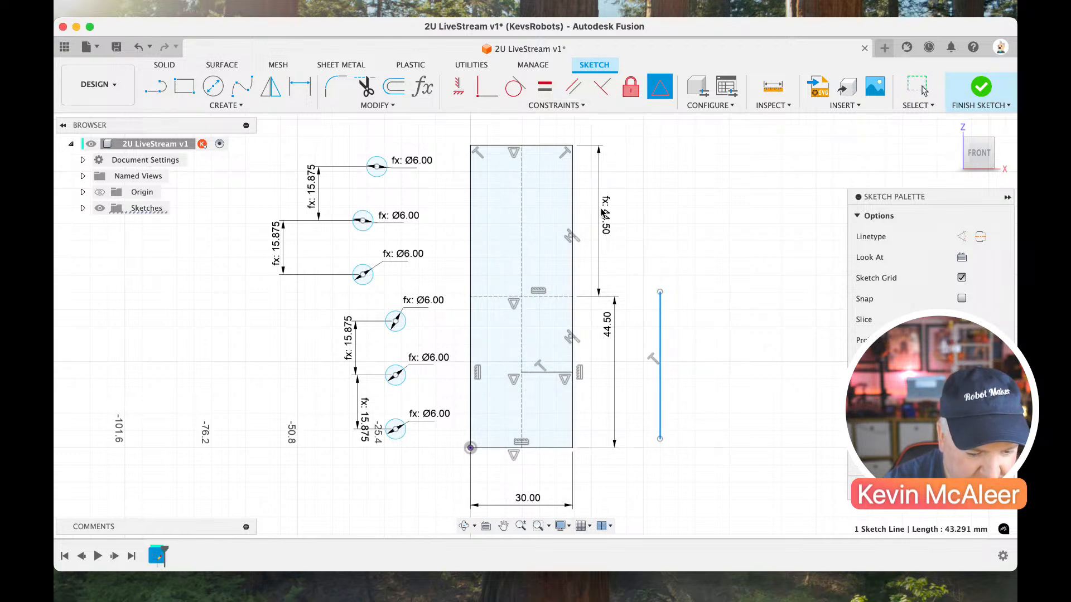
left_click(552, 373)
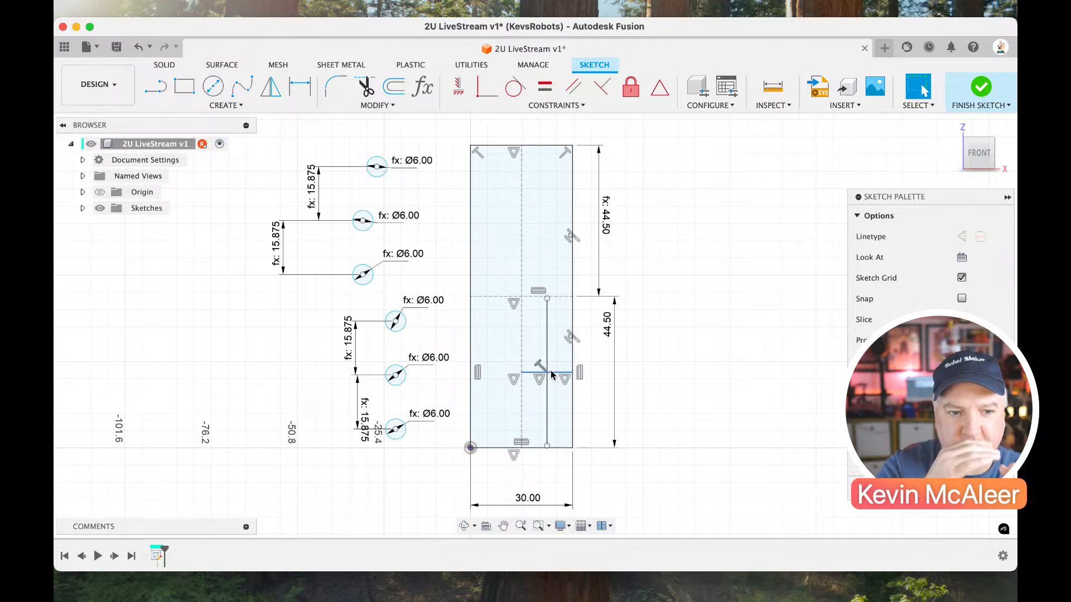
Convert the new vertical line and the short horizontal line in the lower section to construction lines.
left_click(547, 399)
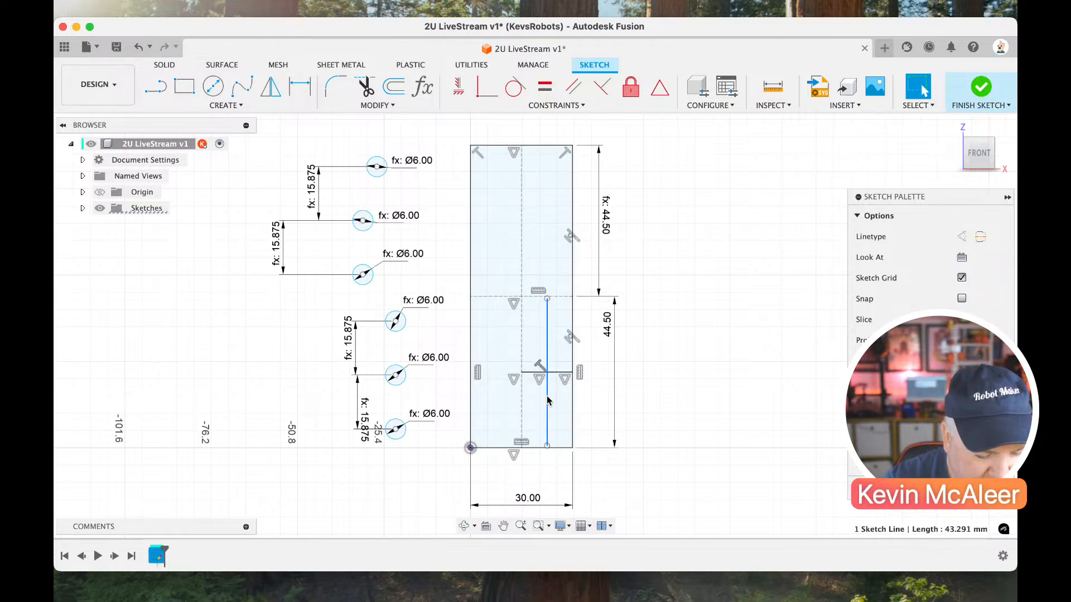
left_click(962, 237)
left_click(569, 372)
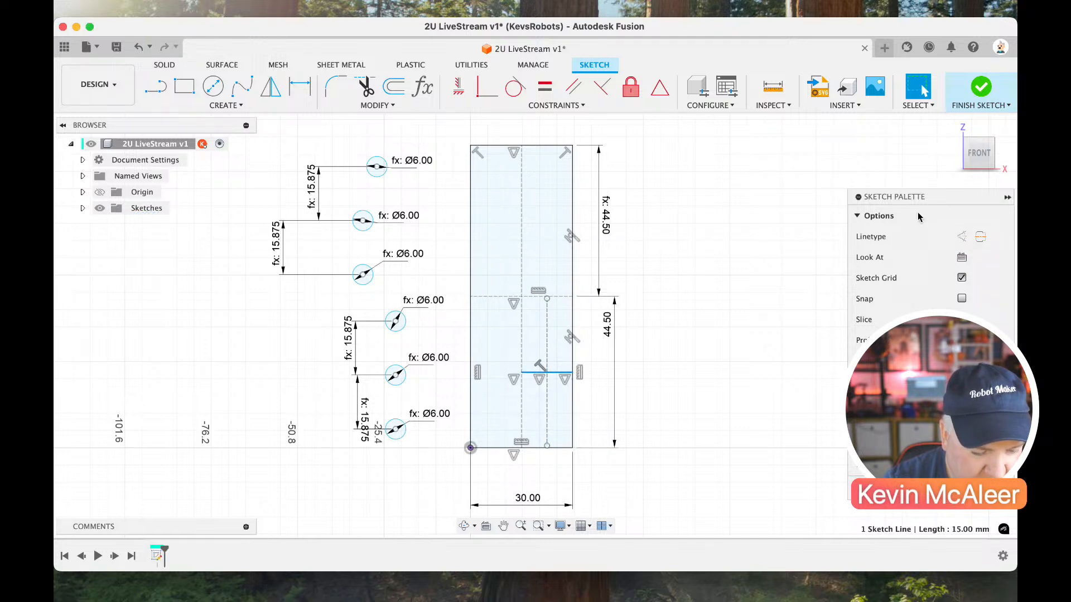
left_click(961, 237)
Draw a vertical line from the offset construction line's upper end to the rectangle's top edge, and make their shared point coincident with the horizontal divider.
key("l")
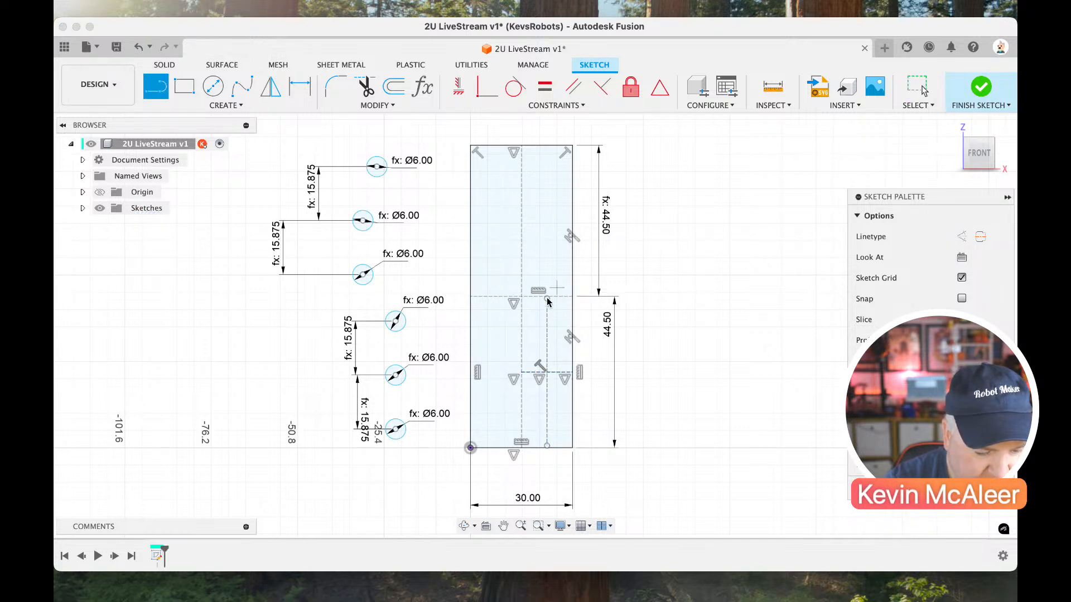
left_click(547, 298)
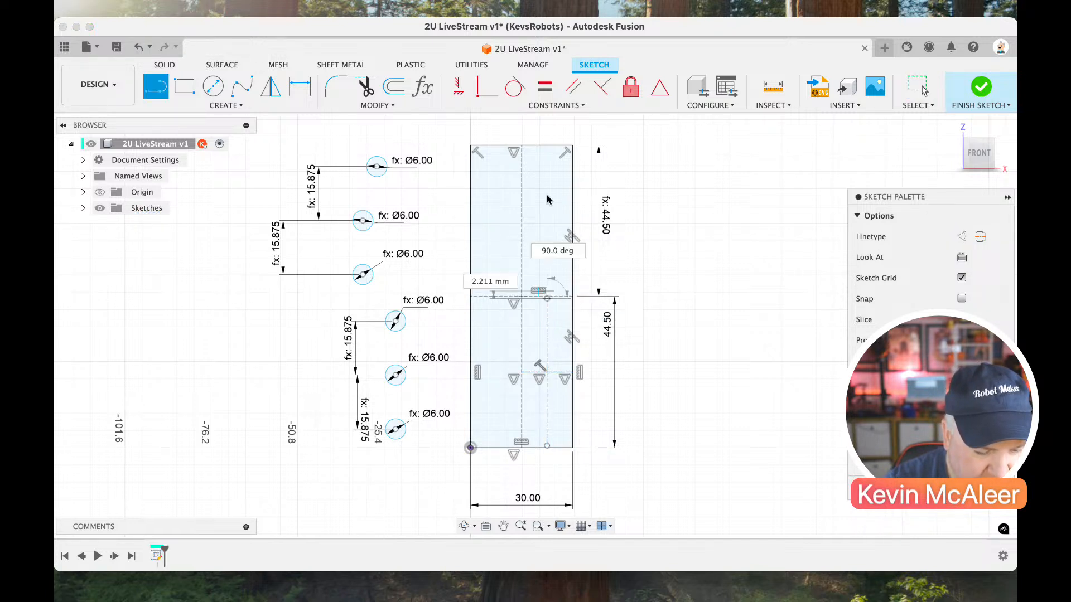
left_click(547, 150)
key("Escape")
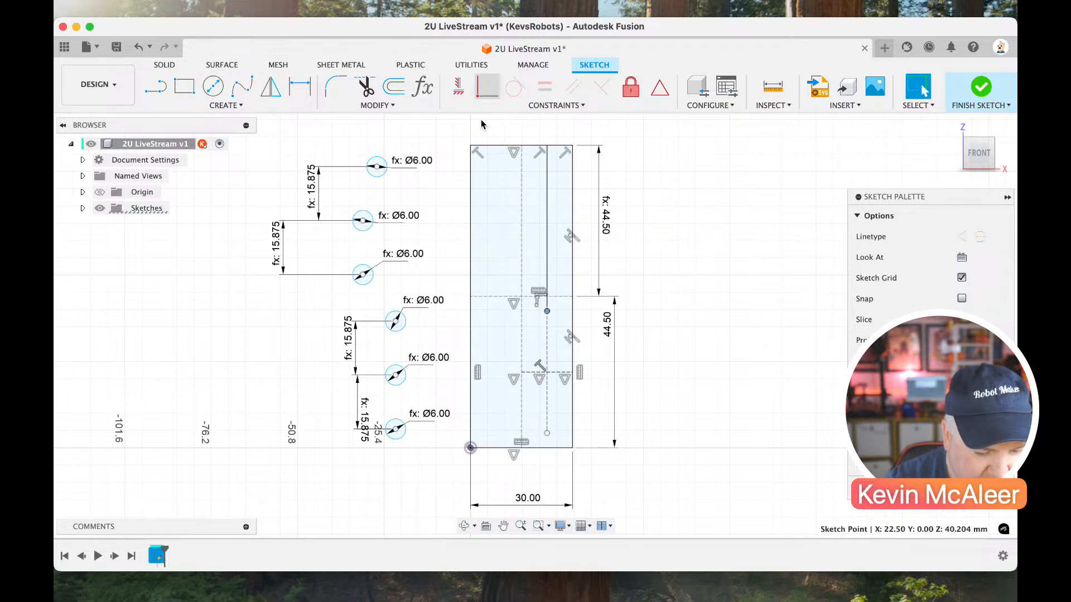
left_click(487, 88)
left_click(558, 299)
key("Escape")
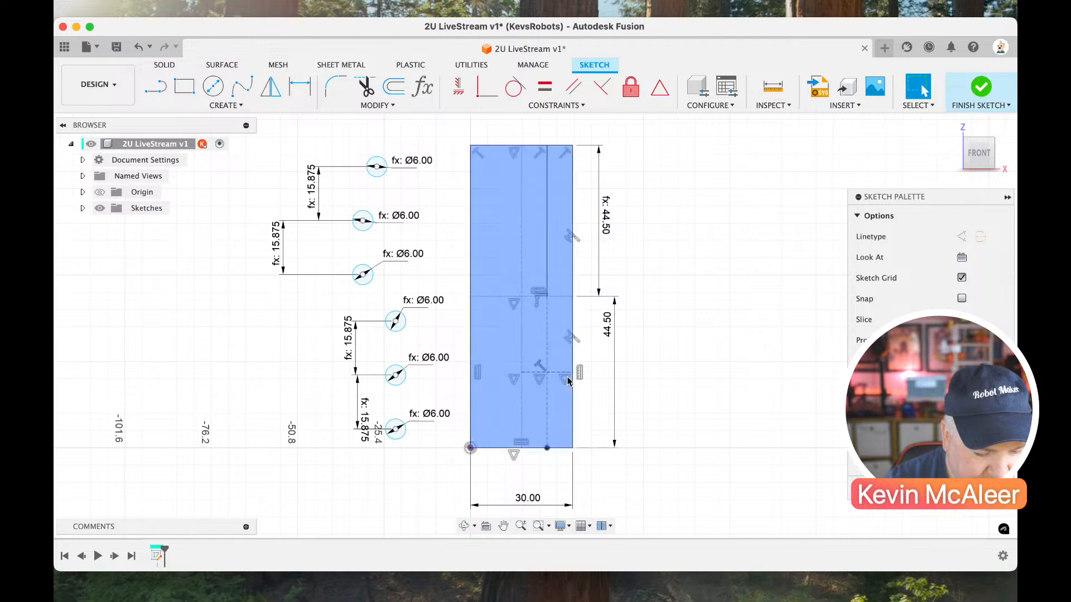
Convert the new vertical line in the upper section to a construction line.
left_click(547, 218)
key("x")
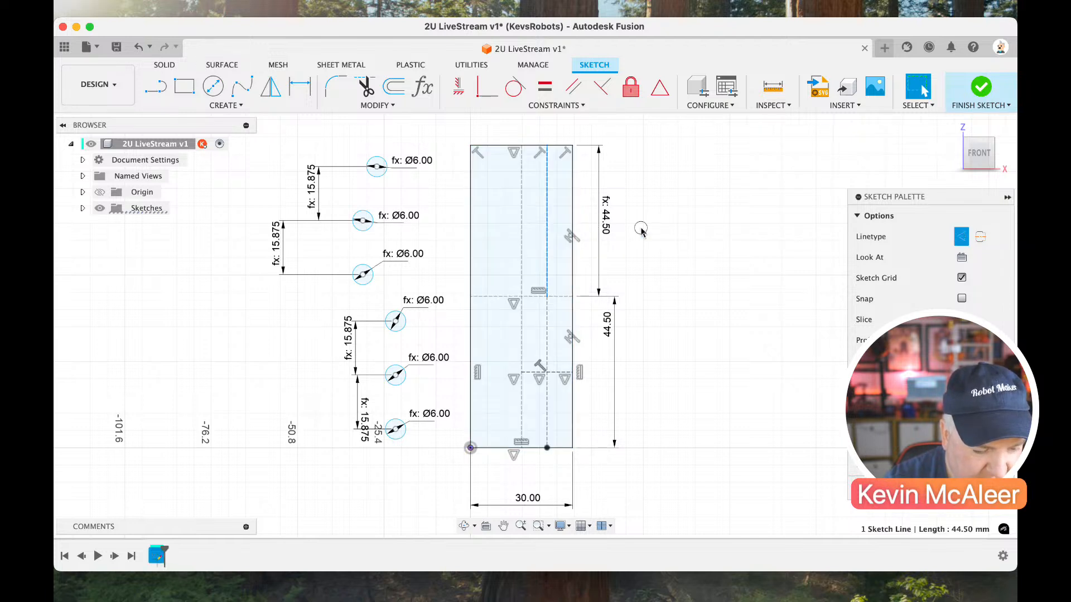
left_click(638, 224)
Place the upper three circles' centres on the upper section's offset vertical construction line.
left_click_drag(371, 225, 547, 222)
left_click_drag(539, 278, 547, 279)
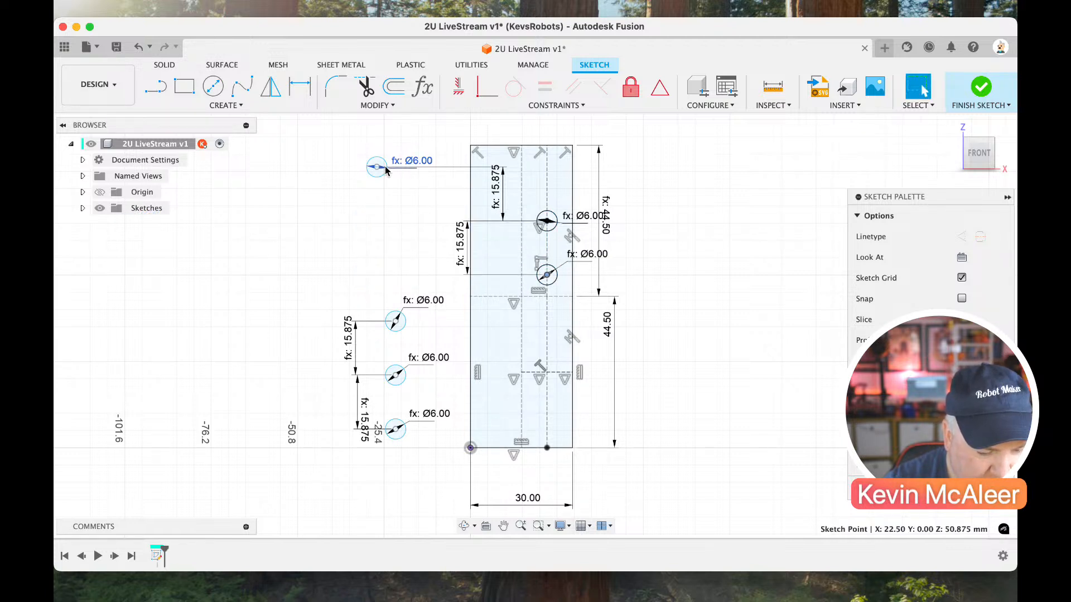
left_click_drag(382, 176, 550, 171)
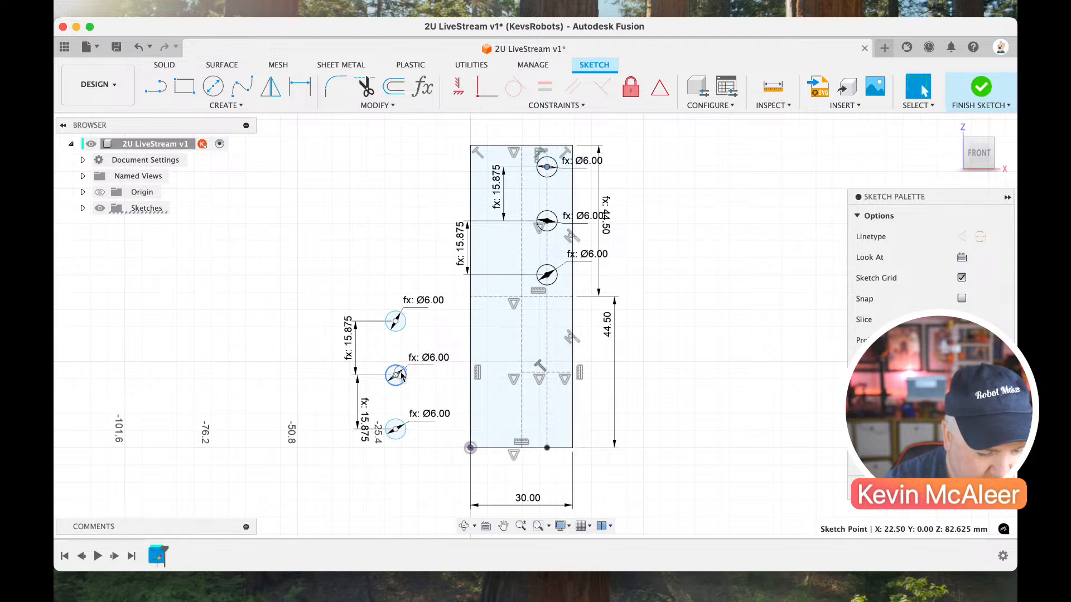
Place the lower three circles' centres on the lower section's offset vertical construction line.
left_click_drag(395, 375, 548, 375)
mouse_move(503, 342)
left_mouse_down()
mouse_move(549, 329)
mouse_move(546, 319)
left_mouse_up()
left_click_drag(508, 410, 547, 427)
left_click(615, 408)
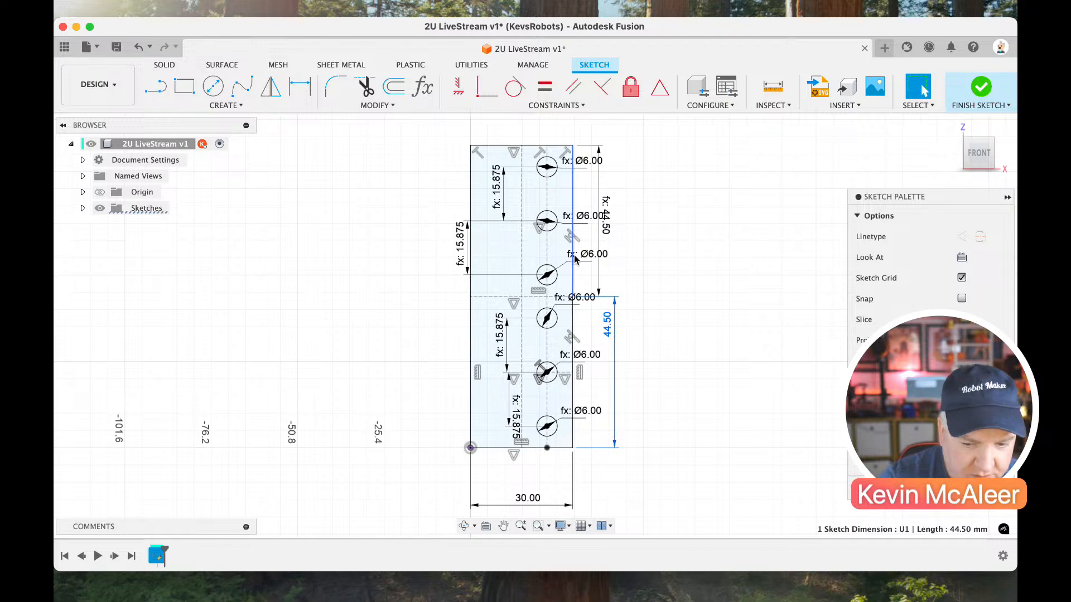
Sketch a separate rectangle about 15.3 mm wide and 12.6 mm high beyond the plate's upper-right corner.
scroll(577, 263, "right", 2)
scroll(577, 263, "up", 2)
scroll(577, 262, "up", 2)
scroll(577, 262, "right", 1)
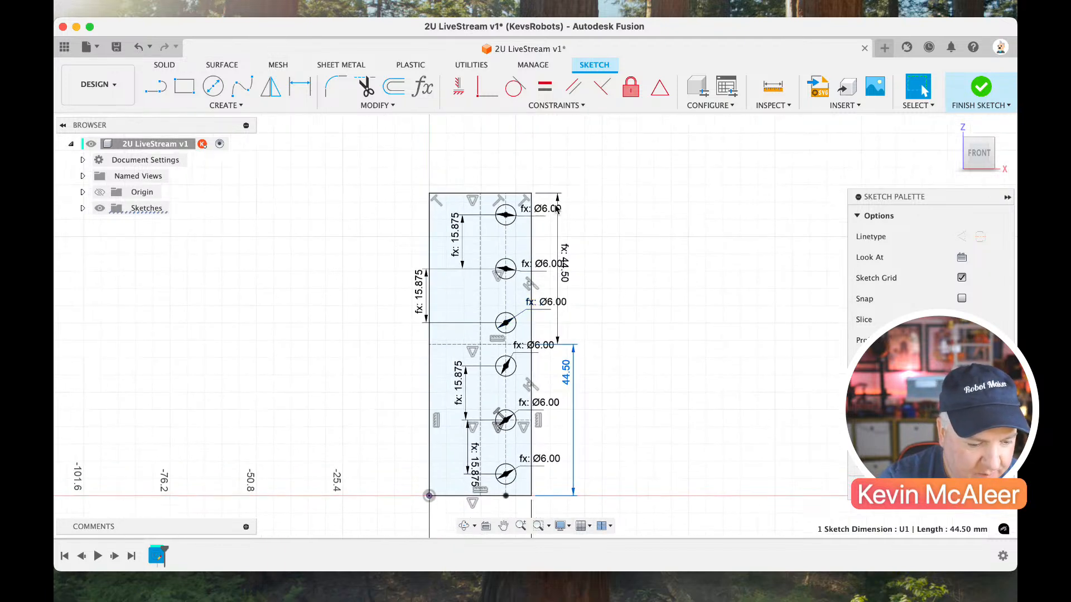
key("r")
left_click(594, 150)
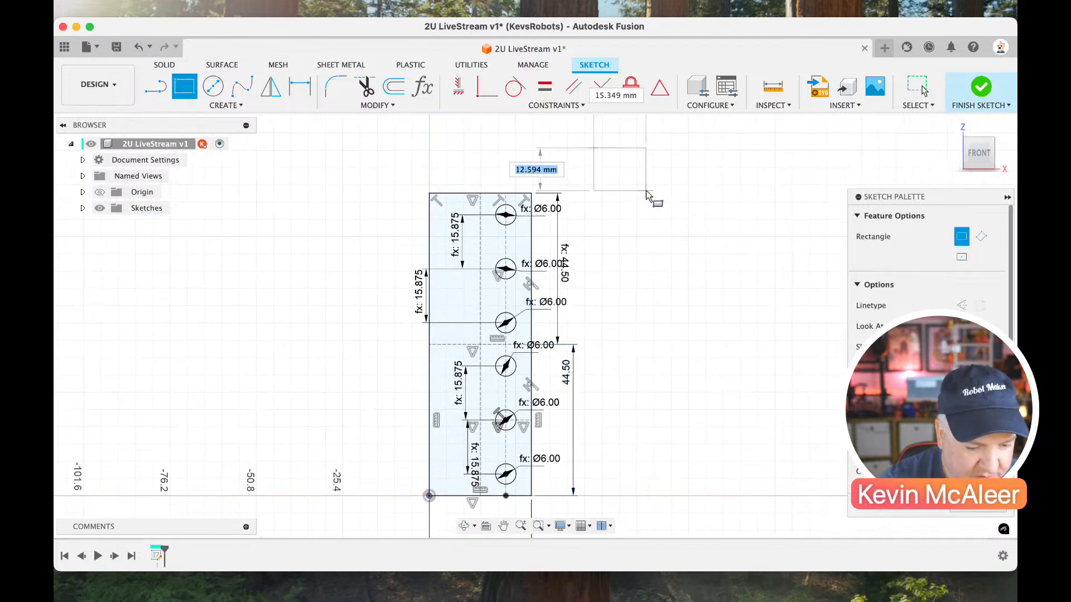
left_click(646, 190)
Dimension the small rectangle's height and set it to 15 mm.
left_click(645, 177)
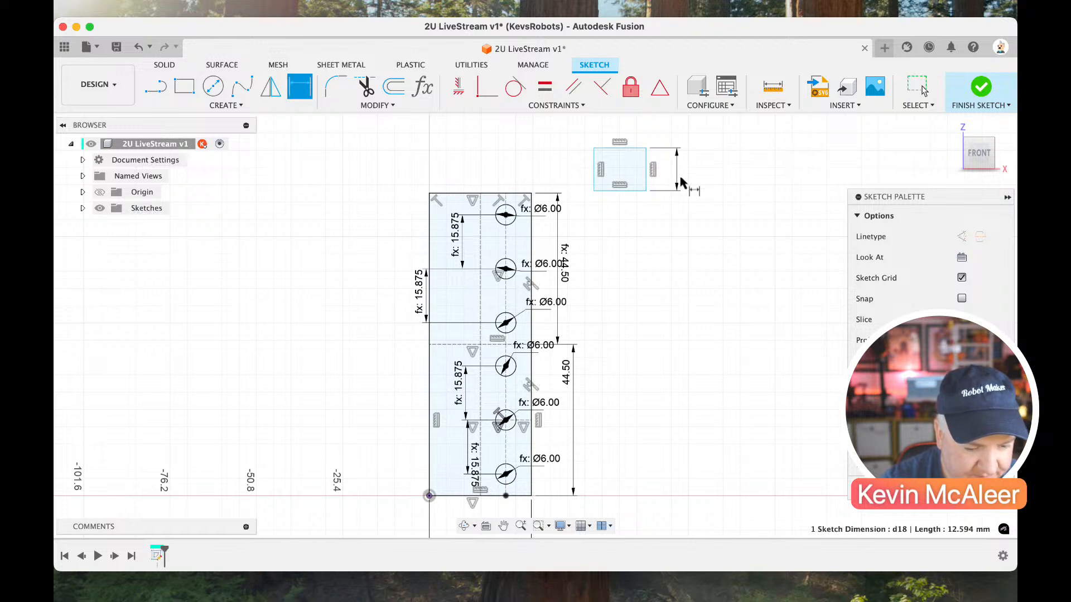
left_click(680, 176)
type("15")
key("Return")
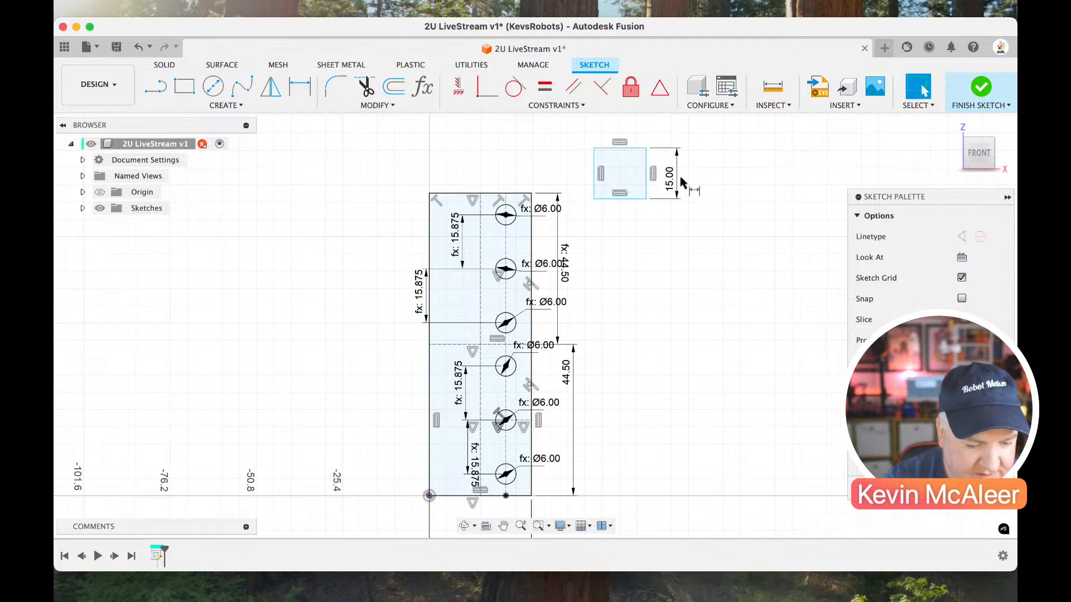
Dimension the small rectangle's top edge to set its width to 15 mm.
scroll(628, 159, "up", 1)
key("d")
left_click(625, 151)
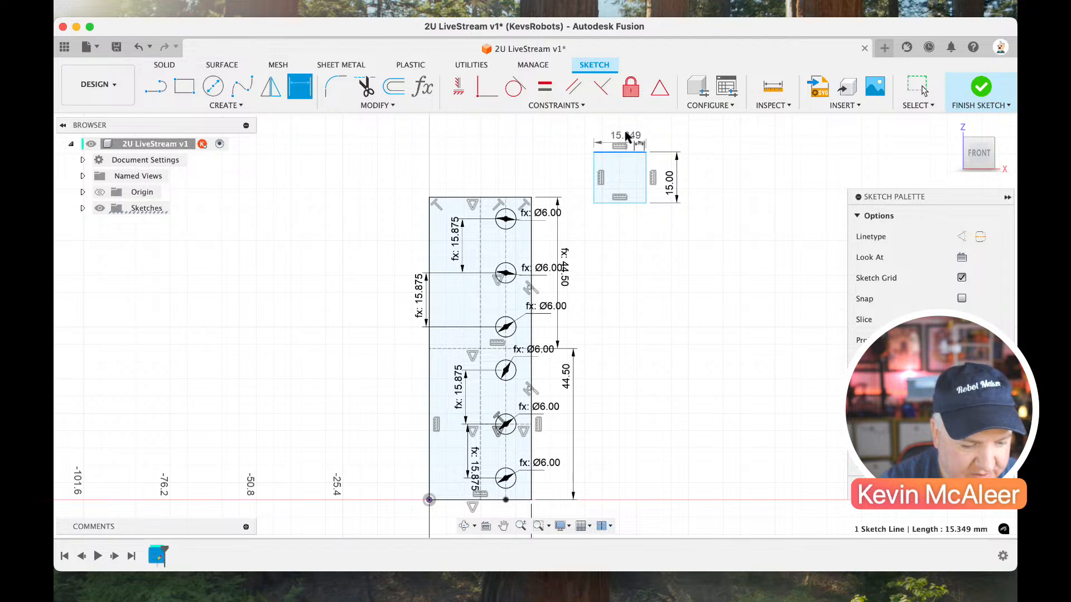
left_click(627, 142)
type("15")
key("Return")
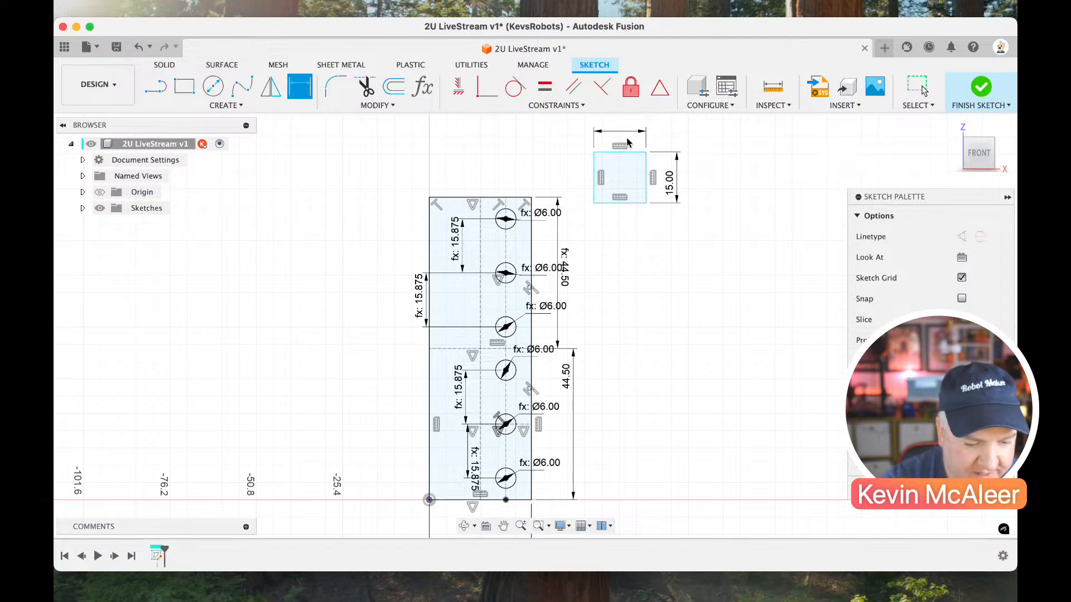
Link the small rectangle's width dimension to its height dimension d18.
scroll(619, 146, "up", 3)
key("Escape")
double_click(613, 148)
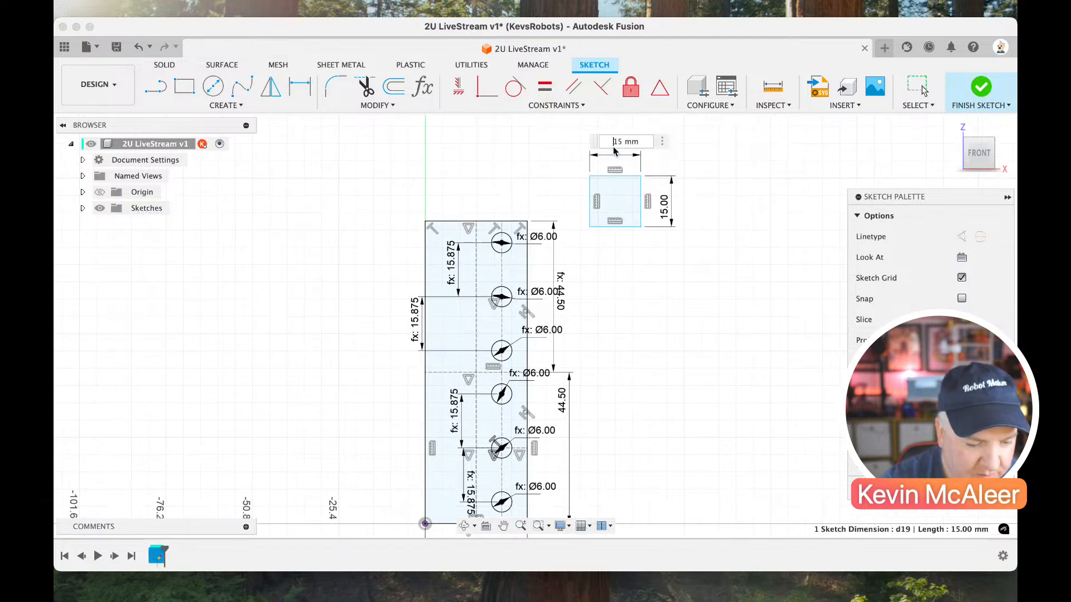
left_click(664, 207)
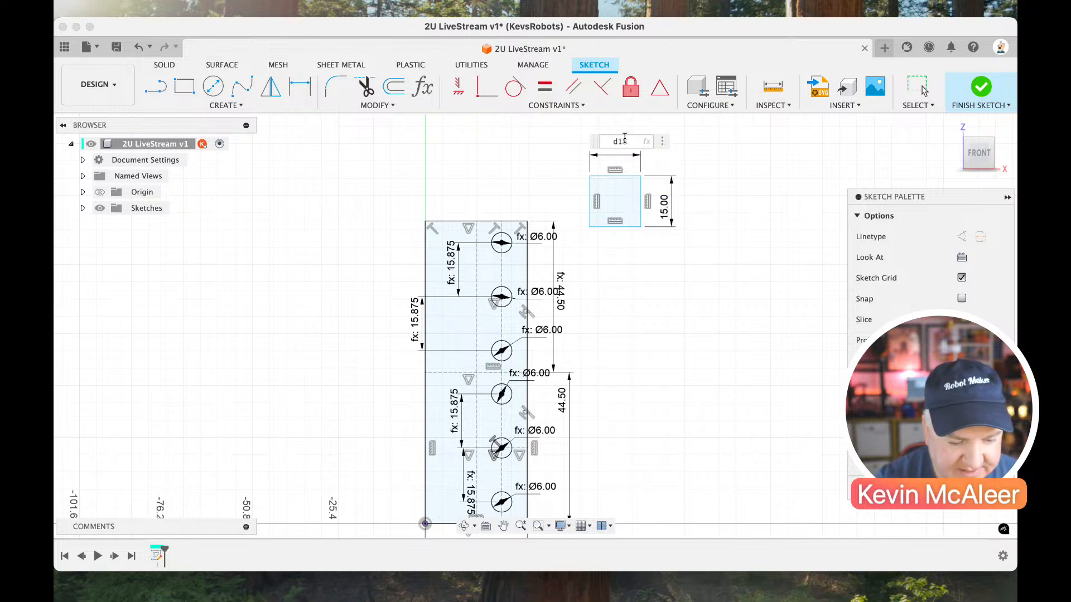
Examine the sketch's model parameters for the expressions of the small rectangle's two dimensions.
left_click(422, 87)
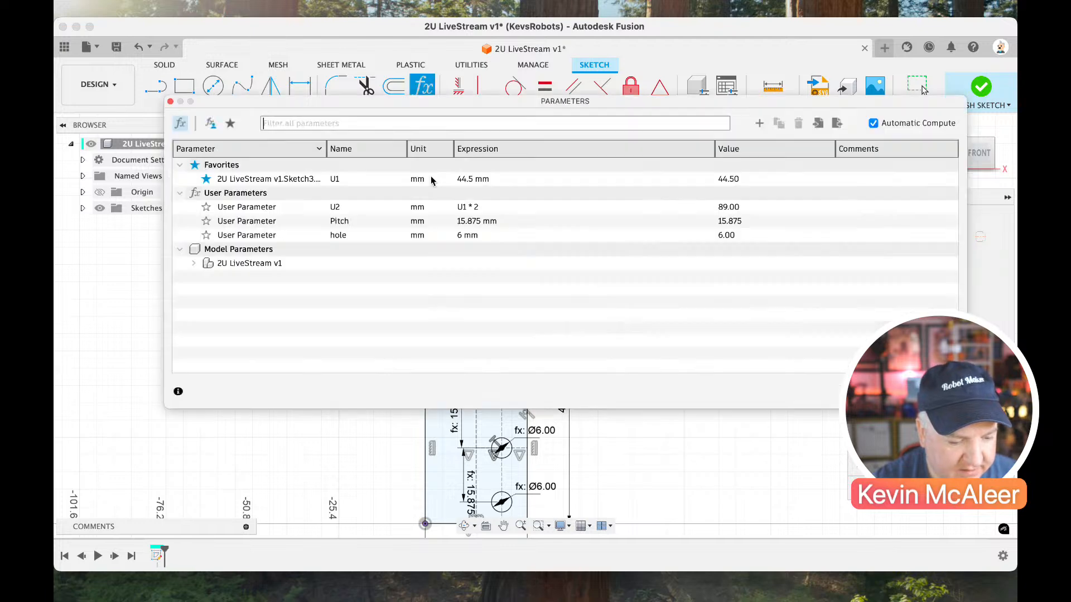
left_click(194, 264)
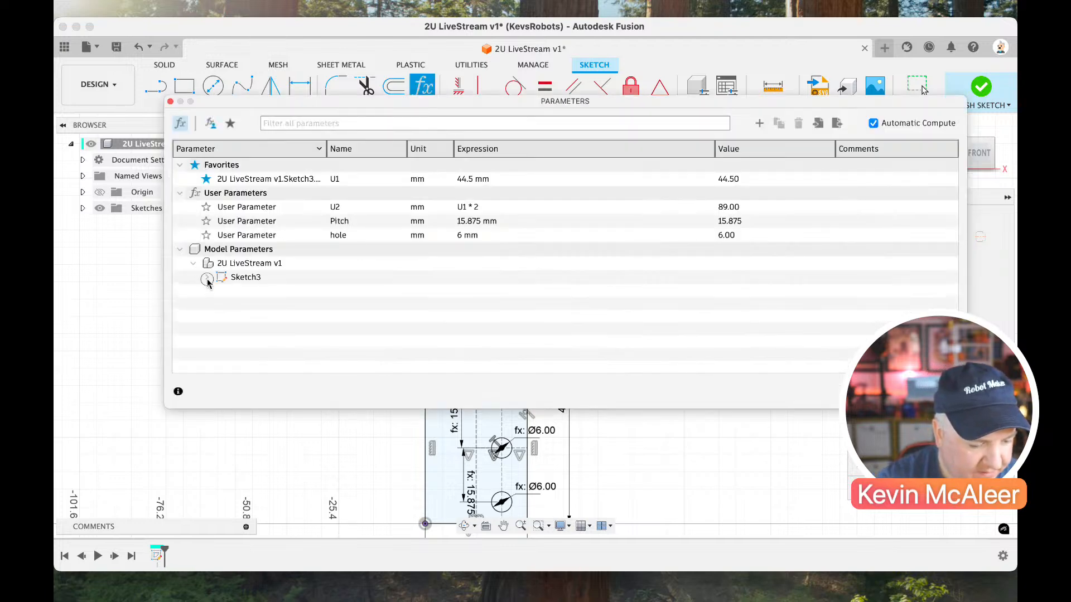
left_click(207, 278)
scroll(312, 310, "down", 3)
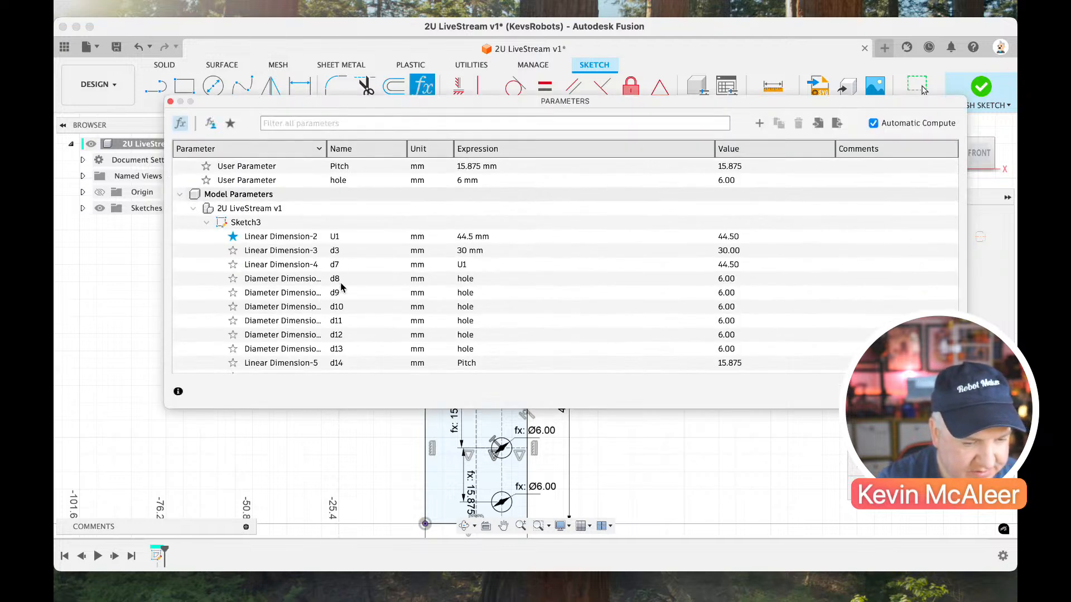
scroll(343, 335, "down", 3)
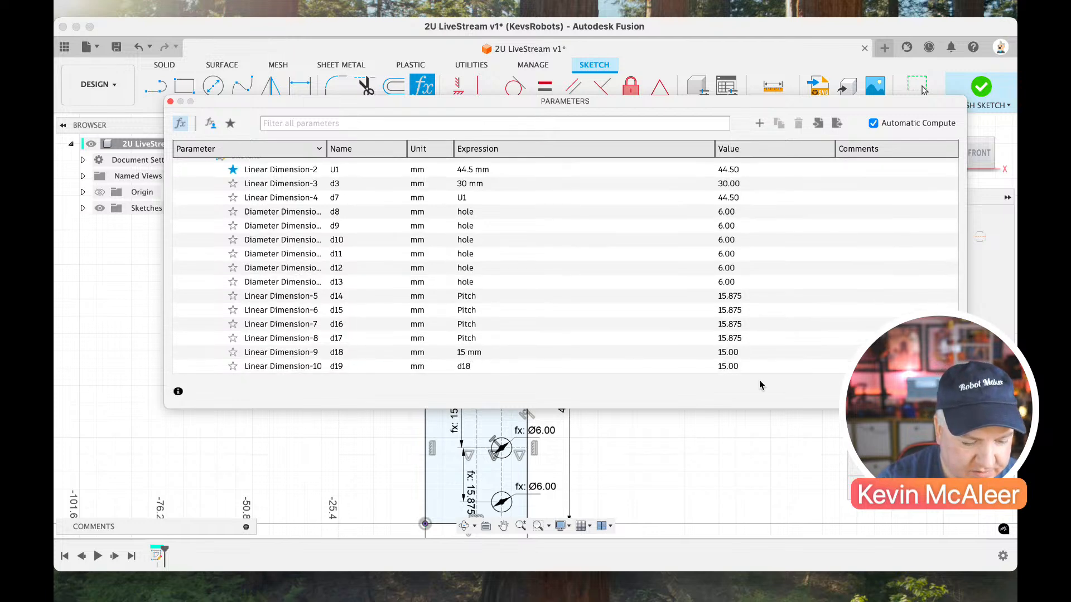
left_click(922, 89)
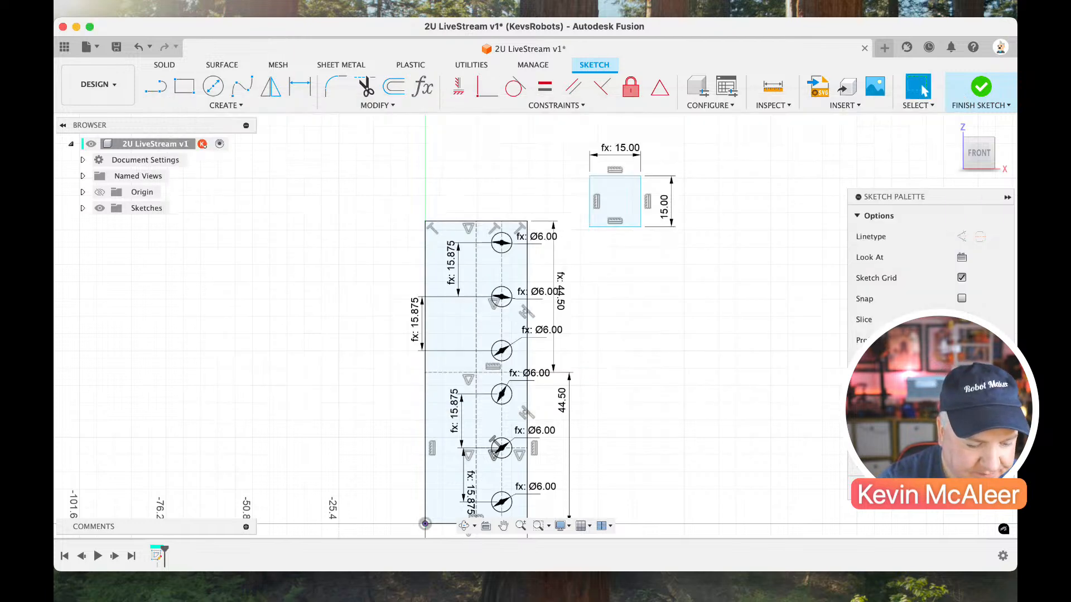
Replace the small rectangle's width dimension with an Equal constraint between its top and right edges.
left_click(624, 148)
key("Delete")
left_click(614, 177)
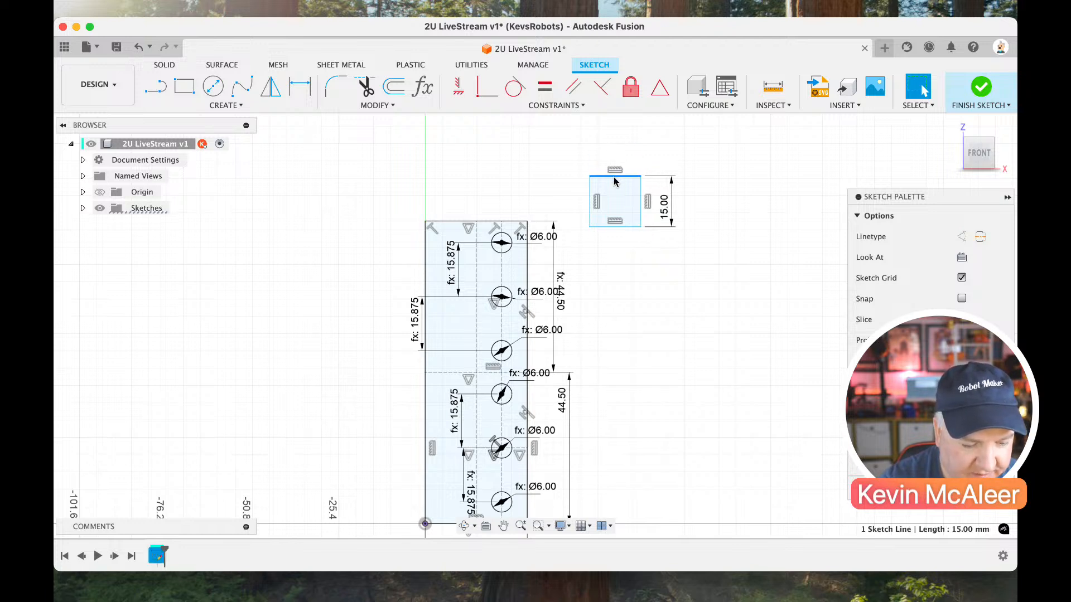
left_click(557, 106)
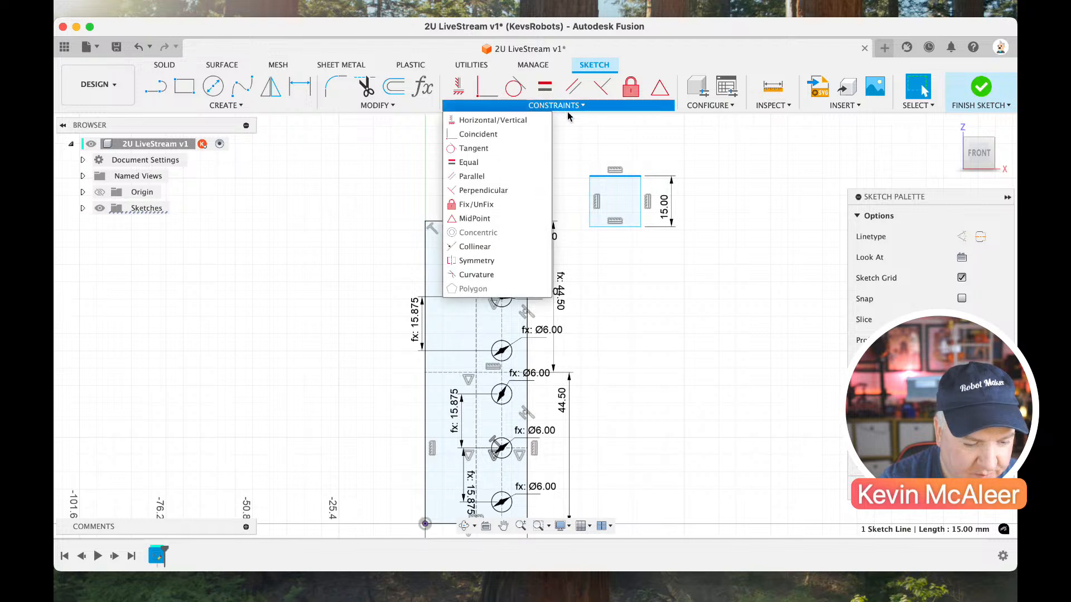
left_click(517, 164)
left_click(640, 205)
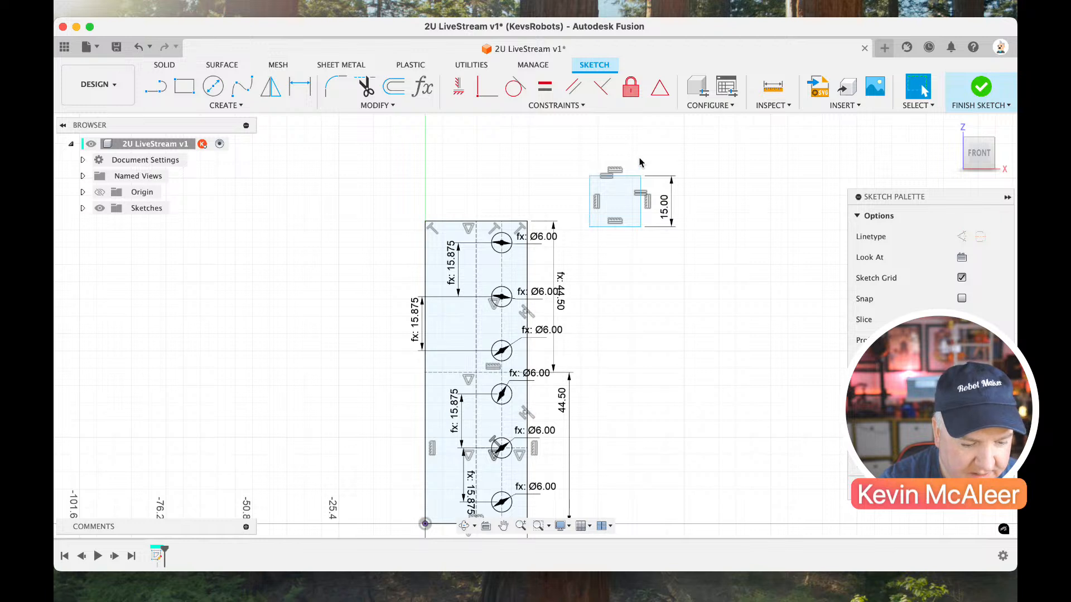
Add a driven width dimension above the small square's top edge.
key("d")
left_click(626, 176)
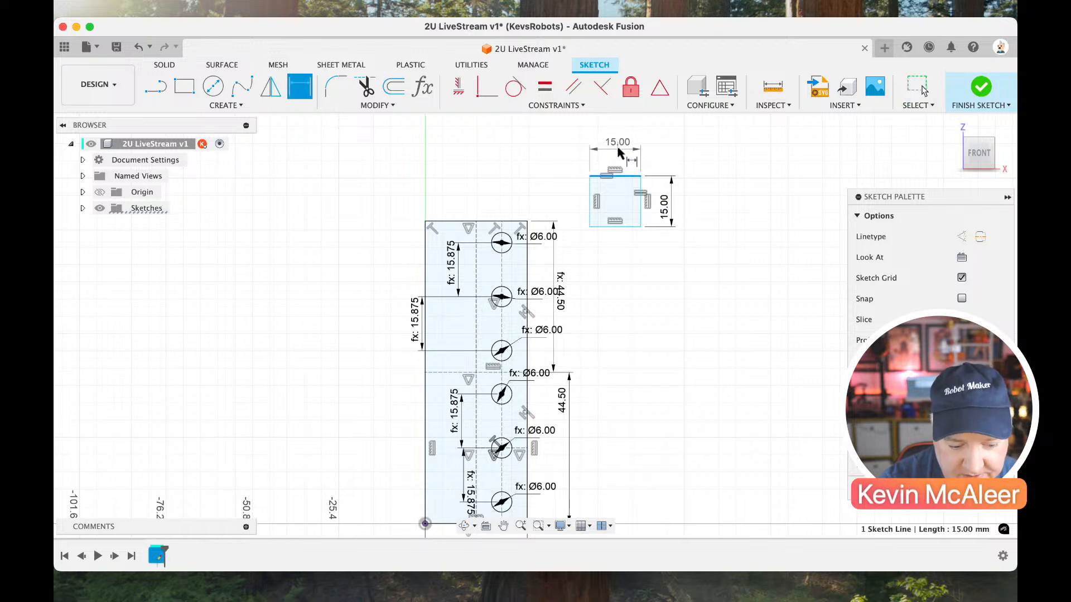
left_click(617, 151)
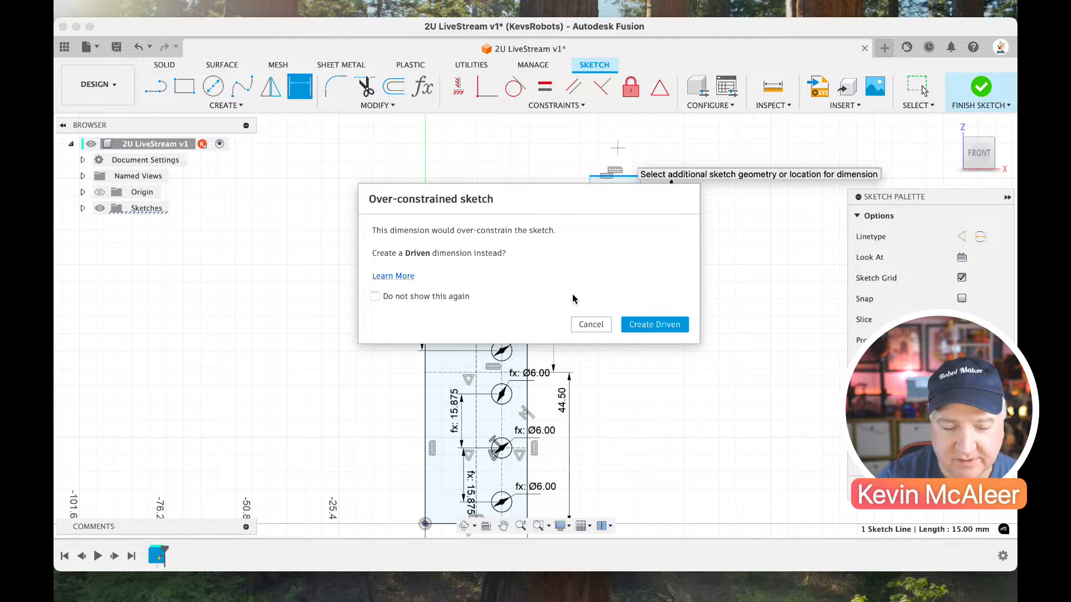
left_click(641, 324)
key("Escape")
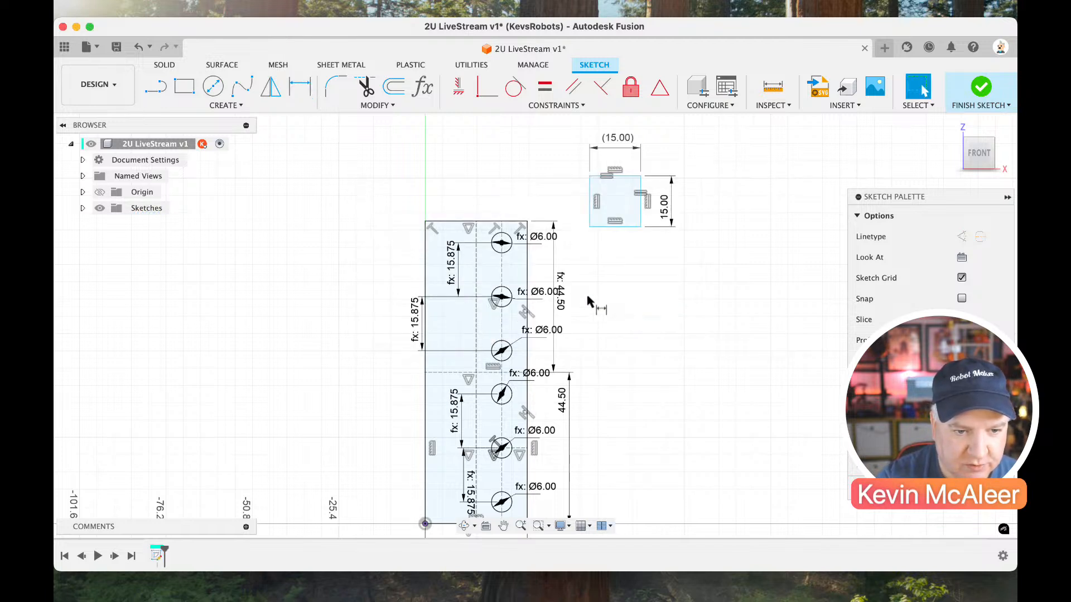
Check how the driven width dimension is listed among the sketch's model parameters.
left_click(422, 86)
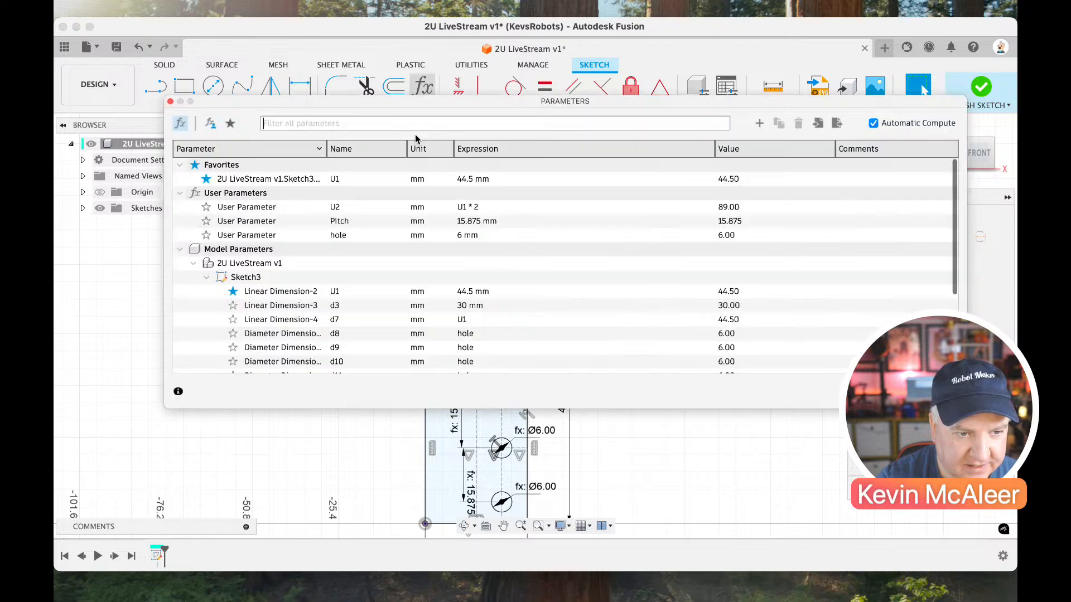
scroll(362, 319, "down", 5)
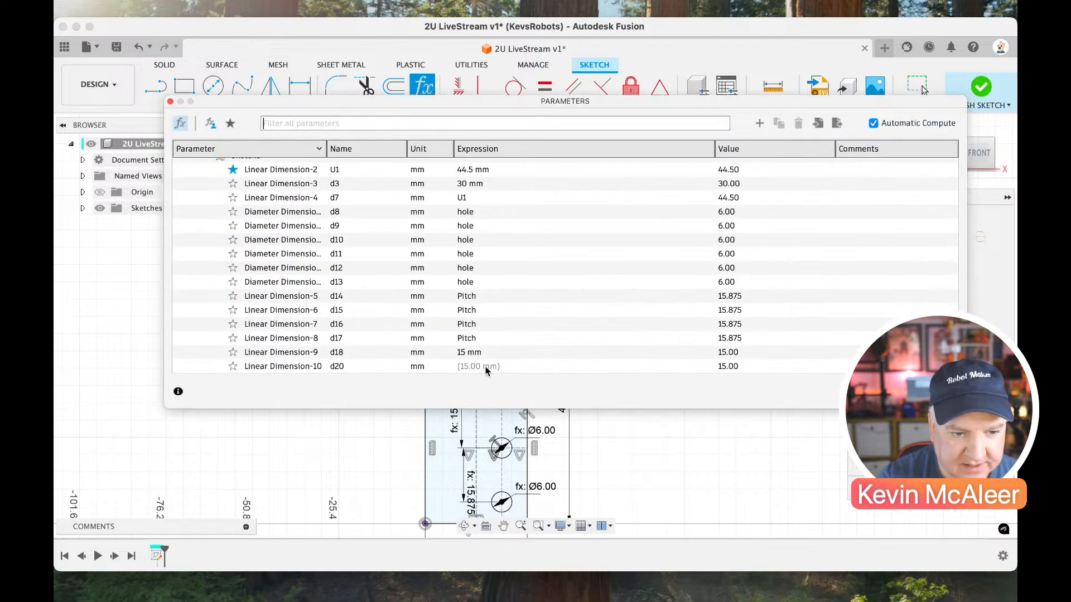
key("Escape")
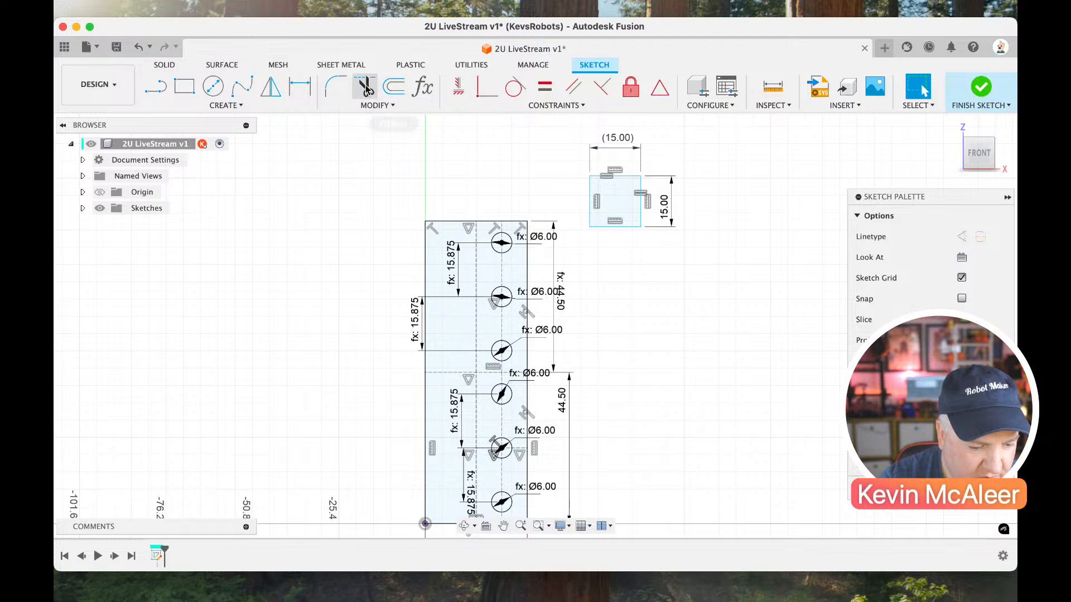
Fillet the small square's two upper corners with a 4 mm radius.
left_click(338, 90)
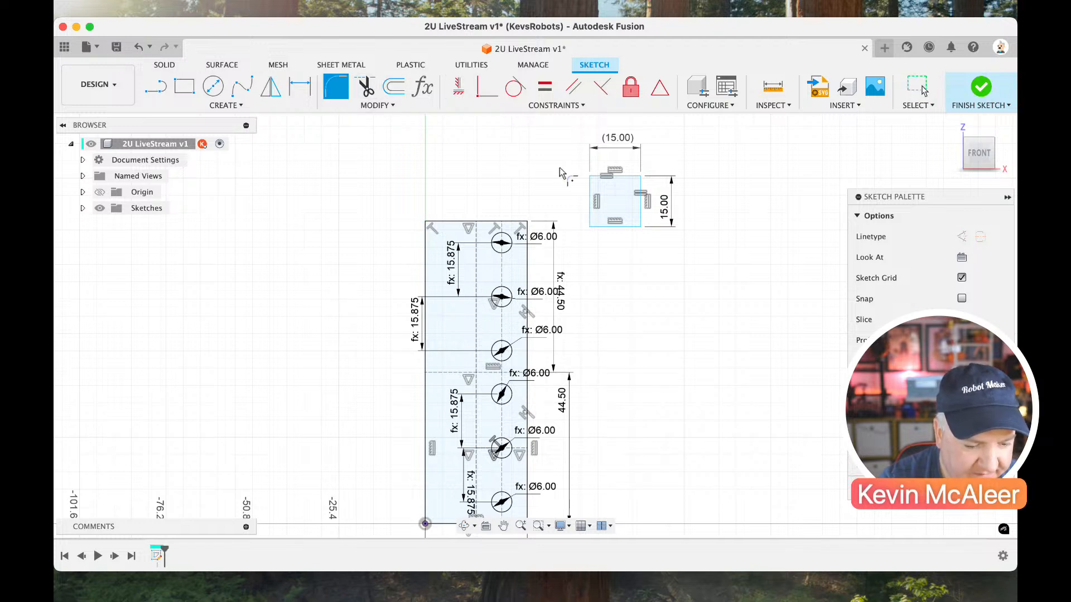
left_click(610, 177)
left_click(593, 195)
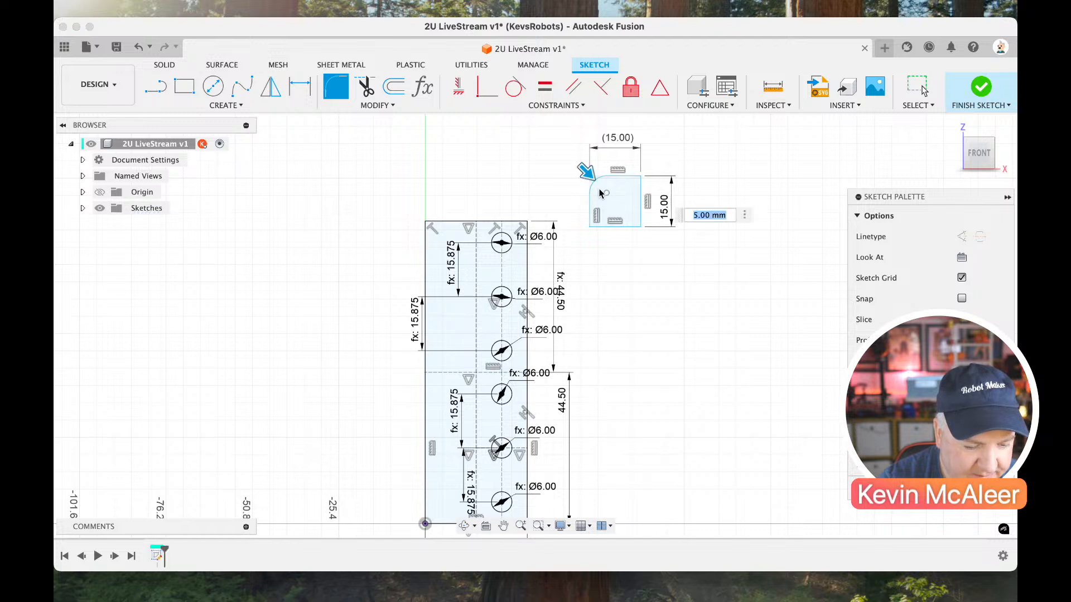
type("4")
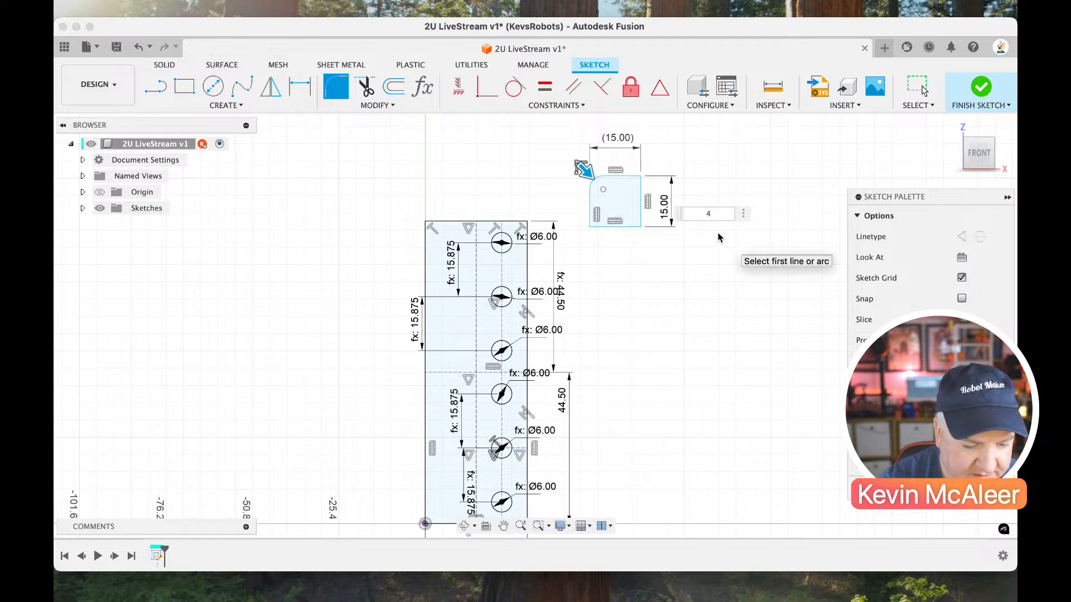
left_click(640, 179)
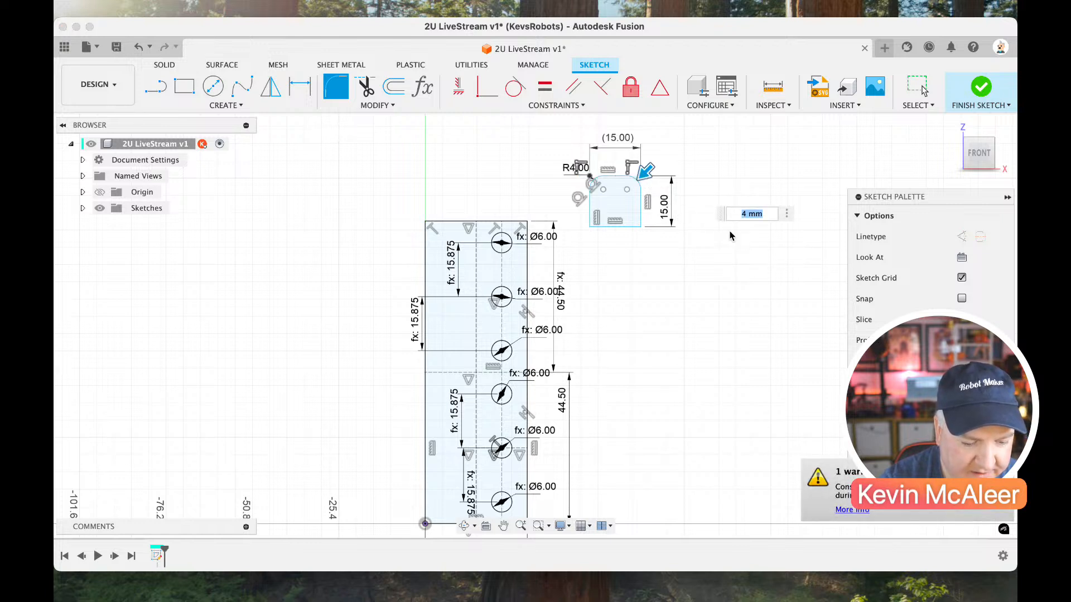
key("Return")
Link the rounded tab's bottom edge length to height dimension d18, and attach its lower-right corner to the plate's upper-right corner.
mouse_move(641, 224)
left_mouse_down()
mouse_move(587, 208)
mouse_move(659, 208)
mouse_move(642, 220)
left_mouse_up()
left_click(642, 222)
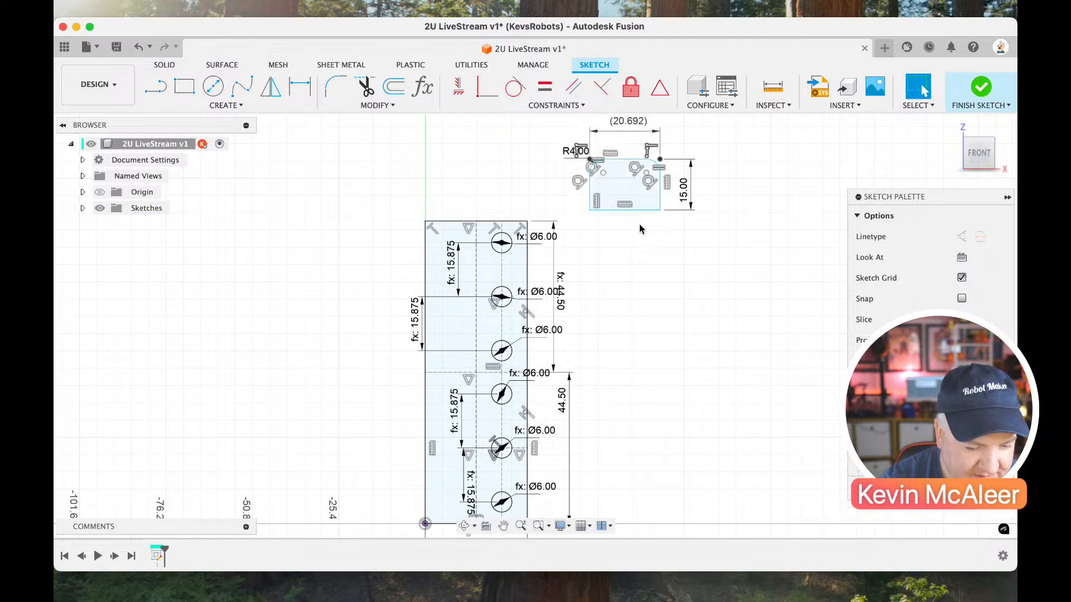
scroll(640, 224, "up", 1)
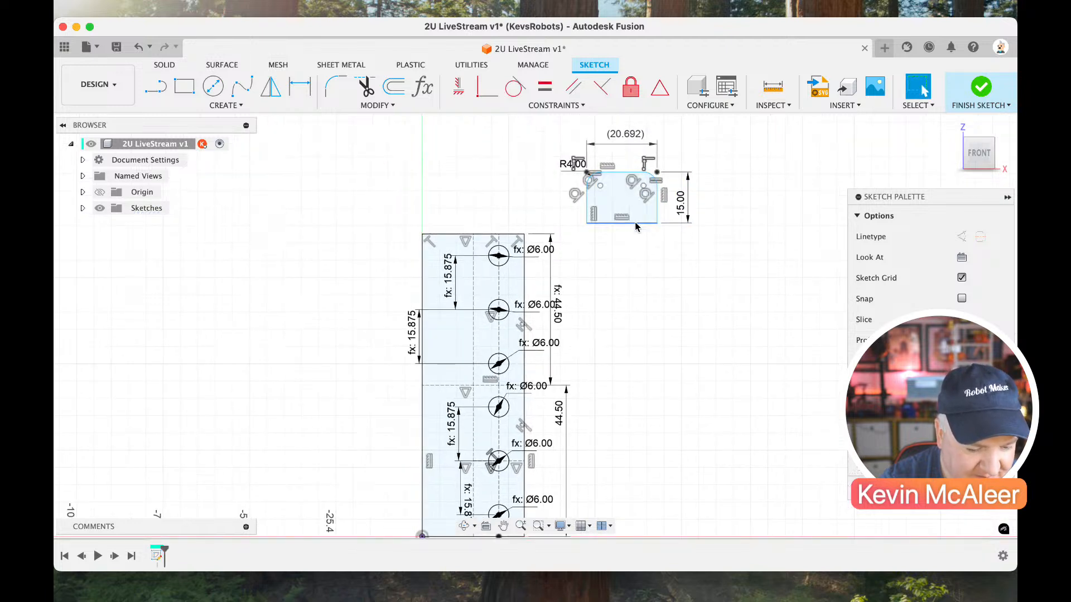
key("d")
left_click(635, 223)
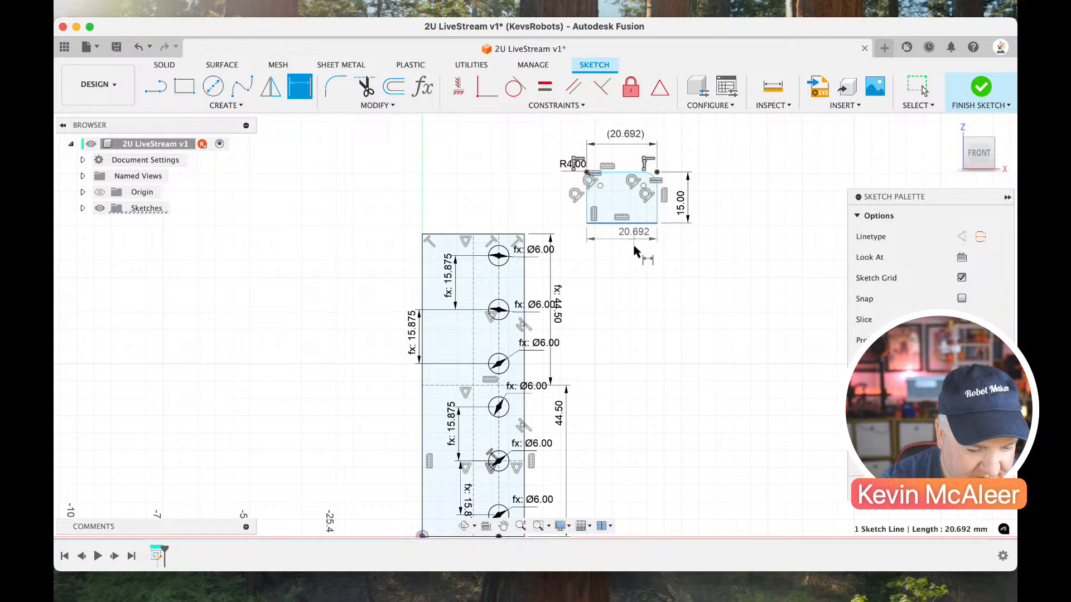
left_click(635, 252)
type("15")
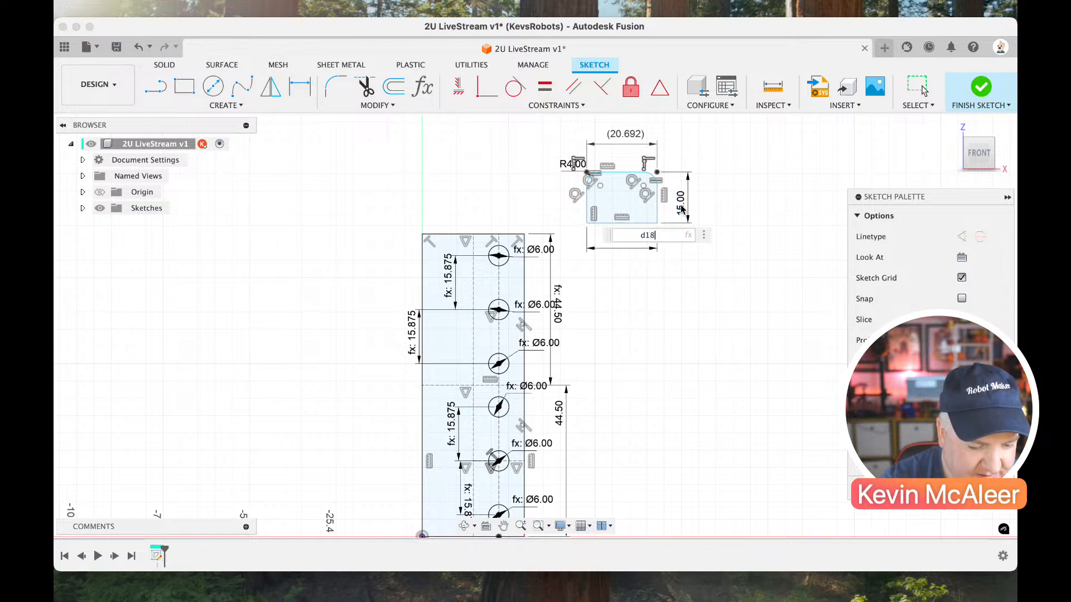
key("Return")
key("Escape")
left_click_drag(656, 225, 524, 233)
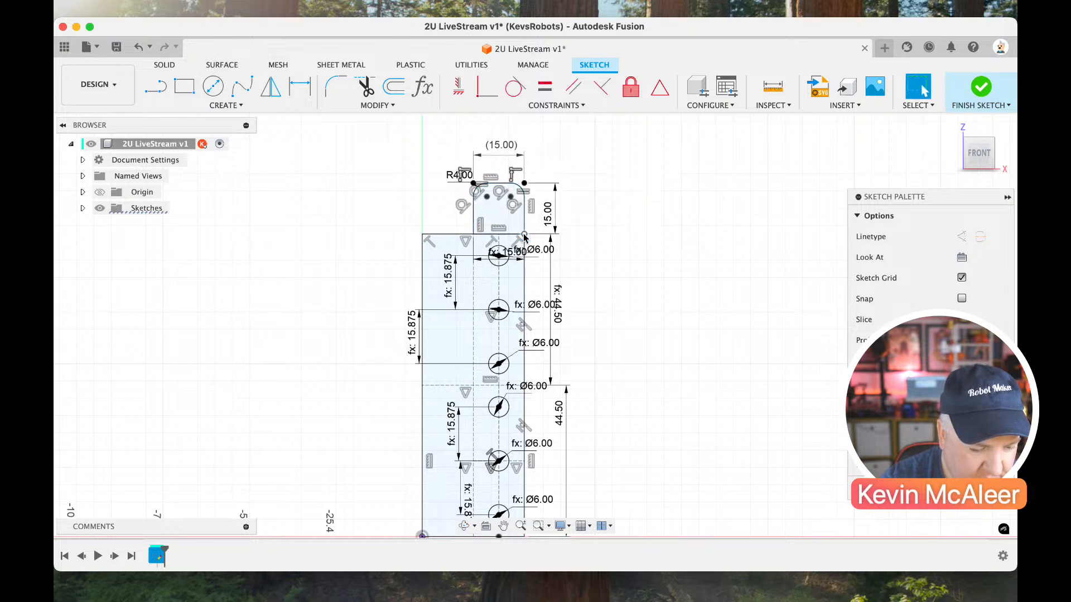
left_click(491, 216)
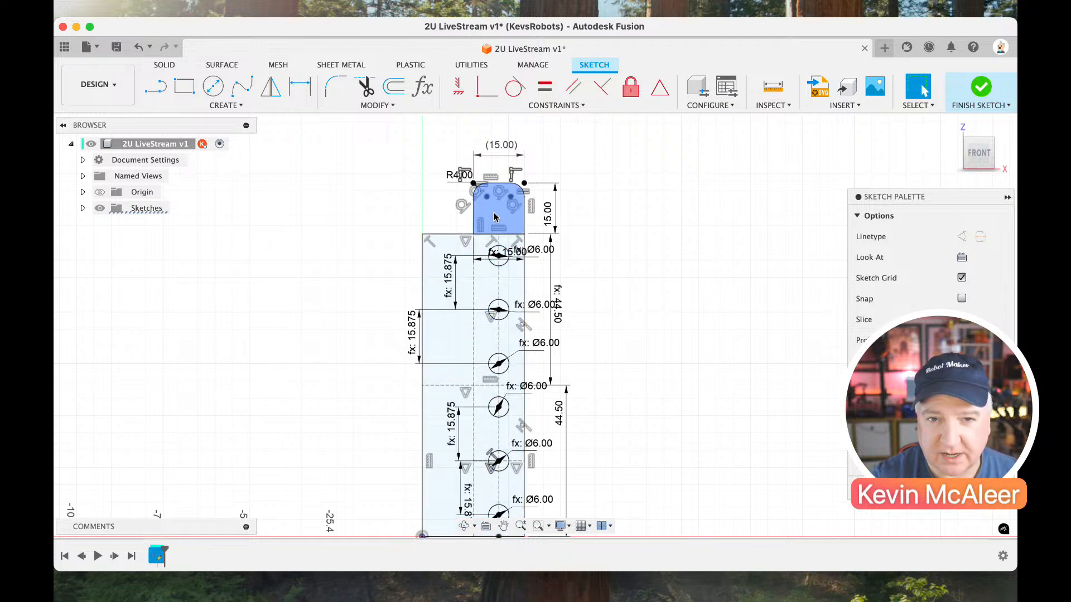
Sketch a circle in the empty space beside the rounded tab and give it a parameter-linked diameter of 6 mm.
key("c")
left_click(600, 195)
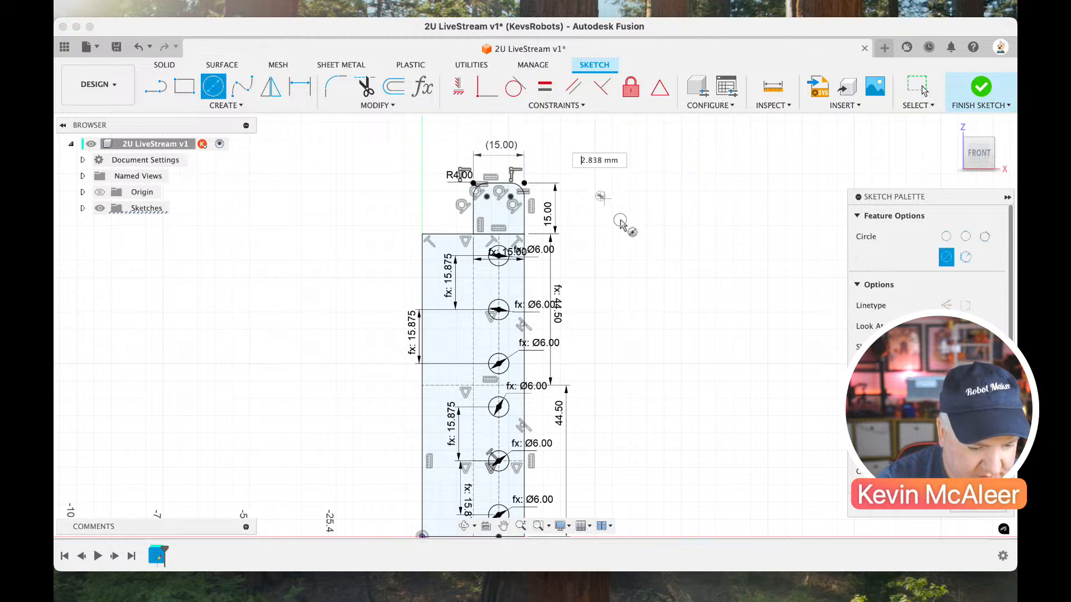
left_click(628, 206)
key("d")
left_click(631, 208)
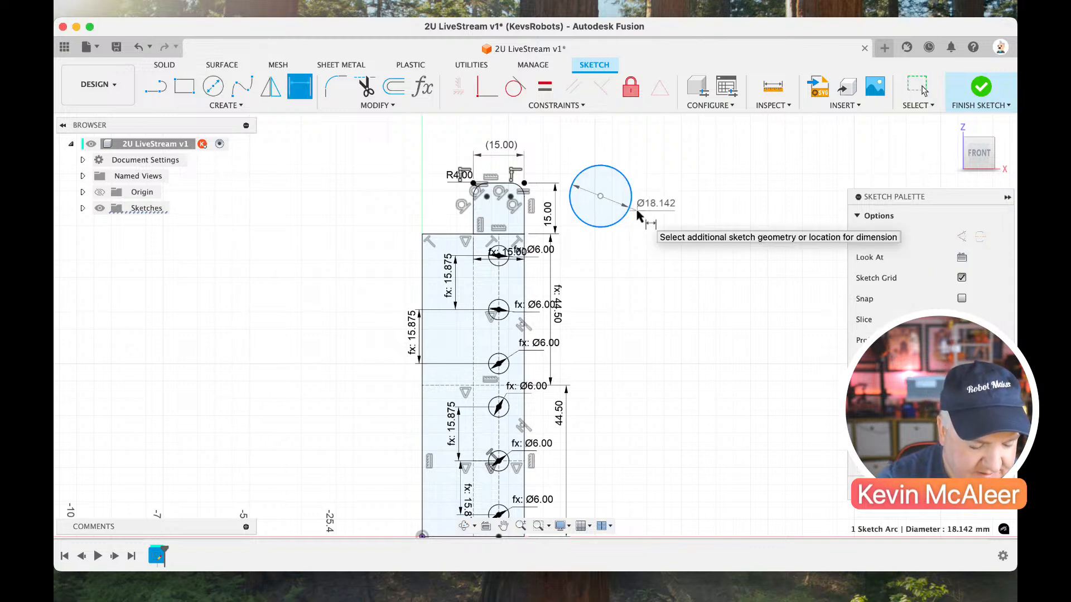
left_click(644, 218)
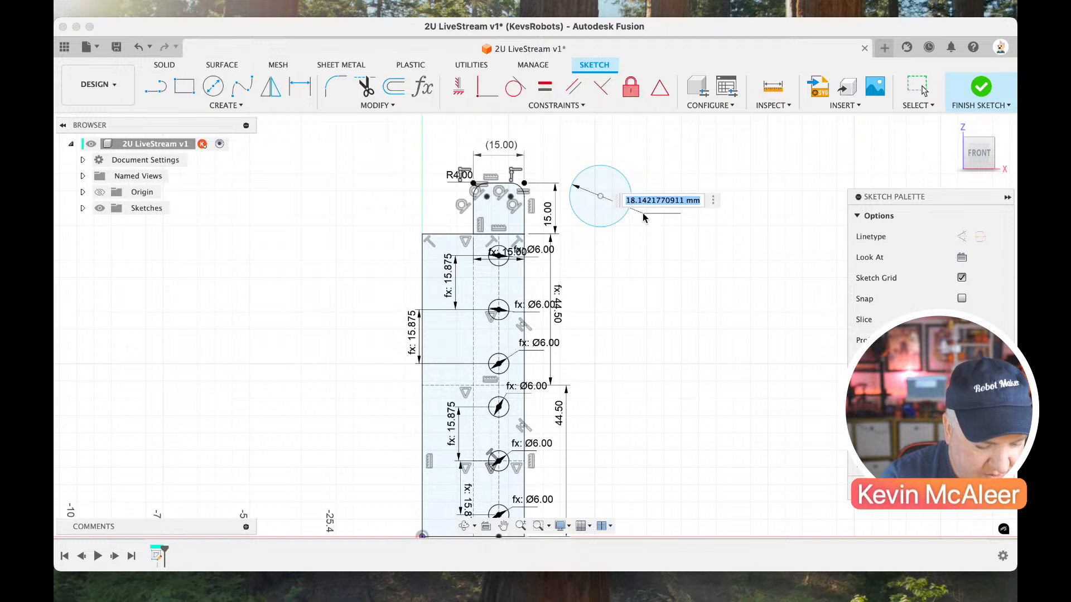
type("6")
key("Return")
key("Escape")
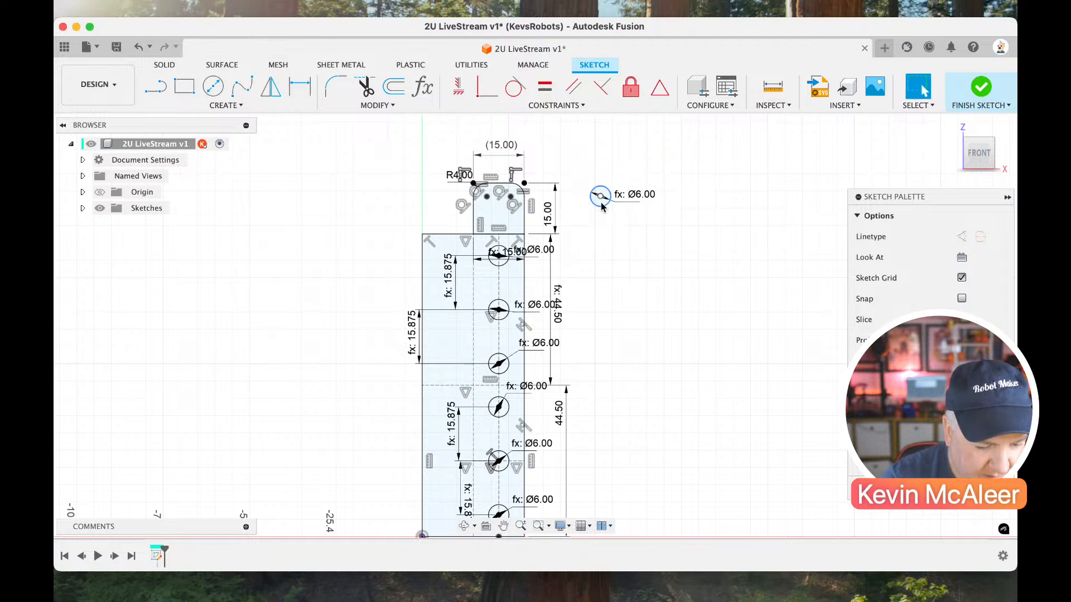
Draw a line from the midpoint of the tab's bottom edge to the circle's centre, and move the circle into the tab.
key("l")
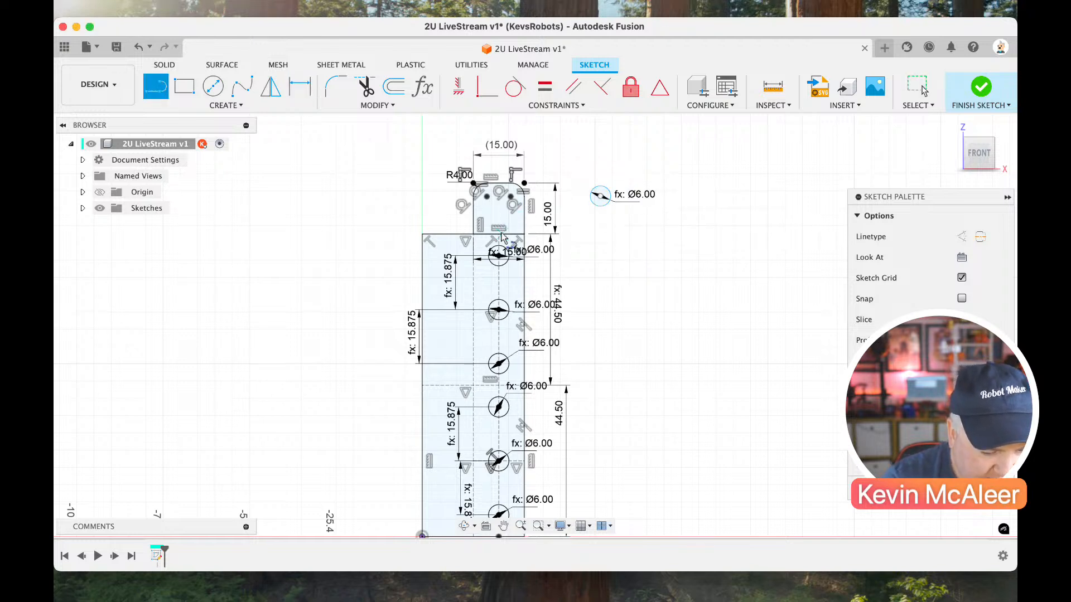
scroll(499, 238, "up", 5)
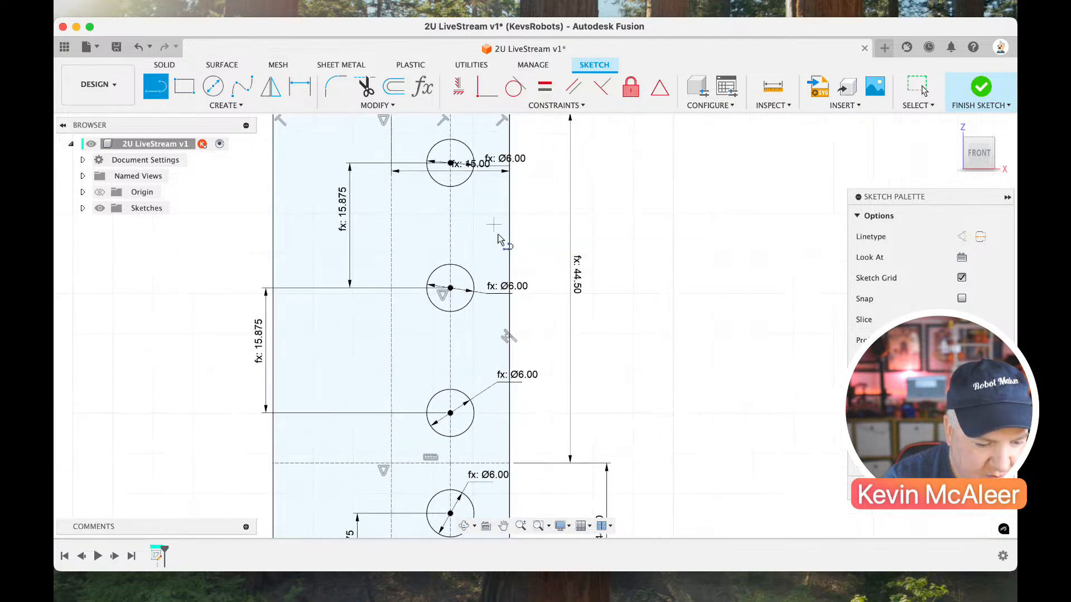
scroll(498, 235, "up", 3)
scroll(496, 213, "up", 2)
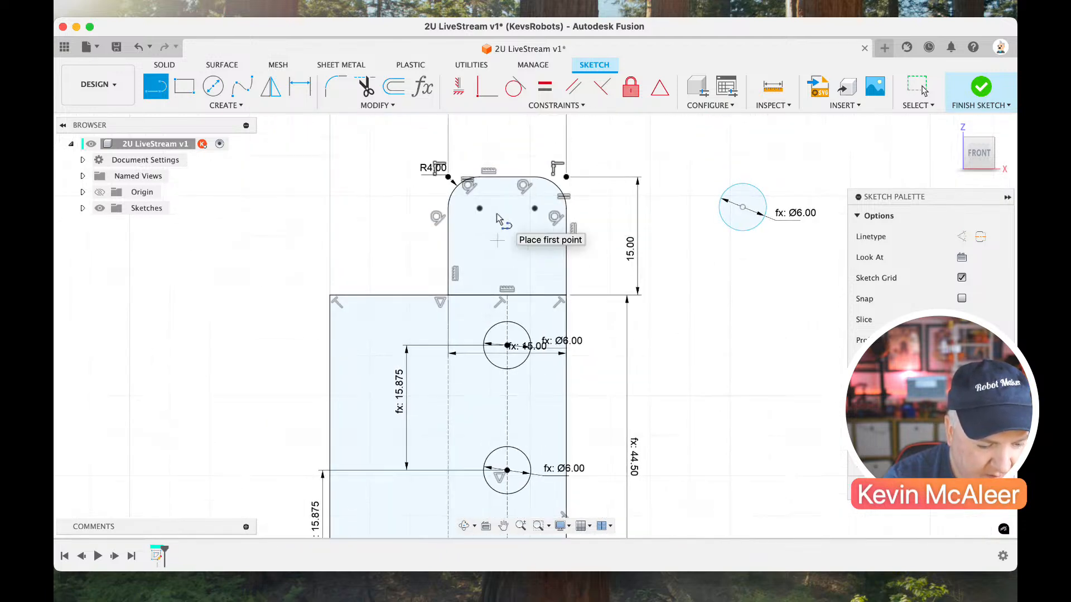
scroll(498, 207, "up", 5)
scroll(499, 208, "up", 2)
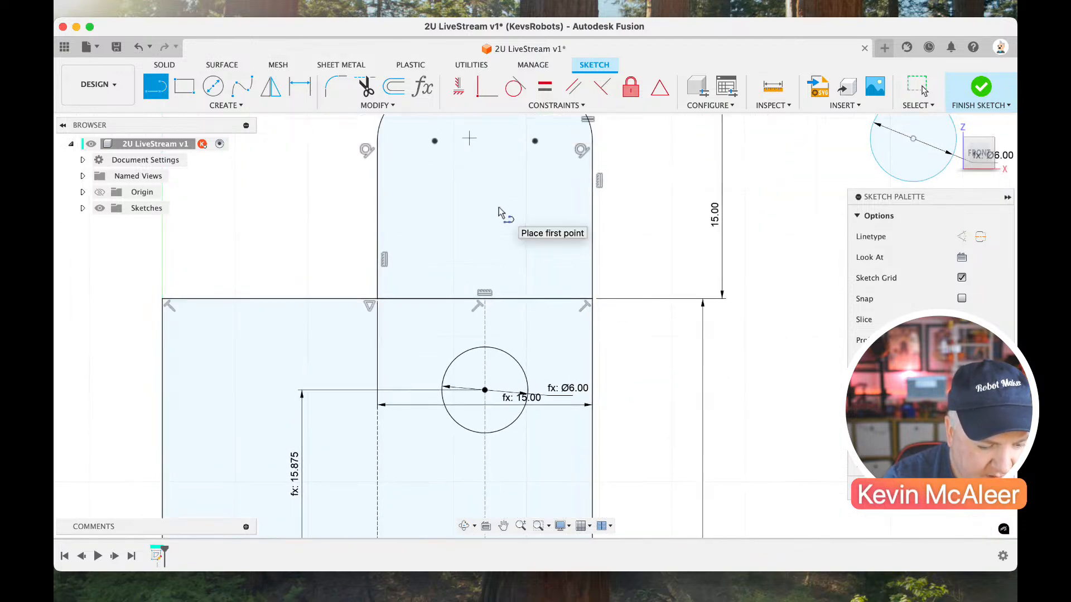
left_click(486, 302)
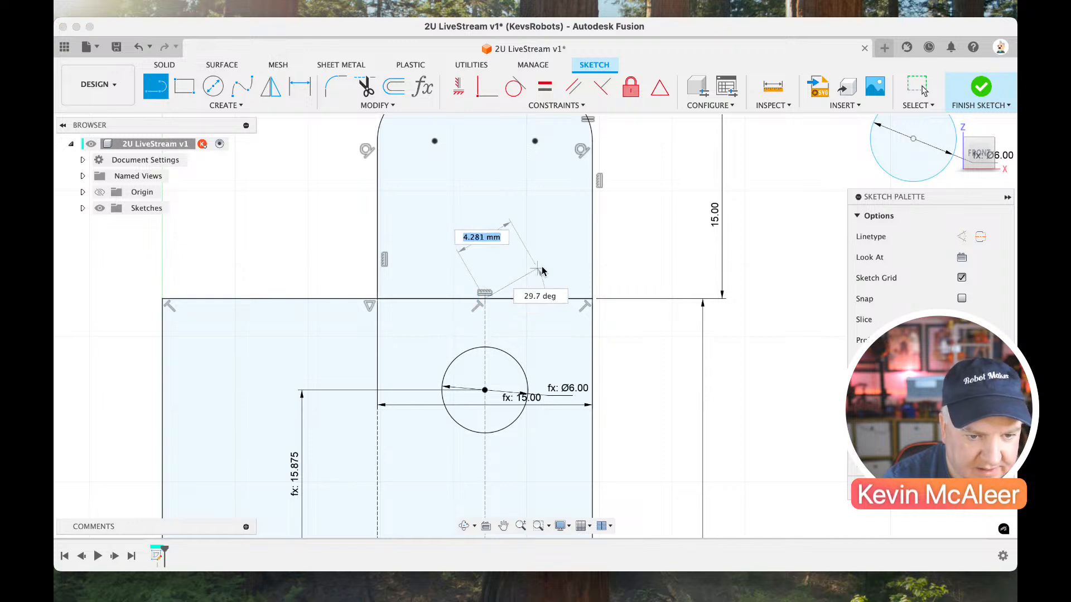
left_click(914, 140)
key("Escape")
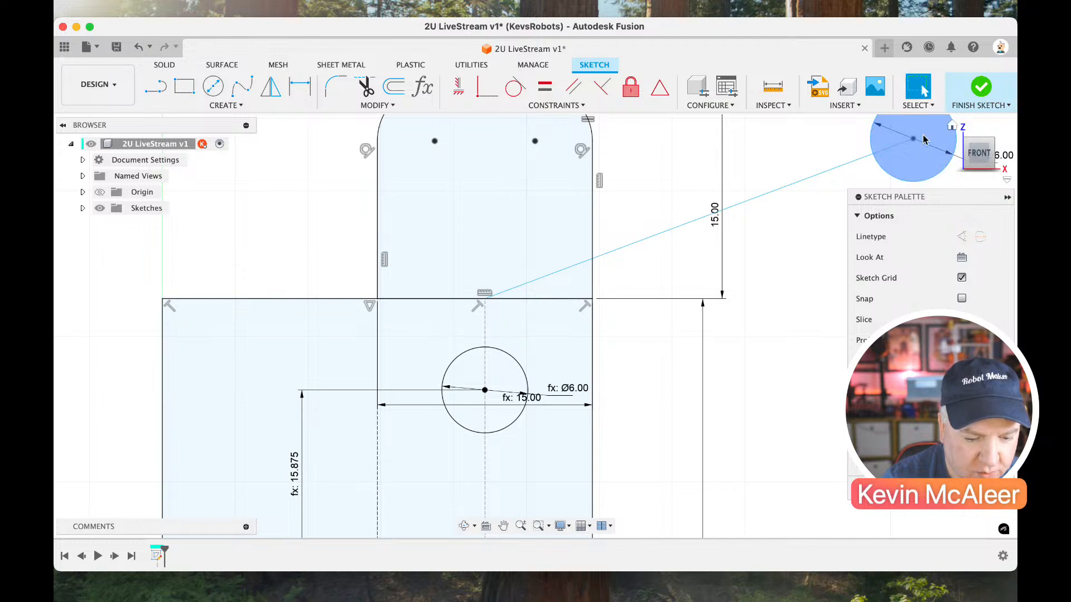
left_click_drag(913, 140, 481, 189)
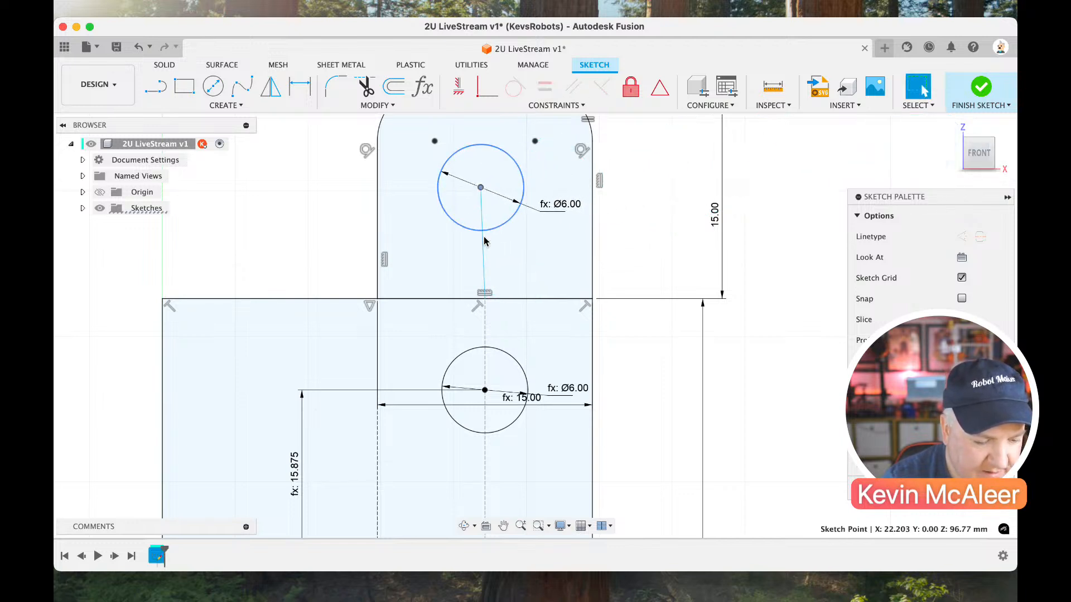
Turn the line between the tab's bottom edge and the circle's centre into construction geometry and constrain it vertical.
left_click(483, 235)
key("x")
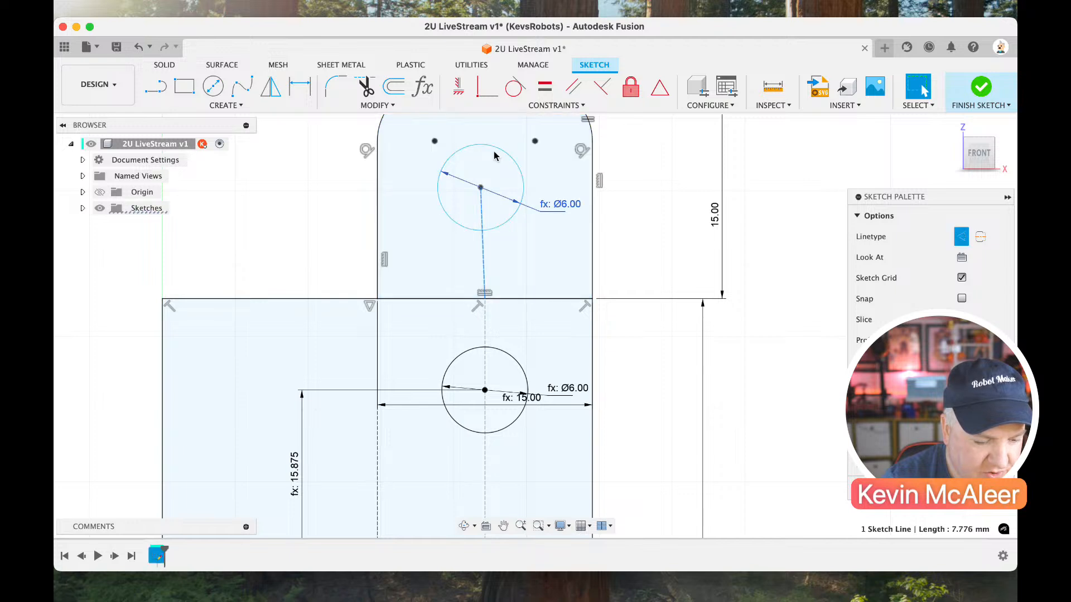
left_click(461, 92)
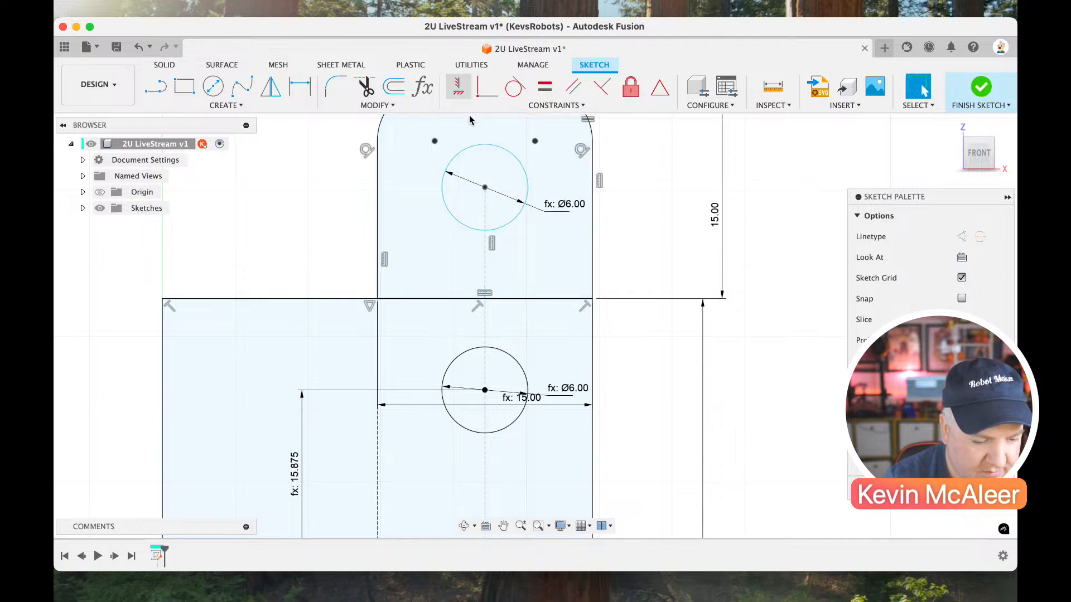
Dimension the vertical construction line so the tab hole's centre sits 6.375 mm above the plate's top edge.
key("d")
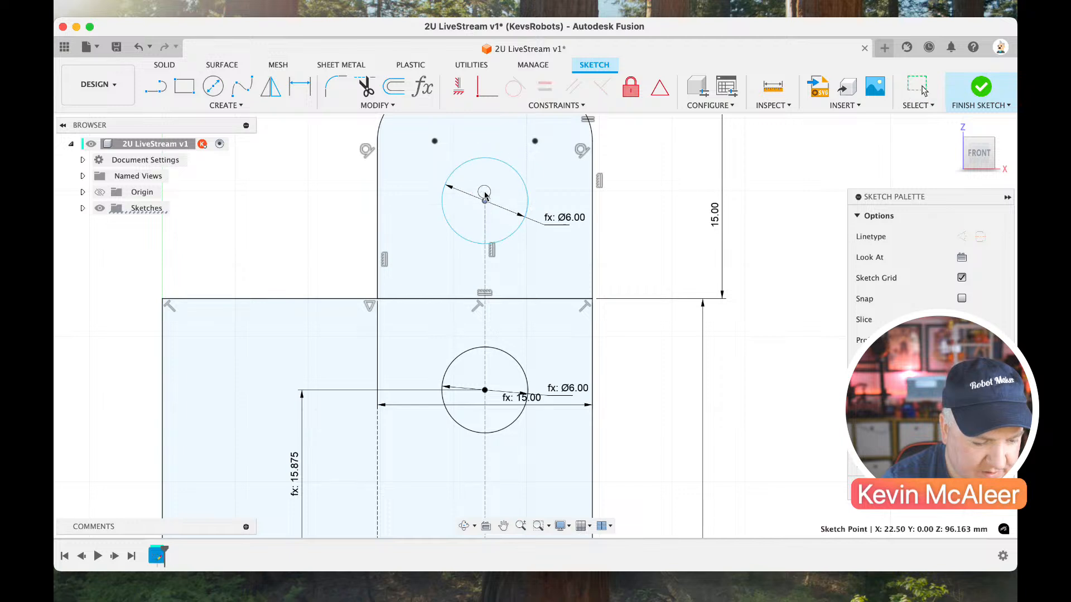
left_click(485, 245)
left_click(485, 255)
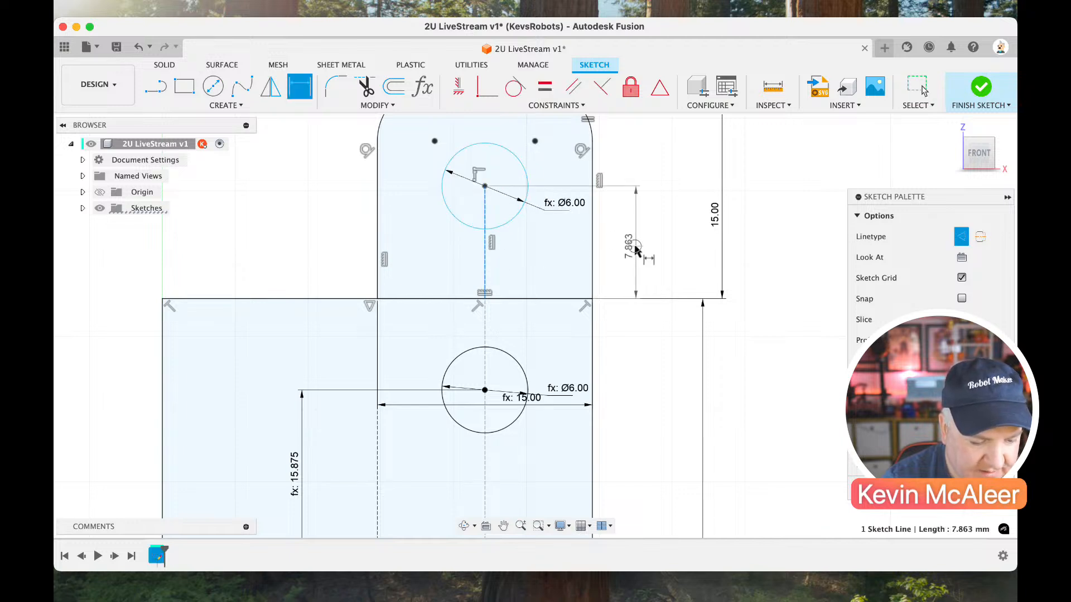
left_click(636, 248)
type("6.")
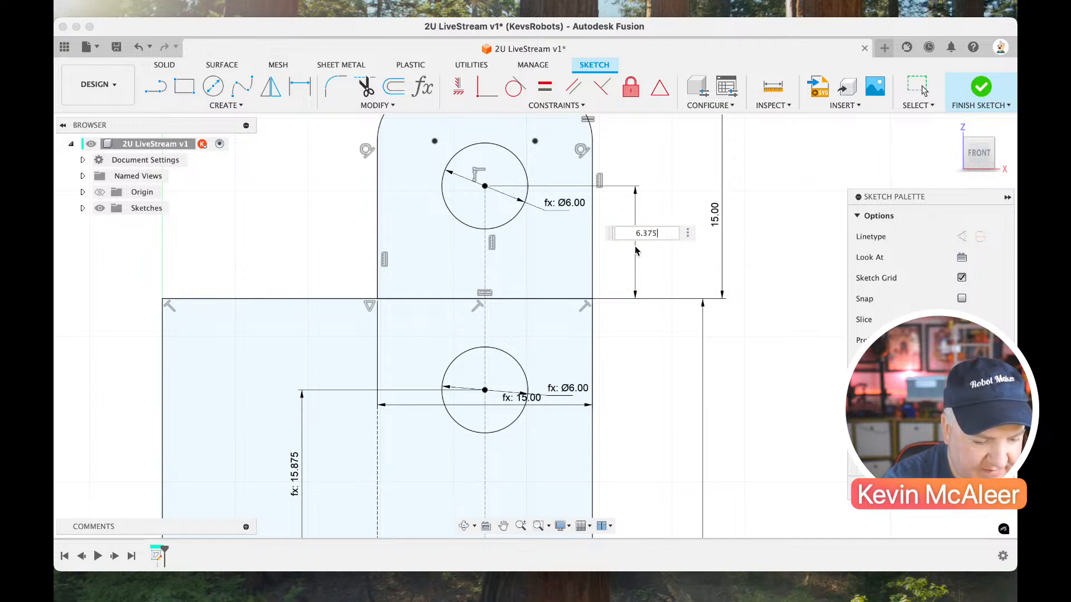
type("375")
key("Return")
key("Escape")
Sketch a closed four-sided outline to the right of the plate's lower end, with a horizontal bottom edge about 10.7 mm long.
scroll(666, 268, "down", 3)
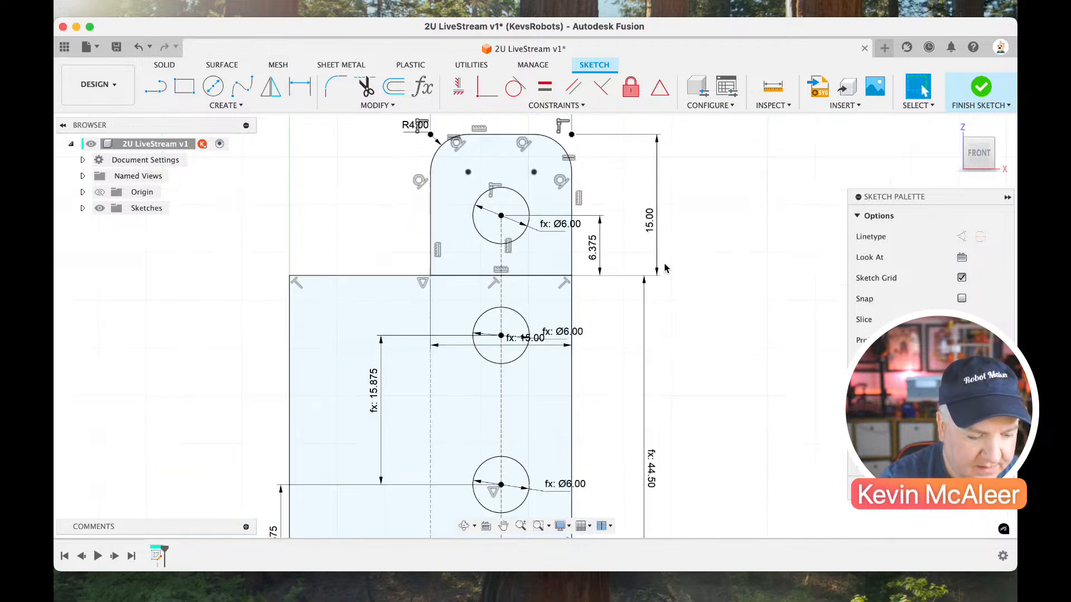
scroll(665, 268, "down", 2)
scroll(678, 323, "down", 5)
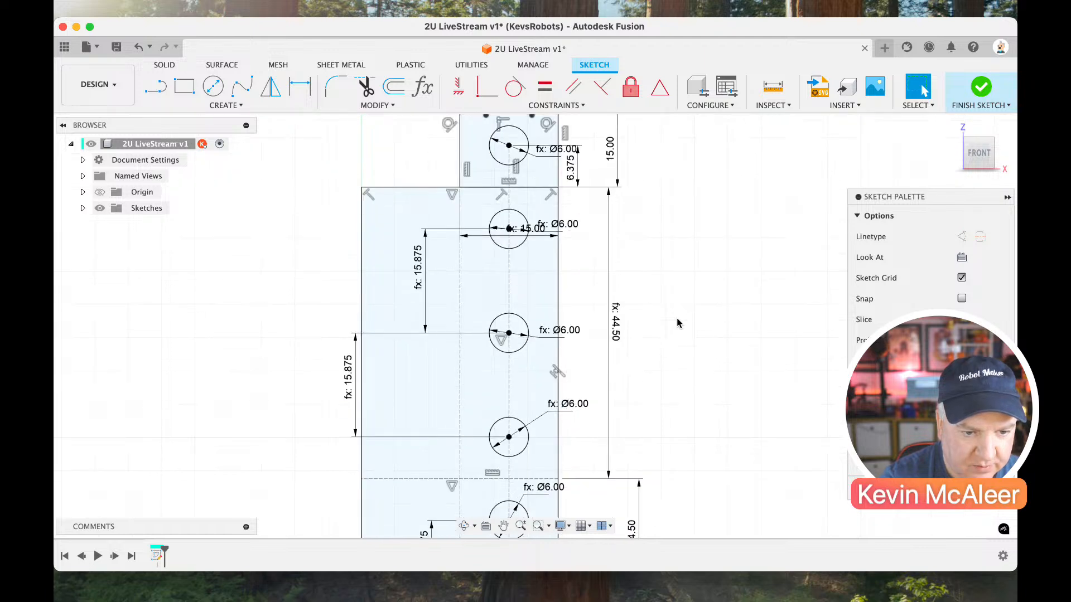
scroll(678, 322, "down", 3)
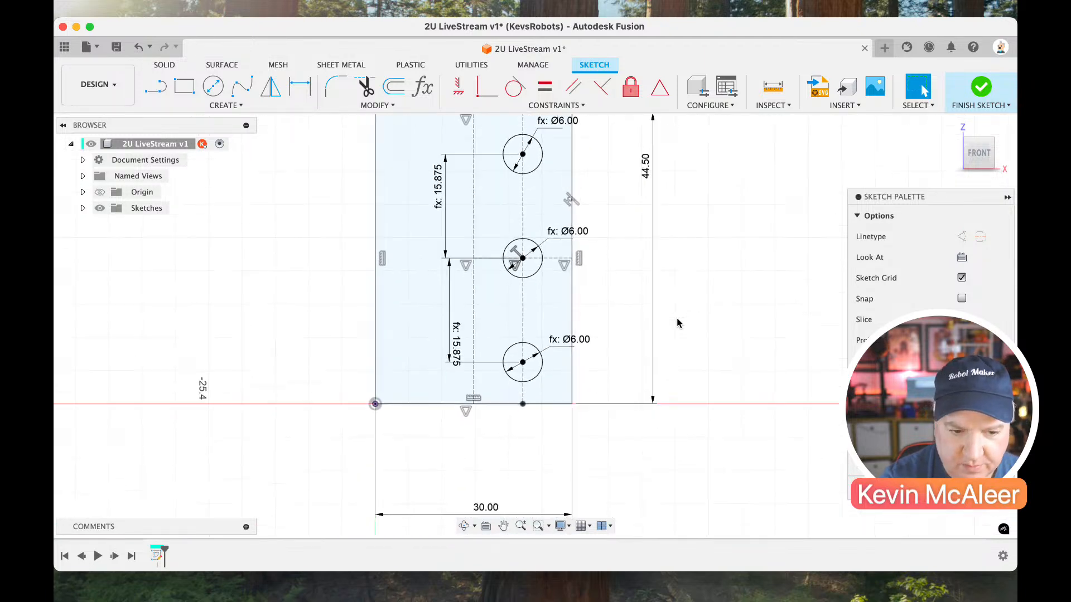
key("l")
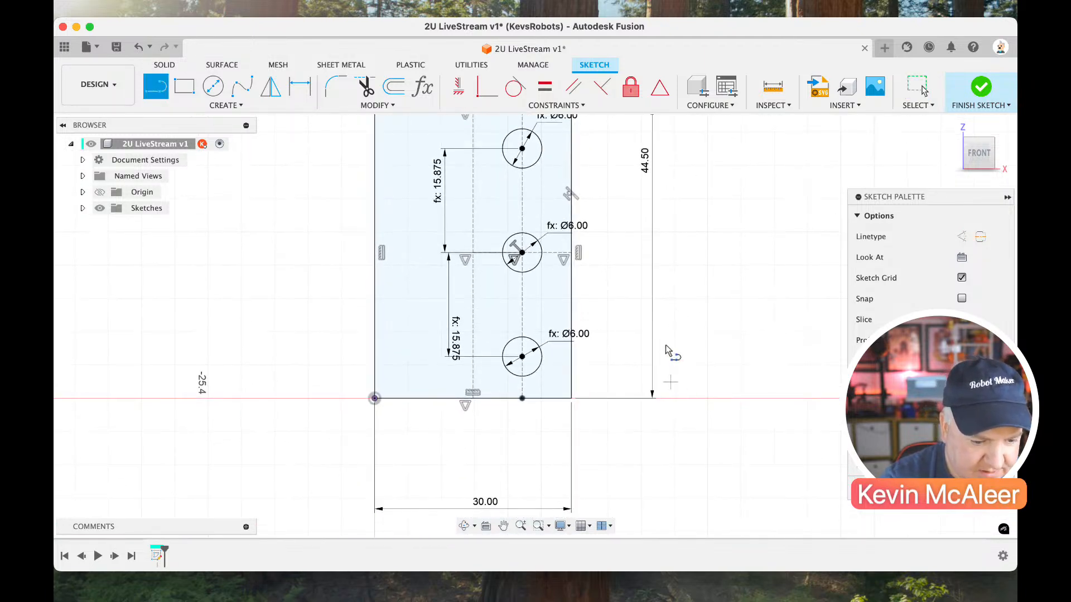
left_click(676, 284)
left_click(696, 369)
left_click(766, 370)
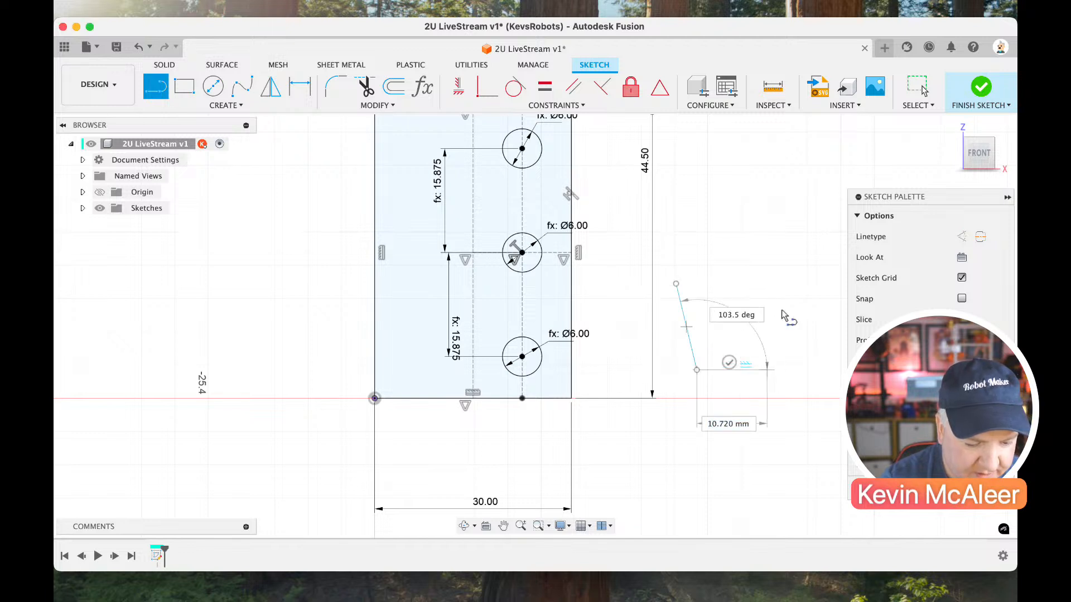
left_click(785, 271)
left_click(675, 283)
key("Escape")
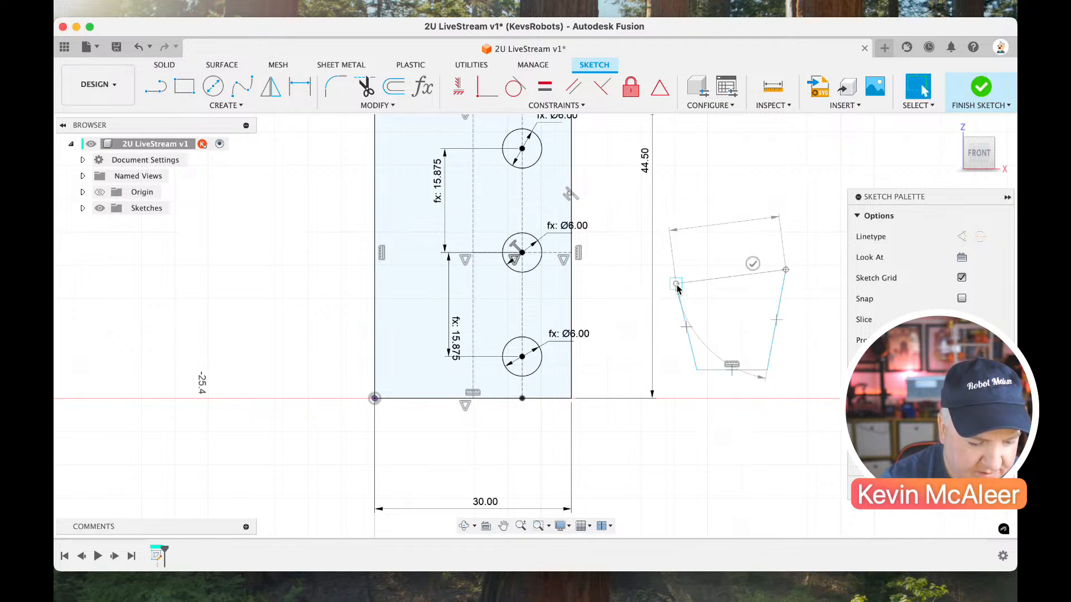
Apply perpendicular constraints to the new outline's top and right edges and to its left and bottom edges.
left_click(602, 88)
left_click(756, 275)
left_click(780, 299)
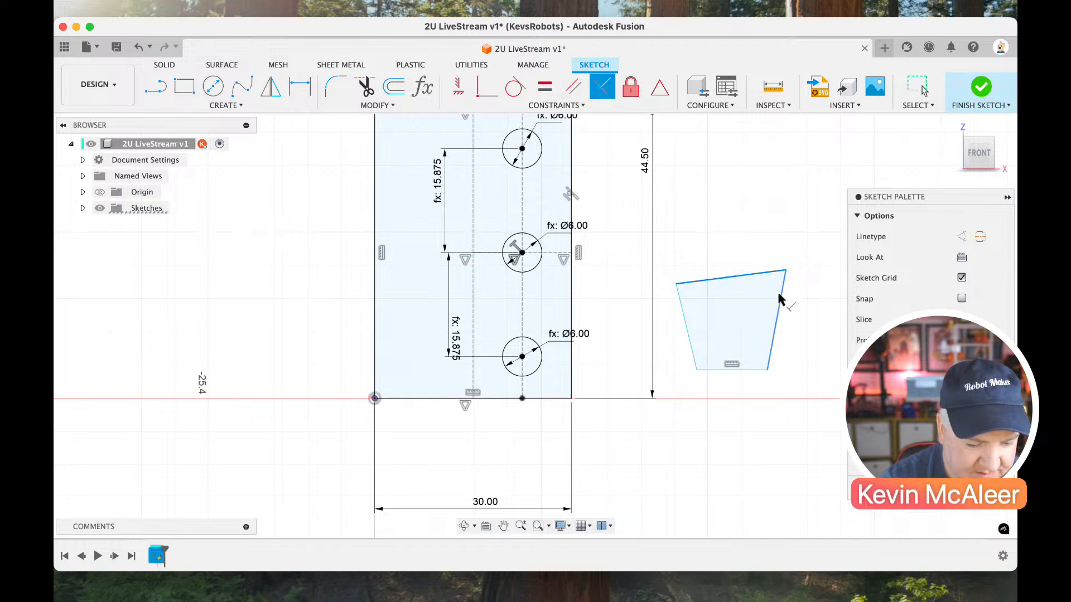
left_click(691, 343)
left_click(717, 370)
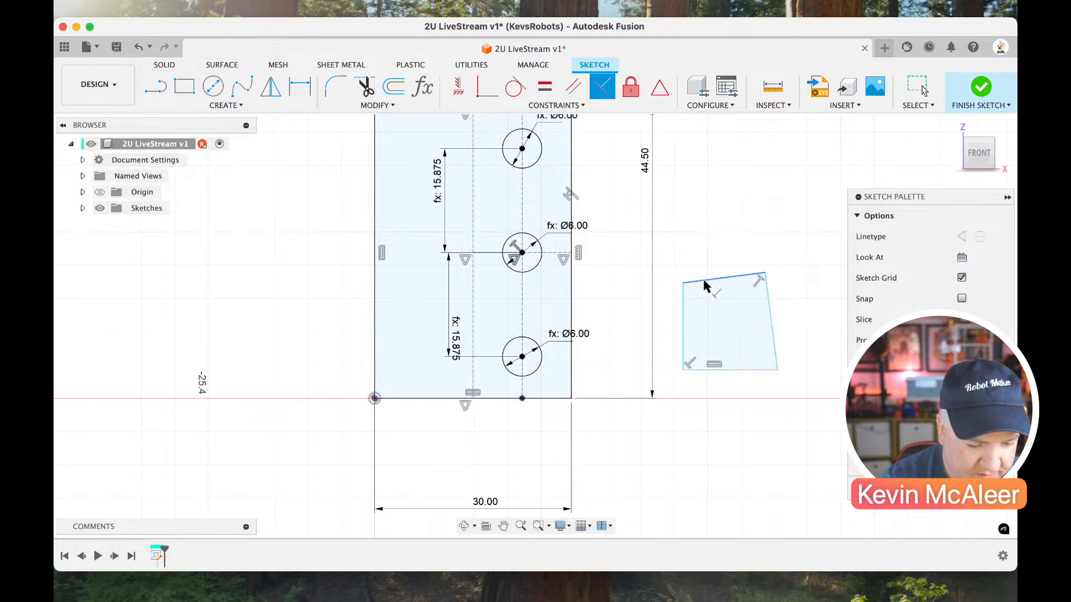
double_click(684, 295)
left_click(698, 282)
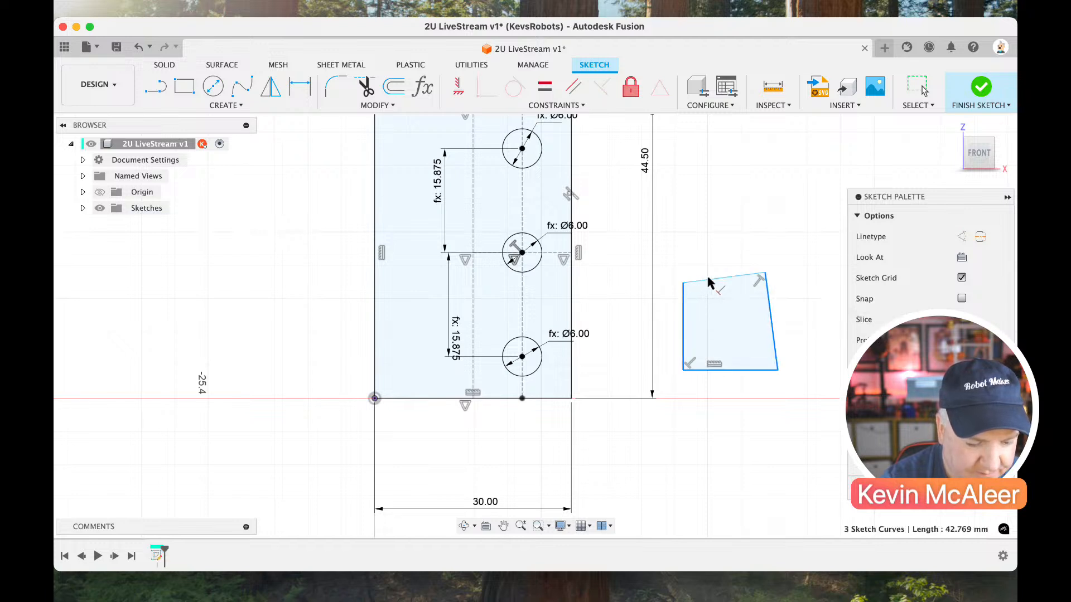
left_click(786, 336)
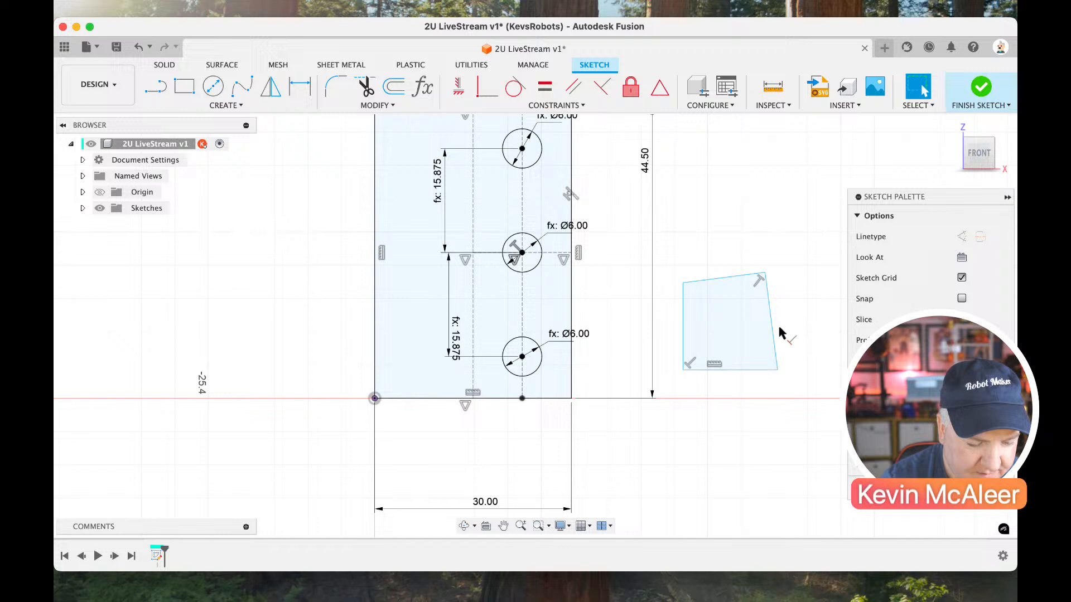
Constrain the outline's top edge perpendicular to its left edge so the shape is squared up.
left_click(702, 283)
left_click(602, 86)
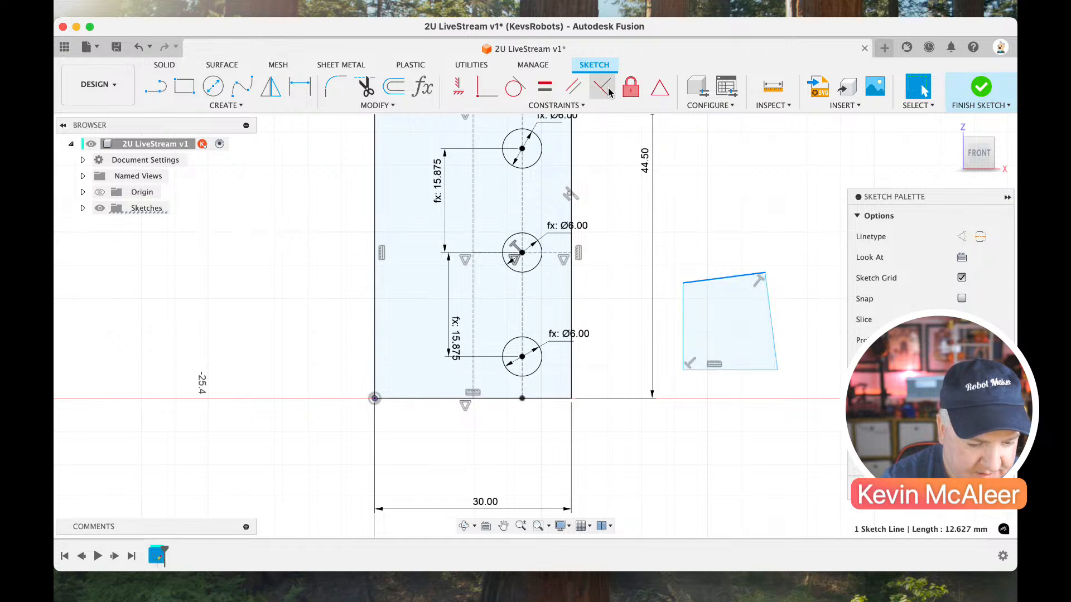
left_click(686, 319)
key("Escape")
Dimension the new rectangle's width at 15 mm and link its height to dimension d20.
key("d")
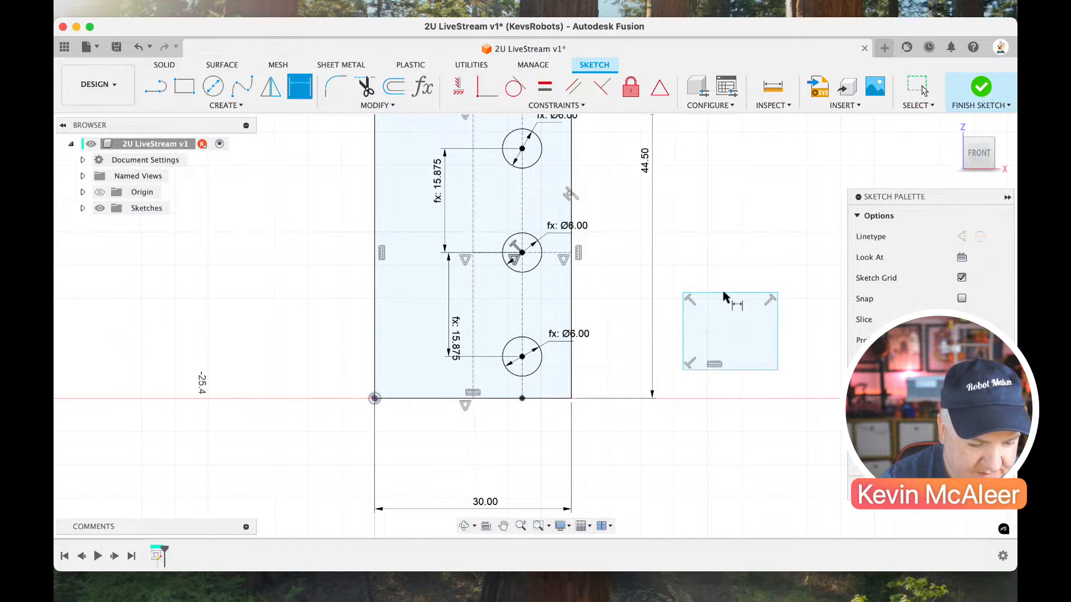
left_click(725, 293)
left_click(724, 271)
type("15")
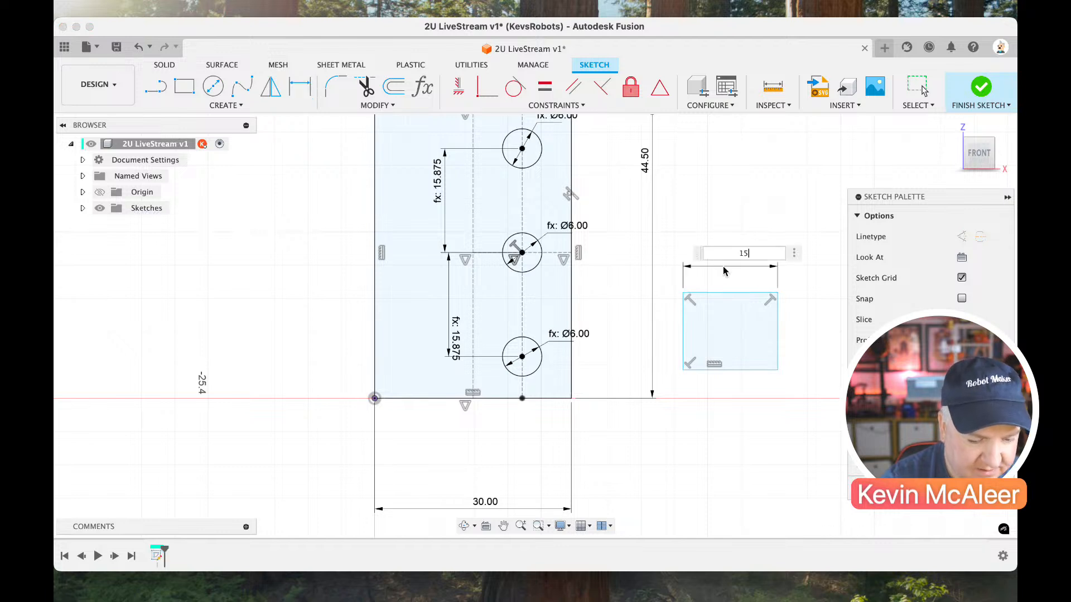
key("Return")
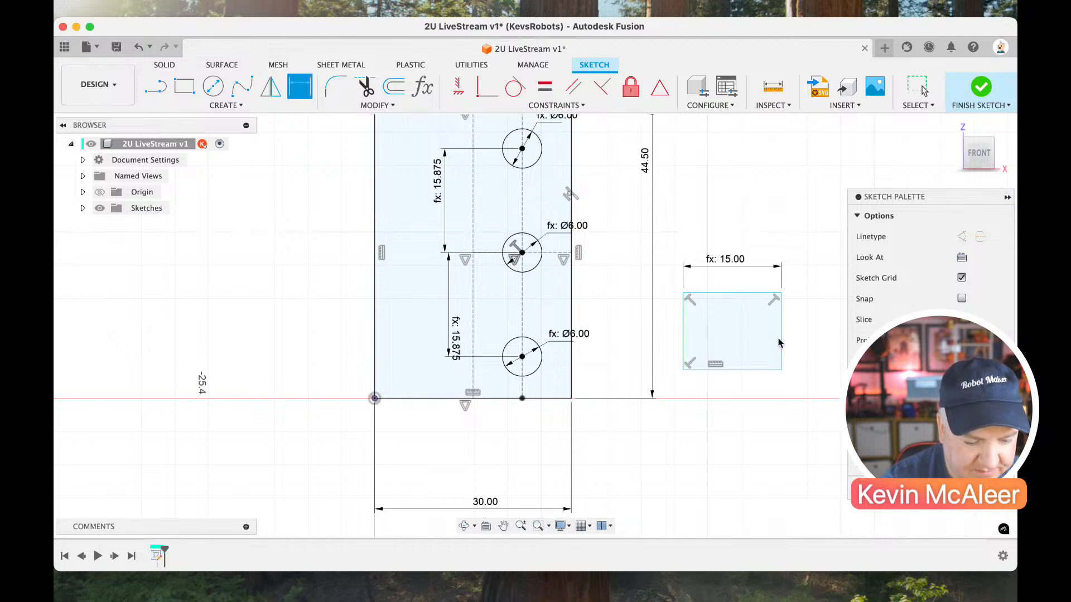
left_click(779, 328)
left_click(794, 337)
type("d20")
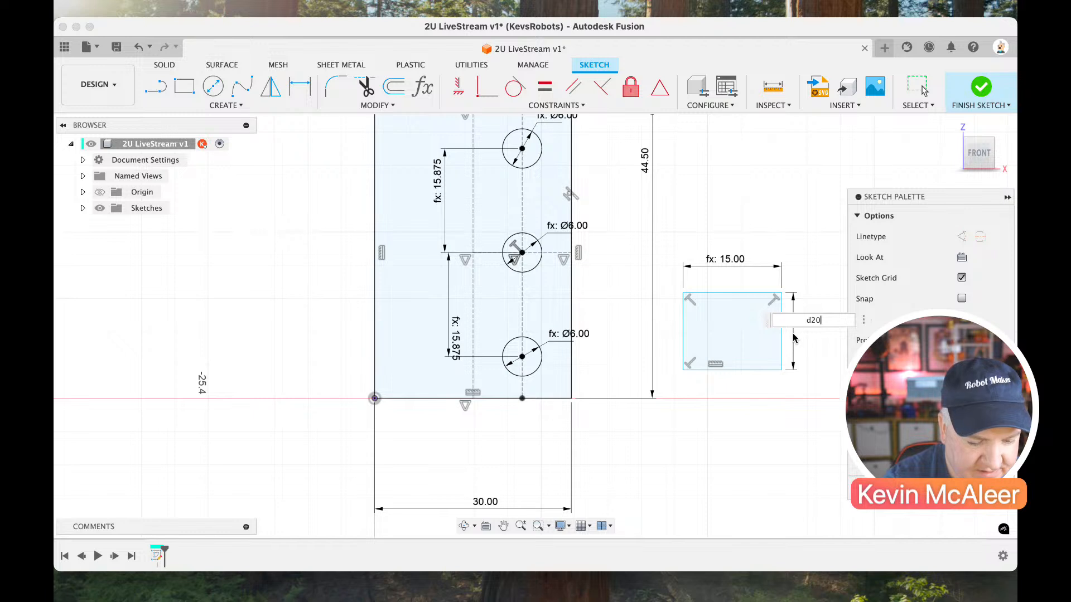
key("Return")
key("Escape")
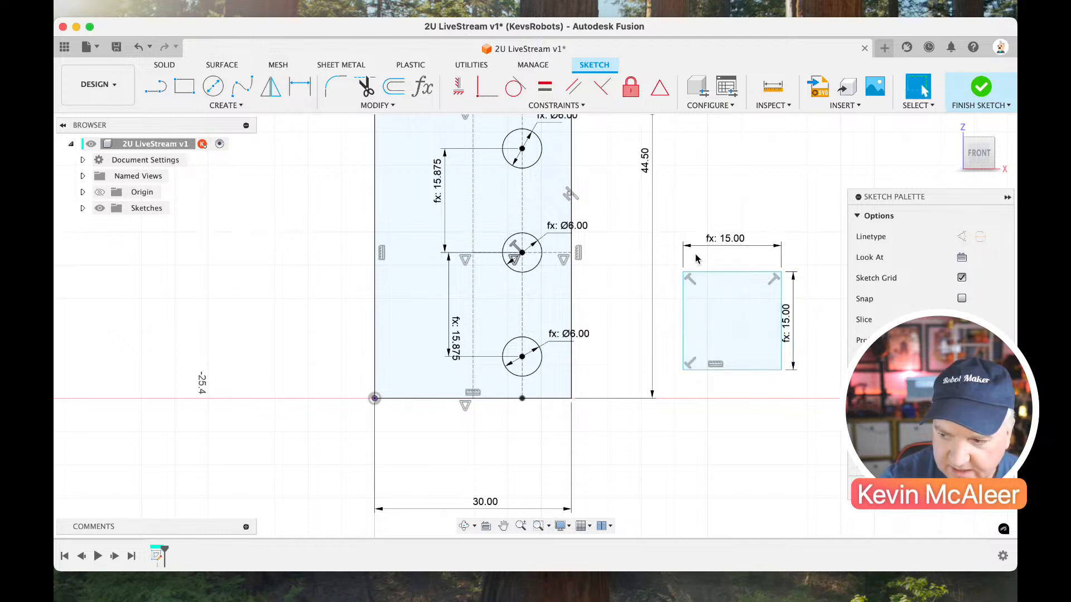
Fillet the new square's upper-left corner with a 4 mm radius.
left_click(336, 87)
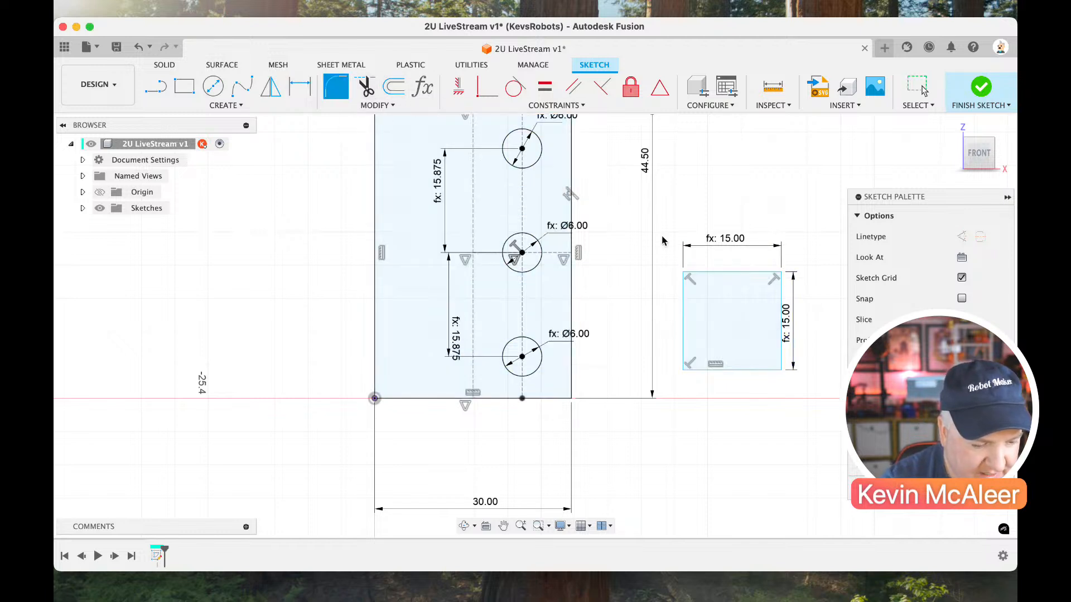
left_click(685, 276)
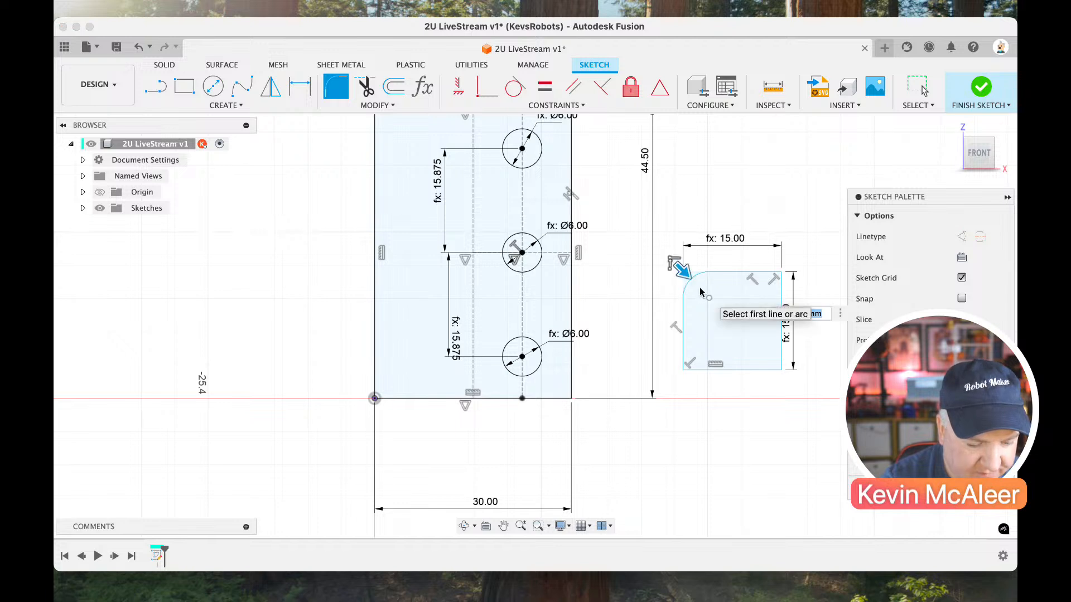
key("Return")
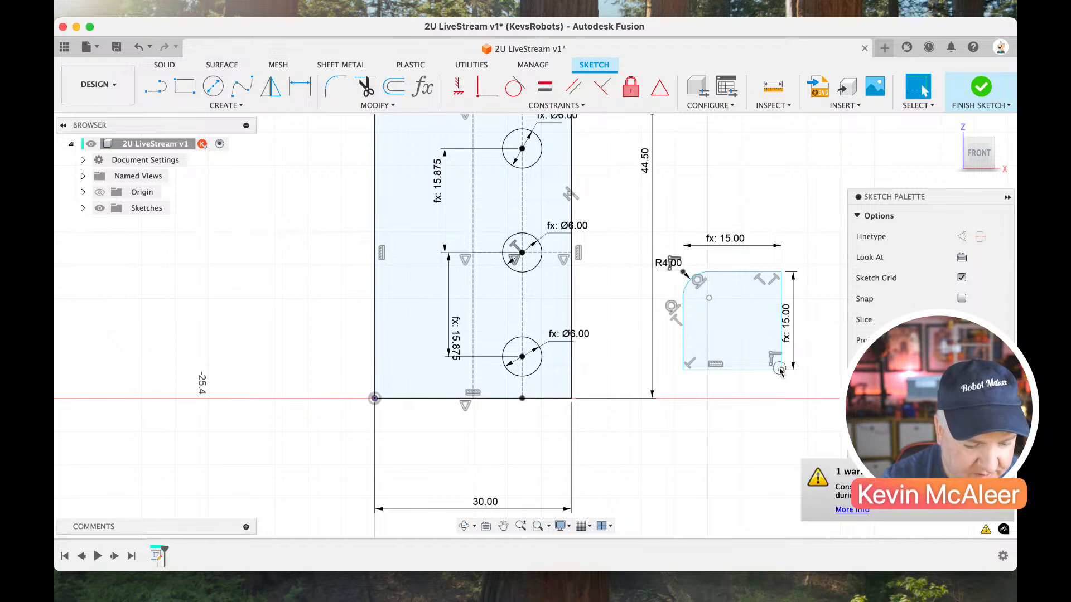
Move the filleted square so its lower-right corner sits on the main rectangle's lower-right corner, around the lowest hole.
left_click_drag(782, 369, 571, 398)
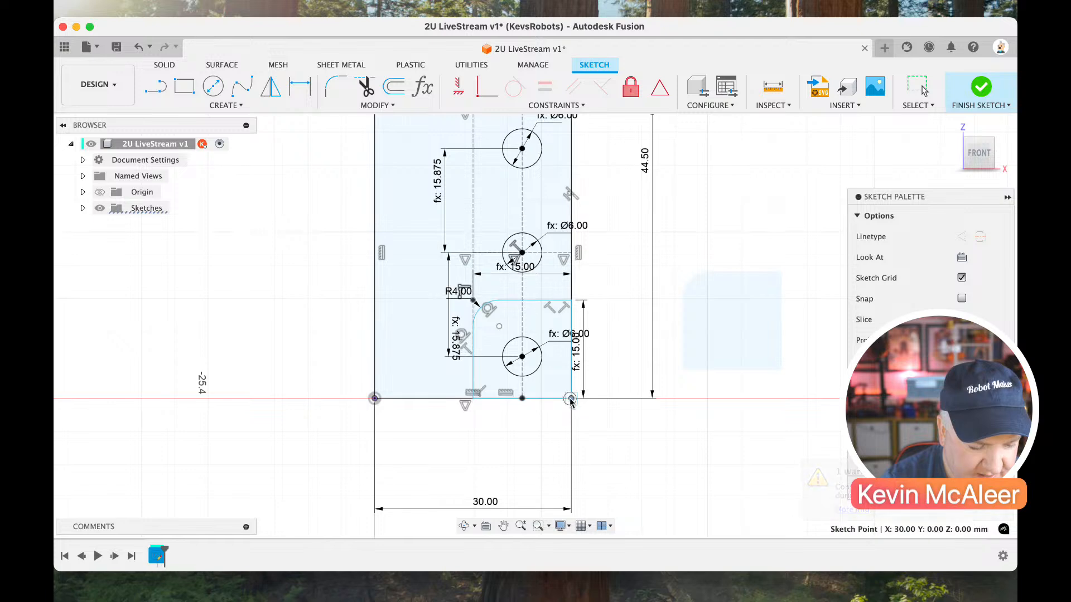
scroll(666, 292, "down", 5)
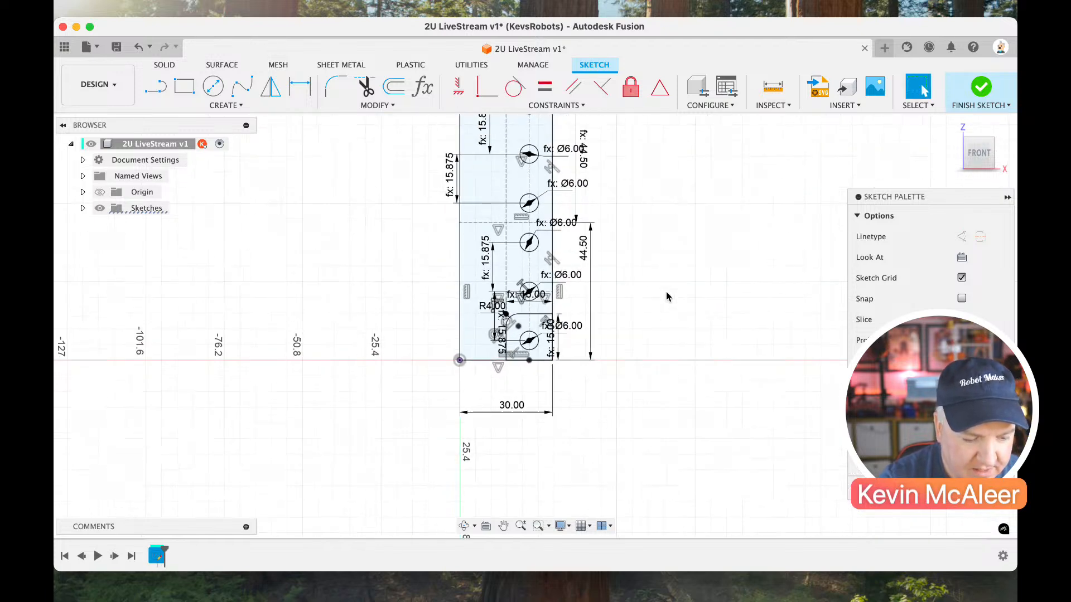
scroll(666, 293, "up", 4)
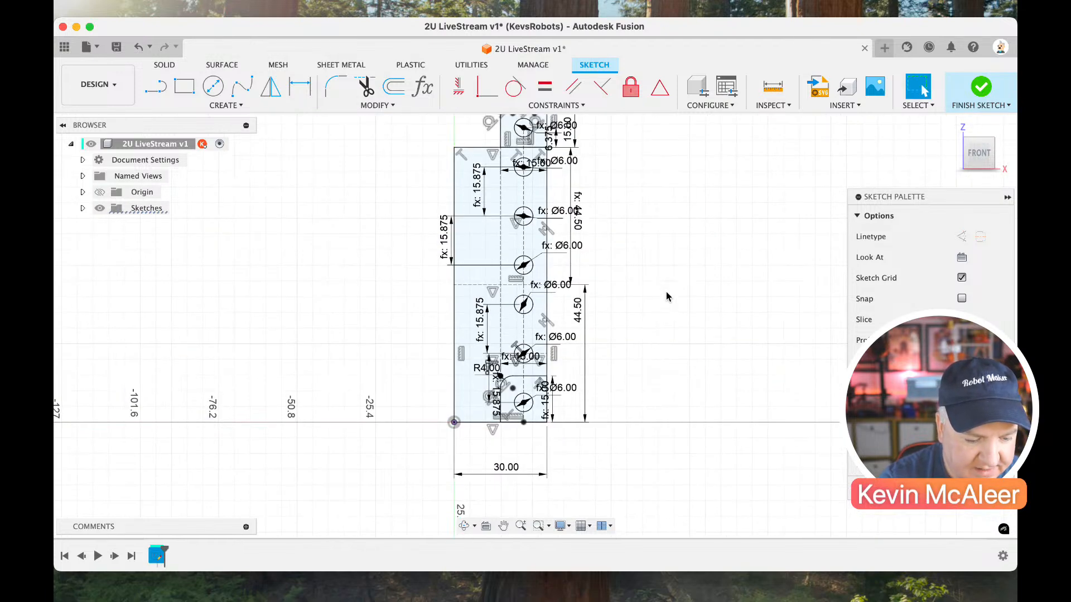
Rename the sketch as Base Profile and finish editing it.
left_click(83, 209)
double_click(160, 225)
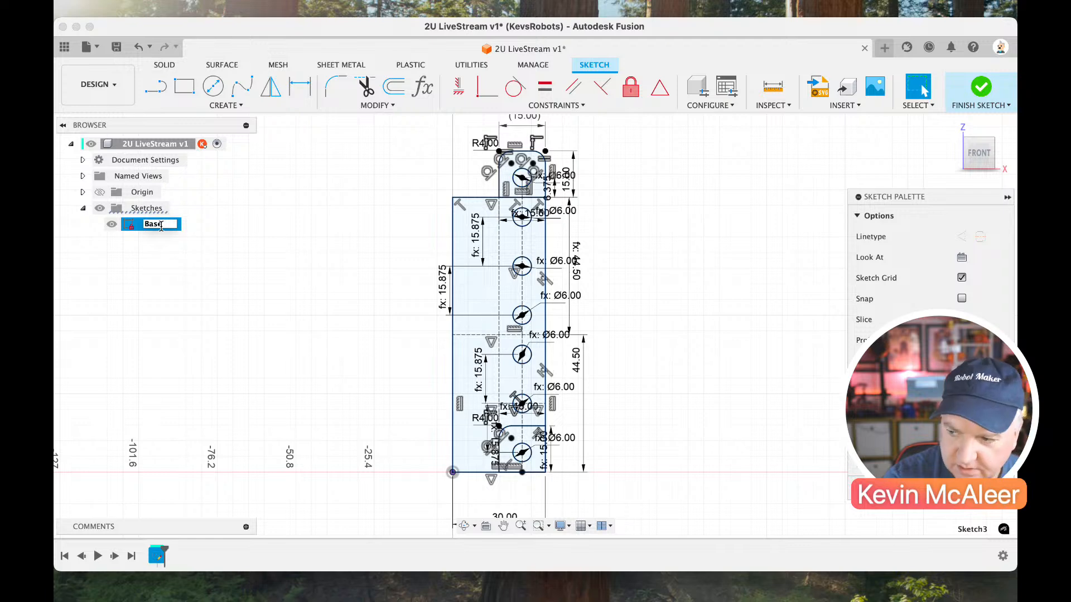
type("Base Profile")
key("Return")
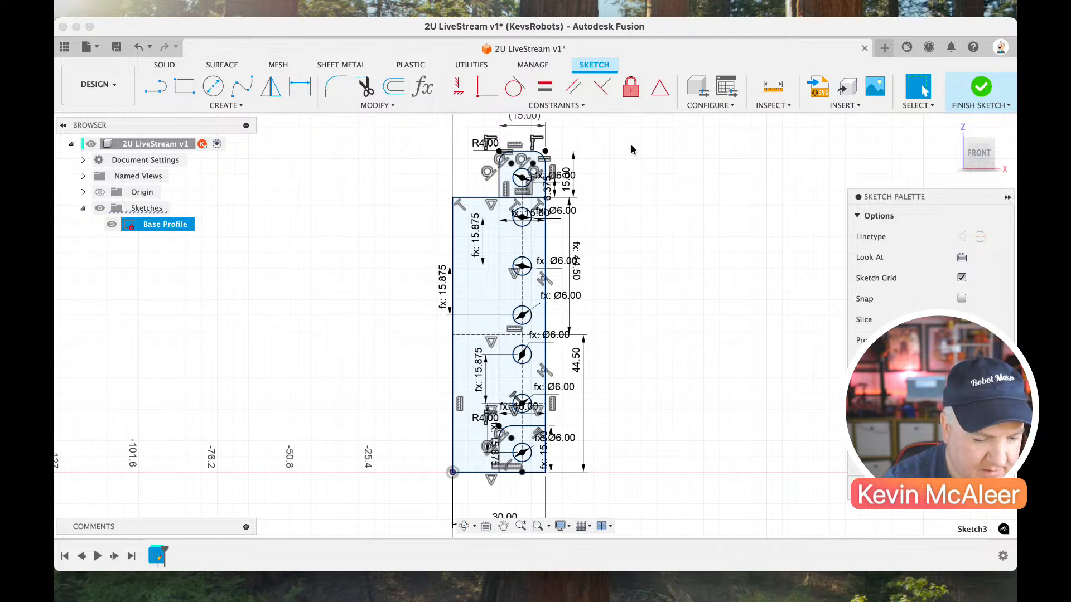
left_click(979, 92)
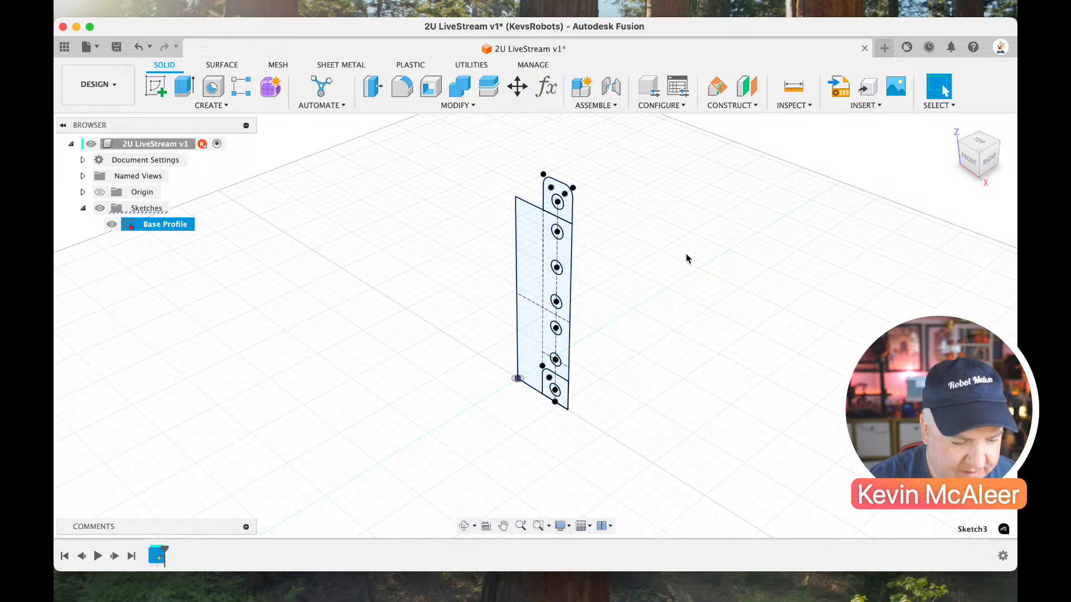
key("e")
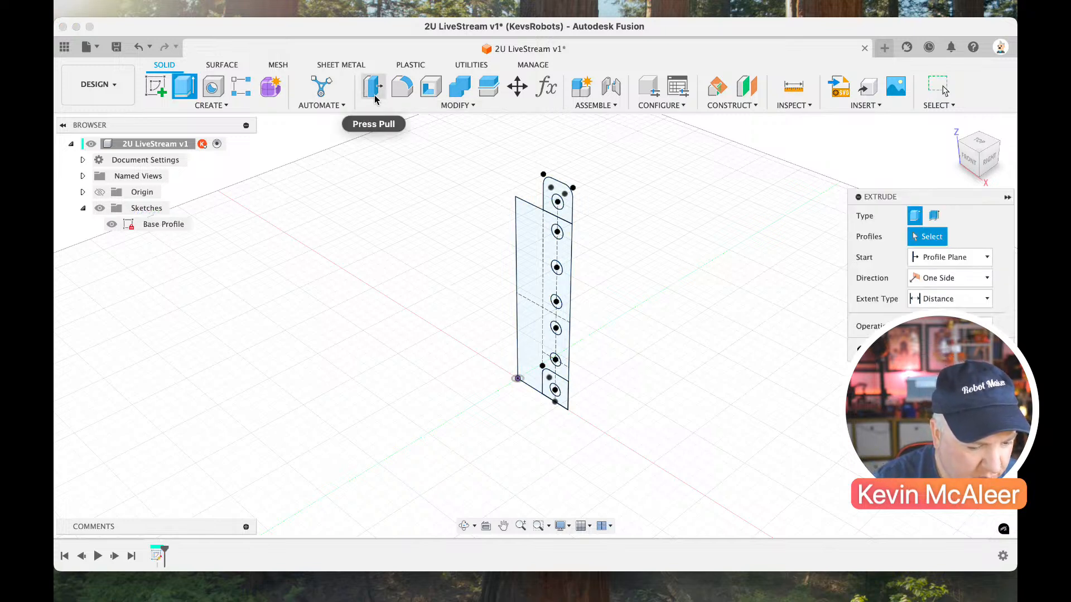
left_click(459, 108)
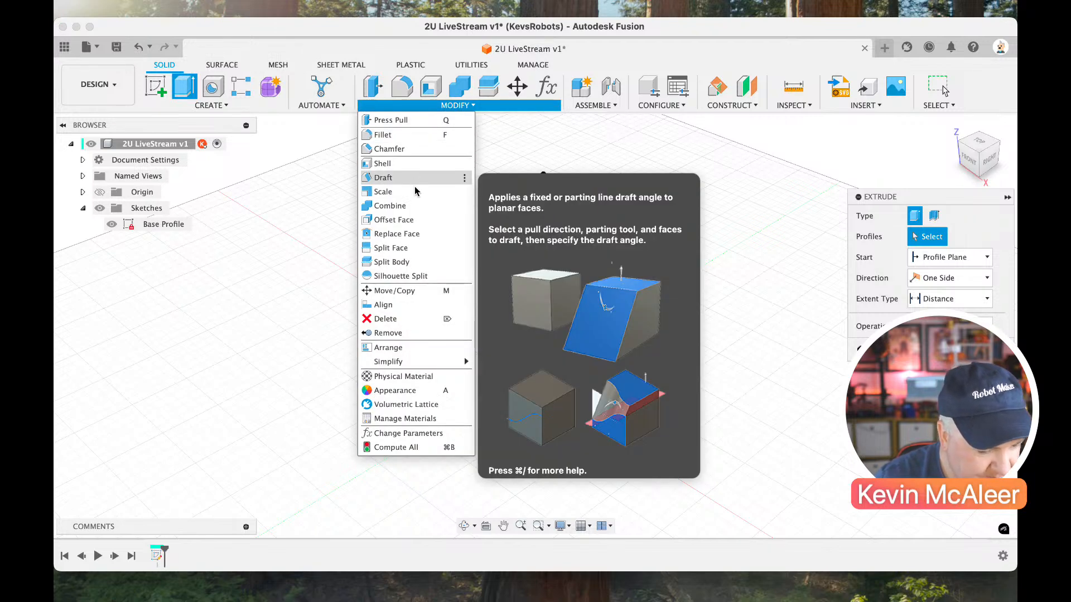
key("Escape")
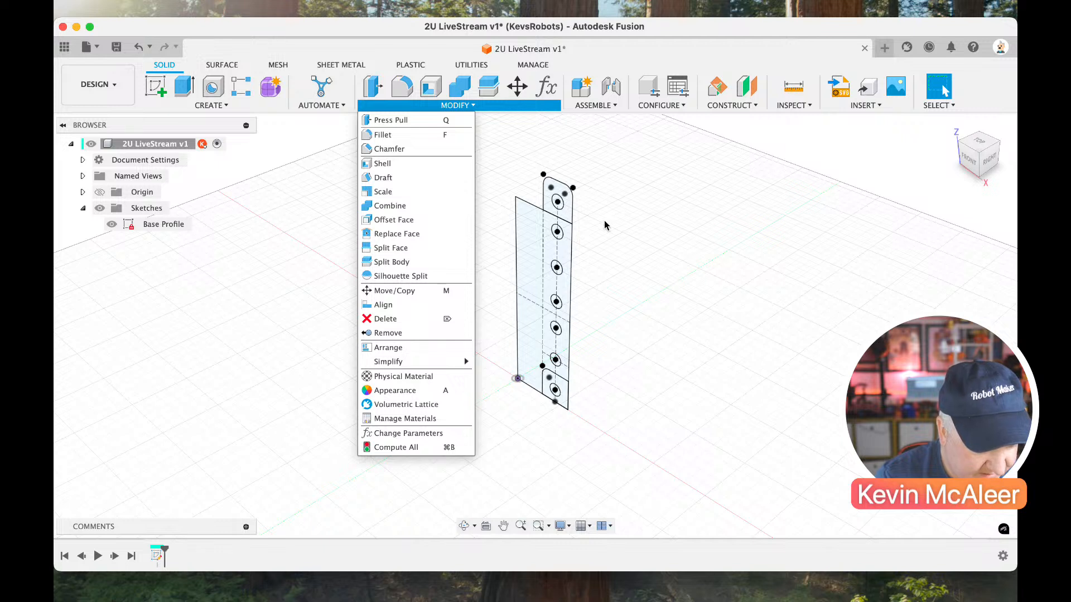
left_click(624, 204)
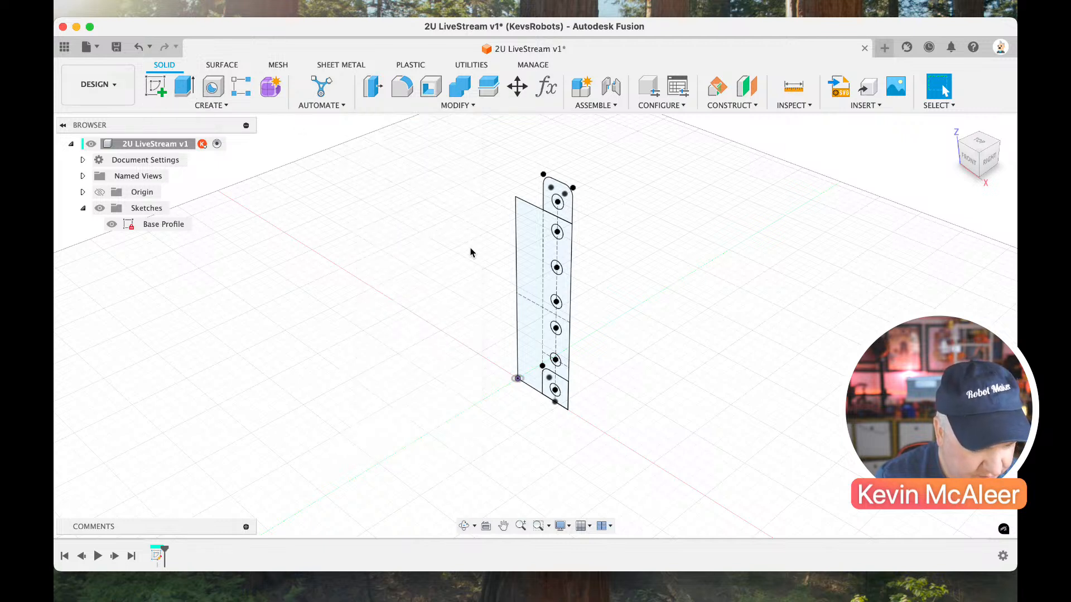
Extrude the main plate profile together with the bottom filleted square by 4 mm, leaving the holes open and the top tab out.
key("e")
left_click(535, 248)
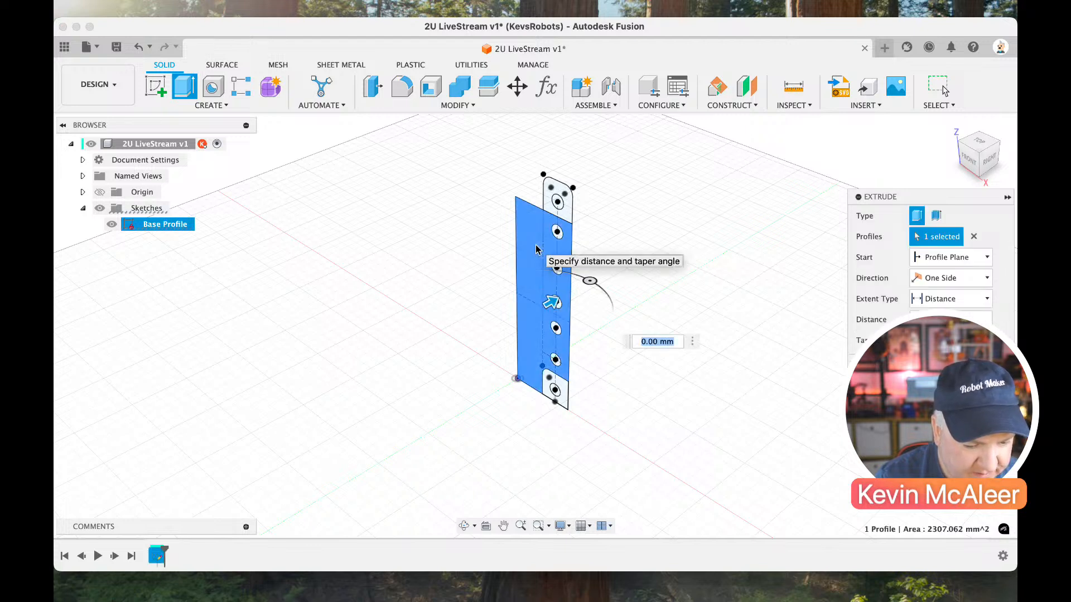
left_click(564, 399)
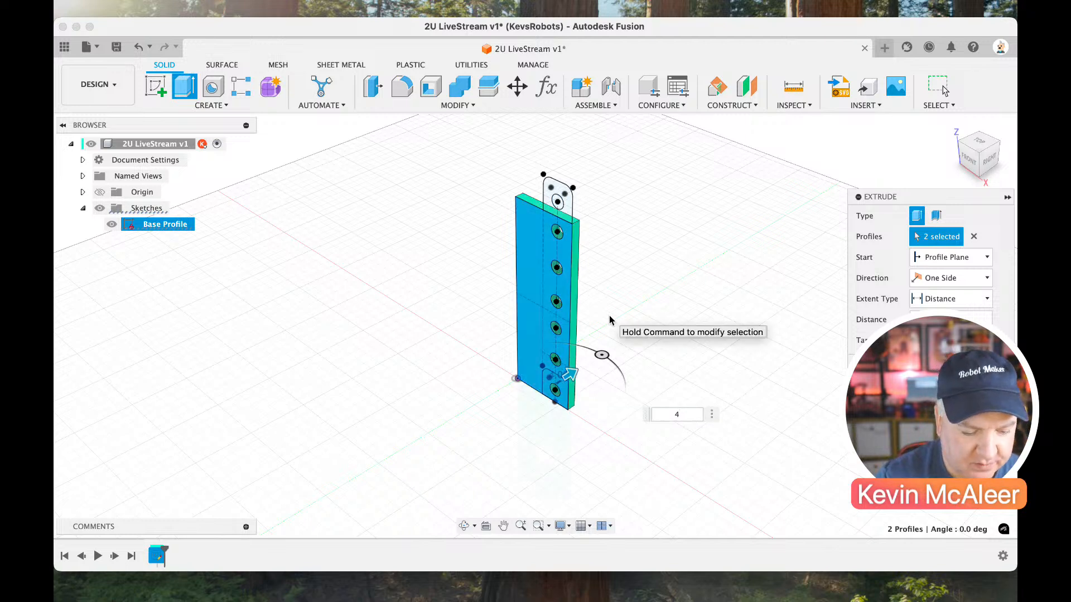
key("Return")
scroll(597, 318, "up", 5)
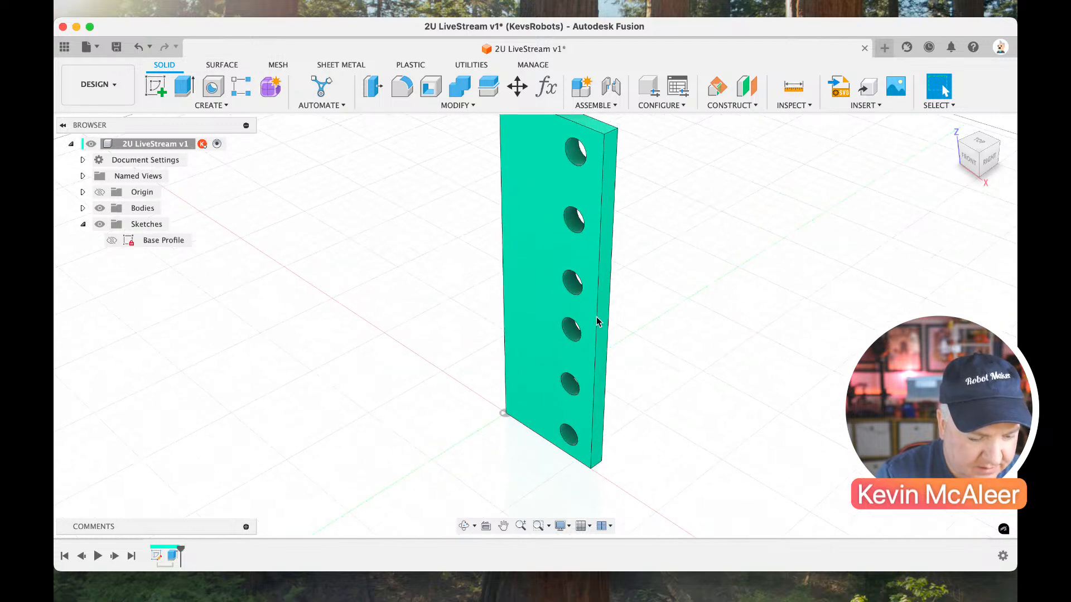
scroll(596, 318, "up", 3)
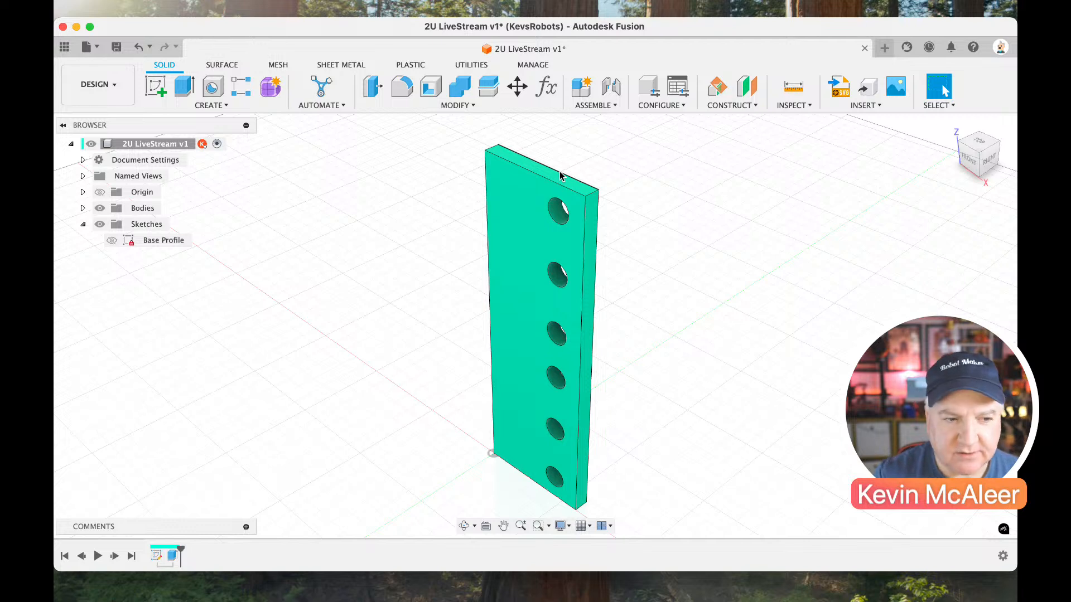
Show the Base Profile sketch again and extrude the rounded top tab around its hole to half the plate's thickness.
left_click(112, 243)
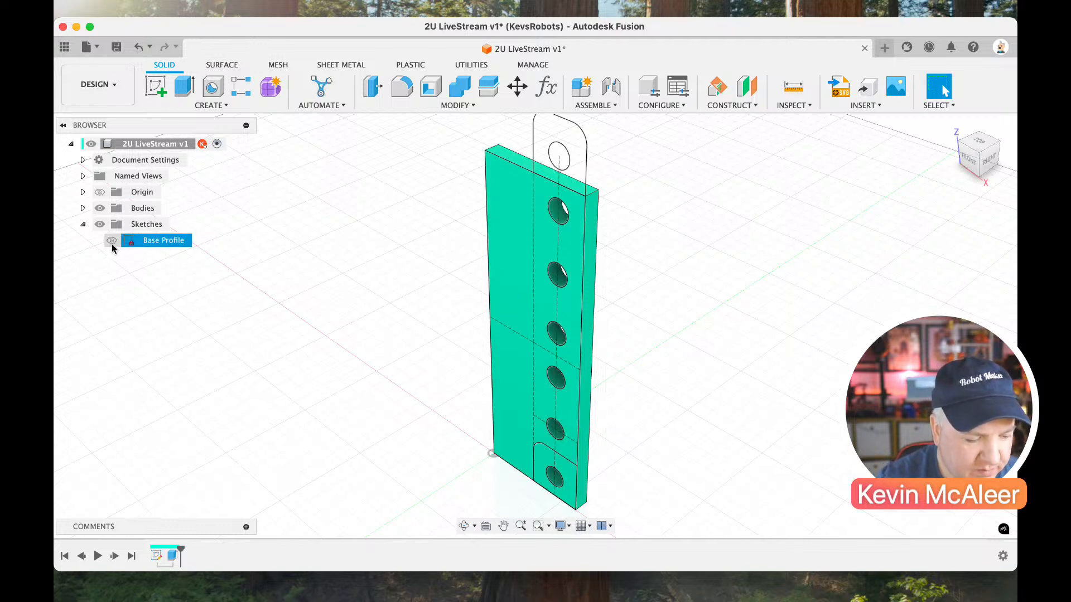
left_click(112, 241)
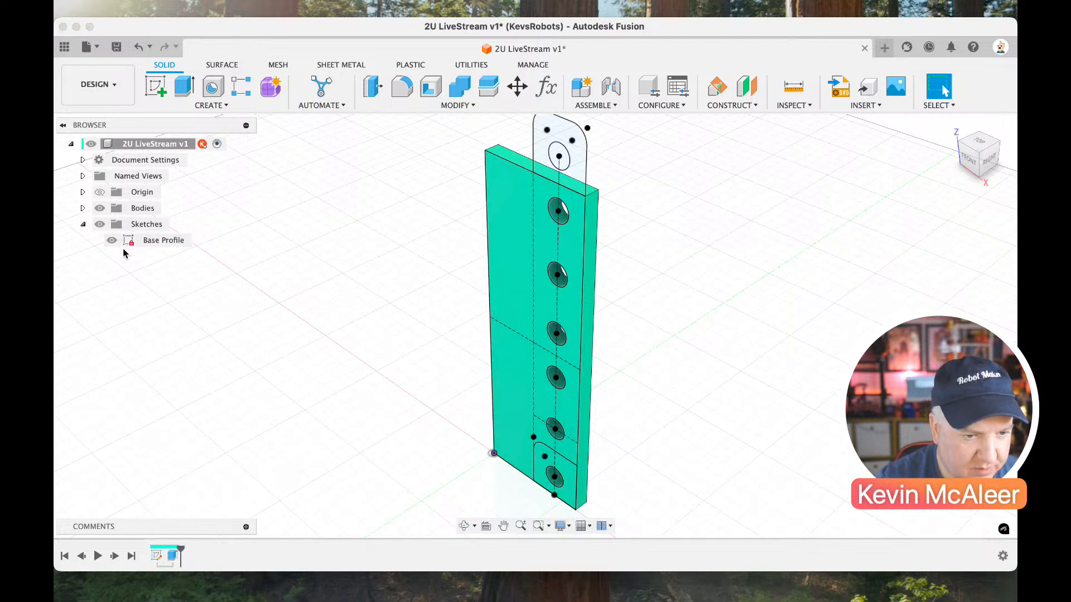
scroll(335, 299, "up", 1)
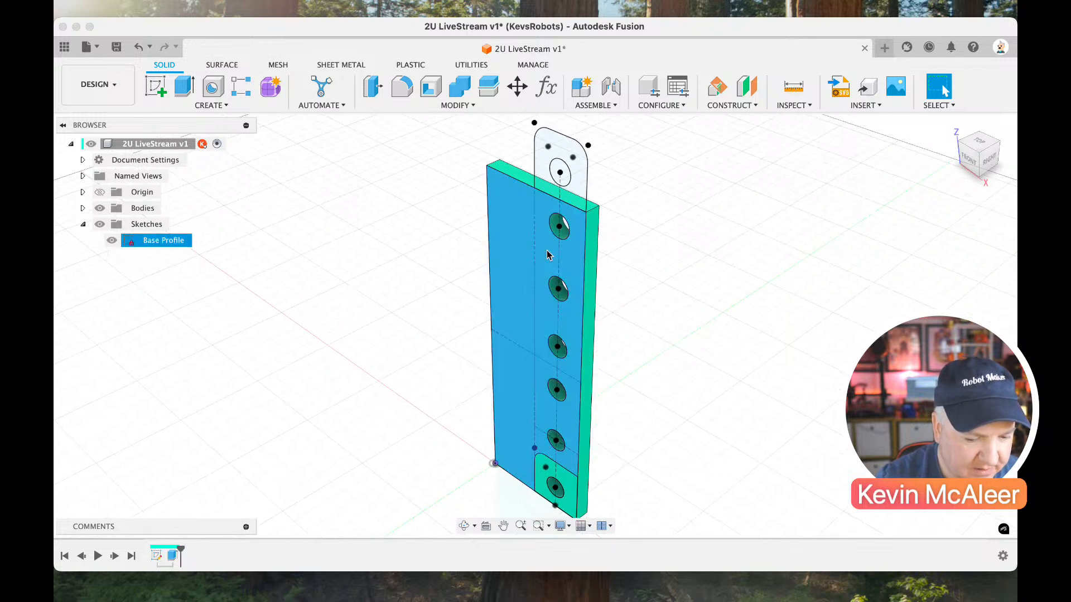
scroll(565, 254, "down", 4)
key("e")
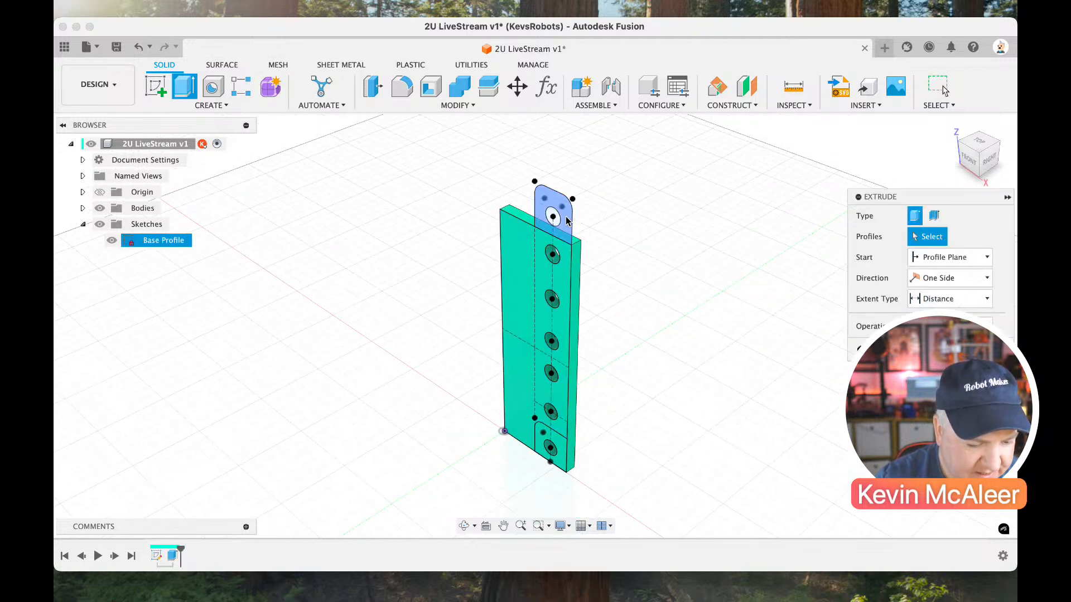
left_click(566, 220)
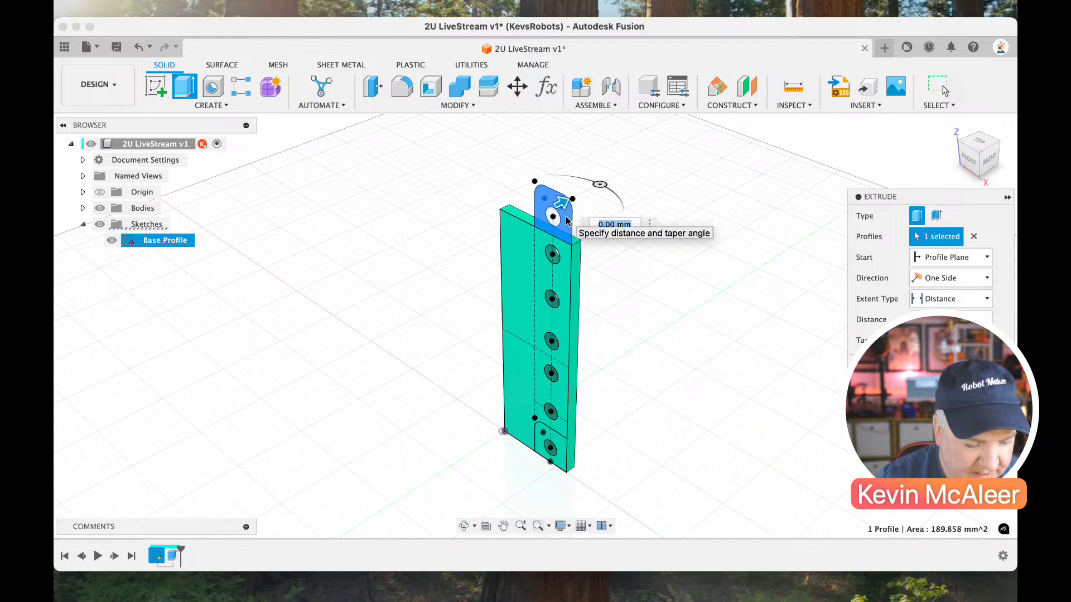
type("3")
key("Return")
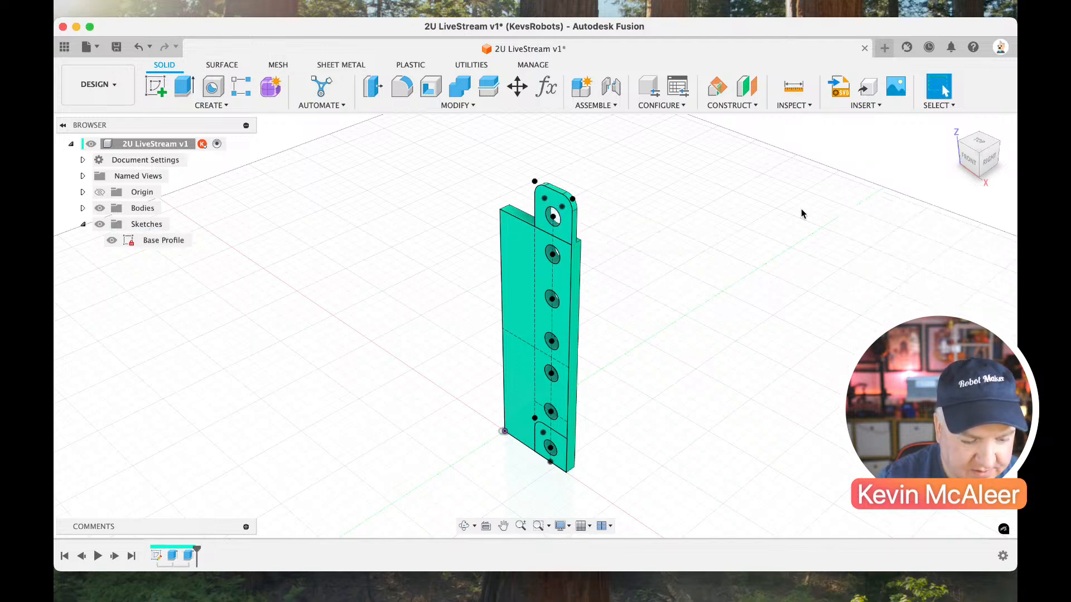
Cut the bottom filleted square 2 mm deep into the plate with Extrude, and hide the sketches.
mouse_move(966, 161)
left_mouse_down()
mouse_move(899, 179)
mouse_move(986, 143)
mouse_move(982, 159)
left_mouse_up()
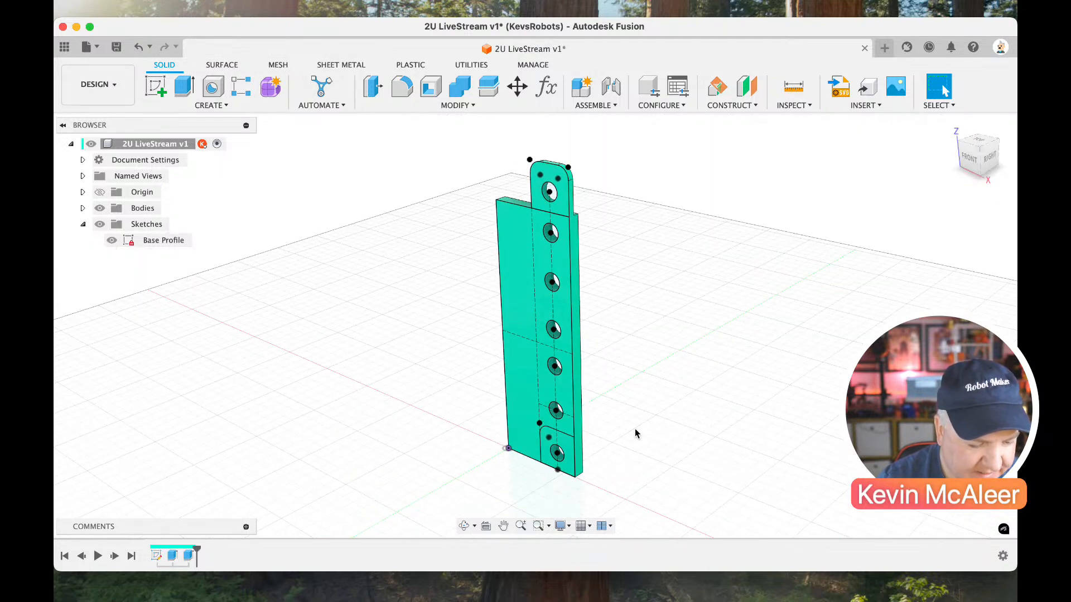
key("e")
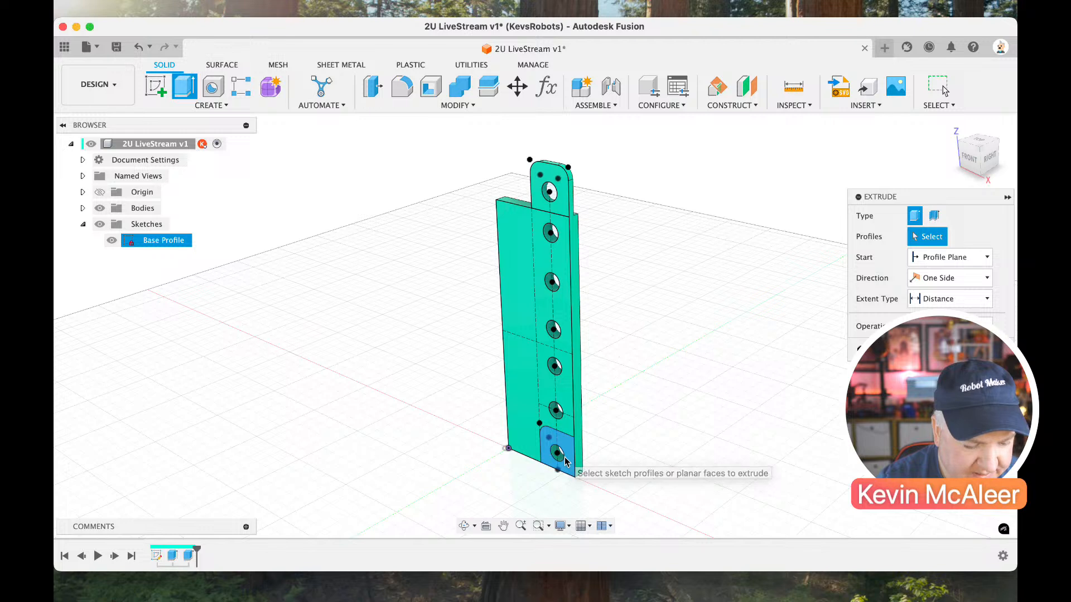
left_click(565, 461)
type("2")
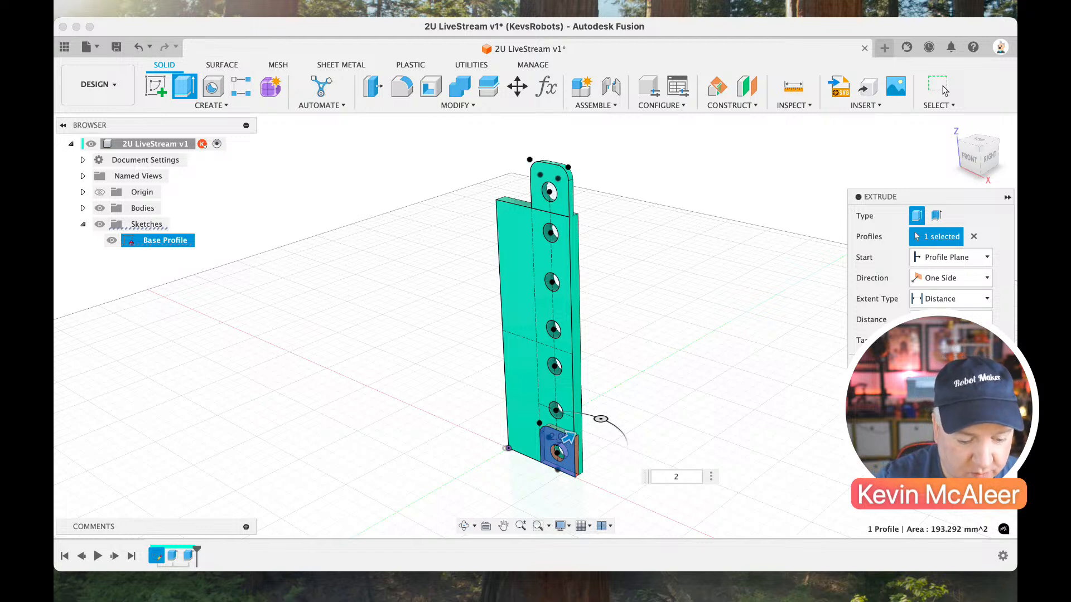
key("Return")
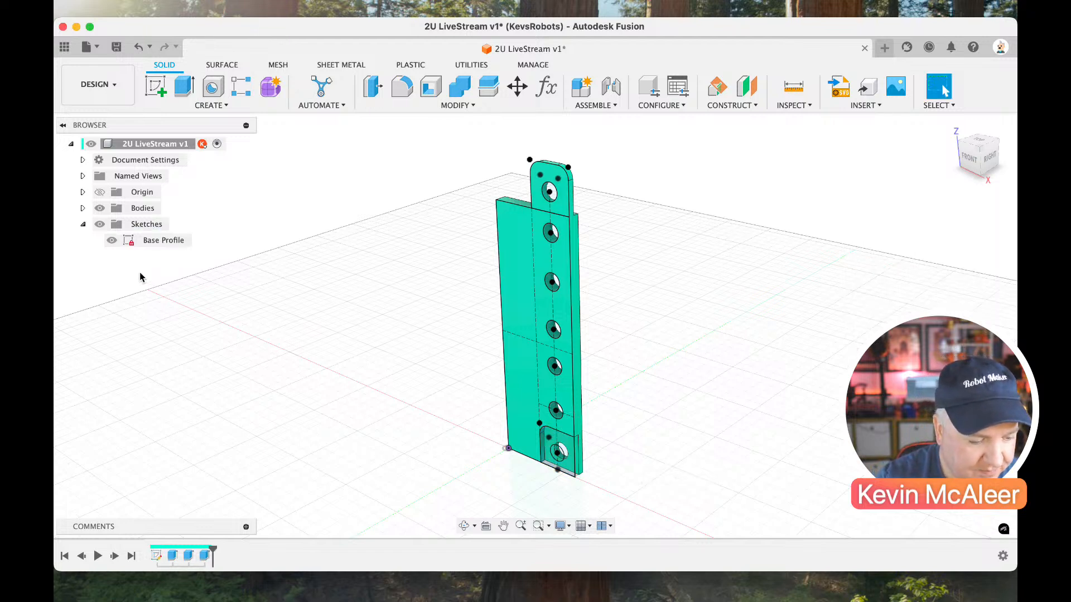
left_click(99, 225)
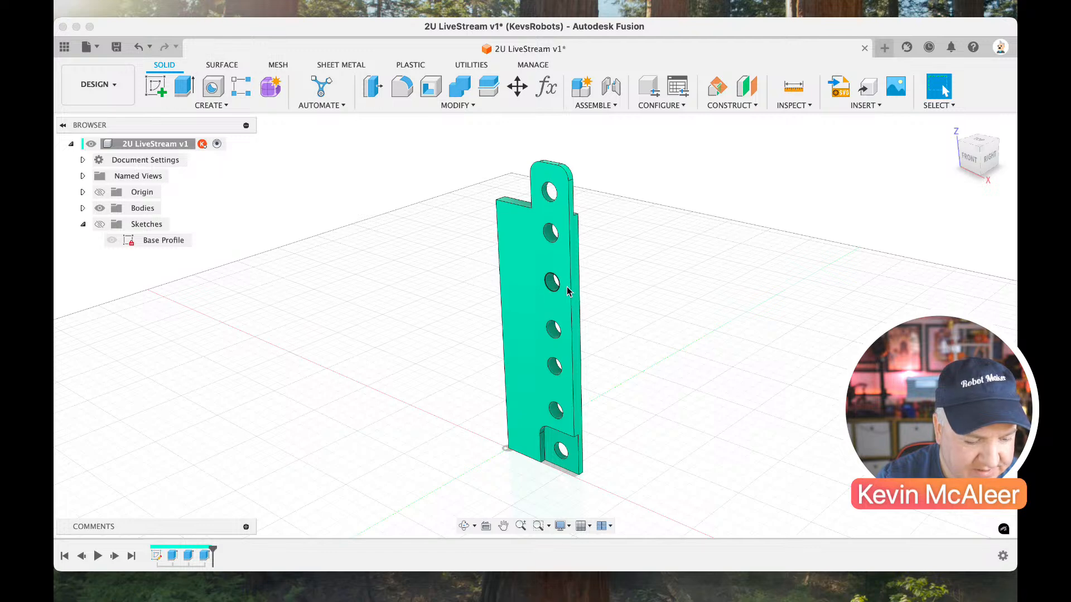
Start a new sketch on the plate's narrow top face beside the tab.
left_click_drag(958, 143, 979, 157)
left_click(998, 146)
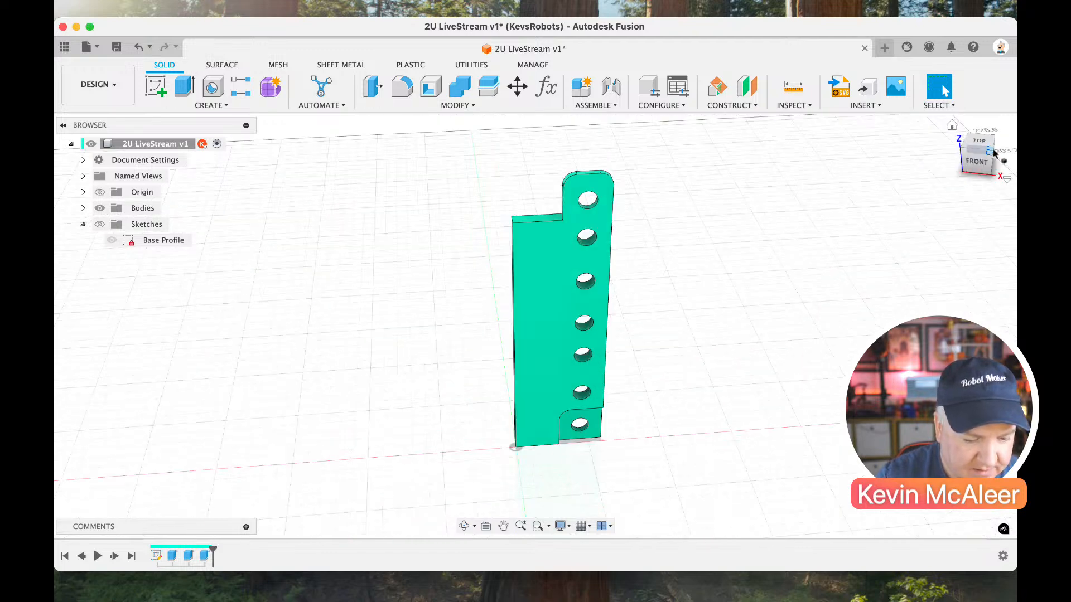
left_click_drag(981, 162, 918, 180)
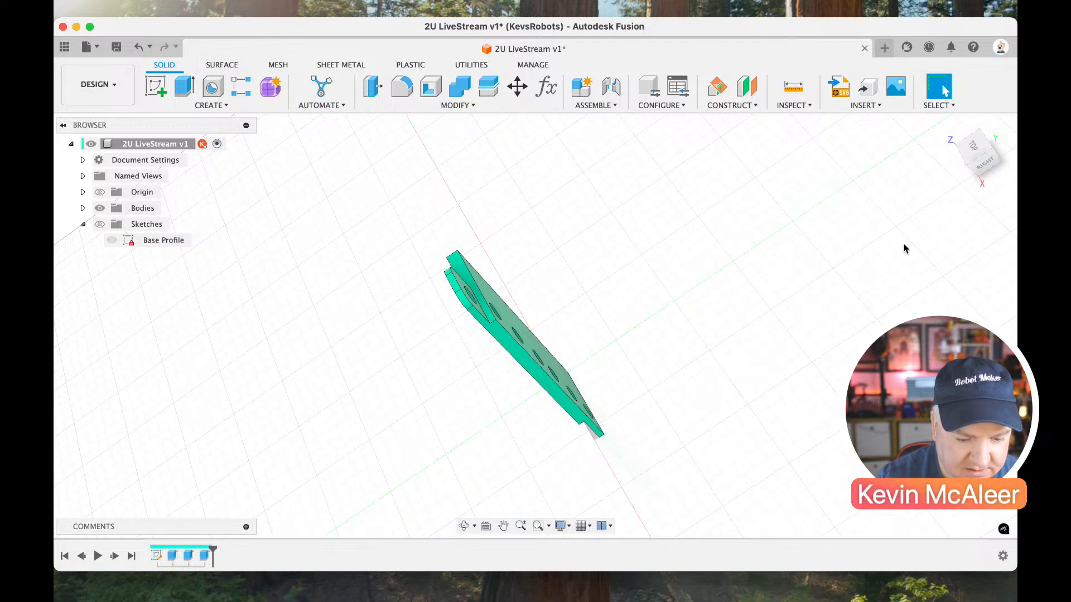
left_click(968, 167)
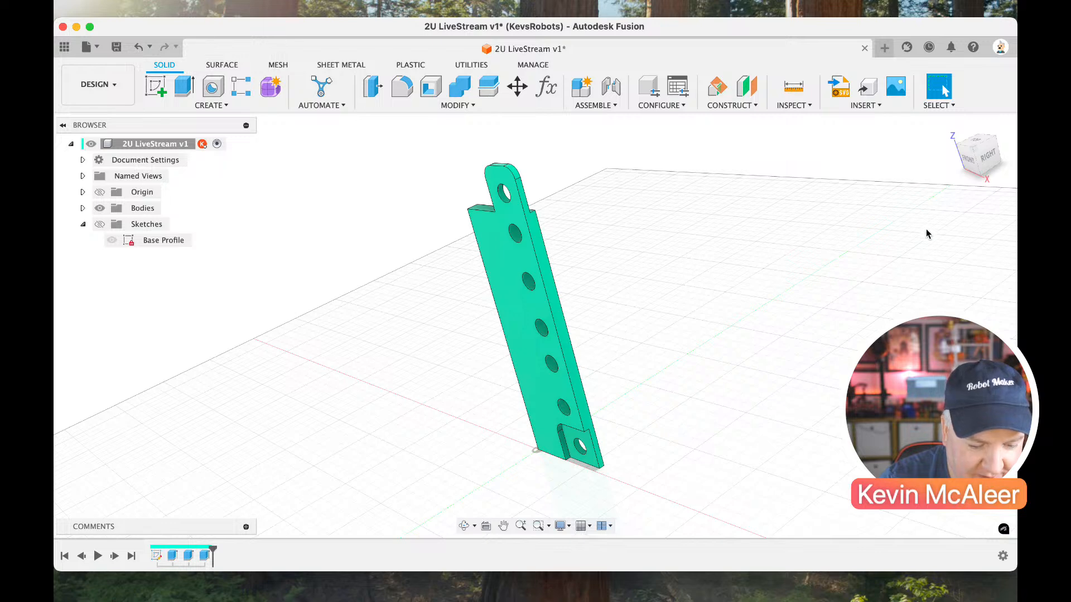
left_click(957, 148)
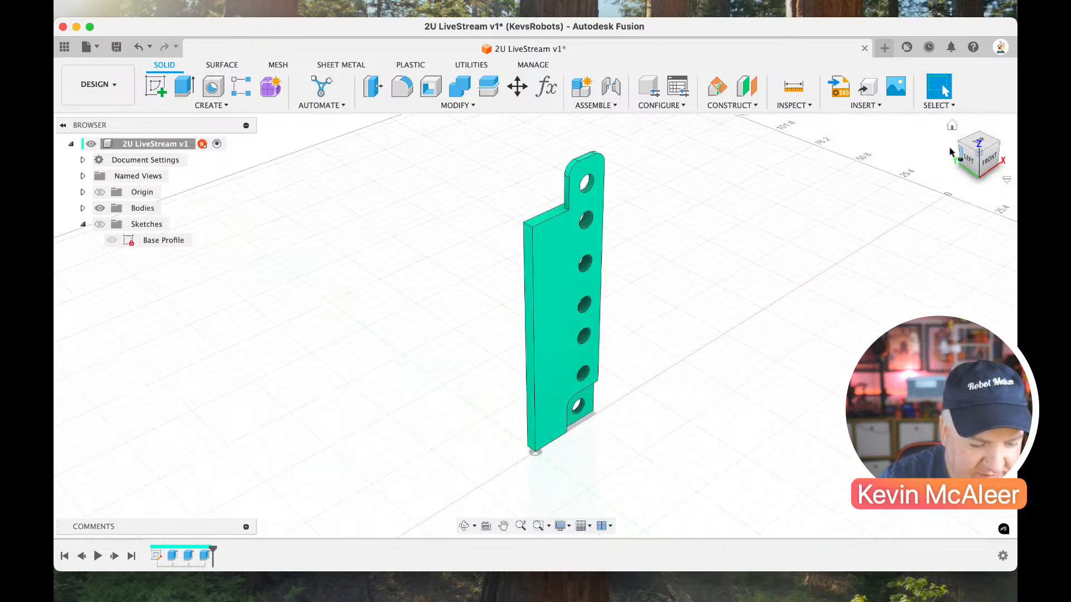
left_click(155, 87)
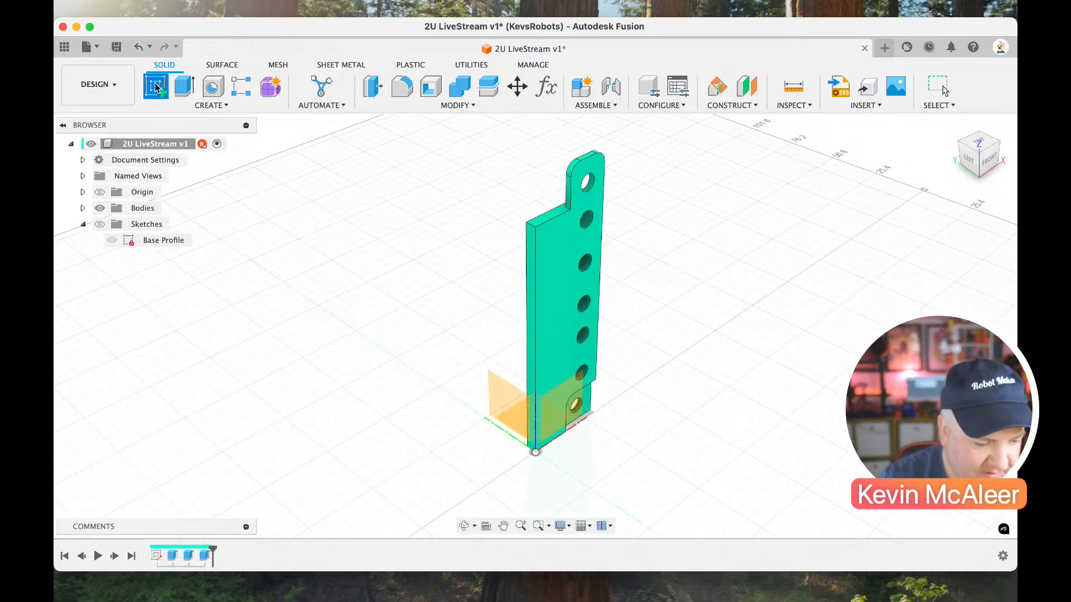
left_click(545, 218)
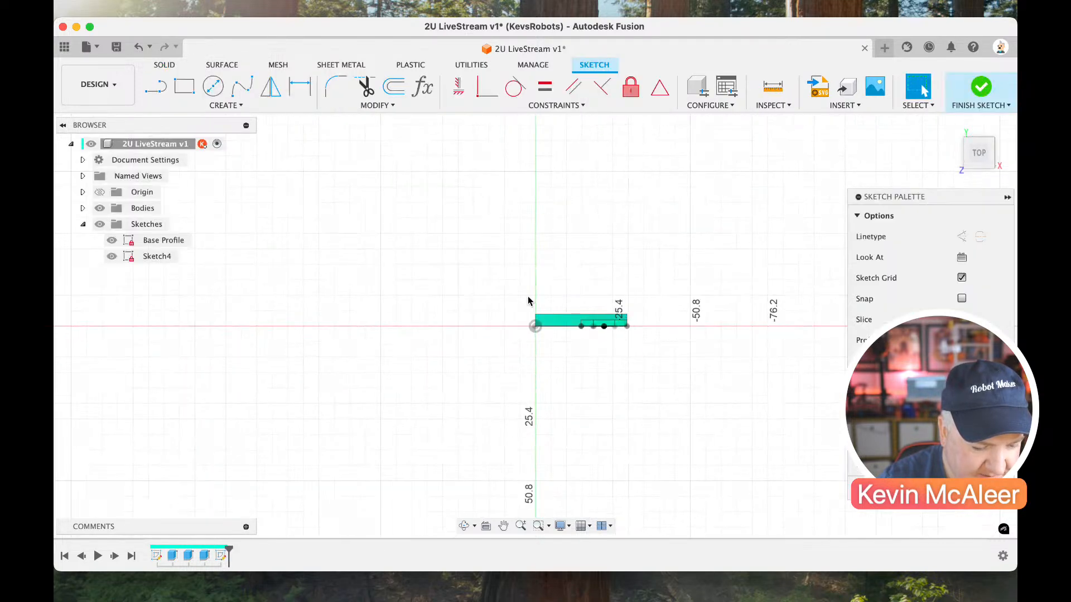
Sketch a two-point rectangle from the plate's back-left corner, extending outward to the left and away from the back face.
scroll(523, 339, "up", 3)
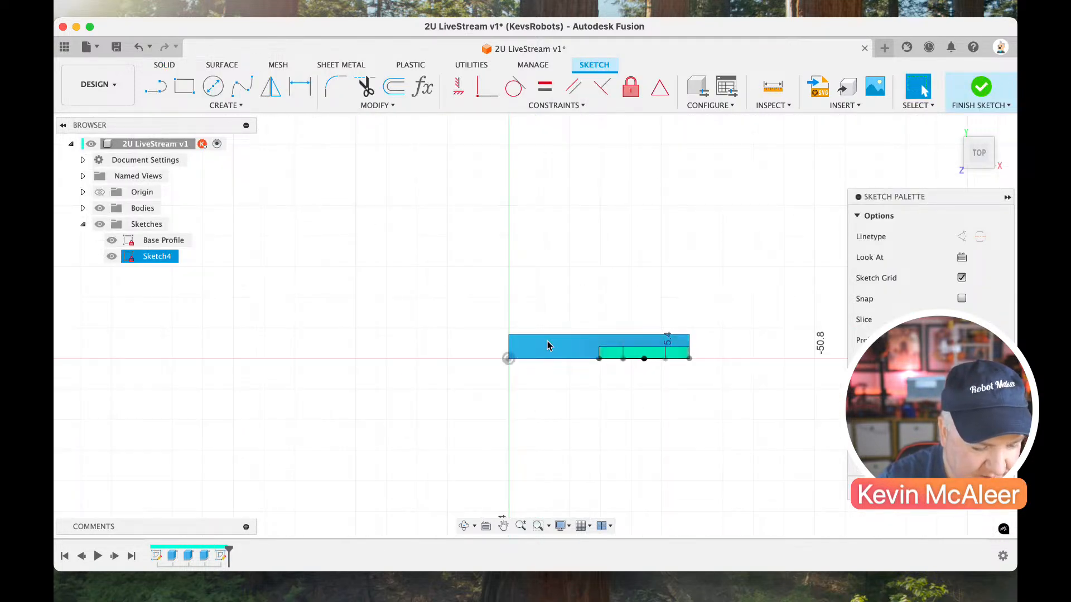
key("r")
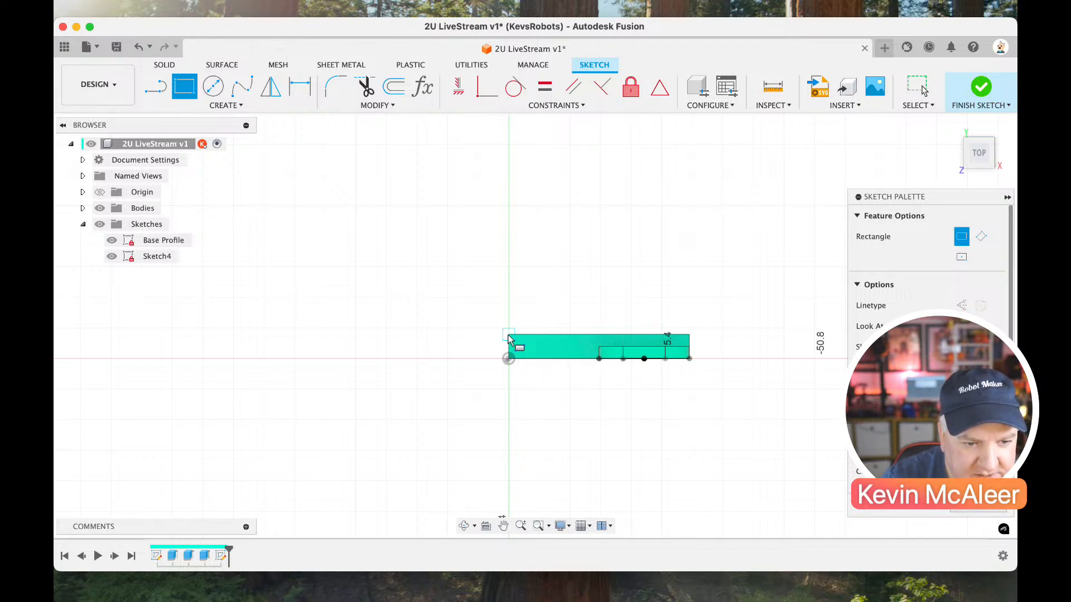
left_click(509, 336)
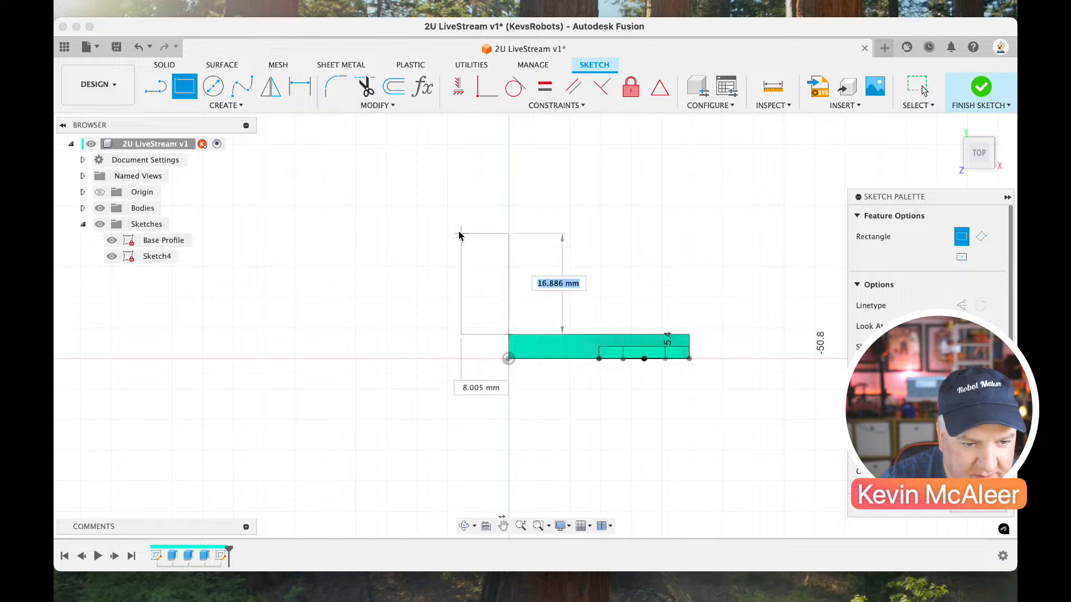
left_click(446, 203)
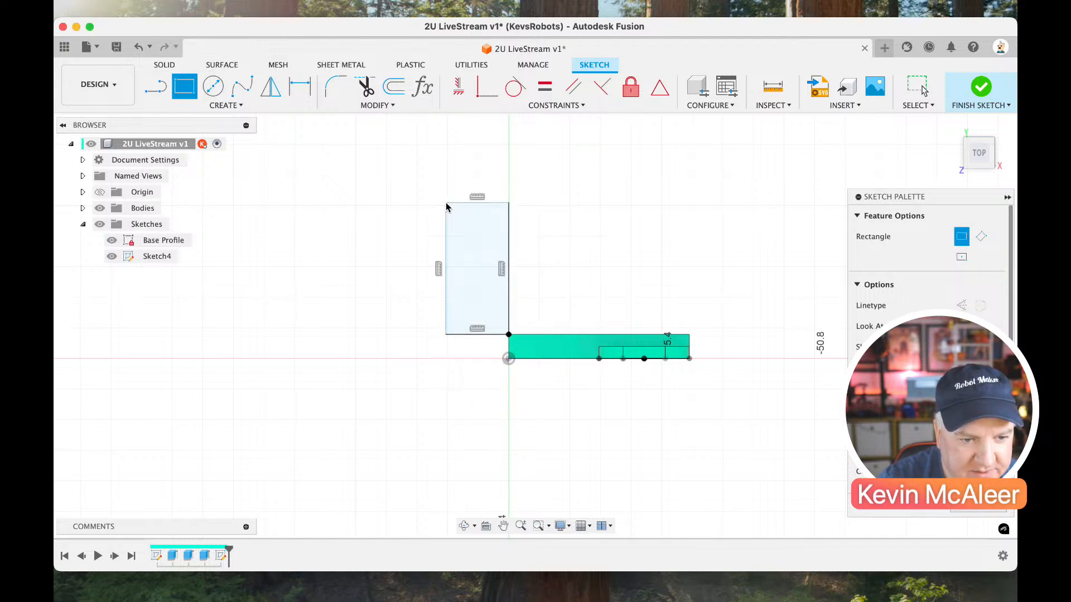
Dimension the short side of the rectangle beside the plate and set it to 4 mm.
key("Escape")
key("d")
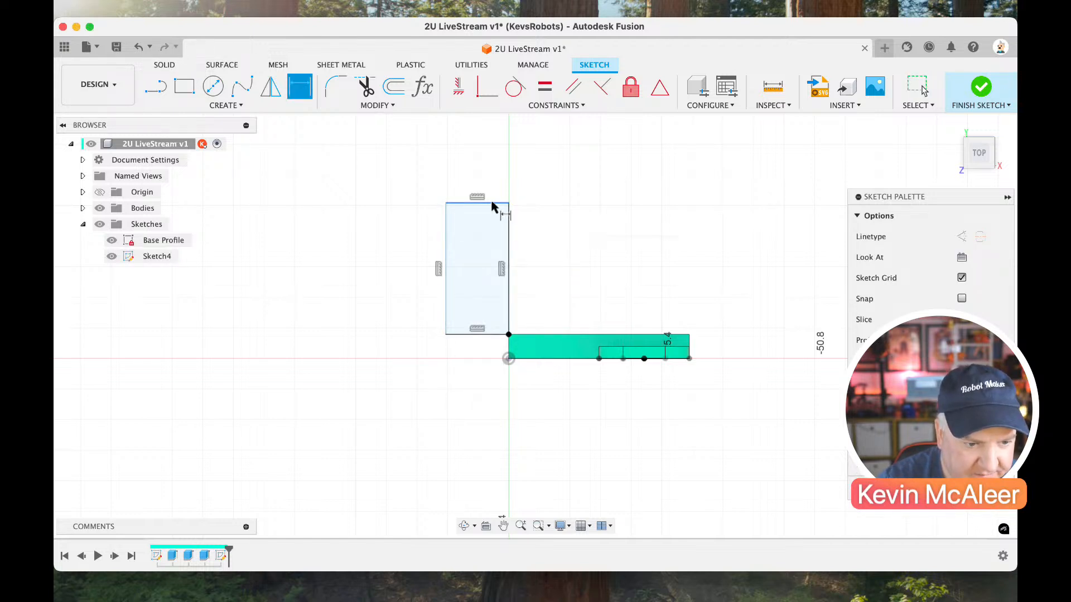
left_click(492, 204)
left_click(518, 211)
type("4")
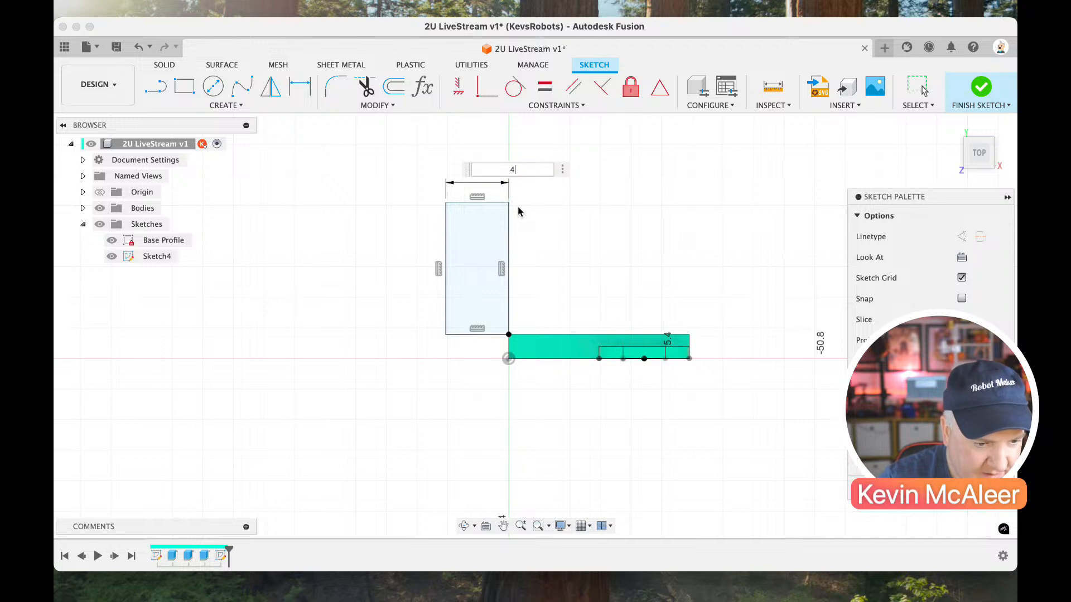
key("Return")
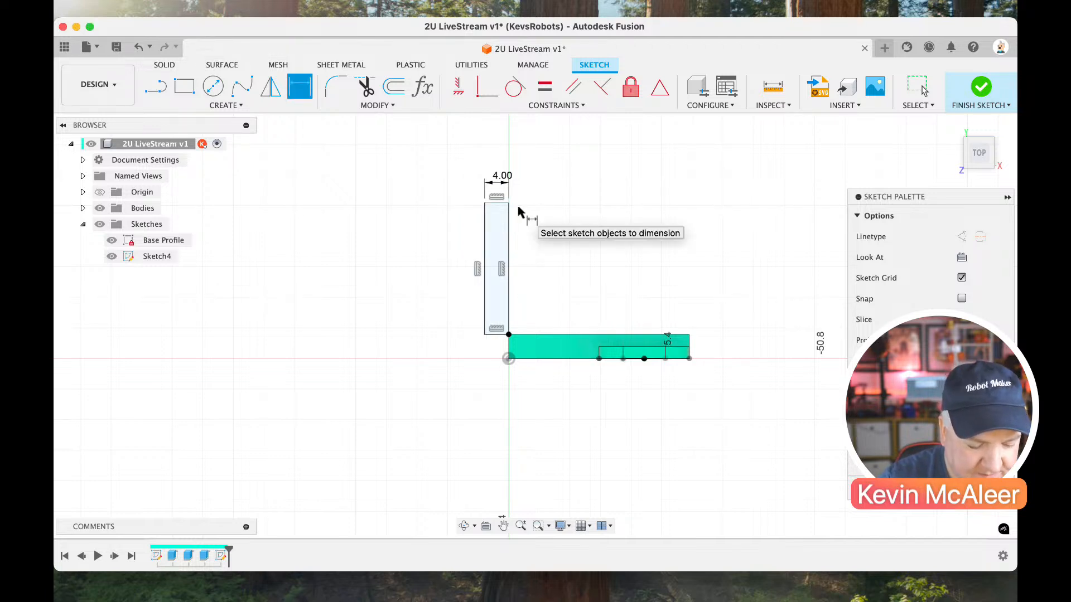
Dimension the rectangle's long side and set it to the width parameter.
key("l")
key("d")
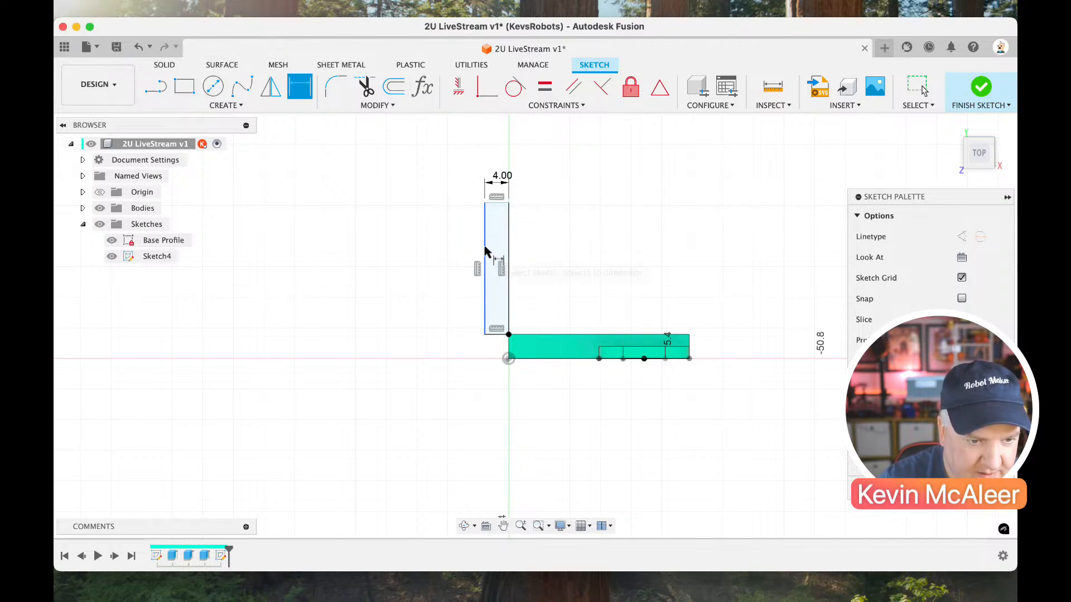
left_click(484, 252)
left_click(453, 252)
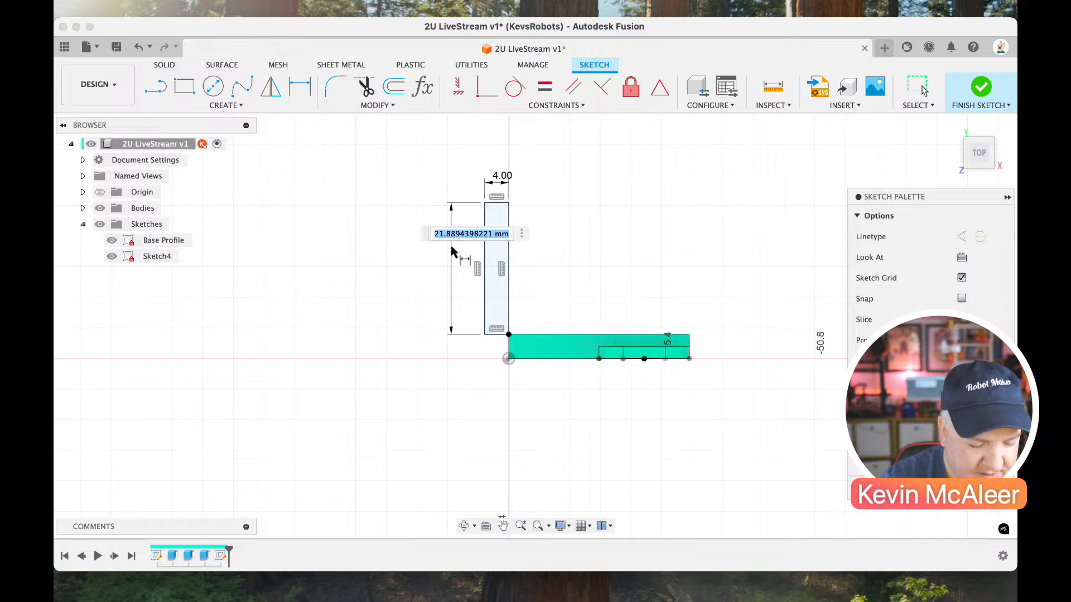
type("width")
key("Return")
key("Return")
key("Escape")
left_click(503, 309)
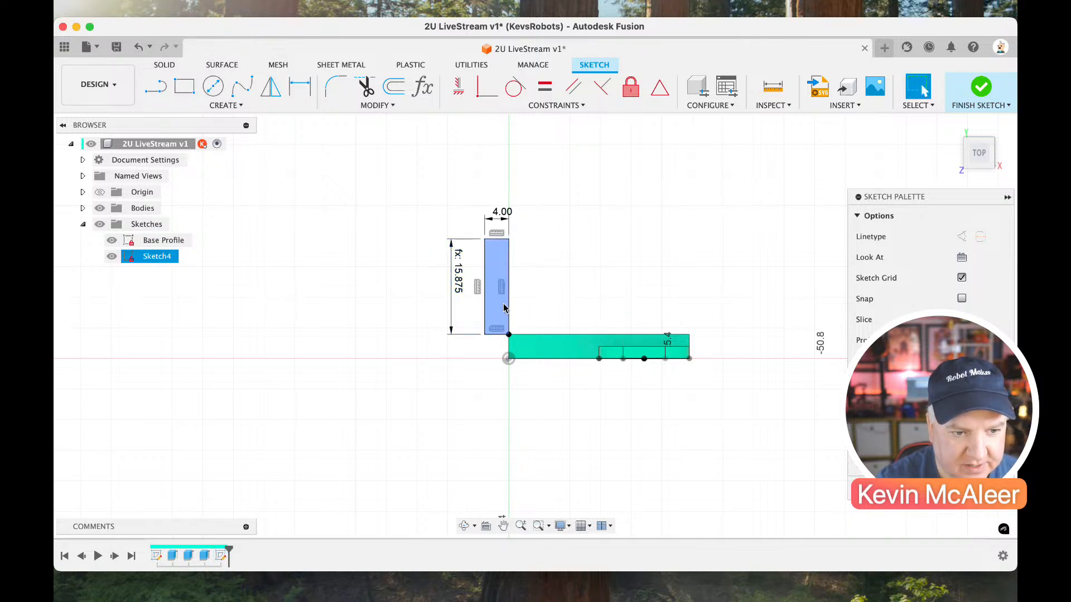
key("Escape")
Draw a diagonal line from the rectangle's outer near corner to the sketch origin at the plate's corner.
key("l")
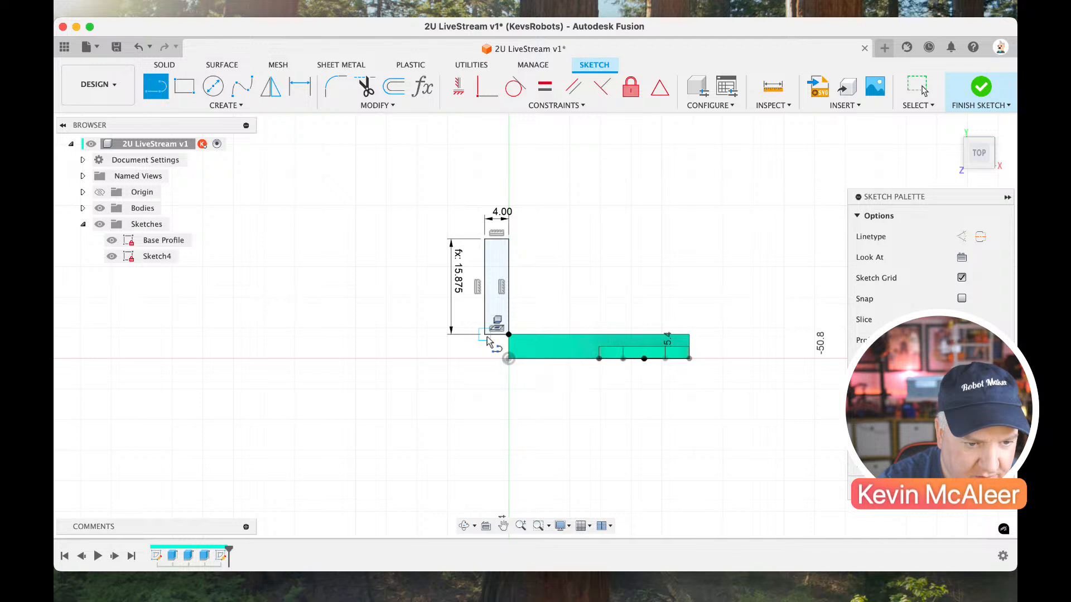
left_click(484, 334)
left_click(507, 358)
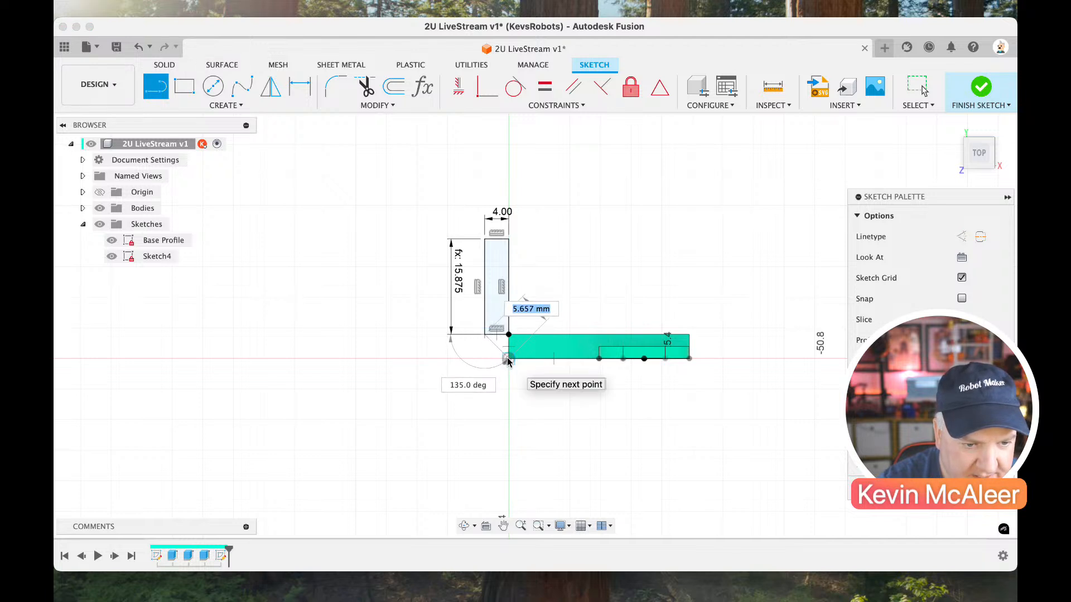
key("Escape")
Convert the rectangle edge shared with the diagonal's triangle to a construction line and finish the sketch.
scroll(497, 351, "up", 5)
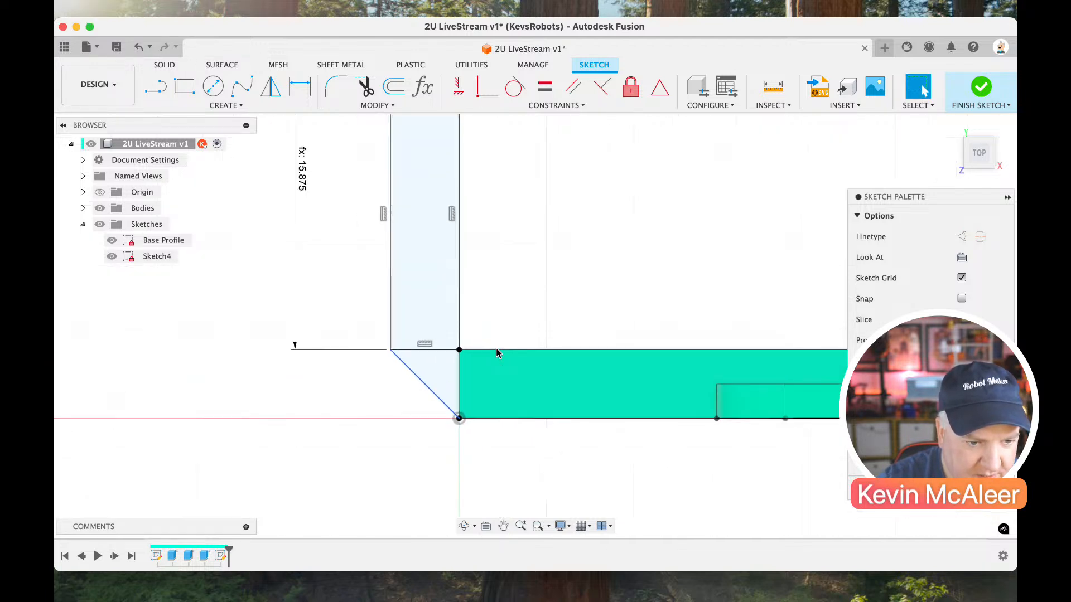
left_click(443, 352)
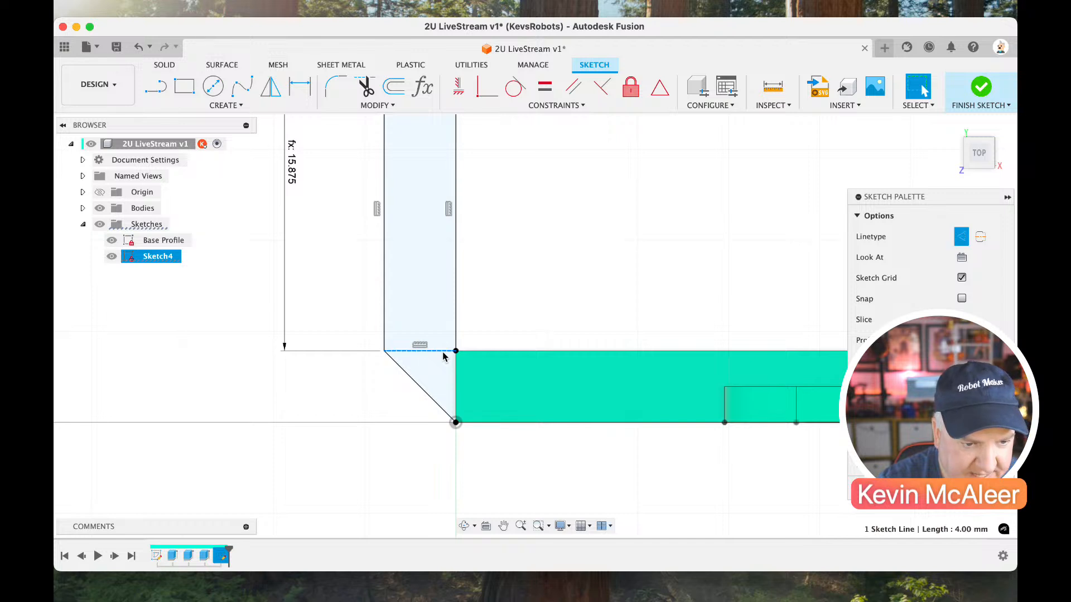
scroll(436, 339, "down", 5)
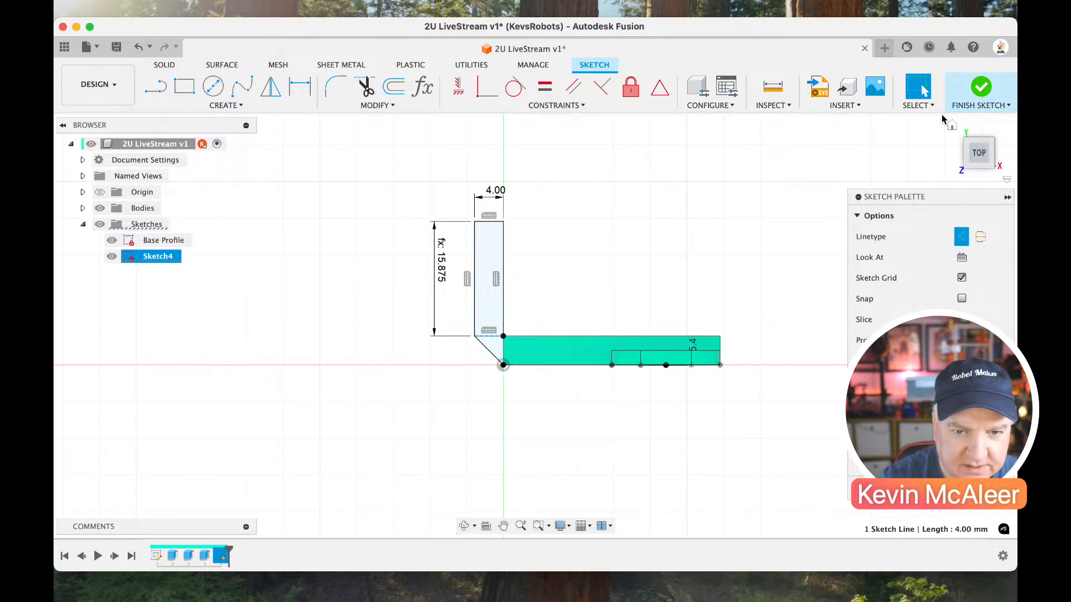
left_click(976, 97)
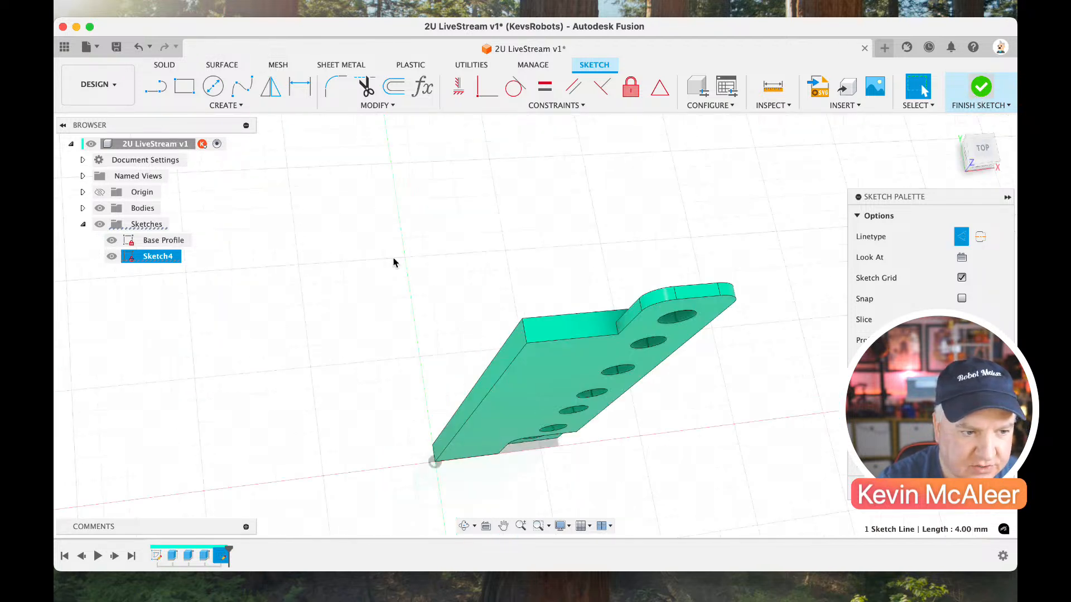
Turn sketch visibility back on, rename the new sketch as Top Profile, and hide the Base Profile sketch.
right_click(167, 258)
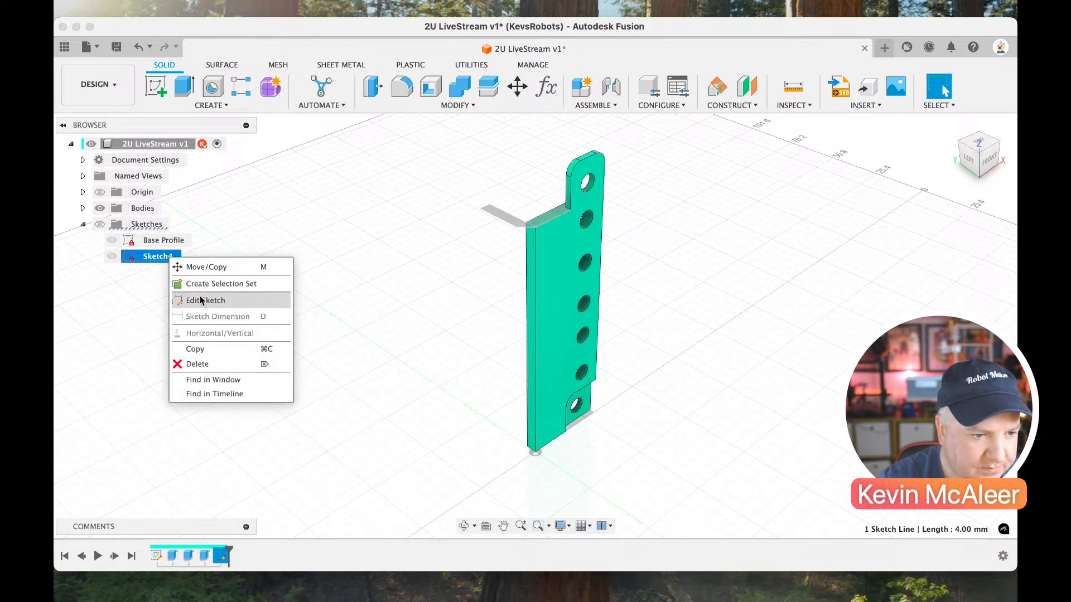
left_click(148, 301)
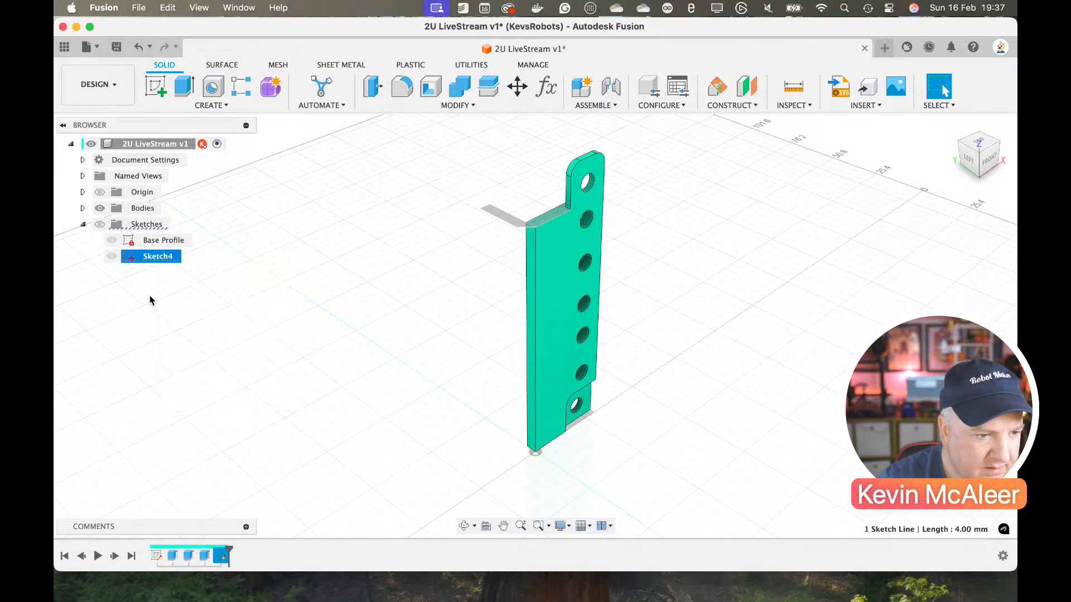
left_click(99, 224)
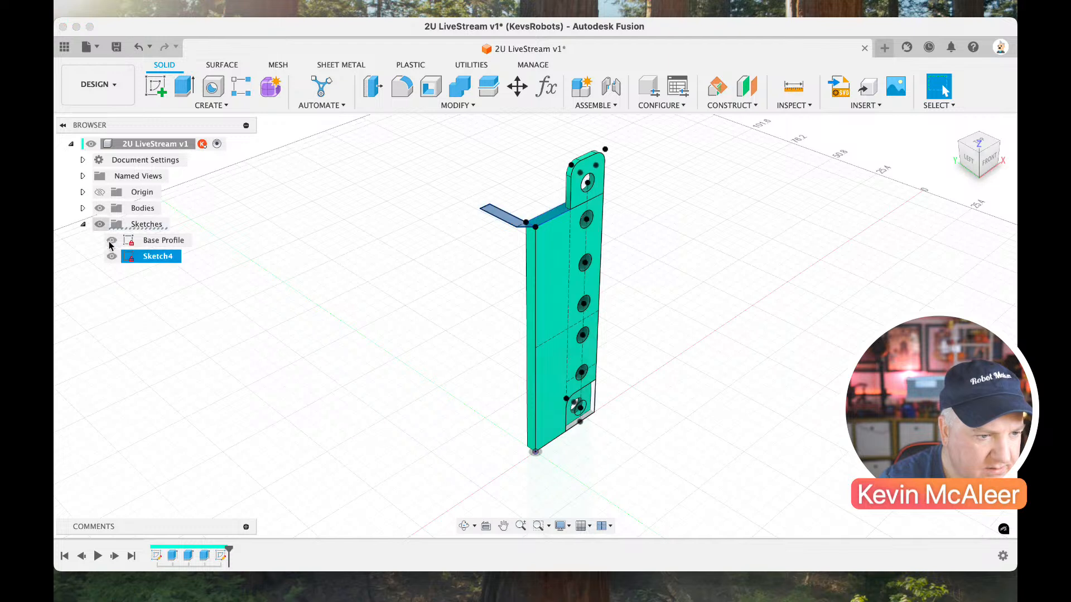
right_click(148, 260)
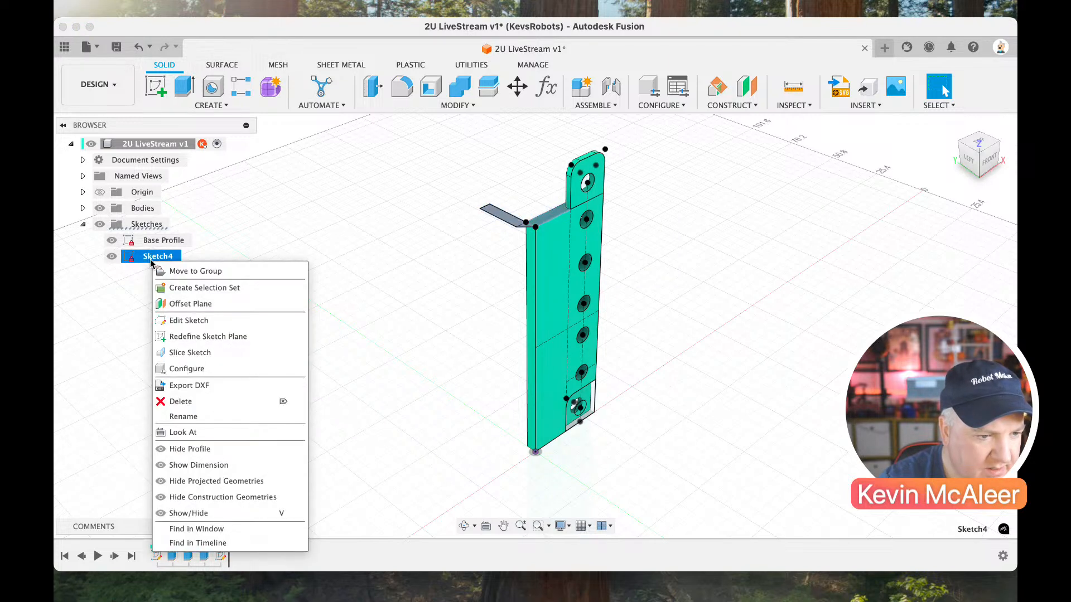
left_click(190, 417)
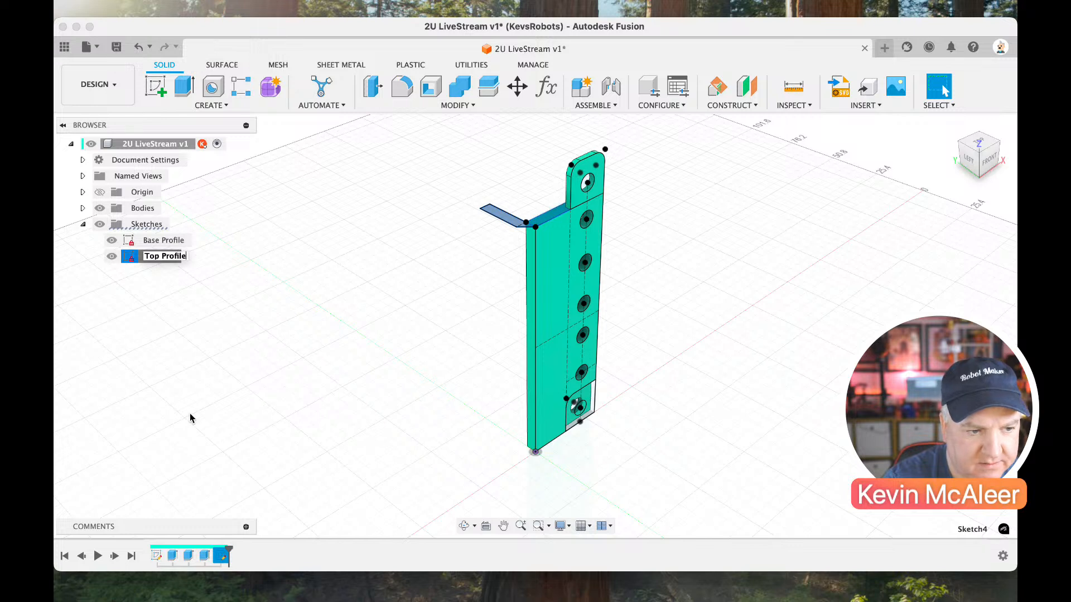
key("Return")
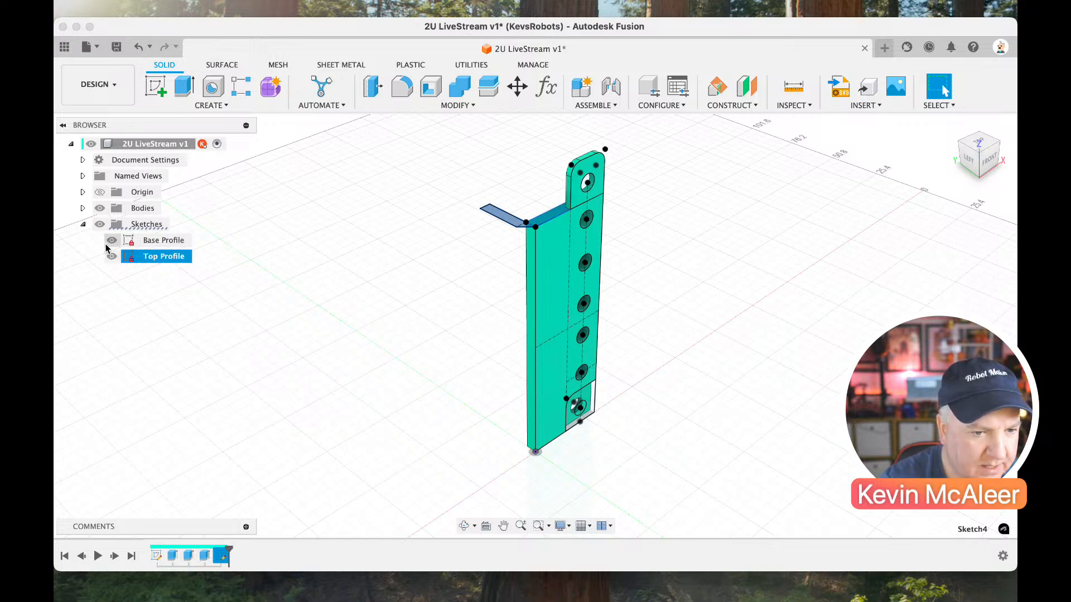
left_click(112, 240)
left_click(375, 273)
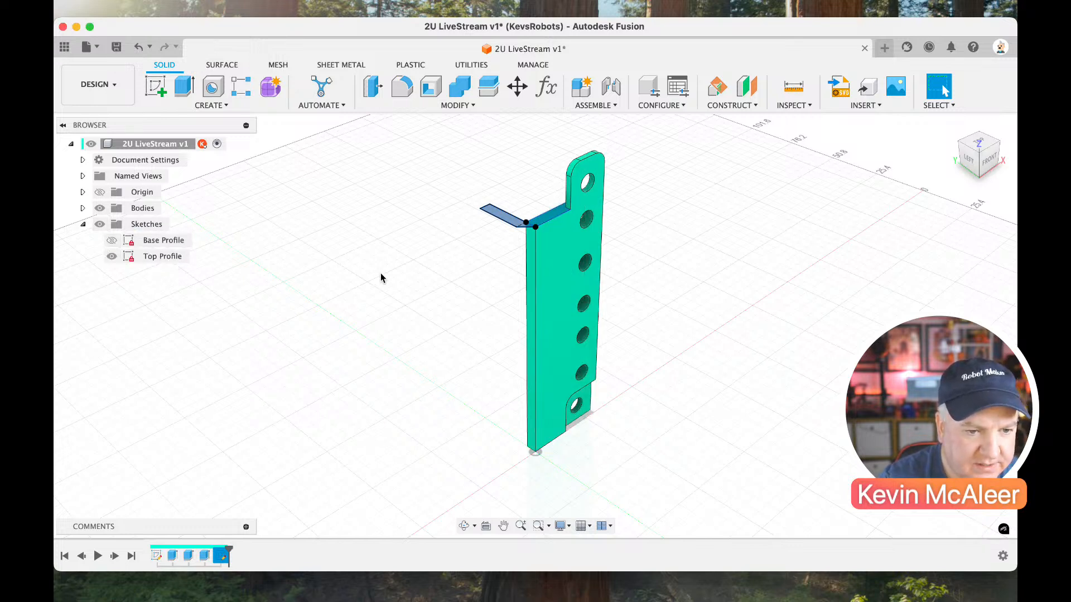
Extrude the Top Profile shape -89 mm, down the plate's edge to its bottom face, to form the side flange.
scroll(456, 257, "up", 2)
scroll(456, 257, "up", 3)
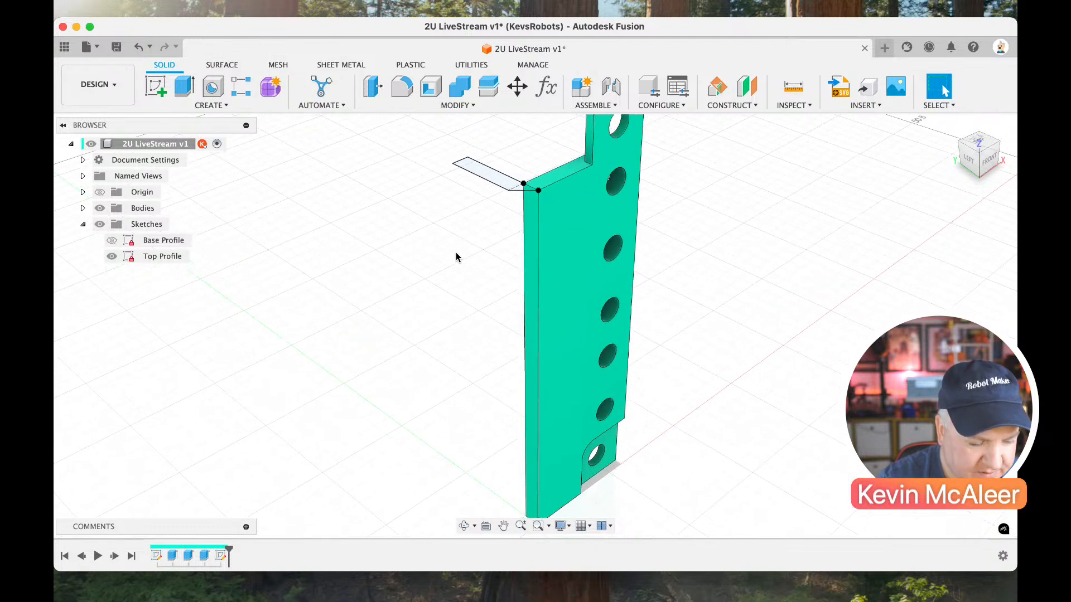
left_click(492, 216)
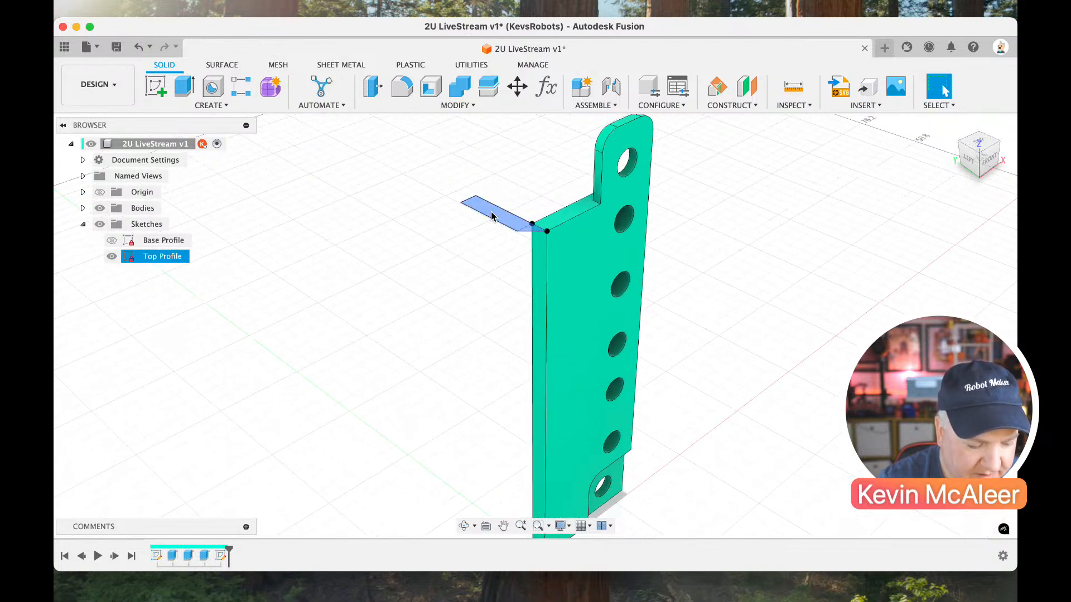
key("e")
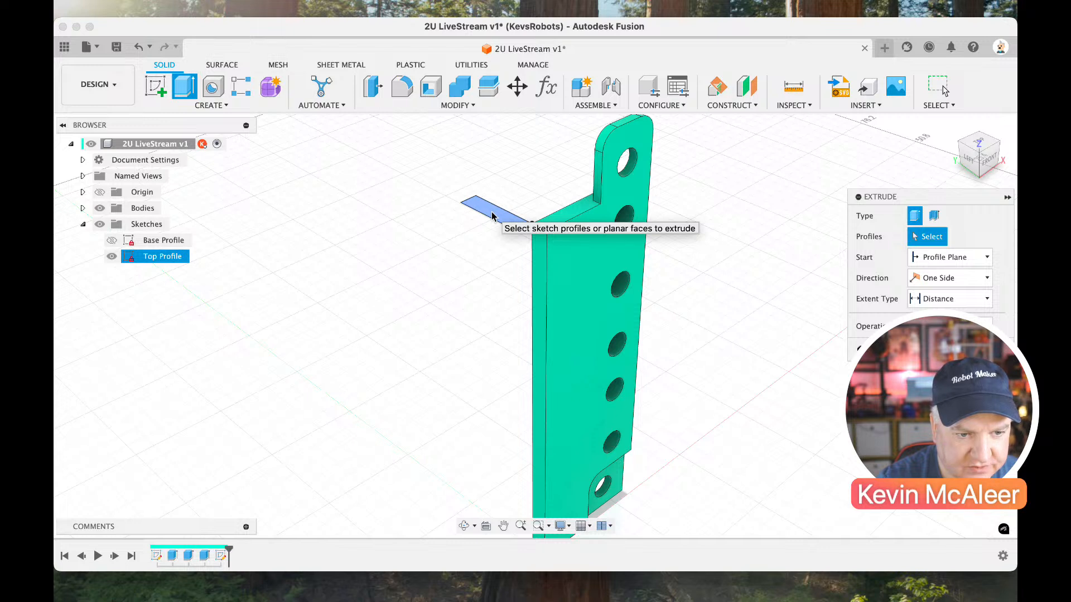
left_click(492, 216)
left_click_drag(500, 212, 482, 366)
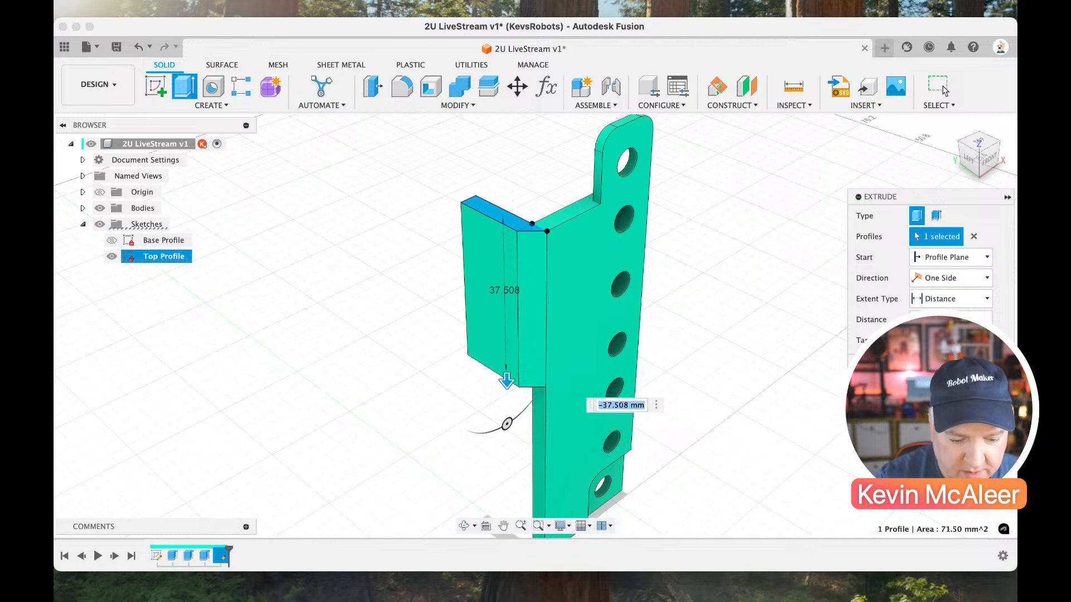
left_click_drag(978, 171, 976, 109)
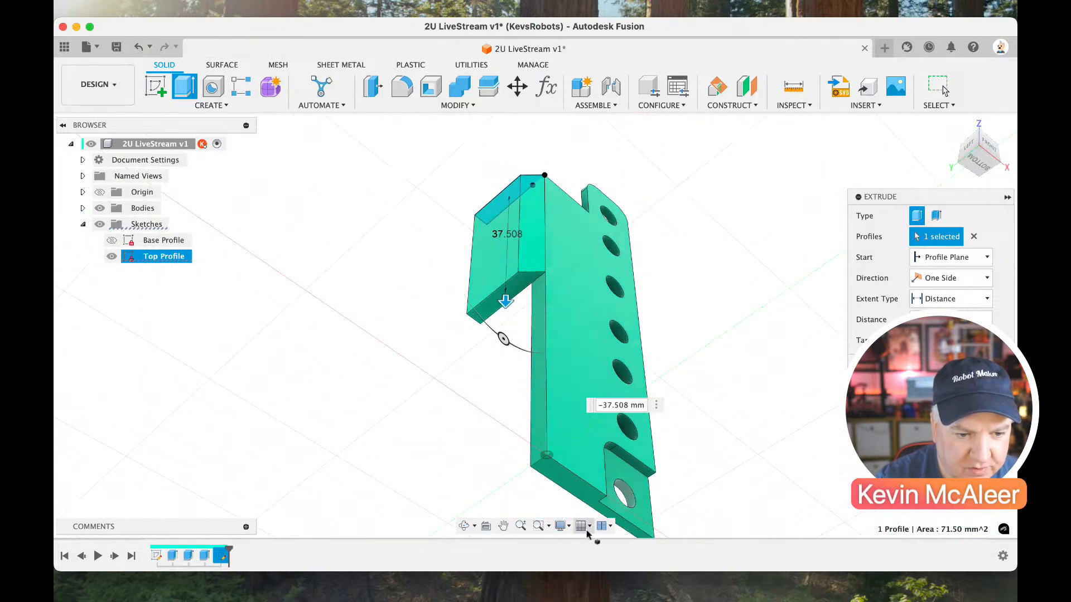
left_click(564, 483)
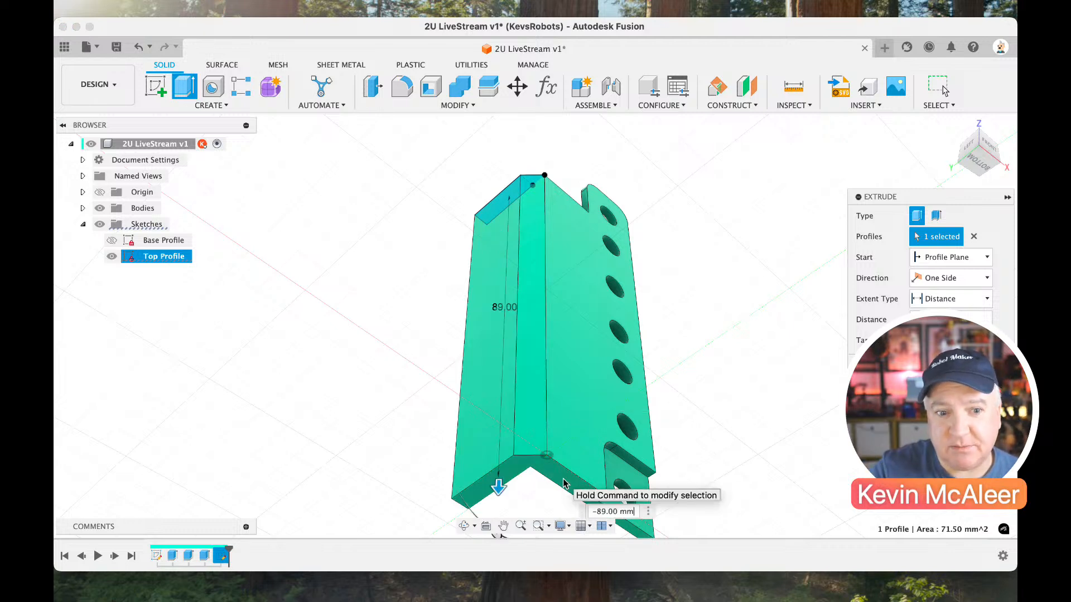
key("Return")
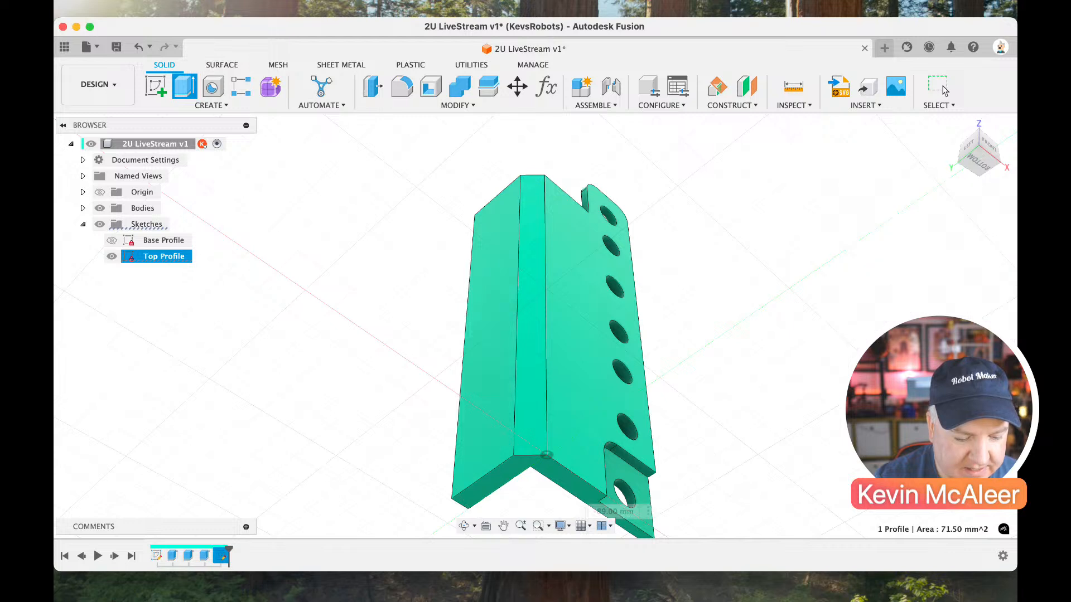
left_click(100, 224)
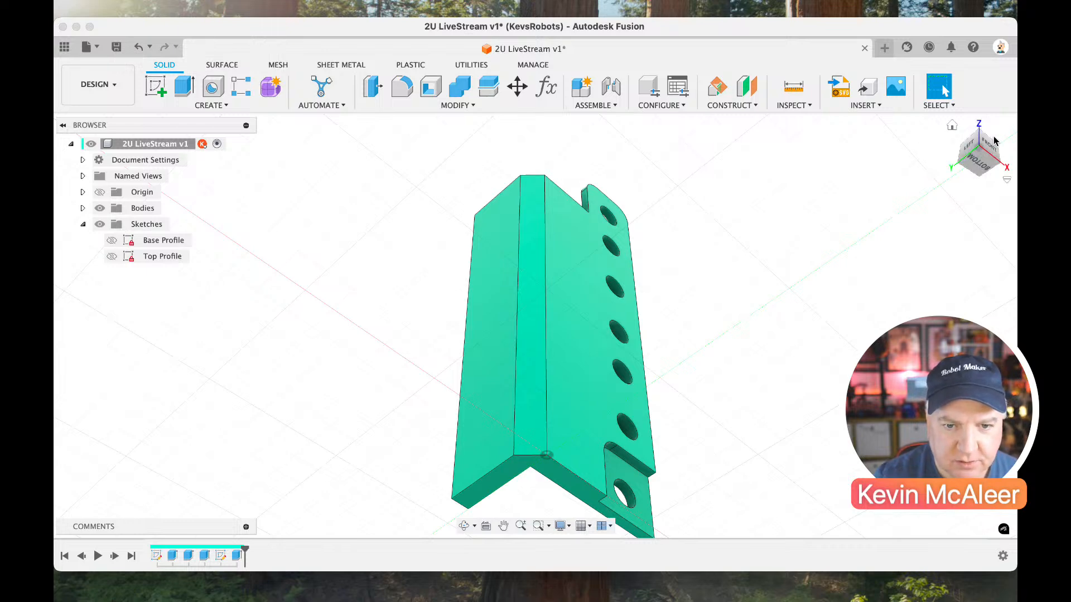
left_click(980, 147)
left_click_drag(979, 147, 879, 270)
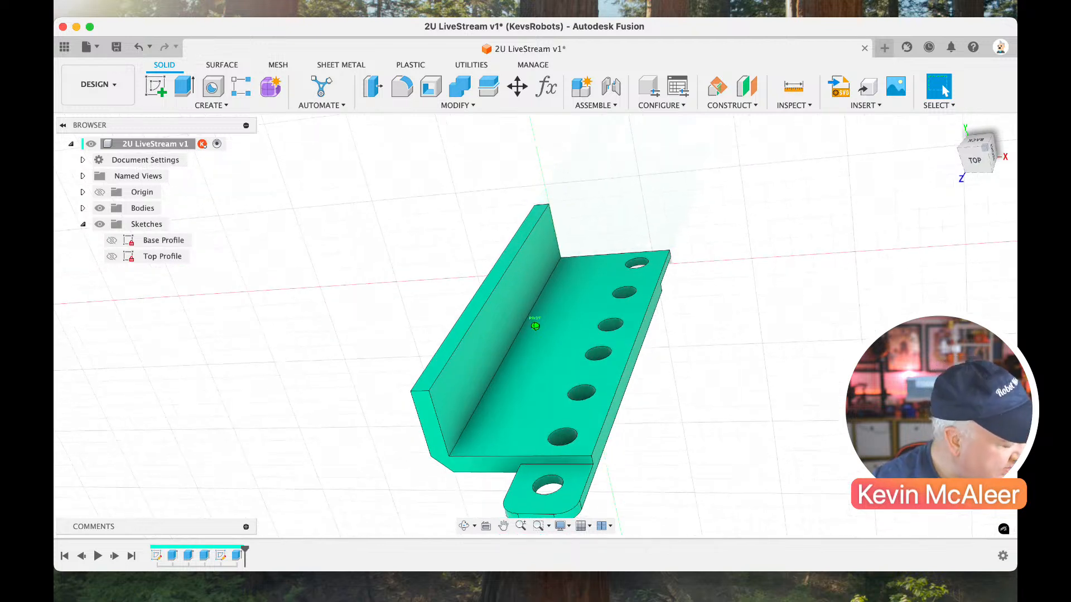
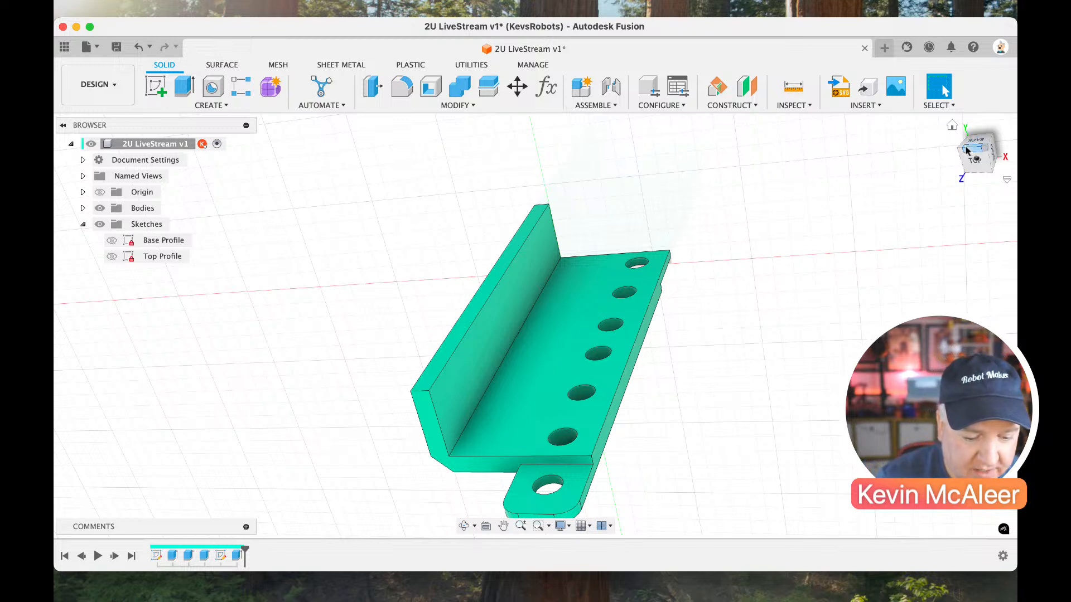
Start a new sketch on the outer face of the side flange.
left_click(950, 126)
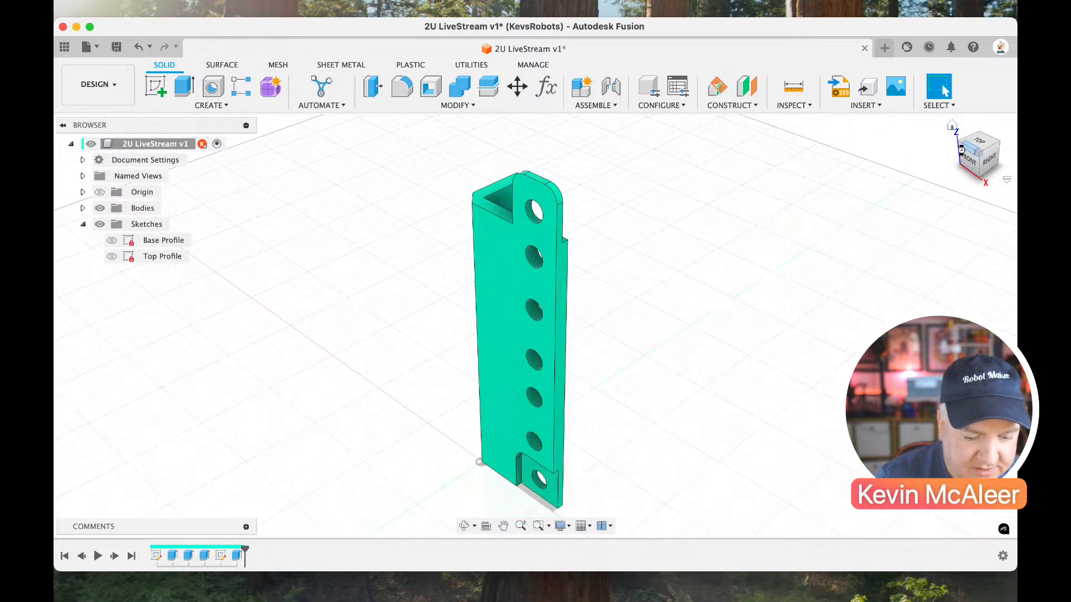
left_click(960, 146)
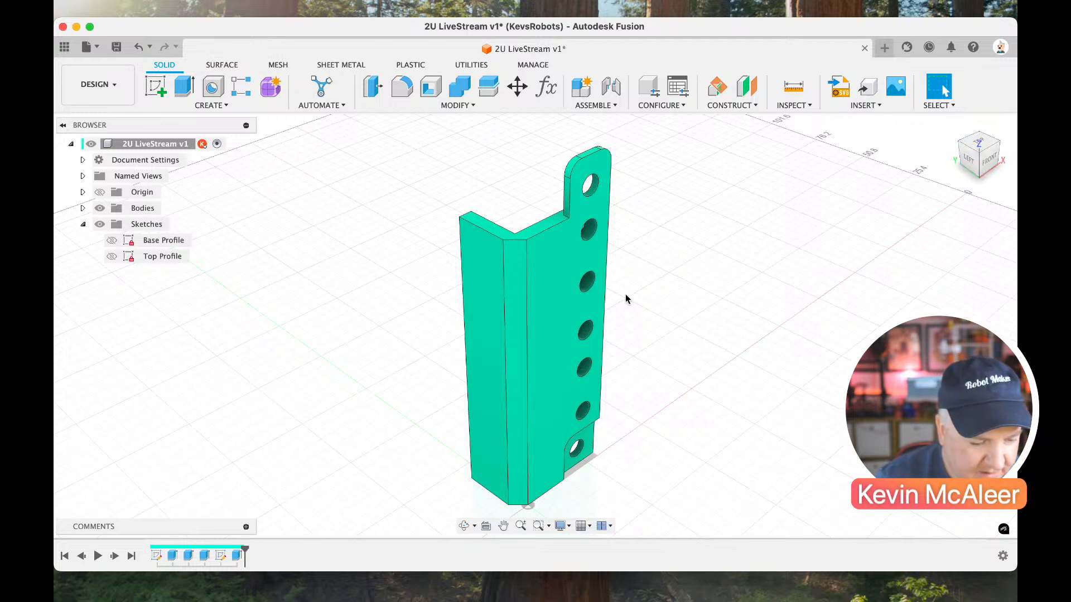
left_click(162, 92)
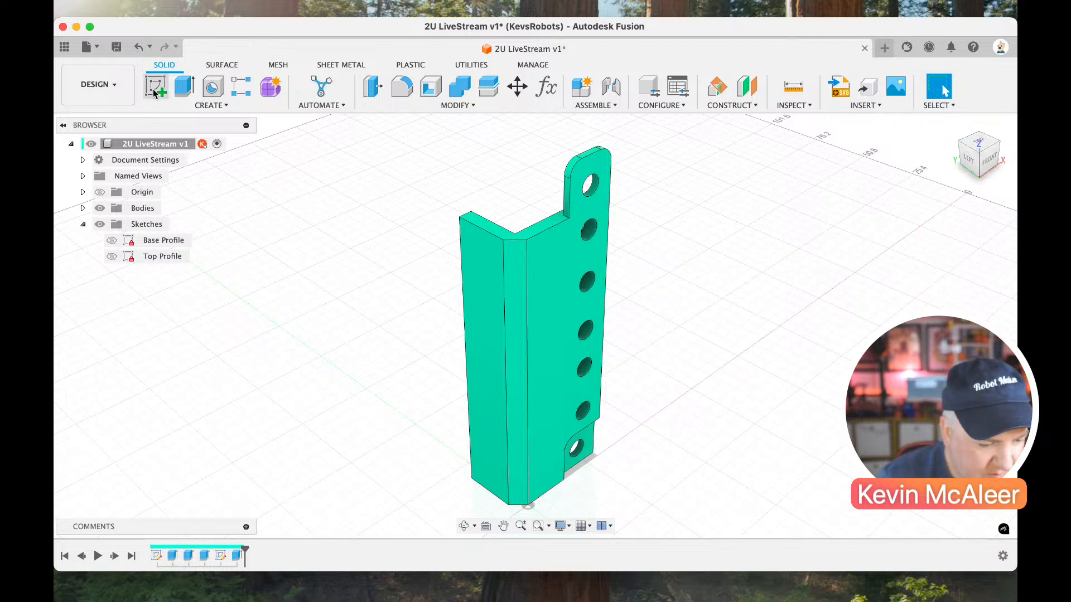
left_click(490, 291)
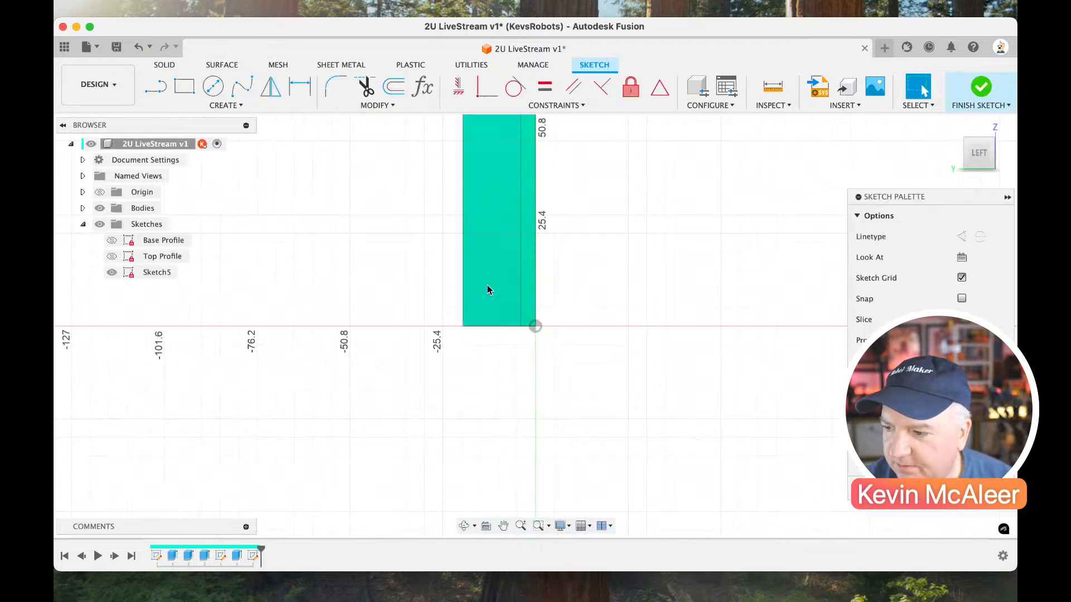
scroll(487, 285, "up", 1)
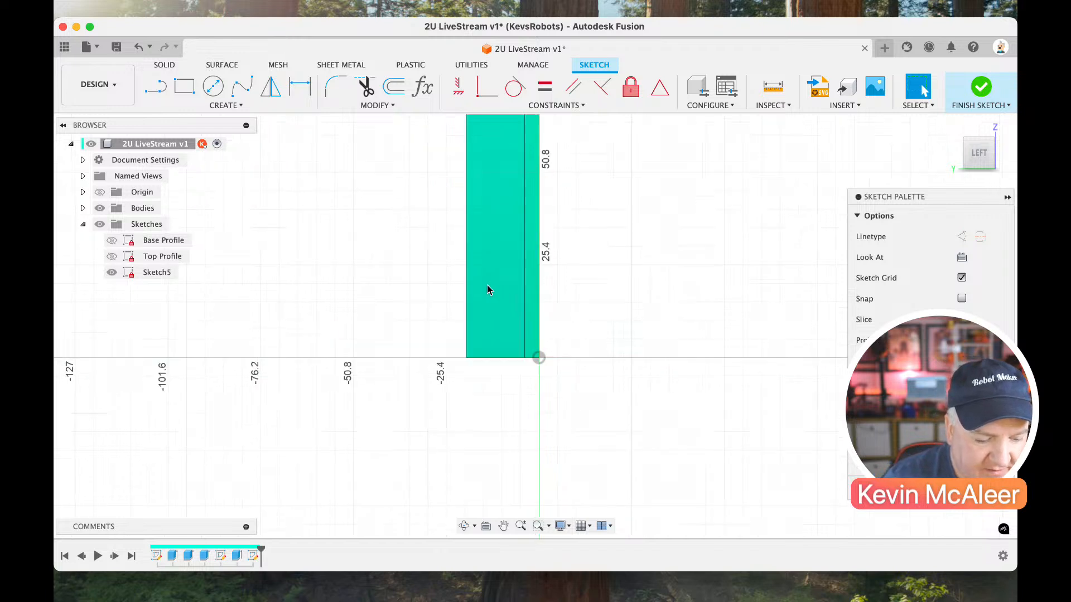
scroll(487, 286, "up", 3)
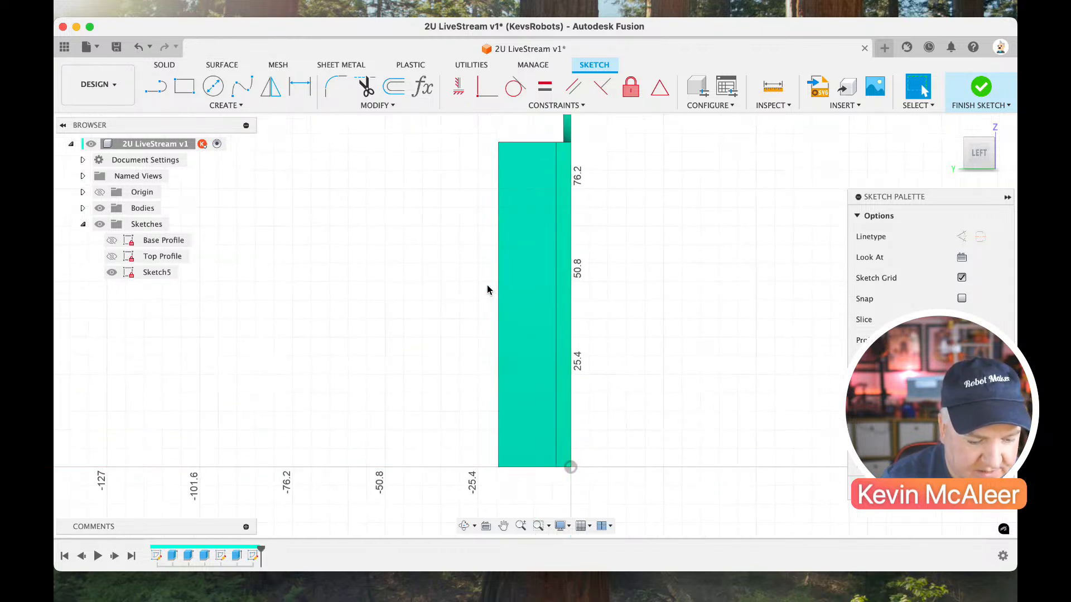
Draw an 89 mm vertical centre line between the flange face's bottom and top edge midpoints, and a horizontal line between its side edge midpoints.
key("l")
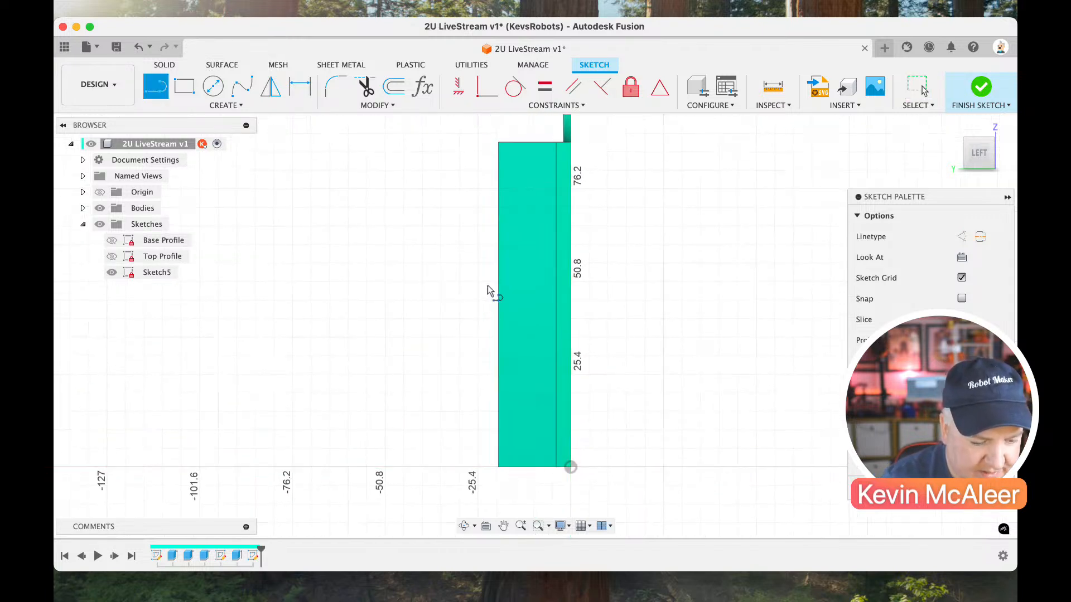
left_click(527, 467)
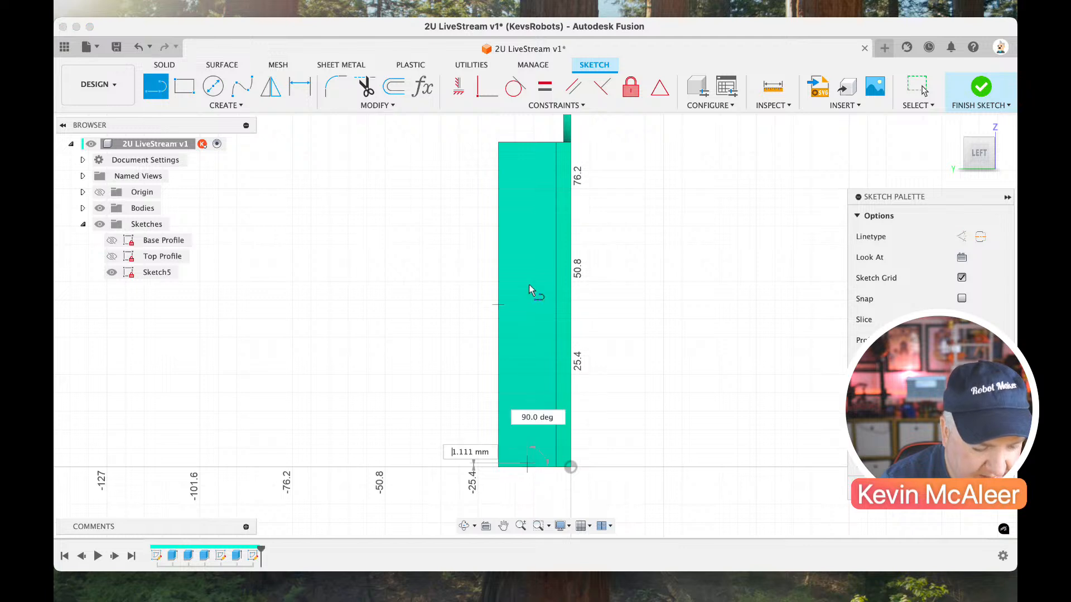
double_click(525, 144)
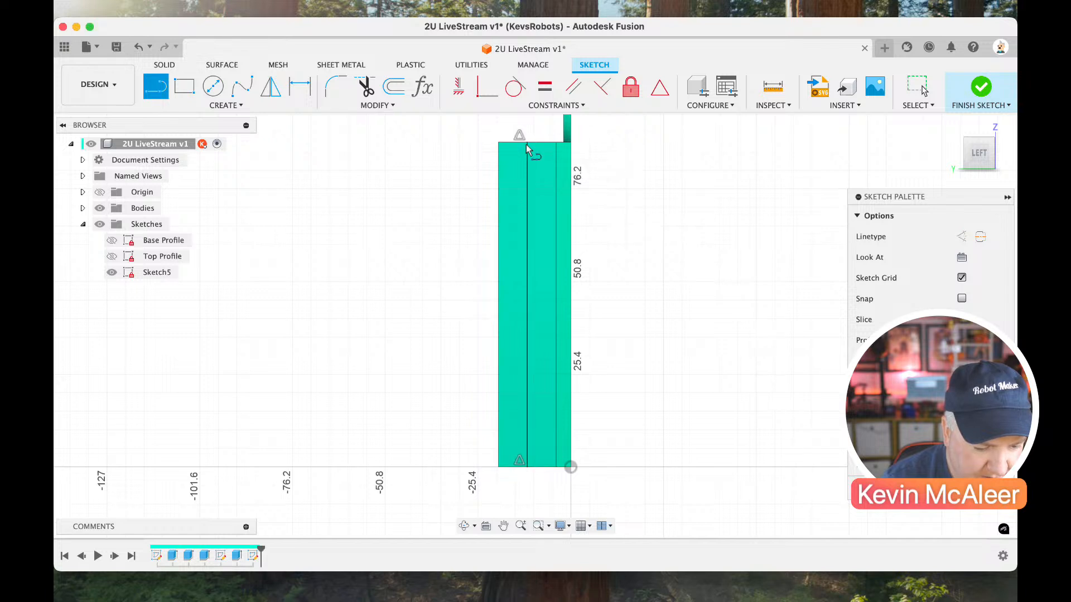
left_click(498, 305)
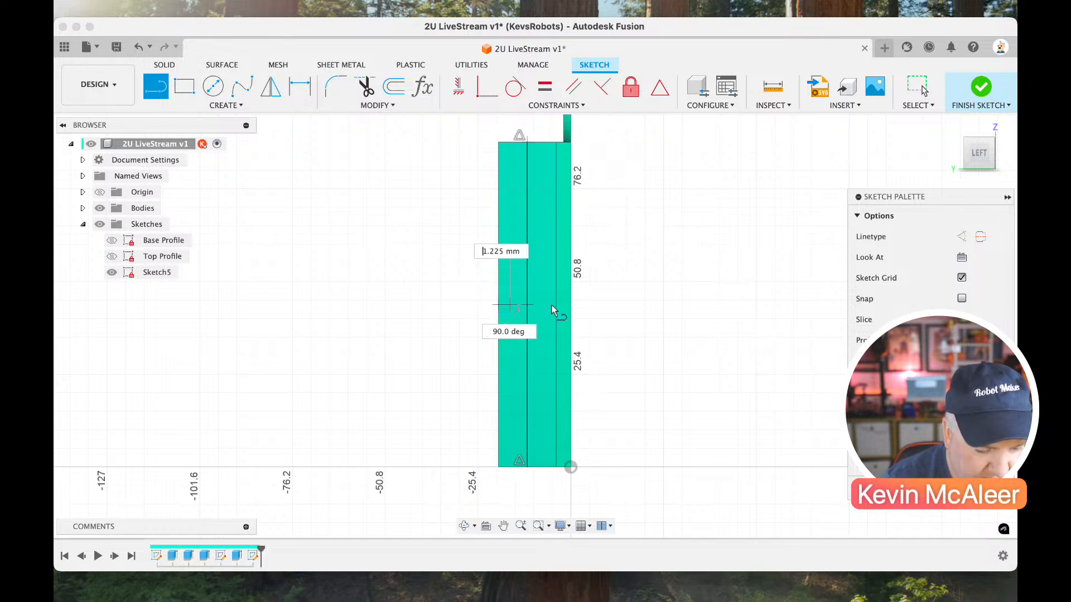
double_click(556, 305)
key("Escape")
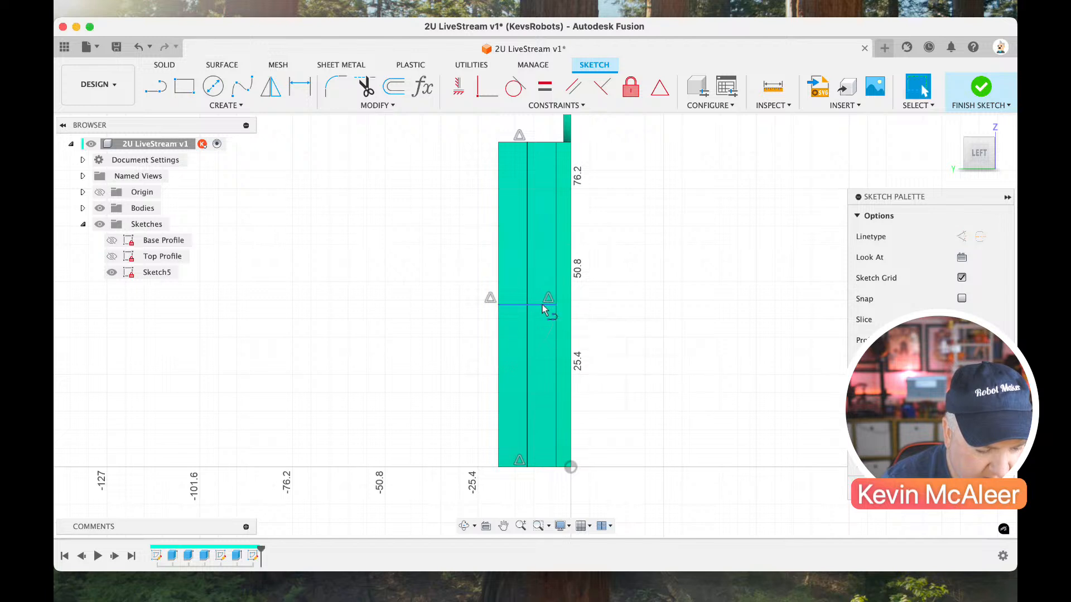
Convert the horizontal midline and the full-height vertical centre line to construction lines.
left_click(543, 305)
key("x")
left_click(527, 294)
key("x")
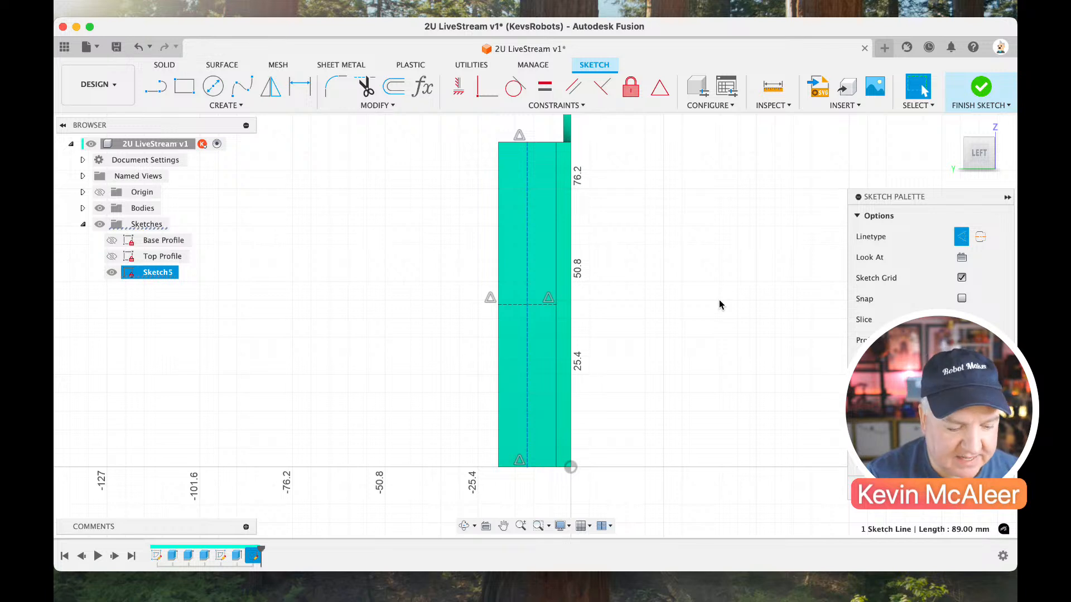
Draw a 44.5 mm vertical line from the crossing of the construction lines to the midpoint of the flange's top edge.
key("l")
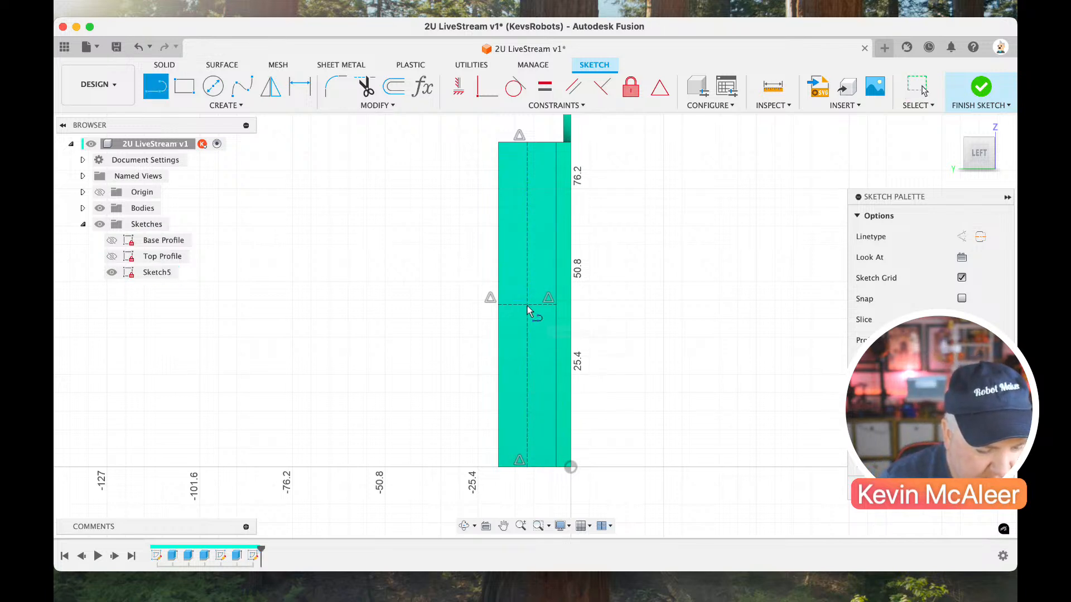
left_click(527, 306)
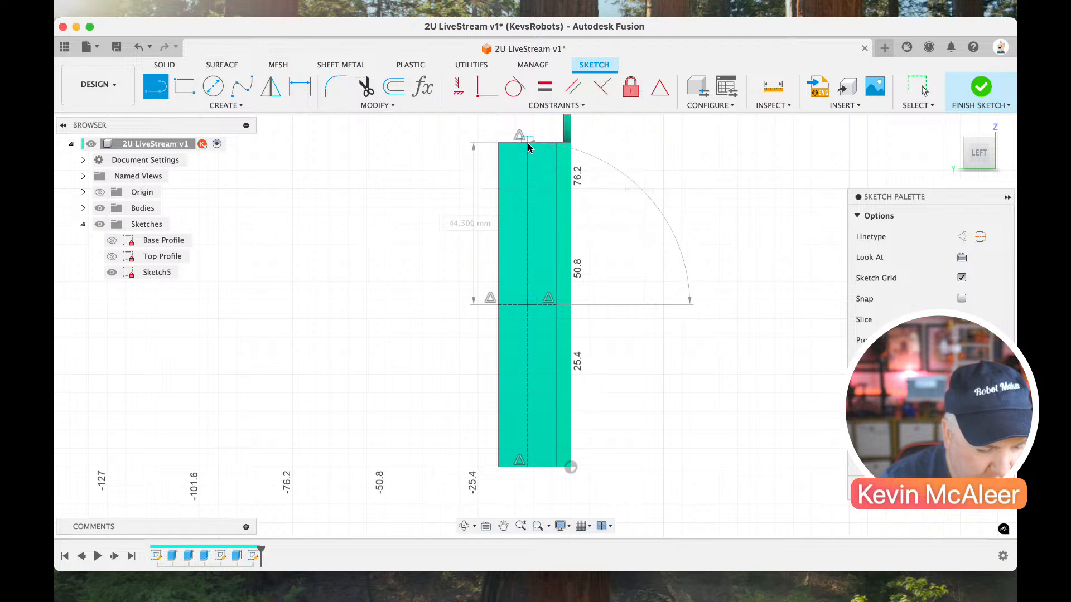
left_click(528, 143)
key("Escape")
Try to pick the upper half-length line out of the overlapping centre lines and convert it to a construction line.
left_click(526, 183)
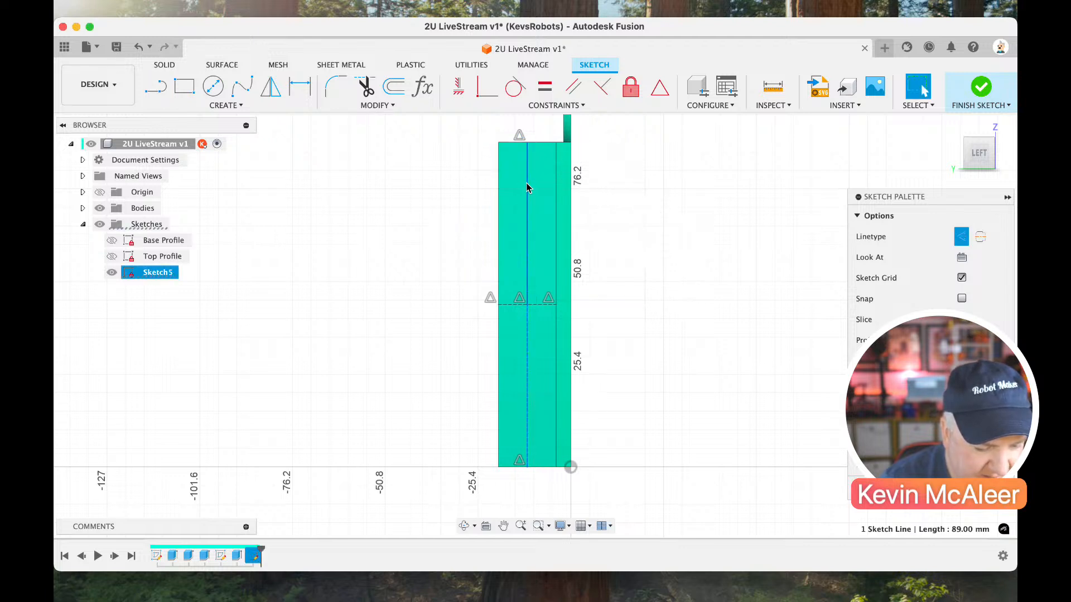
left_click(527, 191)
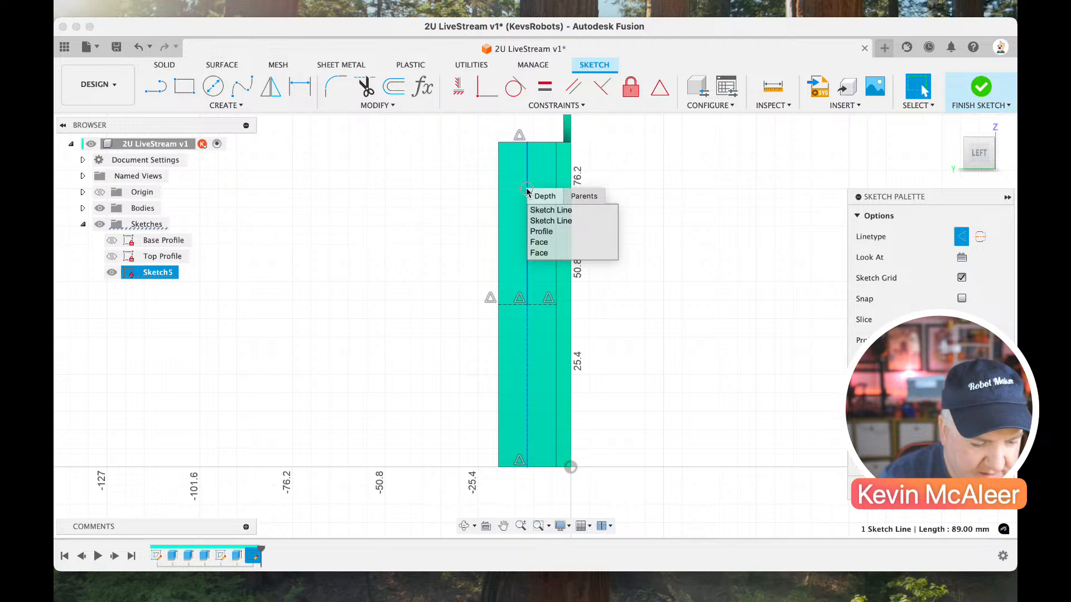
left_click(546, 221)
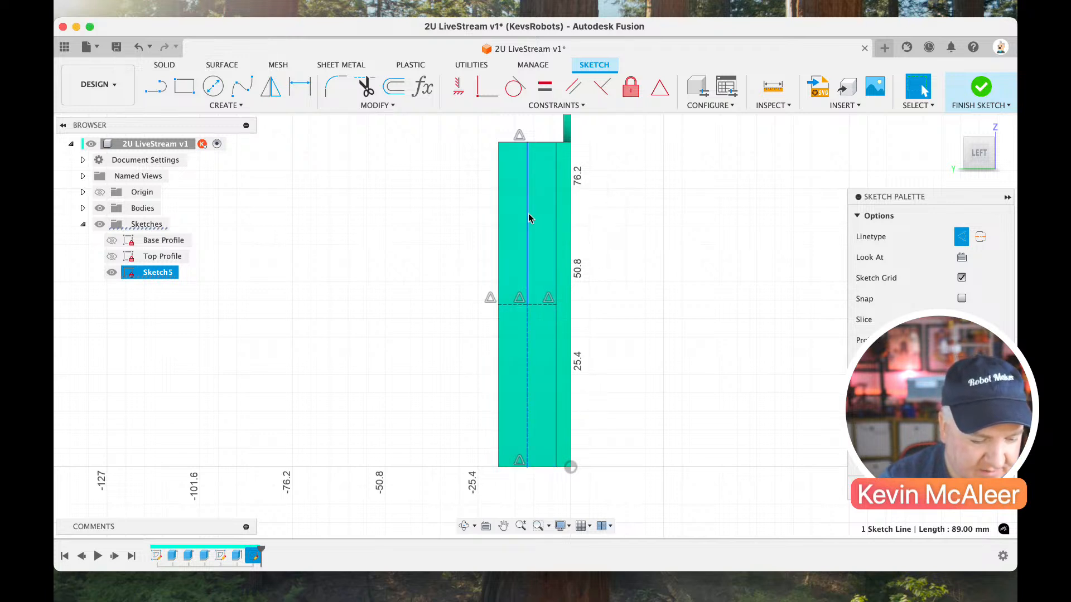
left_click(529, 216)
left_click(543, 235)
left_click(543, 234)
key("x")
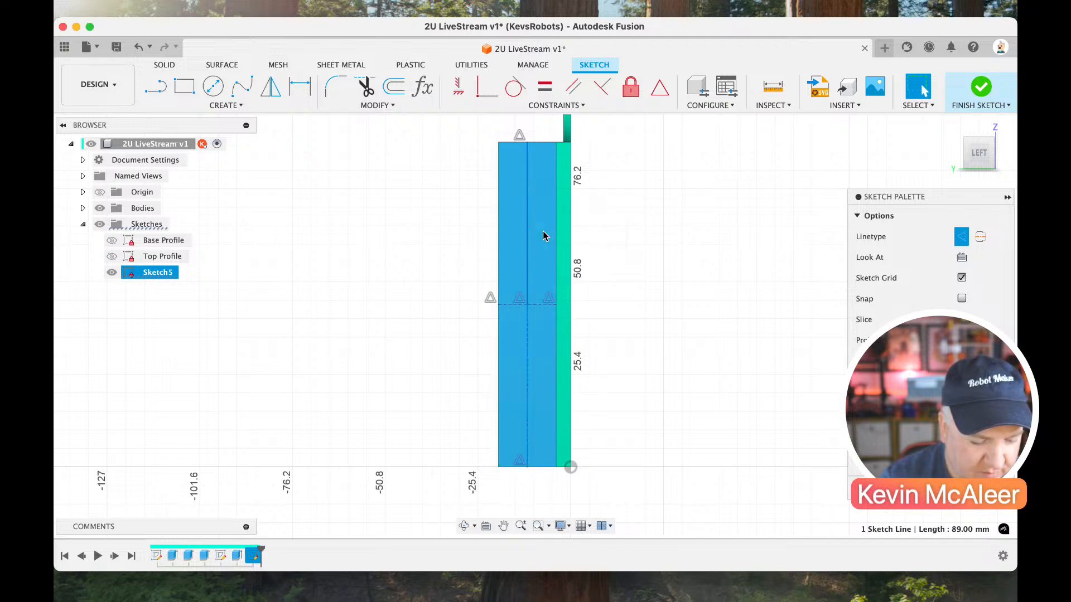
left_click(533, 278)
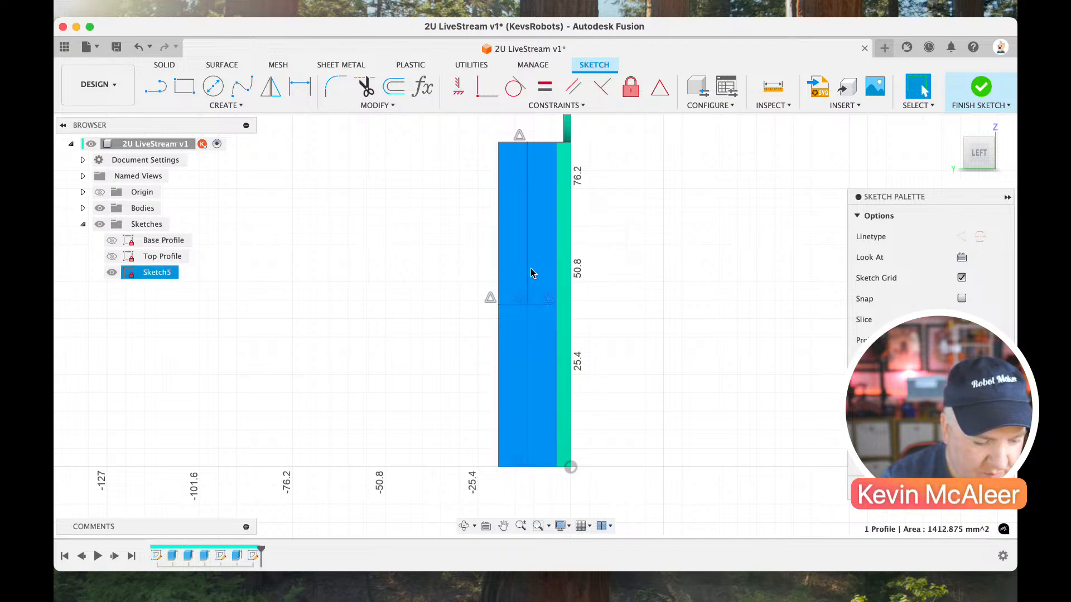
left_click(529, 272)
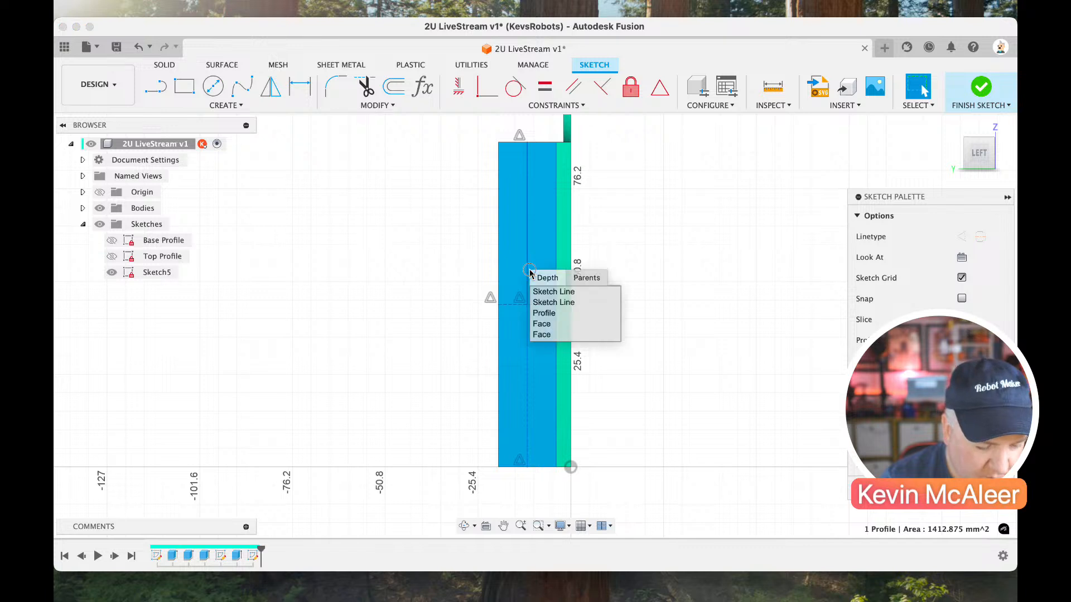
left_click(542, 302)
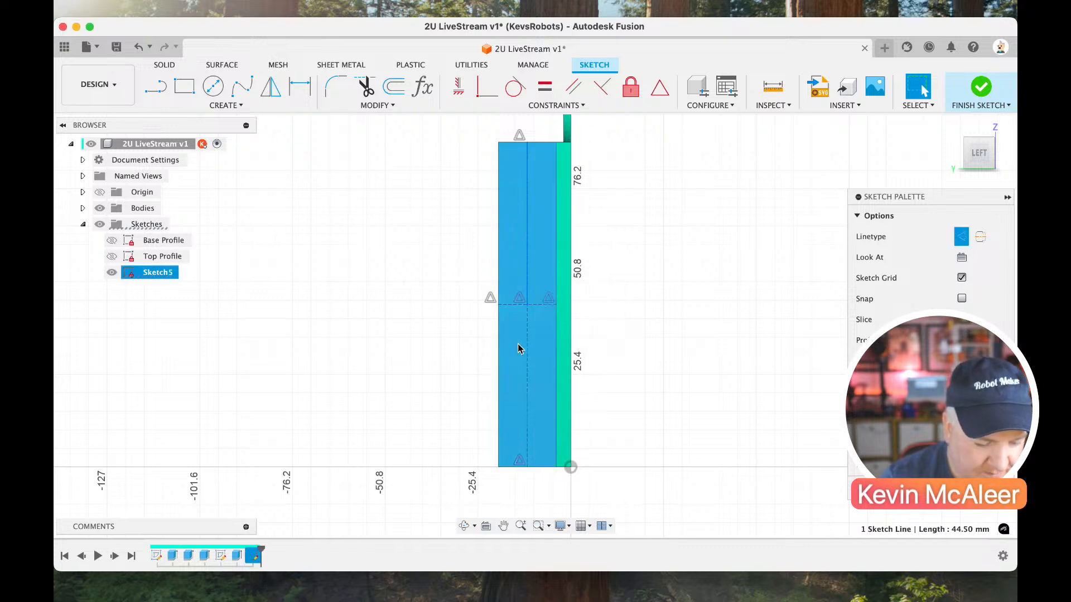
Draw a diagonal line about 34.7 mm long from the flange centre and move its free end to the bottom edge's midpoint.
key("l")
left_click(527, 305)
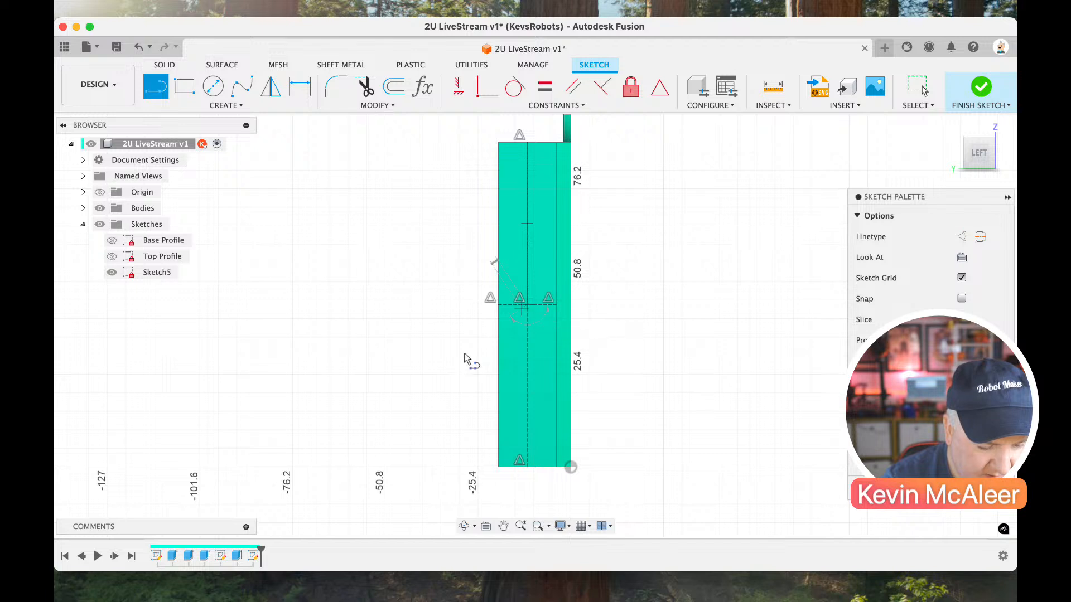
left_click(437, 393)
key("Escape")
left_click(454, 375)
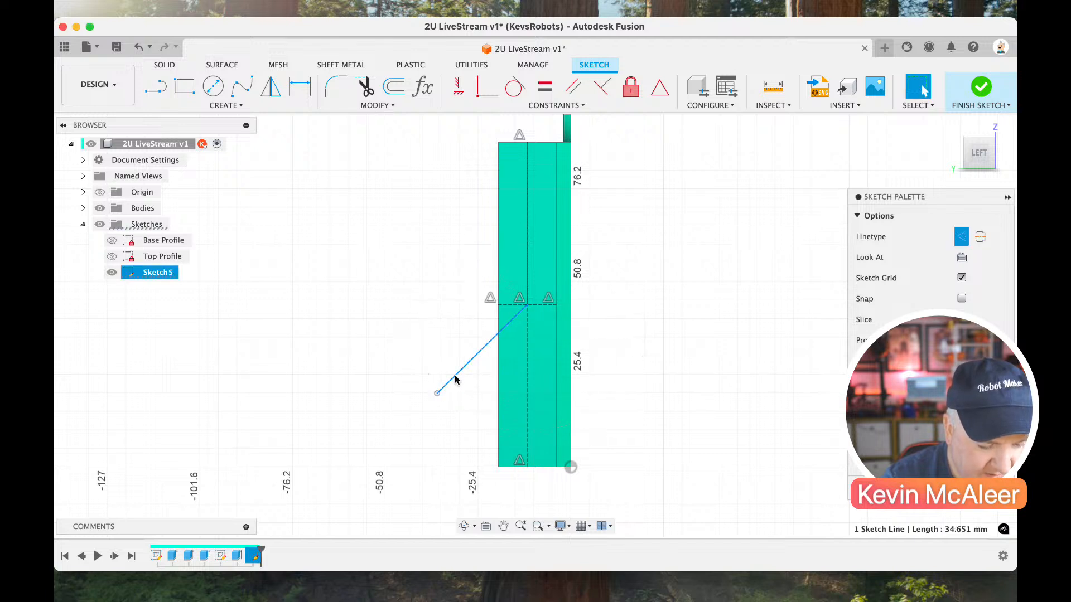
left_click_drag(438, 395, 527, 467)
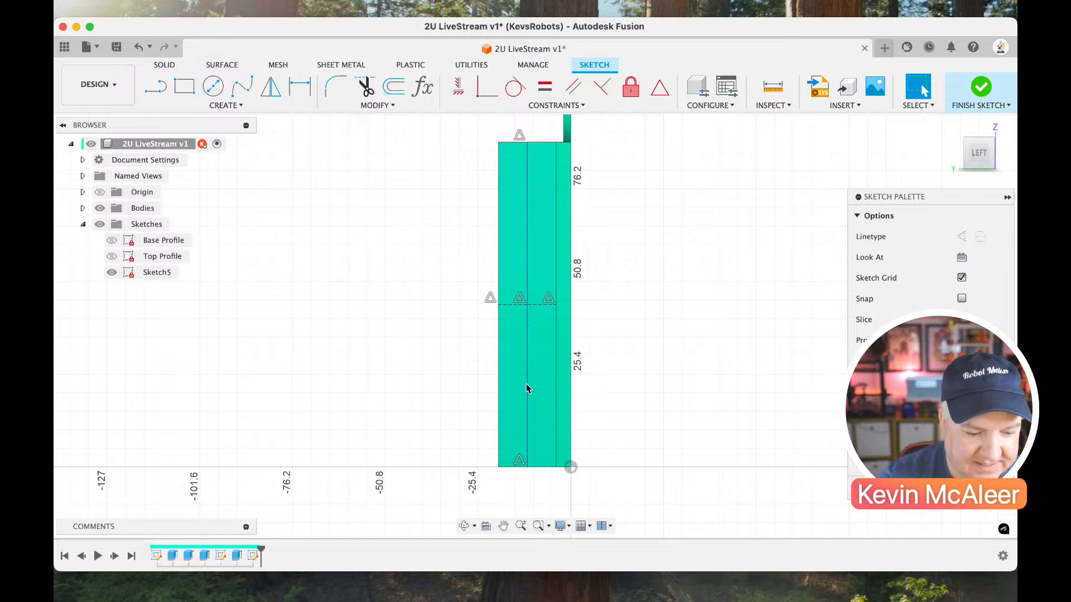
left_click(537, 287)
left_click(420, 220)
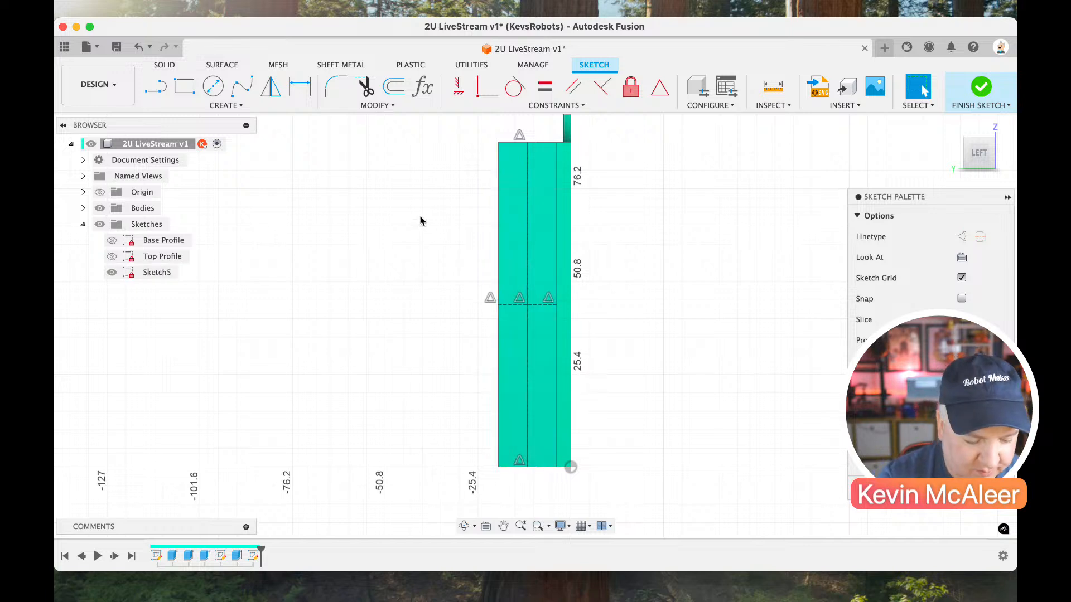
Sketch six separate circles, about 6 to 17 mm in diameter, in a rough vertical column beside the flange.
key("c")
left_click(412, 158)
left_click(424, 171)
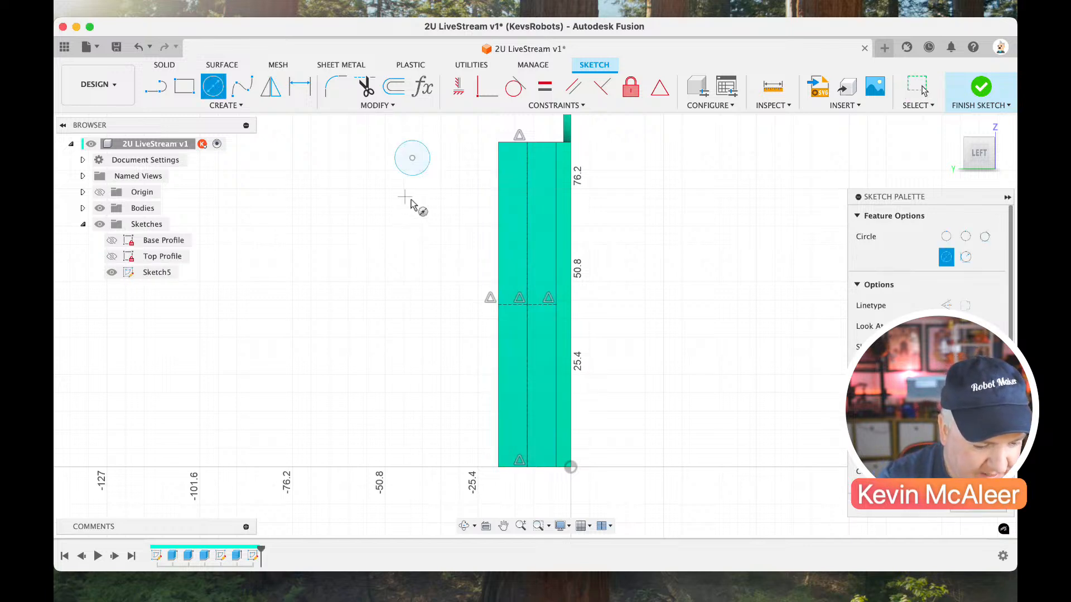
left_click(405, 197)
left_click(422, 214)
left_click(405, 242)
left_click(422, 260)
left_click(413, 311)
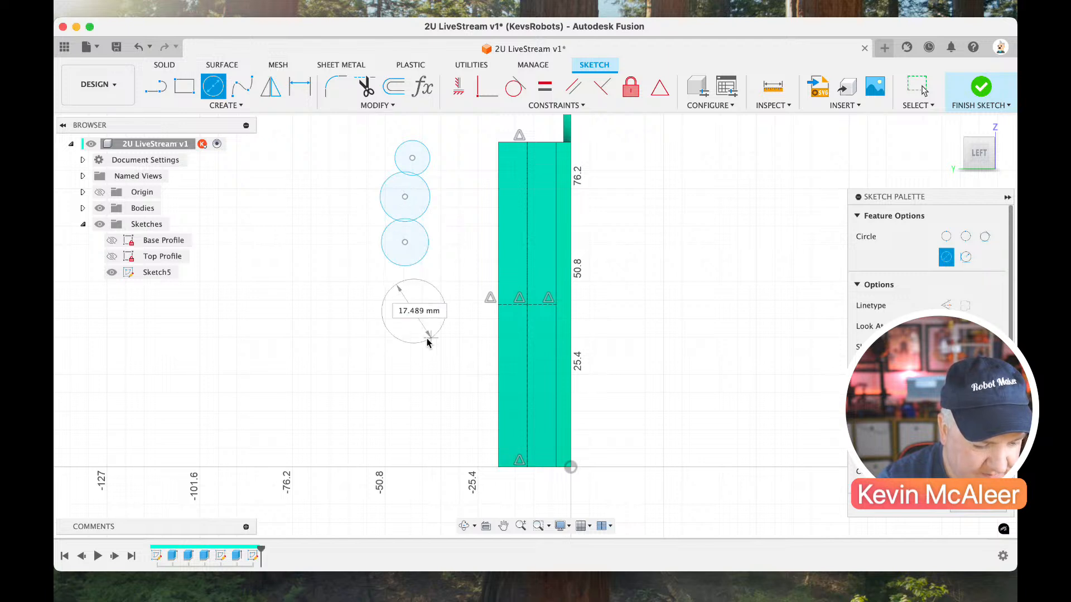
left_click(435, 333)
left_click(408, 364)
left_click(421, 376)
left_click(404, 412)
left_click(413, 422)
key("Escape")
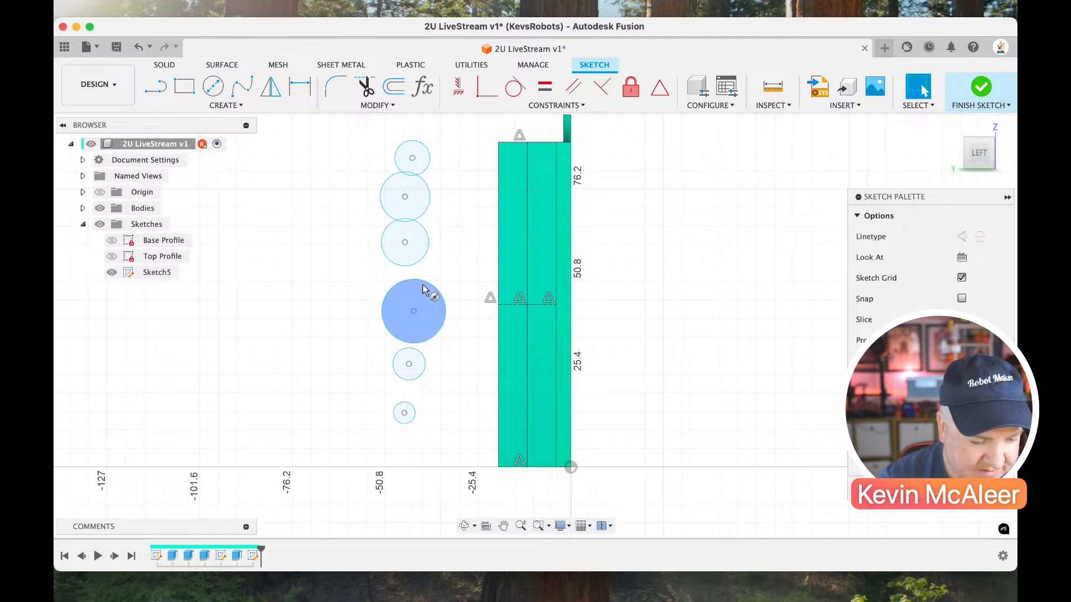
Set the diameters of the two uppermost circles to the hole parameter.
key("d")
left_click(430, 160)
left_click(440, 158)
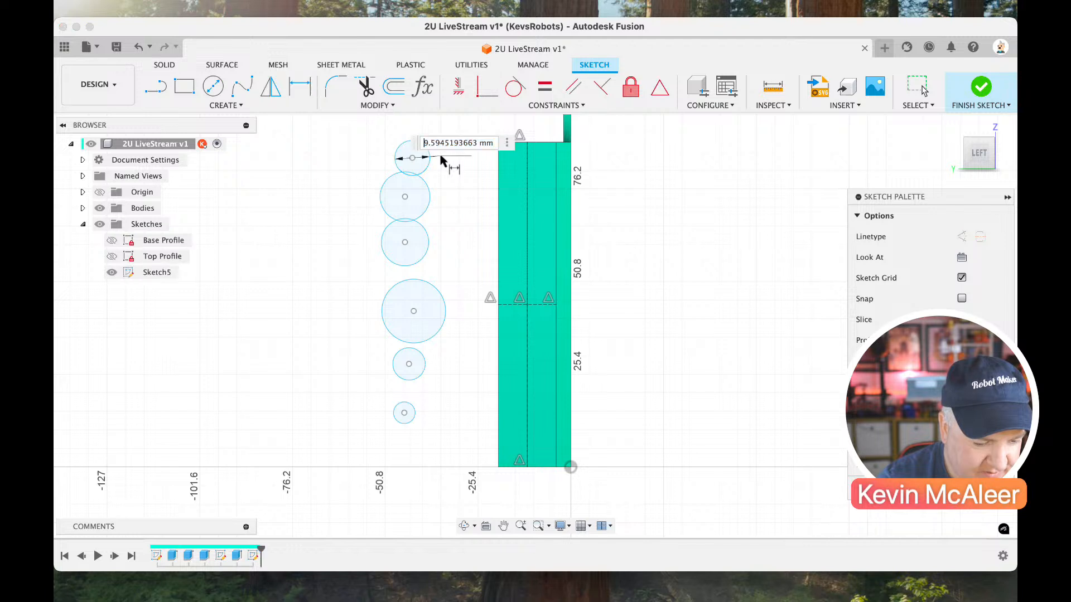
type("hole")
key("Return")
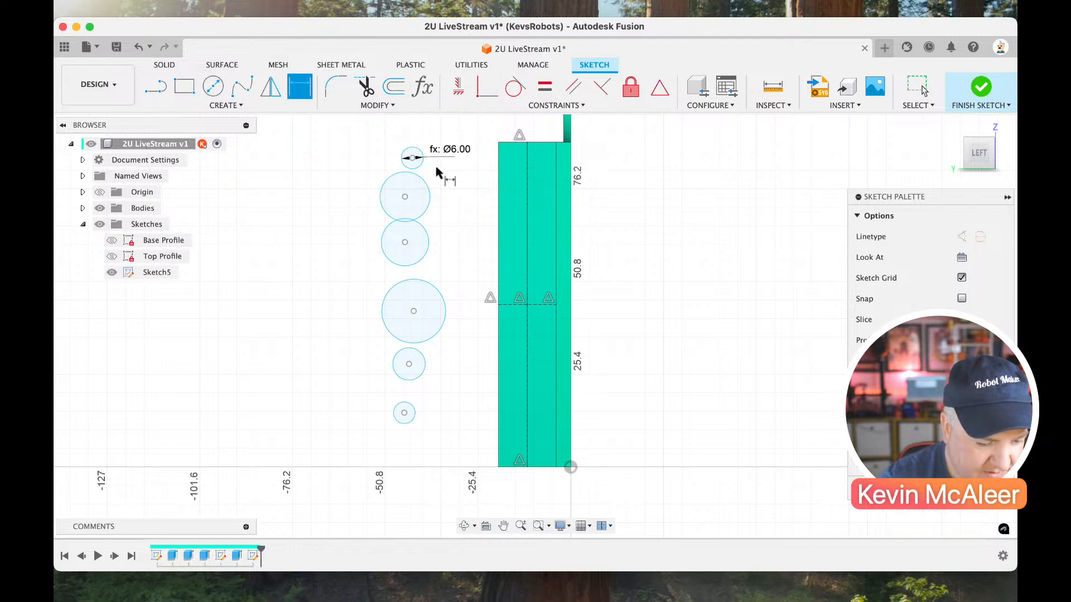
left_click(430, 195)
left_click(450, 190)
type("h")
key("Return")
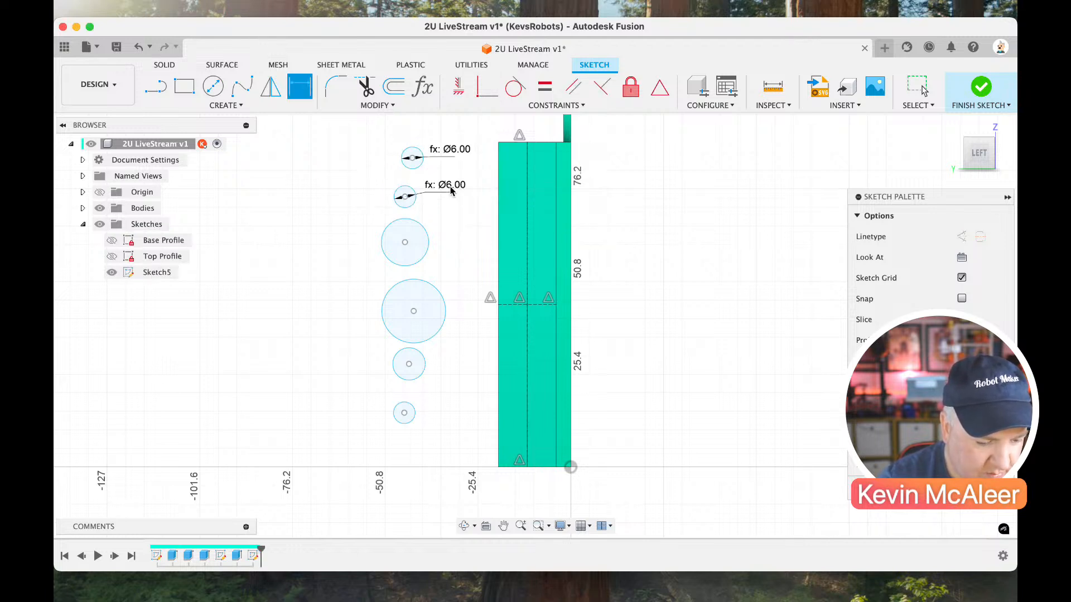
Set the diameters of the third and fourth circles from the top to the hole parameter.
left_click(427, 234)
left_click(442, 226)
type("hole")
key("Return")
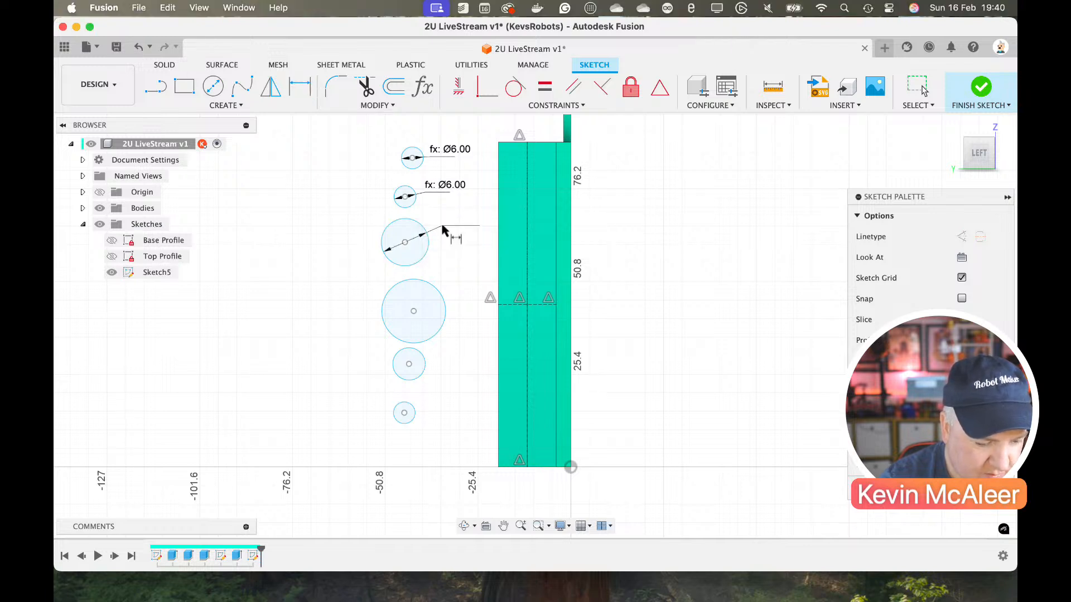
left_click(434, 289)
left_click(441, 279)
type("hole")
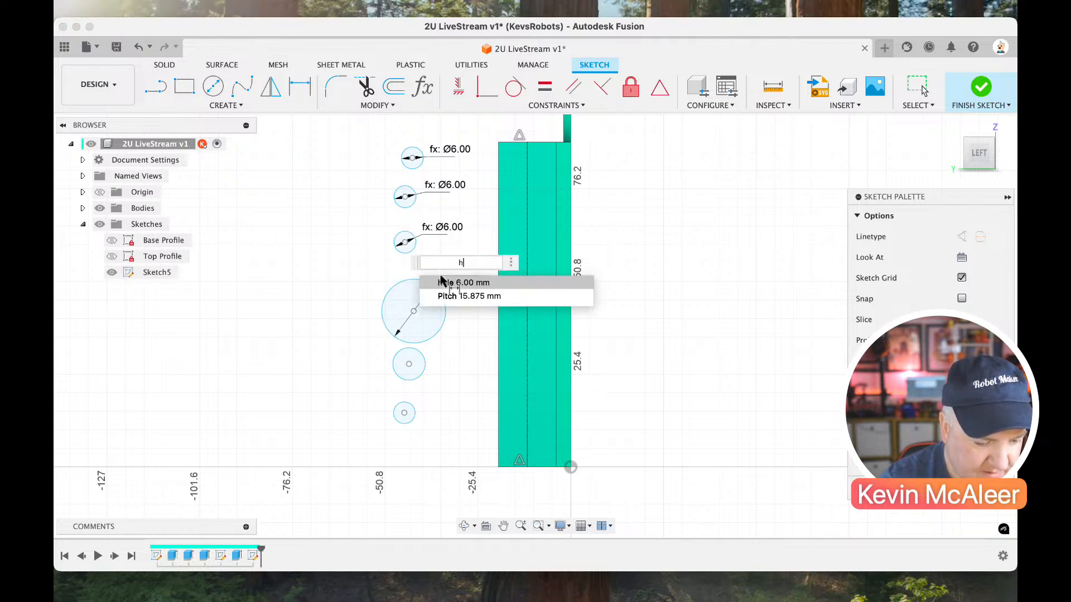
key("Return")
Set the diameters of the two lowest circles beside the flange to the hole parameter.
left_click(423, 371)
left_click(447, 363)
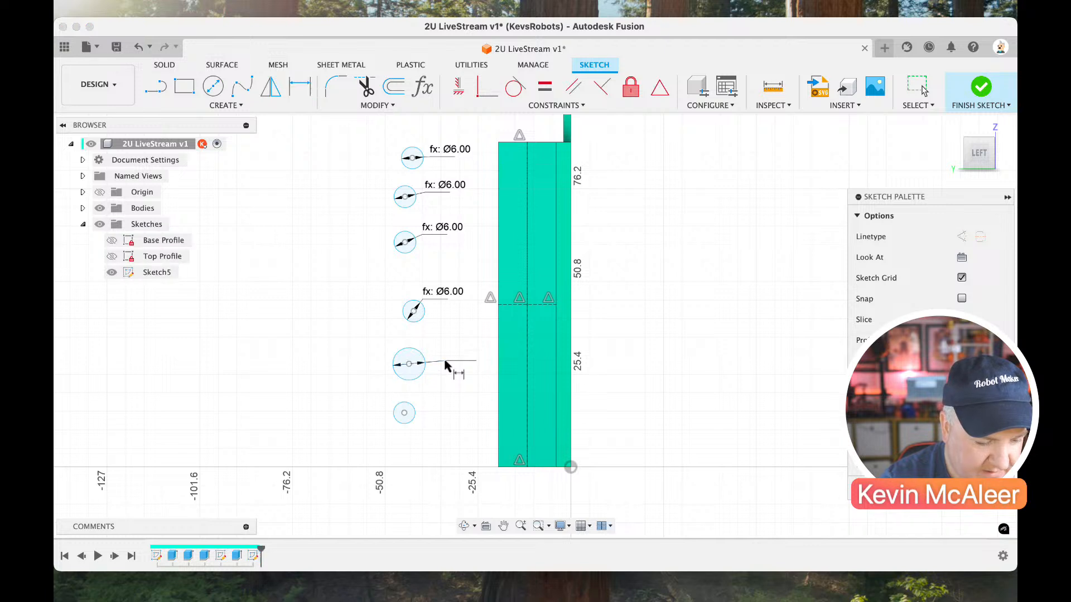
type("hole")
key("Return")
left_click(412, 419)
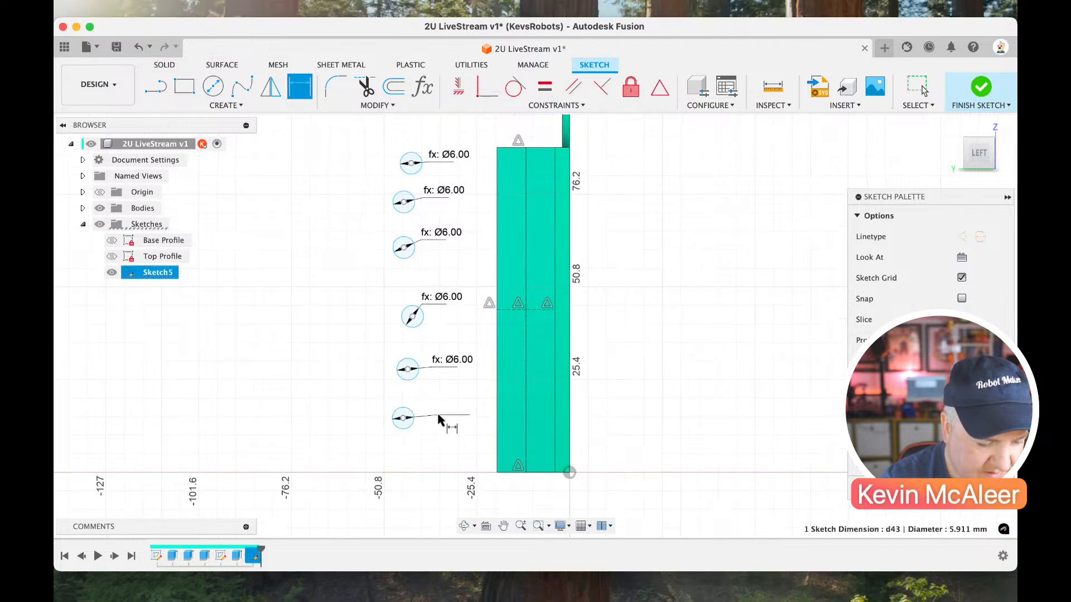
left_click(453, 411)
type("hole")
key("Return")
Set the vertical spacing between the first and second circles, and between the second and third circles, to the Pitch parameter.
key("d")
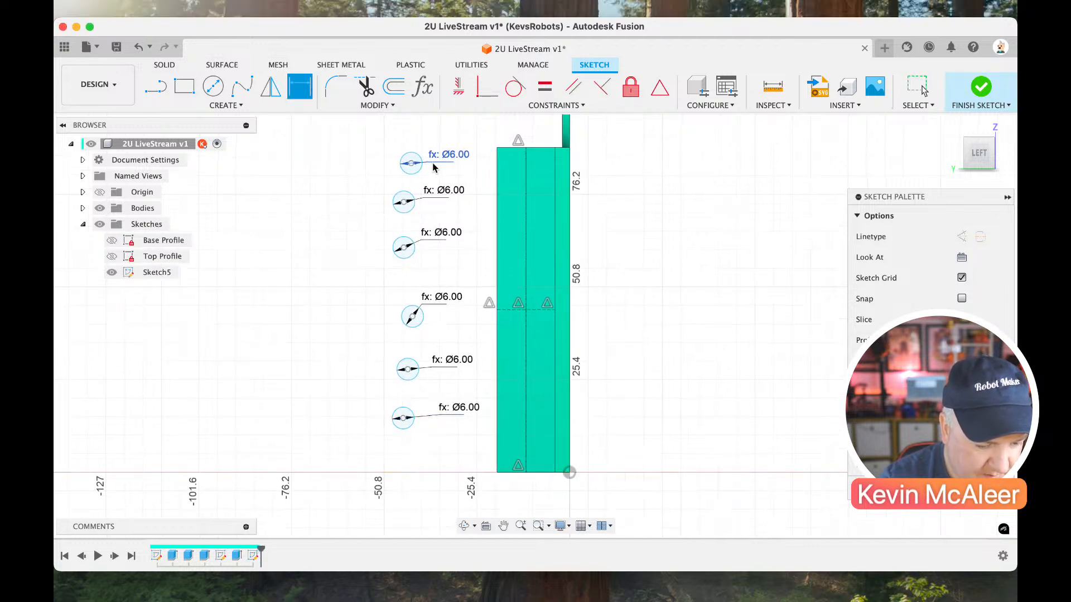
left_click(404, 203)
left_click(412, 164)
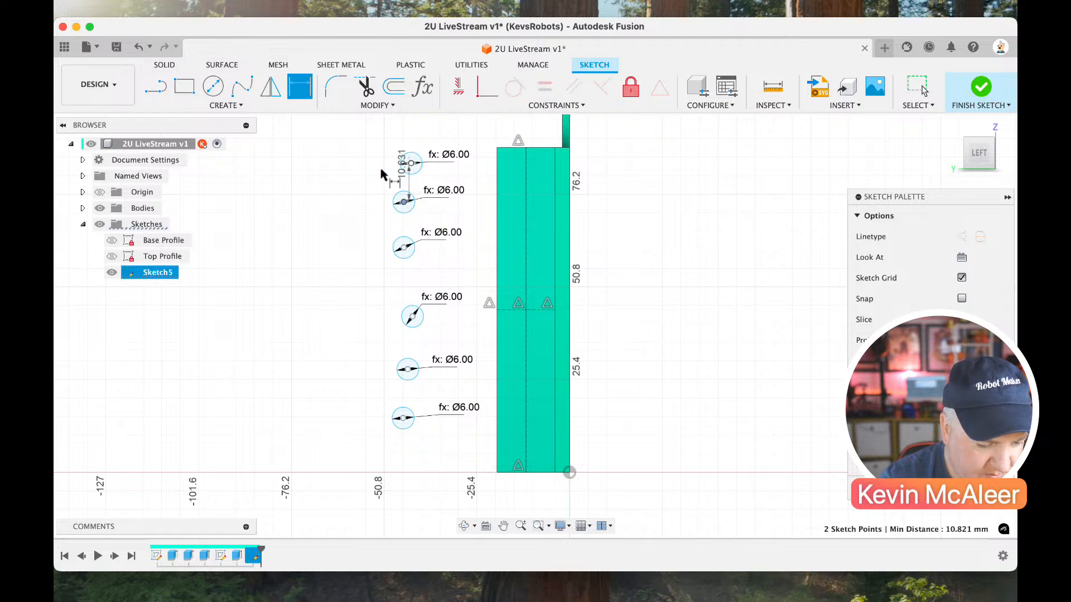
left_click(364, 172)
type("Pitch")
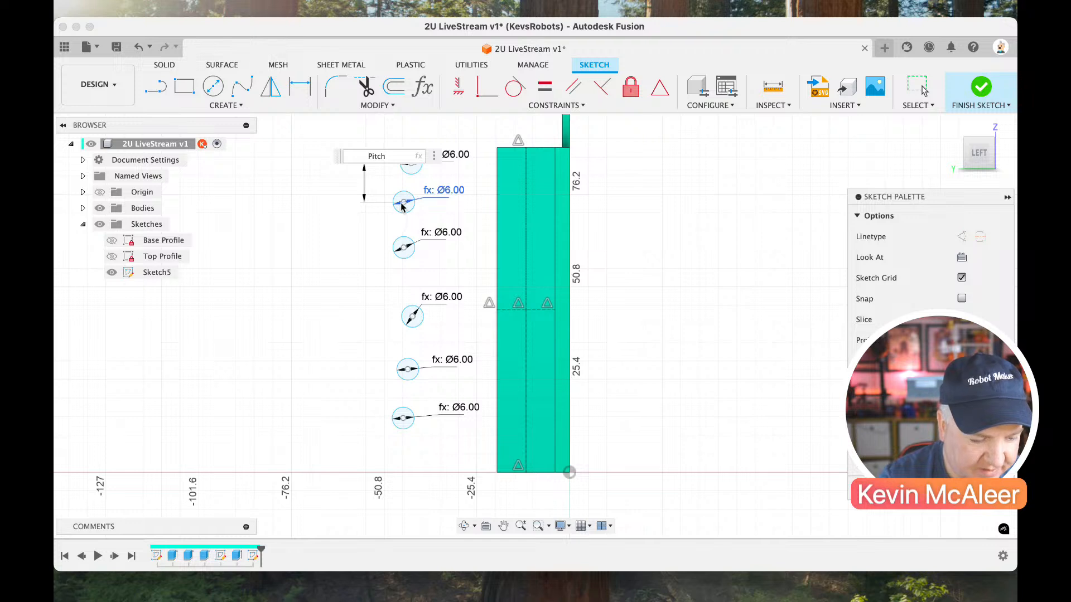
key("Return")
left_click(404, 246)
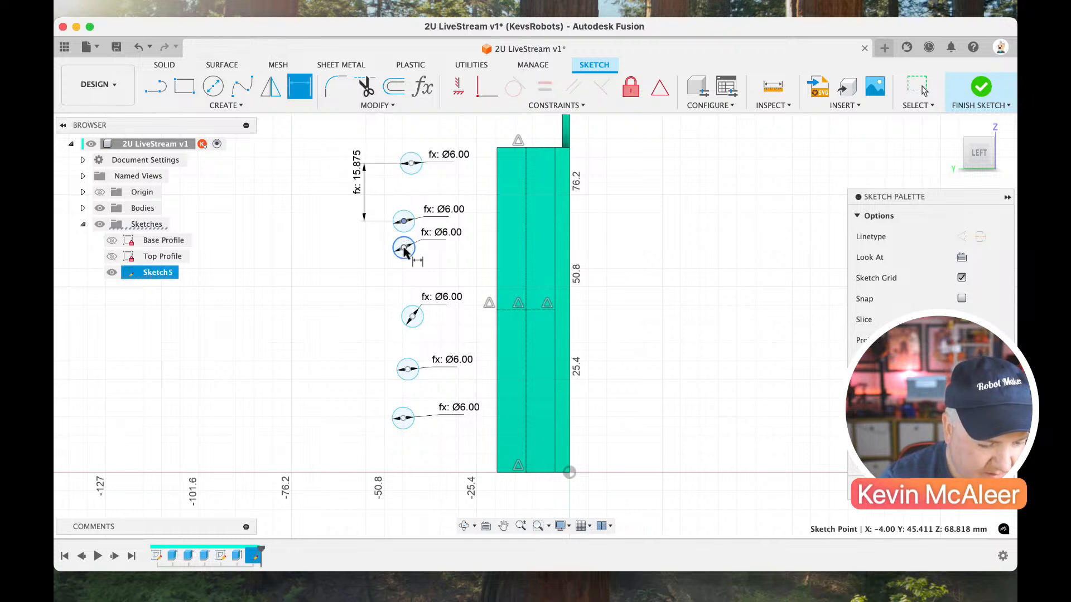
left_click(366, 246)
type("Pitch")
key("Return")
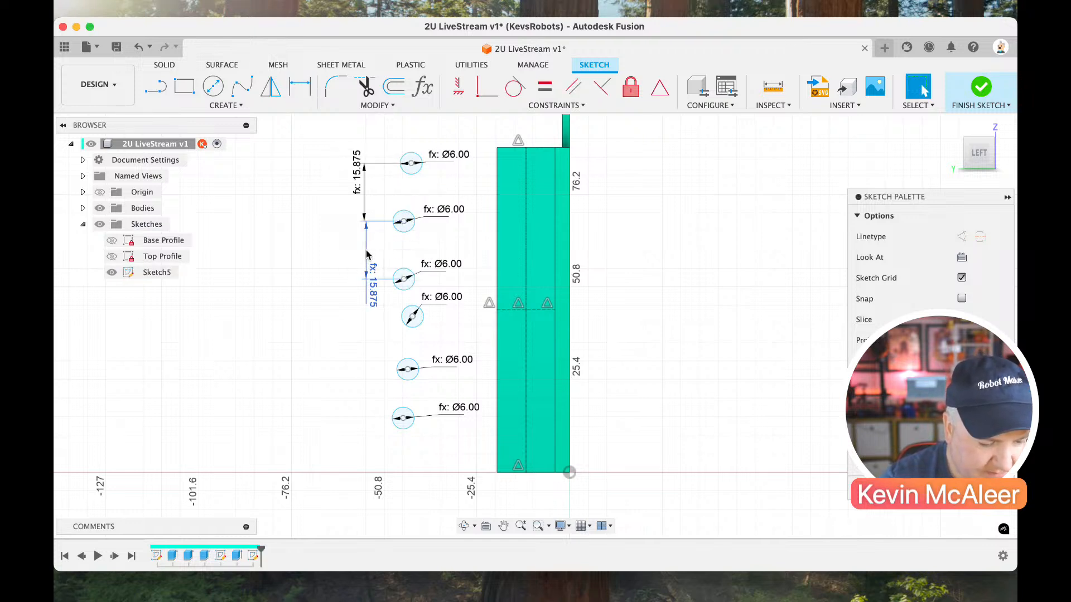
Move the second circle's centre to the midpoint of the flange's upper centreline and make the top circle's centre coincident with that line.
left_click_drag(408, 226, 524, 232)
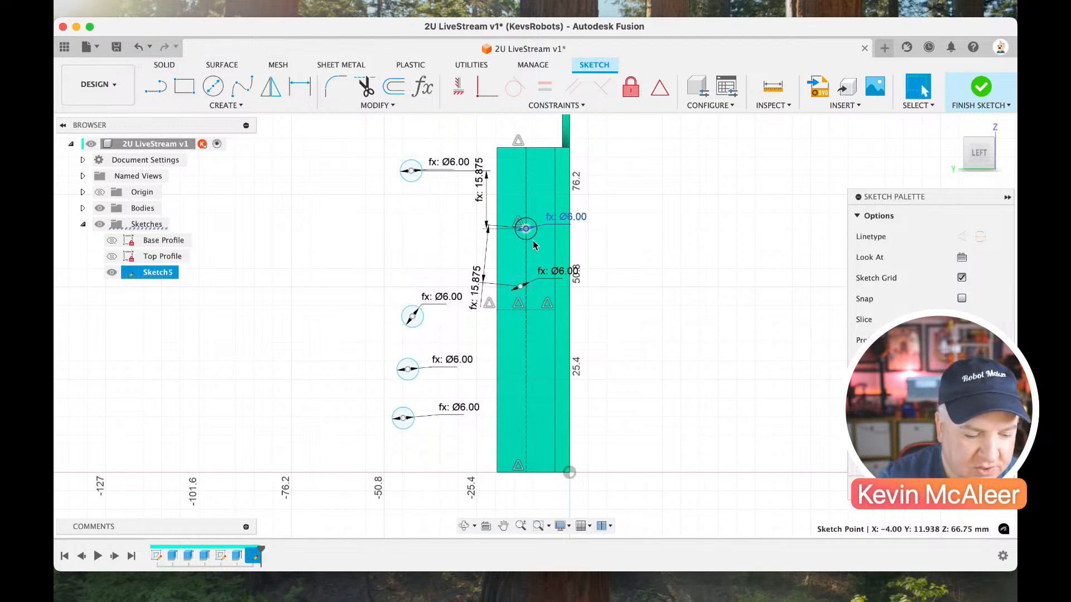
left_click_drag(411, 170, 423, 170)
left_click(487, 88)
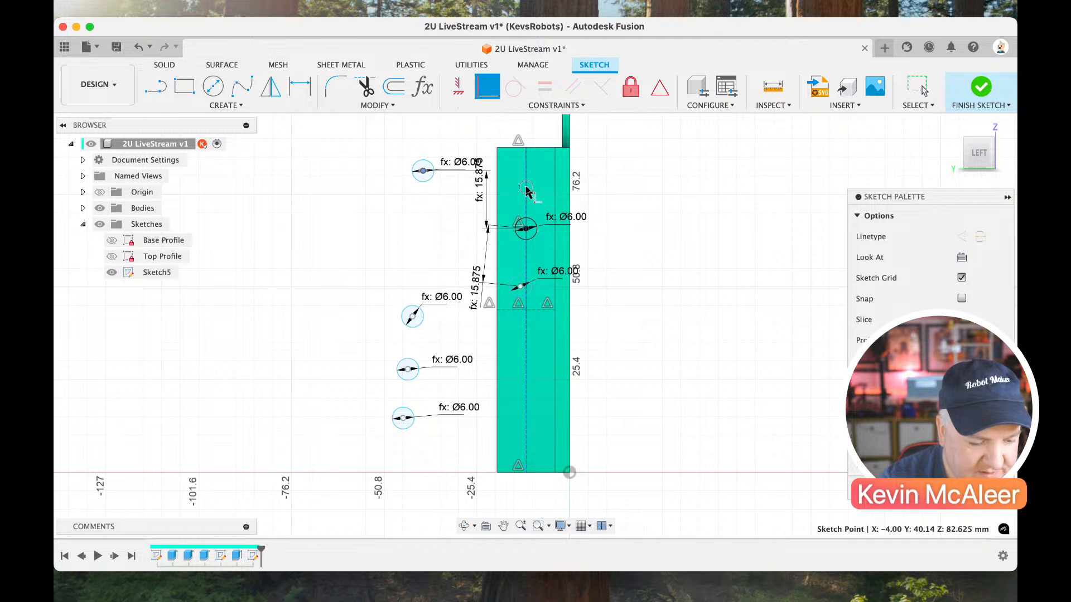
left_click(526, 190)
Make the centres of the remaining four circles coincident with the flange's vertical centreline.
left_click(413, 316)
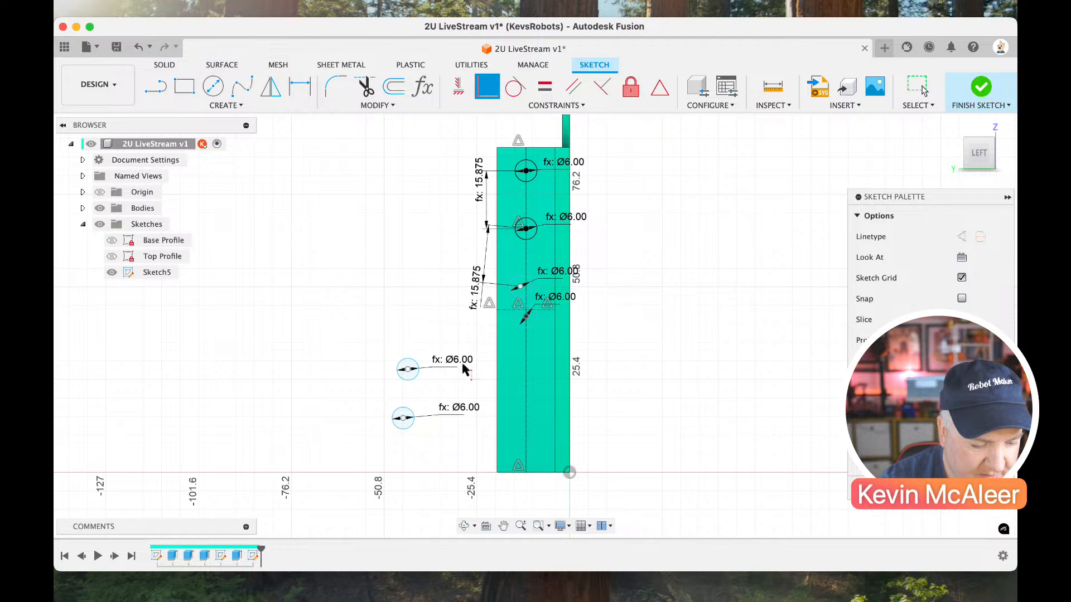
left_click(408, 370)
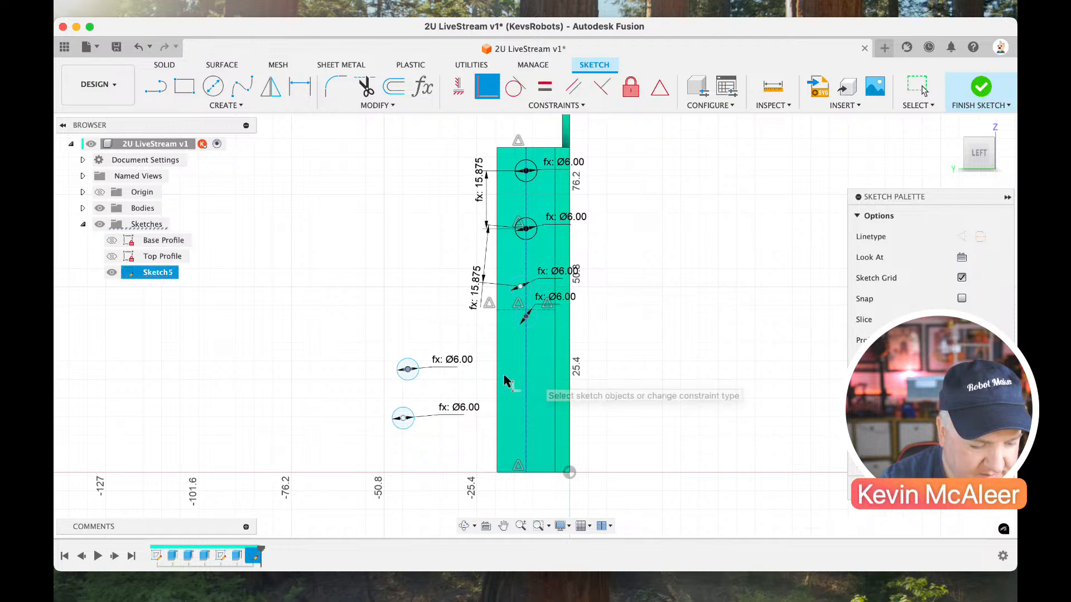
left_click(525, 371)
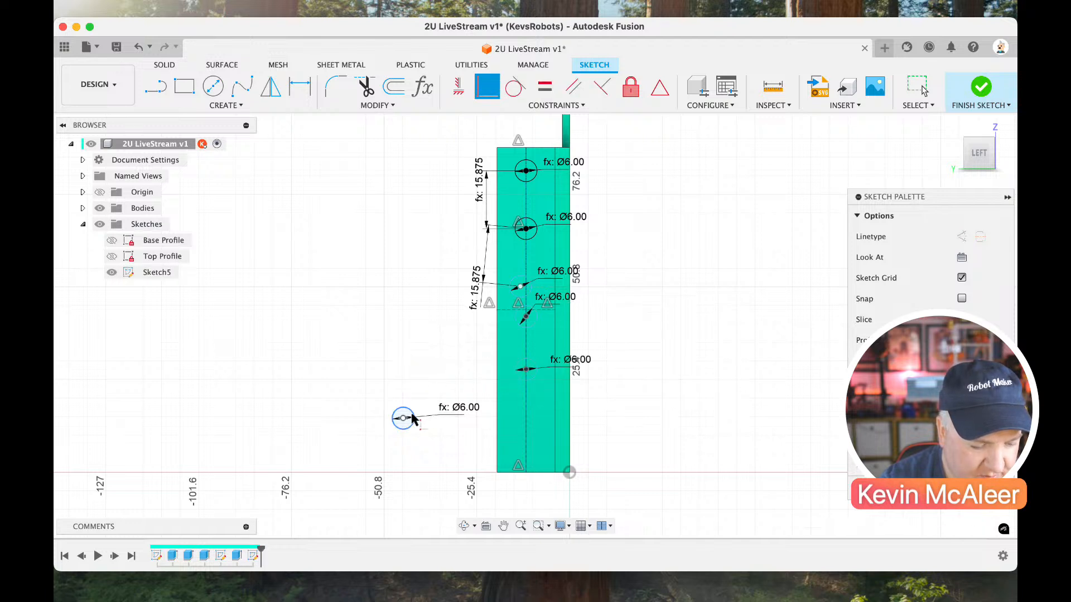
left_click(524, 425)
left_click(519, 286)
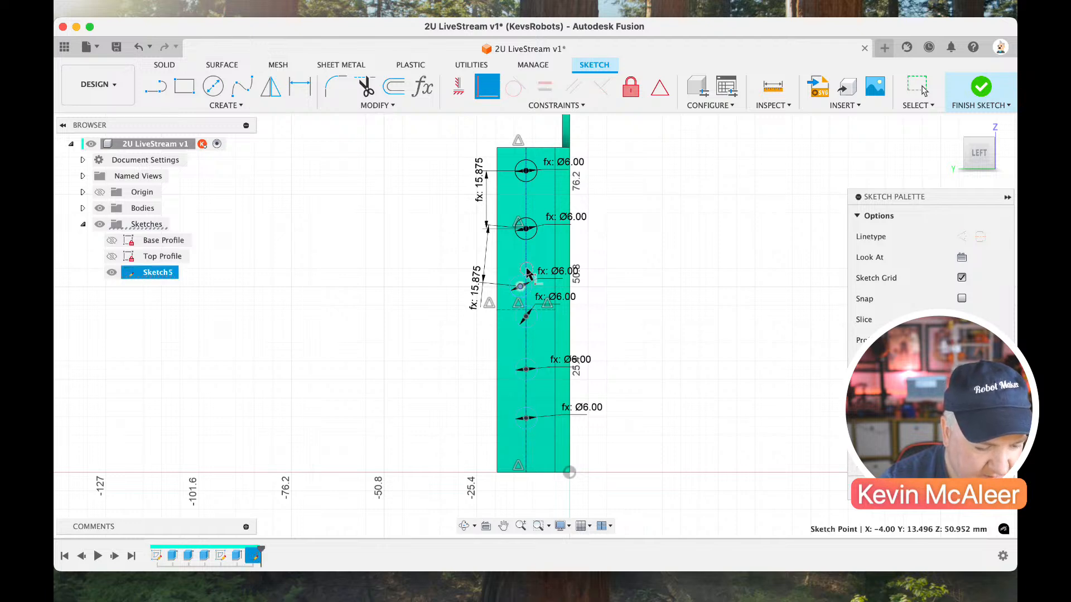
left_click(526, 281)
key("Escape")
scroll(530, 307, "up", 3)
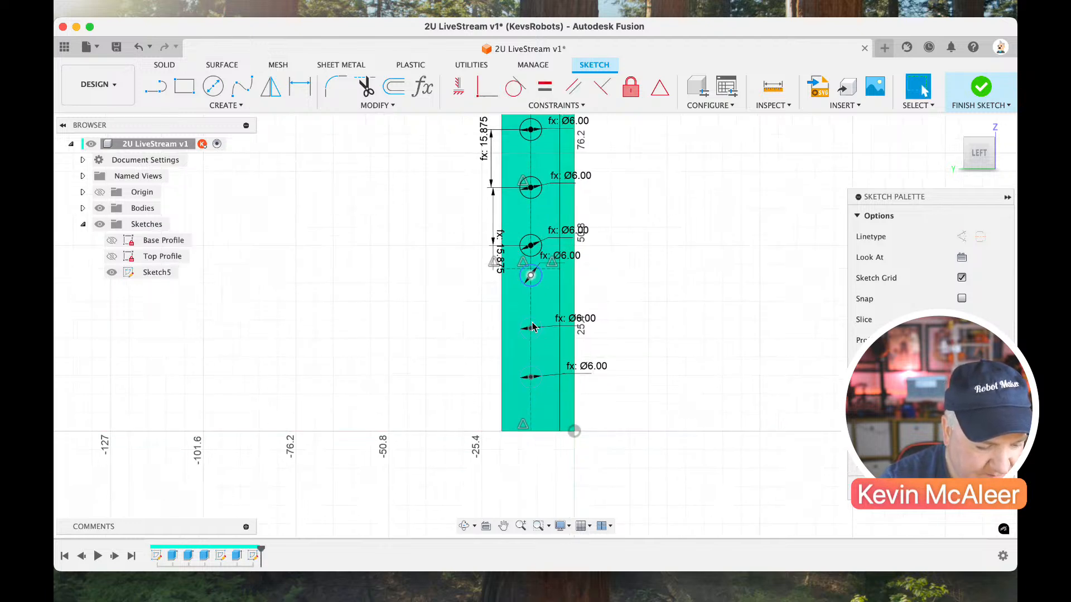
left_click(538, 298)
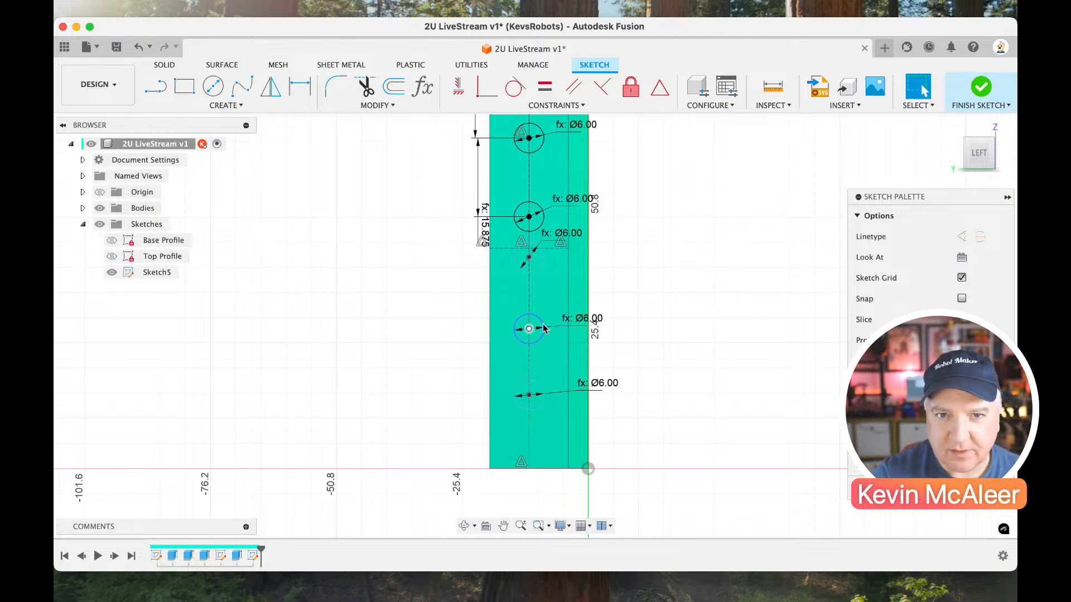
scroll(538, 296, "up", 1)
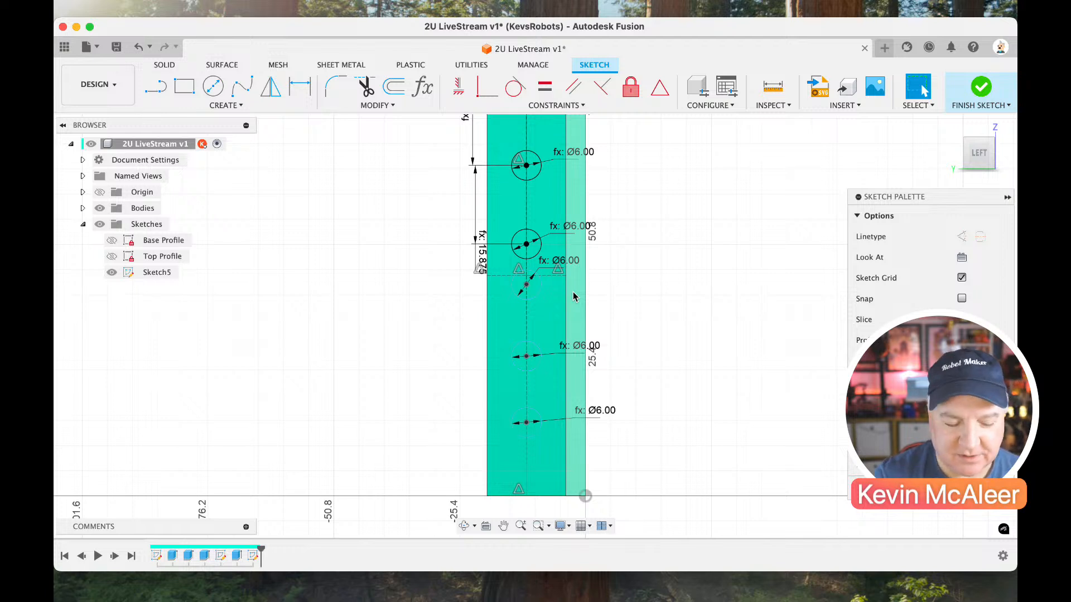
left_click(771, 106)
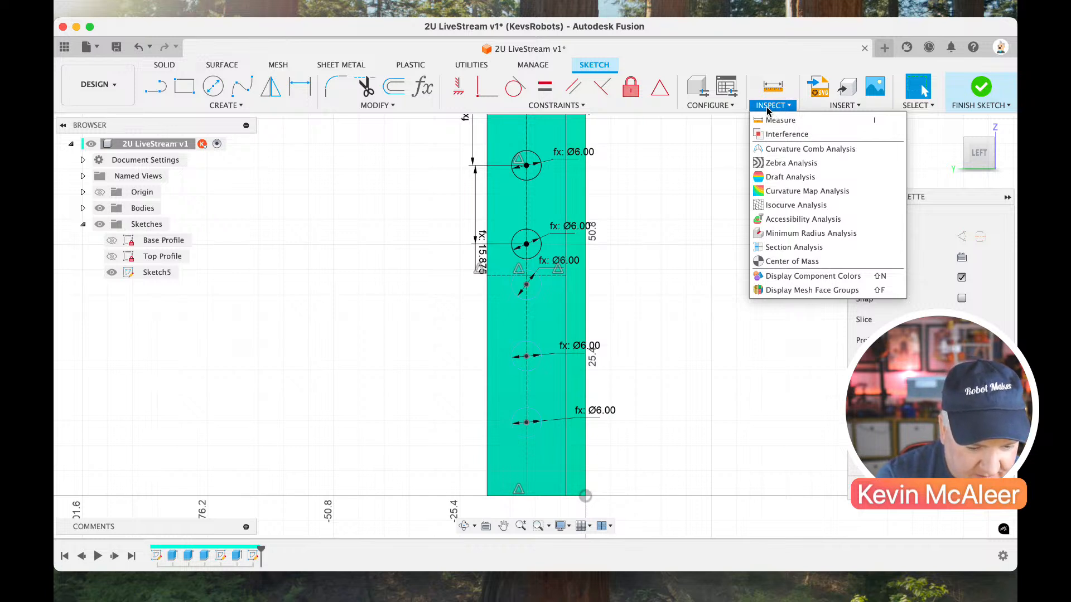
left_click(800, 277)
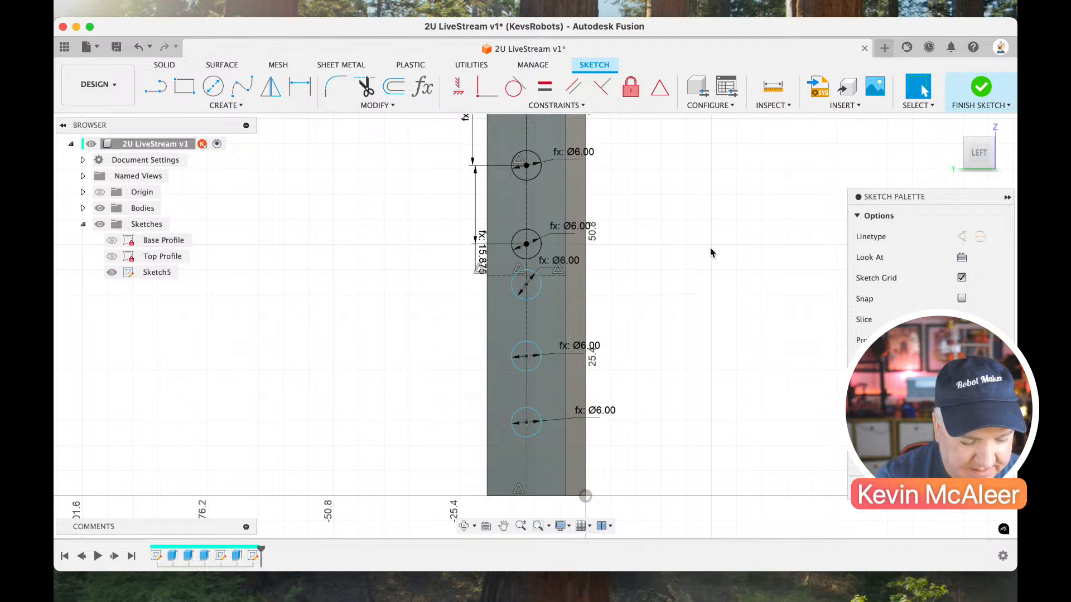
key("shift+n")
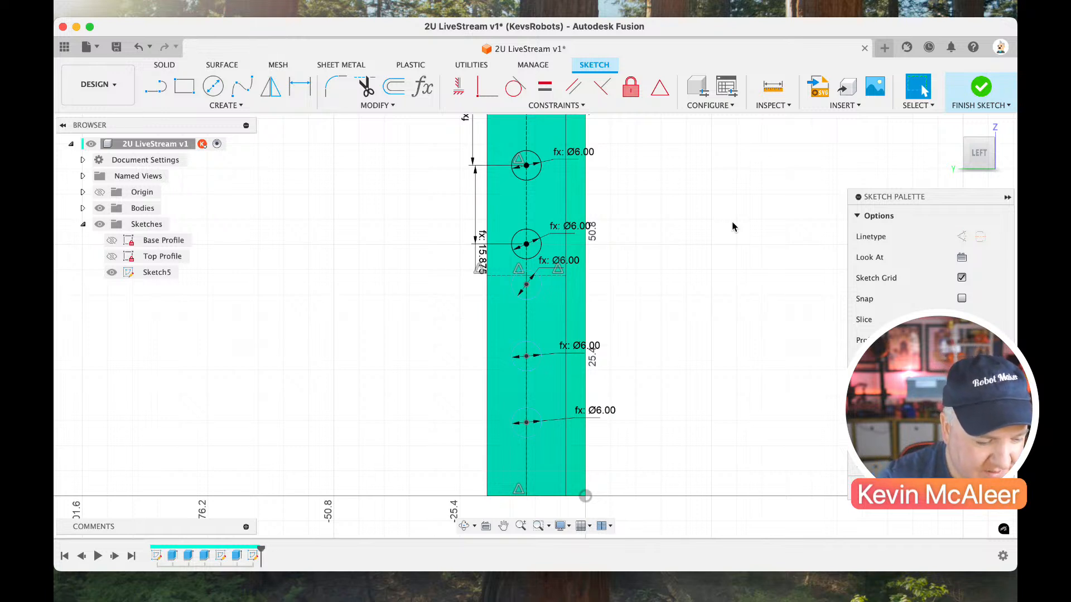
Hide the bodies and set the spacing between the fourth and fifth circles from the top to the Pitch parameter.
left_click(134, 208)
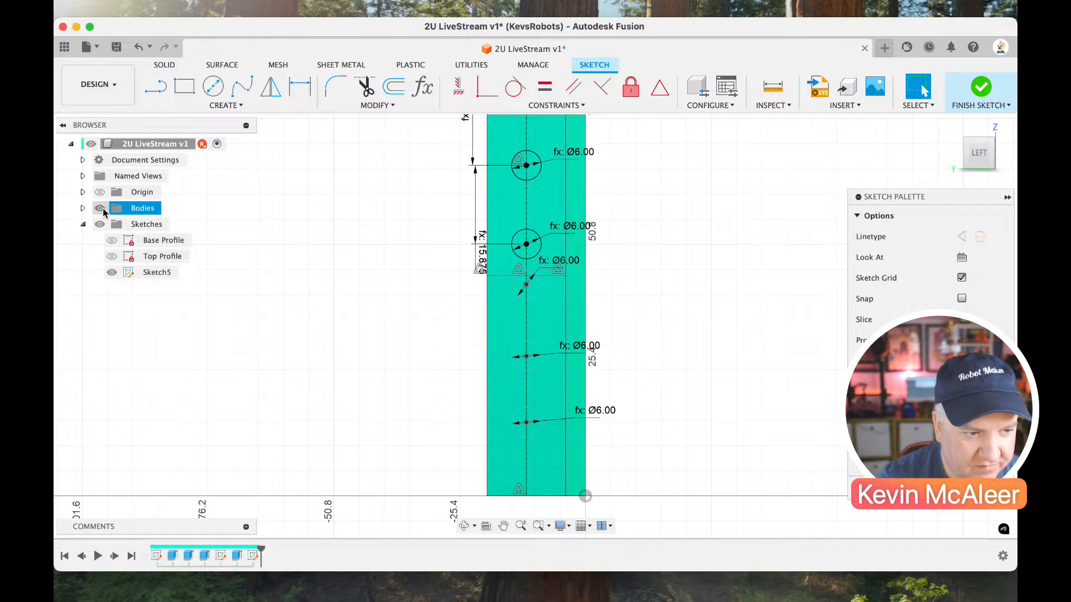
left_click(101, 208)
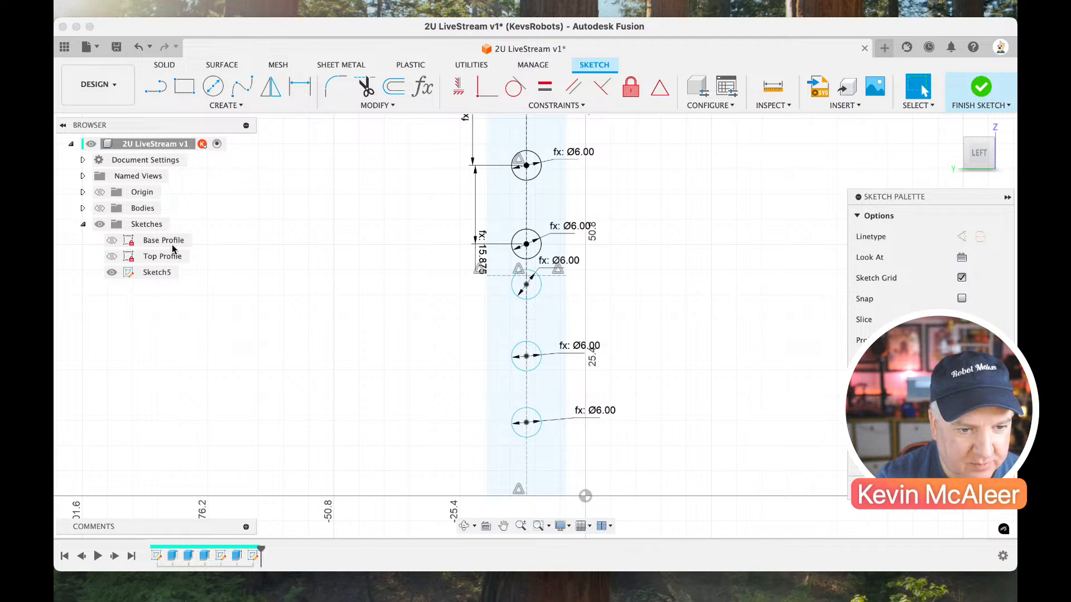
key("d")
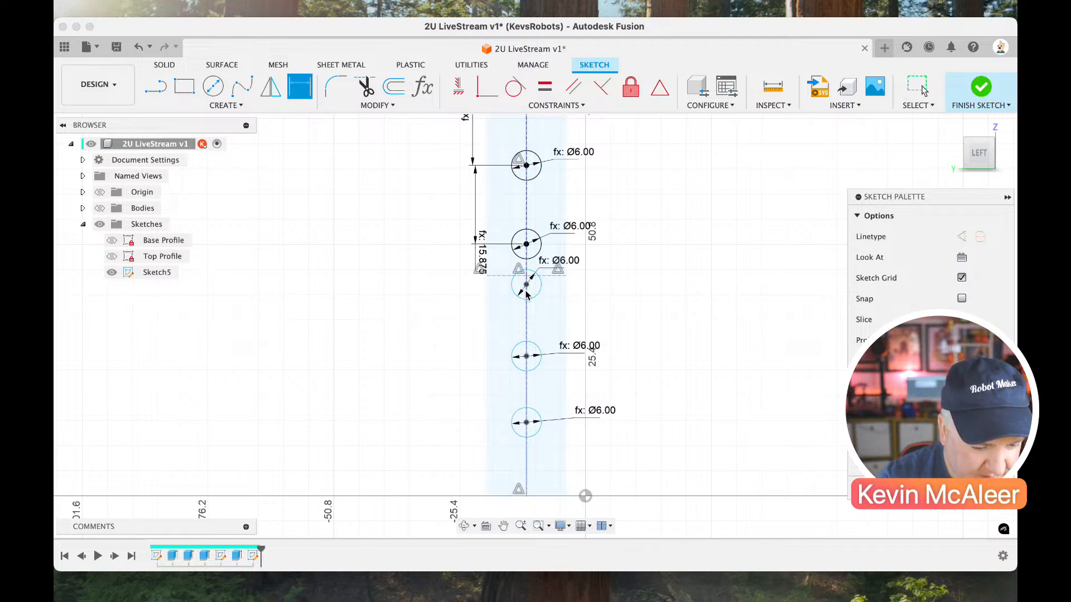
left_click(526, 285)
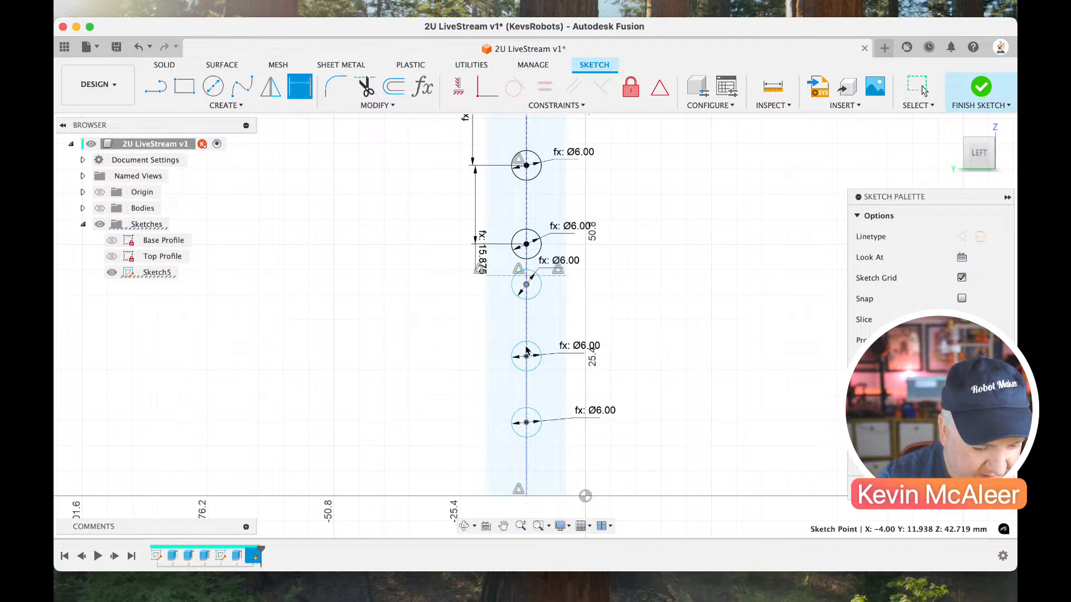
left_click(527, 358)
left_click(422, 357)
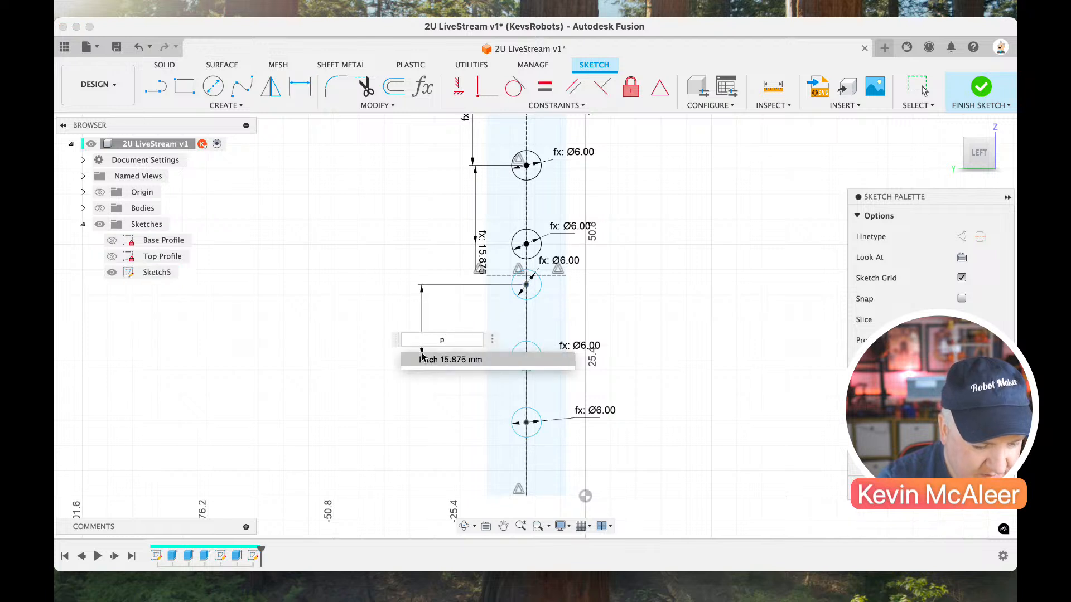
type("Pitch")
key("Return")
Set the spacing between the fifth and sixth circles from the top to the Pitch parameter.
left_click(525, 357)
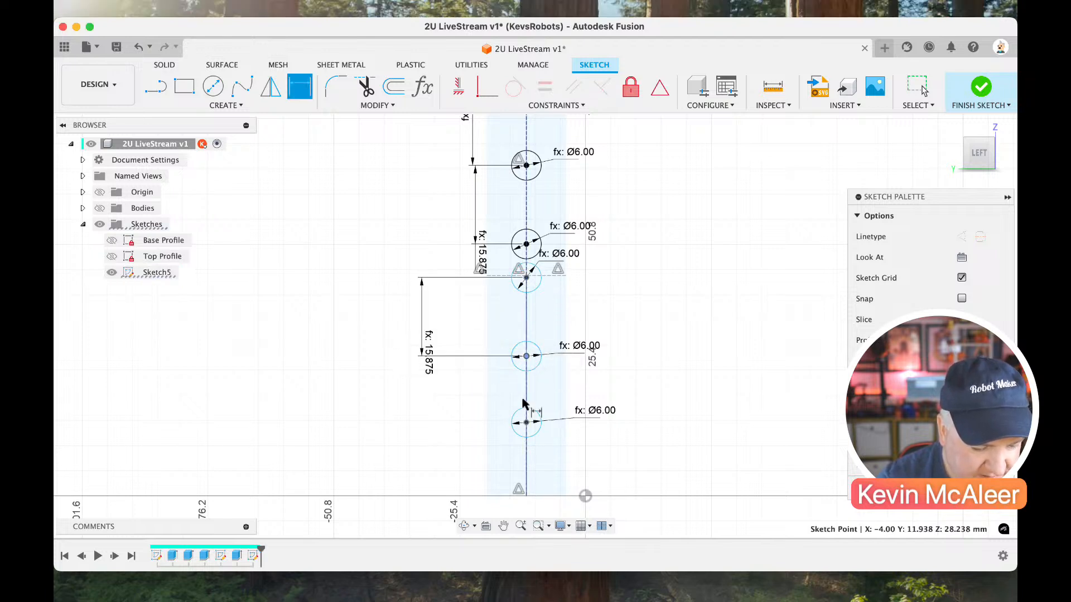
left_click(526, 422)
left_click(446, 424)
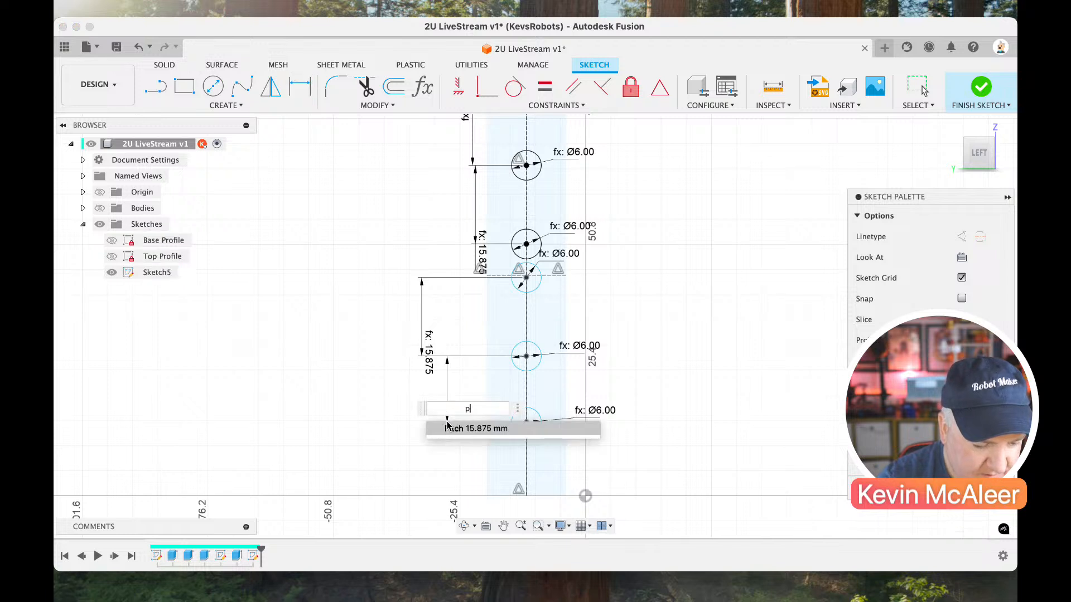
type("Pitch")
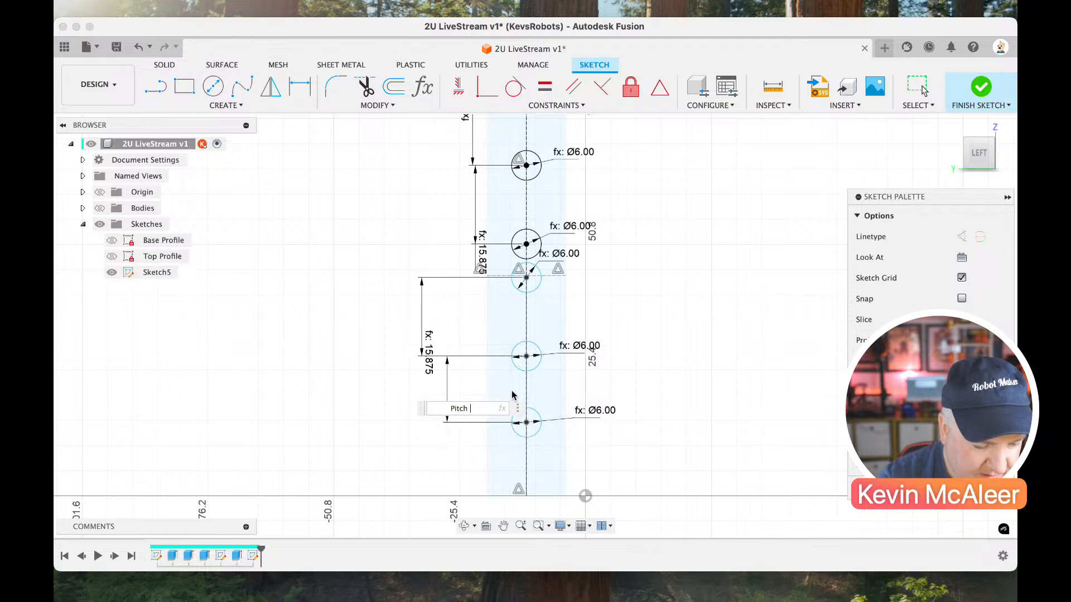
key("BackSpace")
key("Return")
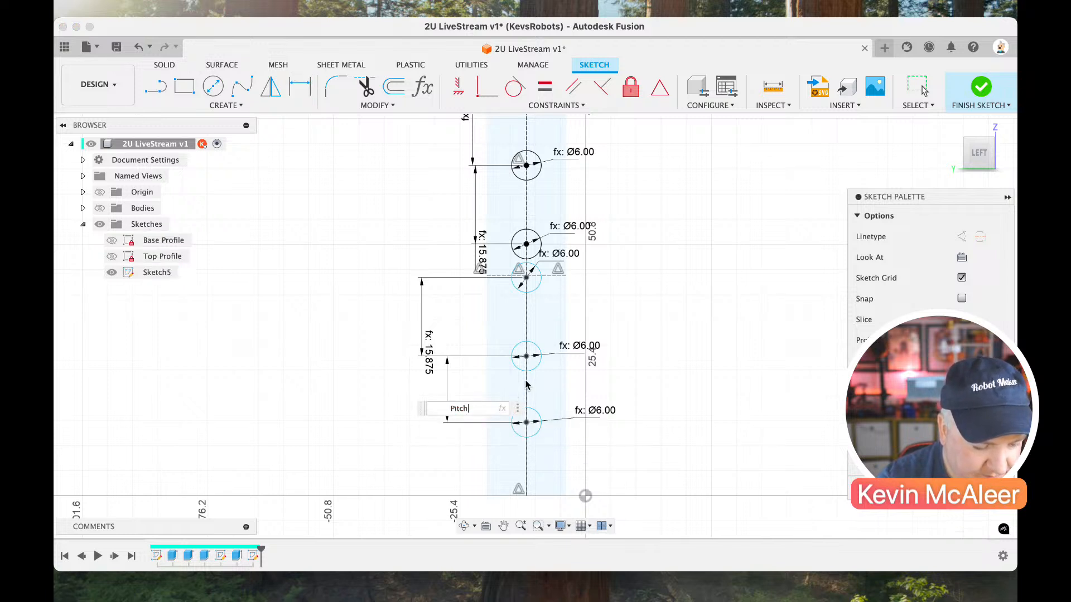
key("Return")
key("Escape")
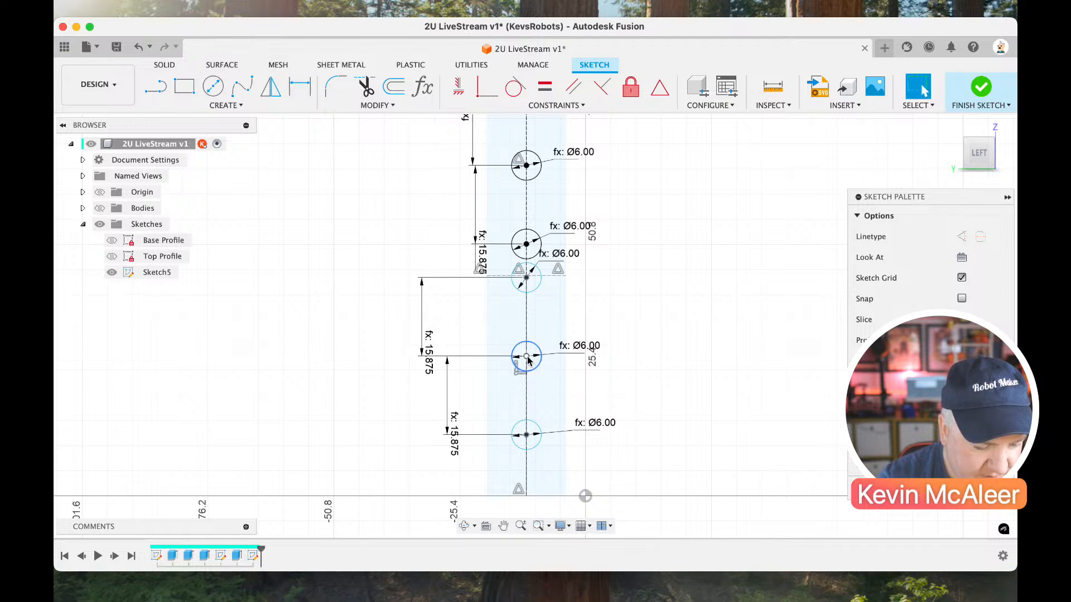
Move the fifth circle's centre to the midpoint of the flange's lower centreline and finish the sketch.
left_click_drag(527, 357, 528, 387)
scroll(630, 334, "down", 4)
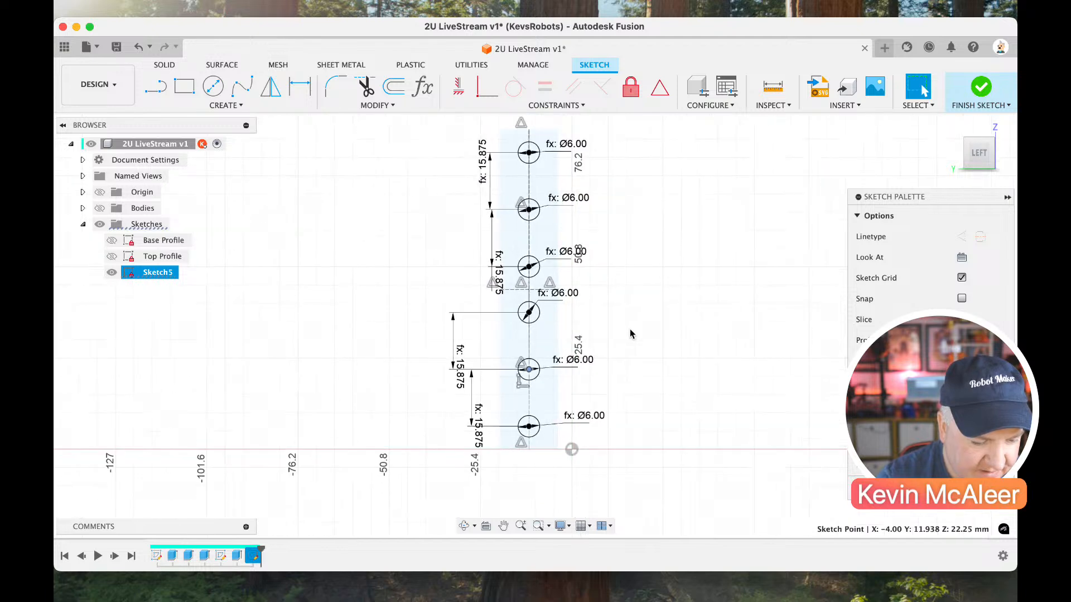
scroll(630, 333, "up", 1)
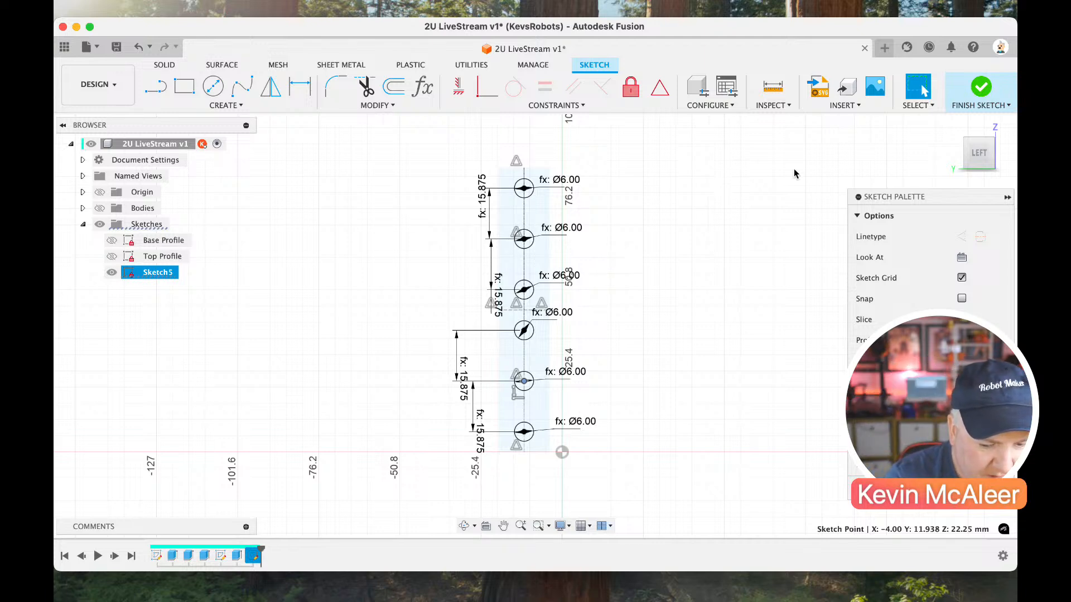
left_click(980, 89)
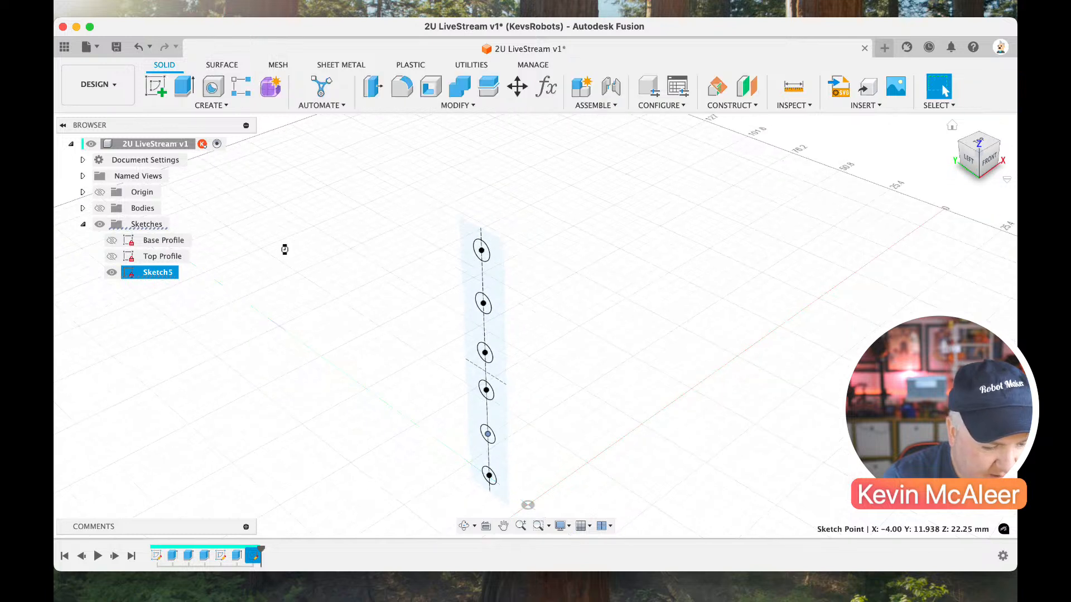
Show the bodies again and cut the flange's six circle profiles through it with the extent type set to All.
left_click(99, 208)
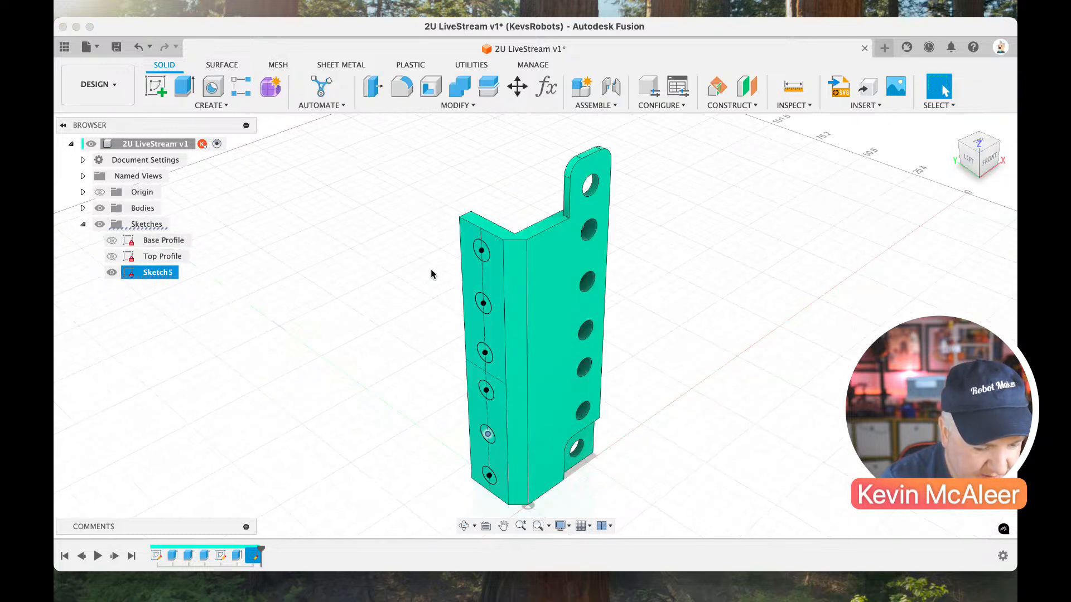
key("e")
left_click(481, 251)
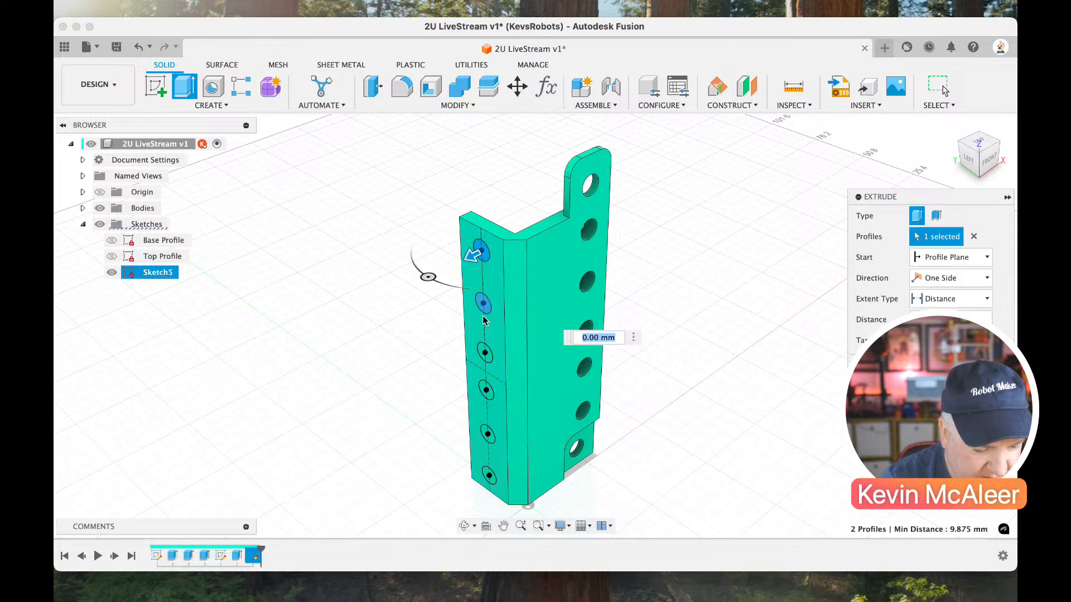
left_click(483, 305)
left_click(484, 352)
left_click(486, 391)
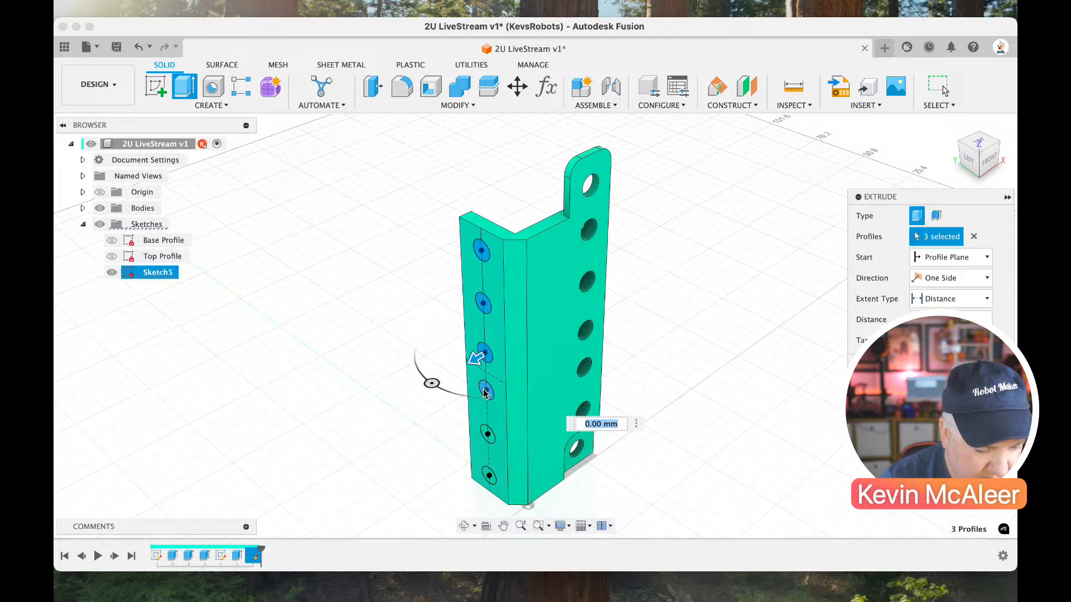
left_click(484, 435)
left_click(486, 475)
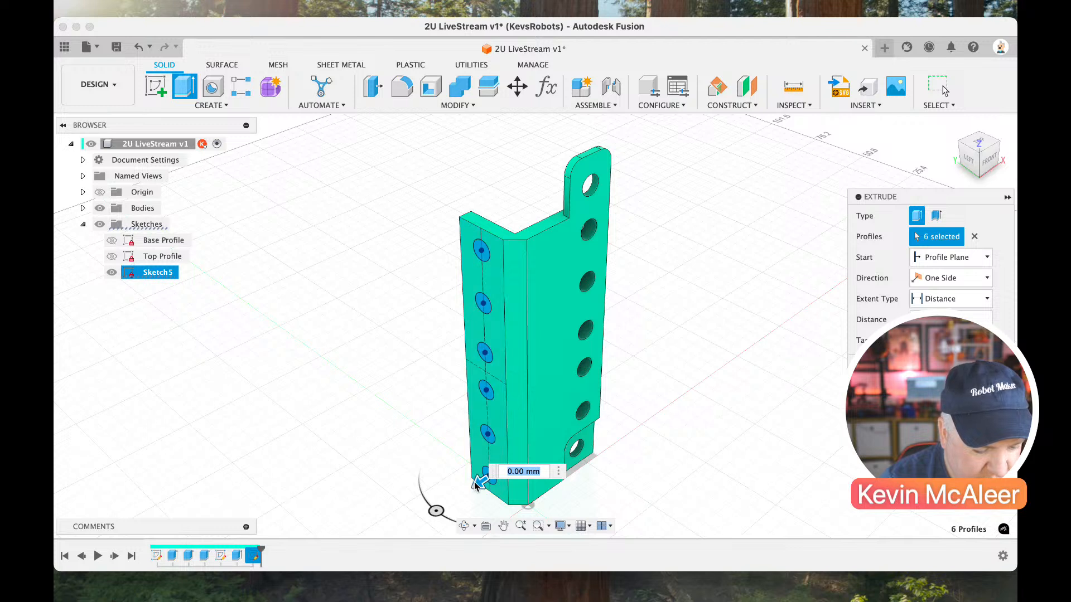
left_click_drag(477, 484, 693, 346)
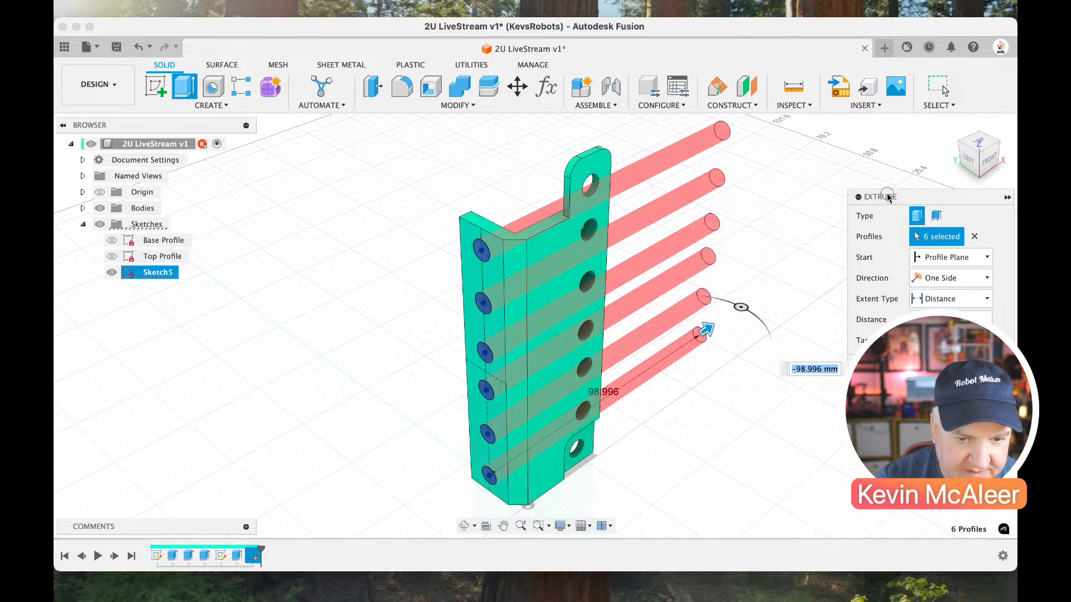
left_click_drag(889, 197, 776, 125)
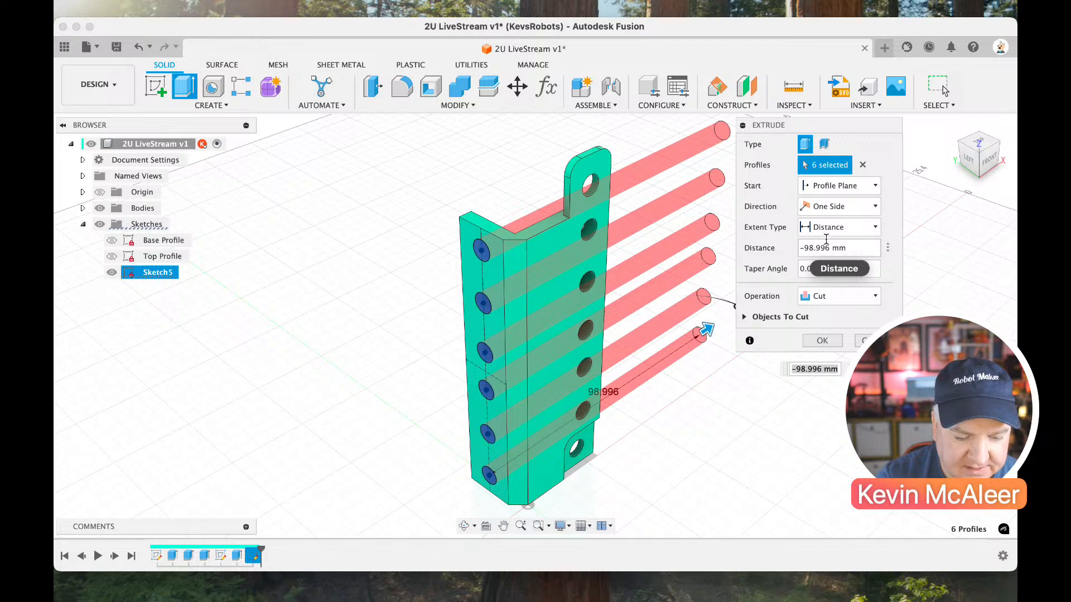
left_click(843, 235)
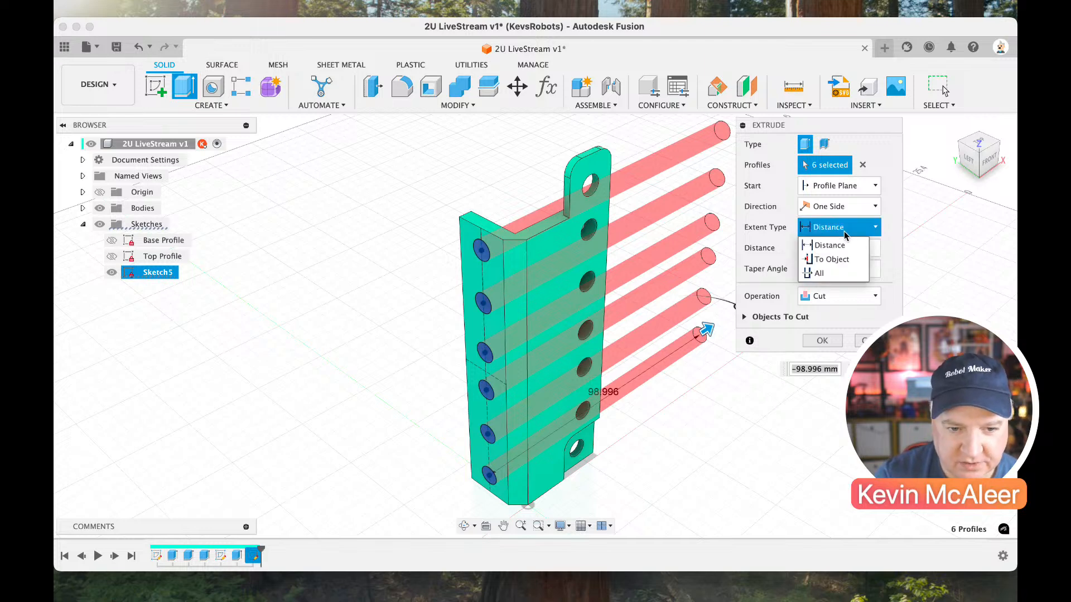
left_click(816, 273)
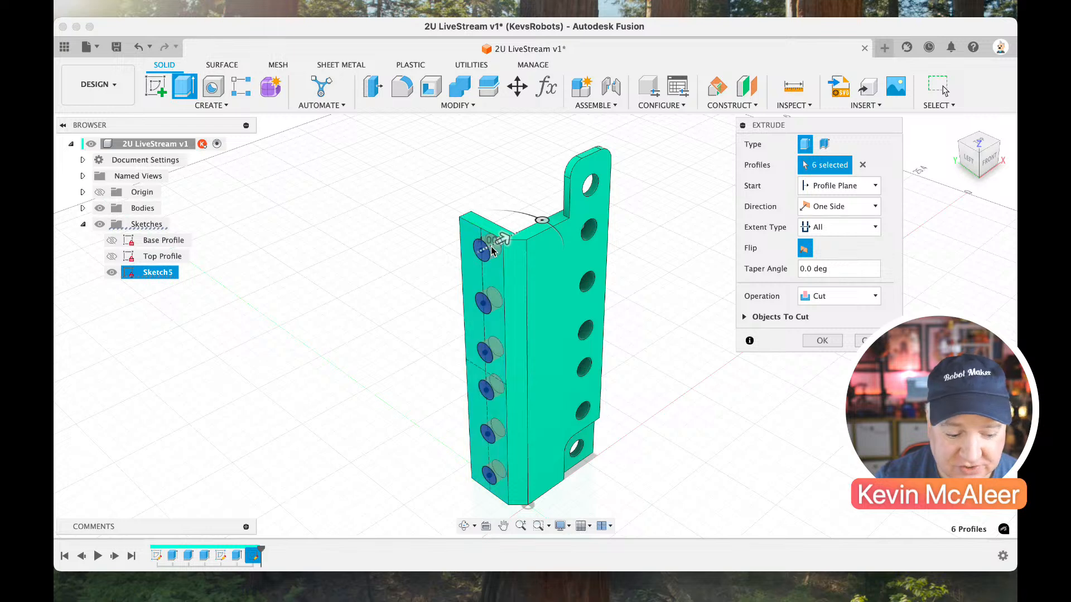
left_click(819, 341)
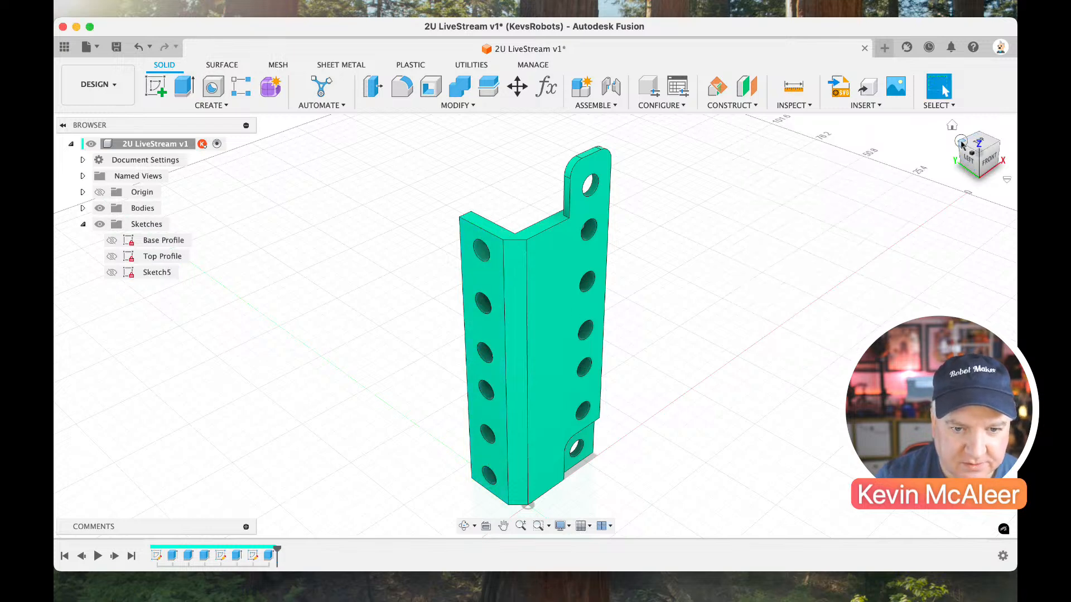
Start a new sketch on the outer face of the side flange with the six holes.
mouse_move(961, 144)
left_mouse_down()
mouse_move(974, 159)
mouse_move(914, 153)
left_mouse_up()
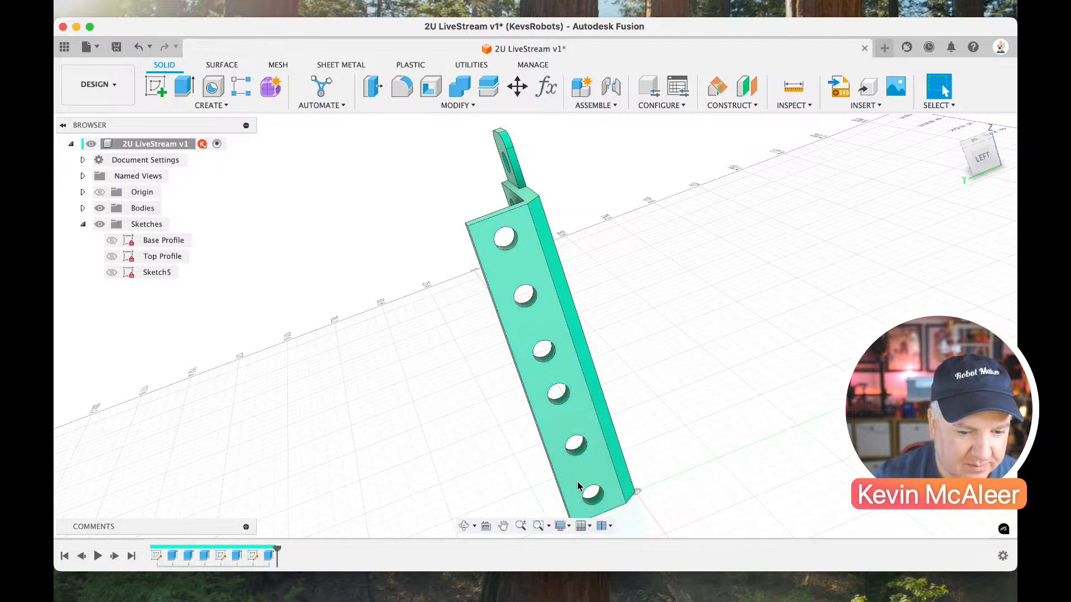
left_click(156, 86)
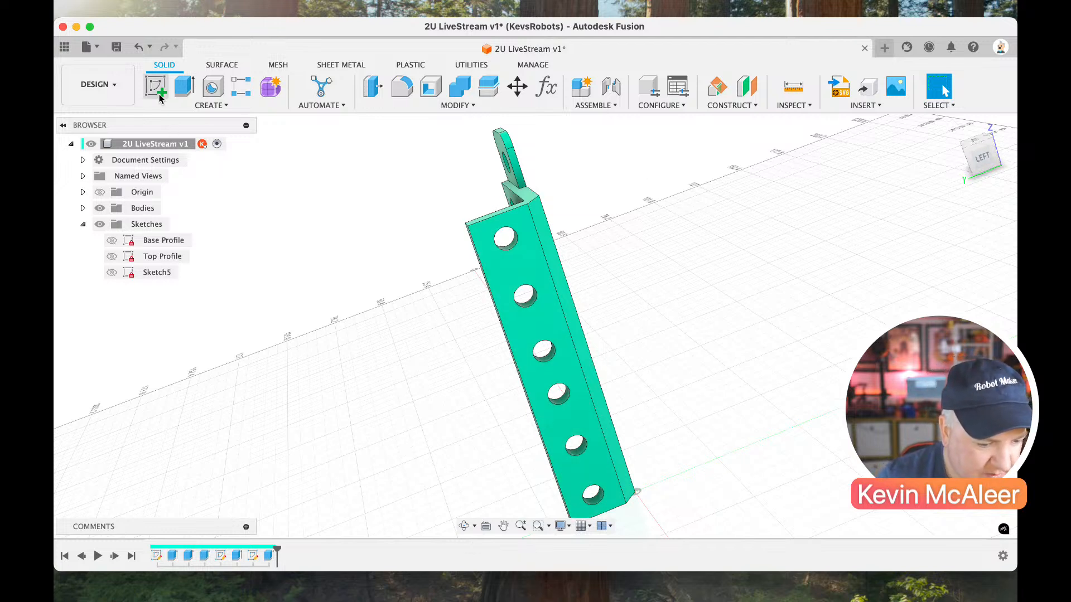
left_click(509, 266)
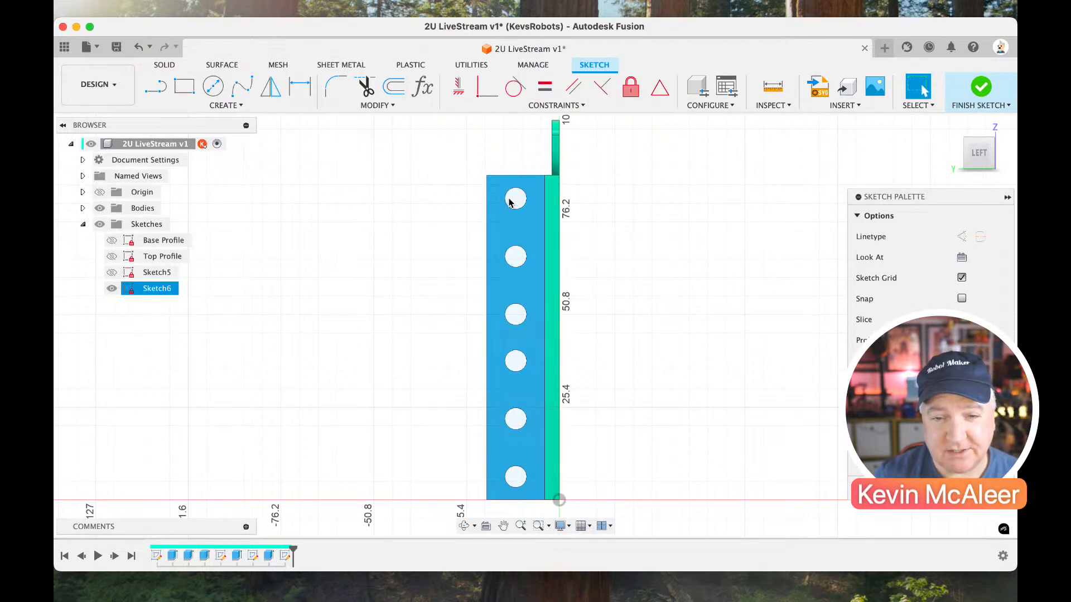
Sketch two rectangles about 13 mm high beside the flange, one near its upper end and one near its lower end.
key("r")
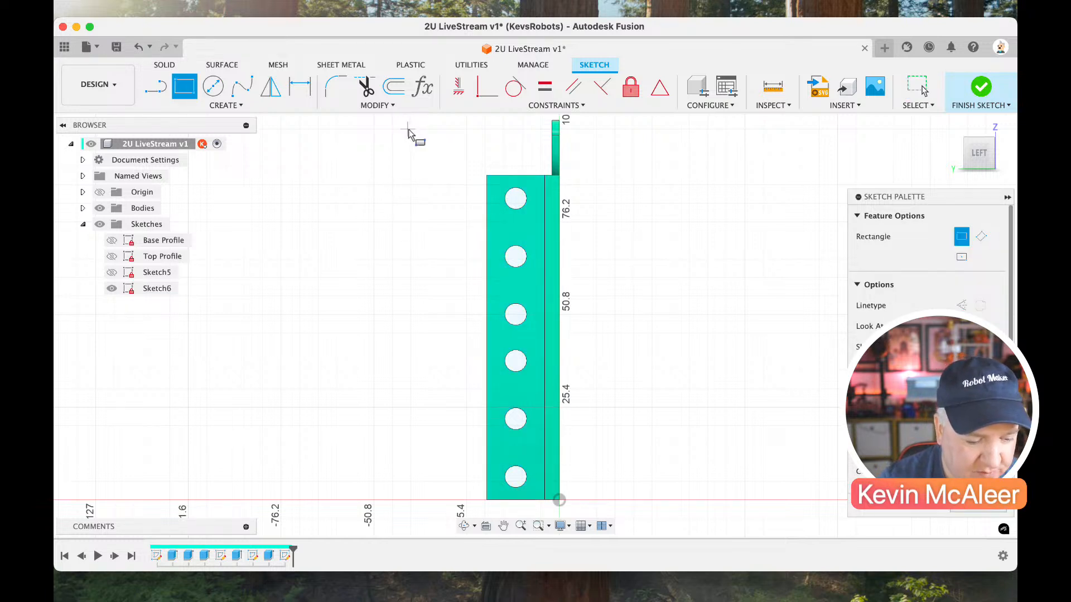
left_click(408, 130)
left_click(455, 177)
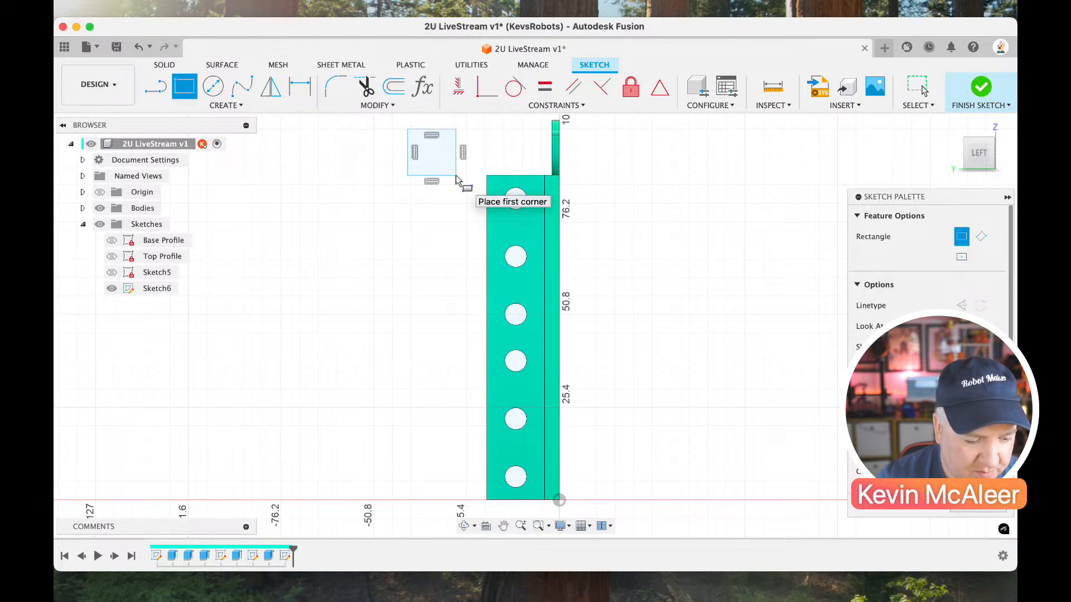
left_click(411, 431)
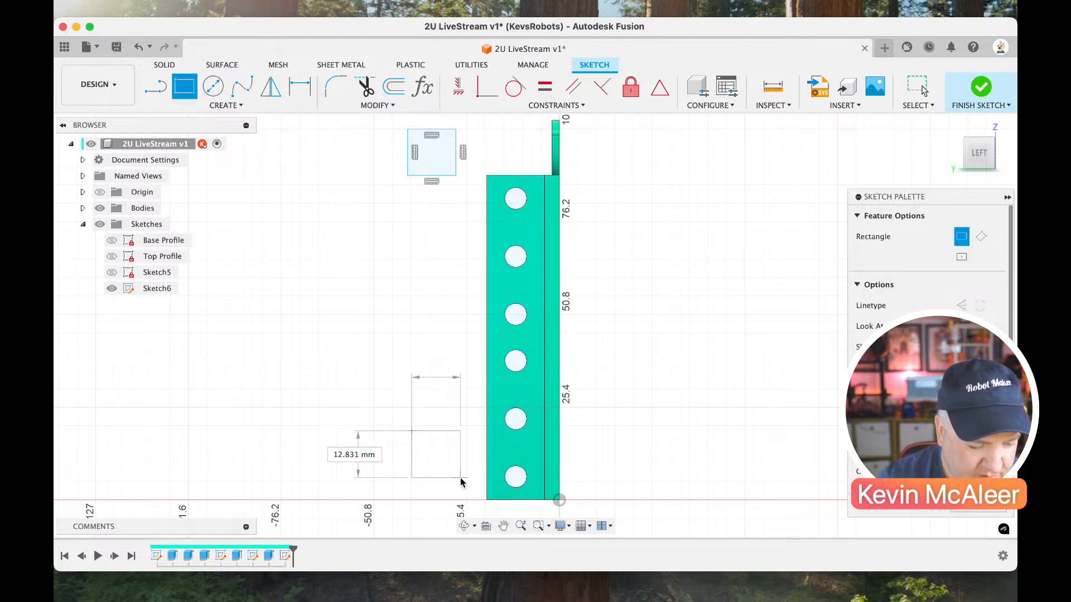
left_click(462, 477)
key("Escape")
Dimension the upper rectangle to 15 mm high and 15 mm wide.
scroll(429, 297, "up", 2)
key("d")
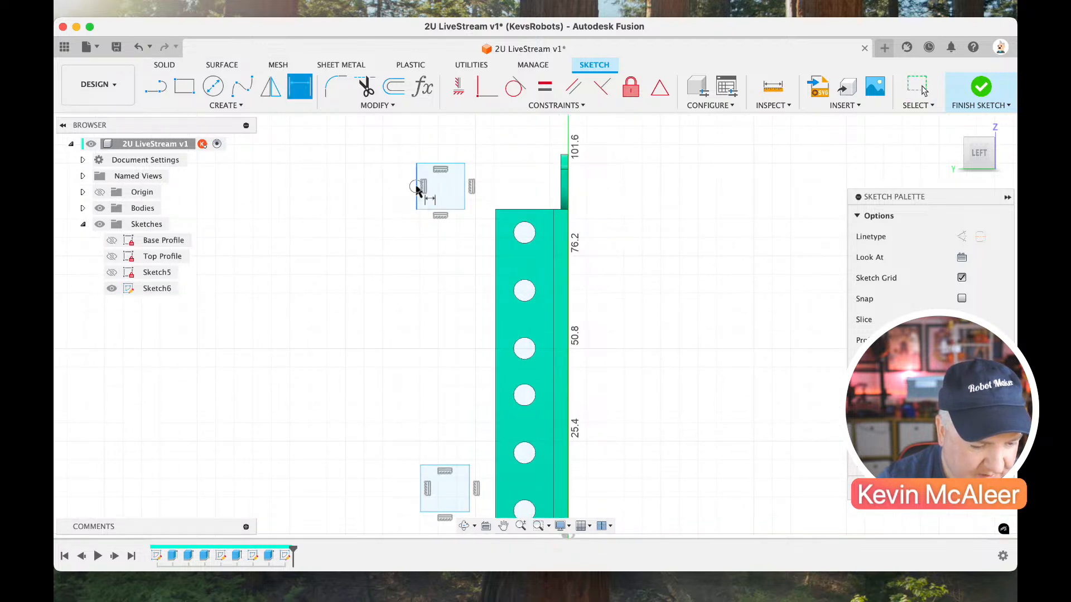
left_click(416, 187)
left_click(401, 201)
type("15")
key("Return")
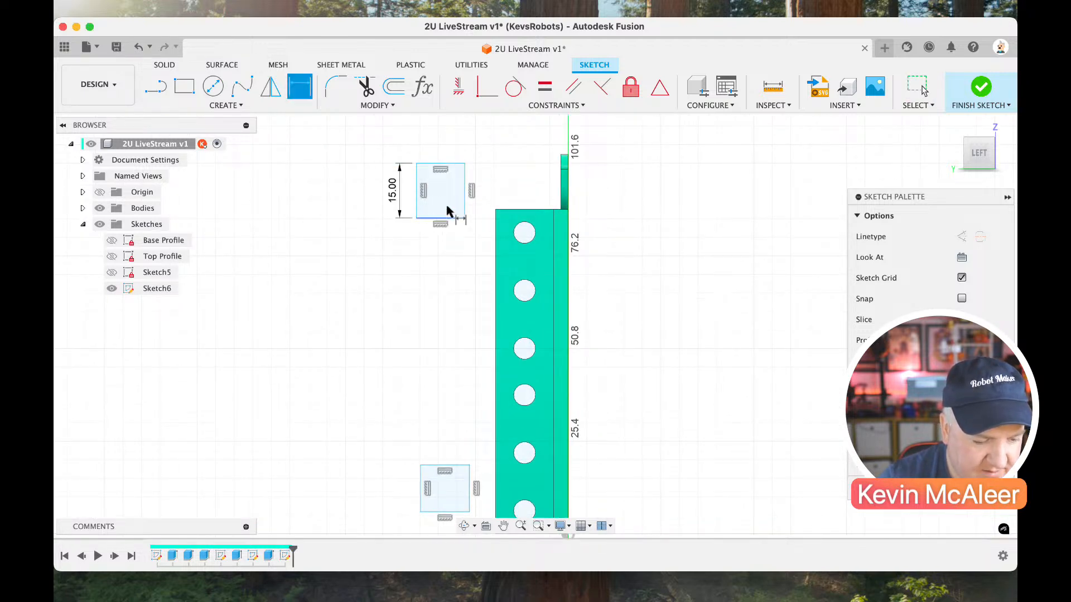
left_click(445, 163)
left_click(449, 142)
type("15")
key("Return")
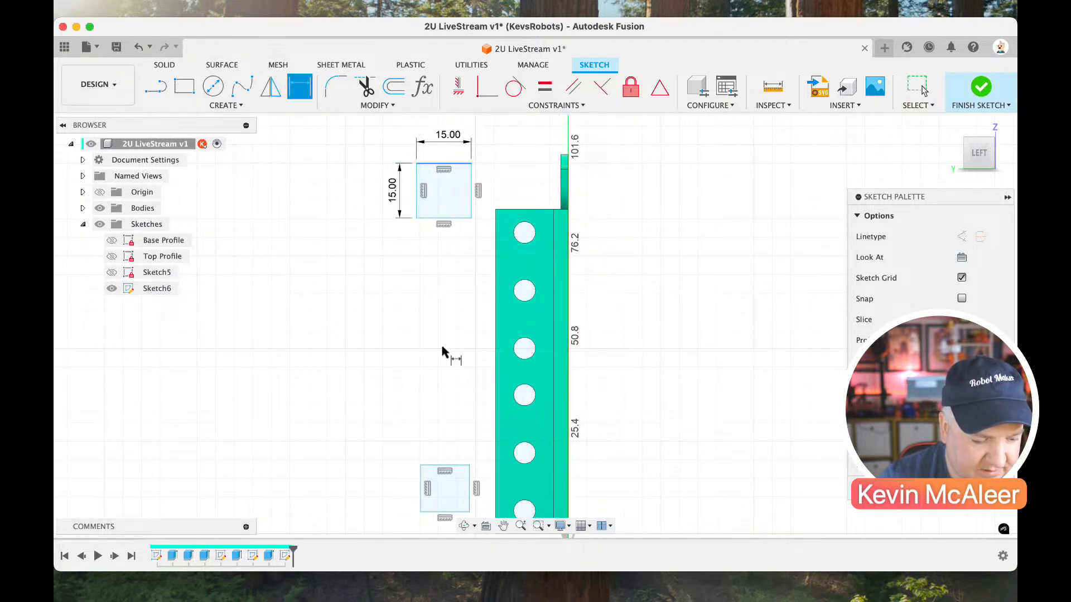
Dimension the lower rectangle to 15 mm wide and 15 mm high.
left_click(446, 465)
left_click(448, 449)
type("15")
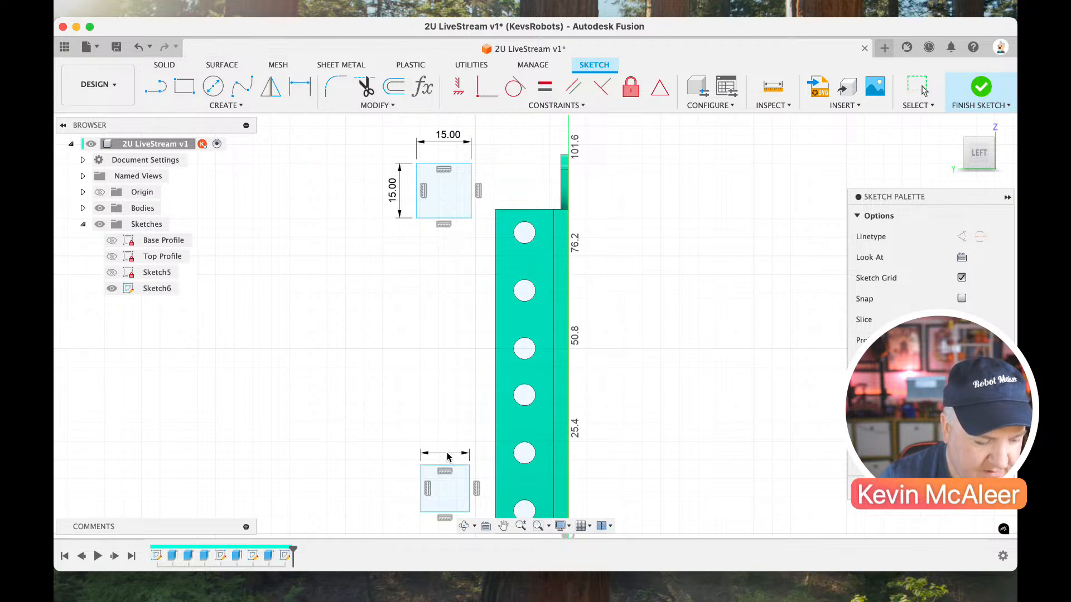
key("Return")
left_click(419, 489)
left_click(401, 492)
type("15")
key("Return")
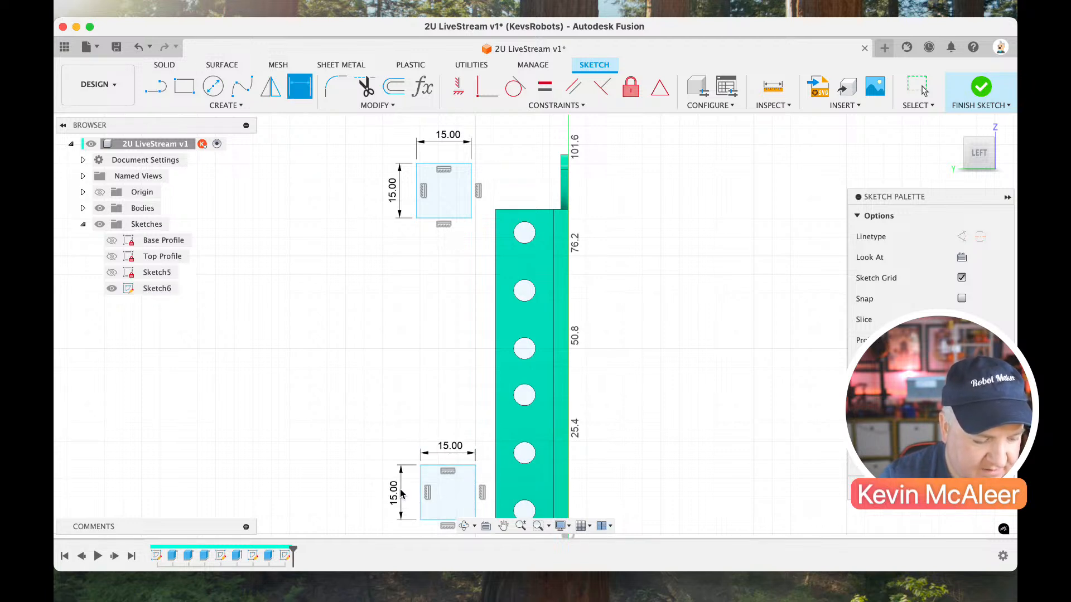
key("Escape")
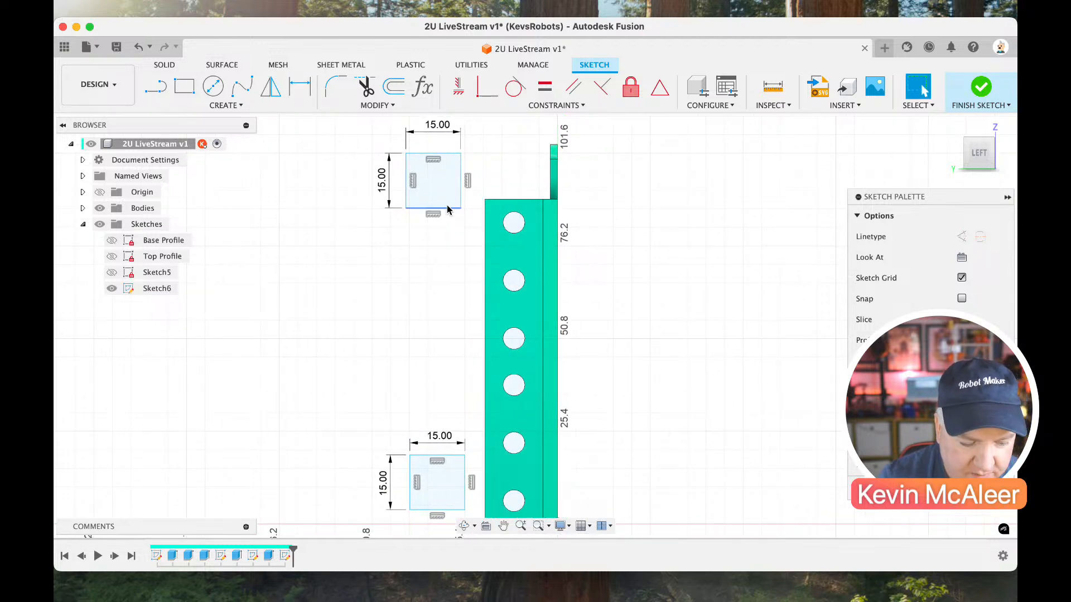
Draw a small circle inside the upper square.
key("c")
left_click(429, 177)
left_click(434, 183)
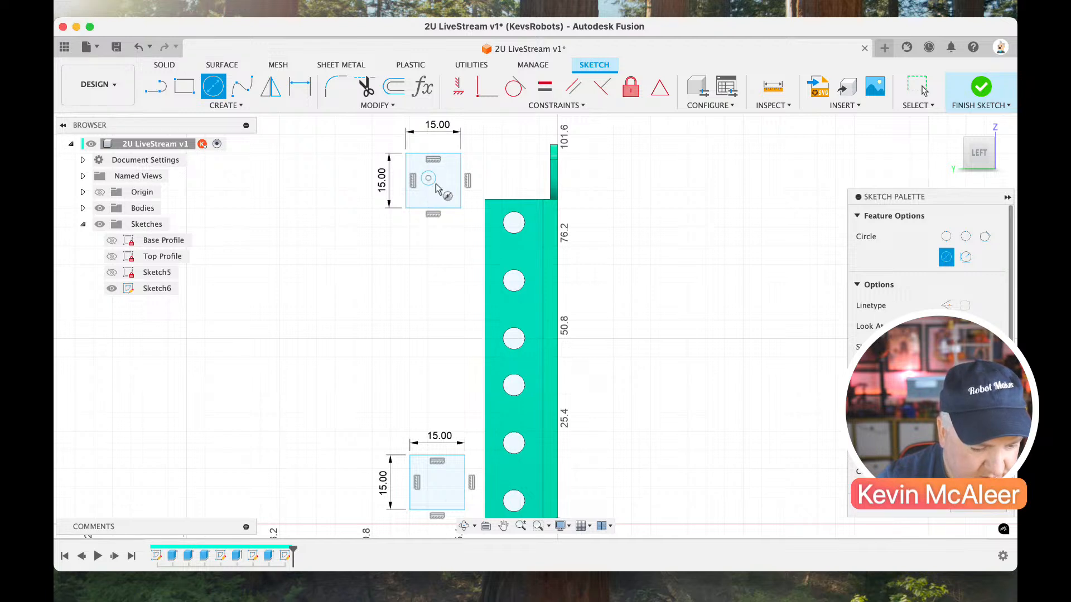
left_click(433, 473)
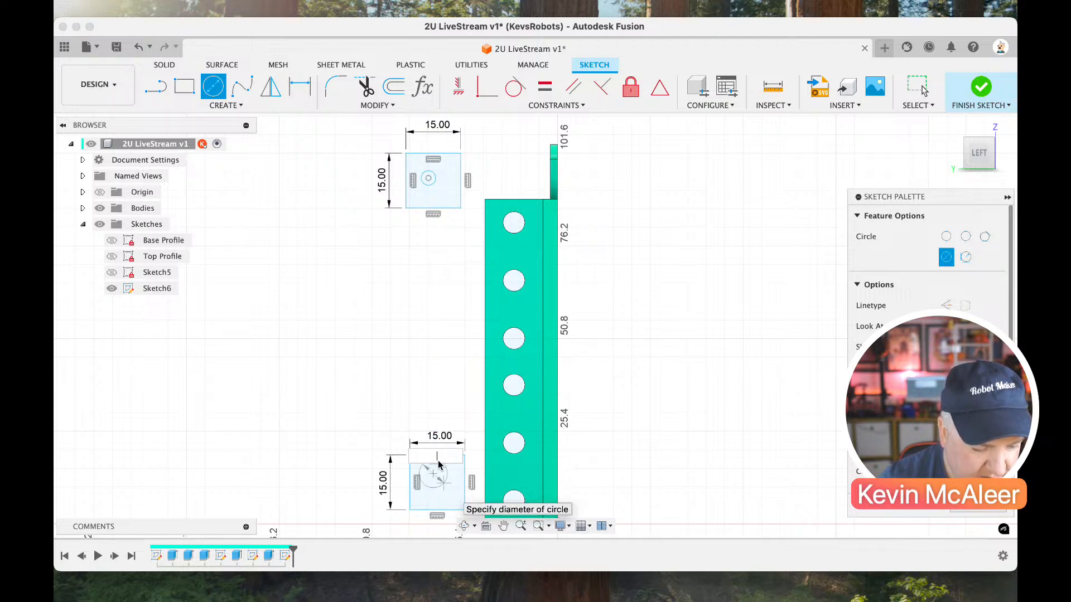
key("Escape")
key("Escape")
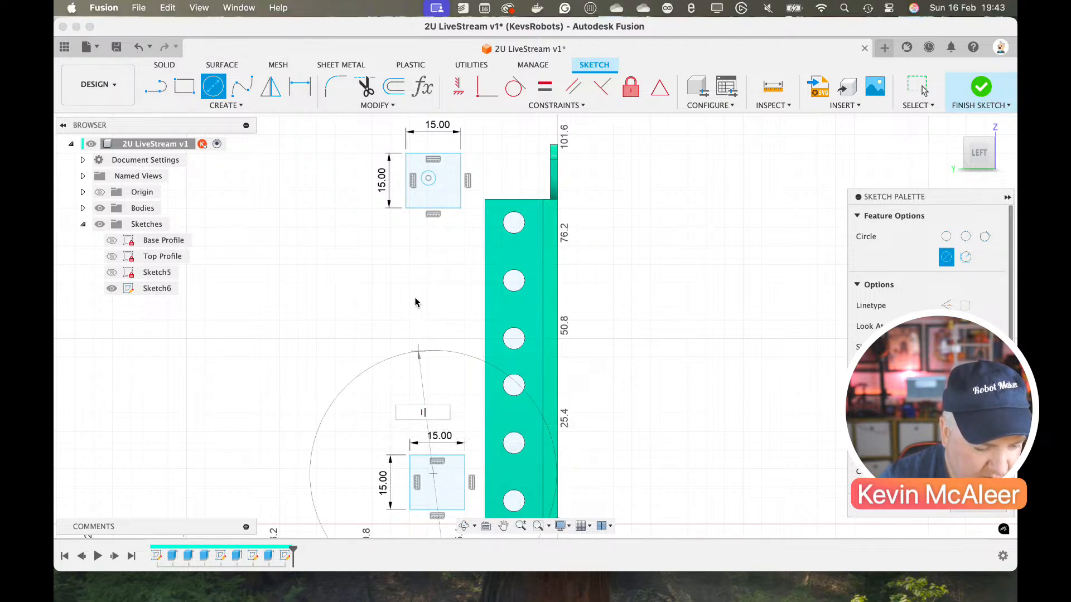
Draw a circle inside the lower square and set its diameter to the Hole parameter.
key("c")
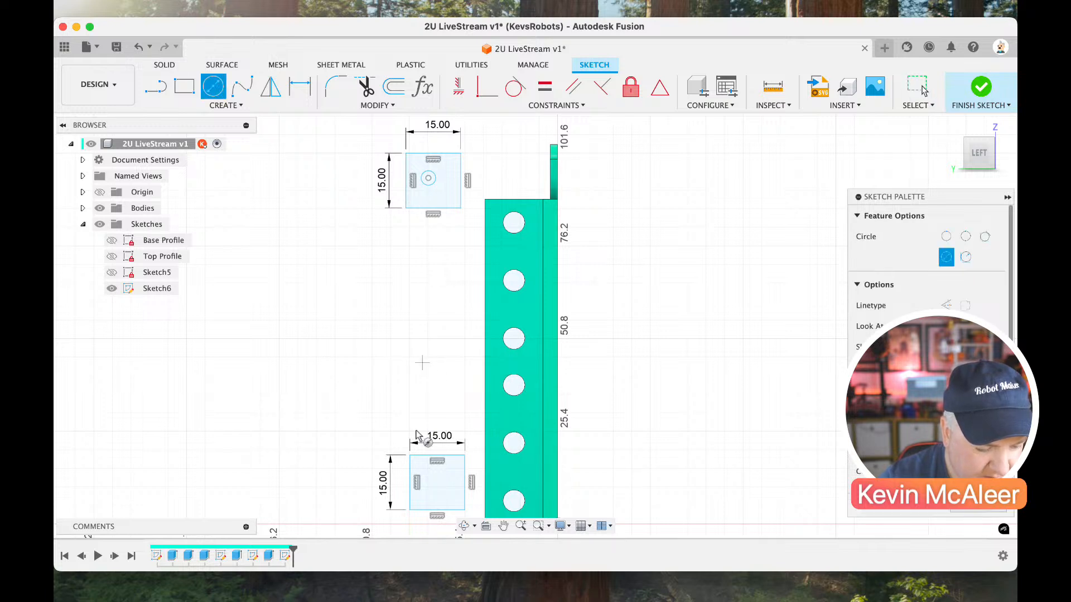
left_click(430, 478)
left_click(441, 490)
key("Escape")
key("d")
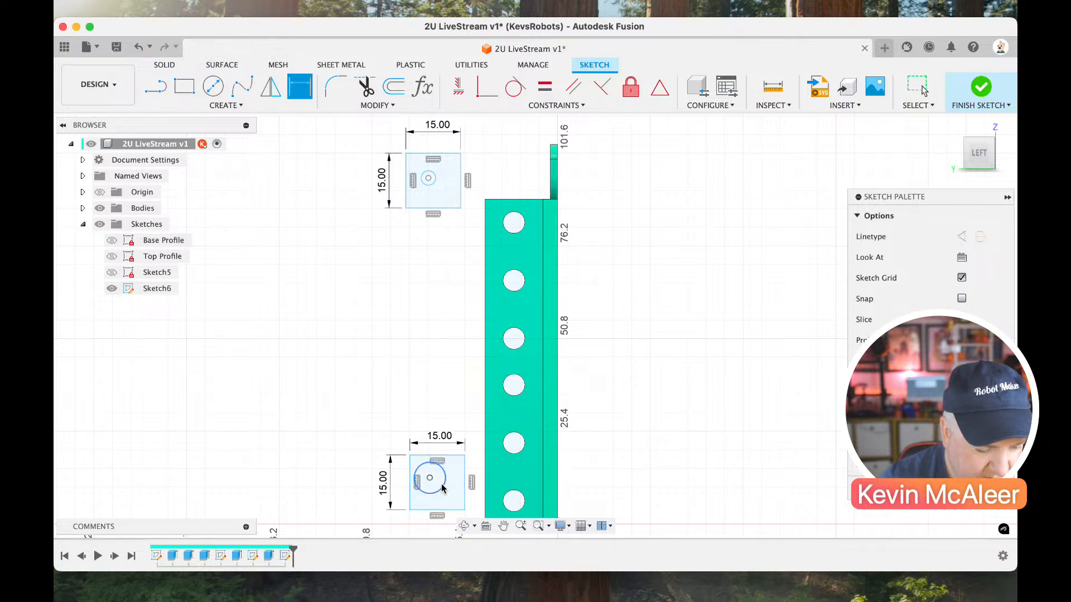
left_click(443, 486)
left_click(449, 426)
type("hole")
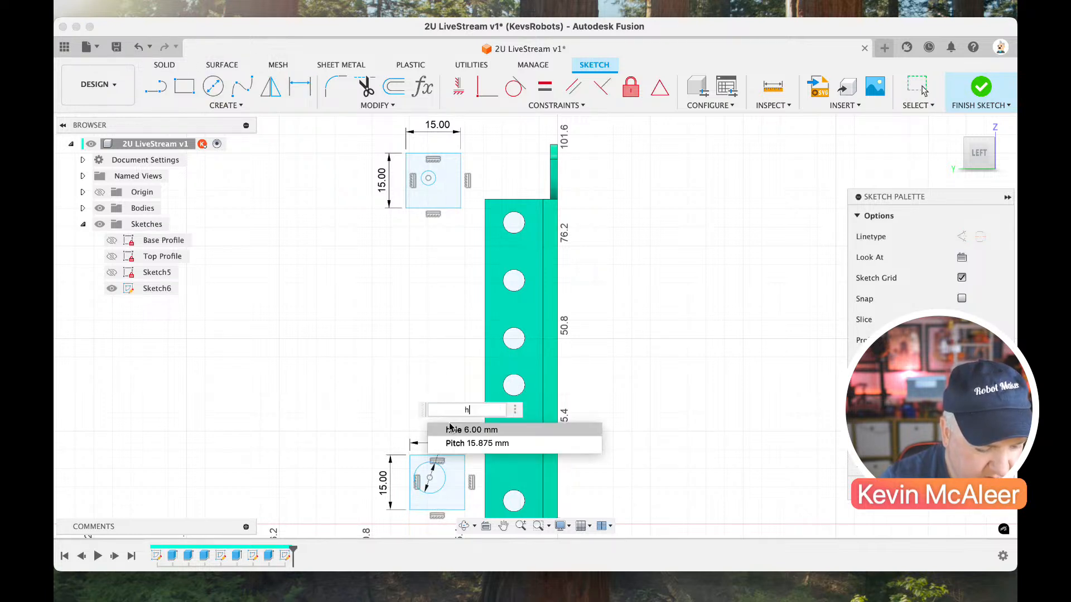
key("Return")
key("Return")
Draw a construction line from the circle's centre to the midpoint of the lower square's bottom edge and make it vertical.
scroll(449, 427, "down", 4)
scroll(419, 486, "up", 5)
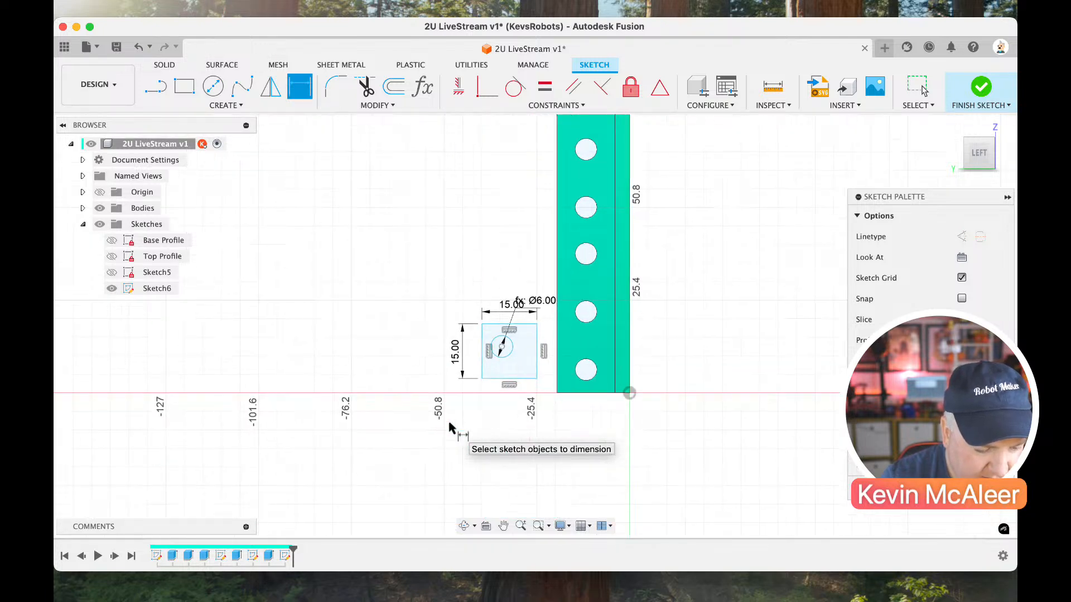
key("l")
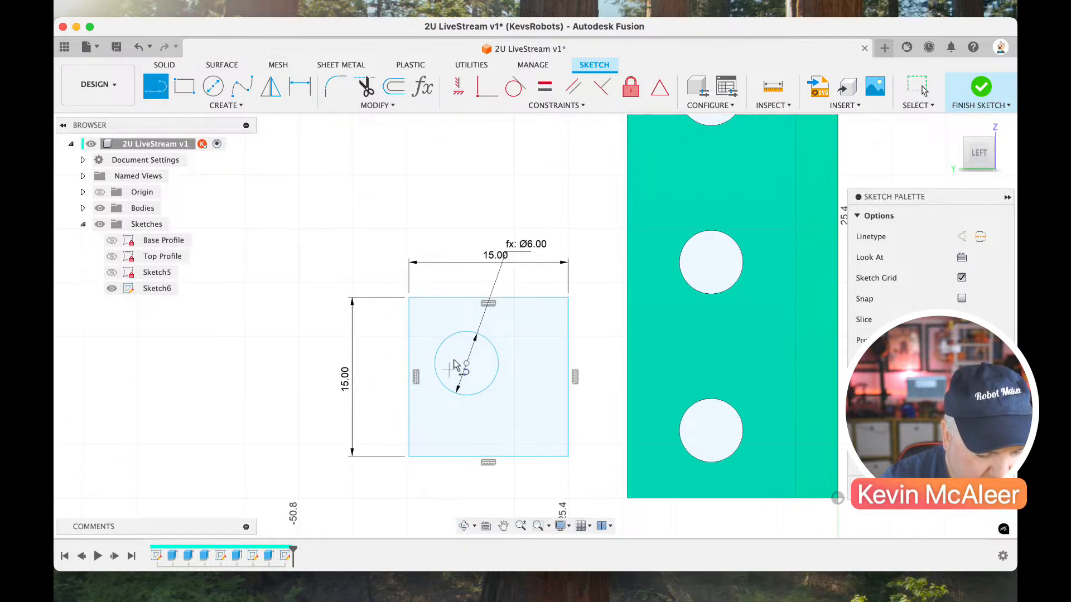
left_click(467, 363)
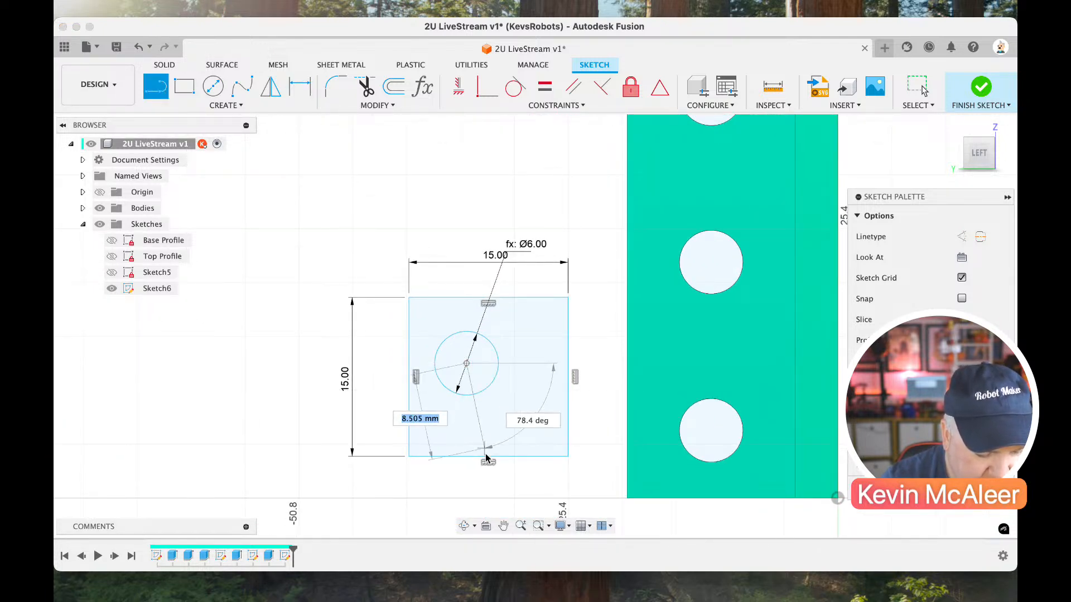
left_click(487, 463)
key("Escape")
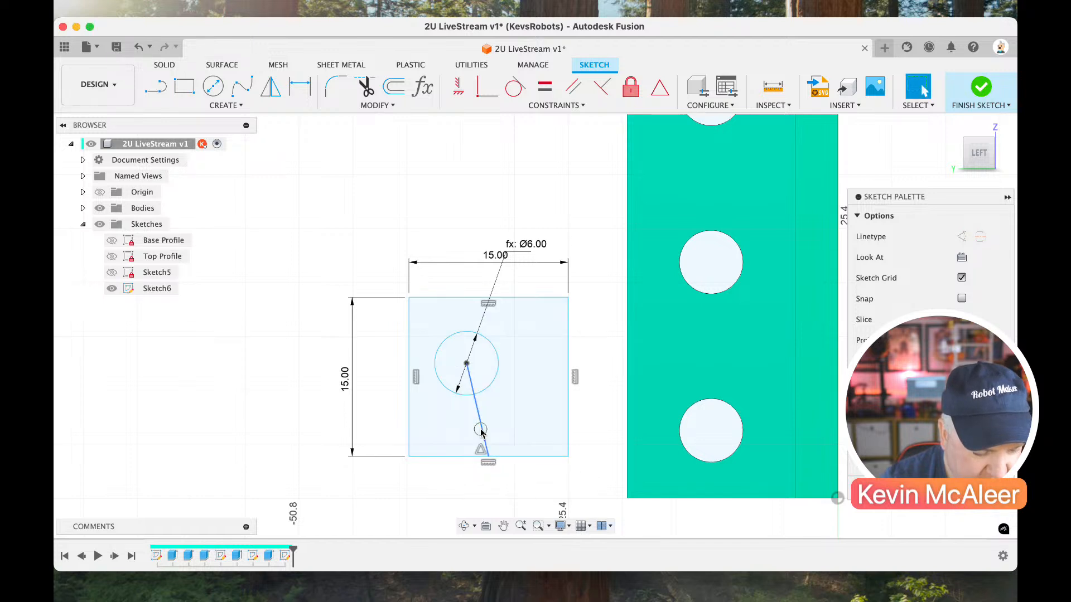
left_click(481, 441)
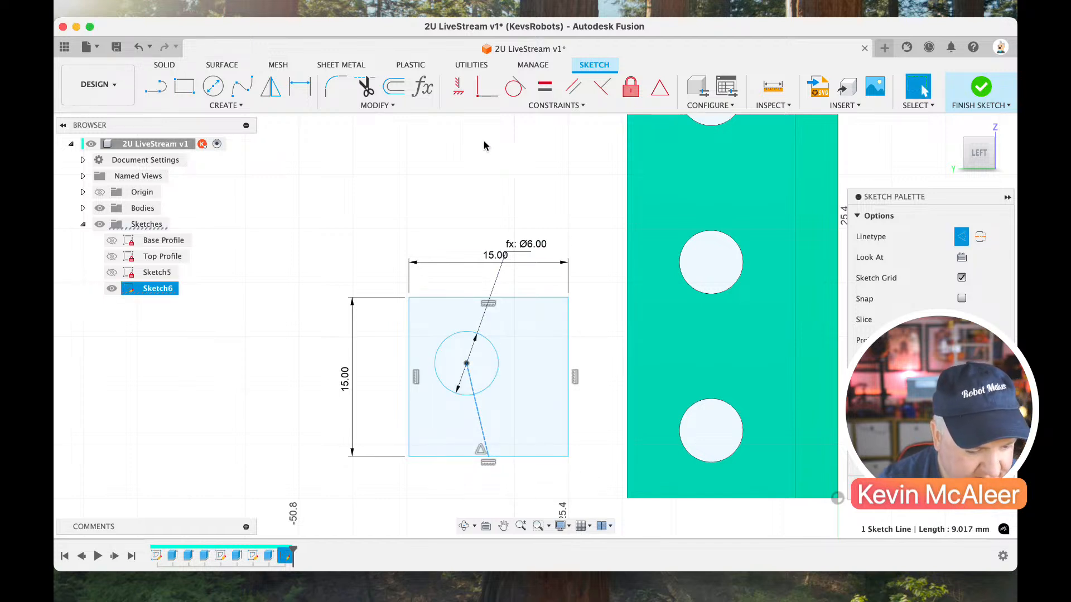
left_click(459, 92)
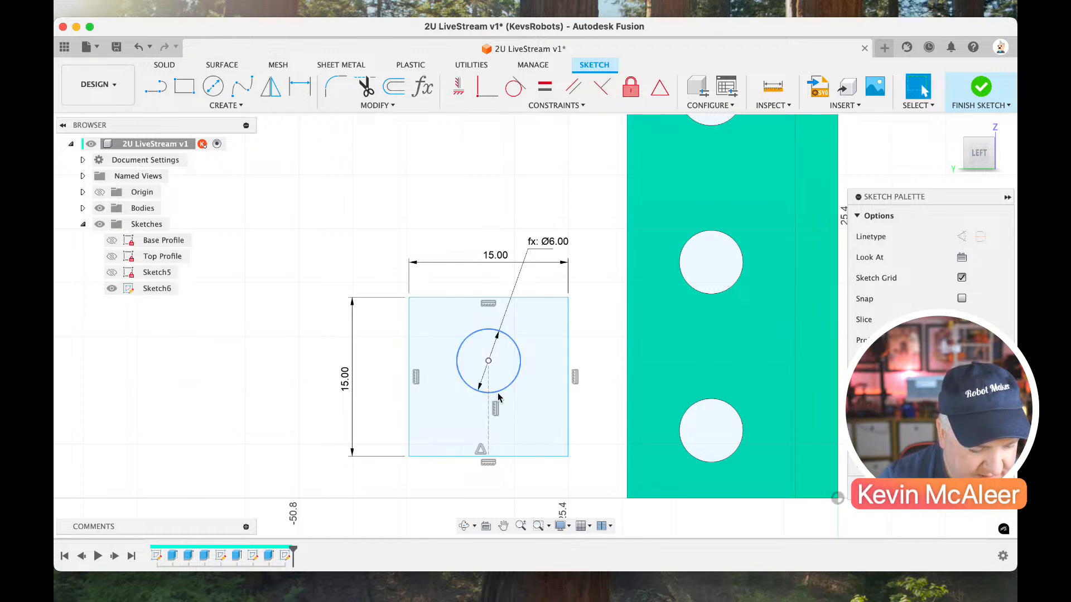
Dimension the lower square's vertical construction line to 6.375 mm.
key("d")
left_click(489, 426)
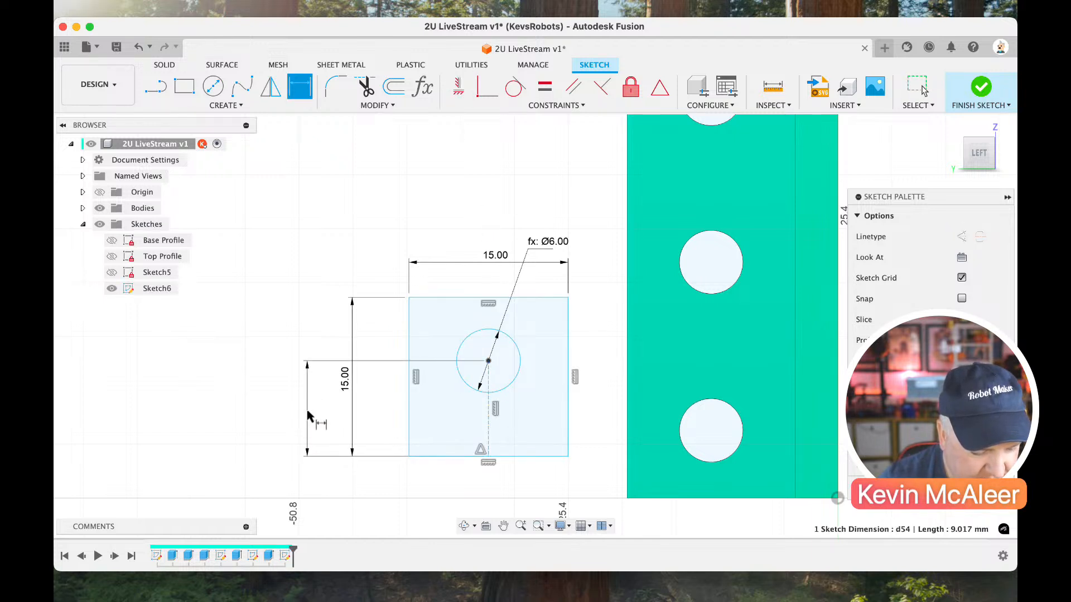
left_click(309, 417)
type("6.375")
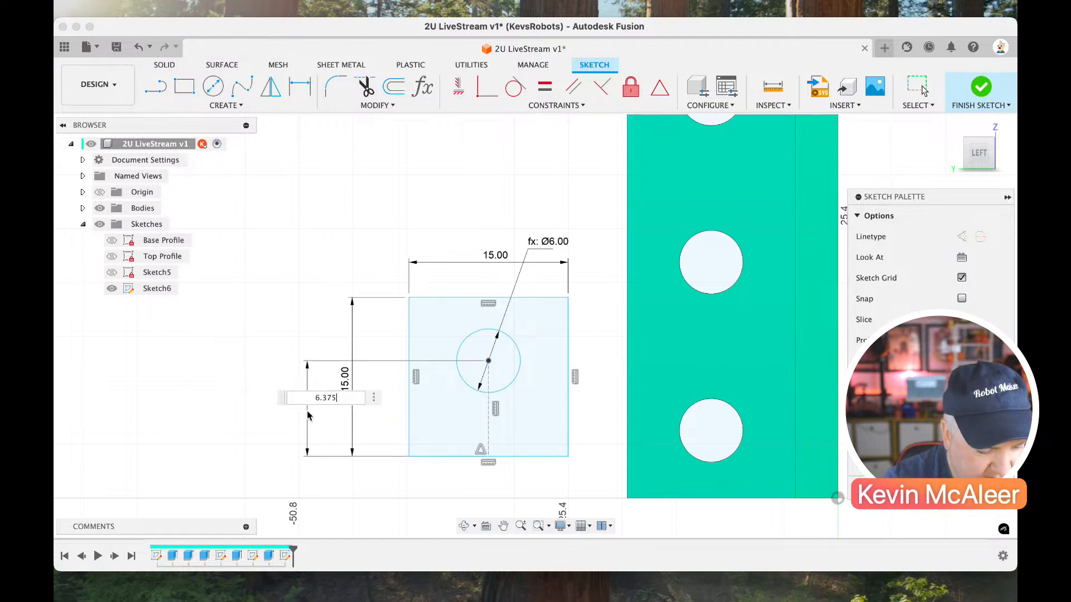
key("Return")
key("Escape")
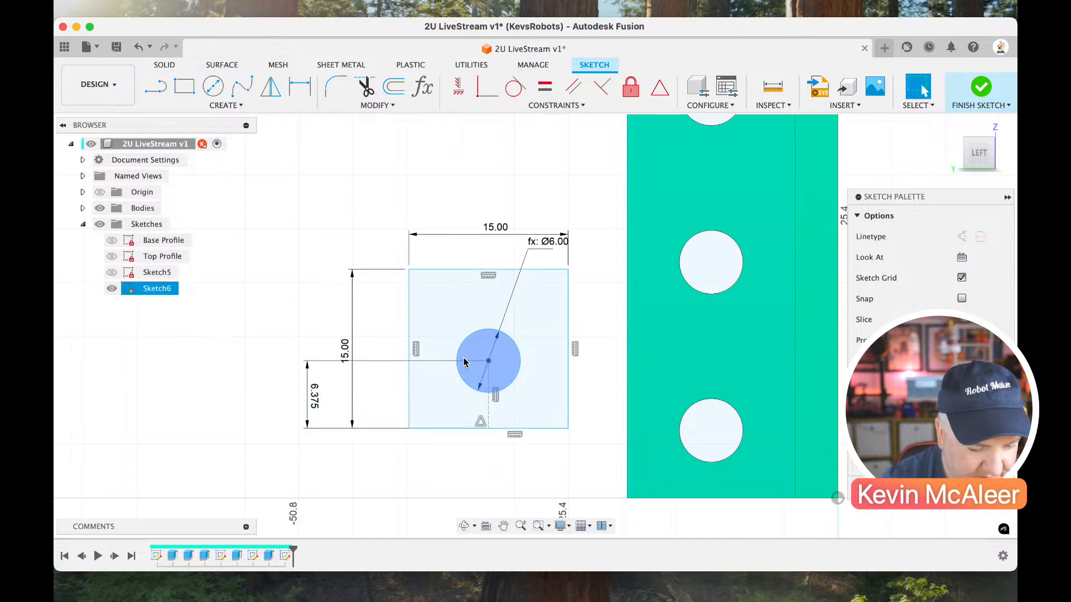
Fillet the upper-right corner of the lower square with a 4 mm radius.
left_click(336, 89)
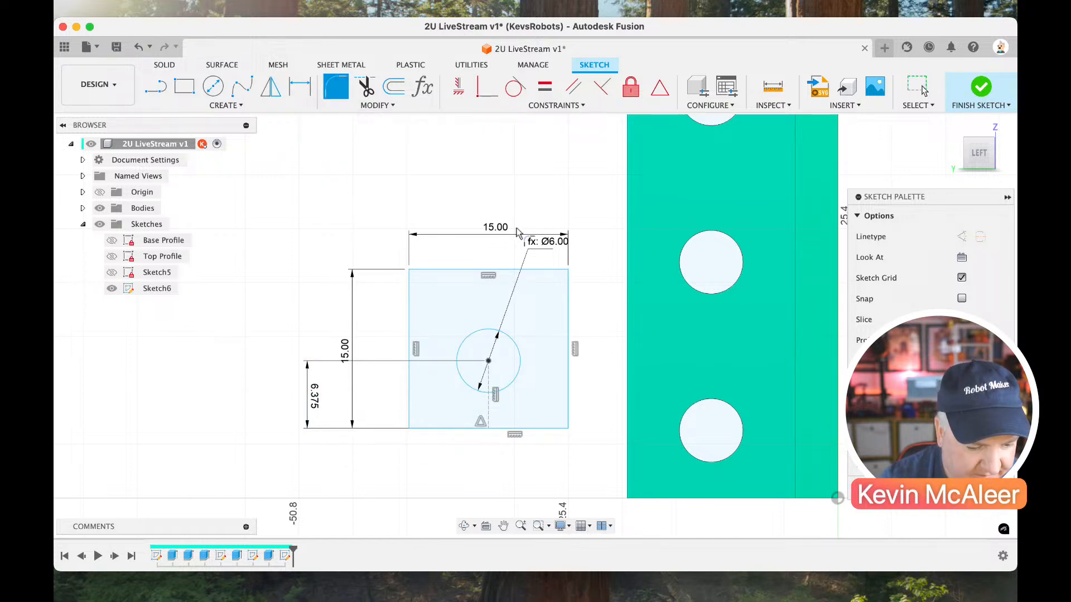
left_click(565, 272)
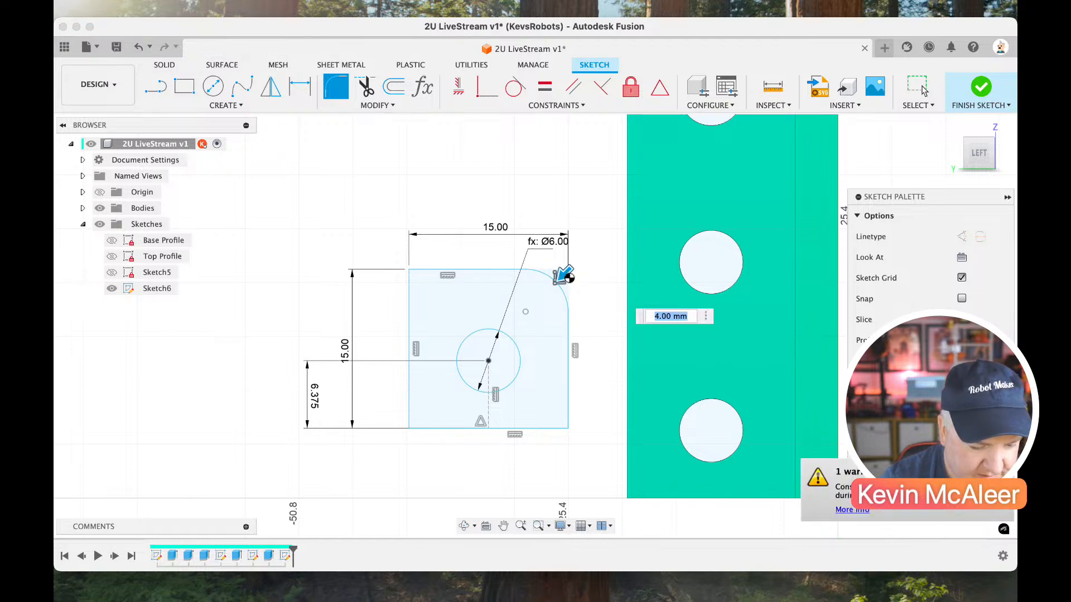
key("Return")
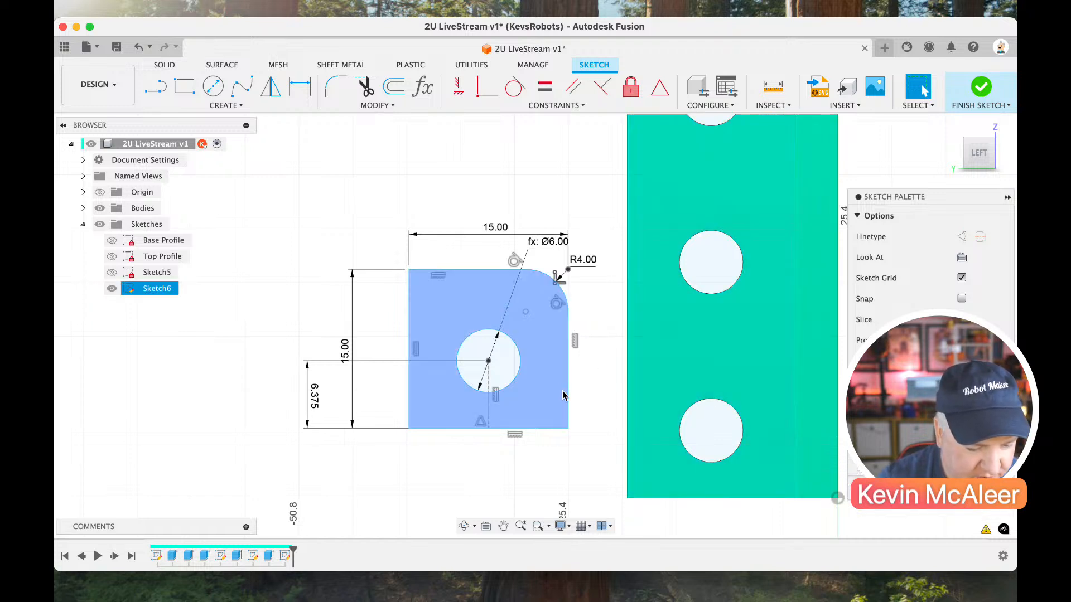
Move the lower tab profile so its lower-left corner coincides with the plate's lower-left corner.
mouse_move(568, 429)
left_mouse_down()
mouse_move(581, 444)
mouse_move(583, 425)
left_mouse_up()
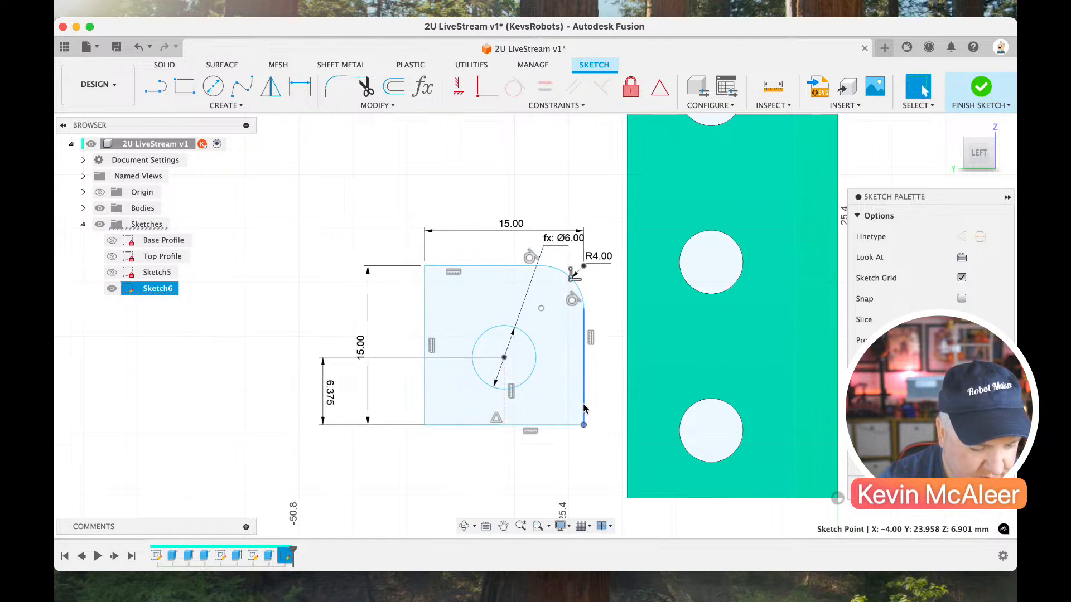
mouse_move(424, 427)
left_mouse_down()
mouse_move(619, 464)
mouse_move(628, 499)
left_mouse_up()
left_click(707, 411)
scroll(697, 415, "right", 5)
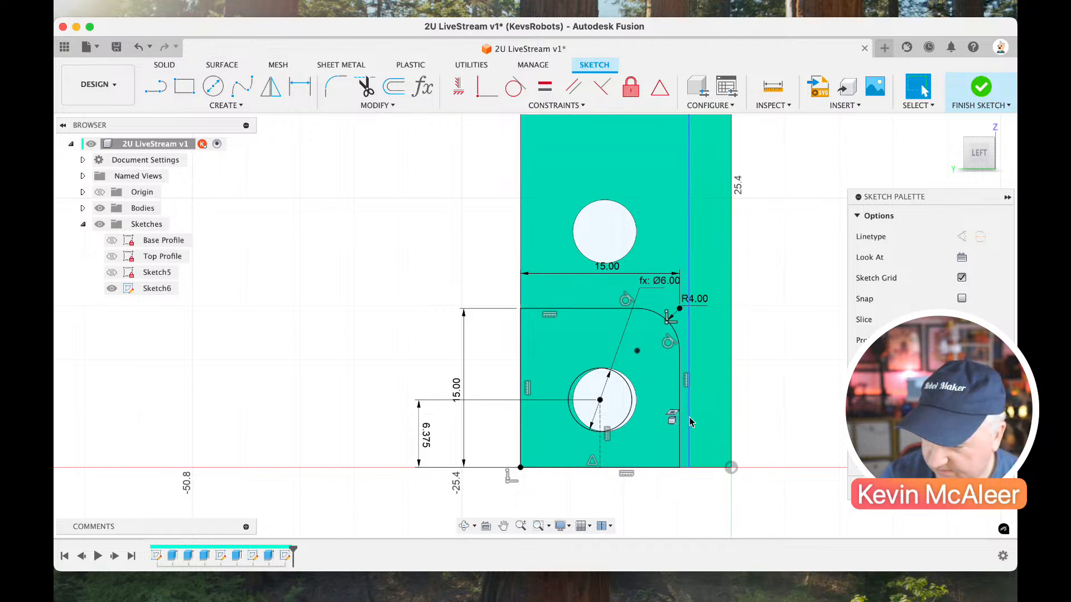
left_click(653, 422)
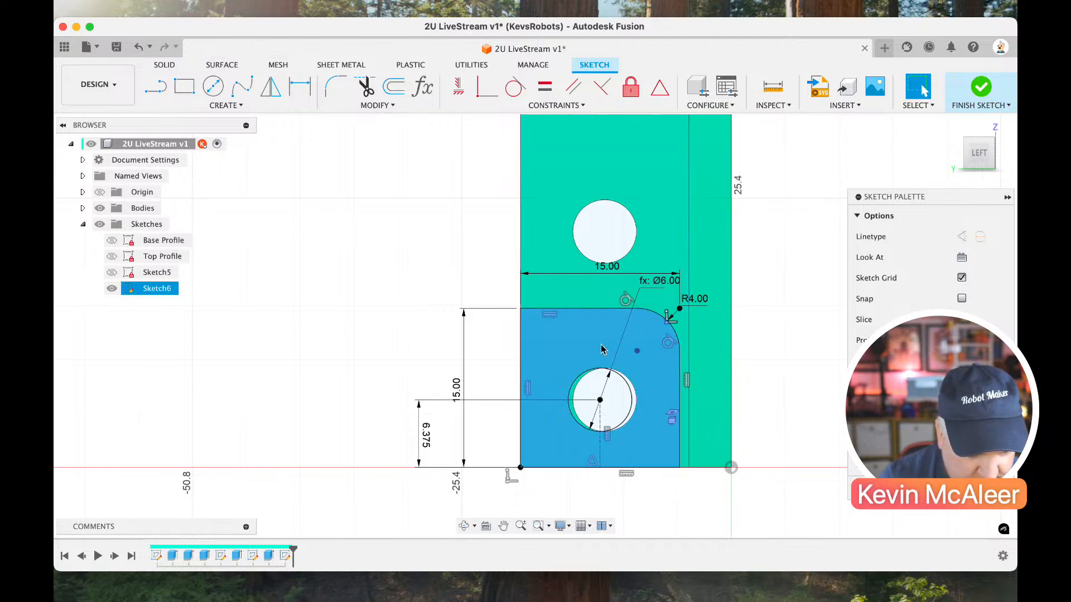
Reposition the lower tab profile's width dimension below it and set the width to the 15.875 mm parameter.
left_click(575, 264)
left_click(599, 266)
left_click_drag(595, 347, 597, 515)
double_click(595, 516)
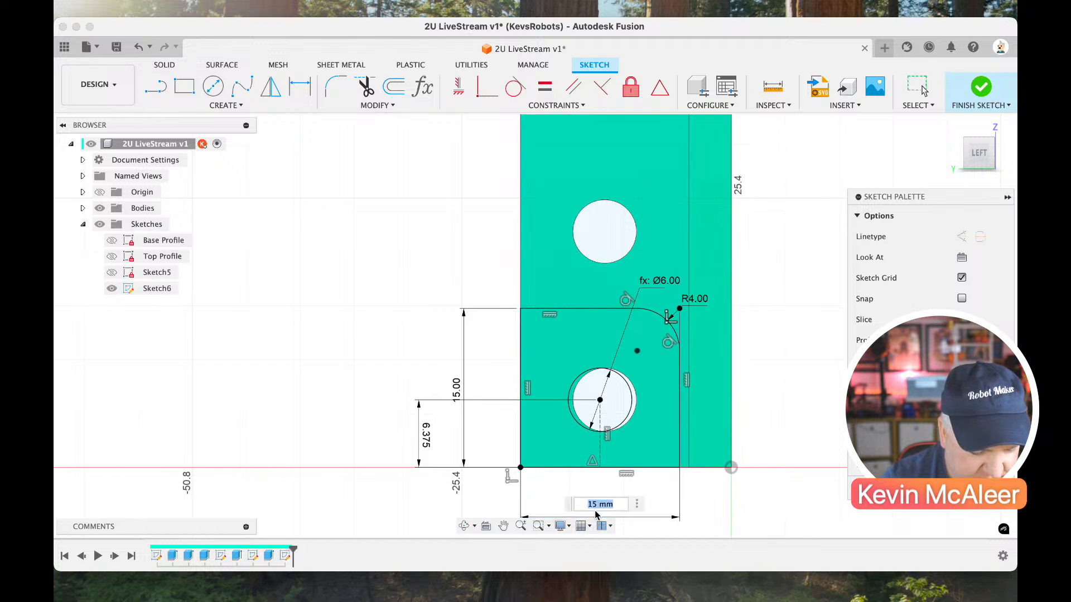
type("w")
key("Return")
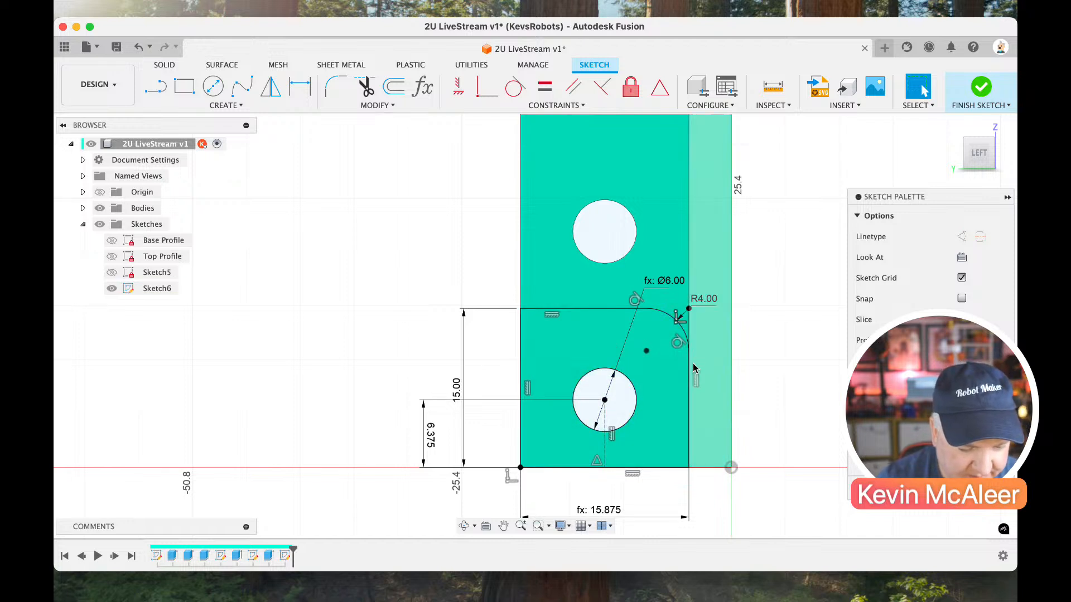
Set the upper square's width to the Pitch parameter, 15.875 mm.
scroll(689, 353, "down", 2)
scroll(690, 353, "up", 10)
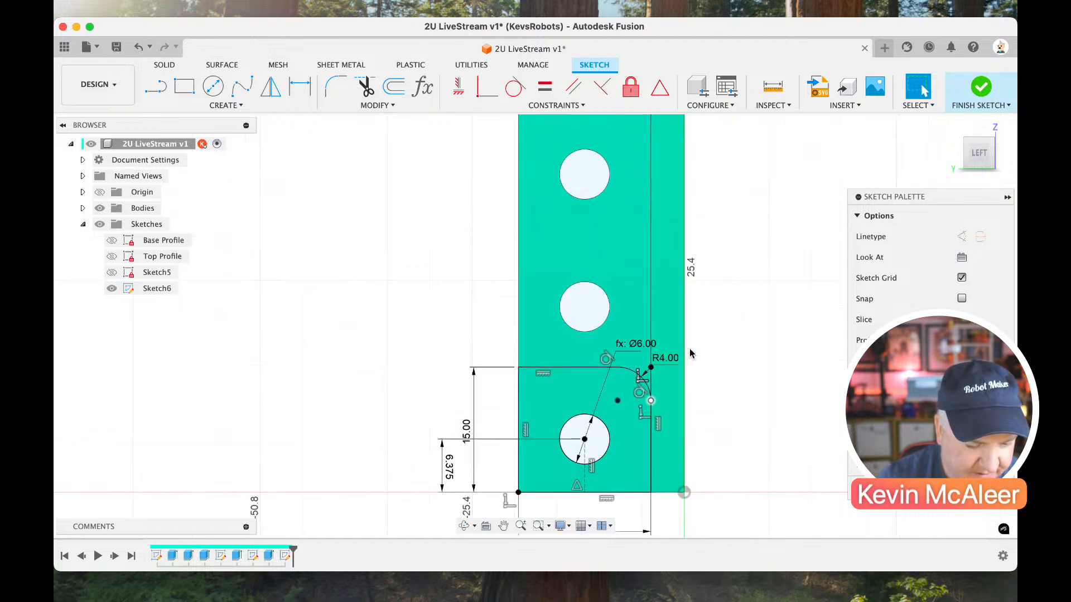
scroll(689, 353, "up", 8)
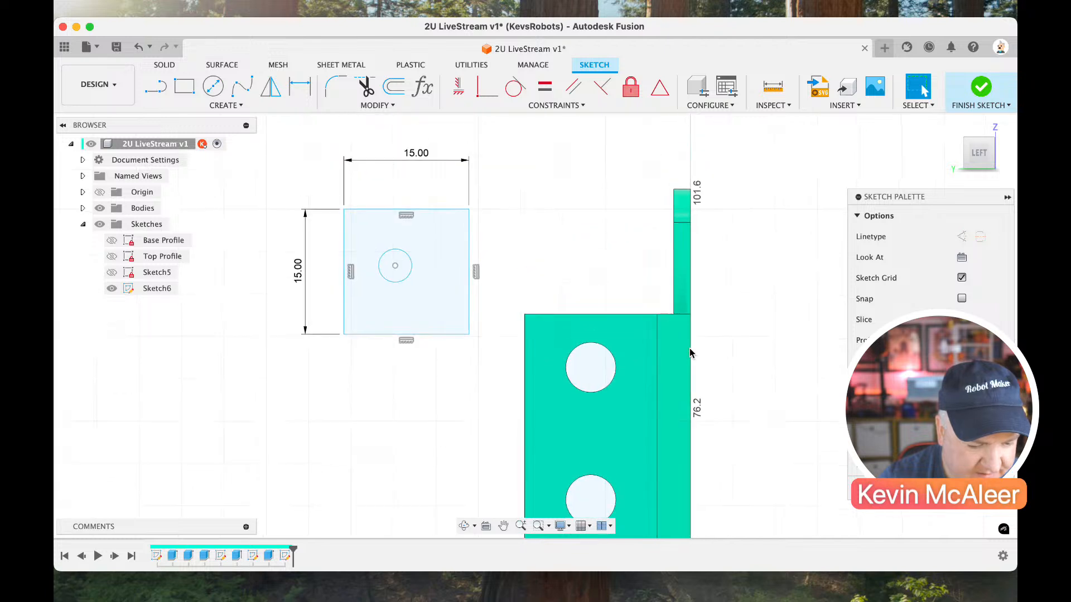
double_click(420, 153)
type("Pitch")
key("Return")
key("Return")
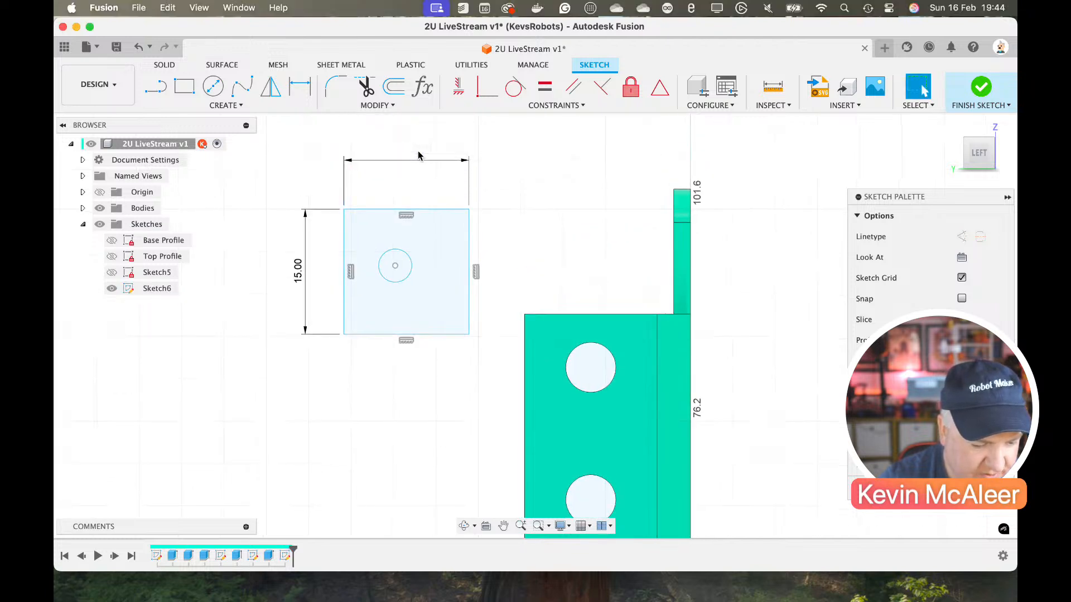
Draw a construction line from the midpoint of the upper square's bottom edge to its circle's centre and make it vertical.
key("l")
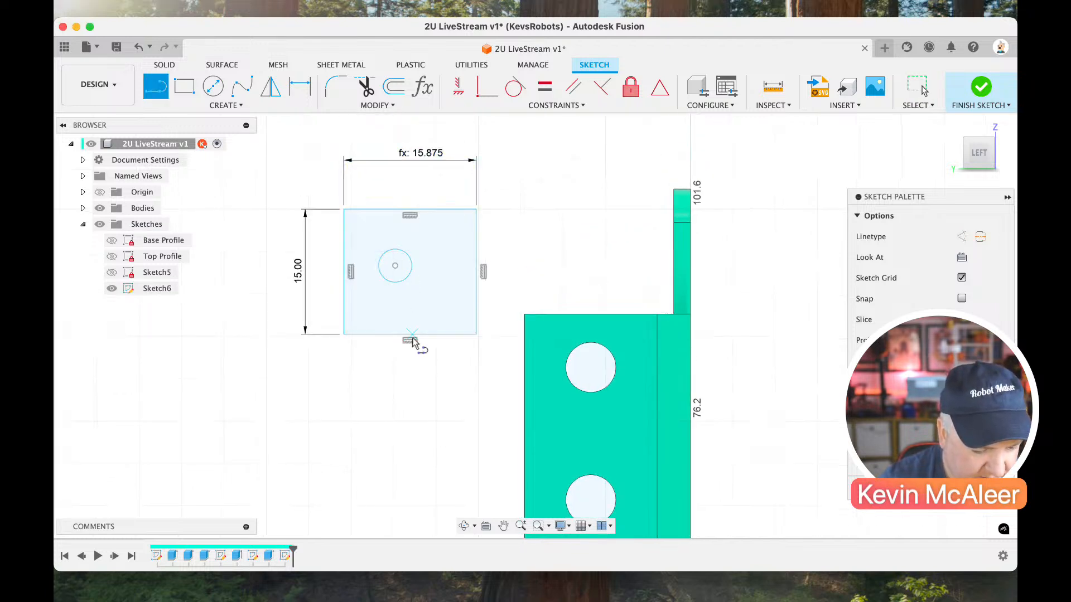
left_click(409, 335)
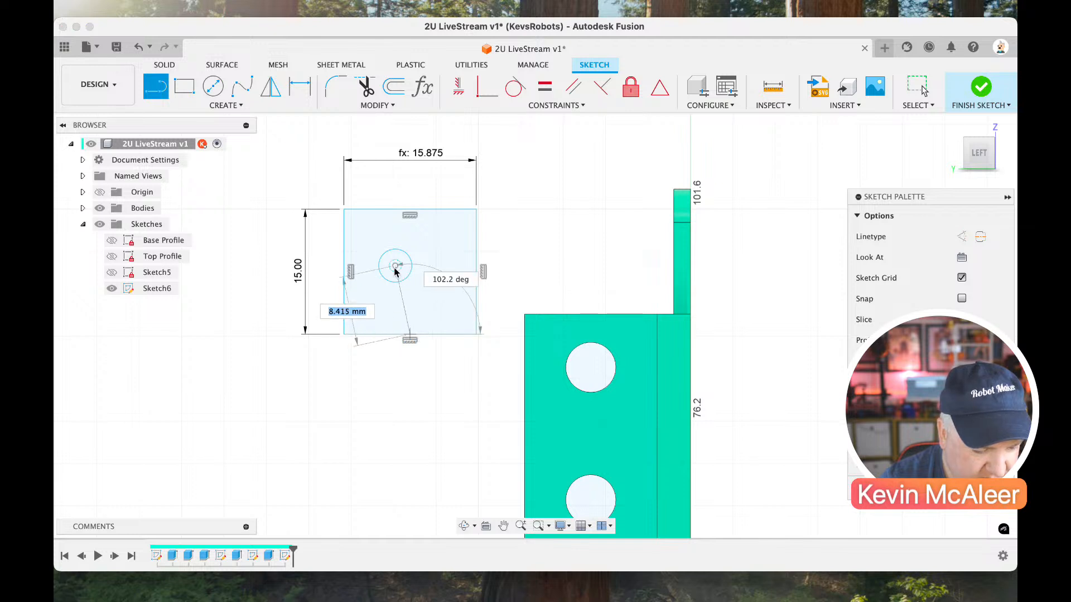
left_click(394, 266)
key("Escape")
left_click(401, 304)
key("x")
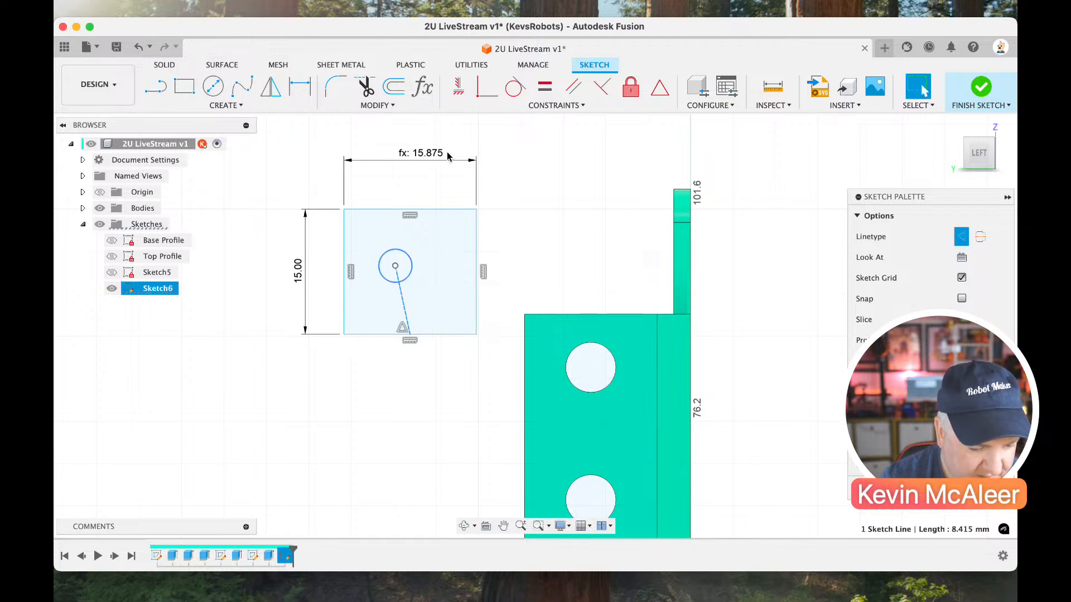
left_click(456, 91)
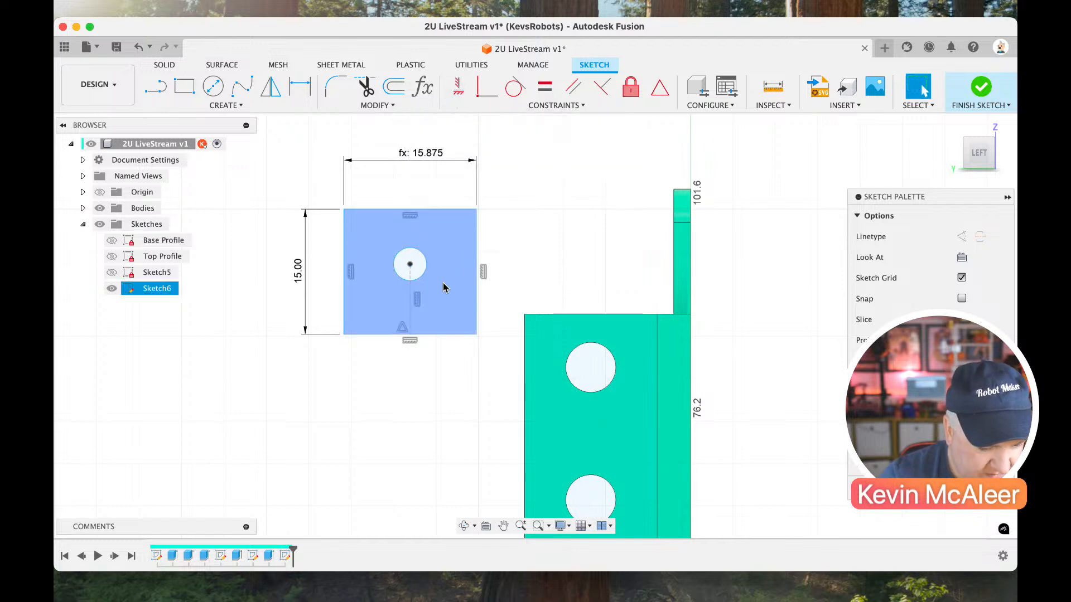
Dimension the upper square's vertical construction line to 6.375 mm.
left_click(413, 300)
left_click(499, 302)
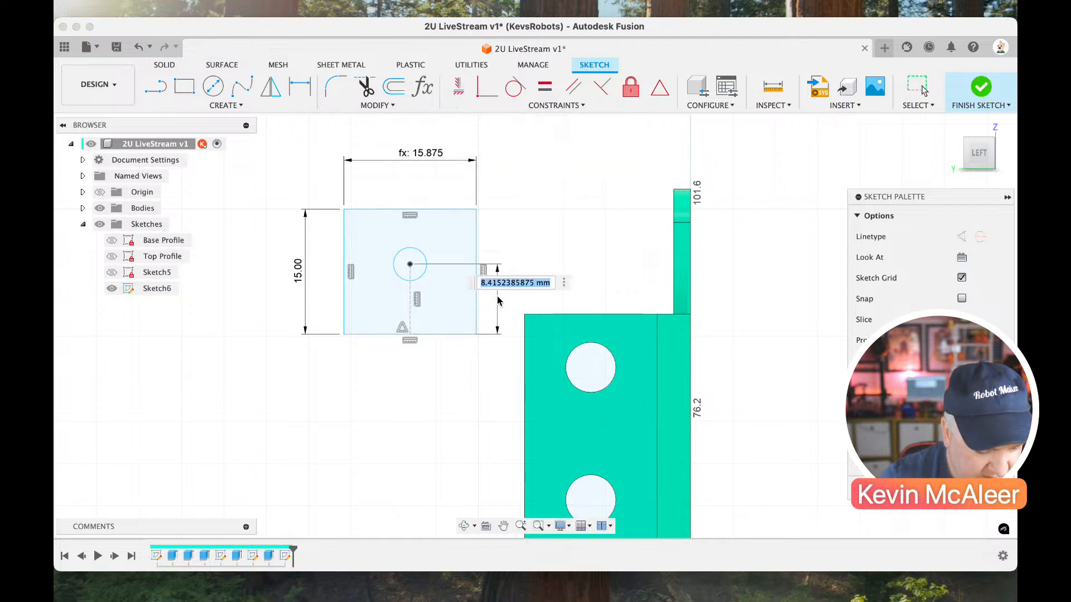
type("6")
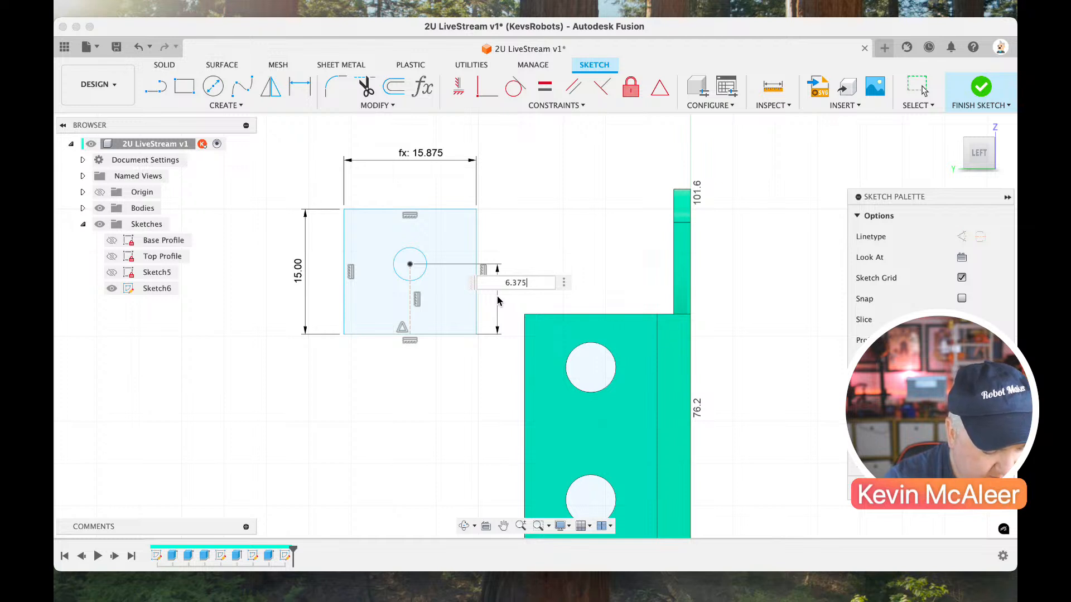
type(".375")
key("Return")
key("Escape")
left_click(461, 245)
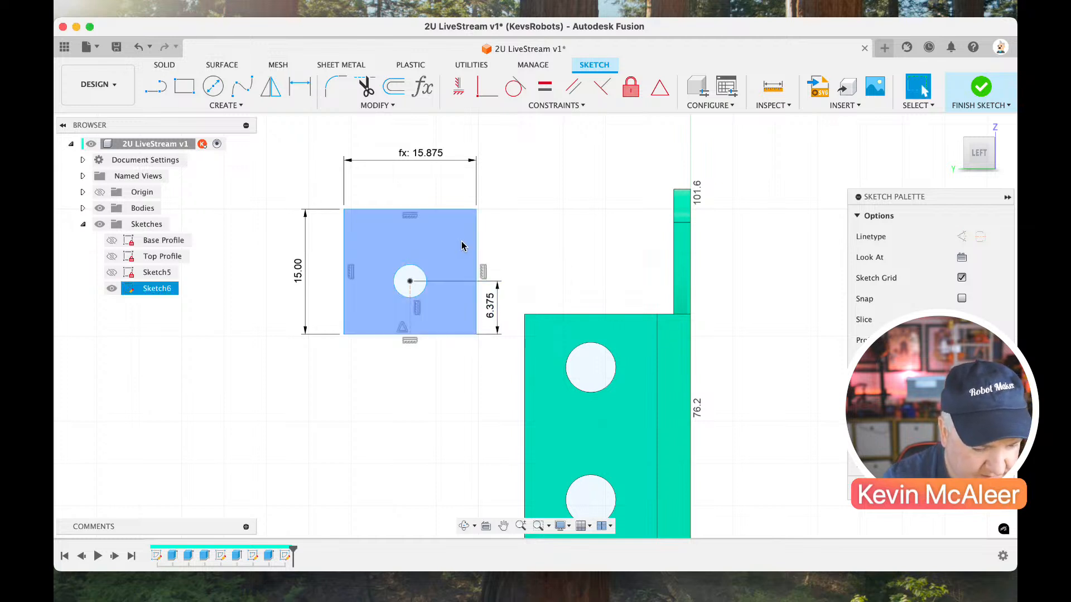
left_click(481, 239)
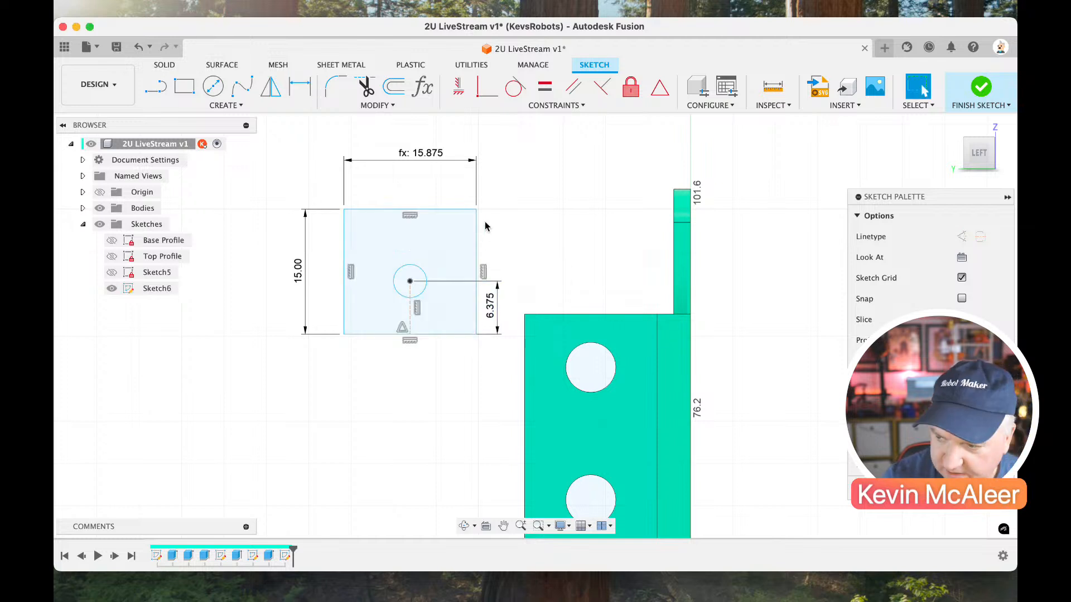
Fillet both top corners of the upper square with a 4 mm radius.
left_click(336, 87)
left_click(344, 210)
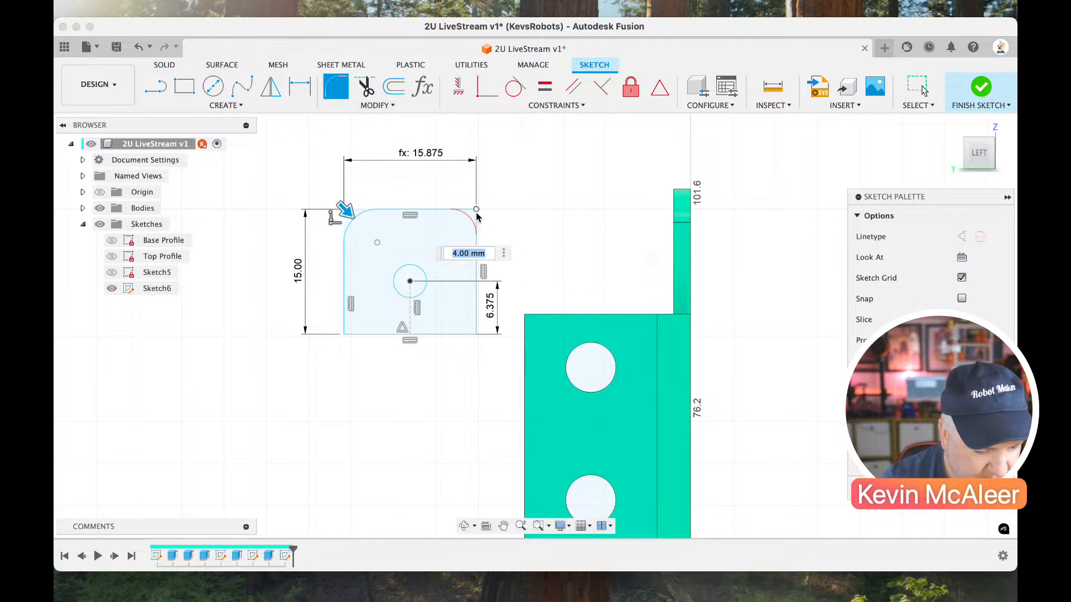
left_click(475, 213)
key("Return")
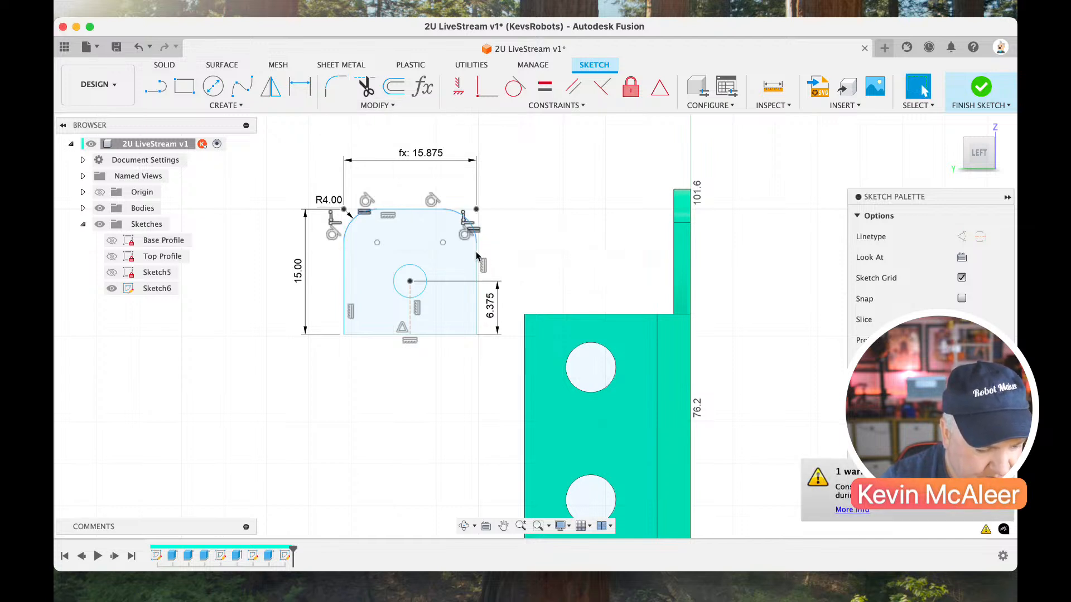
Attach the upper tab's lower-right corner to the inner edge line at the plate's top and reposition the 6.375 mm dimension inside the tab.
left_click_drag(478, 267, 495, 268)
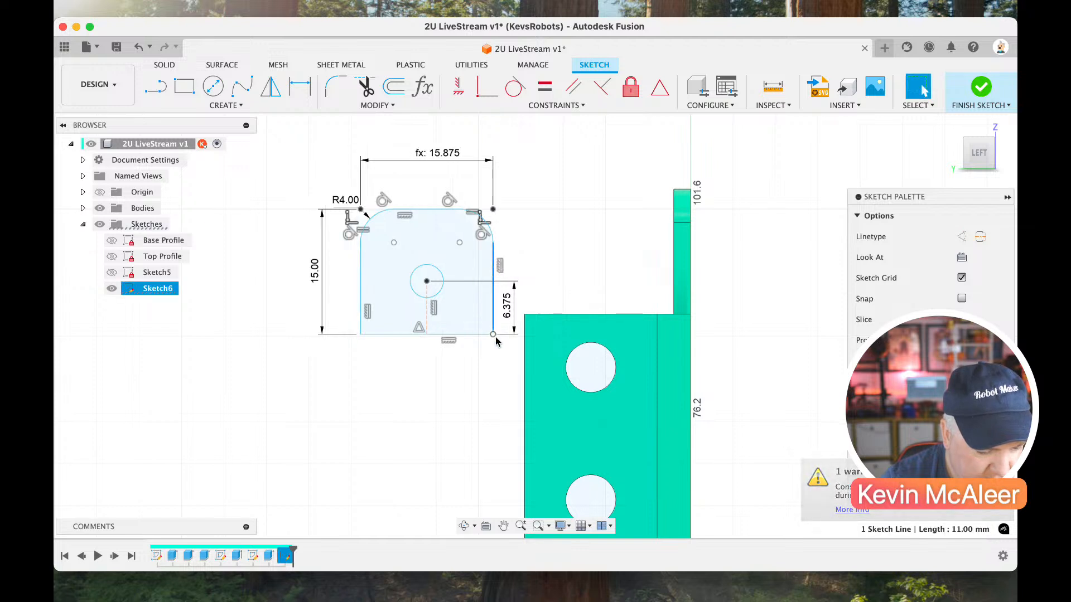
mouse_move(491, 337)
left_mouse_down()
mouse_move(566, 291)
mouse_move(657, 314)
left_mouse_up()
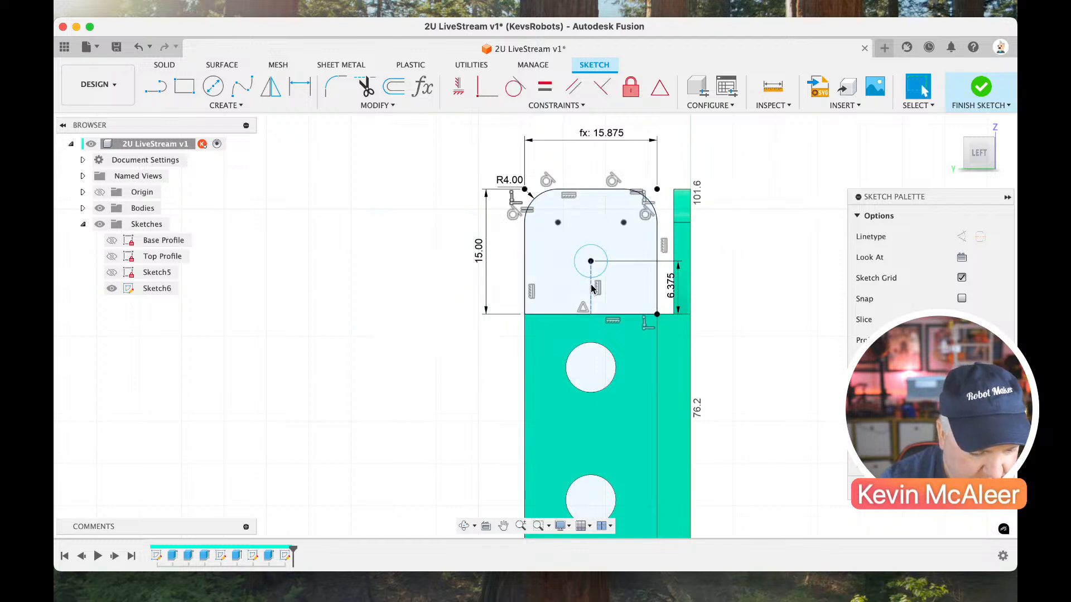
left_click_drag(672, 287, 635, 290)
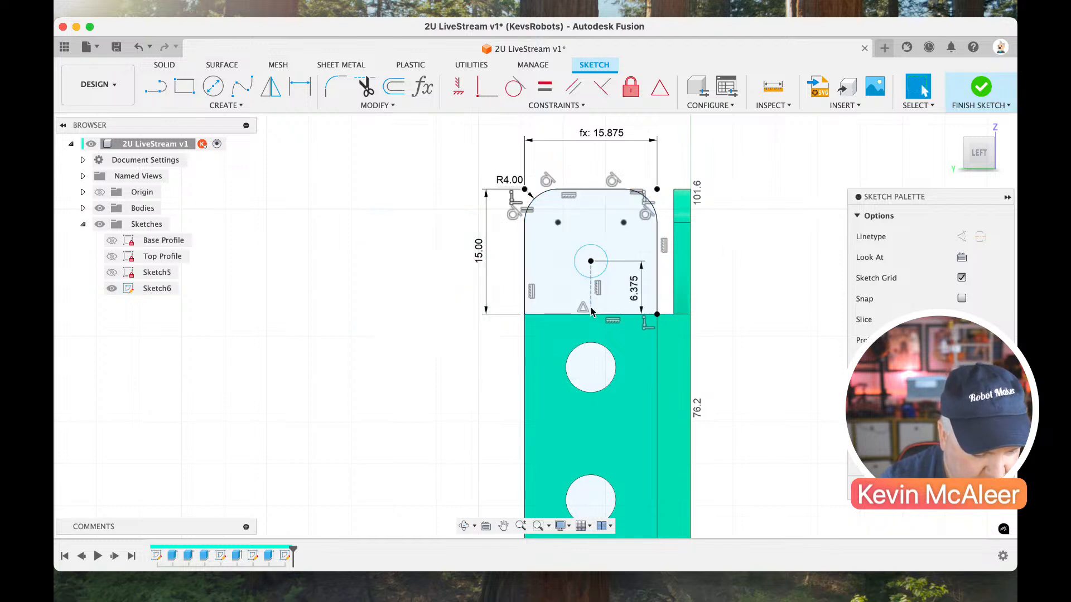
left_click(590, 293)
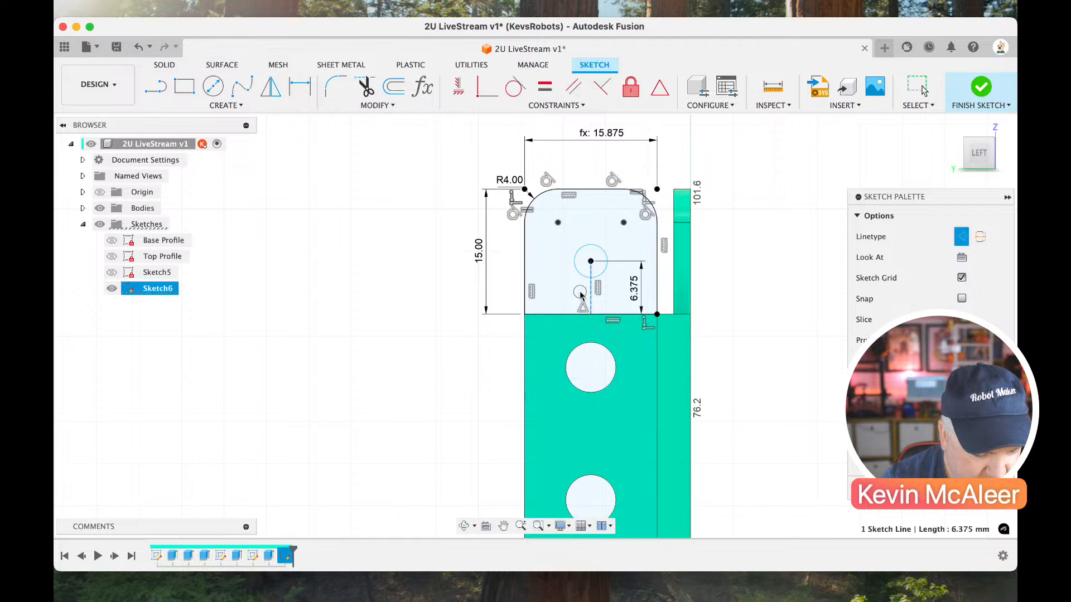
Enlarge the circle in the upper tab and set its diameter to the Hole parameter, 6 mm.
left_click_drag(583, 277, 564, 280)
key("d")
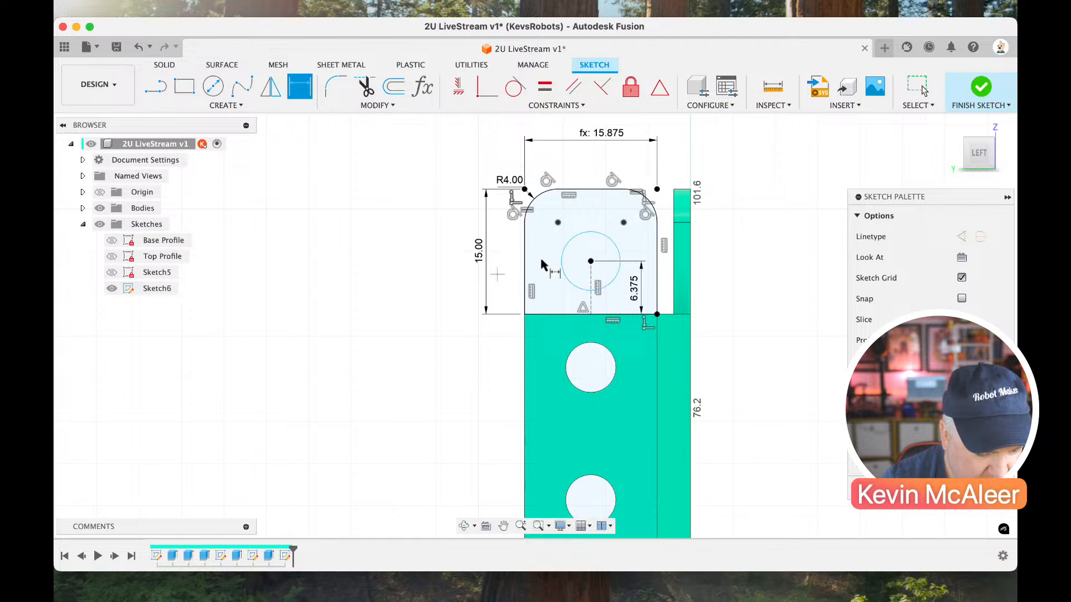
left_click(563, 262)
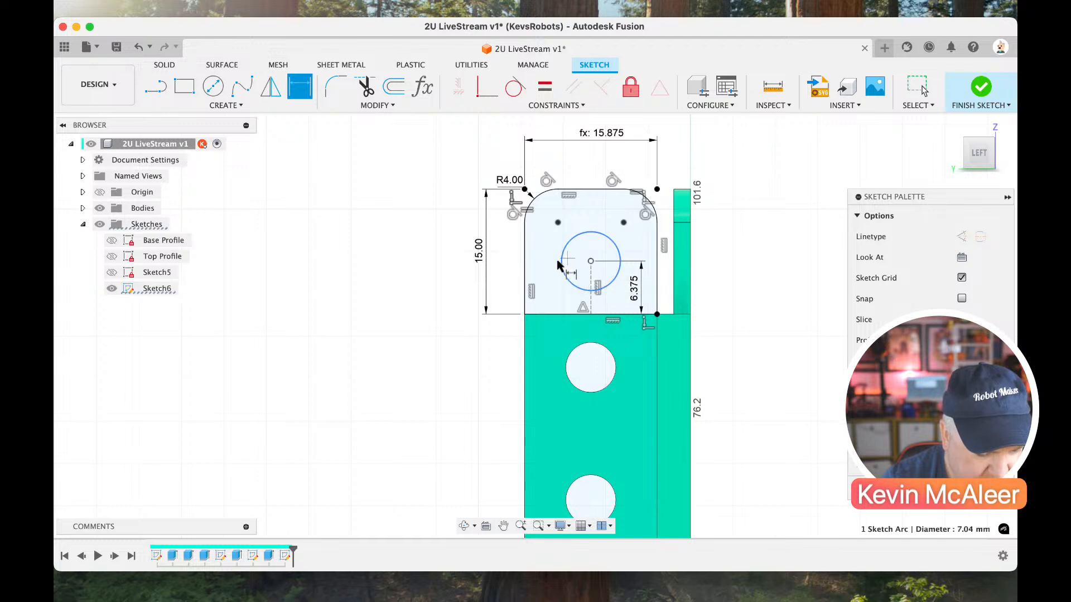
left_click(460, 250)
type("h")
key("Return")
key("Escape")
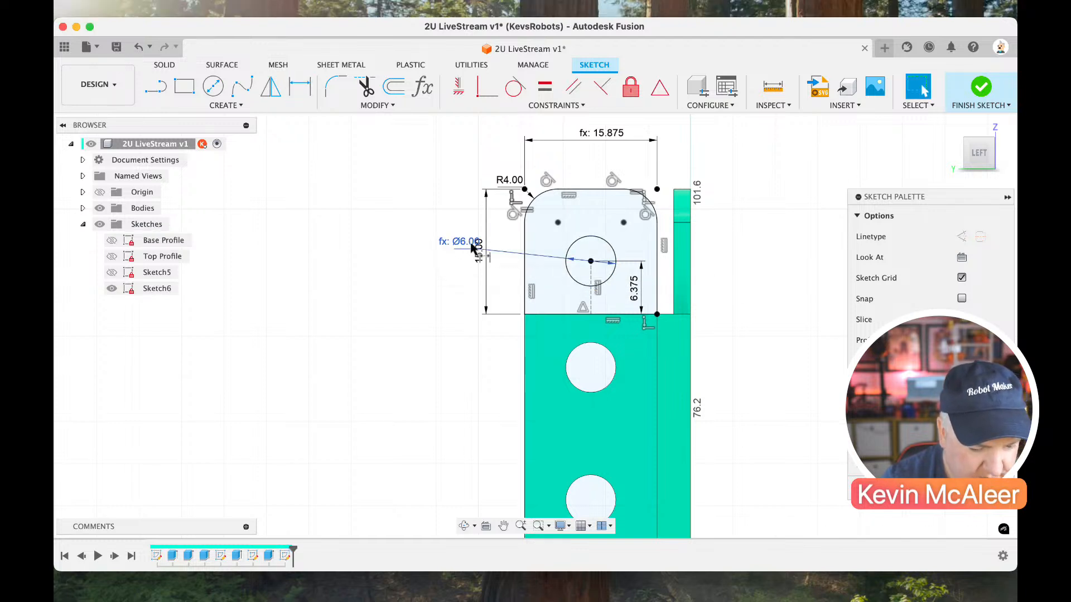
Finish the sketch and extrude the upper tab profile by -2 mm, joined to the plate.
left_click(980, 86)
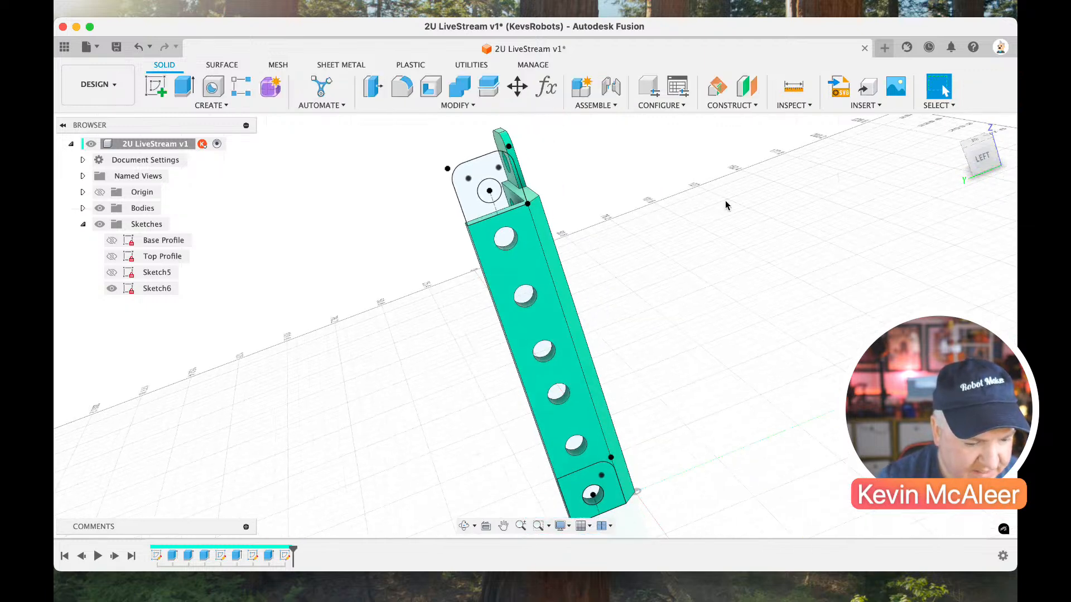
key("e")
left_click(510, 187)
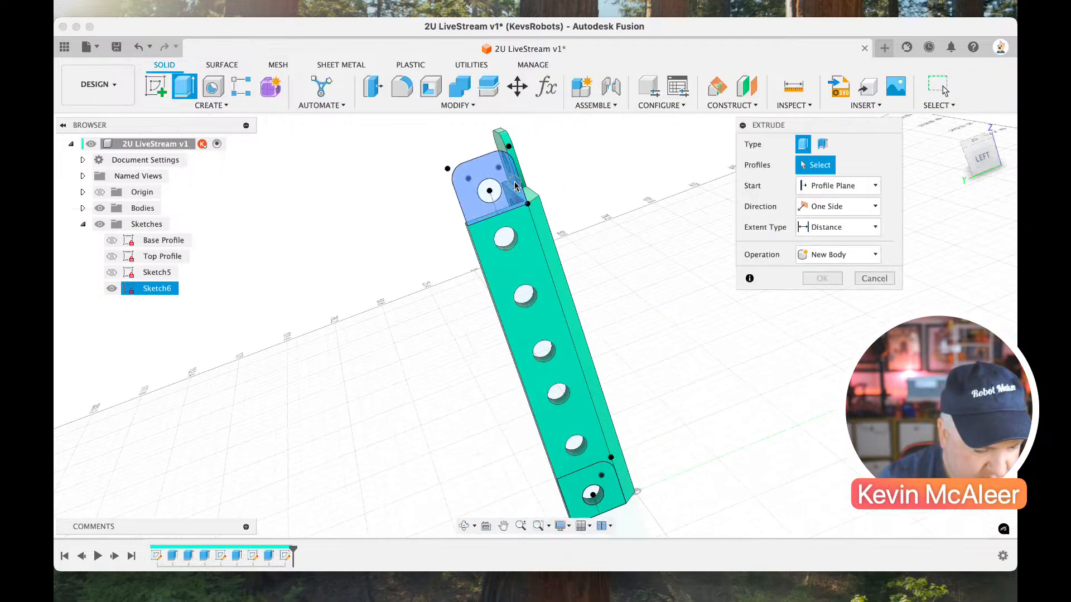
type("2")
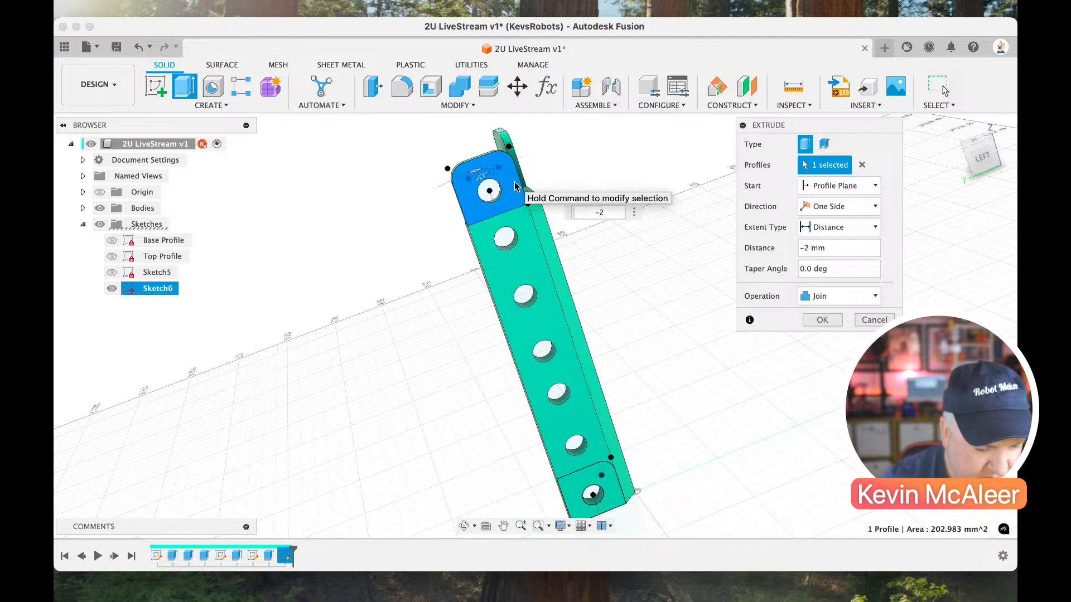
key("Return")
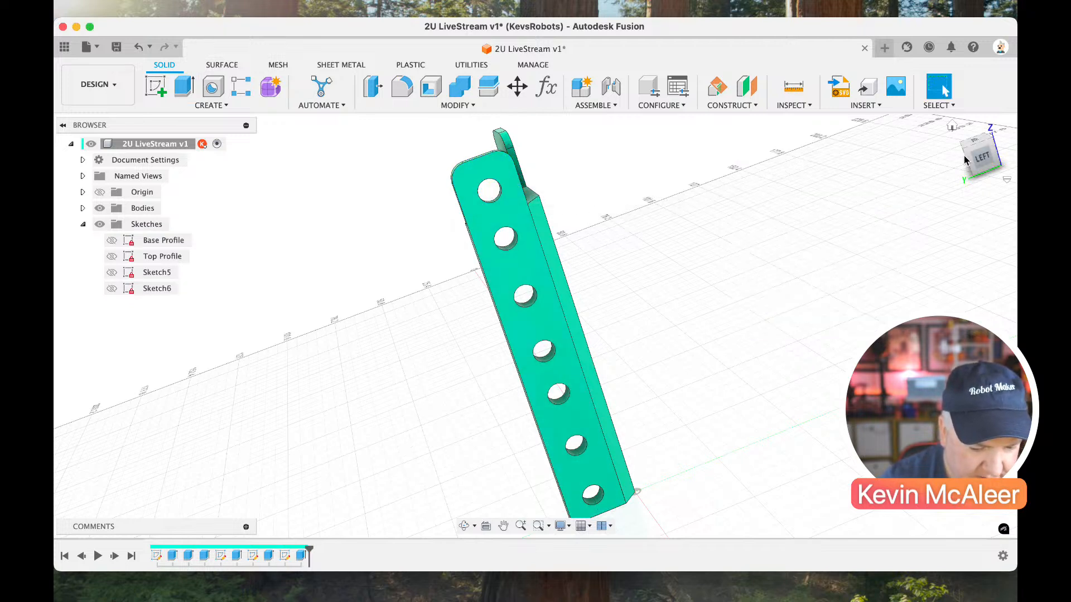
Show Sketch6, extrude its lower tab profile by -2 mm to recess the plate's bottom end, and hide the sketch again.
left_click(966, 154)
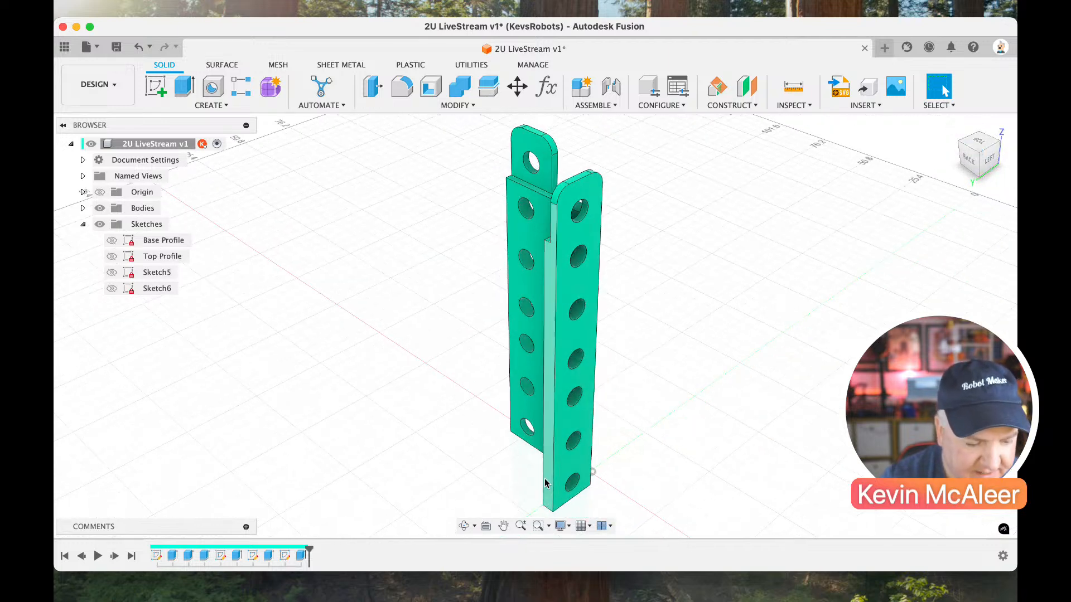
left_click(114, 288)
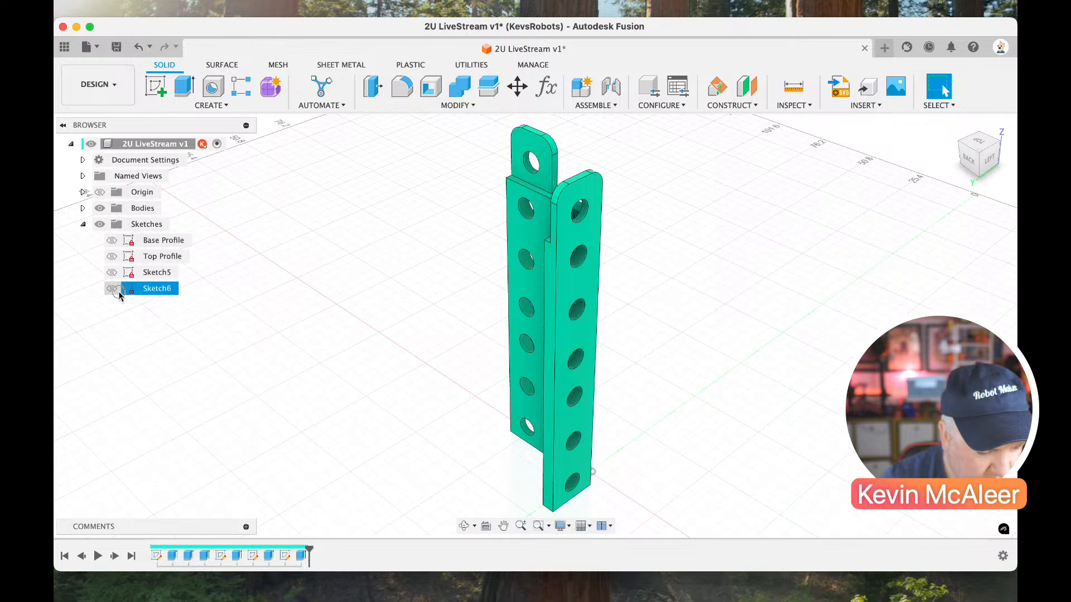
key("e")
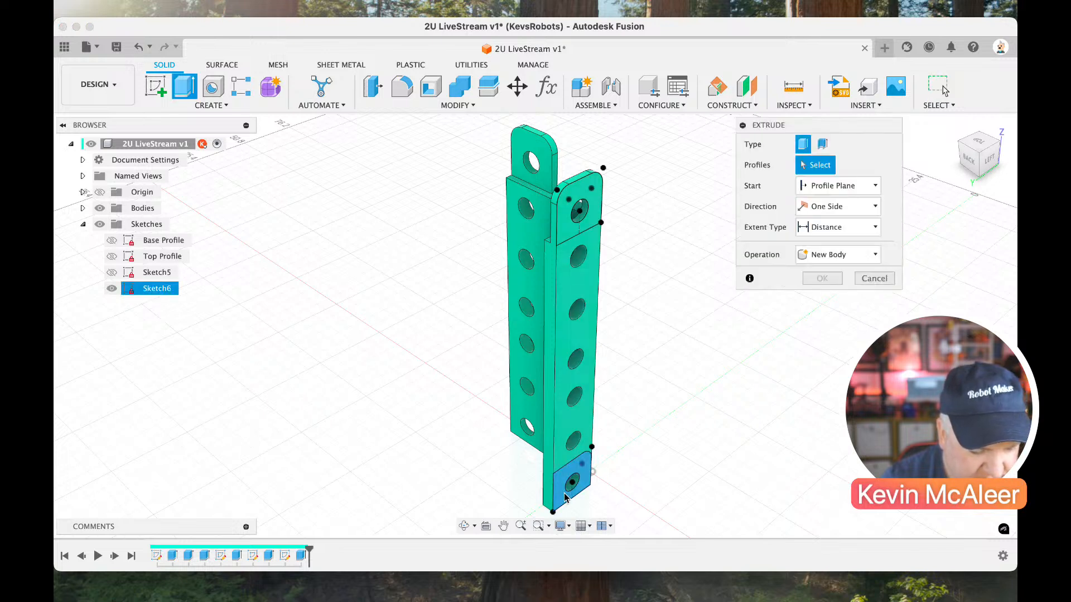
left_click(564, 498)
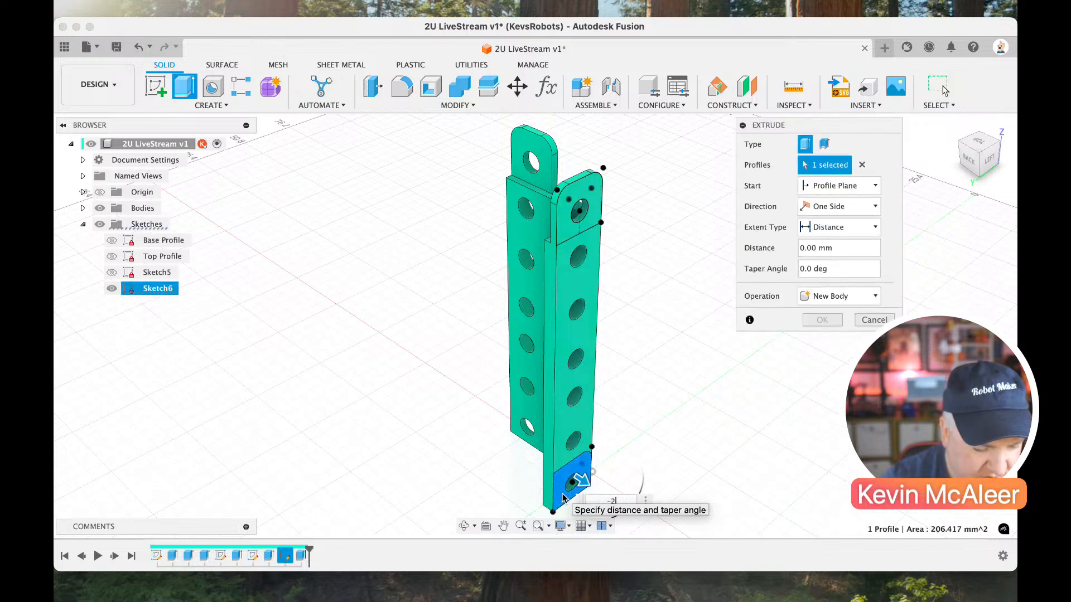
type("-2")
key("Return")
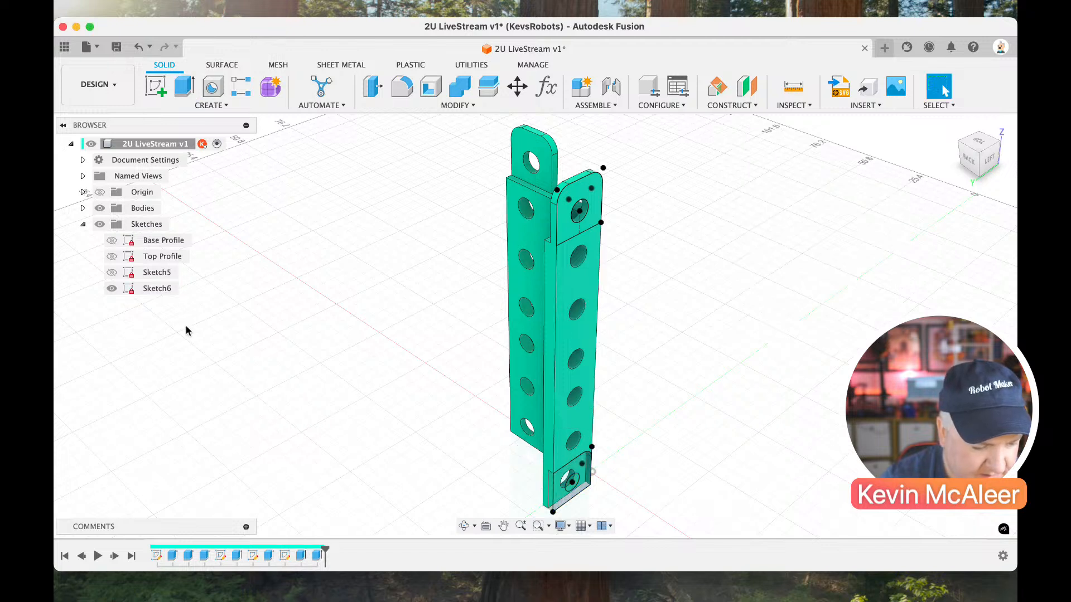
left_click(111, 288)
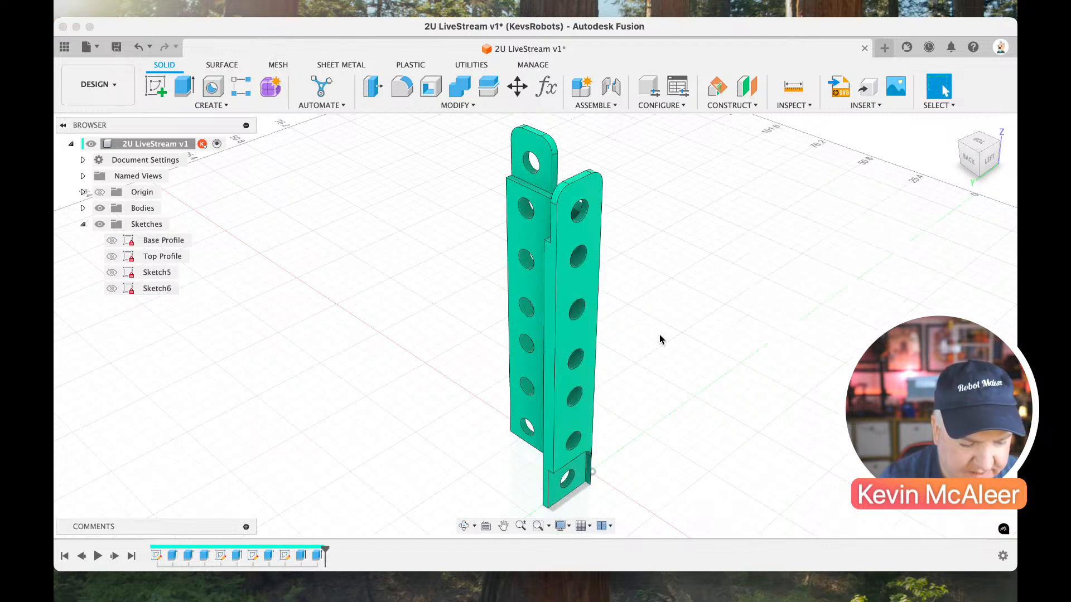
Inspect the new recess from below and save the part as a new version with the description User Saved.
middle_click_drag(877, 266, 873, 203, "shift")
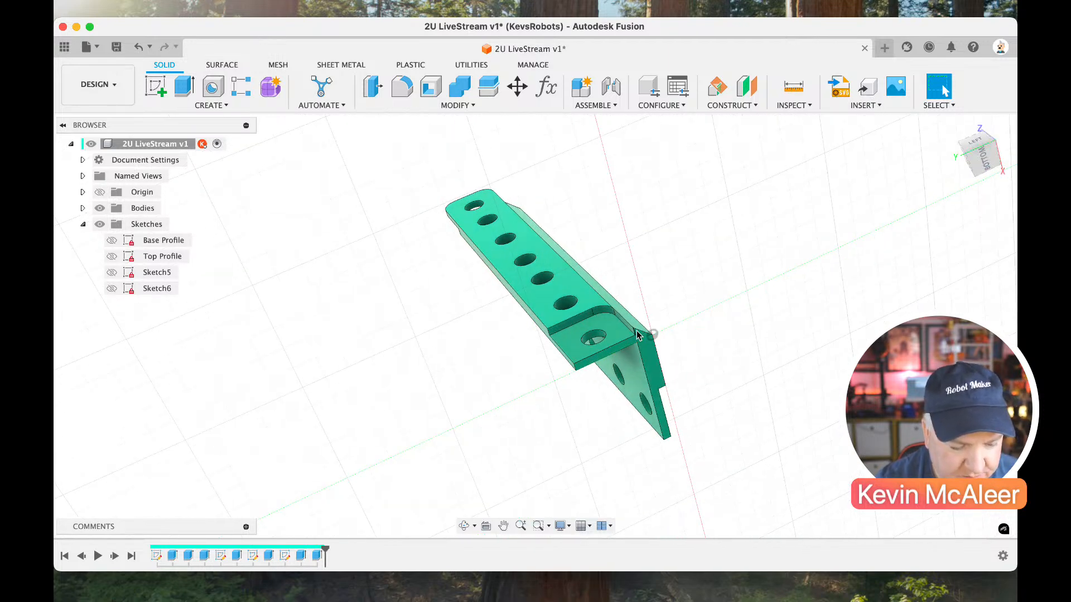
scroll(639, 334, "up", 5)
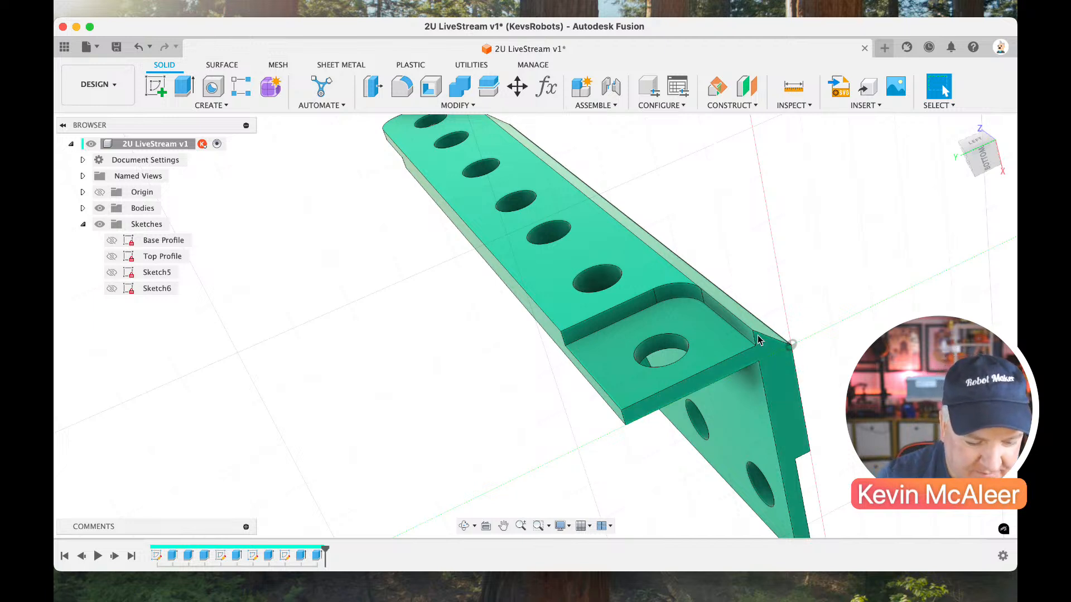
left_click_drag(977, 155, 779, 393)
scroll(780, 397, "down", 5)
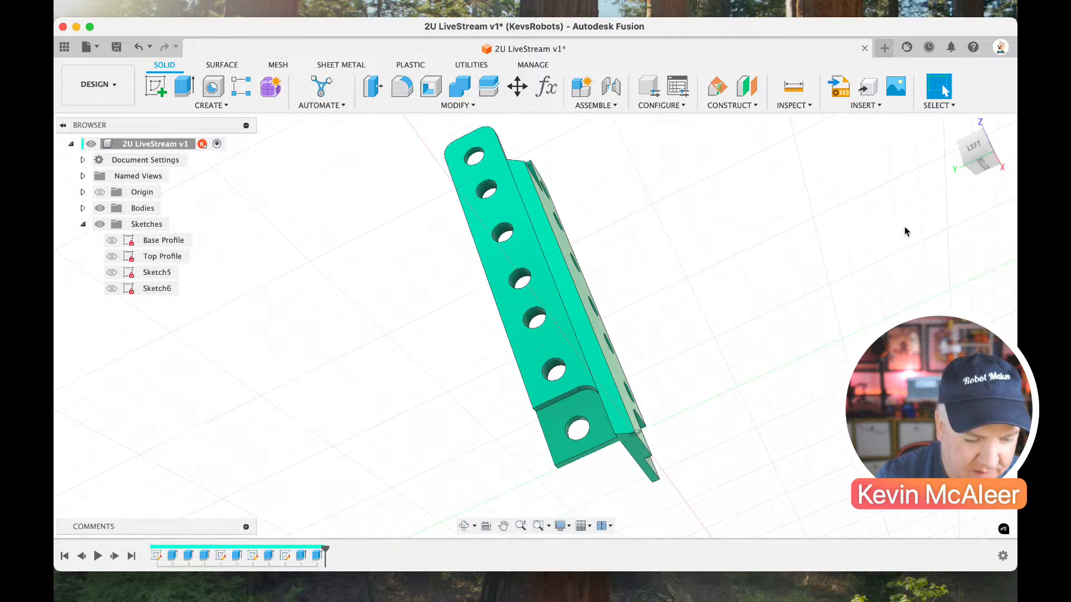
left_click(951, 126)
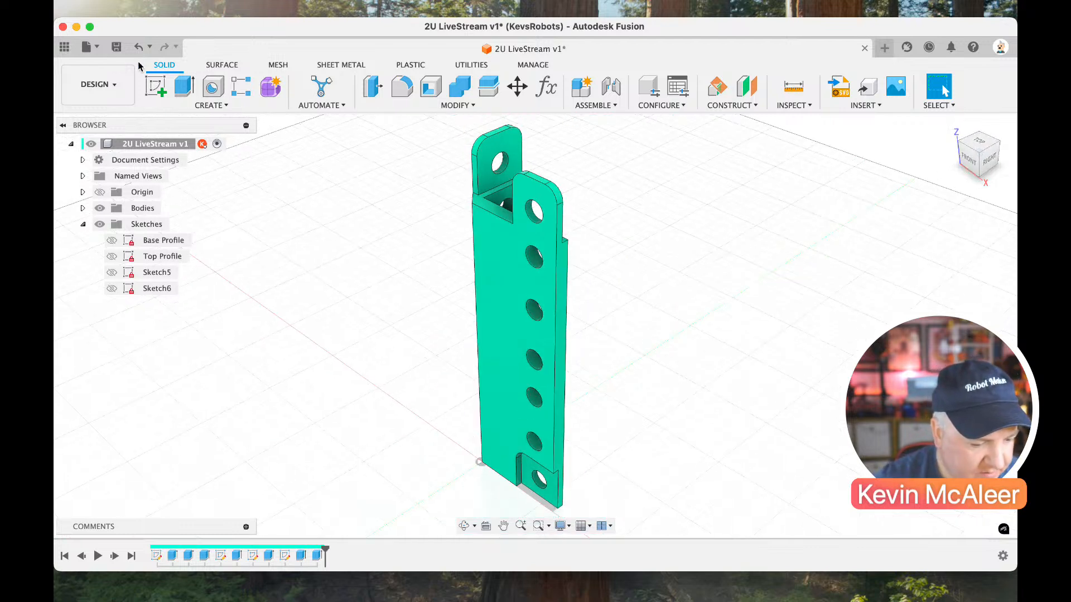
left_click(116, 46)
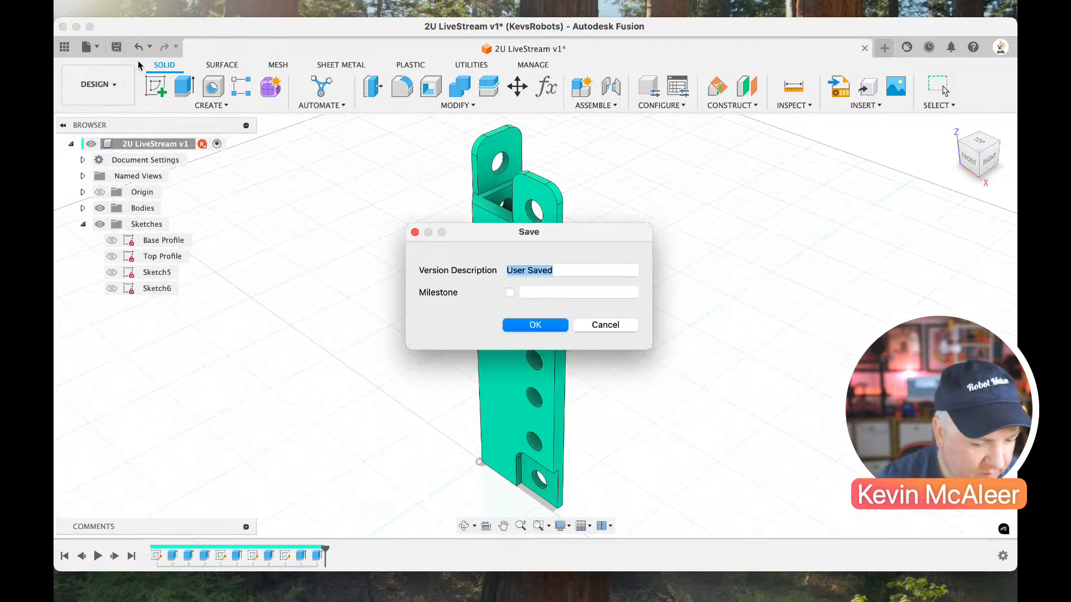
left_click(534, 325)
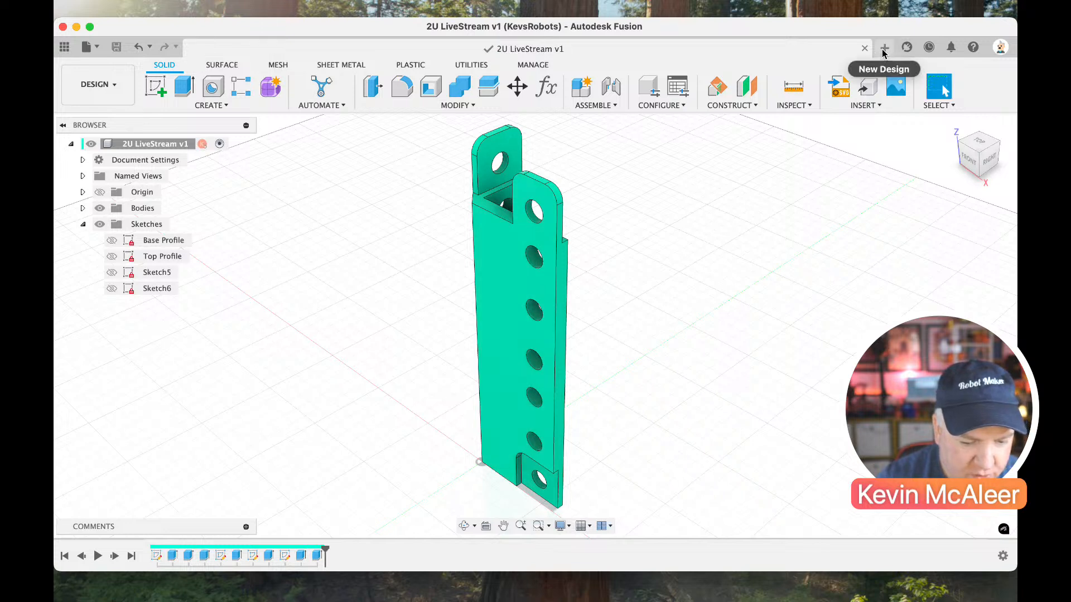
Create a new design and save it as Live Assembly in the MiniRack folder.
left_click(883, 48)
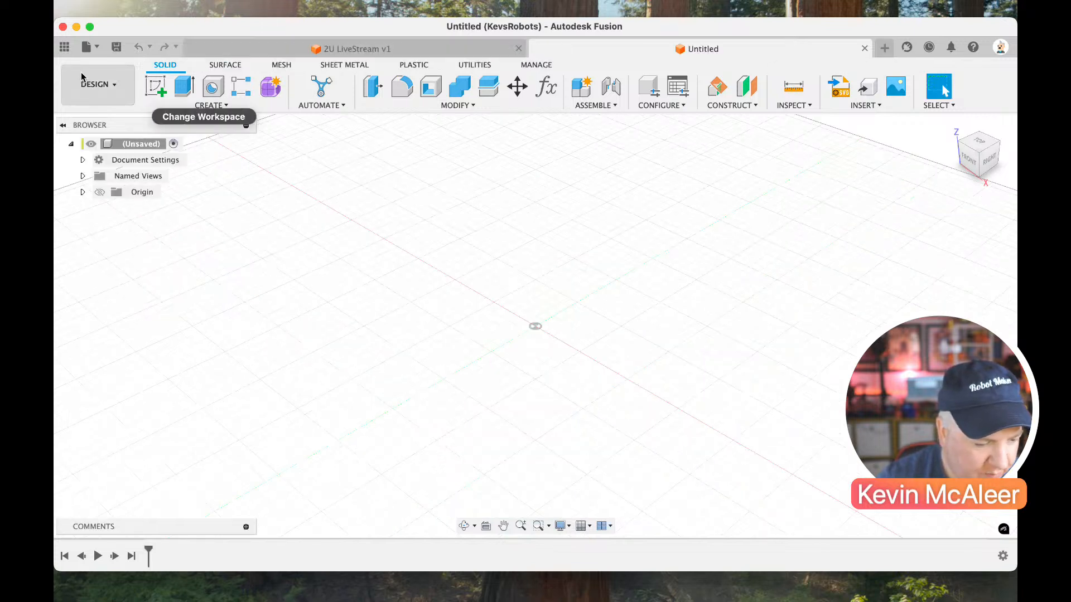
left_click(64, 46)
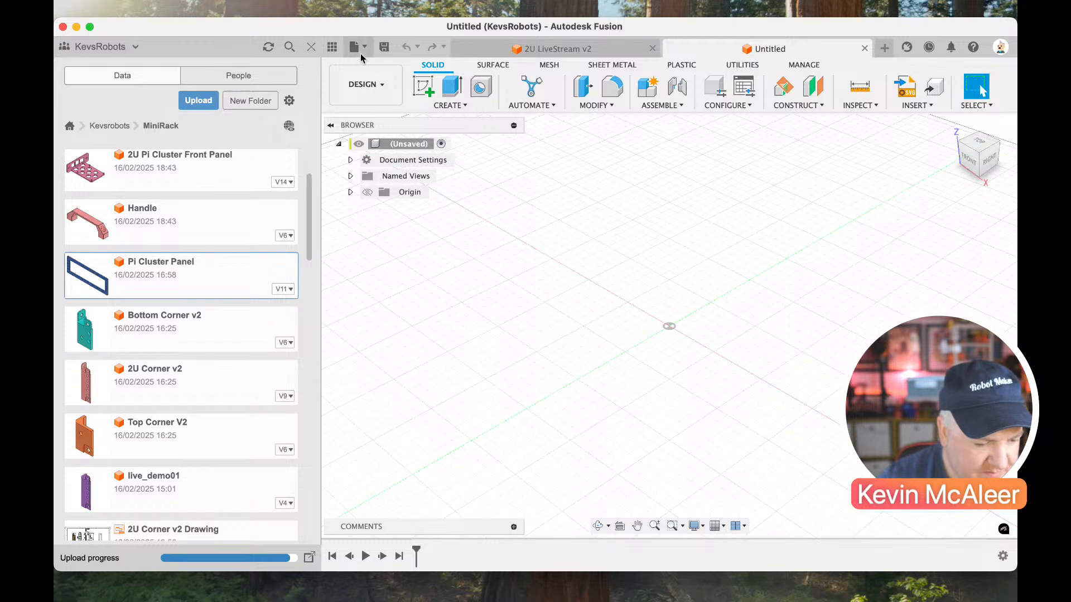
left_click(383, 48)
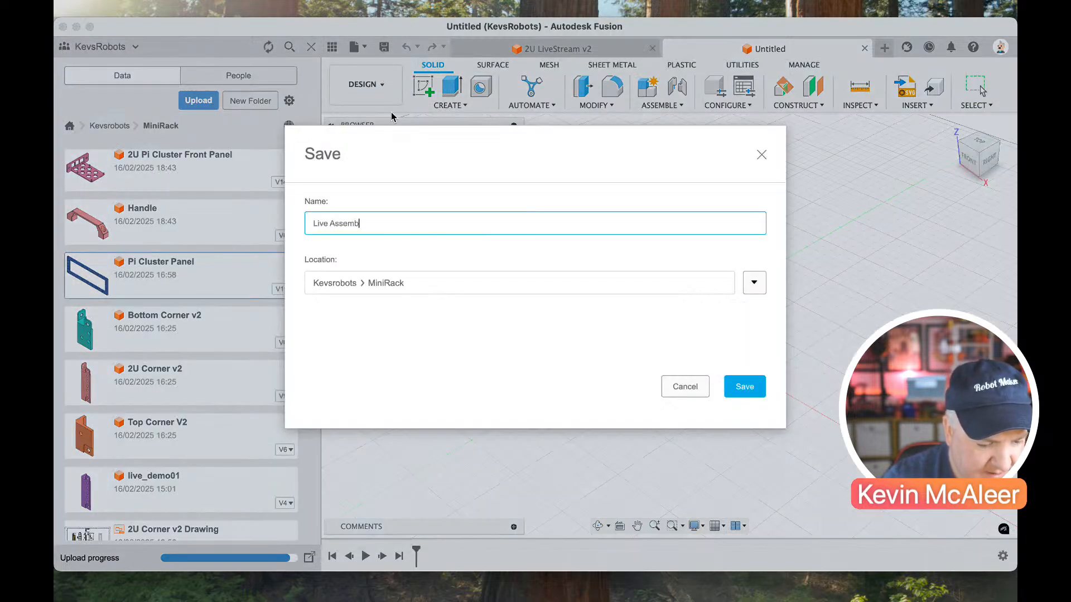
key("Return")
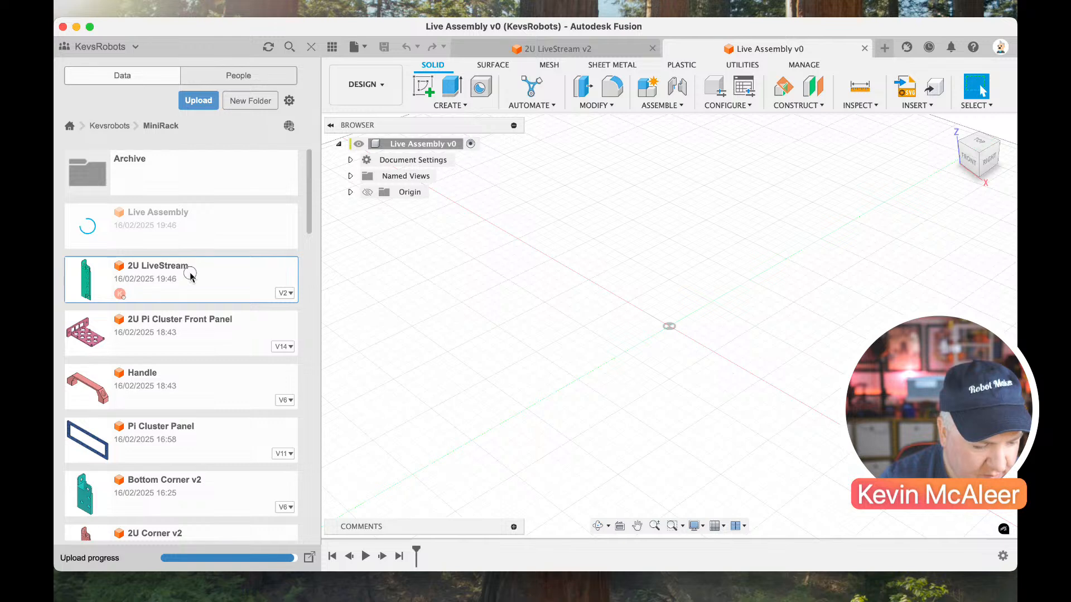
Insert two copies of the 2U LiveStream part into the assembly, placing the second in front of the first.
right_click(195, 279)
left_click(208, 296)
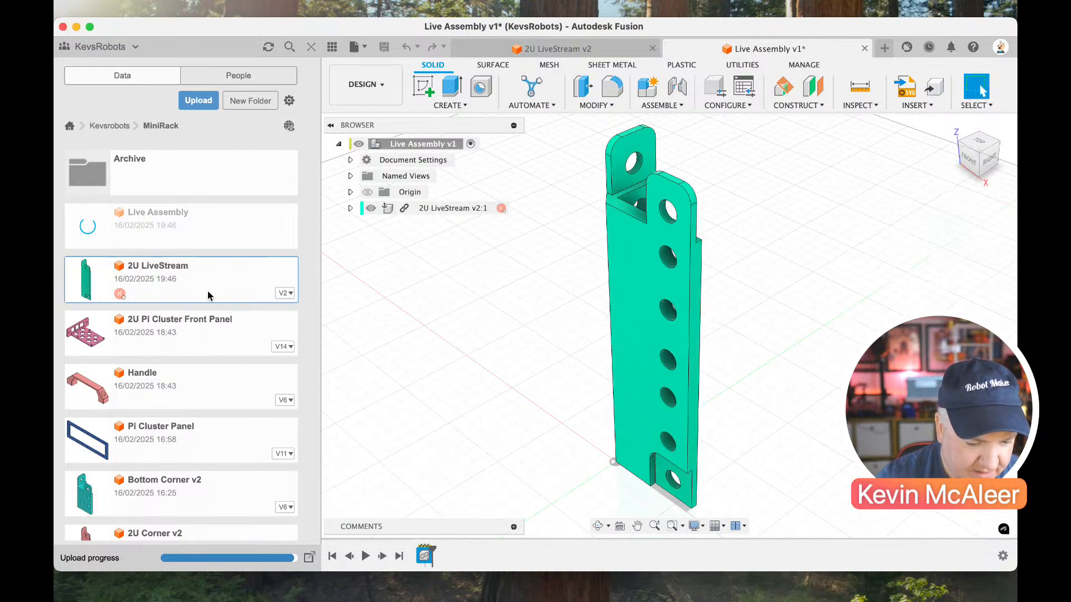
right_click(233, 274)
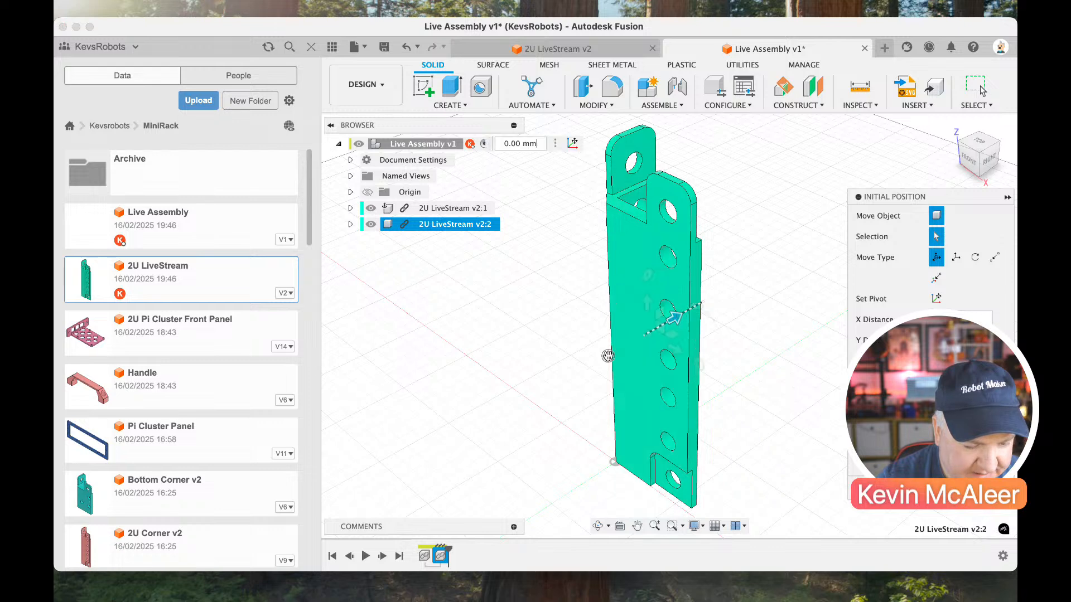
left_click_drag(671, 320, 557, 369)
key("Return")
scroll(576, 378, "down", 5)
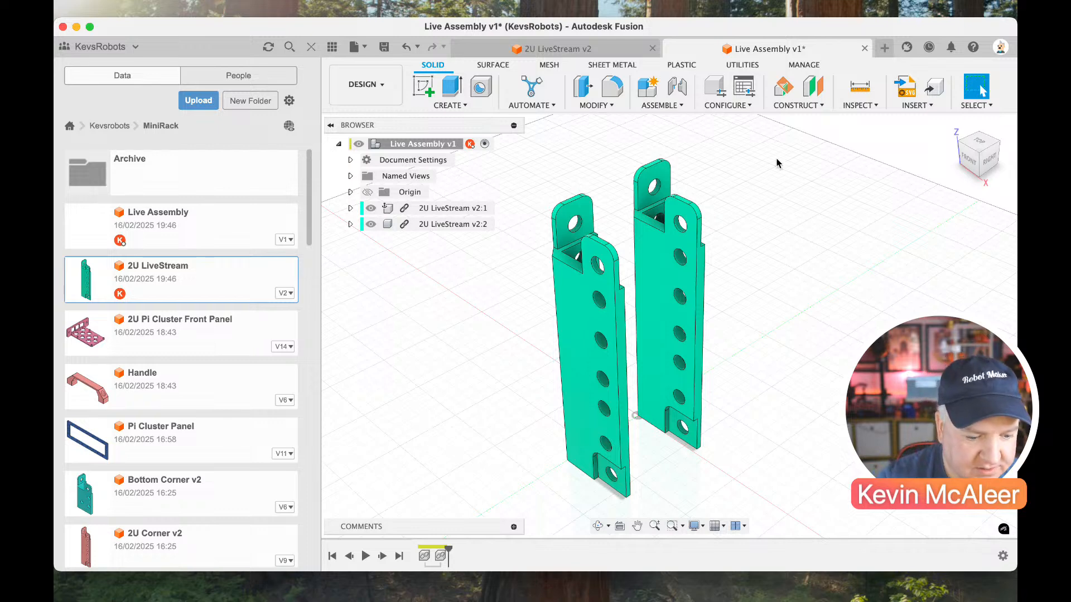
left_click(311, 47)
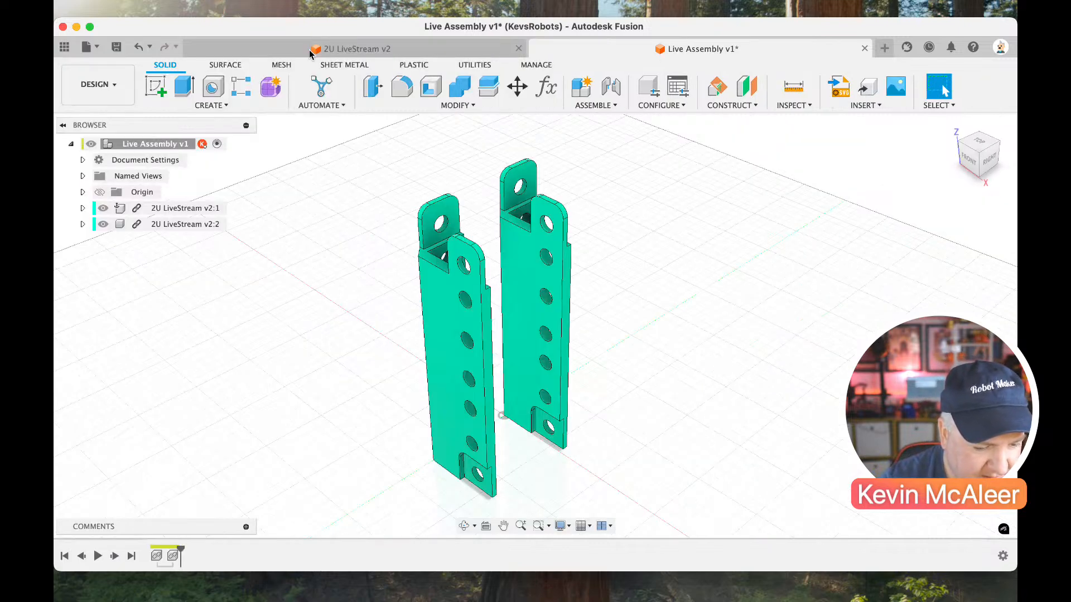
Joint the second copy's bottom recess hole to the first copy's matching top tab hole, stacking the parts.
left_click(612, 88)
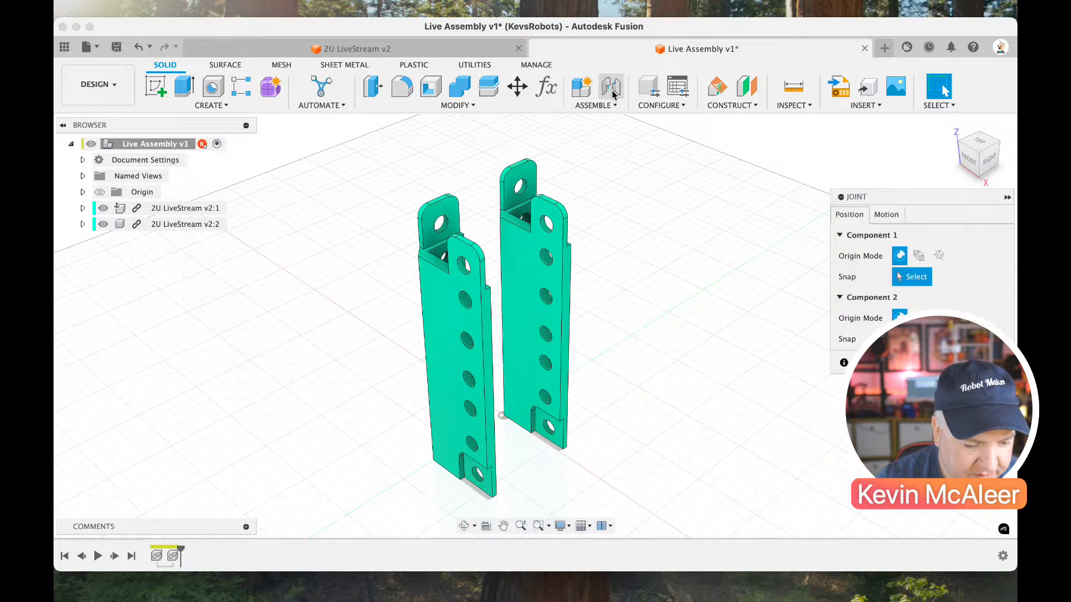
left_click(483, 481)
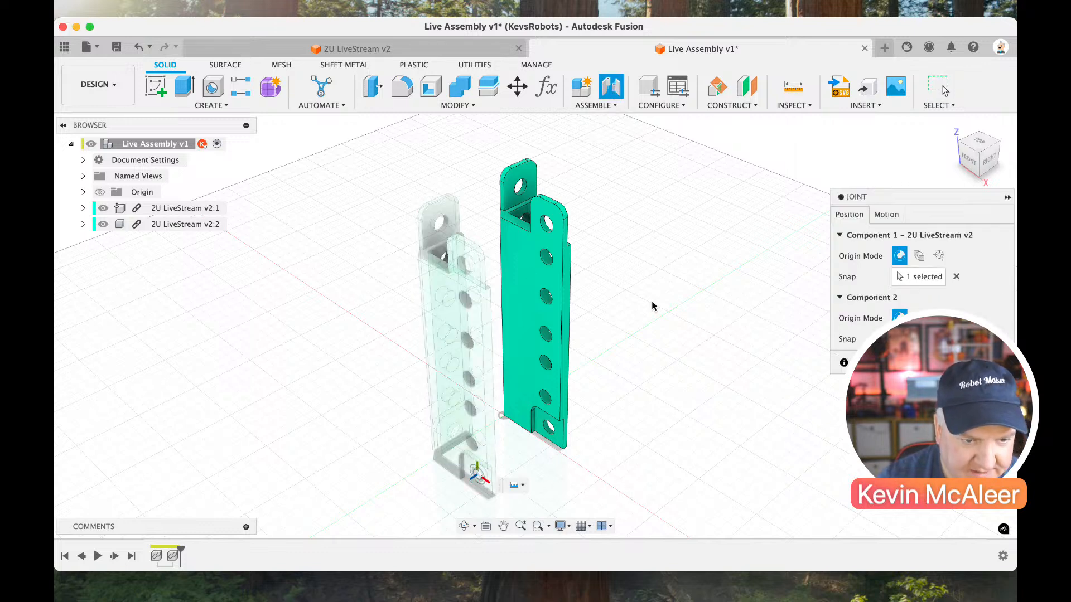
left_click(998, 148)
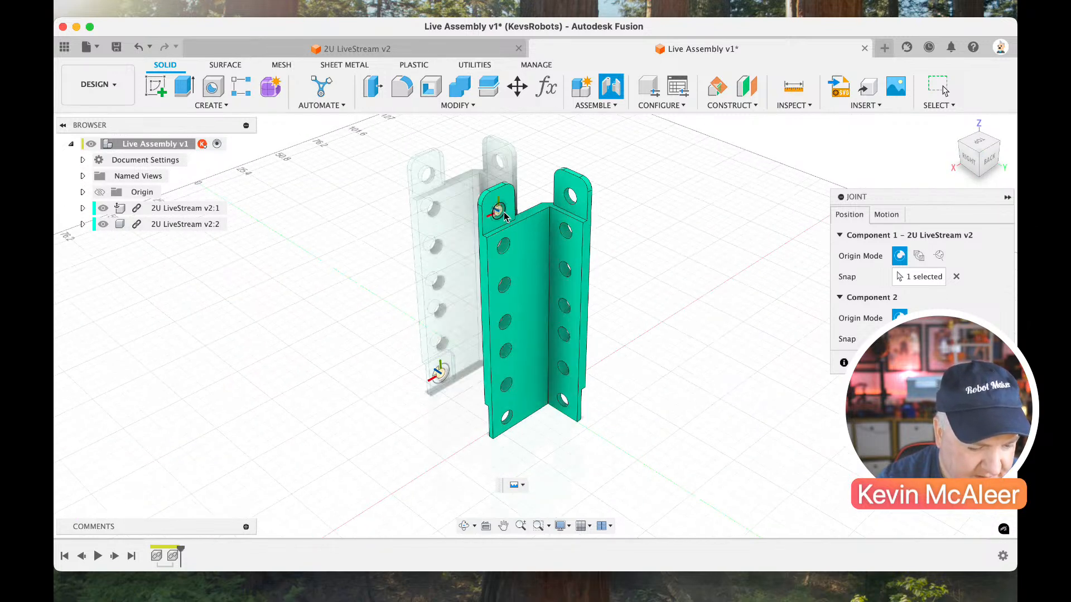
left_click(506, 217)
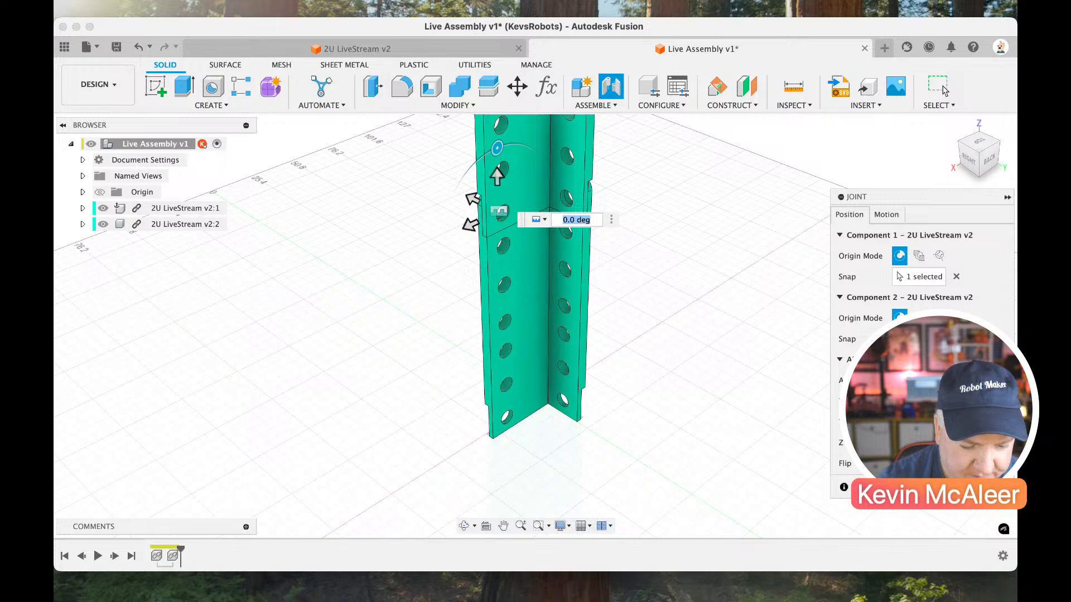
key("Return")
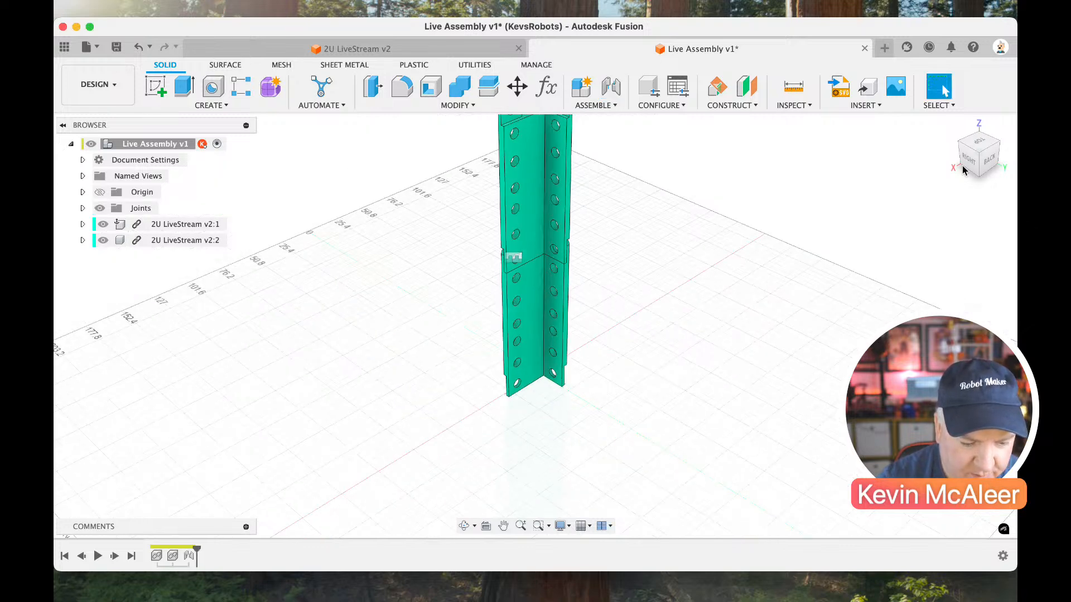
left_click(953, 126)
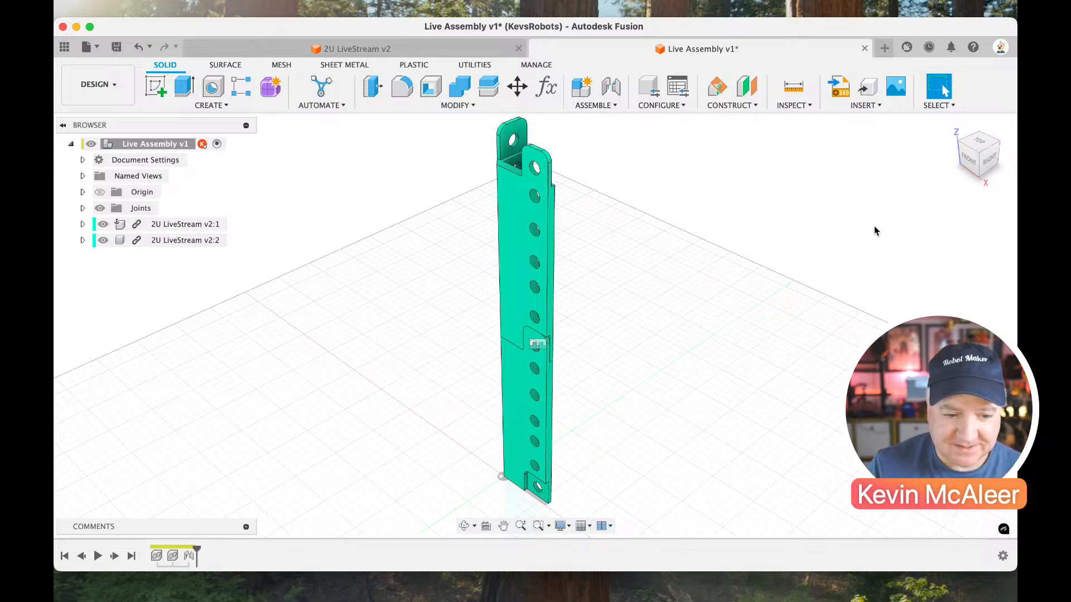
Create a construction plane offset 222 mm from the narrow side edge face of the upper part.
scroll(779, 232, "down", 3)
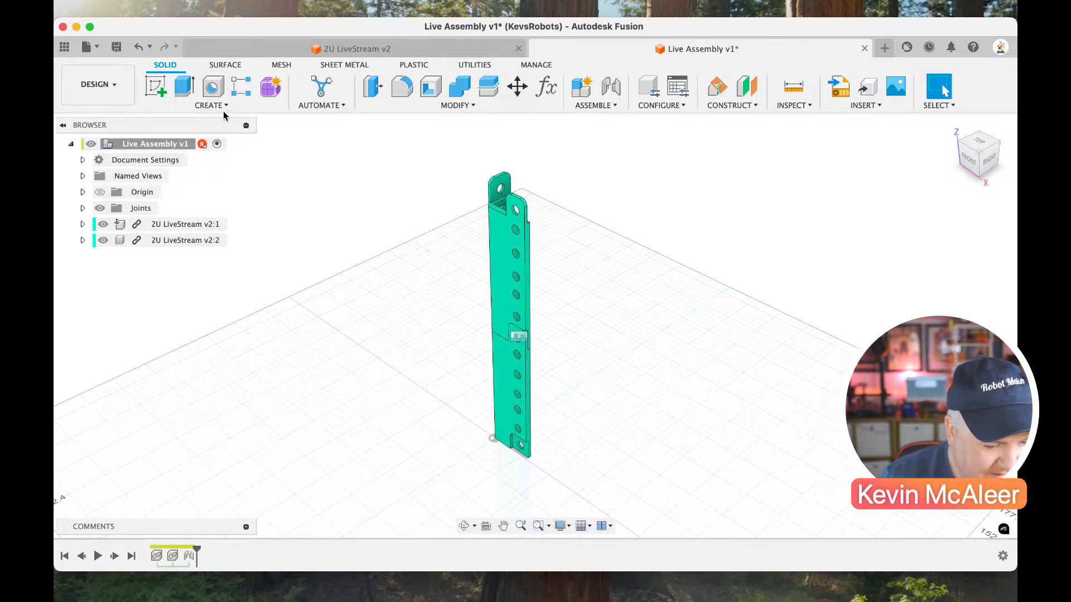
left_click(746, 95)
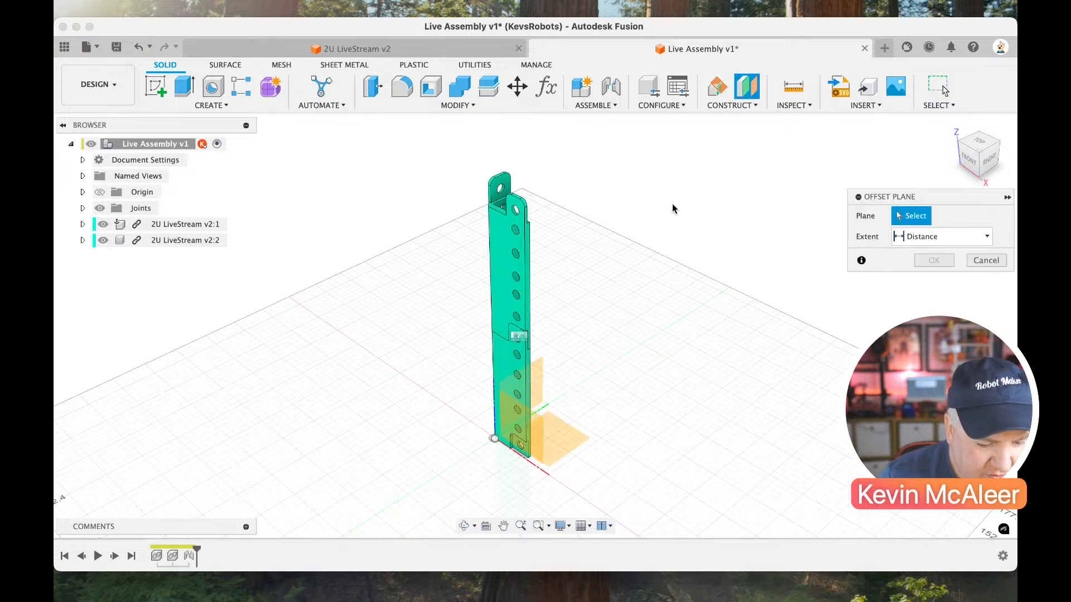
left_click(529, 310)
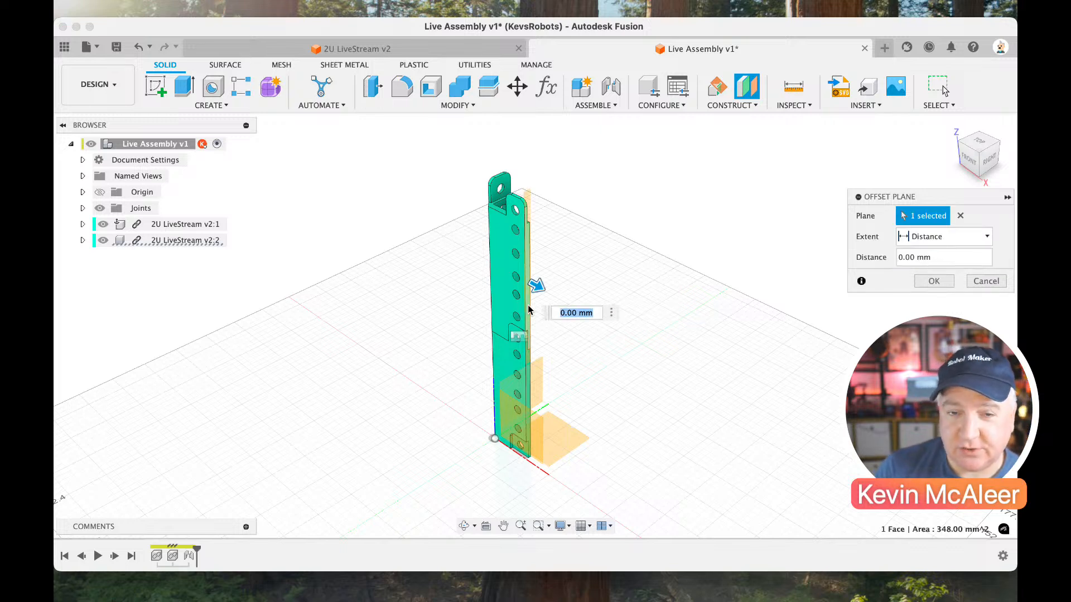
type("222")
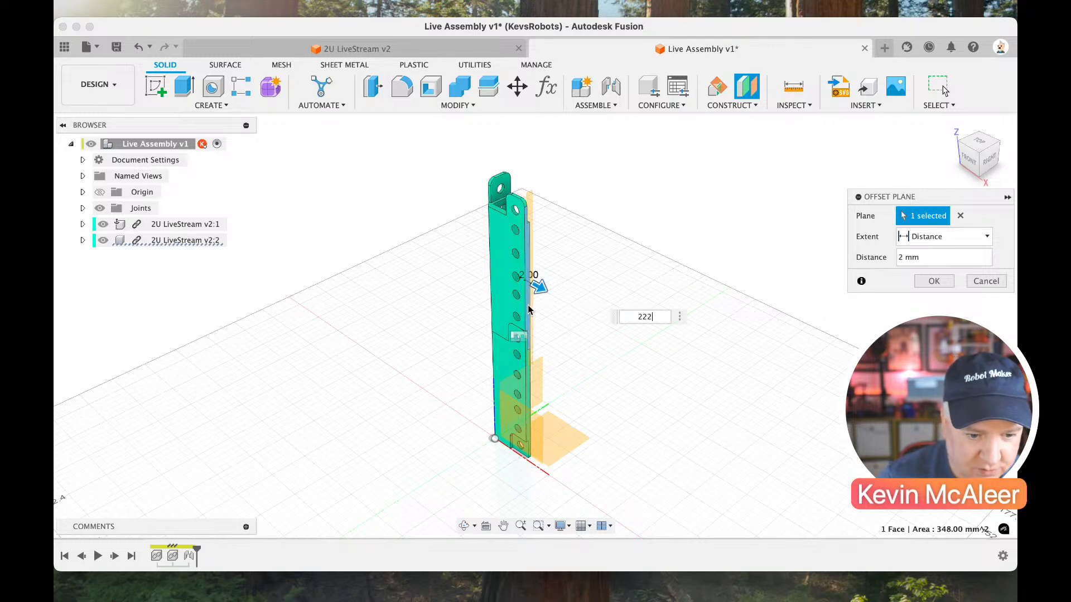
key("Return")
key("Return")
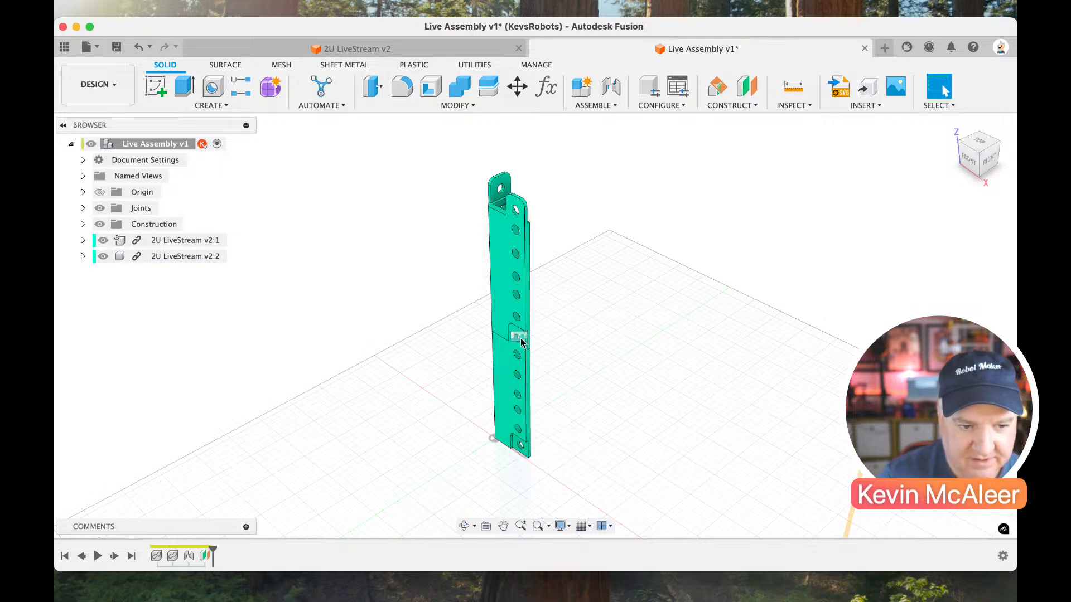
Create a midplane between the upper part's narrow side edge face and the 222 mm offset plane.
scroll(568, 290, "down", 3)
scroll(568, 290, "right", 1)
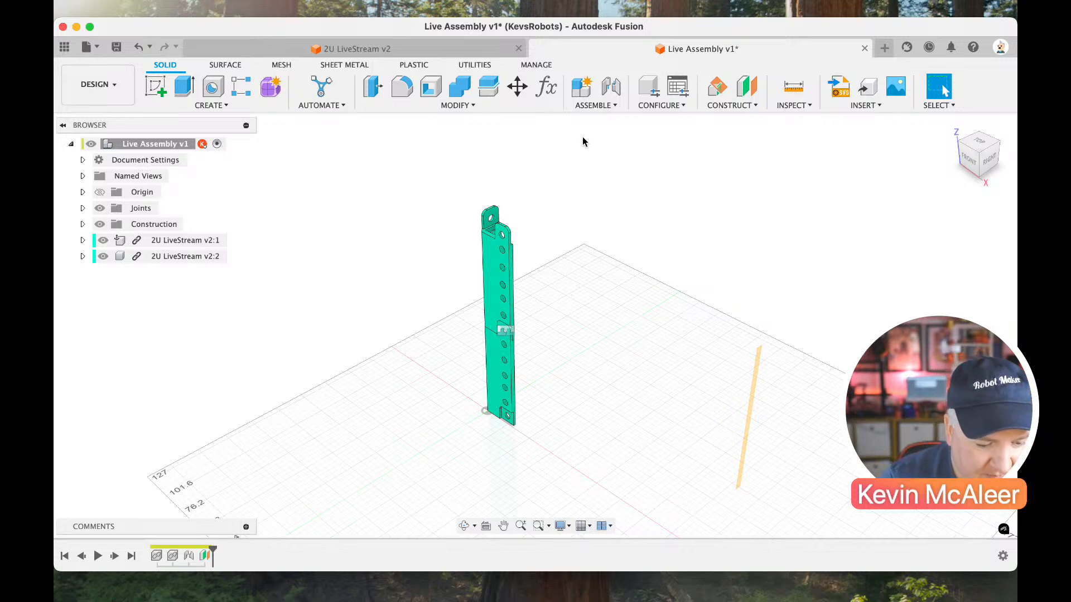
left_click(737, 107)
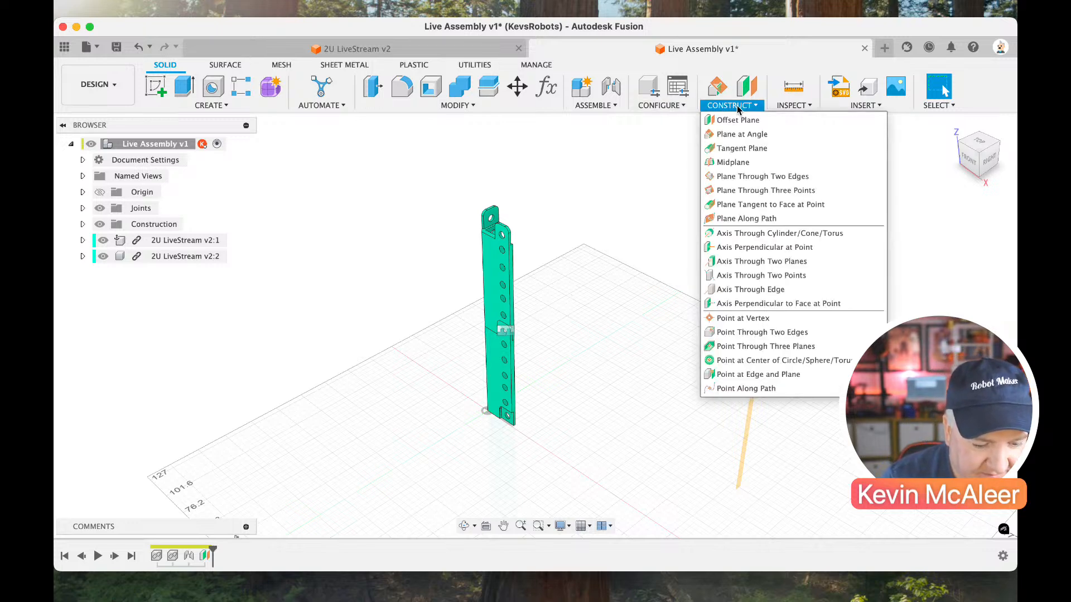
left_click(732, 163)
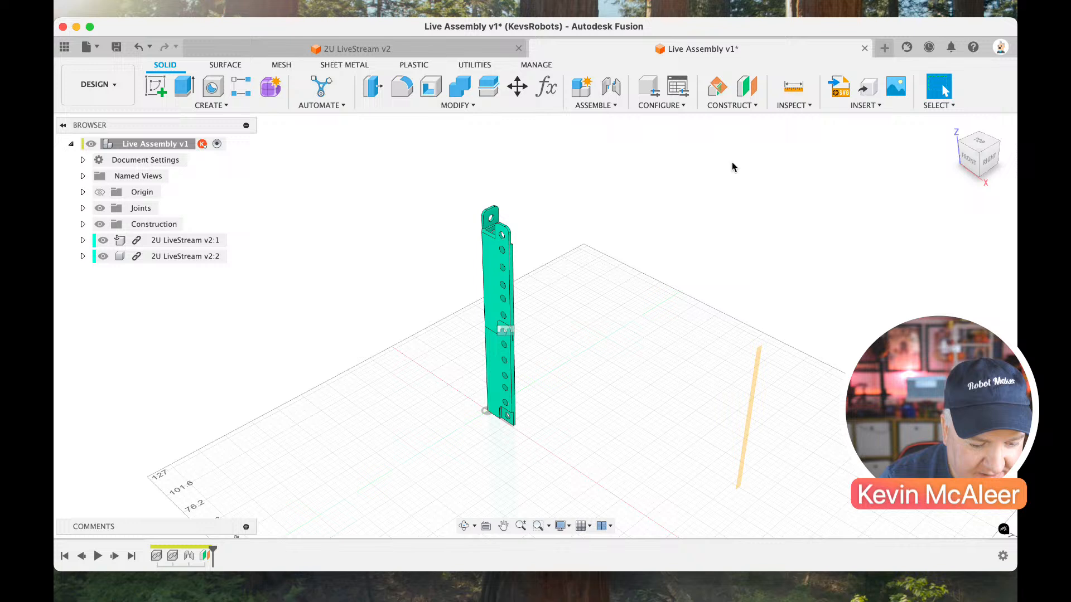
left_click(513, 270)
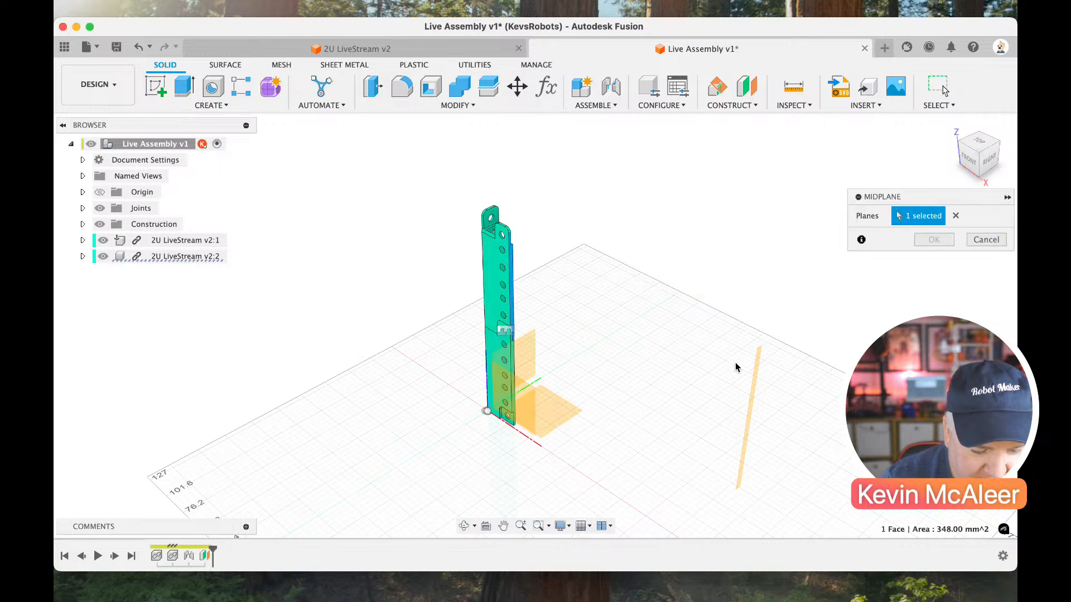
left_click(753, 388)
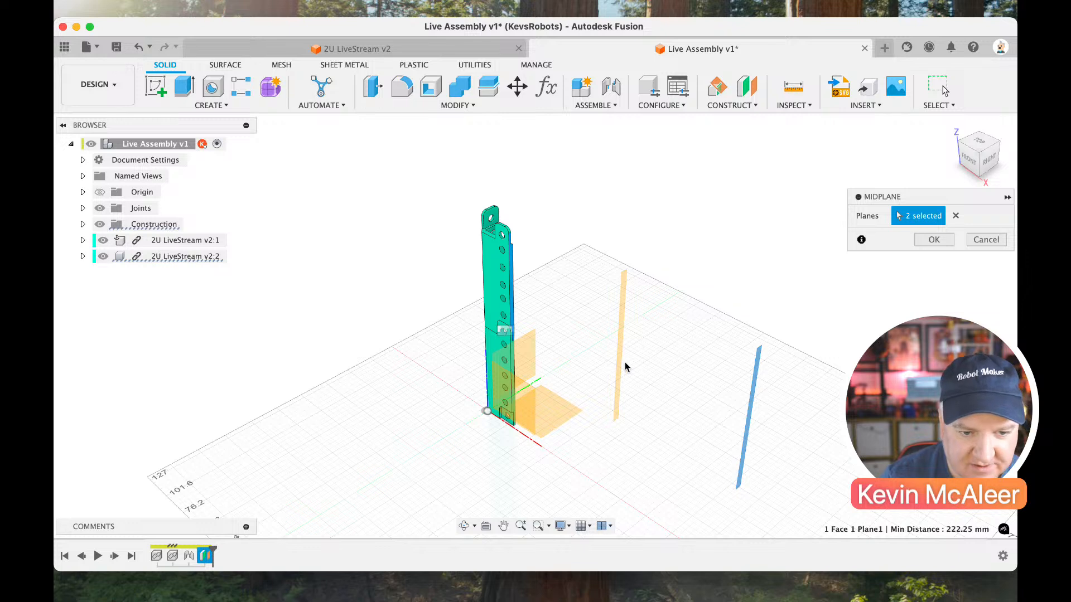
left_click(926, 241)
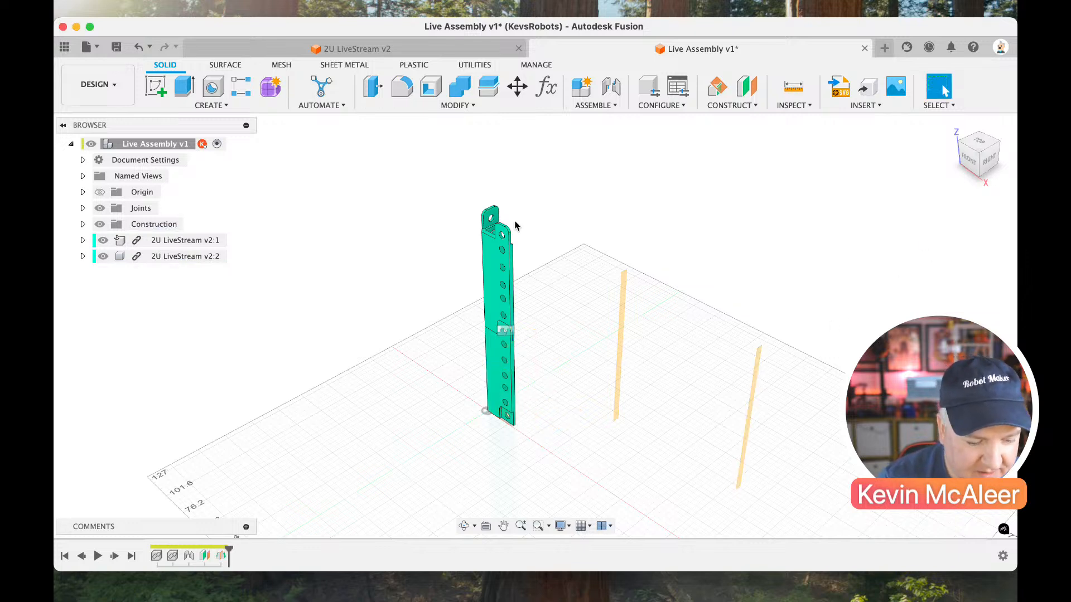
Mirror both stacked 2U LiveStream components across the new midplane to form the opposite rack post.
left_click(175, 105)
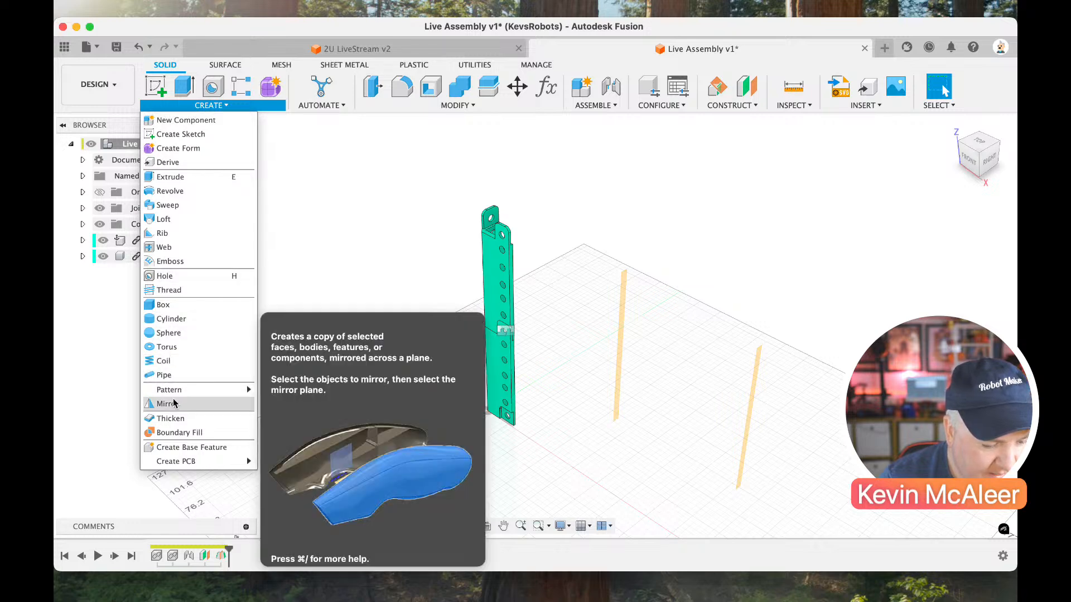
left_click(169, 404)
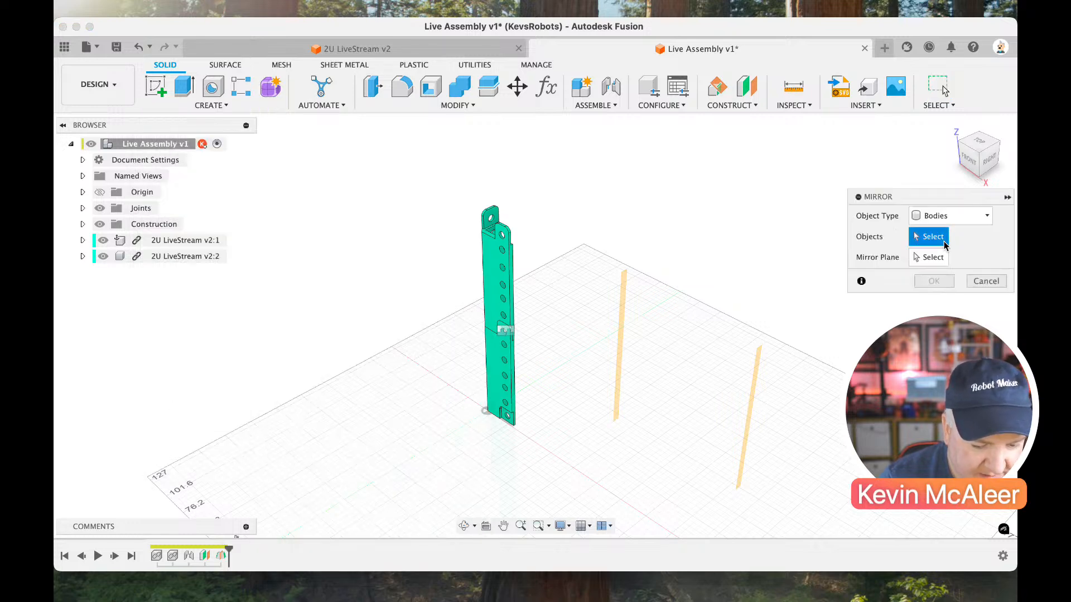
left_click(950, 216)
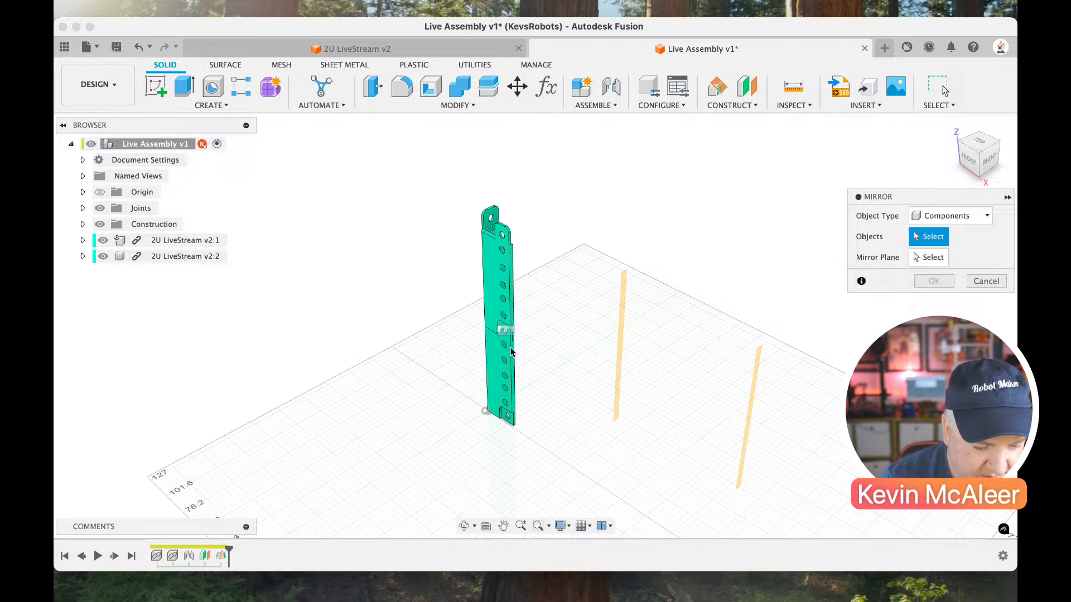
left_click(505, 315)
left_click(502, 296)
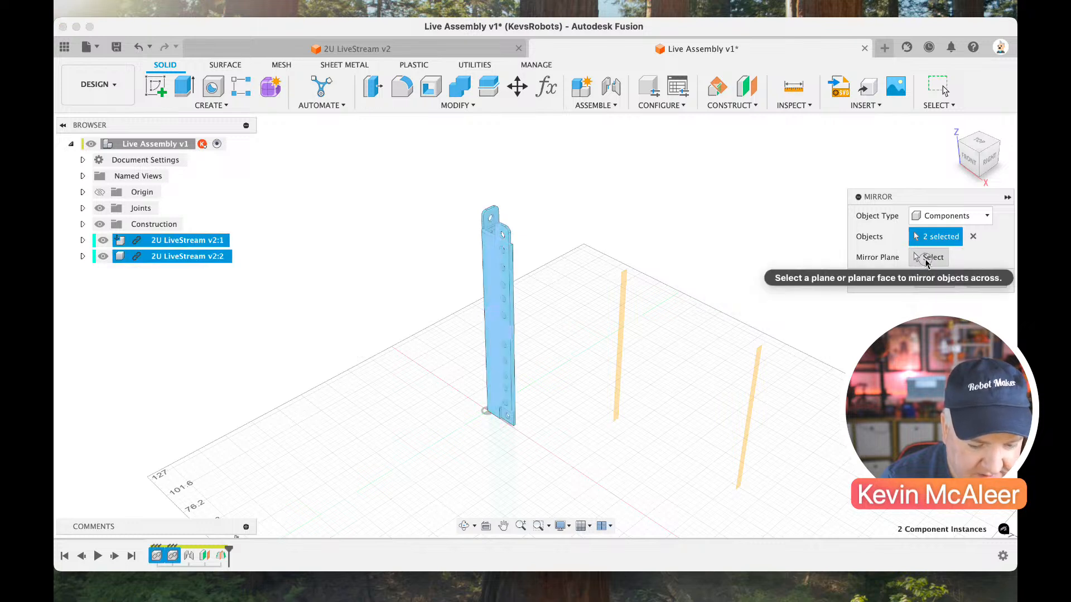
left_click(928, 257)
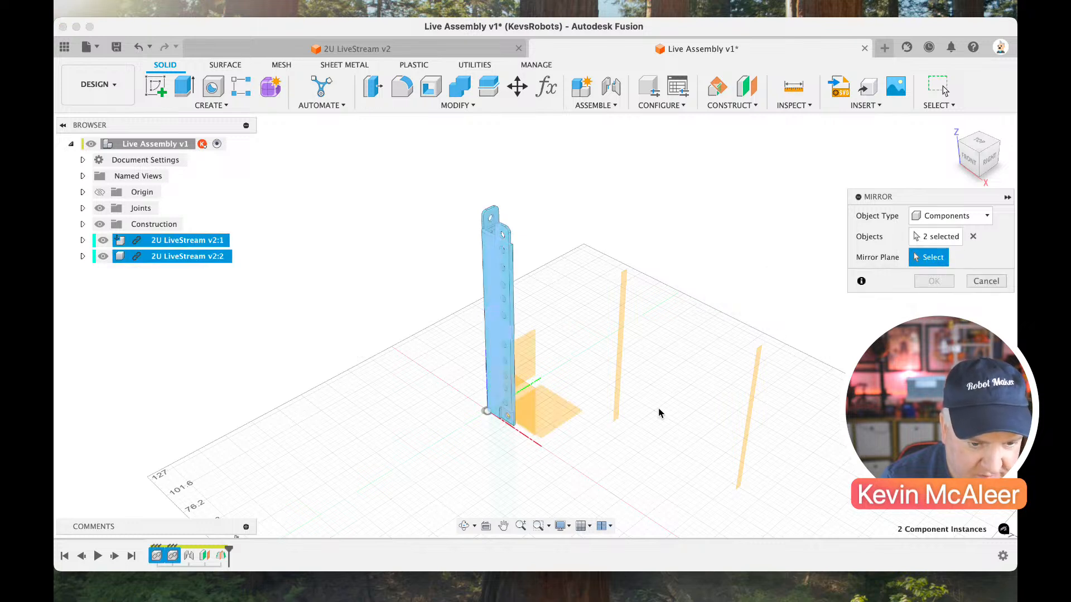
left_click(621, 371)
left_click(940, 278)
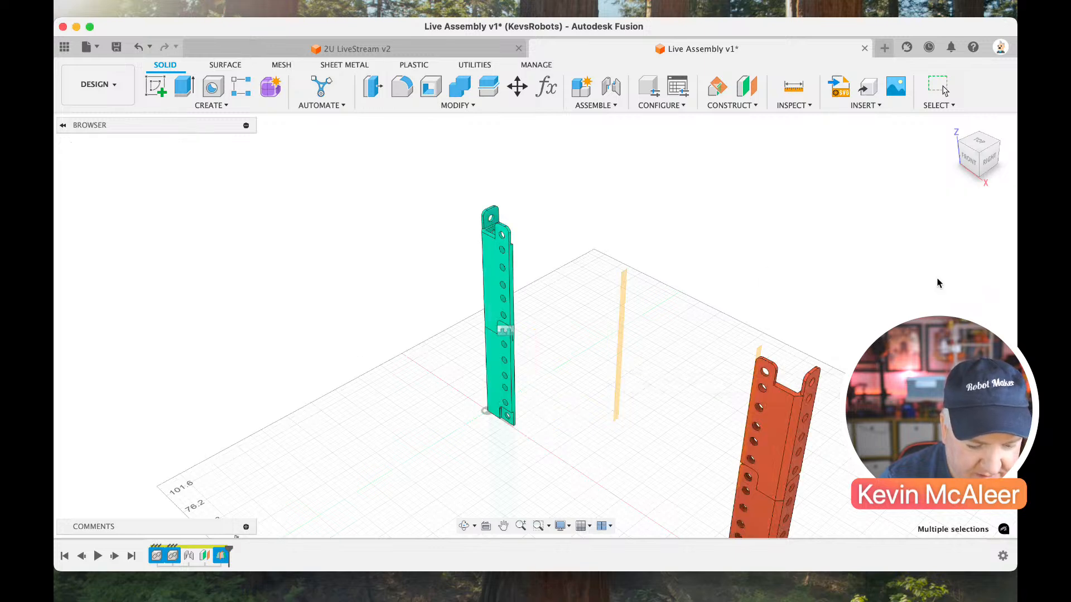
scroll(899, 269, "down", 3)
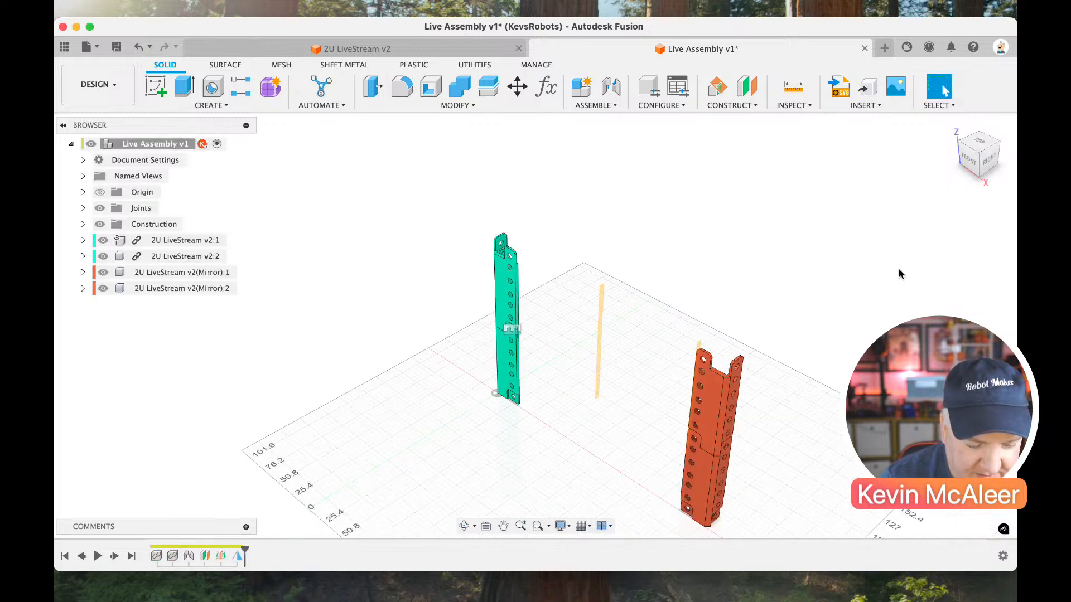
left_click(963, 146)
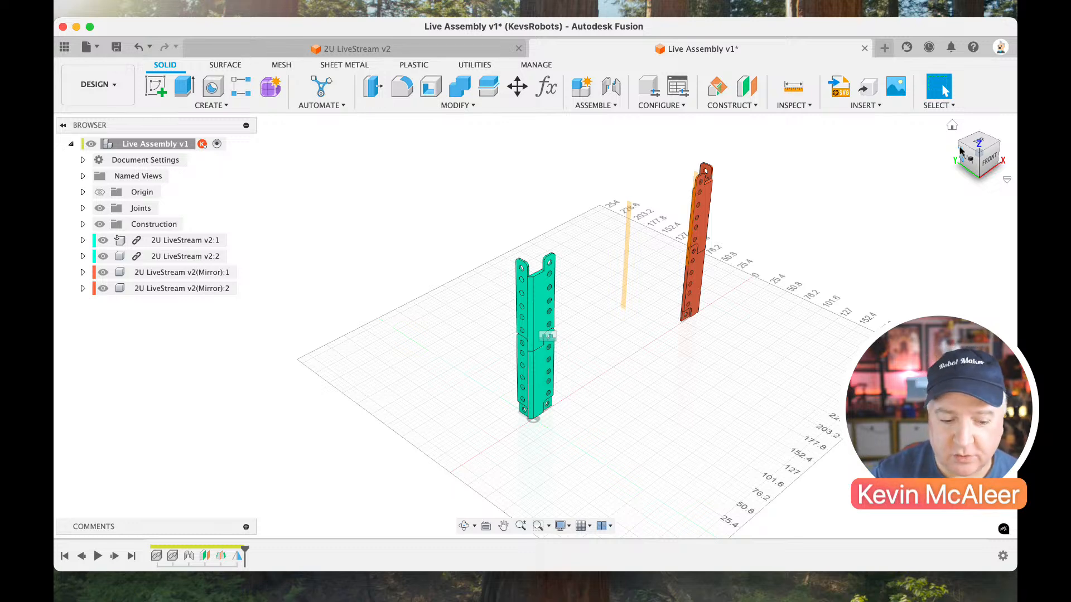
Turn the component color display off and back on.
left_click(792, 106)
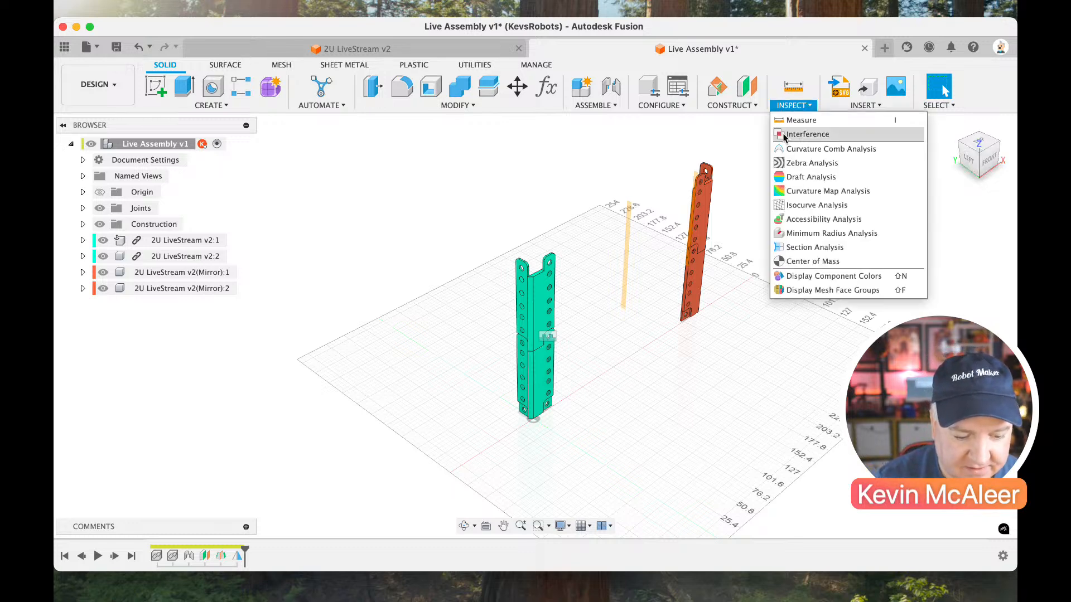
left_click(827, 277)
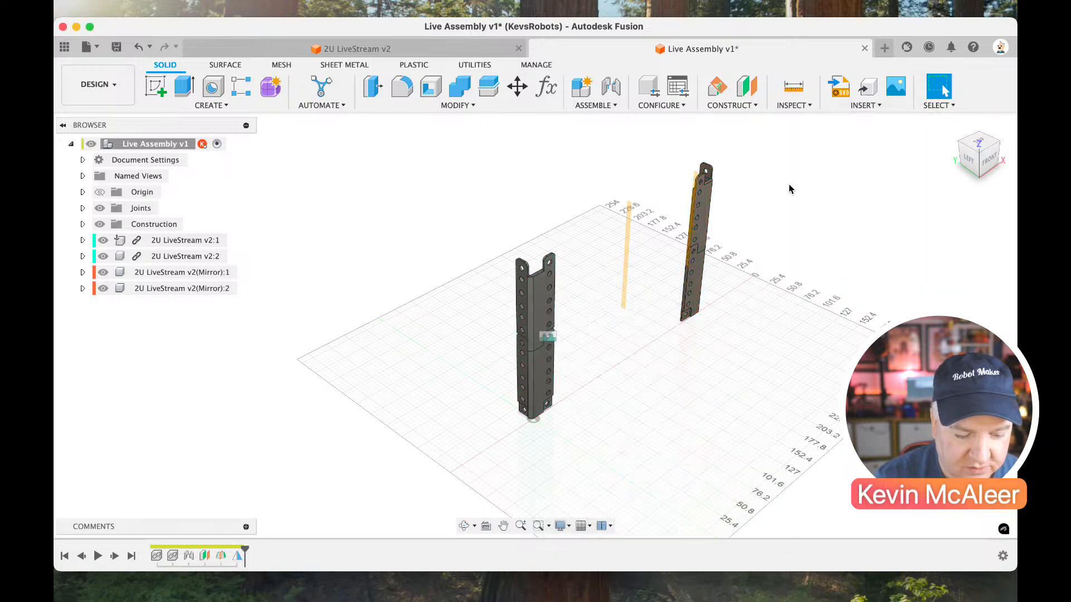
left_click(799, 108)
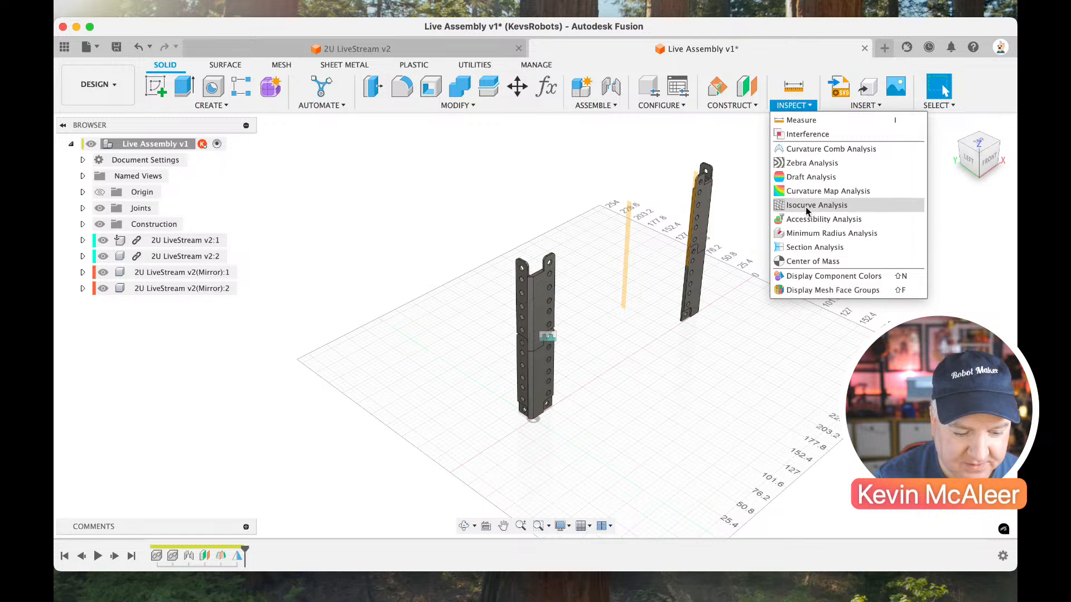
left_click(810, 277)
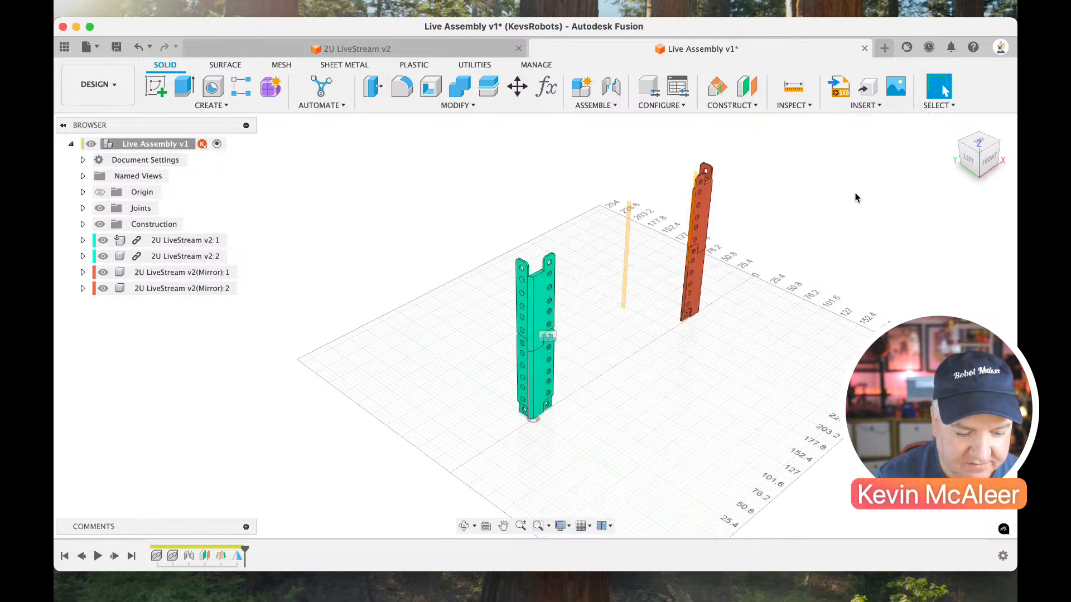
Create a construction plane offset 200 mm from the back-facing inner face of the original upper part's front flange.
left_click(995, 146)
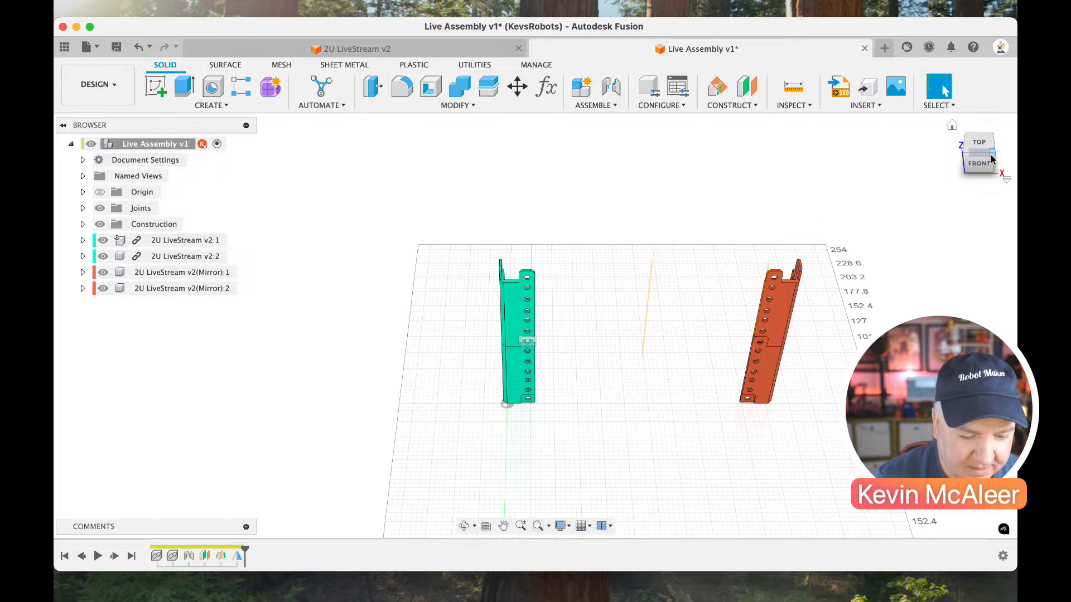
left_click(992, 159)
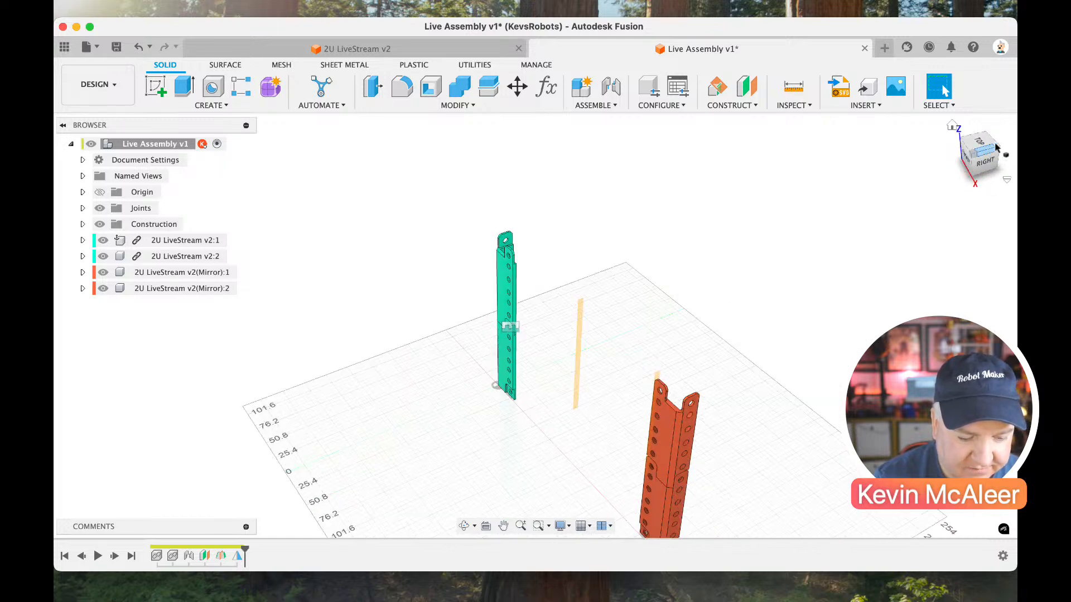
left_click(997, 146)
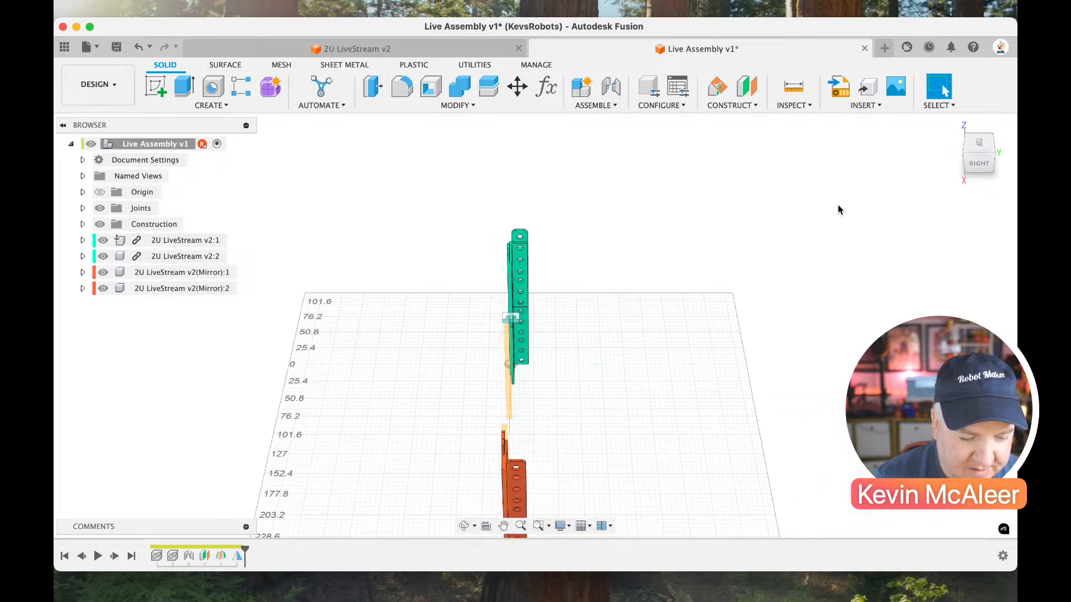
left_click(993, 159)
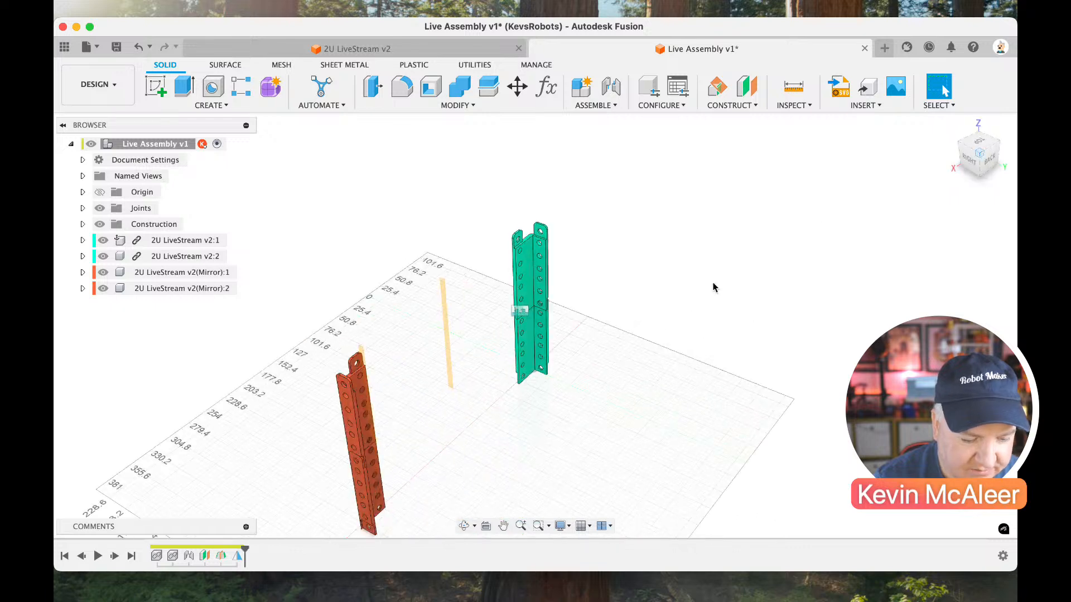
left_click(747, 88)
left_click(531, 242)
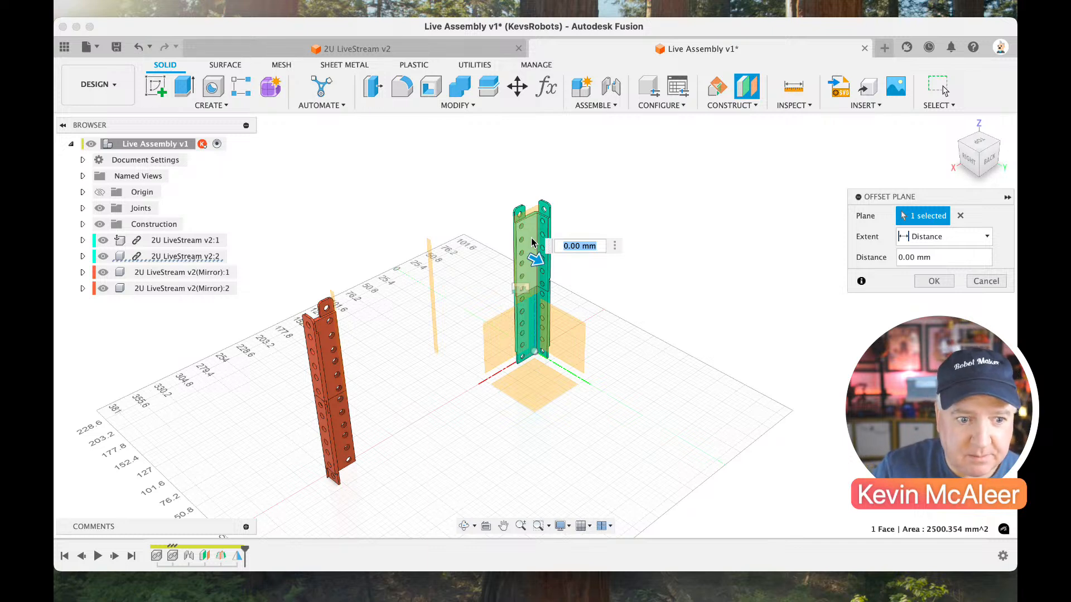
type("20")
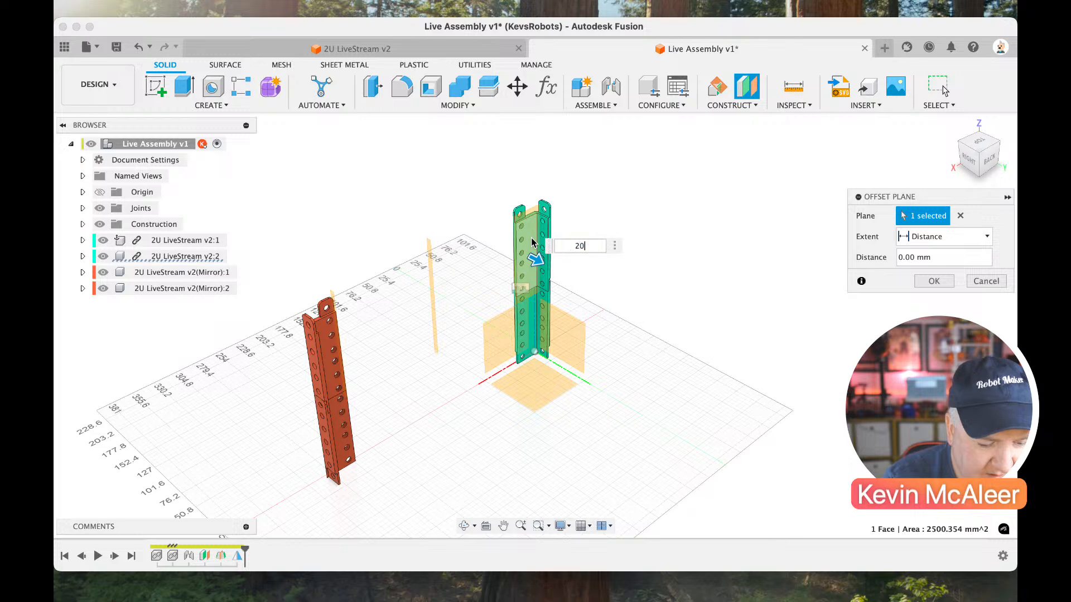
type("0")
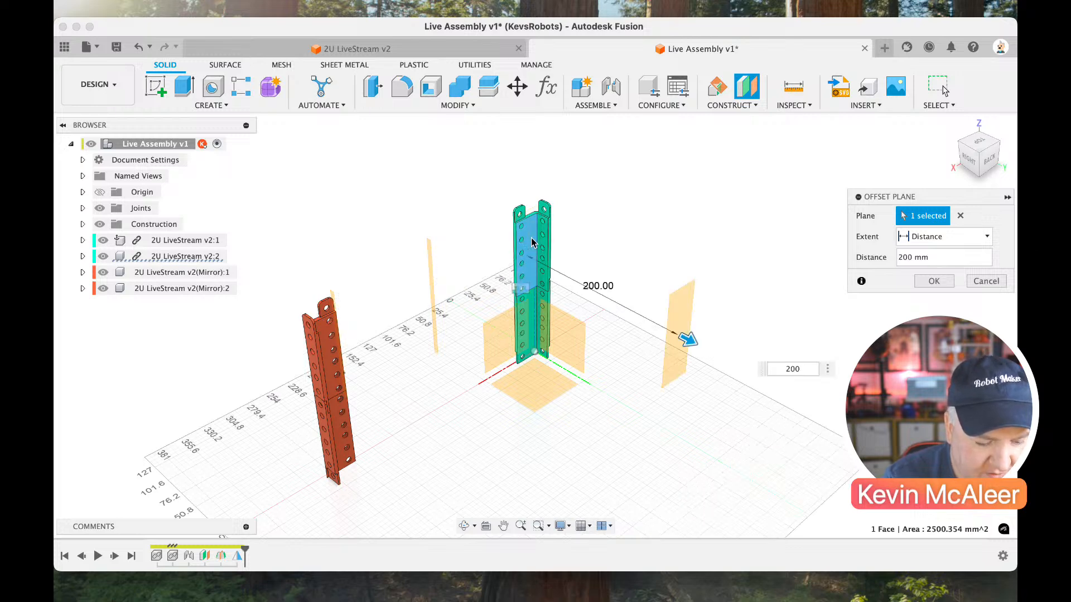
key("Return")
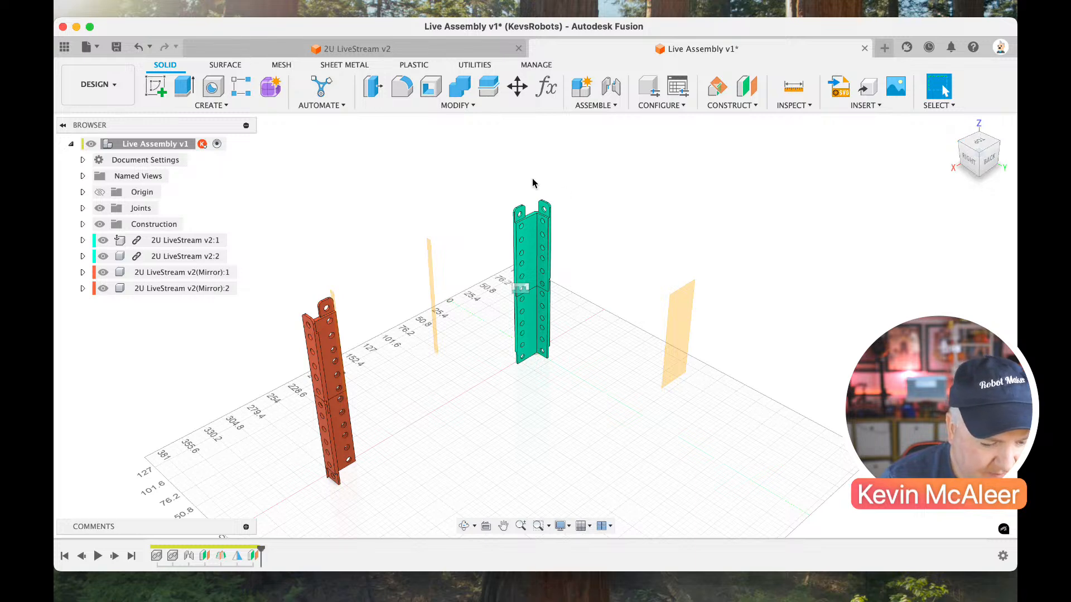
Create a midplane between the 200 mm offset plane and the back-facing inner face of the original upper part.
left_click(733, 105)
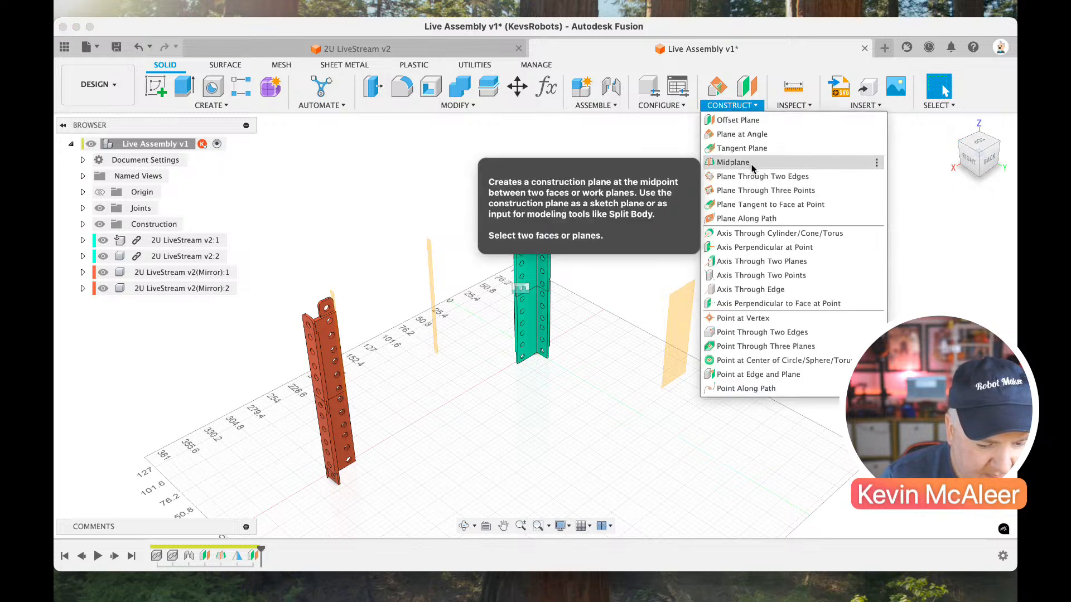
key("Escape")
left_click(678, 333)
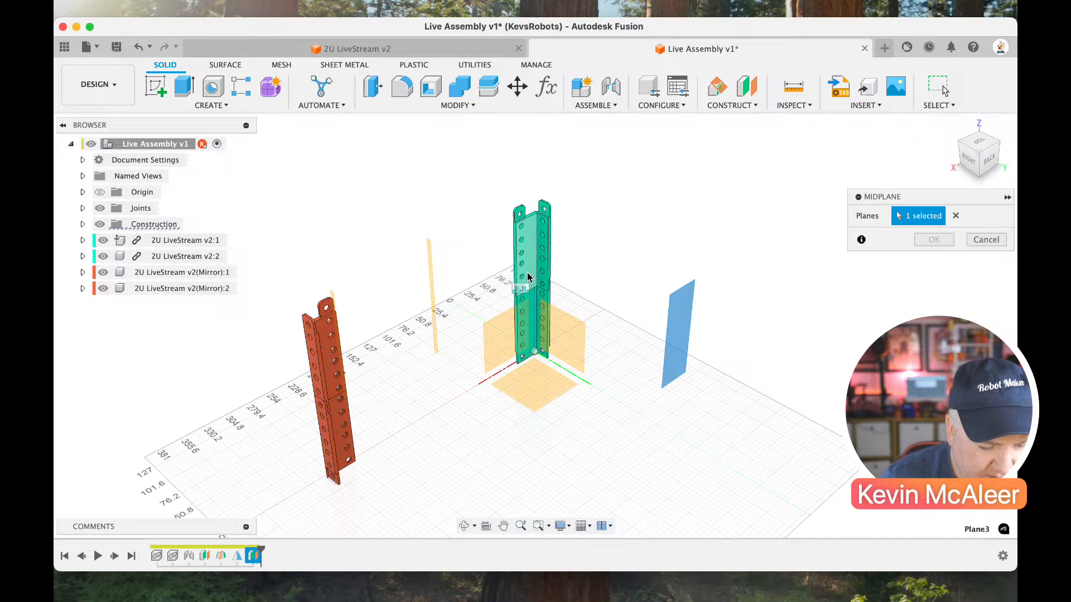
left_click(528, 276)
key("Return")
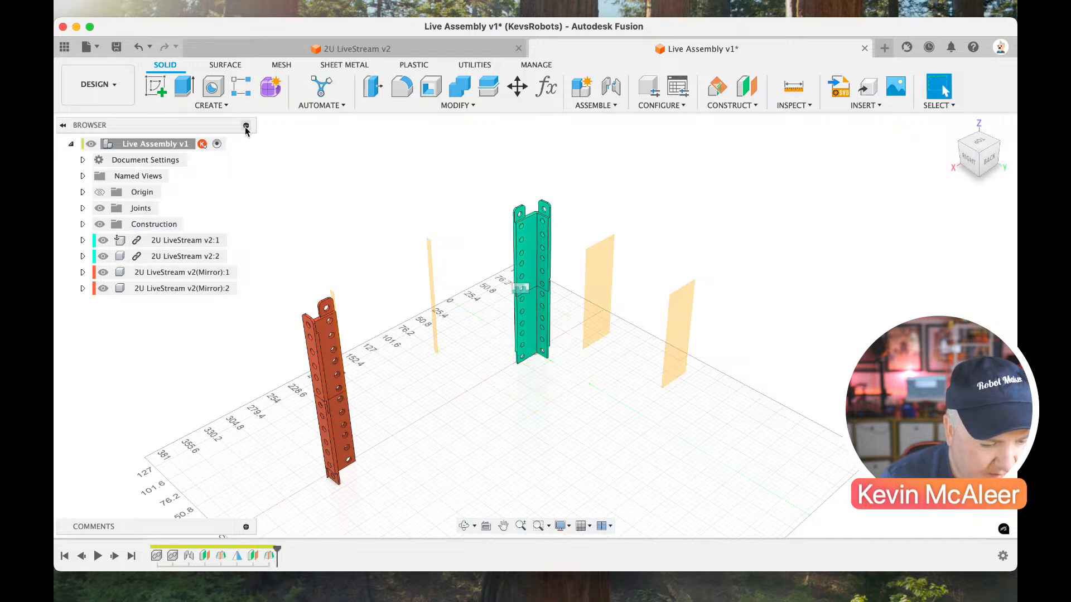
Mirror all four post components across the front-to-back midplane to form the two rear rack posts.
left_click(211, 106)
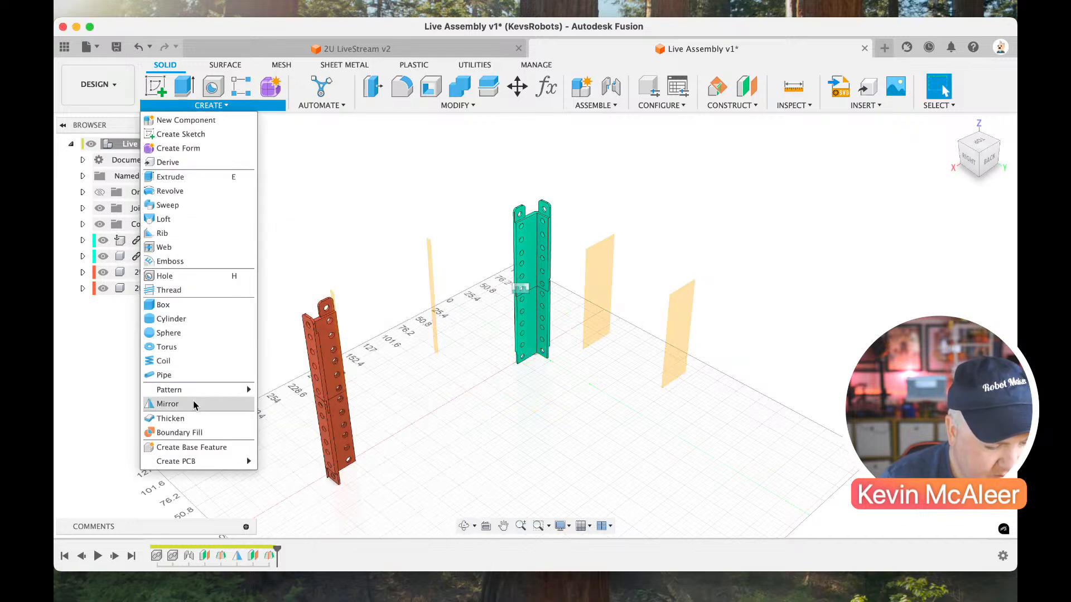
left_click(194, 404)
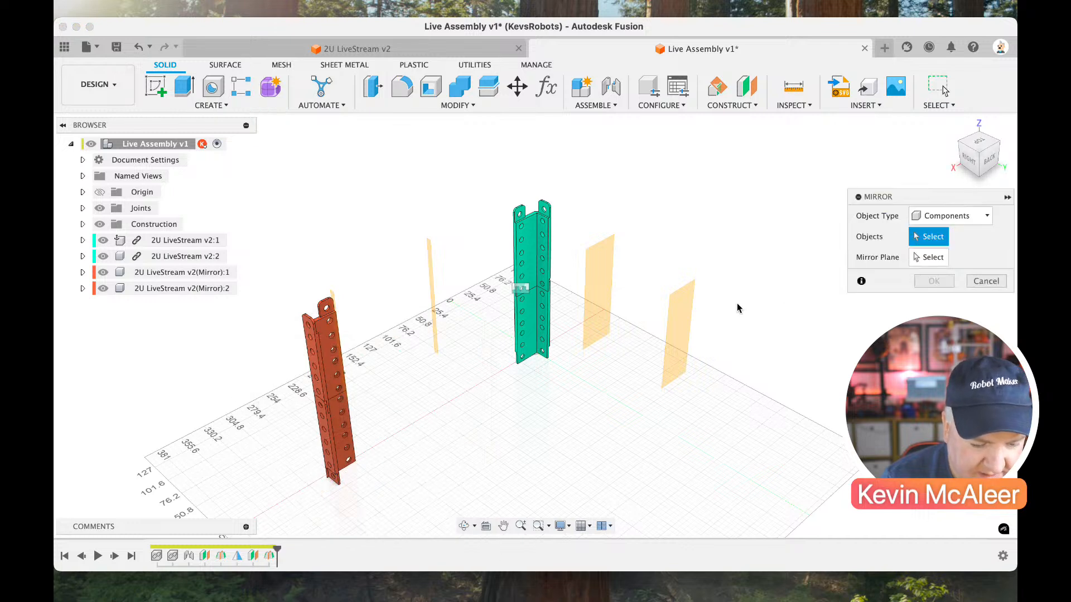
left_click(535, 318)
left_click(527, 257)
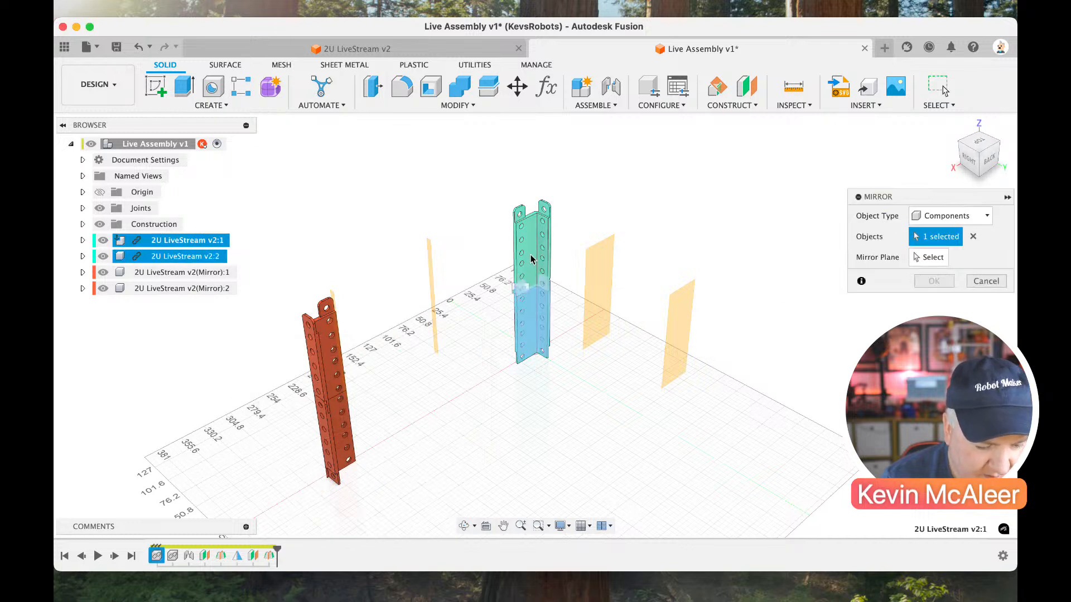
left_click(332, 435)
left_click(323, 357)
left_click(923, 257)
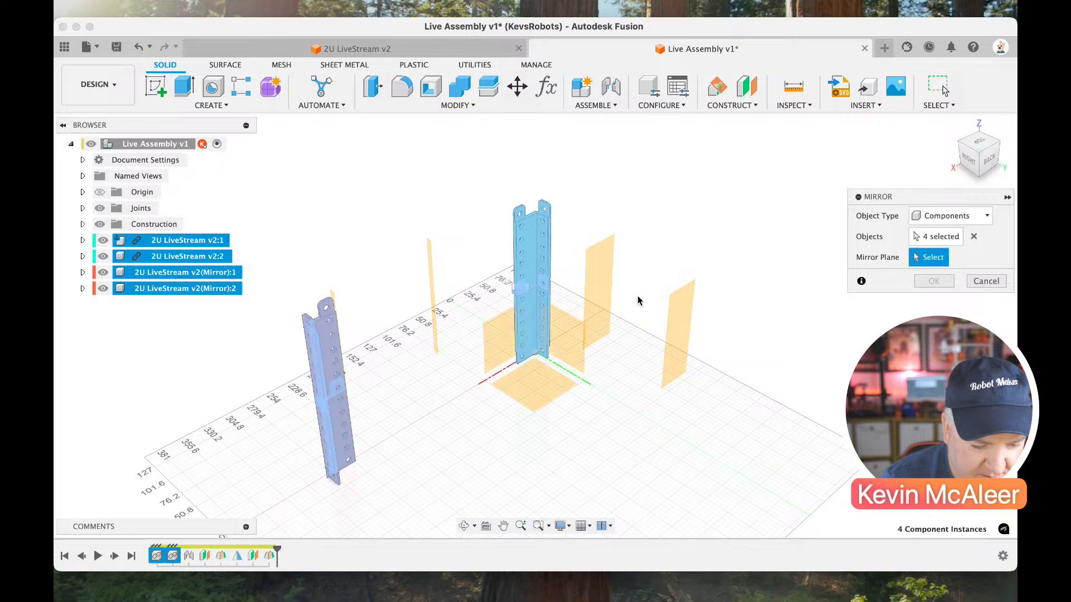
left_click(597, 294)
left_click(934, 282)
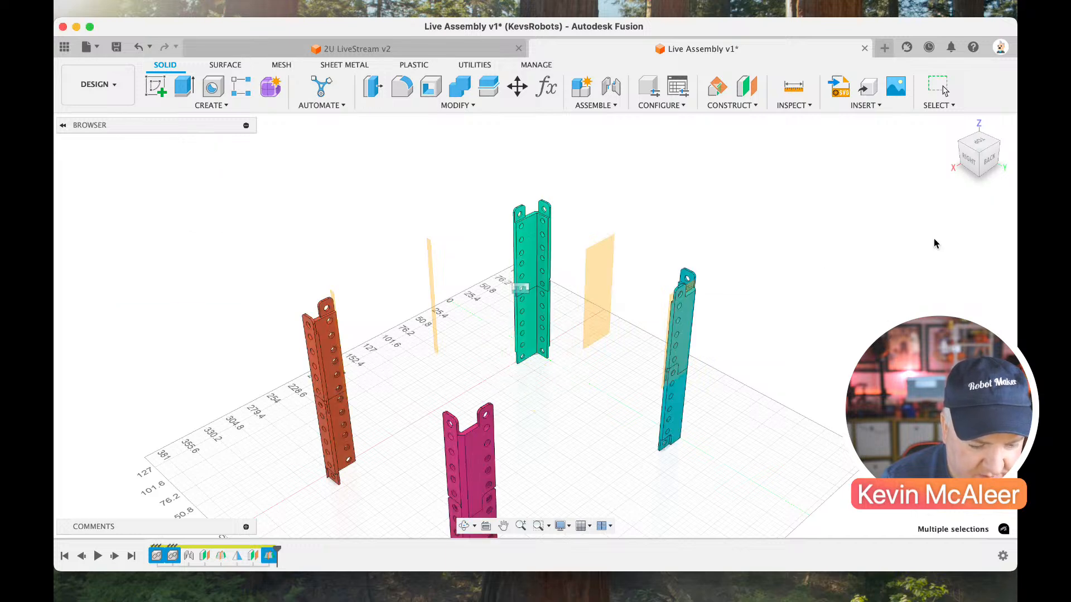
left_click(961, 147)
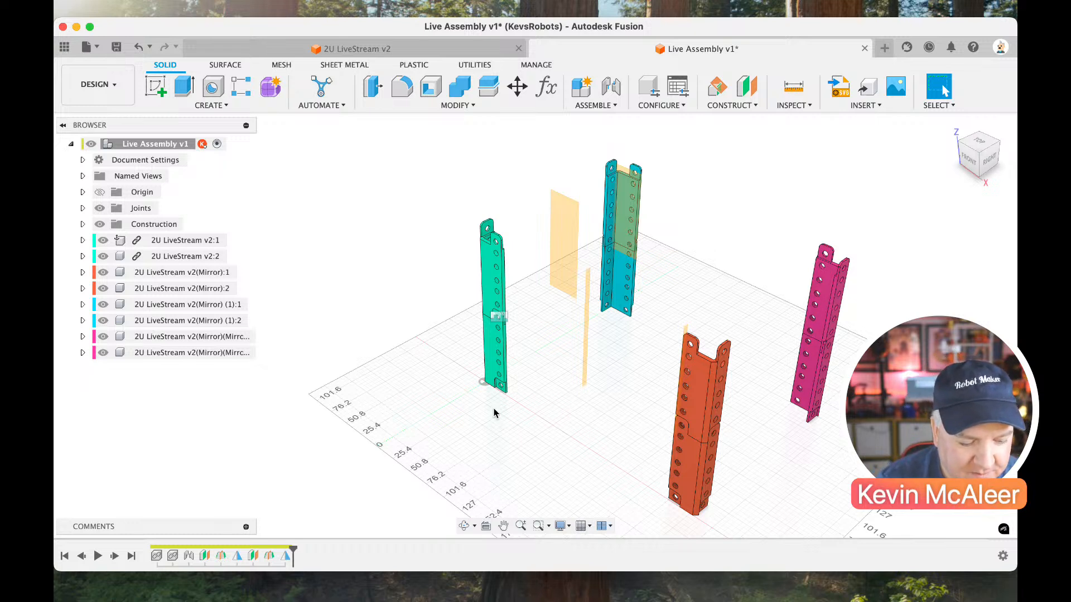
Create a new design and save it as Live bottom Corner in the MiniRack project.
left_click(884, 48)
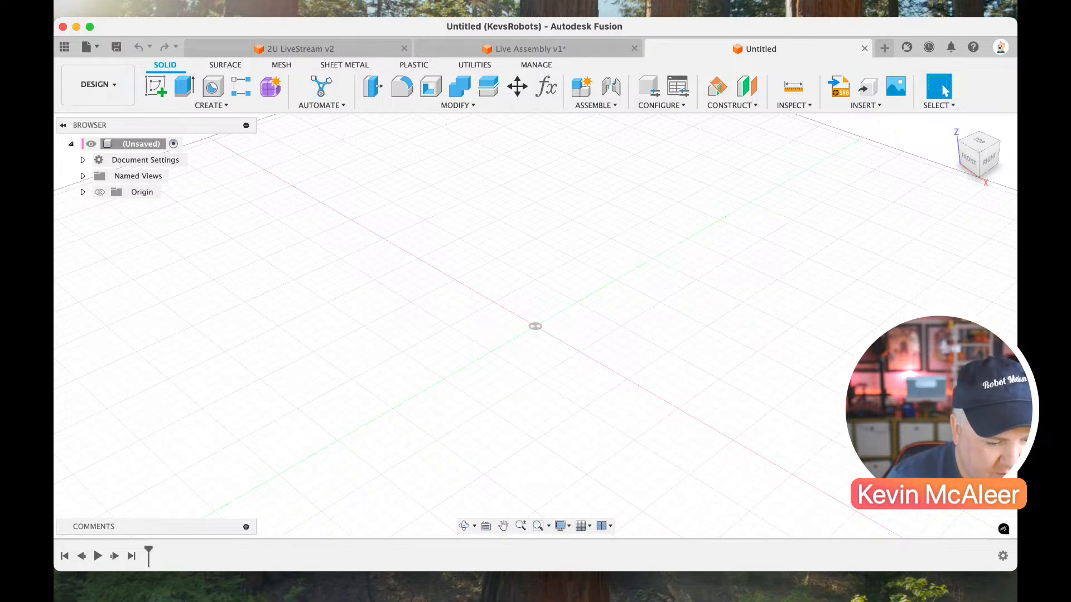
left_click(116, 48)
type("Live bott")
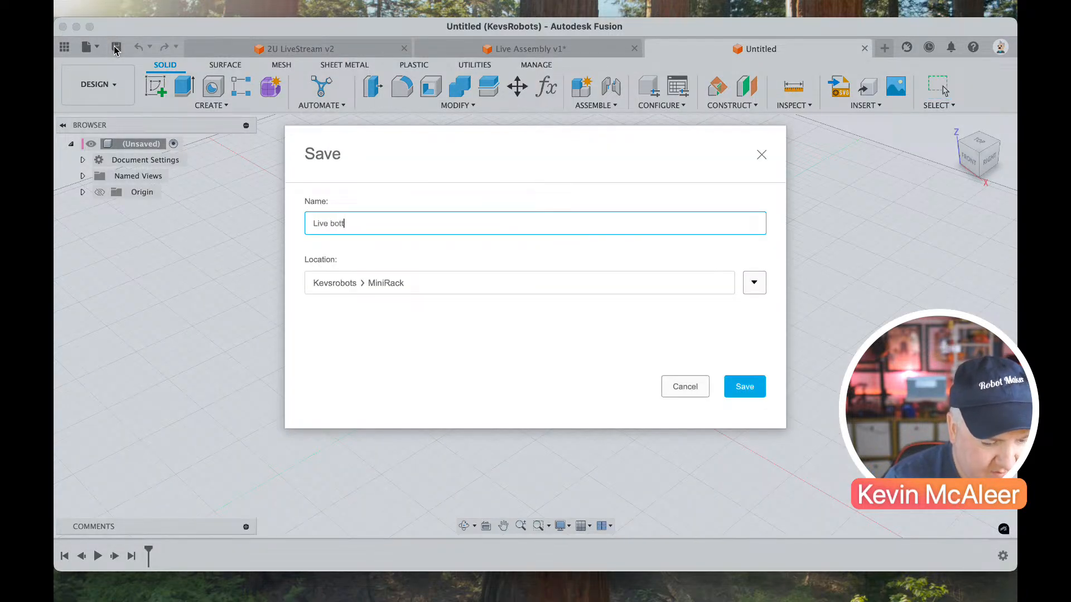
type("om Corner")
key("Return")
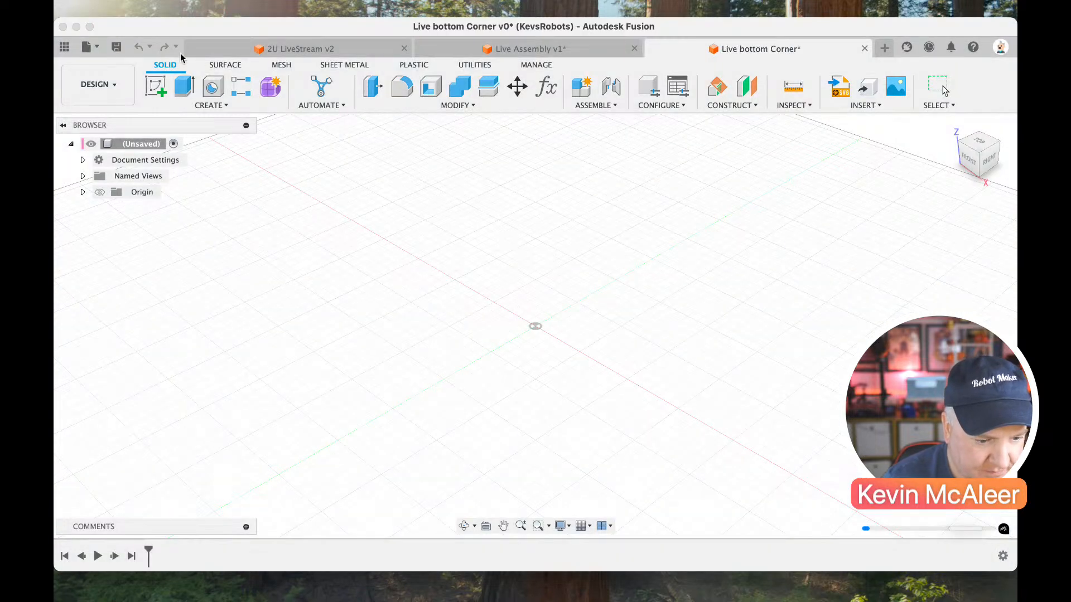
Start a sketch on the front plane and draw an upright rectangle about 49 mm wide with its lower corner at the origin.
left_click(158, 87)
left_click(565, 305)
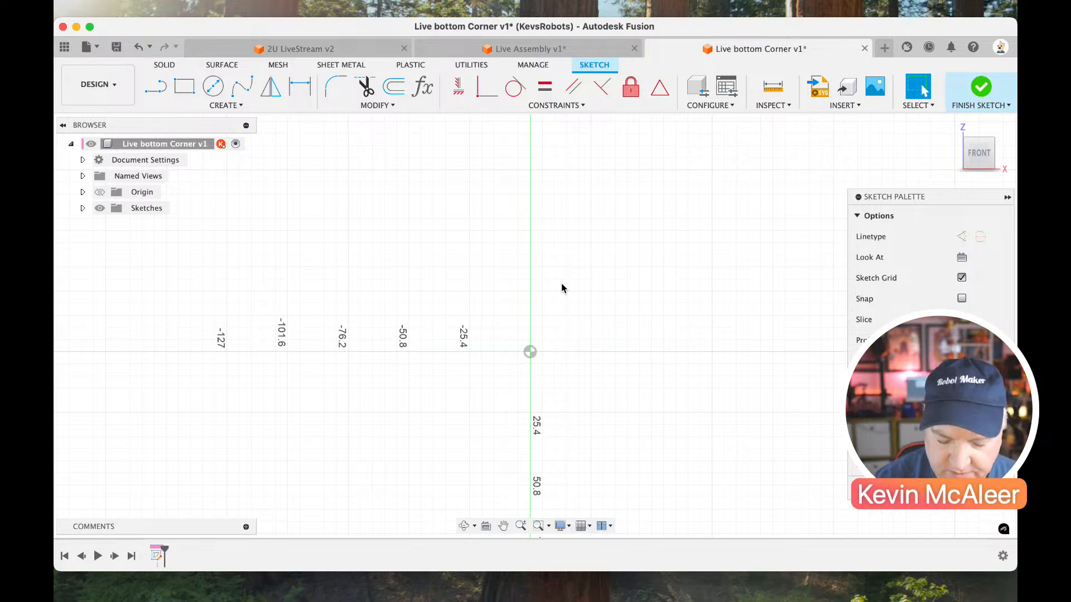
key("r")
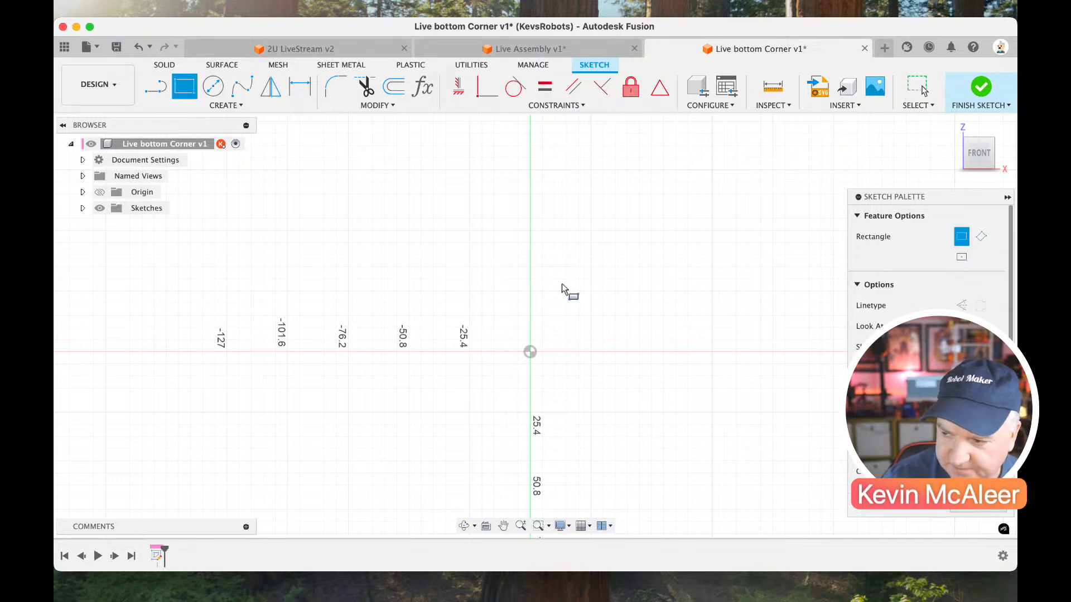
left_click(531, 352)
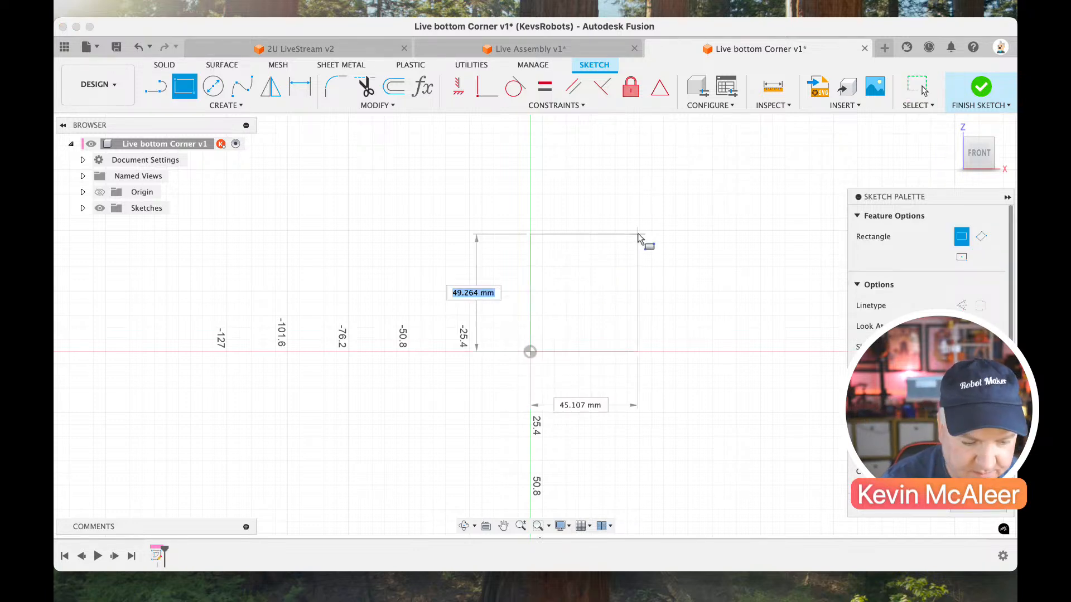
left_click(647, 191)
Dimension the bottom edge of the rectangle at the origin to 30 mm.
key("d")
left_click(620, 352)
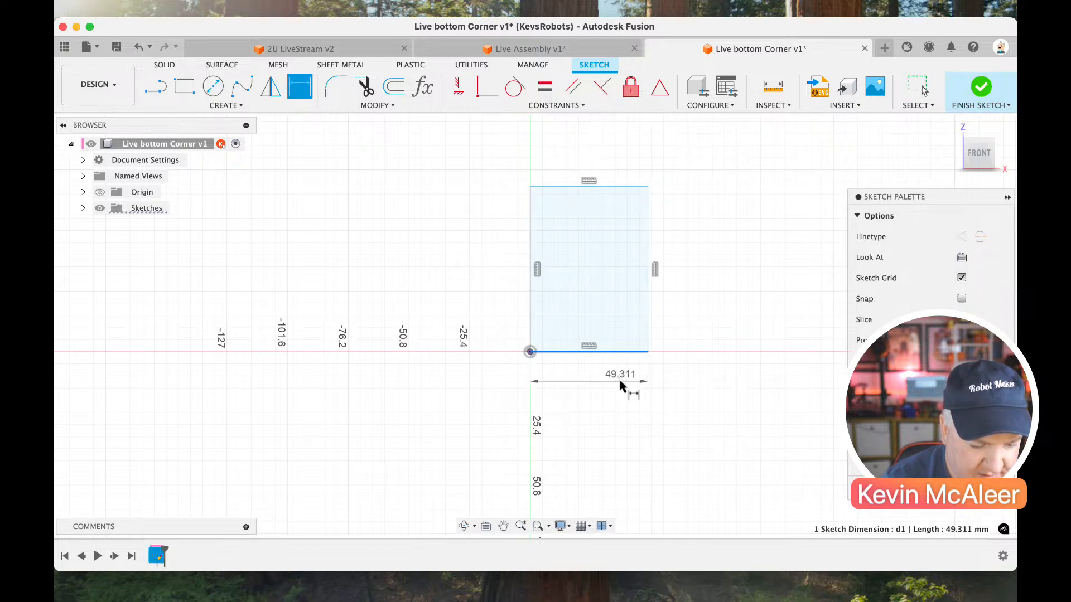
left_click(621, 385)
type("30")
key("Return")
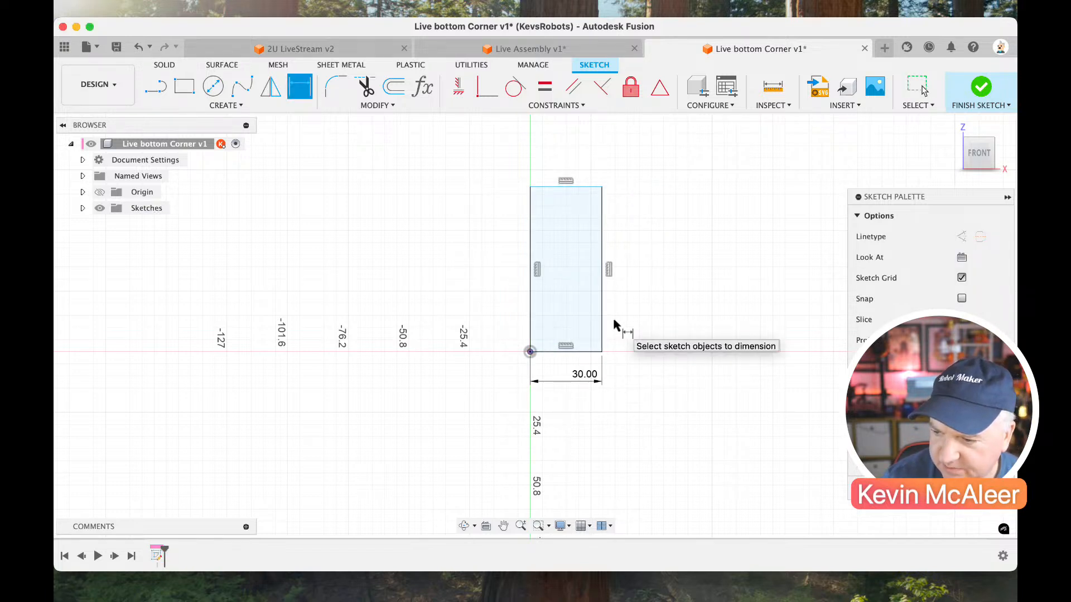
key("Escape")
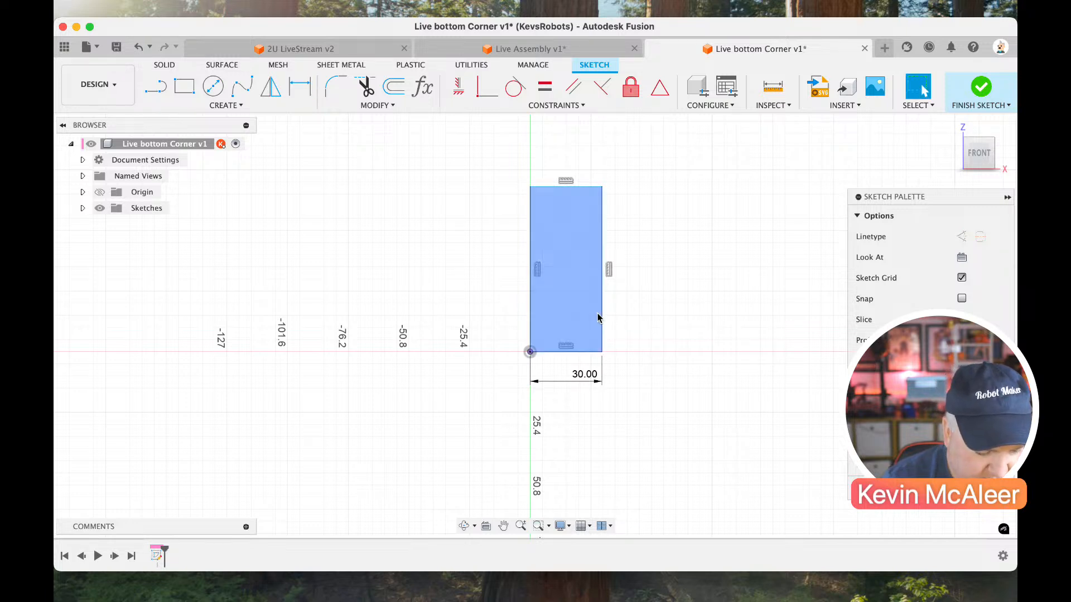
Draw a second, smaller rectangle in the empty area on the negative X side of the 30 mm wide rectangle.
key("r")
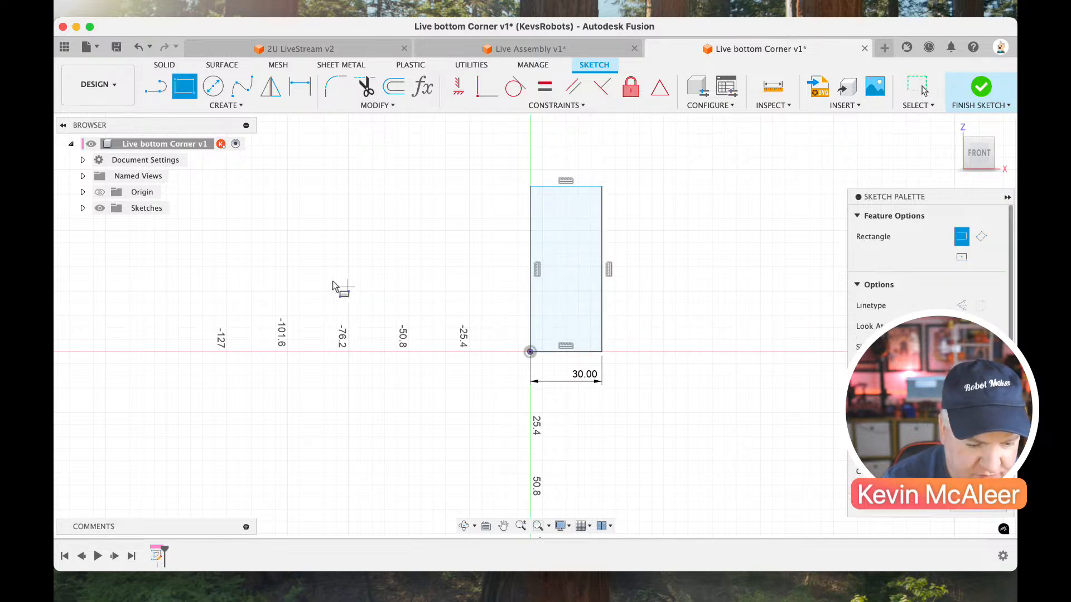
left_click(356, 254)
left_click(435, 323)
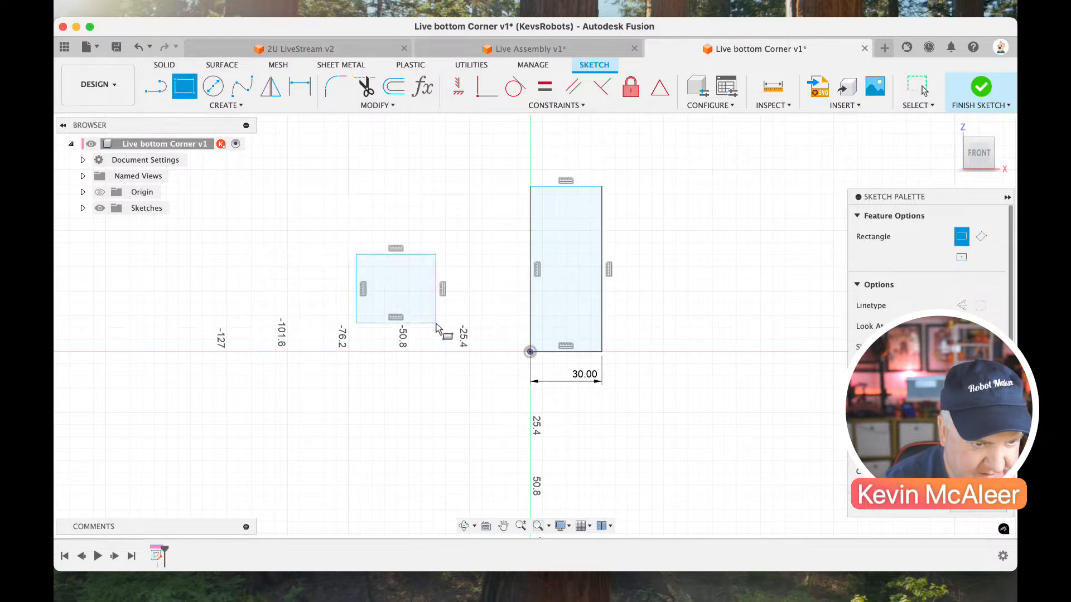
key("Escape")
Dimension the smaller rectangle to 20 mm high and 20 mm wide.
scroll(394, 314, "up", 3)
scroll(394, 313, "left", 3)
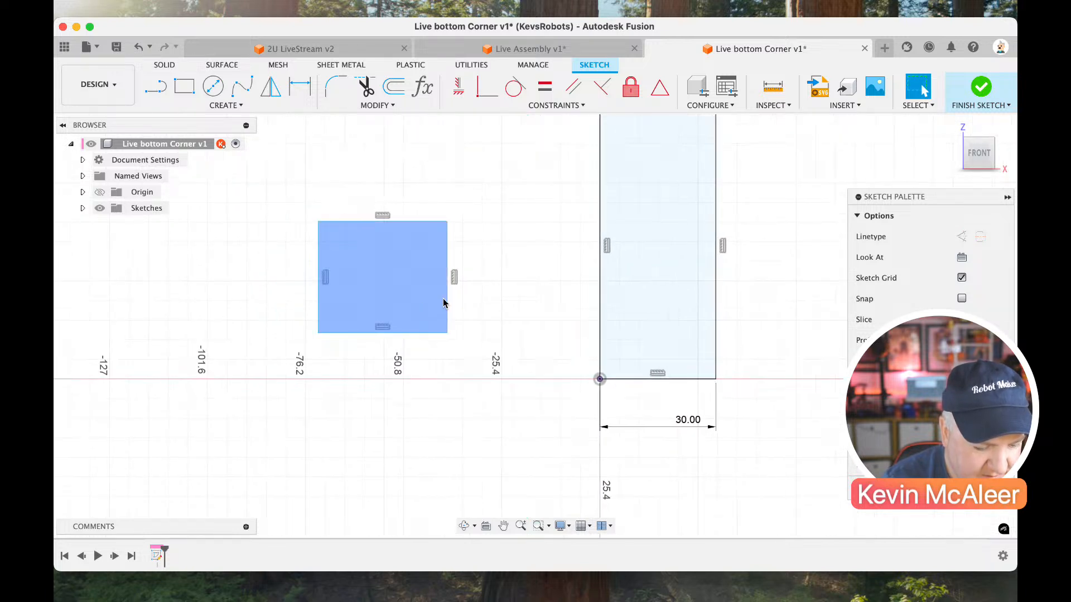
key("d")
left_click(448, 290)
left_click(469, 291)
type("20")
key("Return")
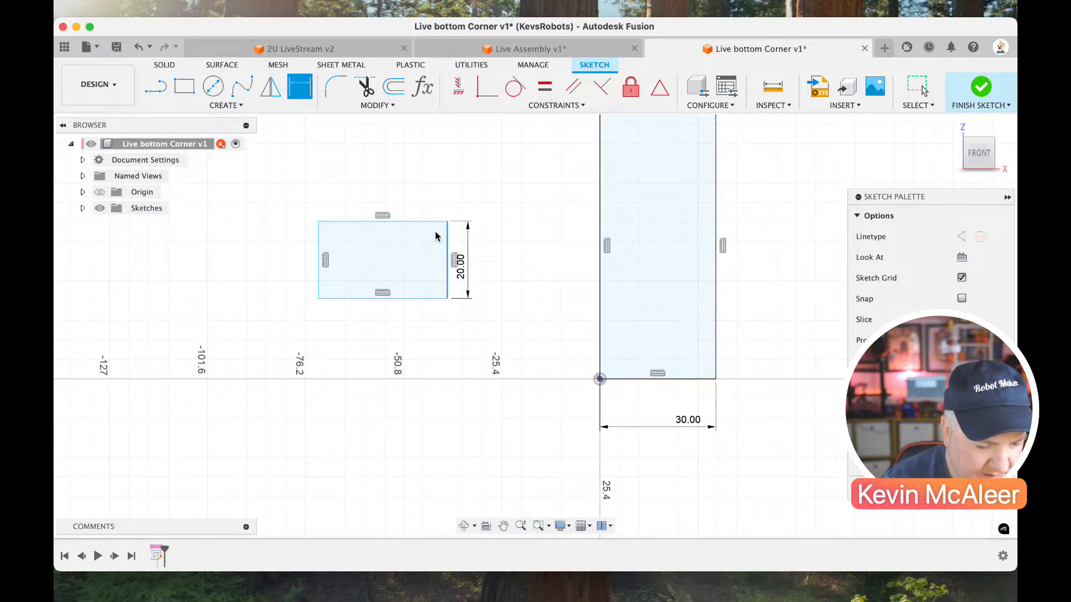
left_click(434, 222)
left_click(433, 210)
type("20")
key("Return")
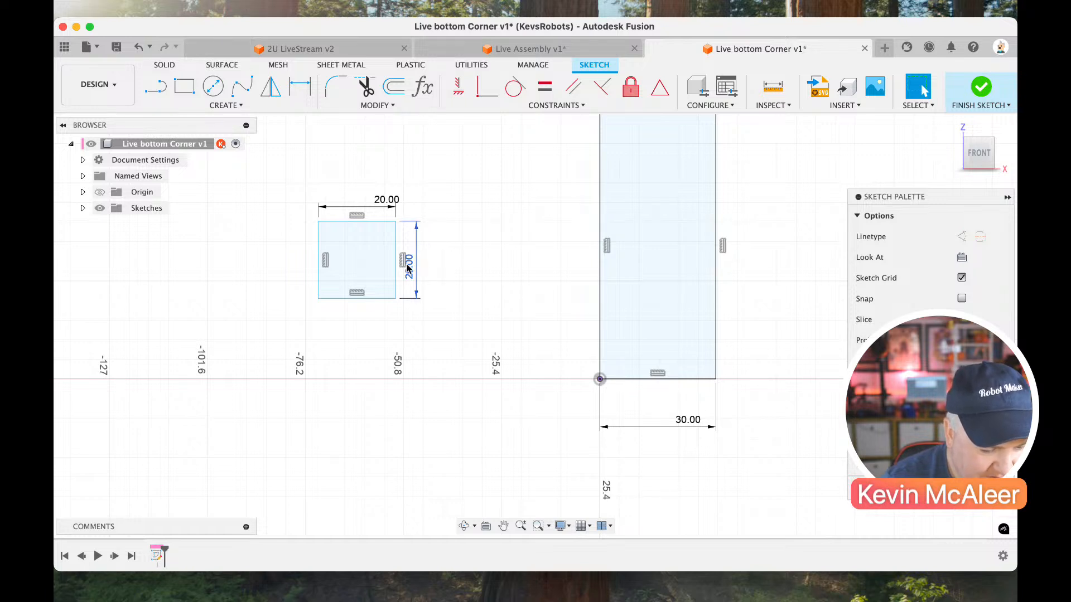
Draw horizontal and vertical lines between the edge midpoints of the 20 mm square and convert them to construction lines.
key("l")
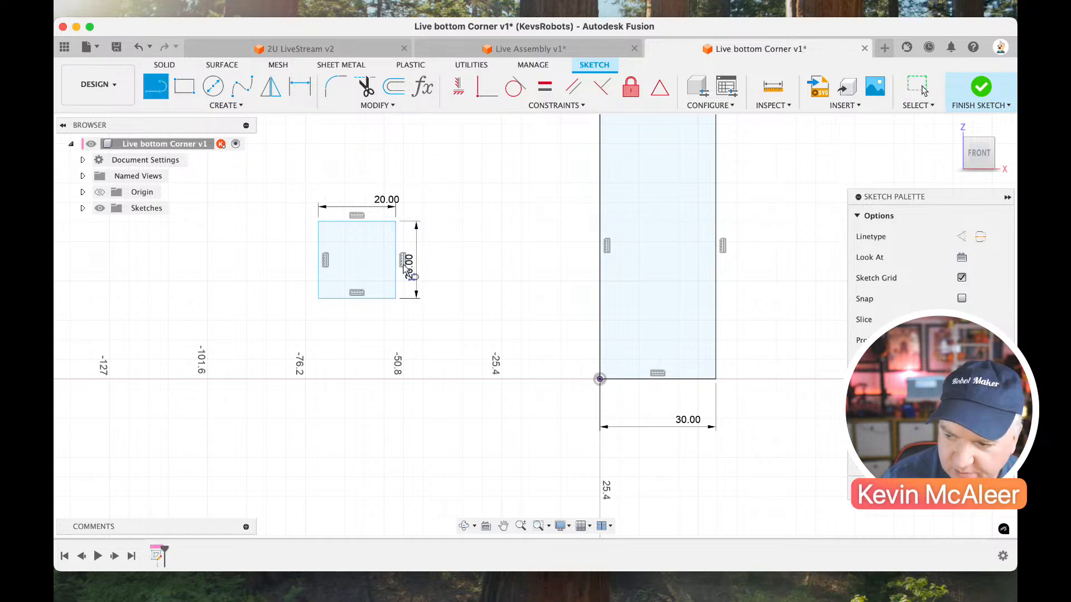
left_click(318, 260)
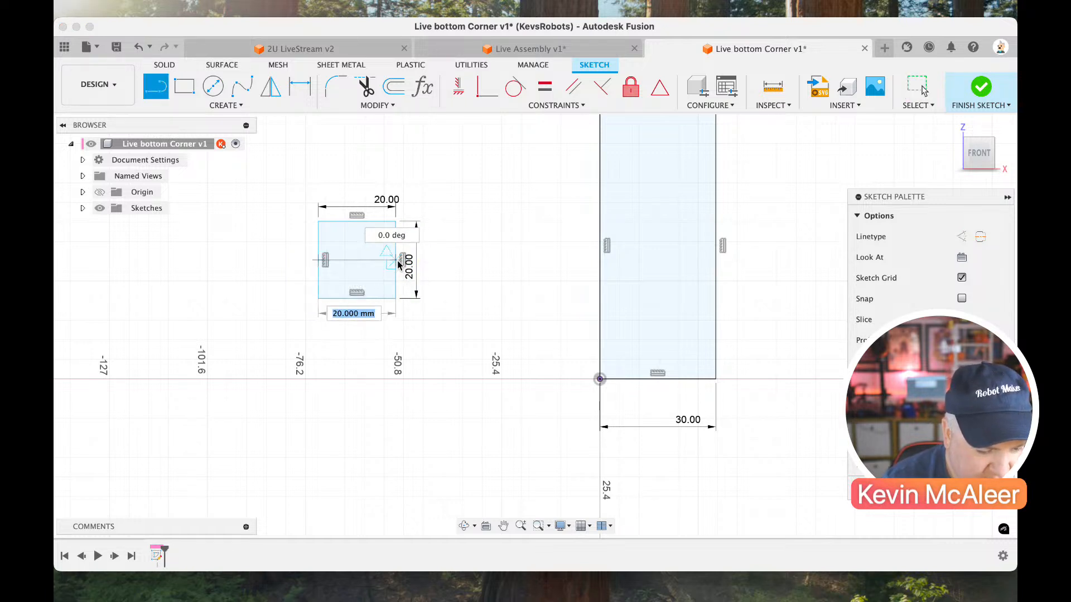
double_click(395, 260)
left_click(358, 218)
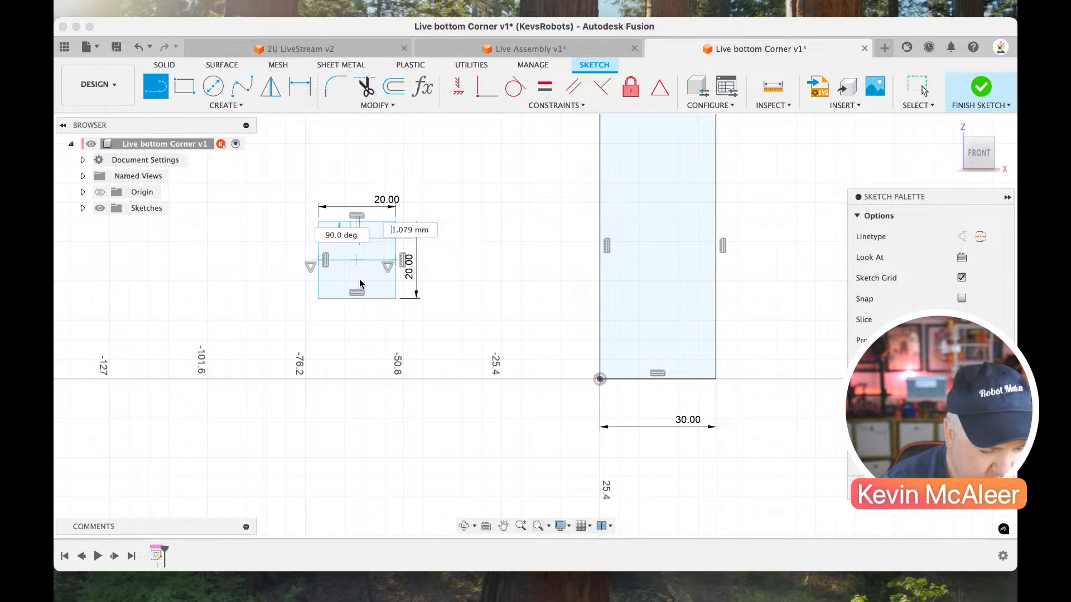
left_click(359, 300)
key("Escape")
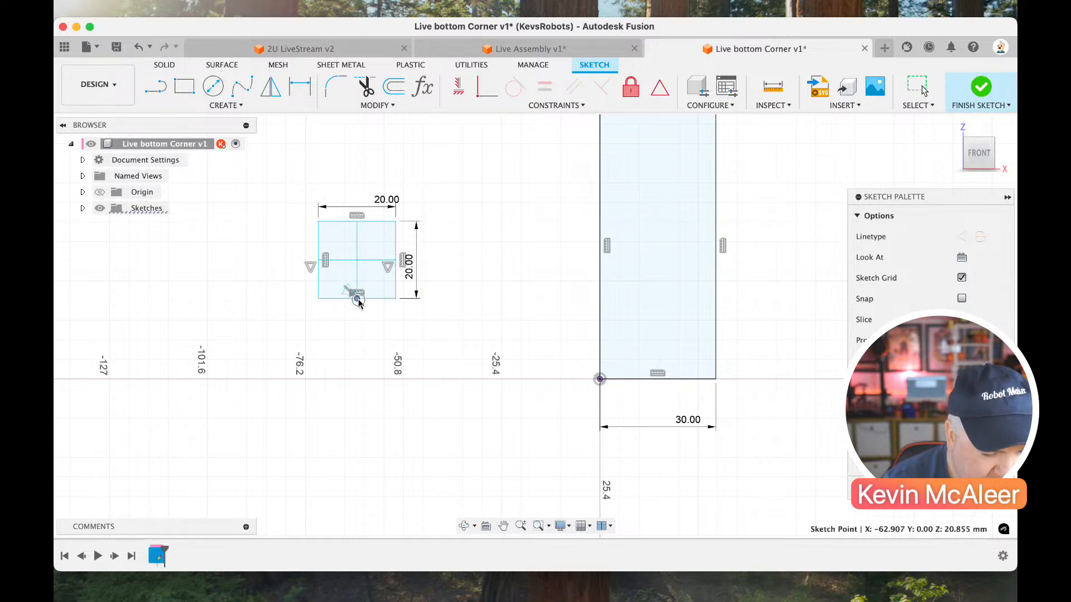
left_click_drag(361, 300, 357, 299)
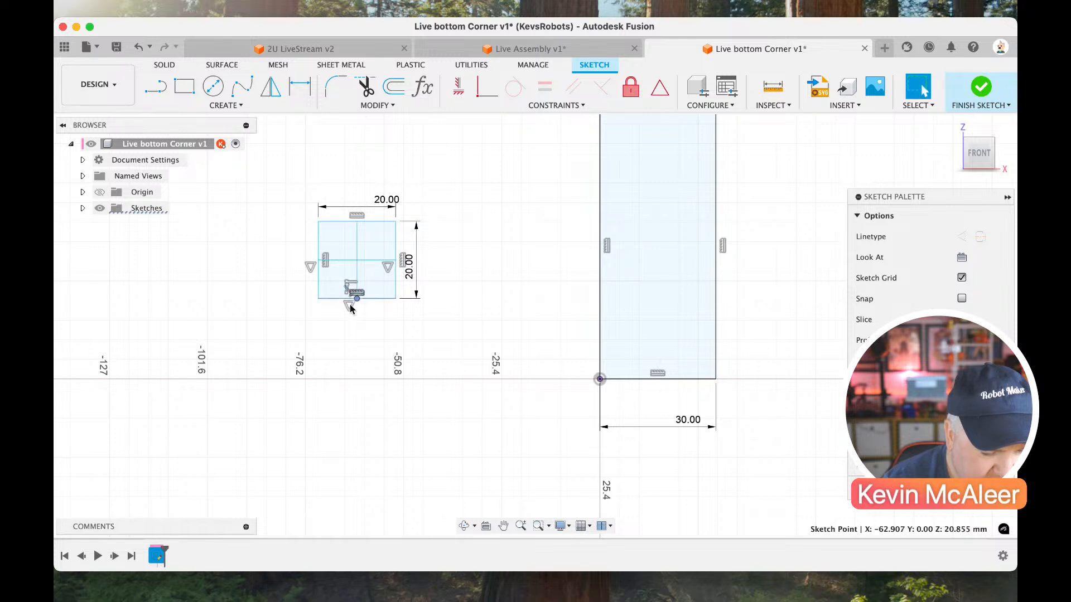
left_click(352, 260)
key("x")
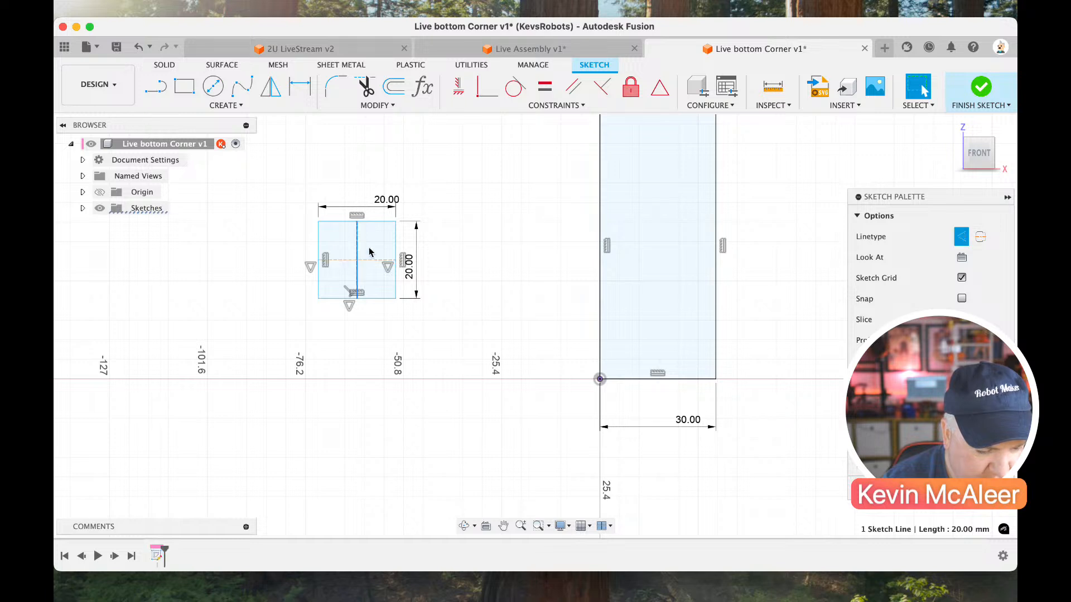
Draw a circle about 11 mm in diameter at the centre of the 20 mm square and add a diameter dimension.
scroll(368, 267, "up", 3)
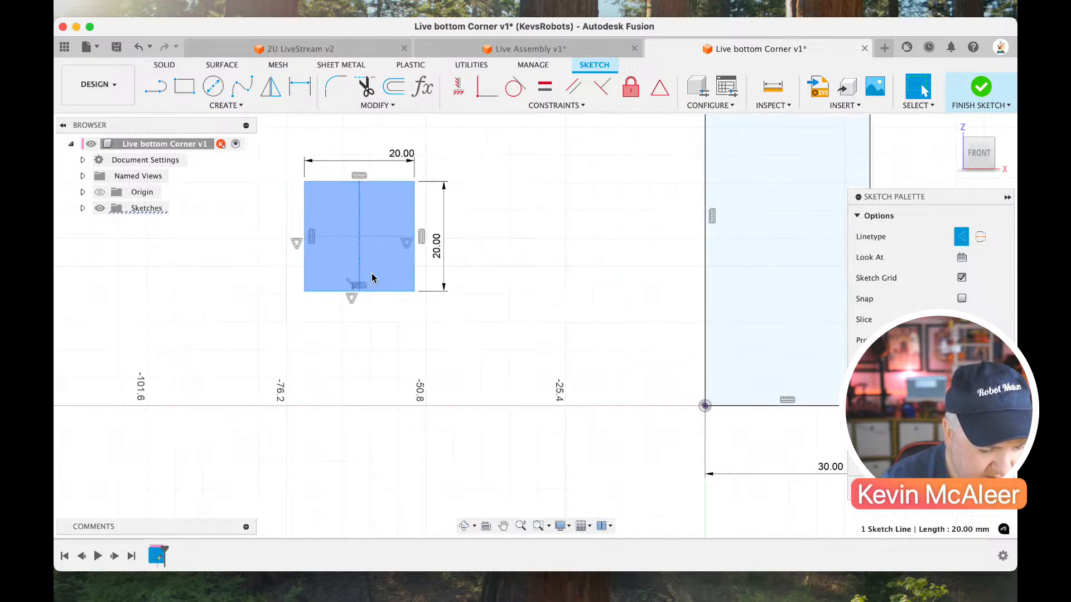
key("c")
left_click(359, 236)
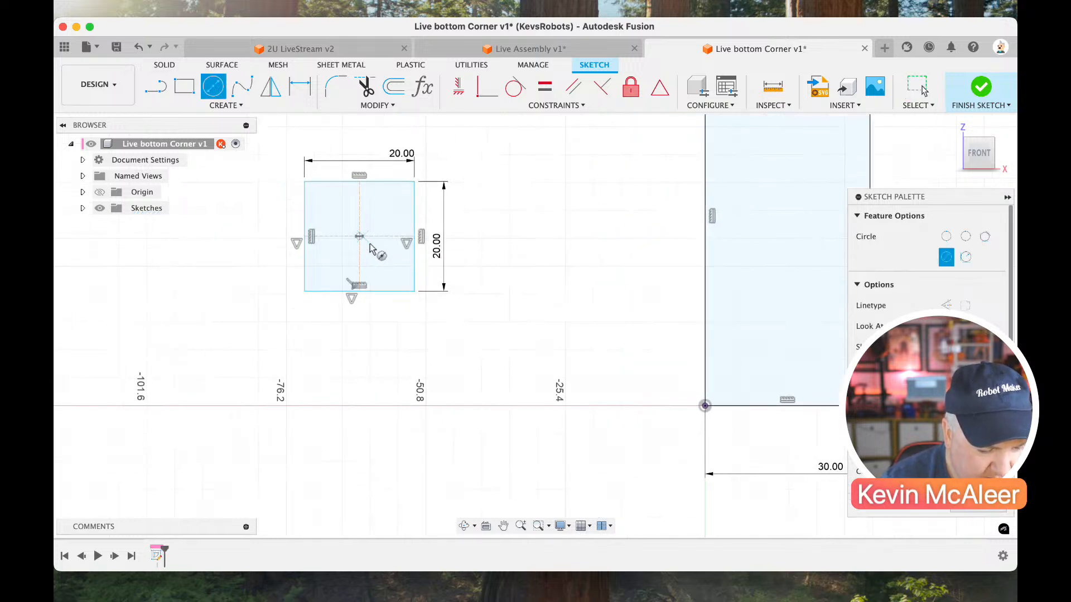
left_click(381, 257)
key("Escape")
key("d")
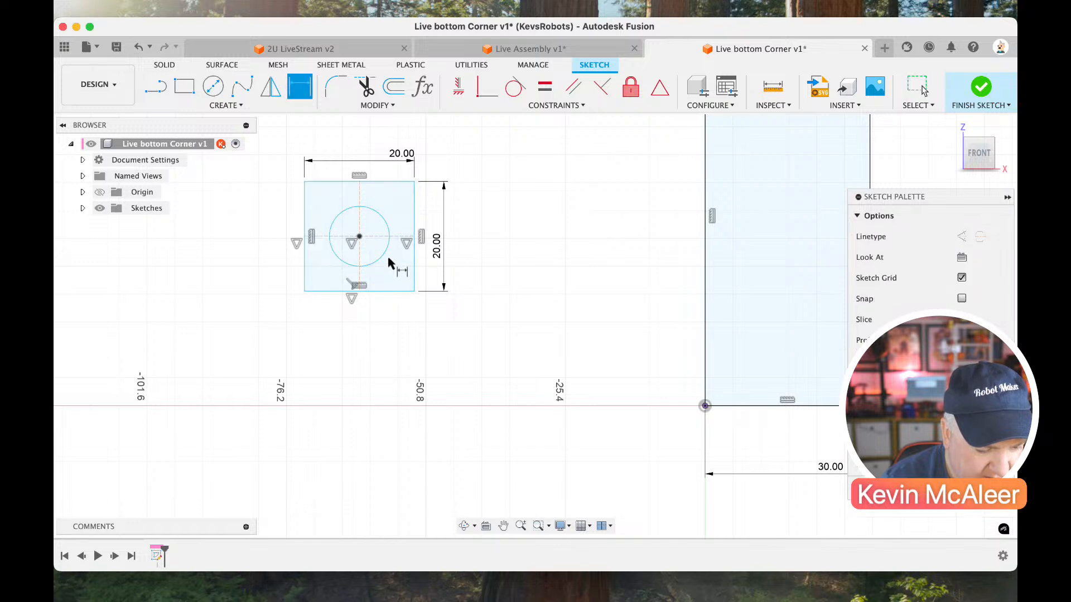
left_click(381, 258)
left_click(510, 260)
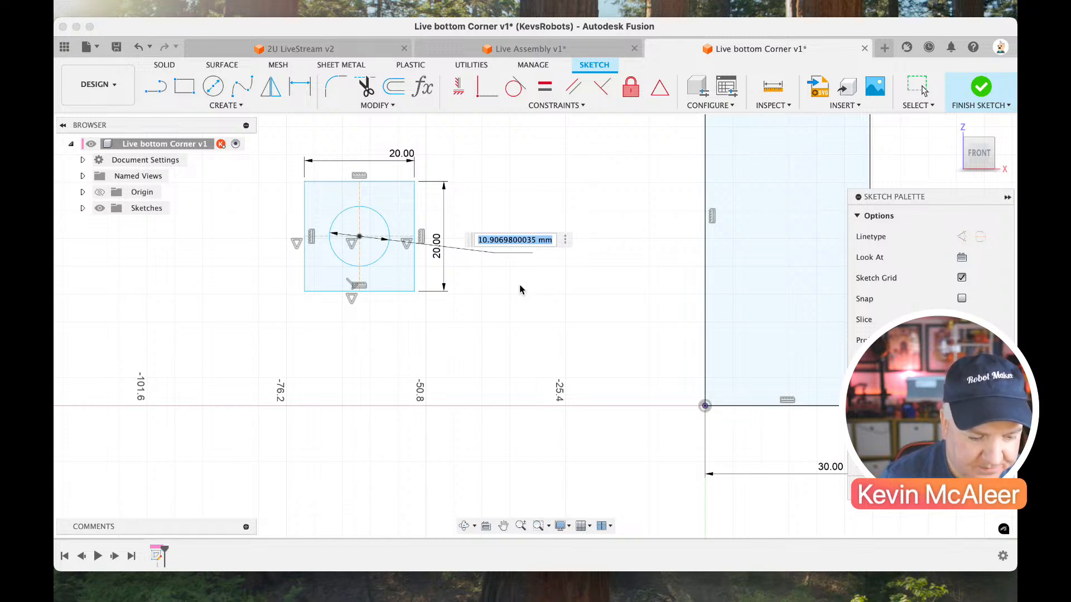
Add the user parameters hole = 6 mm and Pitch = 15.875 mm.
left_click(428, 90)
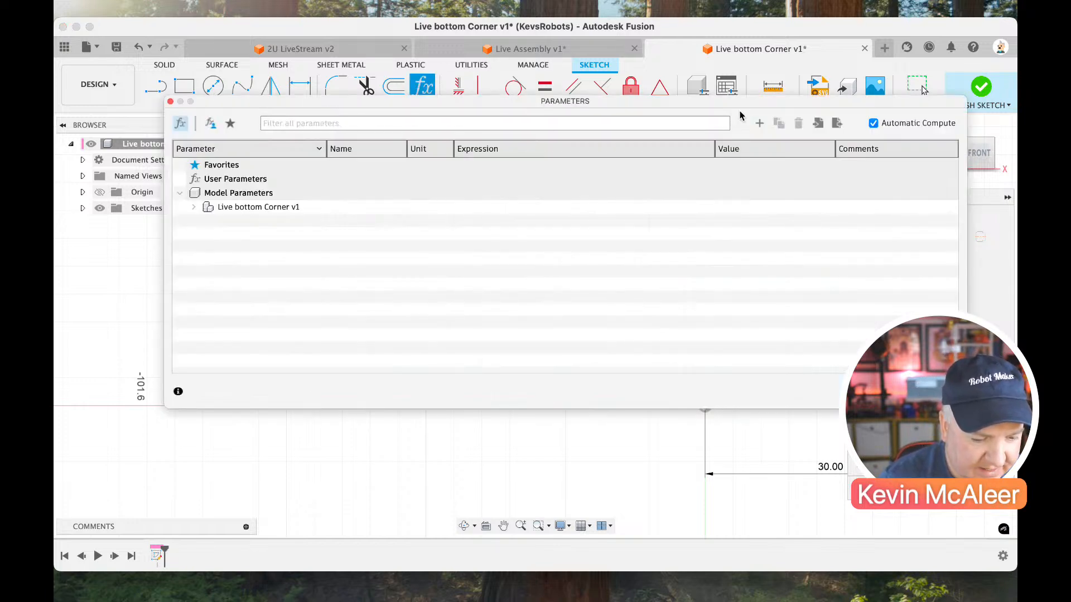
left_click(759, 123)
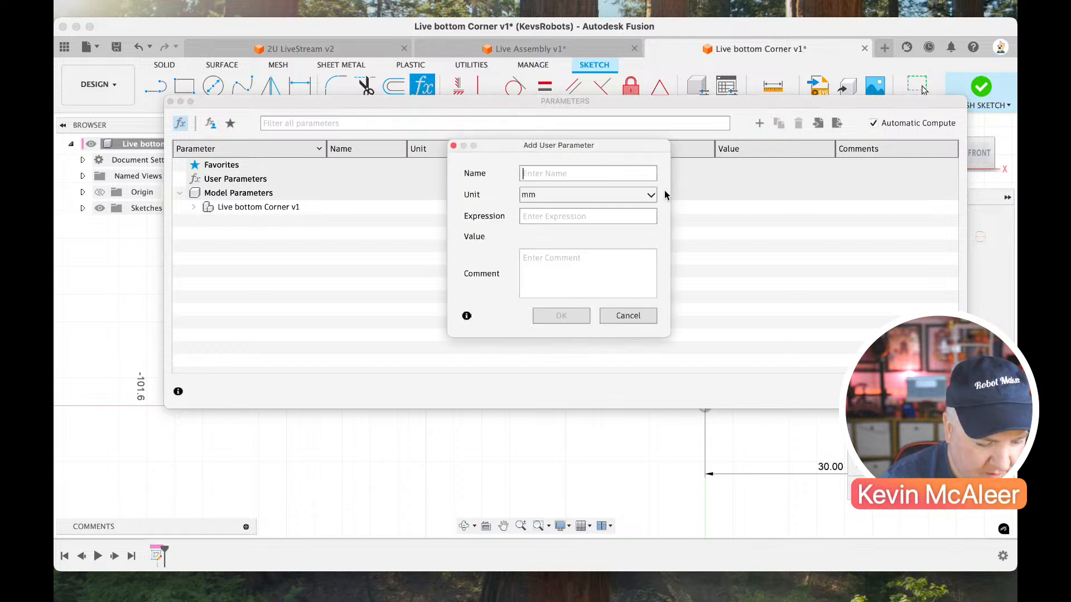
type("6")
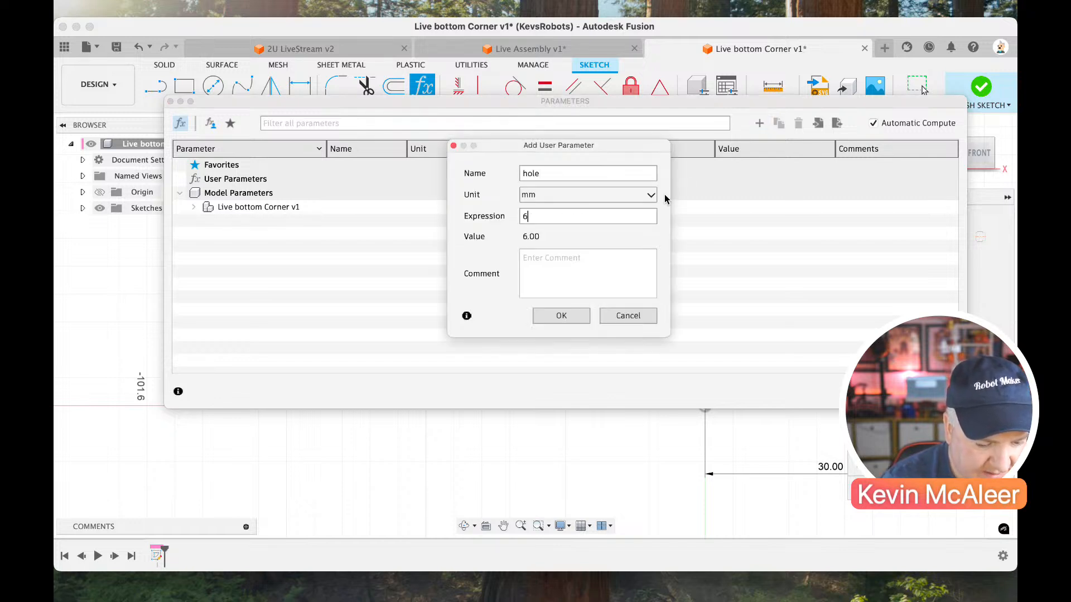
left_click(580, 316)
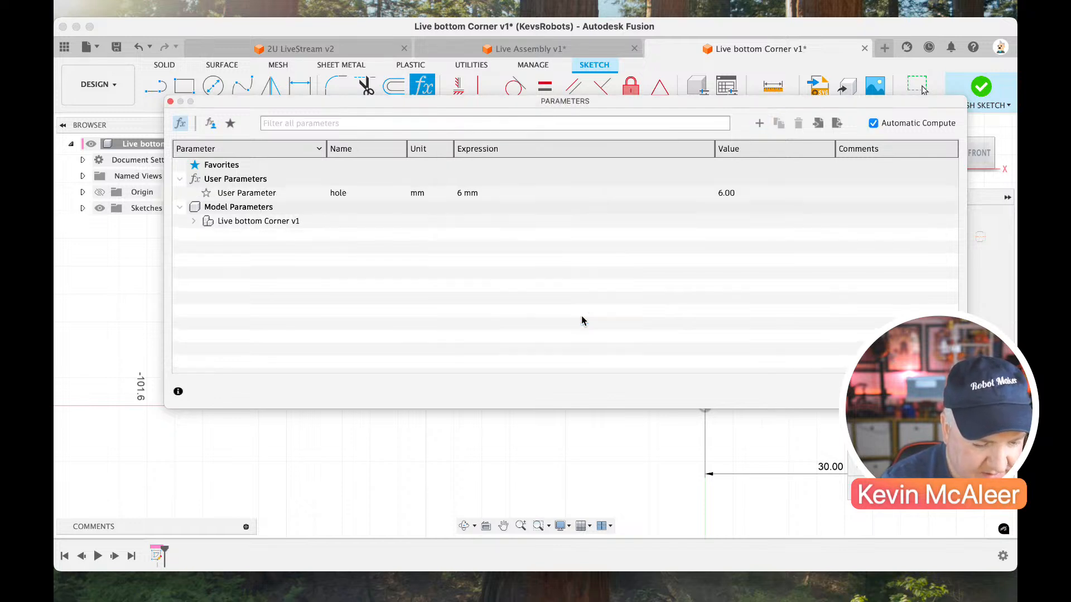
left_click(759, 123)
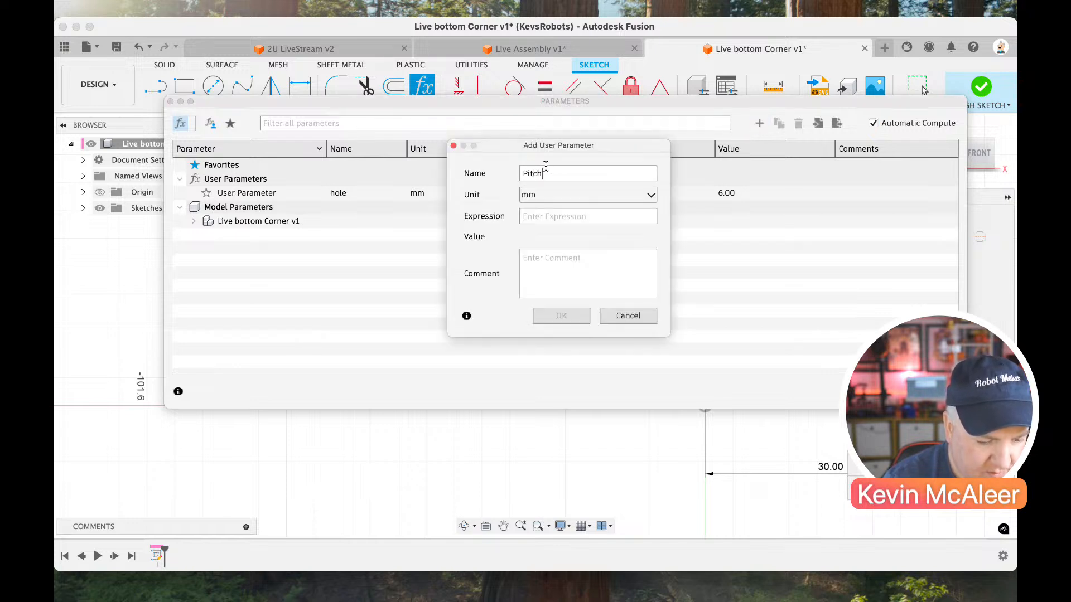
type("15.875")
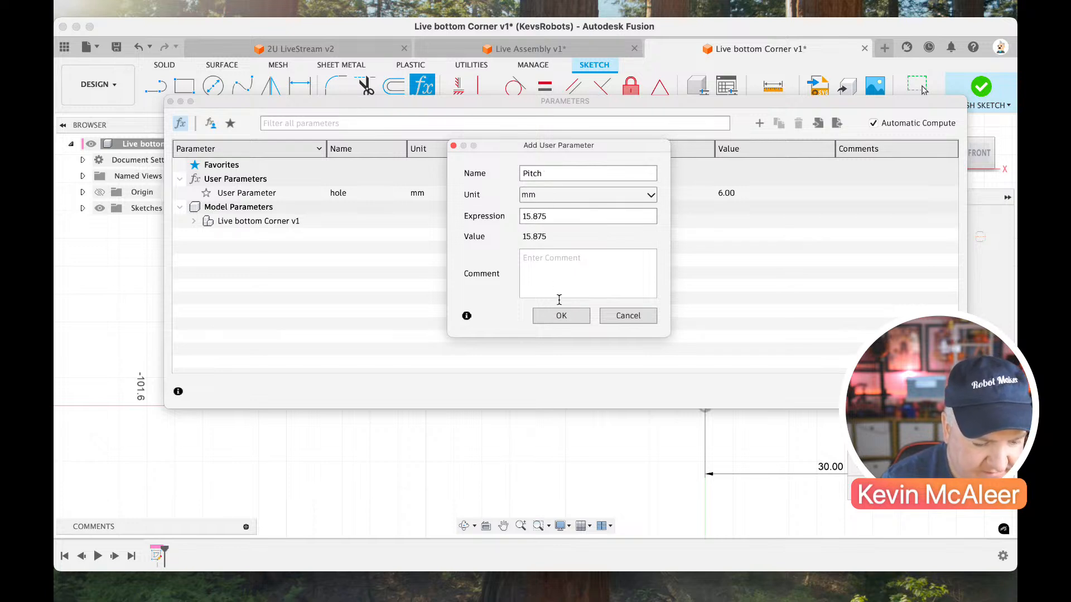
left_click(559, 314)
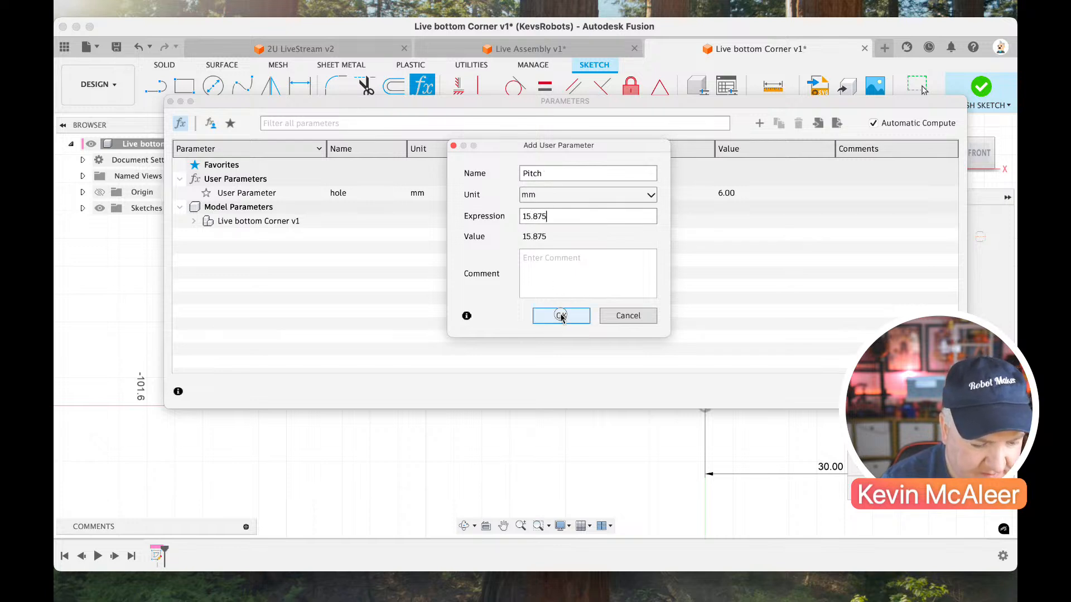
left_click(935, 392)
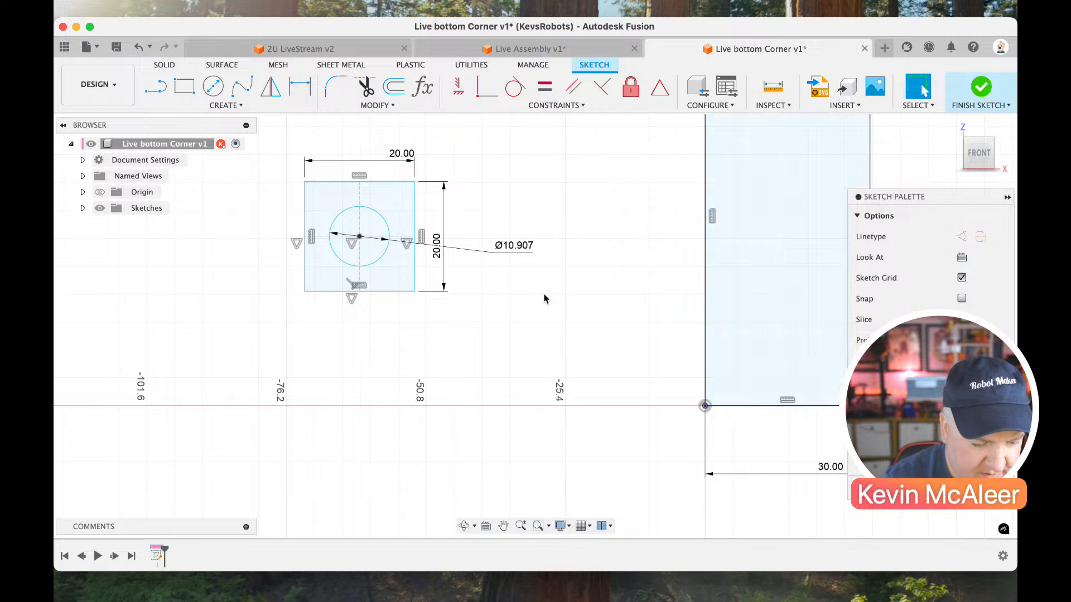
Set the circle's diameter to the hole parameter and move the square with its circle slightly toward the 30 mm wide rectangle.
double_click(514, 246)
type("hole")
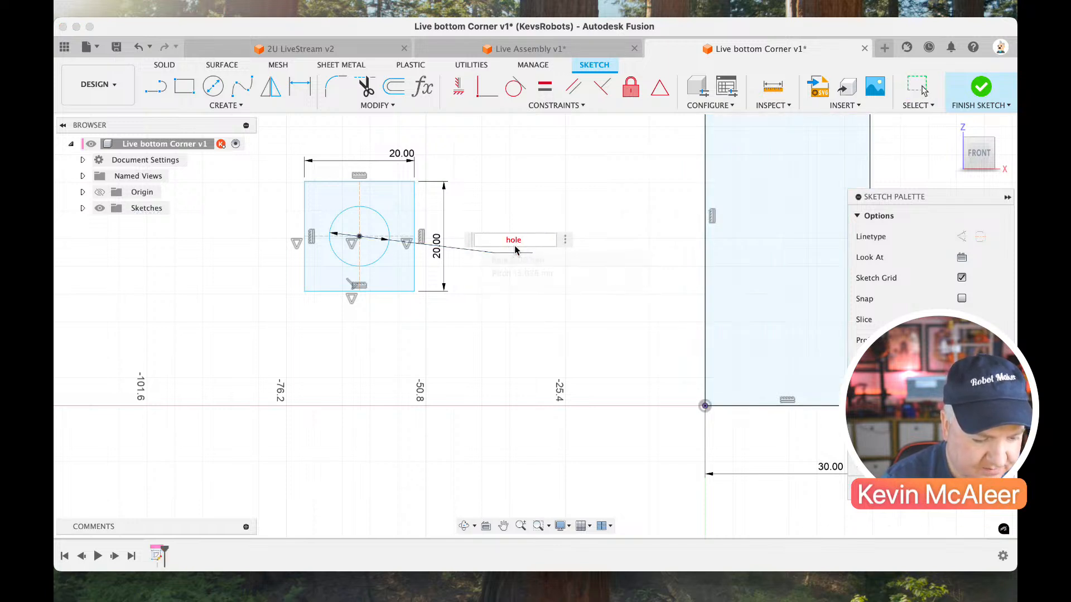
key("Return")
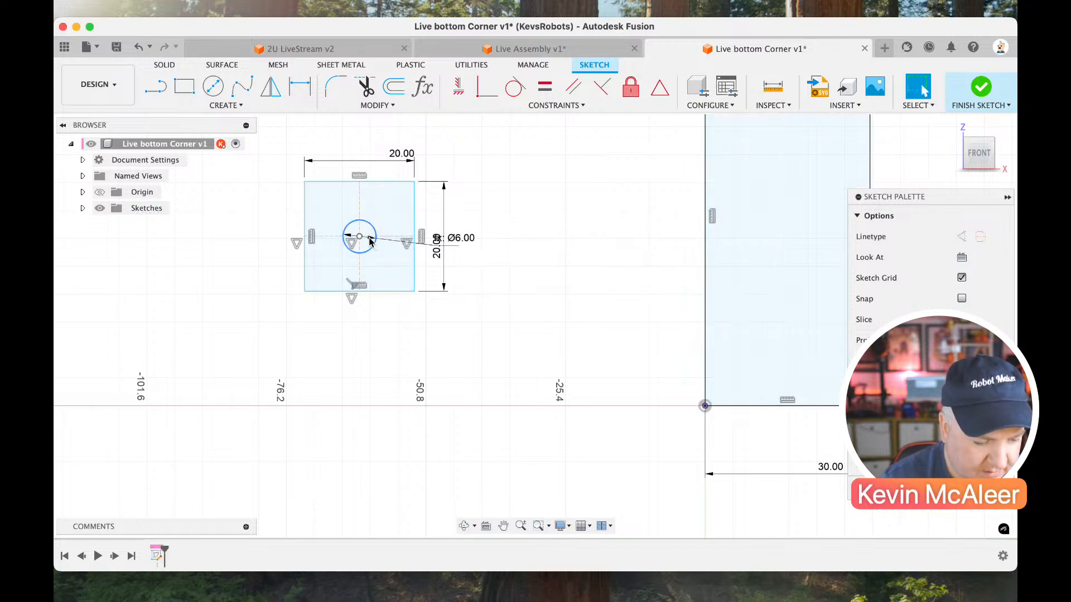
left_click_drag(359, 240, 399, 239)
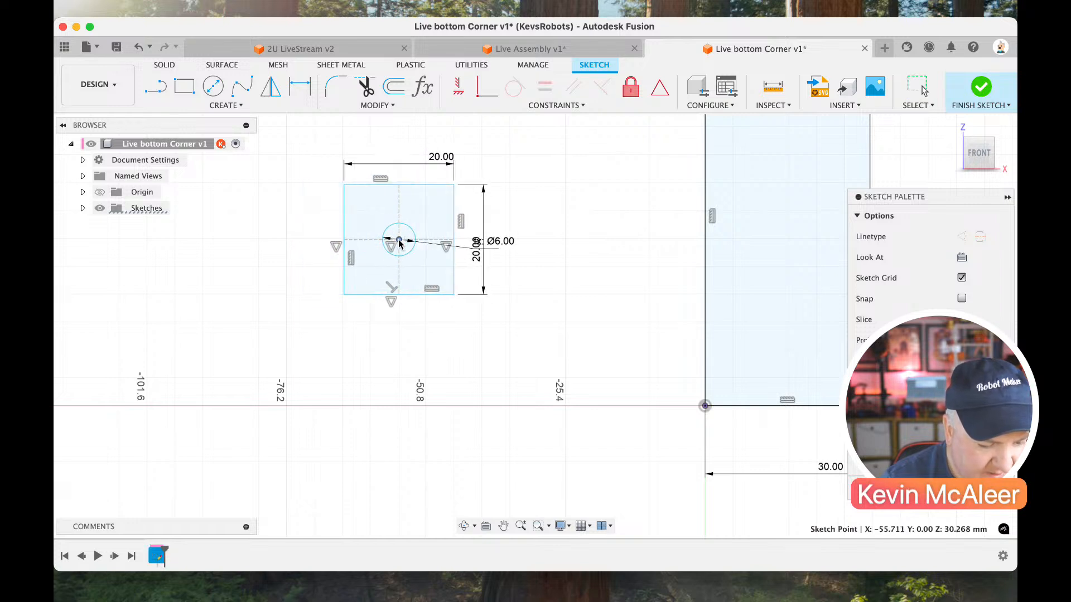
Convert the 20 mm square to construction lines and move its lower-left corner onto the origin corner of the 30 mm wide rectangle.
scroll(465, 281, "right", 2)
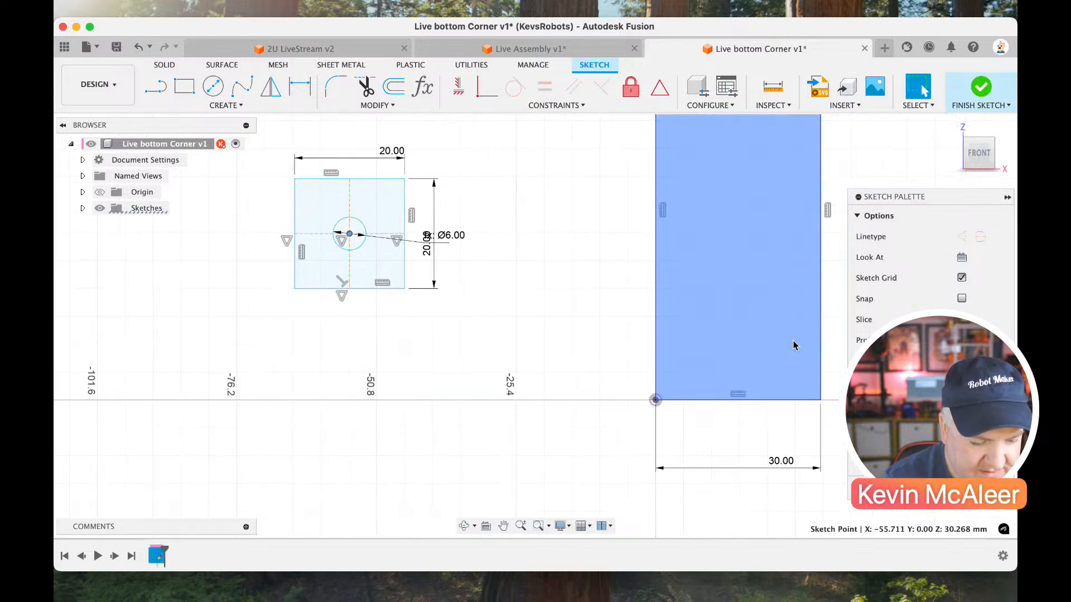
scroll(658, 366, "right", 1)
double_click(301, 281)
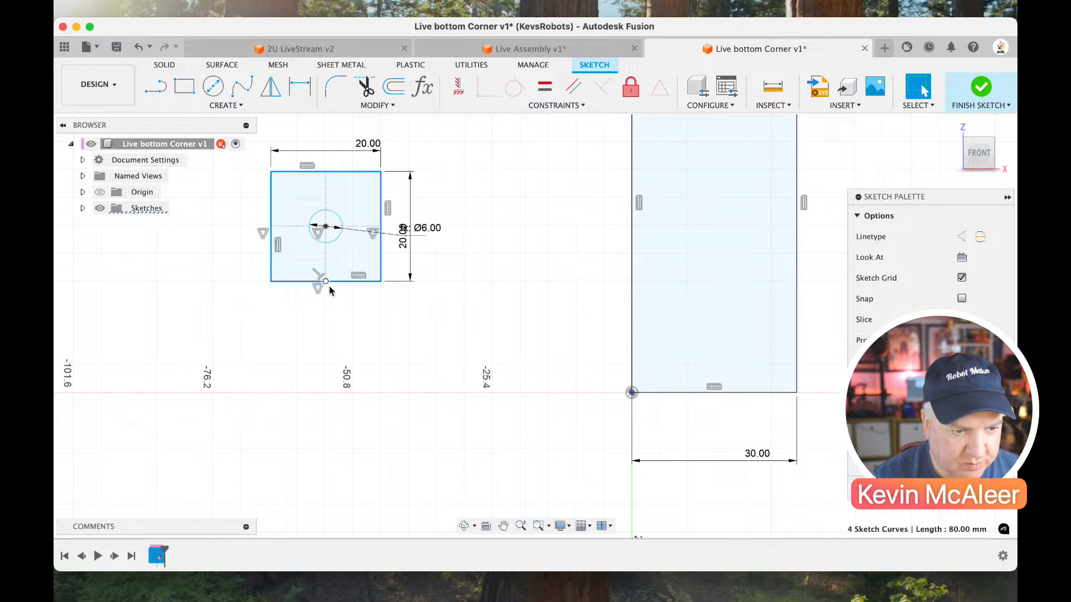
key("x")
left_click(302, 331)
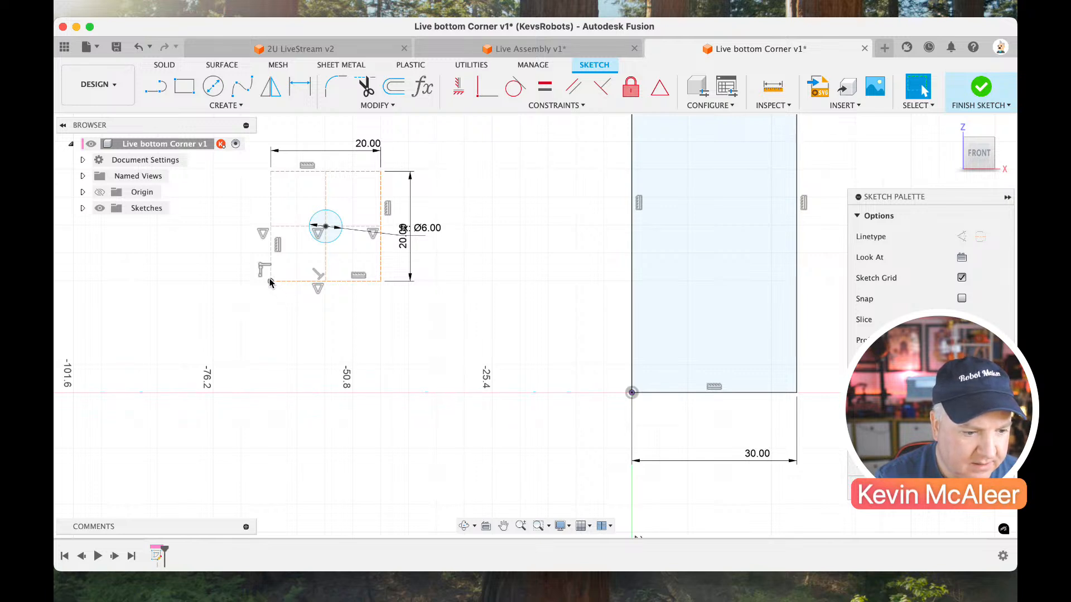
left_click_drag(269, 281, 628, 395)
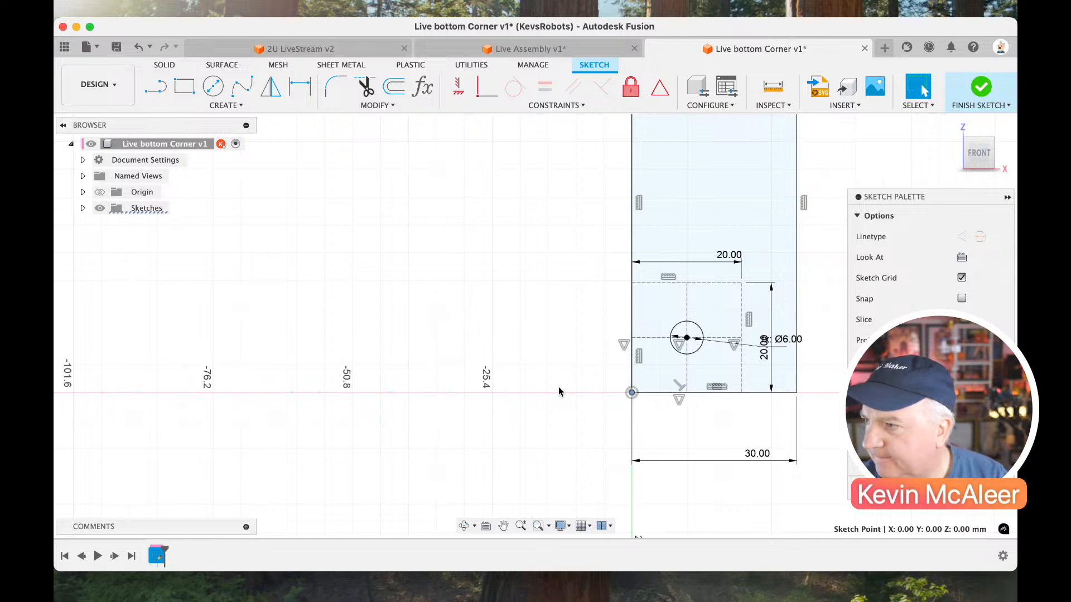
Dimension the distance from the construction square's upper edge to the 30 mm wide rectangle's upper edge as 14.5 mm.
scroll(559, 388, "right", 3)
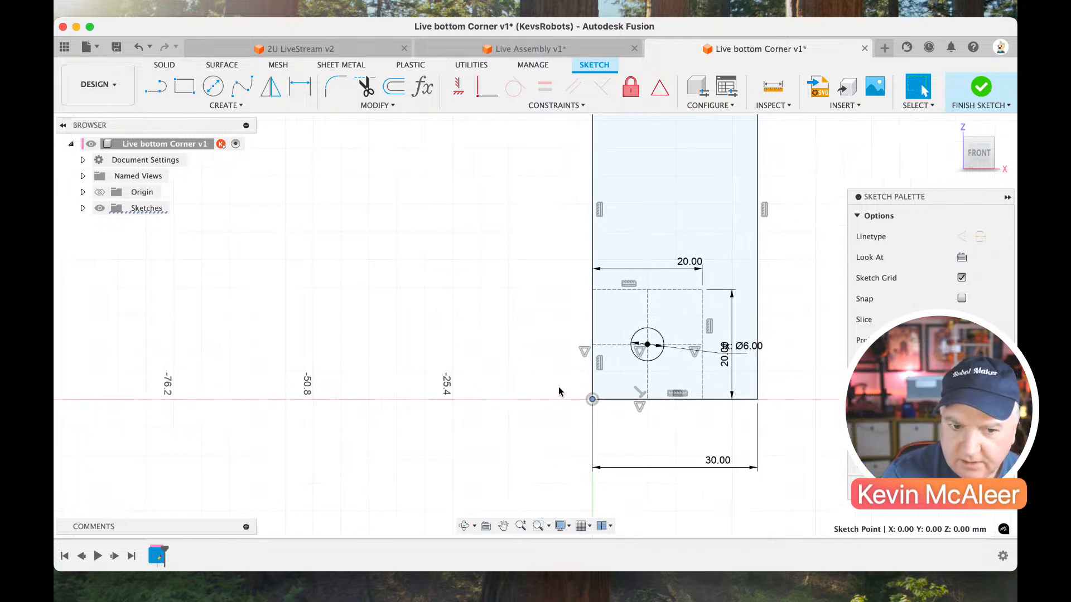
scroll(559, 388, "up", 2)
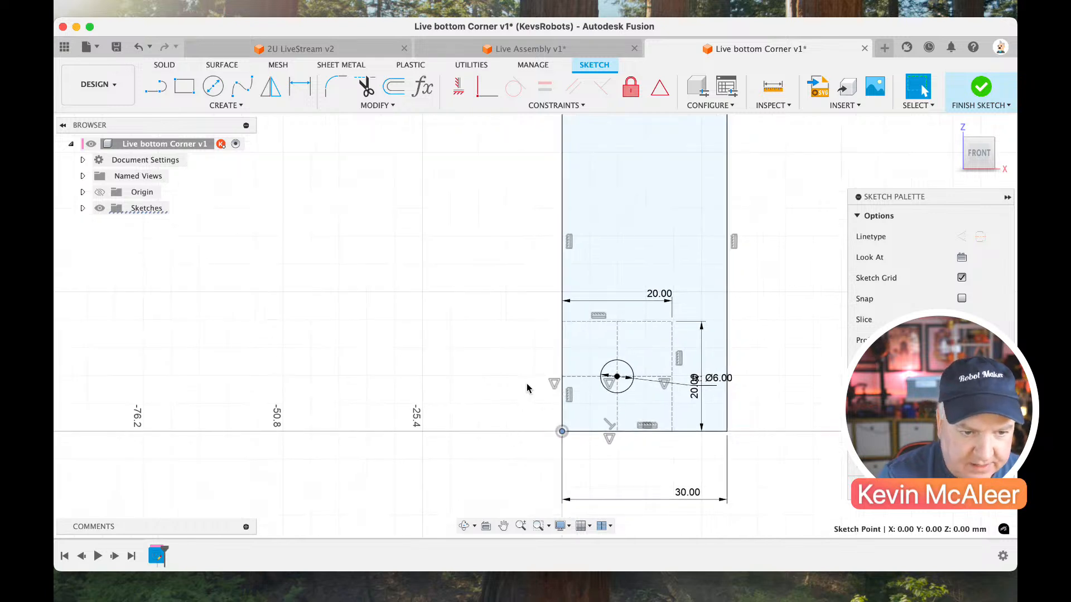
scroll(553, 333, "up", 2)
key("d")
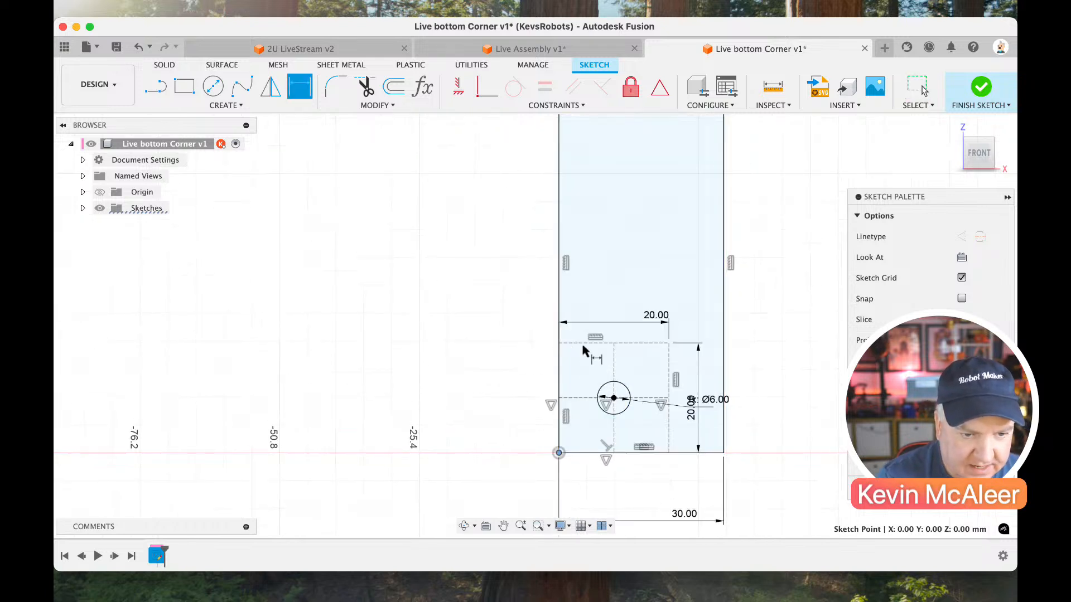
scroll(577, 366, "down", 3)
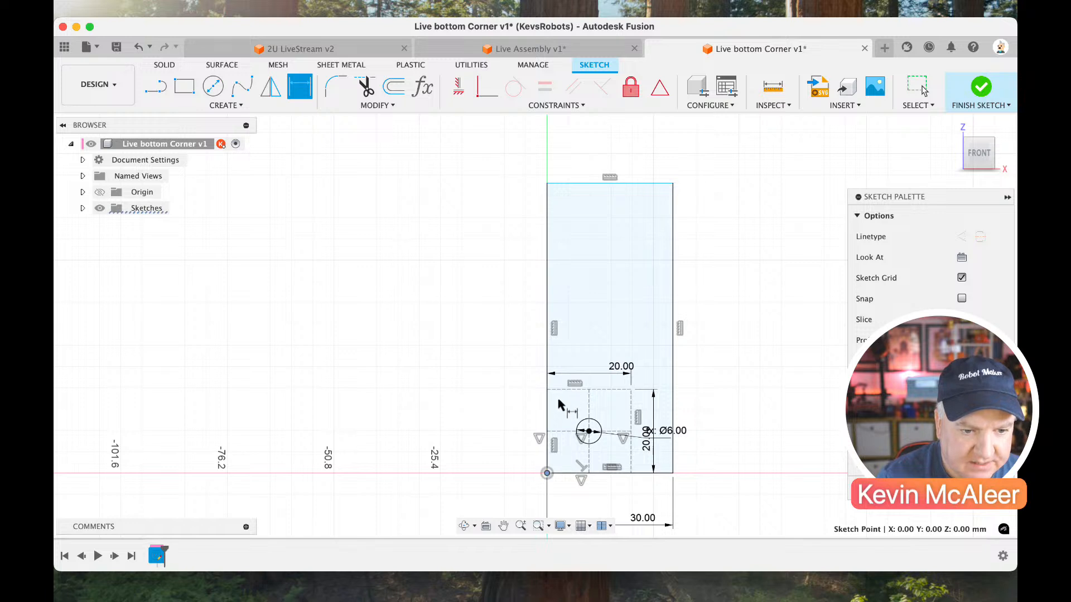
left_click(568, 390)
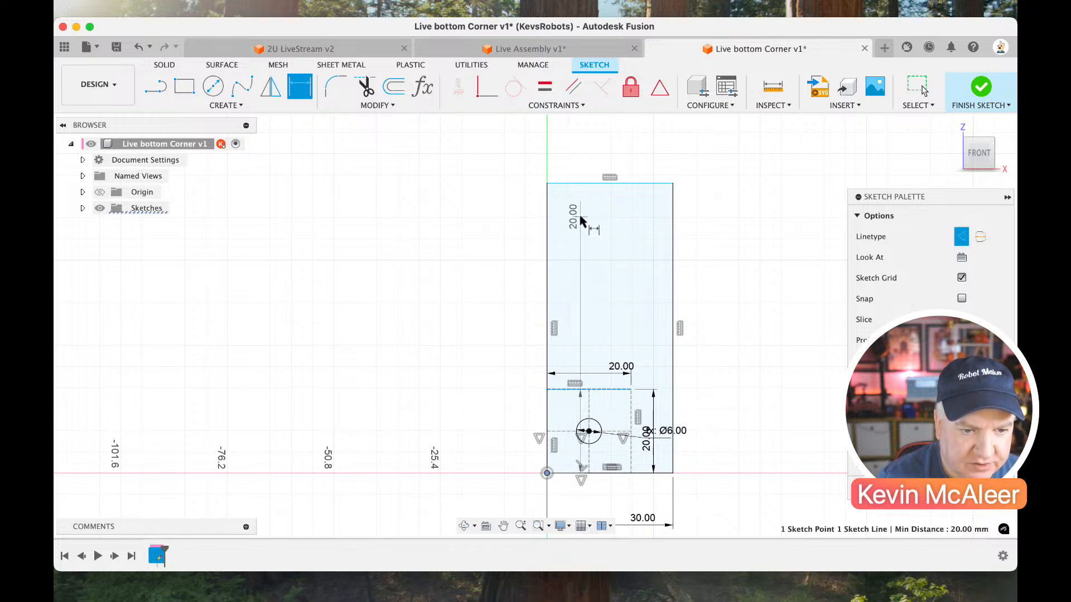
left_click(576, 185)
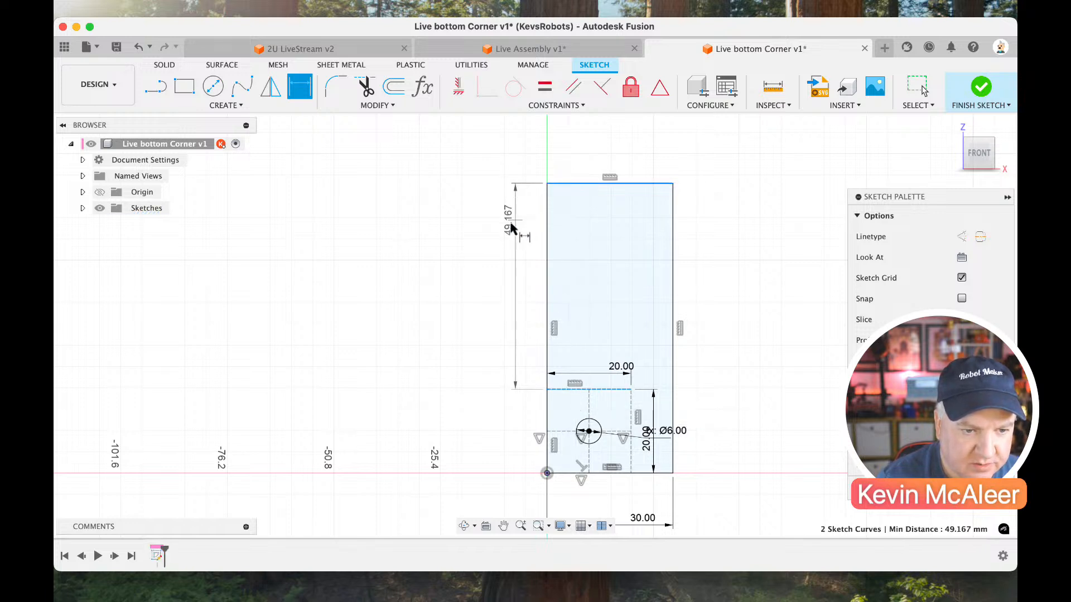
left_click(509, 229)
type("14")
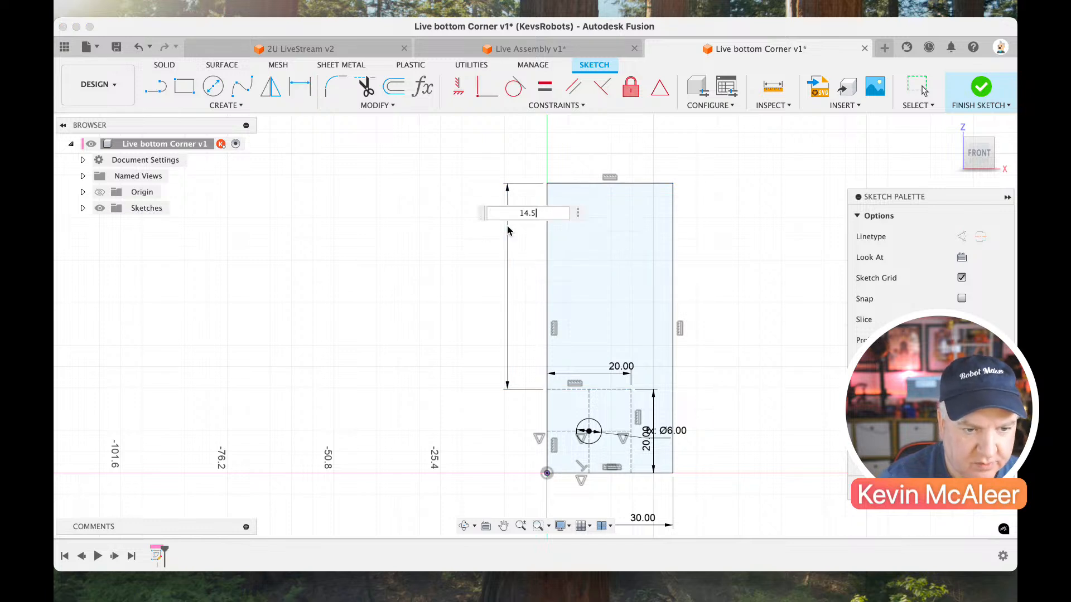
type(".5")
key("Return")
key("Escape")
Draw a small rectangle above the 30 mm wide profile and set its height to 15 mm.
scroll(628, 333, "right", 1)
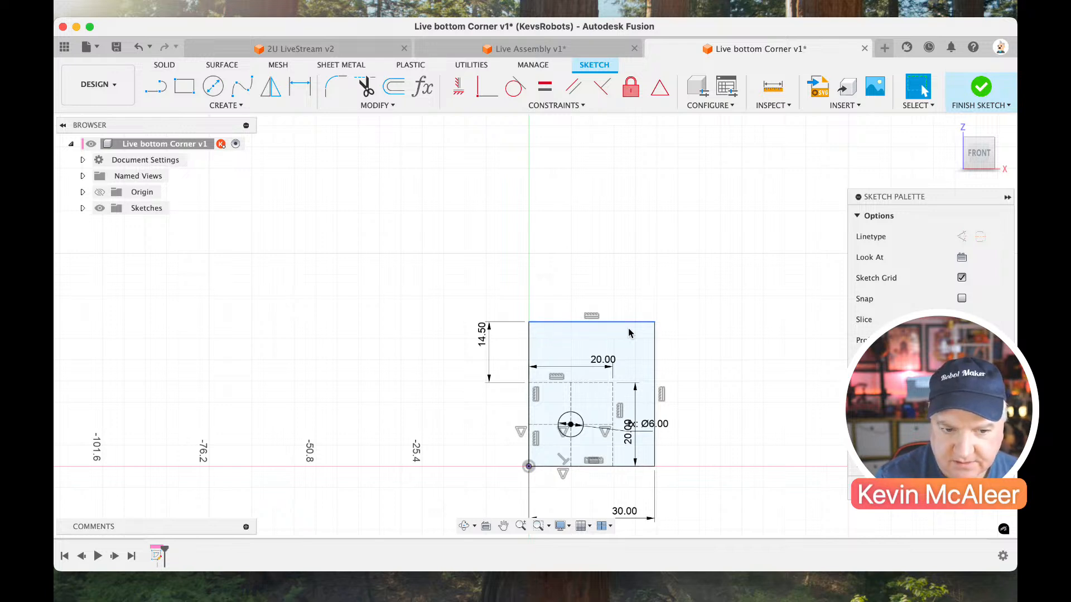
scroll(677, 331, "down", 3)
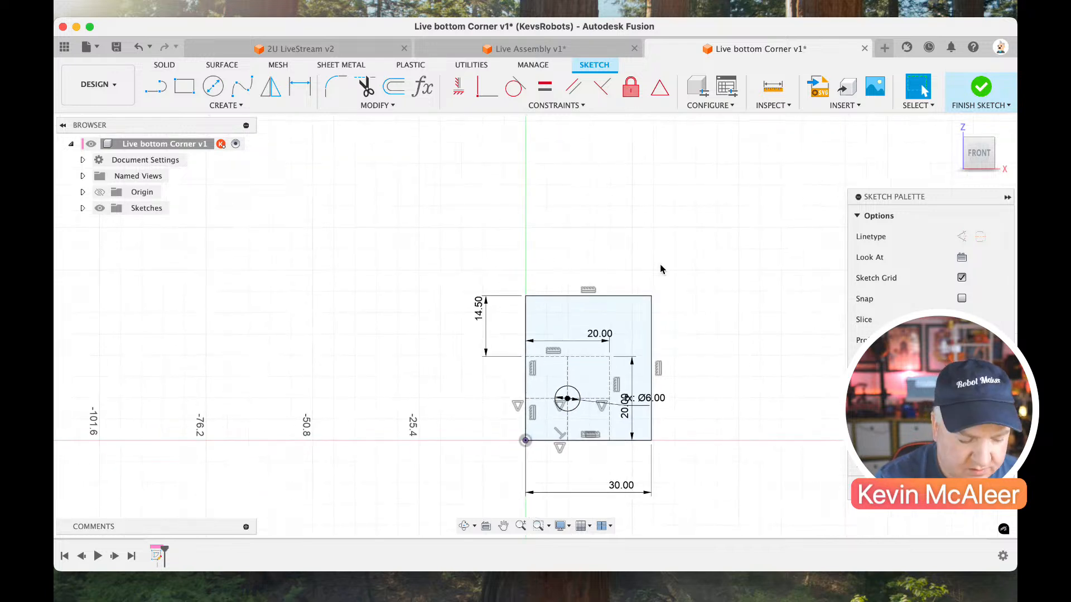
key("r")
left_click(625, 226)
left_click(678, 268)
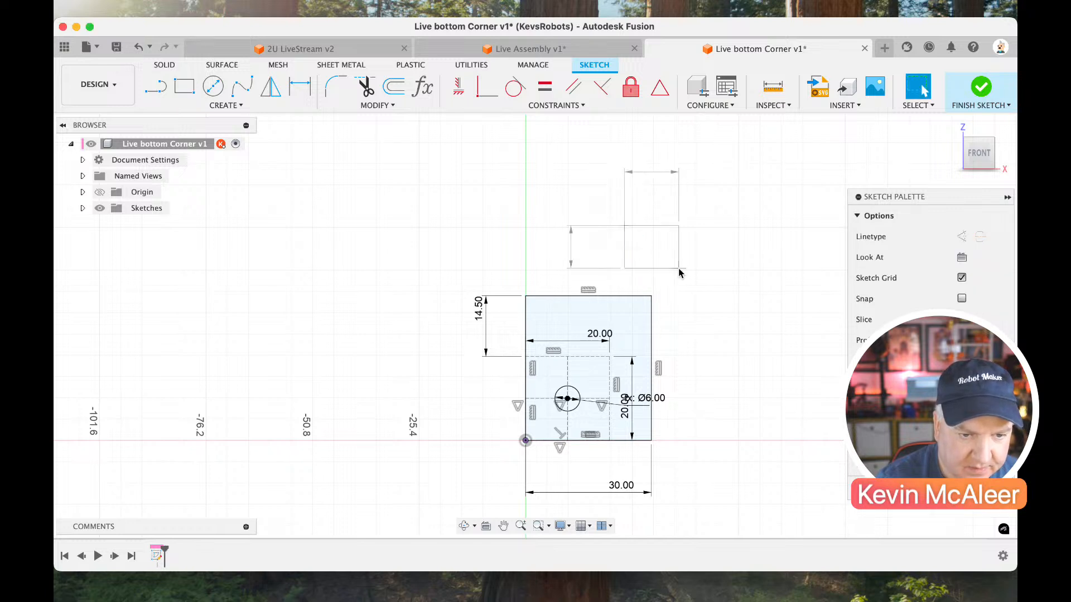
key("d")
left_click(685, 248)
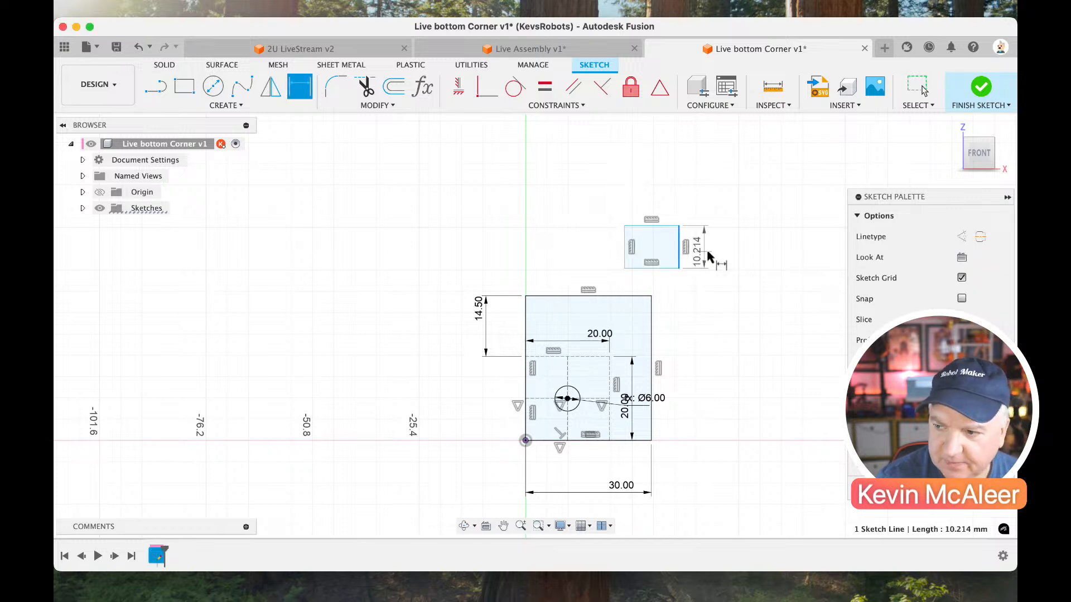
left_click(716, 262)
type("15")
key("Return")
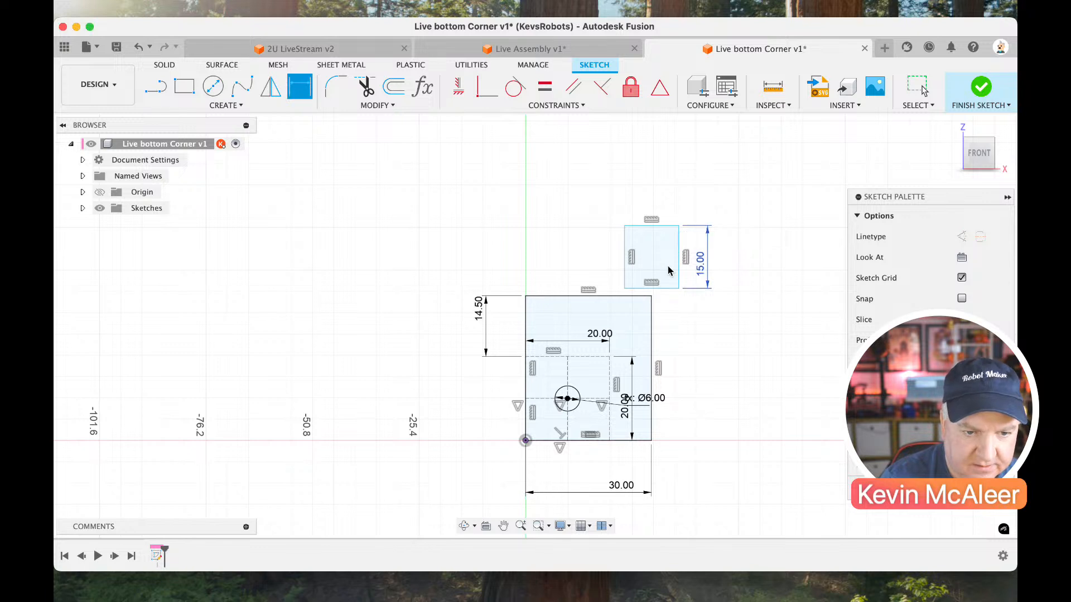
Set the small upper rectangle's width to 15 mm.
left_click(654, 229)
left_click(650, 186)
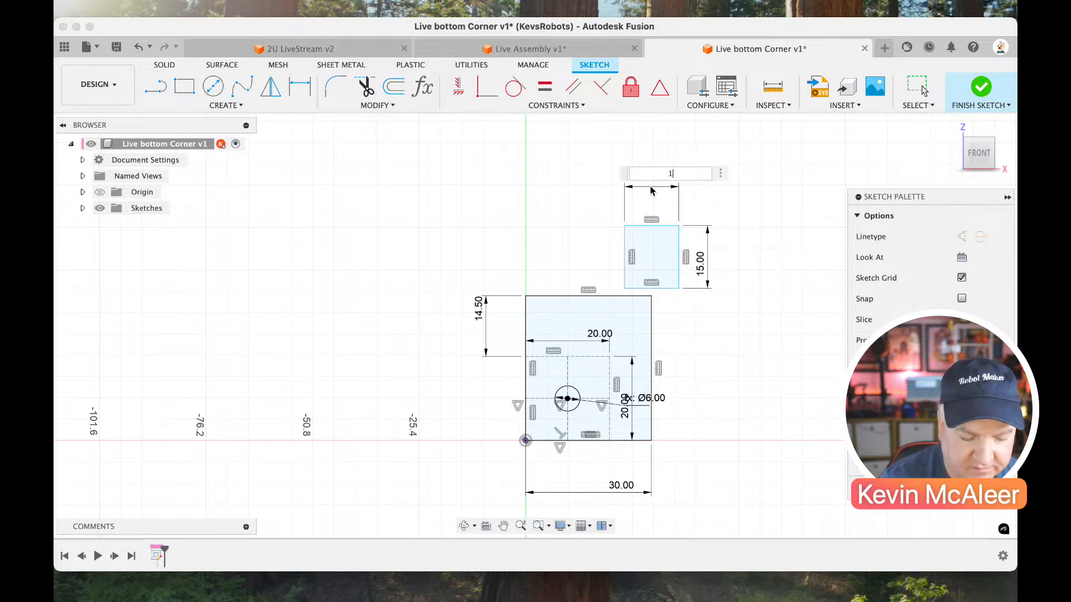
type("15")
key("Return")
key("Escape")
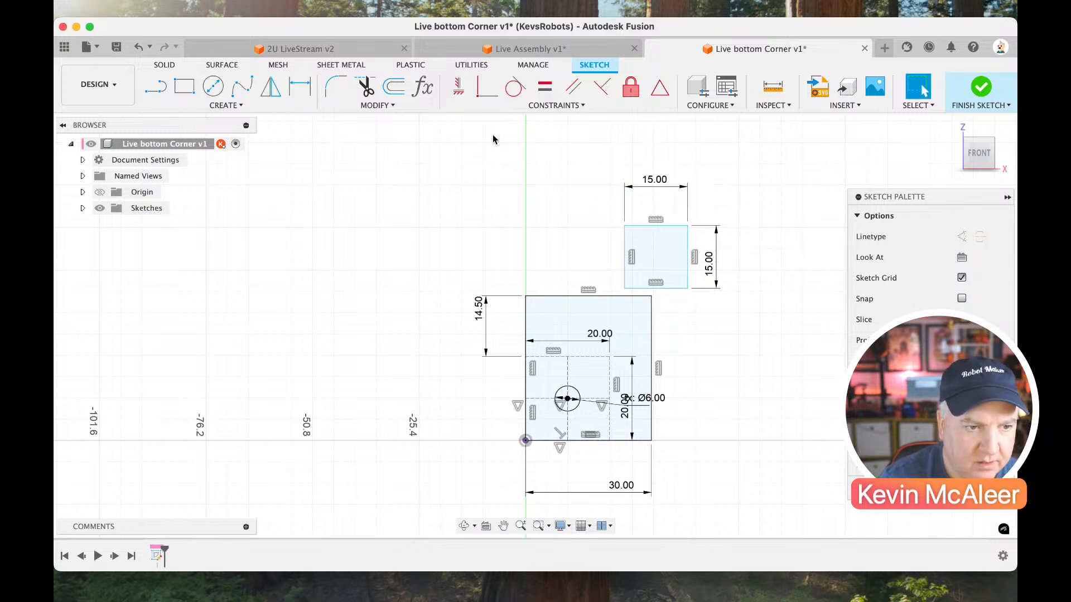
Fillet the 15 mm square's two upper corners at 4 mm radius and move its lower-right corner onto the 30 mm profile's upper-right corner.
left_click(337, 88)
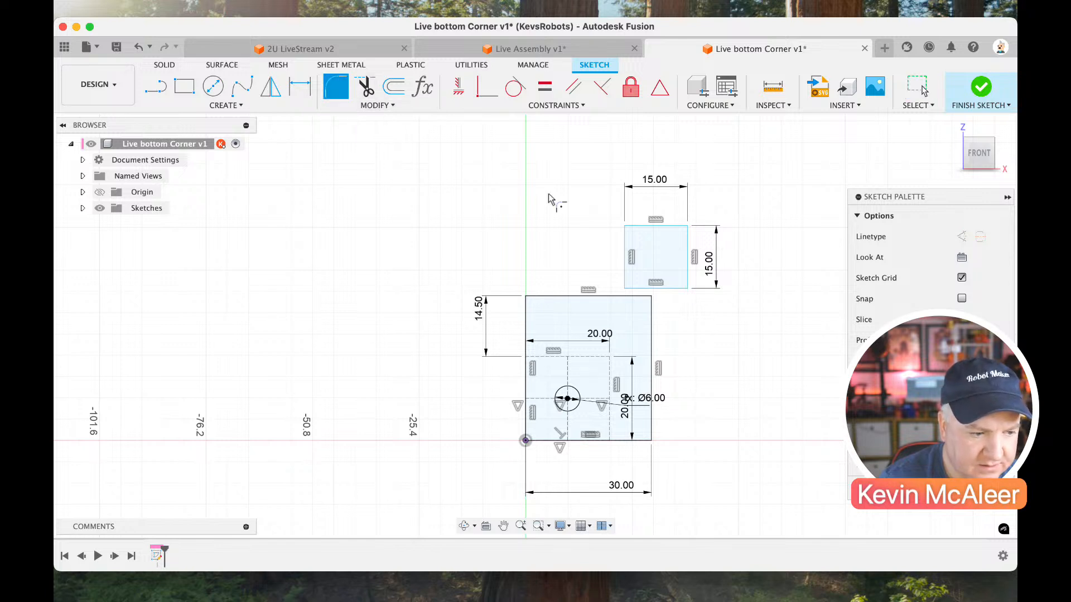
left_click(625, 227)
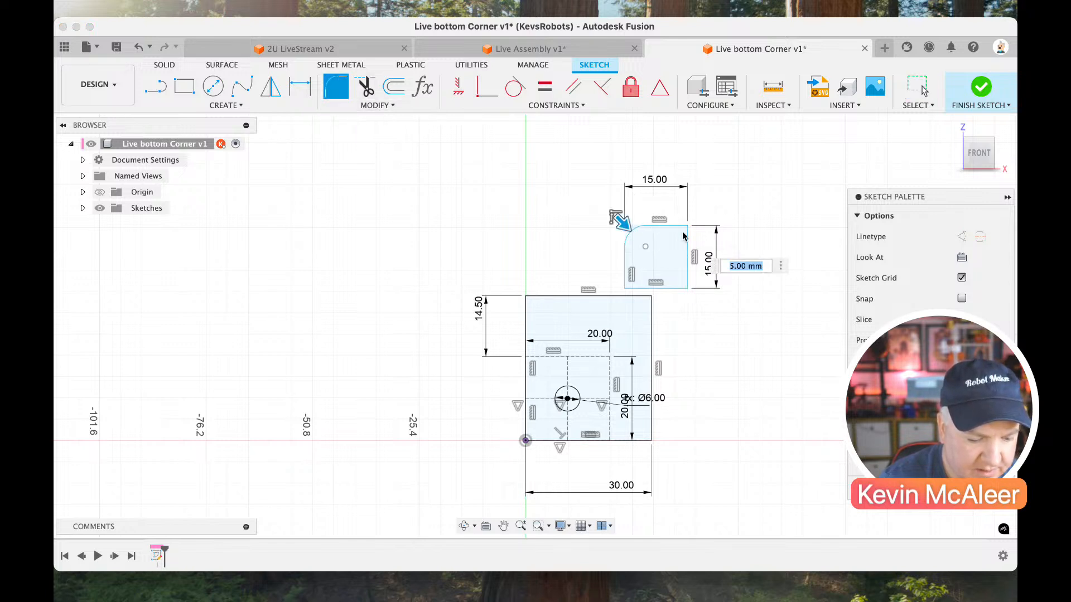
left_click(686, 226)
type("4")
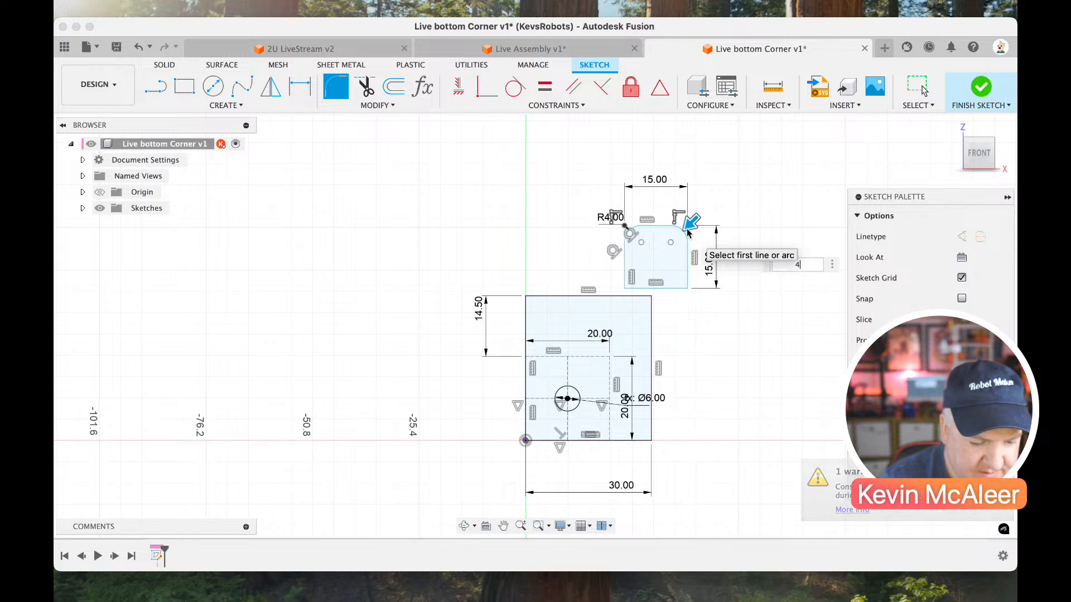
key("Return")
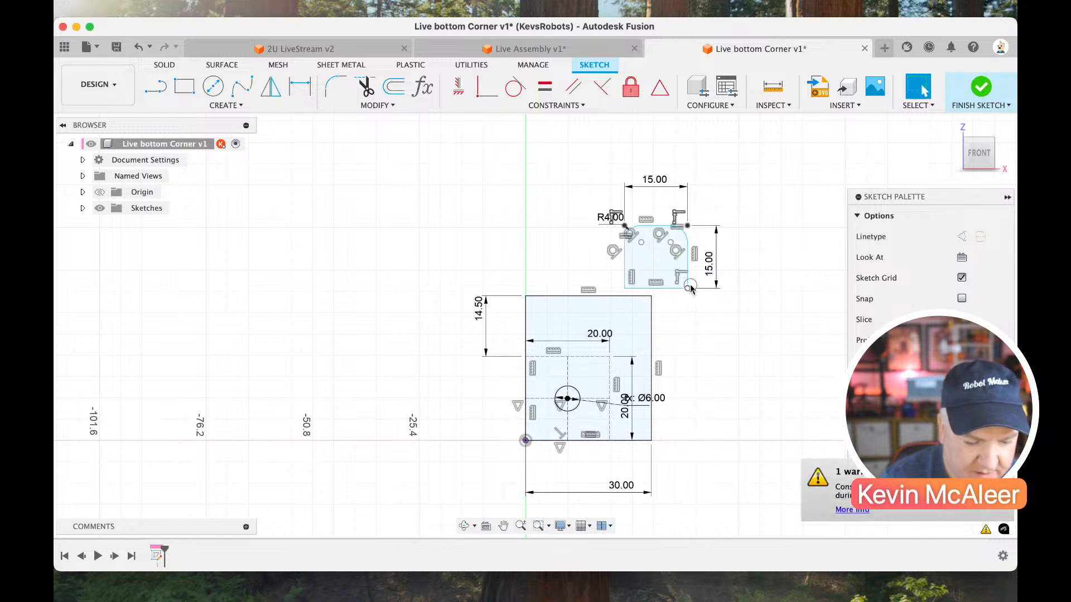
mouse_move(690, 287)
left_mouse_down()
mouse_move(655, 279)
mouse_move(651, 296)
left_mouse_up()
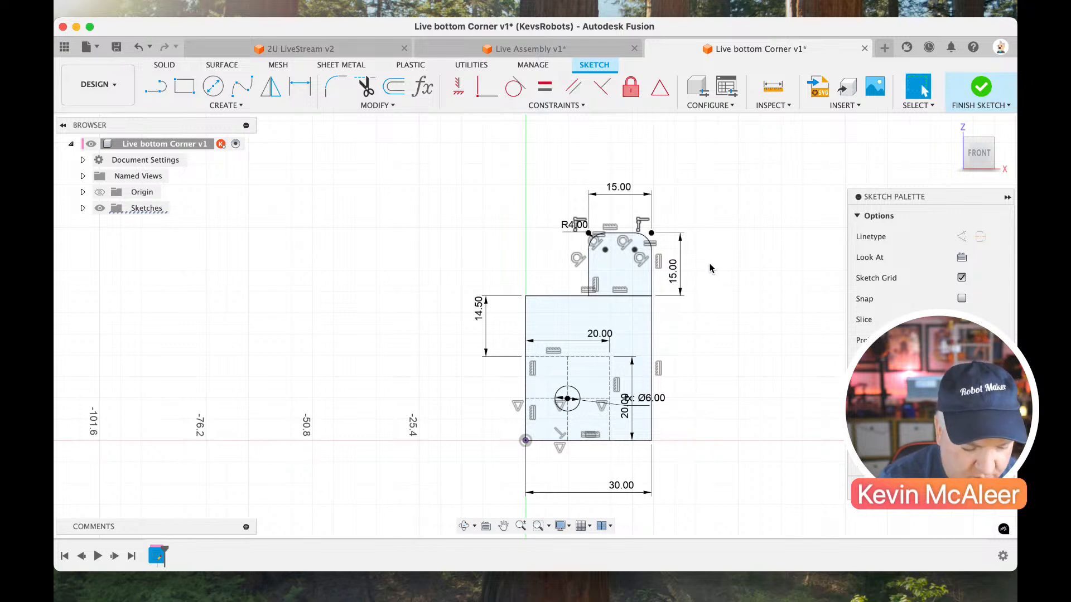
Draw a circle beside the rounded tab and a line from the midpoint of the tab's base to the circle's centre.
key("c")
left_click(707, 244)
left_click(736, 271)
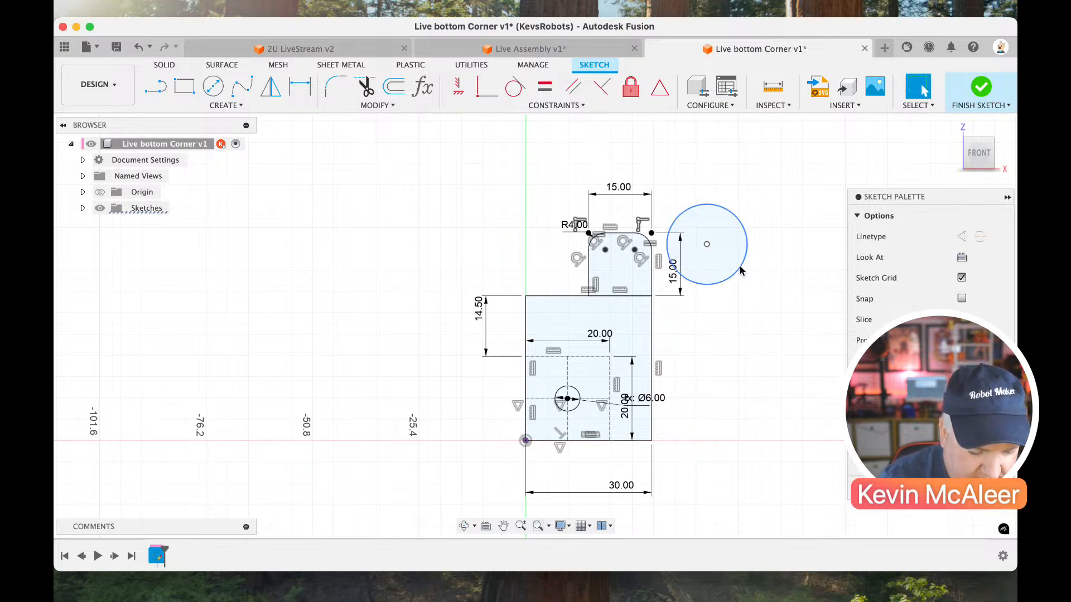
key("l")
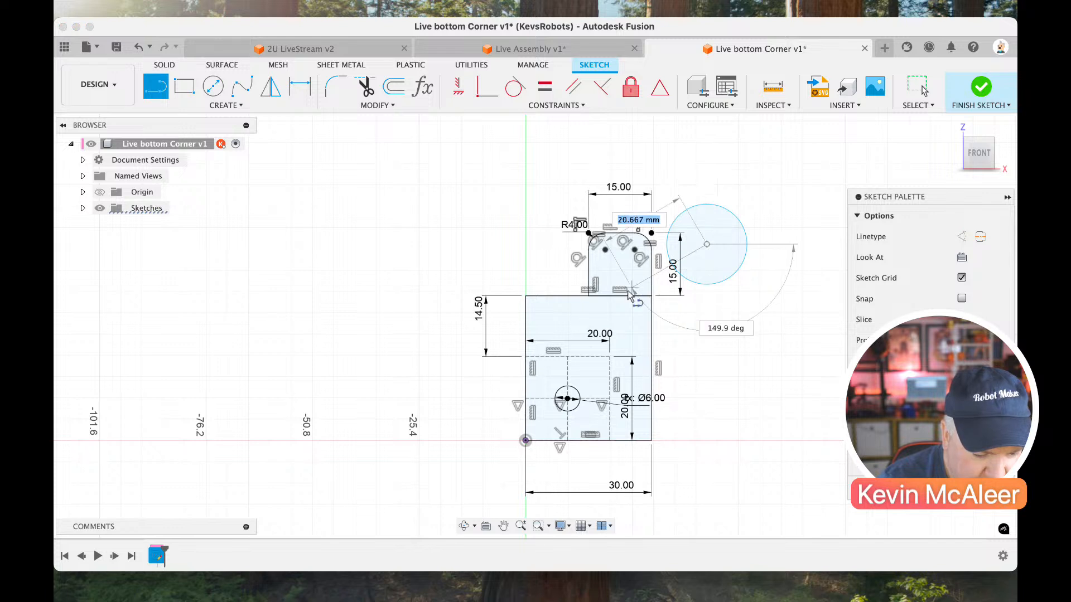
left_click(620, 294)
left_click(706, 244)
key("Escape")
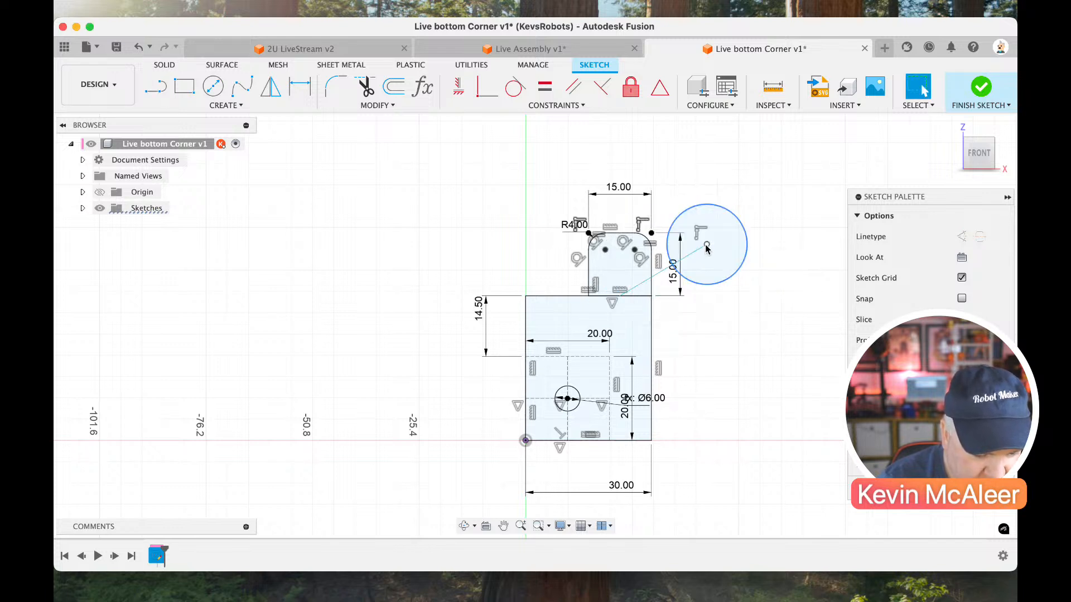
left_click_drag(707, 245, 697, 249)
left_click(746, 210)
Set the new circle's diameter to the hole parameter and move its centre inside the rounded tab.
key("d")
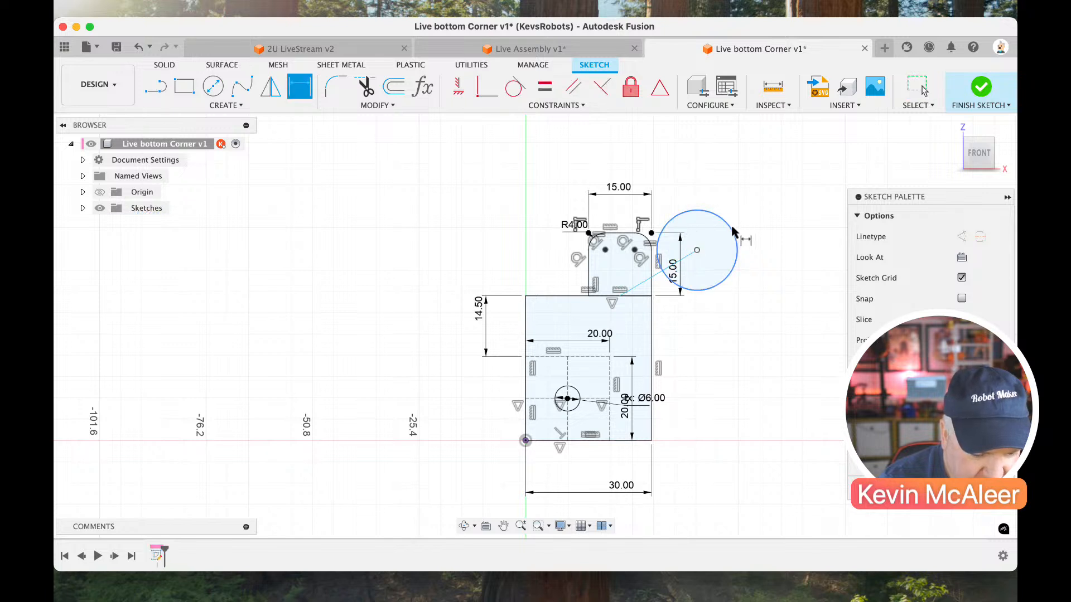
left_click(731, 227)
left_click(748, 225)
type("hole")
key("Return")
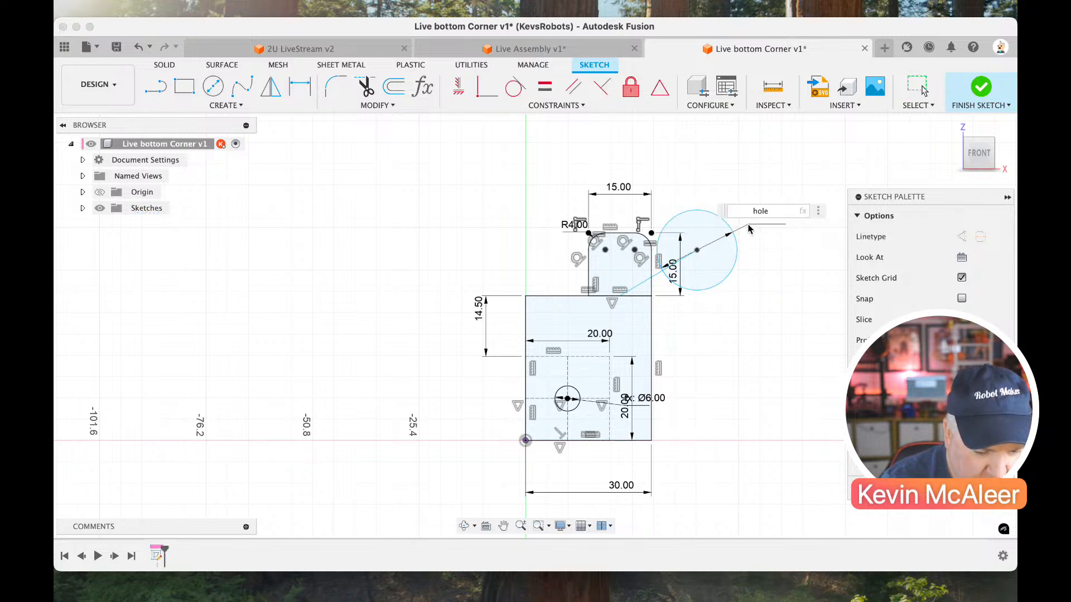
key("Return")
key("Escape")
left_click_drag(696, 250, 623, 269)
Constrain the line from the tab's base to the circle's centre vertical and convert it to a construction line.
scroll(557, 312, "up", 5)
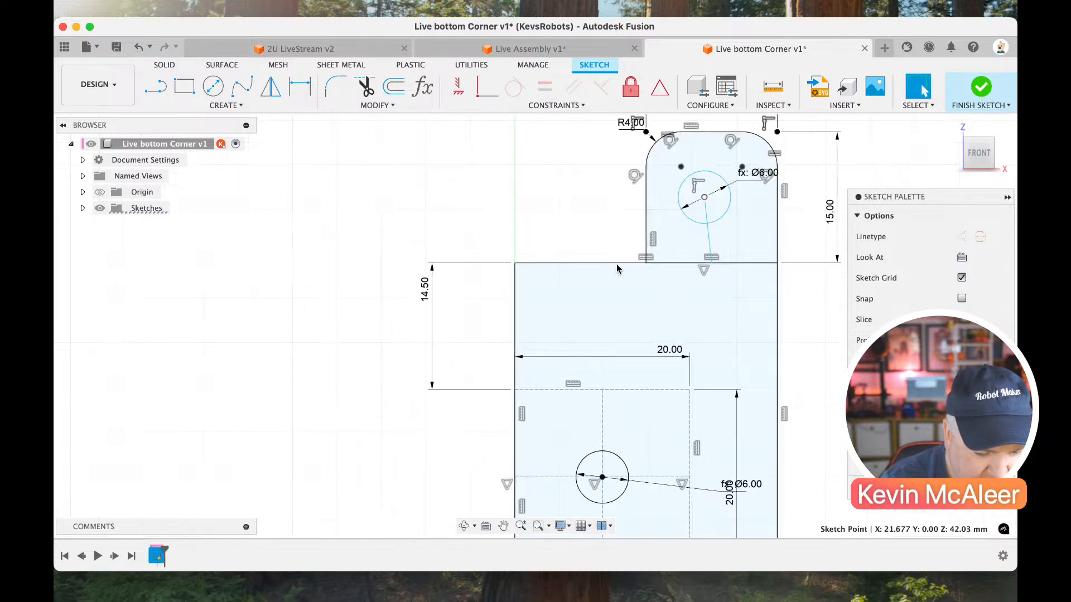
scroll(617, 260, "right", 10)
scroll(616, 260, "up", 5)
left_click(590, 293)
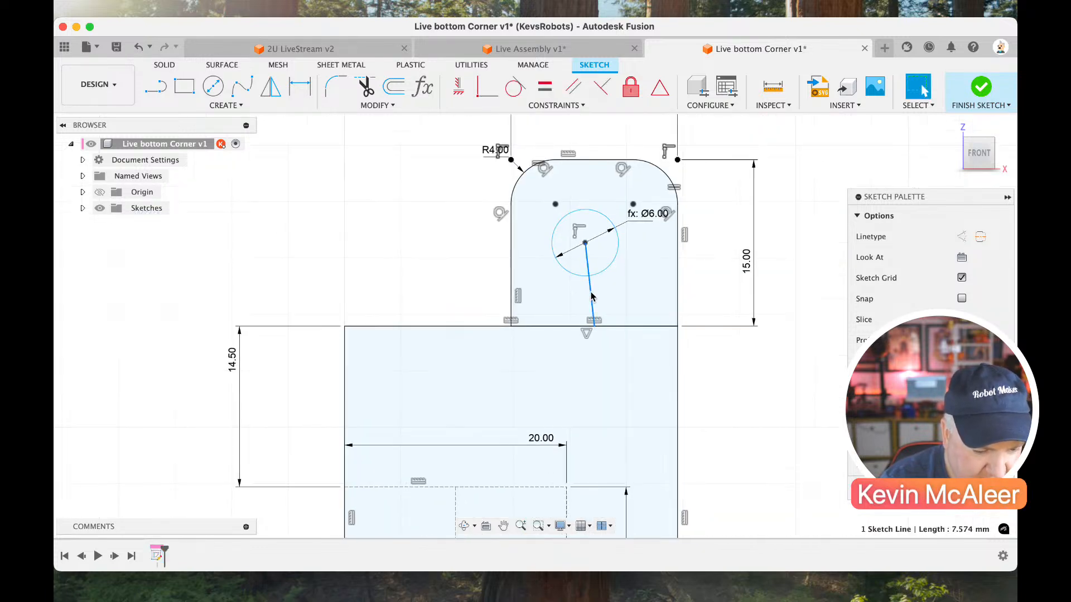
left_click(455, 96)
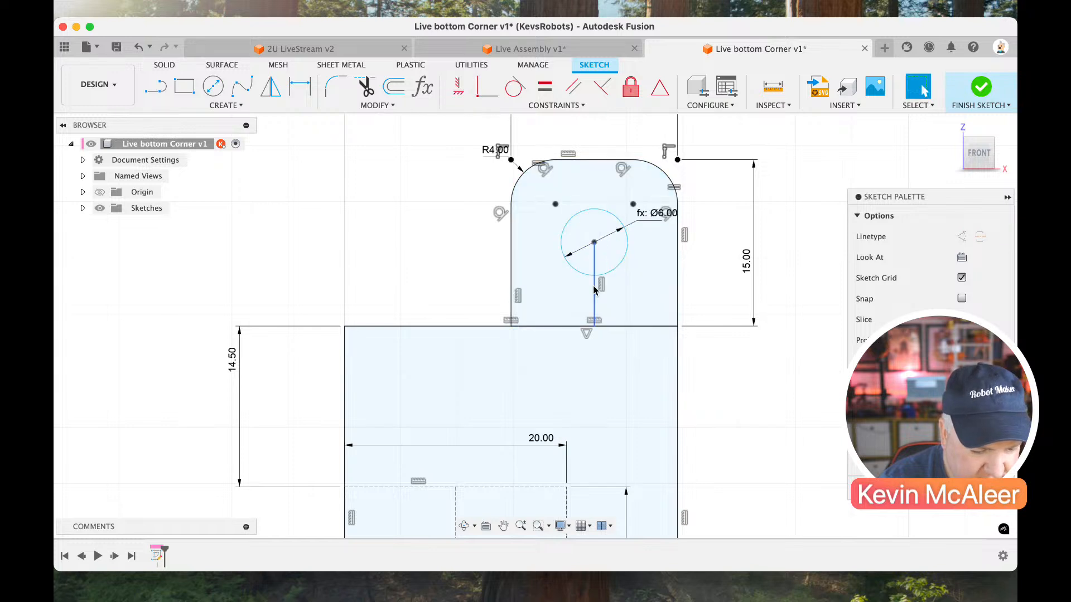
key("x")
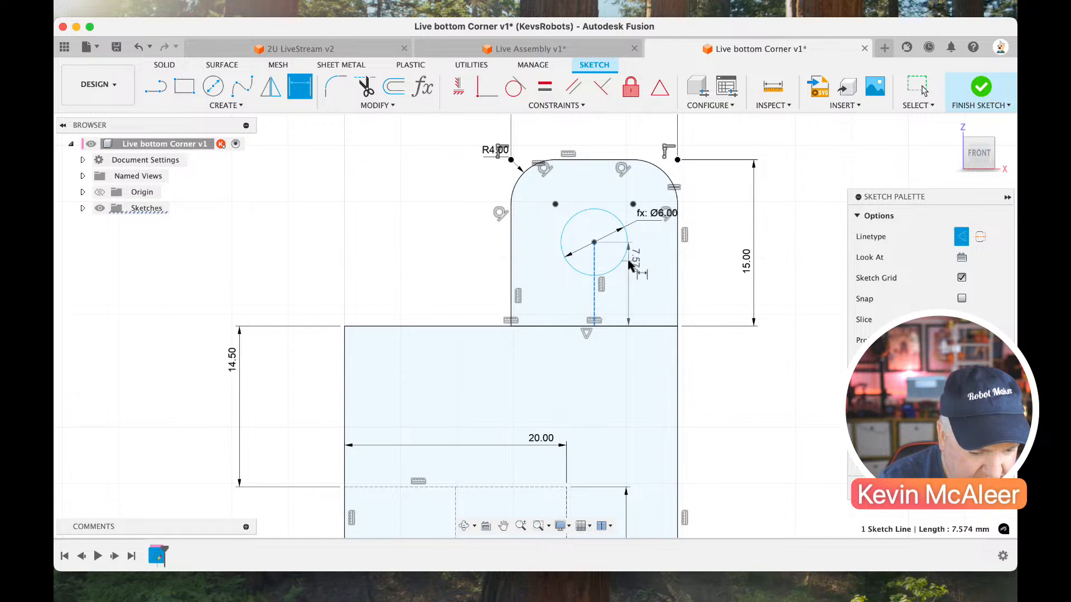
Dimension the vertical construction line so the tab's hole centre lies 6.375 mm above the tab's base.
key("d")
left_click(594, 286)
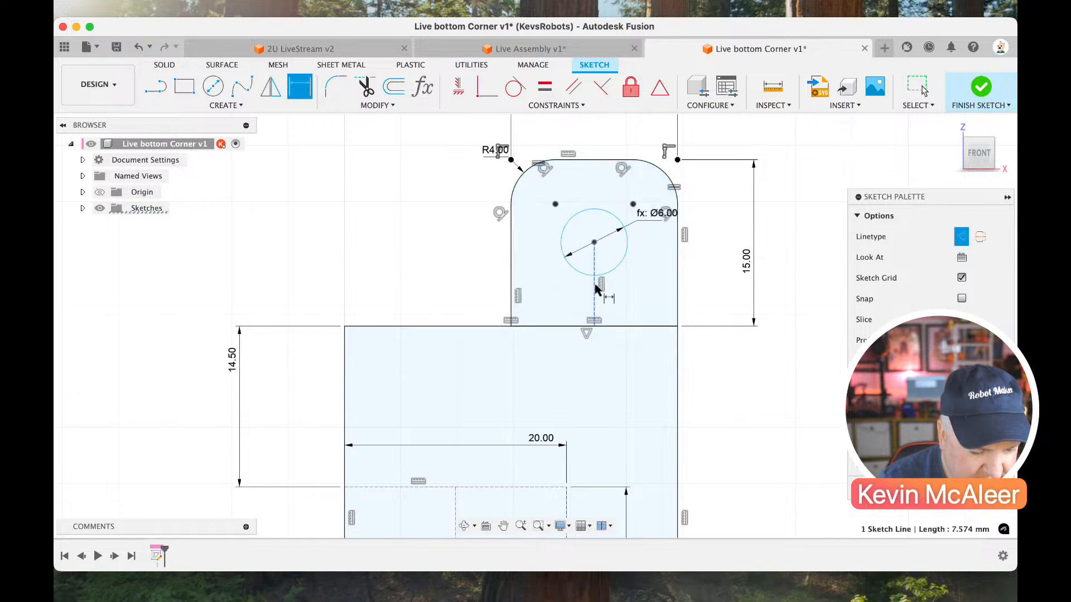
left_click(707, 281)
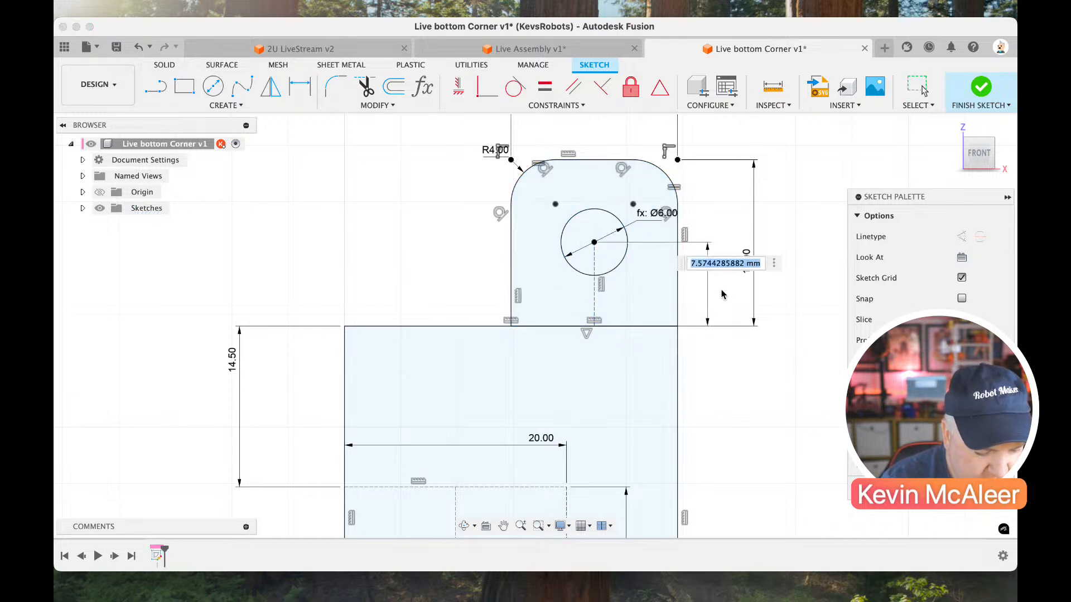
type("6.375")
key("Return")
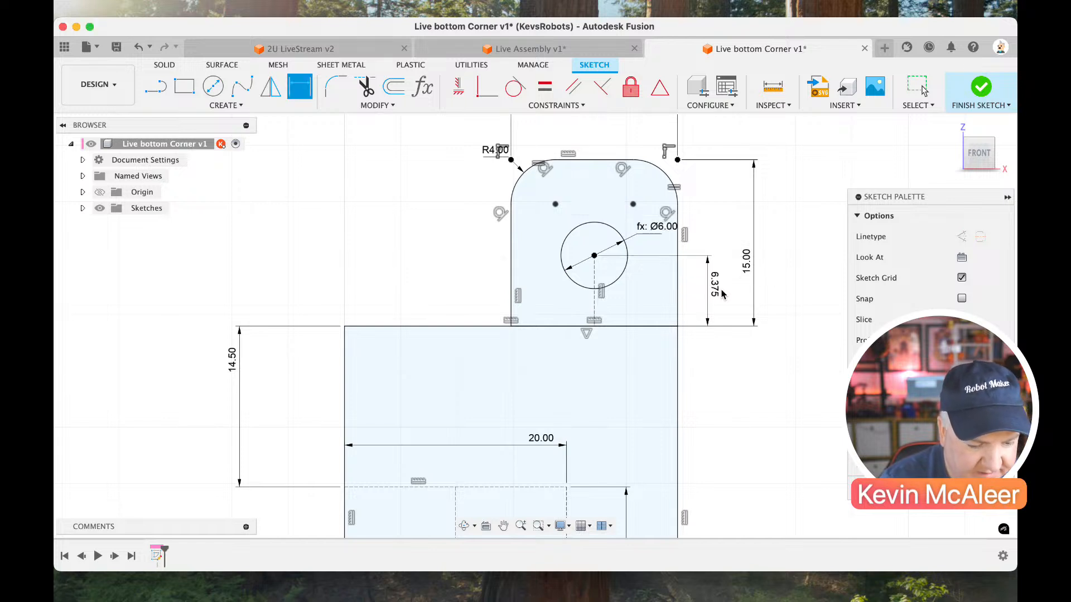
key("Escape")
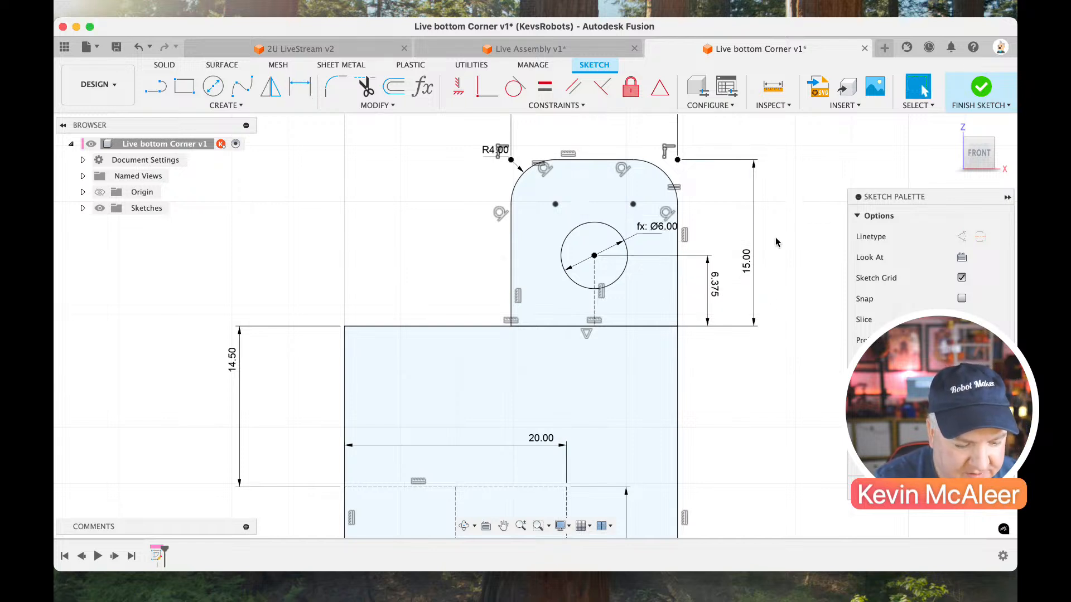
Start a line in the lower body of the corner profile, near the 20 mm construction square.
scroll(776, 238, "down", 3)
scroll(776, 238, "down", 3)
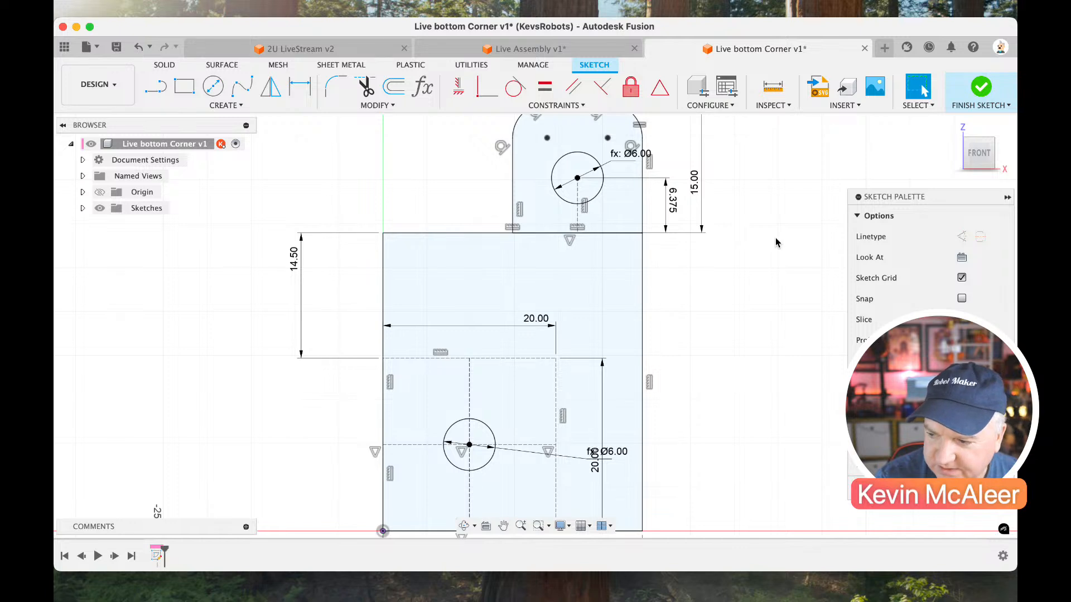
scroll(775, 238, "down", 1)
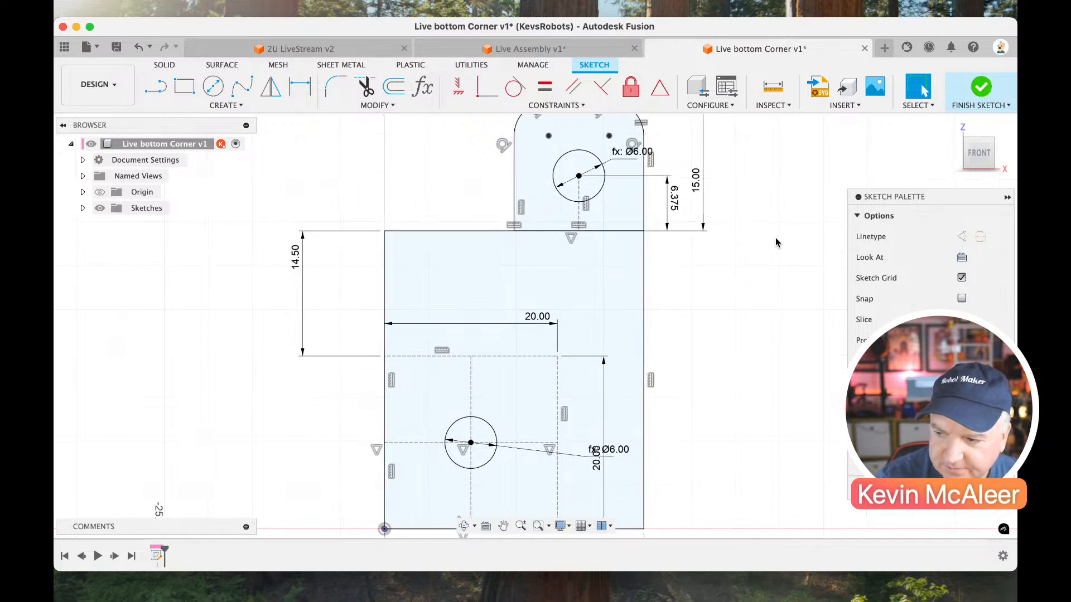
scroll(776, 243, "down", 1)
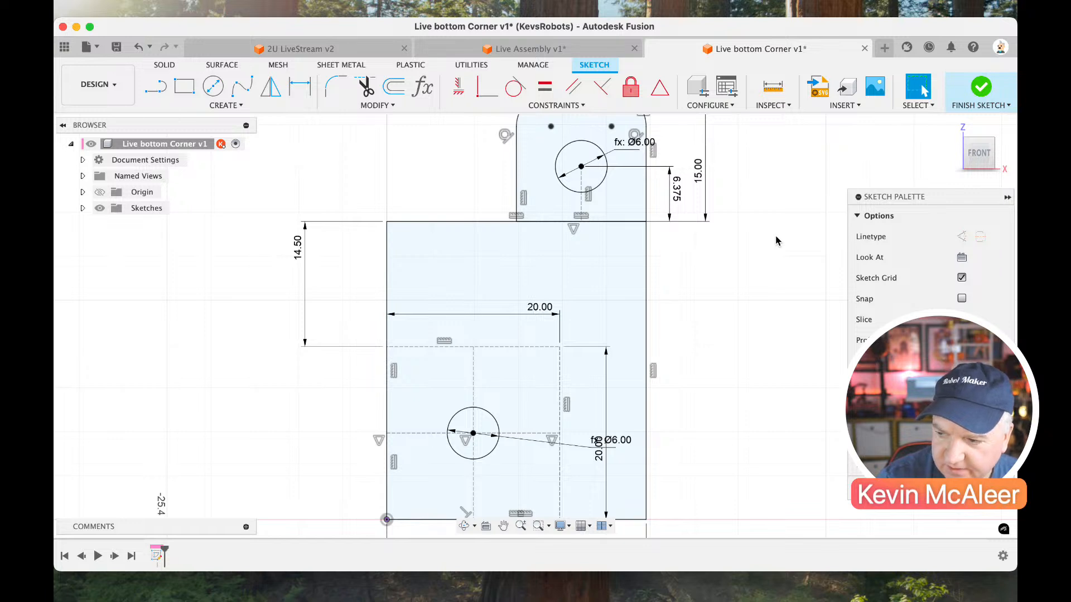
key("l")
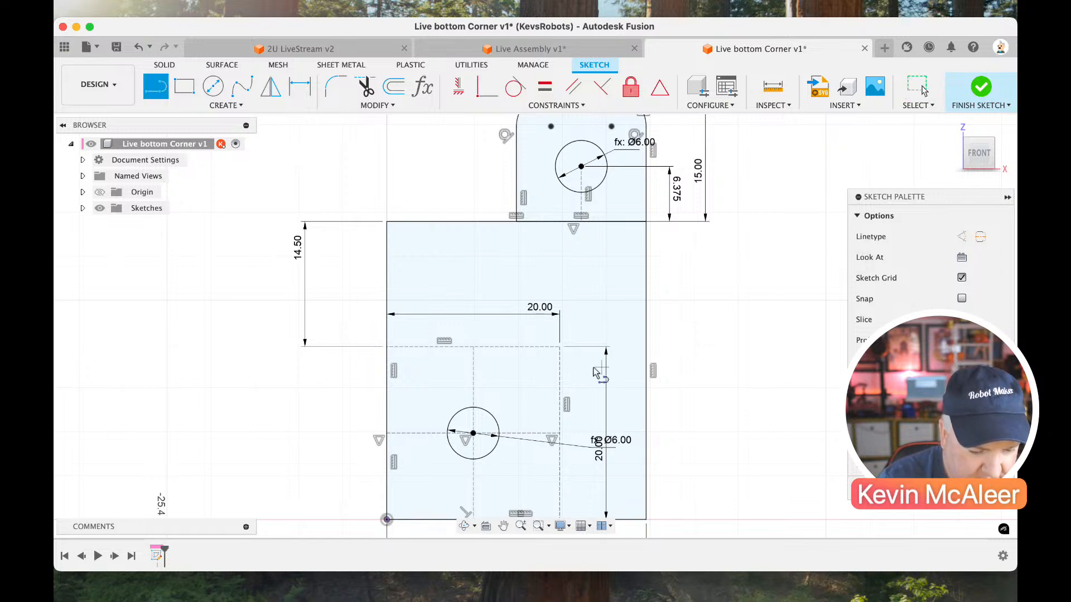
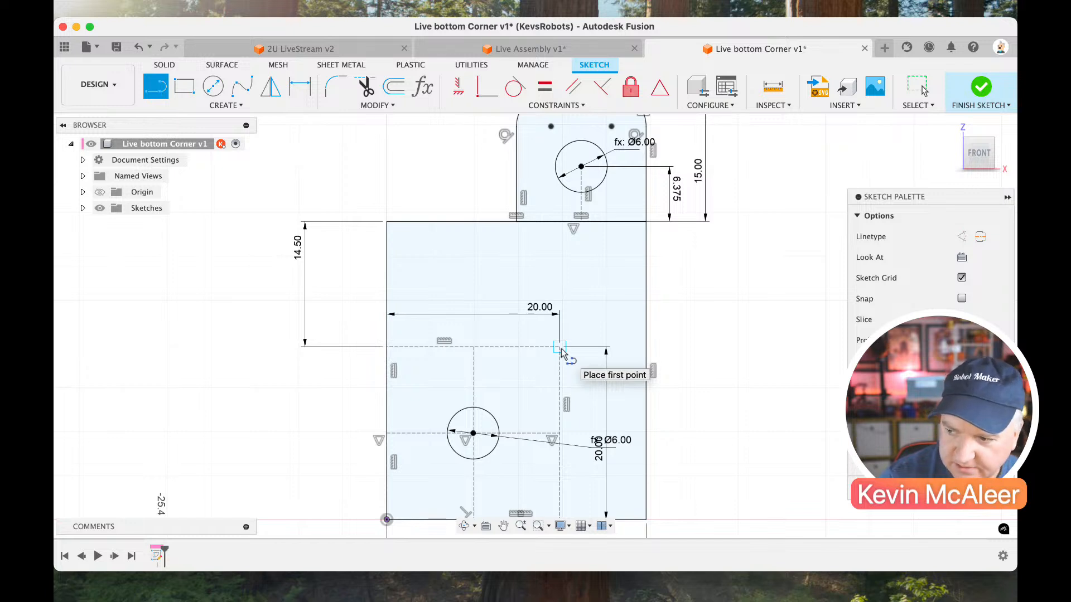
Draw a vertical line about 11.6 mm long up from the 20 mm construction square's upper outer corner, with a horizontal line across to the body's edge.
left_click(560, 346)
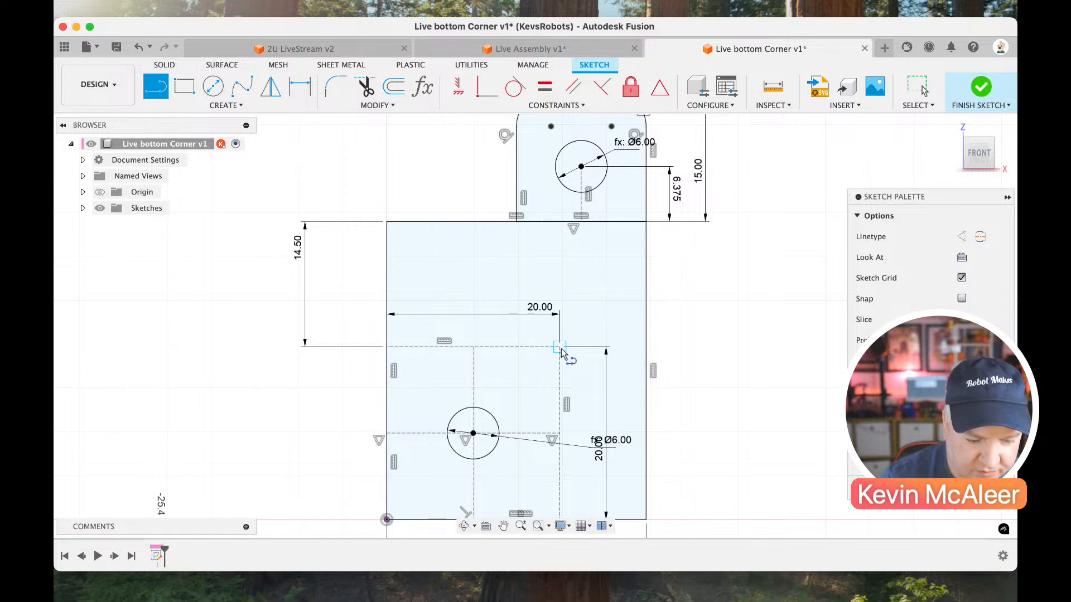
left_click(559, 246)
left_click(646, 246)
key("Escape")
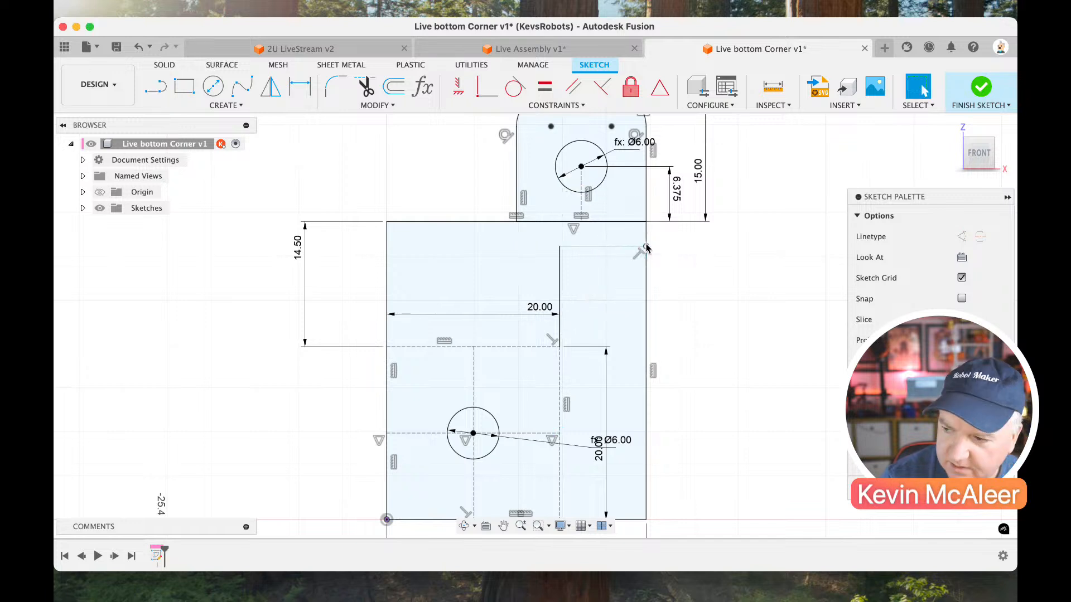
Dimension the new horizontal line 3 mm below the body's upper edge and convert both new lines to construction lines.
key("d")
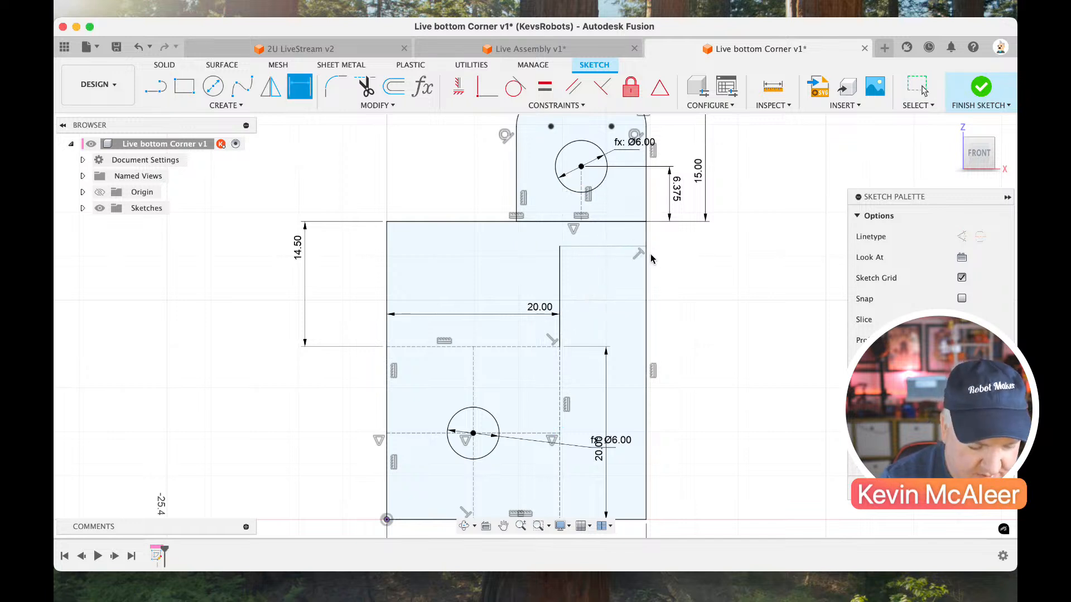
left_click(630, 248)
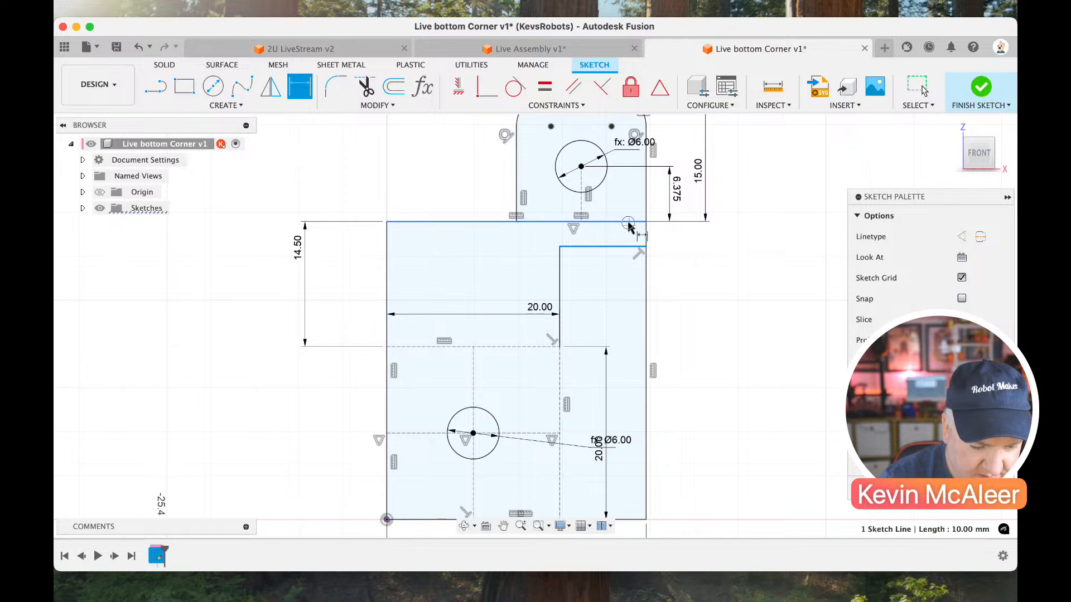
left_click(633, 223)
left_click(685, 254)
type("3")
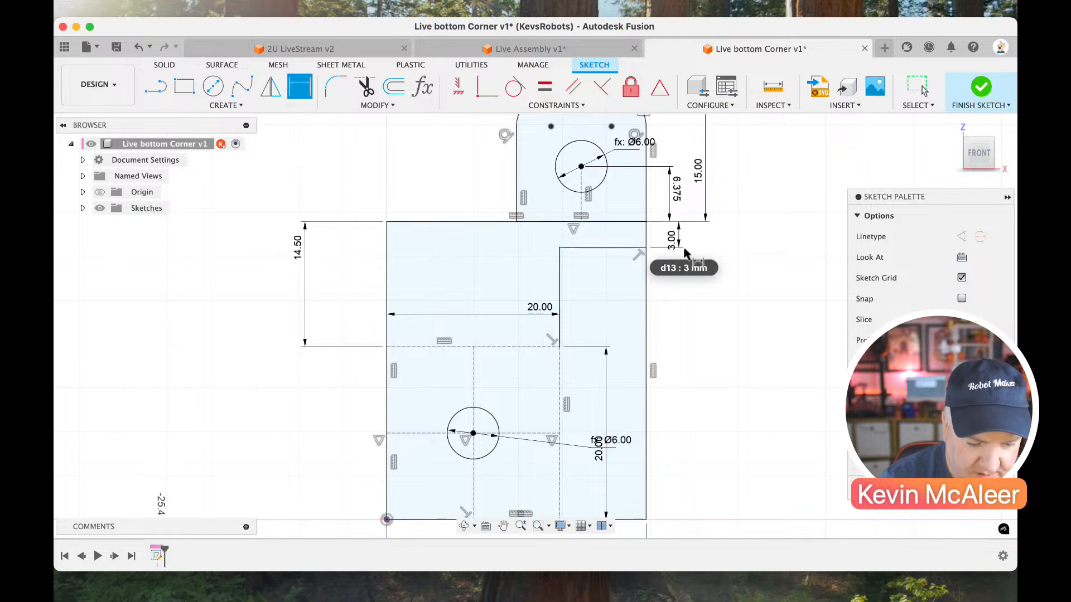
key("Return")
key("Escape")
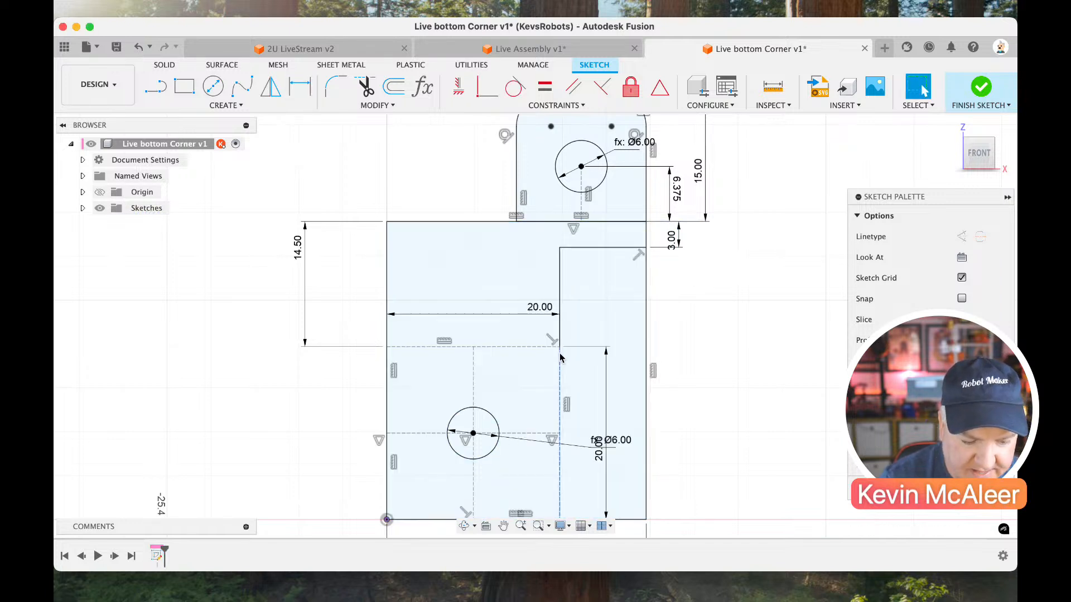
left_click(602, 248)
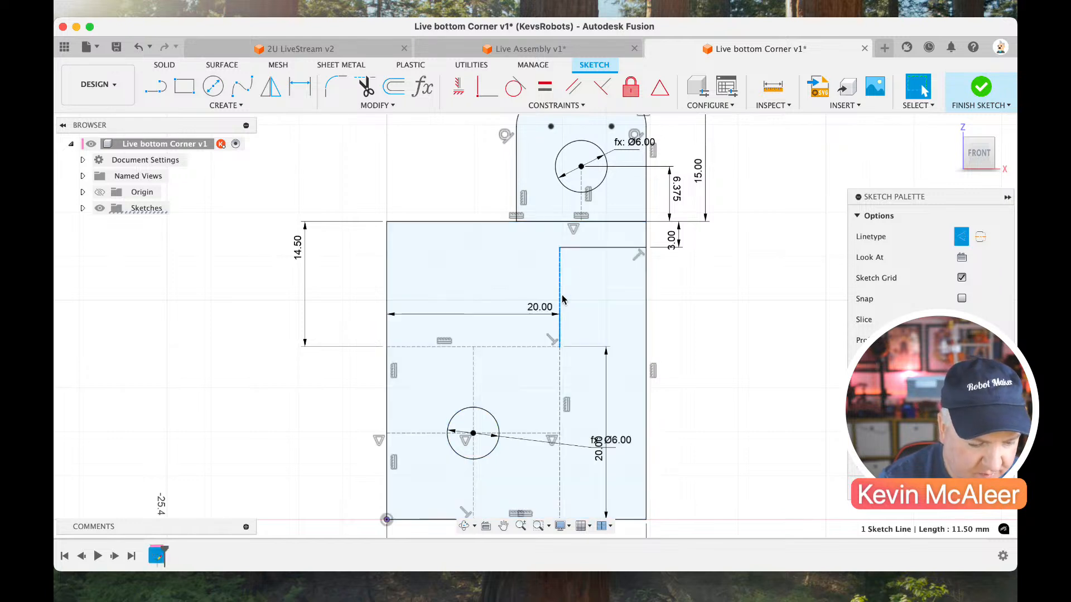
scroll(697, 316, "down", 1)
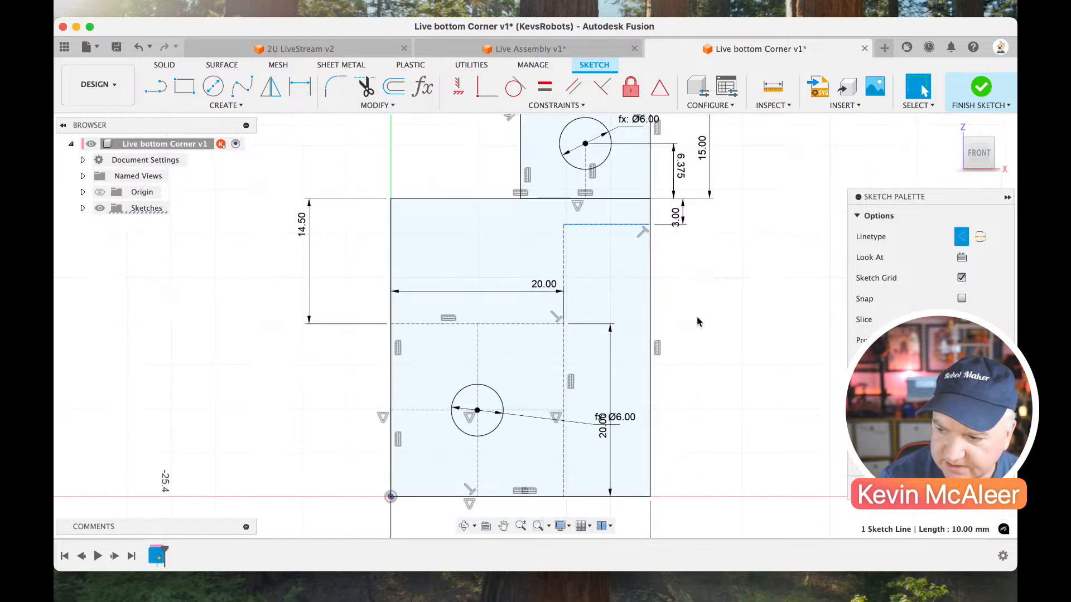
Draw a vertical construction line from the midpoint of the short horizontal construction line down to the body's lower edge.
key("l")
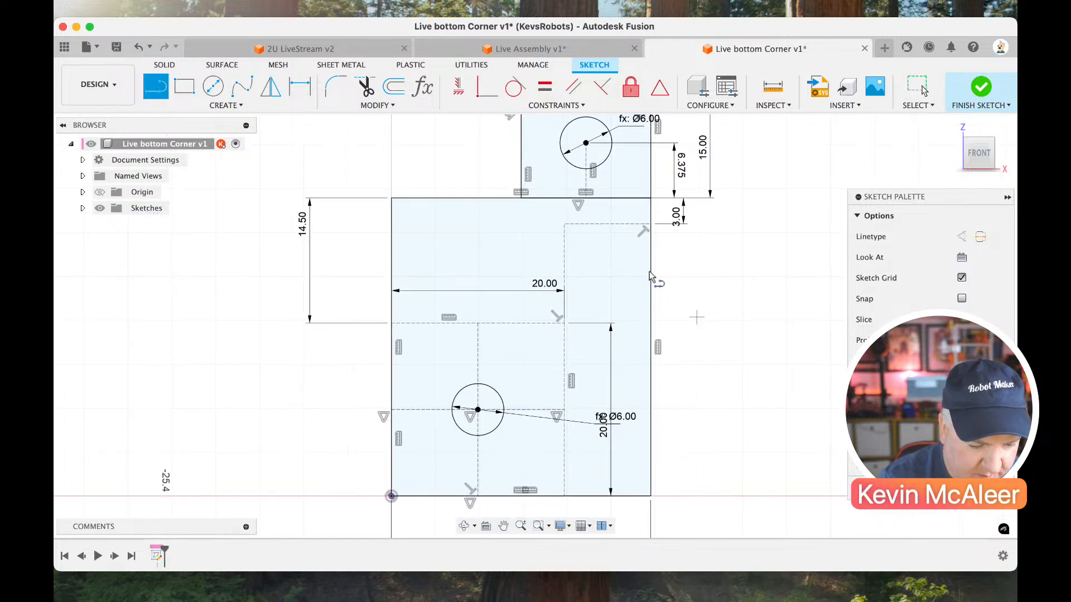
left_click(608, 225)
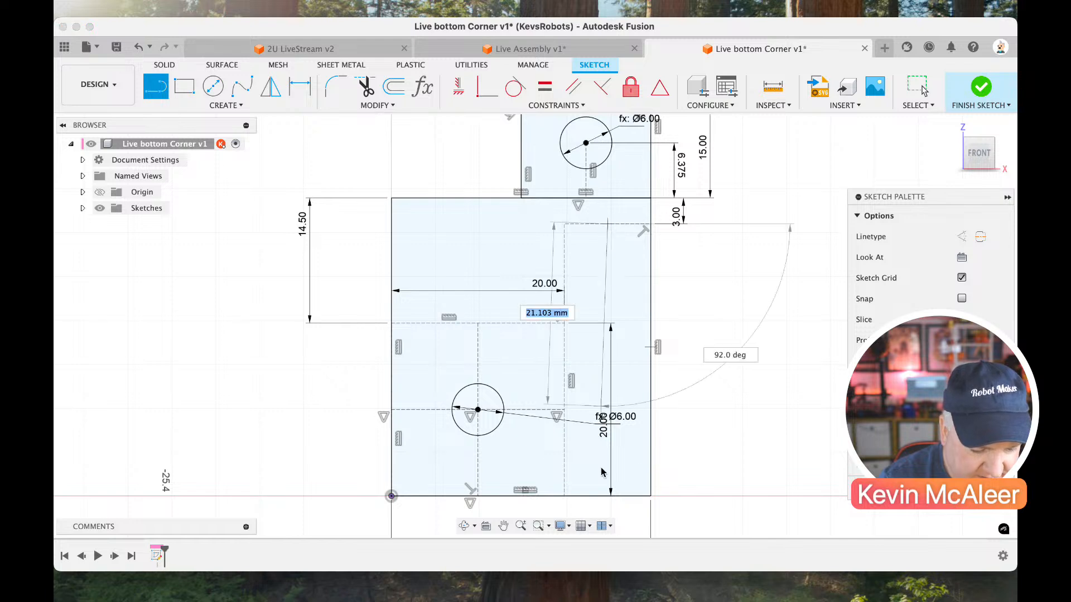
left_click(610, 495)
key("Escape")
left_click(607, 300)
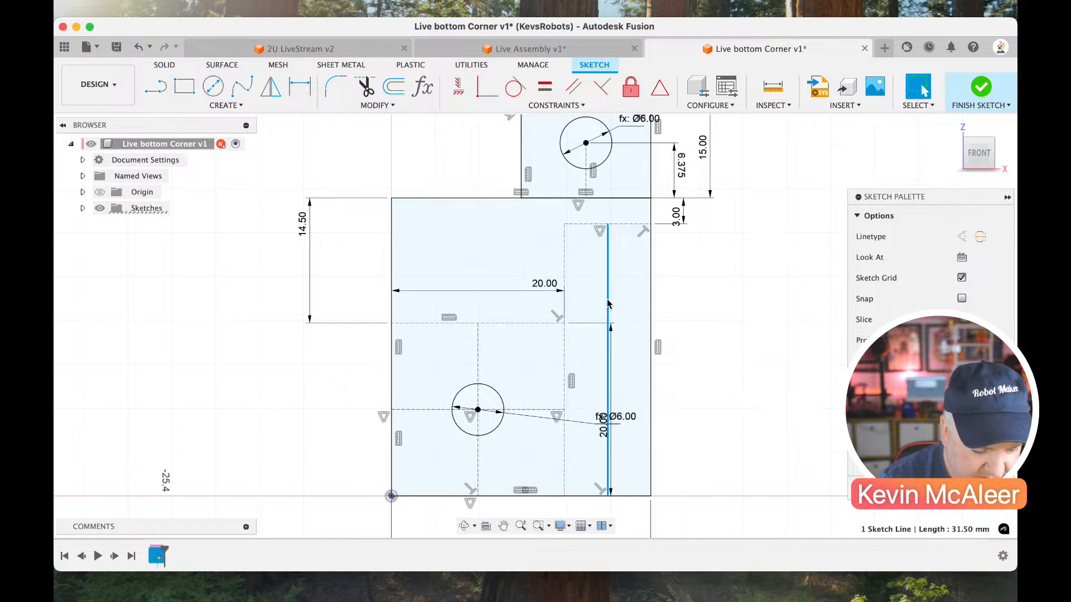
Sketch two circles, one above the other, outside the body beside its right-hand edge.
key("c")
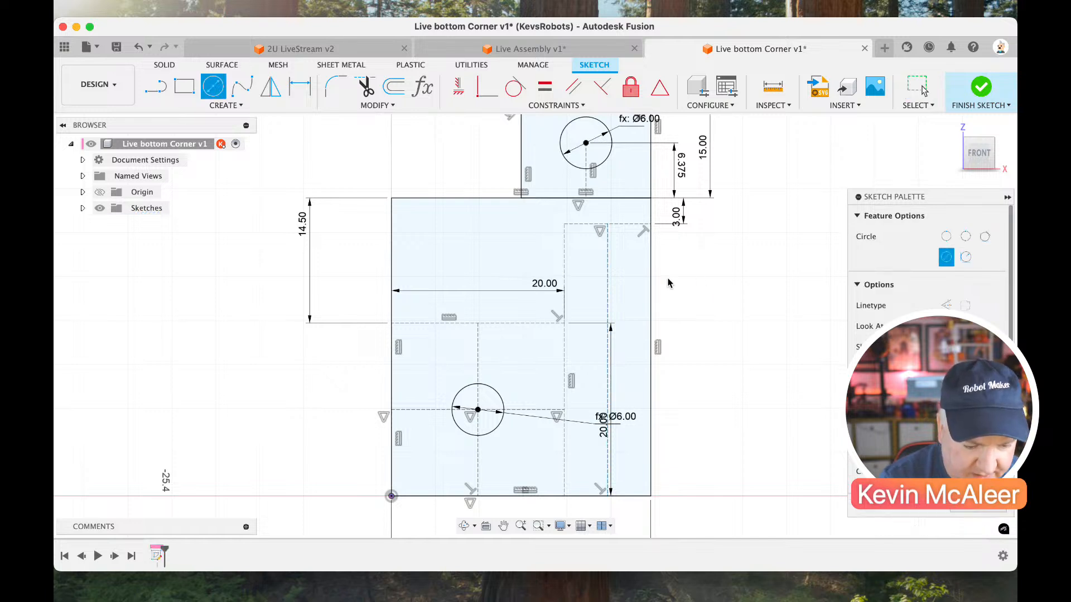
left_click(691, 284)
left_click(701, 297)
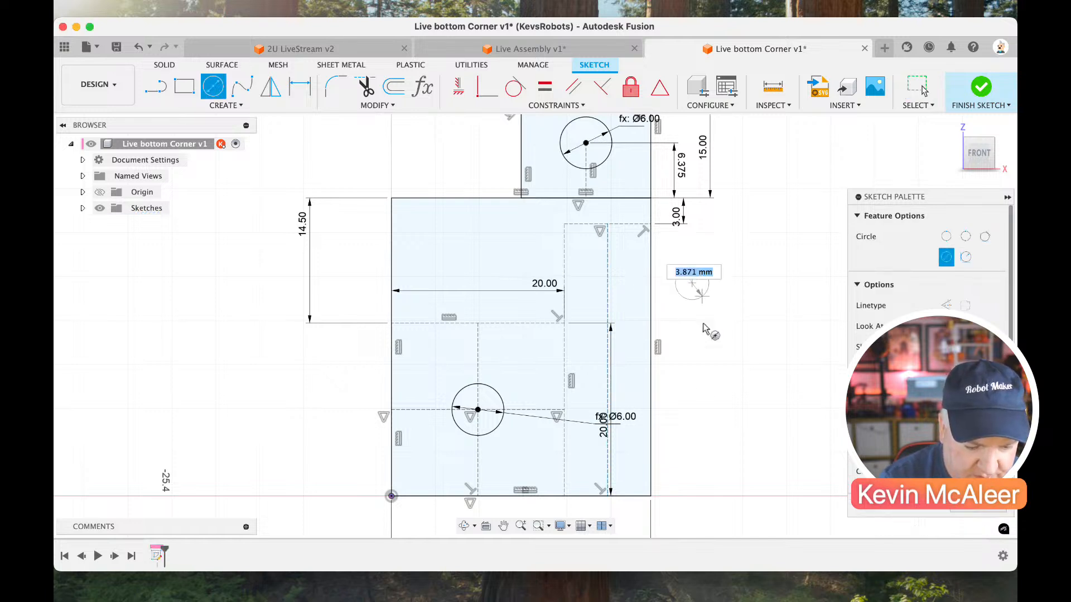
left_click(691, 388)
left_click(710, 420)
Set the diameters of both new circles to the hole parameter.
key("d")
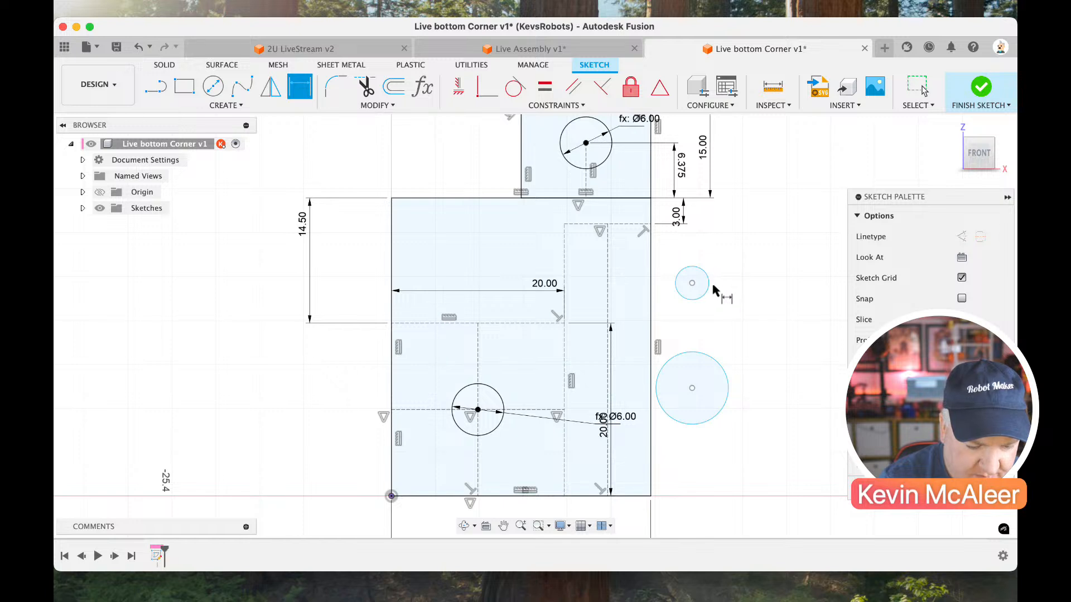
left_click(709, 288)
left_click(735, 293)
type("hole")
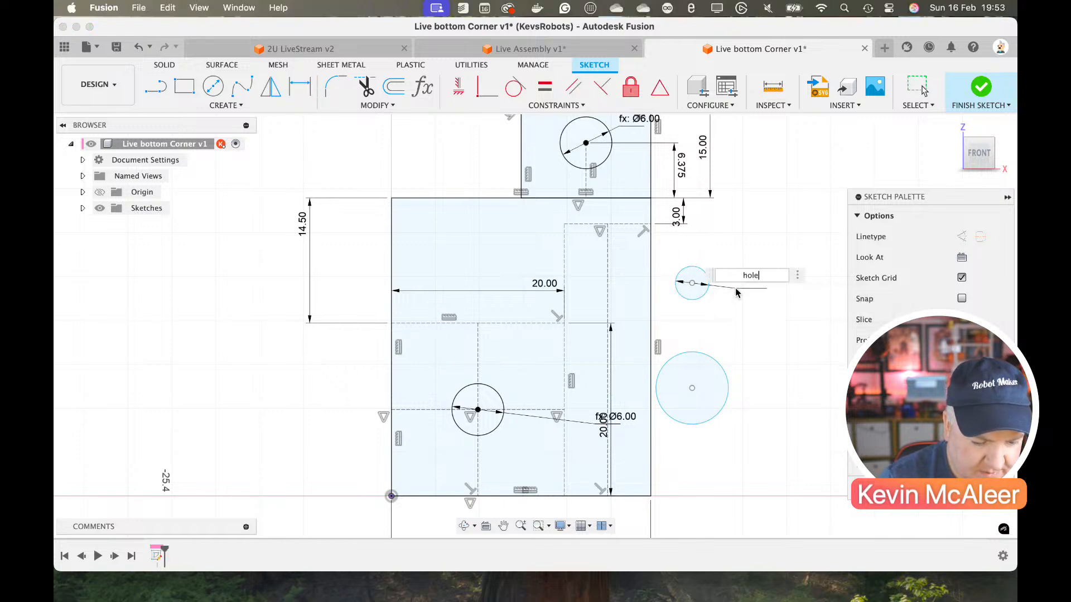
key("Return")
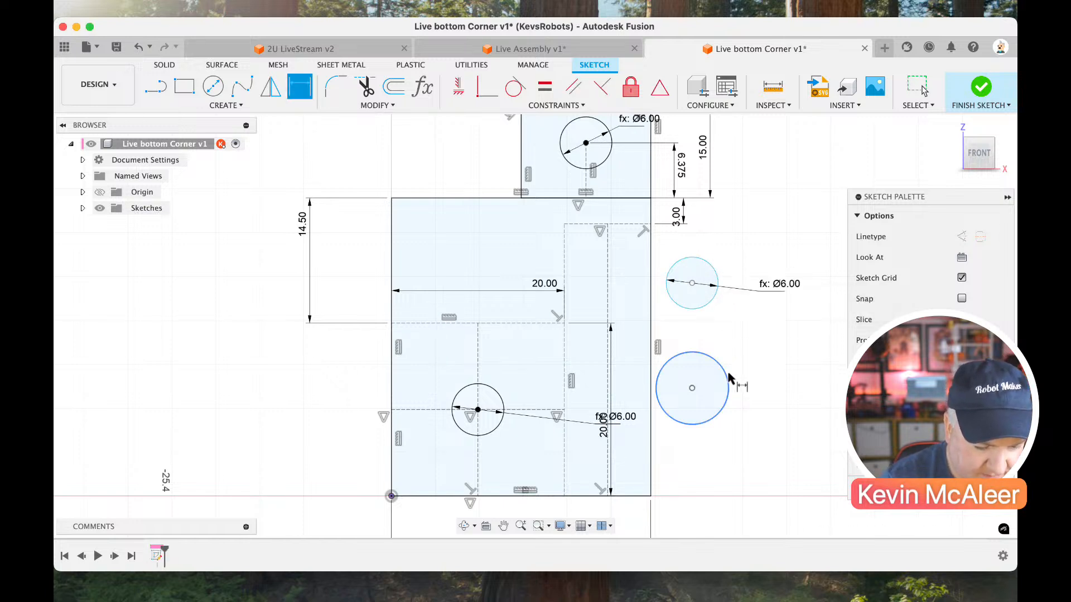
left_click(727, 376)
left_click(749, 366)
type("hole")
key("Return")
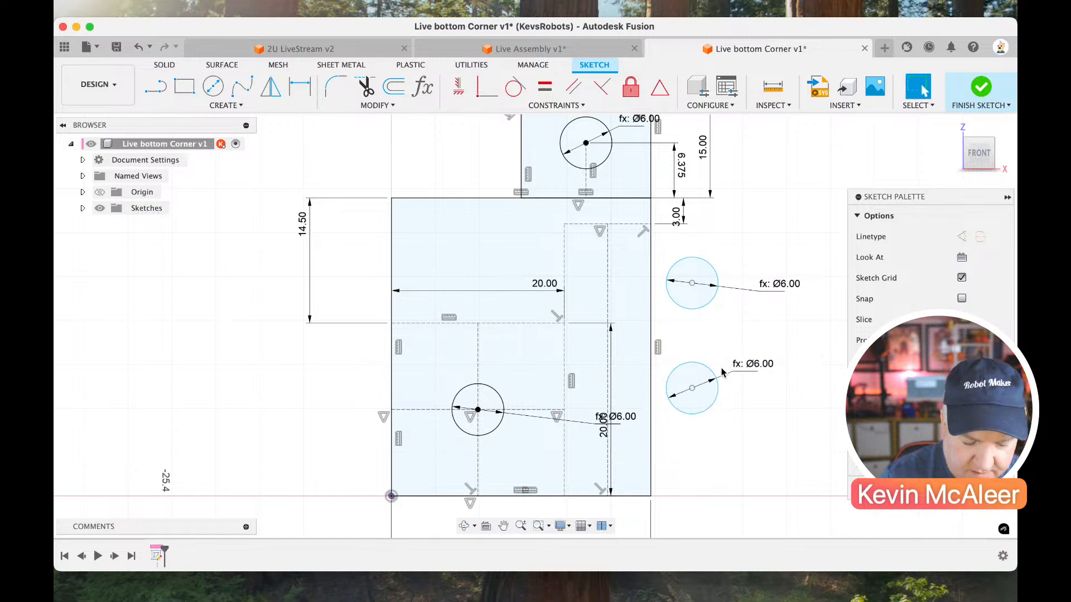
Dimension the vertical distance between the two new circles' centres using the 15.875 mm spacing parameter.
key("d")
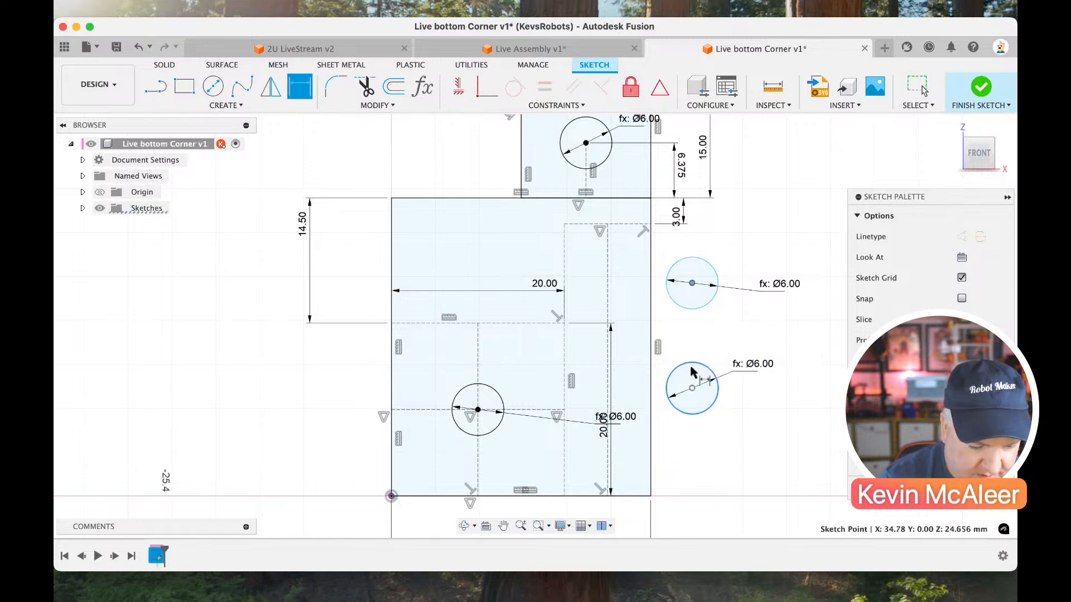
left_click(692, 388)
left_click(691, 283)
left_click(755, 368)
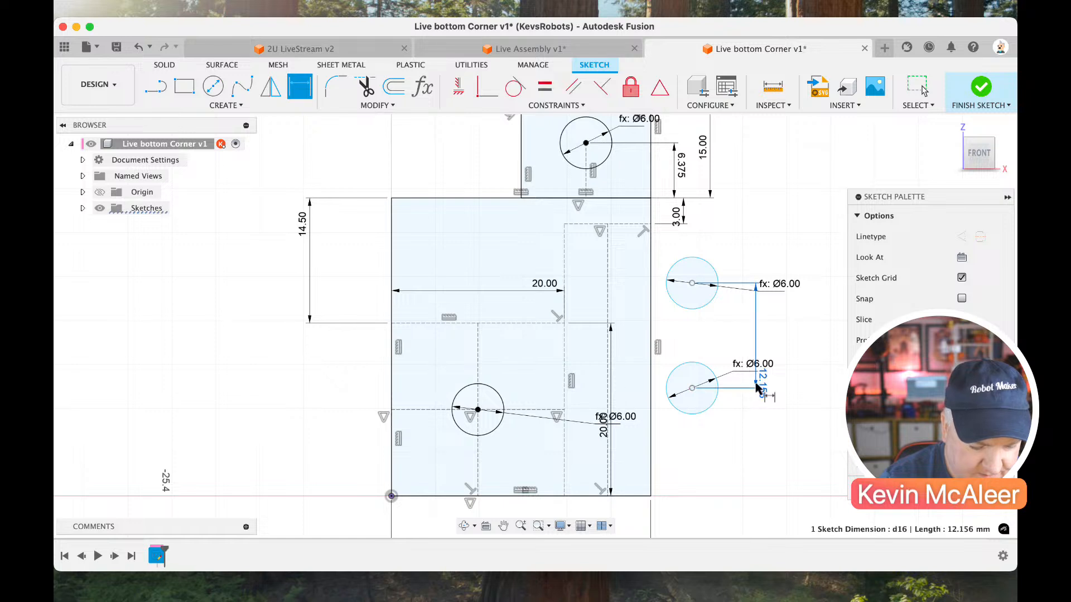
type("p")
key("Return")
key("Escape")
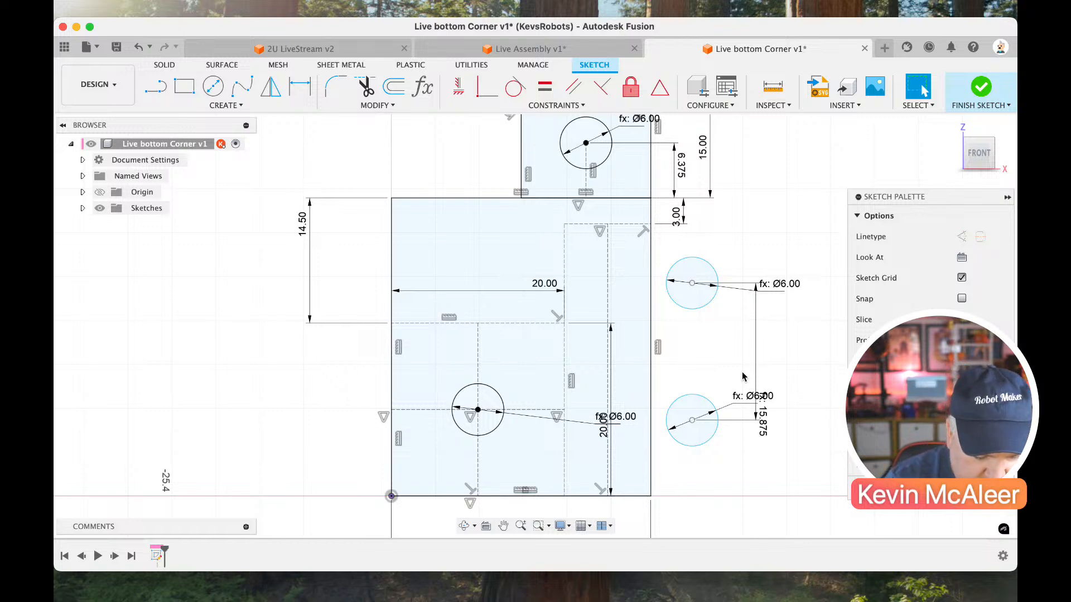
Draw a horizontal construction line from the 20 mm construction square's upper corner across to the body's right-hand edge.
key("l")
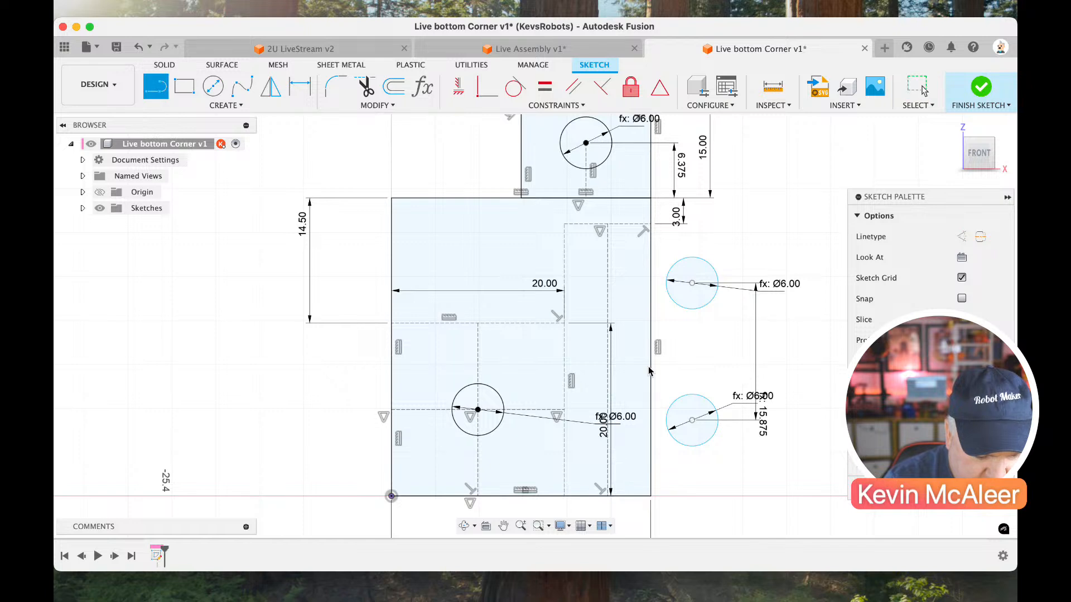
left_click(564, 324)
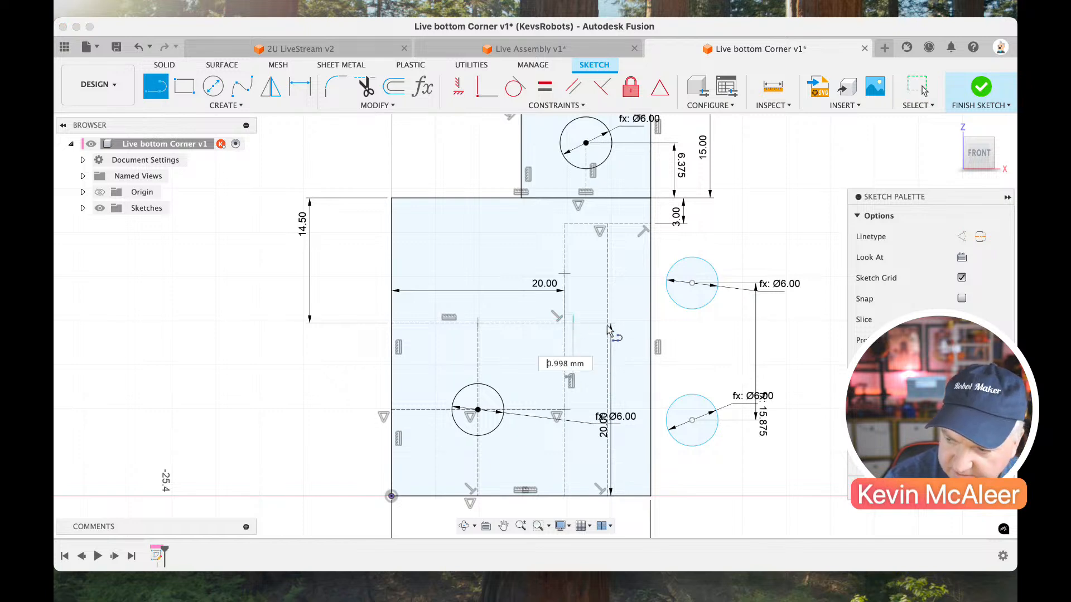
left_click(650, 324)
key("Escape")
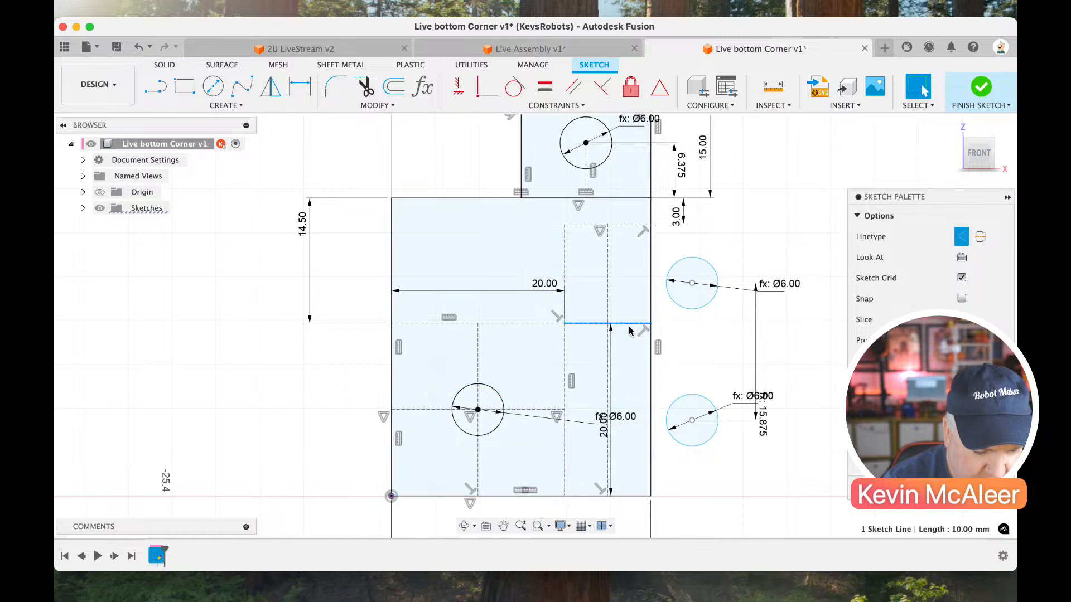
Draw an 11.5 mm vertical line between the two short horizontal construction lines, over the existing centre line, and convert it to a construction line.
key("l")
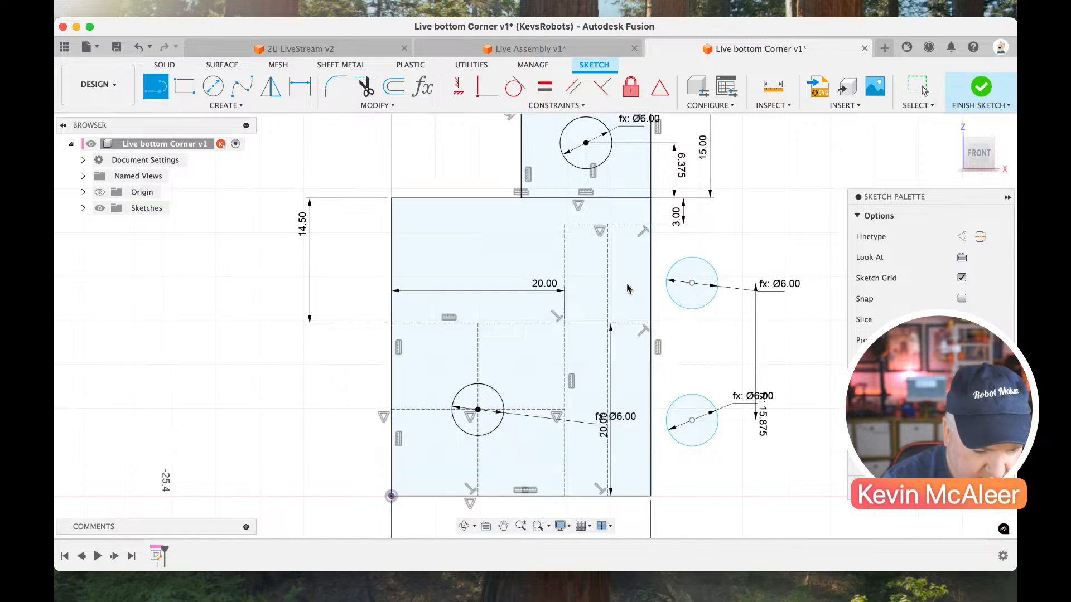
left_click(608, 324)
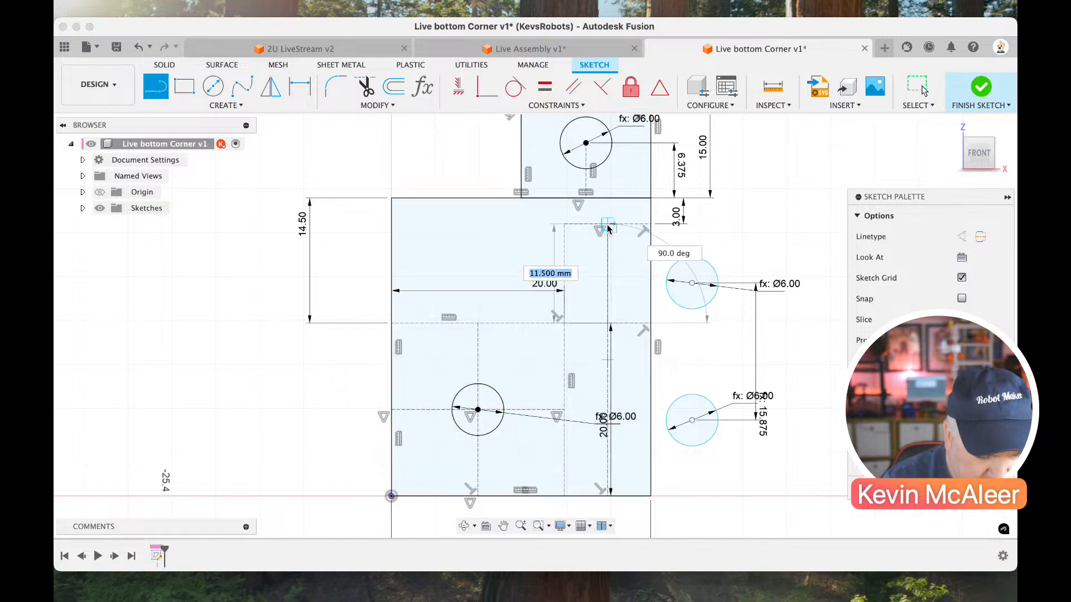
left_click(608, 224)
key("Escape")
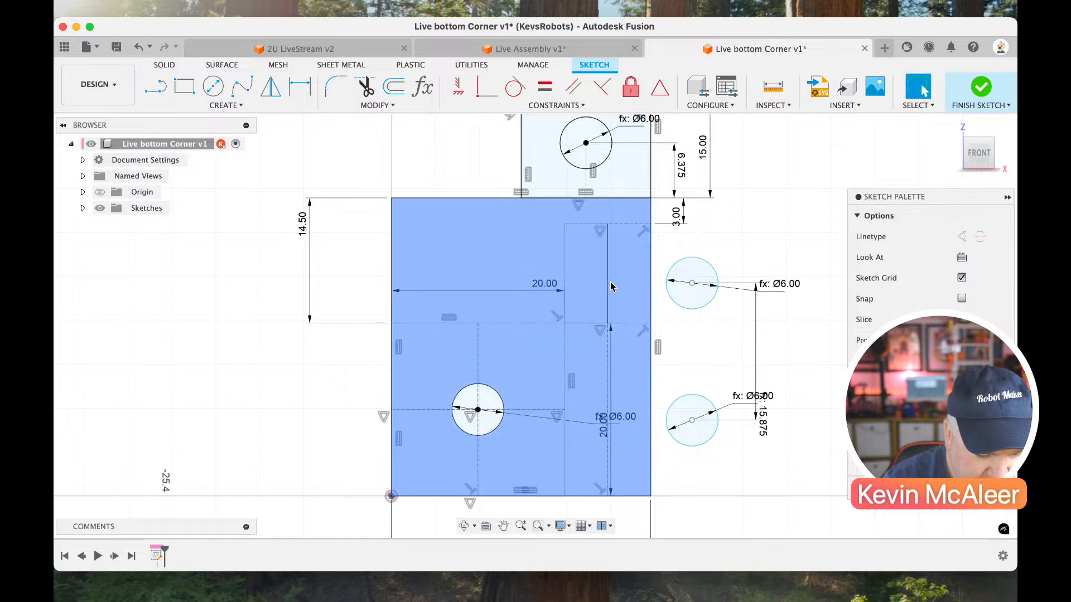
left_click(608, 290)
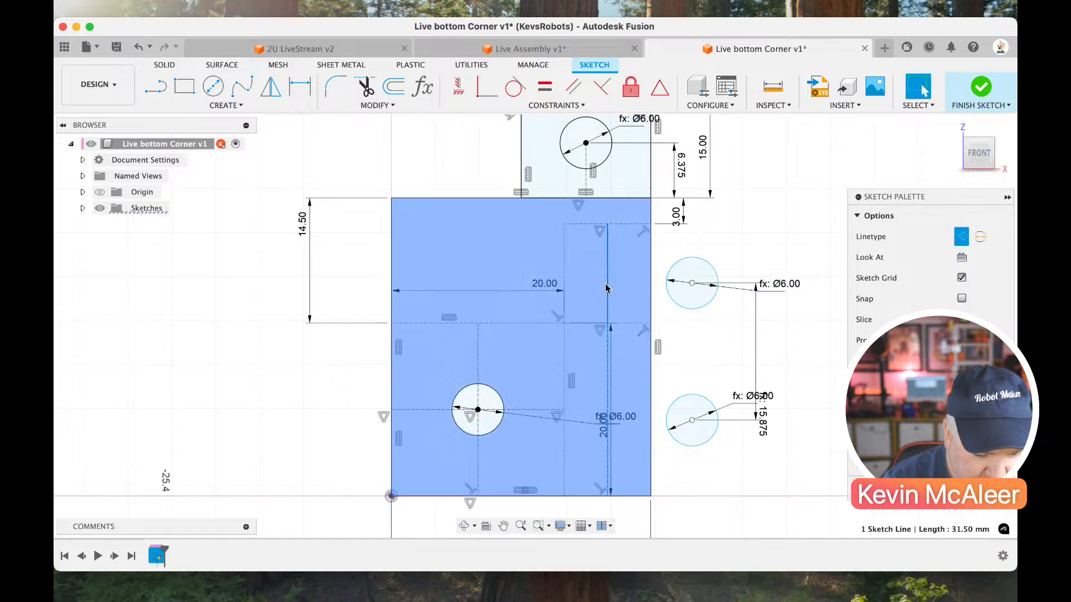
left_click(608, 285)
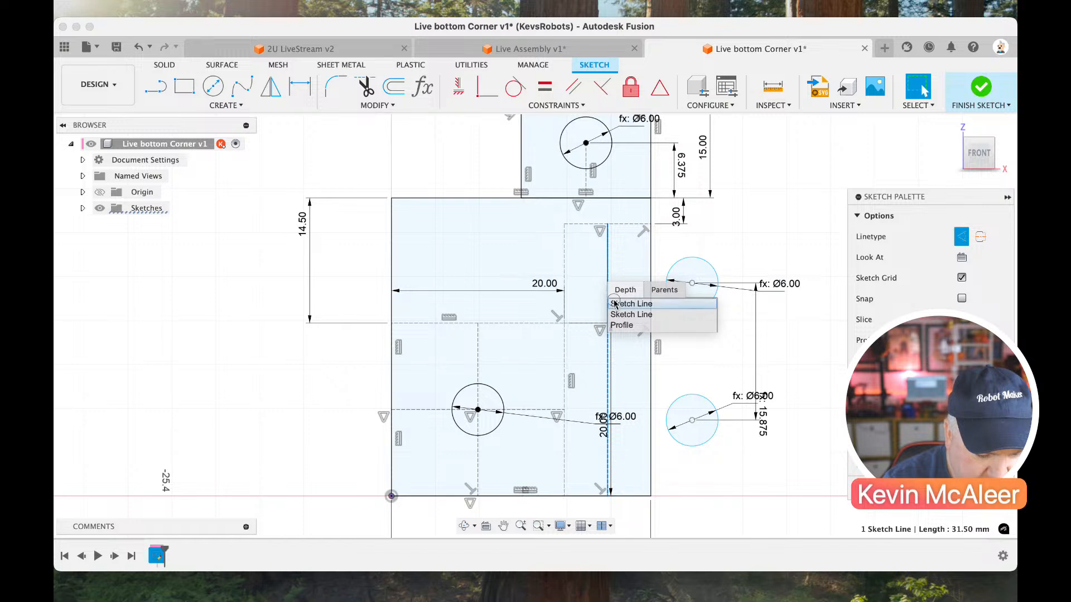
left_click(614, 305)
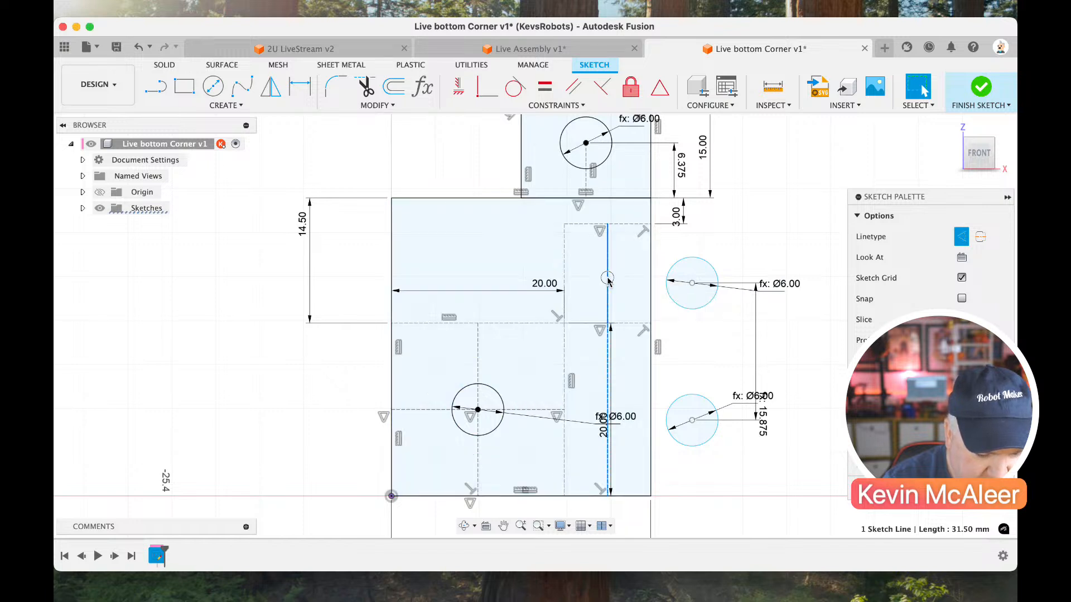
left_click(607, 281)
left_click(619, 300)
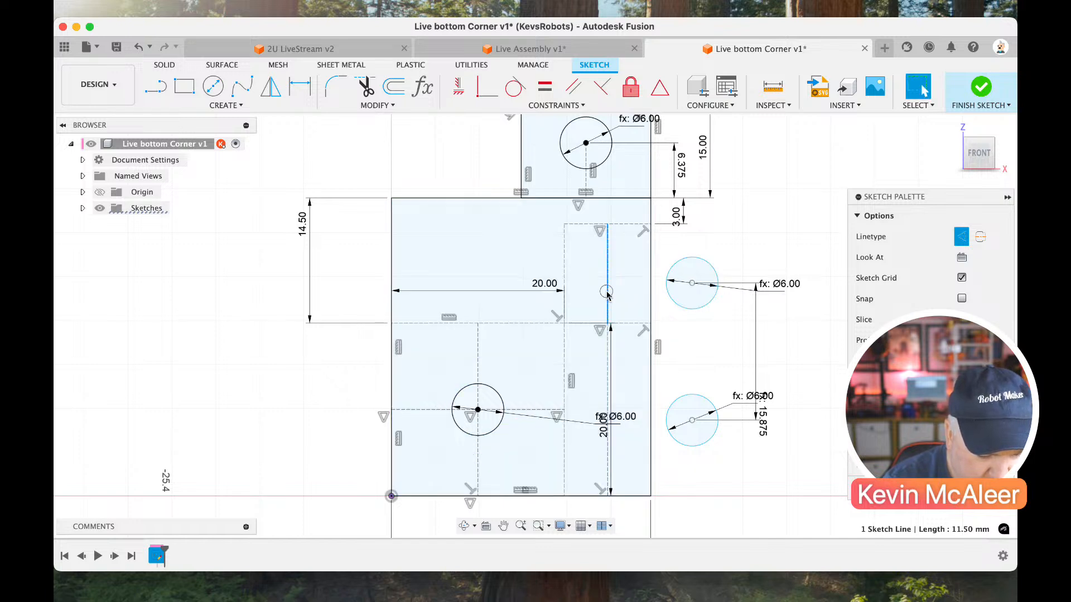
Move the upper circle's centre to the midpoint of the 11.5 mm construction line and constrain the lower circle's centre vertically beneath it.
left_click(691, 283)
mouse_move(627, 282)
left_mouse_down()
mouse_move(598, 277)
mouse_move(607, 277)
left_mouse_up()
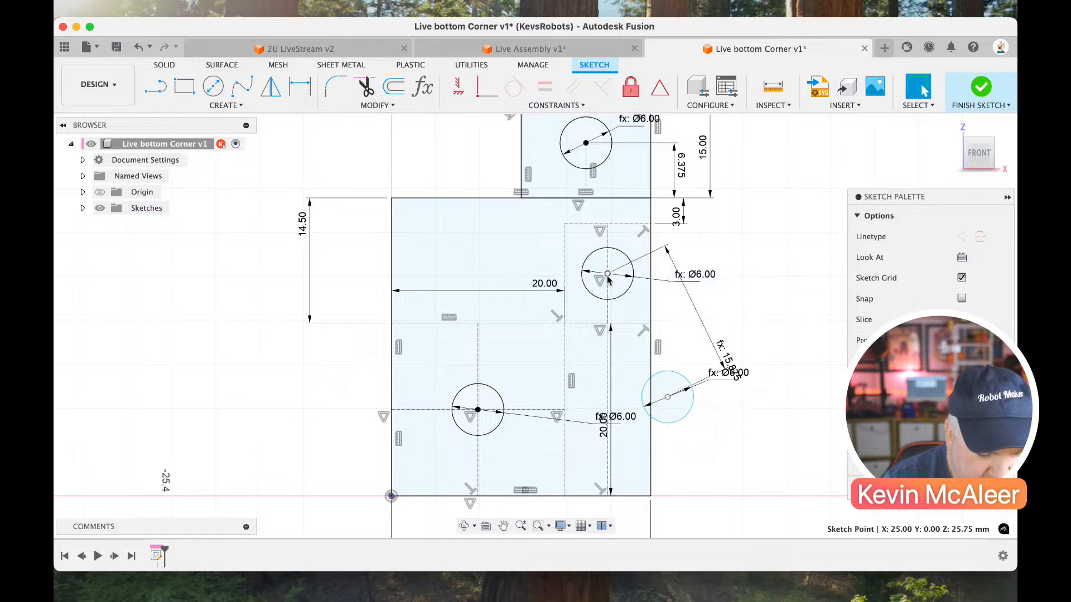
mouse_move(668, 397)
left_mouse_down()
mouse_move(638, 401)
mouse_move(679, 400)
left_mouse_up()
left_click(639, 401)
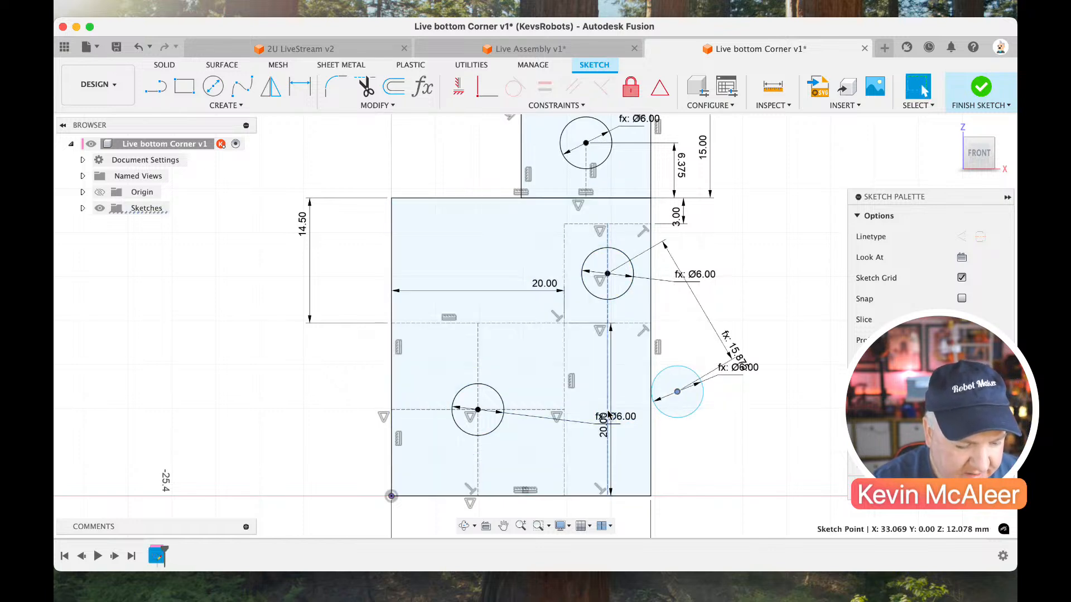
left_click(460, 91)
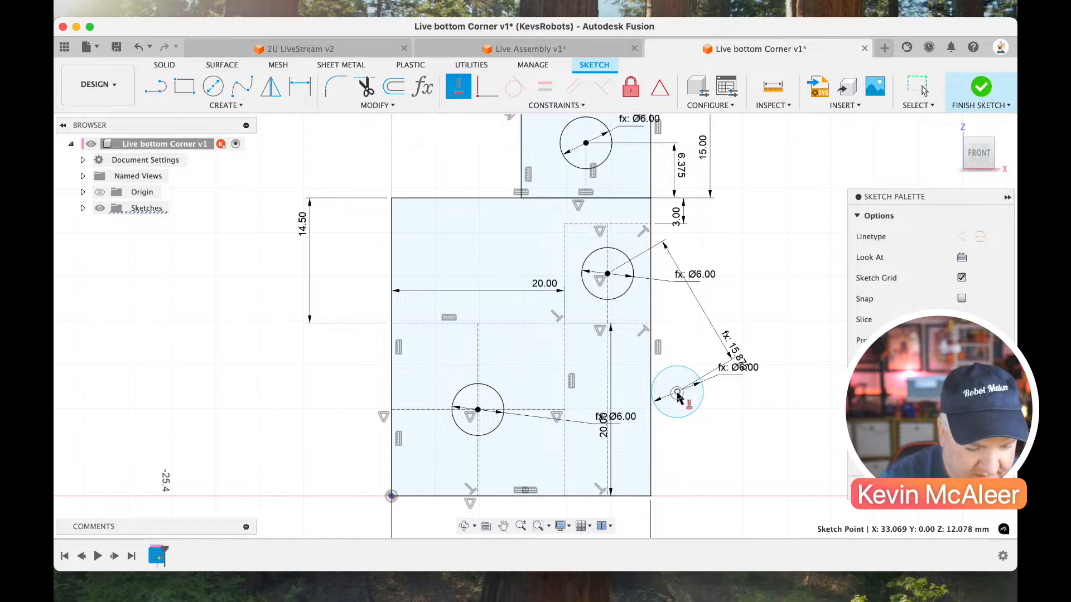
left_click(607, 273)
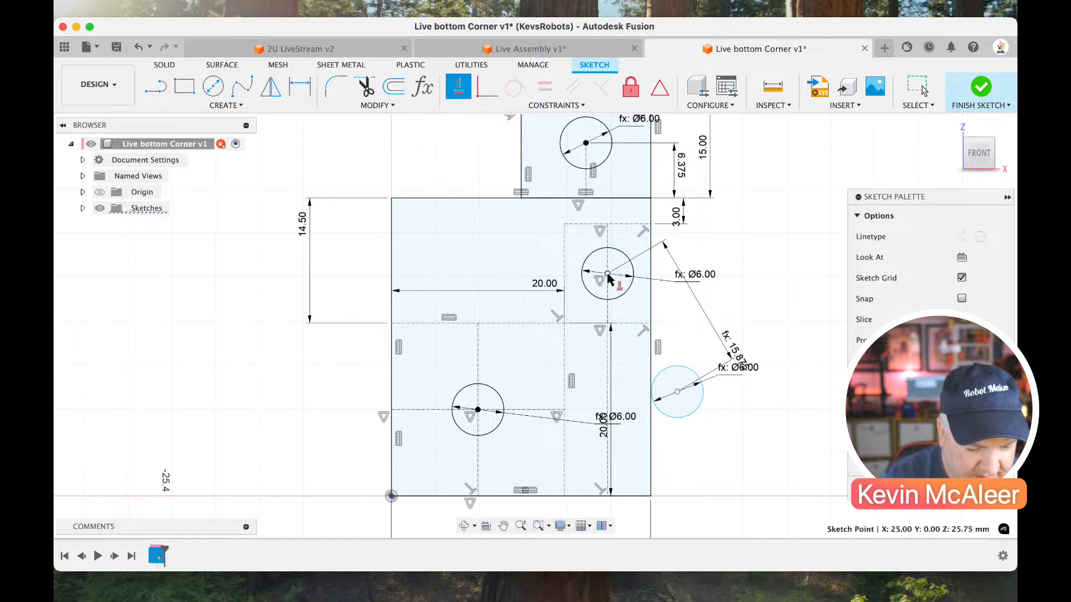
left_click(676, 392)
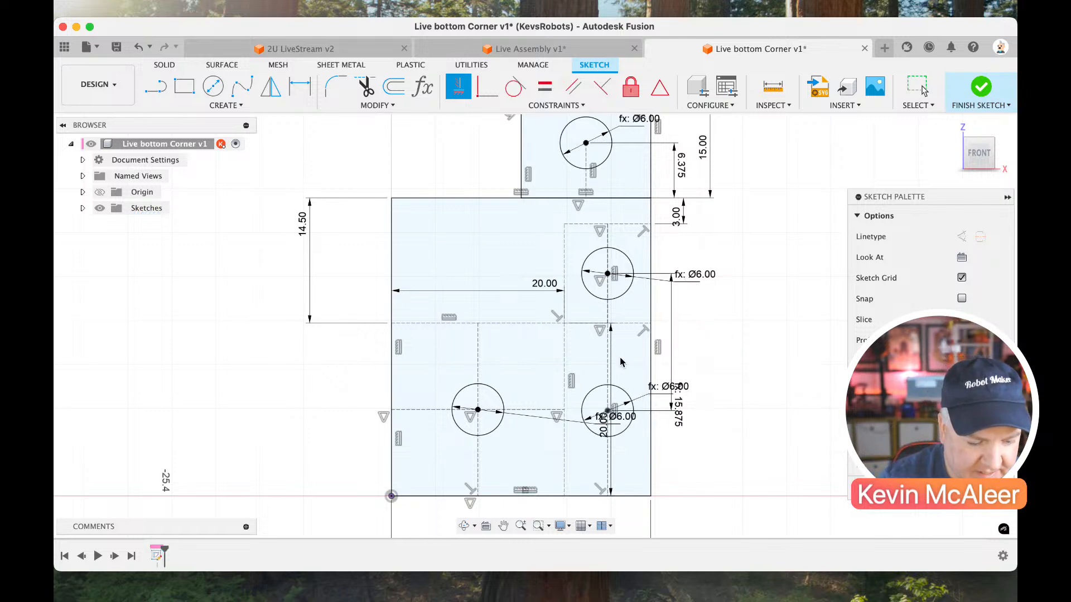
Finish the sketch of the bottom corner piece and rename it Front Profile.
key("Escape")
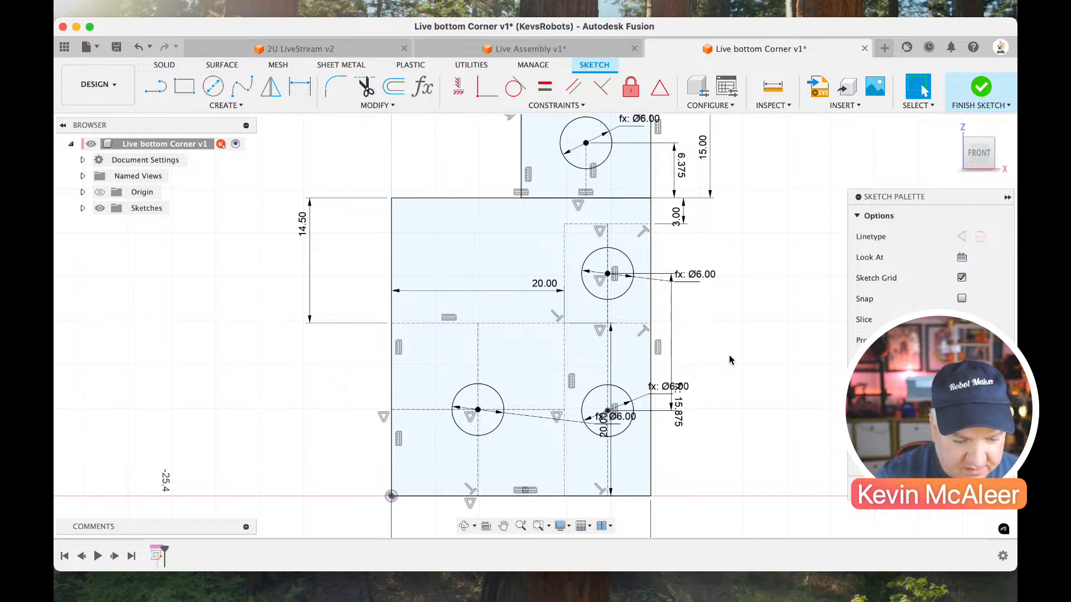
scroll(730, 356, "up", 1)
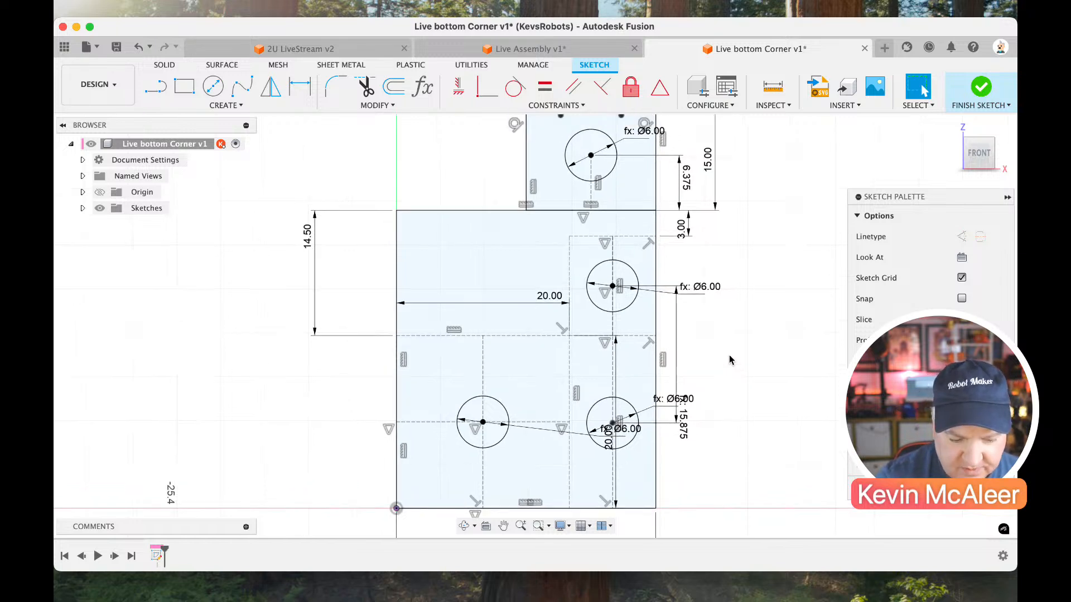
scroll(729, 356, "down", 2)
left_click(974, 100)
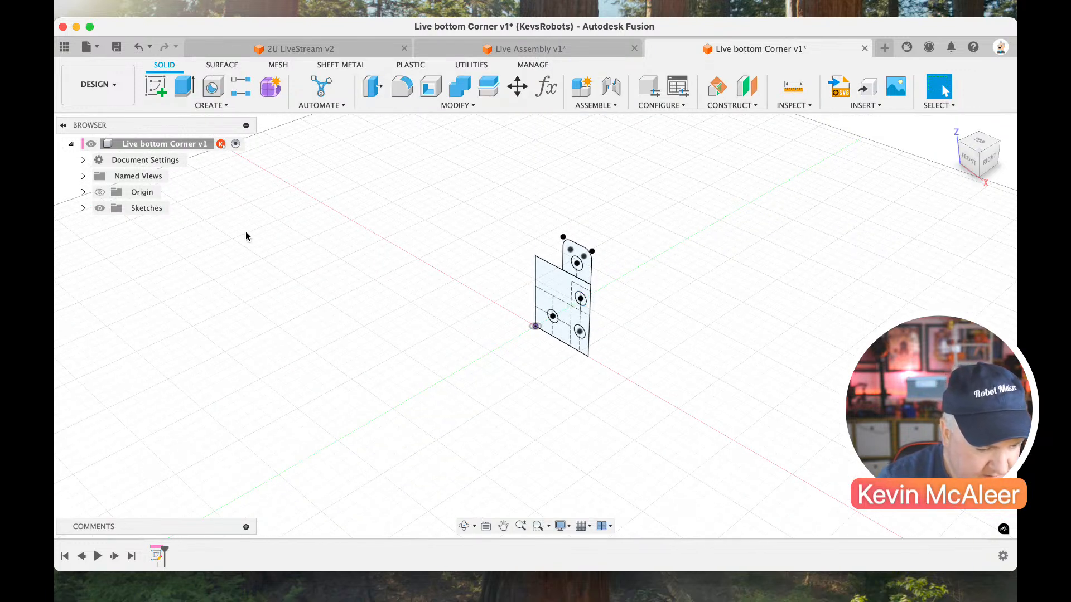
left_click(82, 209)
left_click(155, 225)
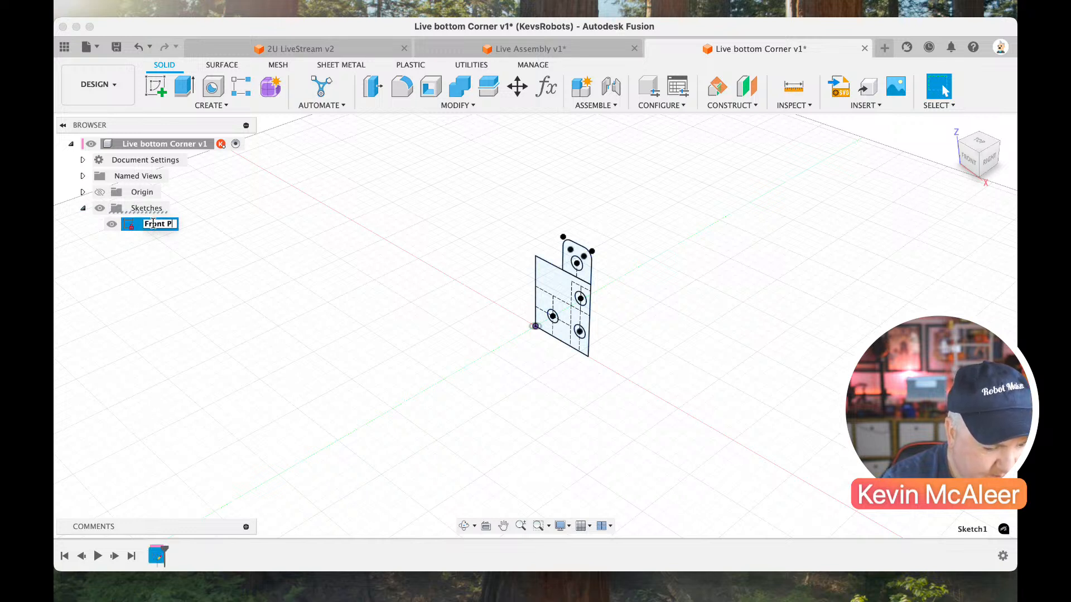
key("Return")
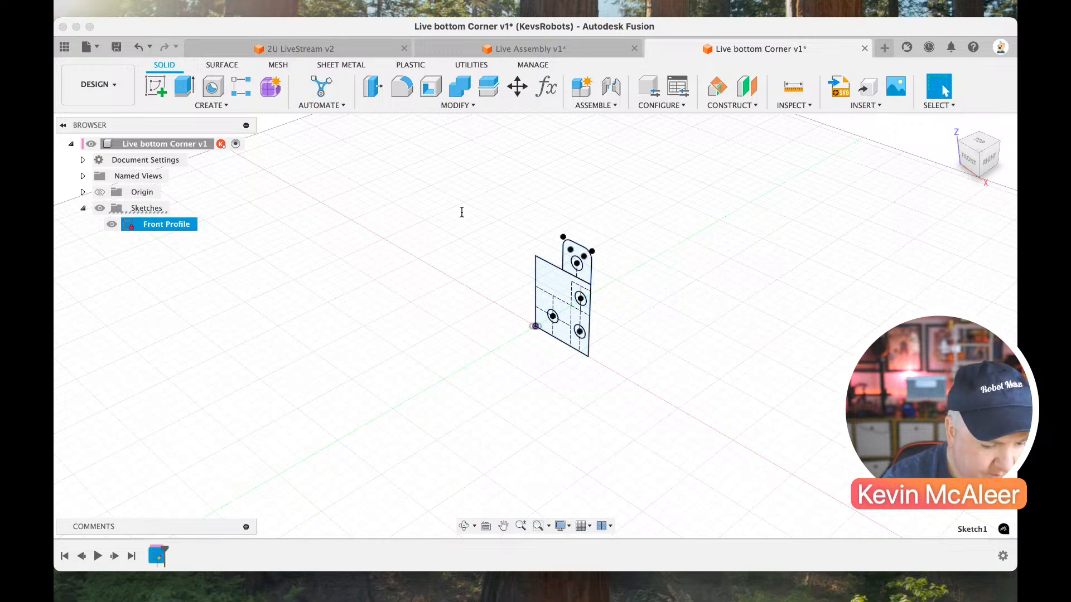
Extrude the main square plate profile 4 mm, leaving its three holes open.
key("e")
scroll(556, 291, "up", 5)
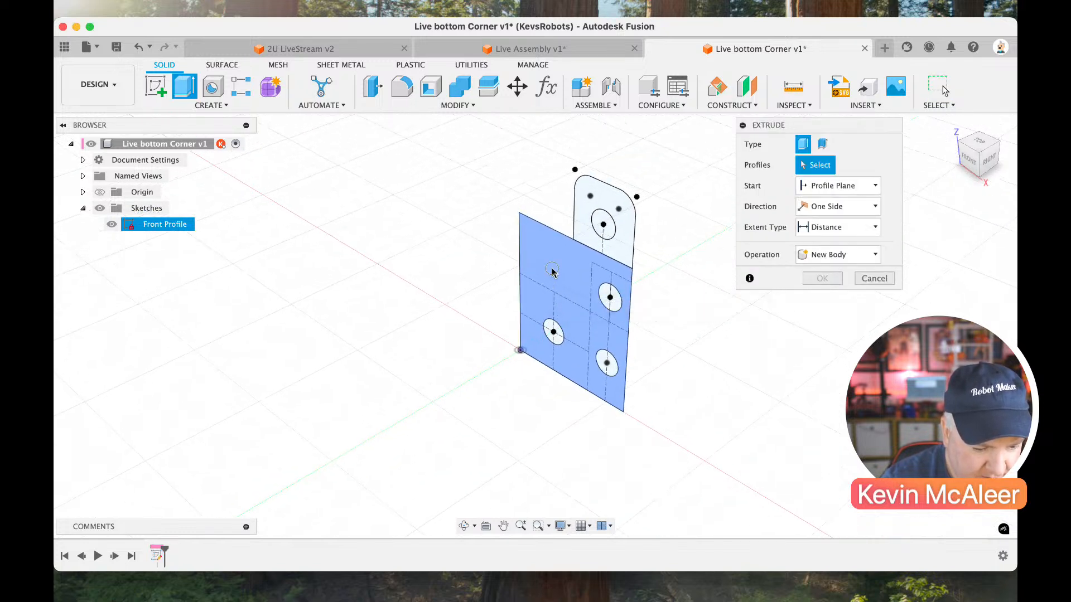
left_click(552, 271)
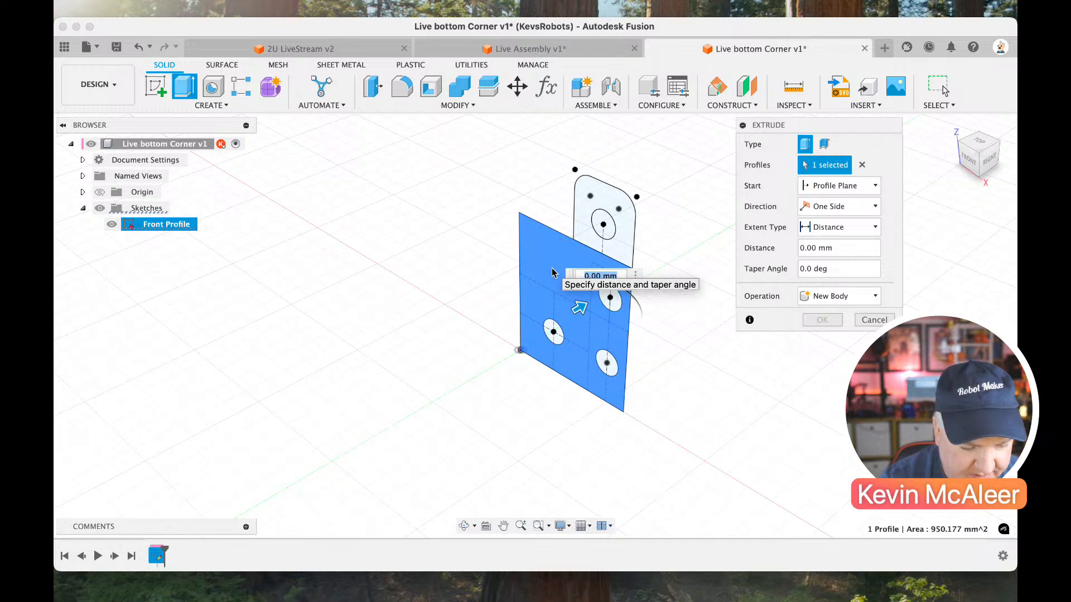
type("4")
key("Return")
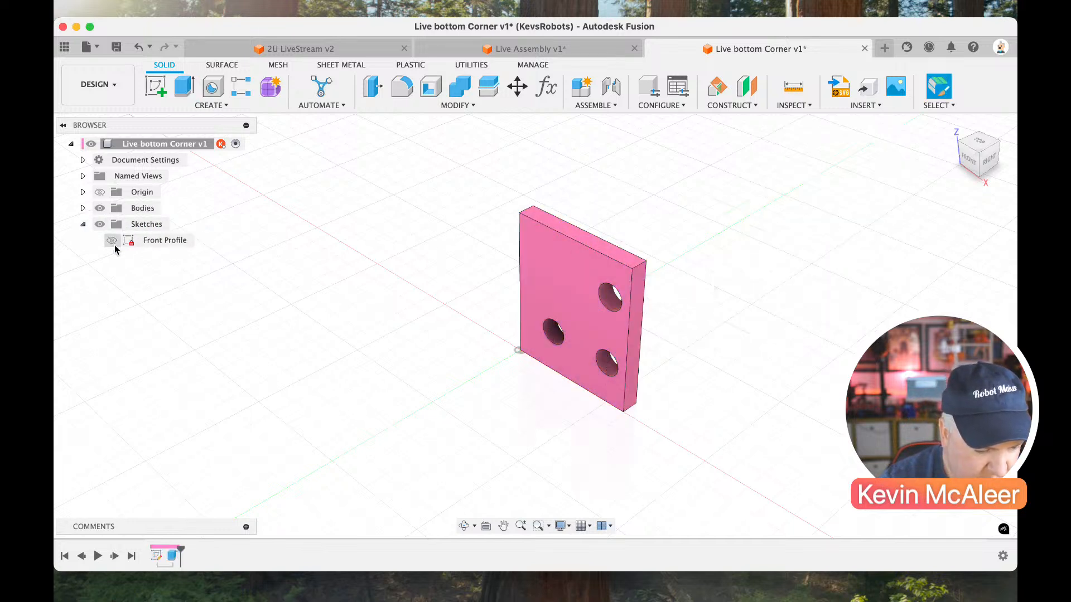
Show the Front Profile sketch, extrude the rounded tab to half the plate's thickness and hide the sketch again.
left_click(112, 242)
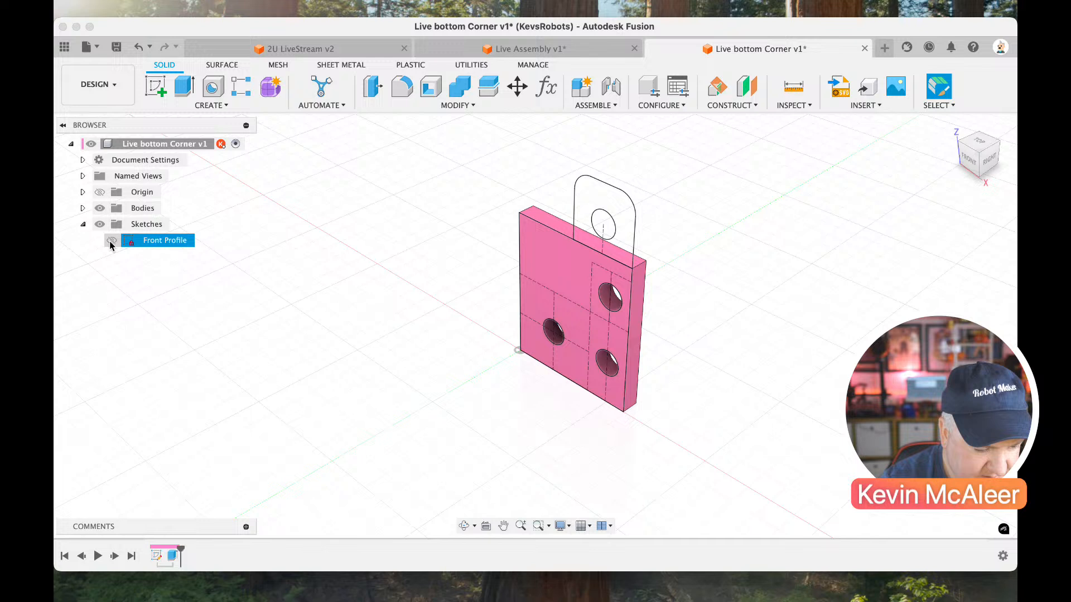
left_click(584, 224)
type("e")
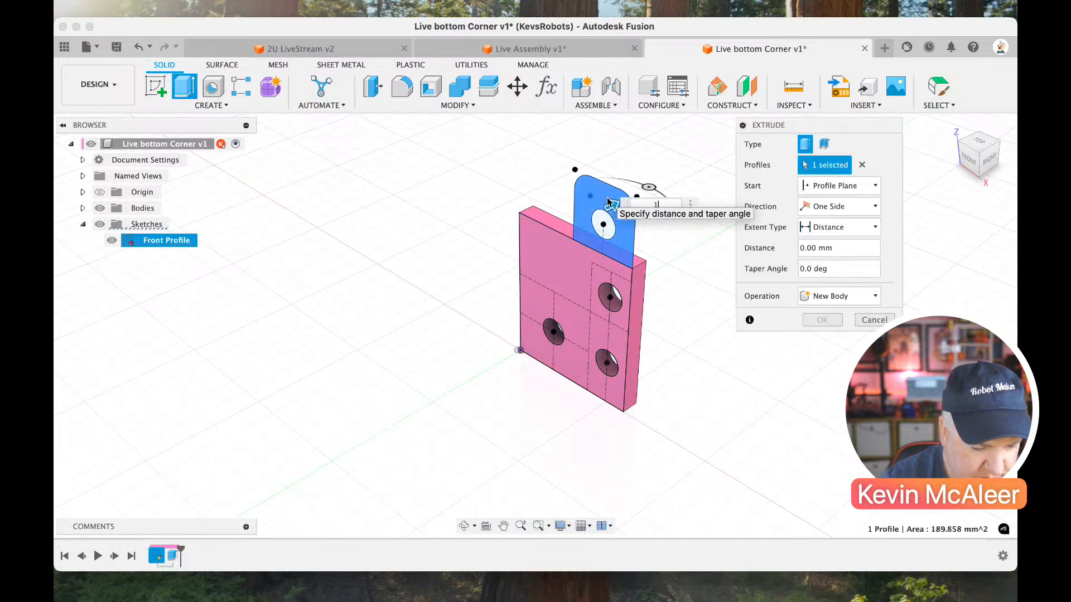
type("1")
key("Tab")
key("Return")
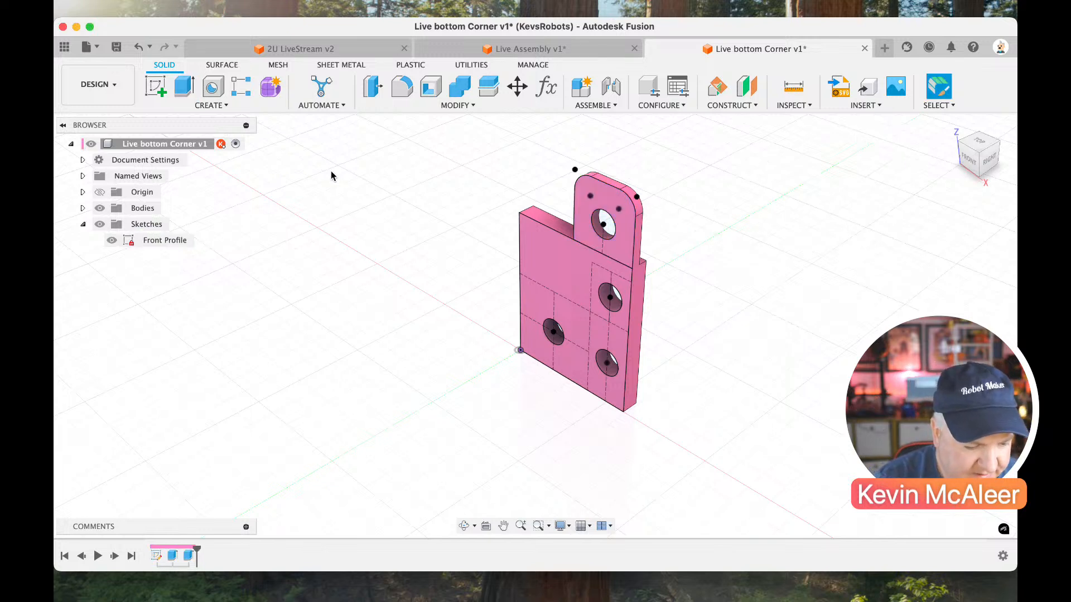
left_click(112, 239)
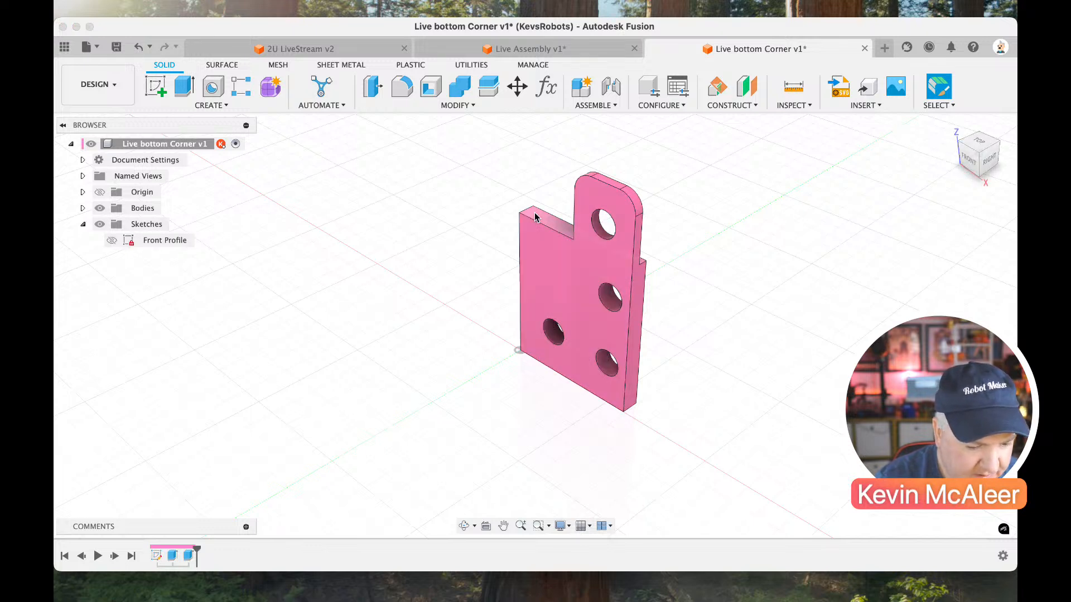
Start a sketch on the plate's upper face and draw a rectangle about 14 mm long outward from its rear outer corner.
scroll(534, 216, "up", 5)
scroll(534, 216, "down", 3)
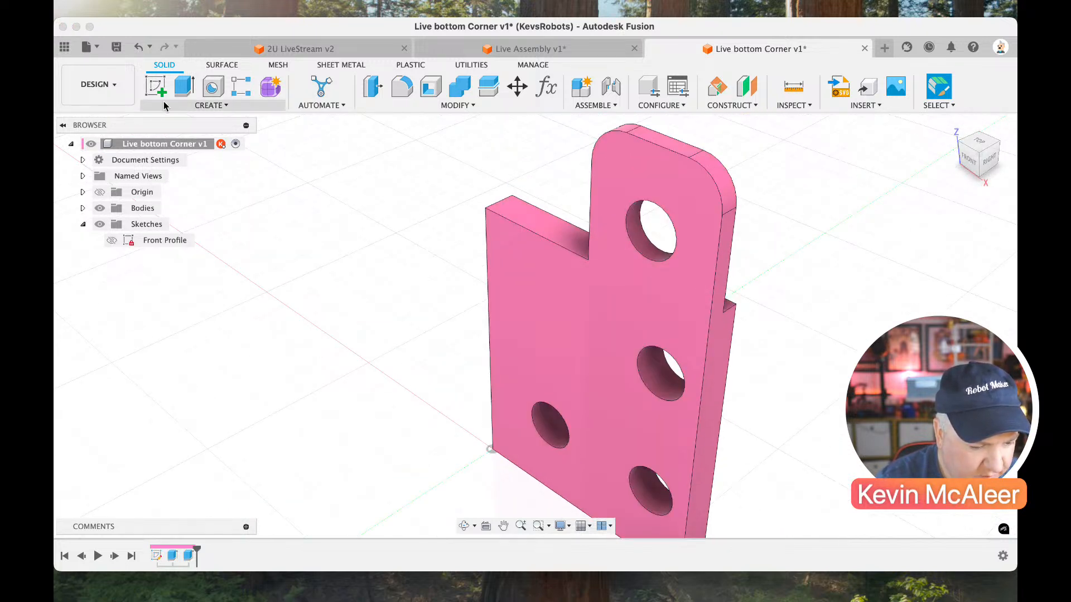
left_click(156, 88)
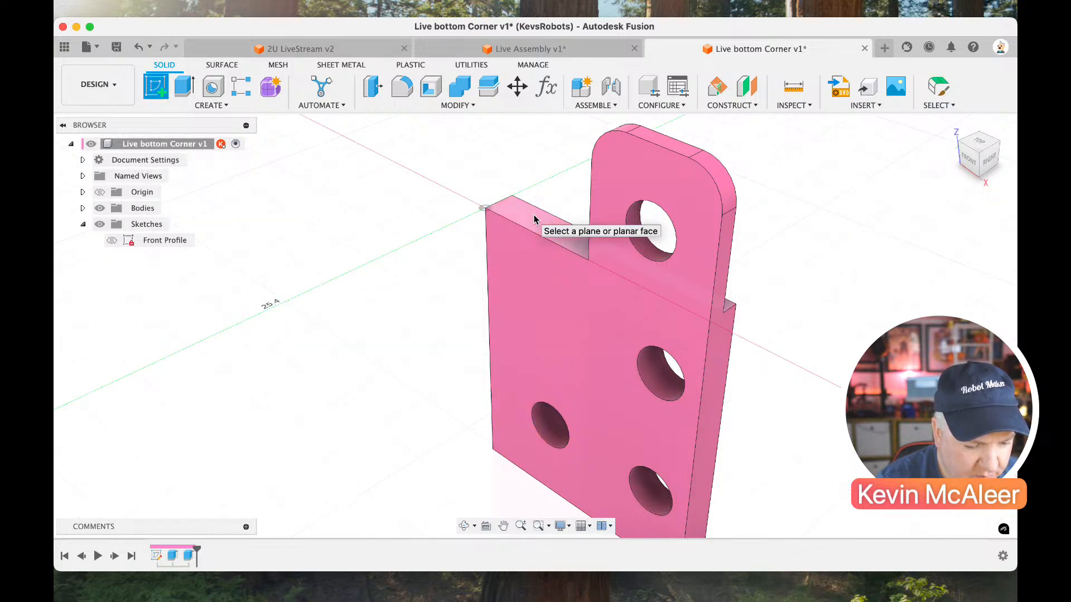
left_click(535, 219)
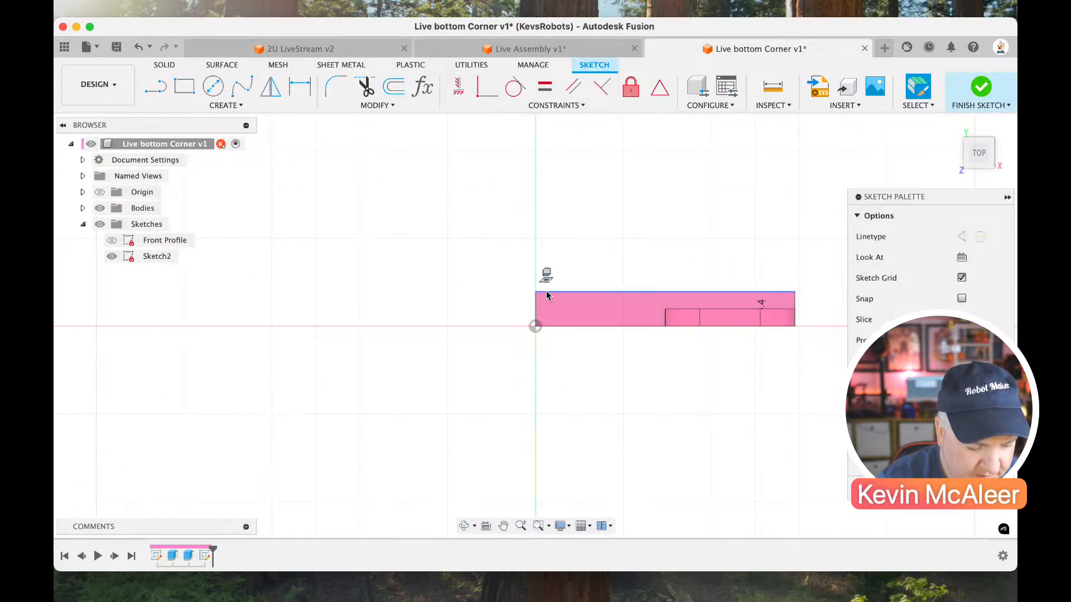
key("r")
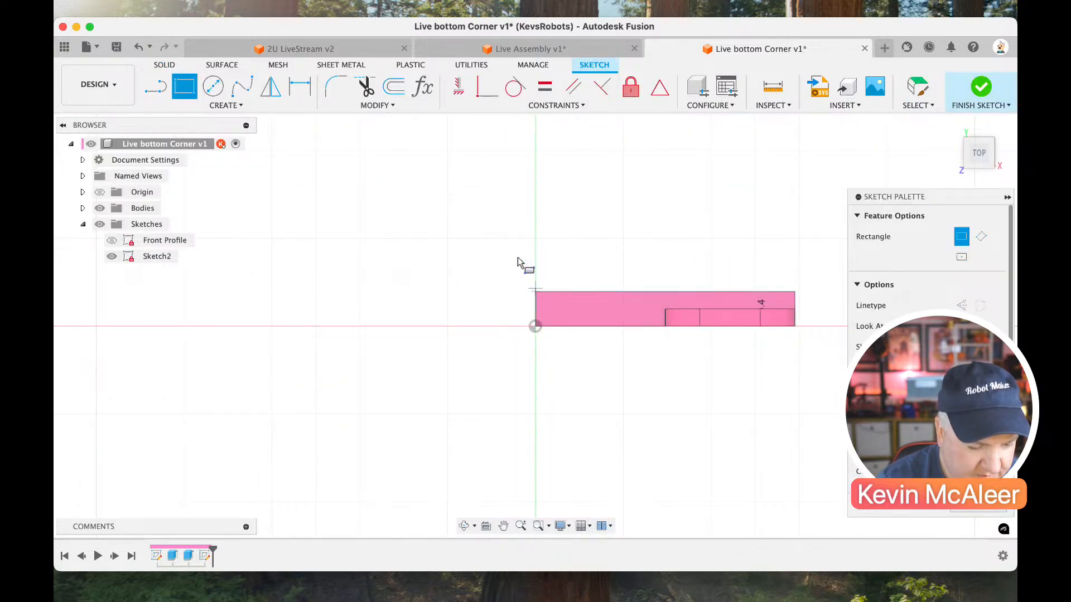
left_click(536, 291)
left_click(473, 170)
Dimension the rectangle 4 mm wide and set its length with the Pitch parameter.
key("d")
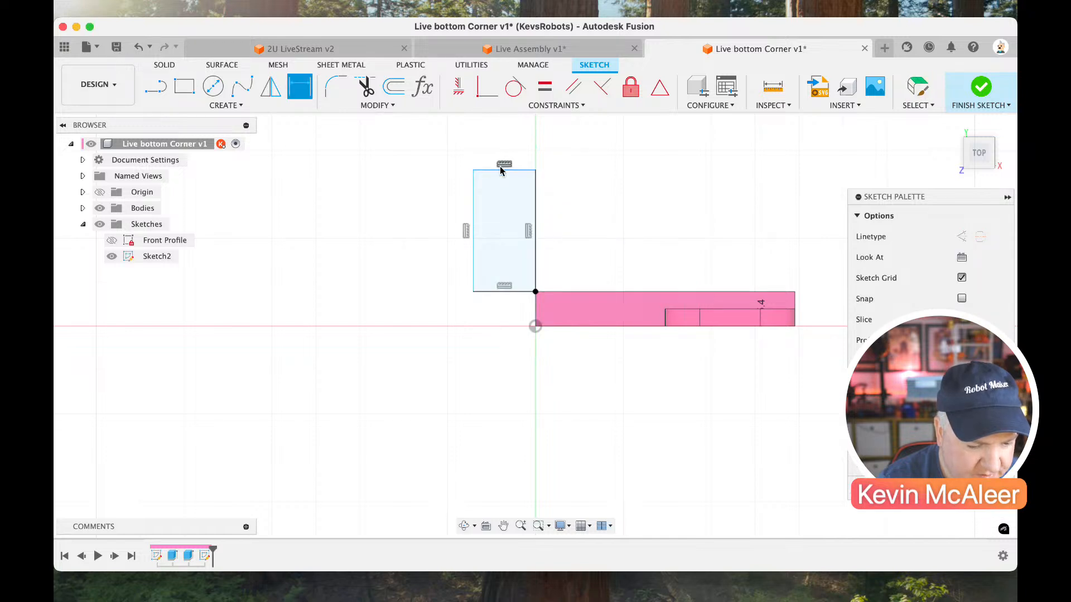
left_click(498, 170)
left_click(513, 172)
type("4")
key("Return")
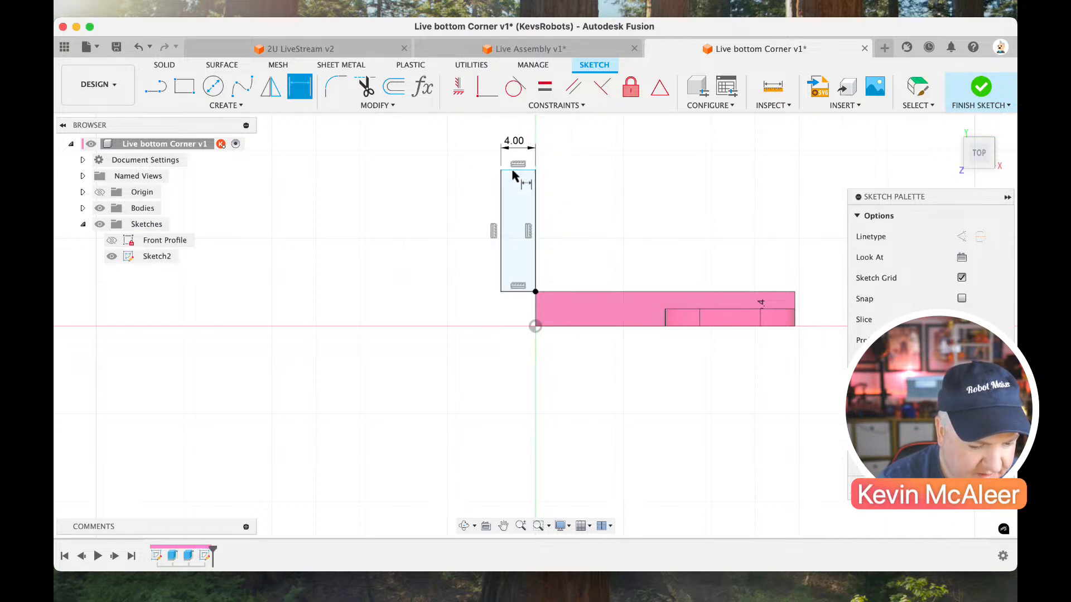
left_click(501, 207)
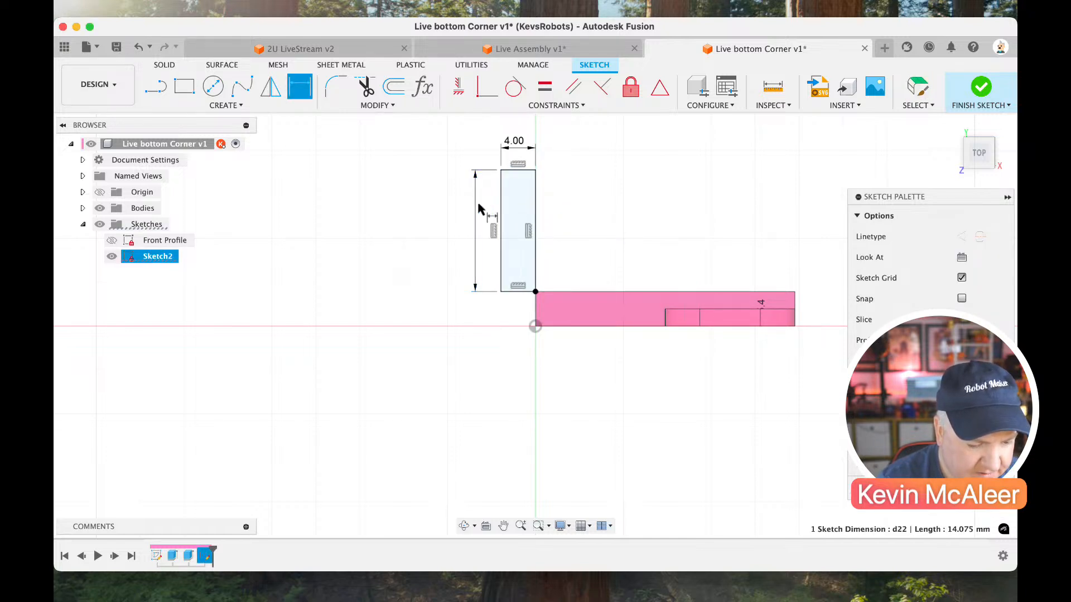
left_click(477, 213)
type("5/8 in")
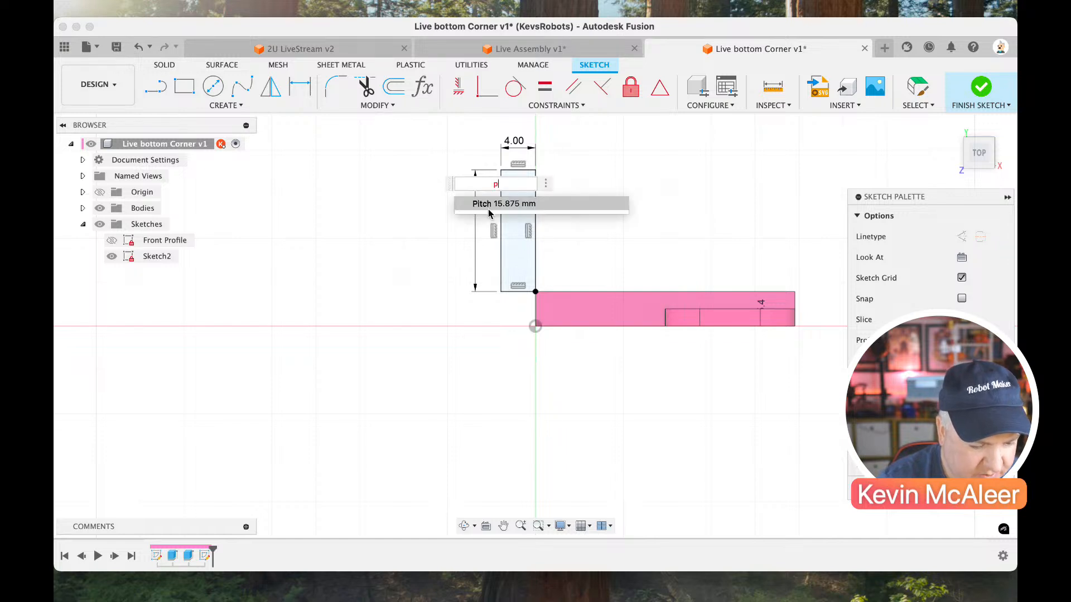
key("Return")
key("Escape")
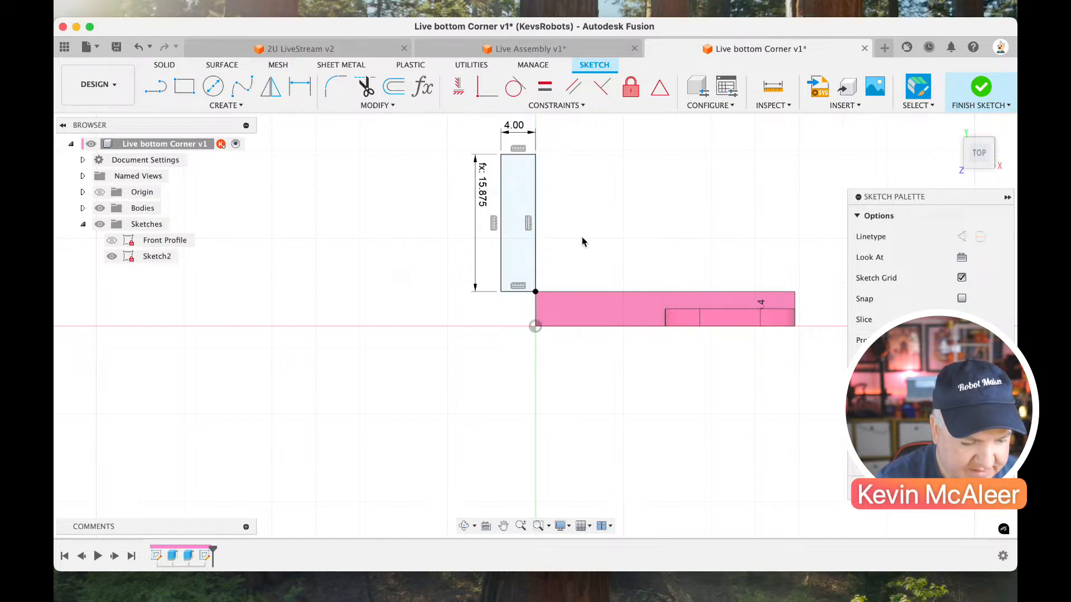
Draw a diagonal line from the rectangle's outer corner to the origin, convert the shared 4 mm edge to construction, and finish the sketch.
key("l")
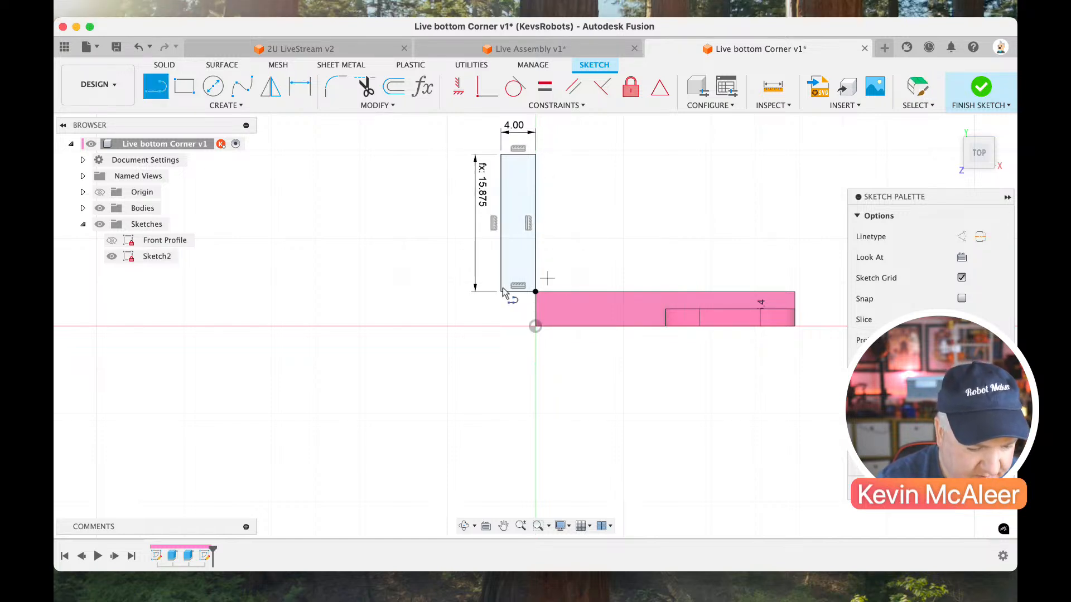
left_click(534, 325)
key("Escape")
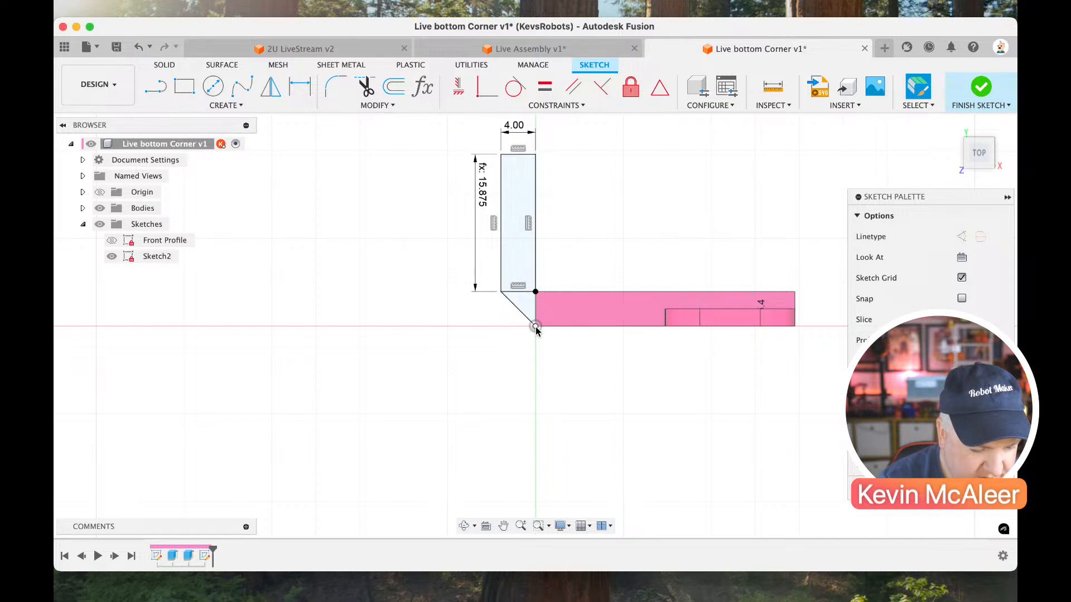
left_click(519, 290)
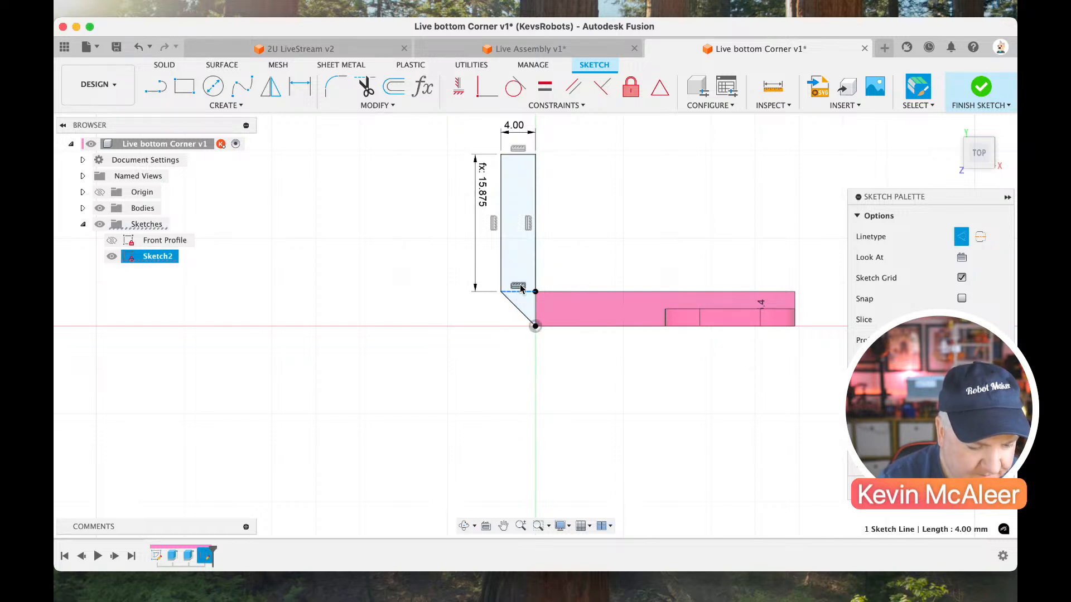
left_click(978, 90)
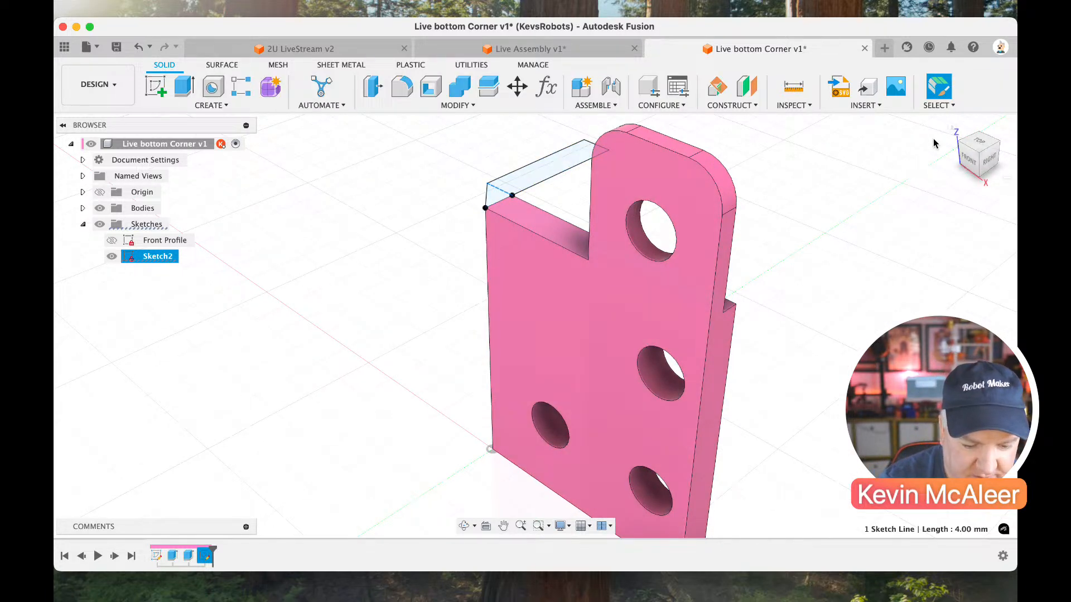
Extrude the side wall profile with its chamfered corner by -34.5 mm, down the plate's full height.
left_click(961, 143)
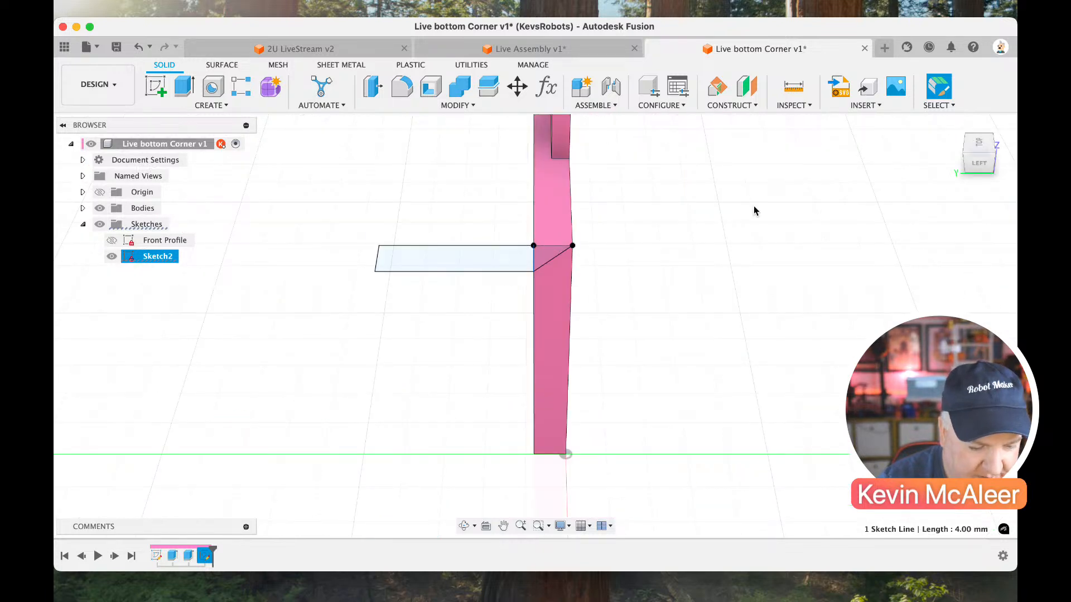
left_click(994, 160)
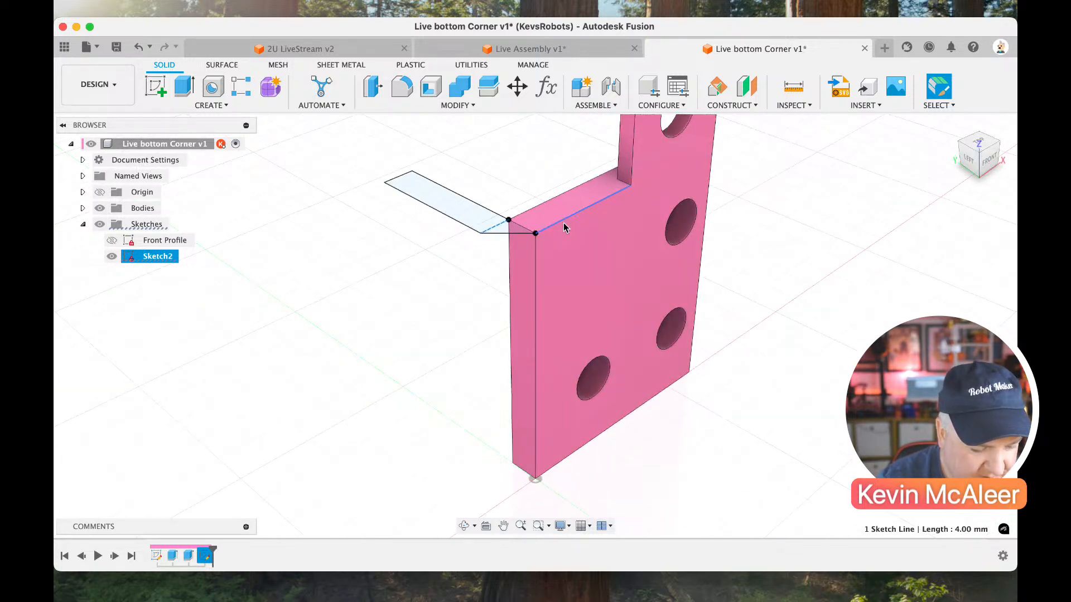
key("e")
left_click(491, 224)
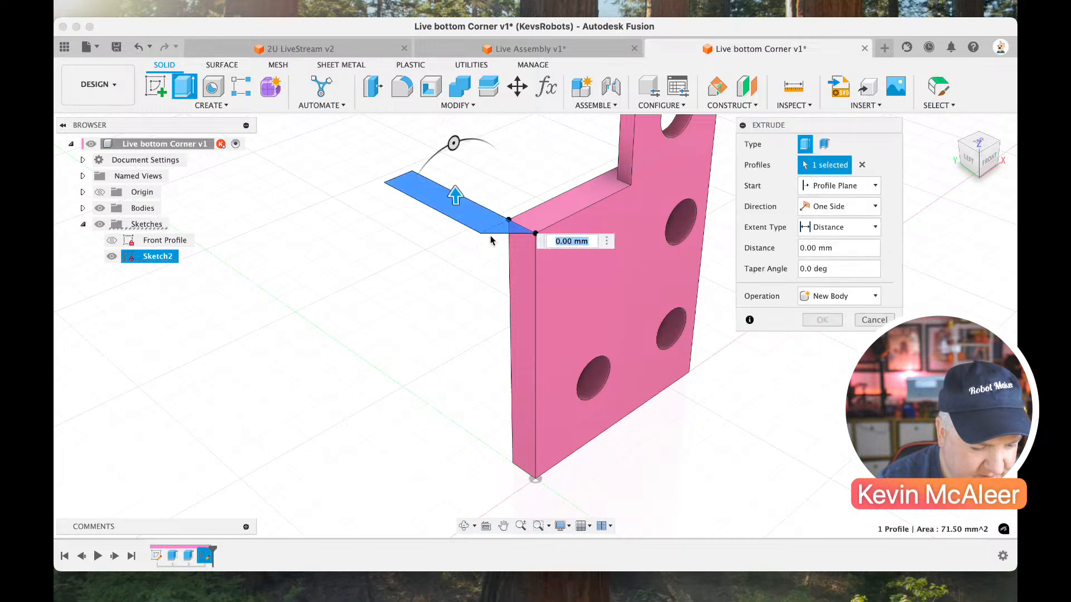
left_click(454, 215)
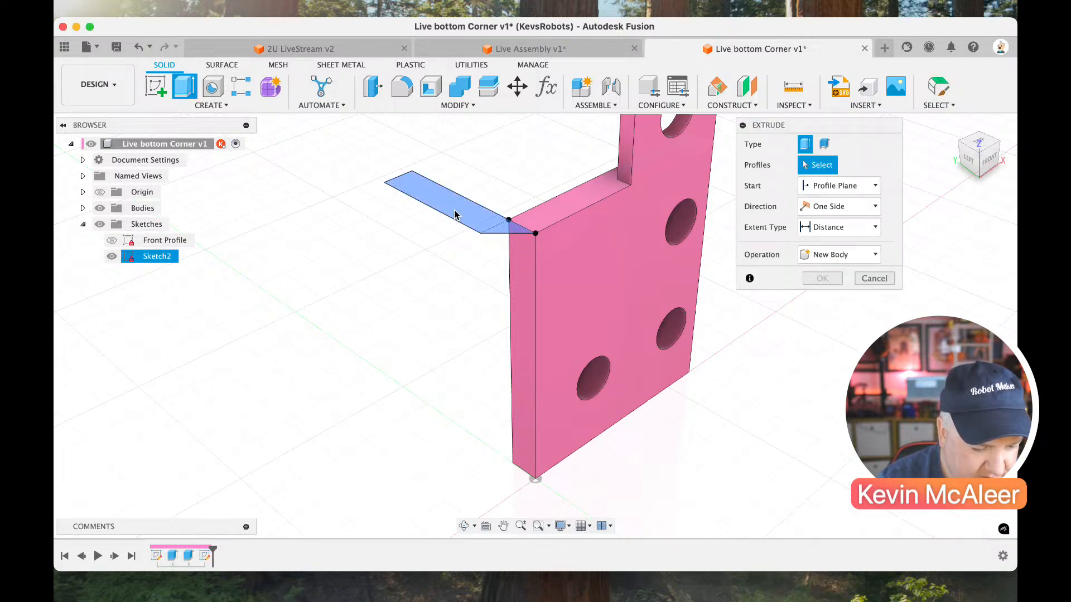
left_click(978, 166)
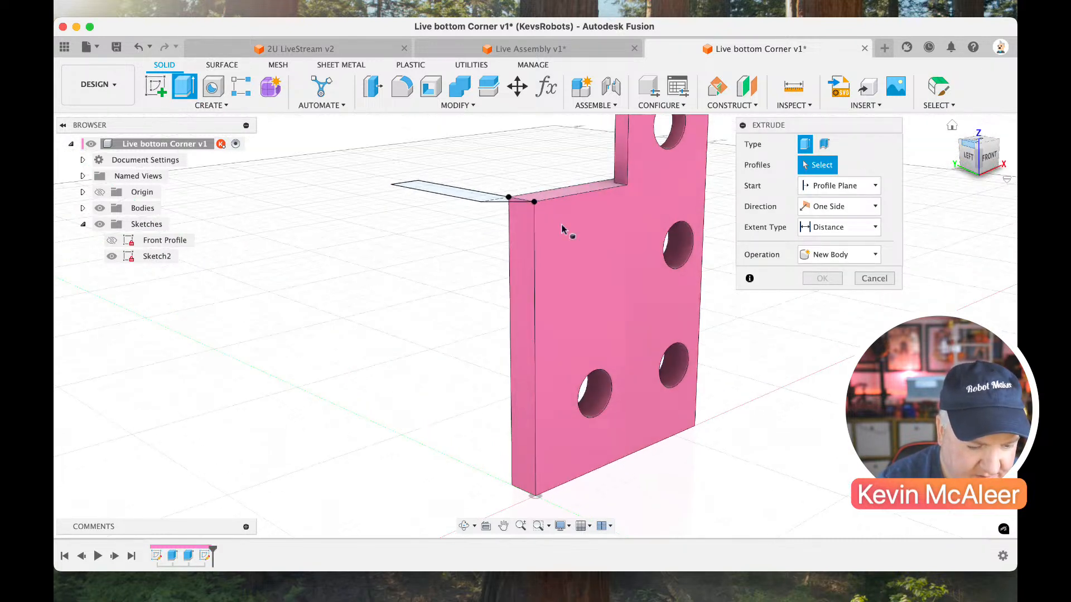
left_click(490, 198)
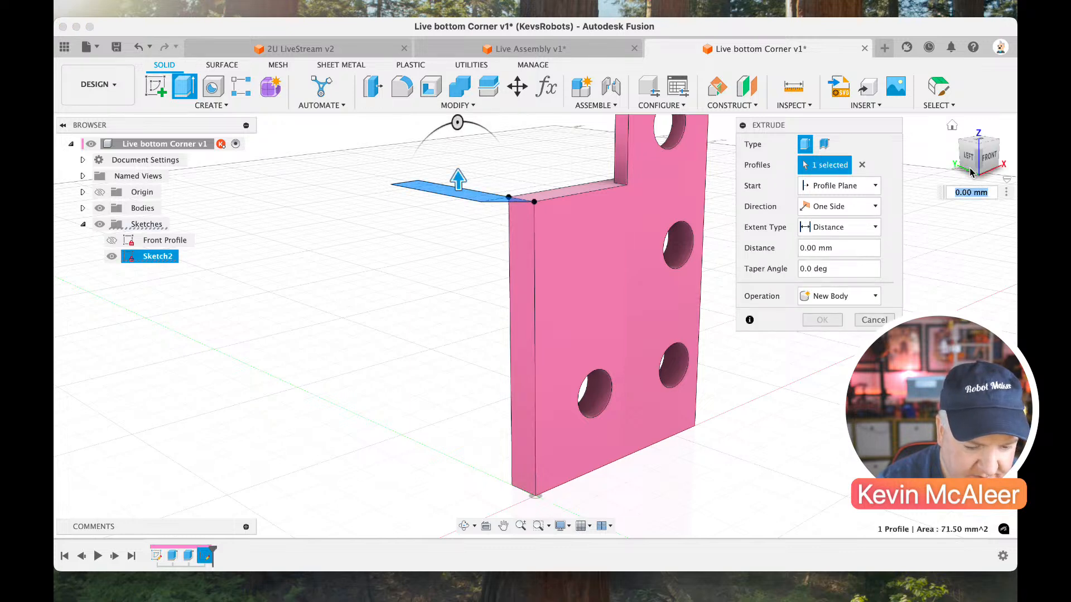
left_click(960, 141)
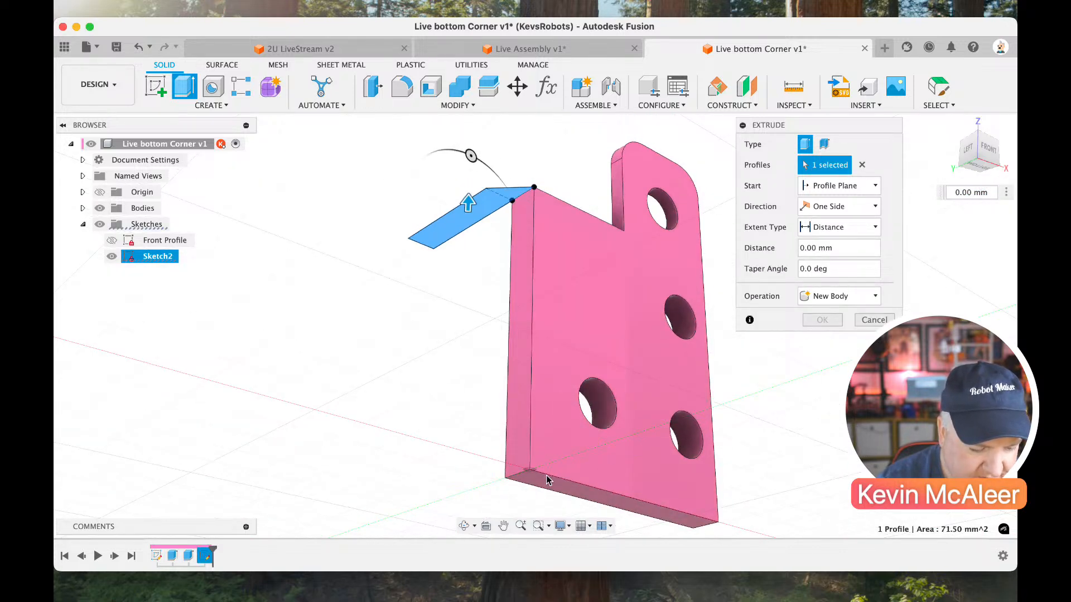
type("-34.5")
left_click(822, 320)
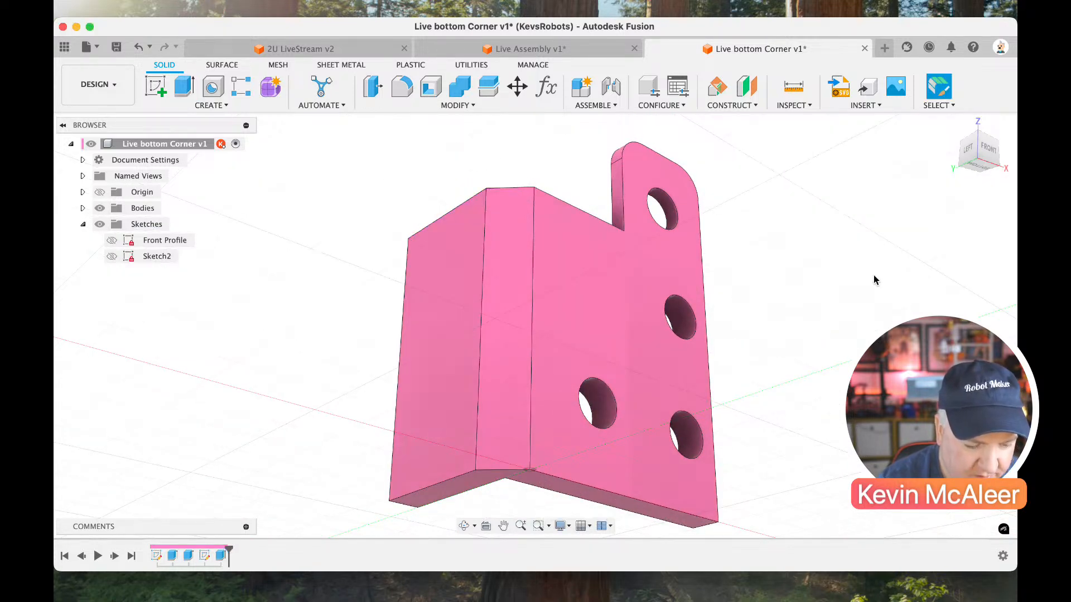
Start a sketch on the L-shaped upper face and draw a diagonal line about 9.6 mm long inside the corner between the walls.
mouse_move(962, 179)
middle_mouse_down("shift")
mouse_move(930, 210)
mouse_move(913, 258)
mouse_move(942, 187)
middle_mouse_up("shift")
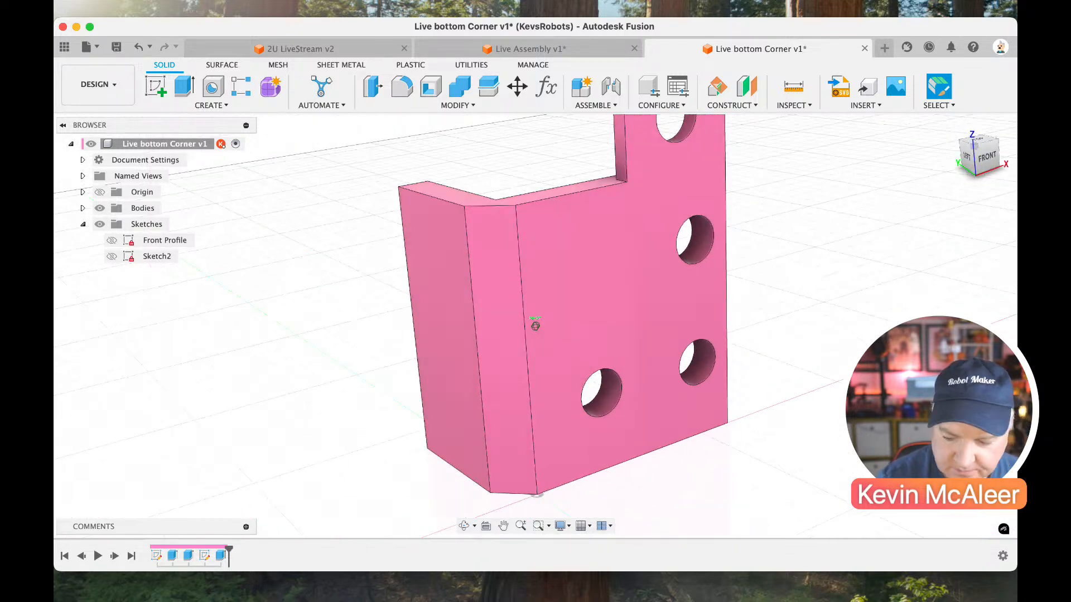
left_click(973, 148)
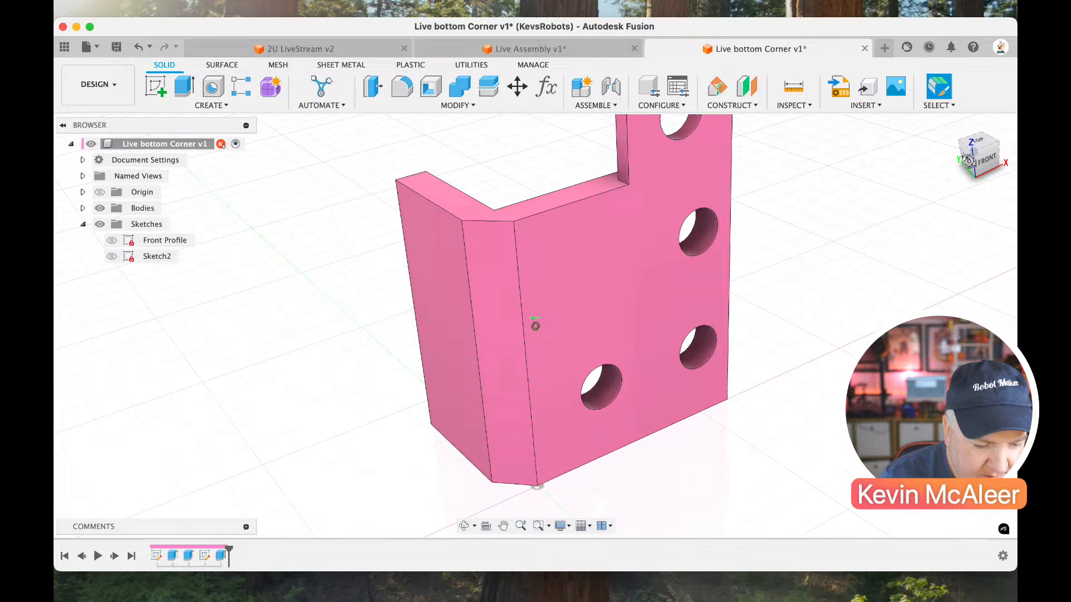
left_click(156, 90)
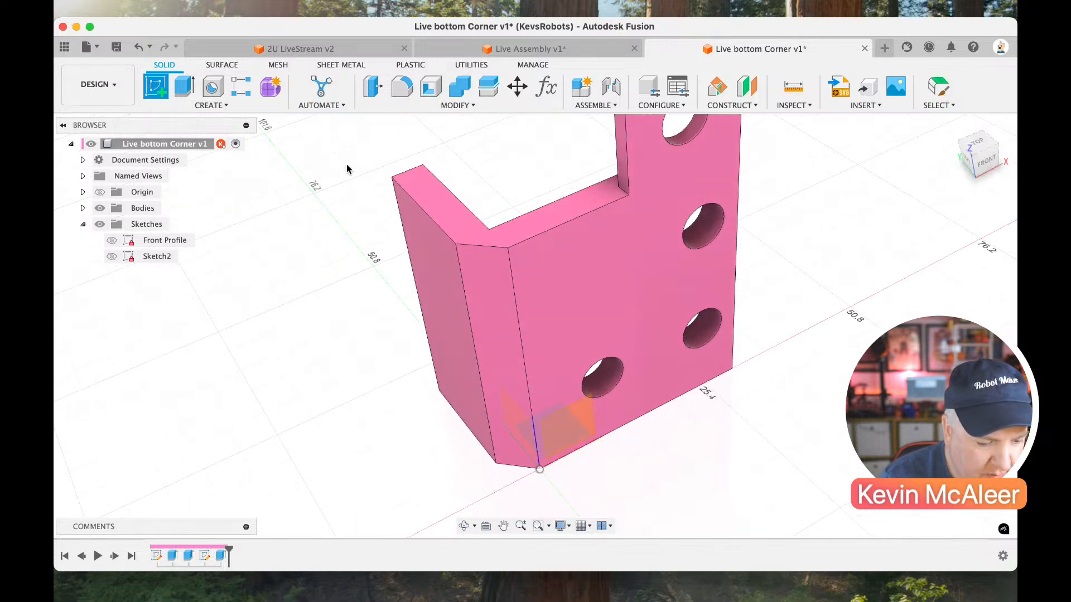
left_click(428, 198)
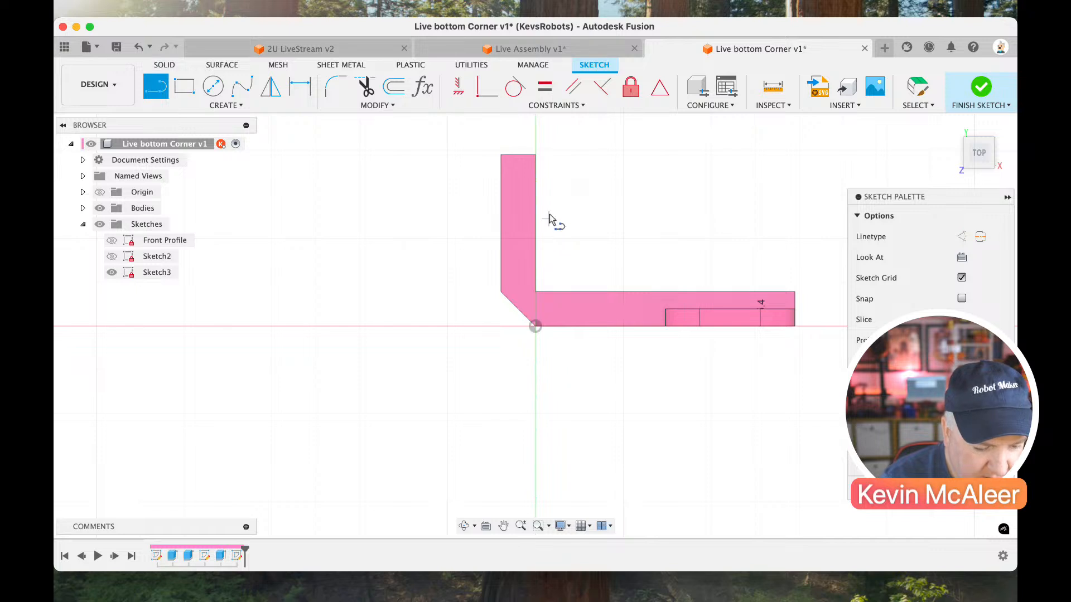
left_click(549, 214)
left_click(612, 271)
key("Escape")
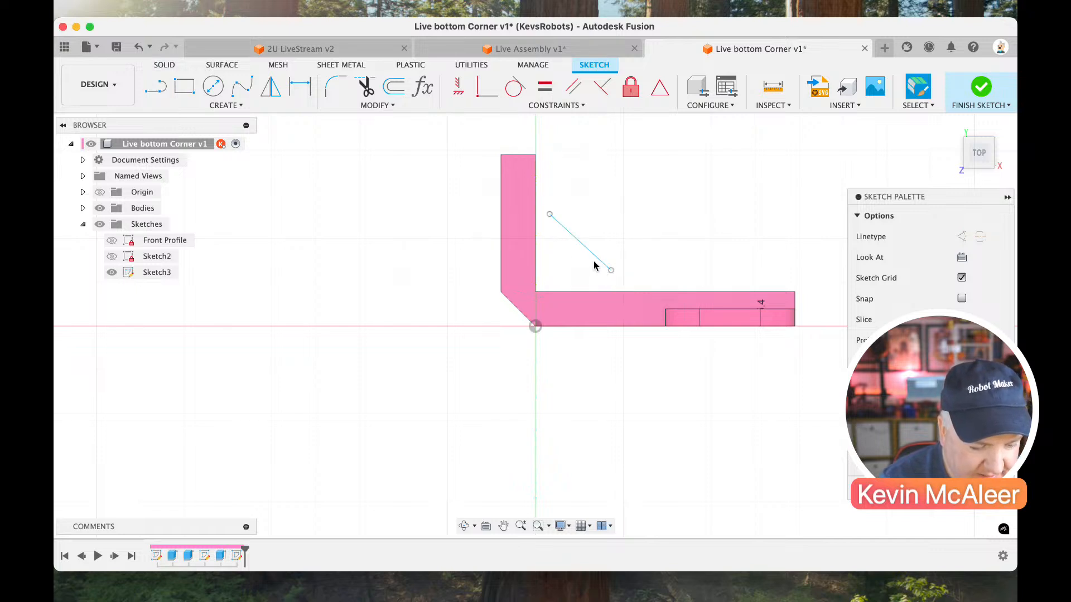
Dimension the diagonal line at 45 degrees to the plate's front edge.
key("d")
left_click(589, 258)
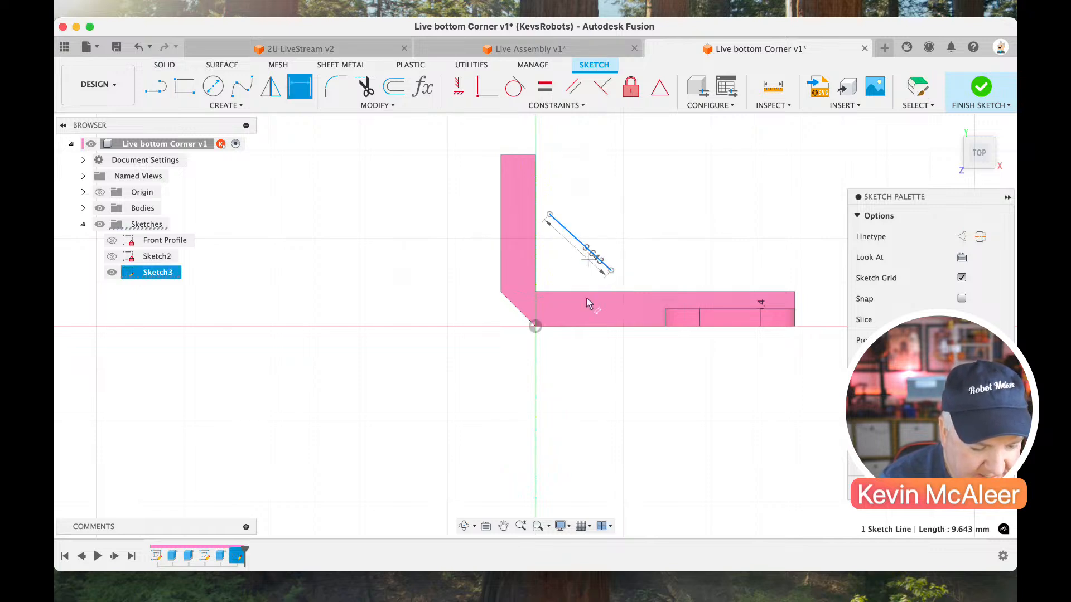
left_click(582, 327)
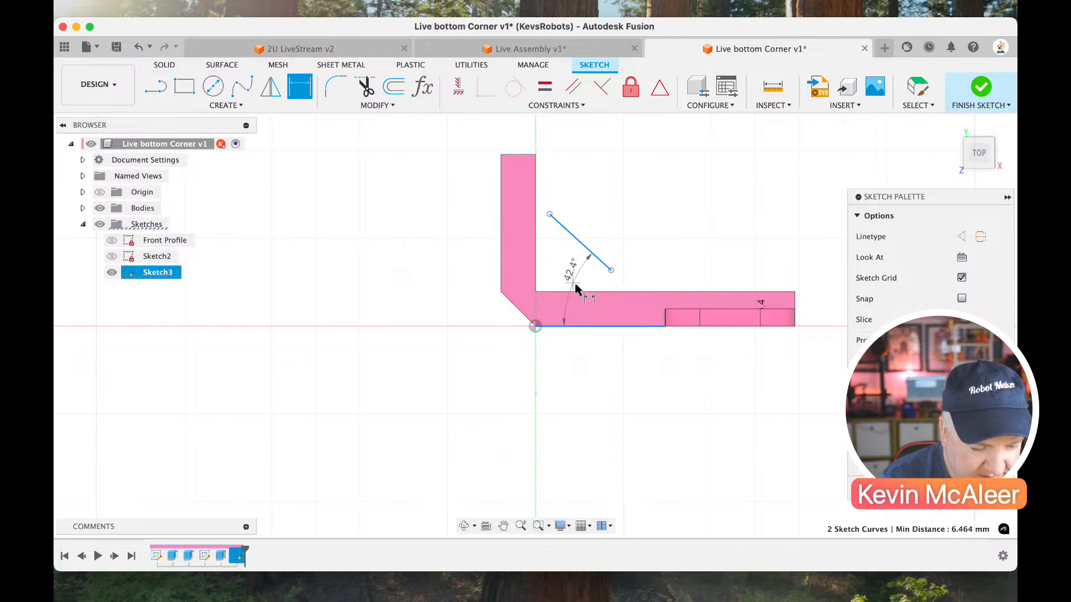
left_click(577, 287)
type("45")
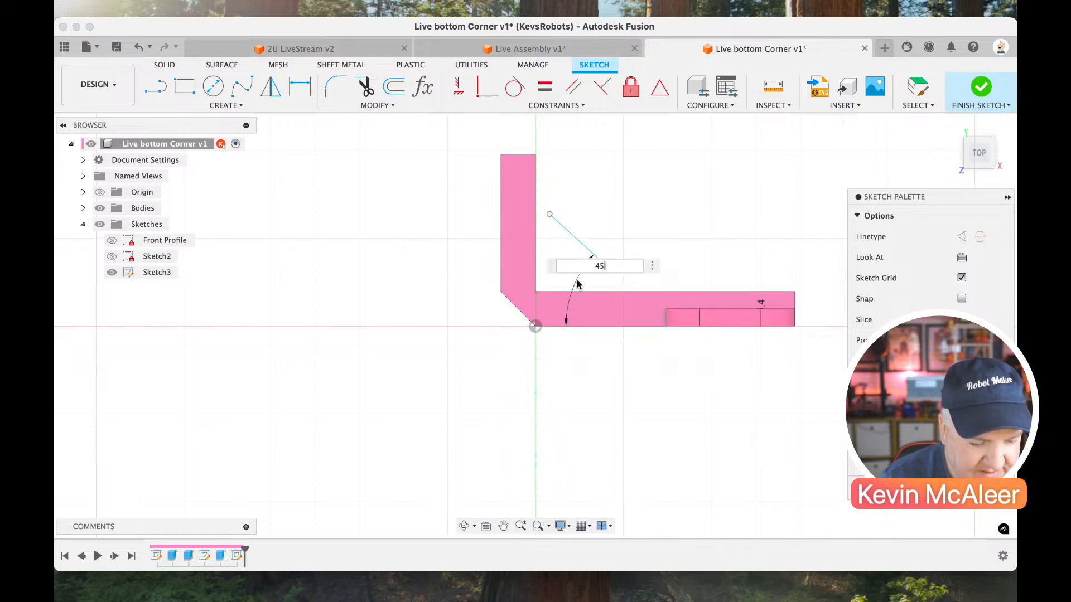
key("Return")
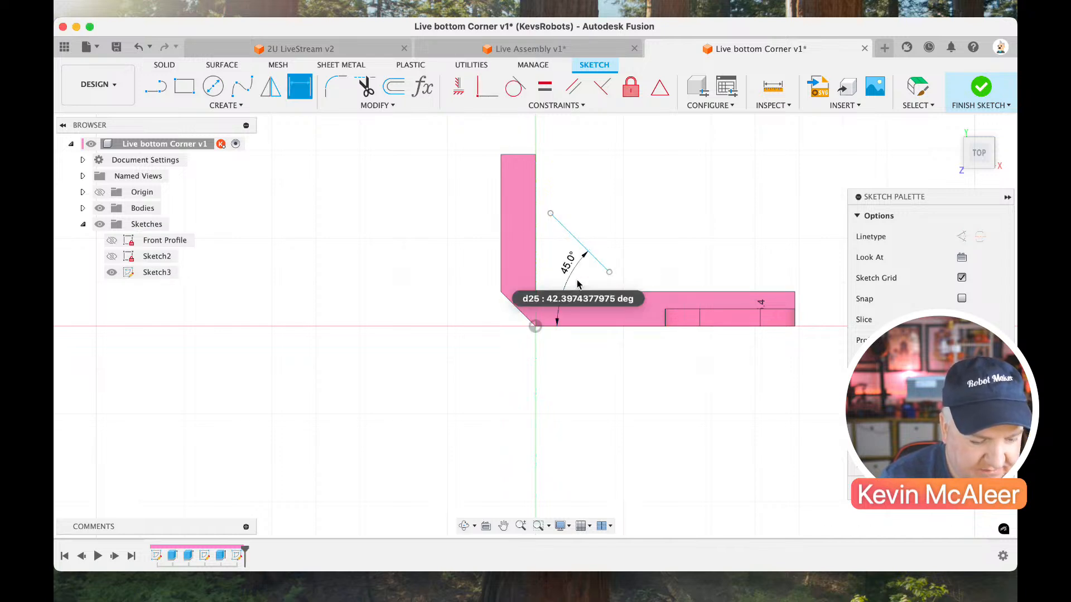
Set the vertical distance from the origin to the diagonal line's upper endpoint to 15 mm.
left_click(550, 213)
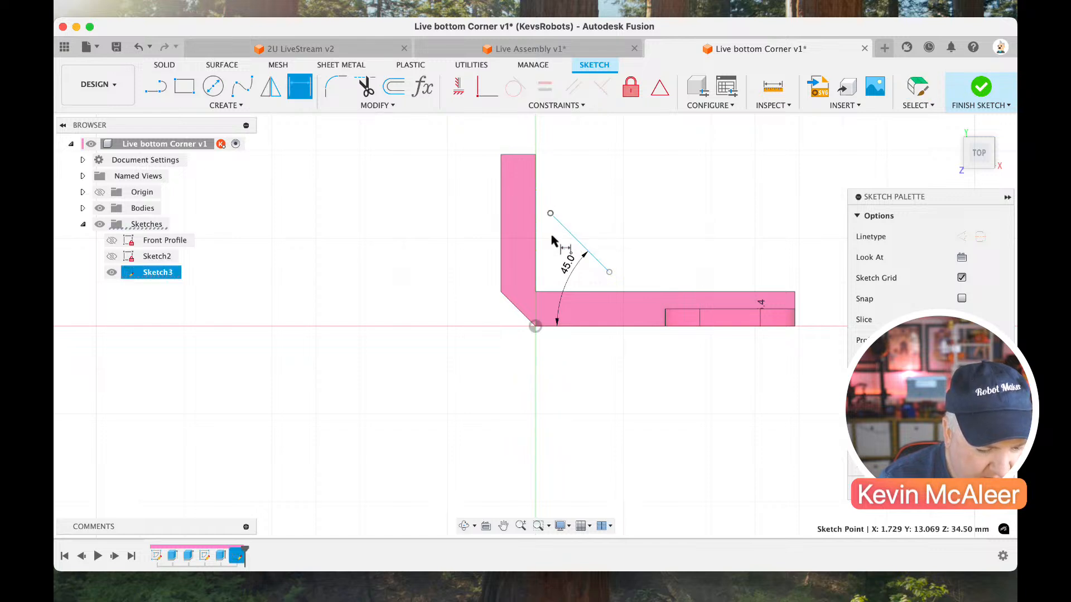
left_click(535, 326)
left_click(451, 305)
type("8")
key("Return")
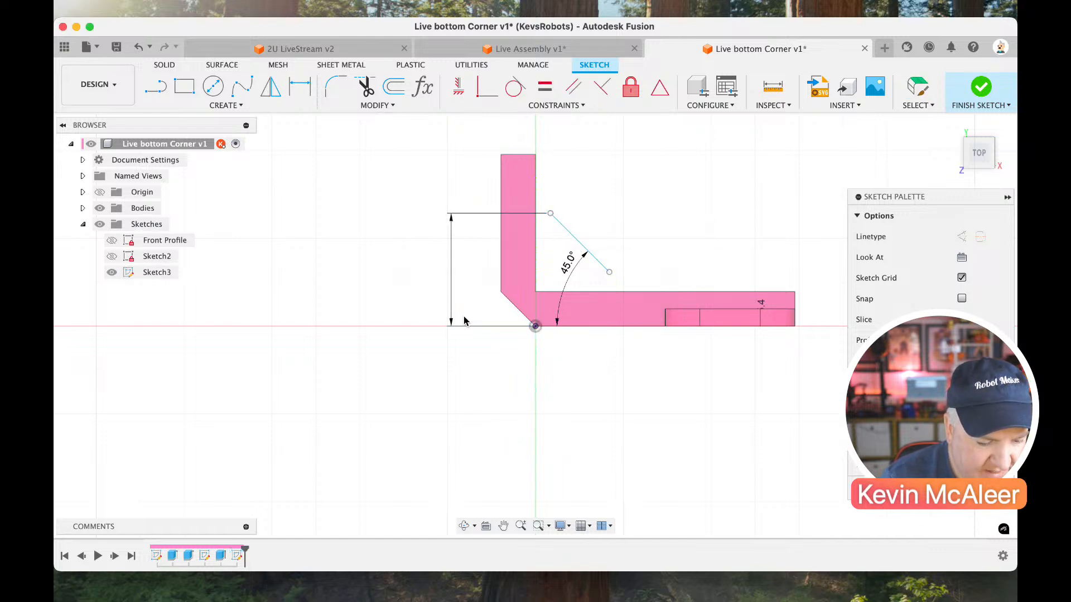
key("Escape")
Constrain the diagonal line's endpoints onto the inner edges of the side wall and plate with Coincident constraints, and finish the sketch.
left_click(551, 197)
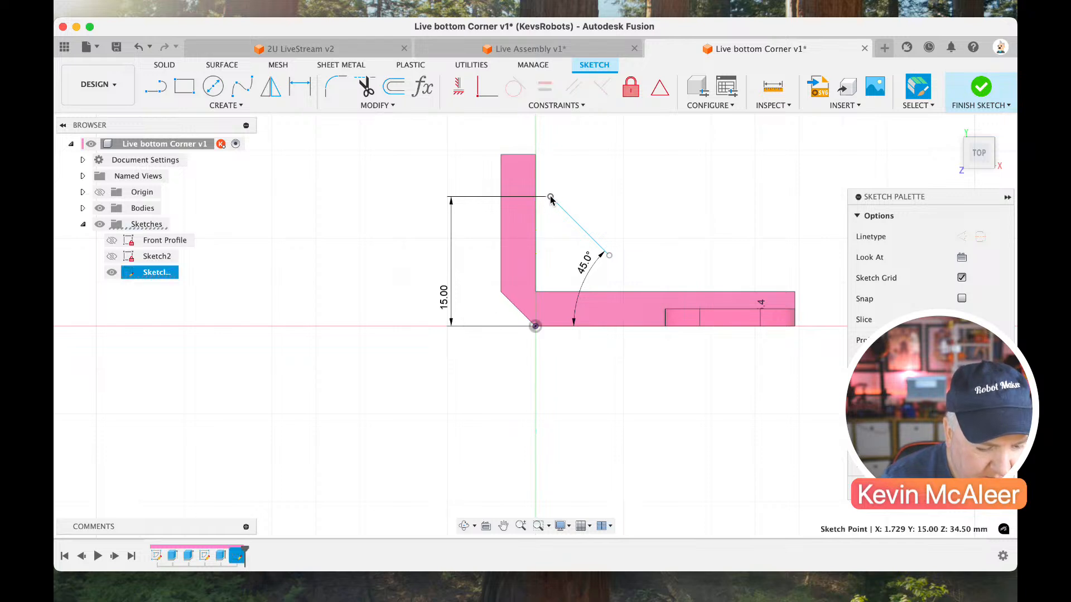
left_click(487, 94)
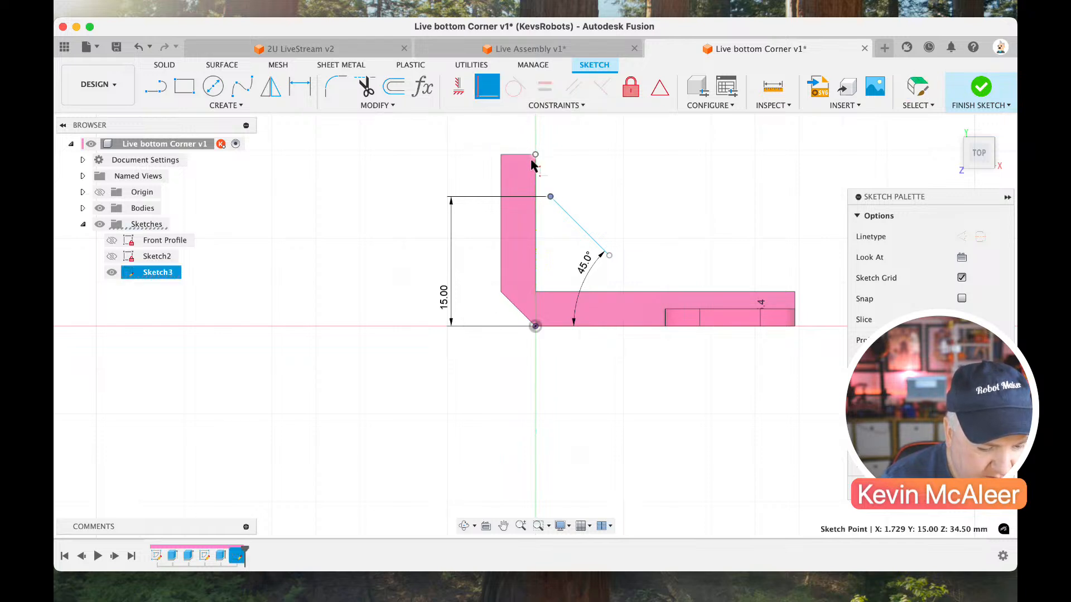
left_click(536, 172)
left_click(594, 256)
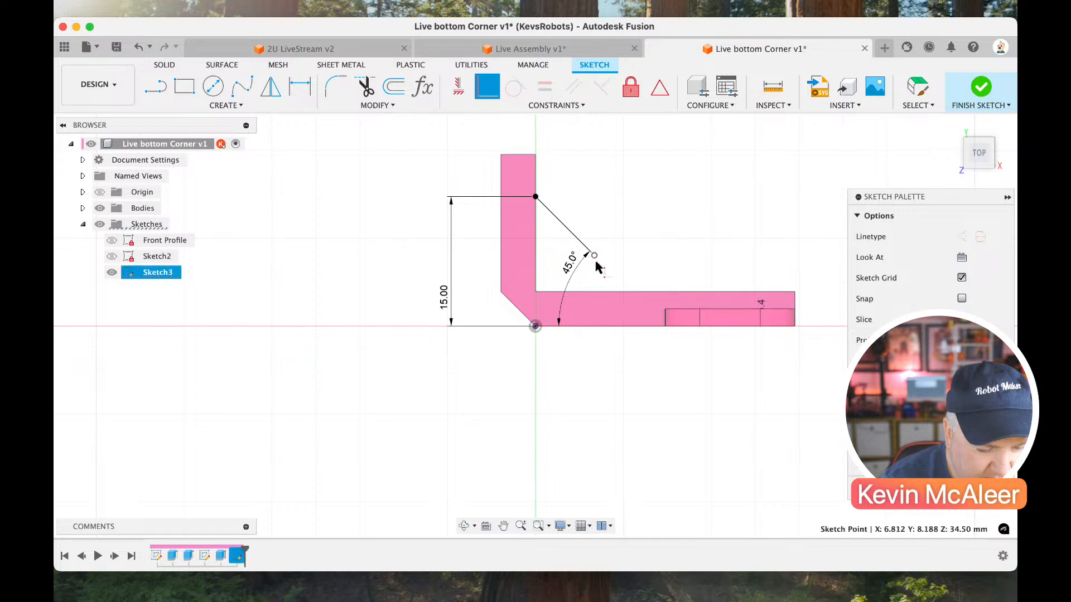
left_click(611, 293)
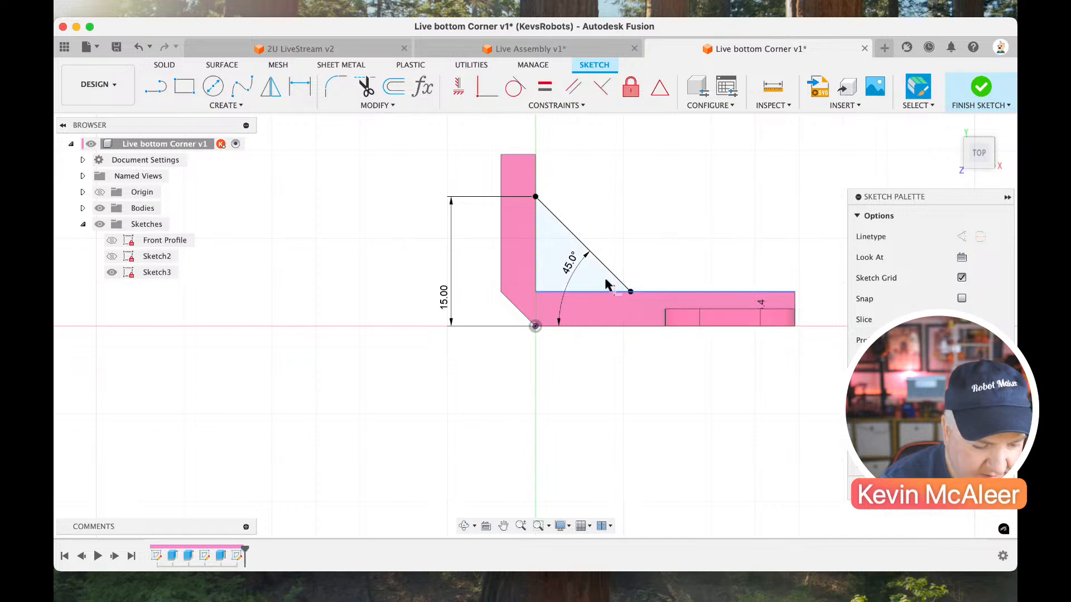
left_click(980, 92)
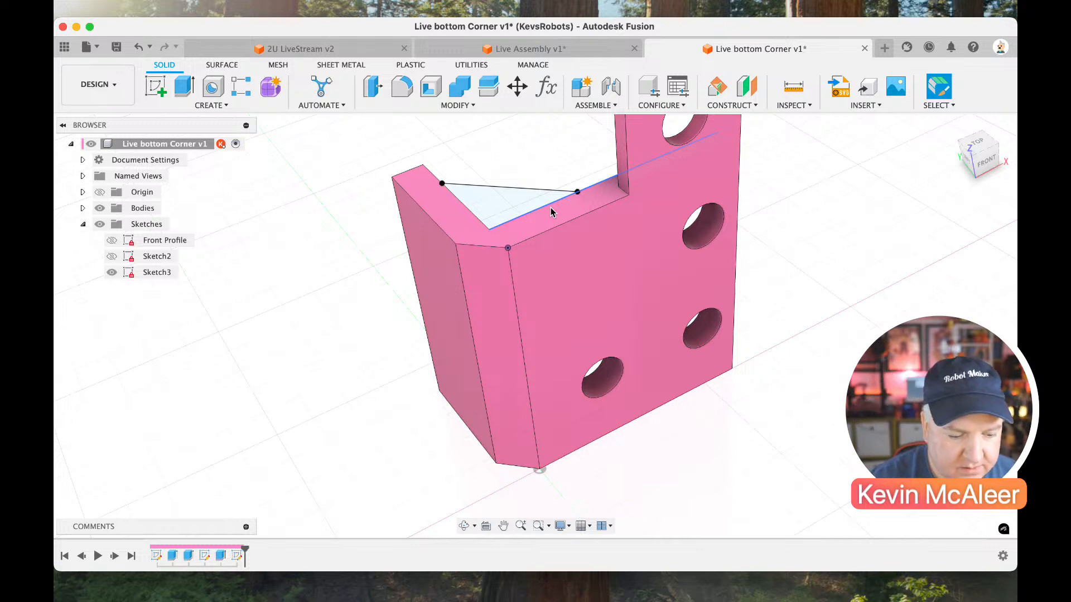
Rename the triangle sketch Ribs and Sketch2 Top Profile, and hide the Ribs sketch.
left_click(161, 272)
left_click(160, 270)
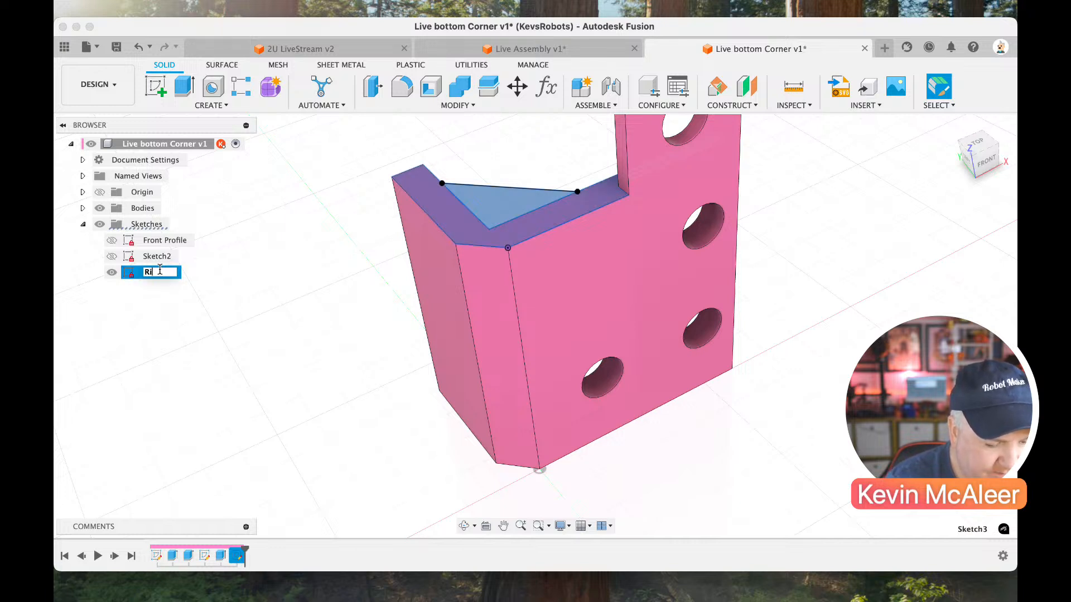
left_click(156, 256)
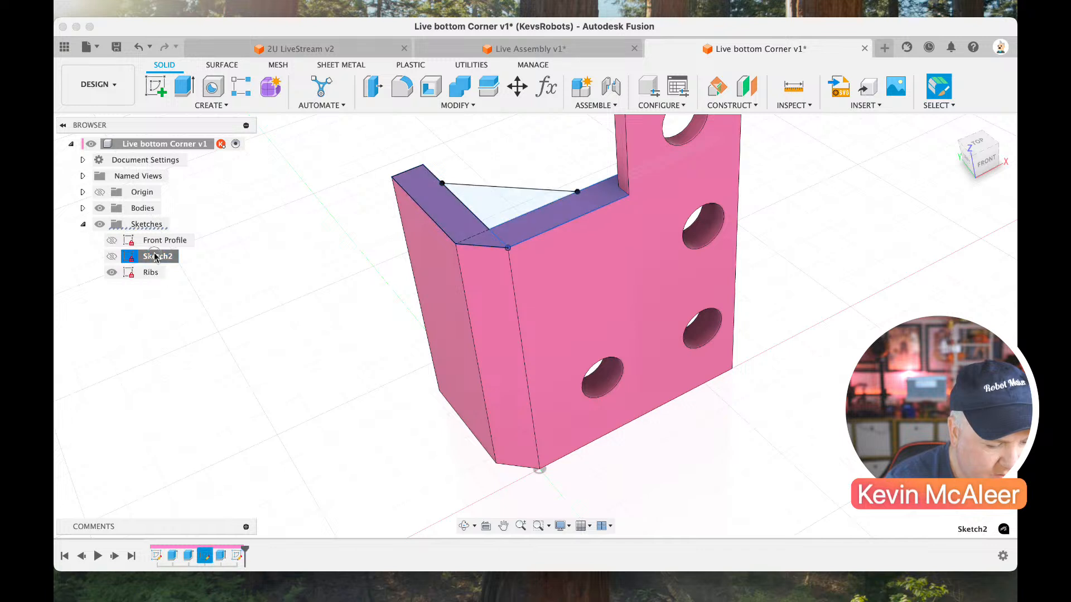
left_click(155, 255)
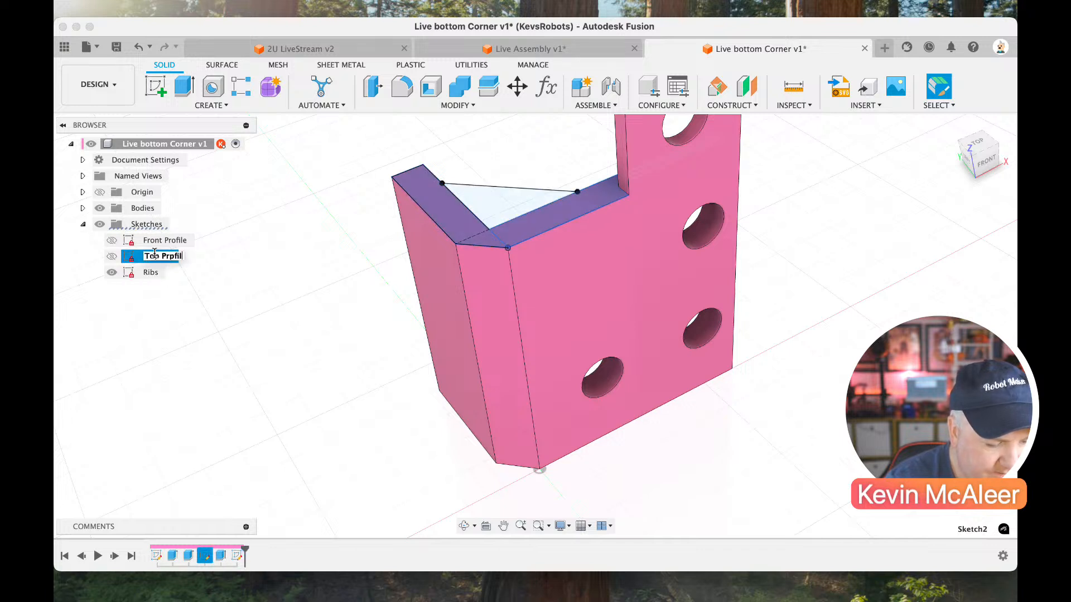
type("Top Profile")
key("Return")
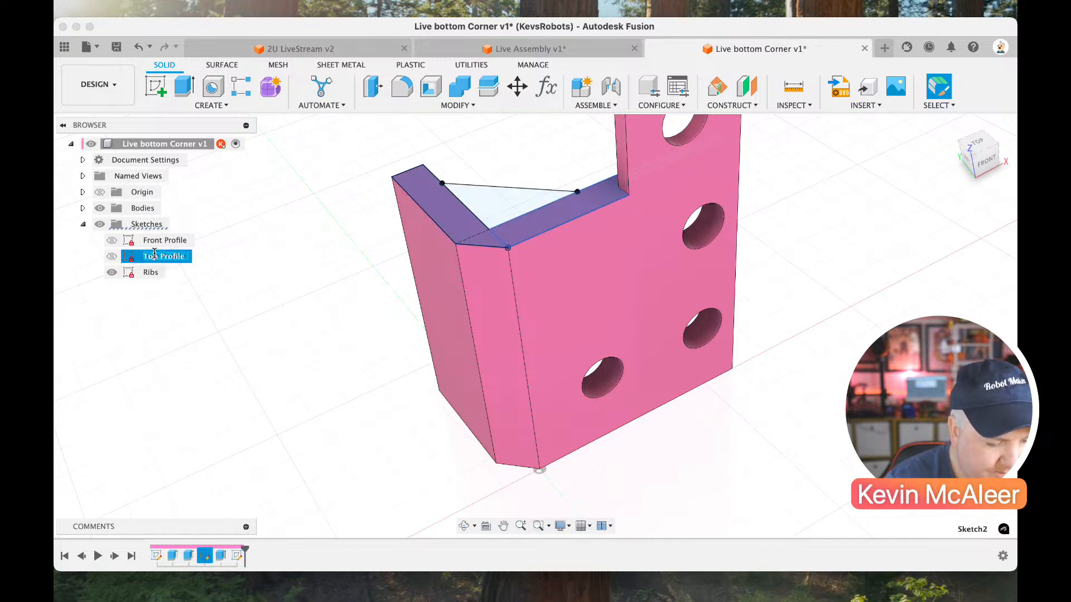
left_click(223, 304)
left_click(112, 272)
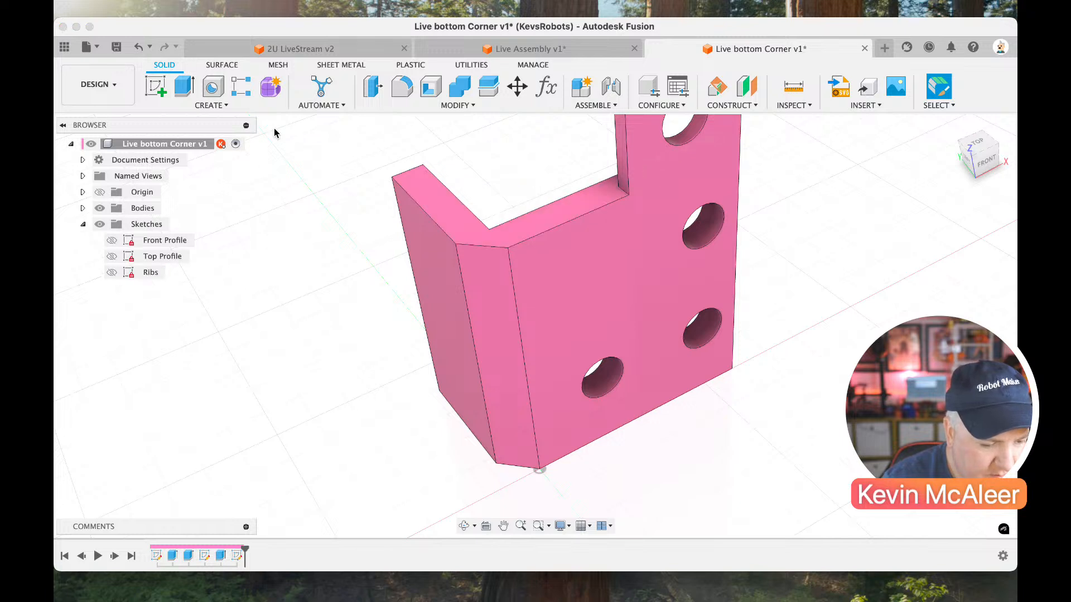
Start a sketch on the side wall's outer face and draw a rectangle about 9 mm high just above the wall.
left_click(155, 86)
left_click(412, 261)
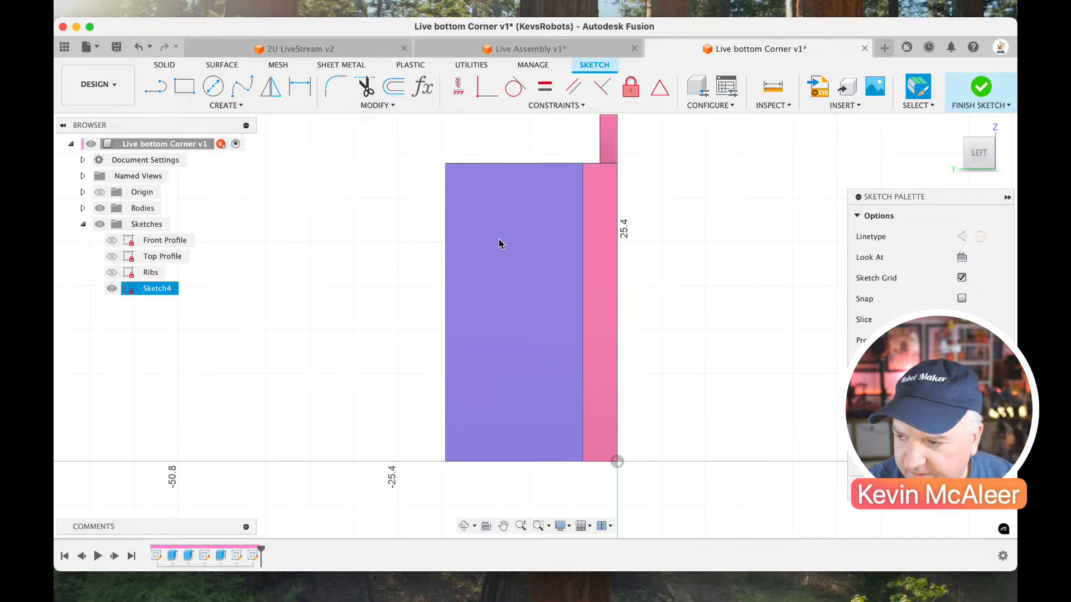
scroll(499, 240, "up", 3)
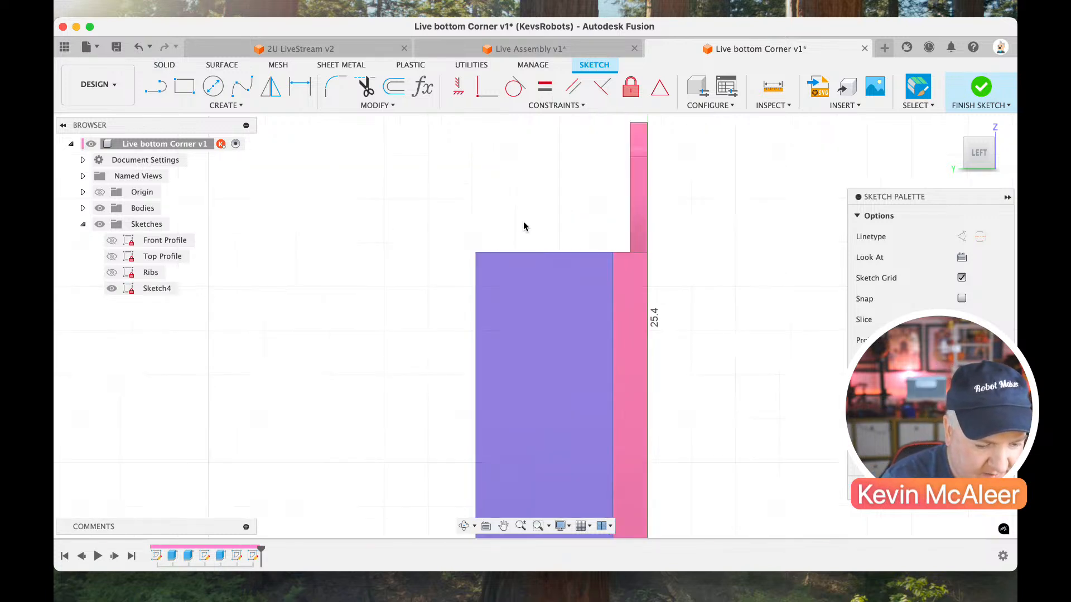
key("r")
left_click(482, 142)
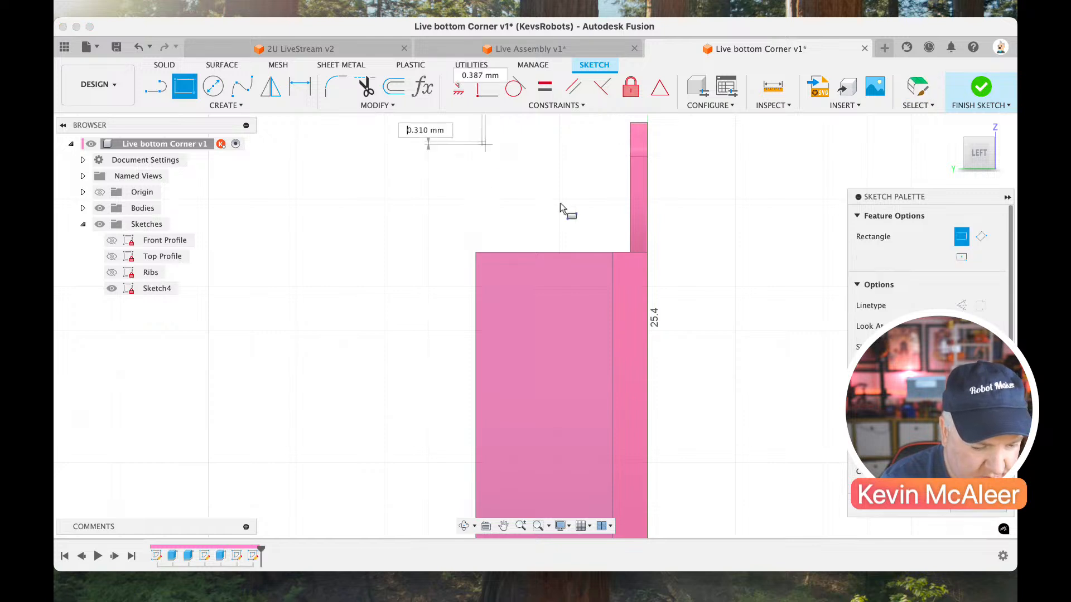
left_click(572, 220)
Dimension the rectangle's lower edge with the parameter that makes it 15.875 mm wide.
key("d")
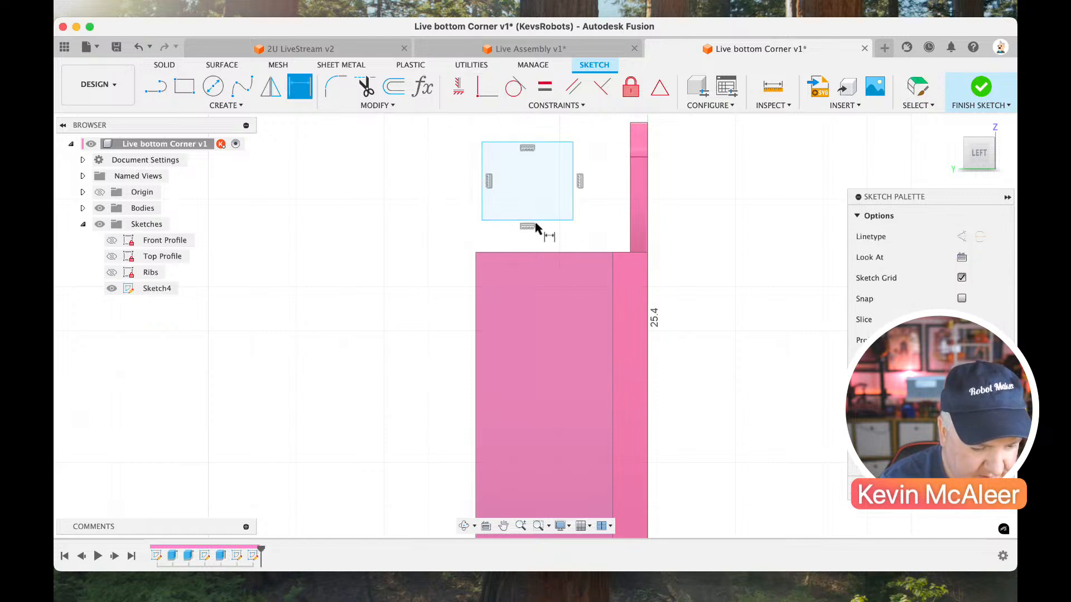
left_click(535, 221)
left_click(536, 242)
type("Width")
key("Return")
key("Return")
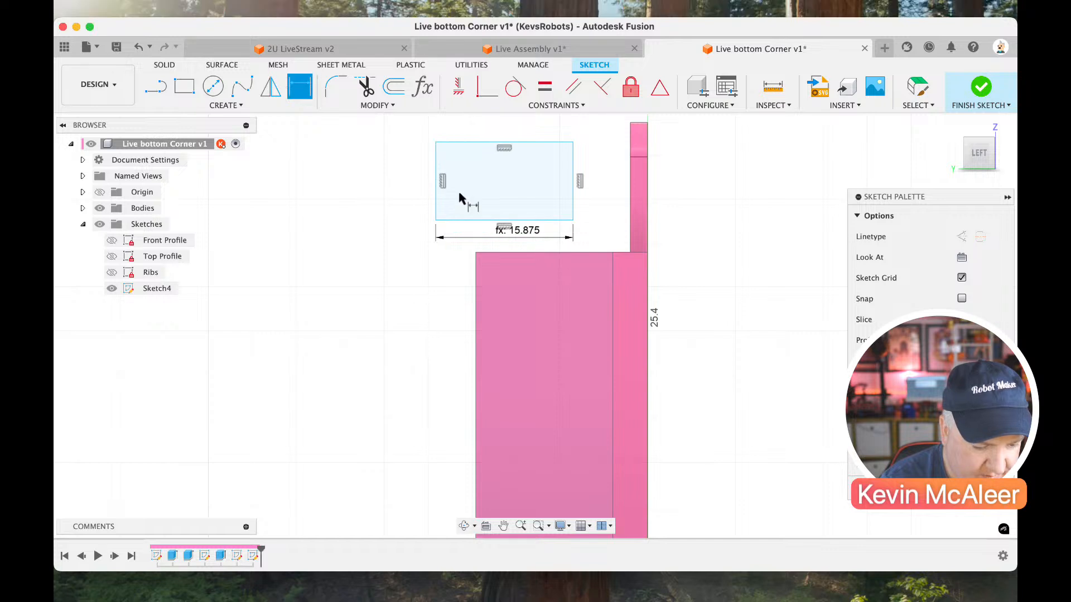
left_click(436, 191)
left_click(413, 190)
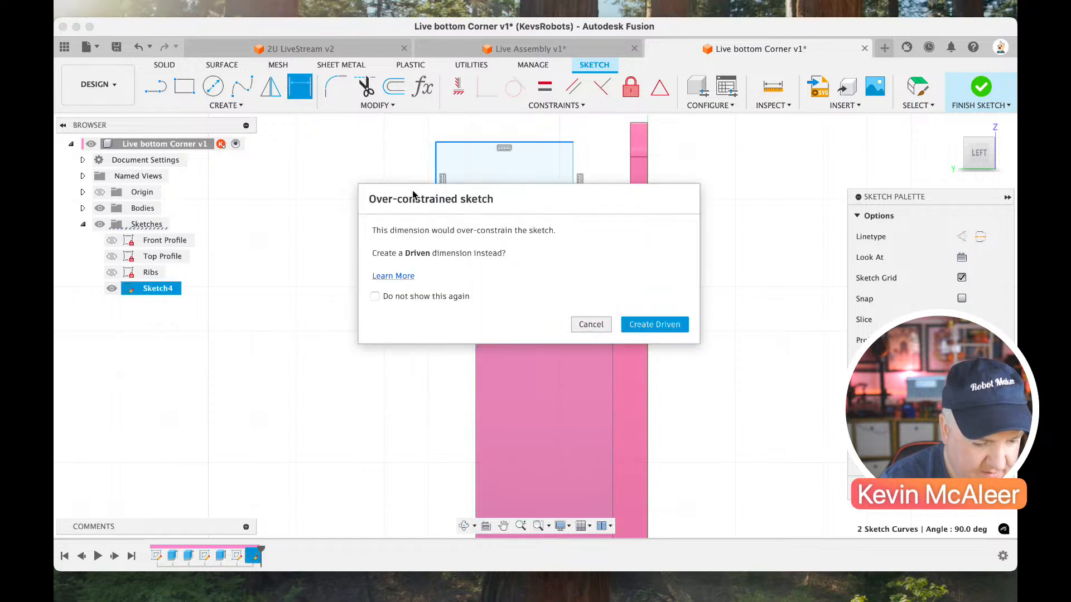
key("Escape")
Set the rectangle's height to 15 mm.
left_click(434, 190)
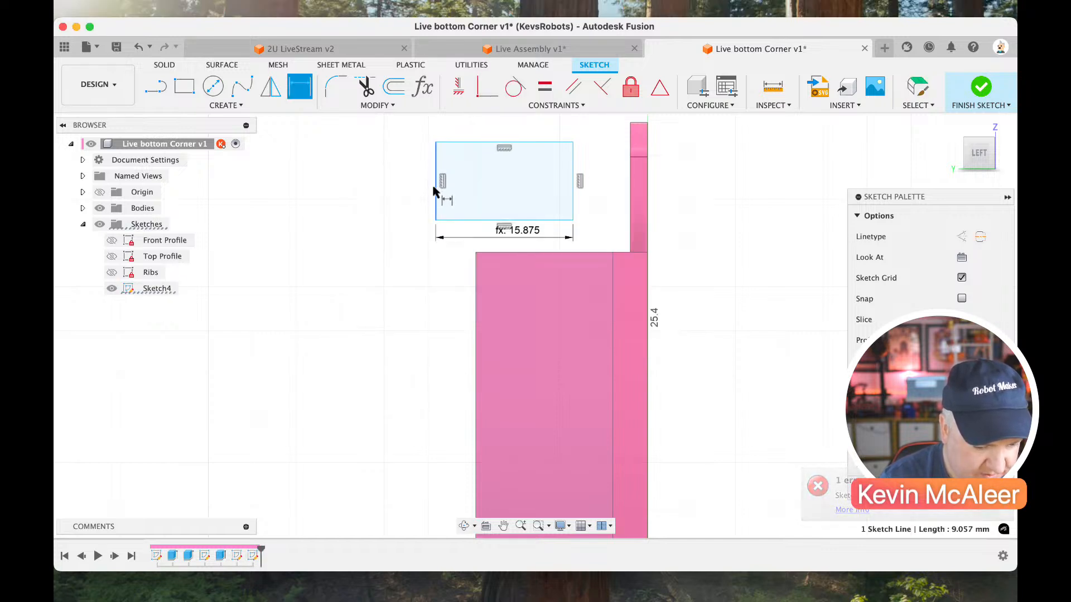
left_click(415, 179)
type("15")
key("Return")
key("Escape")
Move the rectangle so its lower corner nearest the plate meets the side wall's upper corner at the chamfer edge.
left_click(466, 185)
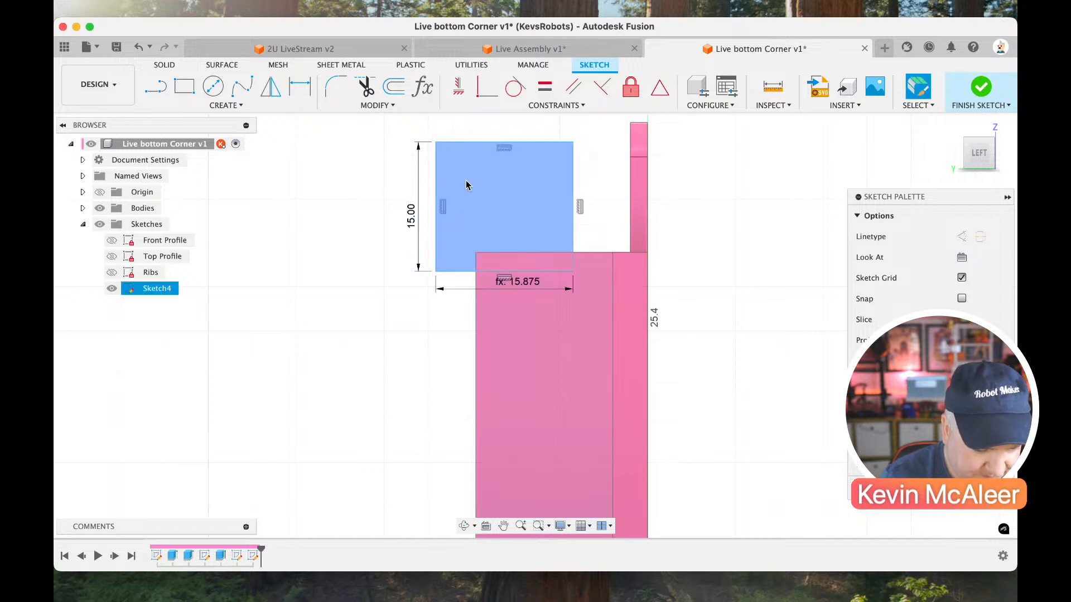
left_click(508, 169)
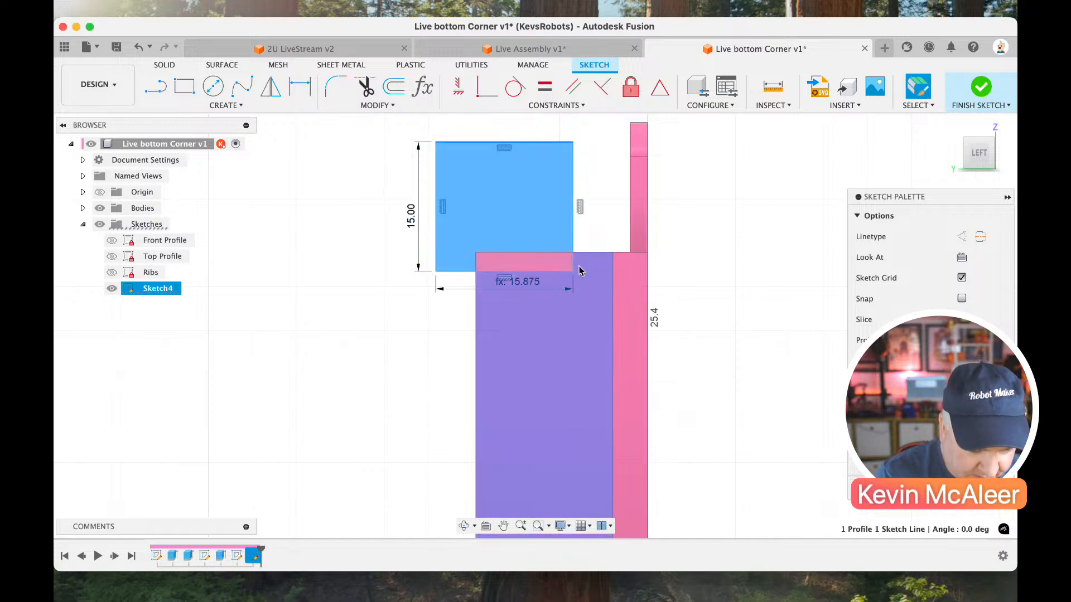
left_click_drag(572, 271, 612, 253)
Draw a circle inside the upper part of the rectangle.
scroll(549, 228, "up", 3)
key("c")
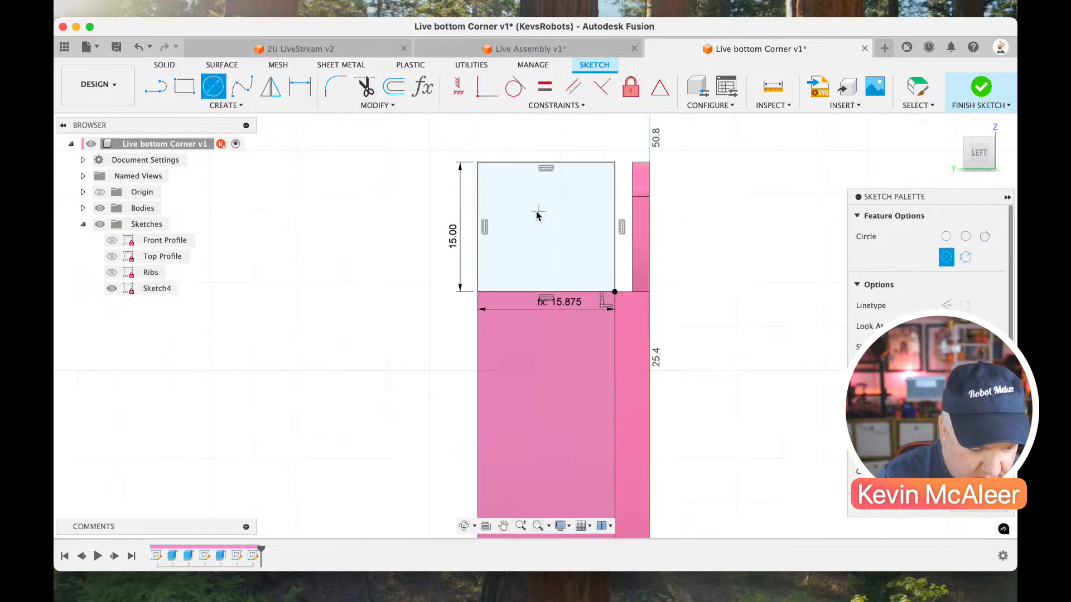
left_click(536, 212)
left_click(544, 244)
Draw a line about 9.4 mm long from the circle's centre to the midpoint of the rectangle's lower edge and convert it to construction.
key("l")
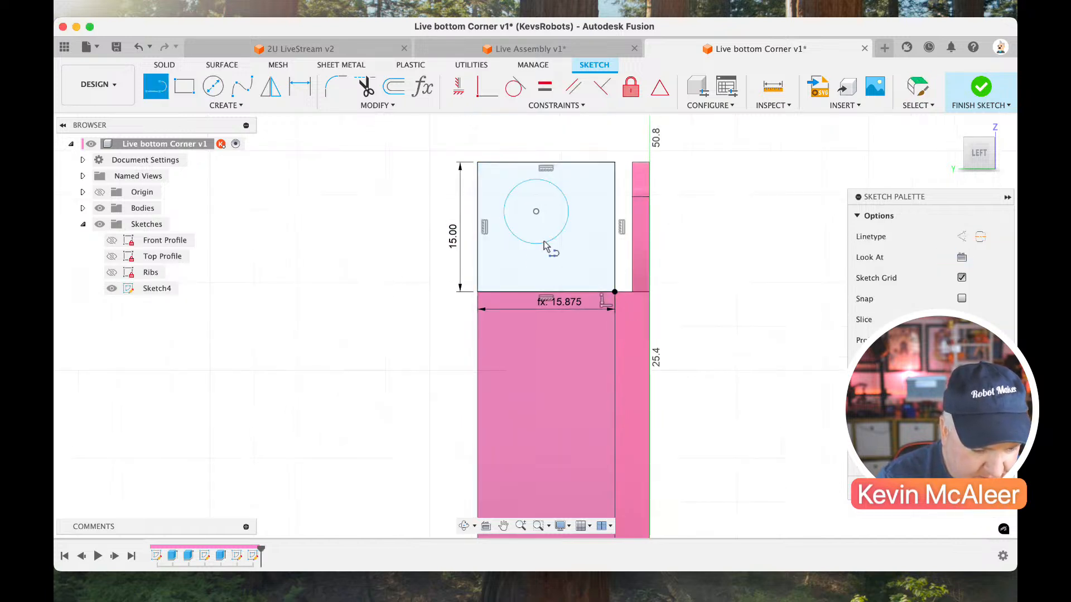
left_click(536, 212)
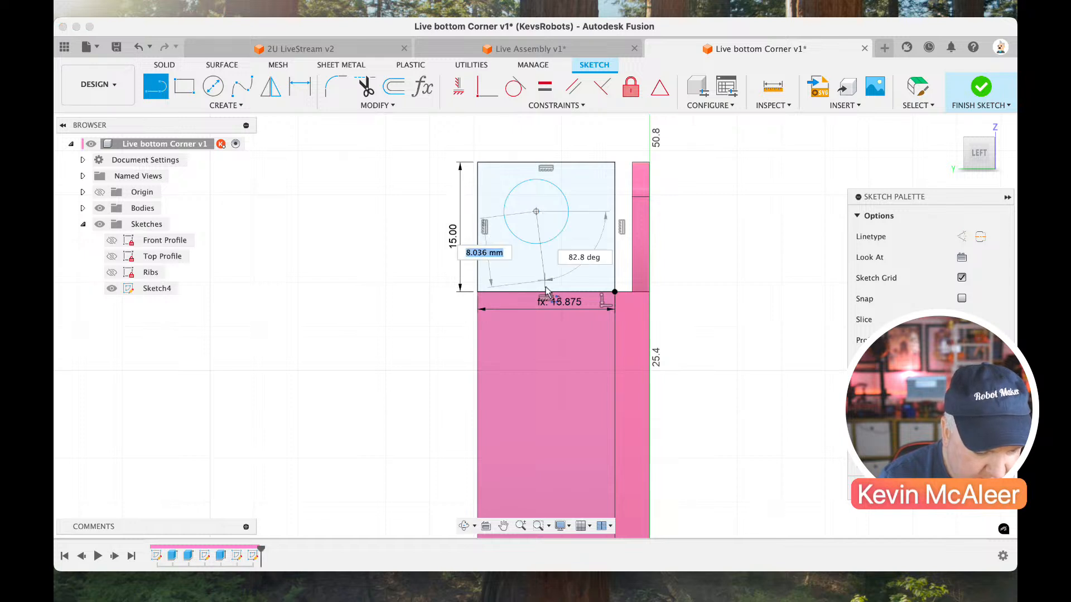
left_click(539, 291)
key("Escape")
left_click(539, 273)
left_click(542, 274)
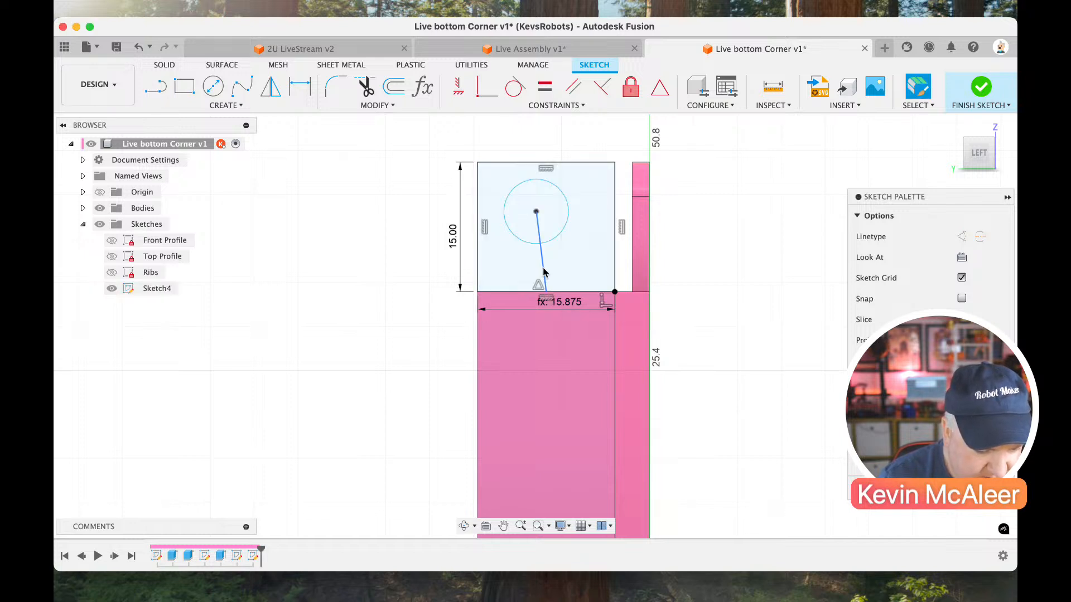
key("x")
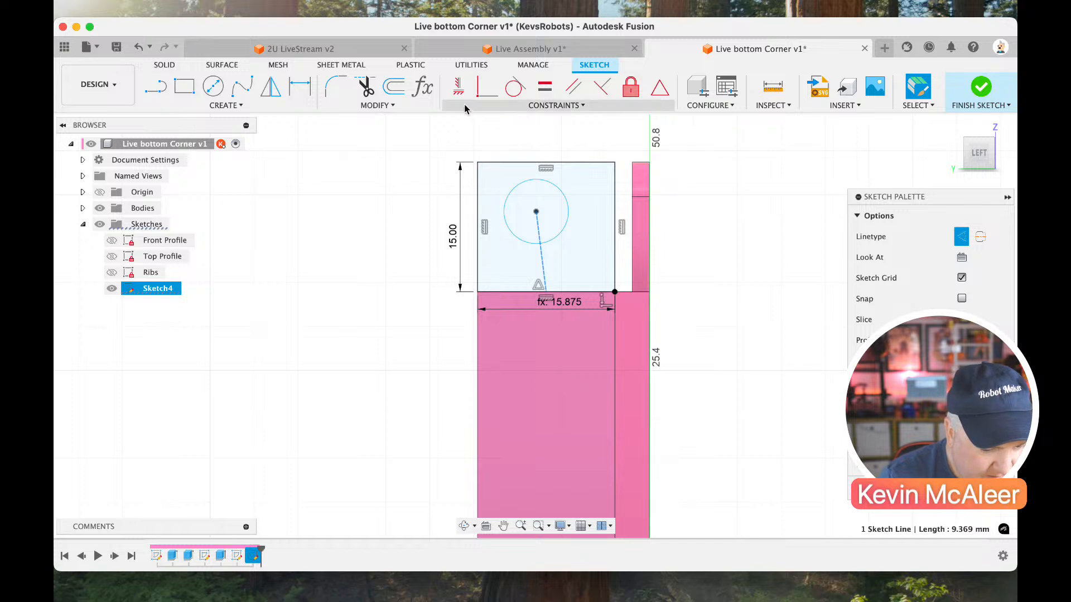
Constrain the construction line below the circle's centre to vertical and dimension its length to 6.375 mm.
left_click(459, 89)
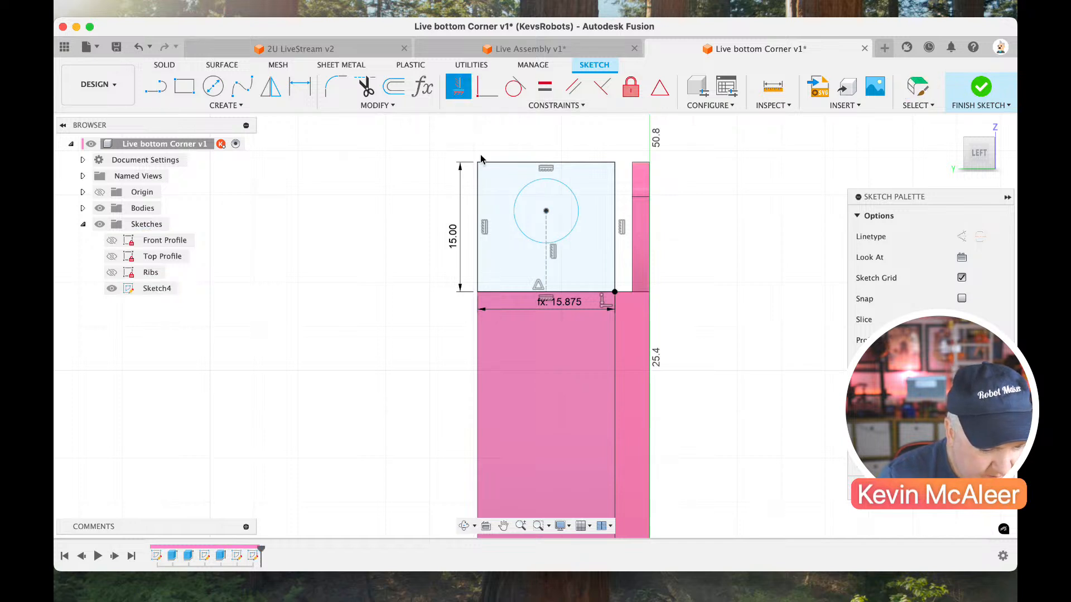
key("d")
left_click(546, 272)
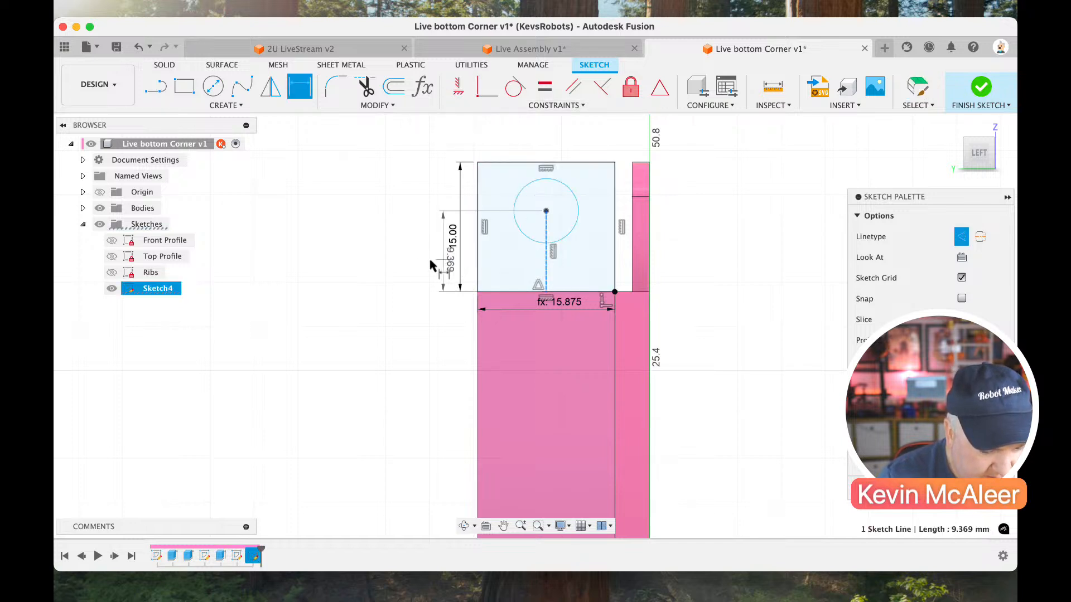
left_click(421, 267)
type("6.375")
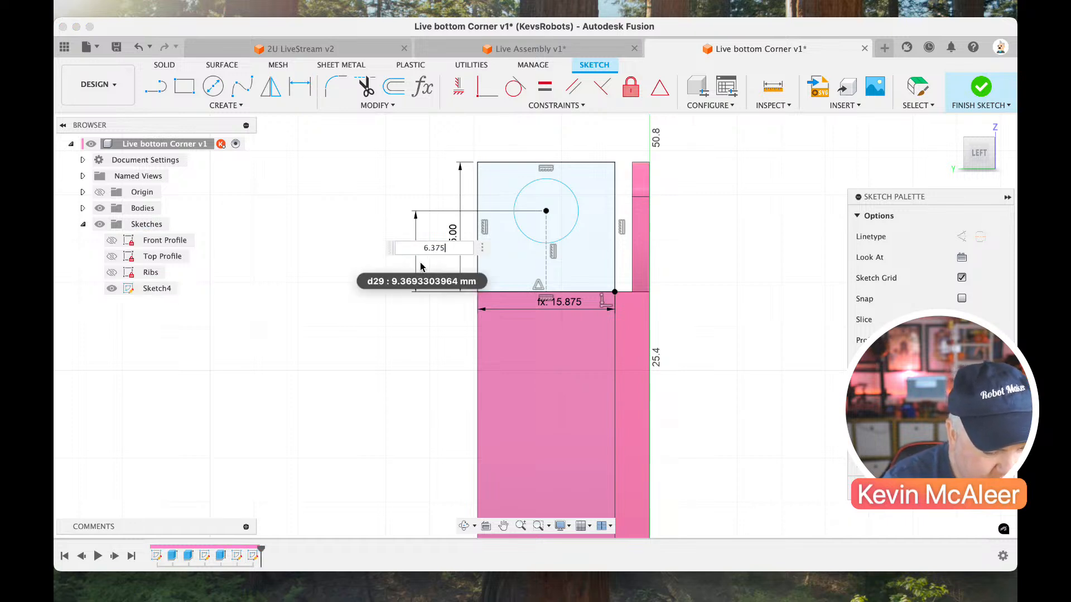
key("Return")
Set the diameter of the circle inside the tab to the parameter-driven 6 mm.
key("d")
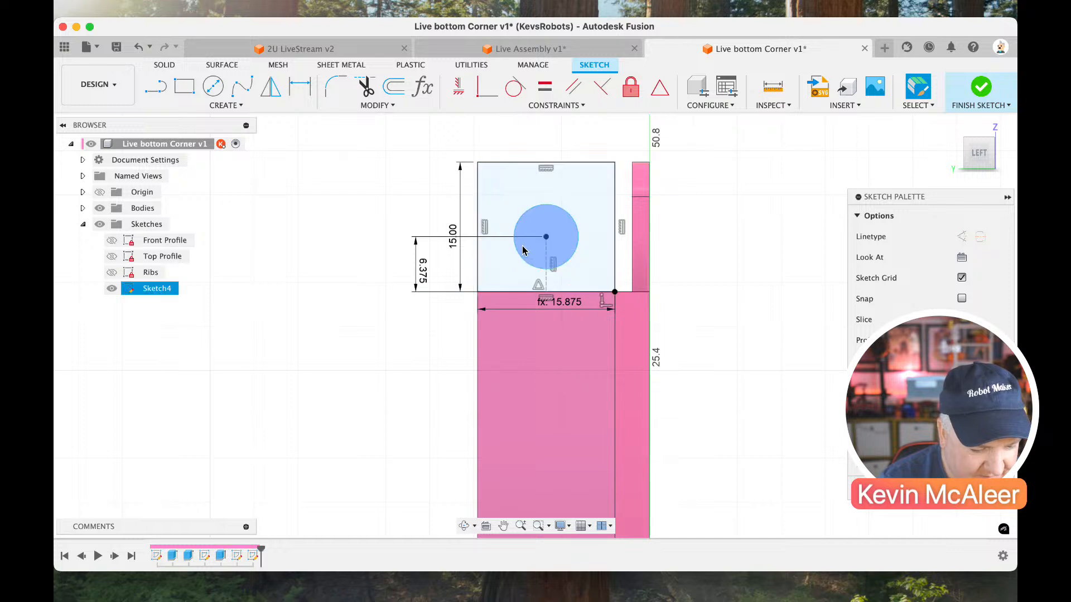
left_click(524, 229)
left_click(513, 200)
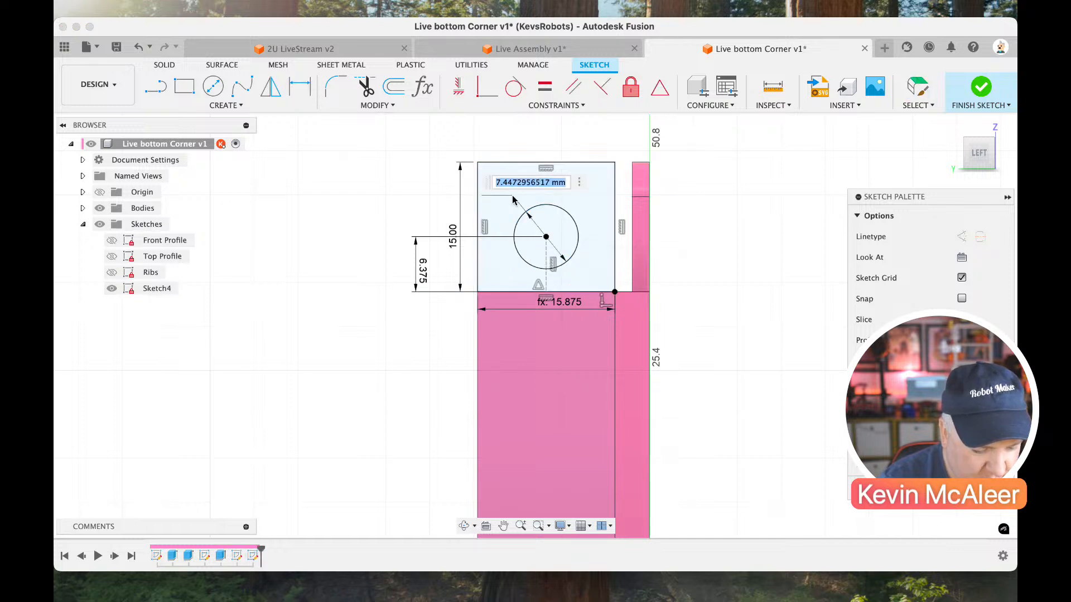
type("6")
key("Return")
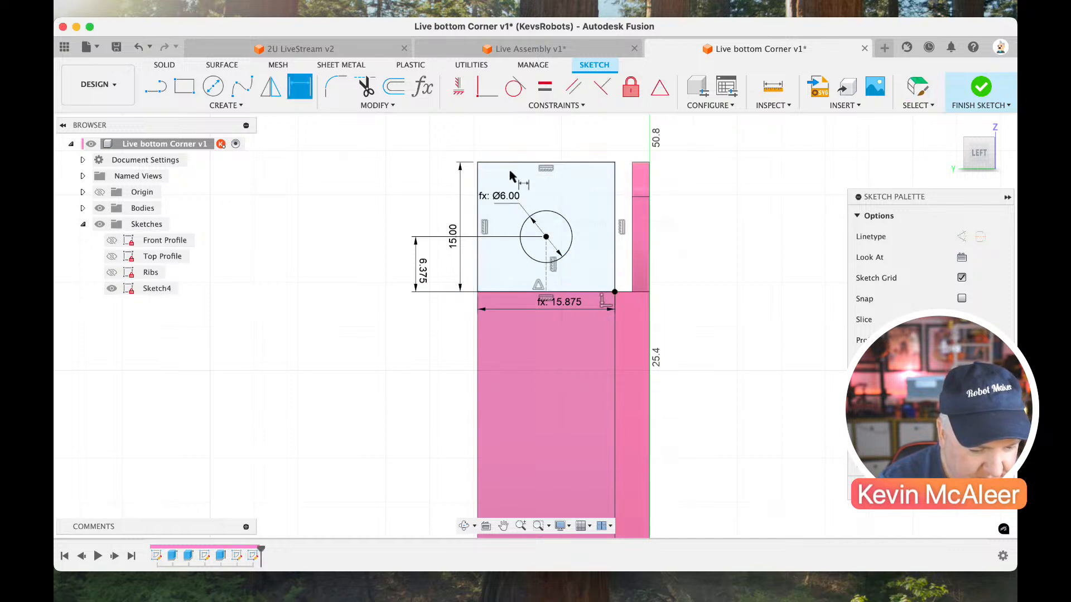
Fillet both upper corners of the tab rectangle with a 4 mm radius.
left_click(335, 86)
left_click(479, 167)
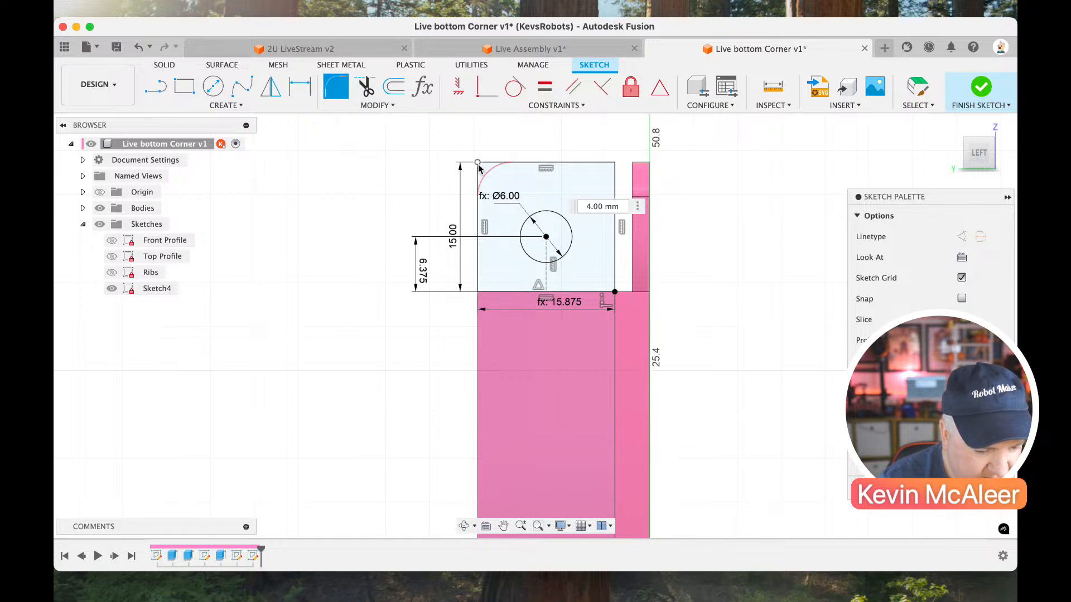
left_click(613, 164)
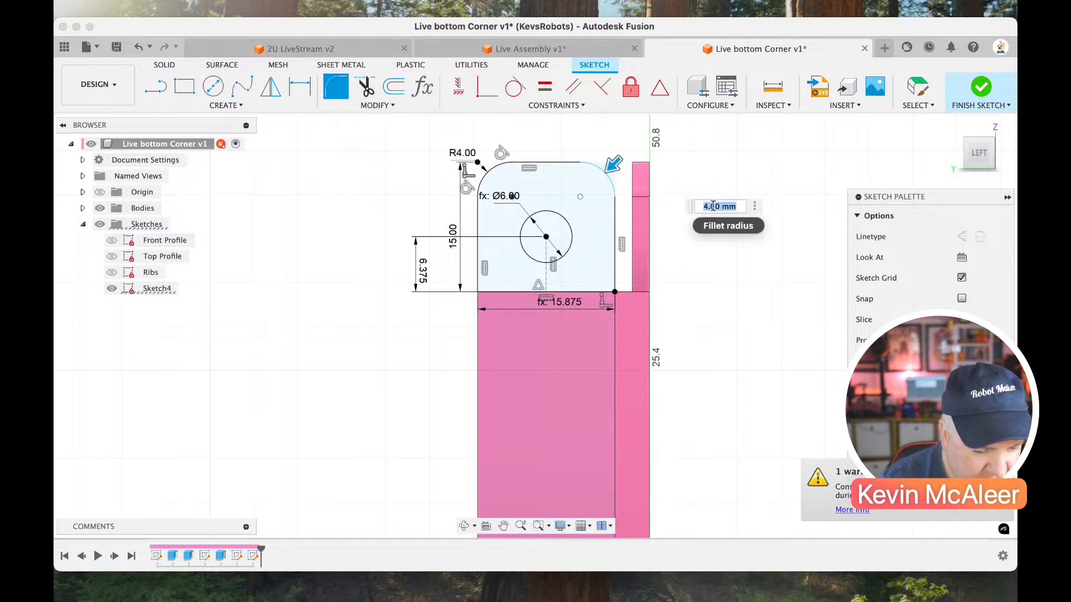
key("Return")
Draw two circles one above the other on the side wall below the tab, about 10.5 mm and 9.2 mm in diameter.
scroll(717, 289, "down", 3)
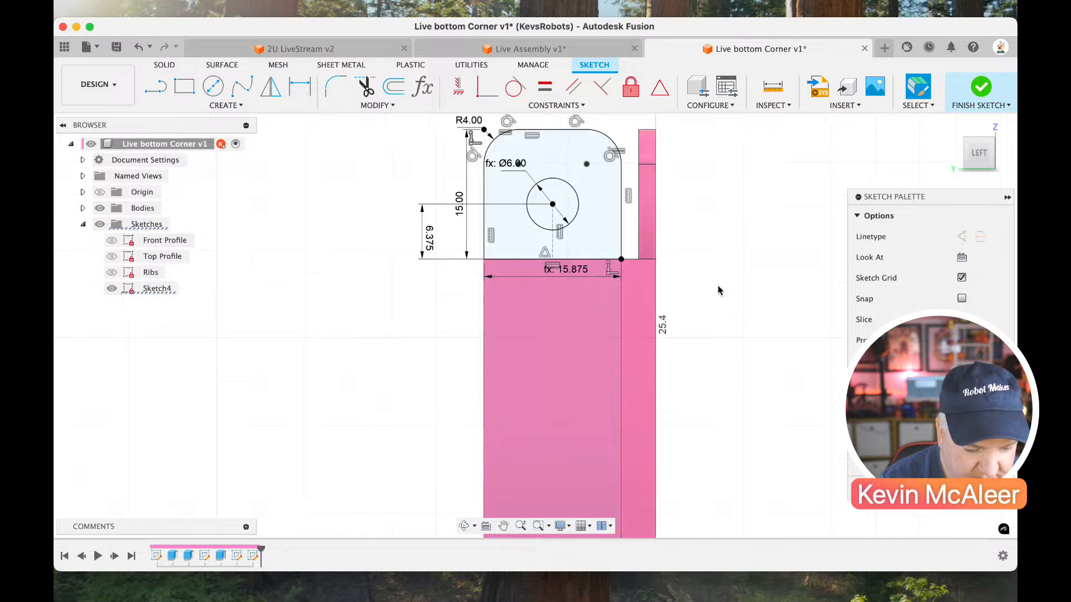
scroll(669, 292, "down", 2)
key("c")
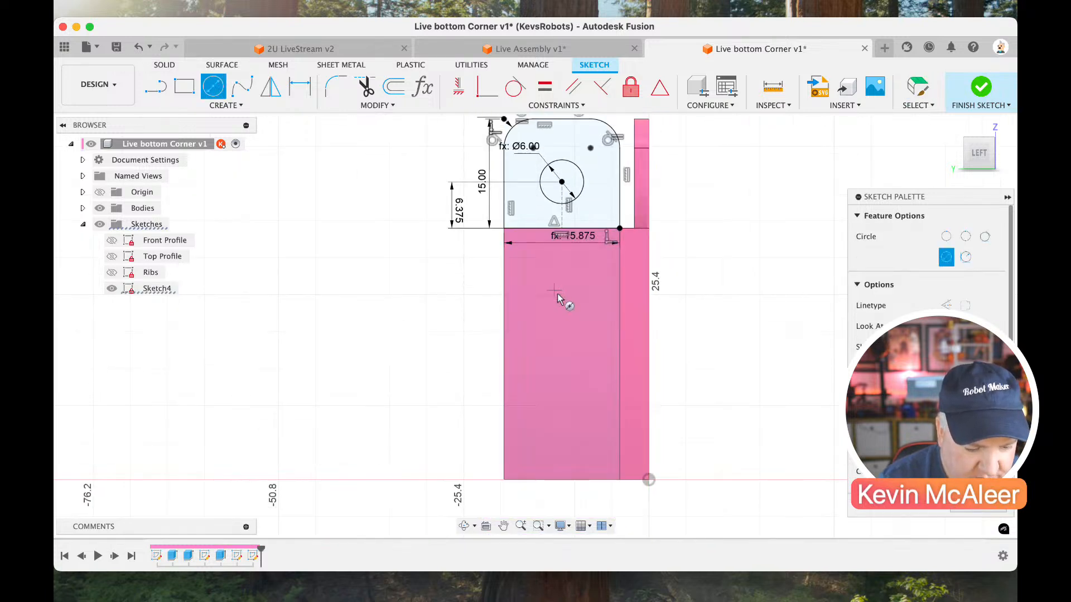
left_click(554, 290)
left_click(577, 322)
left_click(554, 393)
left_click(578, 416)
key("Escape")
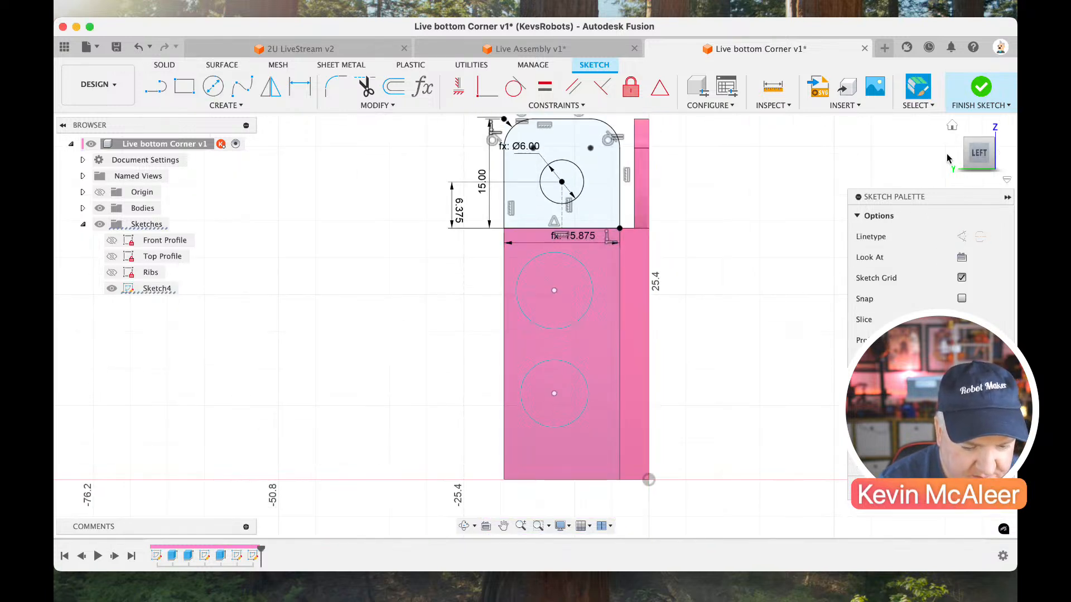
Draw a vertical 34.5 mm line from the midpoint of the tab's lower edge to the wall's bottom edge and convert it to construction.
left_click(995, 144)
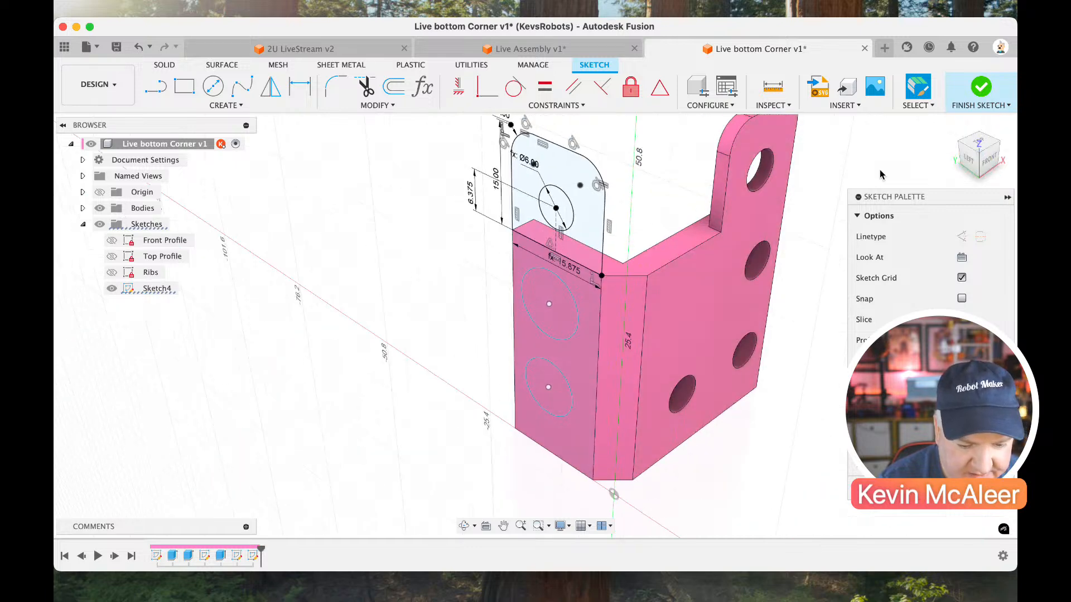
left_click(971, 162)
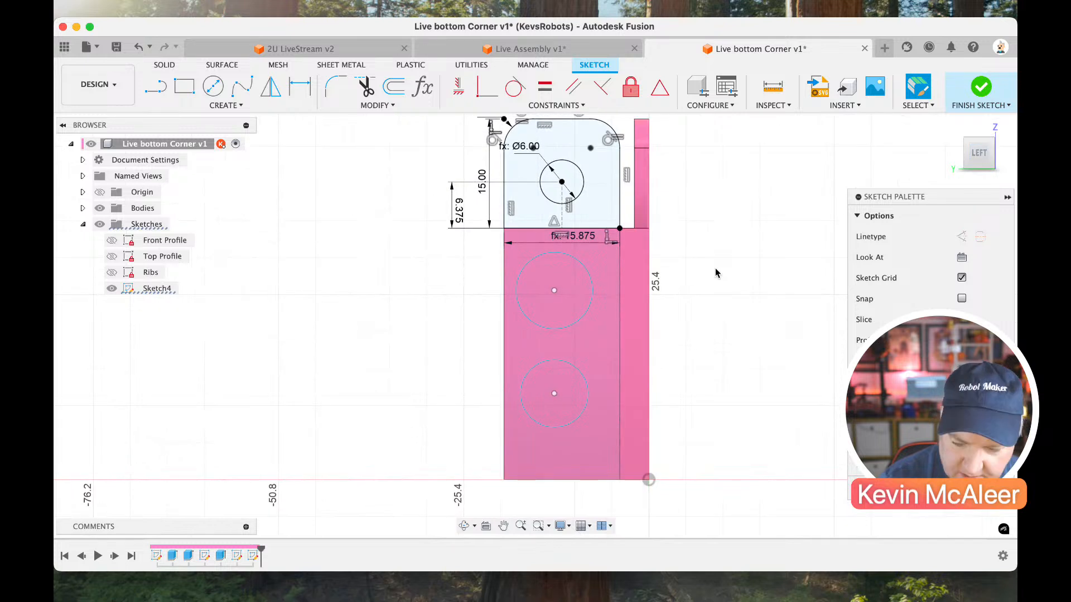
key("l")
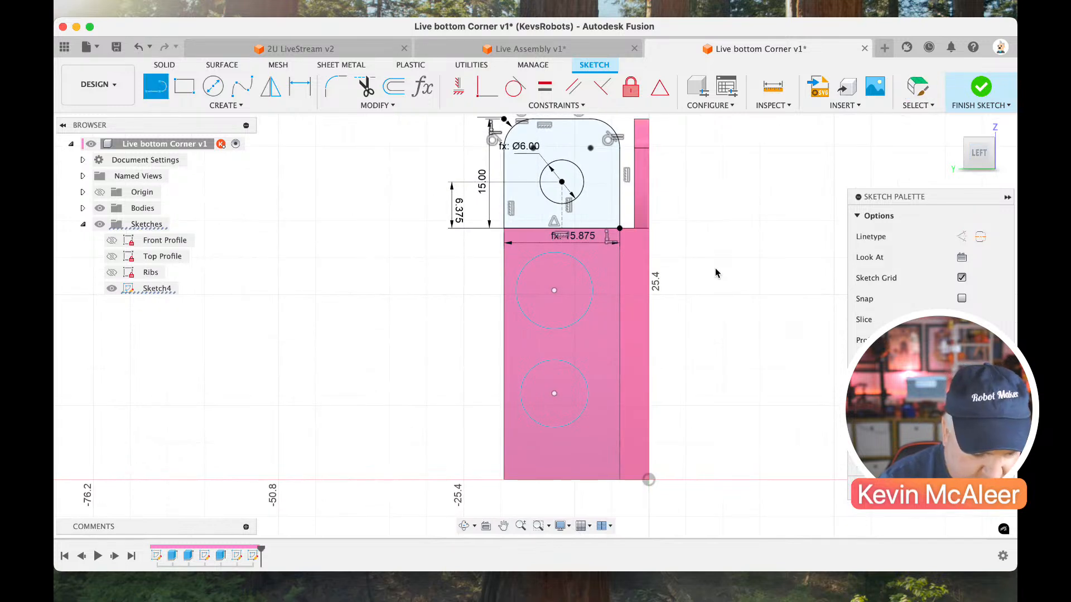
left_click(561, 229)
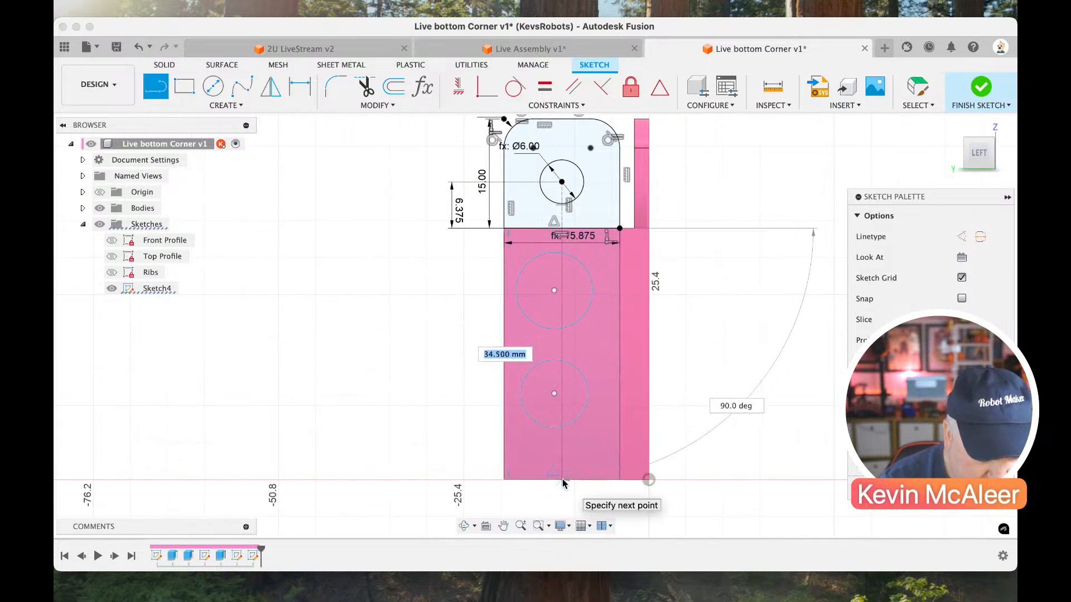
left_click(563, 481)
key("Escape")
left_click(562, 477)
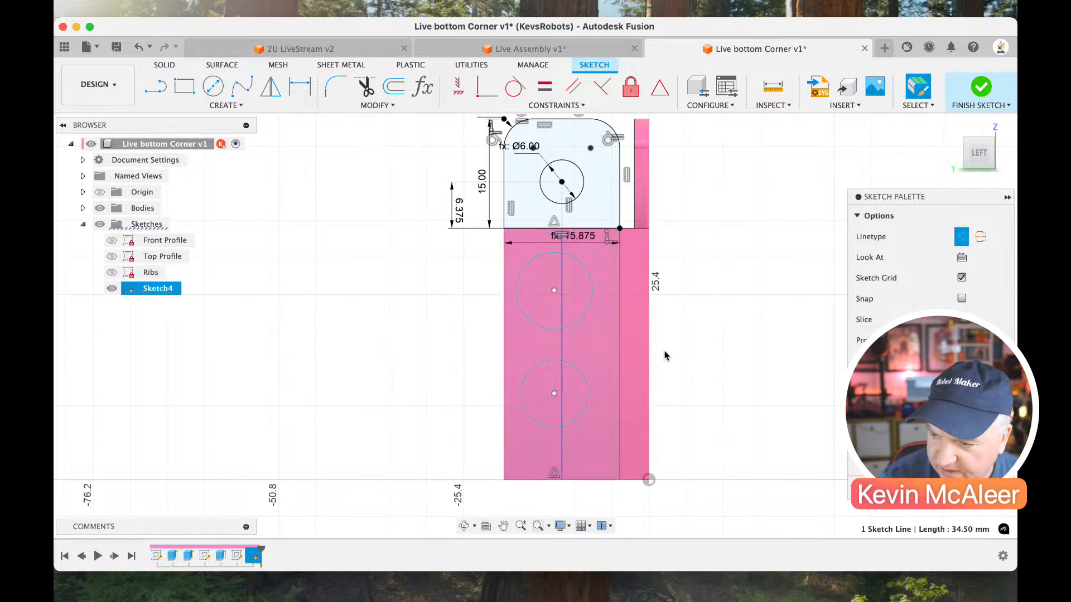
key("x")
Draw a line about 15.9 mm long across the side wall between the two circles and constrain it to horizontal.
key("l")
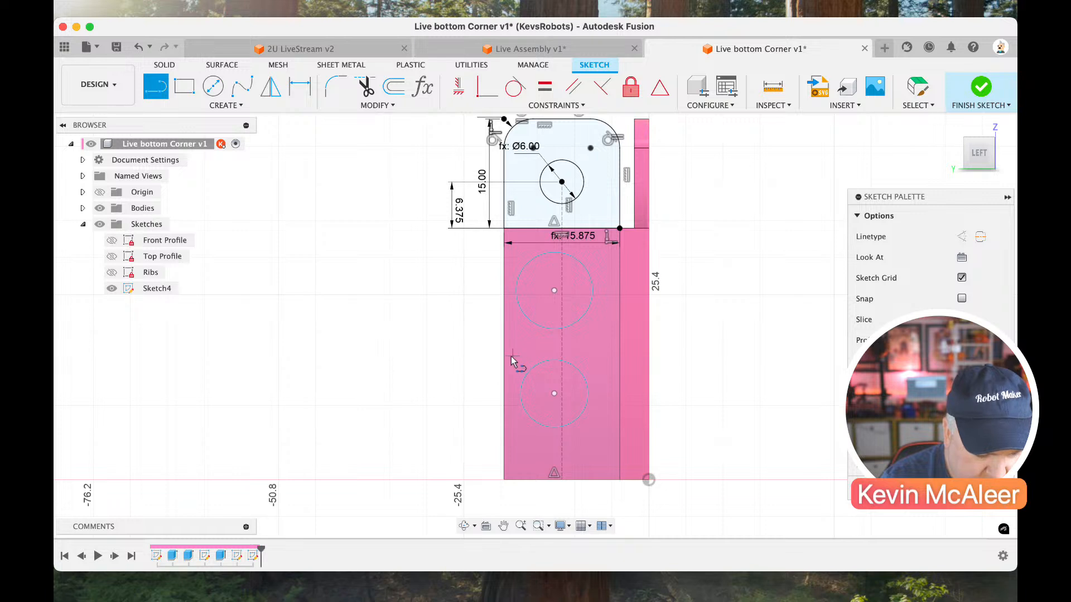
key("Escape")
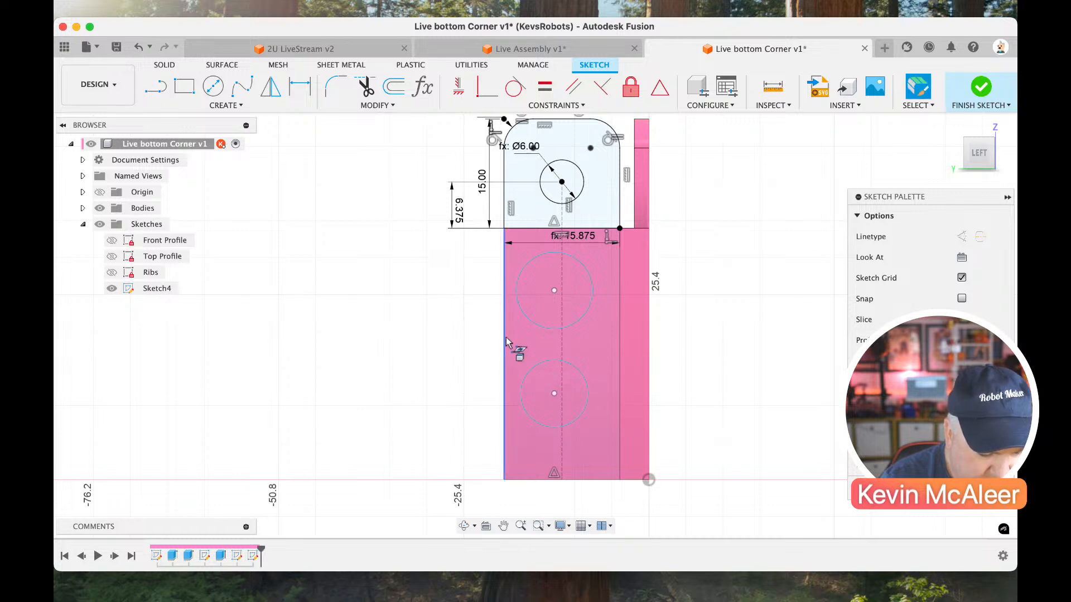
key("l")
left_click(504, 339)
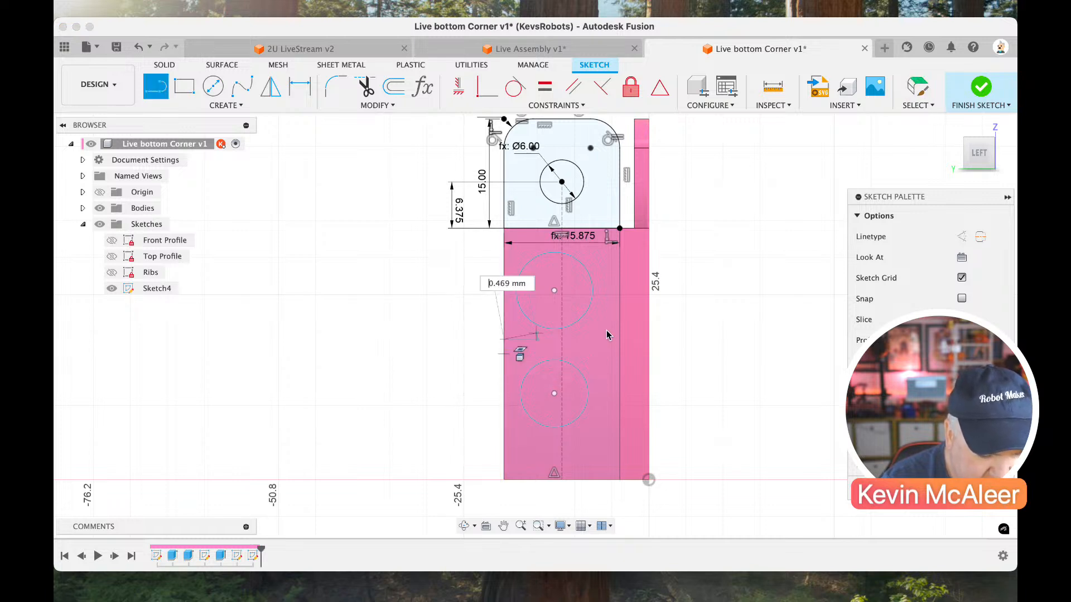
left_click(620, 341)
key("Escape")
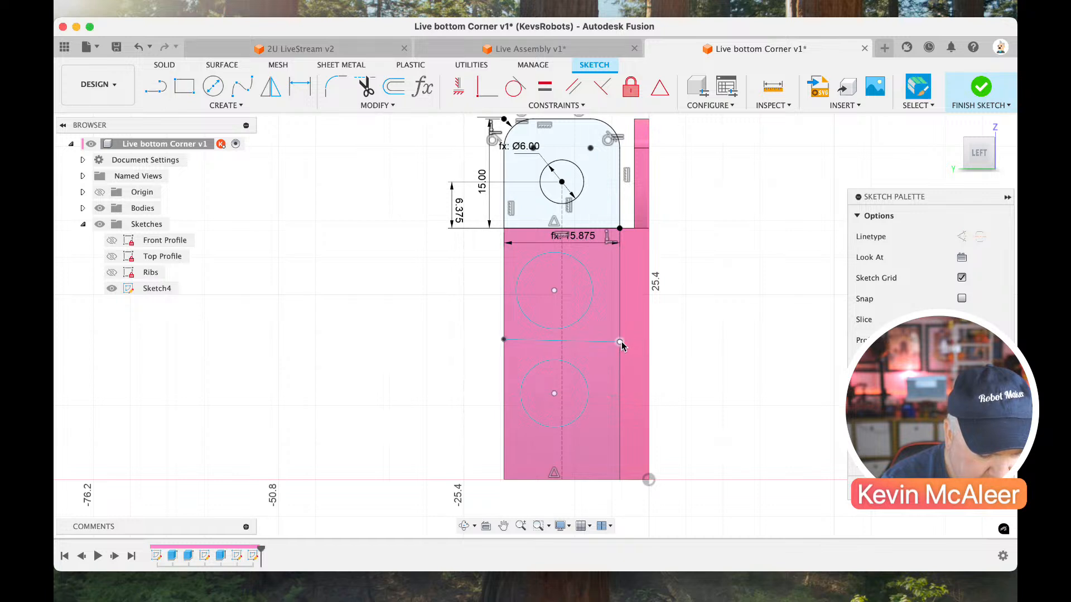
left_click(589, 345)
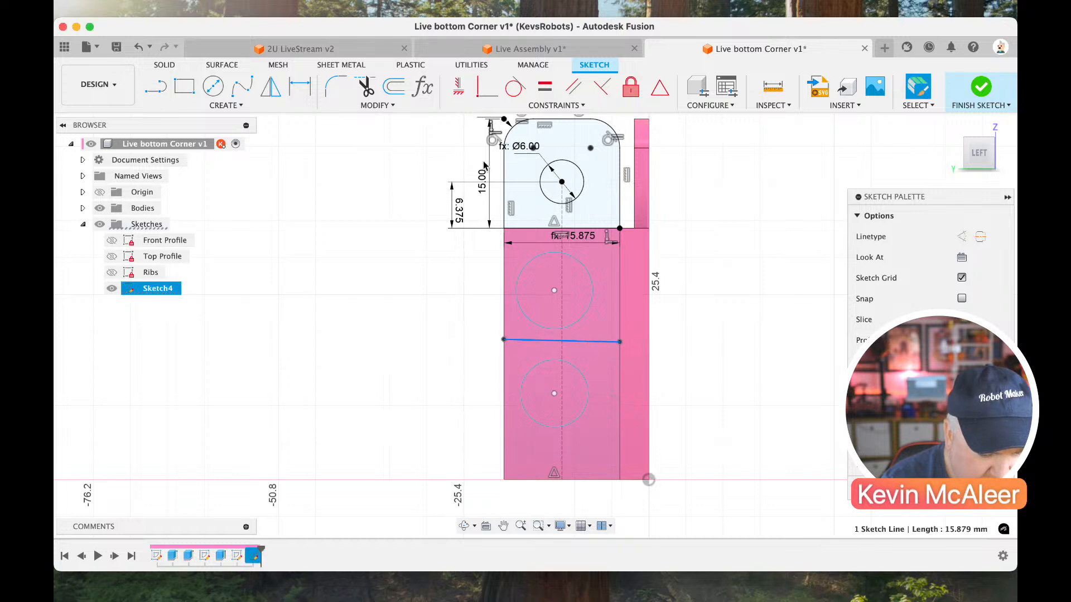
left_click(458, 87)
Dimension the distance from the tab's lower edge to the horizontal dividing line to 14.5 mm.
key("d")
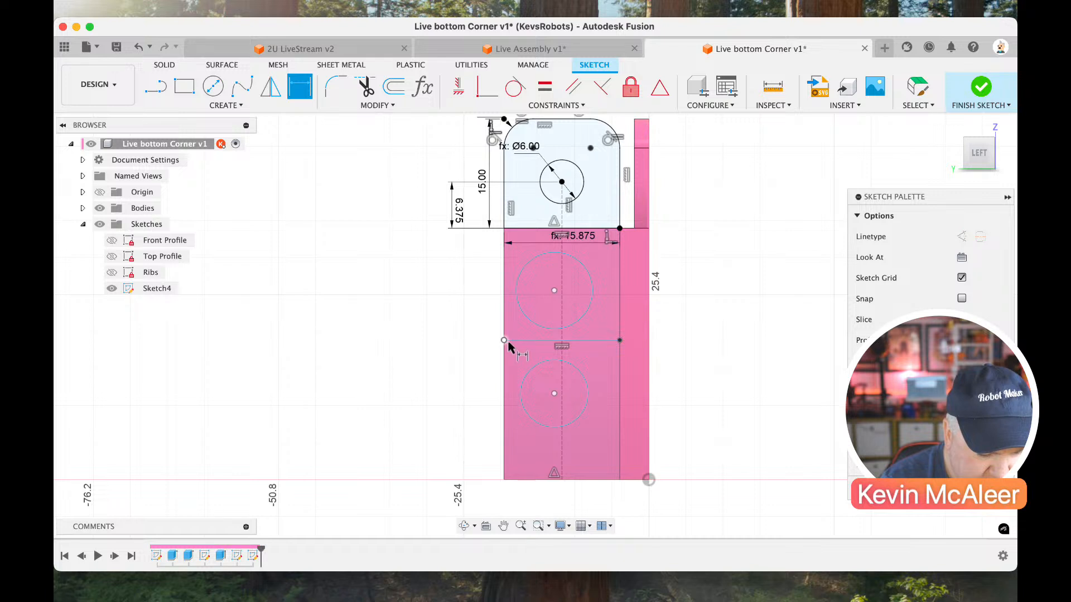
left_click(523, 228)
left_click(522, 229)
left_click(481, 251)
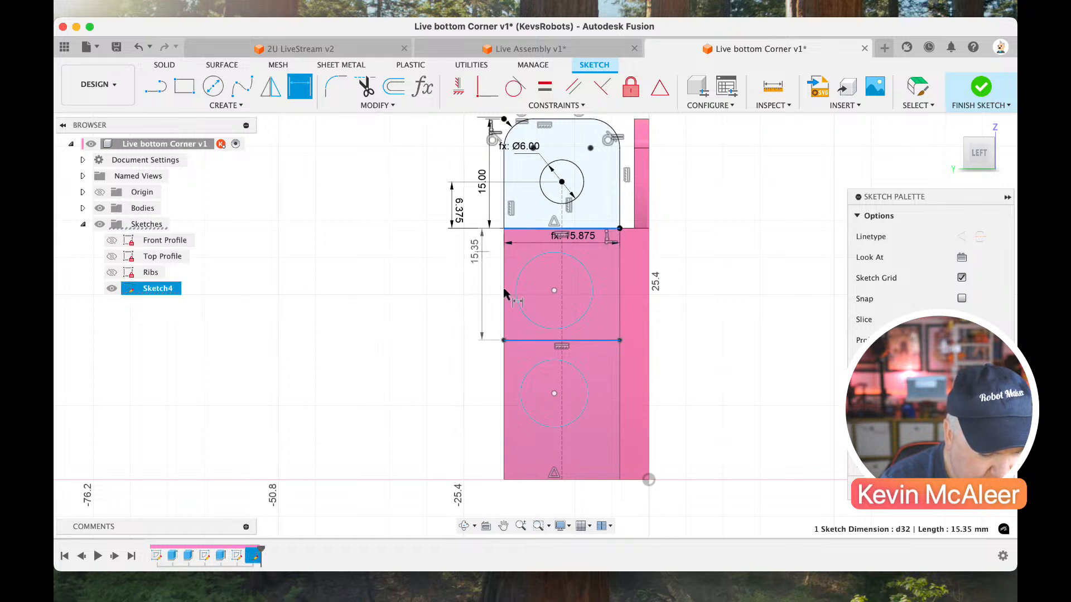
type("14.5")
key("Return")
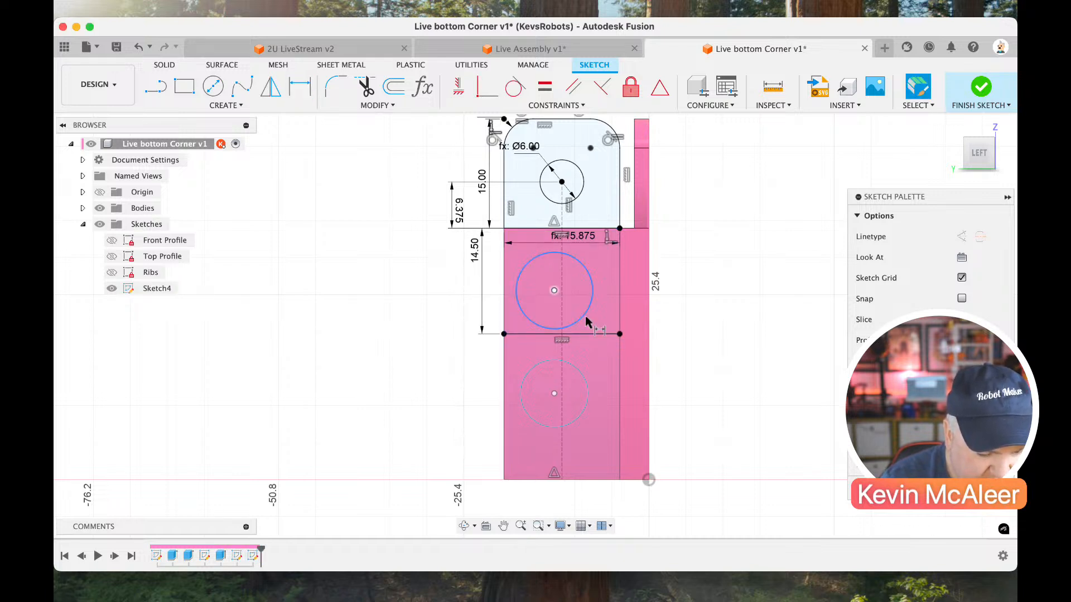
Dimension the vertical distance between the two side wall circle centres to the 15.875 mm pitch parameter.
key("d")
left_click(554, 394)
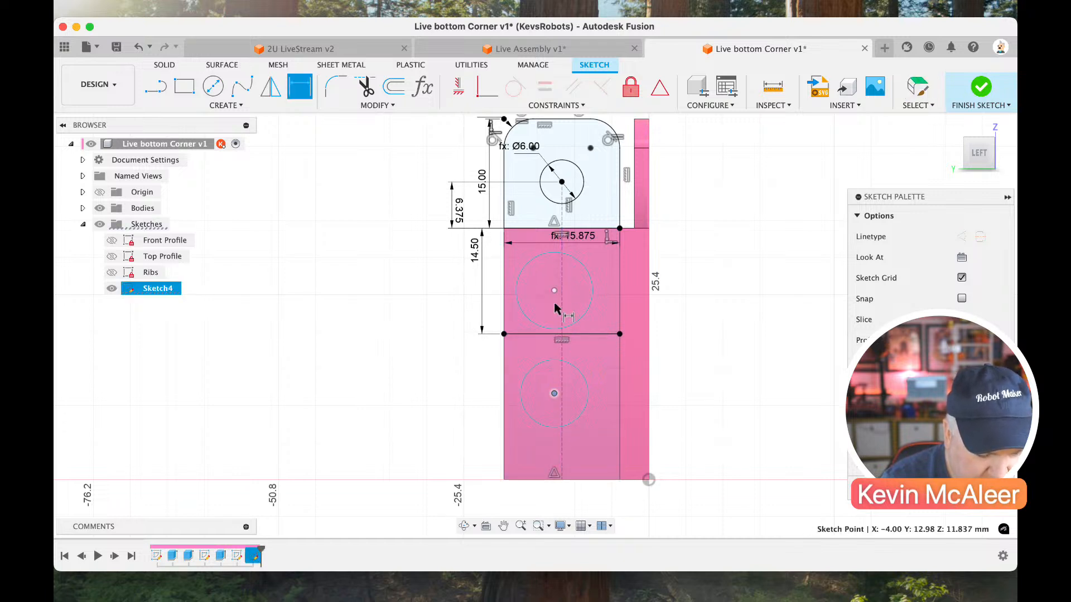
left_click(554, 290)
left_click(427, 308)
type("Rack")
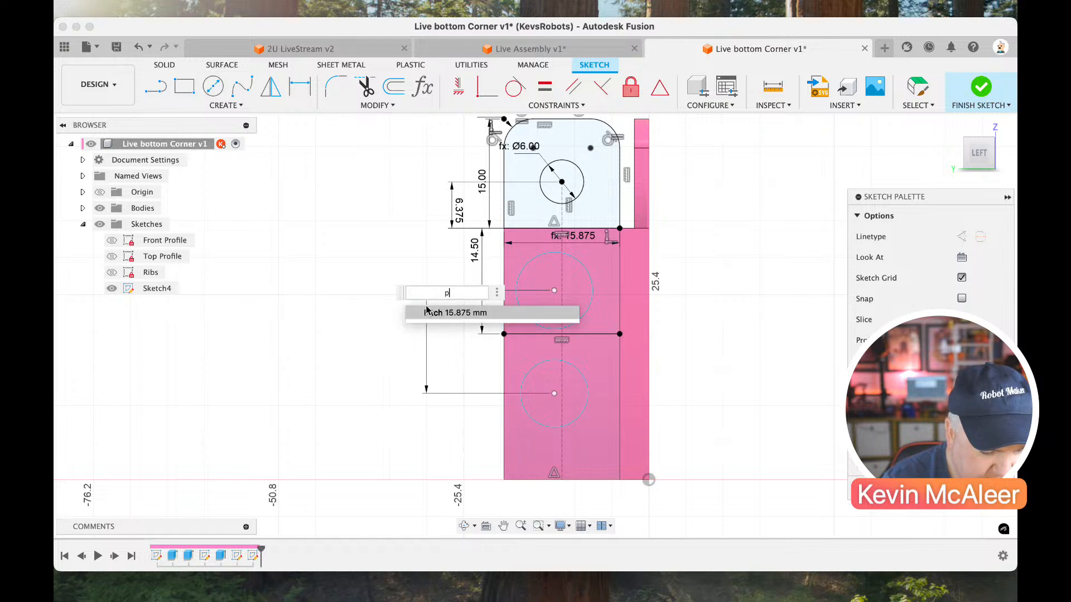
key("Return")
key("Return")
key("Escape")
Set the diameters of both side wall circles to the 6 mm hole parameter.
key("d")
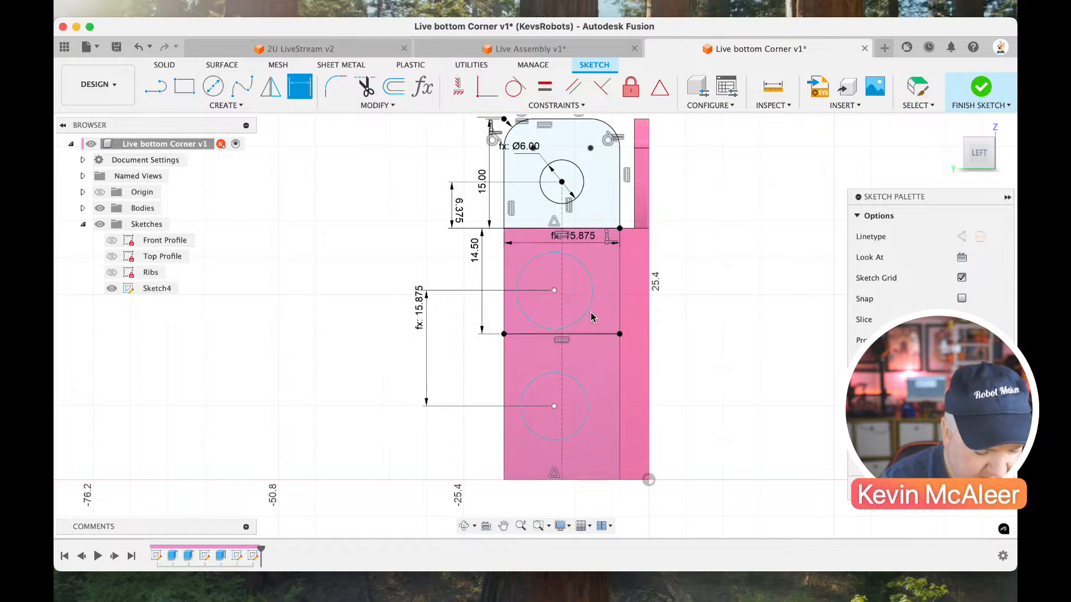
left_click(586, 312)
left_click(679, 337)
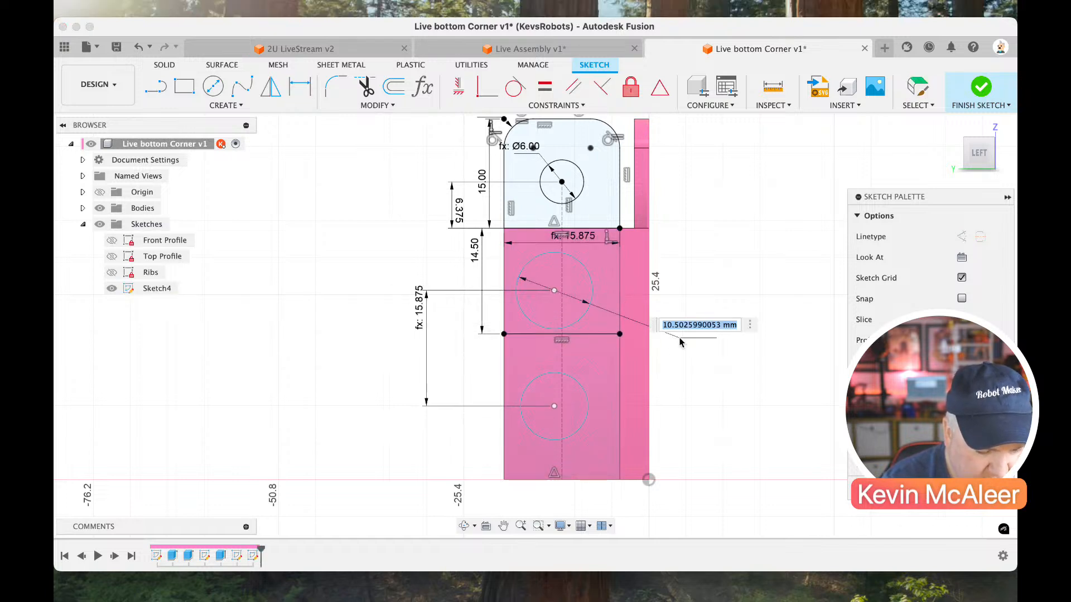
type("hole")
key("Return")
key("Return")
left_click(590, 421)
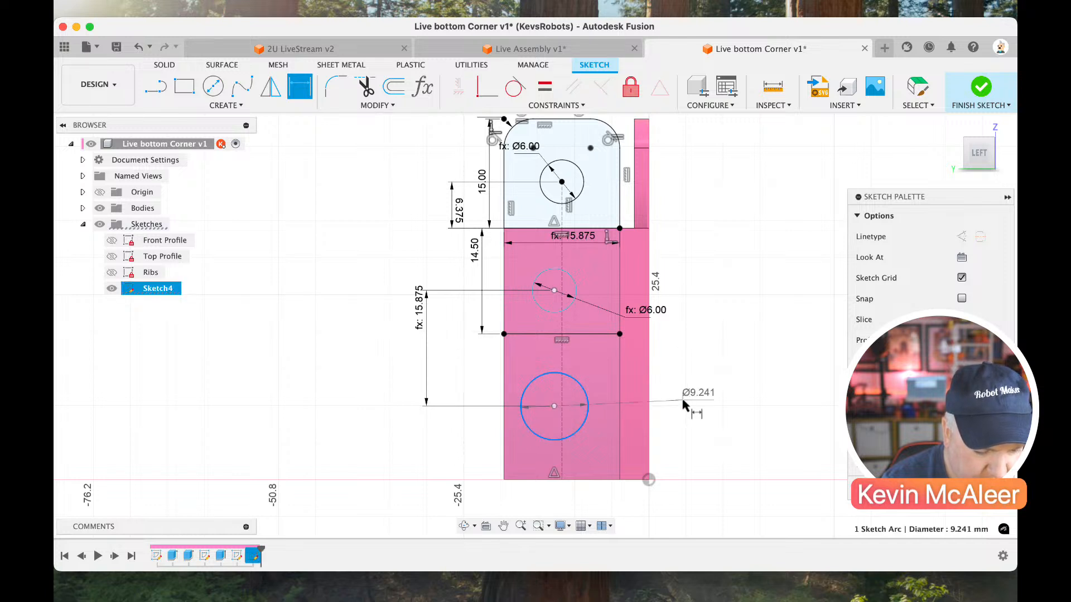
left_click(687, 406)
type("hole")
key("Return")
key("Return")
key("Escape")
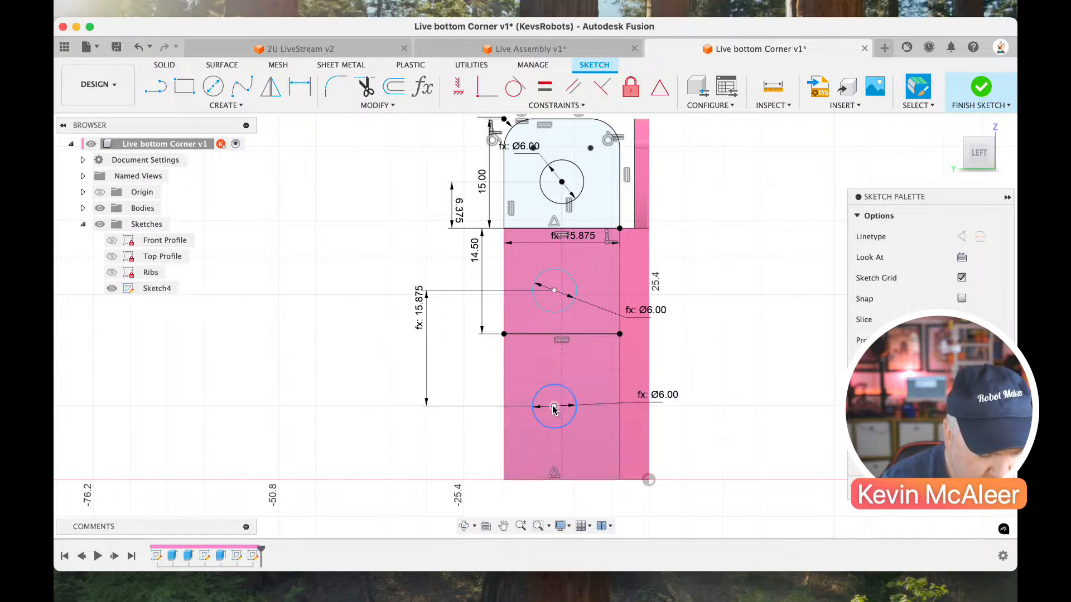
Draw a vertical line from the midpoint of the horizontal dividing line to the midpoint of the wall's bottom edge.
mouse_move(554, 406)
left_mouse_down()
mouse_move(563, 413)
mouse_move(547, 400)
left_mouse_up()
key("l")
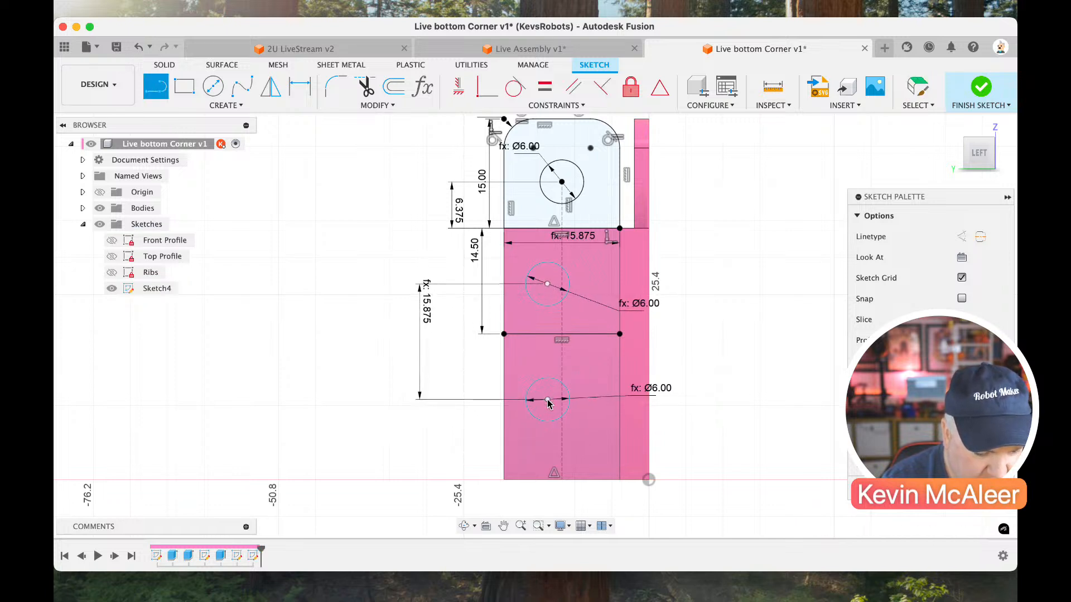
left_click(562, 333)
left_click(562, 480)
key("Escape")
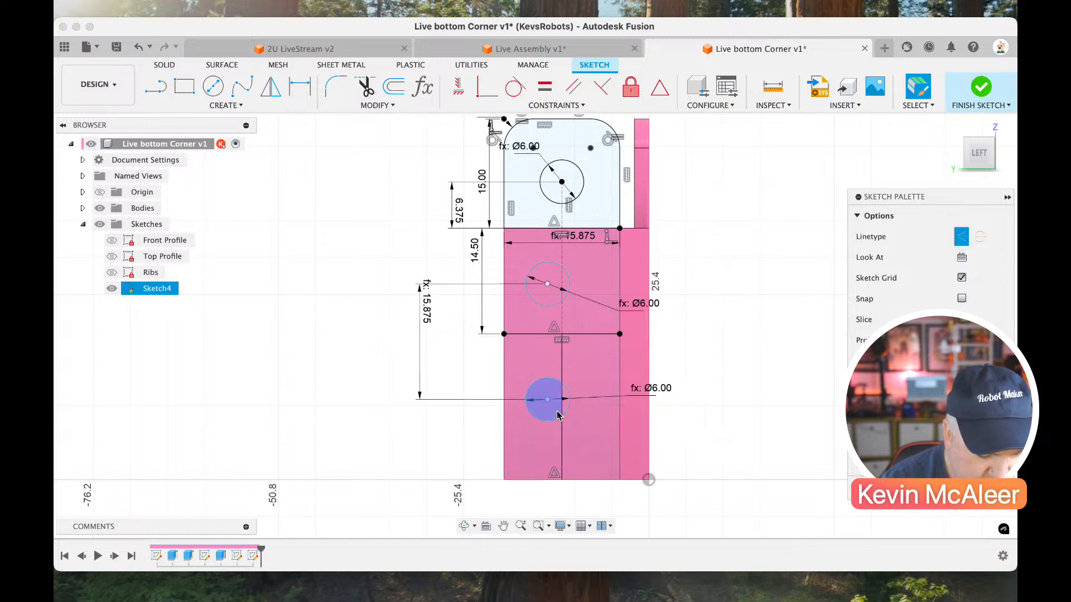
Place the lower circle's centre at the new vertical line's midpoint and constrain the upper circle's centre coincident with the construction centreline.
mouse_move(547, 399)
left_mouse_down()
mouse_move(566, 422)
mouse_move(561, 407)
left_mouse_up()
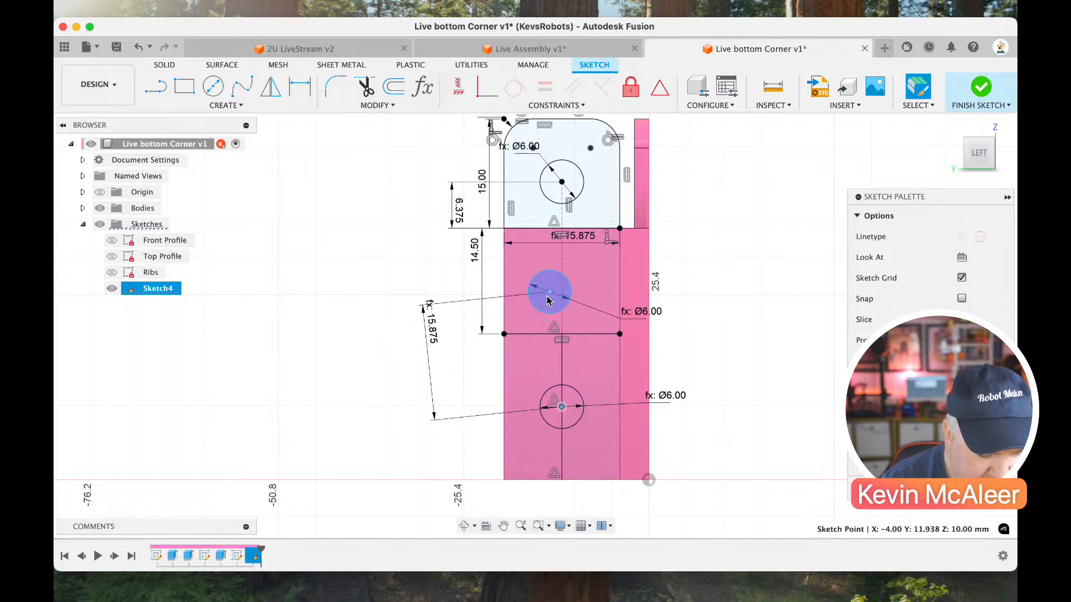
left_click(487, 87)
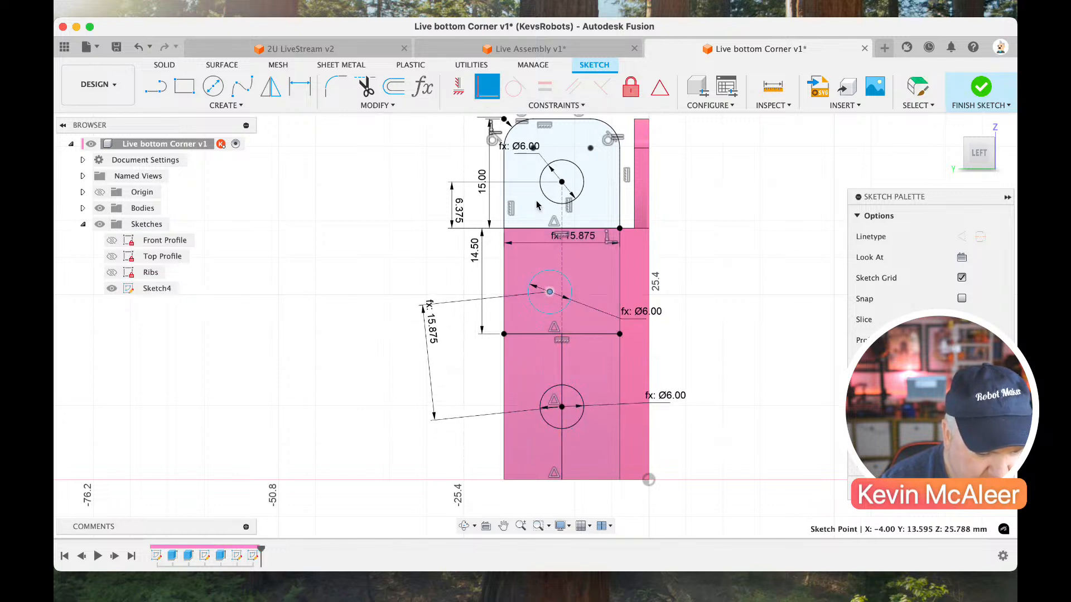
left_click(561, 273)
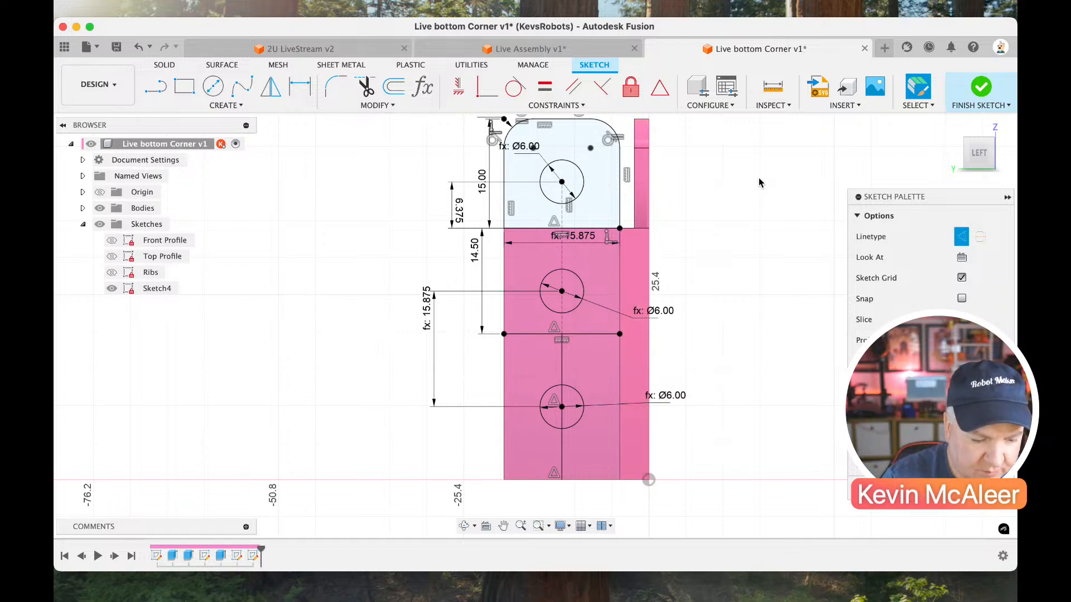
Finish and reopen the side wall hole sketch, and delete the vertical line between the horizontal dividing line and the wall's bottom edge.
left_click(980, 92)
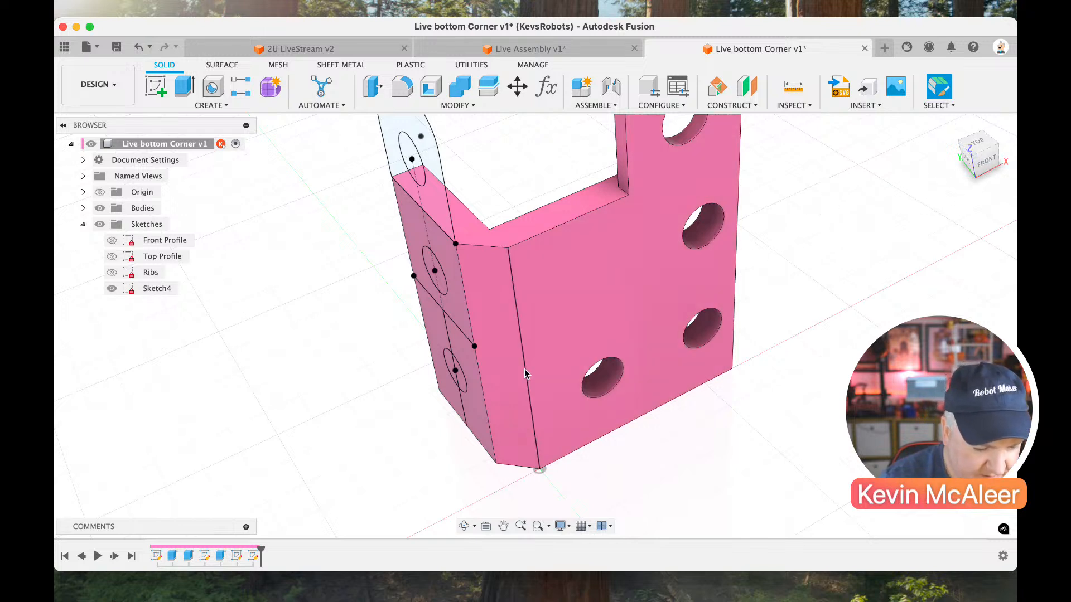
double_click(254, 556)
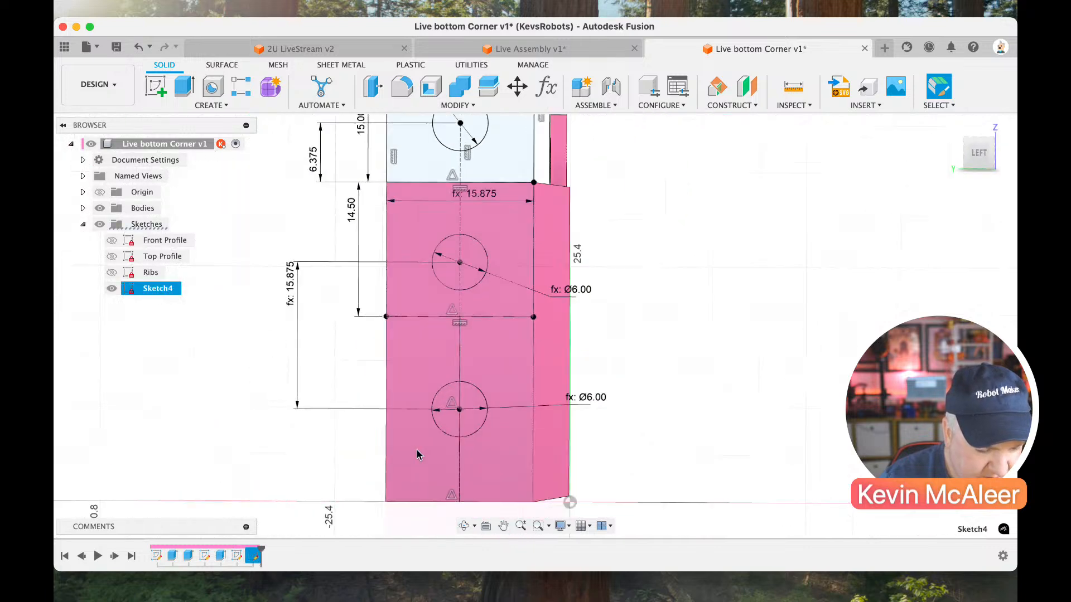
left_click(513, 423)
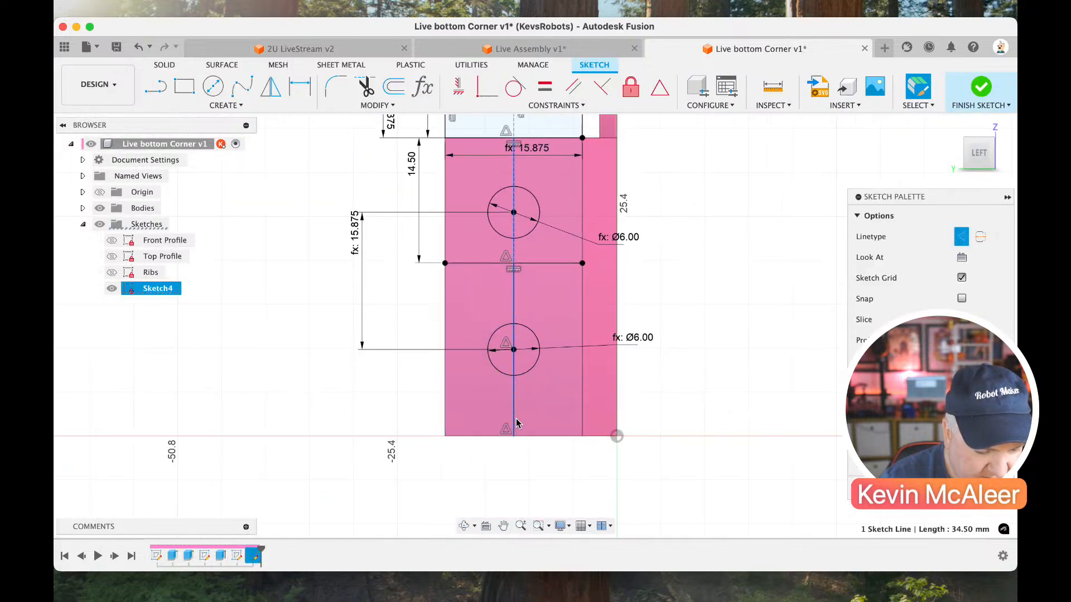
left_click(518, 418)
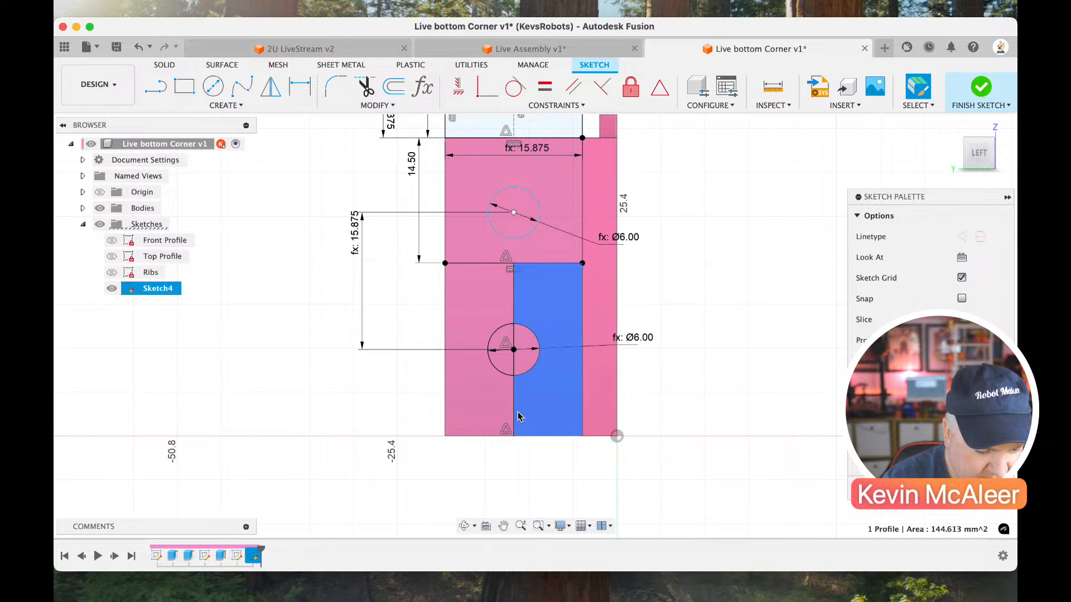
left_click(513, 418)
key("Delete")
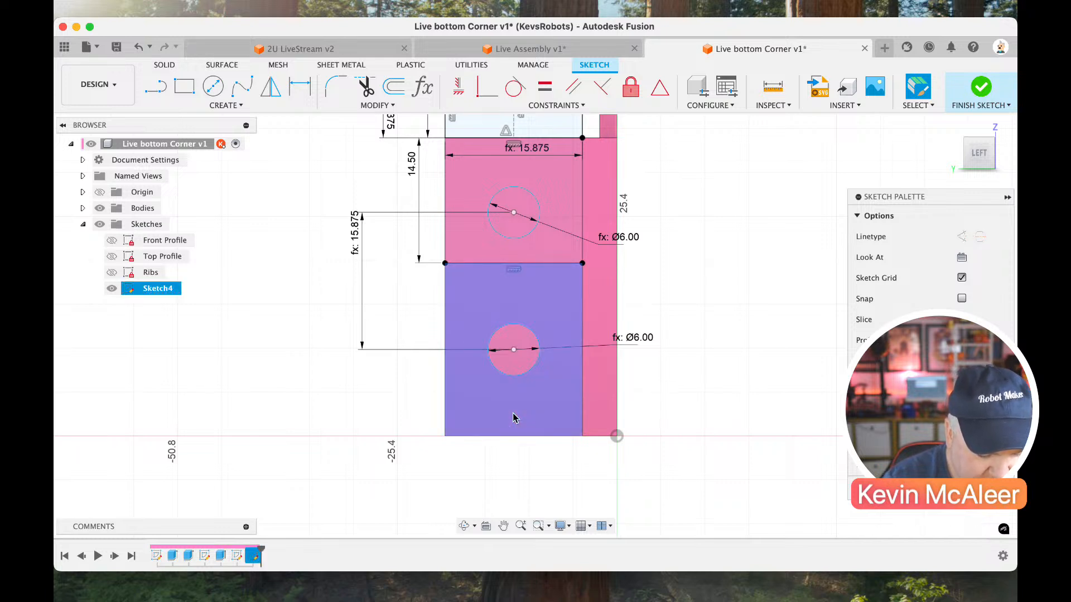
Draw a horizontal line across the side wall, below the lower circle, between the wall's two side edges.
key("l")
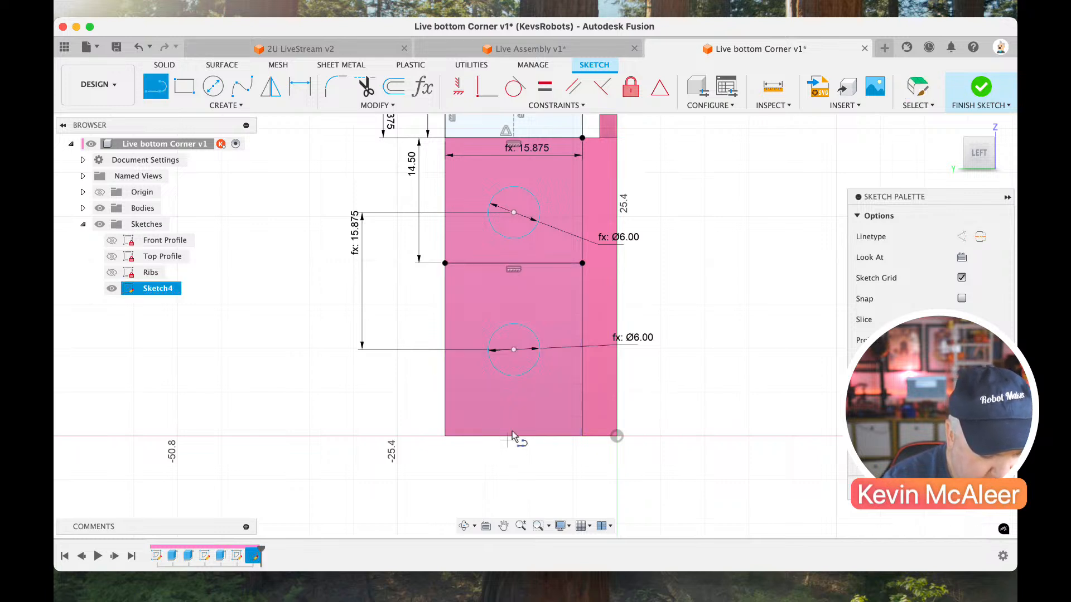
left_click(445, 406)
left_click(582, 406)
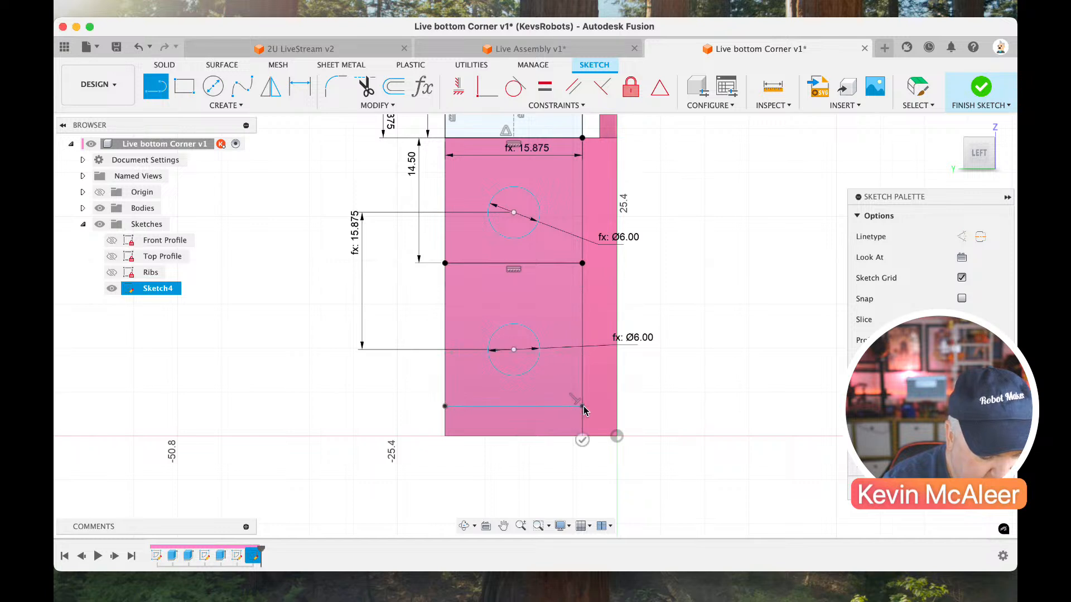
key("Escape")
Dimension the new horizontal line 4 mm above the wall's bottom edge.
key("d")
left_click(544, 406)
left_click(537, 436)
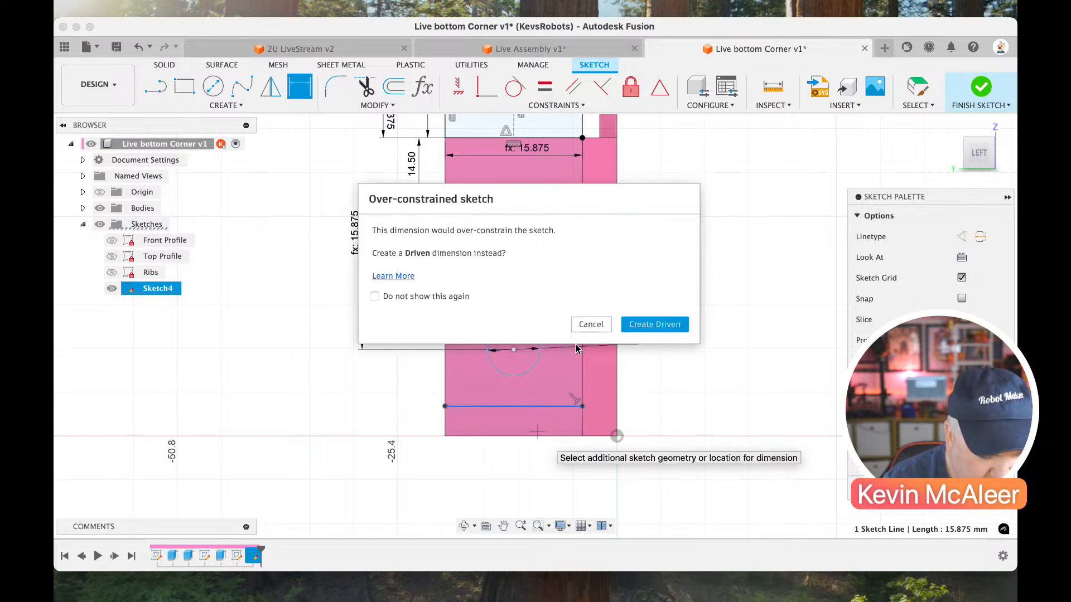
left_click(581, 325)
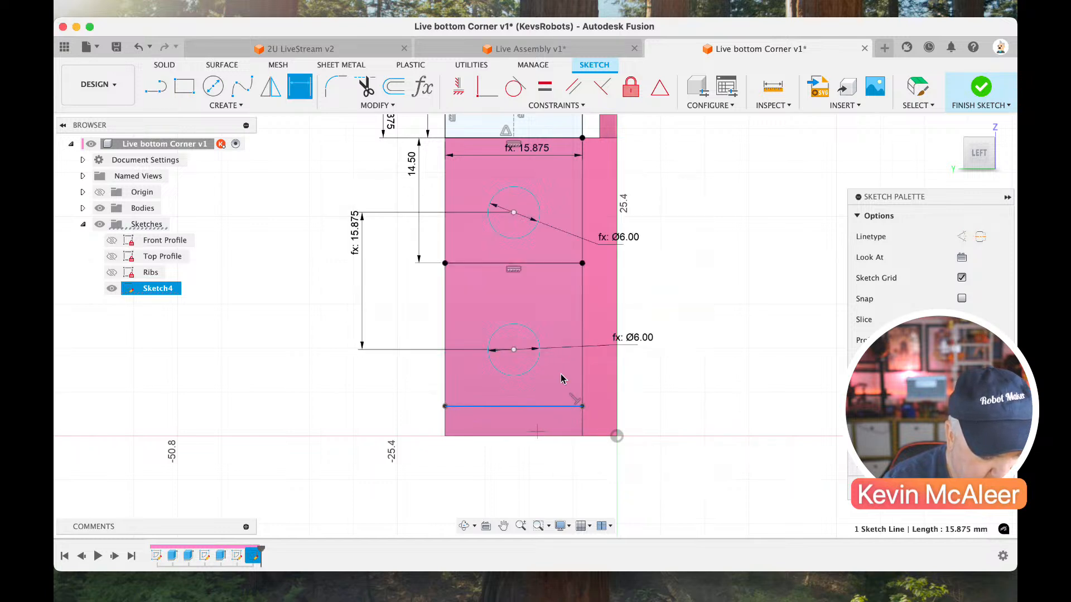
left_click(532, 437)
left_click(454, 406)
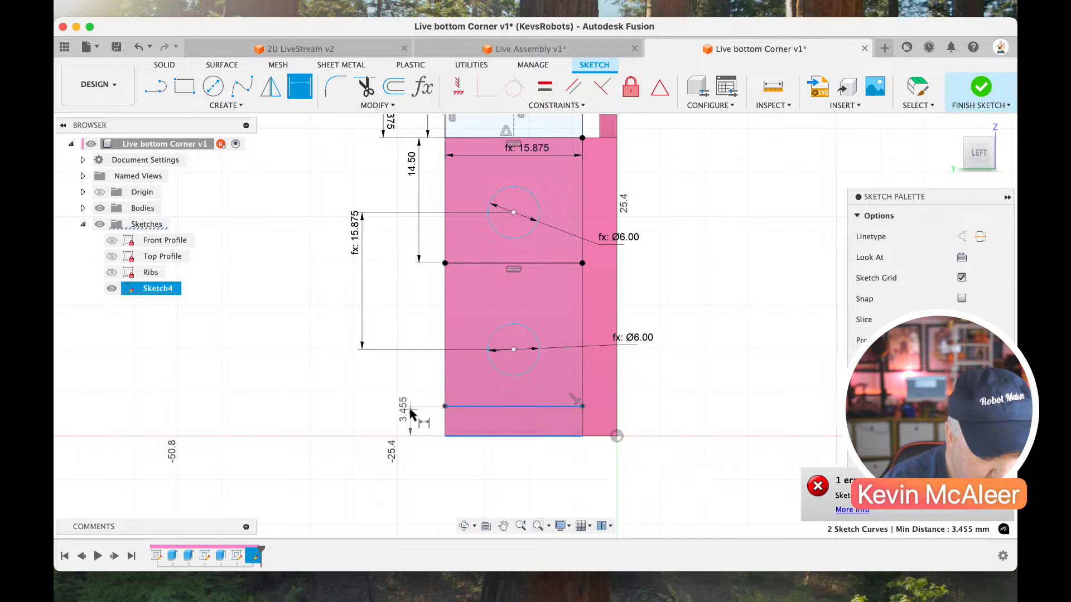
left_click(411, 414)
type("4")
key("Return")
key("Escape")
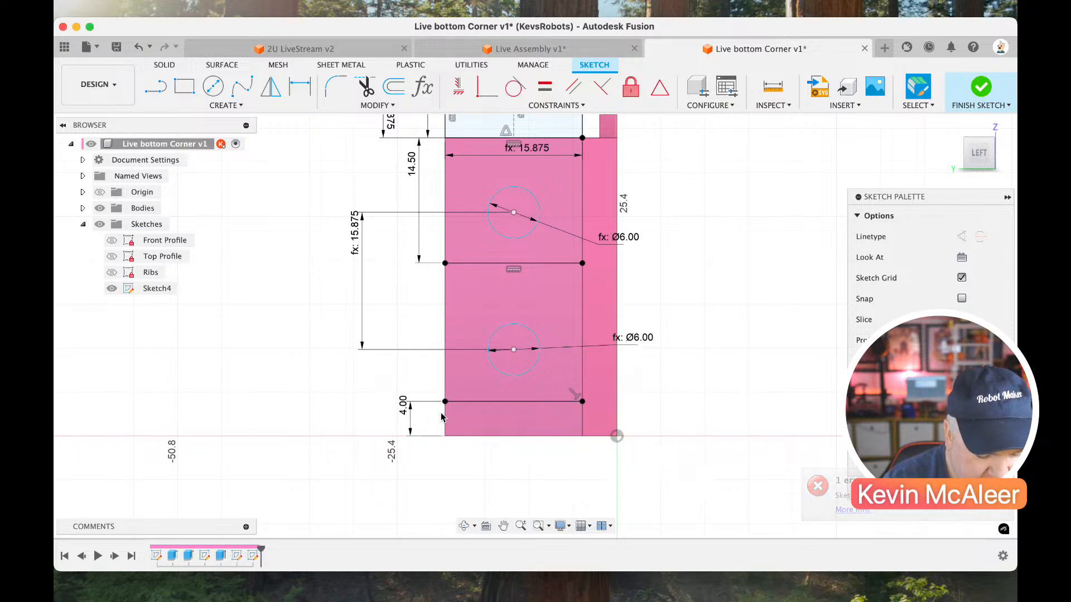
Draw vertical lines from the lower horizontal line's midpoint to the dividing line's midpoint and on to the midpoint of the wall's top edge.
key("l")
left_click(513, 402)
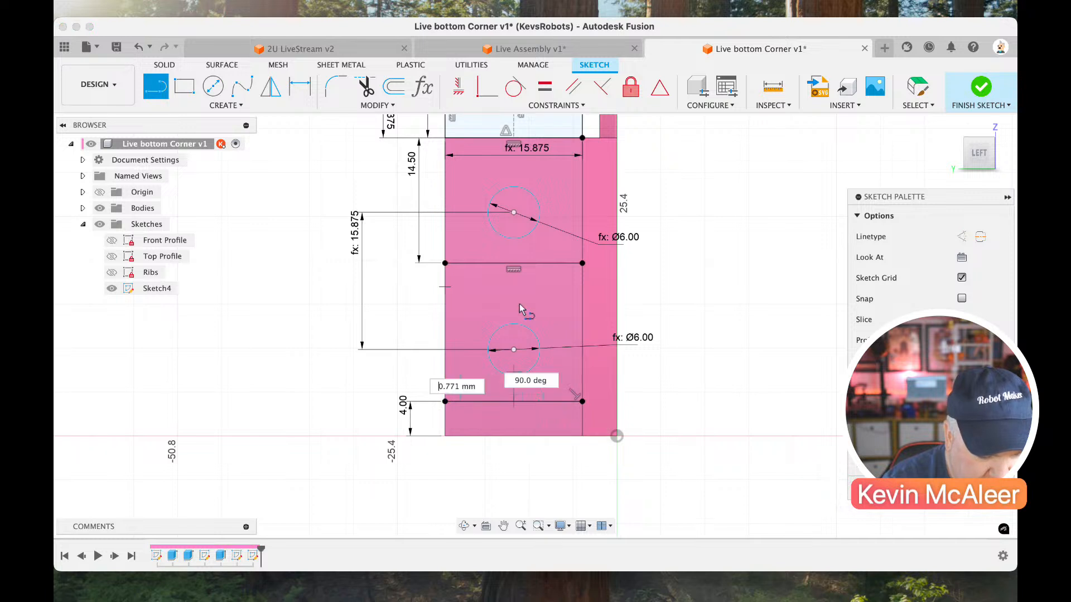
left_click(513, 264)
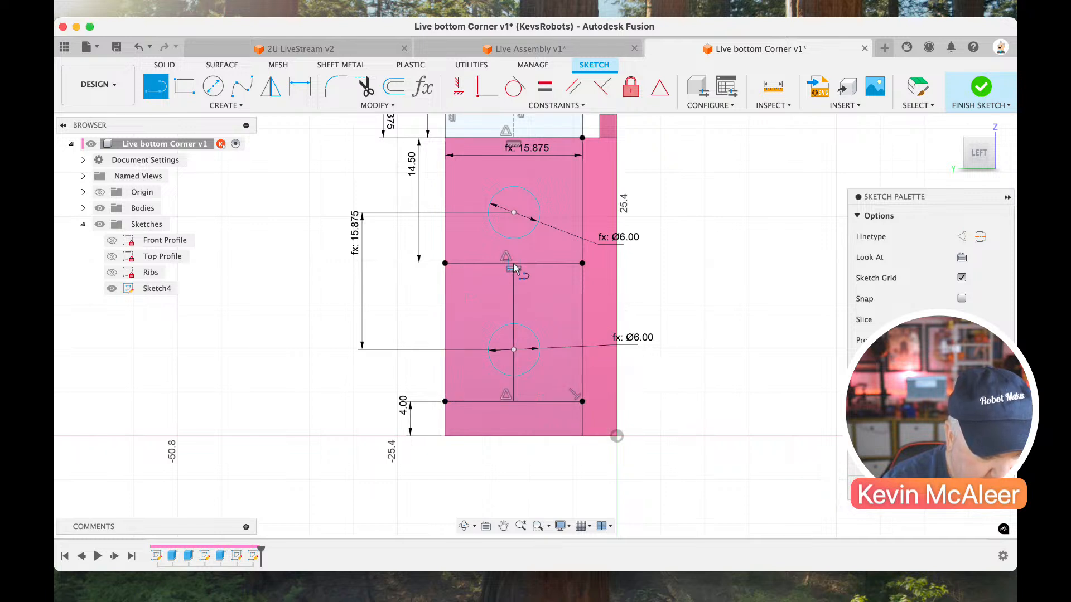
left_click(514, 264)
scroll(514, 164, "up", 2)
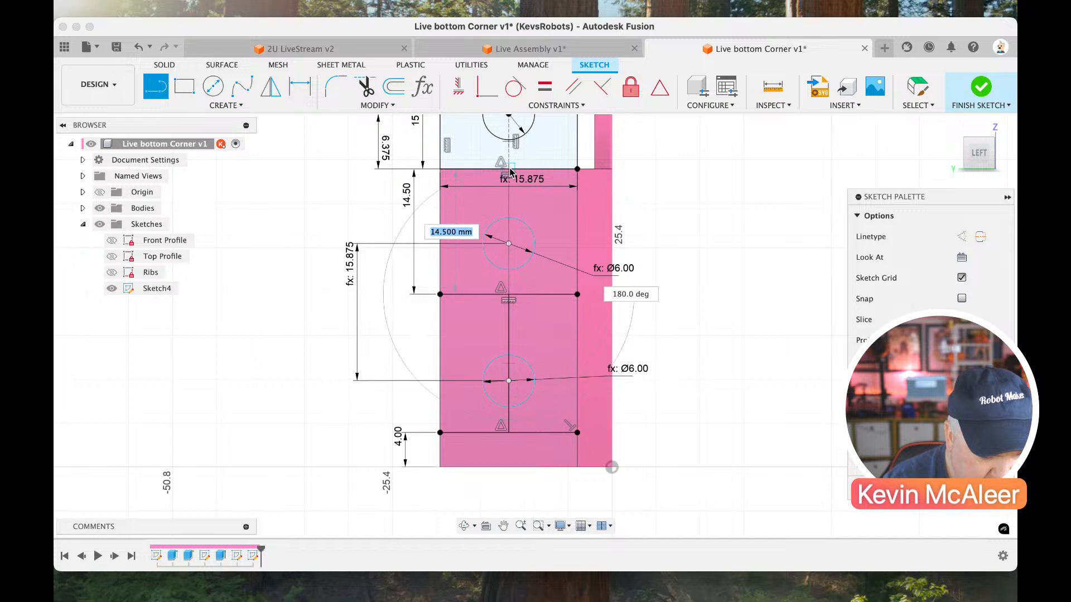
left_click(513, 166)
key("Escape")
Move the upper circle's centre to the upper vertical line's midpoint and place the lower circle's centre on the lower vertical line.
left_click_drag(509, 235, 510, 236)
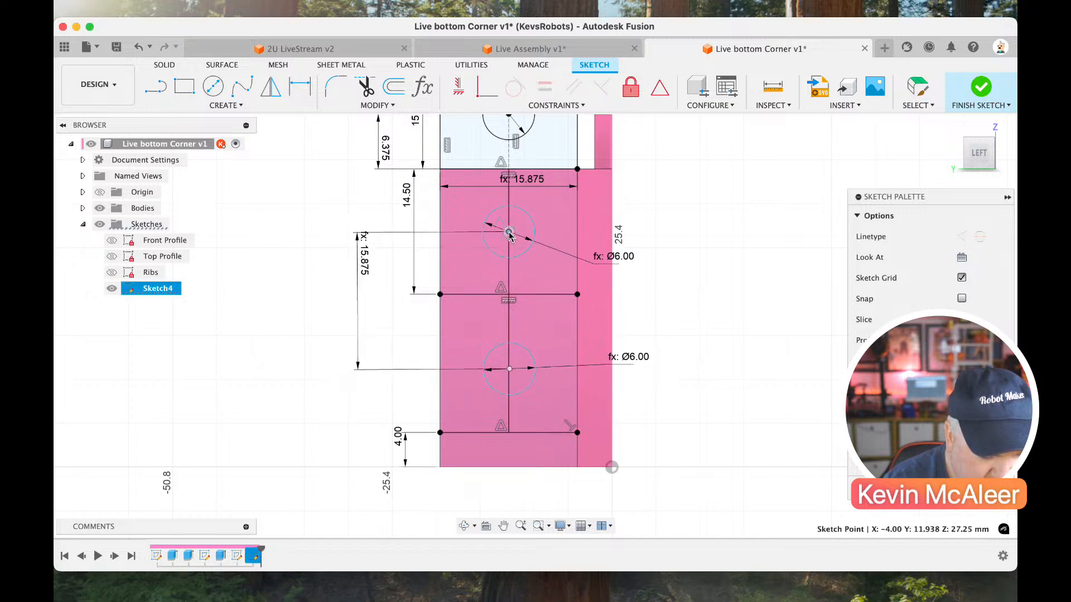
left_click(525, 351)
left_click(509, 370)
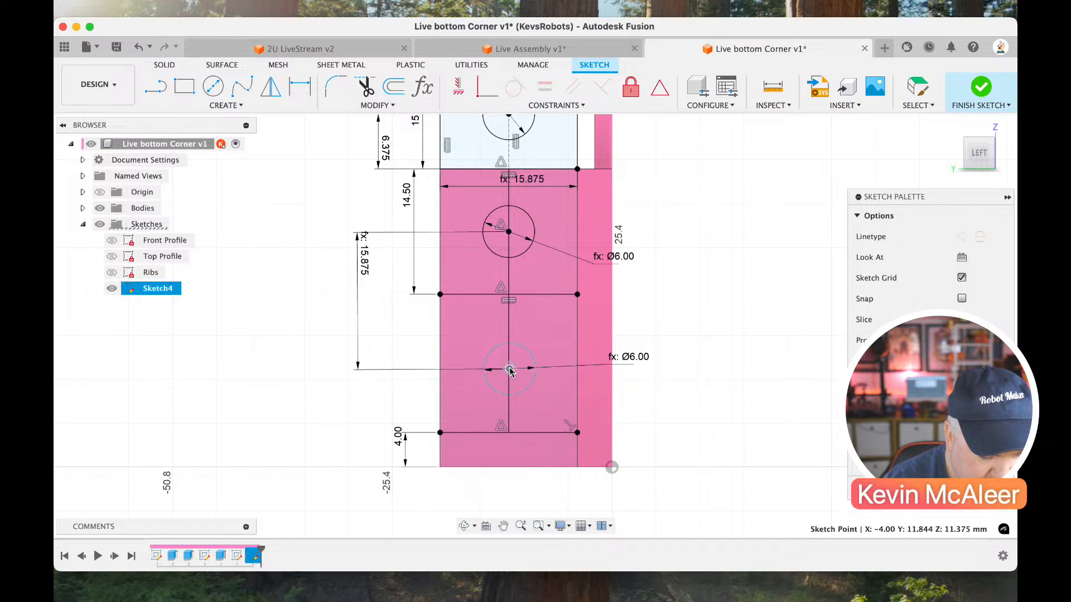
Convert both vertical centre lines and the lower horizontal line to construction geometry and finish the sketch.
left_click(514, 327)
left_click(508, 323)
left_click(510, 281)
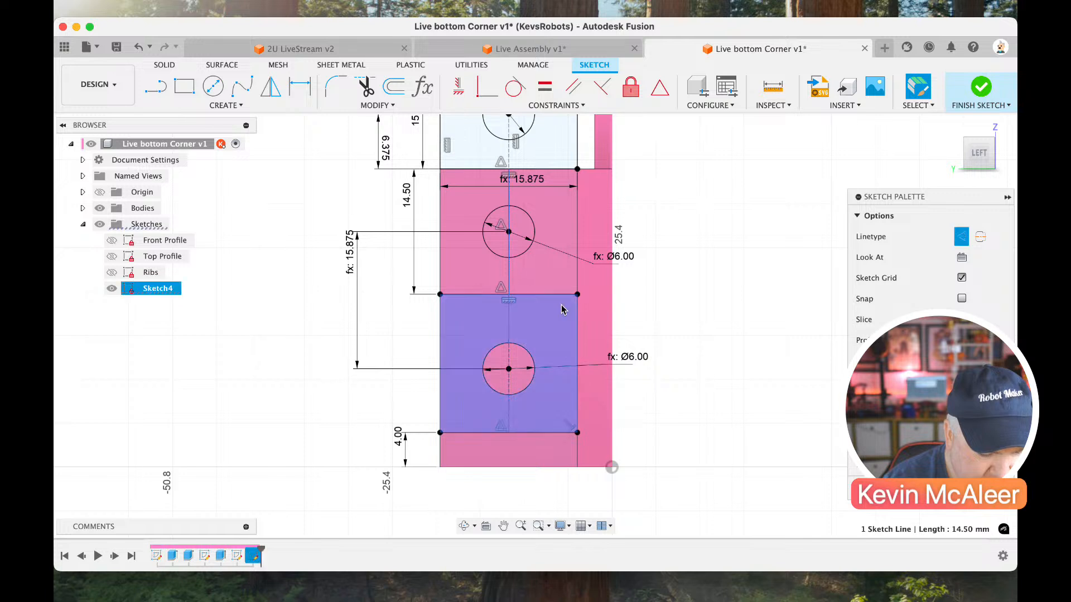
left_click(705, 284)
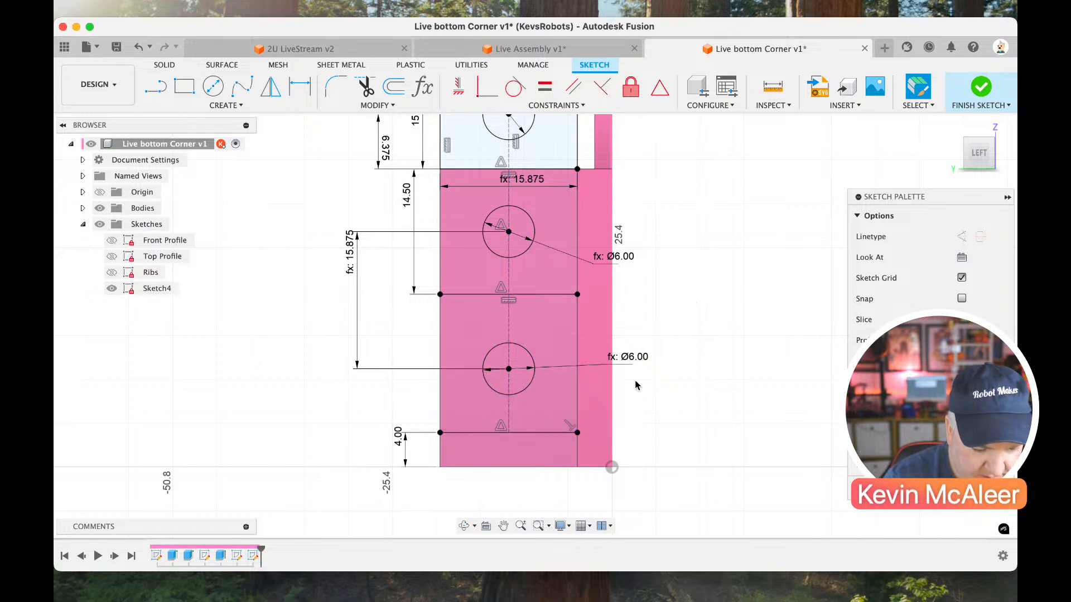
left_click(555, 435)
left_click(741, 280)
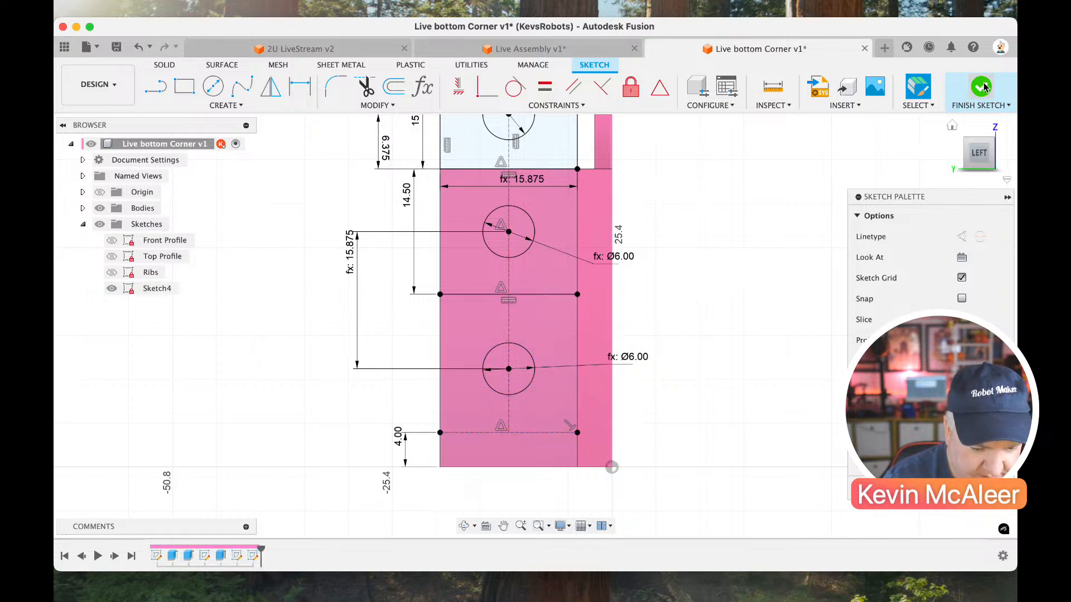
left_click(980, 88)
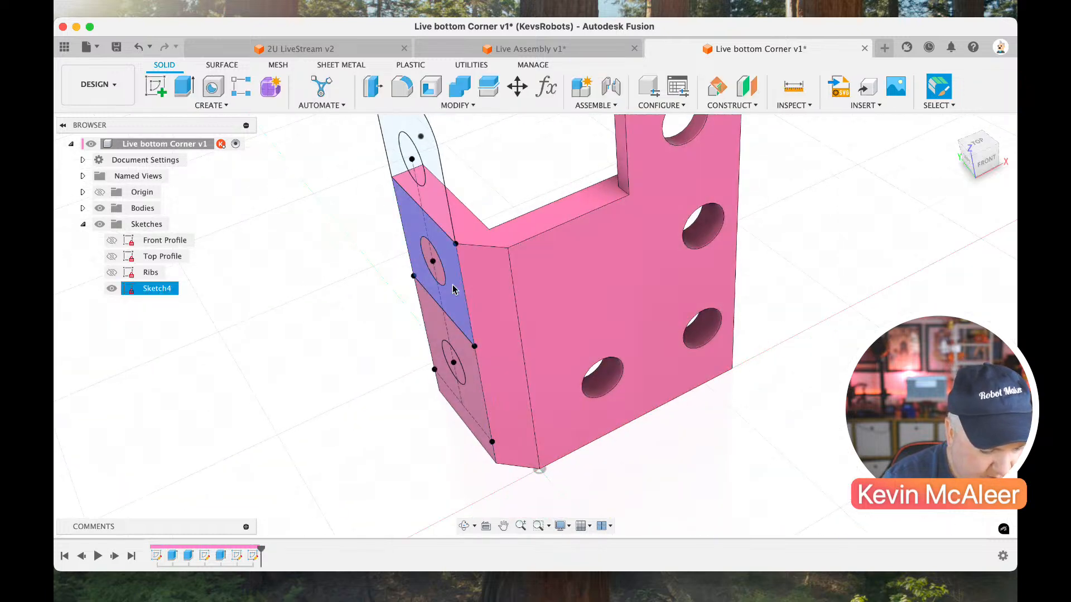
Extrude the two lower side wall circles inward as a cut with the extent type All.
key("e")
left_click(438, 275)
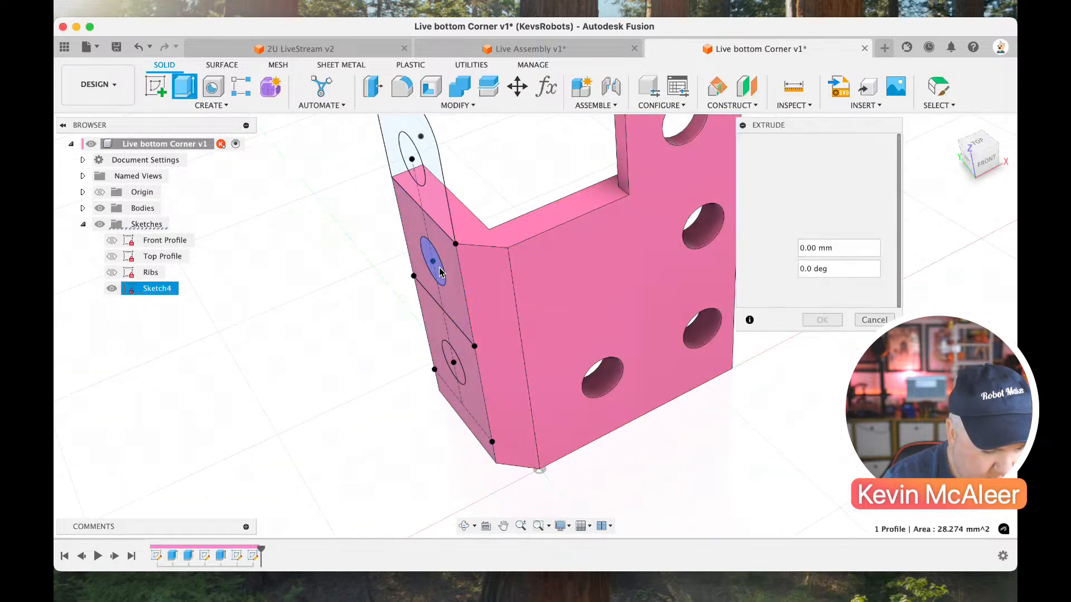
left_click(446, 358)
left_click_drag(438, 369, 538, 322)
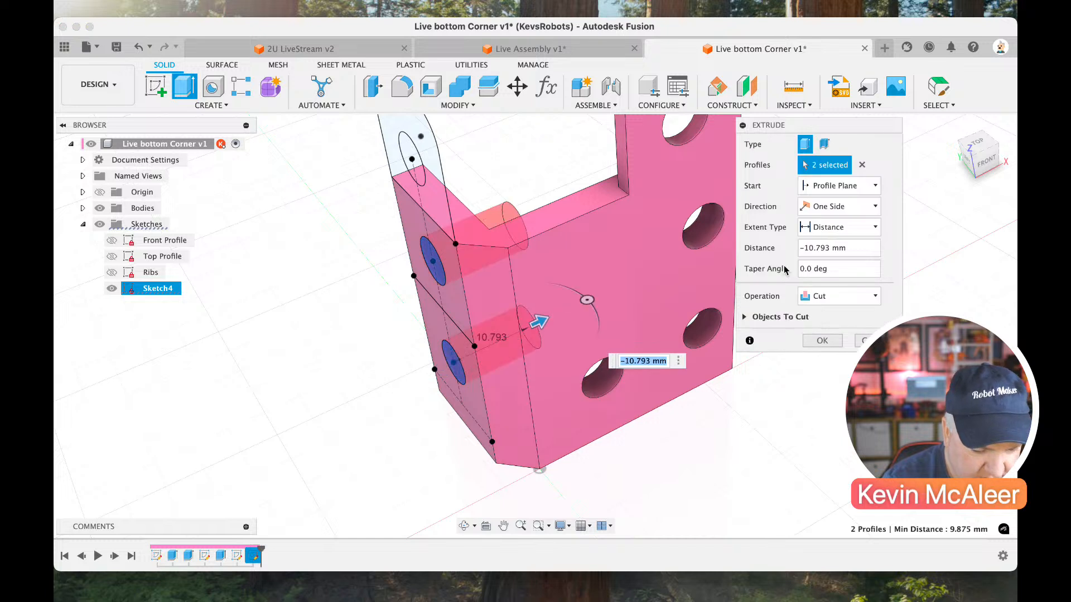
left_click(815, 228)
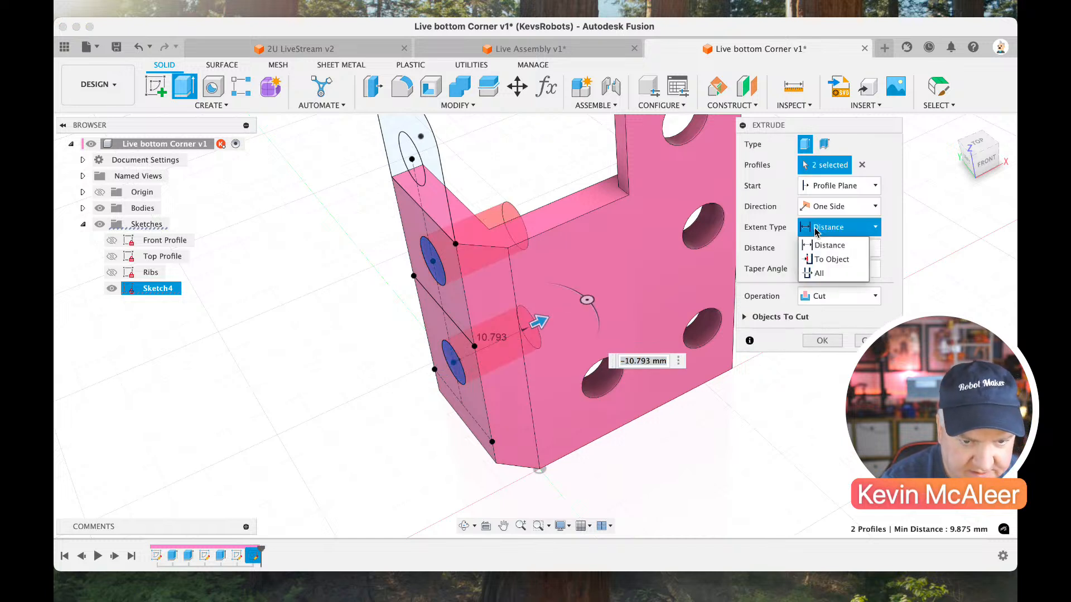
left_click(817, 274)
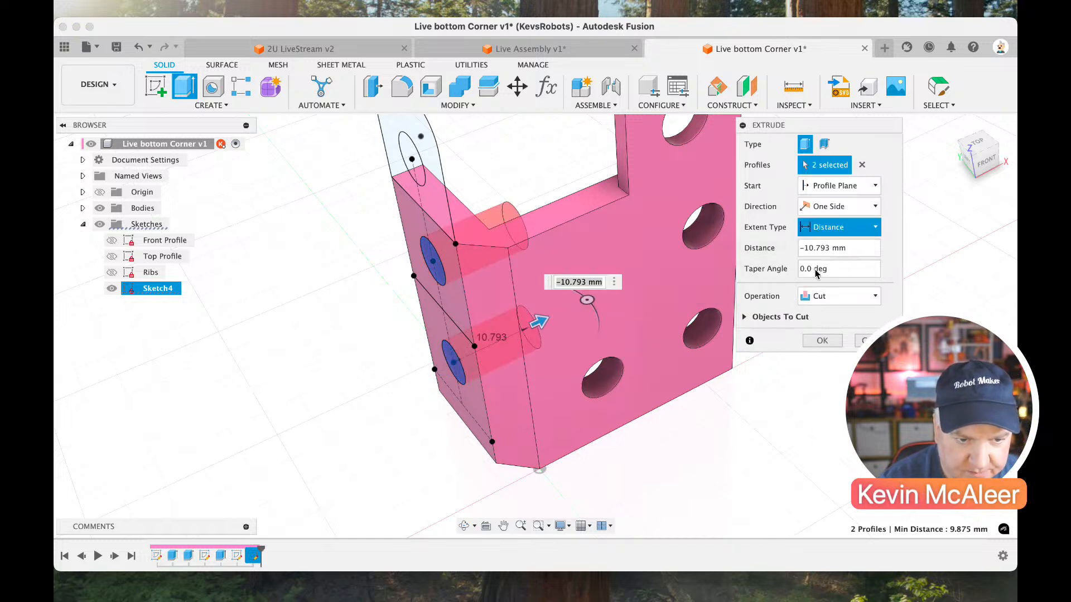
left_click(819, 342)
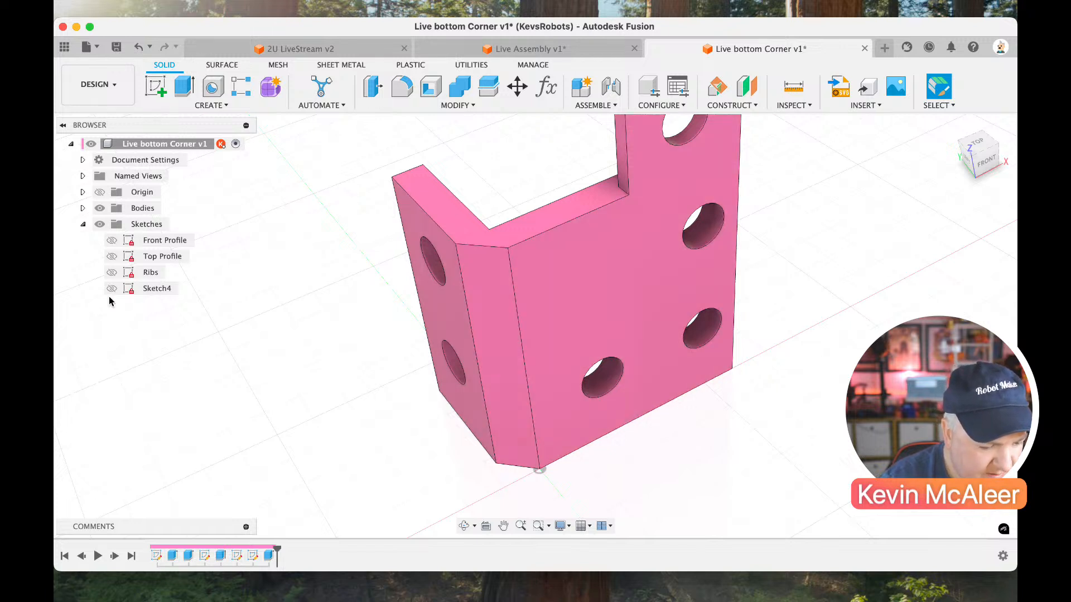
Show the side wall sketch, extrude the rounded tab profile around its hole by -2 mm, and hide the sketch again.
left_click(111, 288)
key("e")
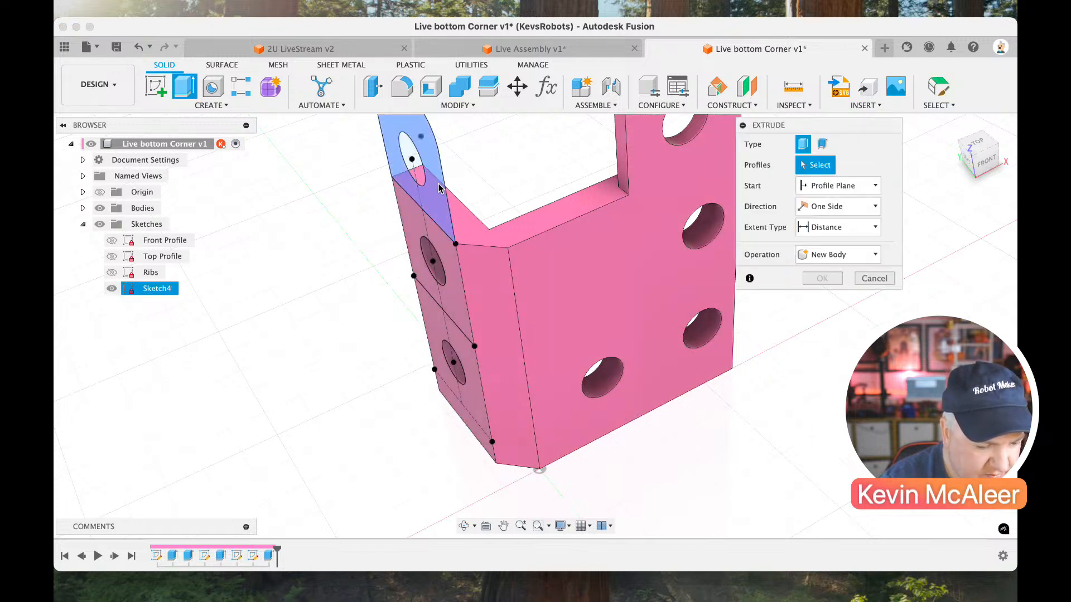
left_click(413, 167)
scroll(438, 189, "up", 1)
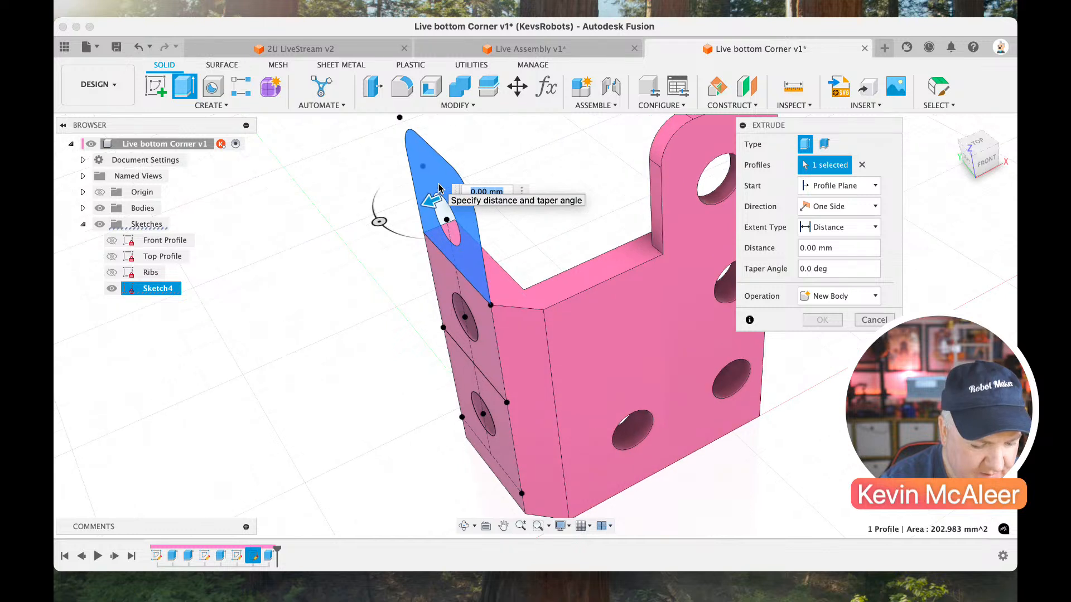
type("-2")
key("Return")
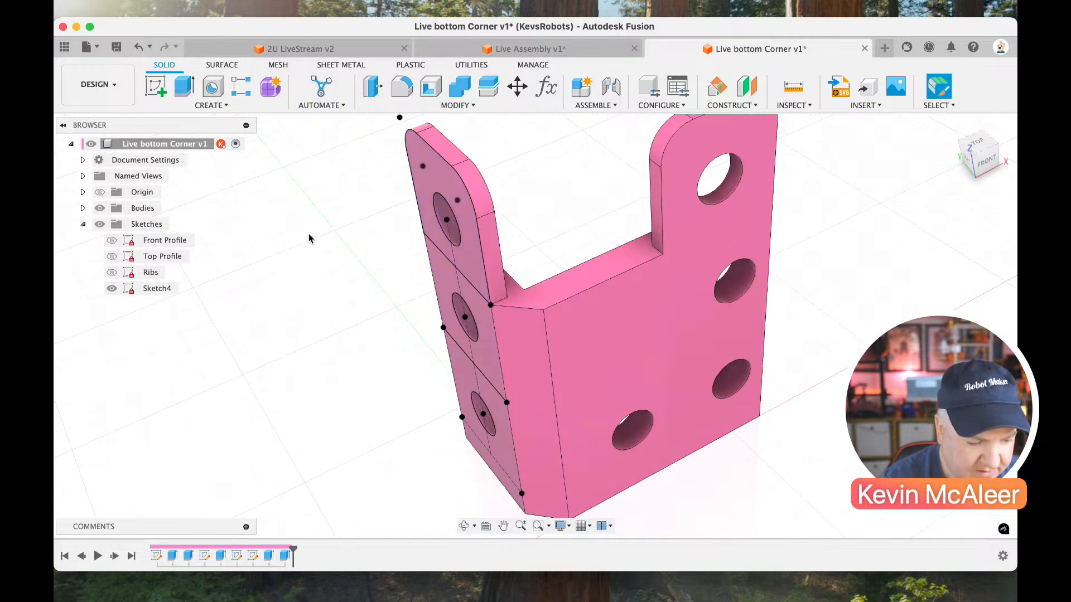
left_click(111, 289)
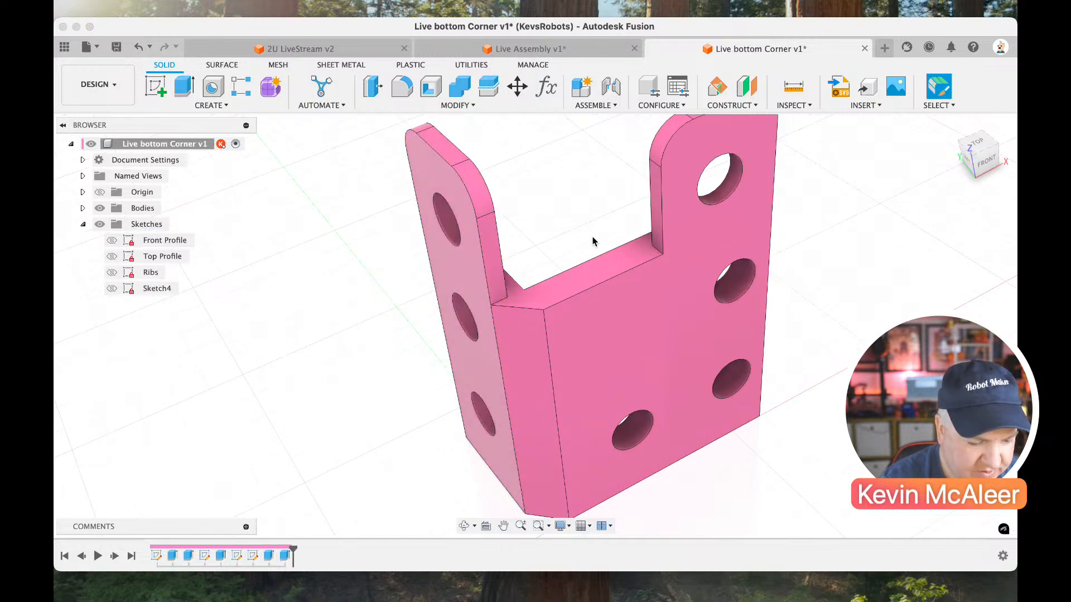
Show the Ribs sketch and extrude its triangular profile 4 mm, starting from the part's bottom face and joining it to the body.
left_click(958, 141)
left_click(959, 142)
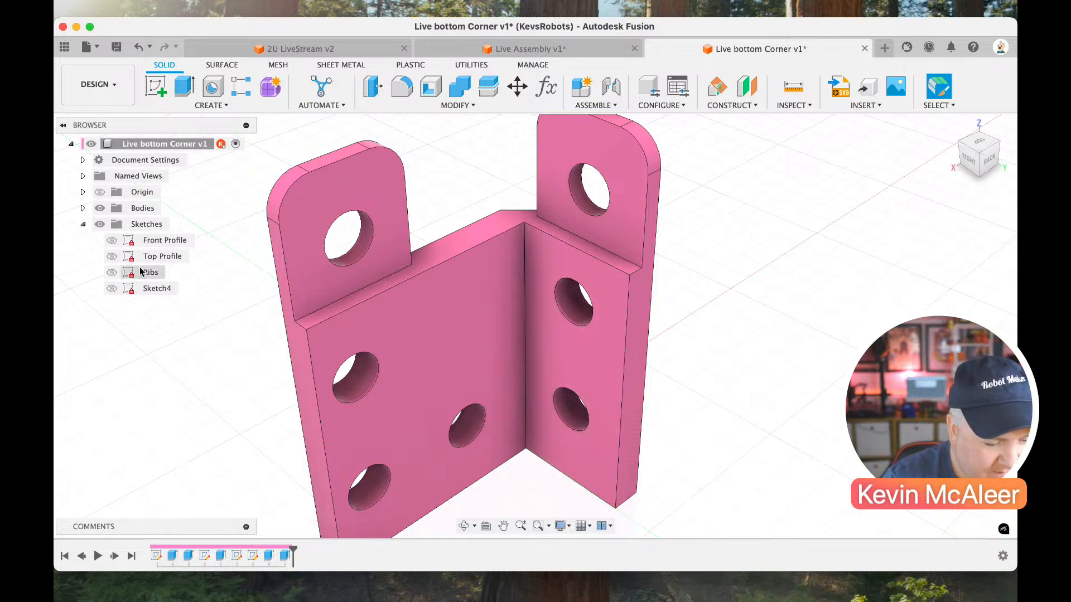
left_click(117, 274)
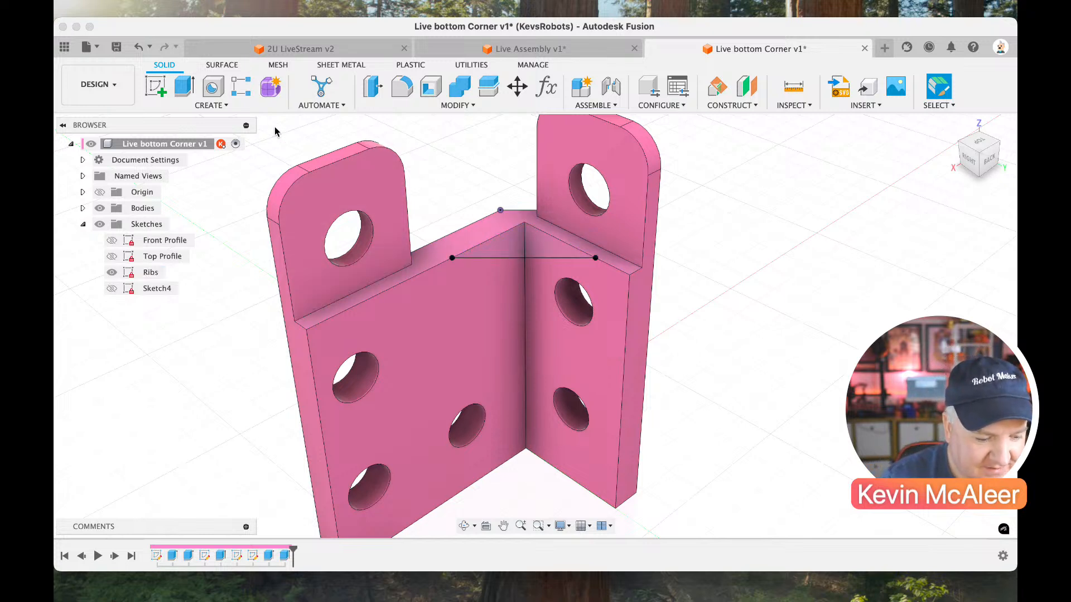
left_click(516, 244)
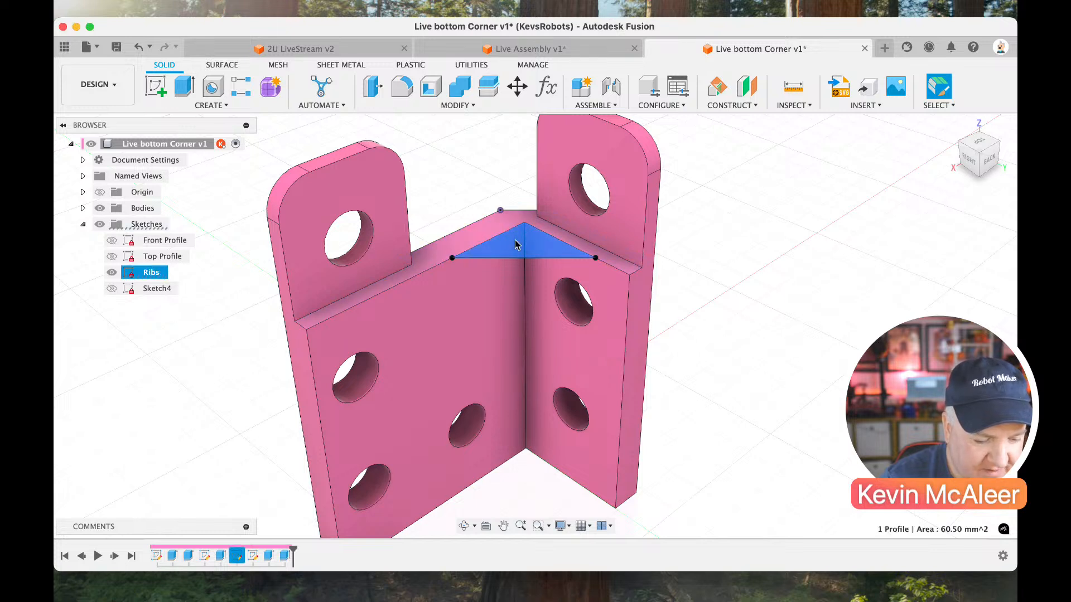
key("e")
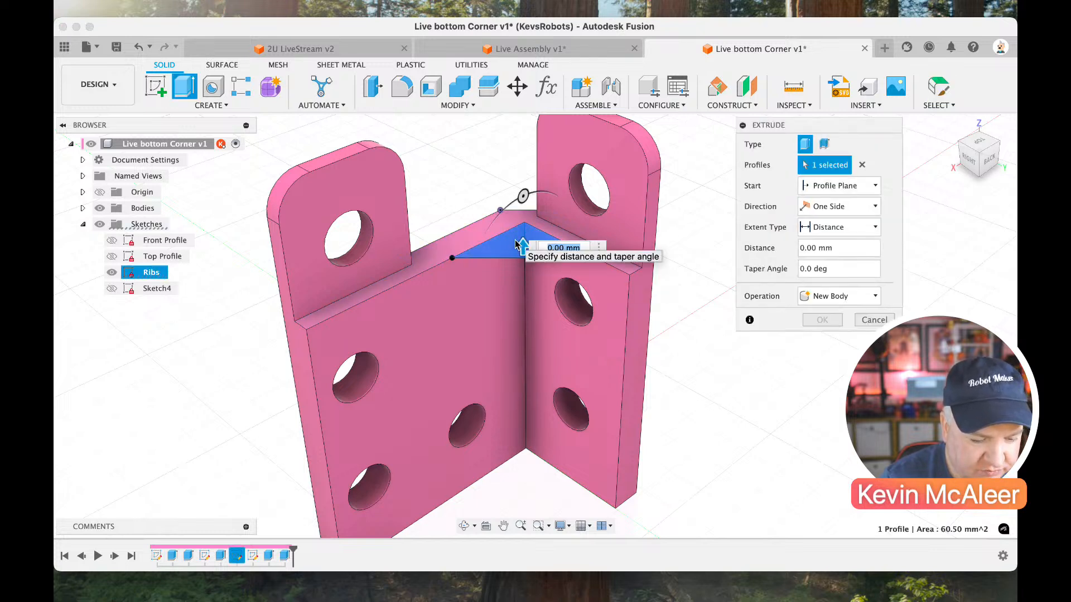
left_click_drag(753, 133, 710, 166)
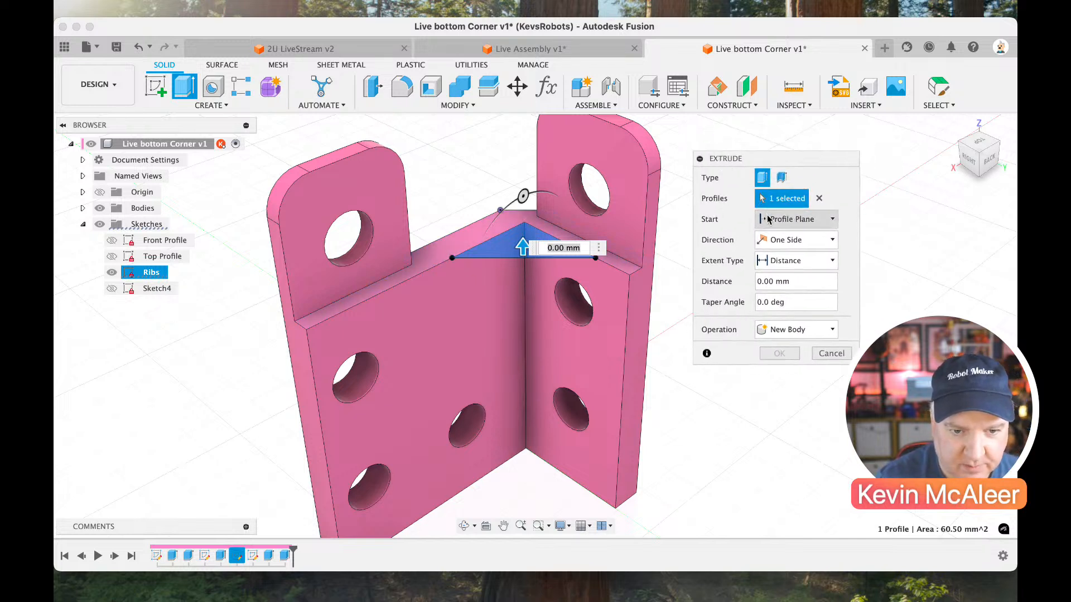
left_click(769, 219)
left_click(771, 266)
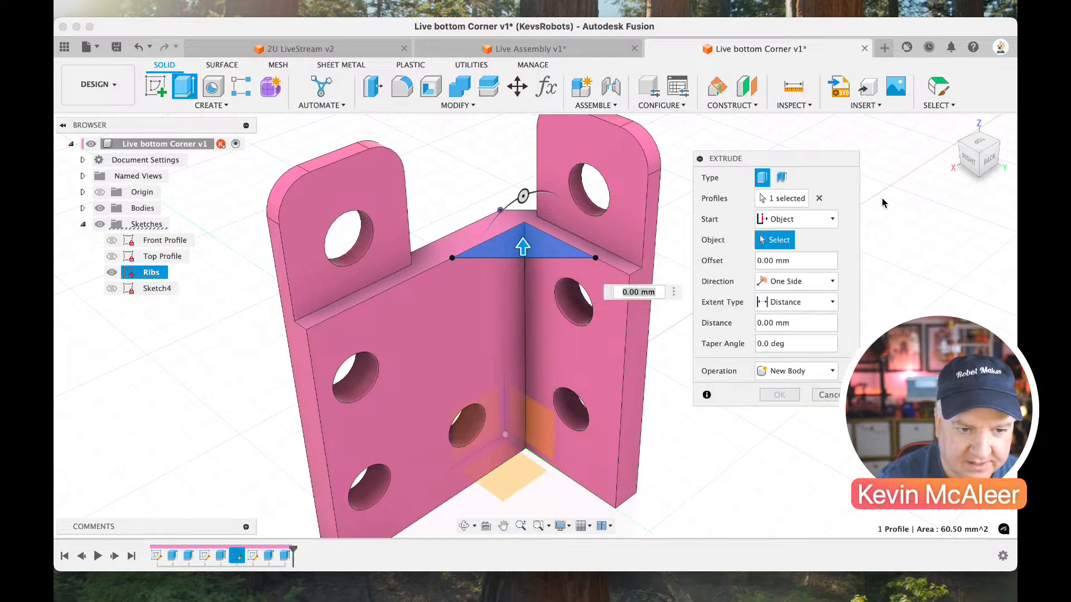
left_click(969, 172)
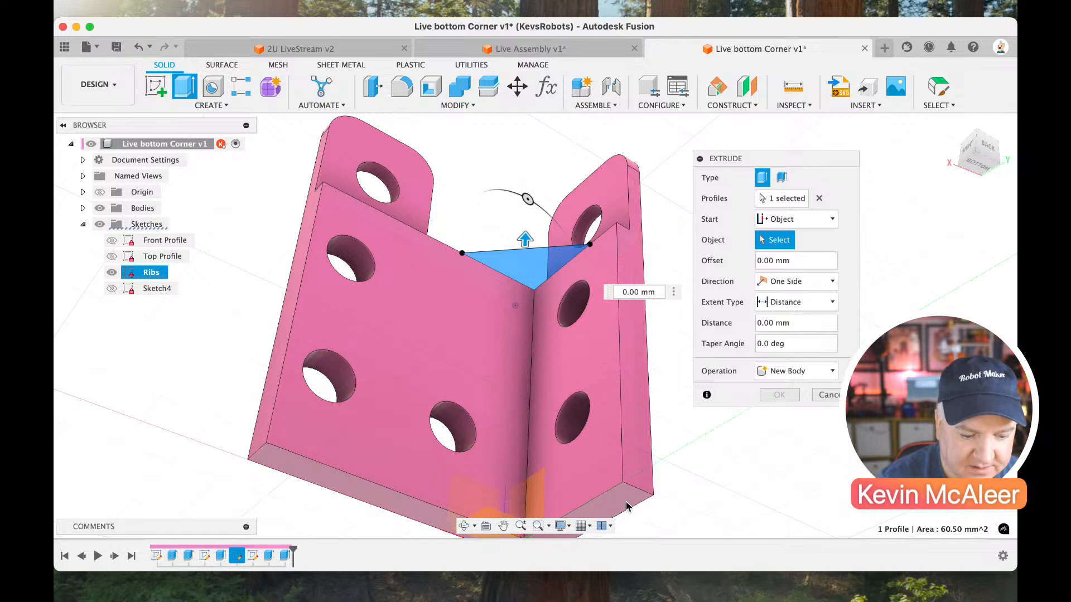
left_click(623, 502)
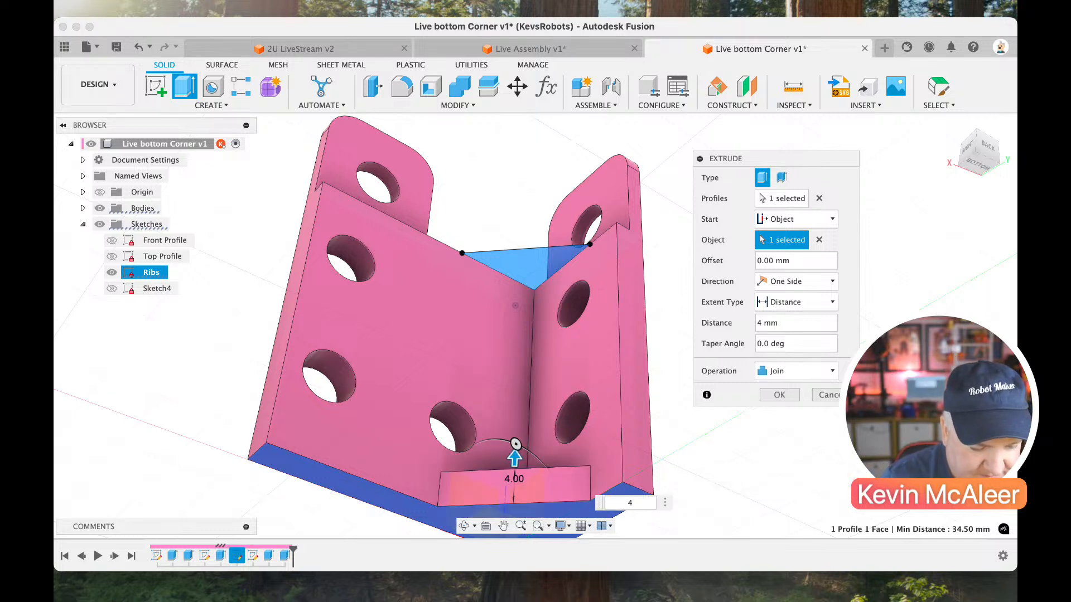
left_click(978, 189)
mouse_move(978, 193)
left_mouse_down()
mouse_move(986, 220)
mouse_move(982, 211)
left_mouse_up()
key("Return")
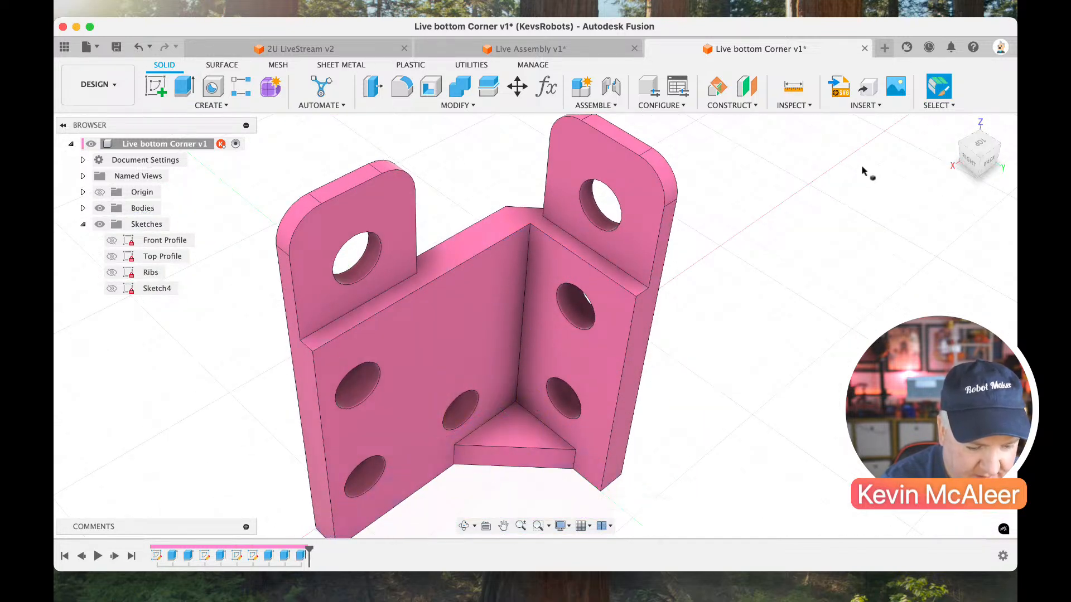
Show the Ribs sketch again and extrude the triangular profile by -3 mm at the corner's upper edge, joined to the body.
left_click(983, 161)
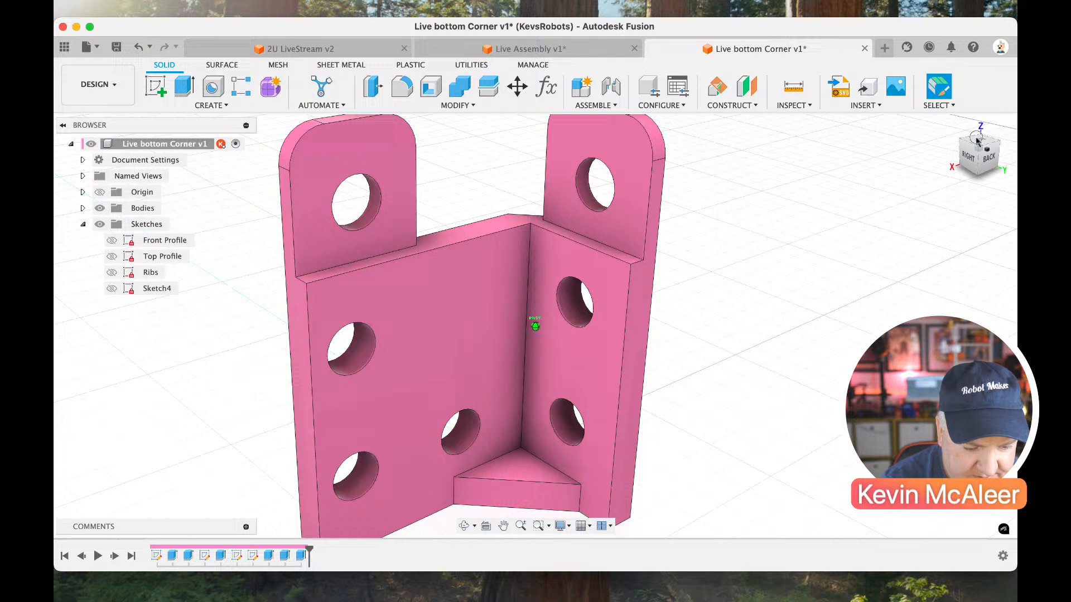
left_click(112, 273)
left_click(525, 242)
key("e")
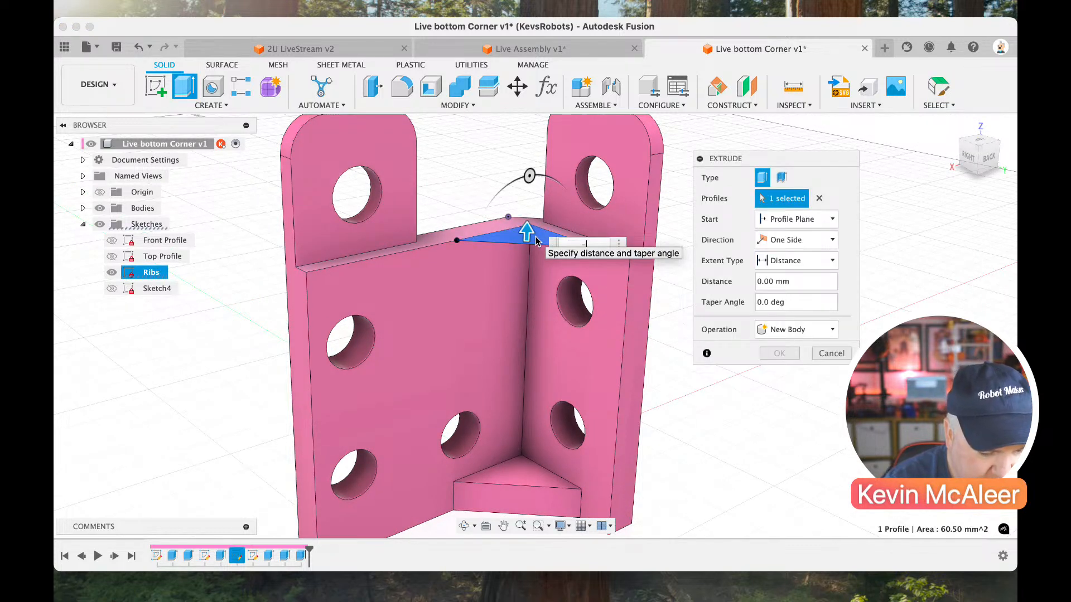
type("-3")
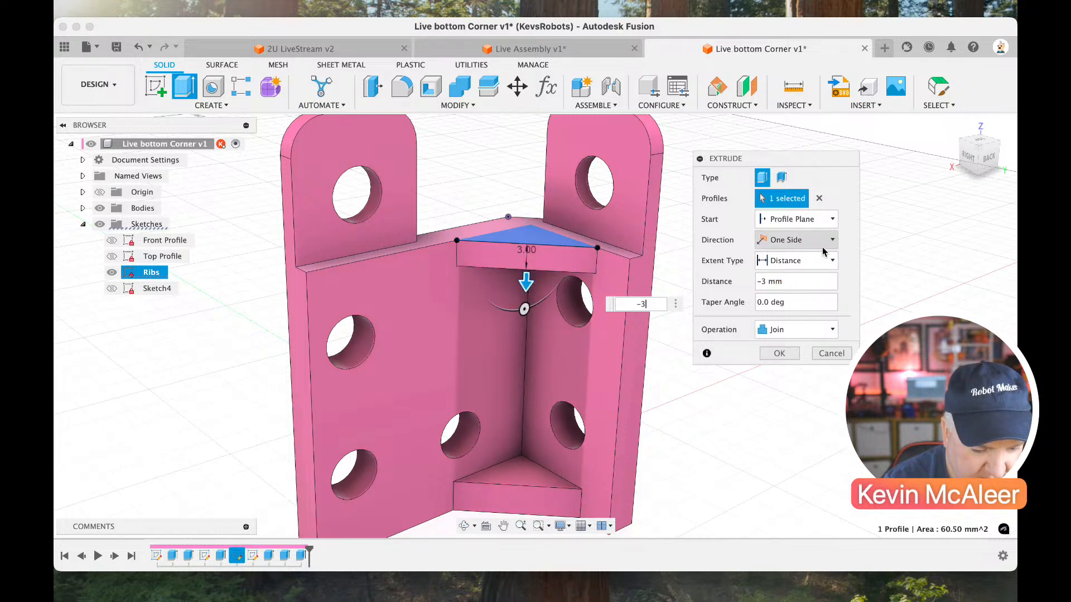
left_click_drag(982, 179, 979, 155)
left_click(792, 355)
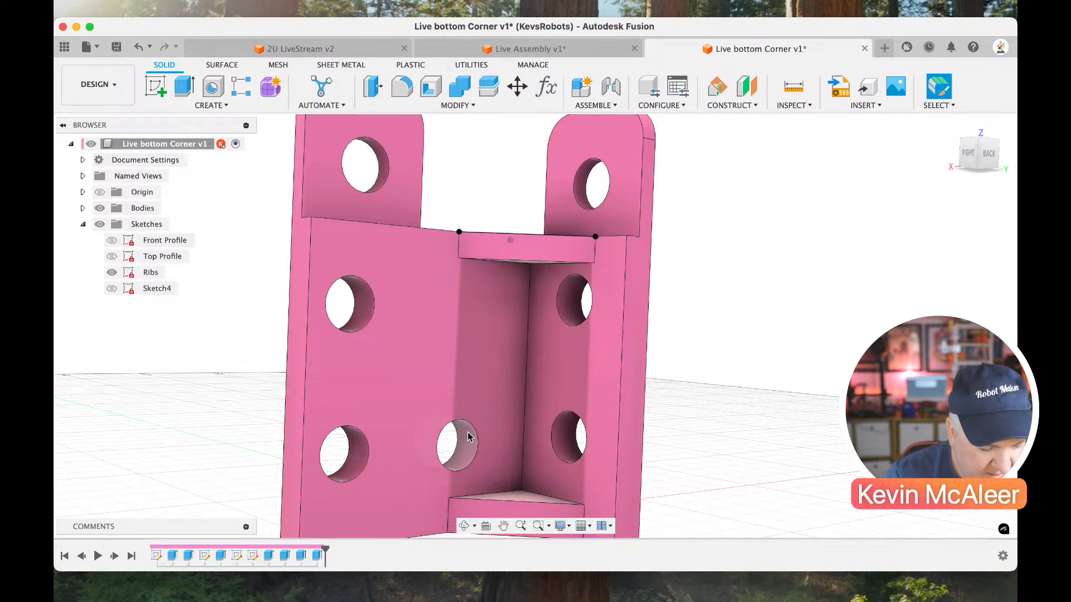
Edit the Front Profile sketch and draw a line about 30 mm long across the plate between the lower holes and bottom edge.
double_click(158, 556)
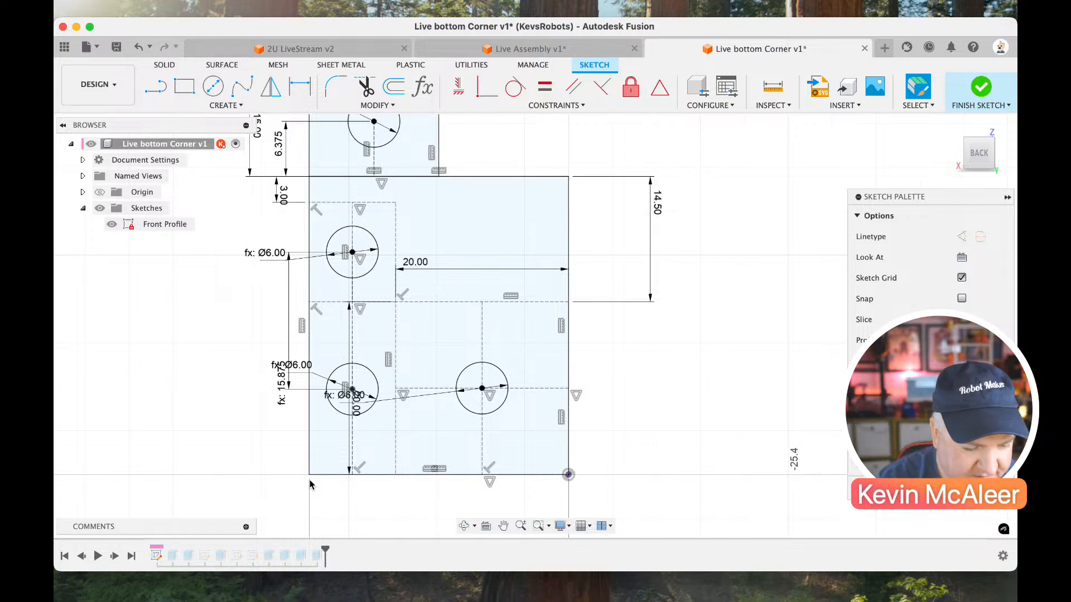
key("l")
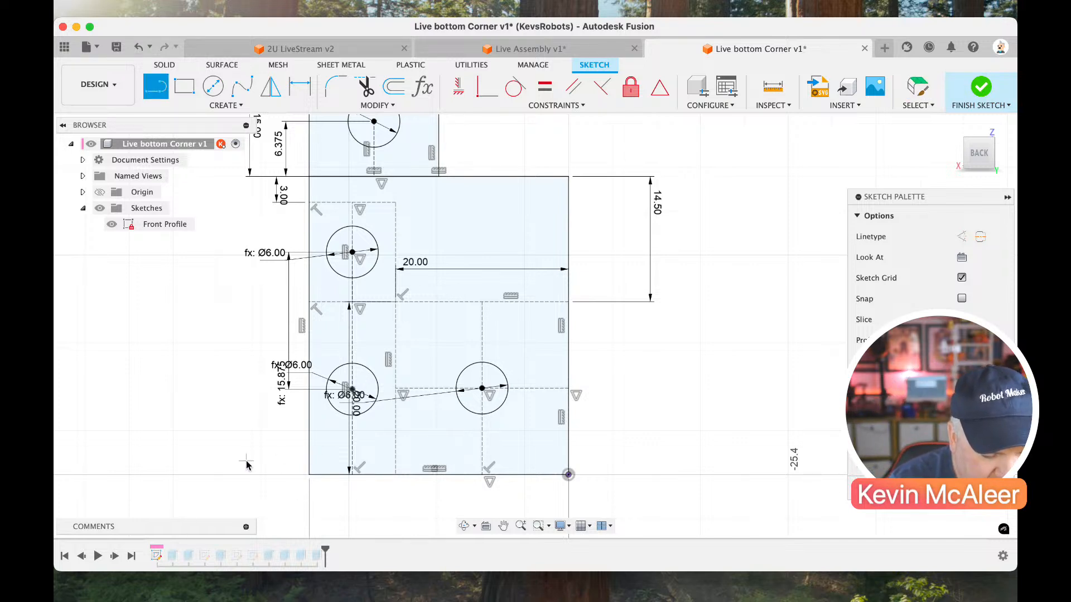
left_click(309, 445)
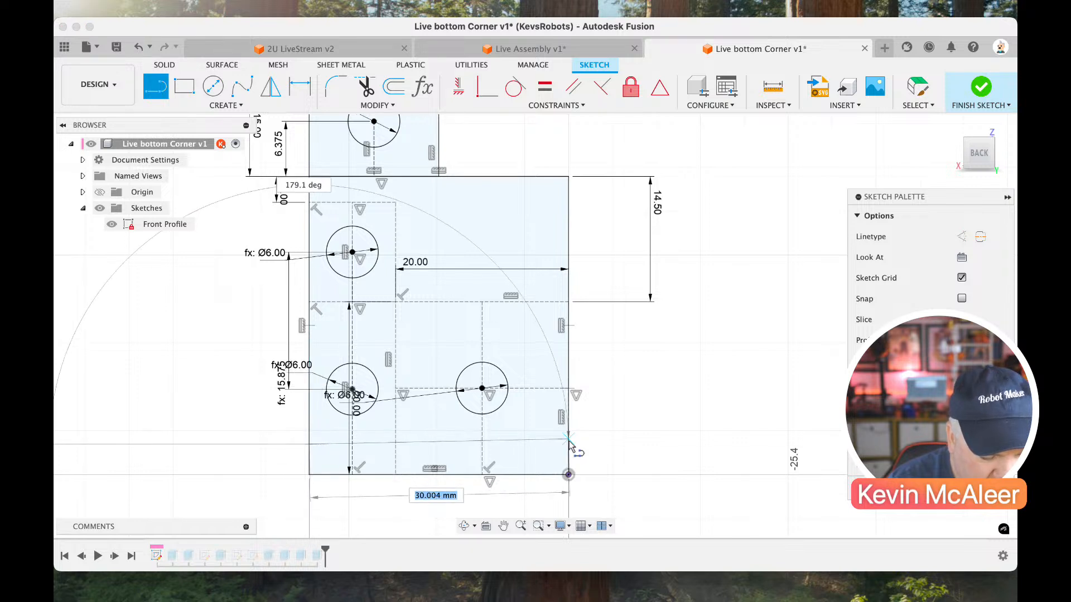
left_click(568, 444)
key("Escape")
Remove a coincident constraint at the profile's origin corner and pick among the overlapping sketch points there.
left_click(528, 444)
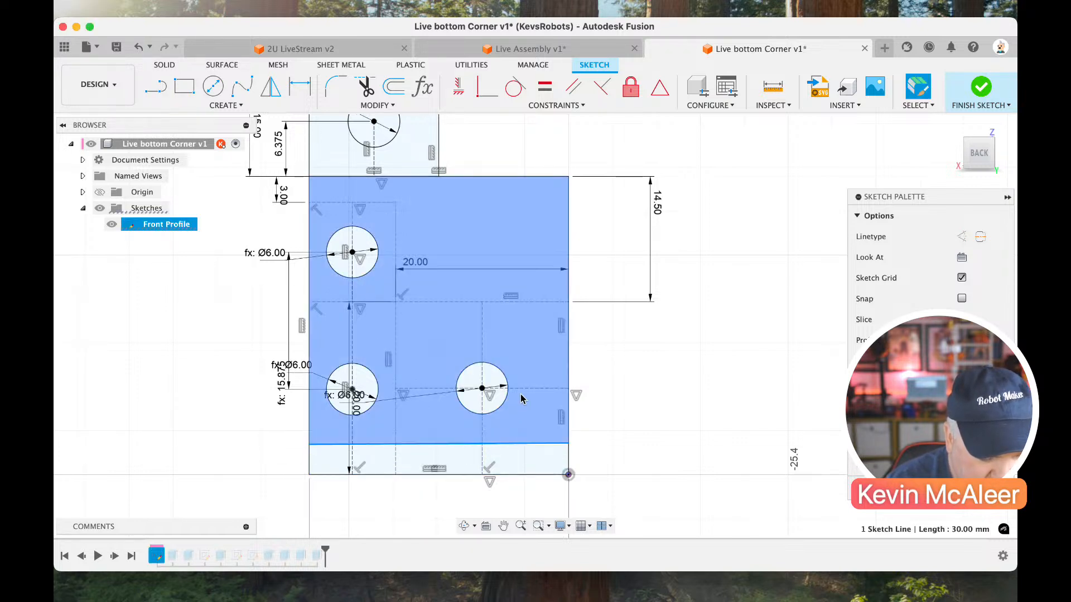
left_click(526, 389)
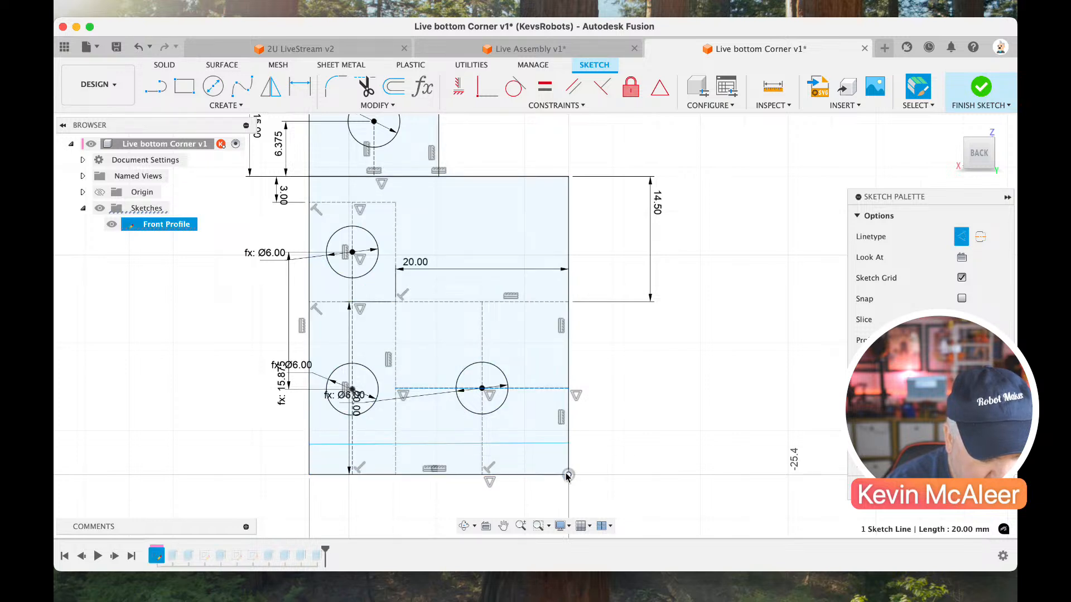
left_click(567, 475)
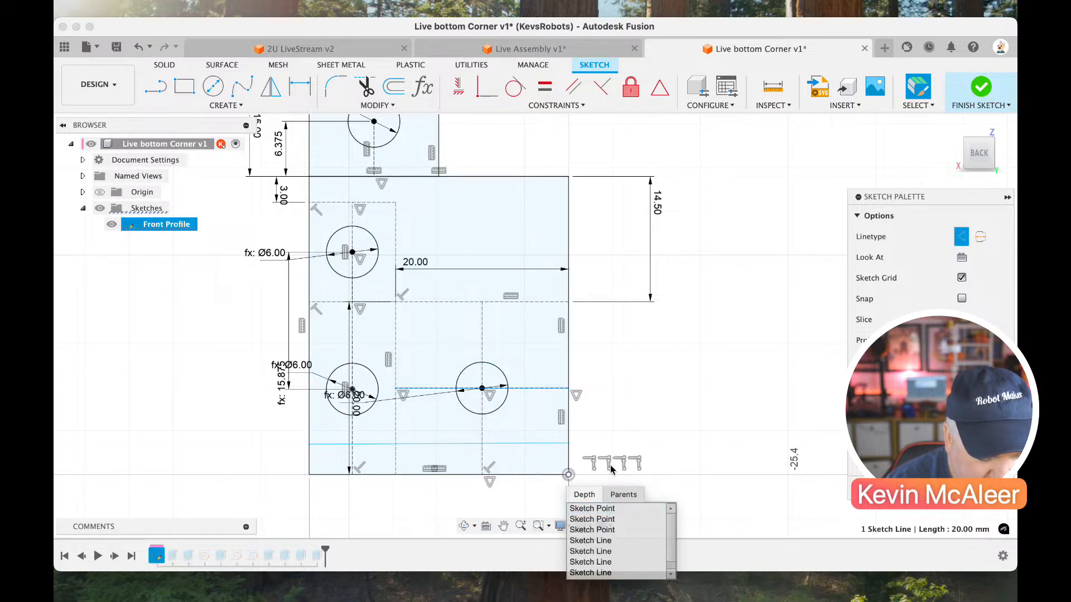
left_click(625, 464)
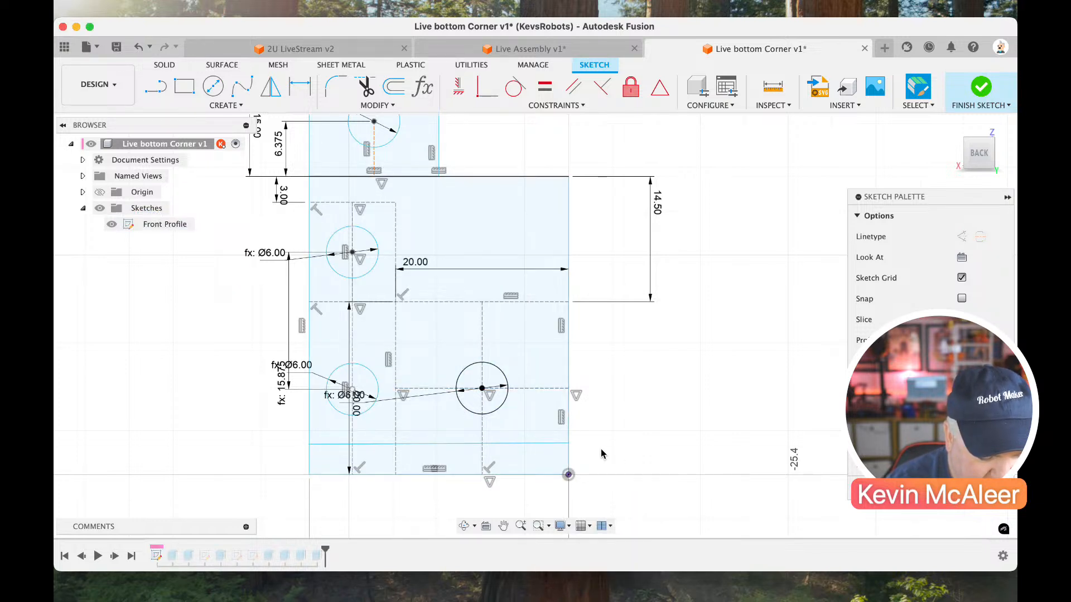
left_click(411, 296)
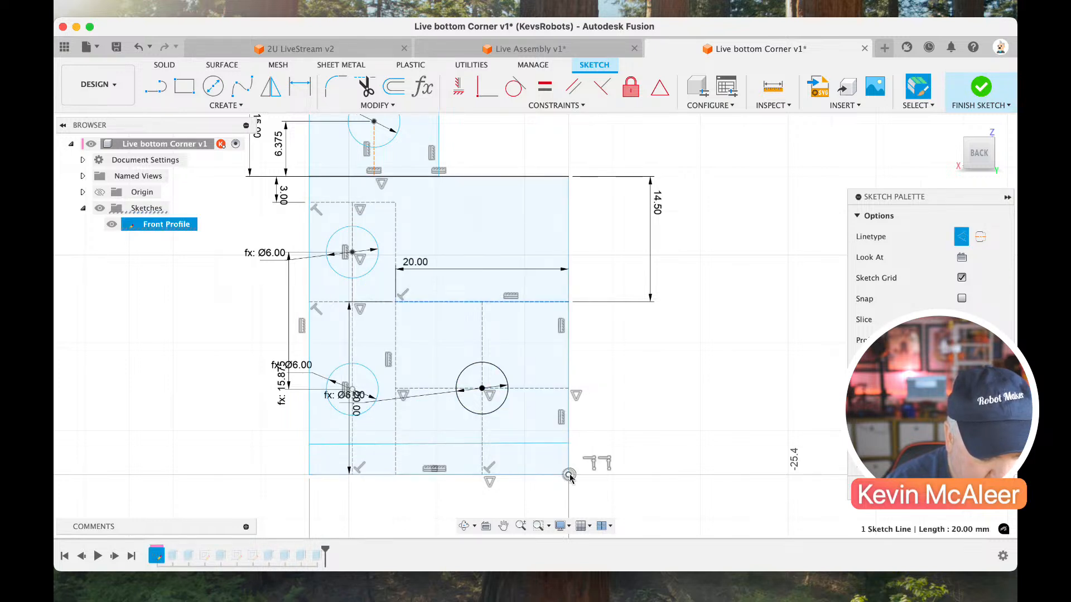
left_click(569, 475)
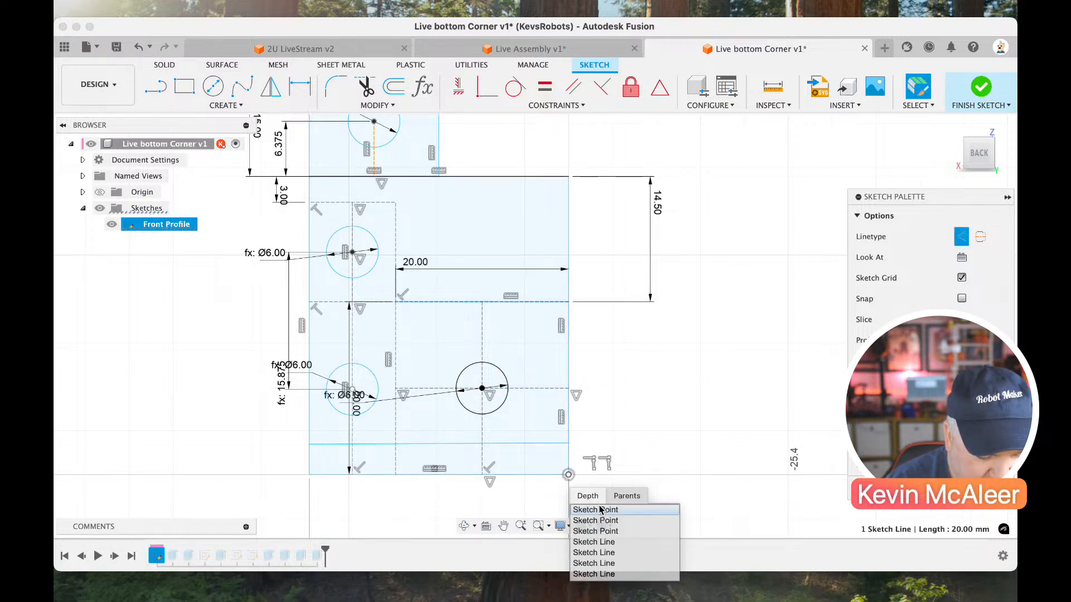
scroll(651, 465, "down", 2)
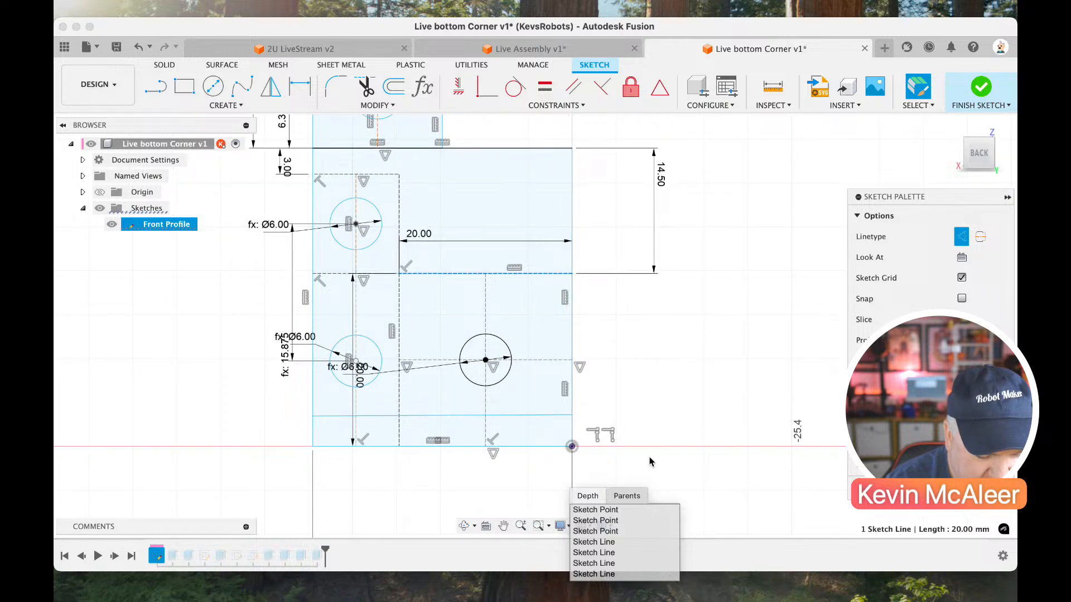
left_click(623, 510)
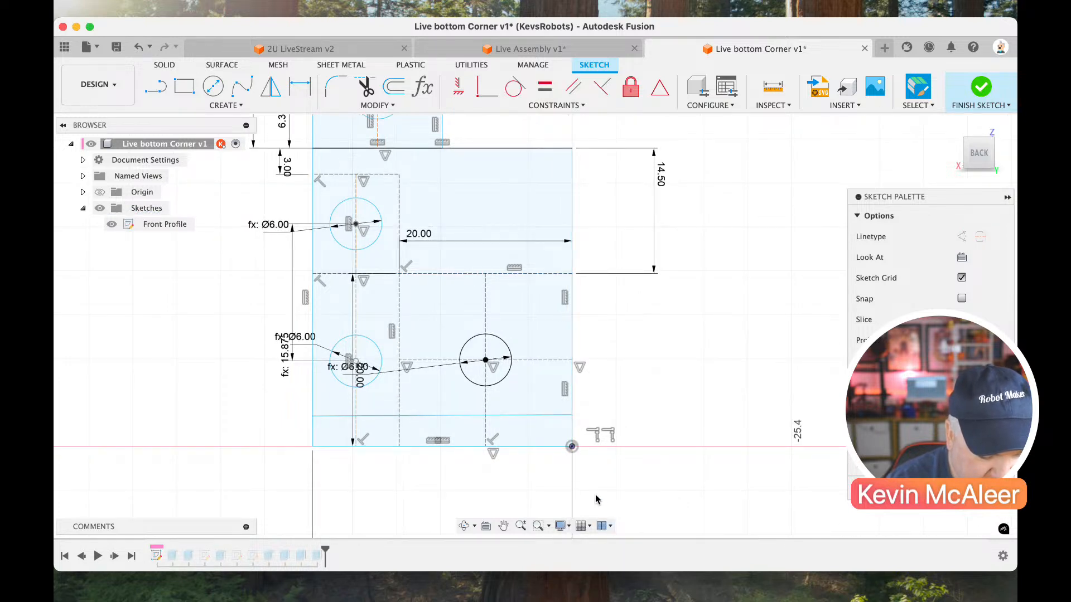
Try to dimension the added line 4 mm from the profile's bottom edge.
left_click_drag(564, 418, 557, 411)
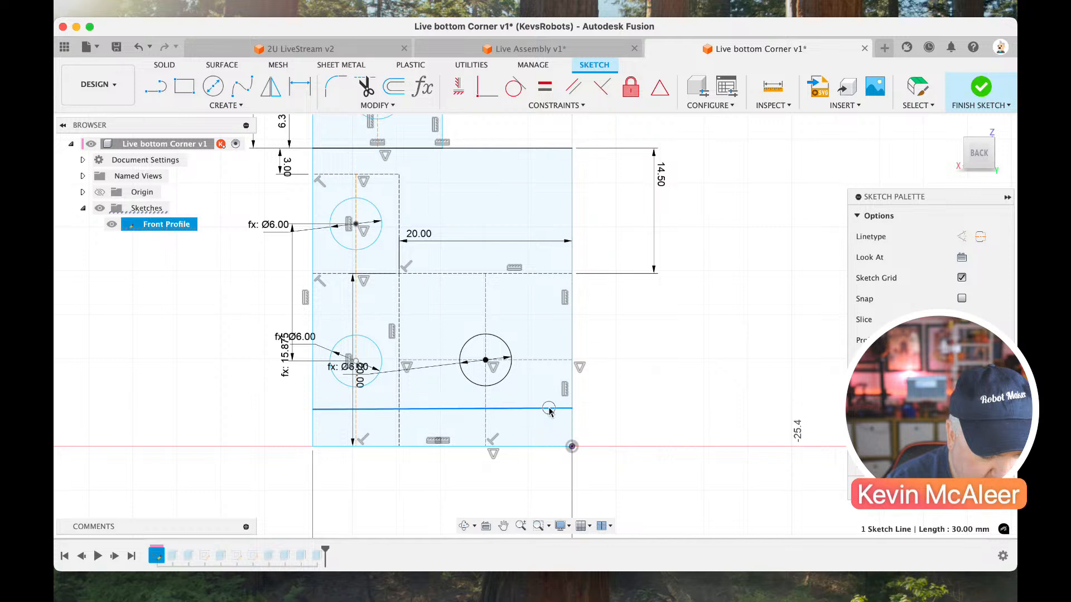
key("d")
left_click(536, 447)
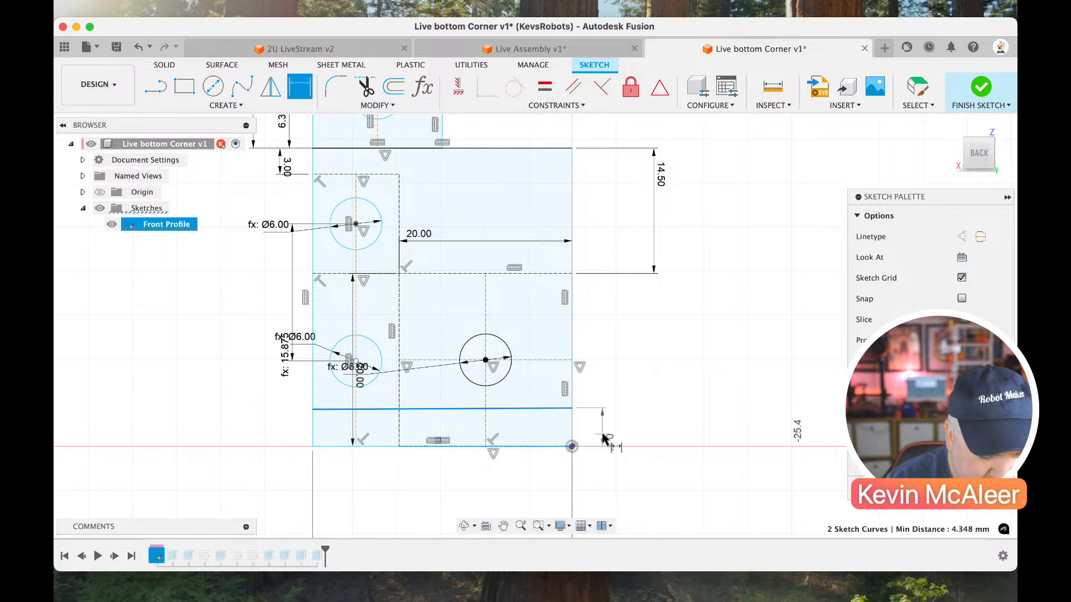
left_click(602, 434)
type("4")
key("Return")
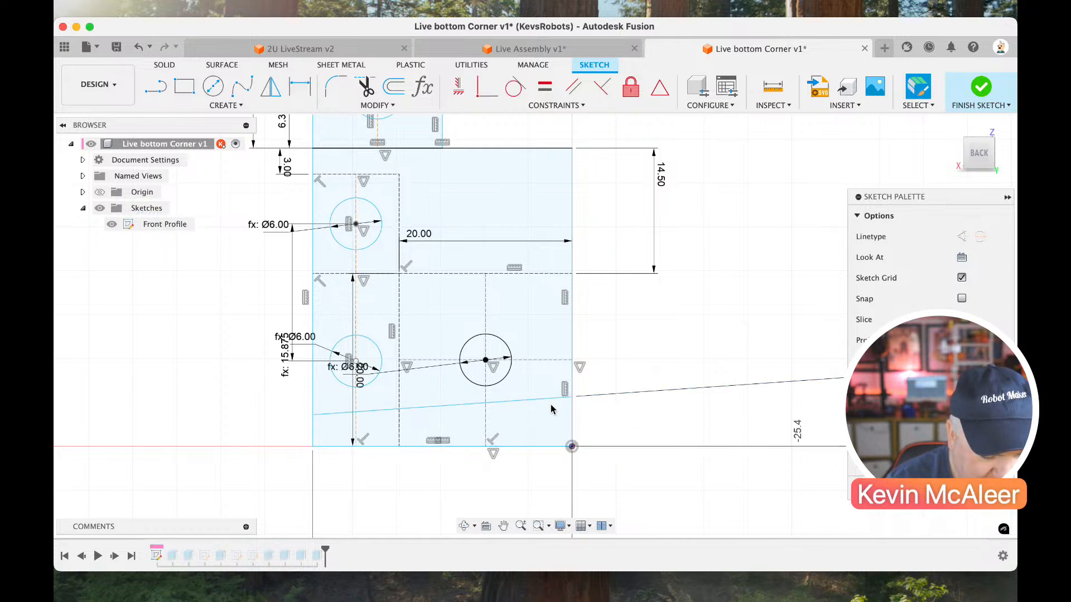
Try to constrain the tilted line horizontally, and delete the line.
left_click(542, 404)
left_click(458, 88)
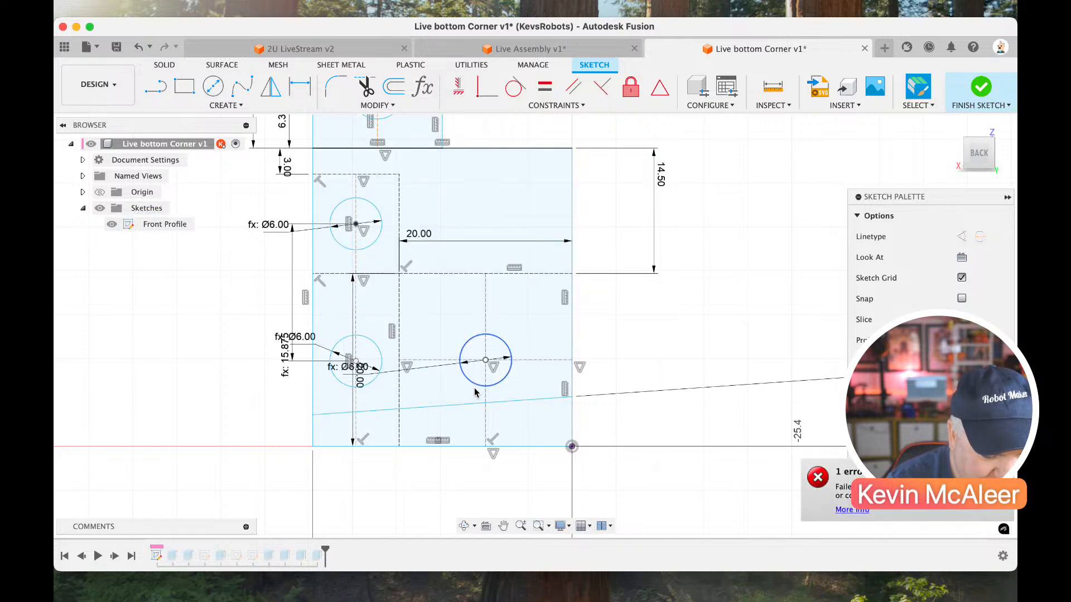
left_click(454, 83)
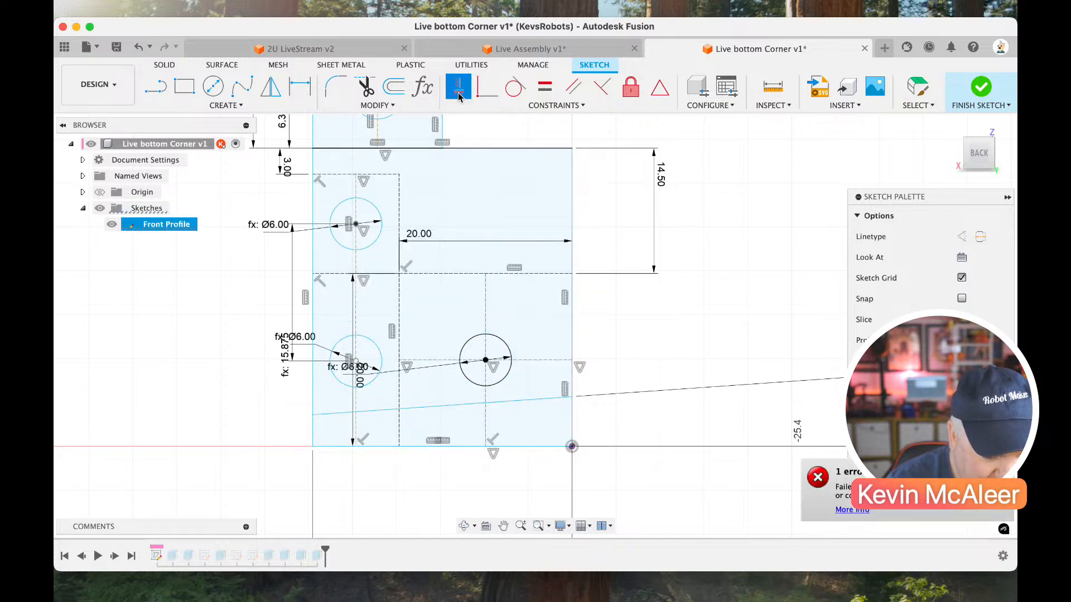
left_click(527, 404)
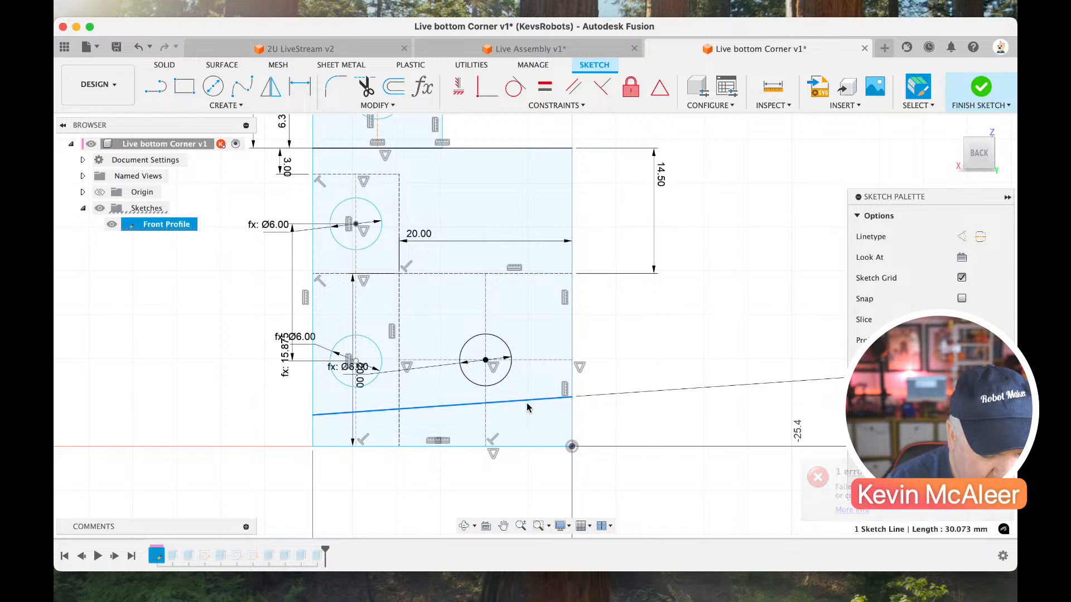
key("Delete")
Draw a new line about 30 mm long across the plate below the lower holes and constrain it horizontal.
key("l")
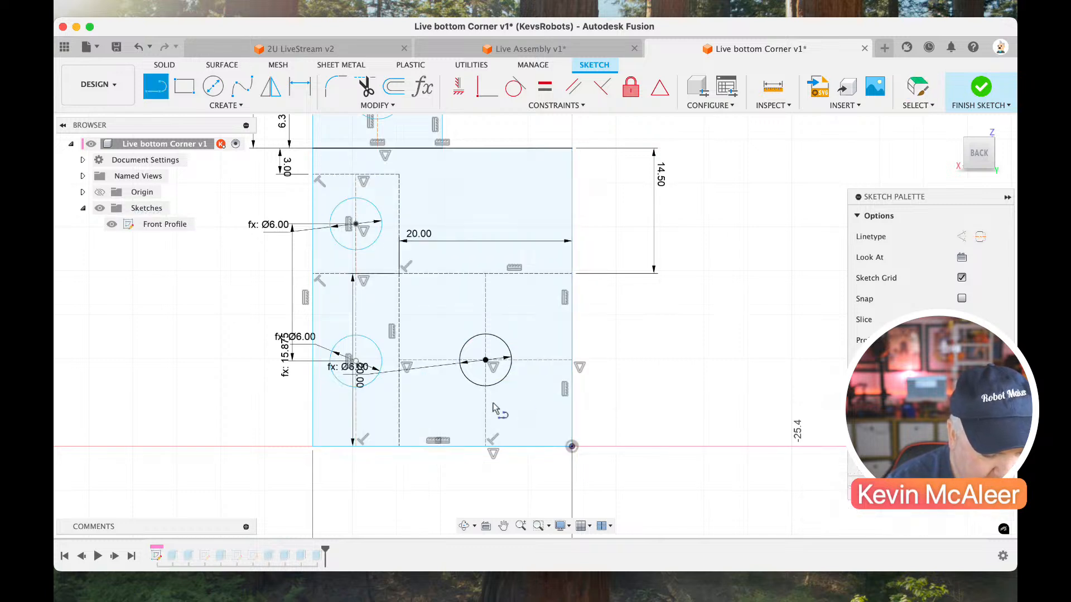
left_click(314, 401)
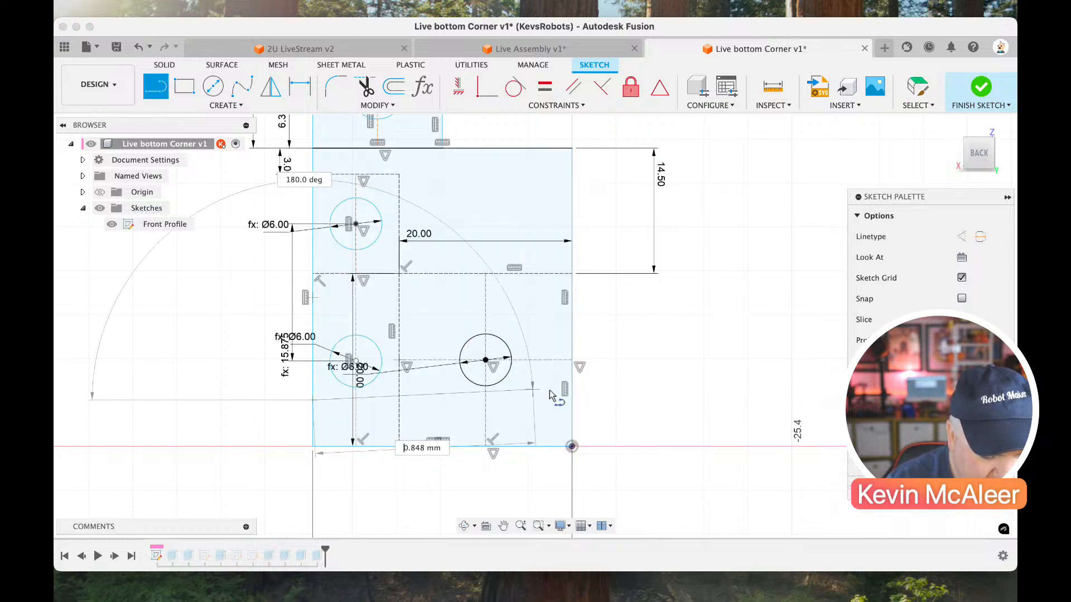
left_click(571, 403)
key("Escape")
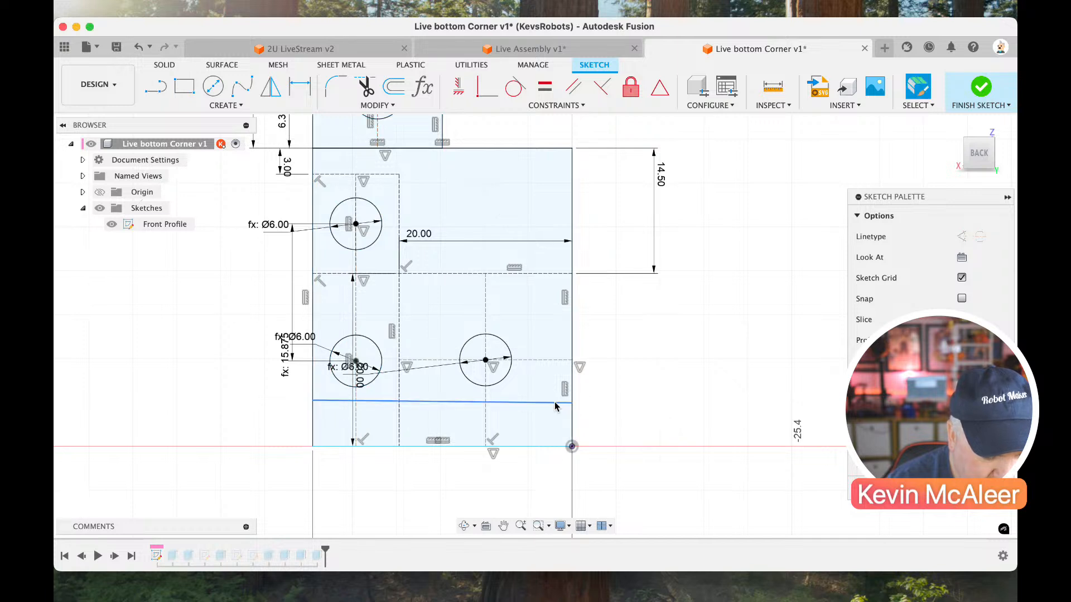
Dimension the new horizontal line 4 mm above the plate's bottom edge and make it a construction line.
left_click(516, 411)
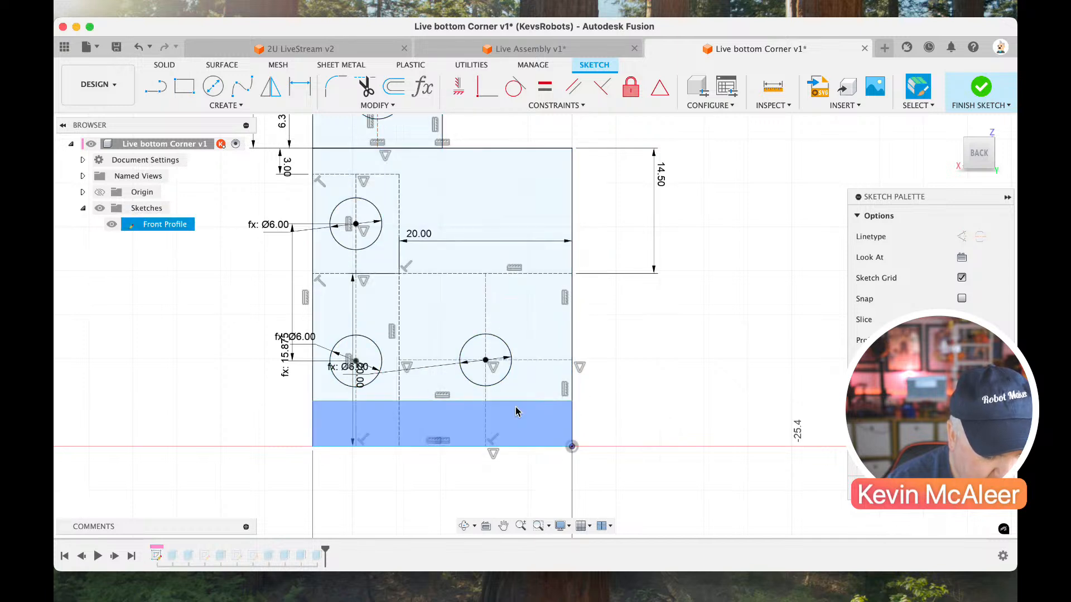
key("d")
left_click(518, 403)
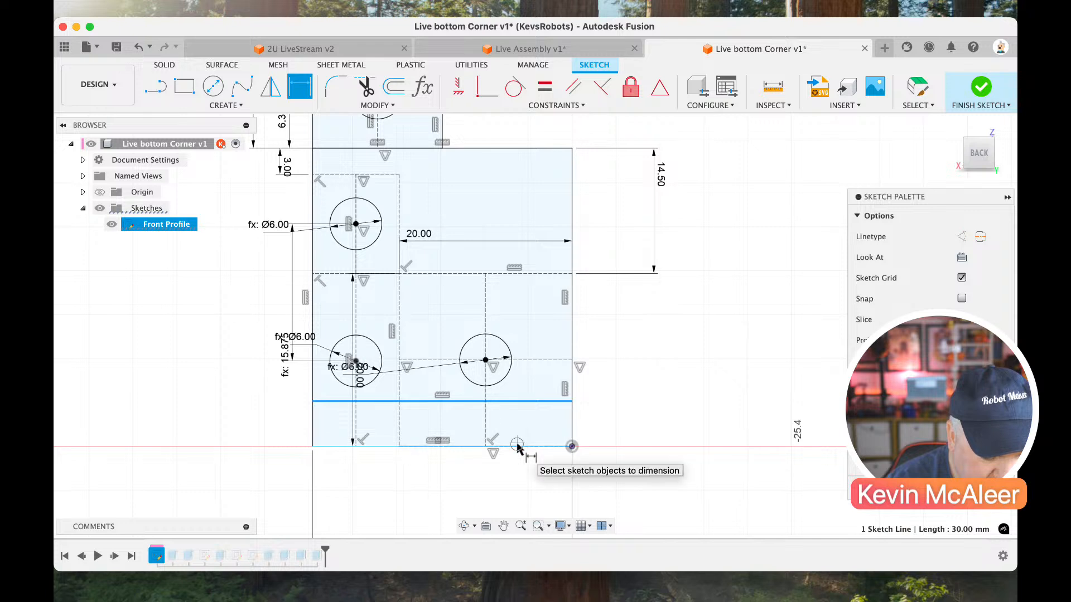
left_click(524, 446)
left_click(610, 433)
type("4")
key("Return")
key("Escape")
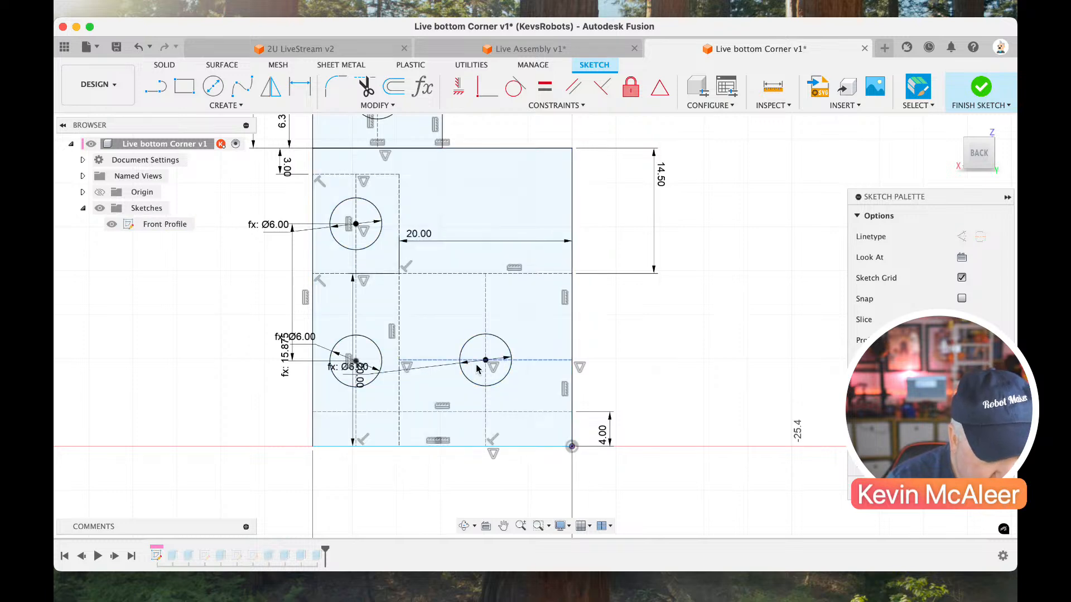
Delete the construction lines that locate the single lower hole and move that hole's circle slightly upward.
left_click(520, 362)
key("Delete")
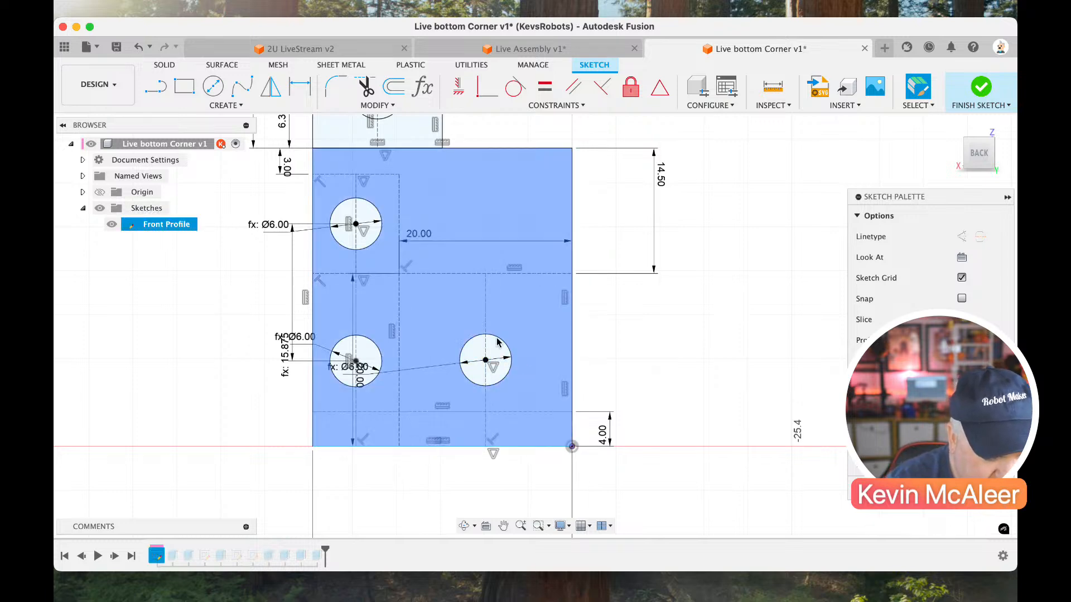
left_click(485, 298)
key("Delete")
mouse_move(482, 355)
left_mouse_down()
mouse_move(483, 329)
mouse_move(487, 339)
left_mouse_up()
Draw a rectangle beside the plate and dimension it 20 mm high and 20 mm wide.
key("l")
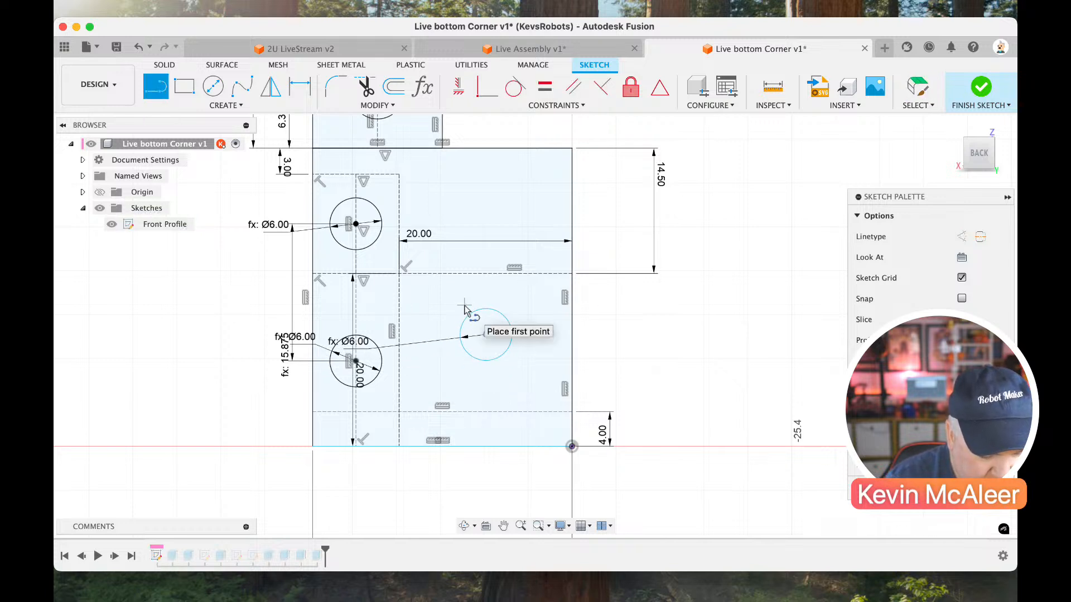
key("r")
left_click(623, 281)
left_click(713, 365)
key("d")
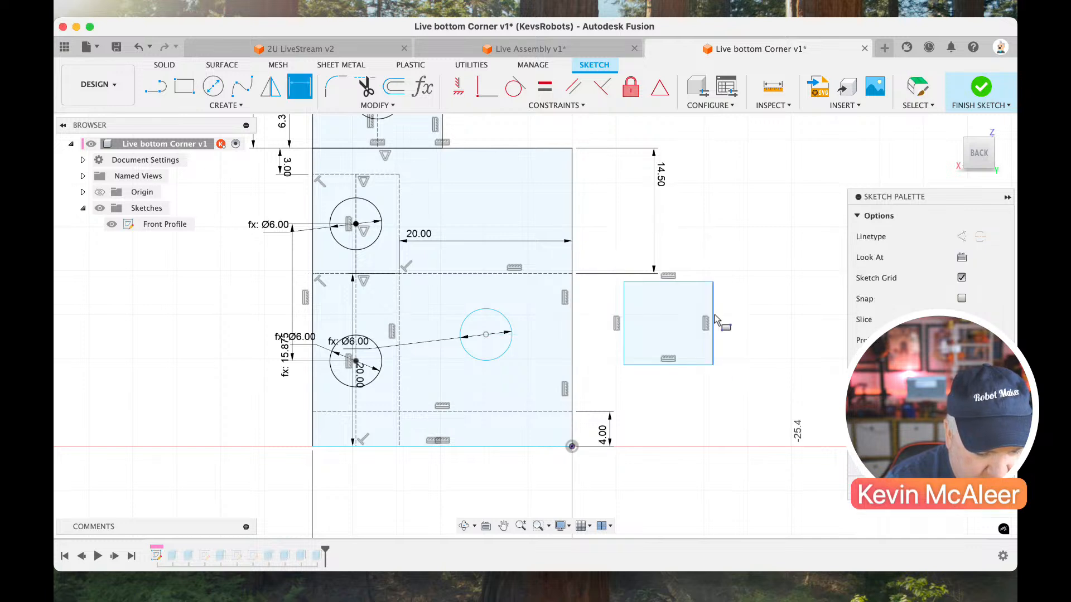
left_click(712, 323)
left_click(734, 315)
type("20")
key("Return")
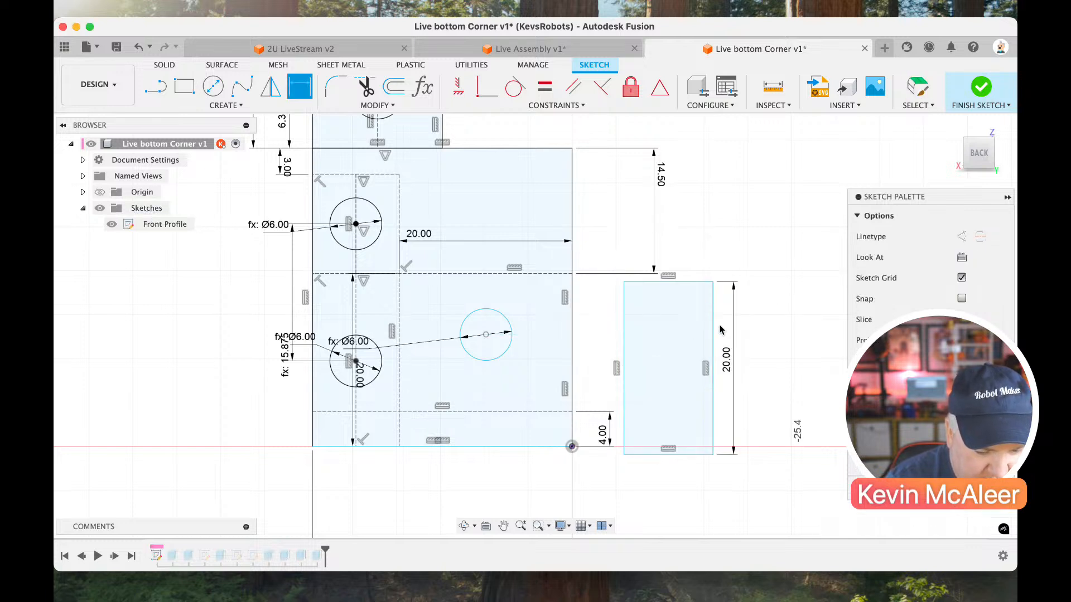
left_click(690, 287)
left_click(711, 261)
type("20")
key("Return")
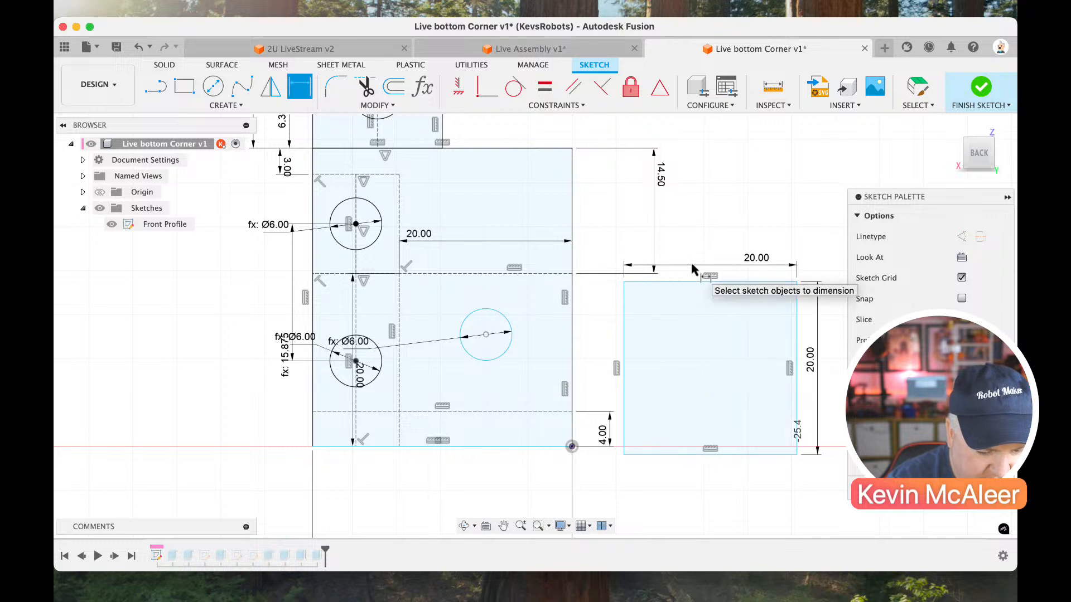
key("Escape")
Draw vertical and horizontal centre lines between the square's side midpoints and constrain the crosswise one horizontal.
key("l")
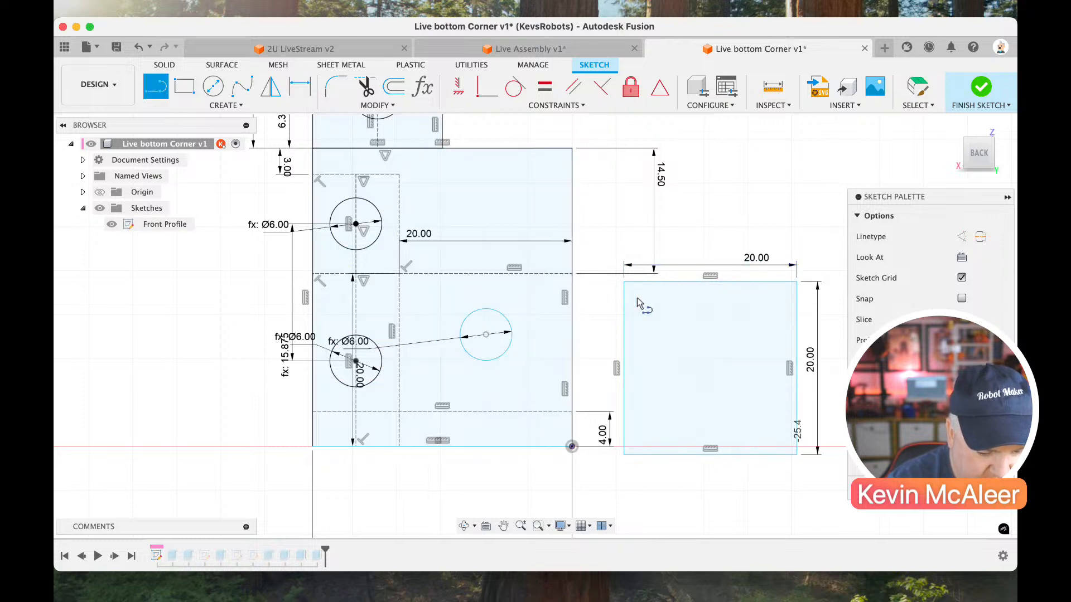
left_click(710, 282)
left_click(709, 454)
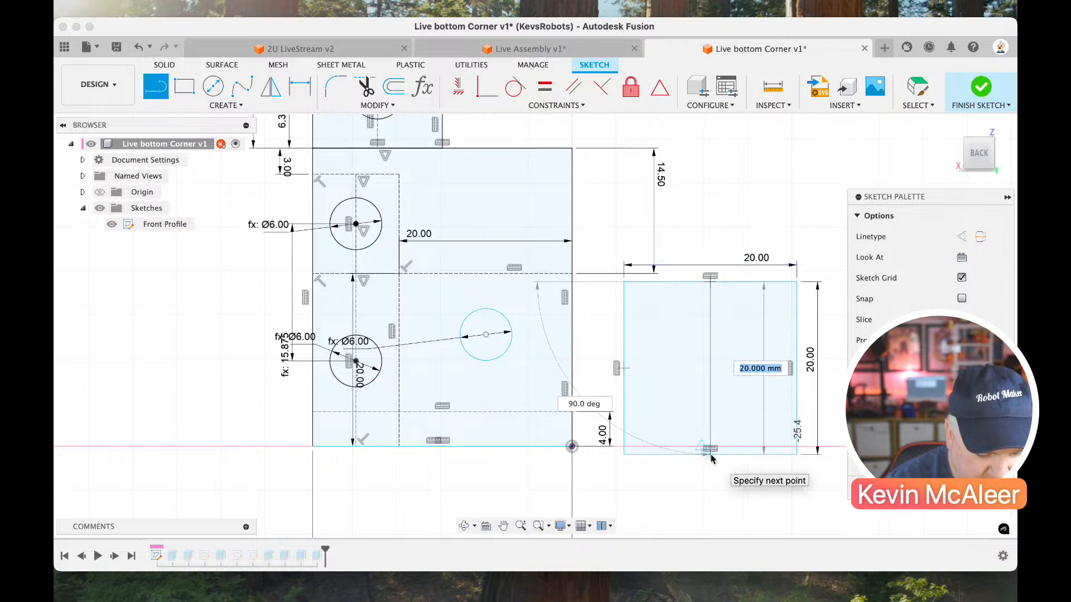
left_click(624, 366)
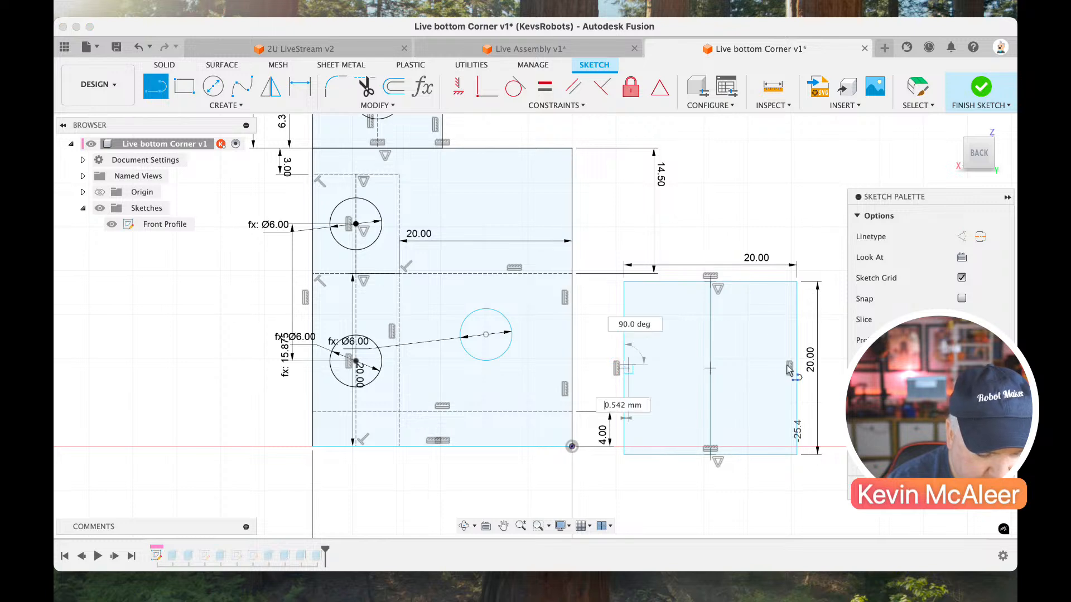
left_click(793, 368)
key("Escape")
left_click(769, 368)
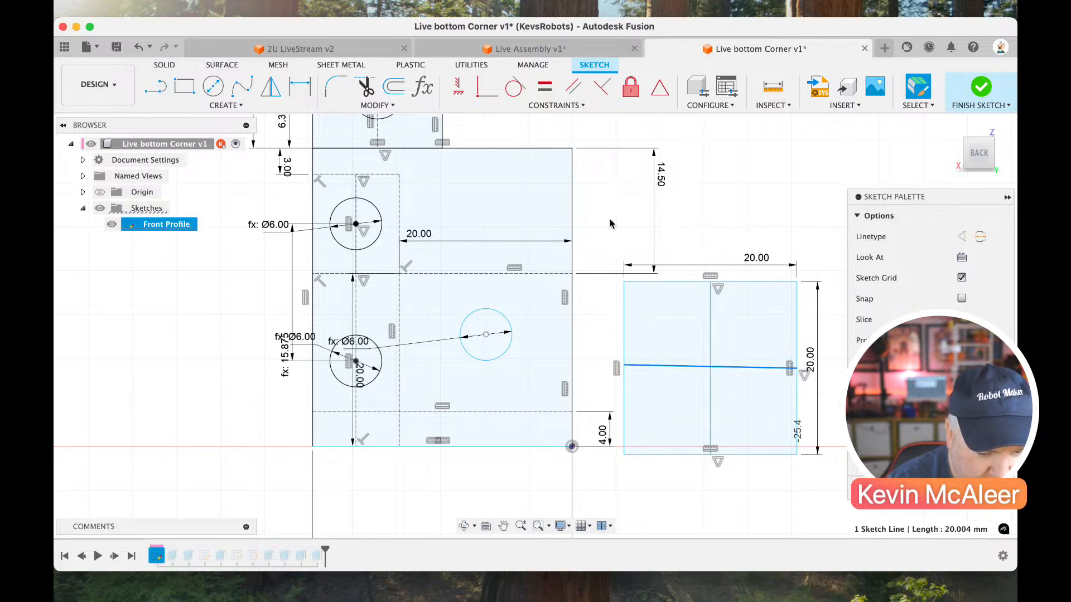
left_click(458, 87)
key("Escape")
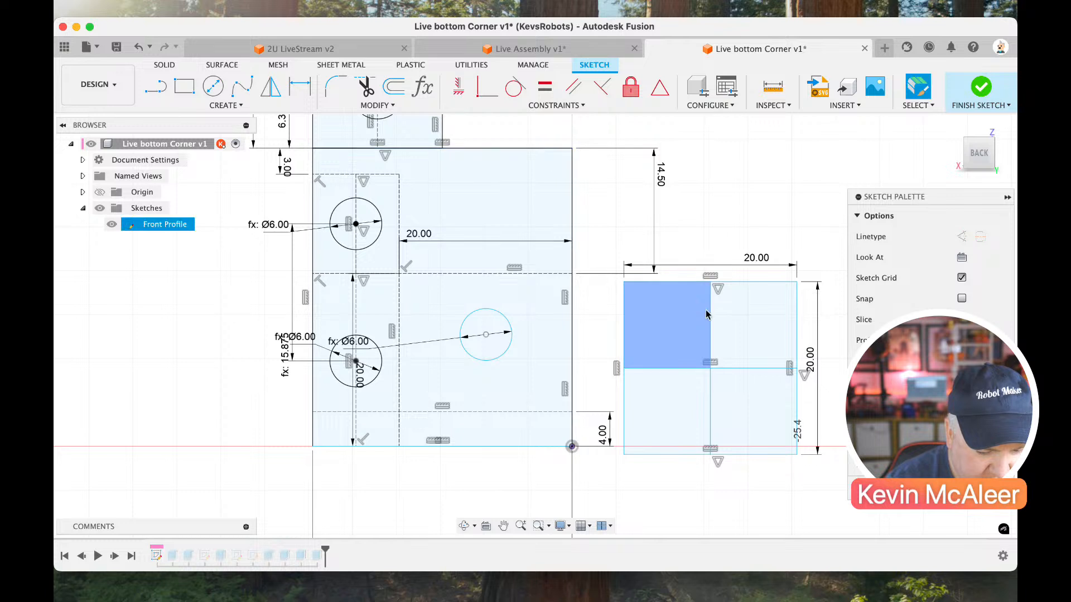
Convert the square's two centre lines to construction and place a sketch point at their intersection.
left_click(709, 313)
key("x")
left_click(670, 369)
key("x")
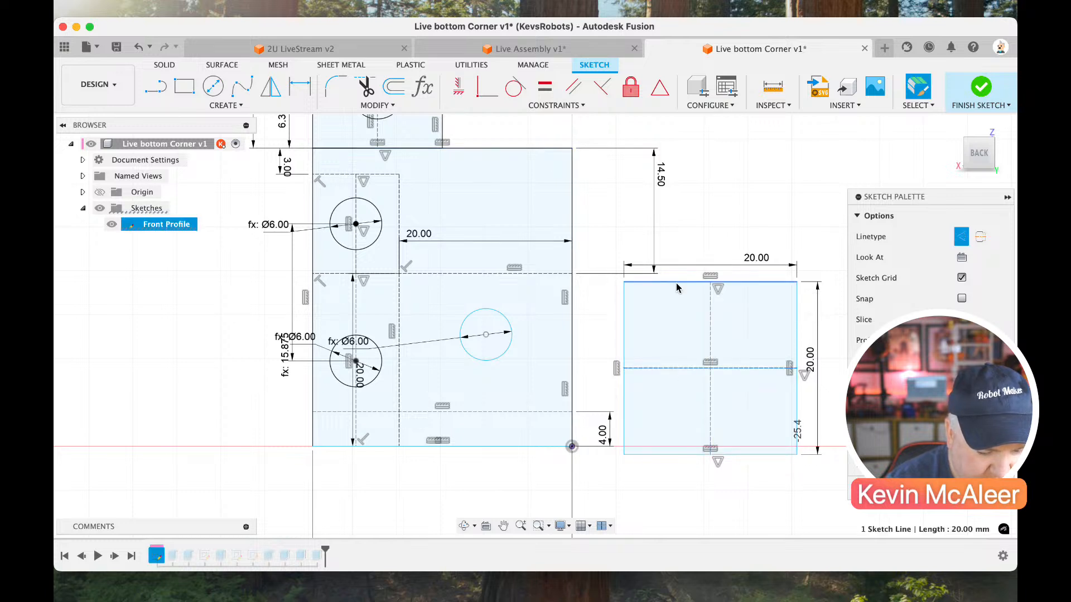
left_click(195, 107)
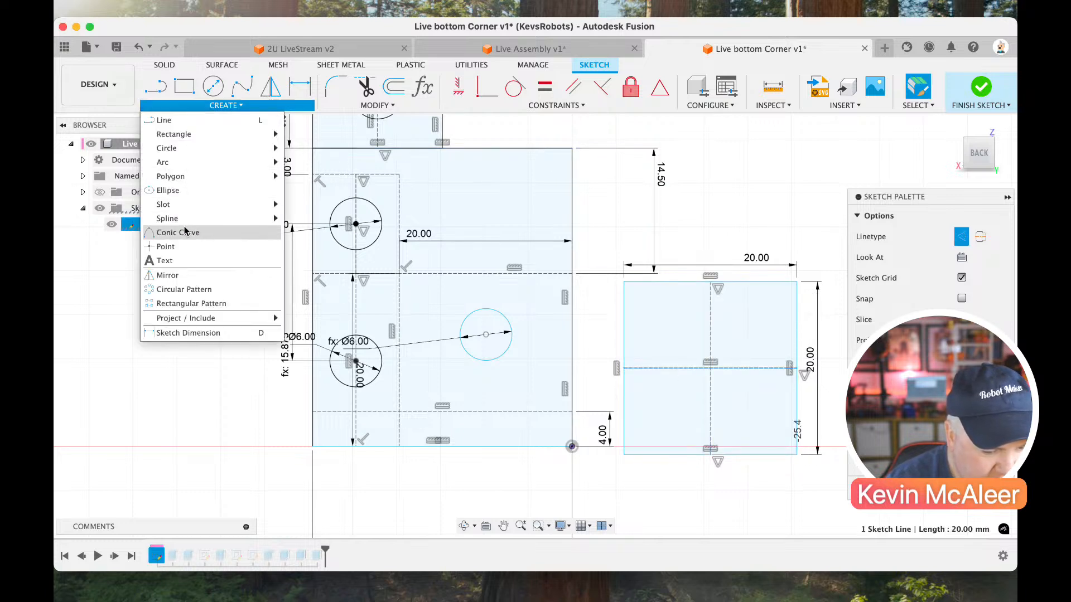
left_click(179, 247)
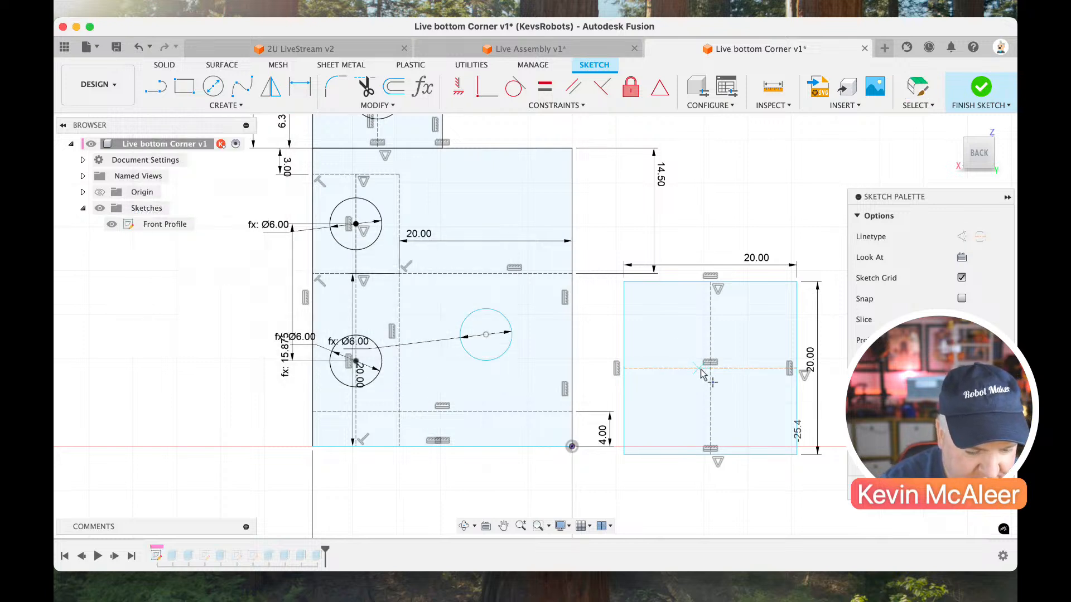
key("Escape")
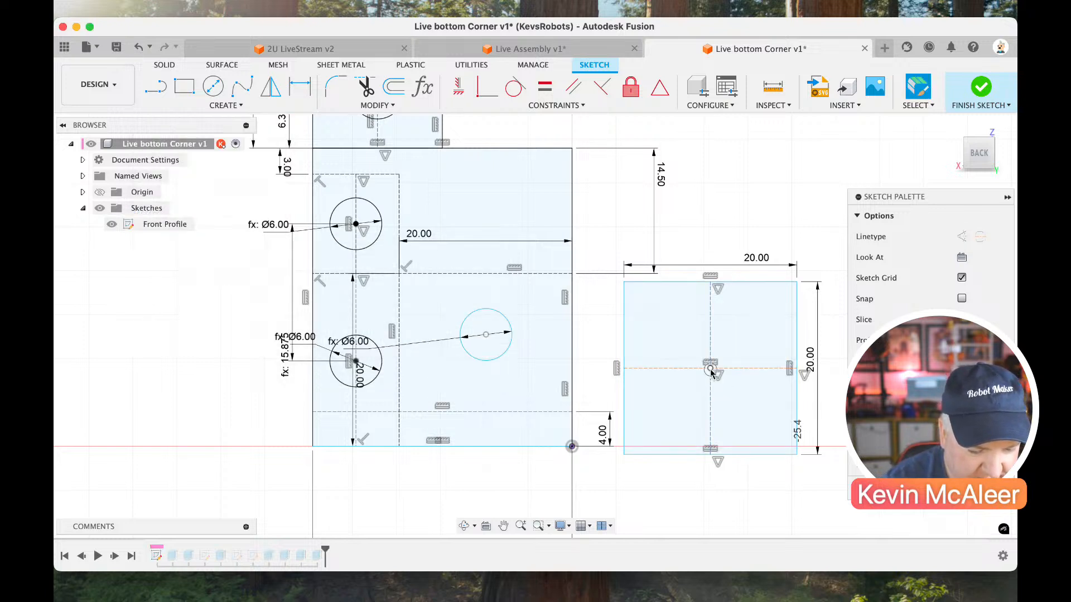
Attach the loose 6 mm hole to the square's centre point, snap the square's corner to the 4 mm line at the plate's edge, and finish the sketch.
left_click_drag(709, 369, 613, 336)
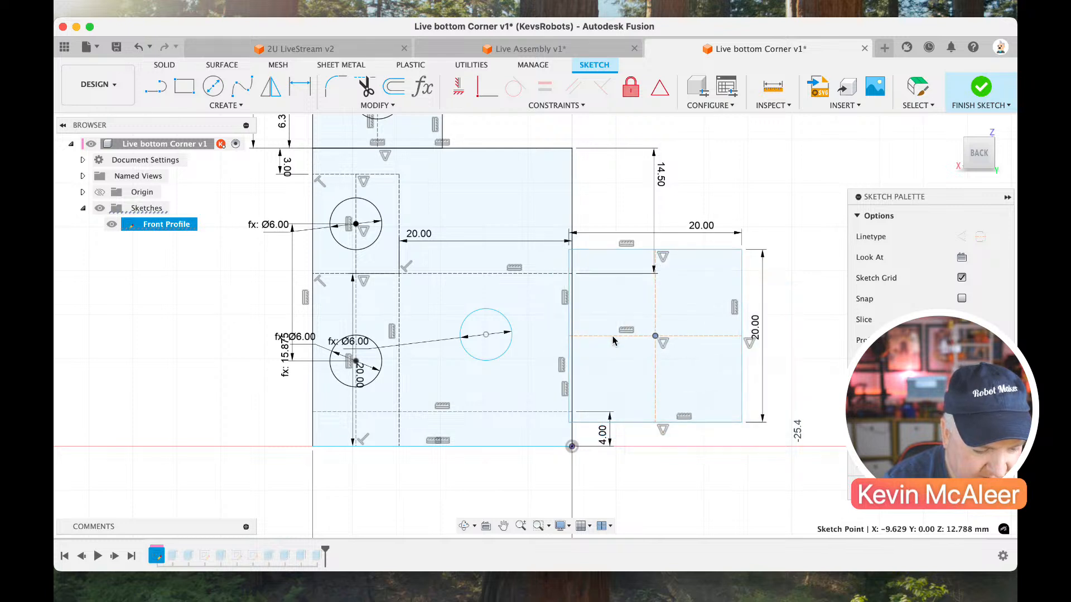
left_click_drag(486, 335, 658, 340)
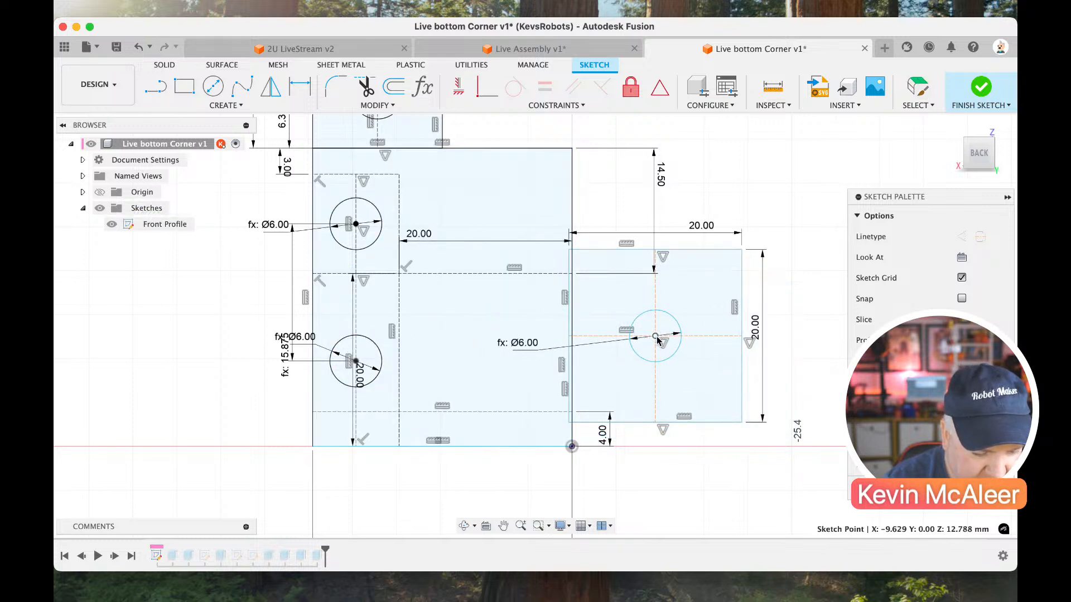
left_click_drag(741, 422, 572, 413)
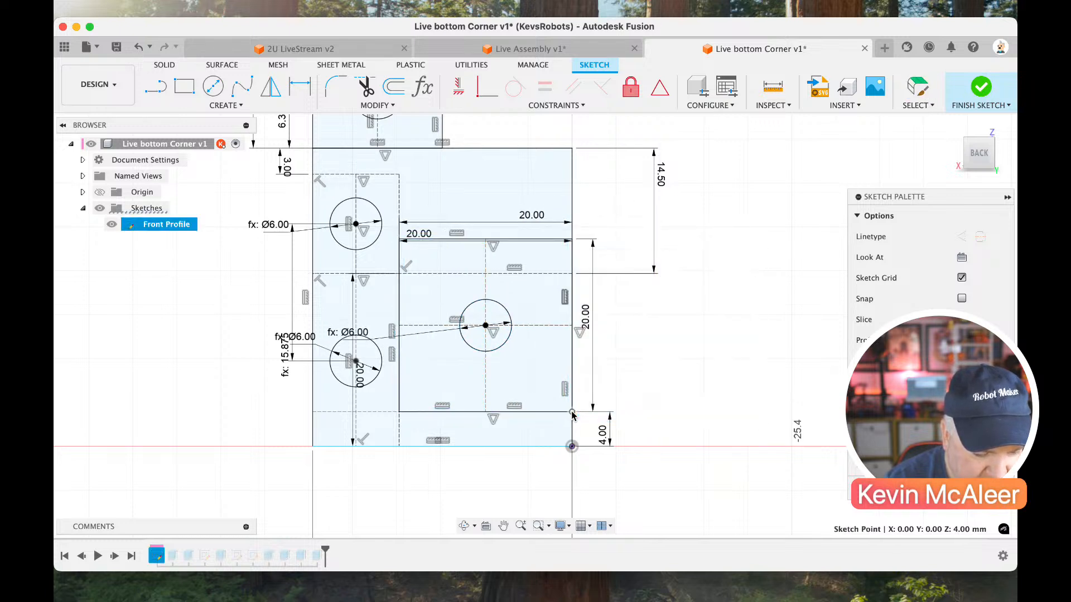
left_click(980, 88)
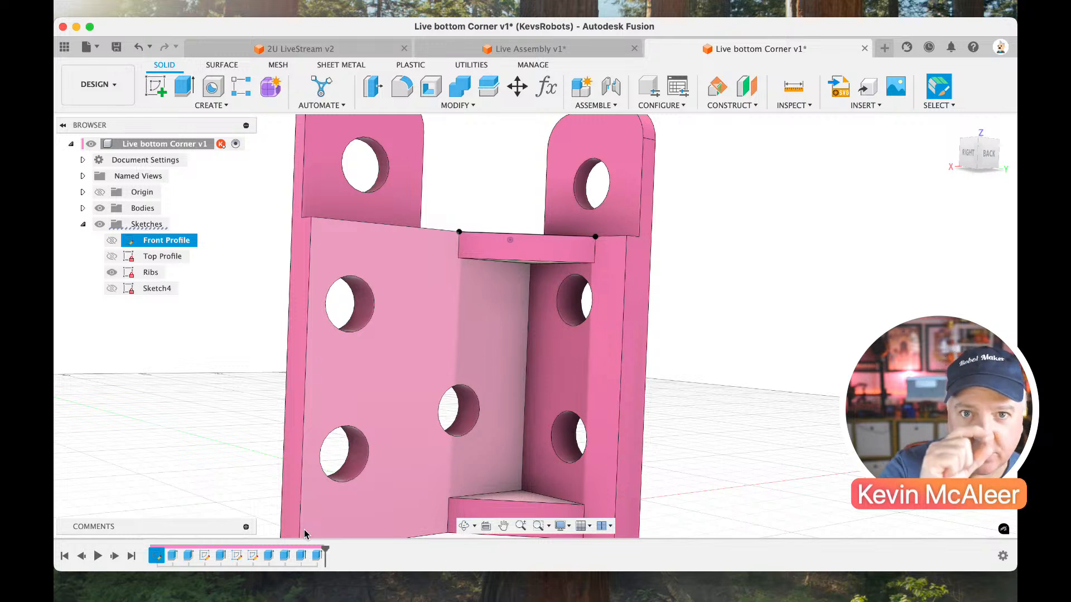
Check the profile selection of the first 4 mm plate extrusion and accept it as it is.
middle_click_drag(336, 491, 337, 480)
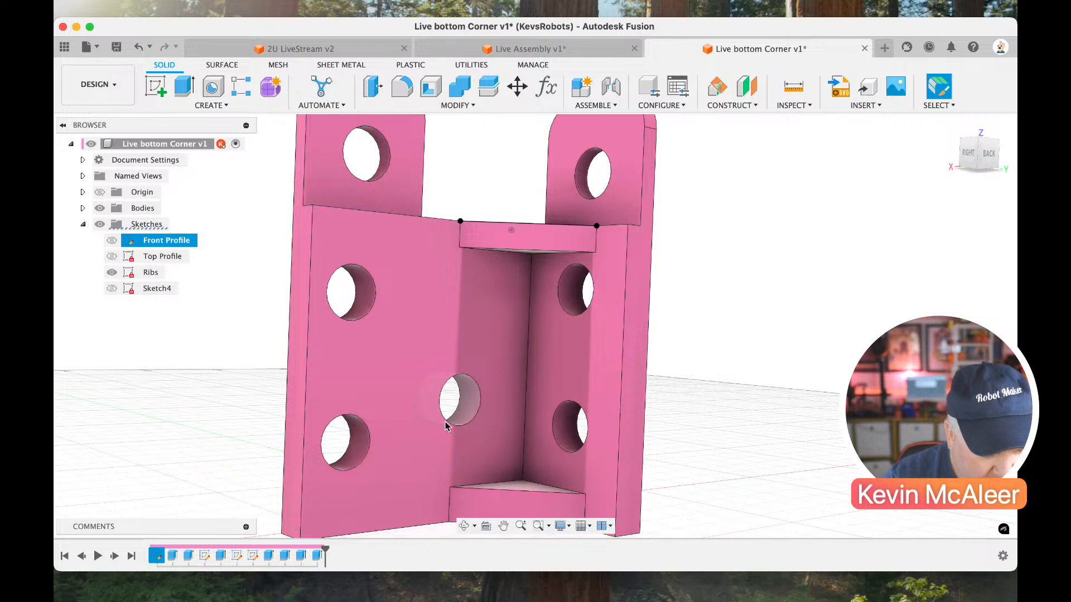
double_click(173, 556)
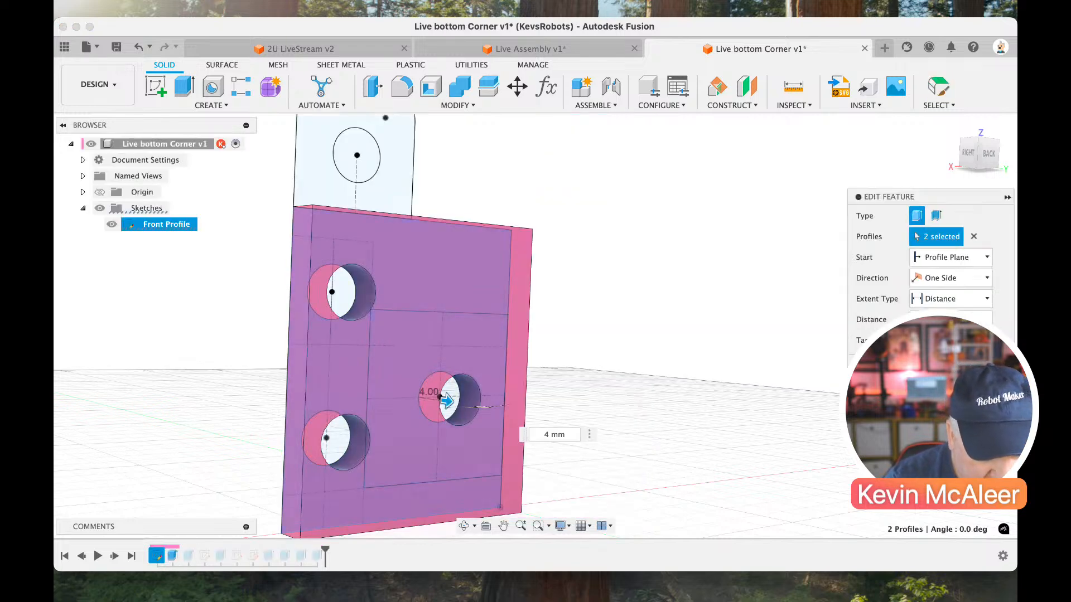
key("Return")
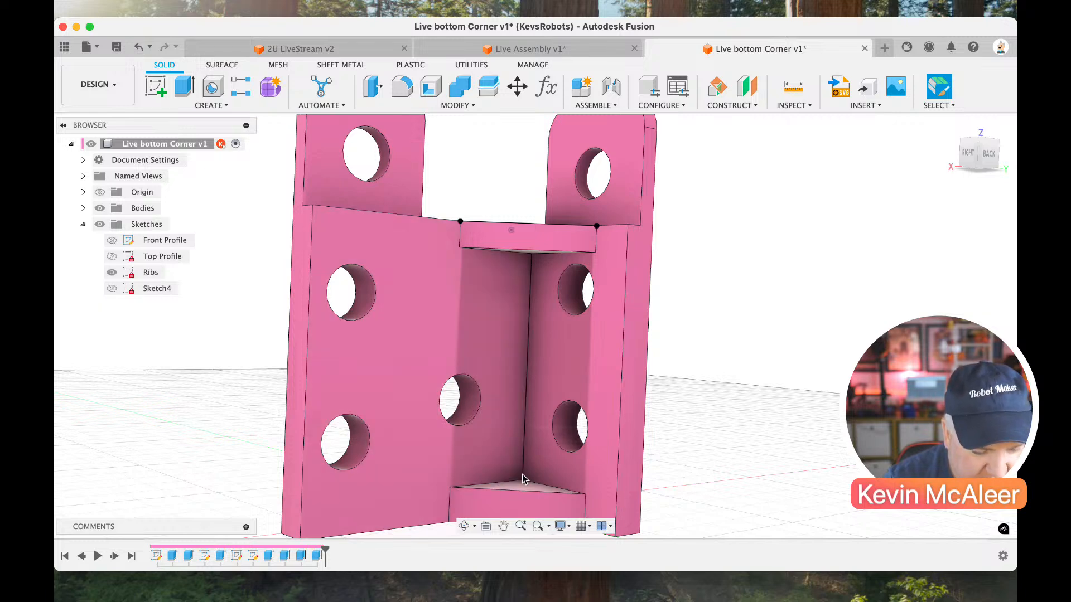
Create an offset plane 20 mm above the lower rib's top face.
left_click_drag(973, 161, 971, 177)
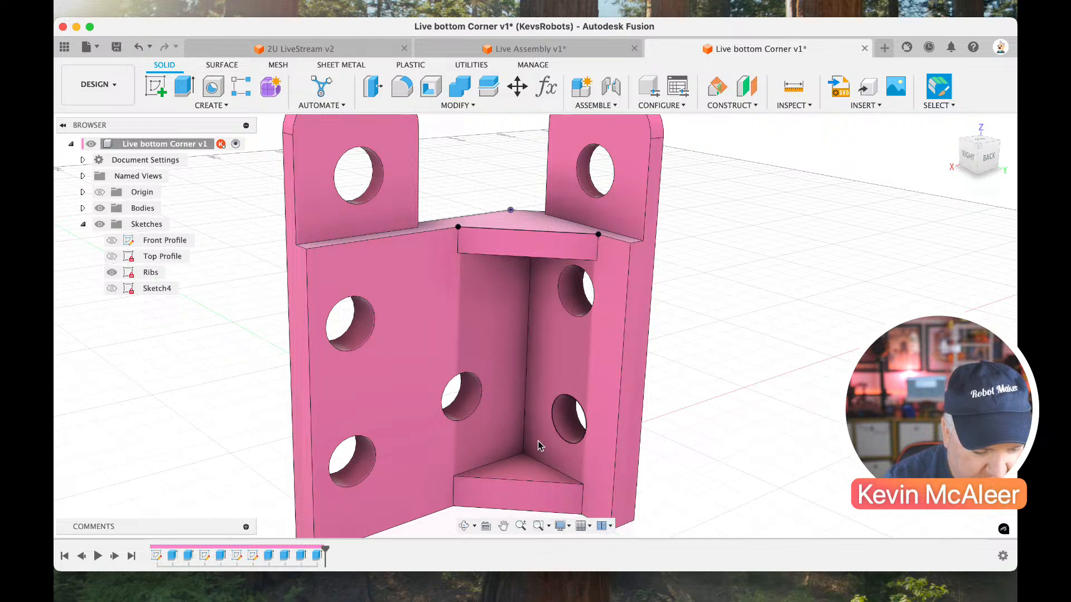
scroll(534, 475, "down", 2)
scroll(532, 472, "down", 1)
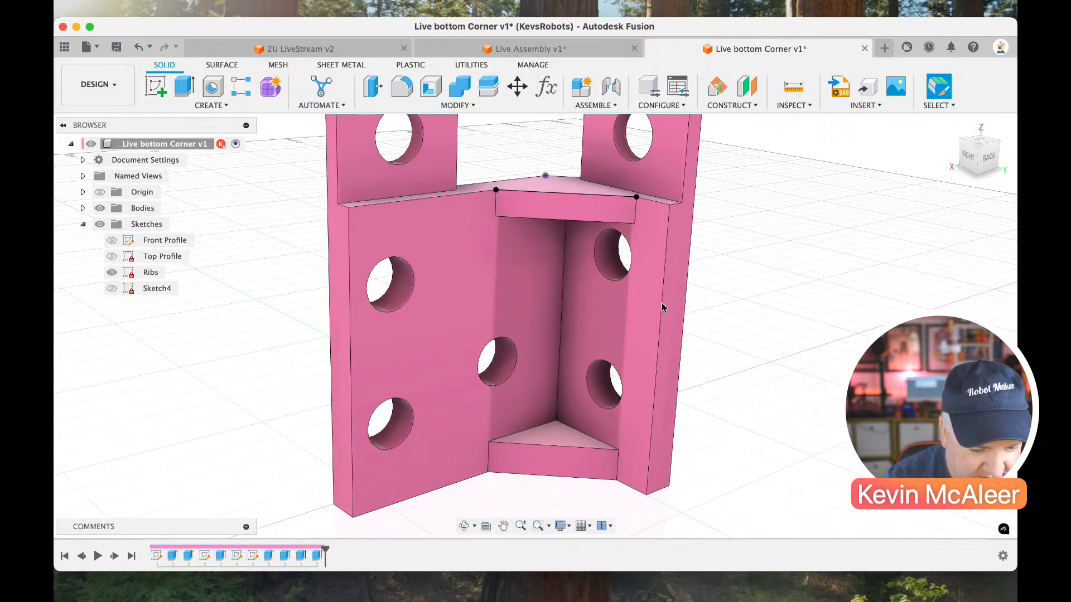
left_click(758, 106)
left_click(733, 118)
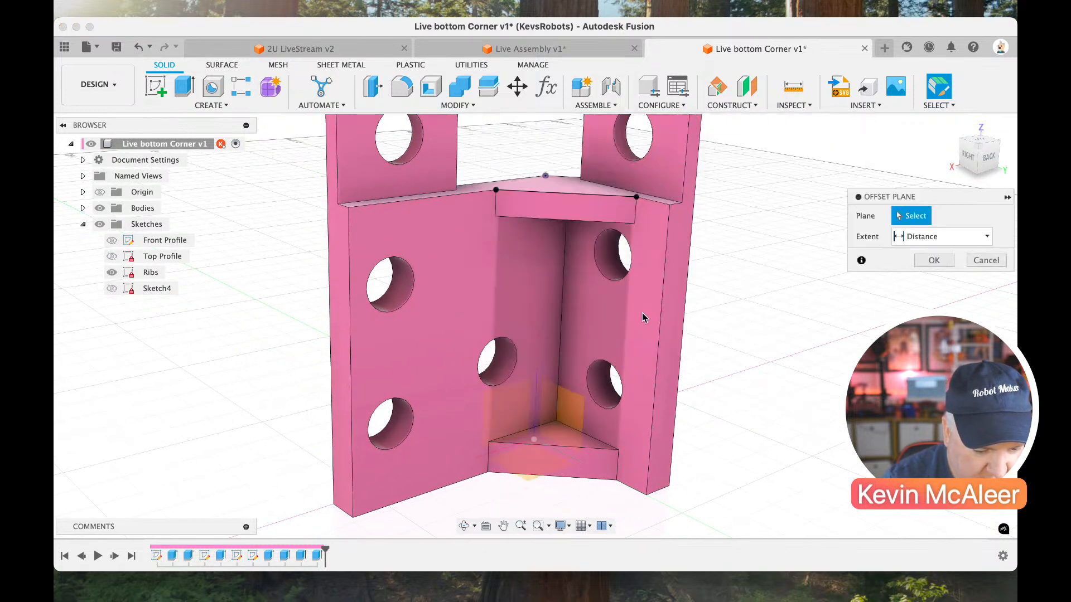
left_click(584, 443)
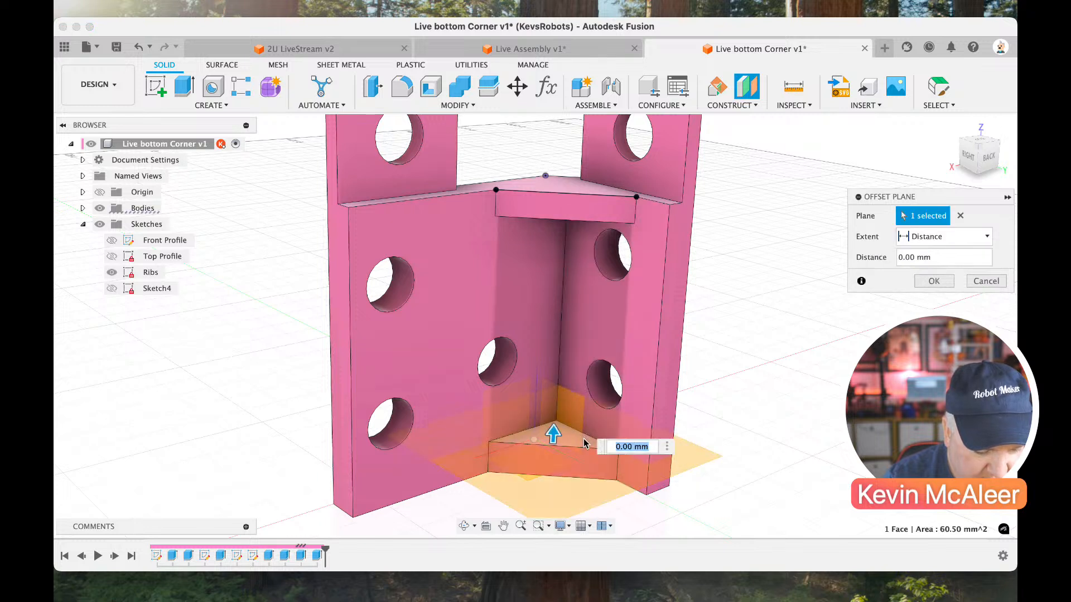
type("20")
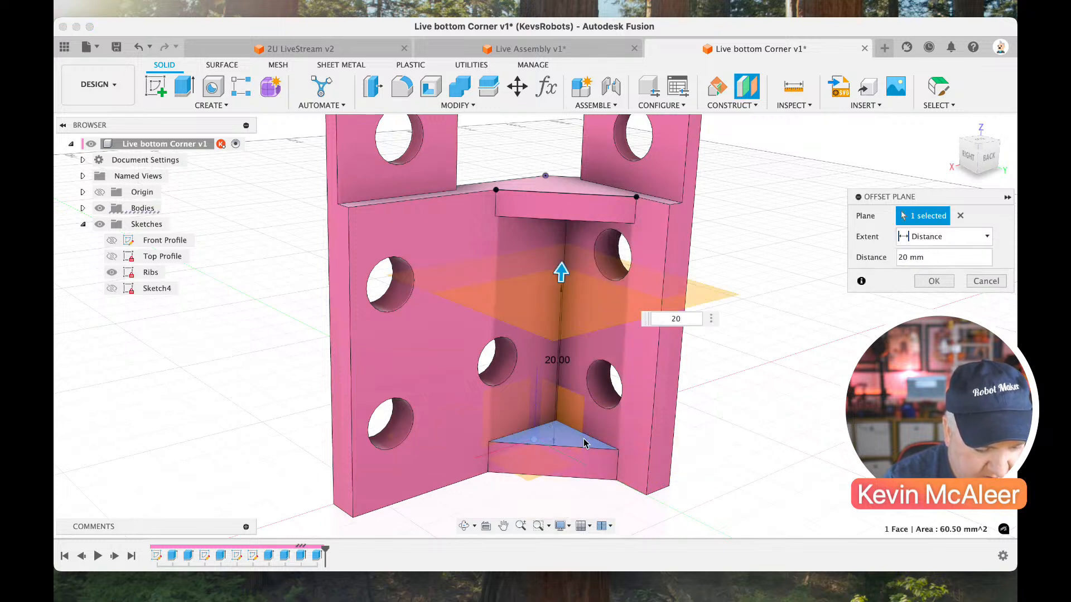
key("Return")
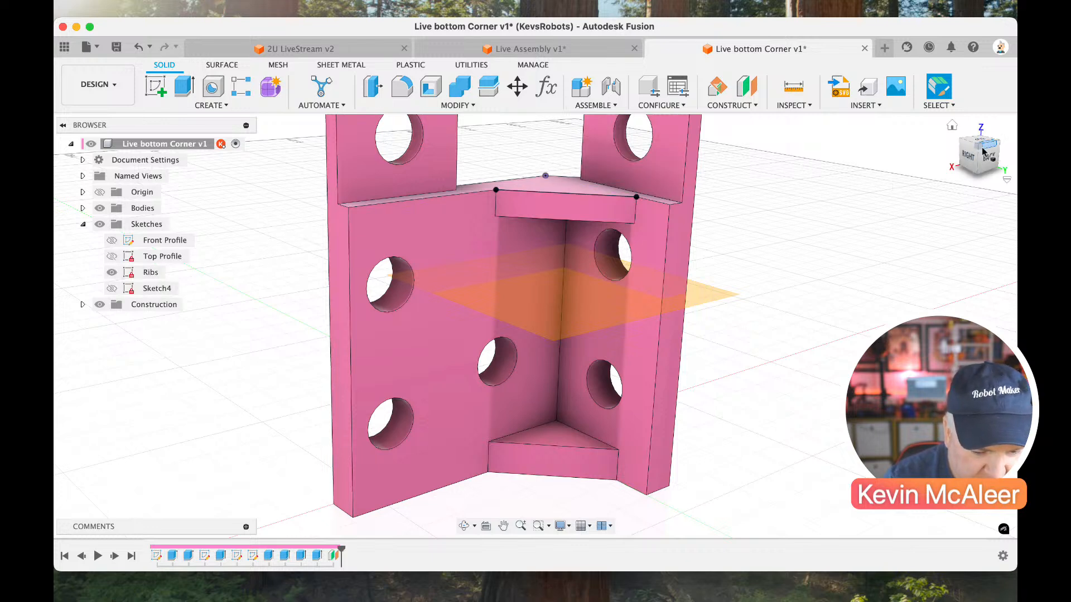
Set up an extrusion of the upper rib's triangular profile with a distance of -10.5 mm, starting from the offset plane as object.
left_click_drag(983, 152, 981, 162)
key("e")
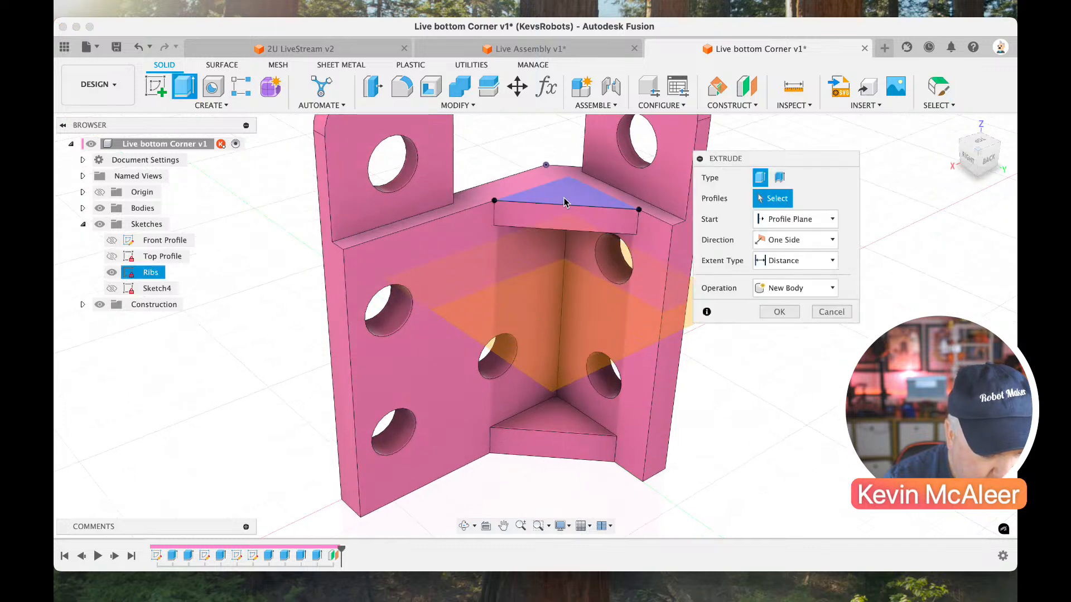
left_click(562, 195)
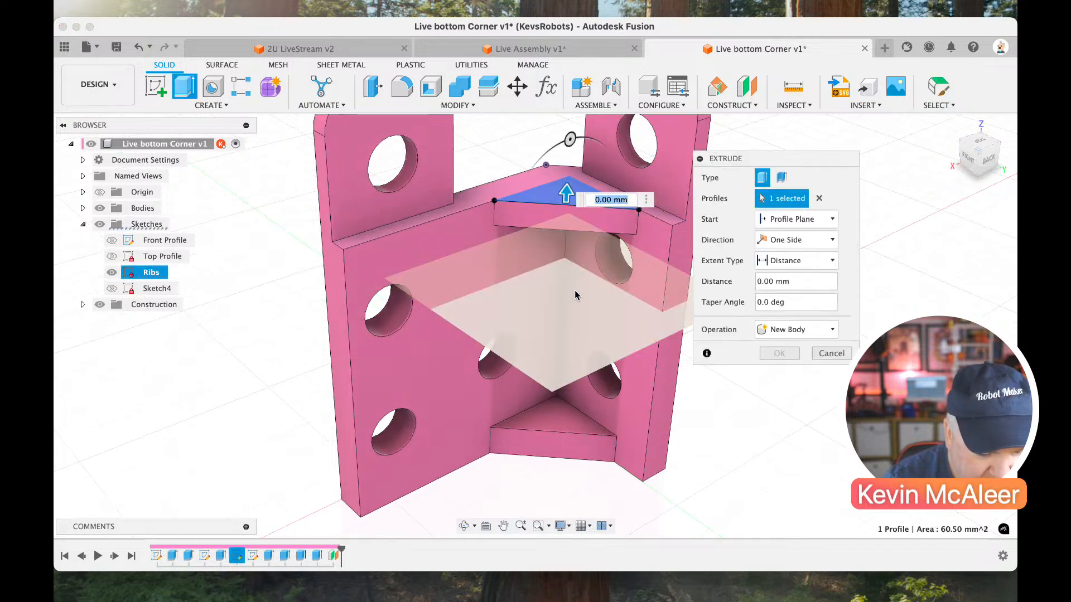
type("-10.5")
key("Return")
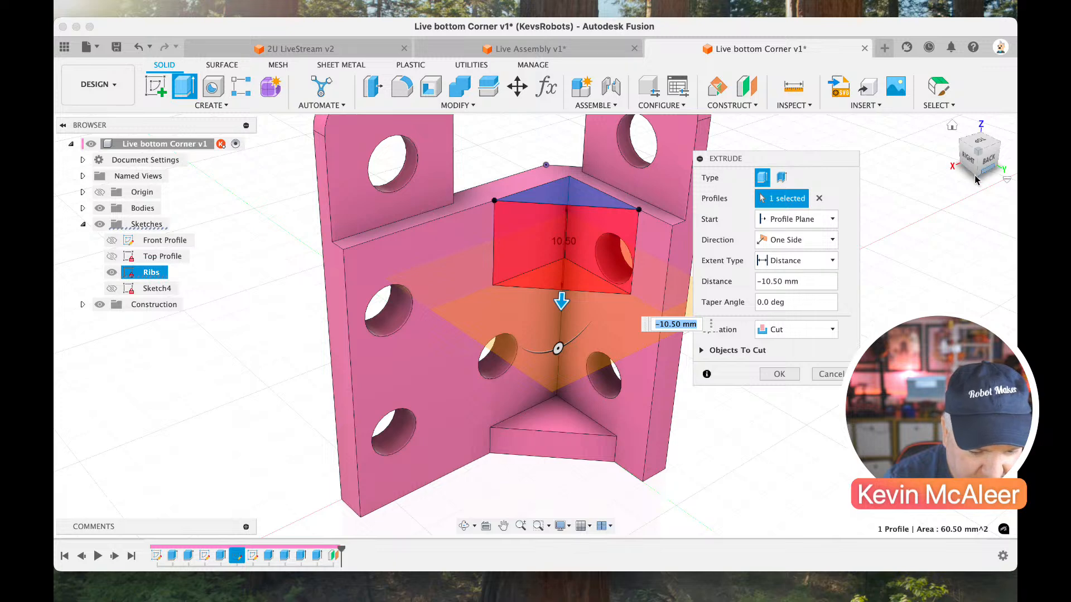
left_click(825, 219)
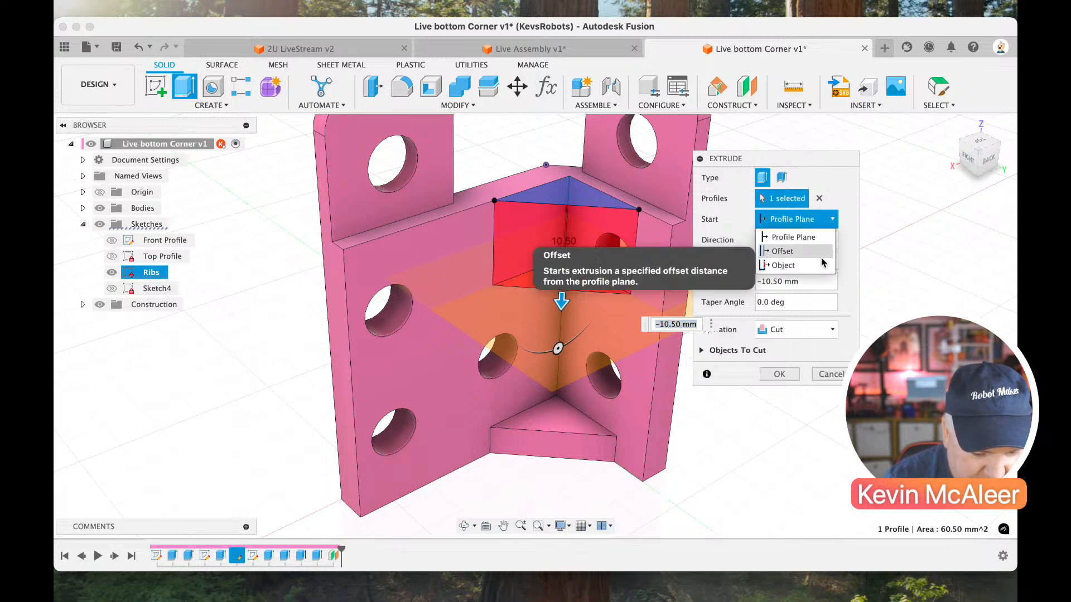
left_click(786, 265)
left_click(600, 310)
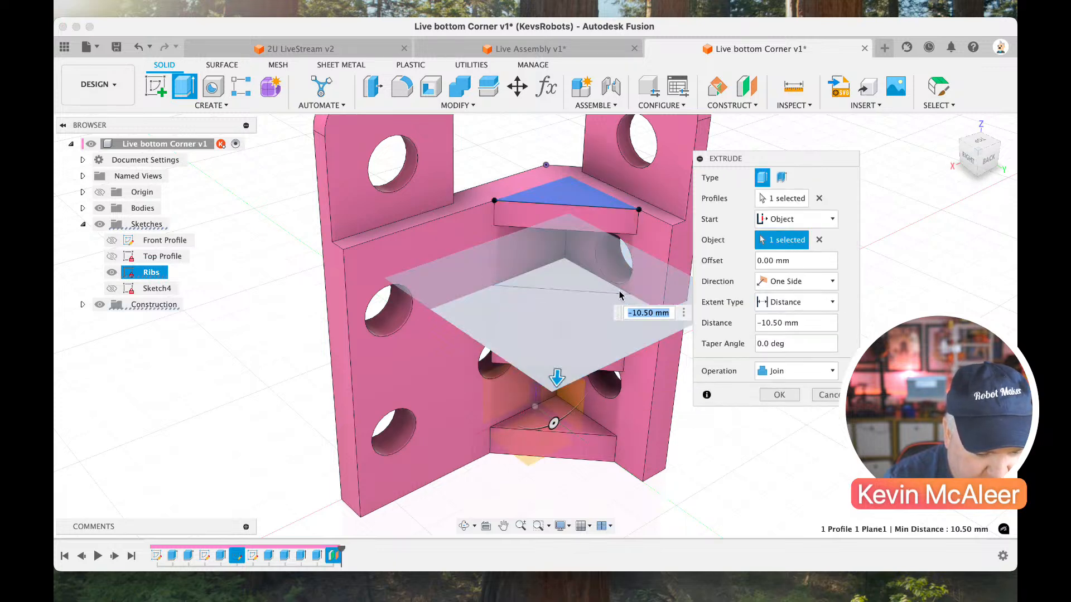
Set the rib extrusion's distance to 3 mm and complete it as a join.
left_click(792, 324)
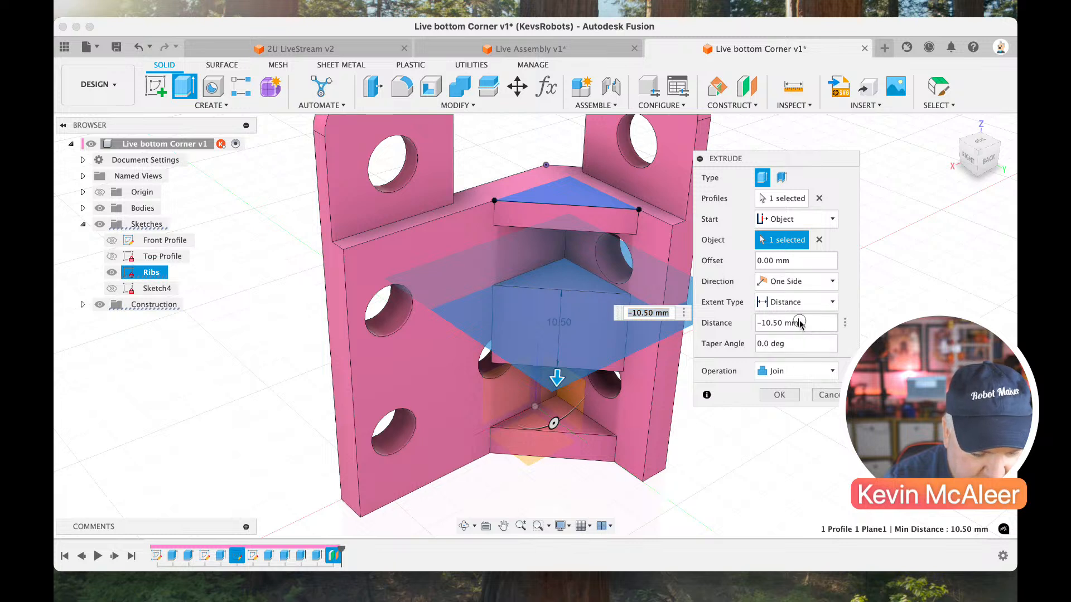
type("23")
key("BackSpace")
key("BackSpace")
type("3")
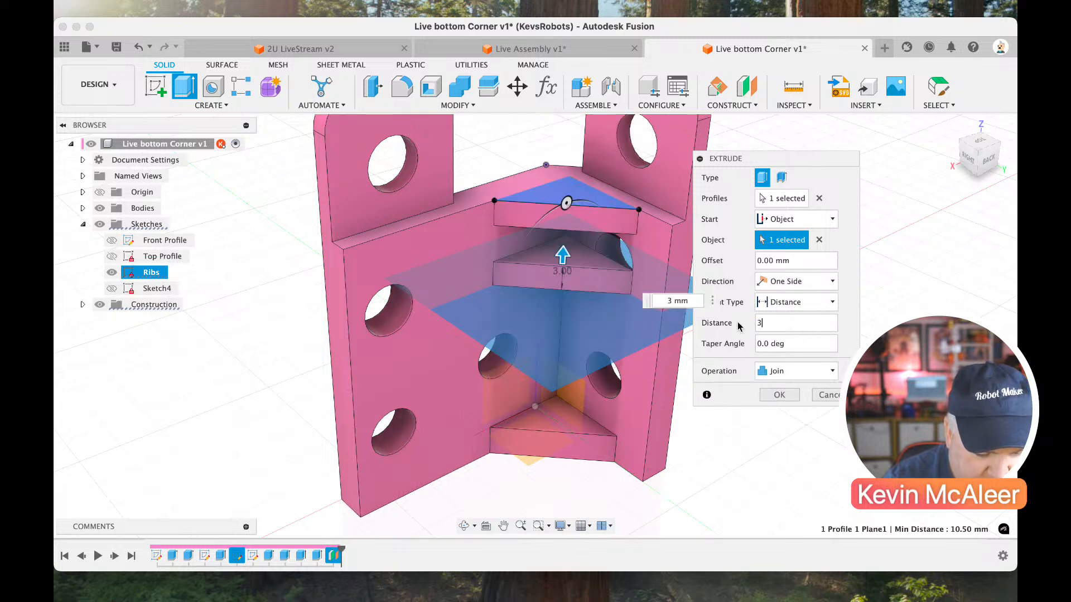
left_click(778, 395)
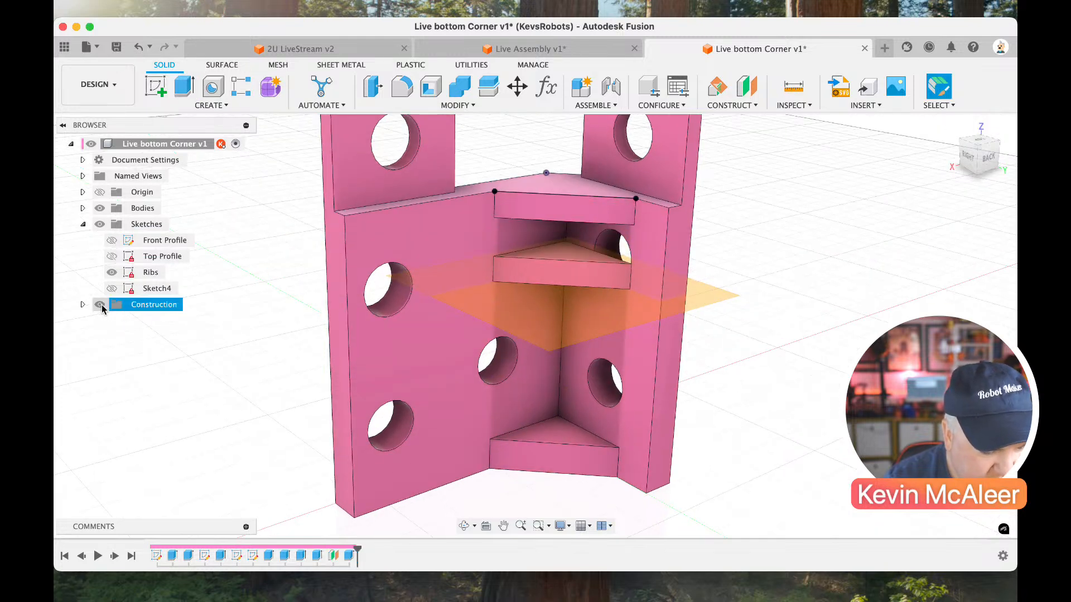
Hide the construction geometry and the Ribs sketch, and view the corner part from a lower angle.
left_click(100, 305)
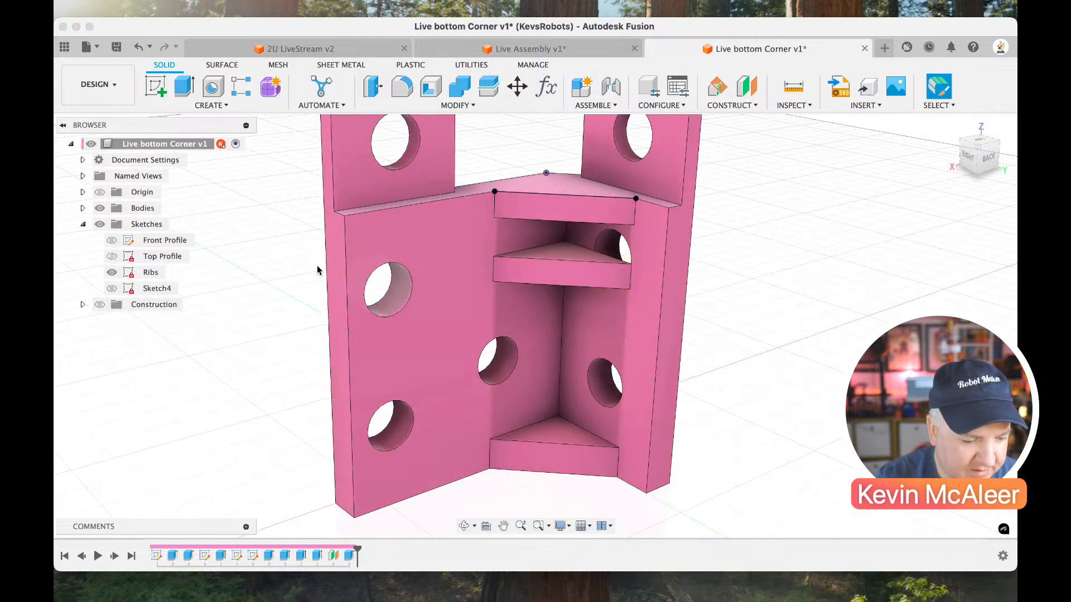
left_click(115, 272)
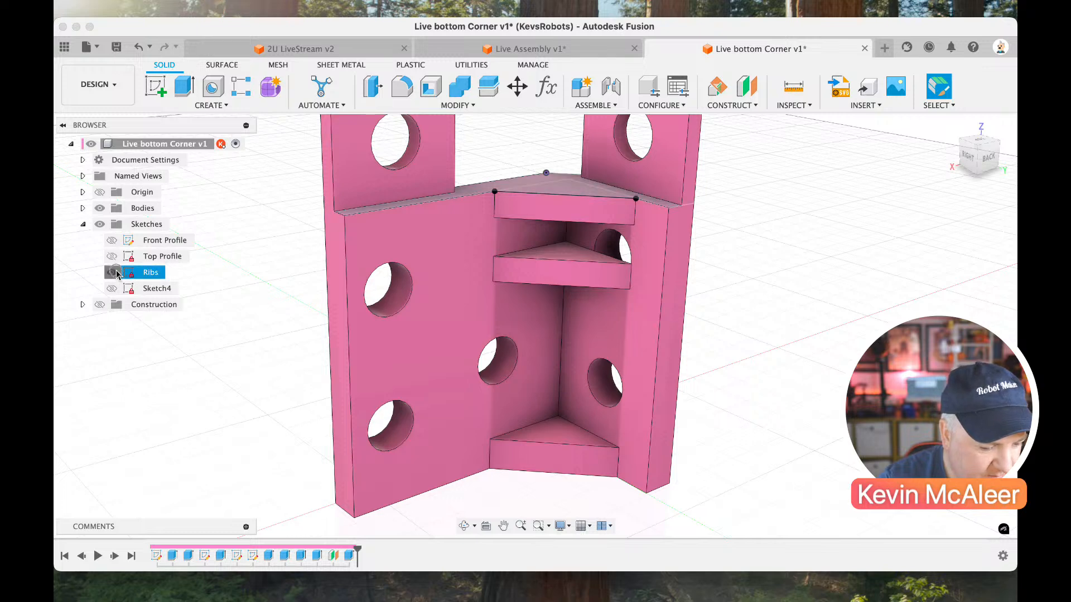
left_click(969, 160)
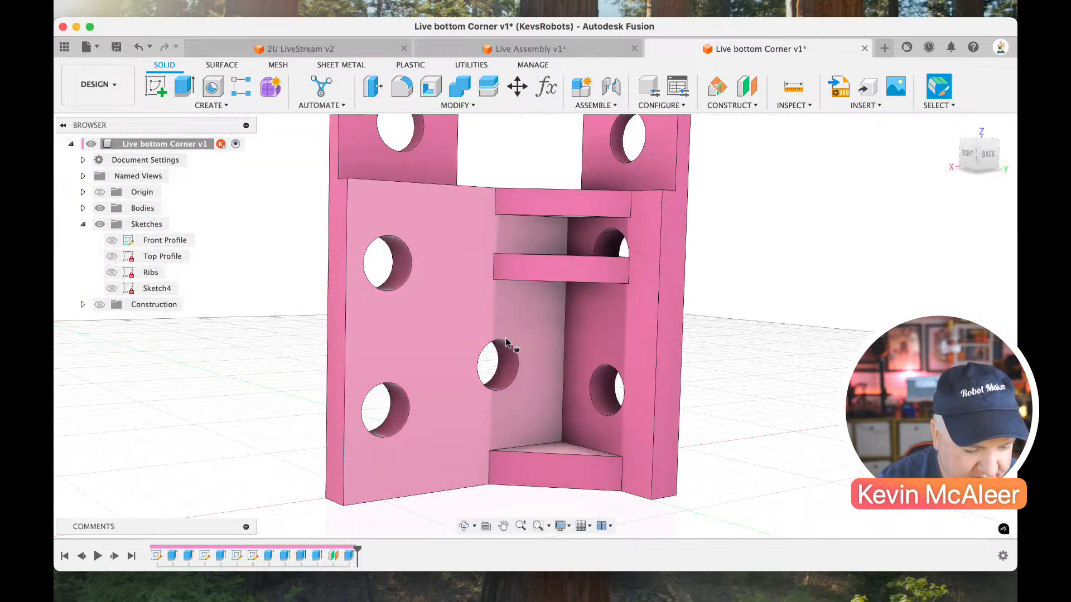
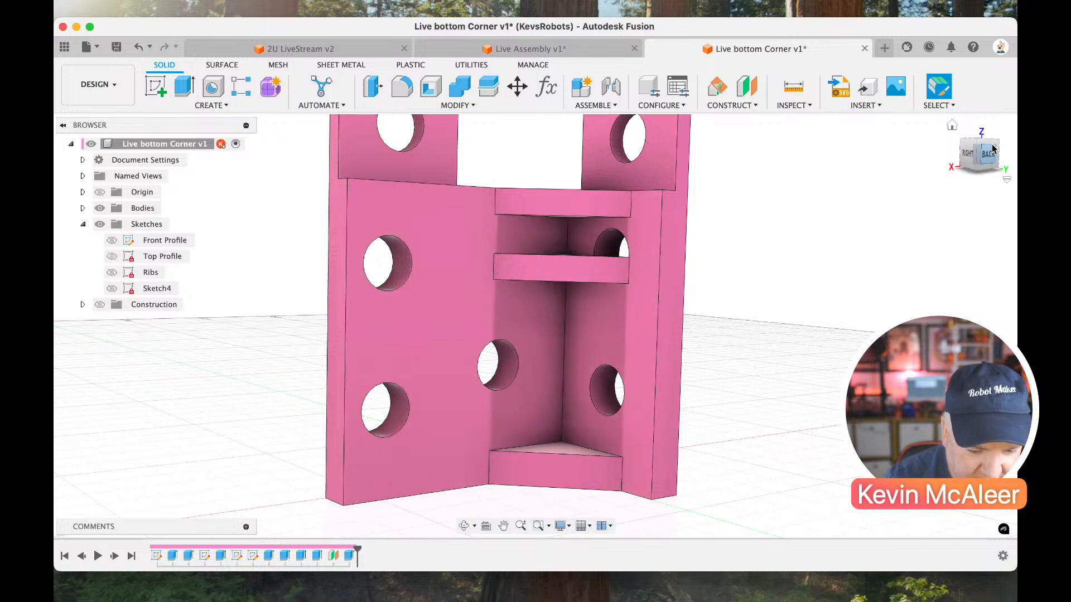
Edit the 6 mm hole-cut extrusion on the side flange to leave out the middle hole, keeping only the lower hole profile selected.
left_click_drag(995, 143, 717, 220)
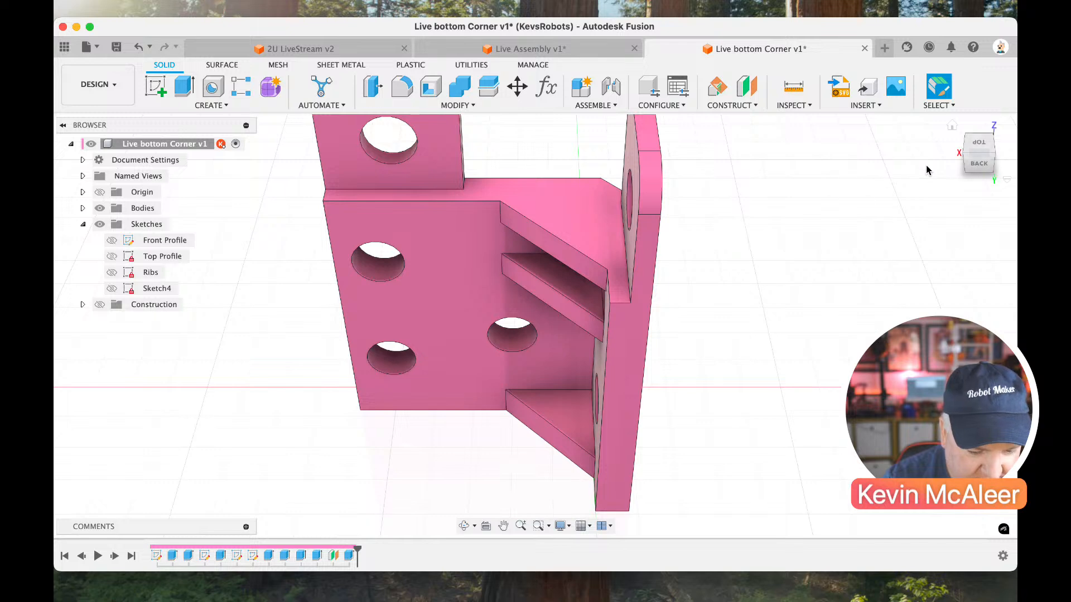
left_click(994, 158)
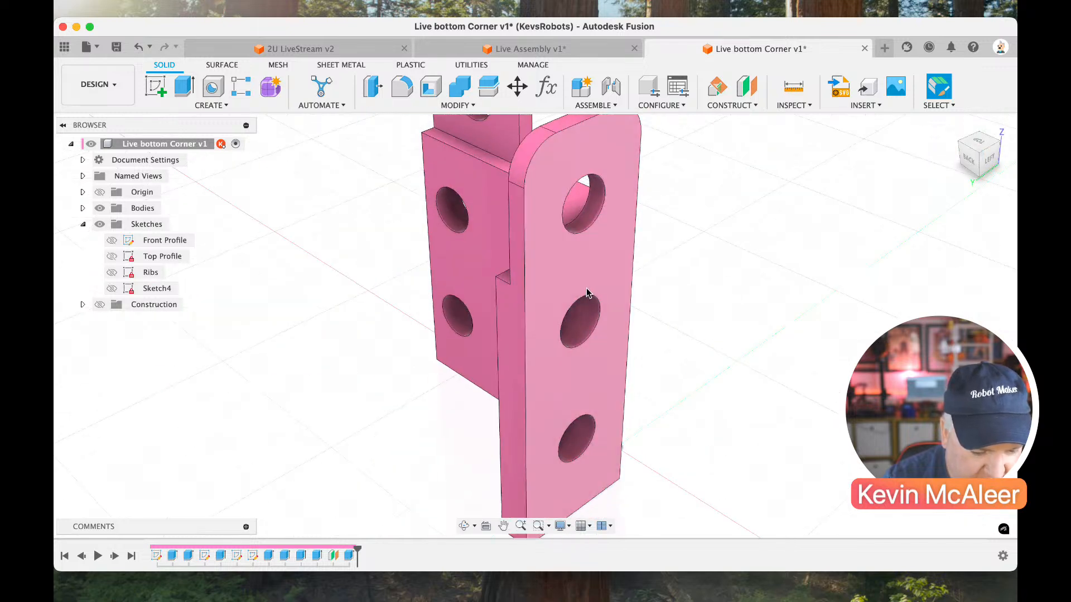
double_click(284, 556)
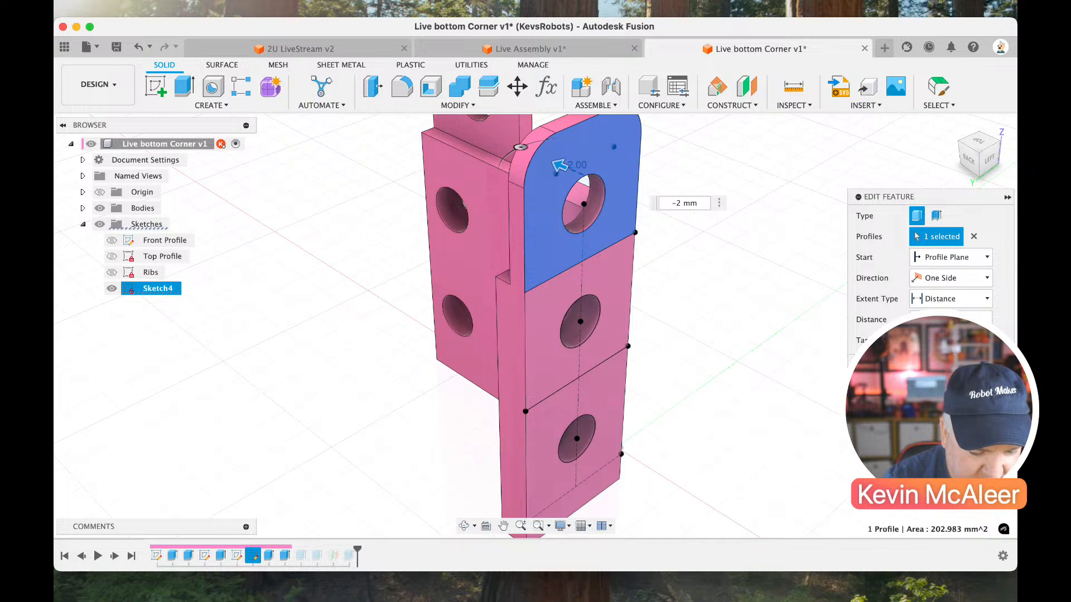
left_click(992, 363)
double_click(272, 557)
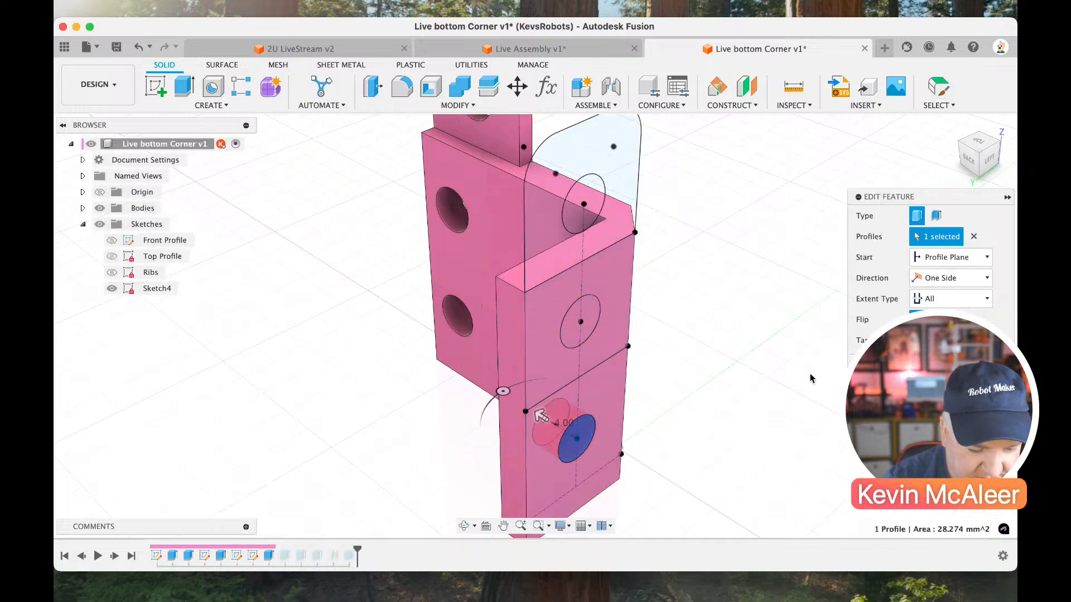
key("Return")
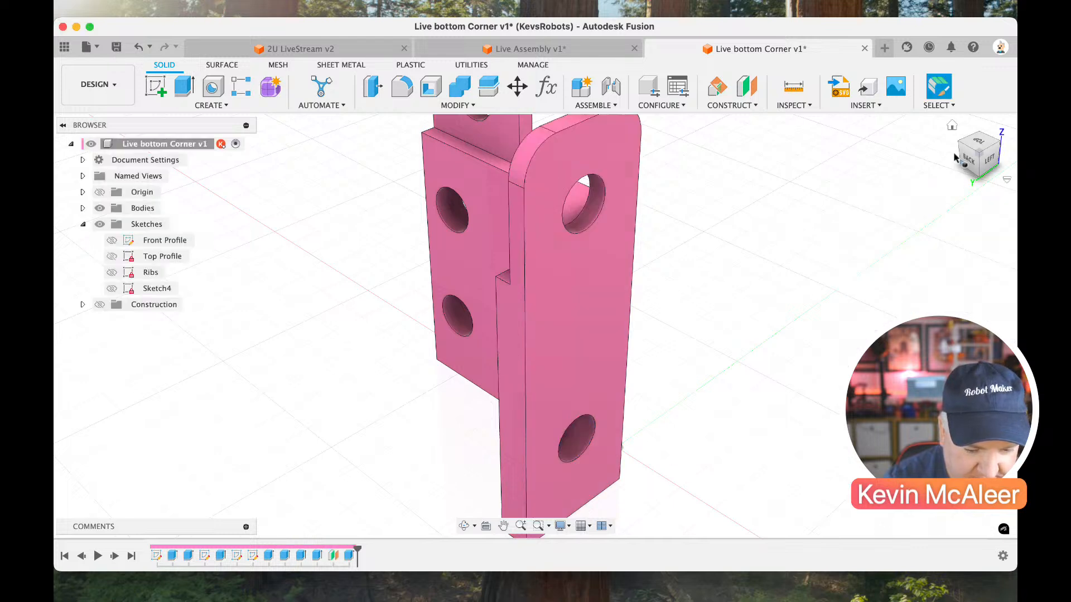
Open Sketch4 for editing and delete the vertical 15.875 mm dimension between the two lower hole centres.
left_click(958, 148)
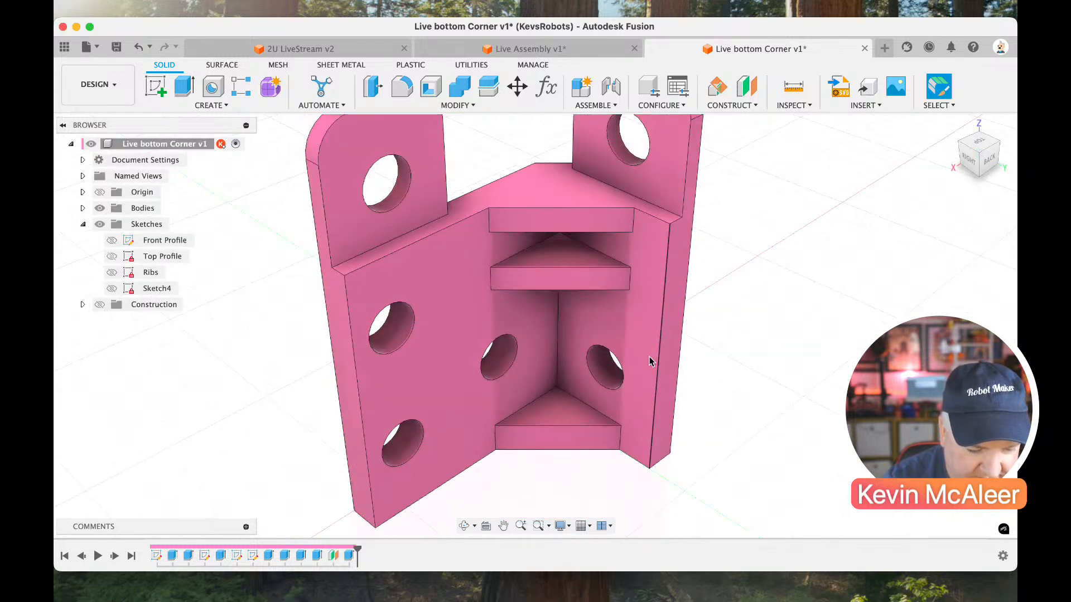
left_click(994, 151)
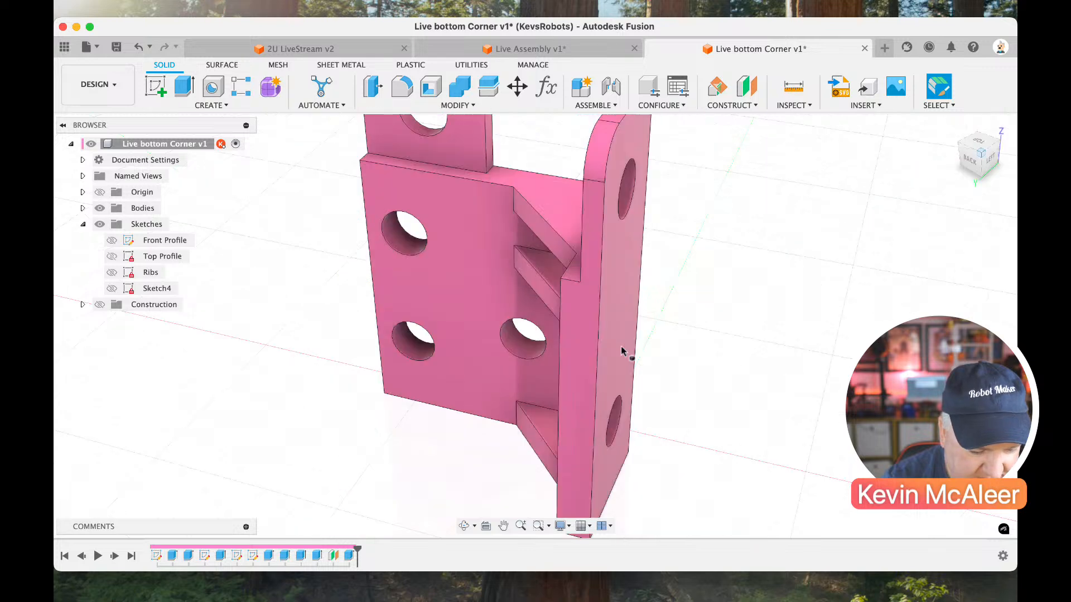
left_click(973, 168)
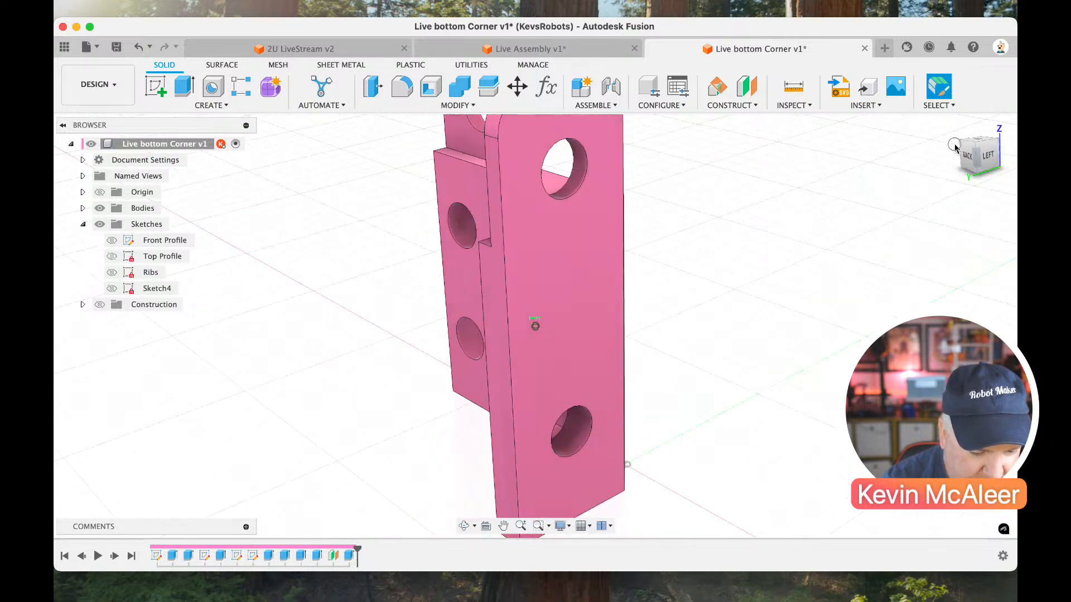
left_click(960, 146)
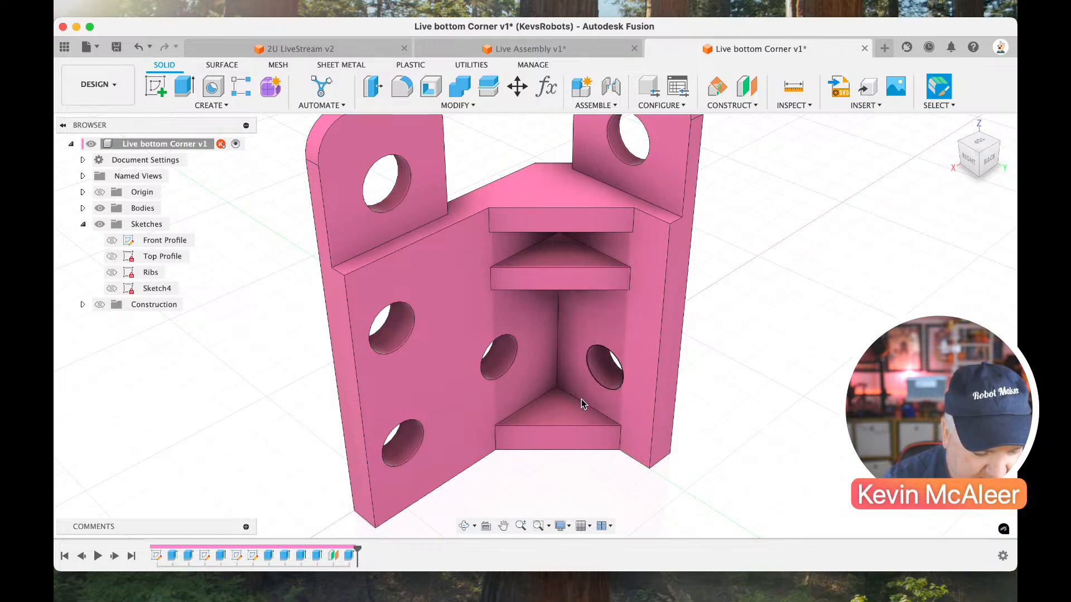
double_click(253, 556)
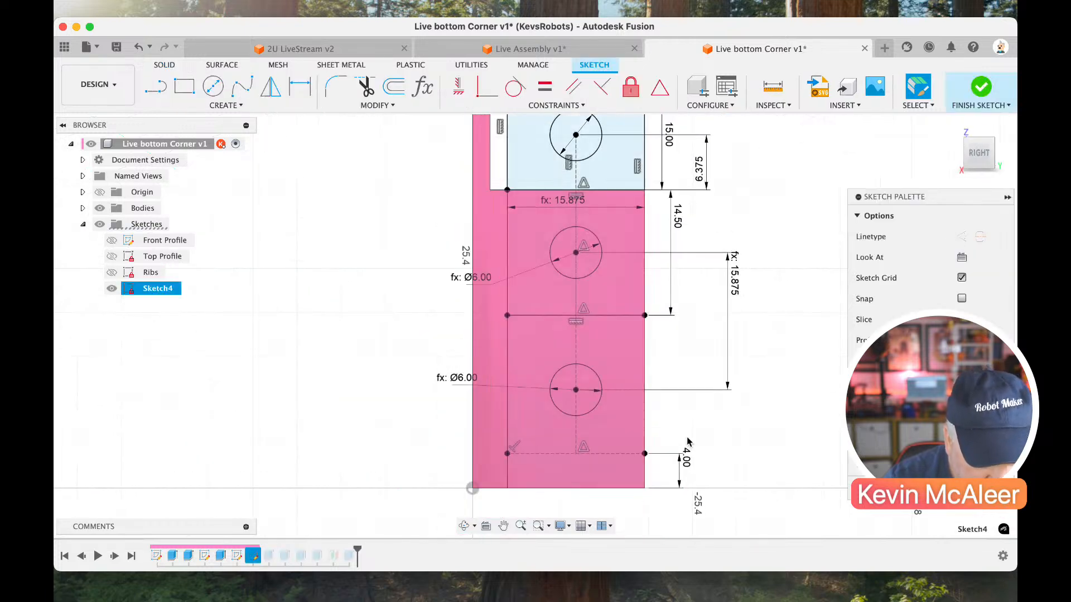
left_click(735, 287)
key("Delete")
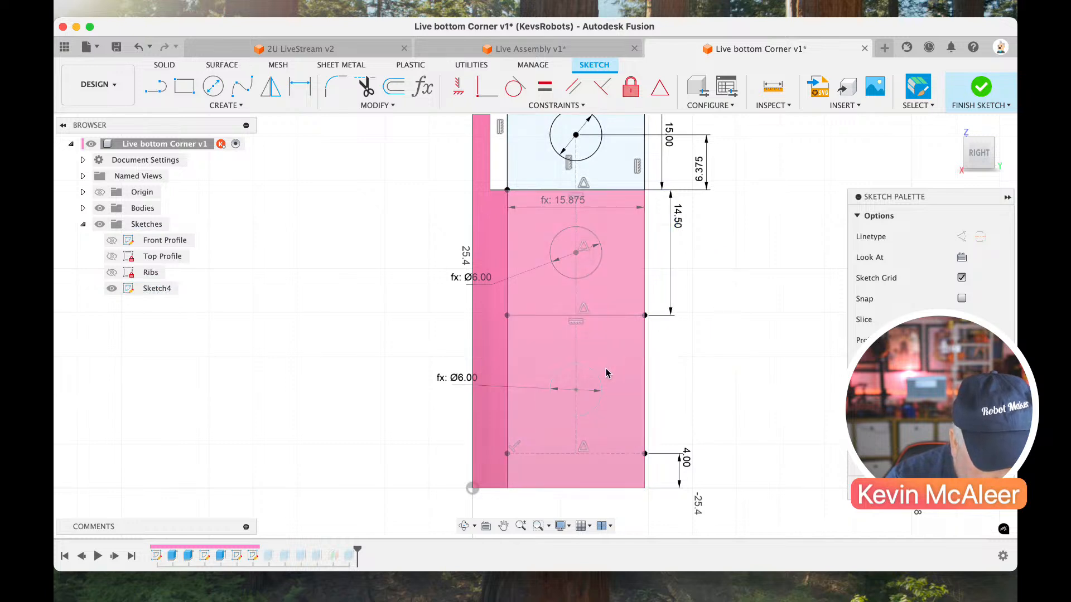
Dimension the bottom hole's centre 10 mm above the lower construction line and finish the sketch.
key("d")
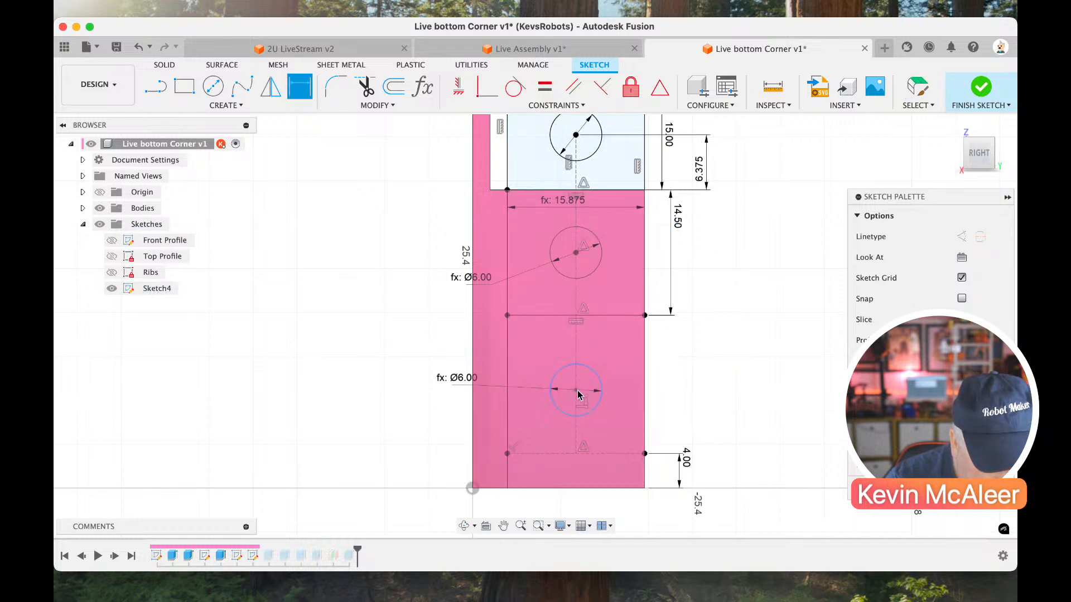
left_click(592, 454)
left_click(577, 390)
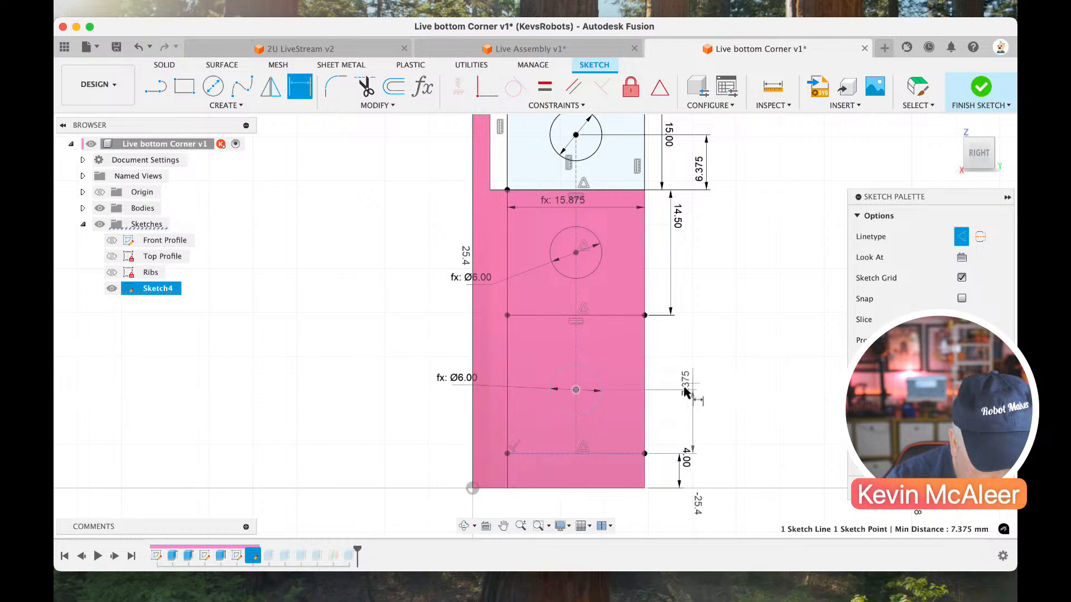
key("Escape")
left_click(703, 405)
type("10")
key("Return")
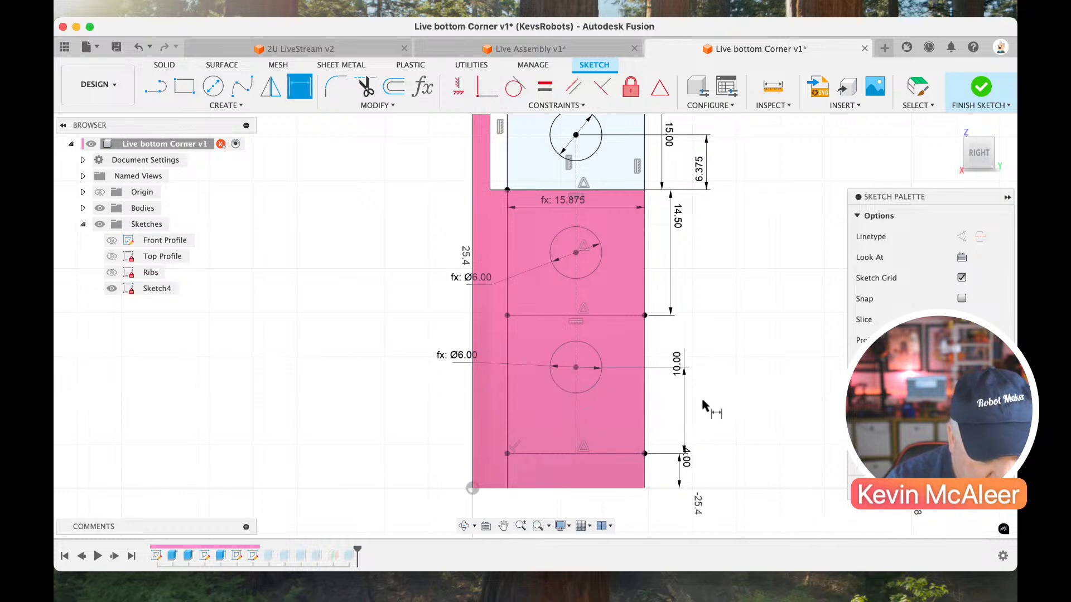
left_click(981, 88)
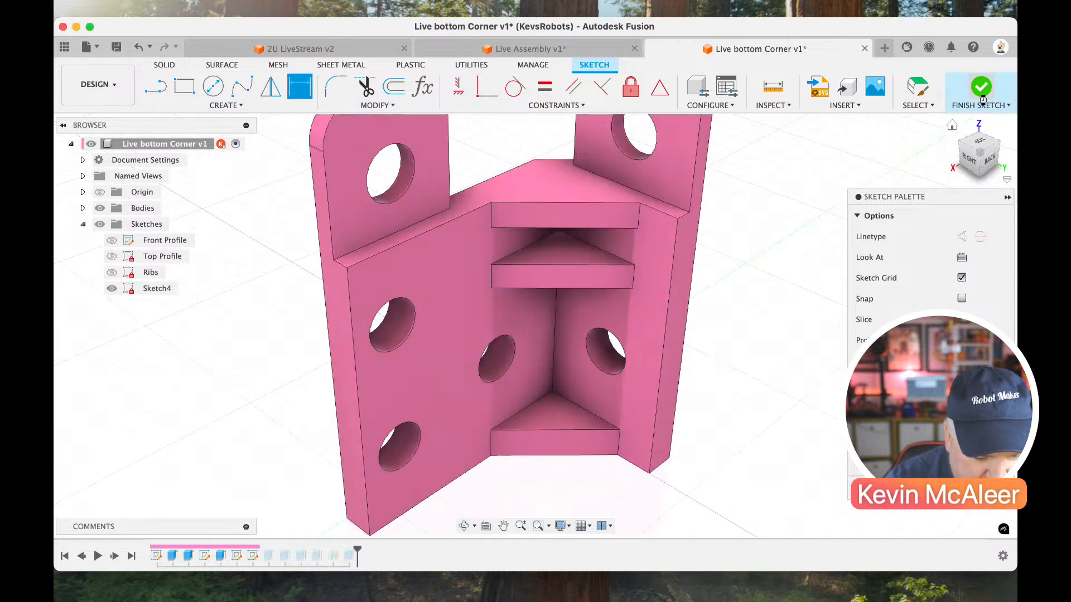
Check the corner part from the back, return to the home view, and save the design as a new version.
left_click(963, 141)
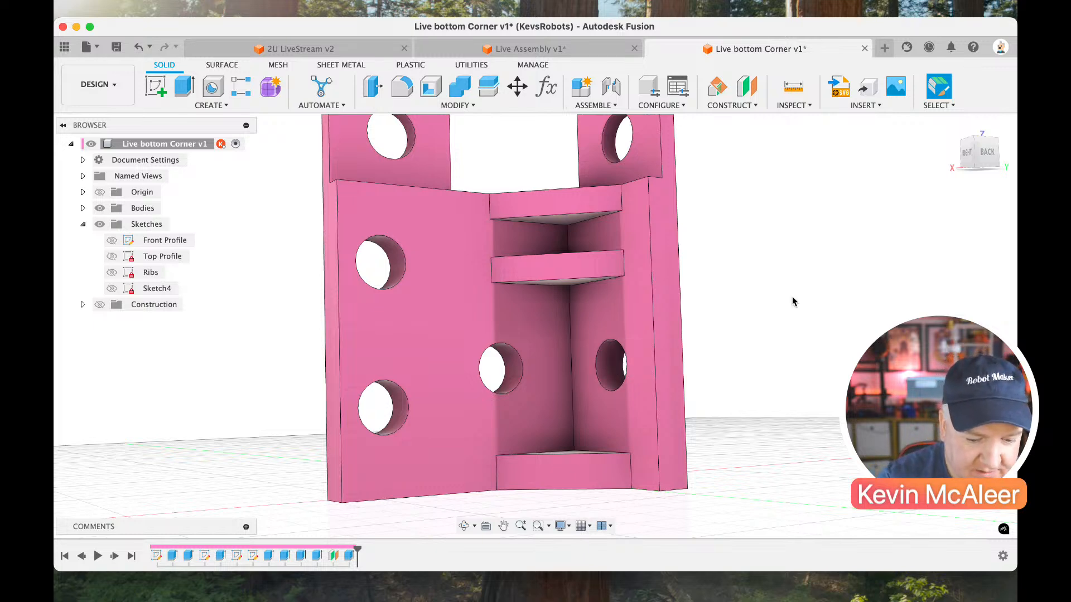
scroll(837, 251, "down", 3)
left_click(953, 127)
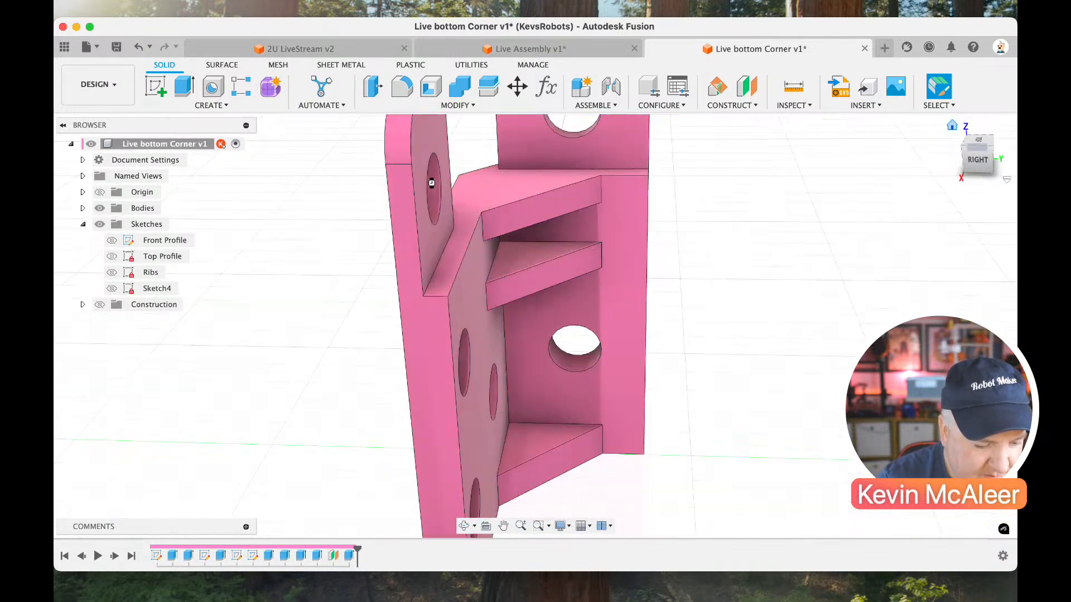
left_click(115, 46)
key("Return")
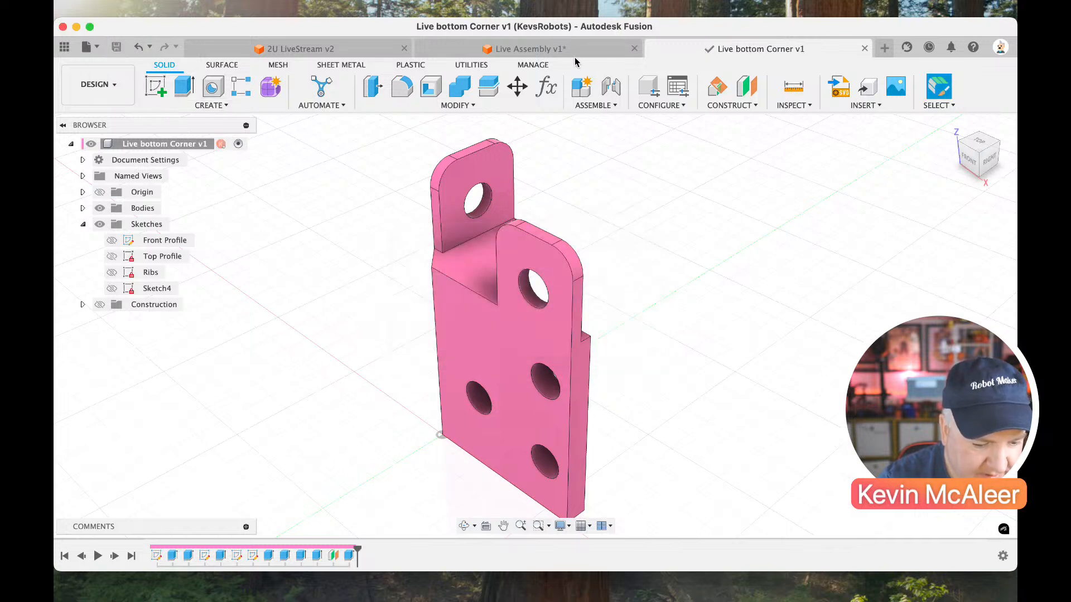
Switch to the Live Assembly design, show the MiniRack project files, and roll the timeline back to before the first mirror.
left_click(574, 53)
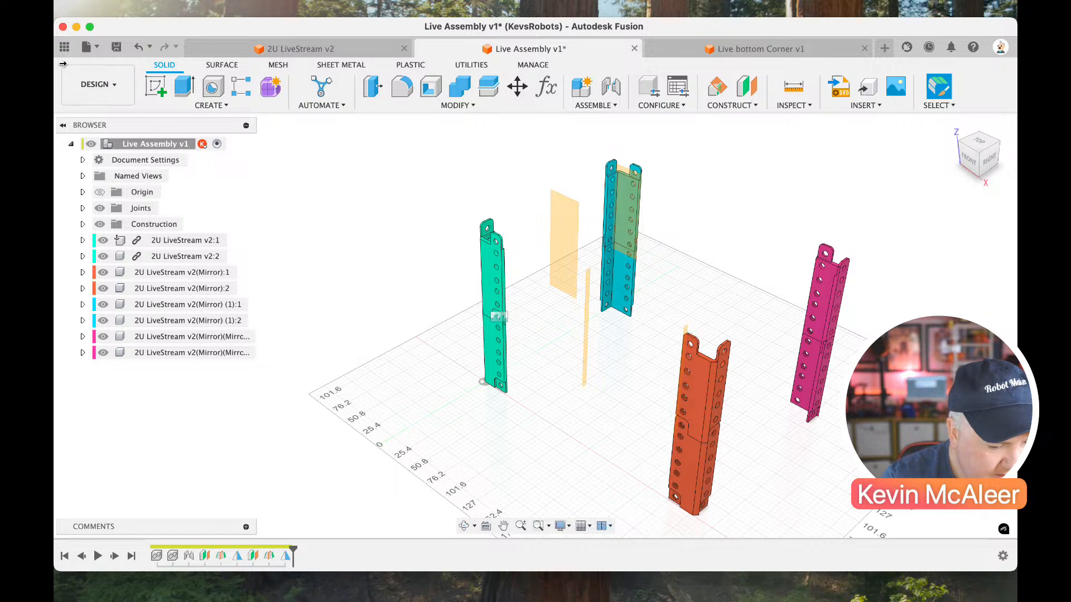
left_click(63, 48)
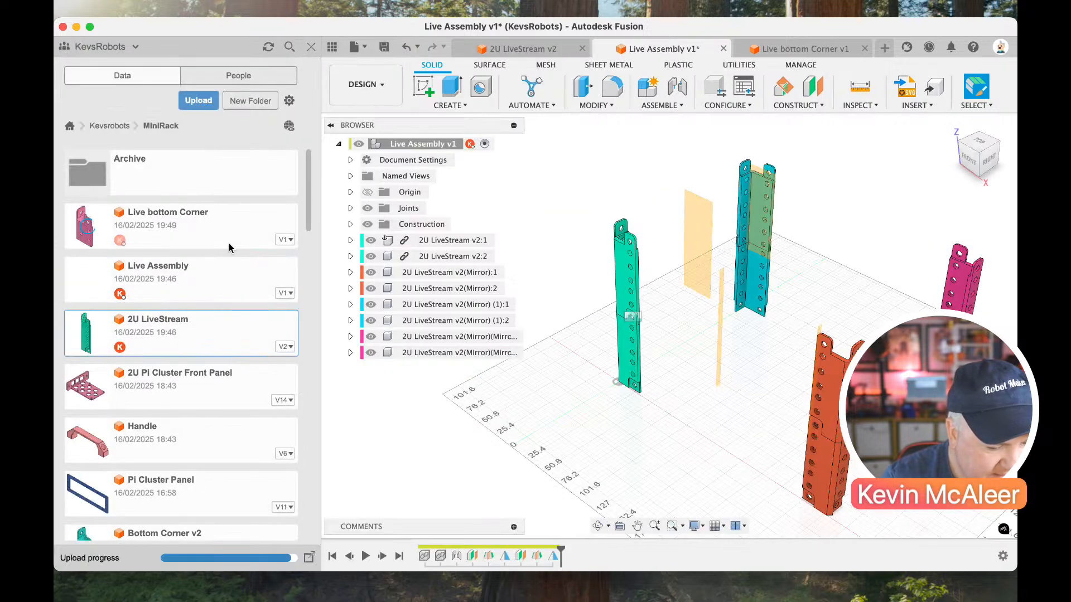
left_click(199, 218)
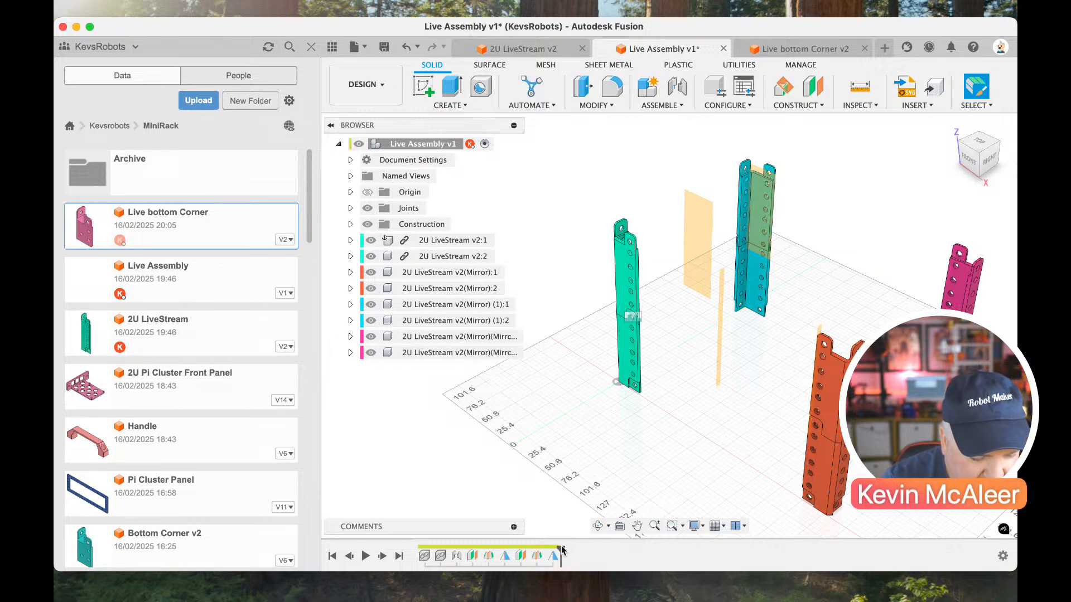
left_click_drag(550, 547, 497, 547)
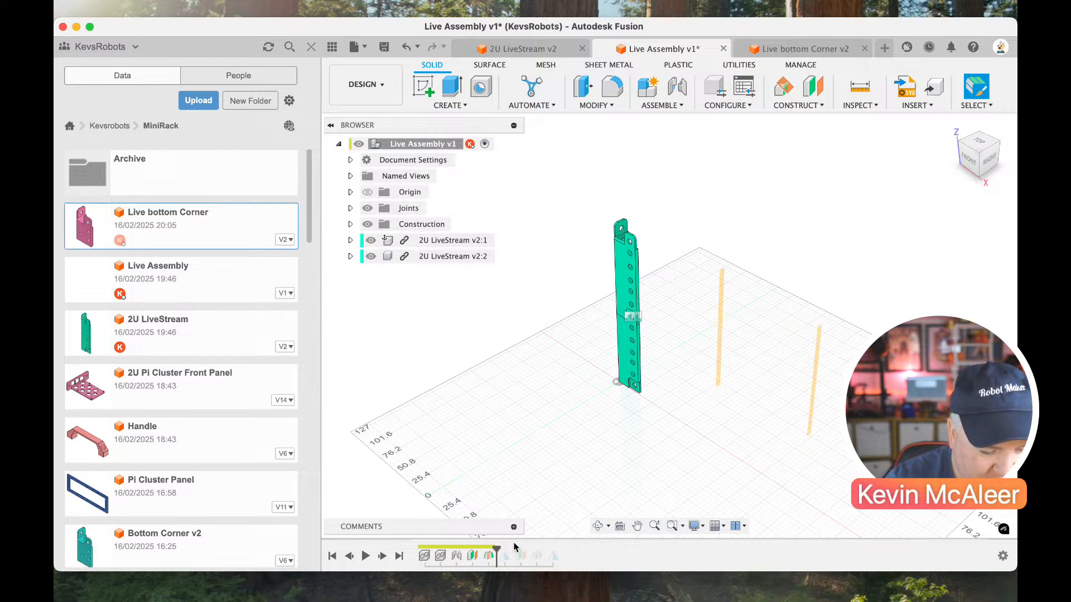
Insert the Live bottom Corner into the assembly and place it clear of the green 2U uprights.
right_click(220, 232)
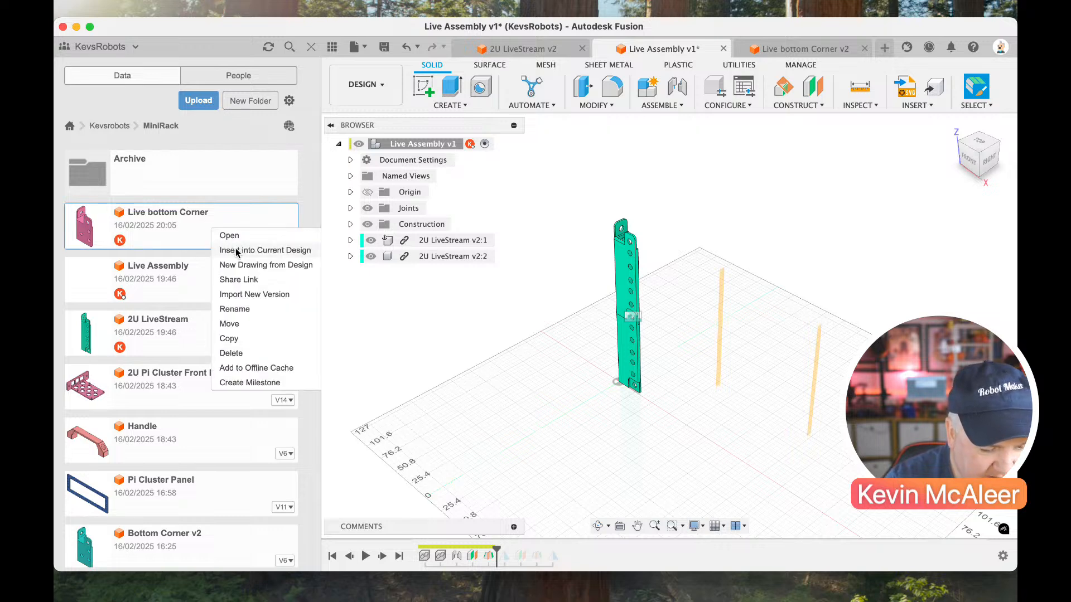
left_click(237, 251)
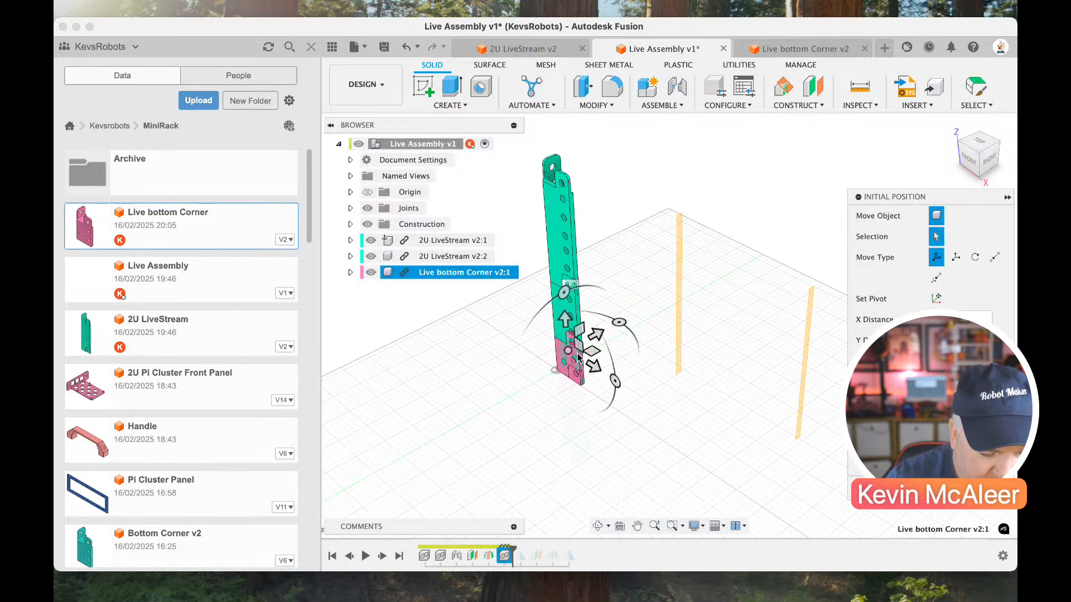
left_click_drag(596, 339, 556, 365)
key("Return")
scroll(629, 228, "up", 5)
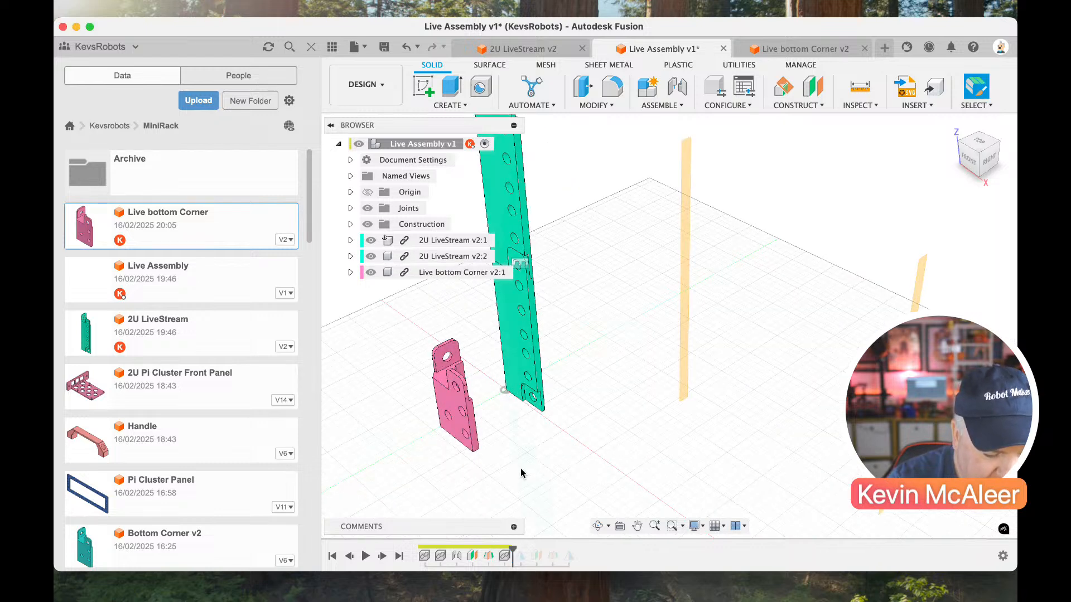
Joint the bottom hole of the lower 2U LiveStream upright to the matching hole on the bottom corner's upper tab.
left_click(677, 86)
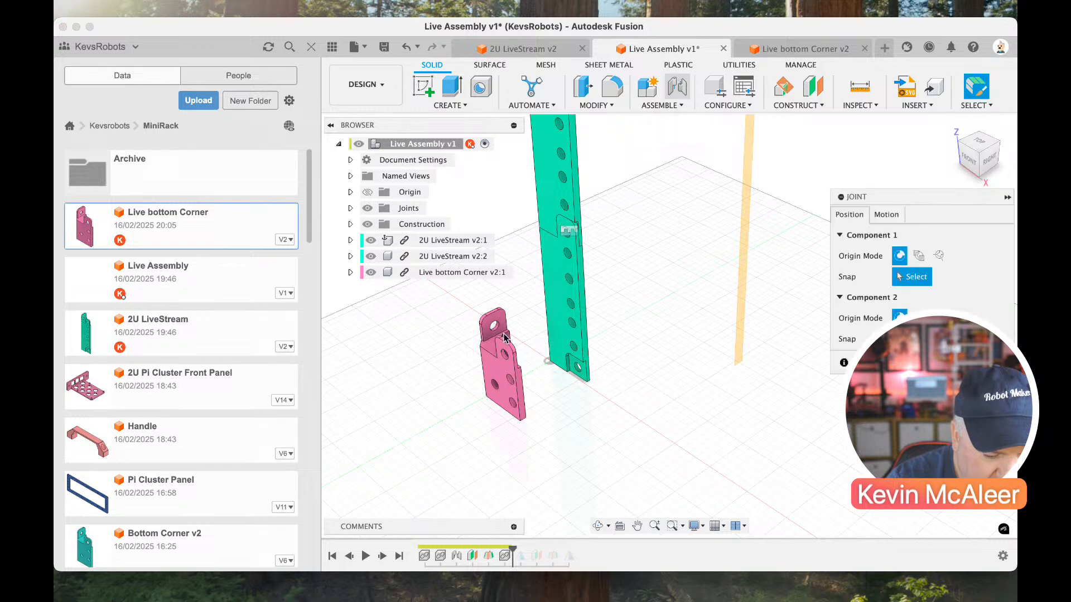
left_click(578, 368)
left_click(998, 145)
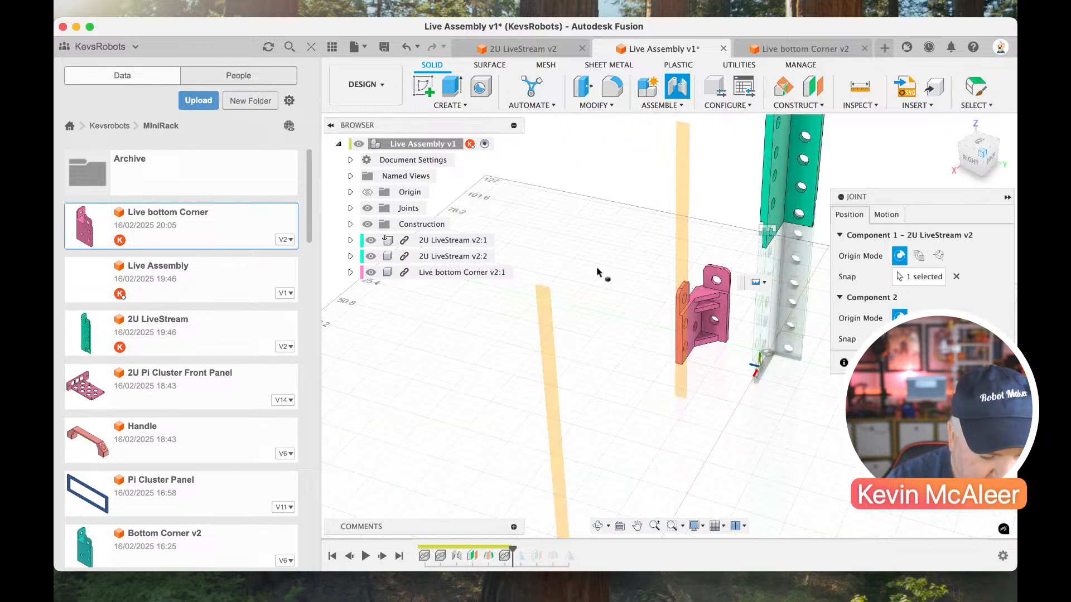
left_click(748, 313)
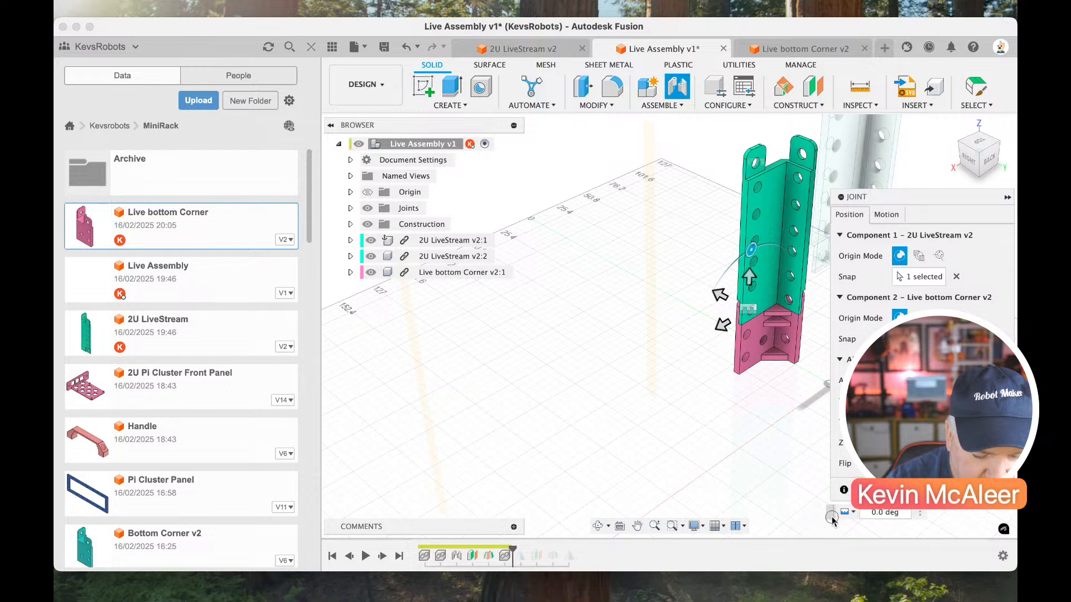
left_click(947, 490)
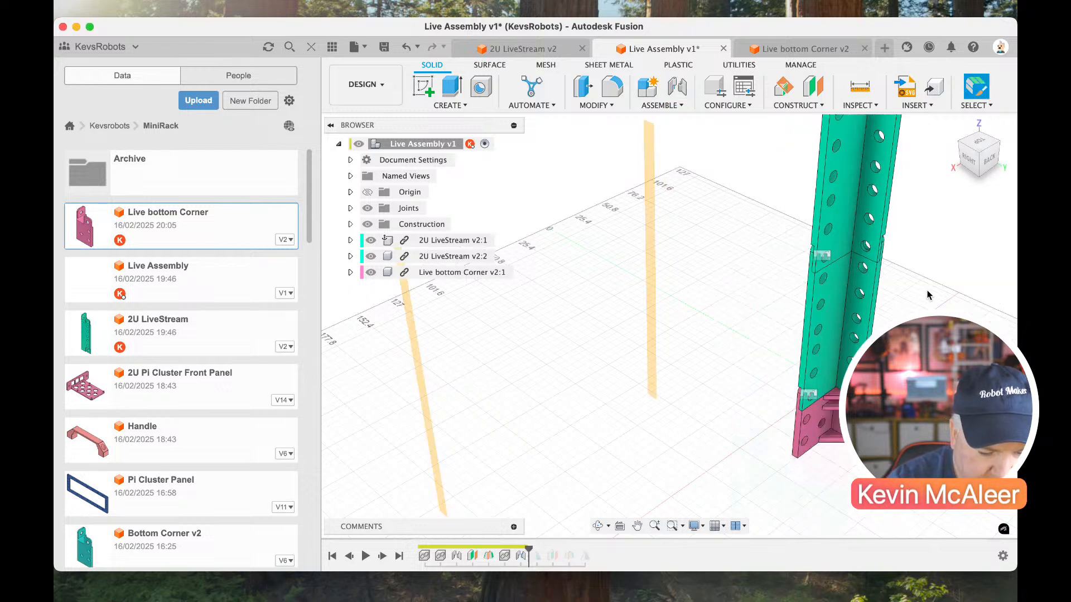
left_click(965, 149)
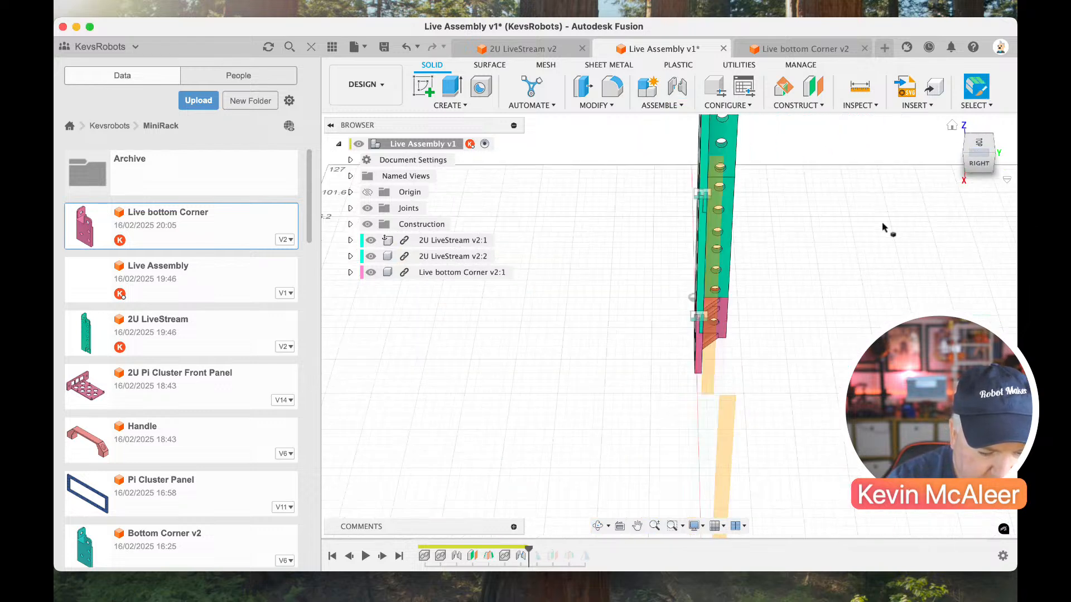
left_click(953, 127)
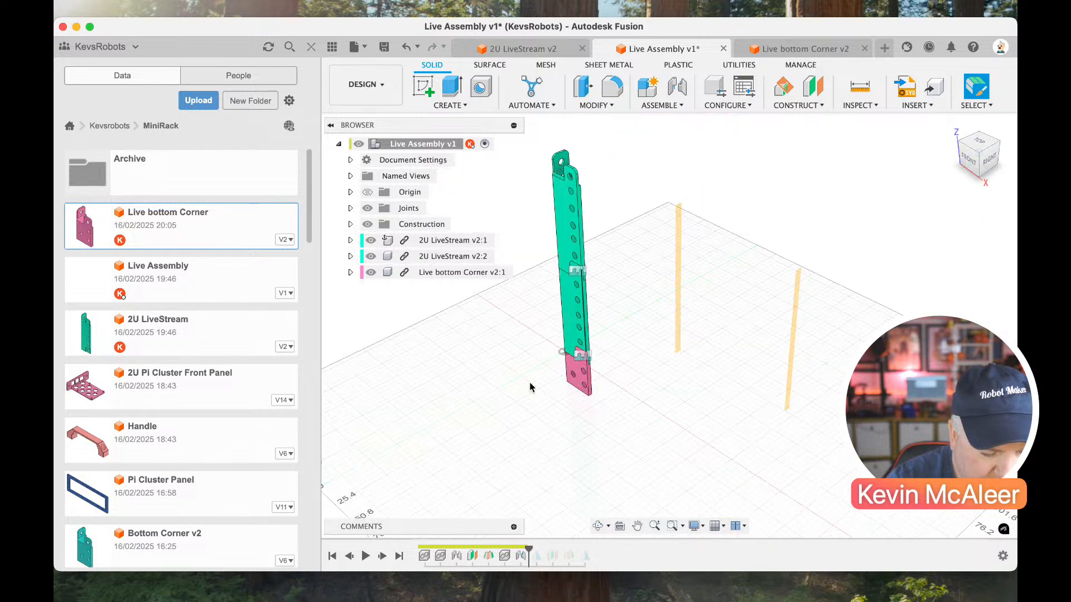
Roll the timeline forward to its end and add the Live bottom Corner to the first component mirror's objects.
left_click_drag(530, 548, 594, 548)
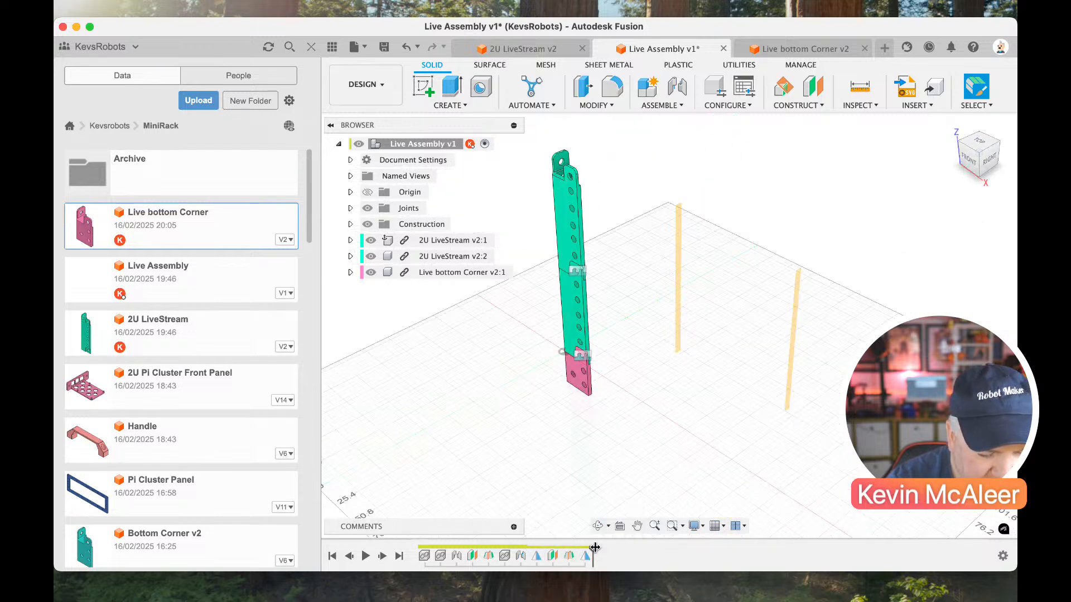
double_click(537, 557)
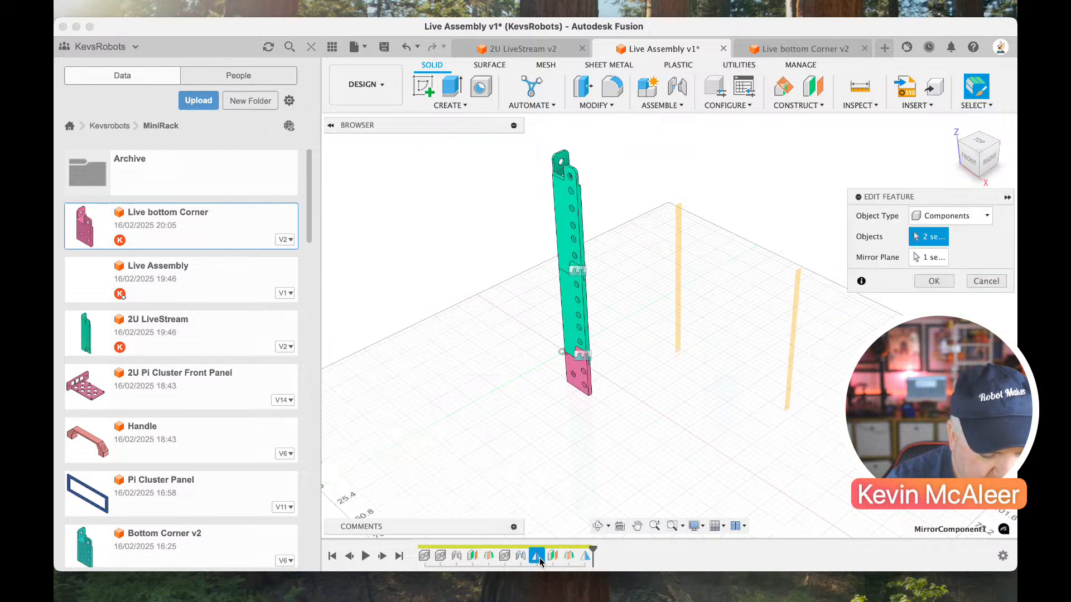
left_click(580, 376)
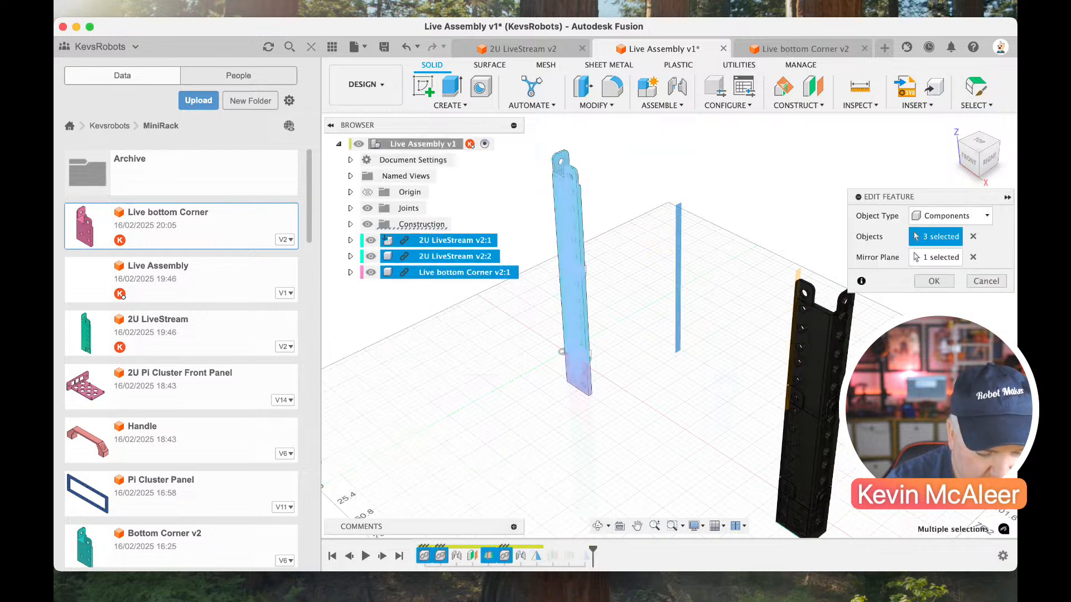
left_click(939, 281)
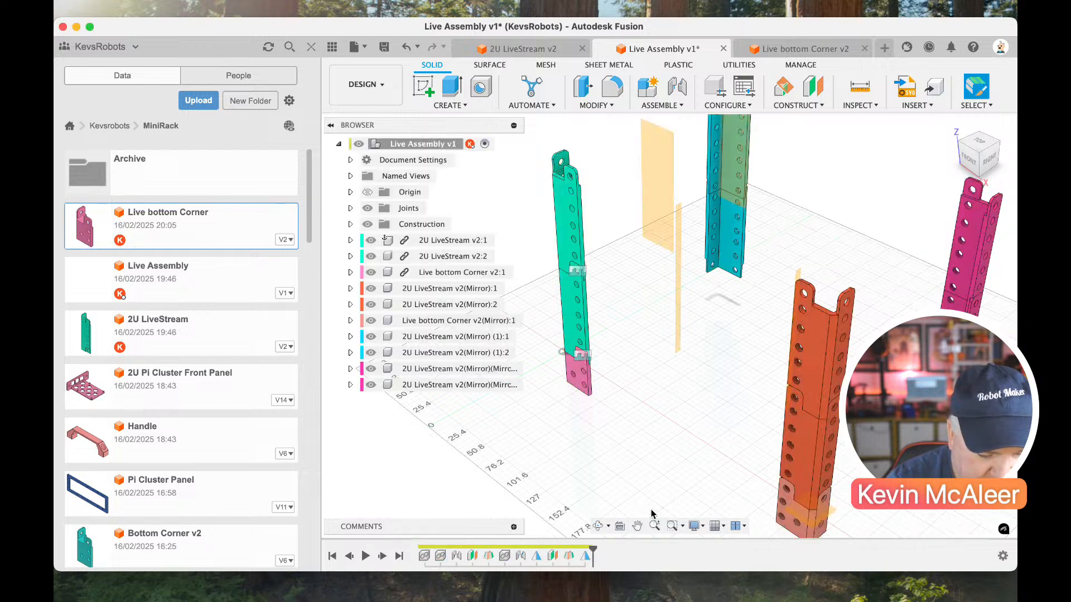
Add the Live bottom Corner to the objects of the second component mirror.
double_click(584, 558)
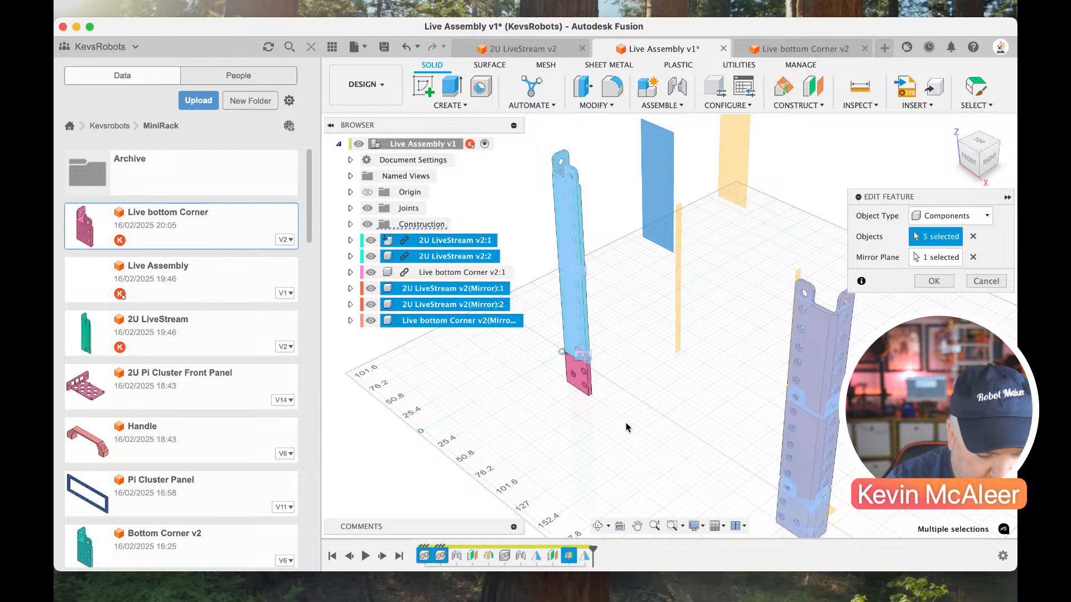
left_click(586, 387)
key("Return")
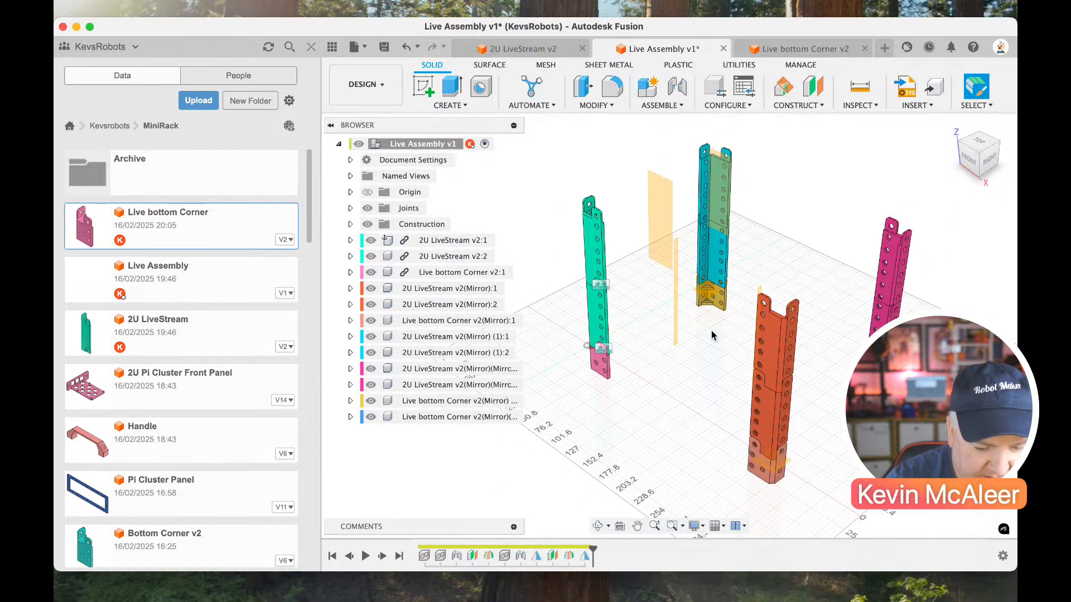
Hide the assembly's construction planes and joints and look over the four mirrored uprights.
left_click(367, 225)
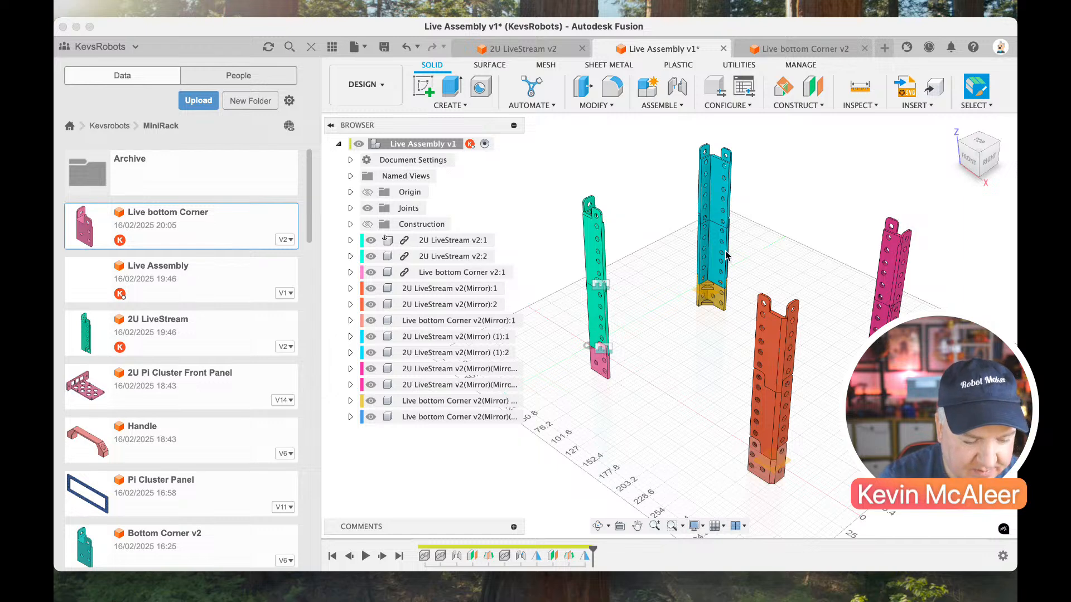
left_click(368, 209)
scroll(731, 227, "right", 3)
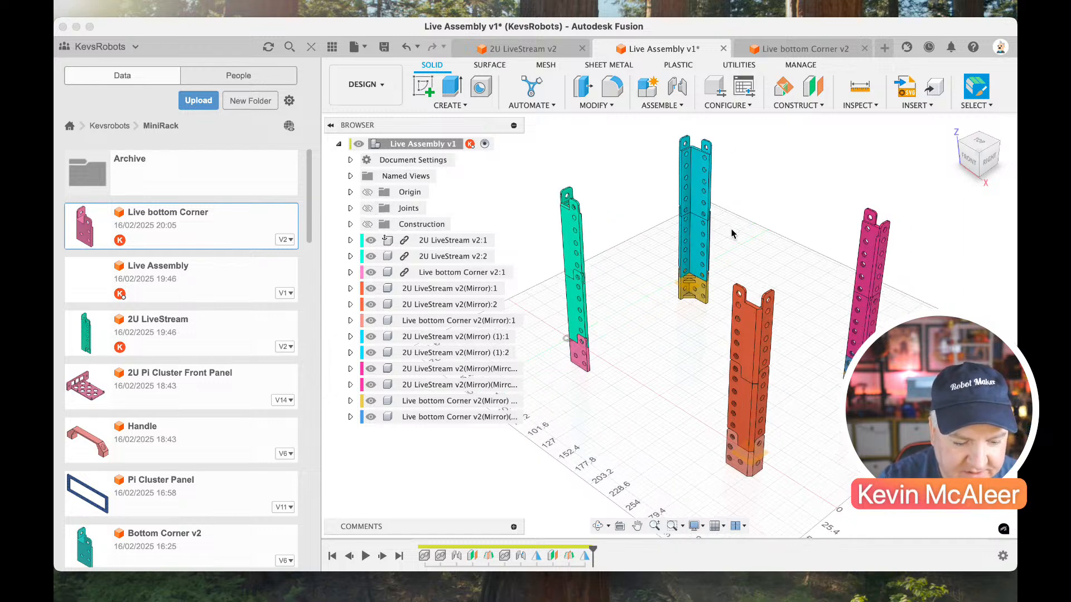
left_click(971, 154)
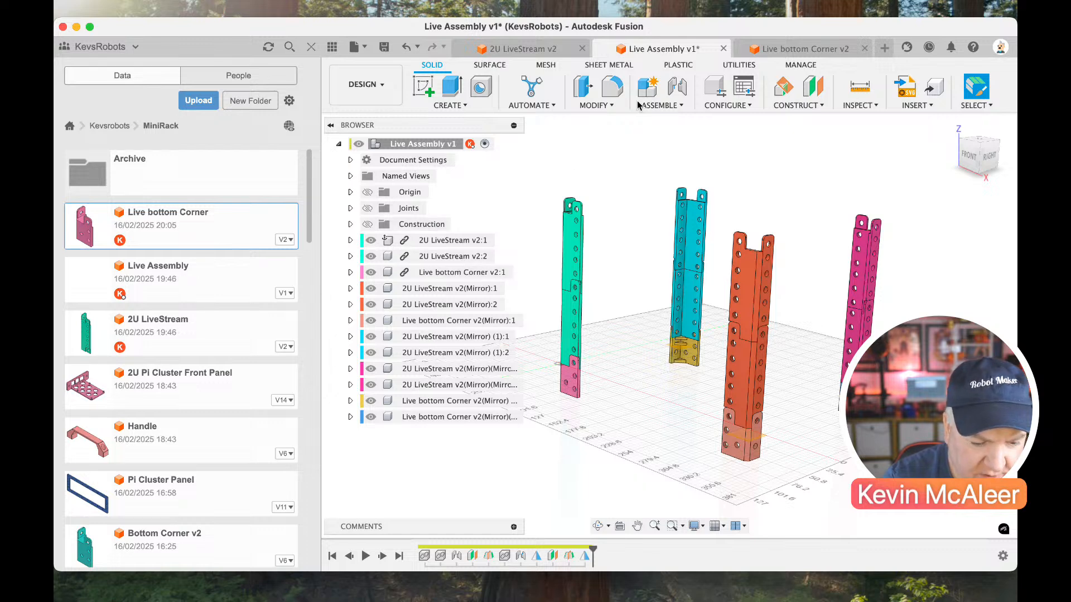
Create a new design and save it as "Livestream handle" in the MiniRack folder.
left_click(885, 47)
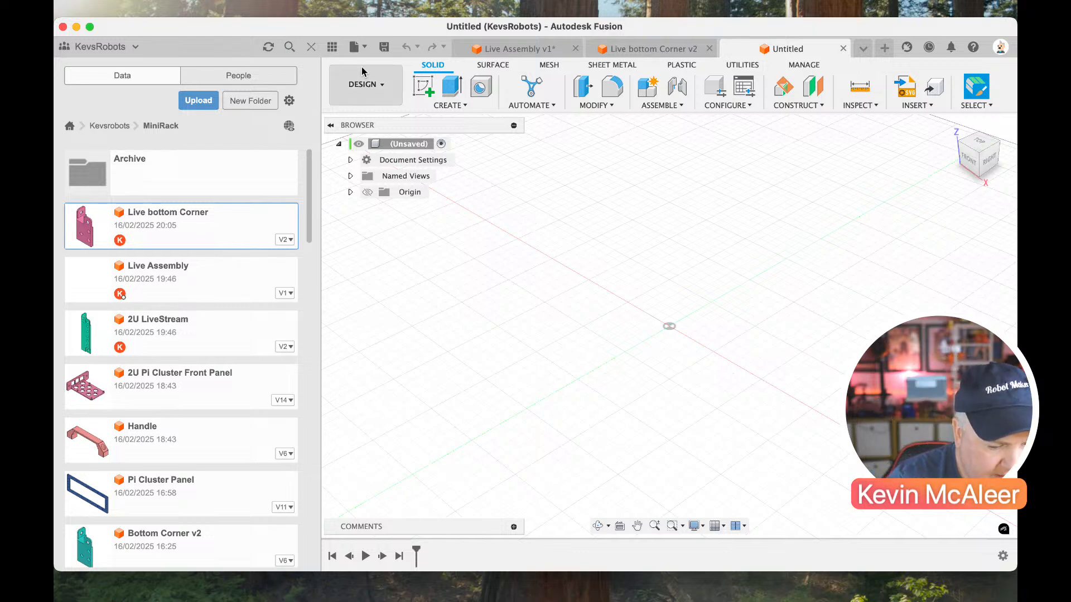
left_click(385, 49)
type("Livestre")
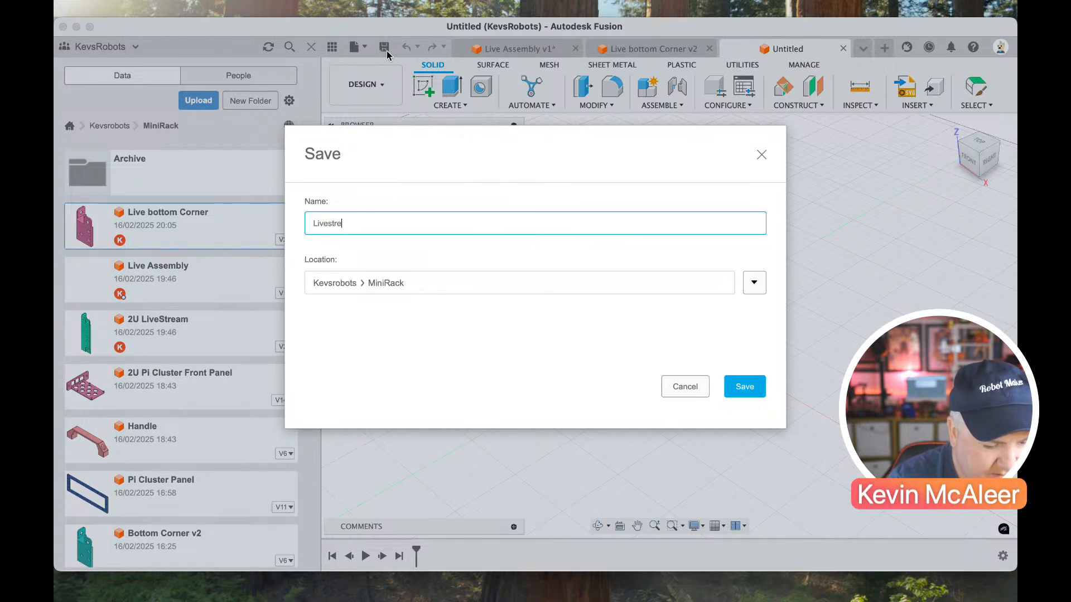
type("am handle")
key("Return")
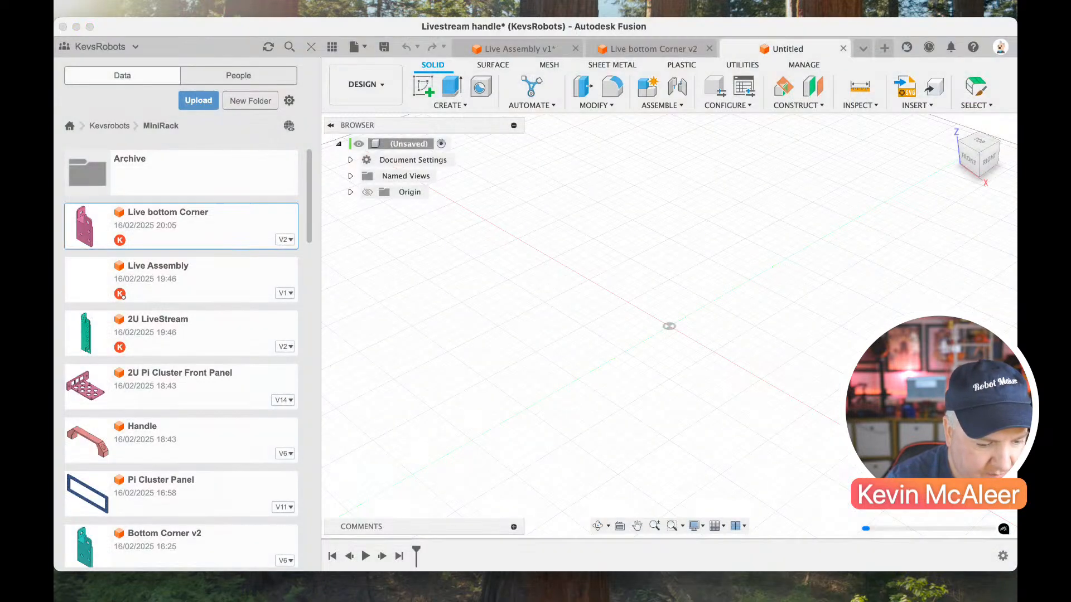
Start a sketch on the front plane and draw the left foot's base and the handle's inner outline with a grip edge about 95 mm long.
left_click(423, 86)
left_click(683, 286)
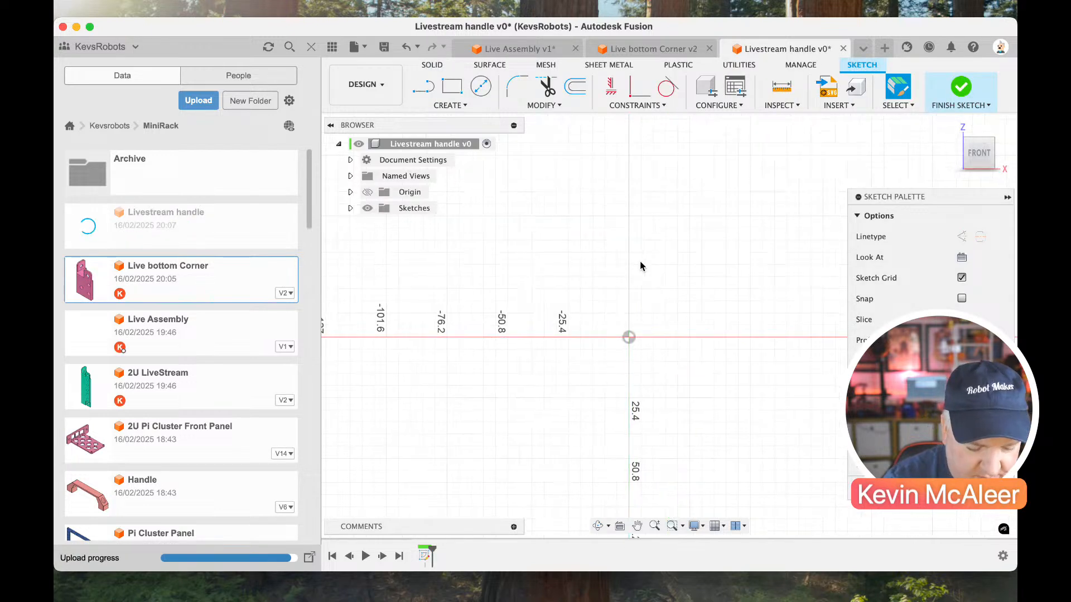
key("l")
left_click(490, 337)
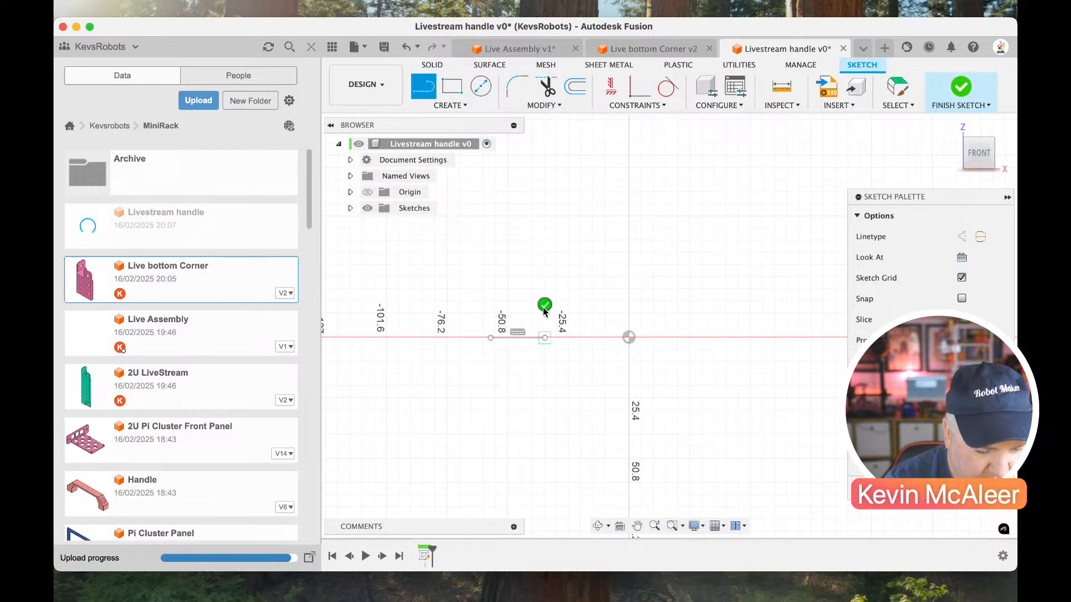
left_click(544, 337)
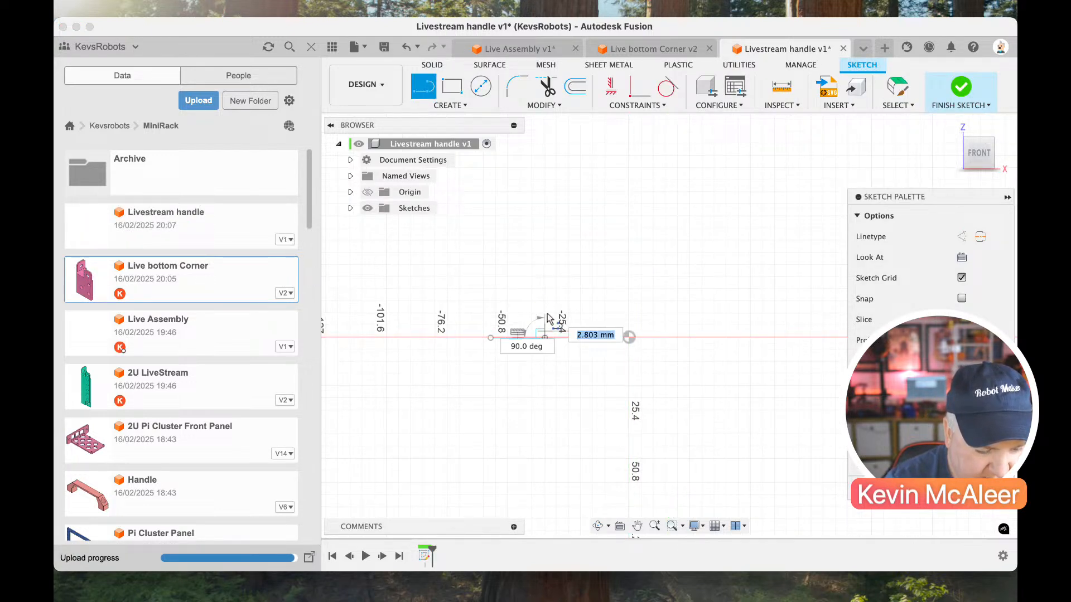
left_click(570, 259)
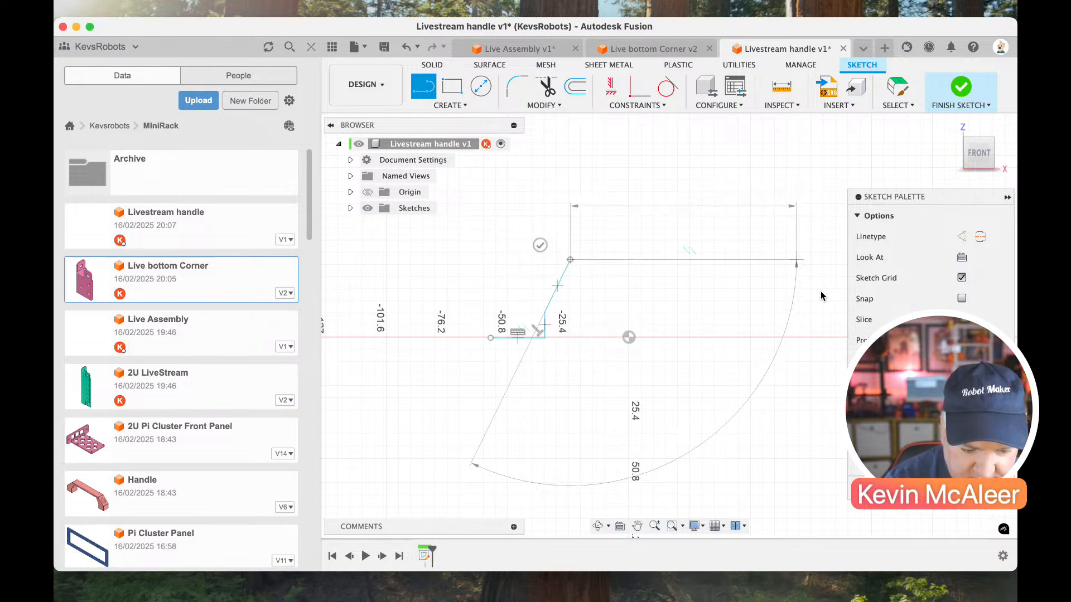
left_click(796, 259)
left_click(822, 316)
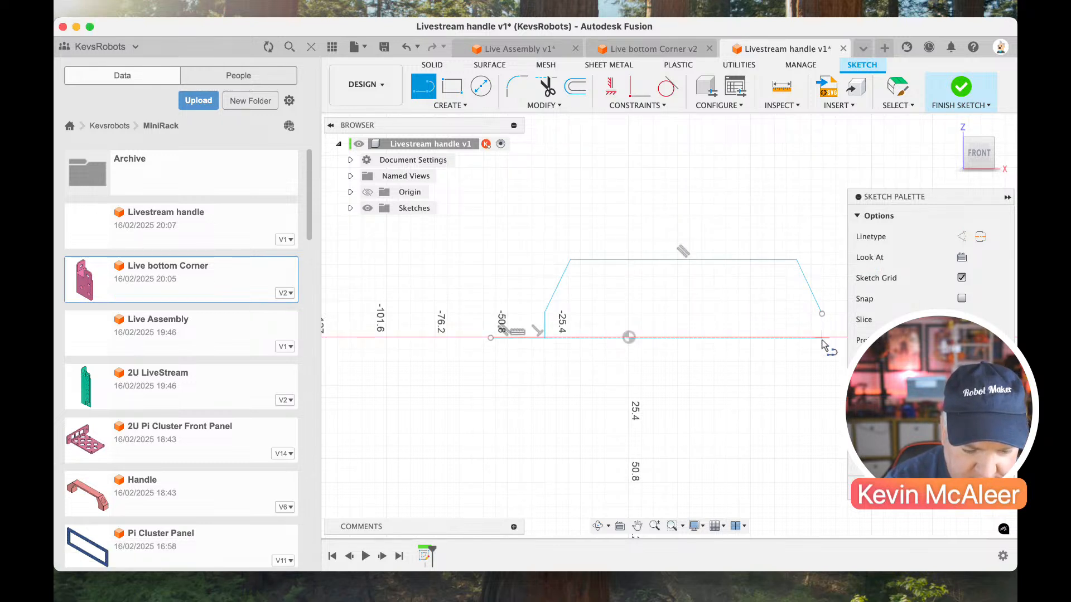
left_click(822, 316)
scroll(822, 317, "right", 3)
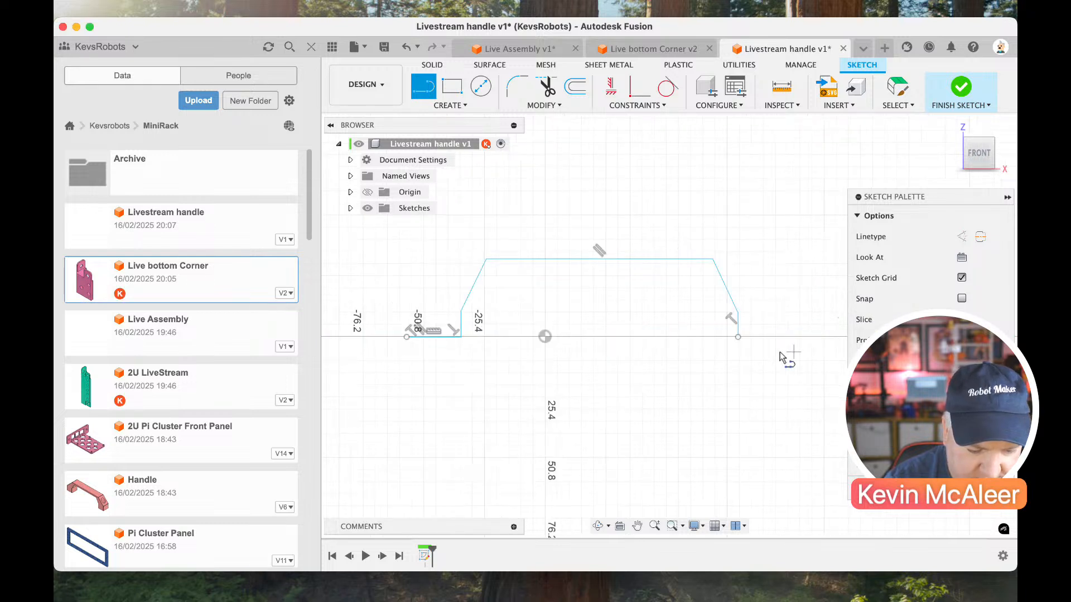
Draw the right foot's base and the handle's outer outline back to the left foot, closing the profile.
left_click(738, 337)
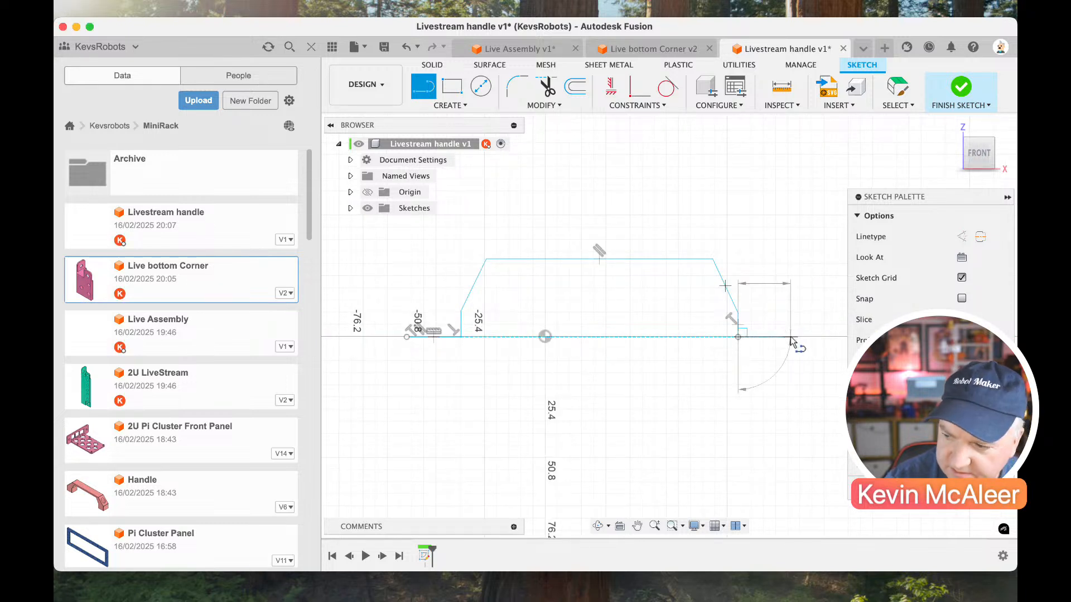
left_click(792, 313)
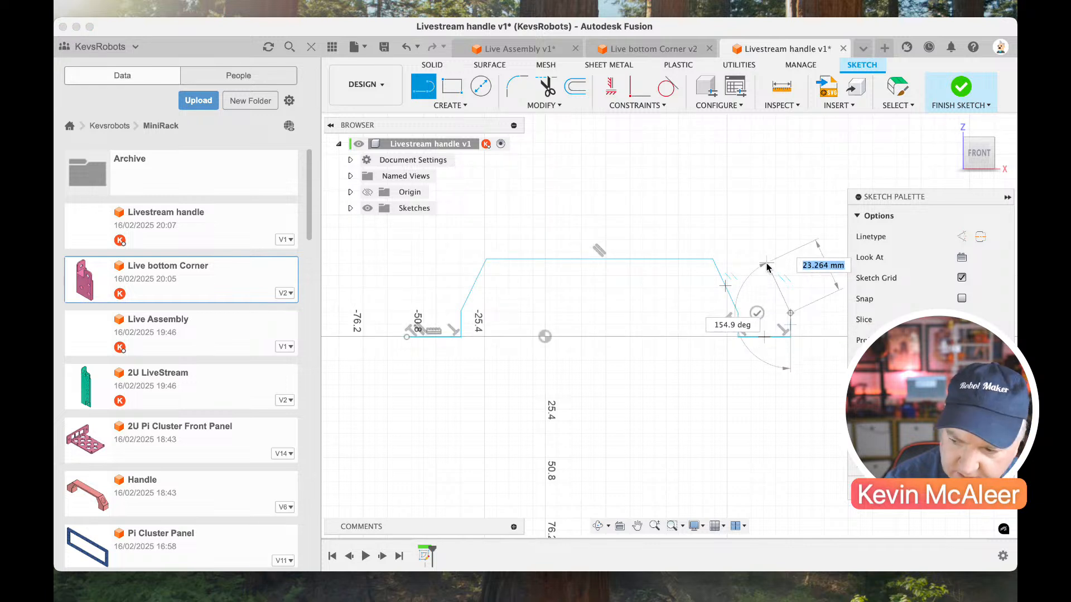
left_click(719, 236)
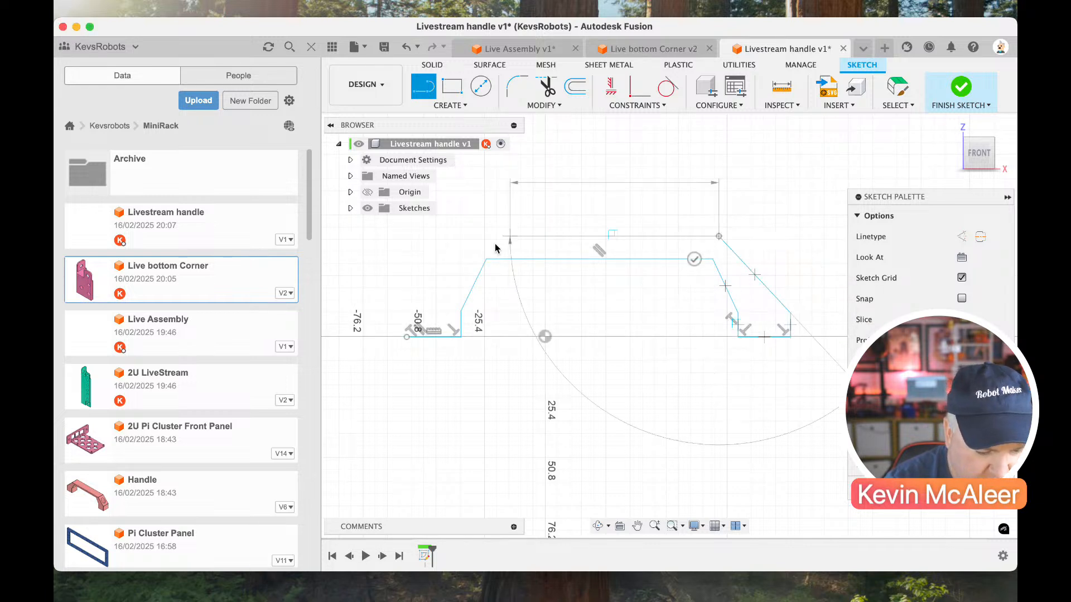
left_click(483, 237)
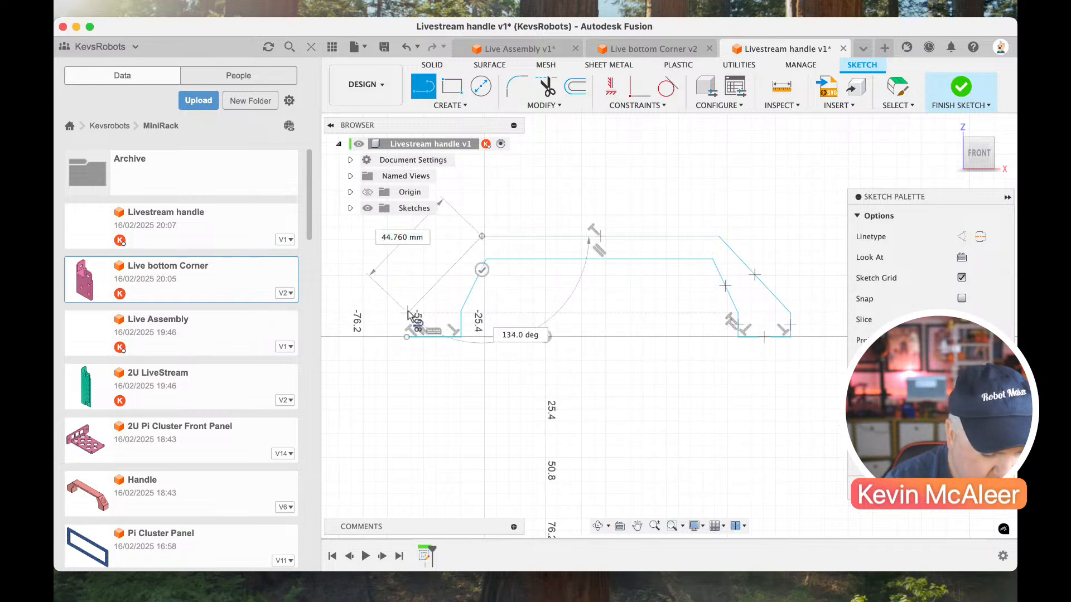
left_click(408, 332)
key("Escape")
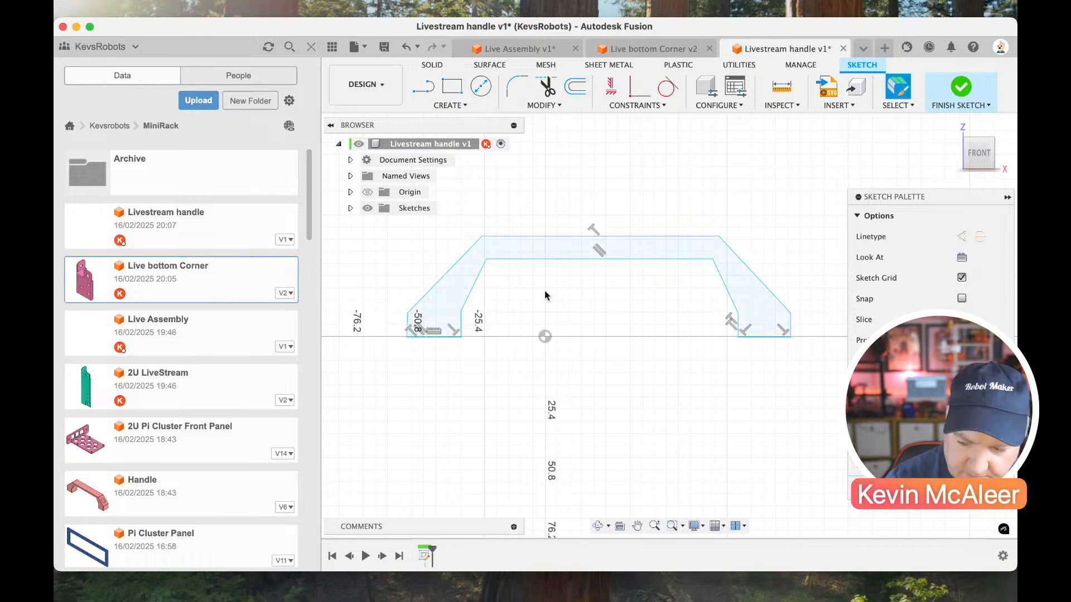
Draw a line about 22 mm long across the top of the left foot, joining its outer and inner corners.
scroll(546, 290, "up", 3)
scroll(548, 285, "left", 5)
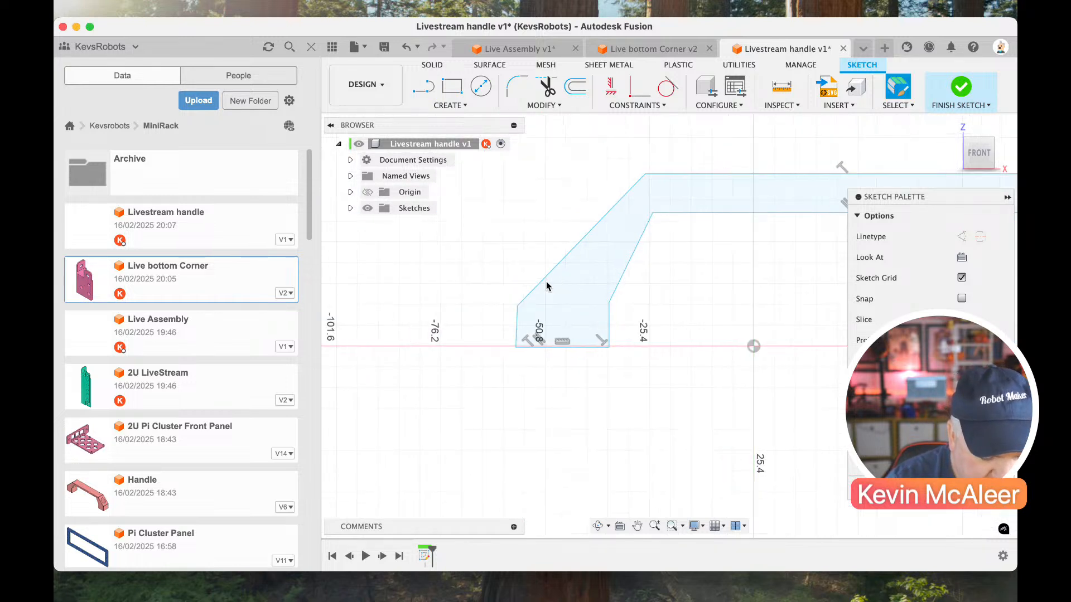
key("l")
left_click(520, 306)
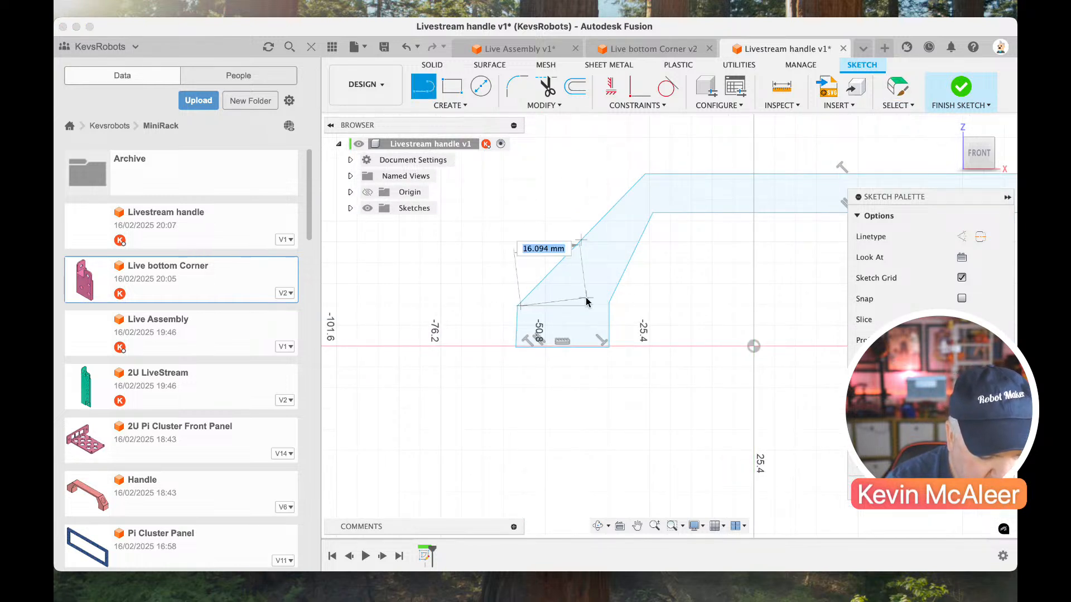
left_click(609, 303)
key("Escape")
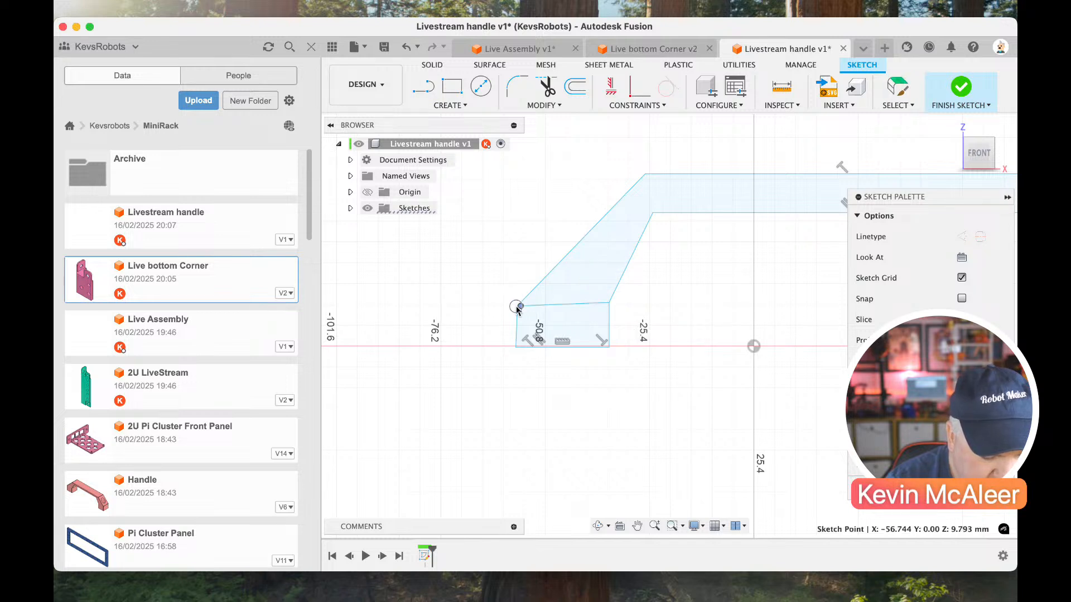
Make the line across the left foot a horizontal construction line and constrain the foot's outer edge vertical.
left_click(571, 304)
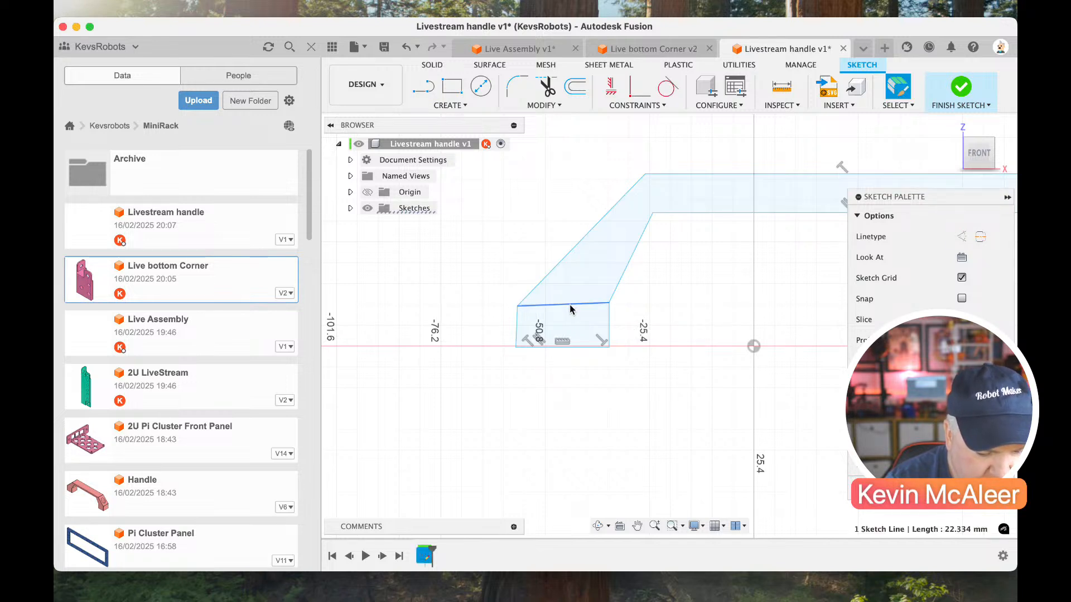
left_click(610, 91)
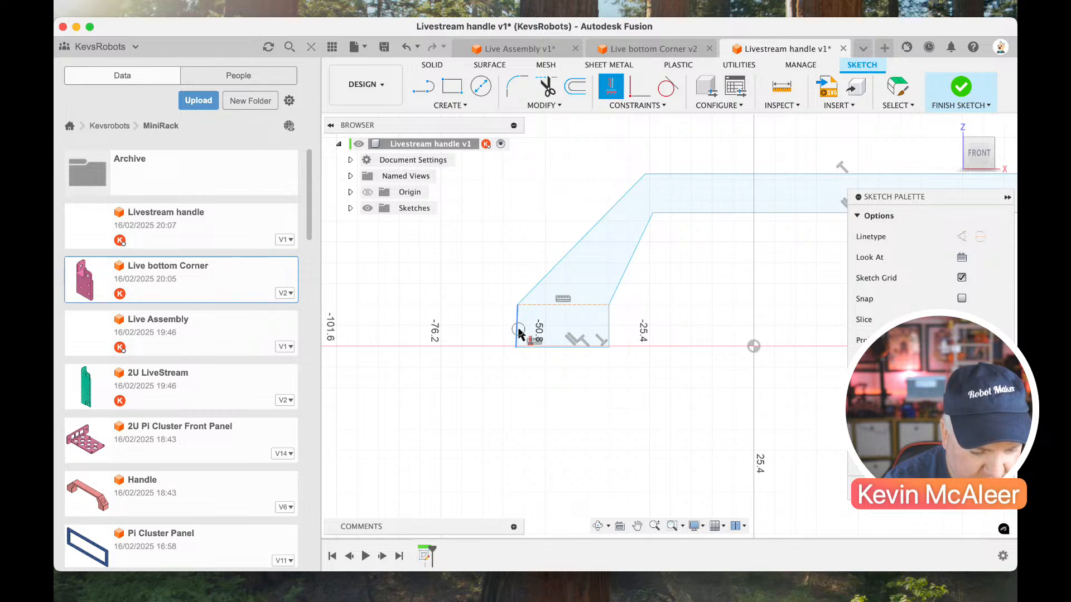
left_click(608, 334)
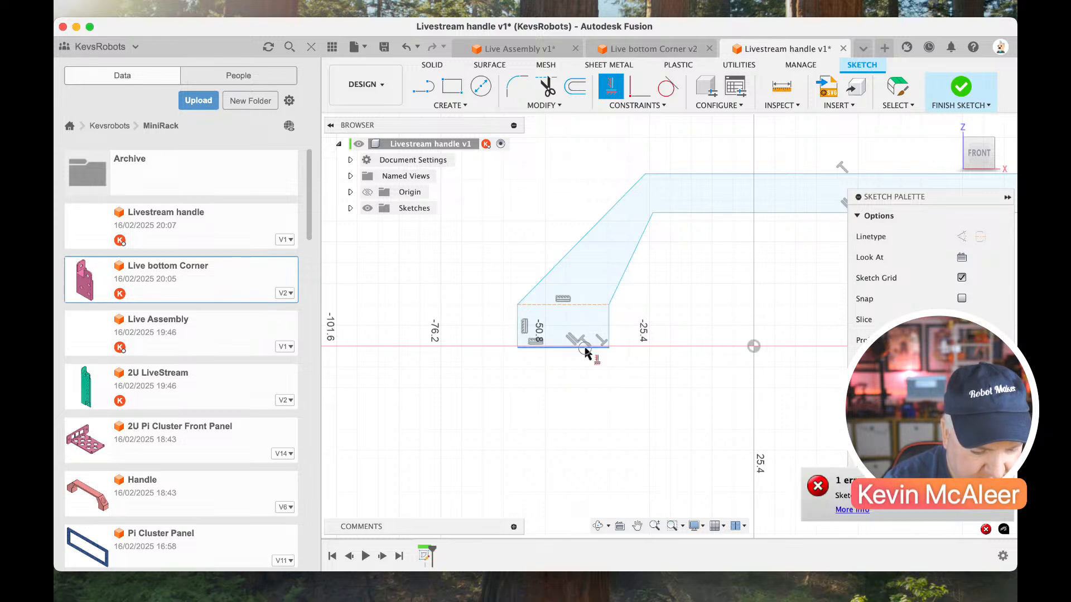
key("Escape")
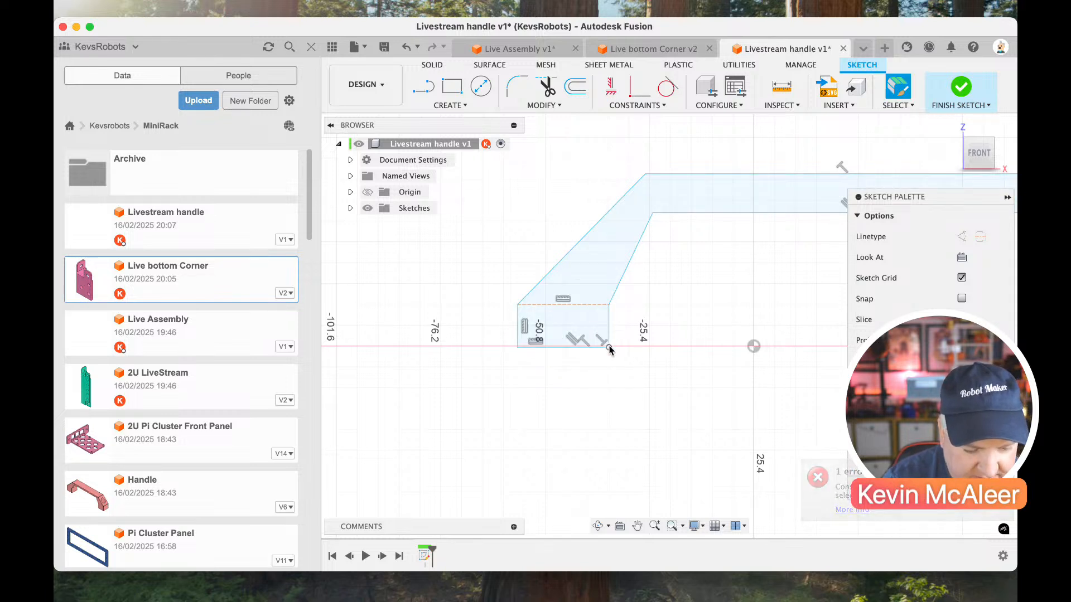
Constrain the inner bottom corners of the left and right feet horizontally in line with the sketch origin.
left_click_drag(608, 345, 610, 364)
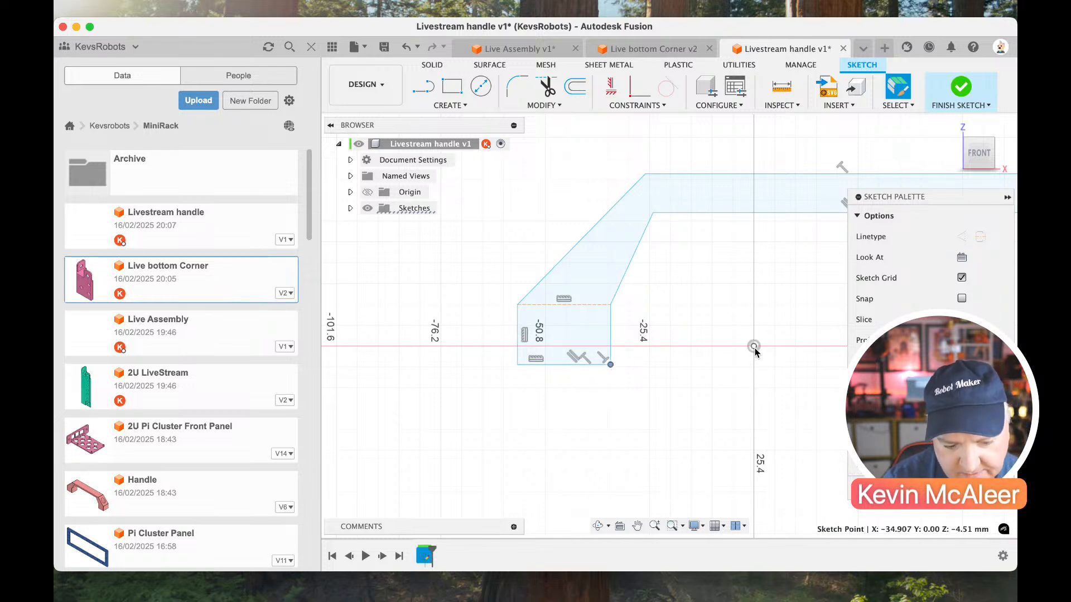
left_click(610, 86)
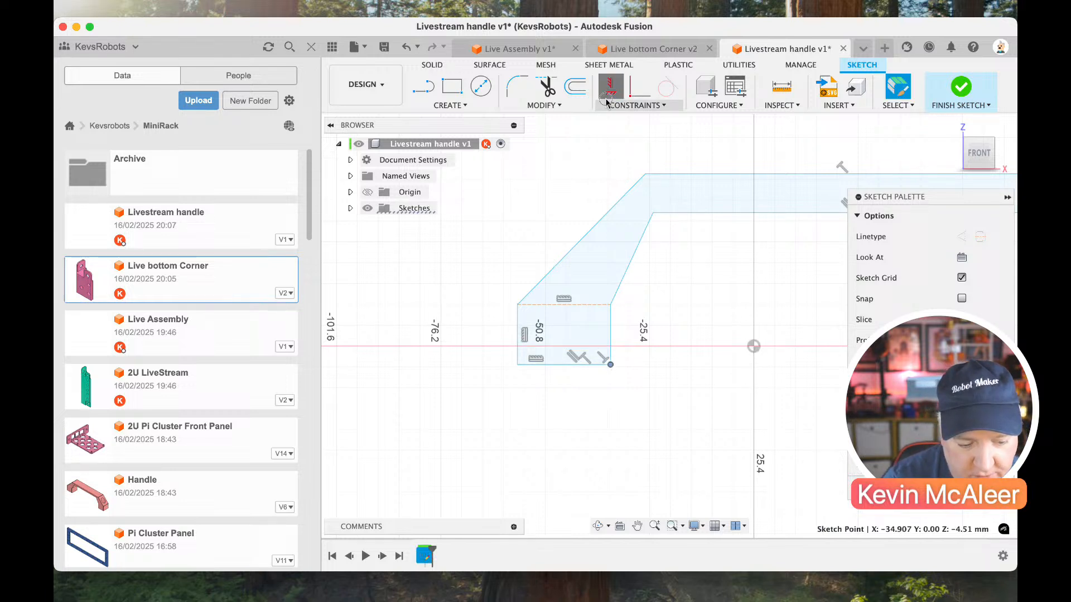
left_click(753, 347)
scroll(709, 365, "right", 10)
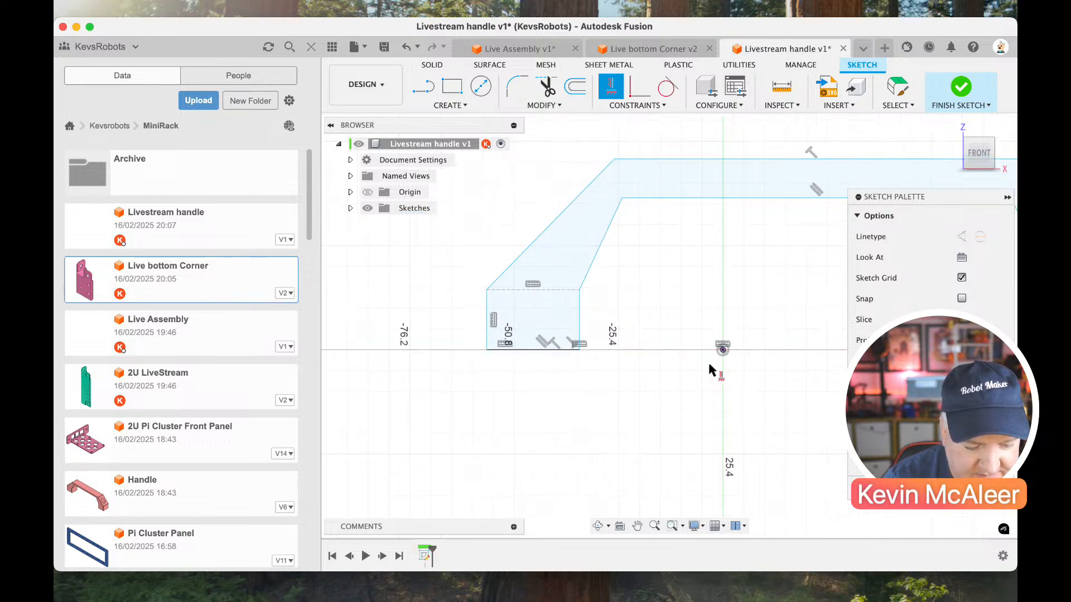
left_click(713, 331)
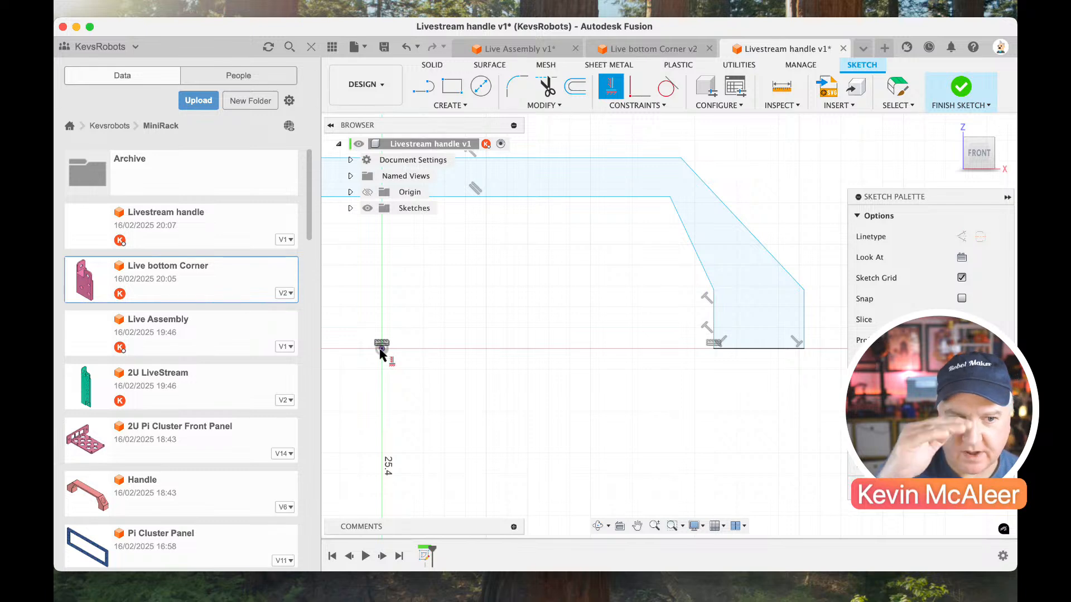
left_click(382, 349)
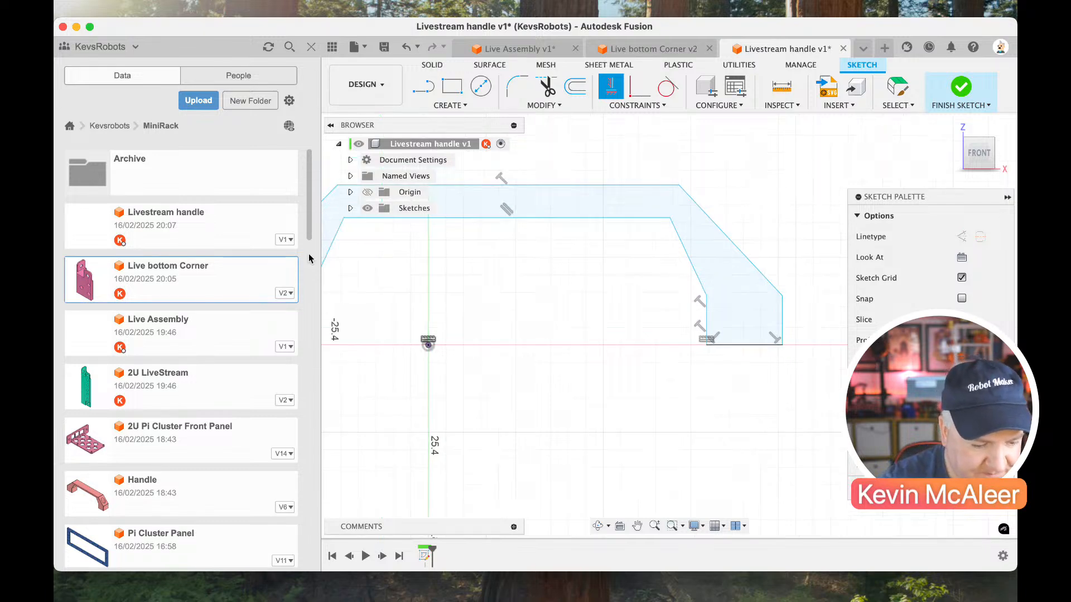
Close the project file list and dimension the handle's inner grip edge 30 mm above the origin.
left_click(312, 47)
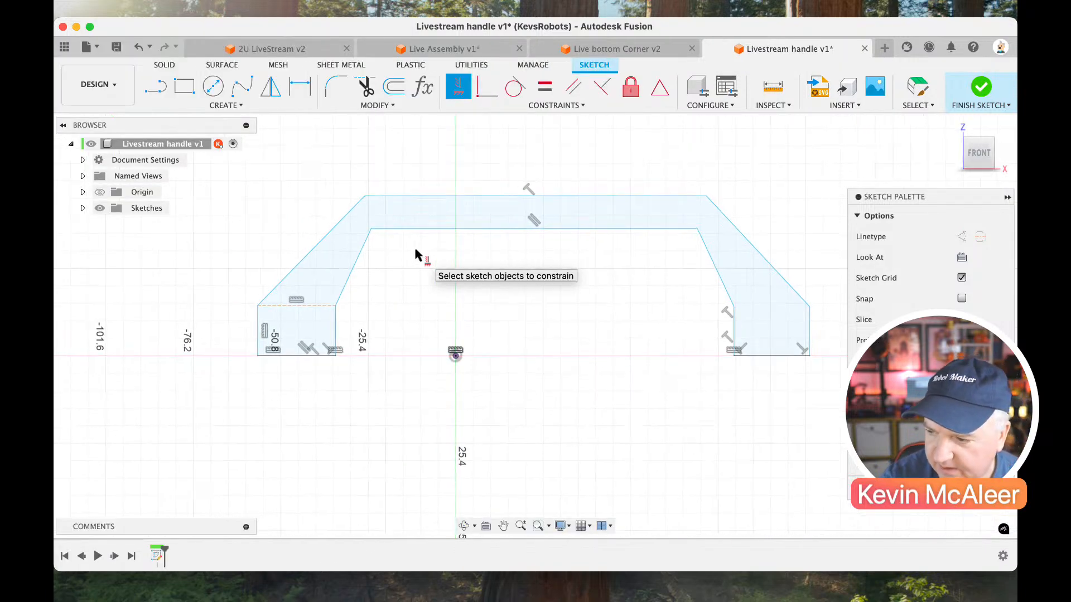
key("d")
left_click(445, 230)
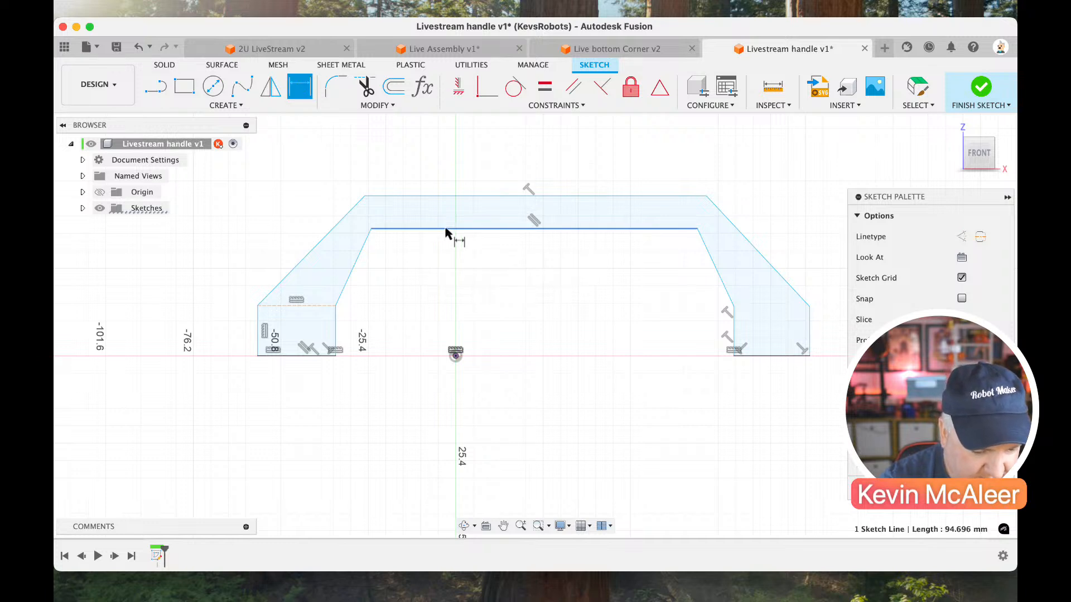
left_click(456, 352)
left_click(488, 348)
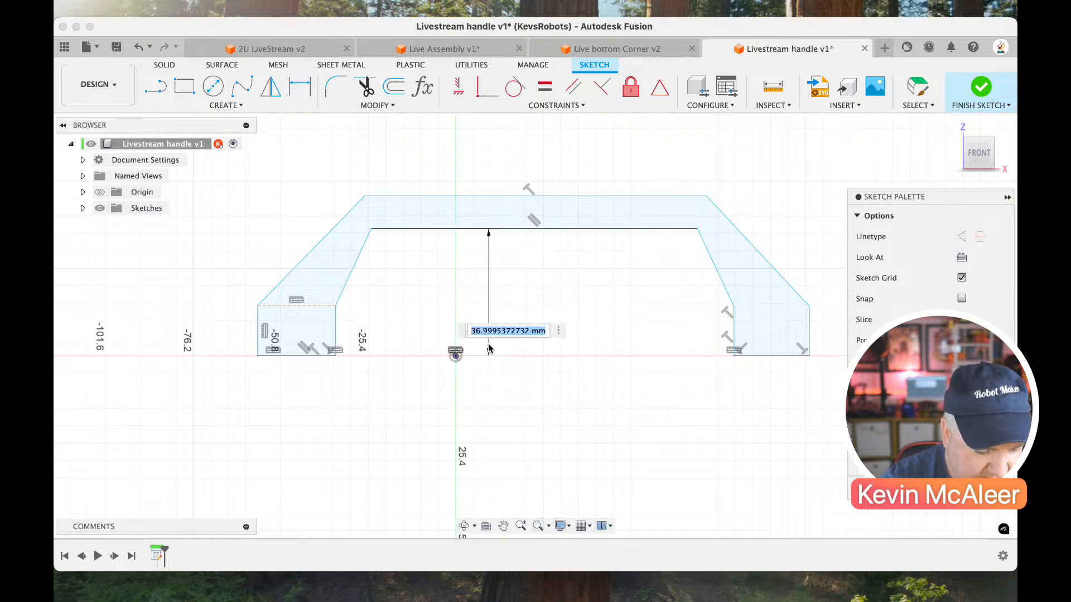
type("30")
key("Return")
key("Escape")
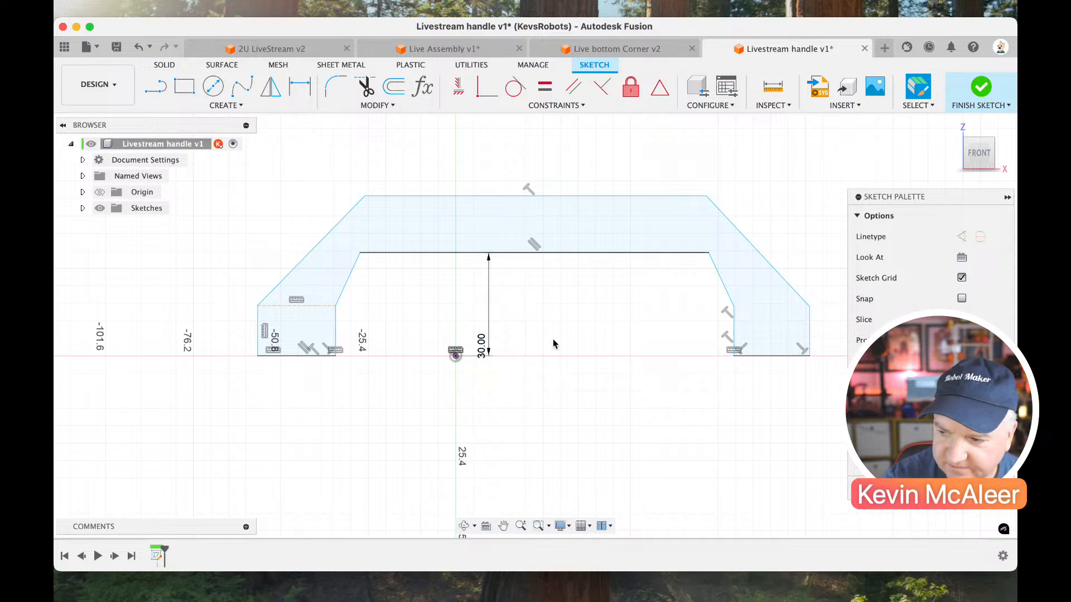
Dimension the handle's grip thickness between its inner and outer horizontal edges as 5 mm.
key("d")
left_click(531, 256)
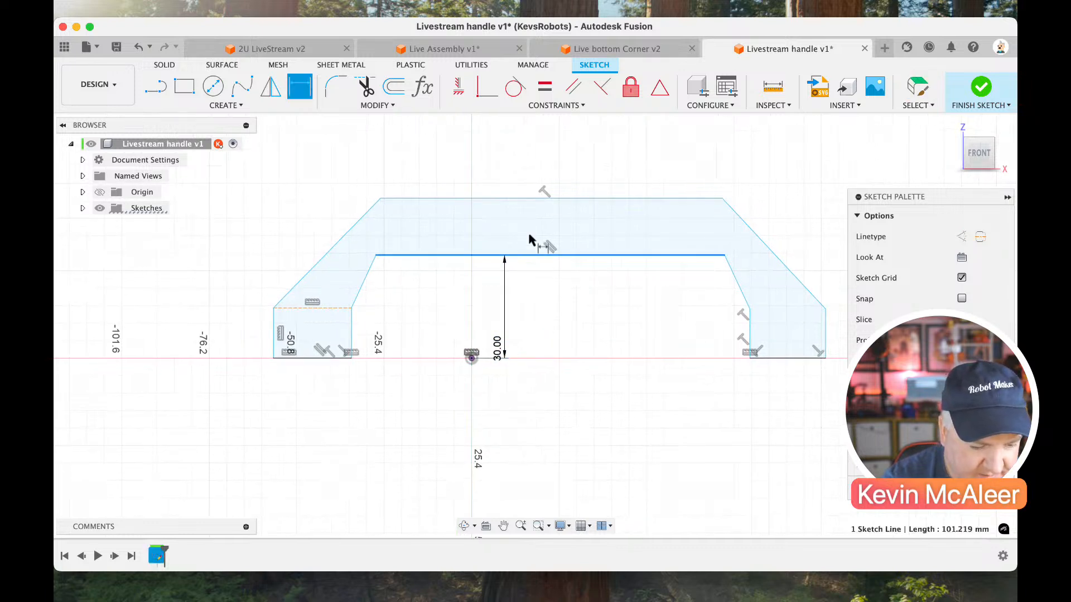
left_click(529, 200)
left_click(536, 229)
type("4")
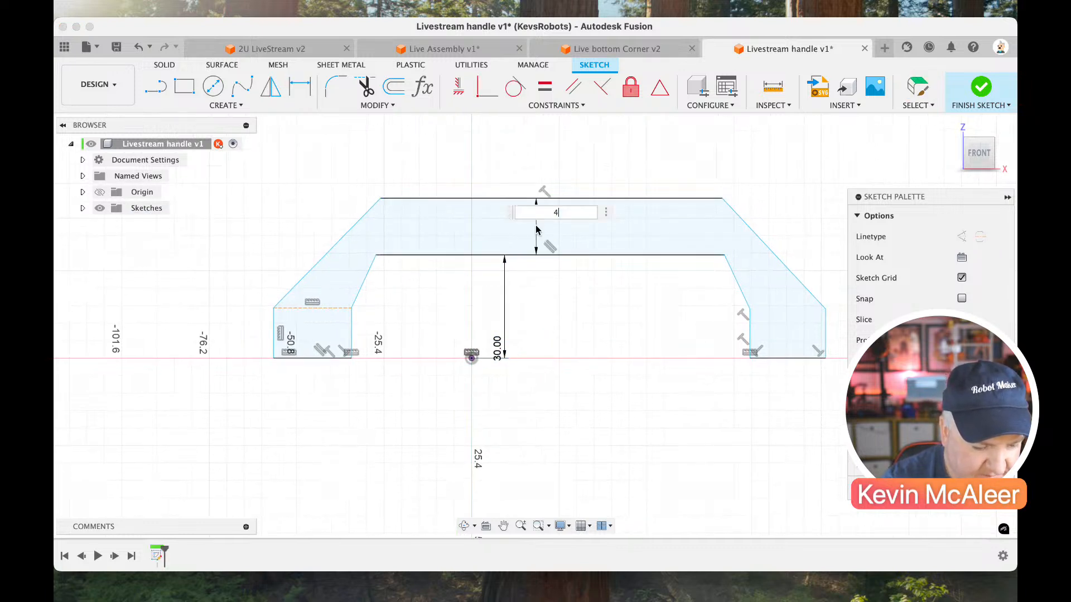
key("Return")
key("Escape")
scroll(517, 274, "left", 3)
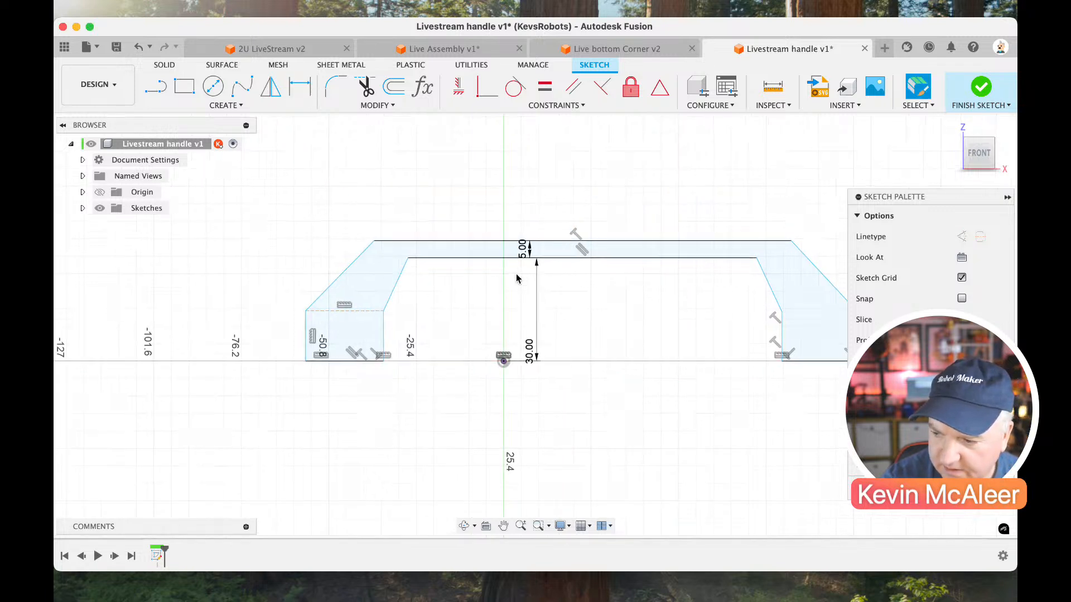
Dimension the left foot's bottom edge as 20 mm wide.
key("d")
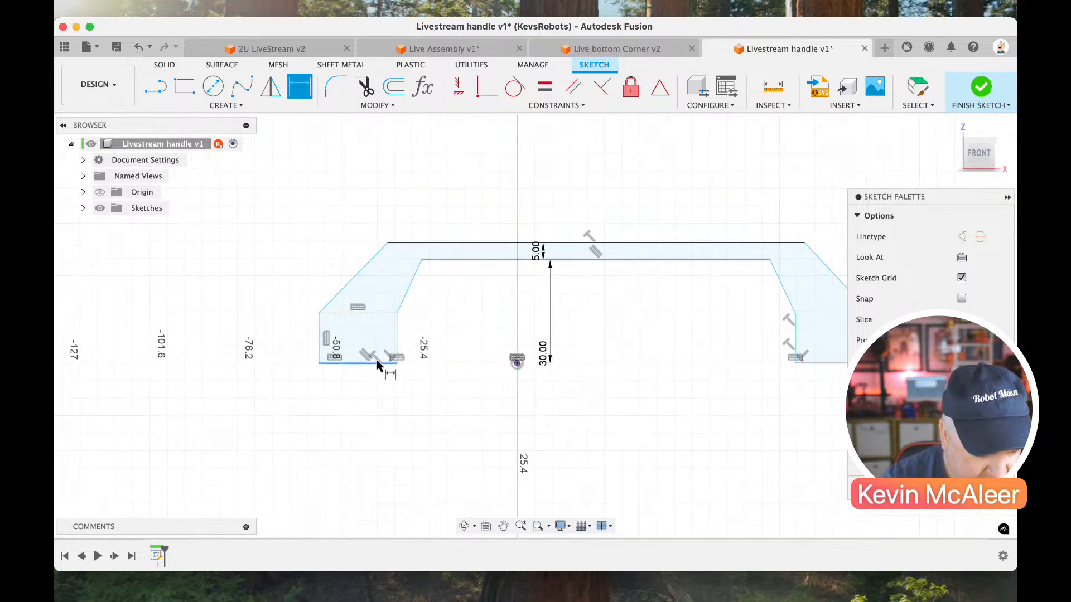
left_click(377, 364)
left_click(383, 390)
type("20")
key("Return")
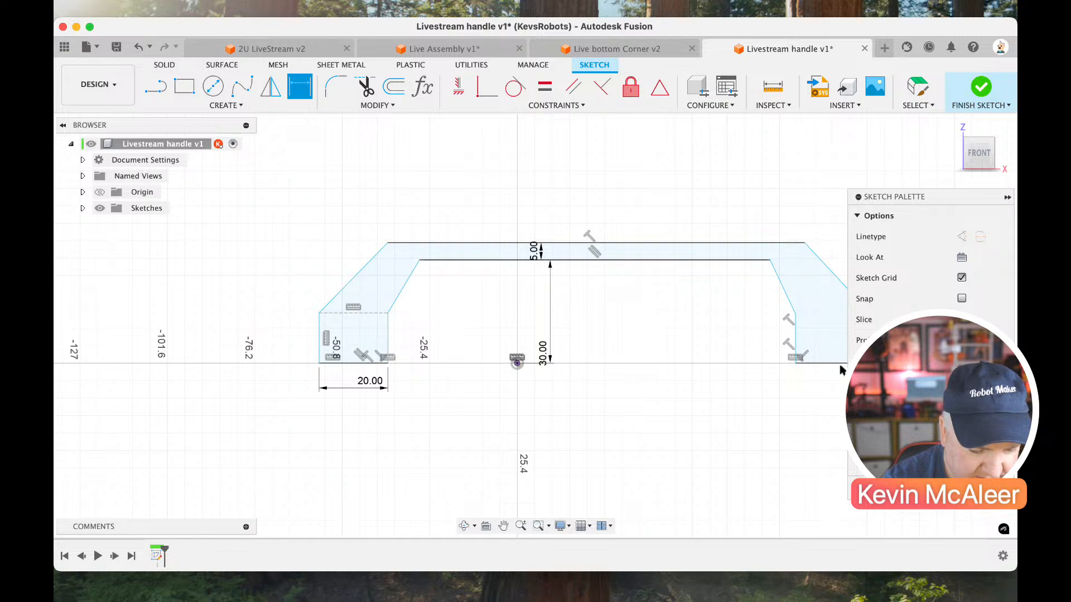
Dimension the right foot's bottom edge as 20 mm wide and leave the dimension command.
left_click(836, 364)
left_click(820, 388)
type("20")
key("Return")
scroll(820, 389, "right", 3)
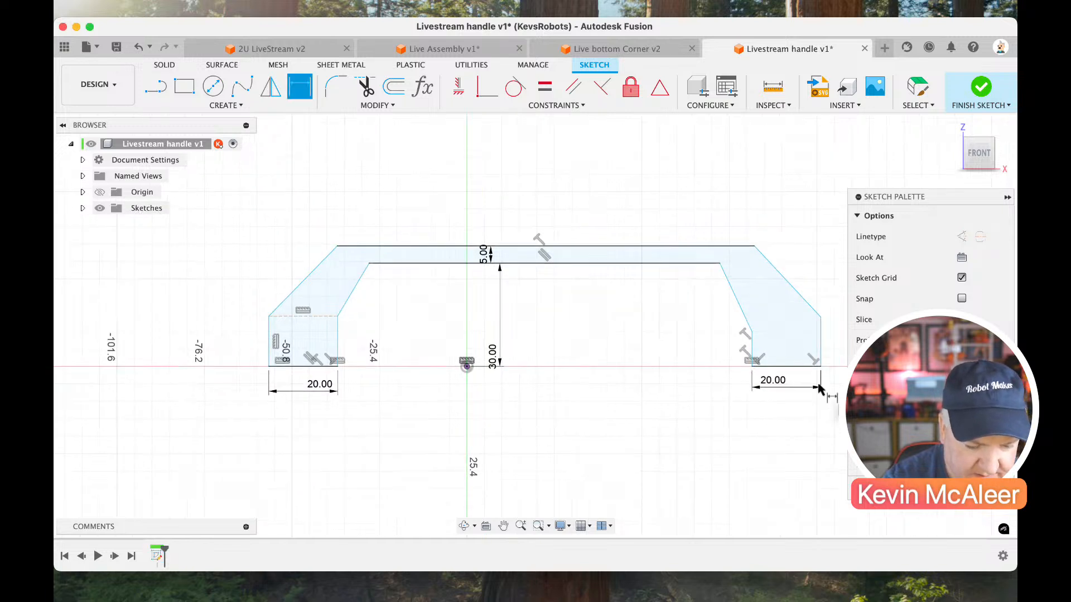
scroll(818, 384, "left", 1)
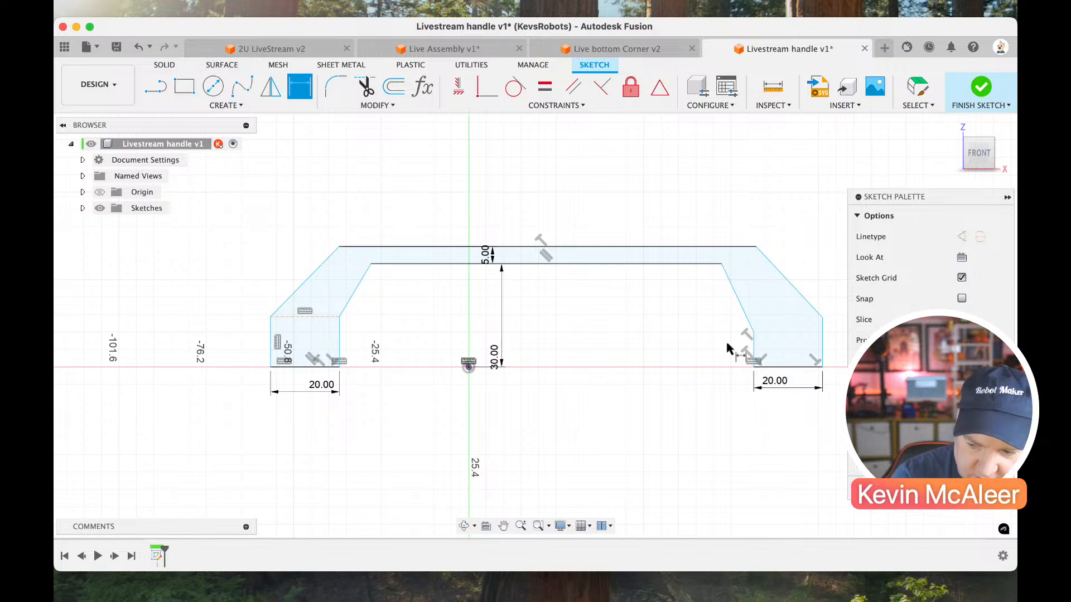
key("Escape")
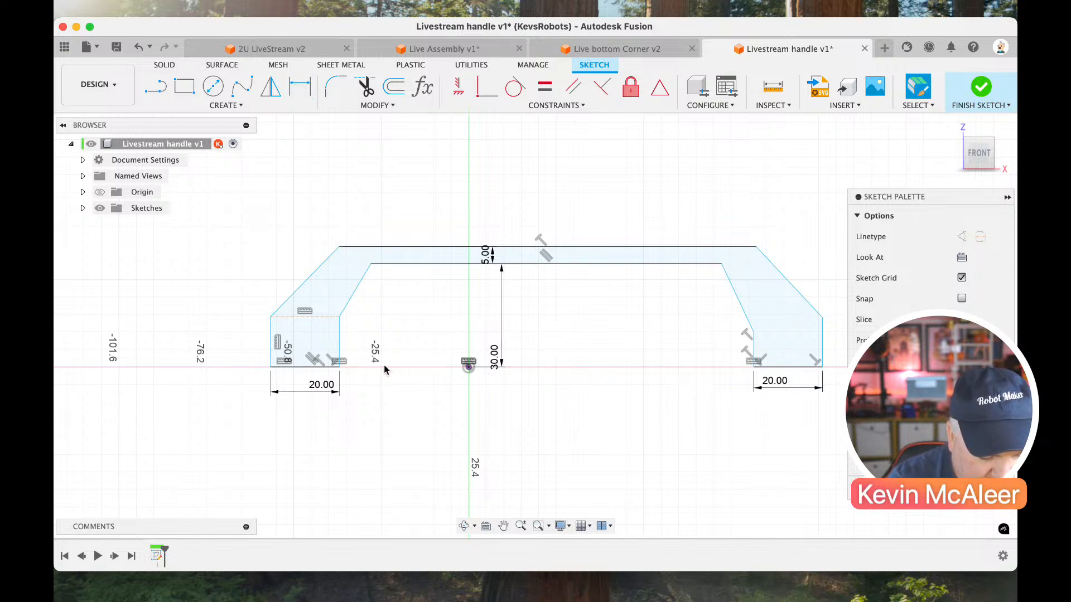
Dimension the distance between the inner bottom corners of the two feet as 120 mm.
key("d")
left_click(339, 366)
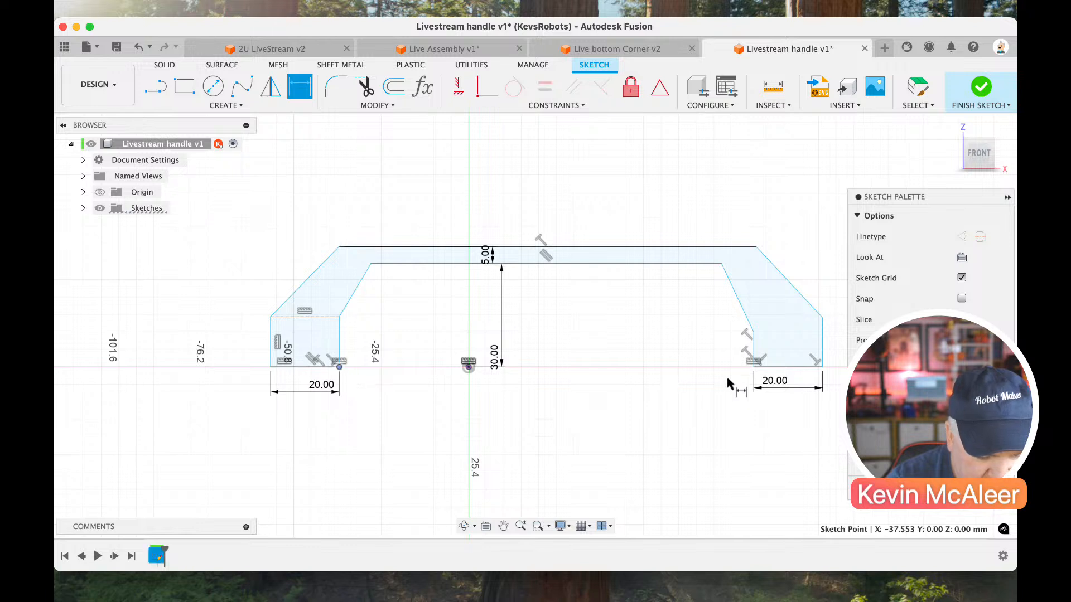
left_click(754, 367)
left_click(688, 446)
type("120")
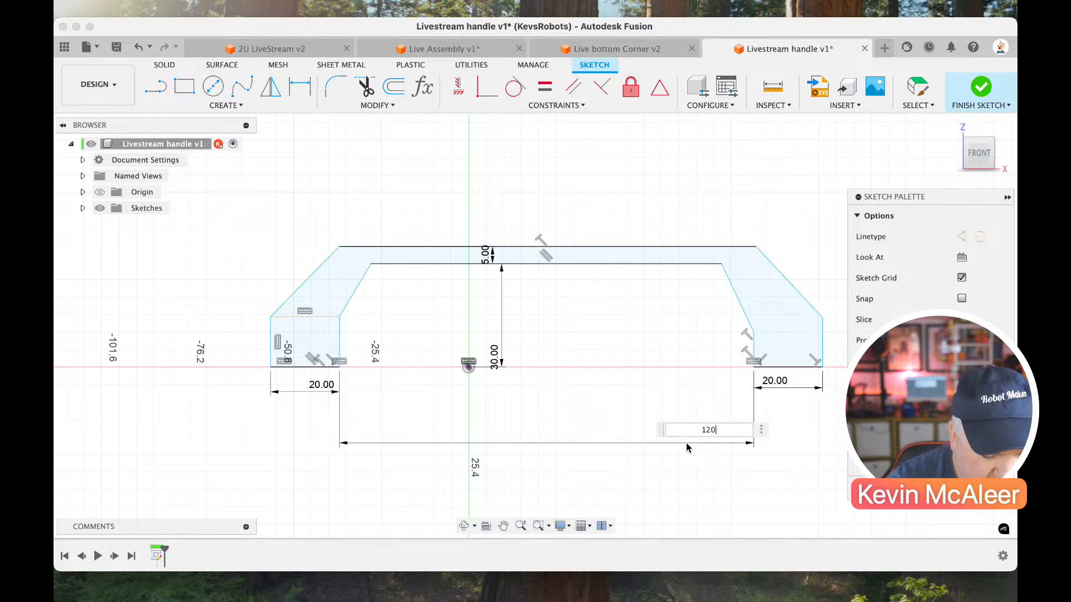
key("Return")
key("Escape")
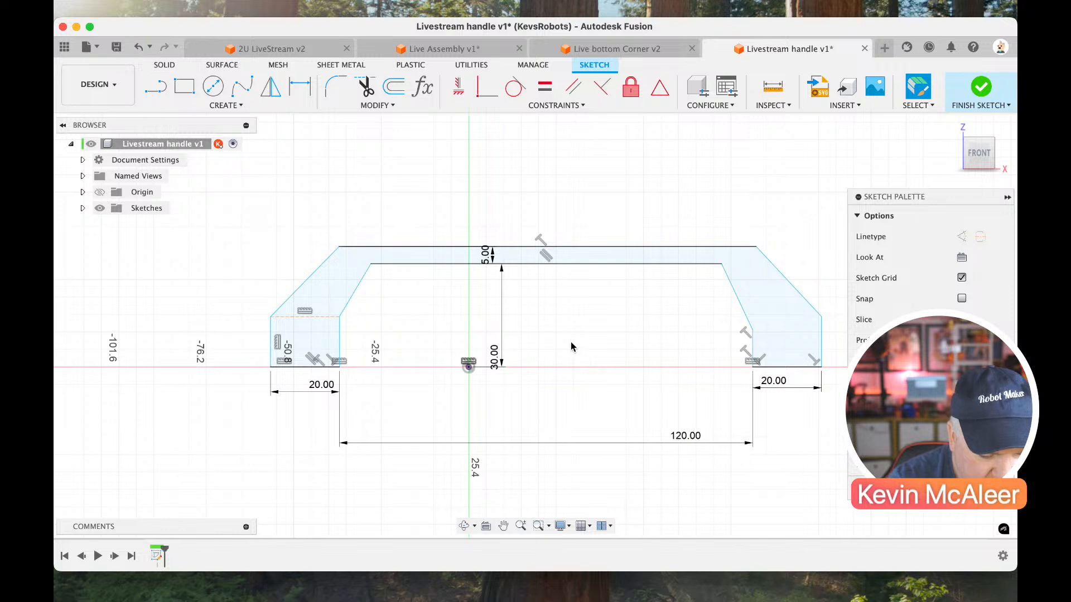
Draw a line along the base joining the inner bottom corners of the left and right feet.
key("l")
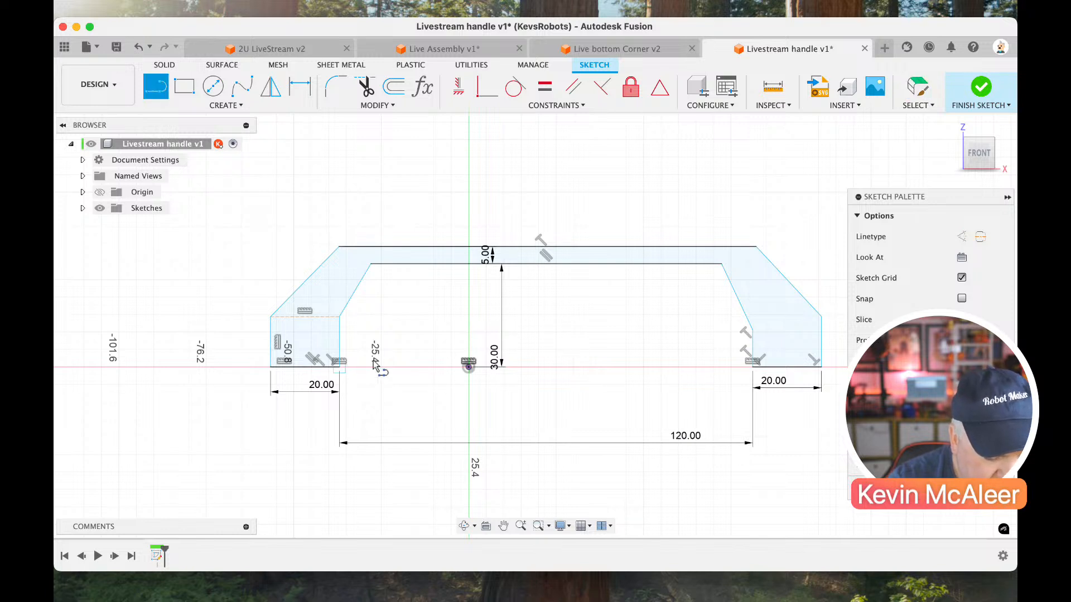
left_click(339, 367)
left_click(753, 368)
key("Escape")
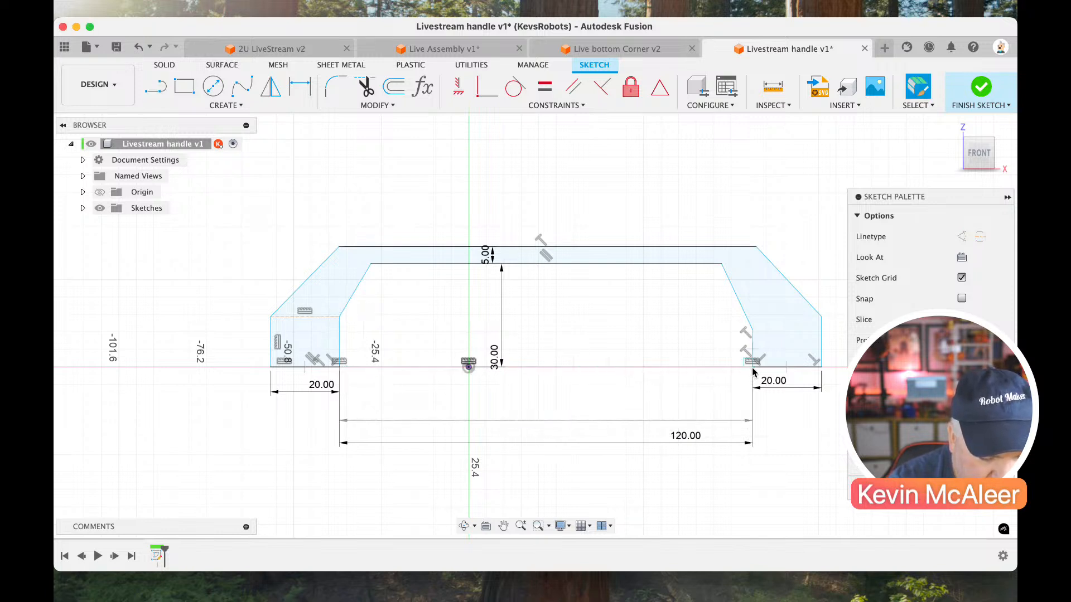
Turn the base line between the feet into construction geometry and constrain its midpoint to the sketch origin.
left_click(752, 368)
key("x")
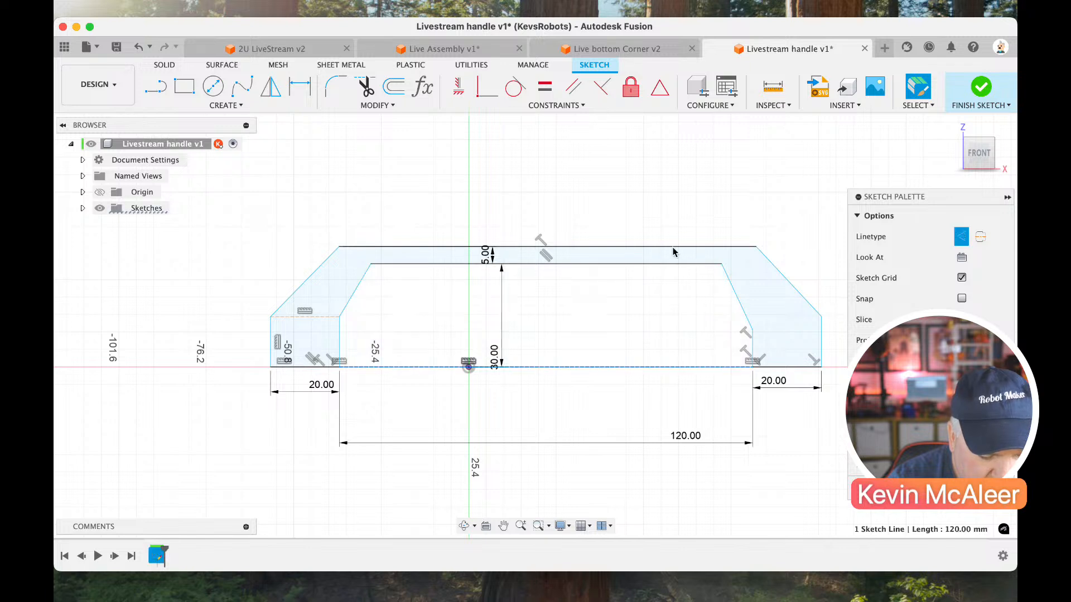
left_click(659, 95)
left_click(468, 366)
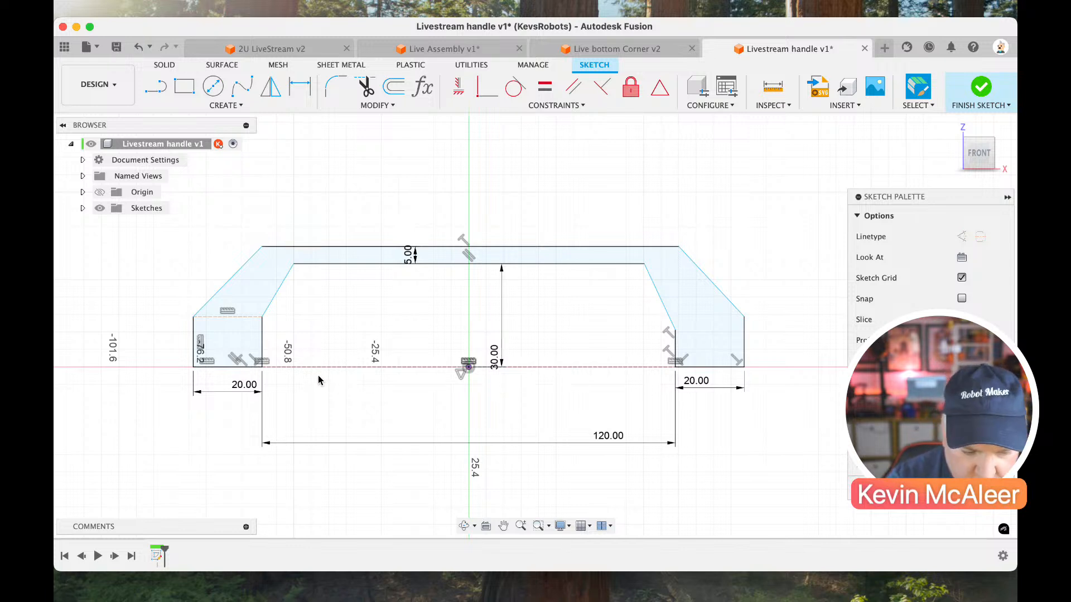
Dimension the angle between the left outer sloped edge and the left foot's horizontal construction line as 45 degrees.
key("d")
left_click(222, 291)
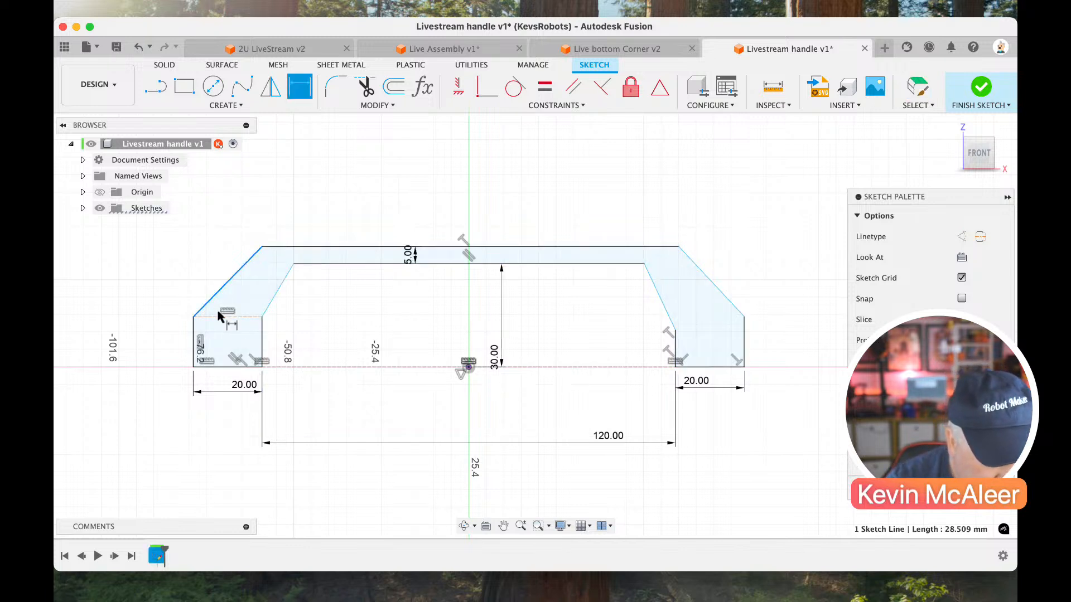
left_click(219, 317)
left_click(240, 302)
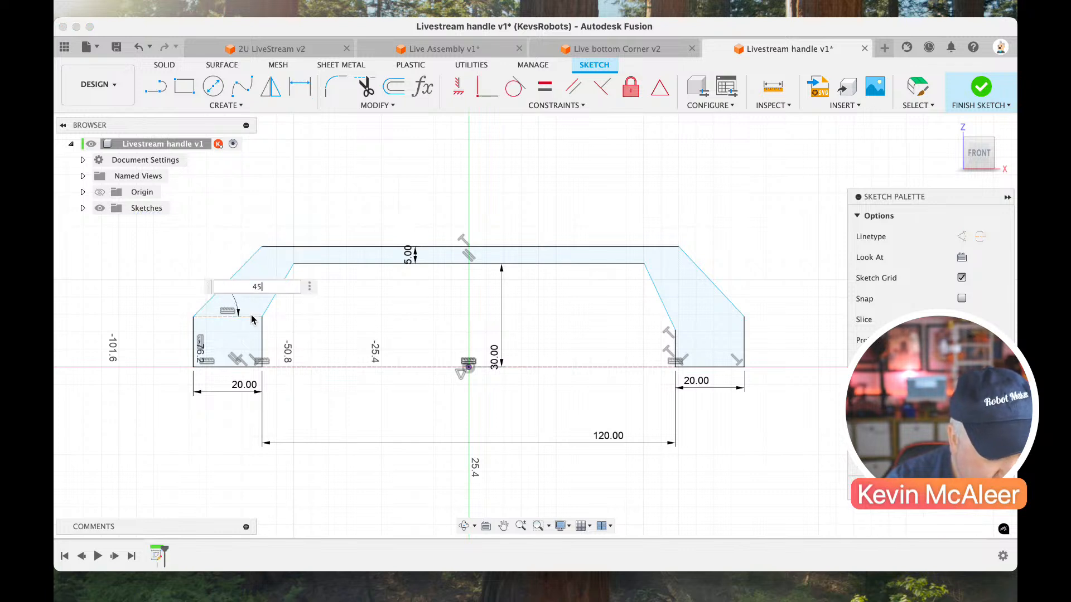
type("45")
key("Return")
Draw a line about 20 mm long across the top of the right foot, joining its inner and outer corners.
key("l")
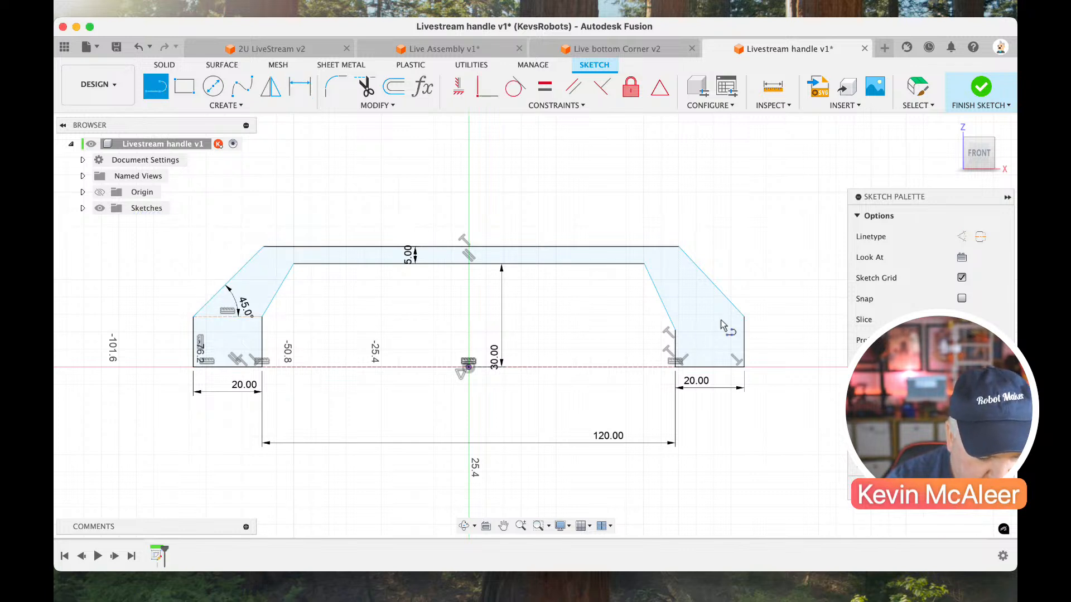
left_click(676, 331)
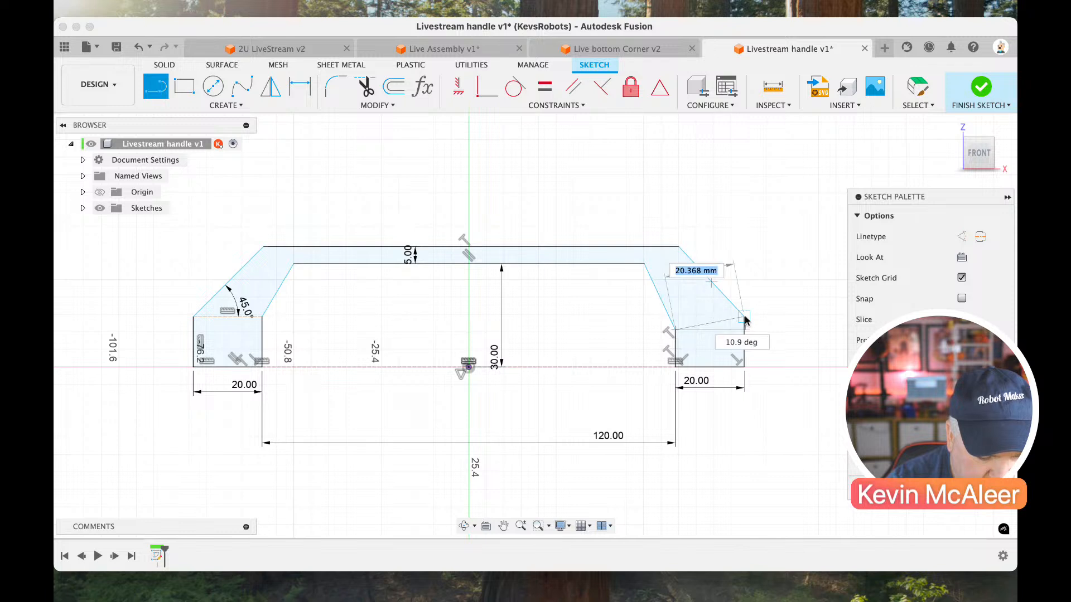
left_click(744, 317)
key("Escape")
Make the line across the right foot a horizontal construction line.
left_click(730, 319)
key("x")
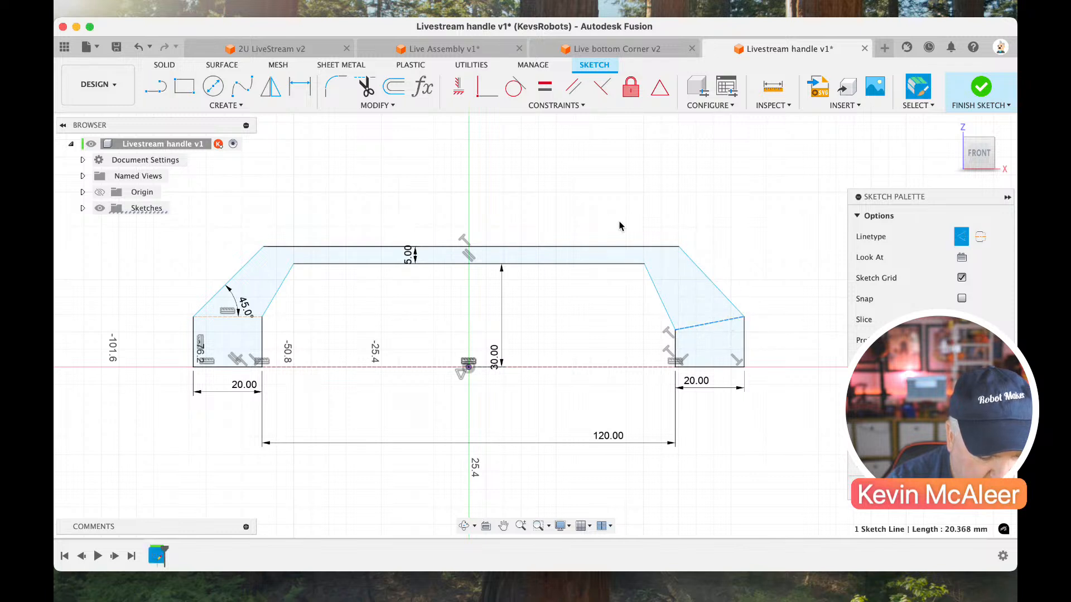
left_click(459, 86)
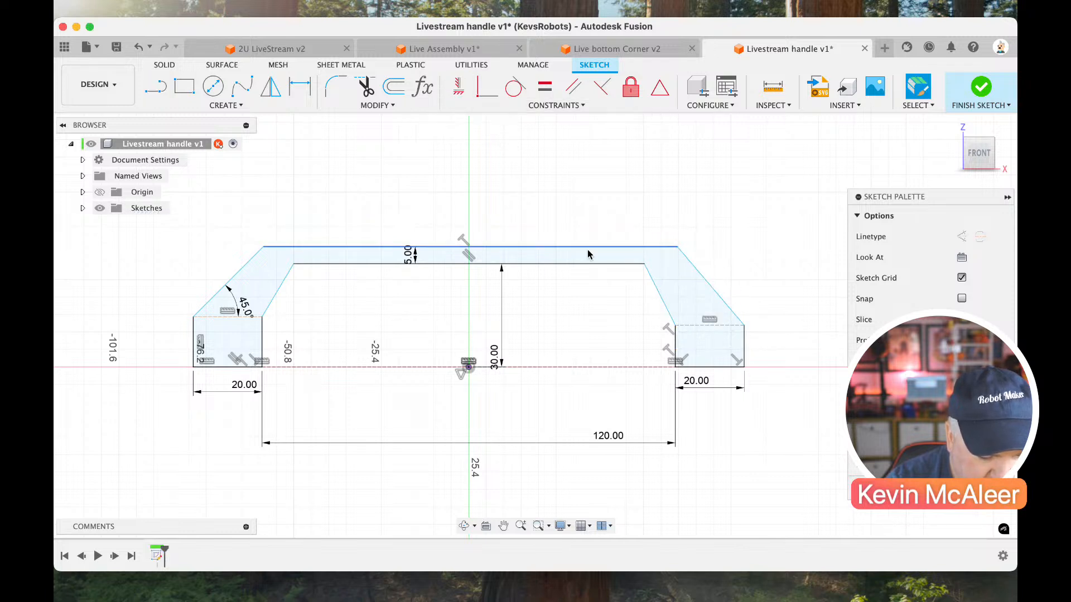
Dimension the right foot's outer vertical edge as 15 mm high.
key("d")
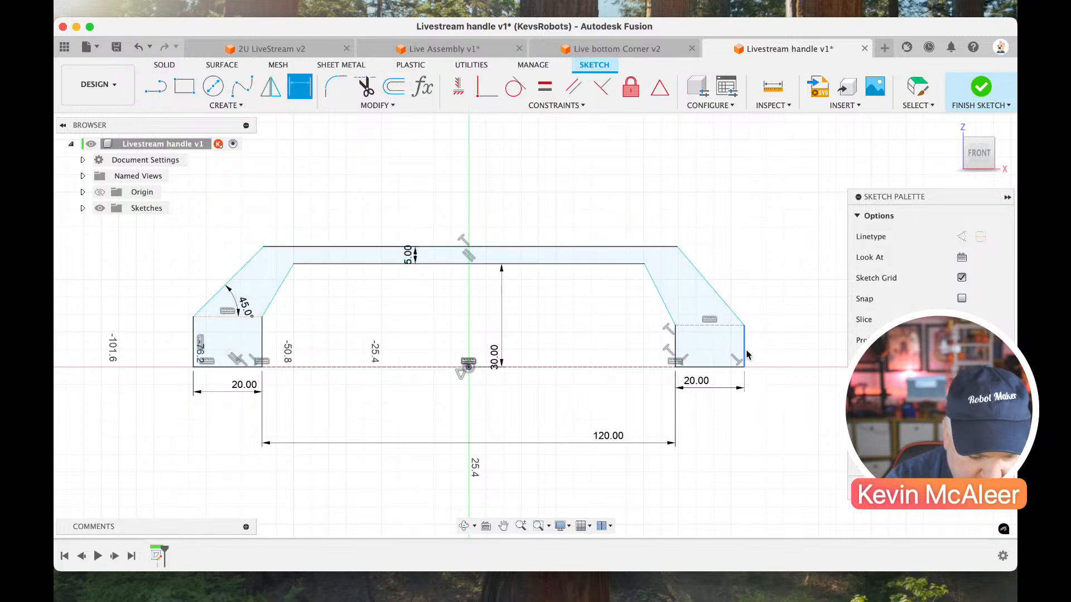
left_click(744, 349)
left_click(758, 346)
type("15")
key("Return")
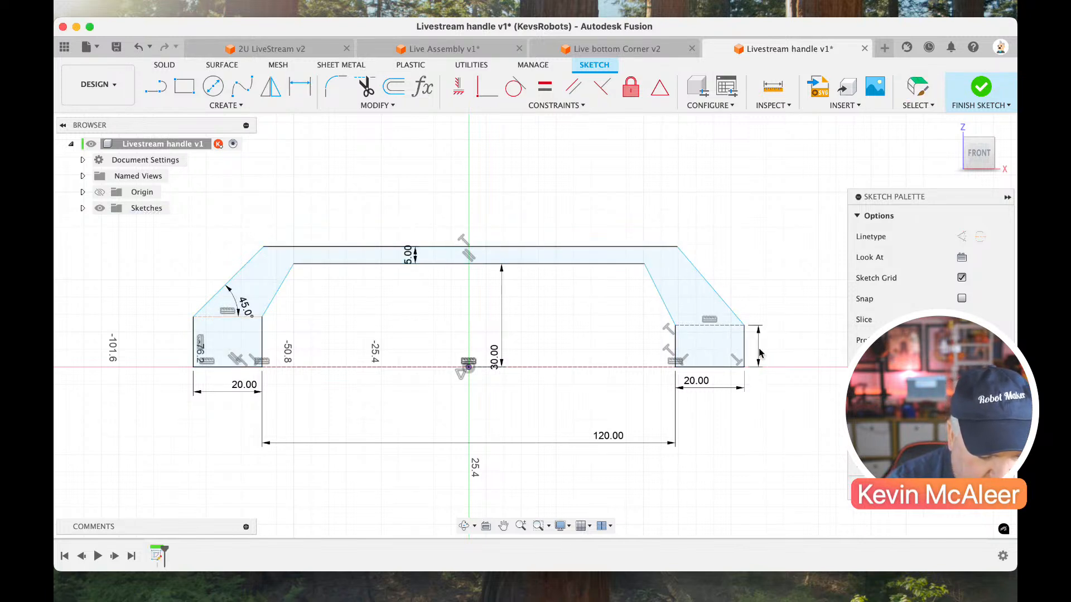
key("Escape")
Constrain the inner top corners of the right and left feet to be horizontally level.
left_click(676, 316)
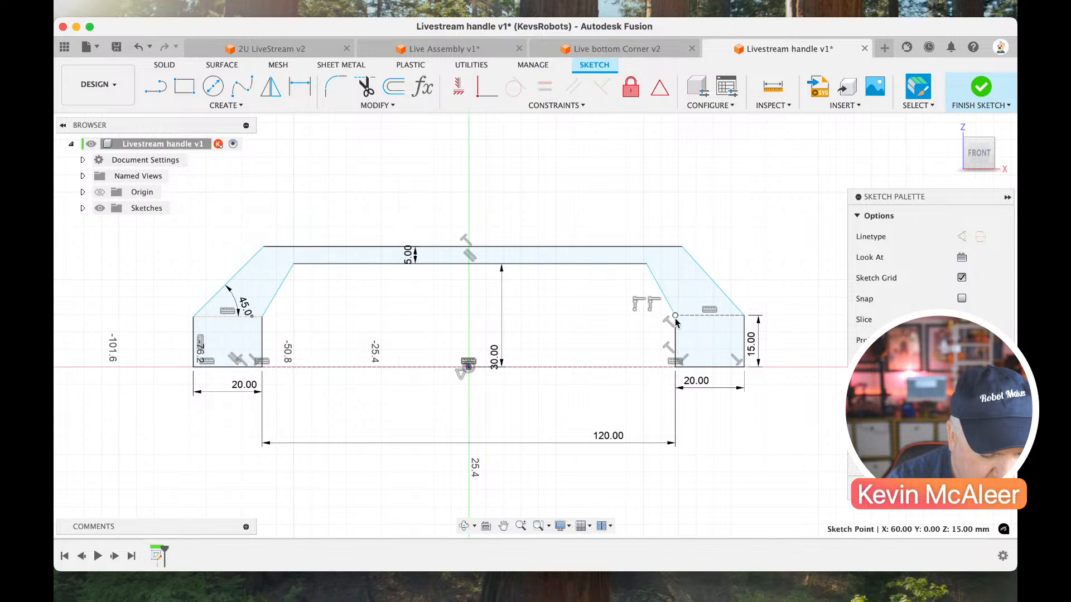
left_click(456, 92)
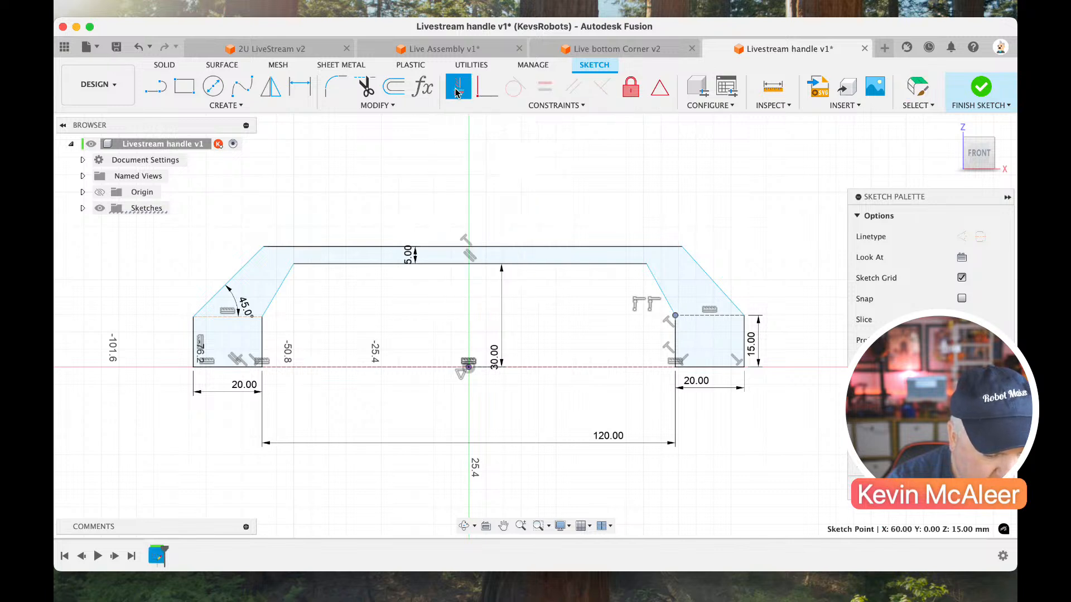
left_click(262, 318)
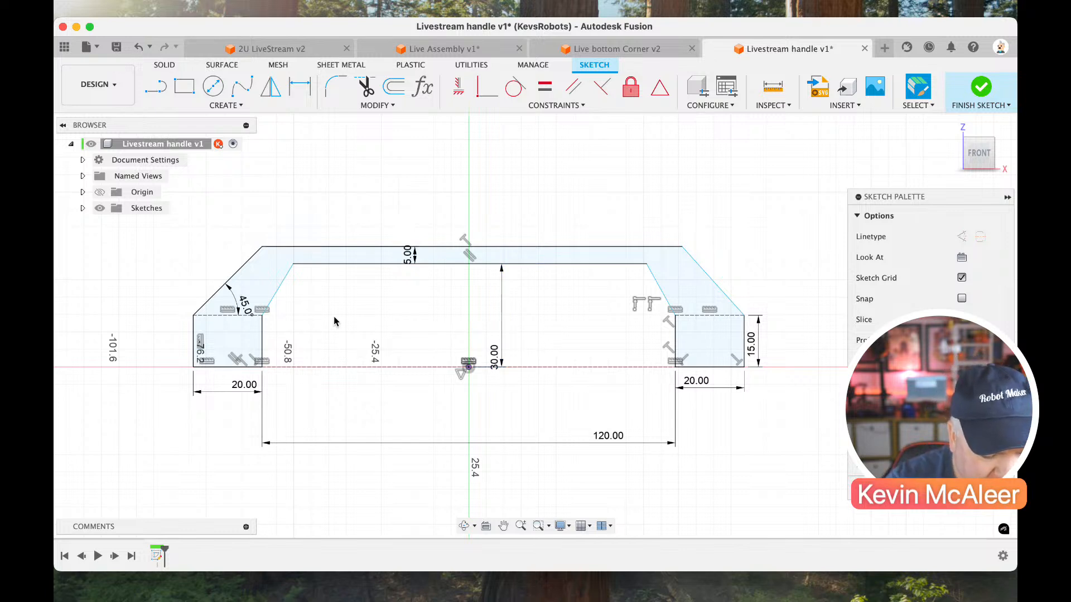
Dimension the angle between the right outer sloped edge and the right foot's construction line as 45 degrees.
key("d")
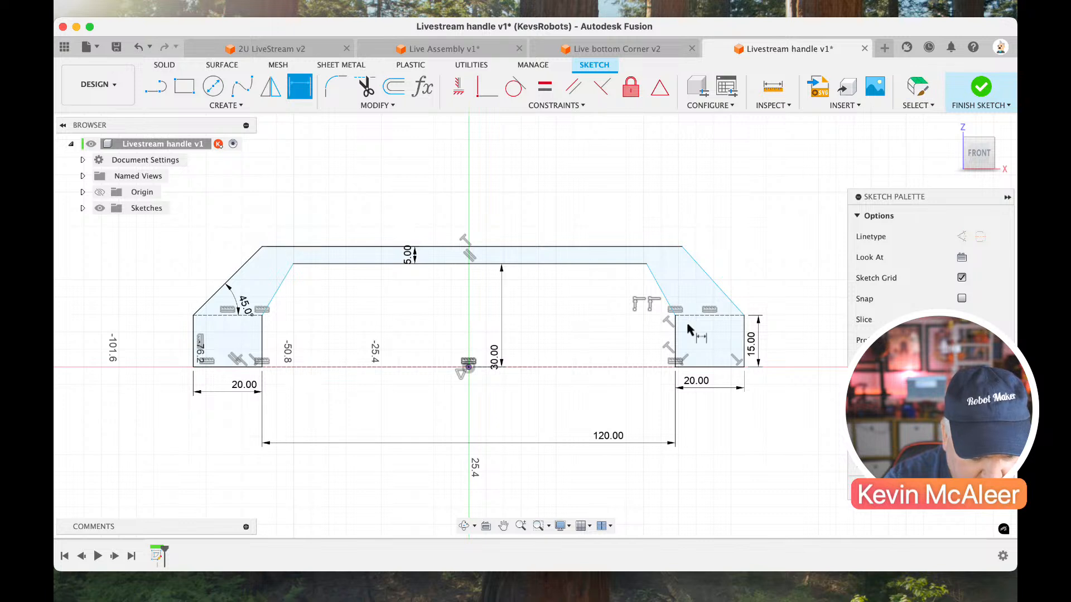
left_click(709, 315)
left_click(709, 302)
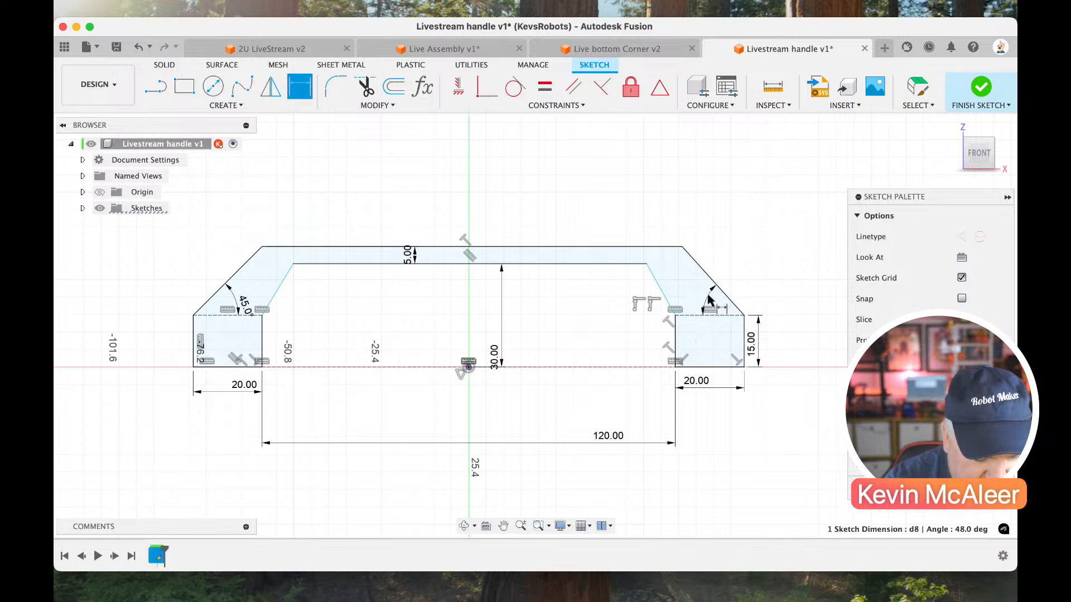
left_click(708, 302)
type("45")
key("Return")
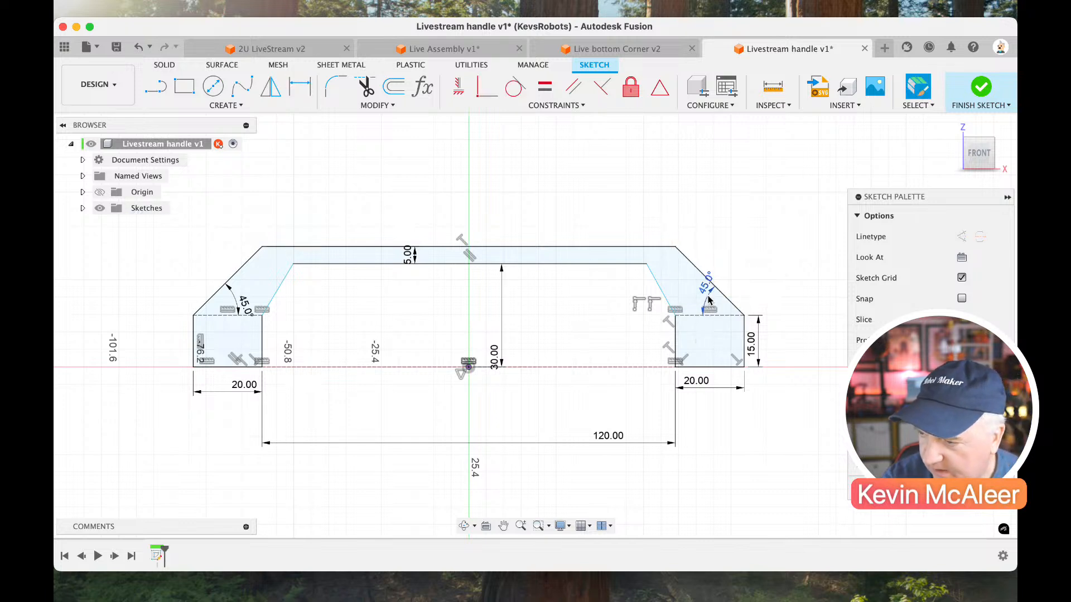
Dimension the horizontal offset between the two endpoints of the right inner sloped edge as 8.5 mm.
key("d")
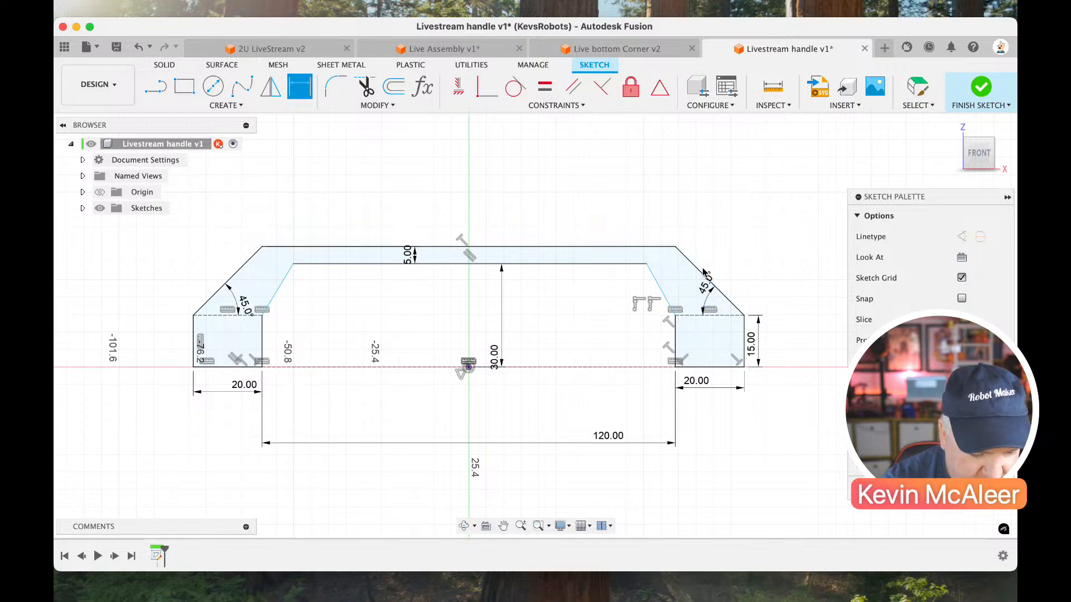
left_click(646, 265)
left_click(675, 316)
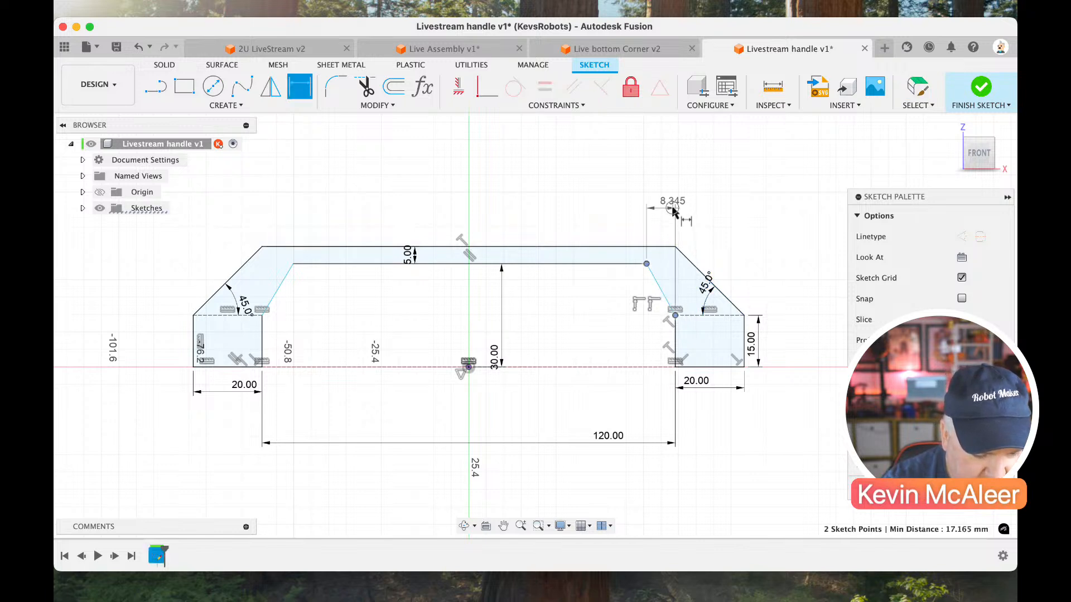
left_click(681, 228)
type("8.5")
key("Return")
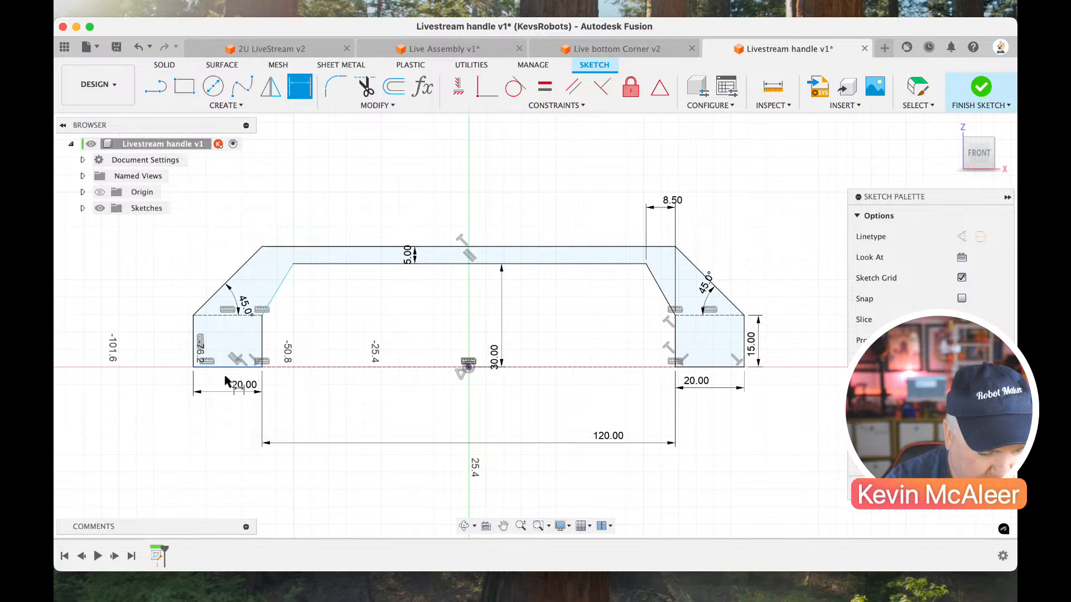
Try an aligned dimension between the endpoints of the left inner sloped edge, and delete it.
left_click(261, 316)
left_click(294, 264)
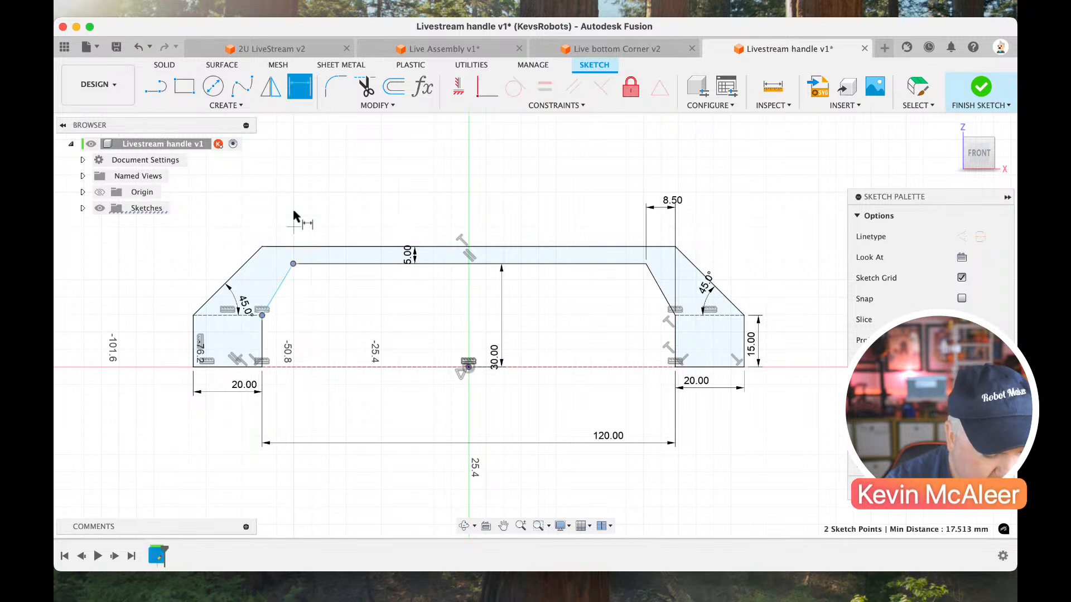
left_click(295, 213)
key("Escape")
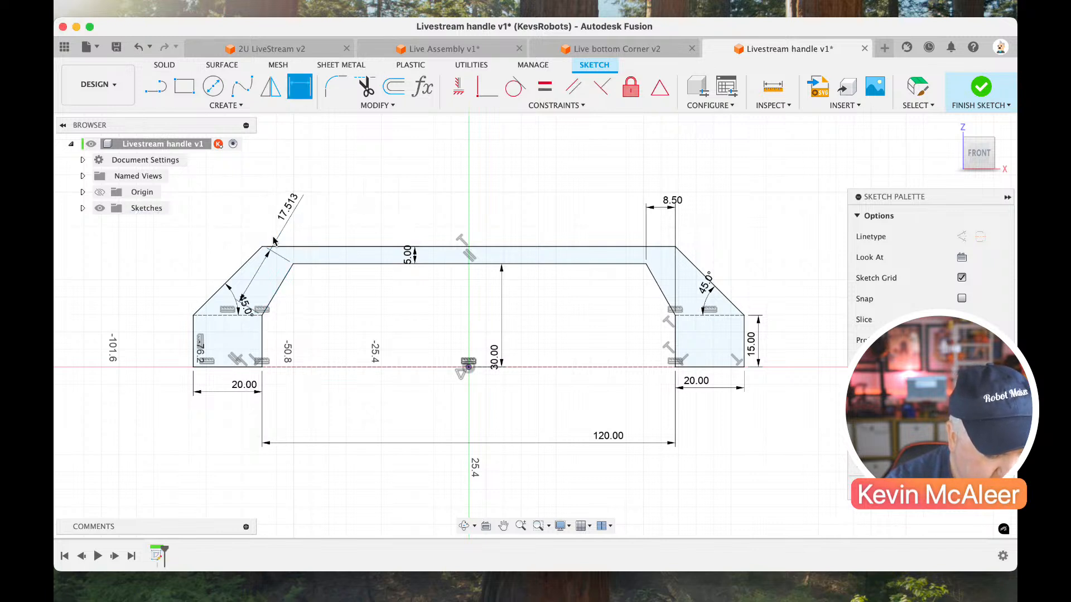
key("Escape")
left_click(291, 214)
key("Delete")
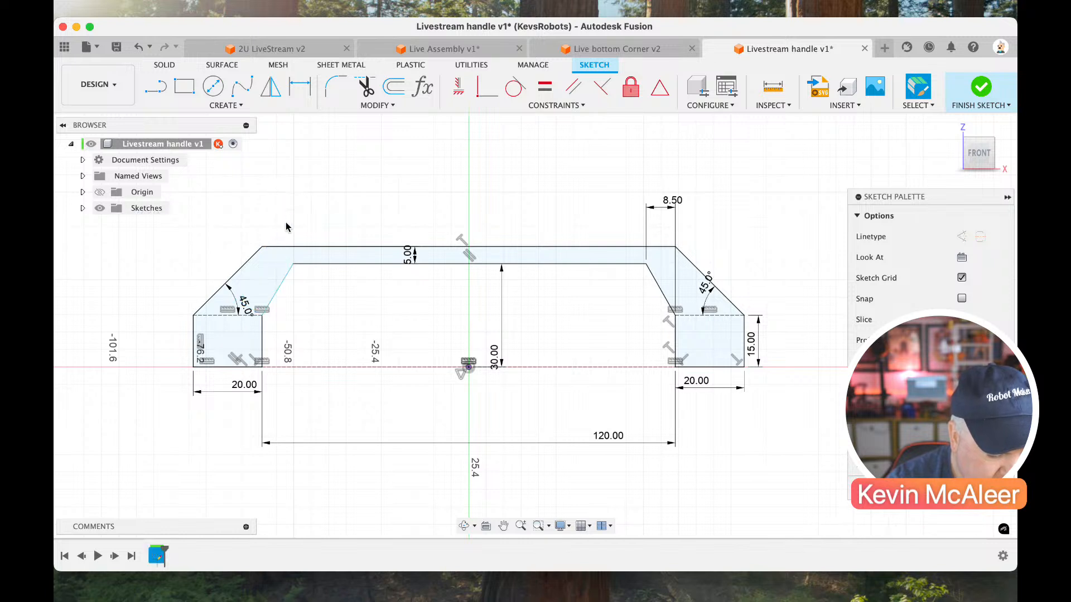
Dimension the horizontal offset between the endpoints of the left inner sloped edge as 8.5 mm and finish the sketch.
key("d")
left_click(262, 315)
left_click(293, 265)
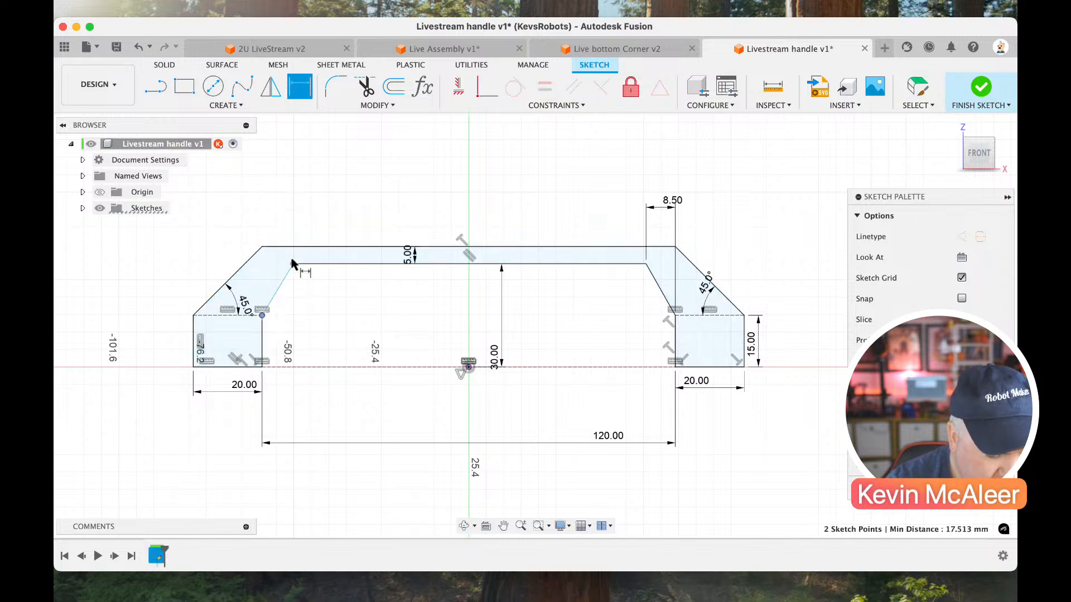
left_click(291, 218)
type("8")
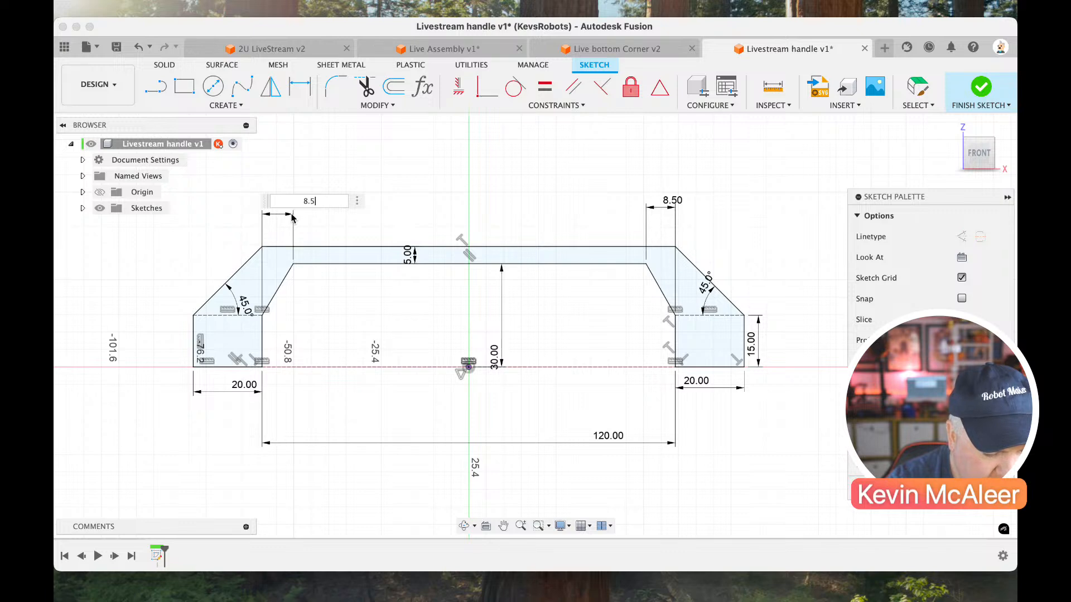
type(".5")
key("Return")
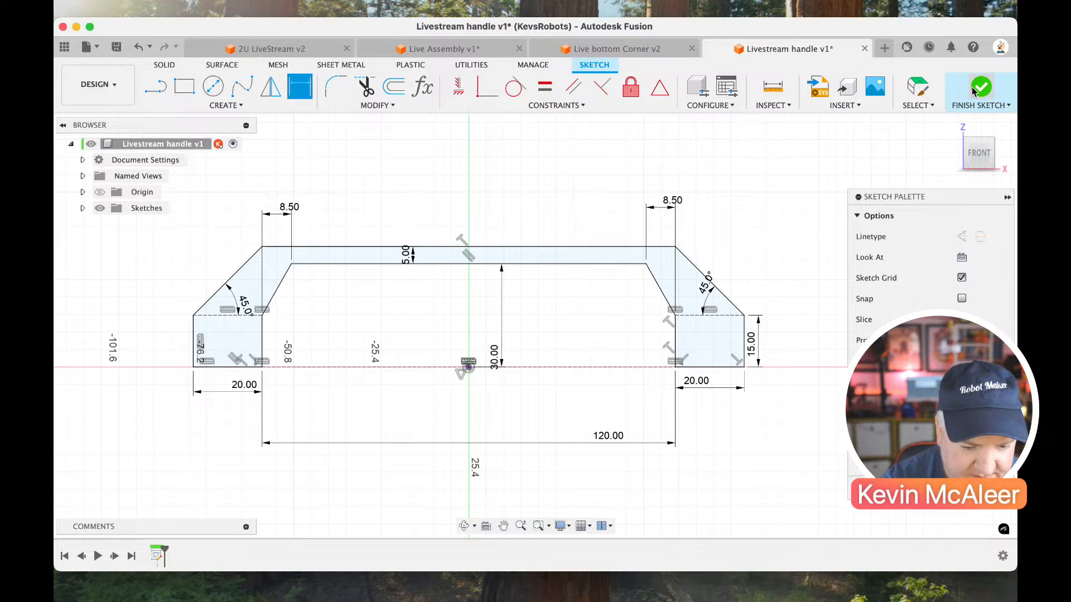
left_click(973, 91)
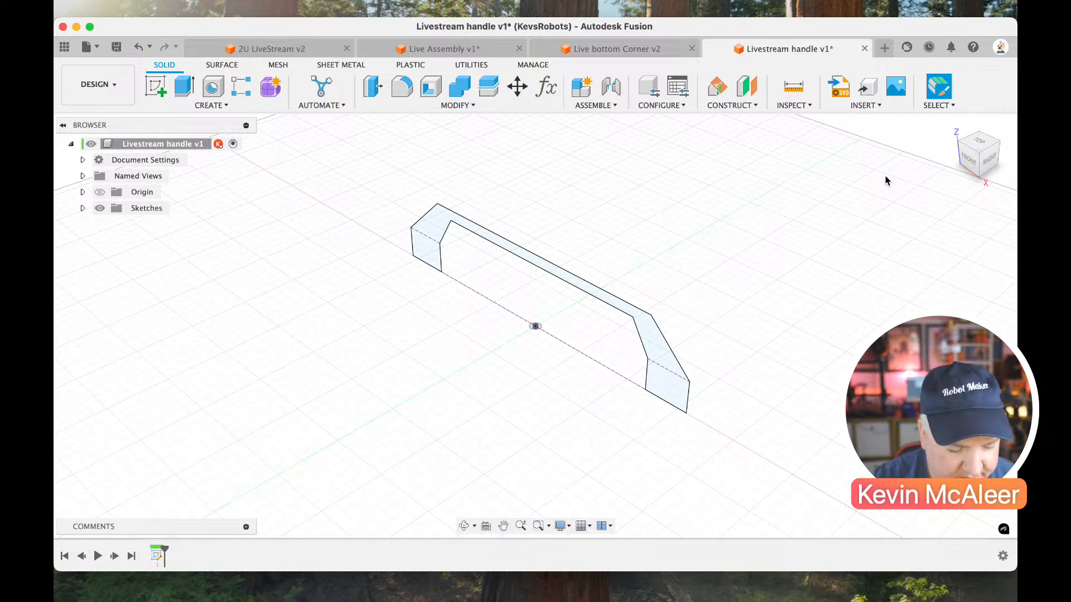
Extrude the handle profile 20 mm as a new body.
key("e")
left_click(660, 350)
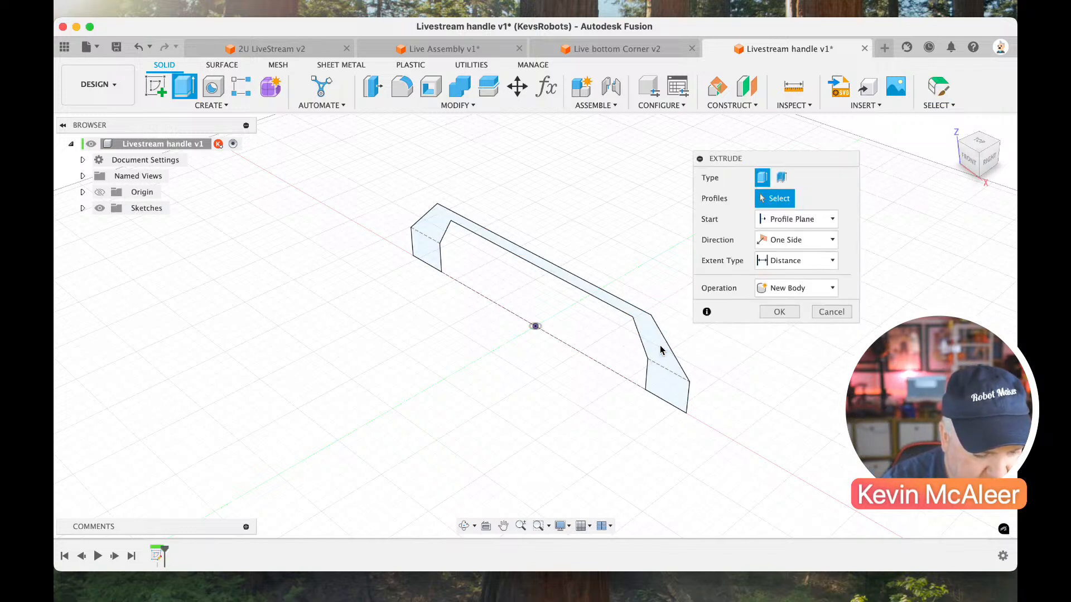
left_click(651, 338)
type("20")
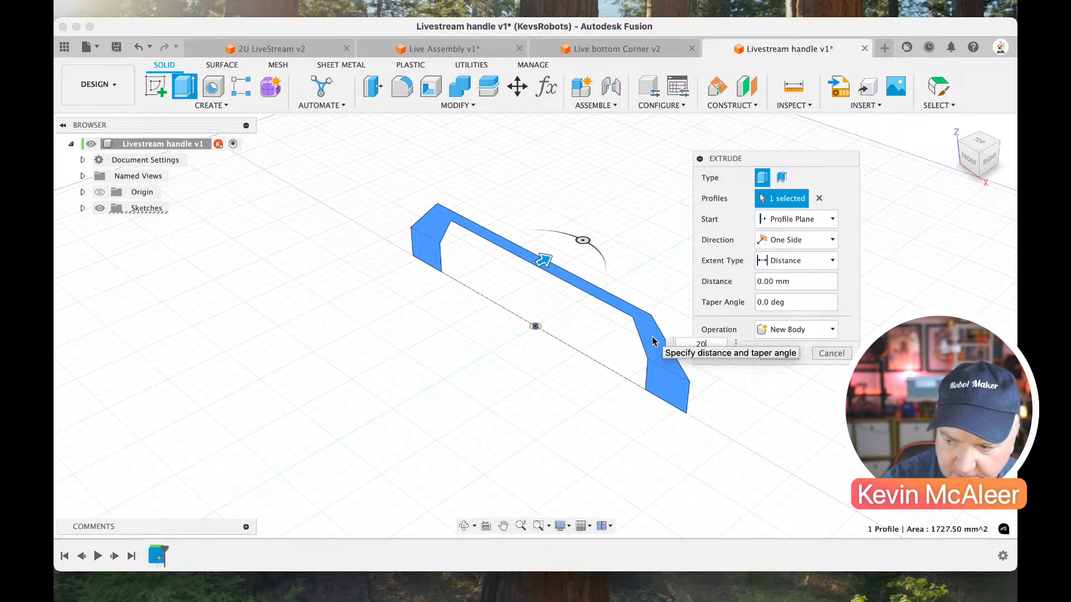
key("Return")
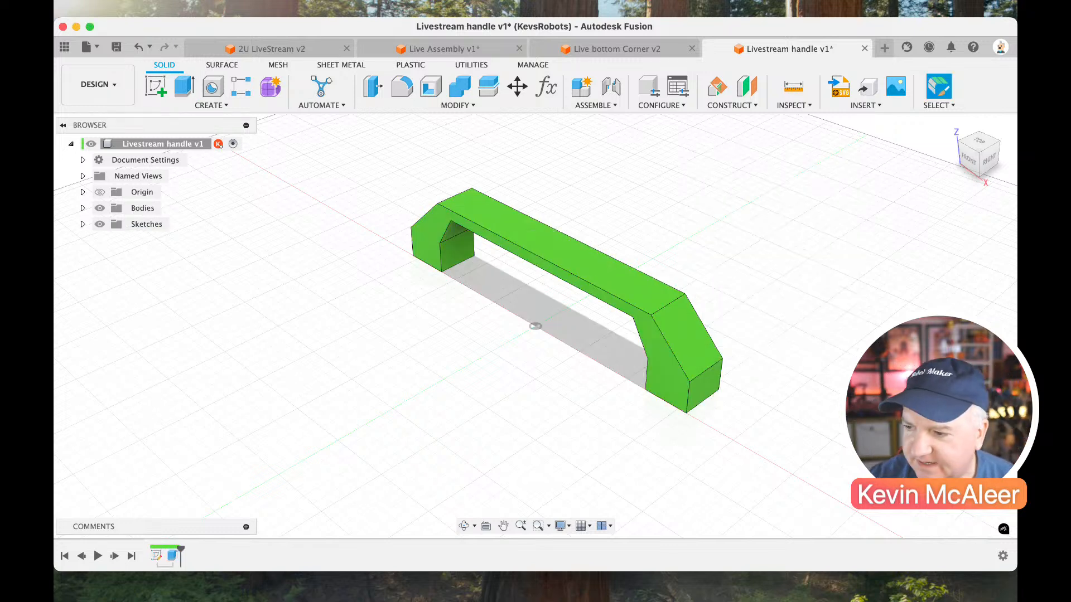
Start a sketch on the handle's flat upper face and draw a two-point rectangle over each sloped end.
left_click(973, 181)
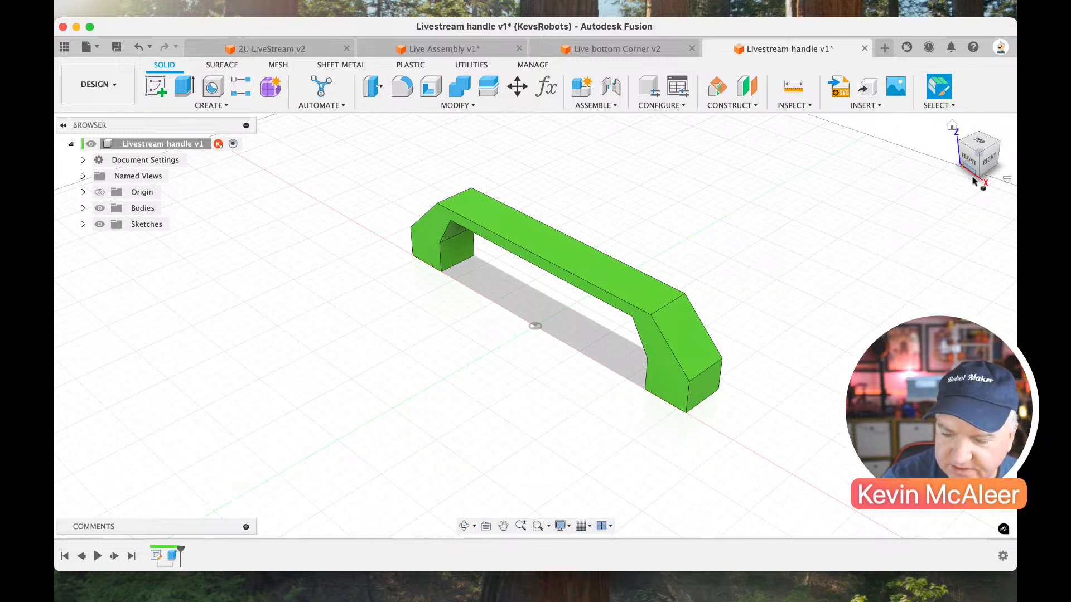
middle_click_drag(945, 171, 904, 232, "shift")
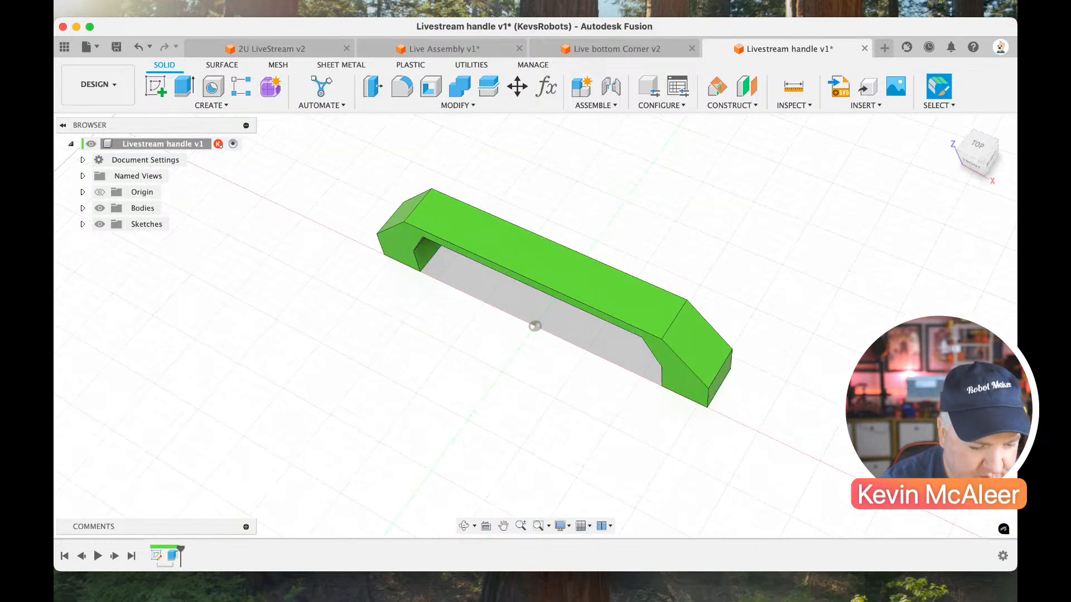
left_click(156, 86)
left_click(501, 229)
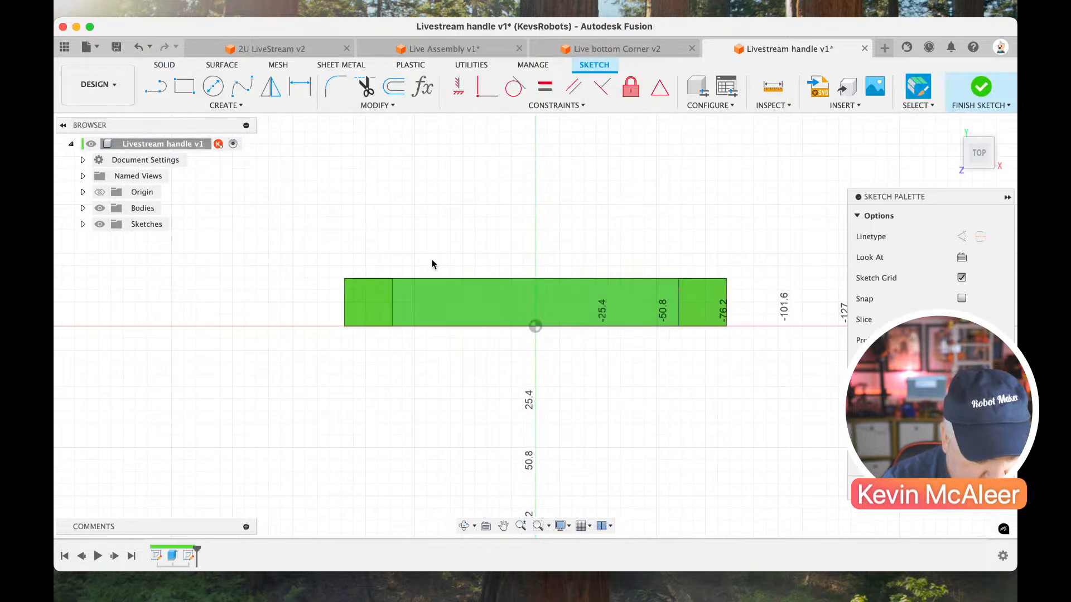
key("r")
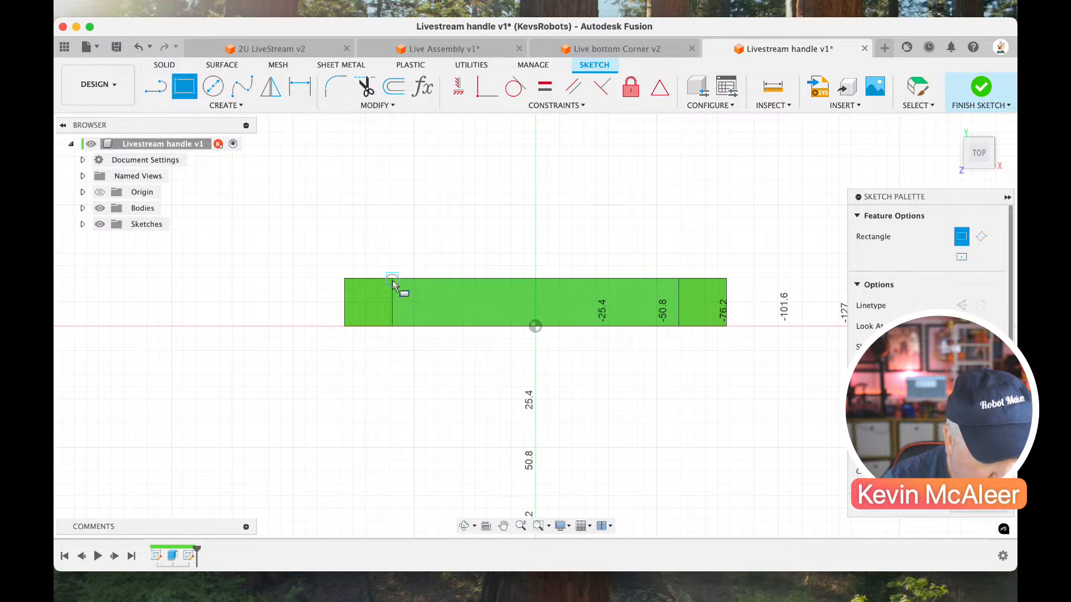
left_click(392, 279)
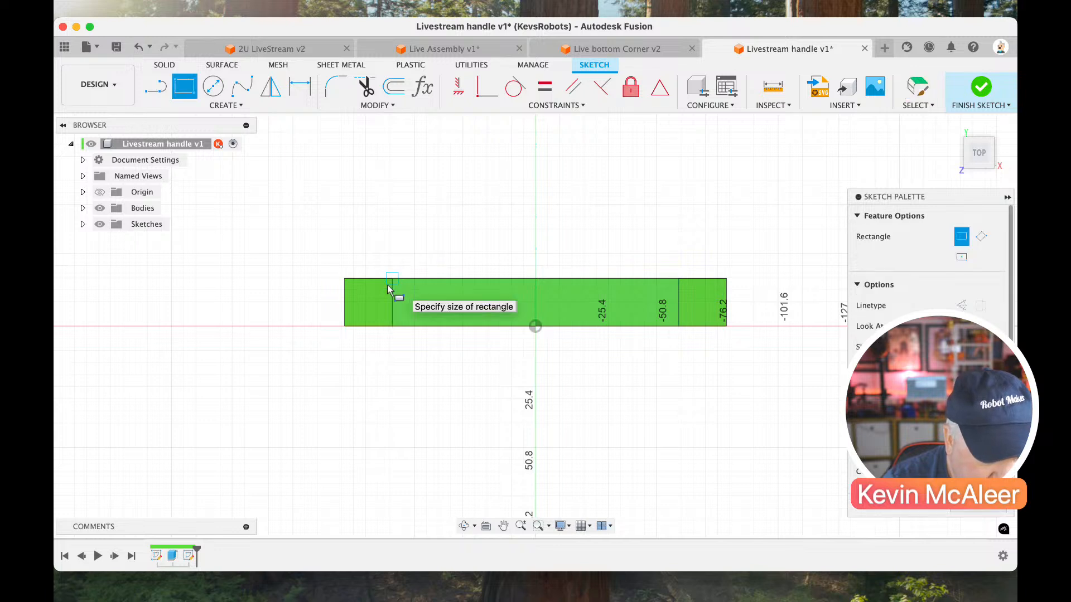
left_click(344, 329)
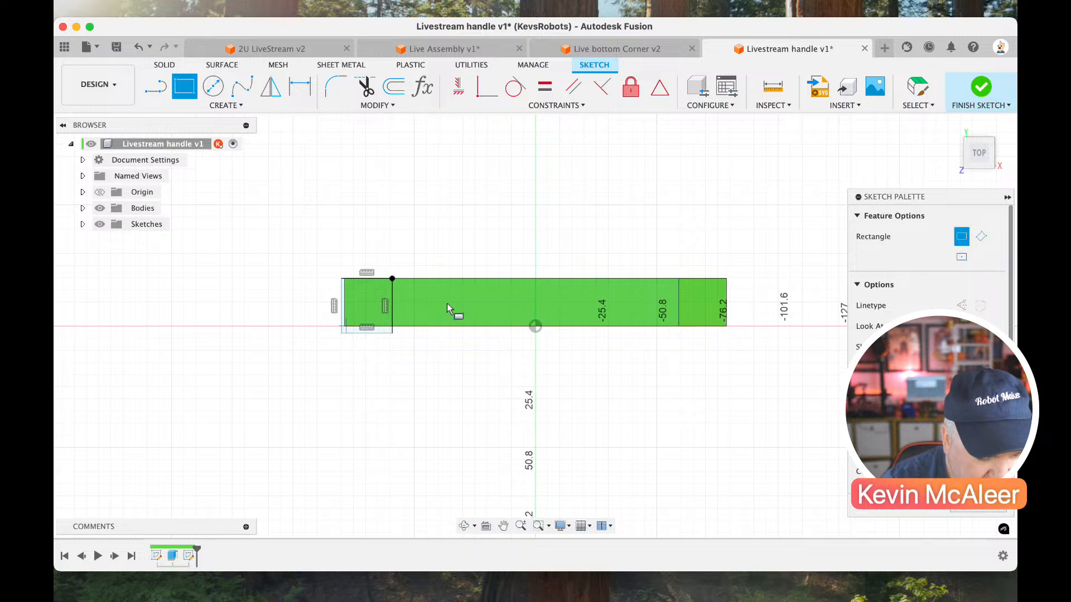
left_click(678, 278)
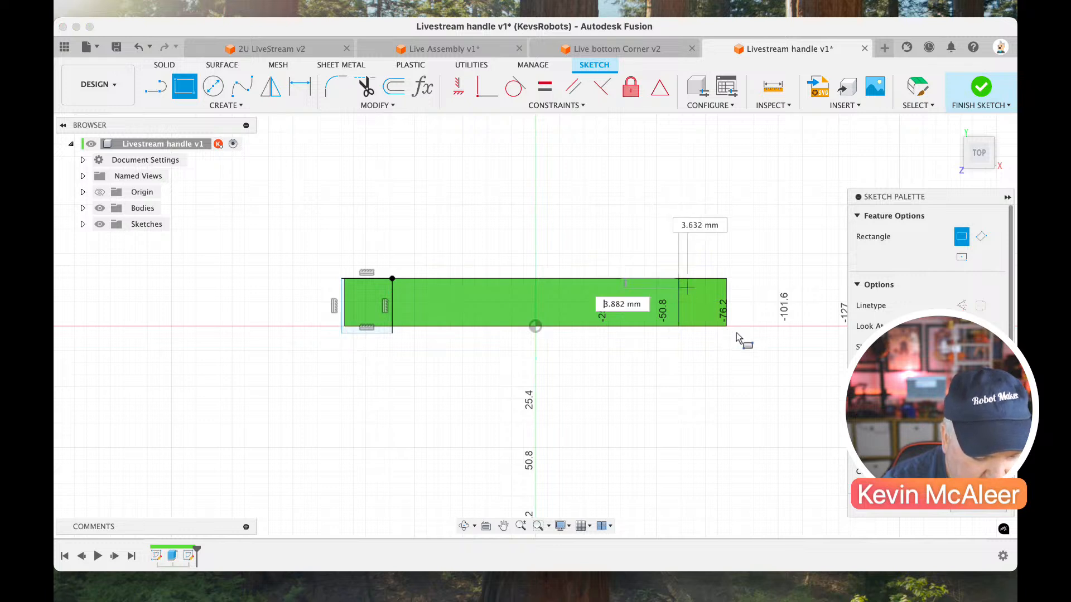
left_click(745, 343)
key("Escape")
Project the handle's middle face and both sloped faces into the sketch, and snap the rectangles' outer lower corners to the projected corners.
scroll(704, 312, "up", 2)
scroll(704, 311, "up", 2)
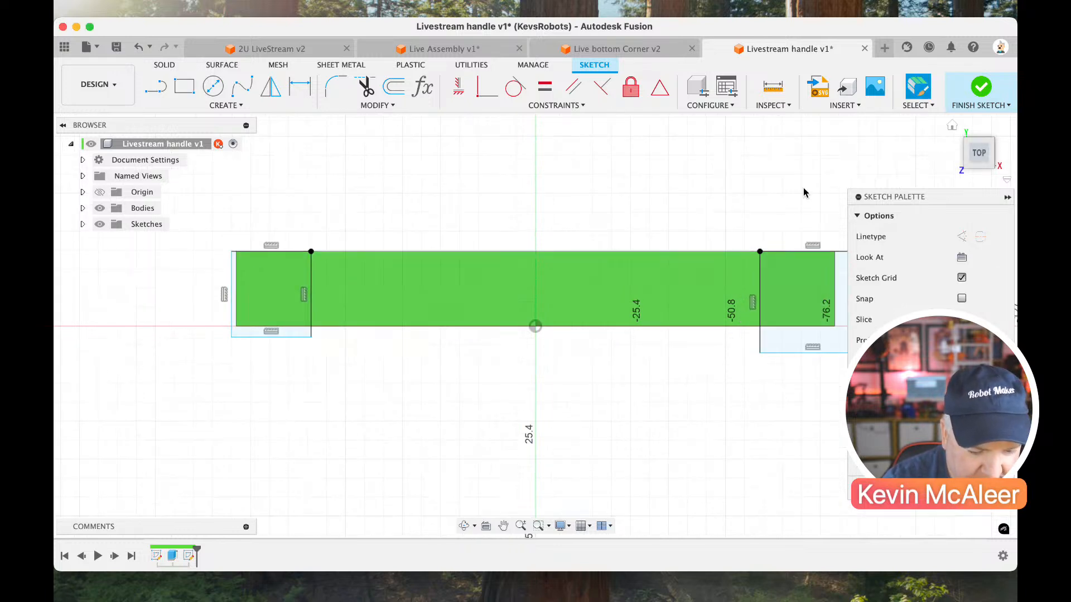
scroll(783, 203, "down", 2)
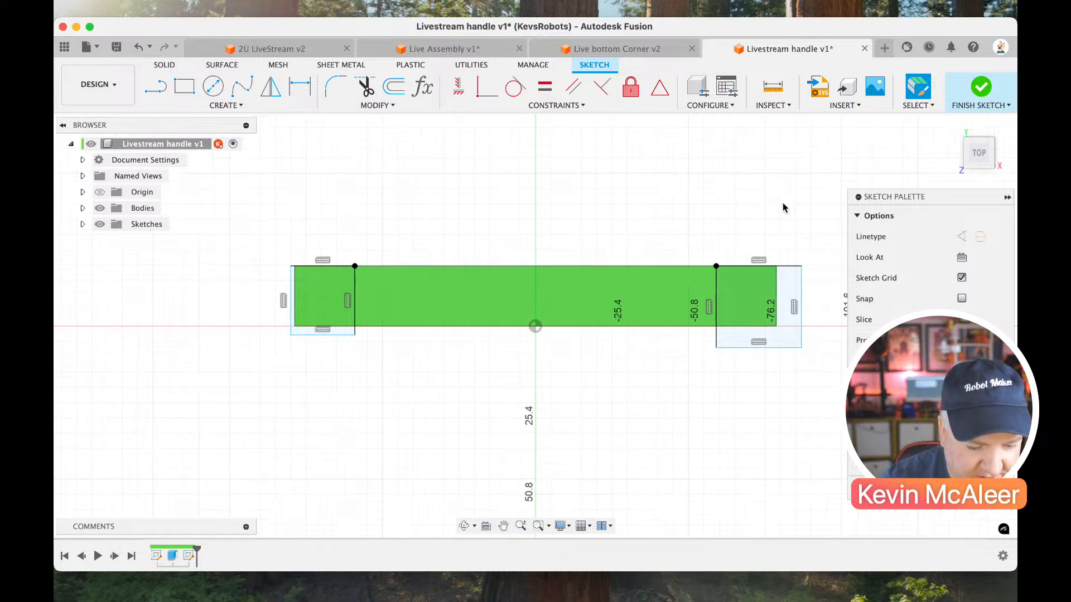
key("p")
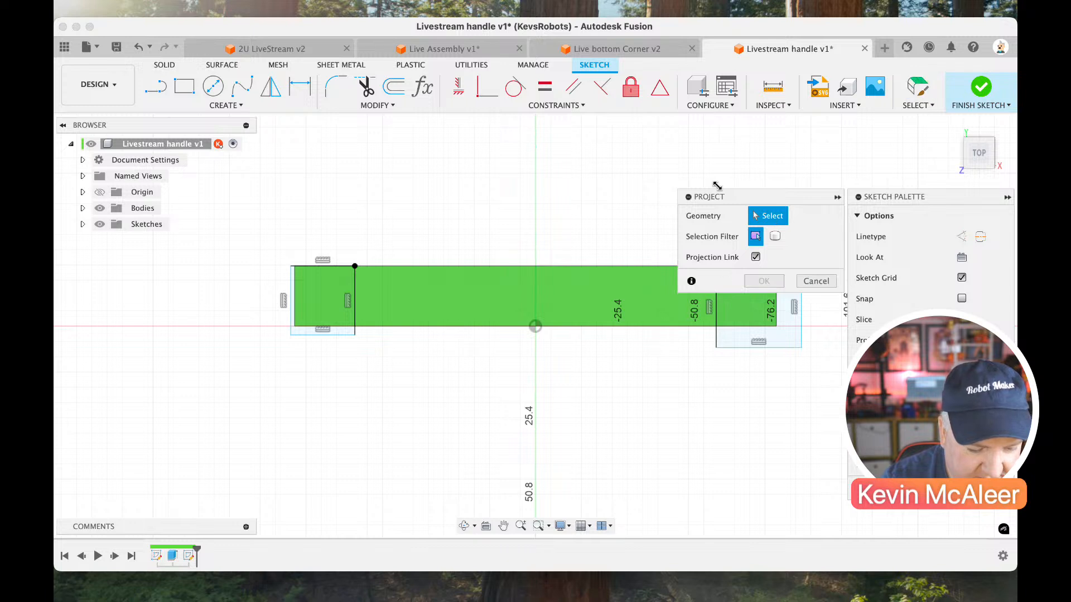
left_click_drag(715, 197, 685, 166)
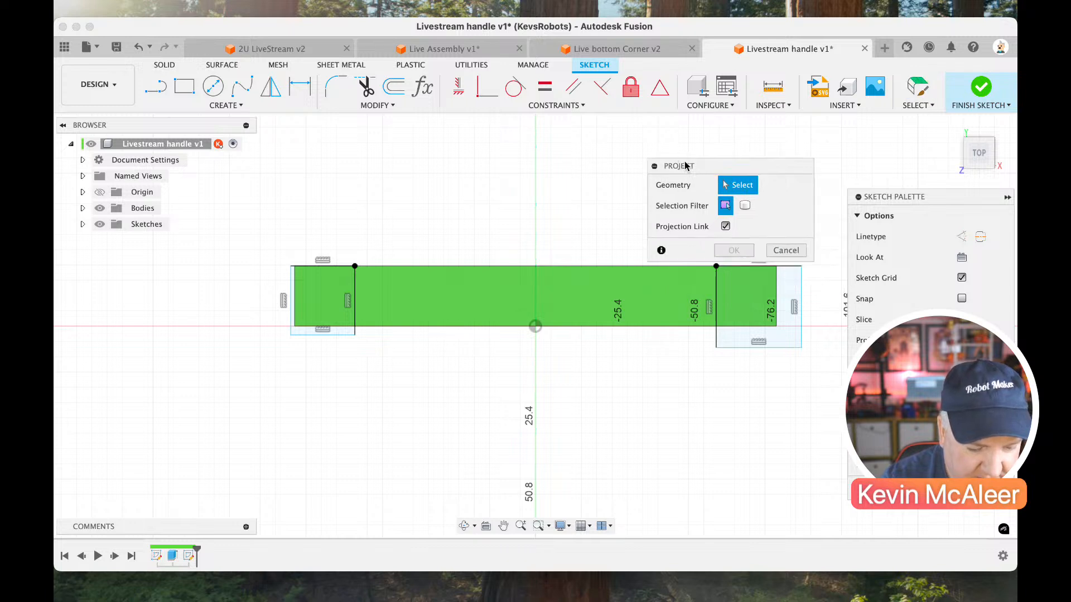
left_click(725, 285)
left_click(411, 296)
left_click(329, 298)
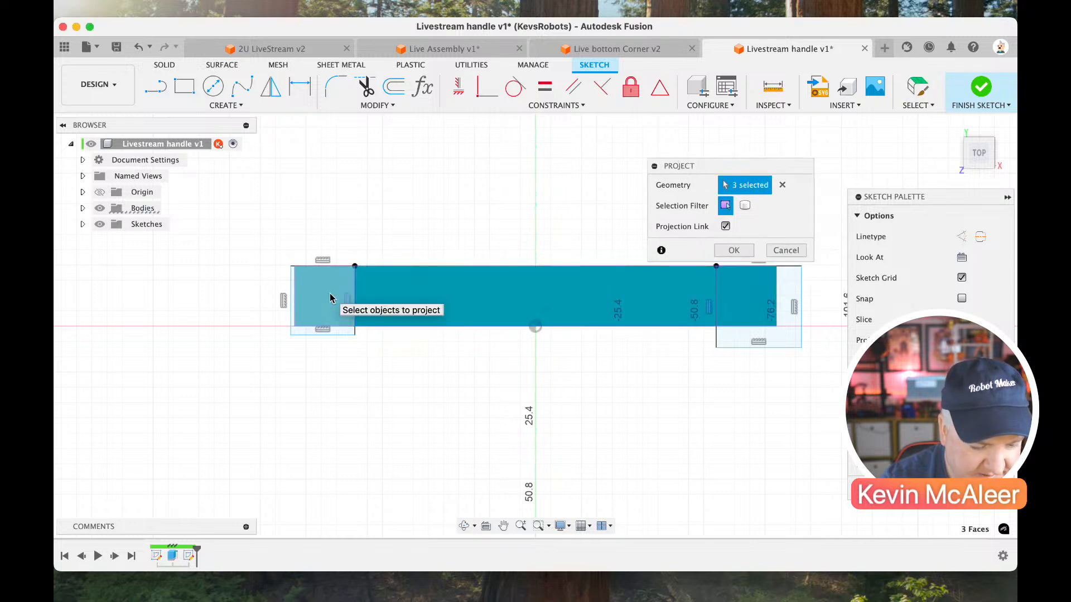
key("Return")
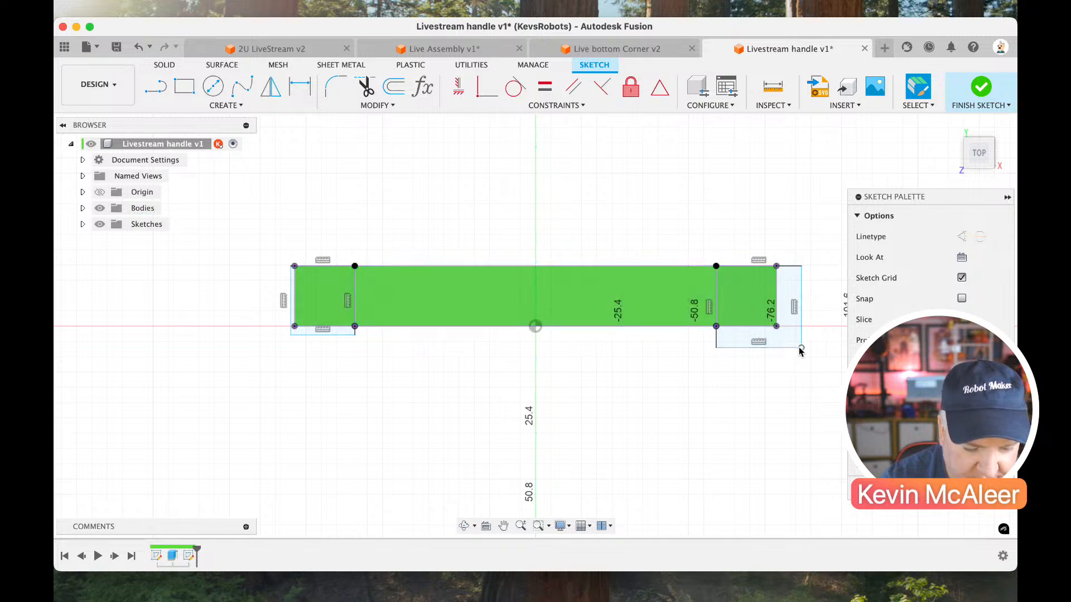
left_click_drag(801, 348, 776, 326)
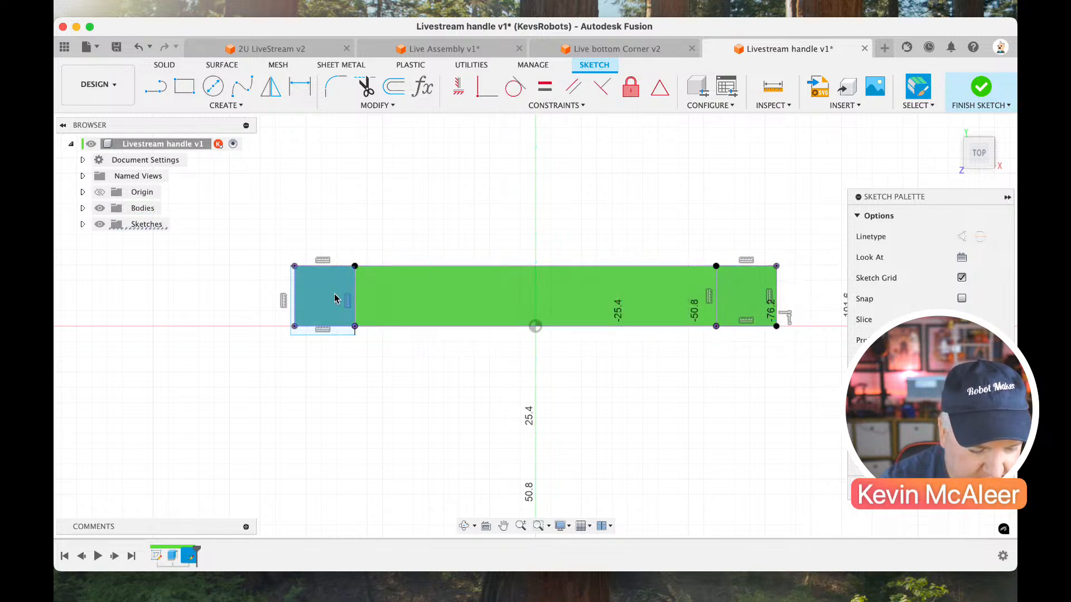
left_click_drag(291, 336, 295, 329)
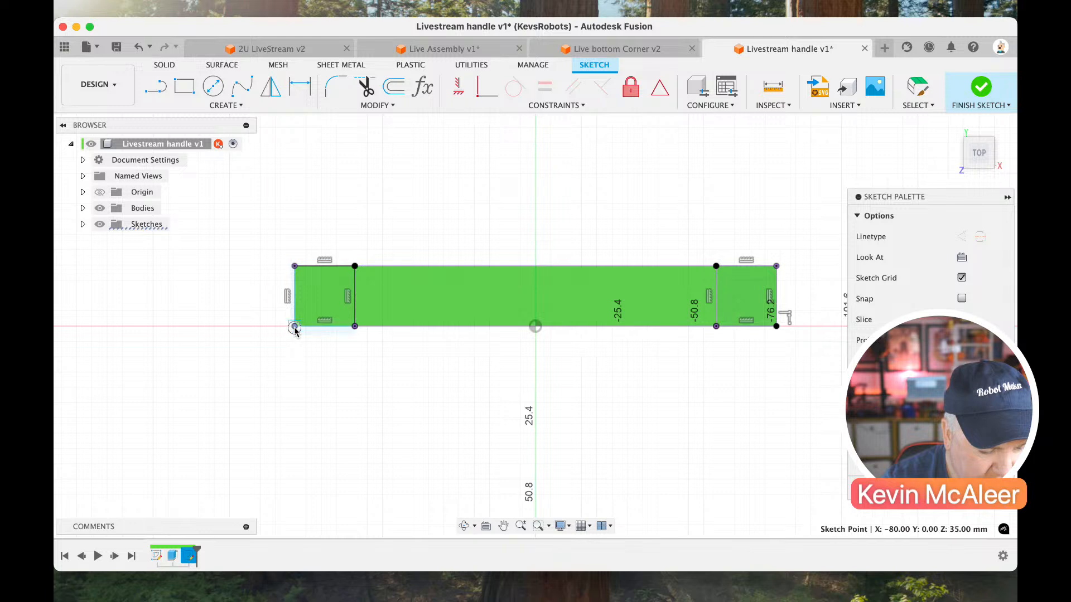
Draw two crossing diagonal lines between the opposite corners of the left end's square.
key("l")
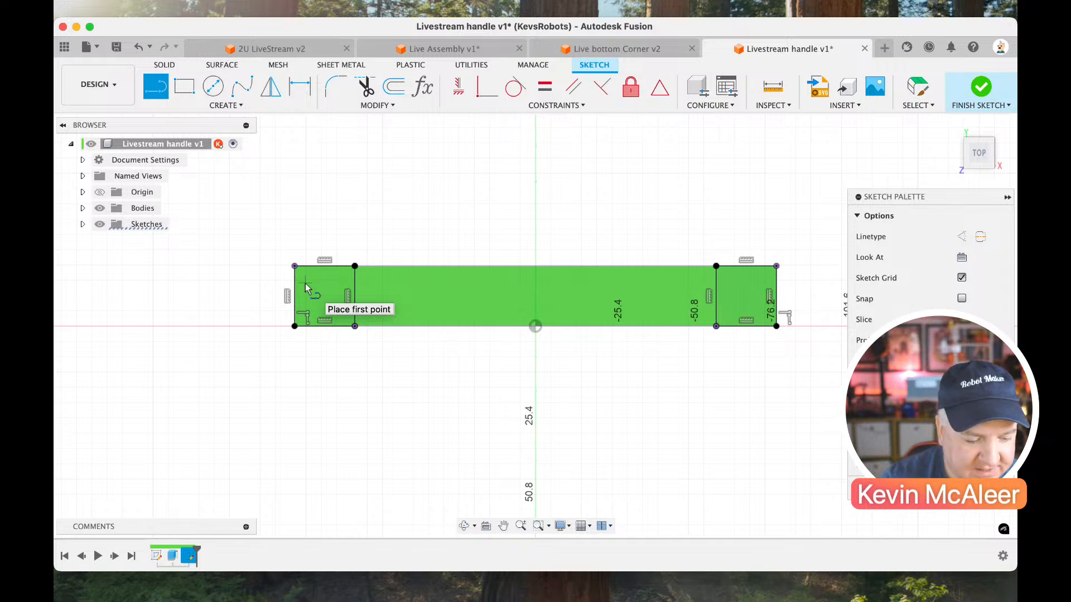
left_click(355, 326)
left_click(355, 266)
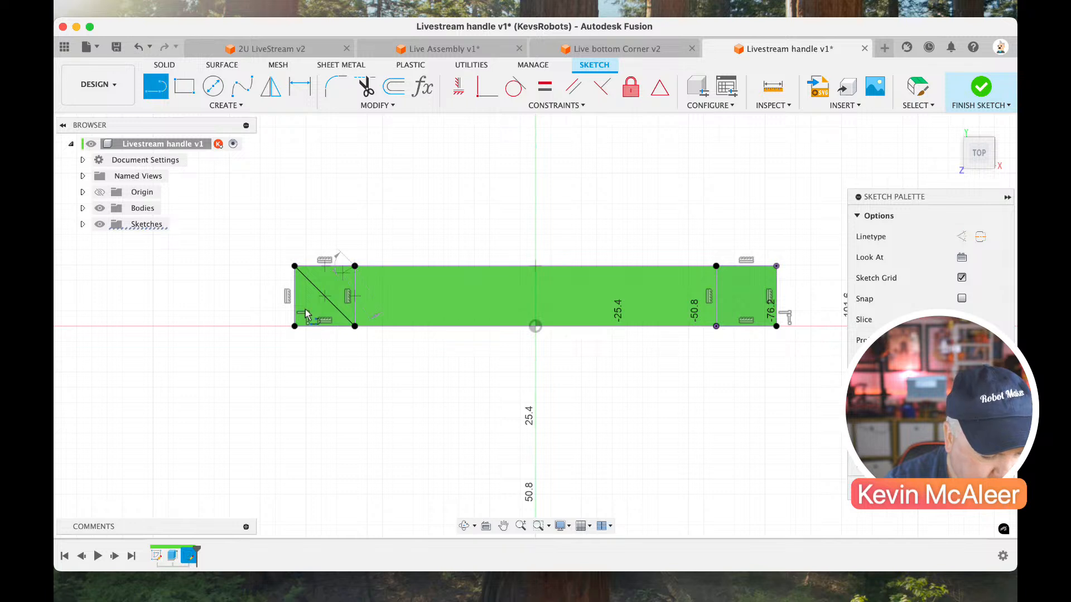
left_click(295, 326)
key("Escape")
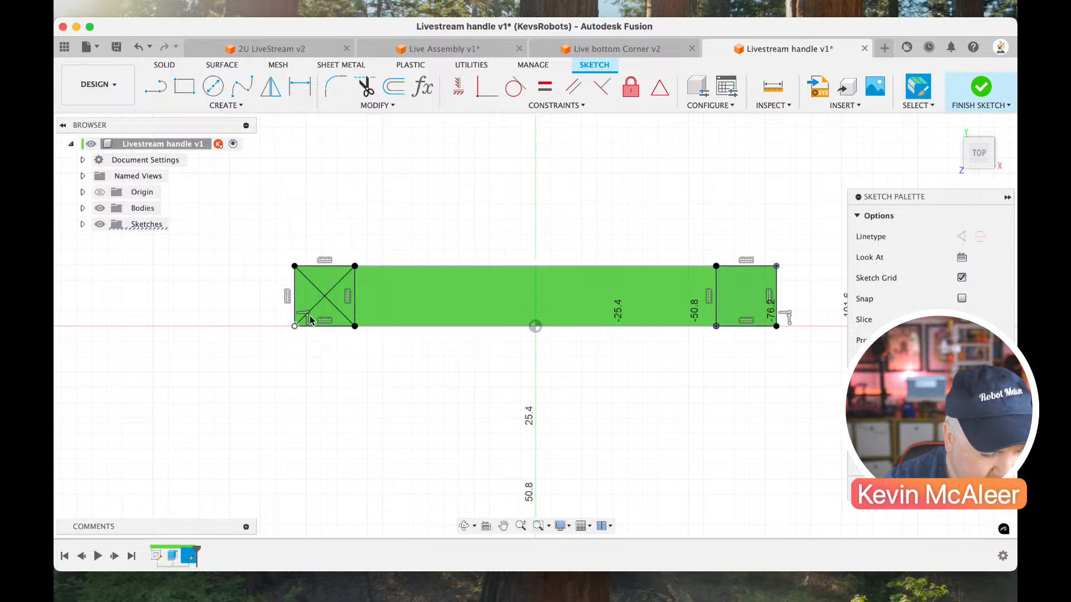
Place a sketch point where the left square's diagonals cross and convert the diagonals to construction lines.
left_click(237, 105)
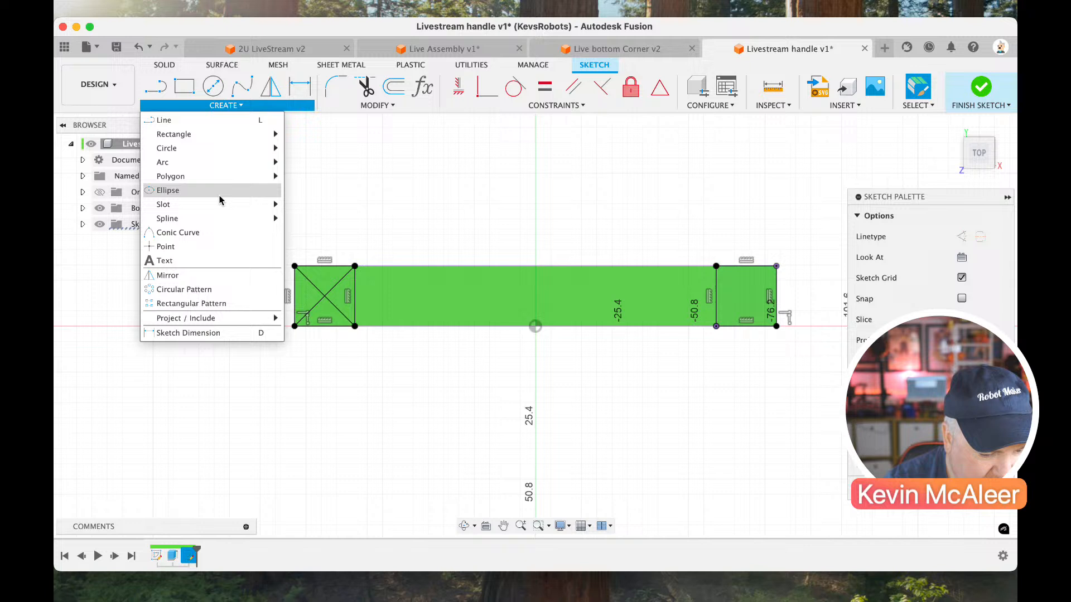
left_click(195, 246)
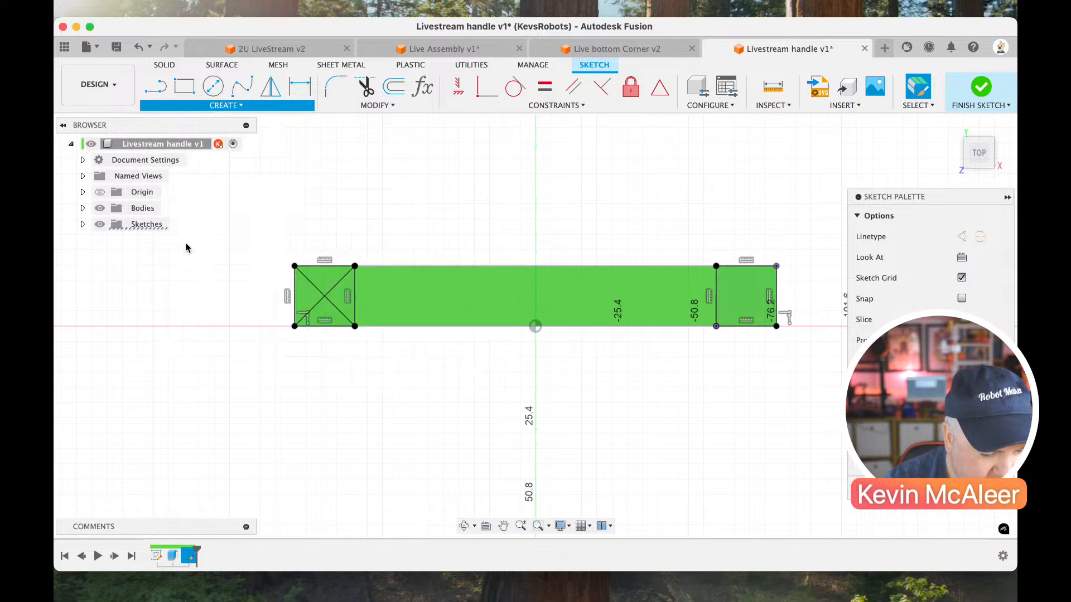
left_click(315, 290)
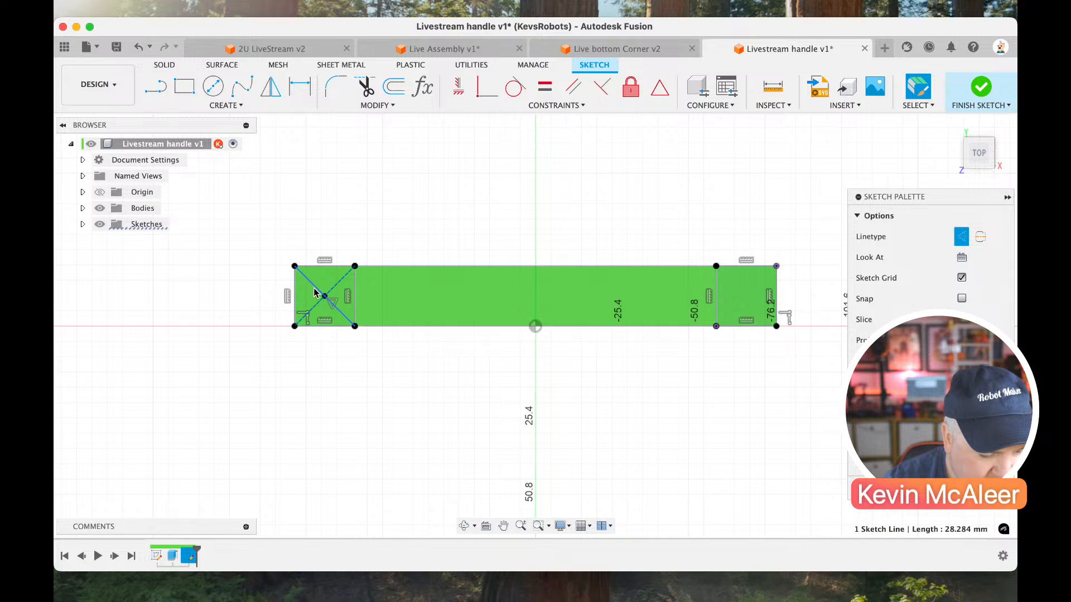
key("x")
Draw a horizontal and a vertical line between the midpoints of the right square's opposite sides.
key("l")
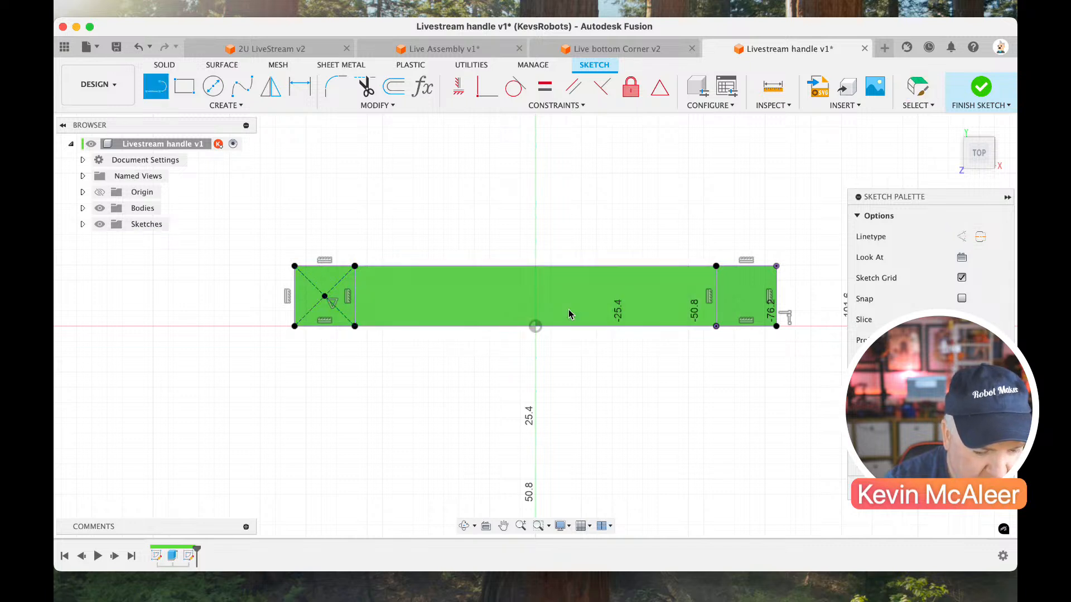
left_click(716, 295)
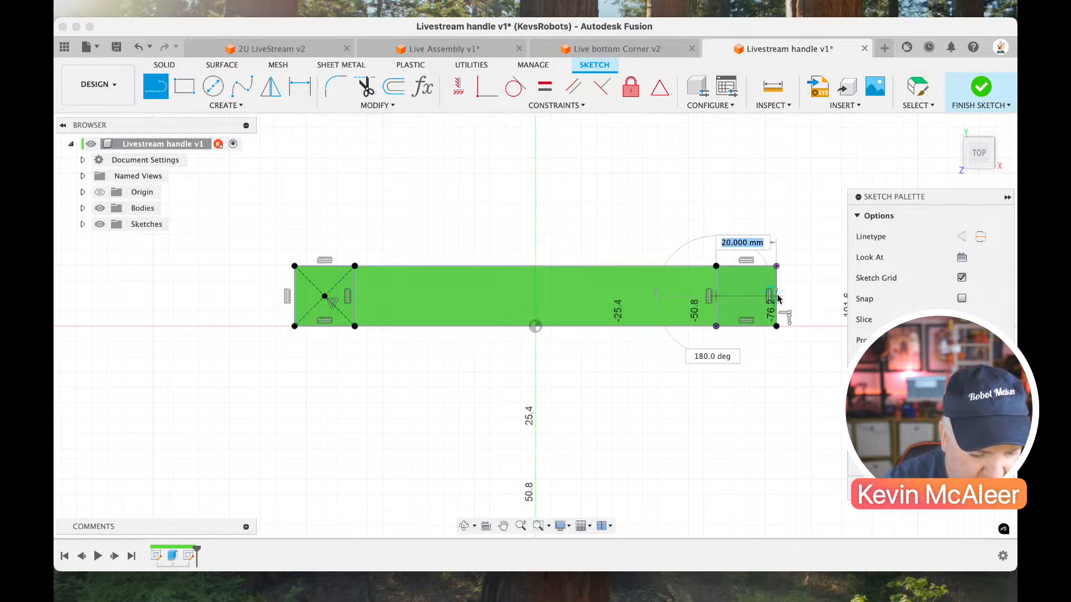
left_click(776, 296)
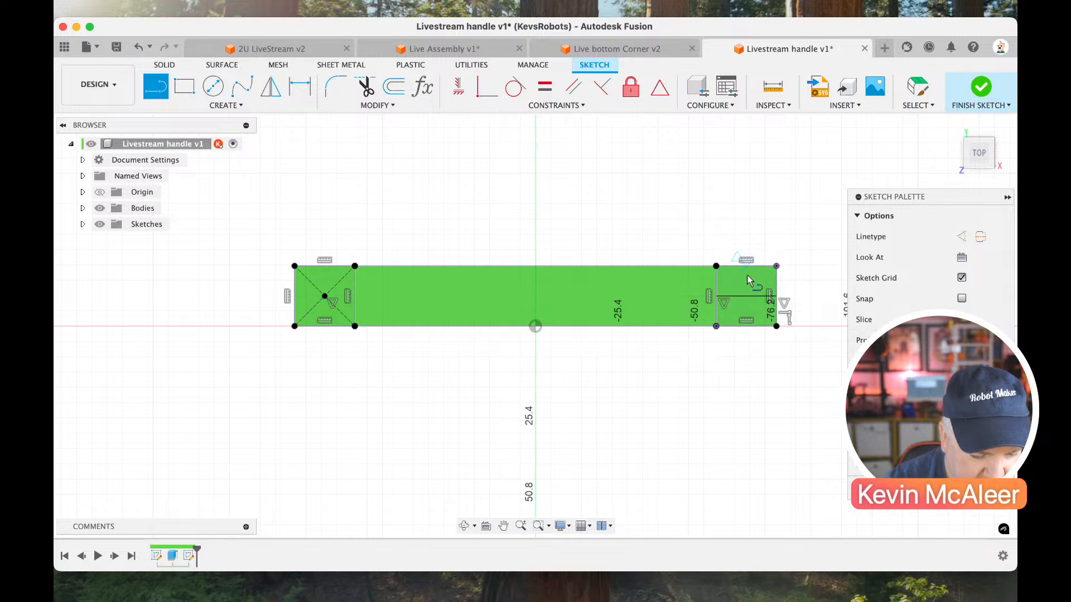
left_click(746, 265)
left_click(746, 327)
key("Escape")
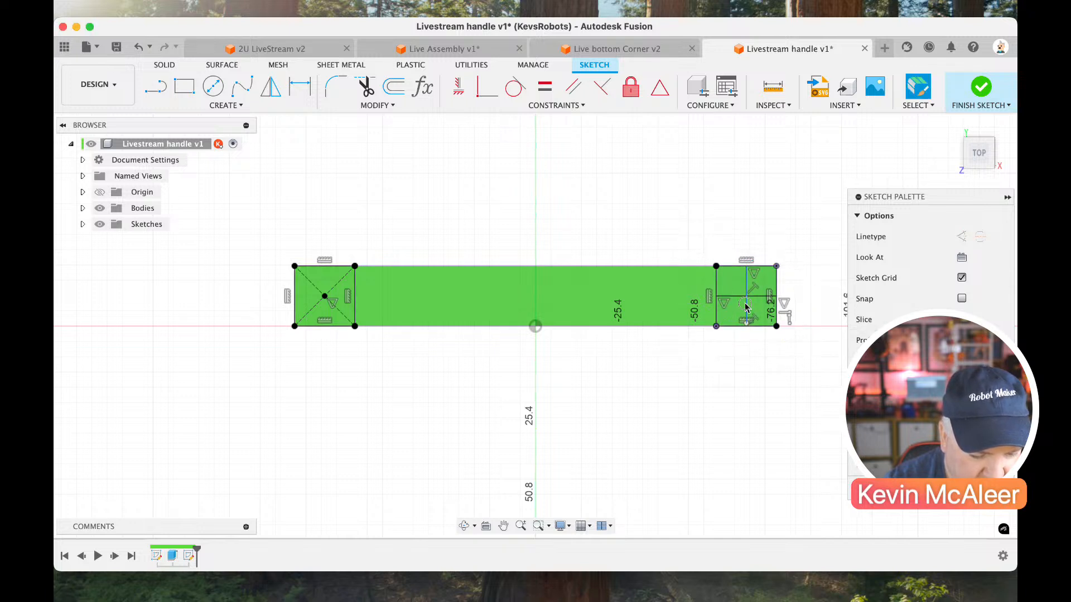
Convert the right square's two midlines to construction lines and place a sketch point at their intersection.
left_click(733, 297)
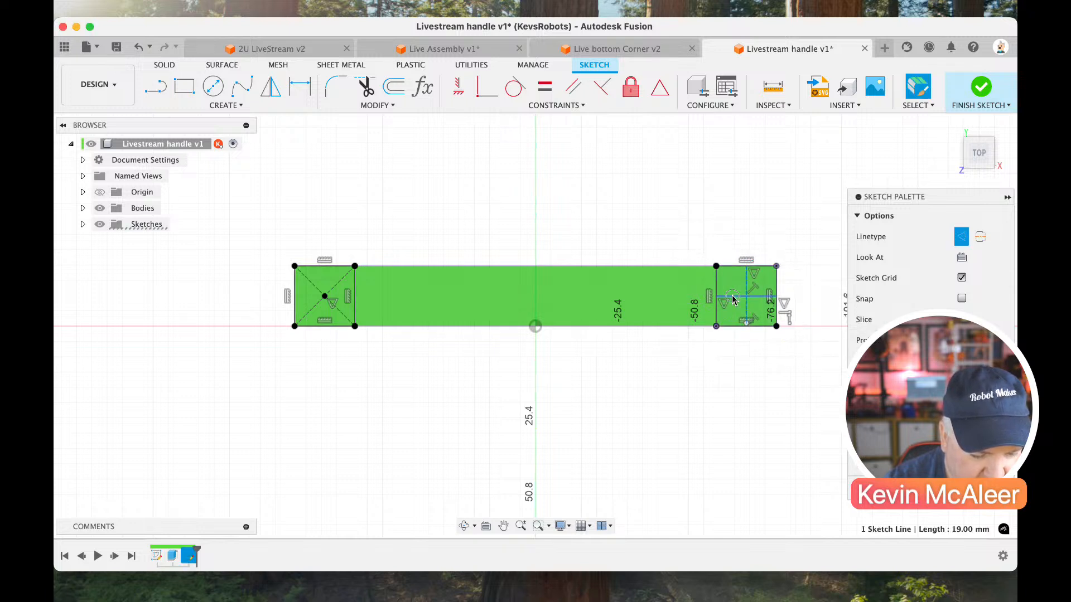
left_click(222, 105)
left_click(206, 246)
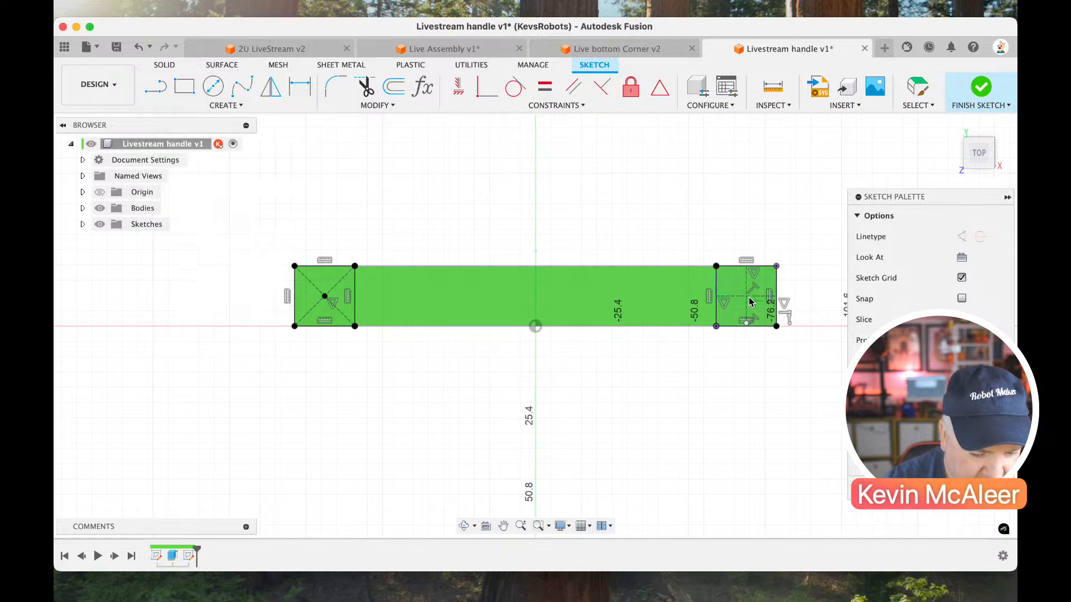
left_click(746, 297)
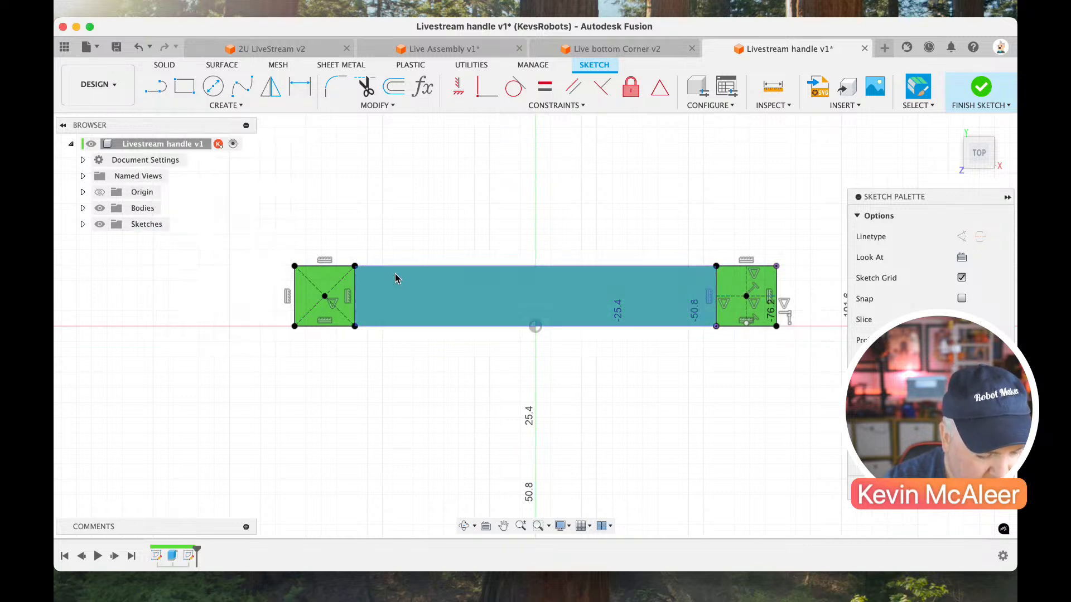
Draw circles of about 43 mm and 50 mm diameter centred on the left and right squares' centre points, respectively.
key("c")
left_click(325, 296)
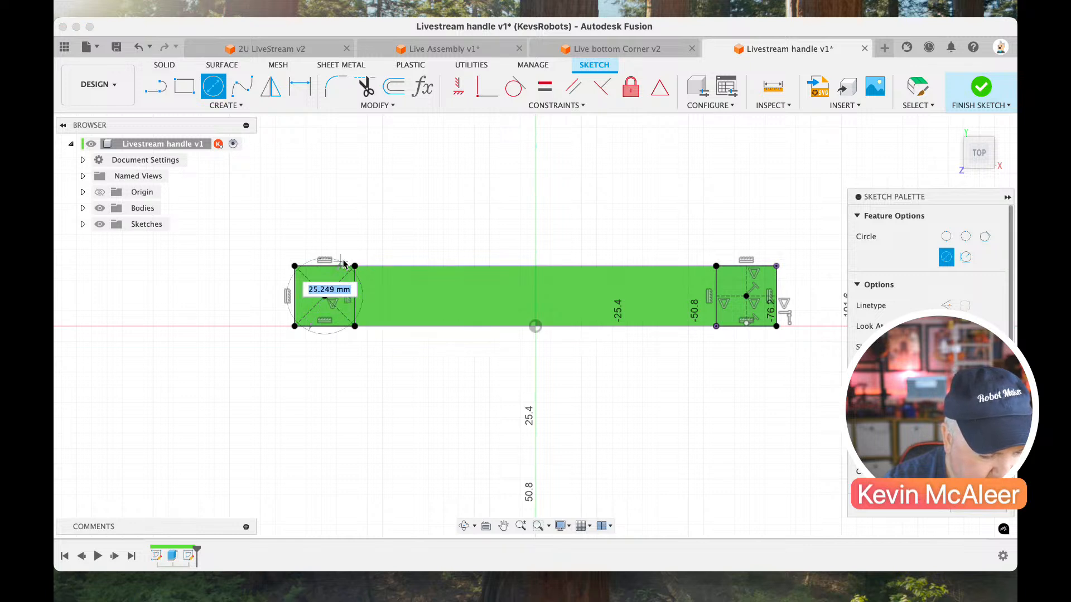
key("Return")
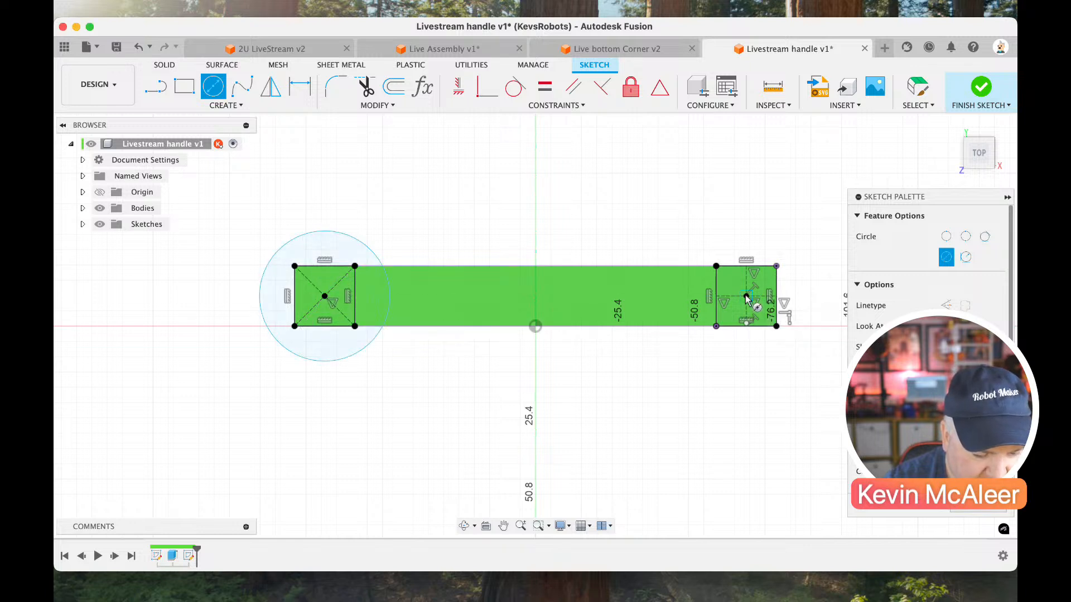
left_click(746, 296)
left_click(698, 240)
key("Escape")
Dimension both end circles to a diameter of 12 mm.
key("d")
left_click(381, 263)
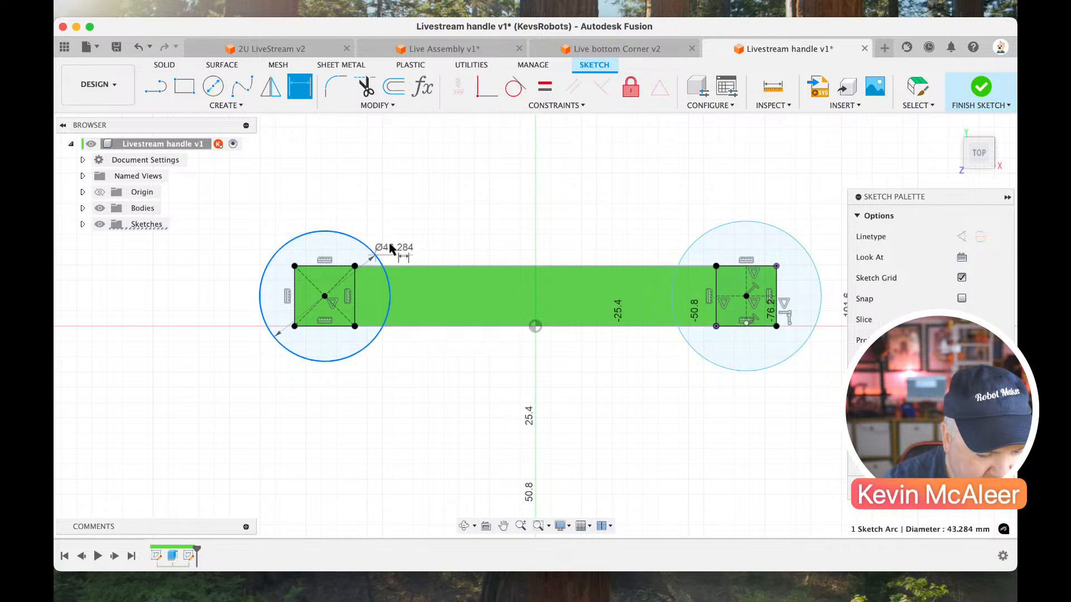
left_click(390, 248)
type("12")
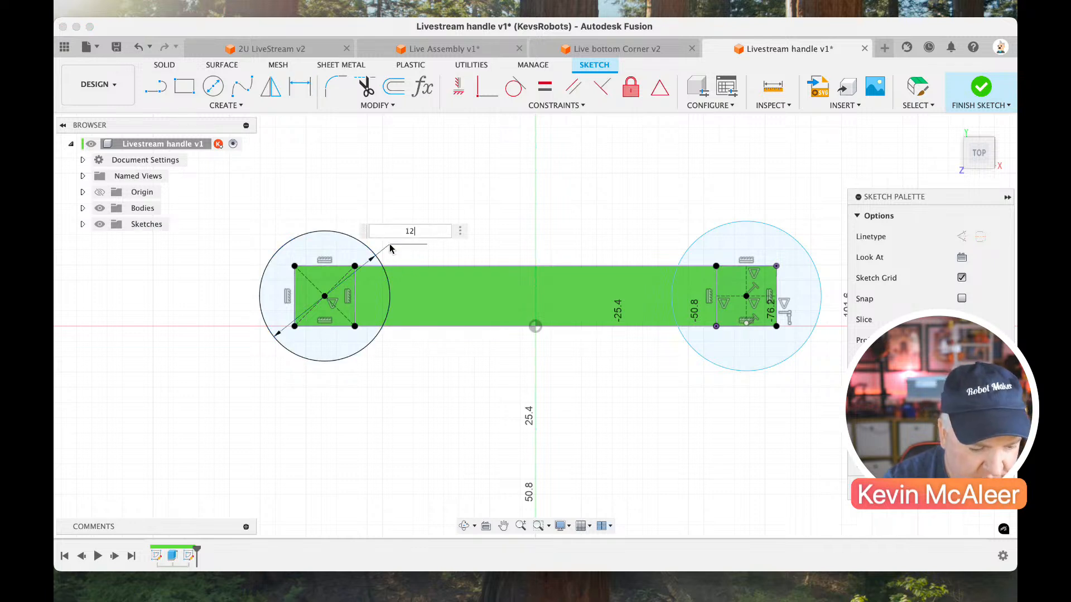
key("Return")
left_click(709, 226)
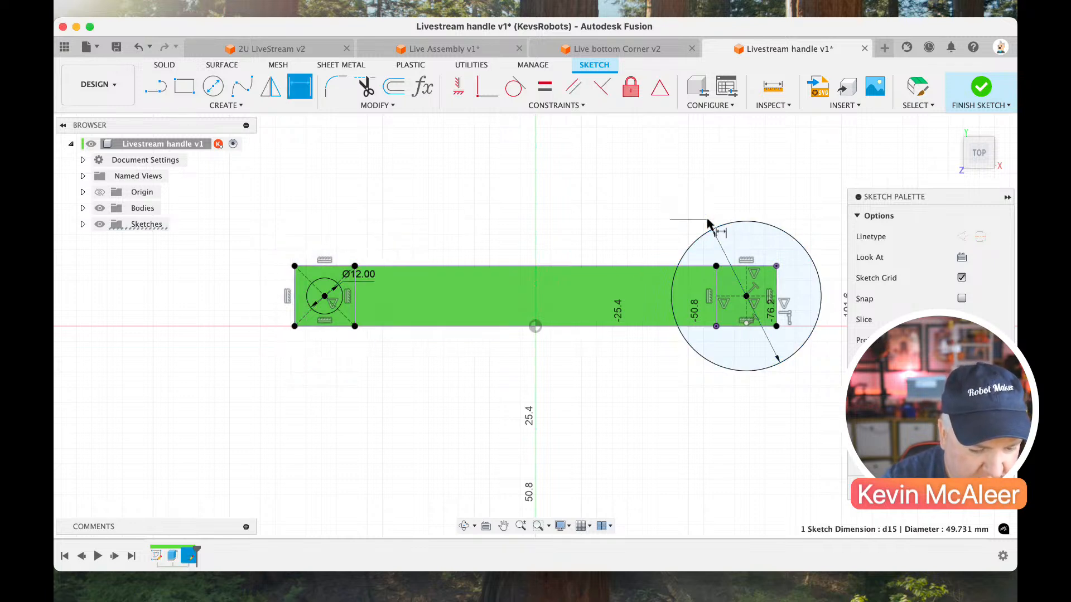
left_click(707, 223)
type("12")
key("Return")
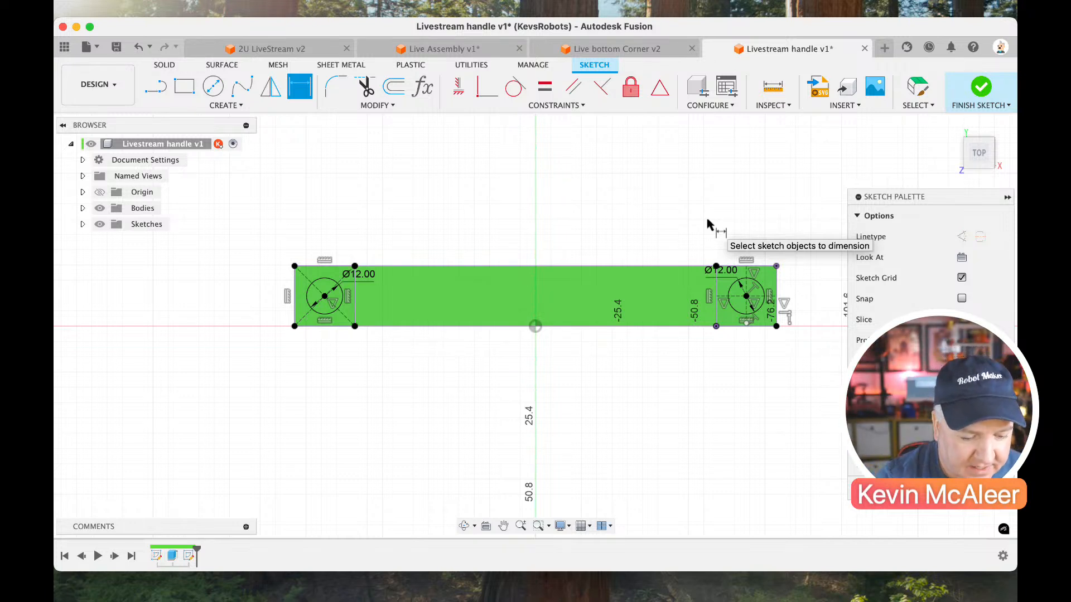
left_click(952, 126)
key("Escape")
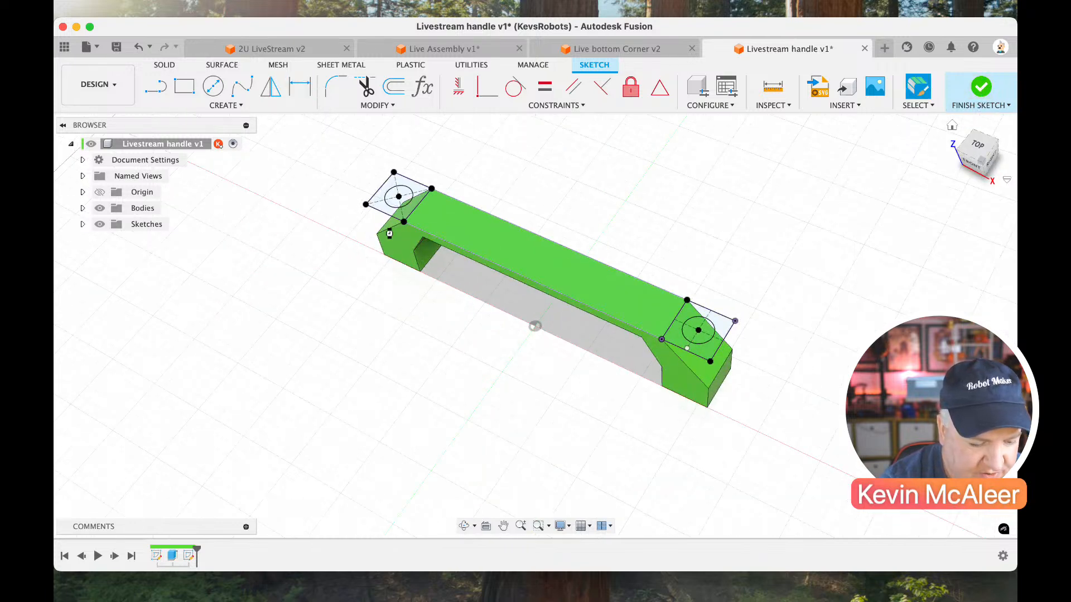
Reopen the circle sketch for editing and convert the outlines of both end squares to construction lines.
key("e")
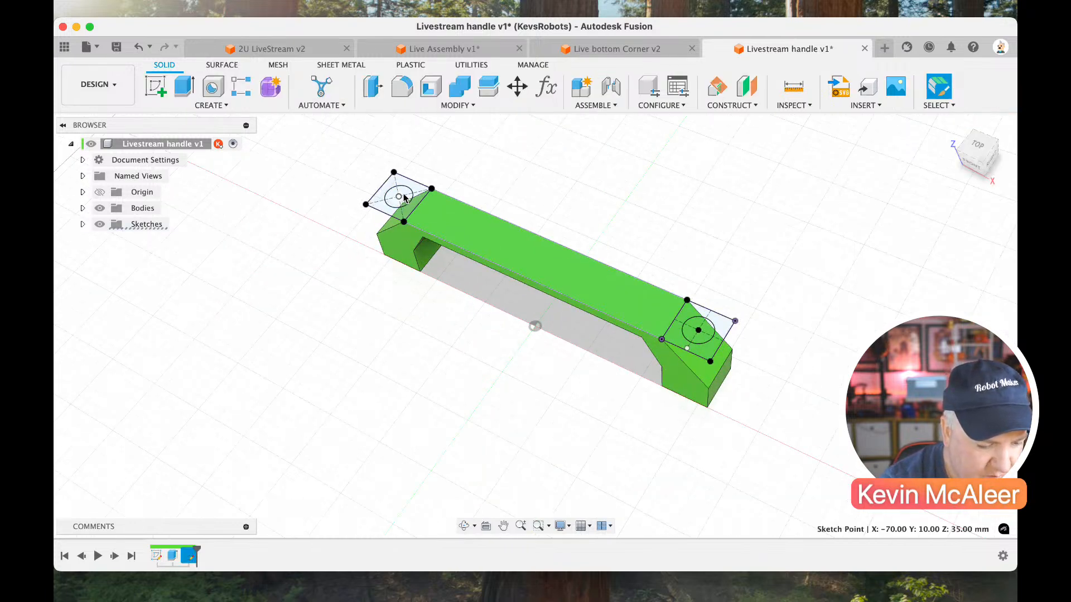
left_click(404, 194)
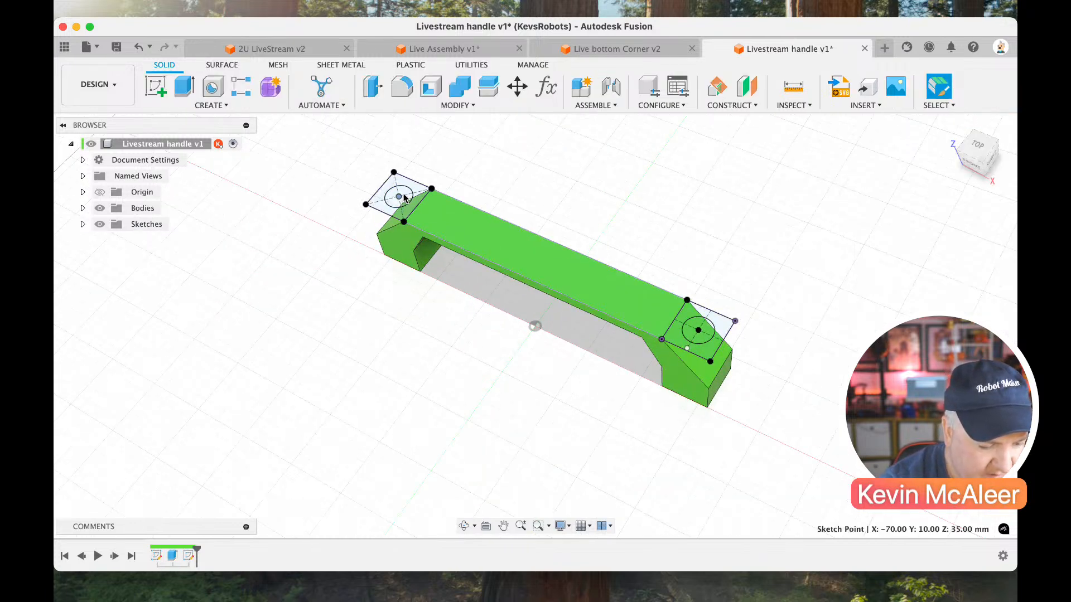
double_click(188, 555)
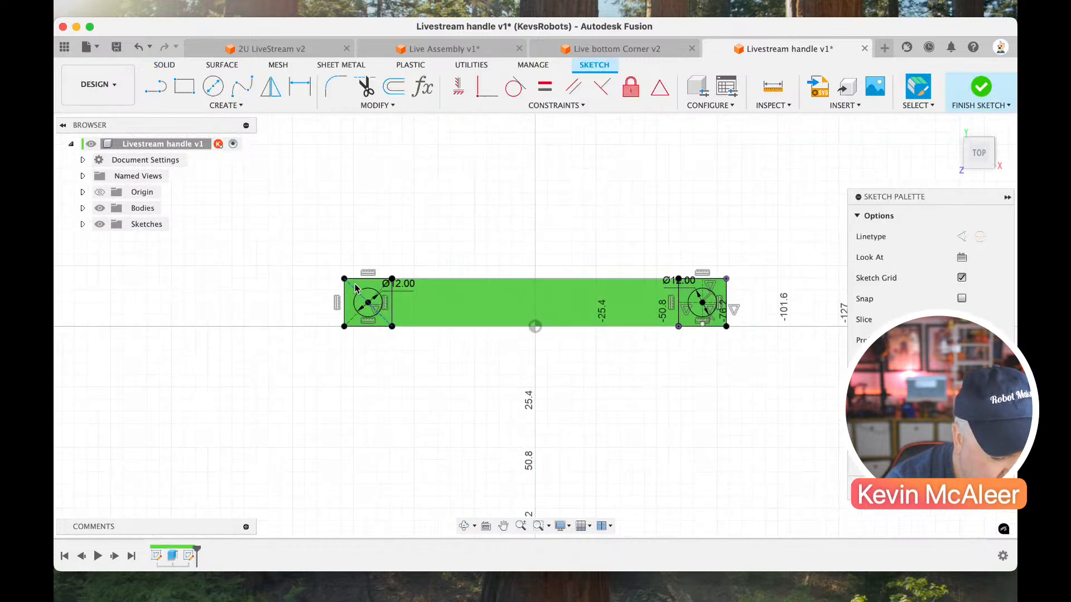
double_click(358, 282)
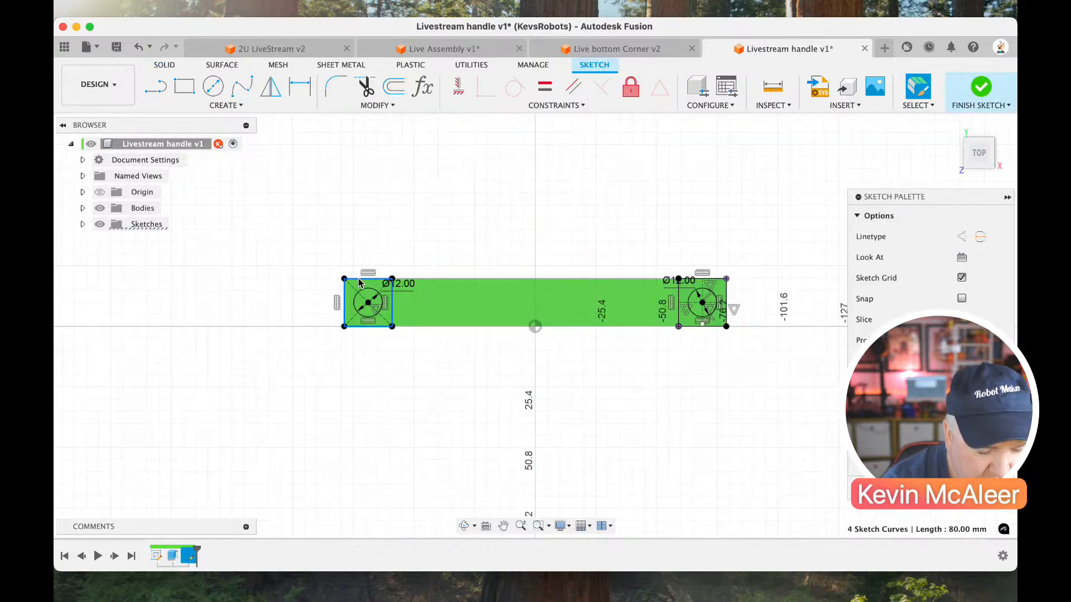
key("x")
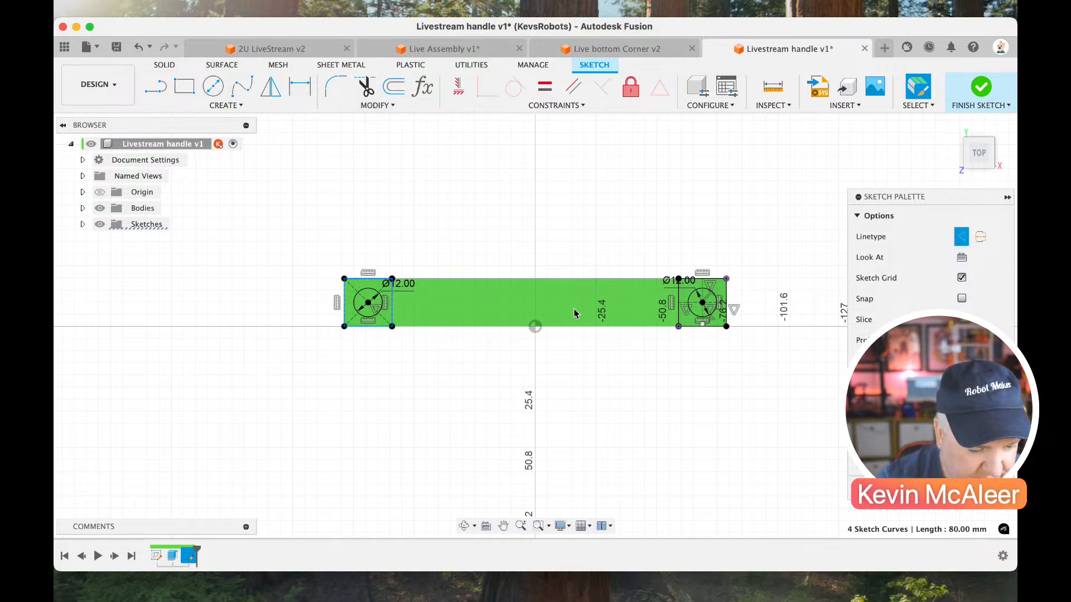
left_click(680, 298)
double_click(680, 299)
key("x")
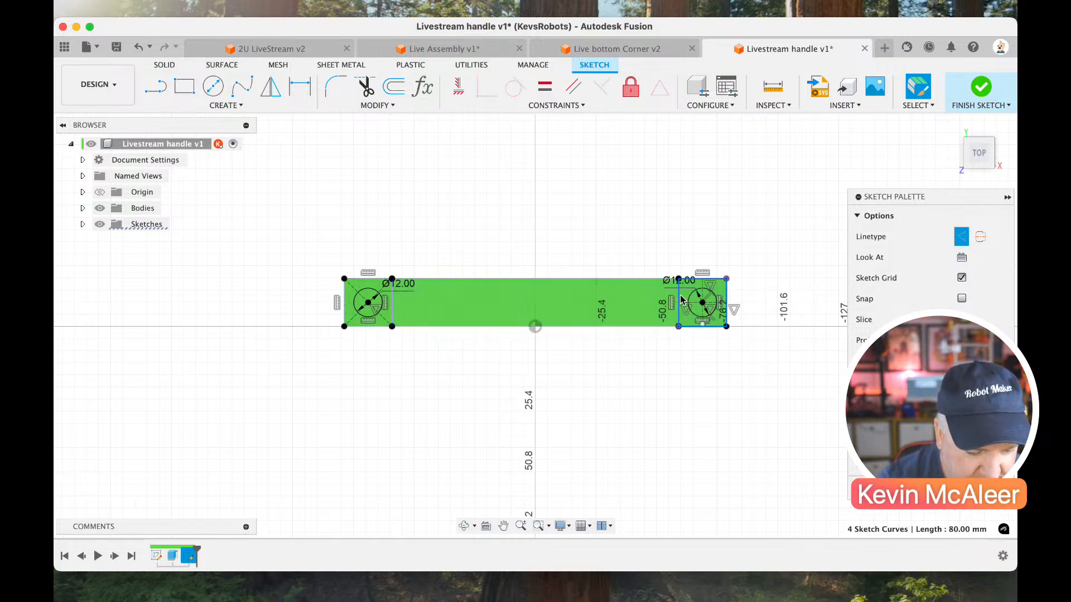
left_click(948, 105)
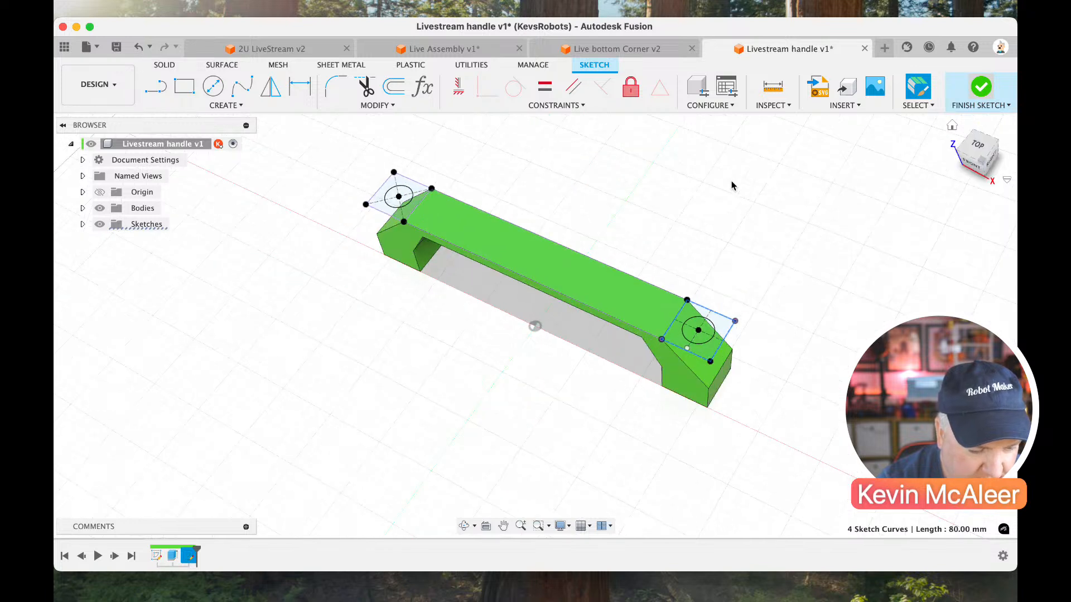
Extrude both 12 mm circles as a cut through the handle ends with the extent type All.
scroll(445, 182, "up", 5)
scroll(446, 187, "left", 3)
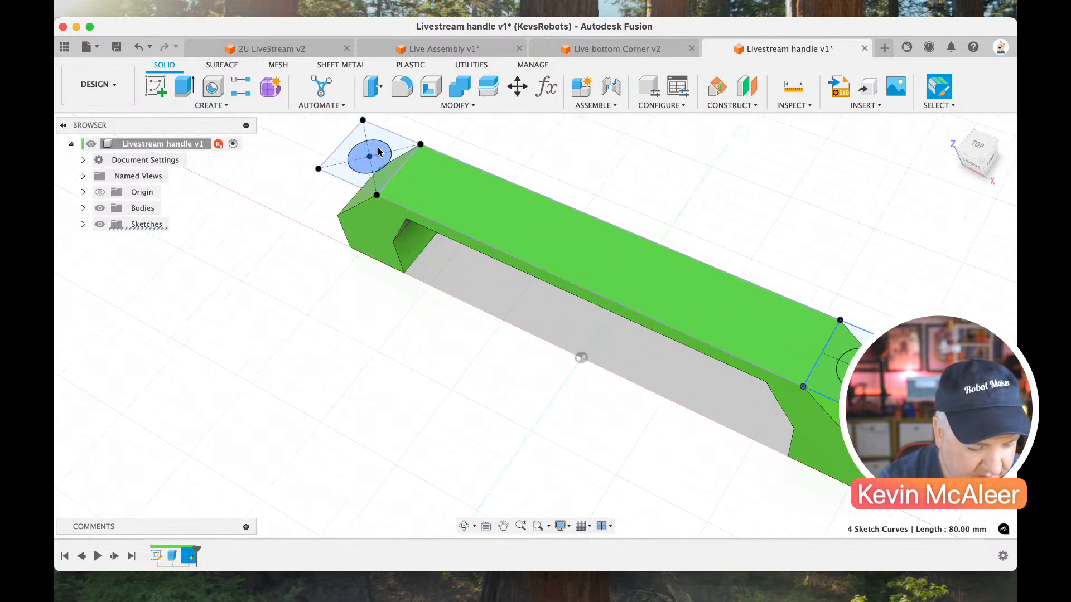
left_click(375, 151)
key("e")
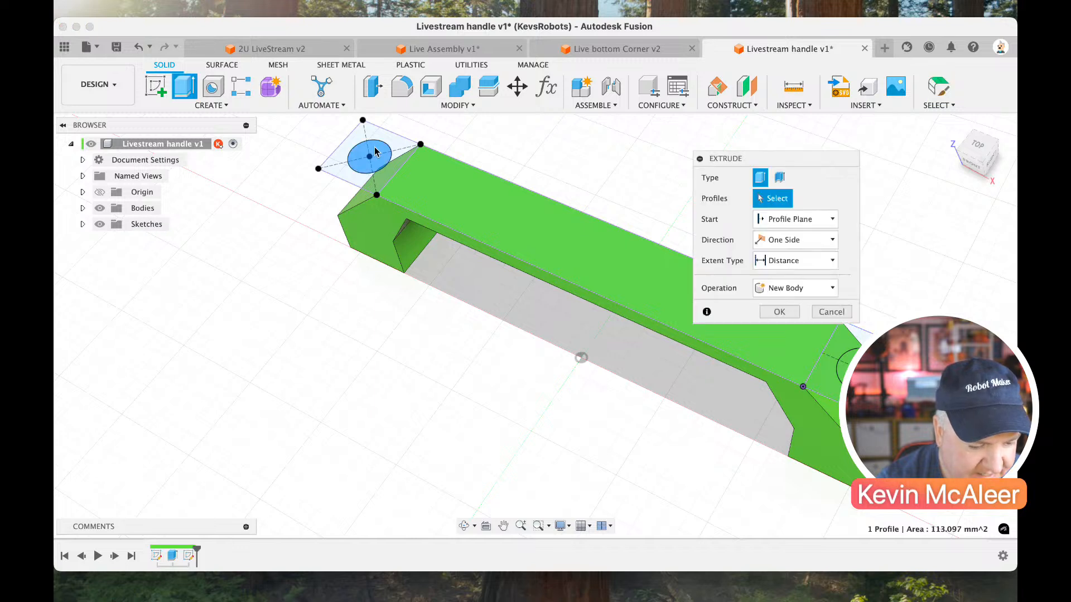
left_click_drag(363, 150, 499, 303)
scroll(500, 304, "right", 3)
scroll(500, 304, "right", 3)
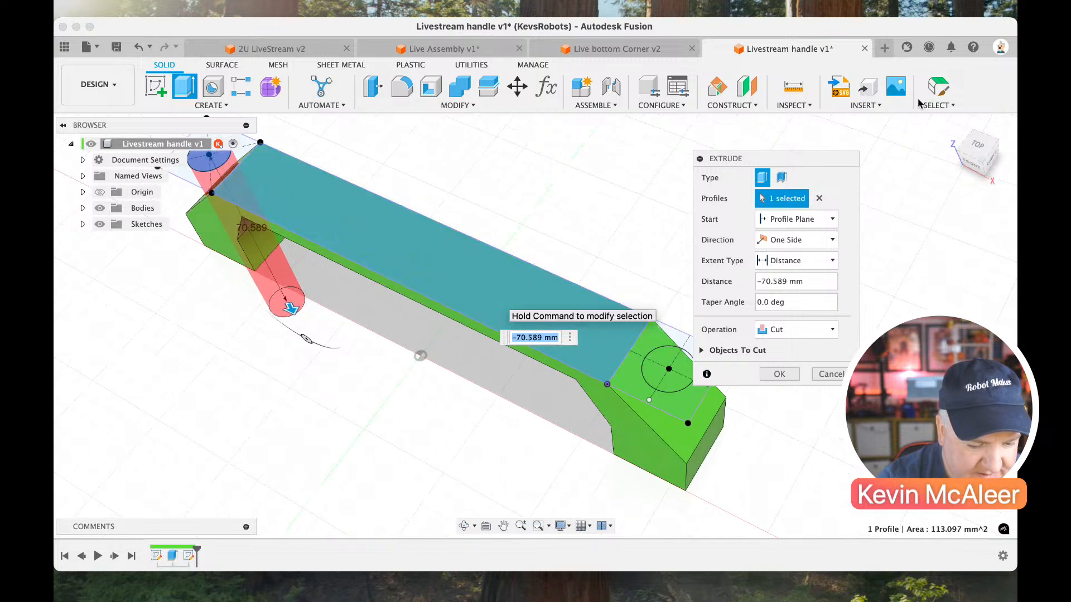
left_click(681, 363)
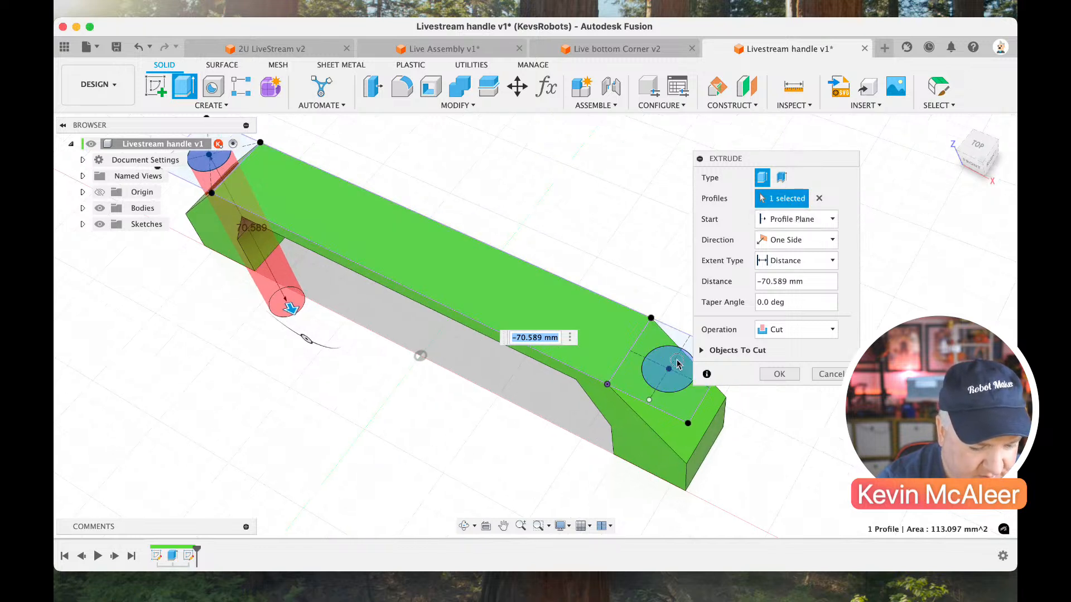
left_click(784, 261)
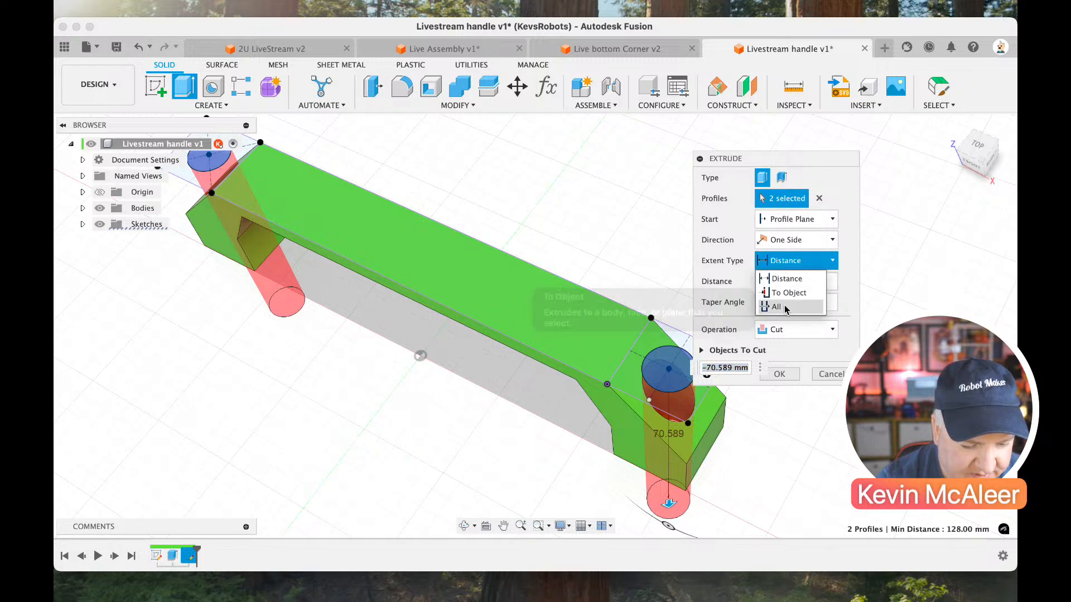
left_click(784, 305)
left_click(779, 375)
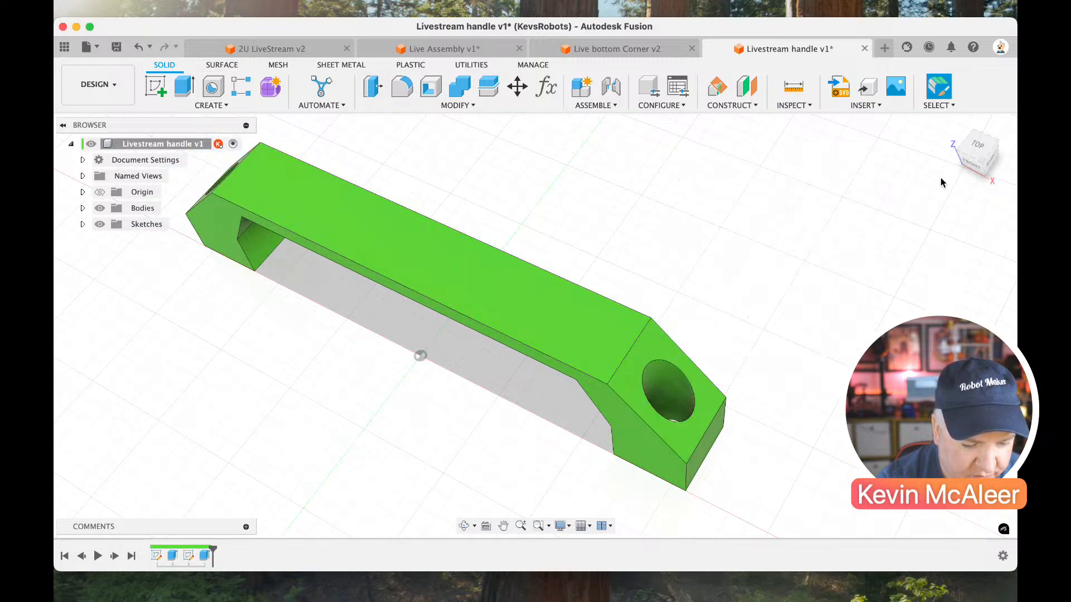
Create a sketch on the underside of the handle's left foot.
left_click(965, 175)
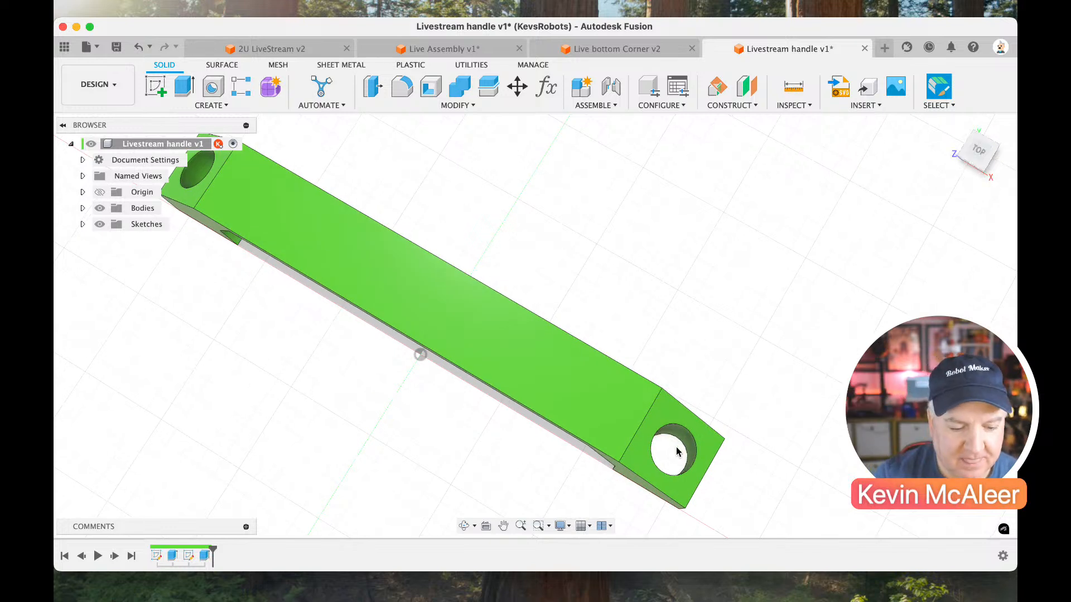
left_click(960, 159)
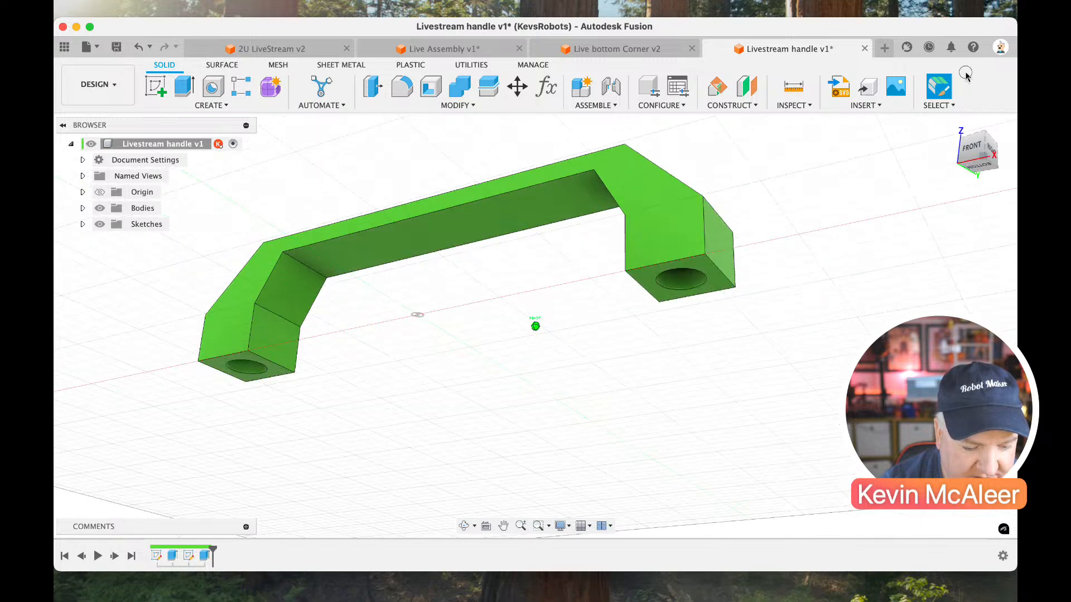
left_click(155, 87)
left_click(217, 377)
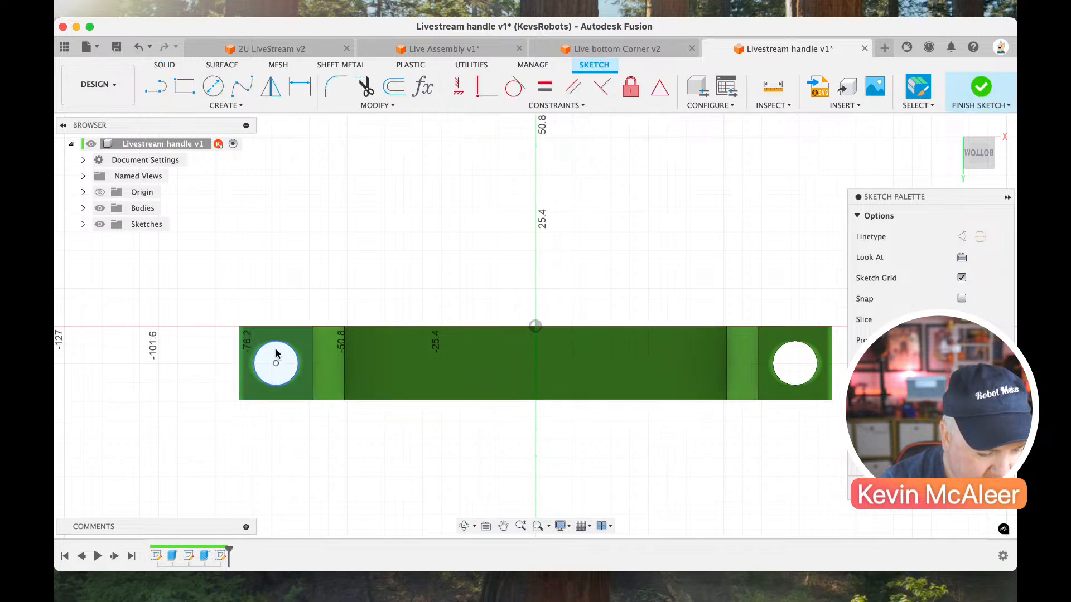
Draw a circle about 43 mm in diameter centred on the left hole and a second large circle around the right hole.
key("c")
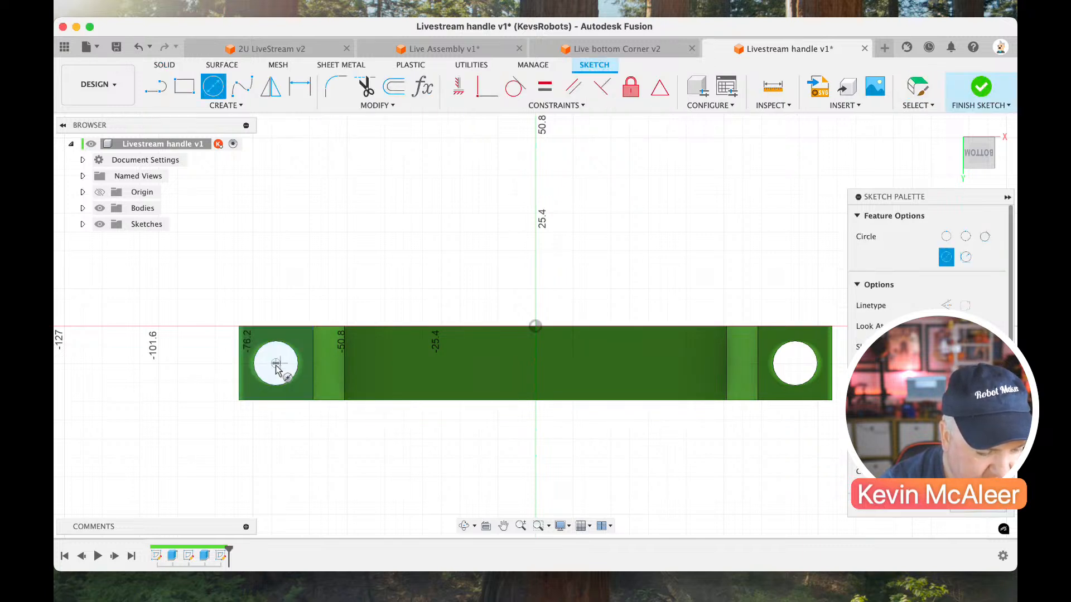
left_click(276, 363)
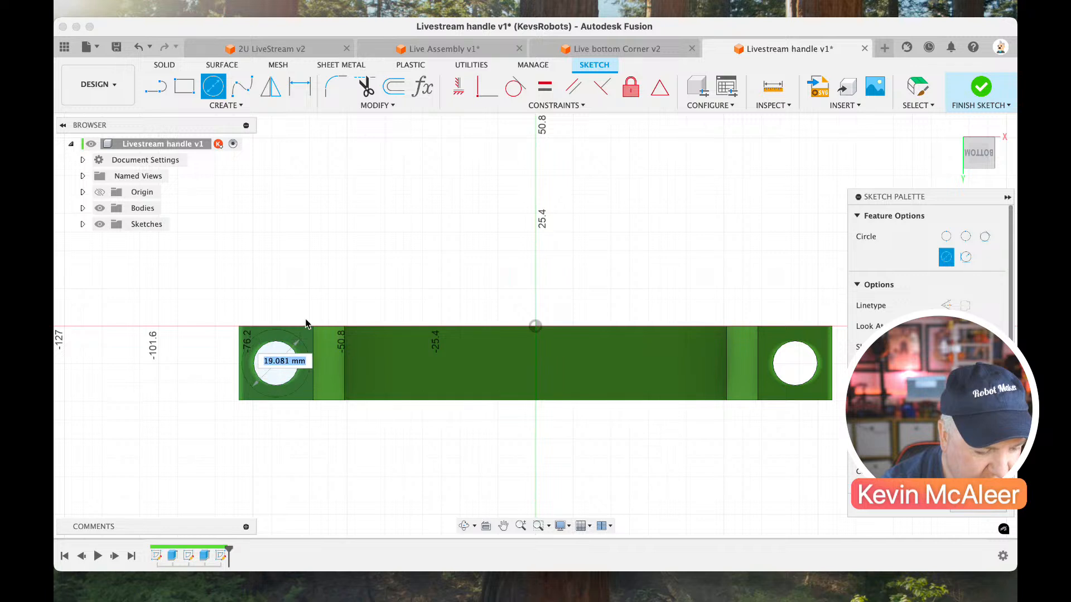
left_click(316, 298)
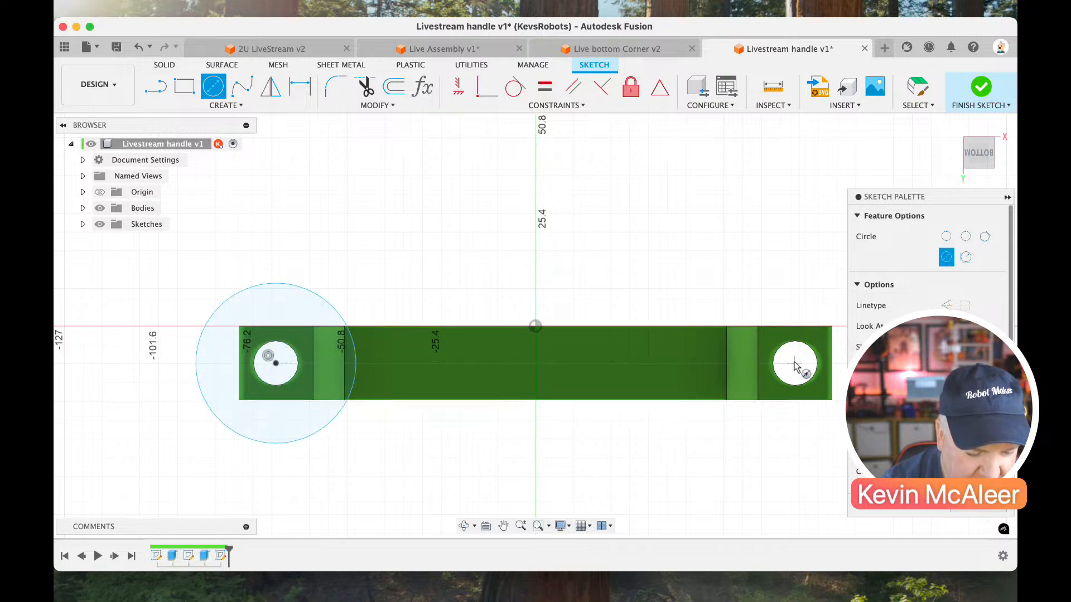
left_click(792, 352)
left_click(754, 294)
key("Escape")
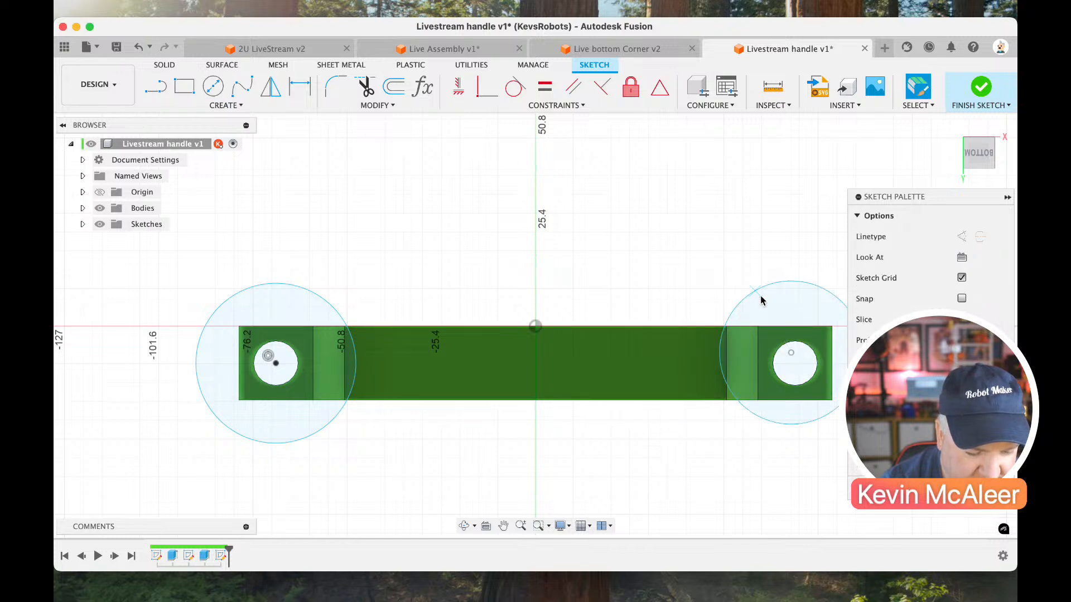
Make the right circle concentric with the right hole's edge.
middle_click_drag(791, 377, 733, 362)
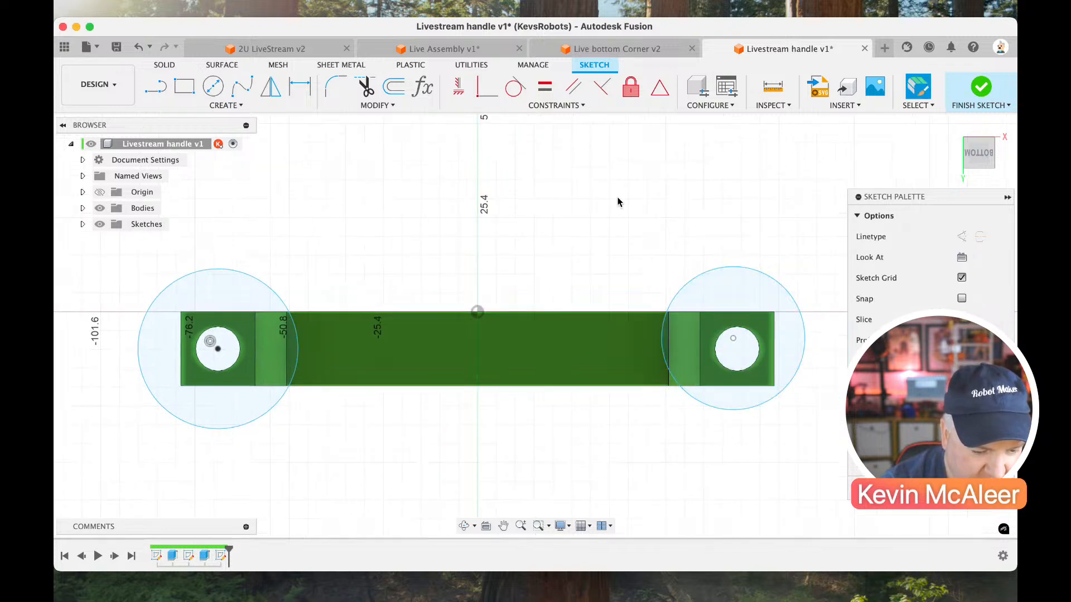
left_click(558, 106)
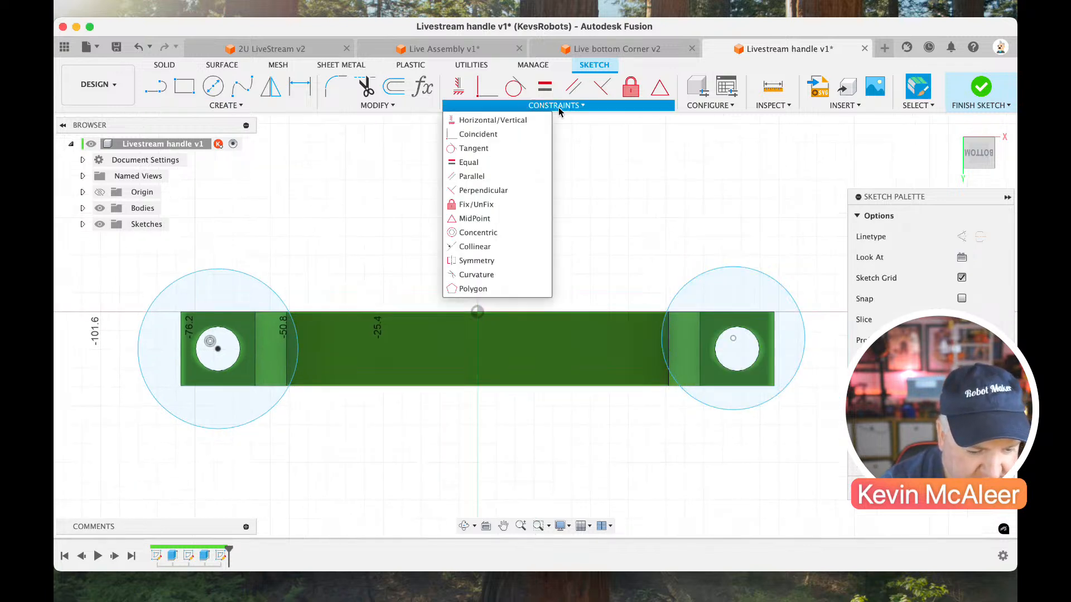
left_click(506, 234)
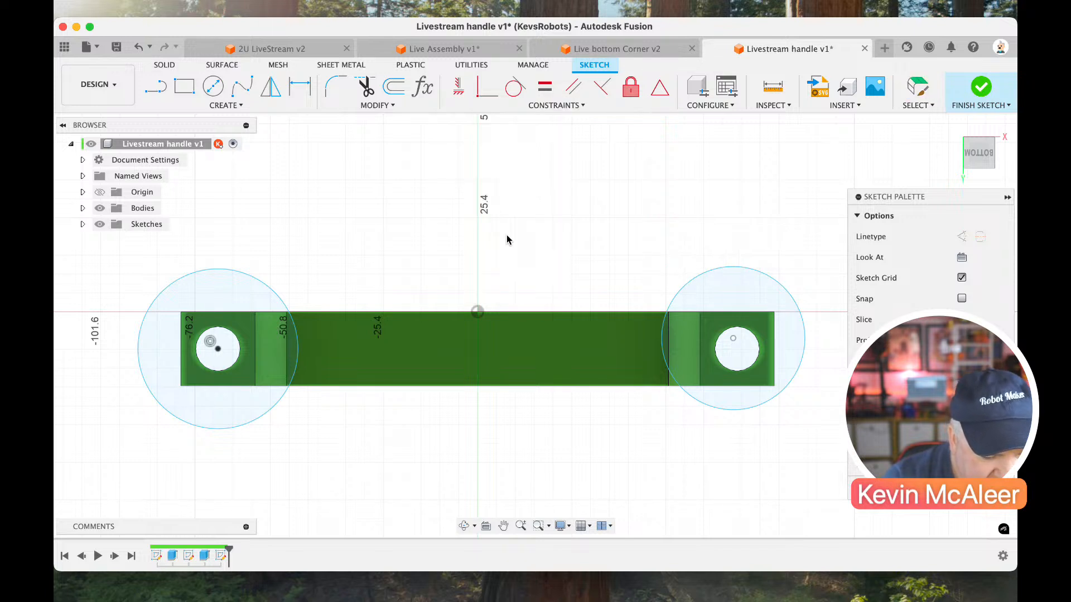
left_click(755, 341)
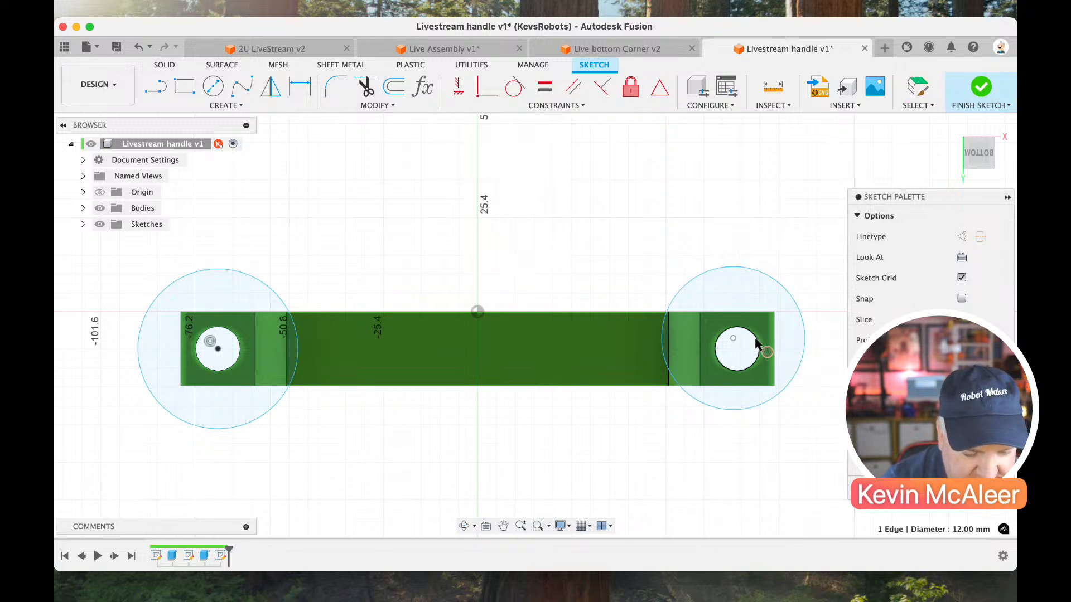
left_click(778, 287)
key("Escape")
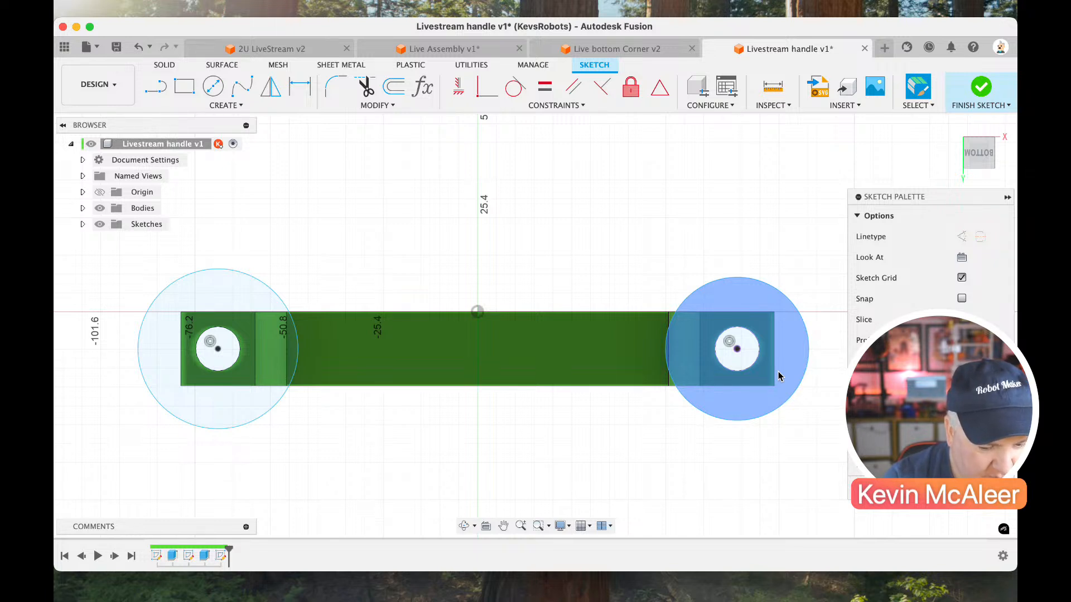
Dimension the left circle's diameter and add a user parameter named hole with the expression 6 mm.
key("d")
left_click(296, 333)
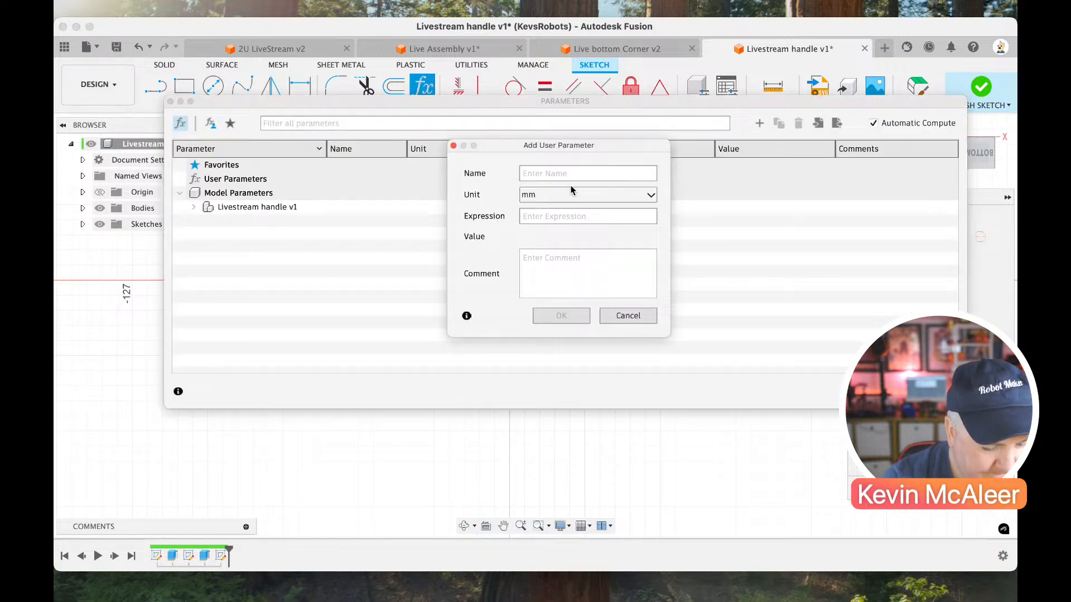
type("o")
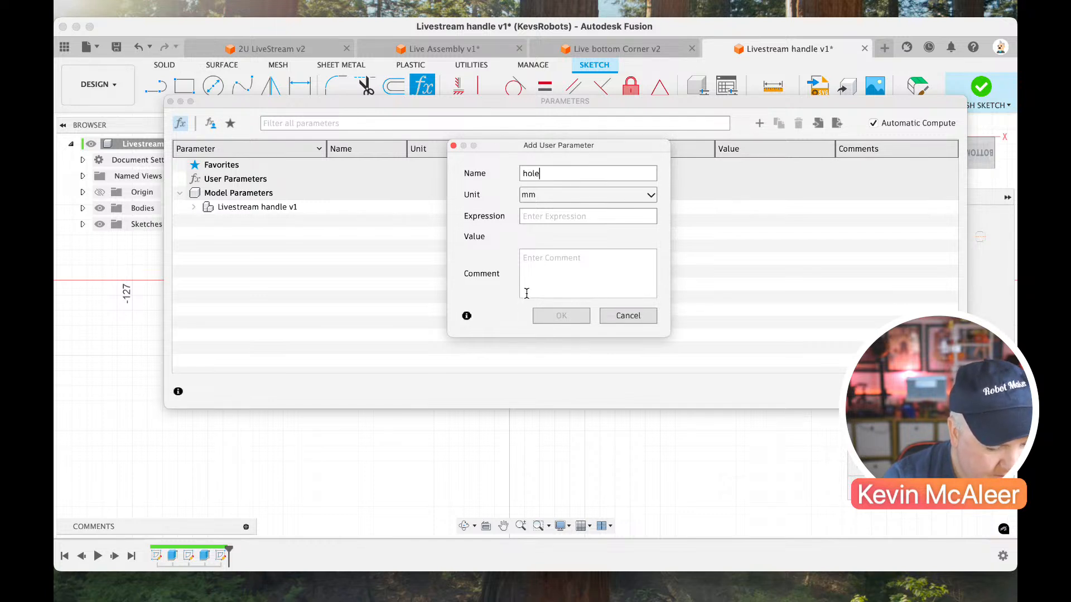
type("le")
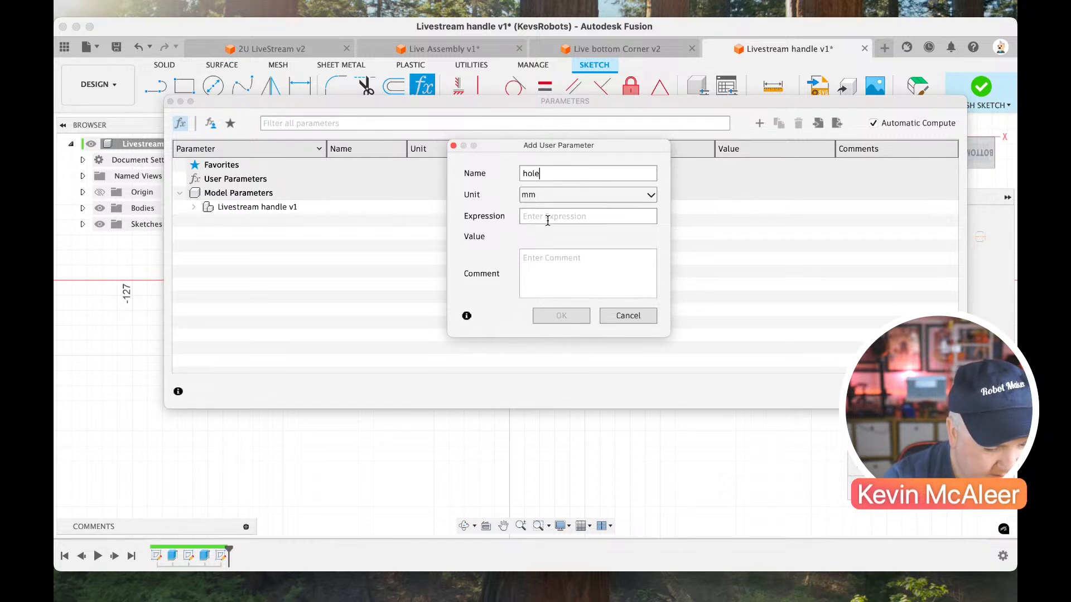
left_click(547, 217)
type("6")
key("Return")
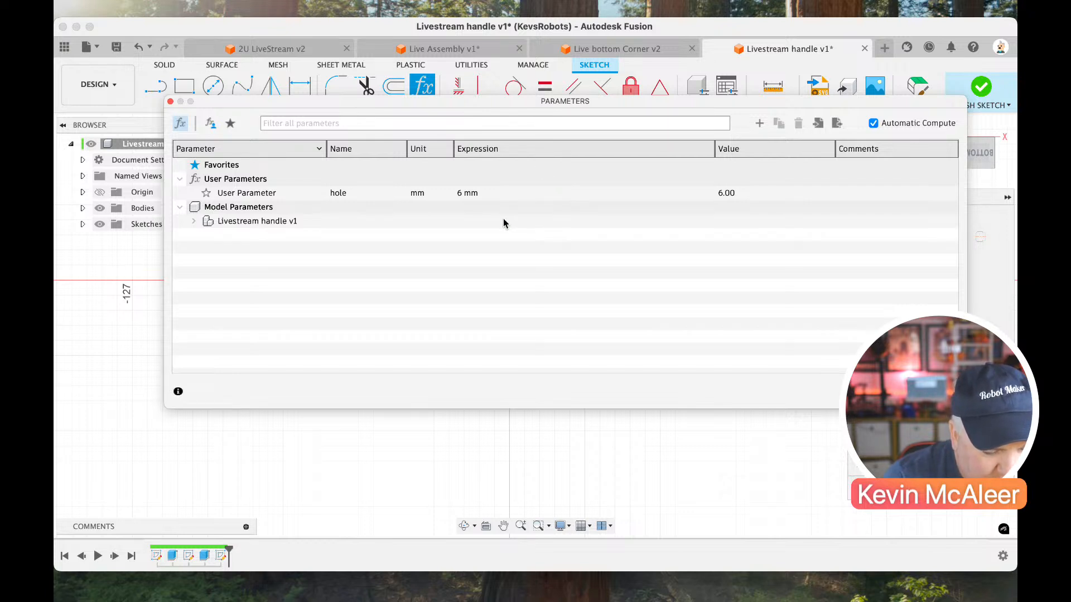
left_click(935, 391)
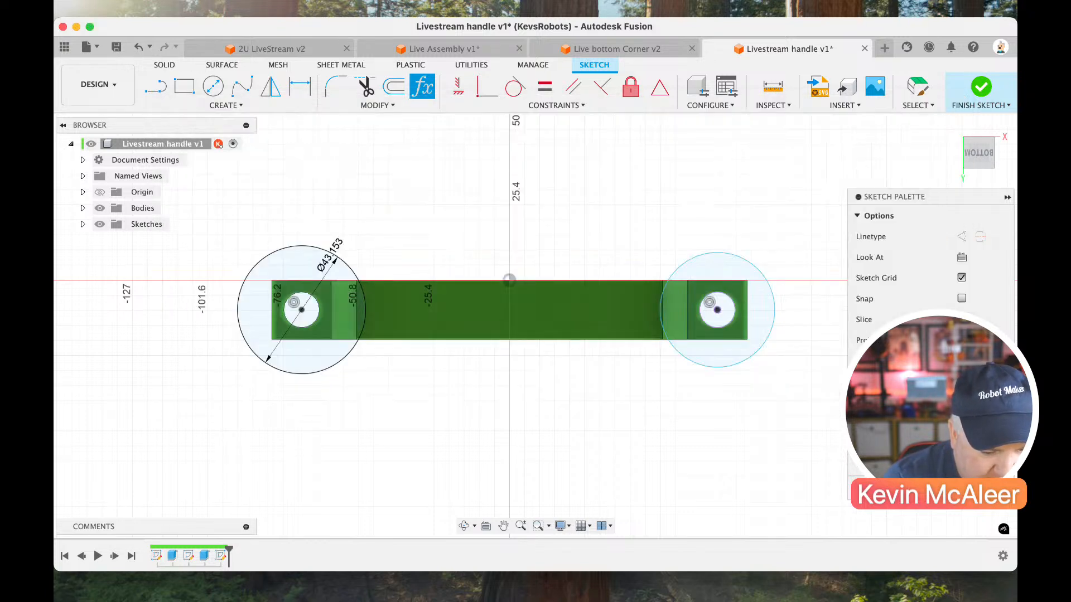
Set the left circle's diameter dimension to the hole parameter.
left_click_drag(334, 245, 368, 236)
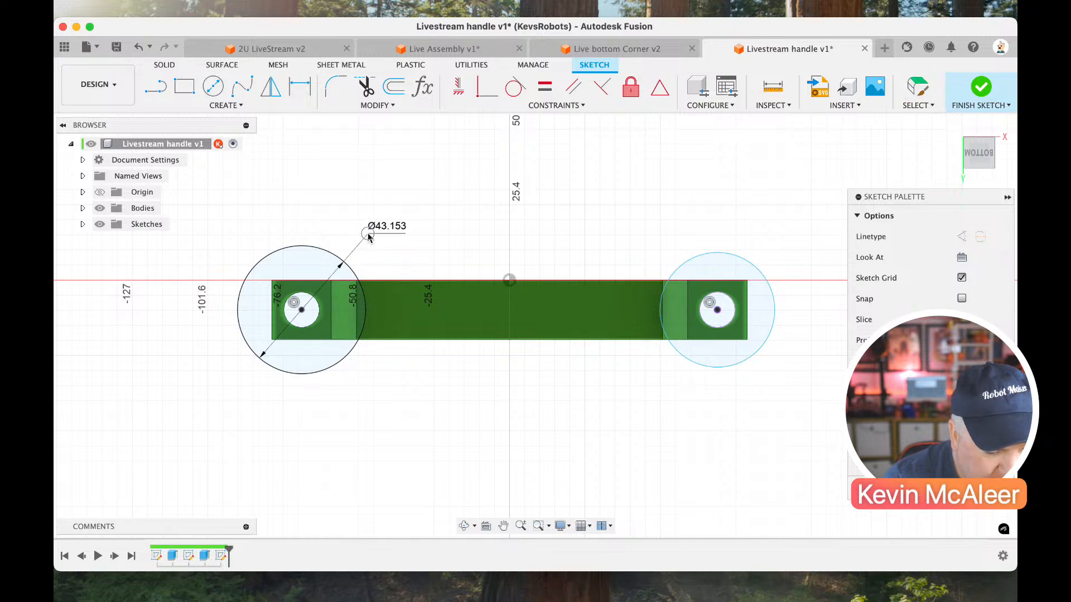
double_click(368, 236)
type("hole")
key("Return")
key("Return")
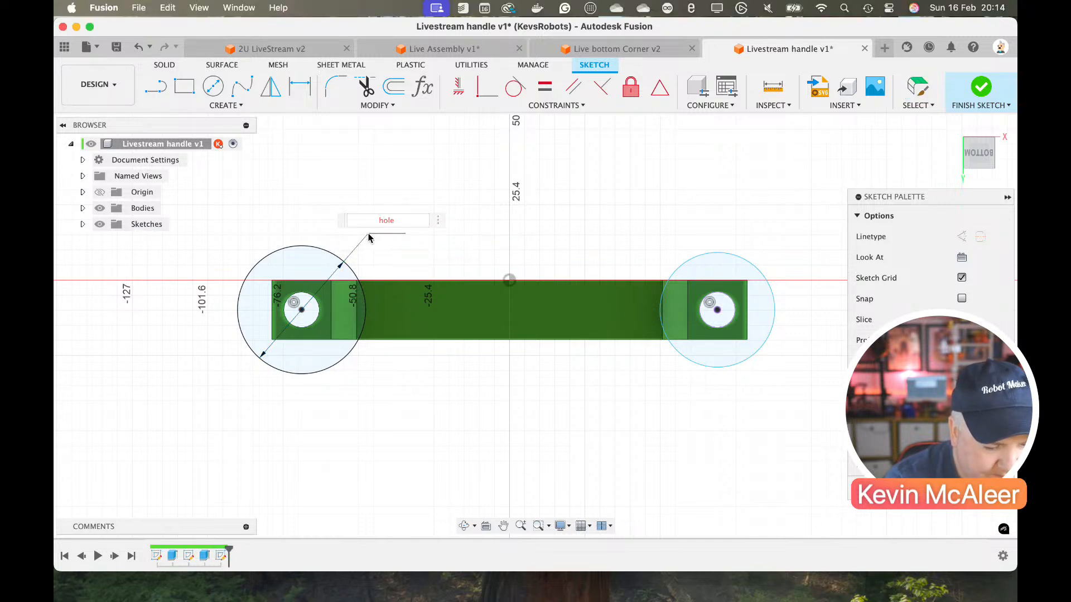
Dimension the right circle's diameter with the hole parameter and finish the sketch.
key("d")
left_click(705, 254)
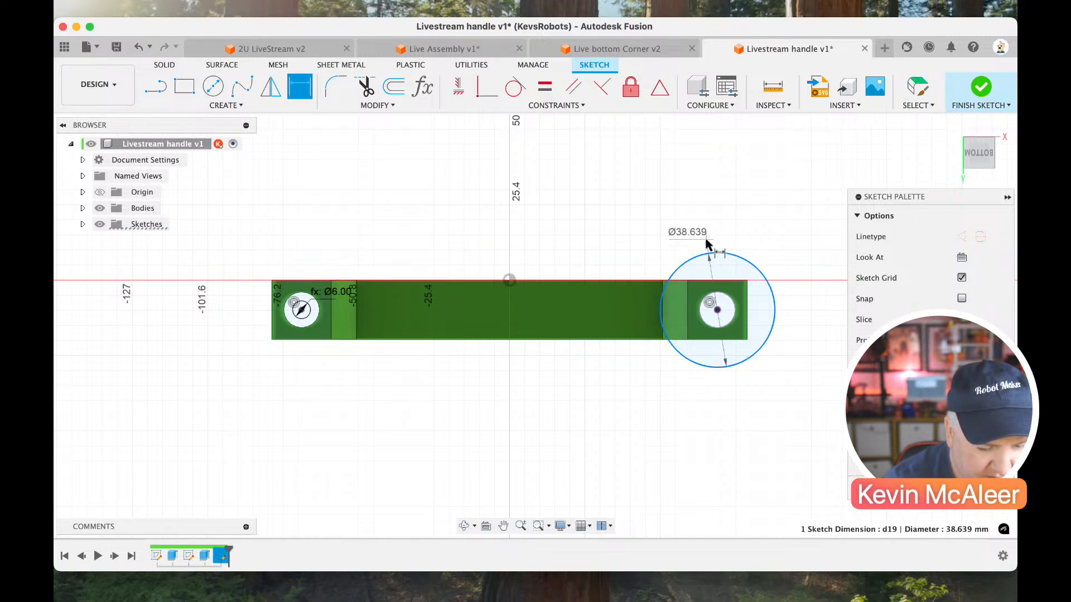
left_click(704, 242)
type("h")
left_click(705, 246)
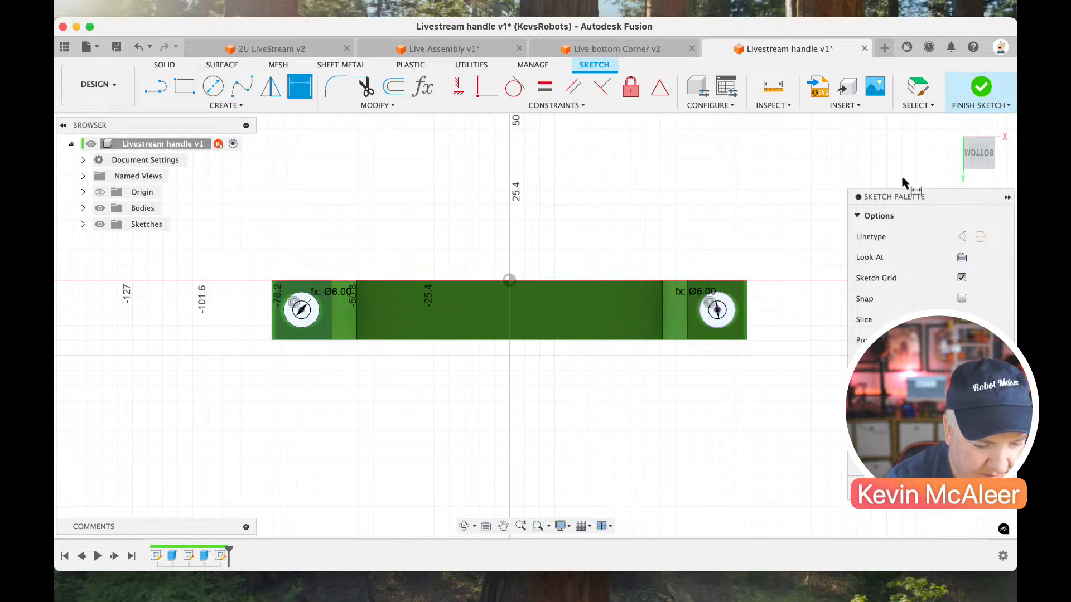
left_click(972, 93)
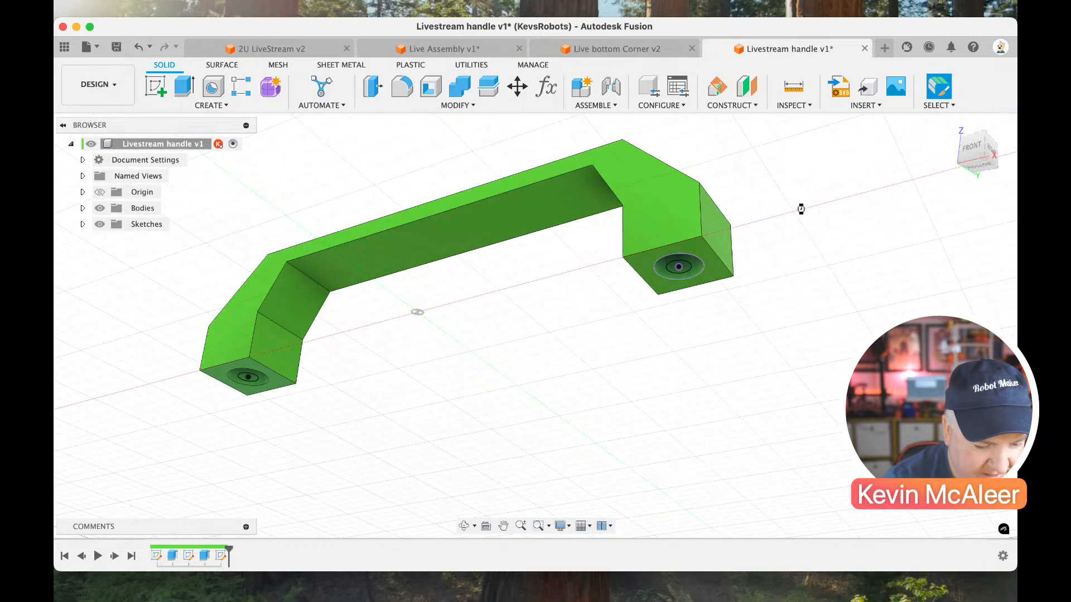
Set up an extrusion of the right foot's underside face and the ring around its small circle with a distance of -3 mm.
scroll(725, 262, "up", 5)
scroll(731, 270, "down", 3)
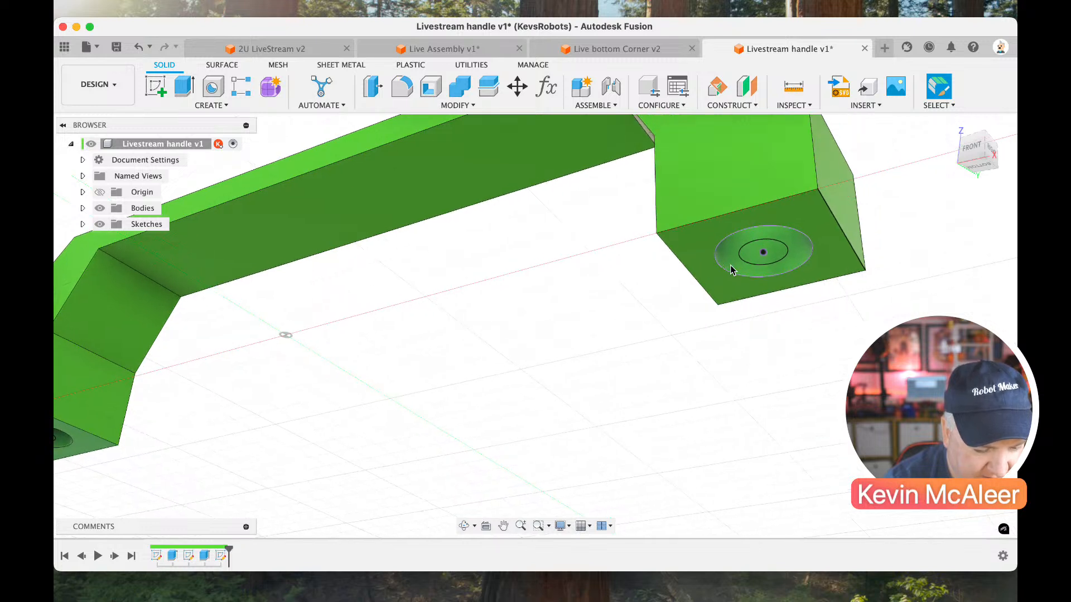
key("e")
left_click_drag(758, 166, 539, 246)
left_click(692, 245)
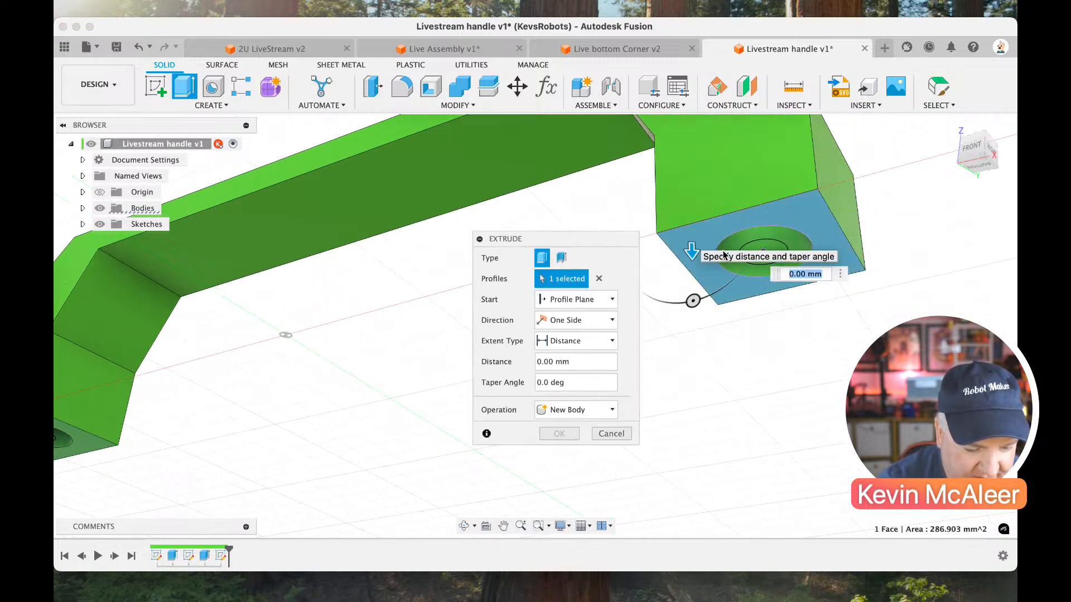
left_click(734, 252)
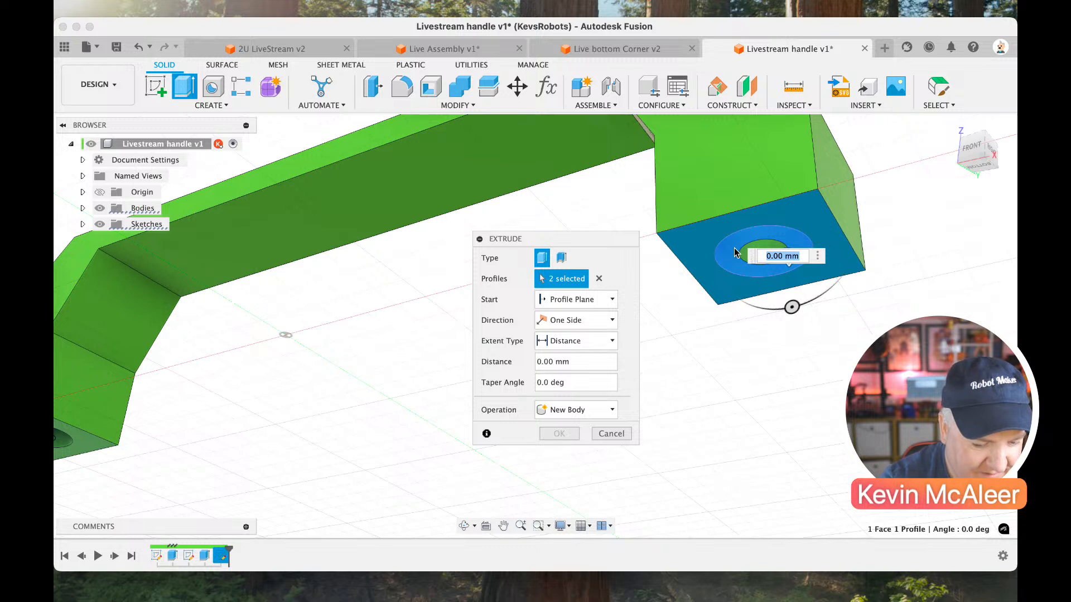
type("-3")
key("Return")
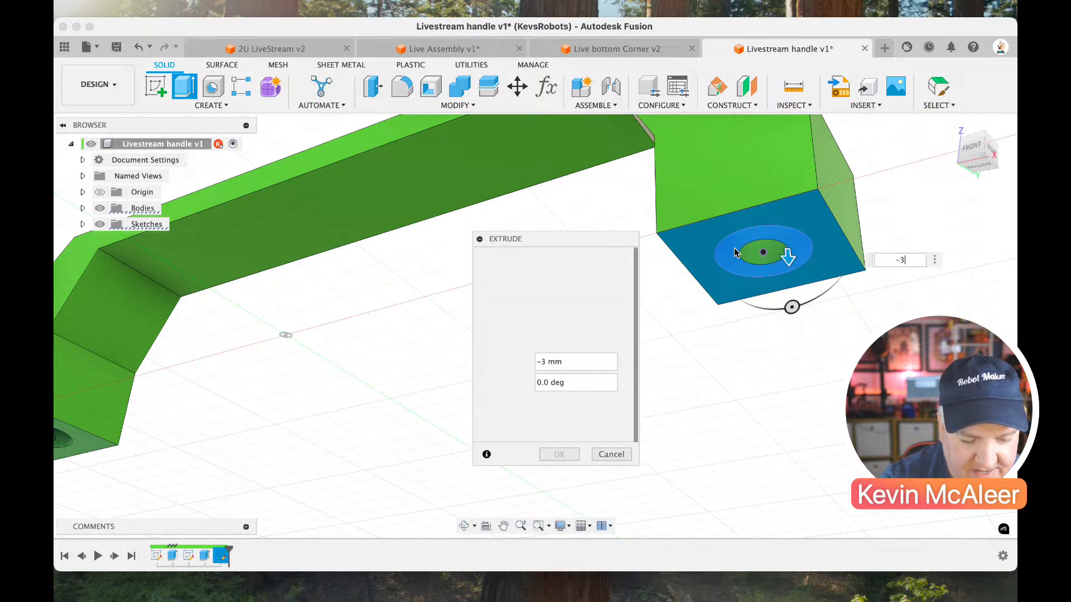
Change the extrusion's operation to Join, add the left foot's underside face and ring profile, and complete it.
left_click(577, 405)
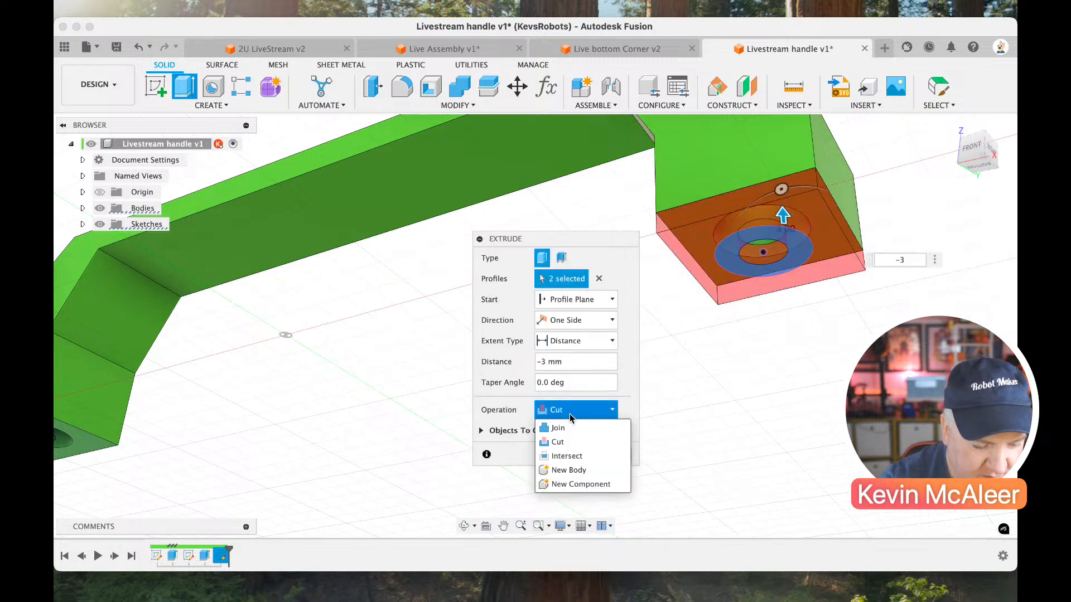
left_click(564, 423)
scroll(362, 405, "left", 4)
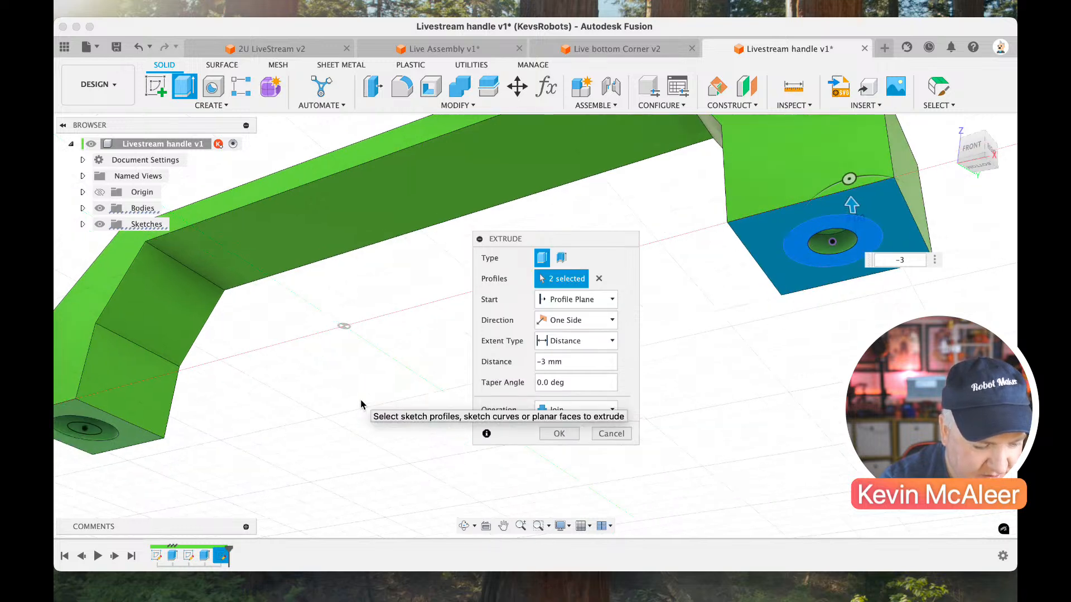
left_click(152, 438)
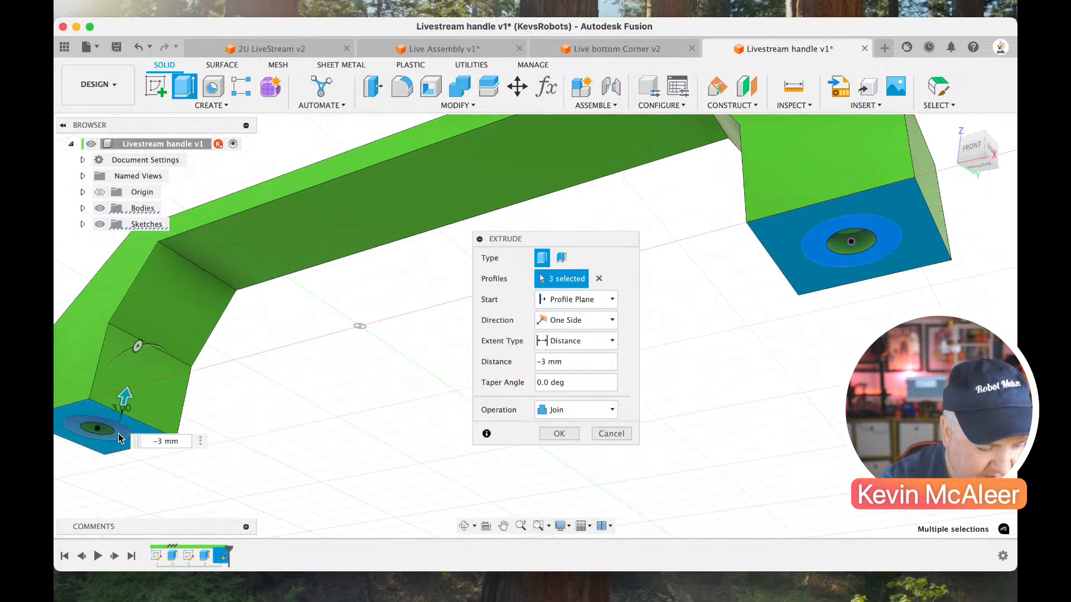
left_click(125, 440)
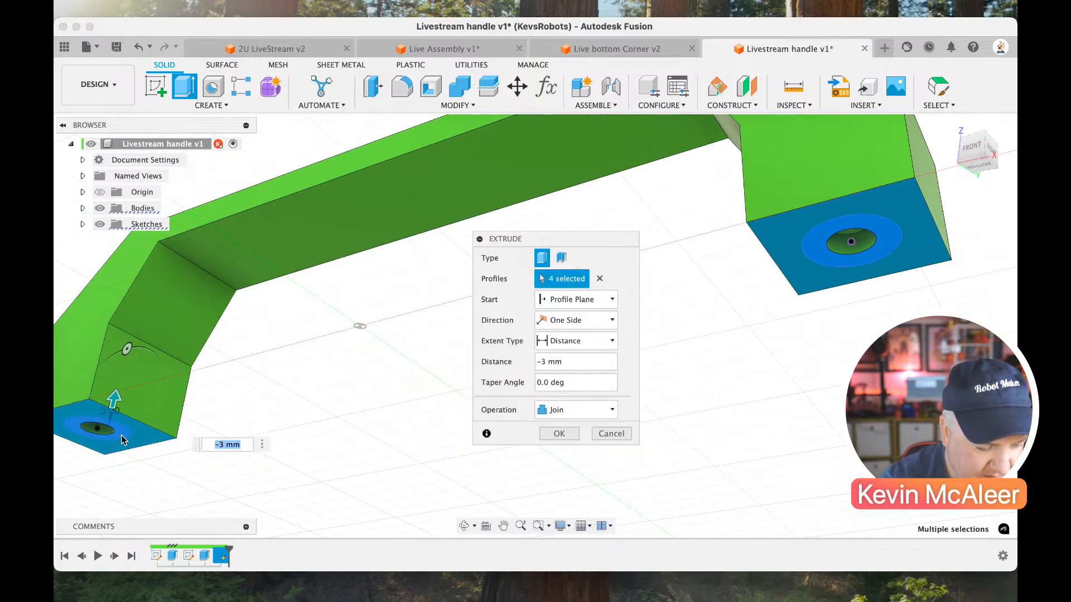
left_click(560, 434)
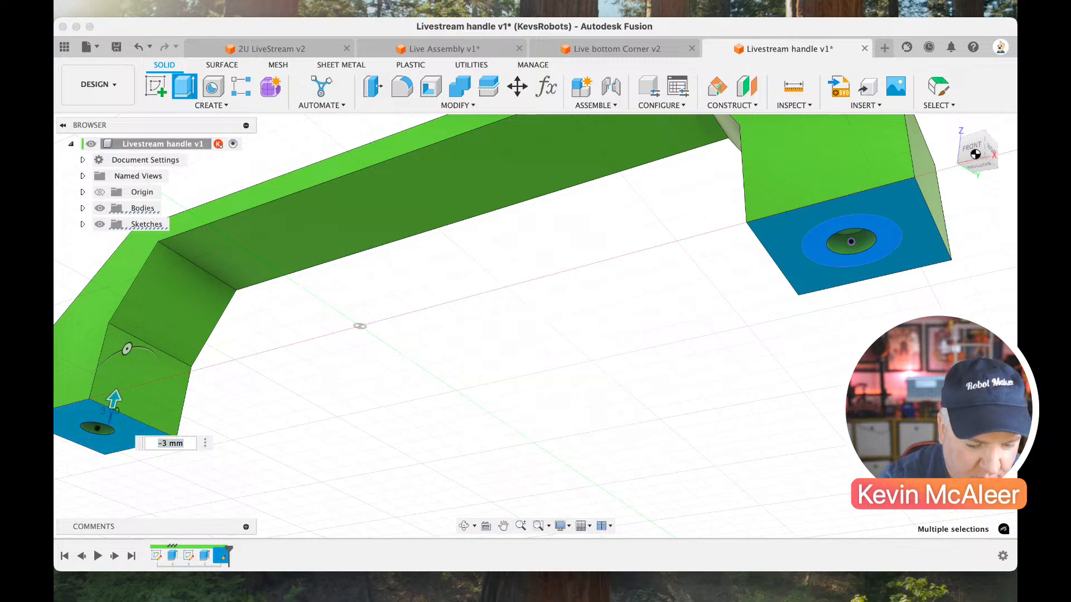
Create a section analysis from the handle's front face, offset about -9.7 mm, to cut through the screw holes.
left_click_drag(972, 174, 982, 148)
left_click(982, 160)
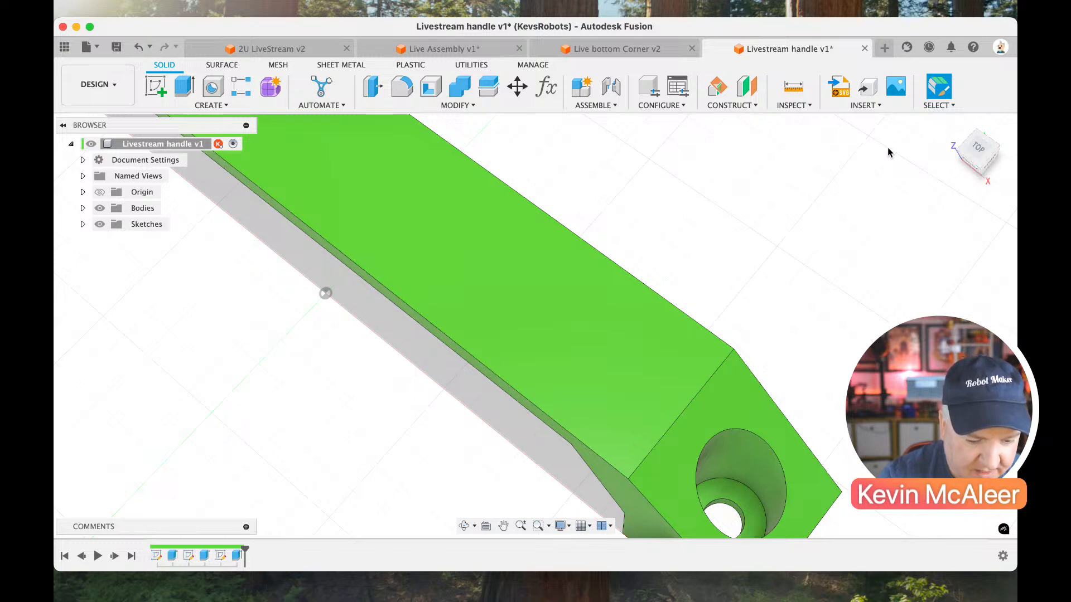
left_click(963, 153)
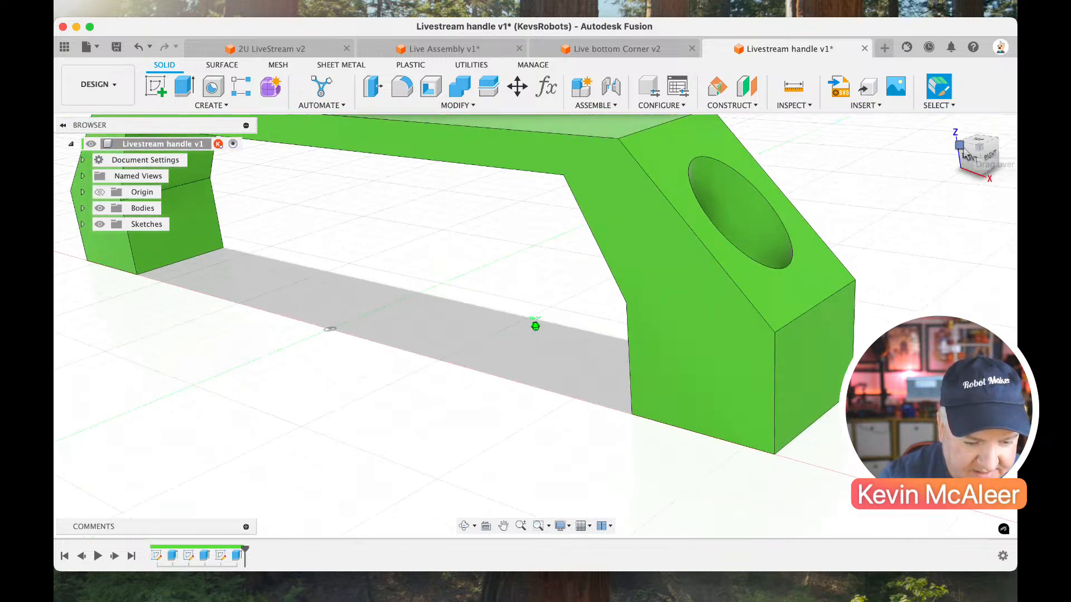
left_click(786, 107)
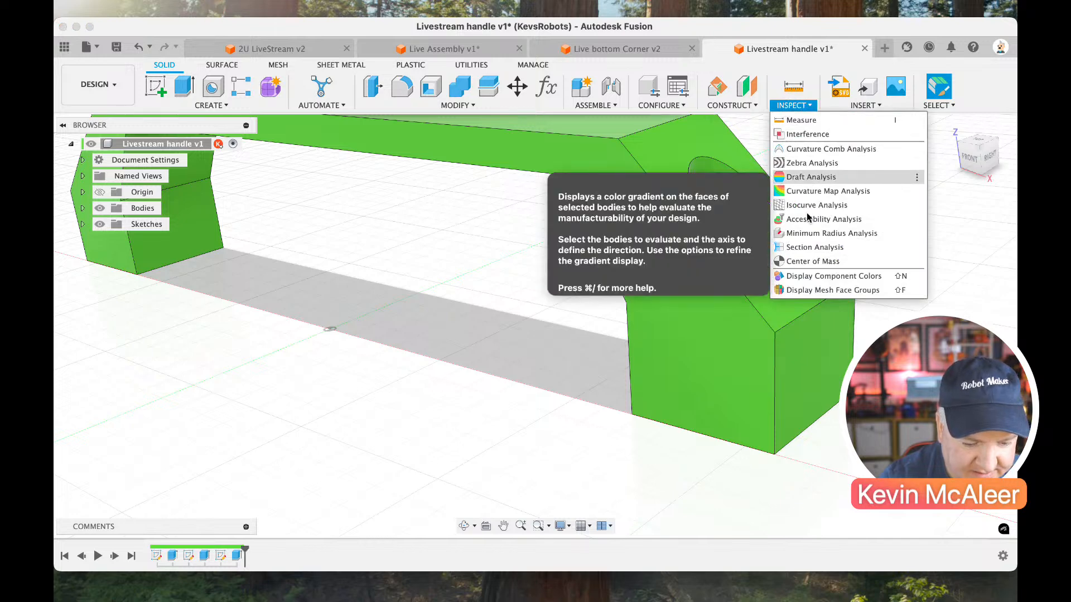
left_click(818, 247)
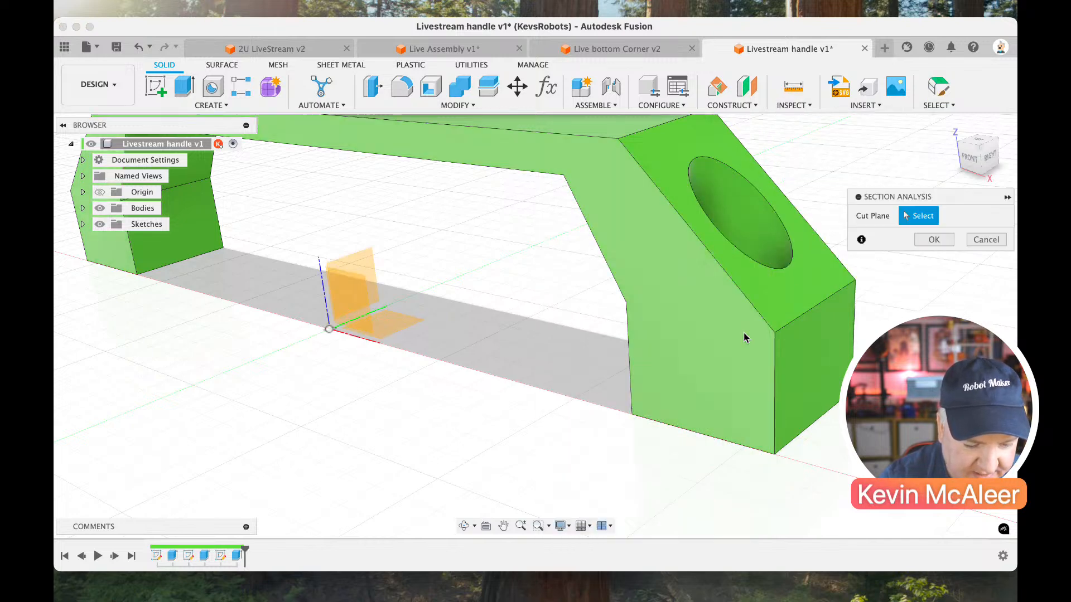
left_click(741, 351)
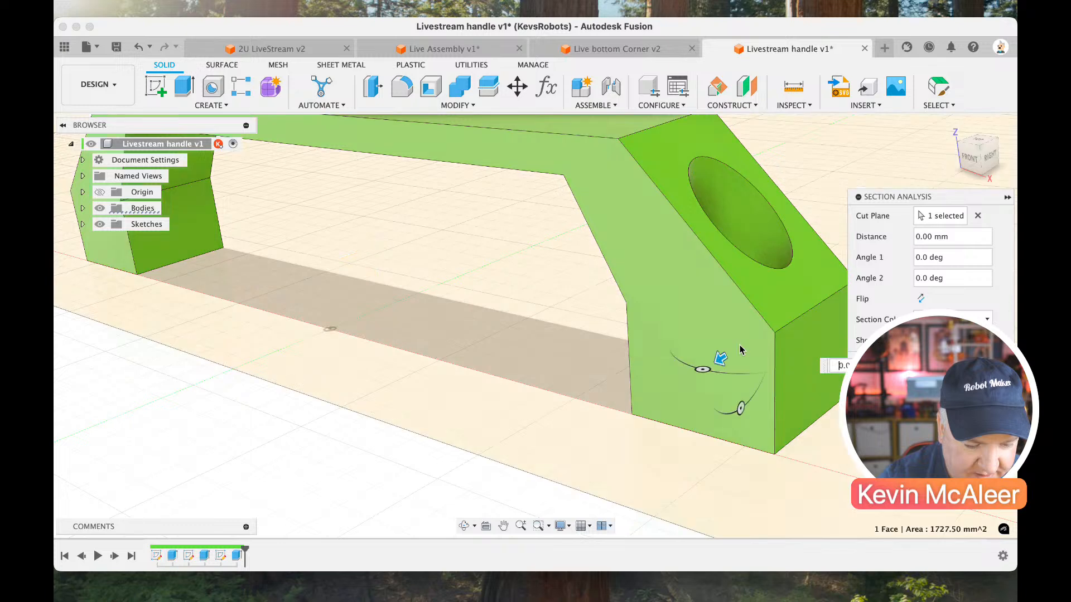
left_click_drag(728, 358, 769, 334)
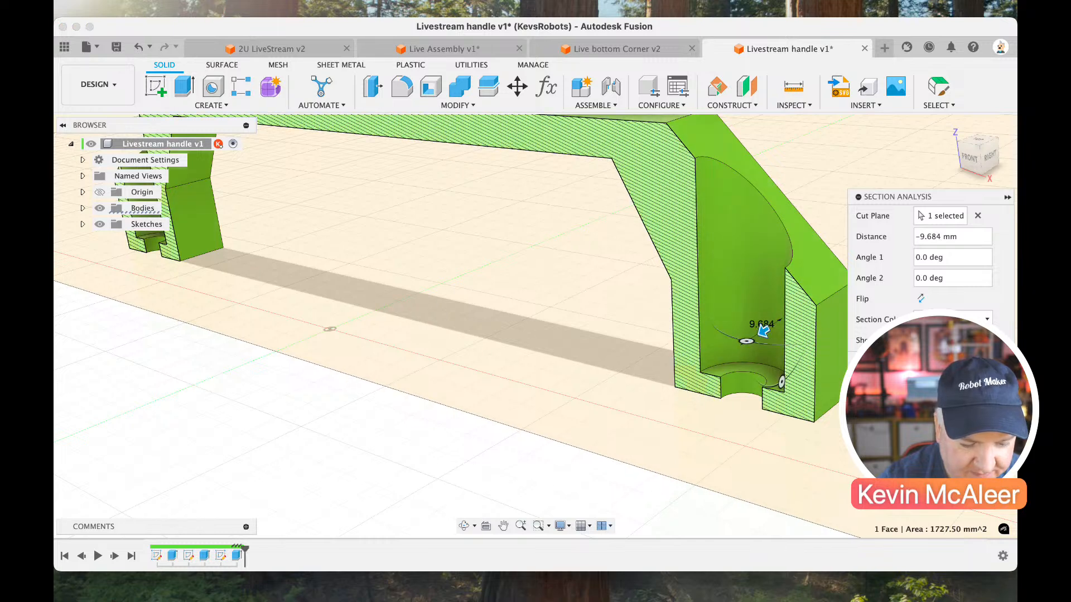
left_click(955, 362)
left_click_drag(974, 150, 972, 183)
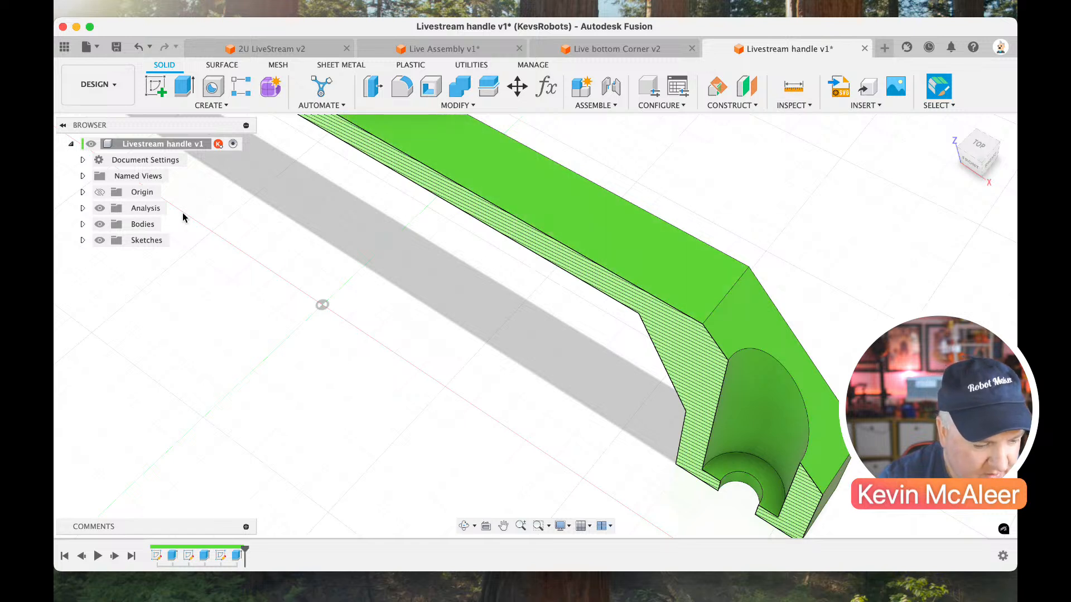
Hide the section analysis to show the whole handle.
left_click(103, 211)
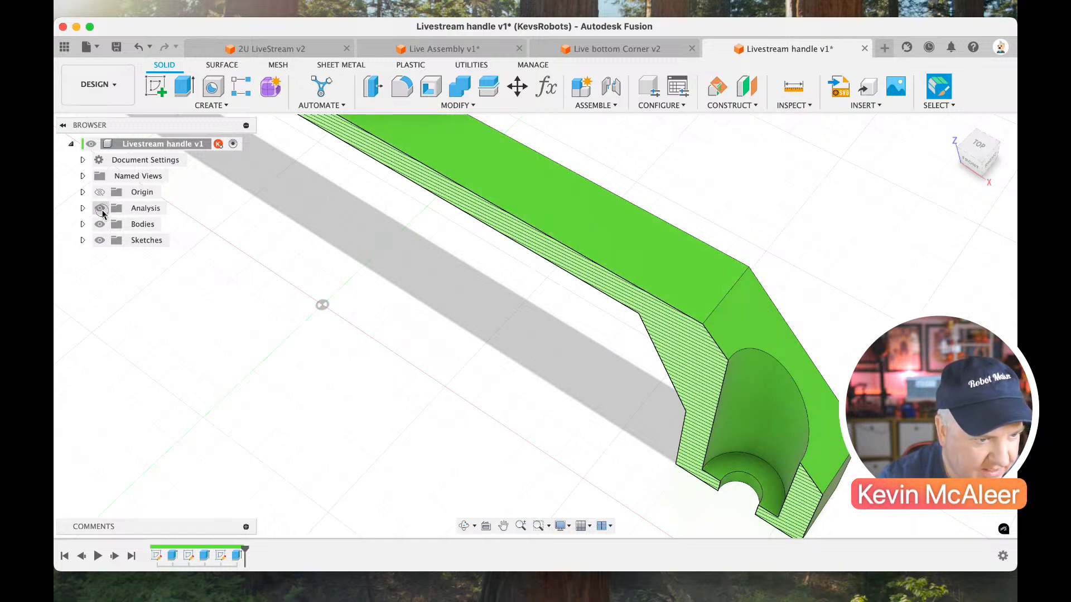
scroll(409, 309, "down", 5)
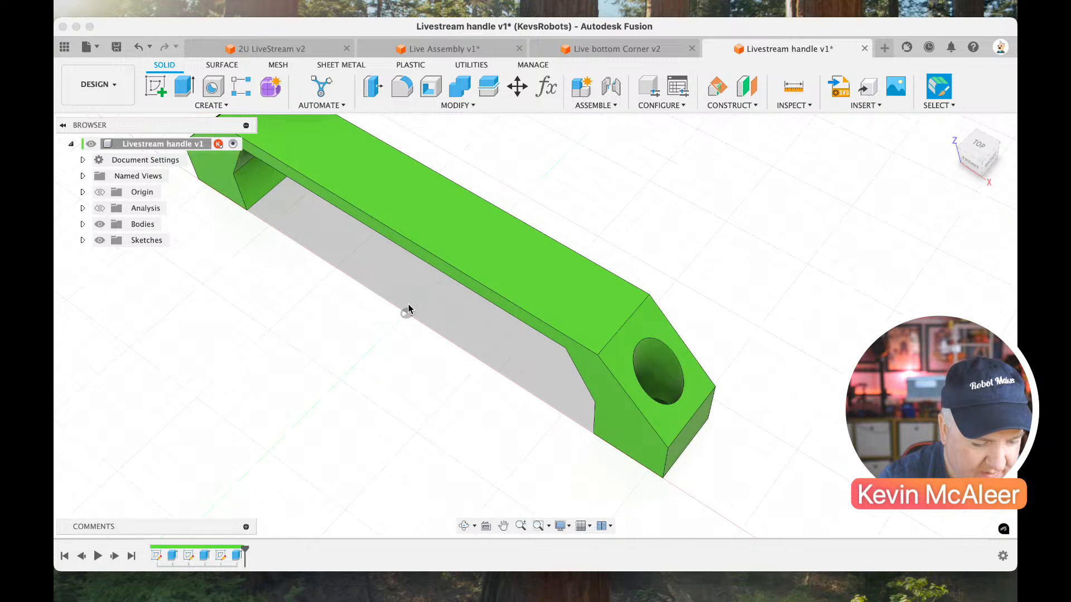
left_click(969, 154)
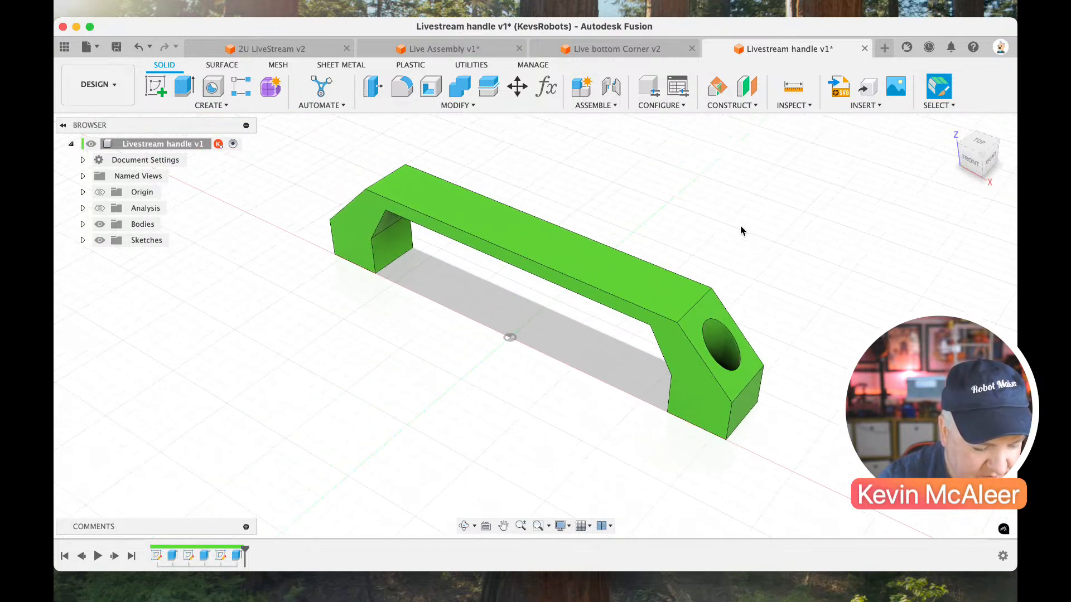
Set up a constant-radius fillet on the handle's top face with a radius of 0.5 mm.
key("f")
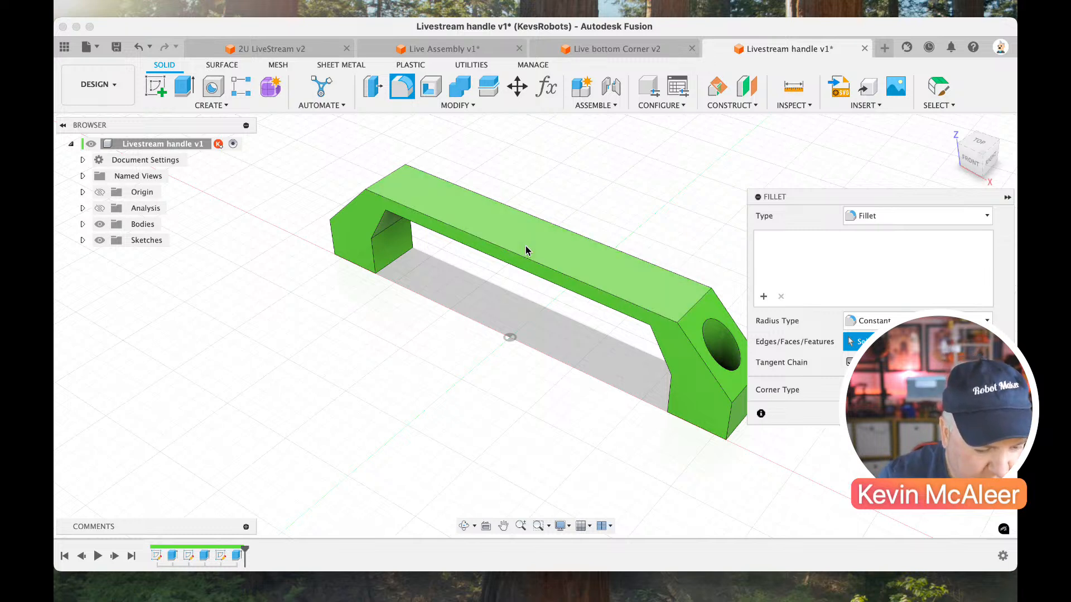
left_click(530, 250)
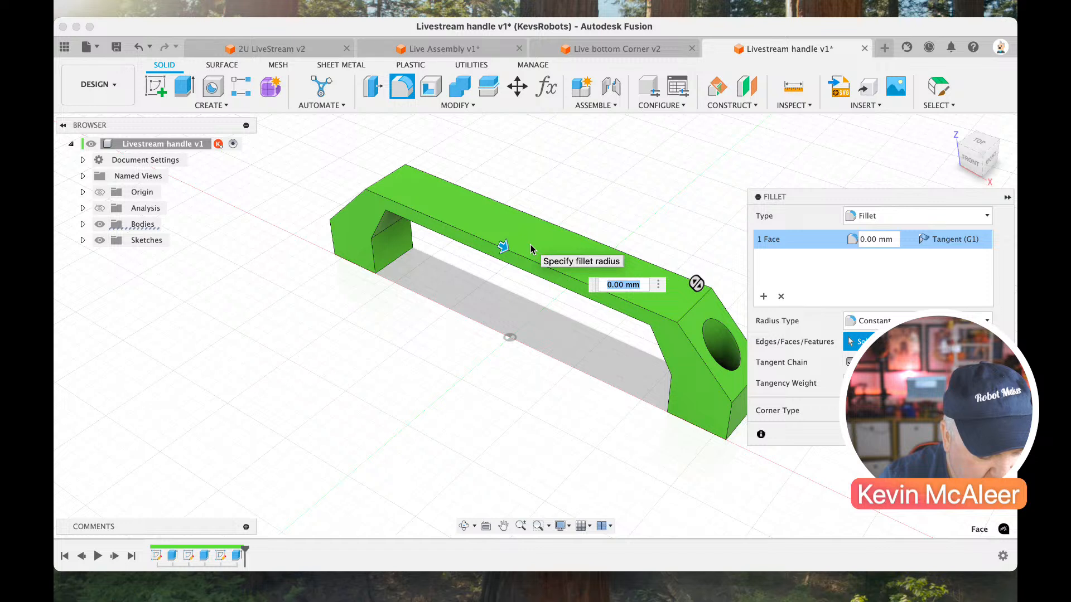
type("0.2")
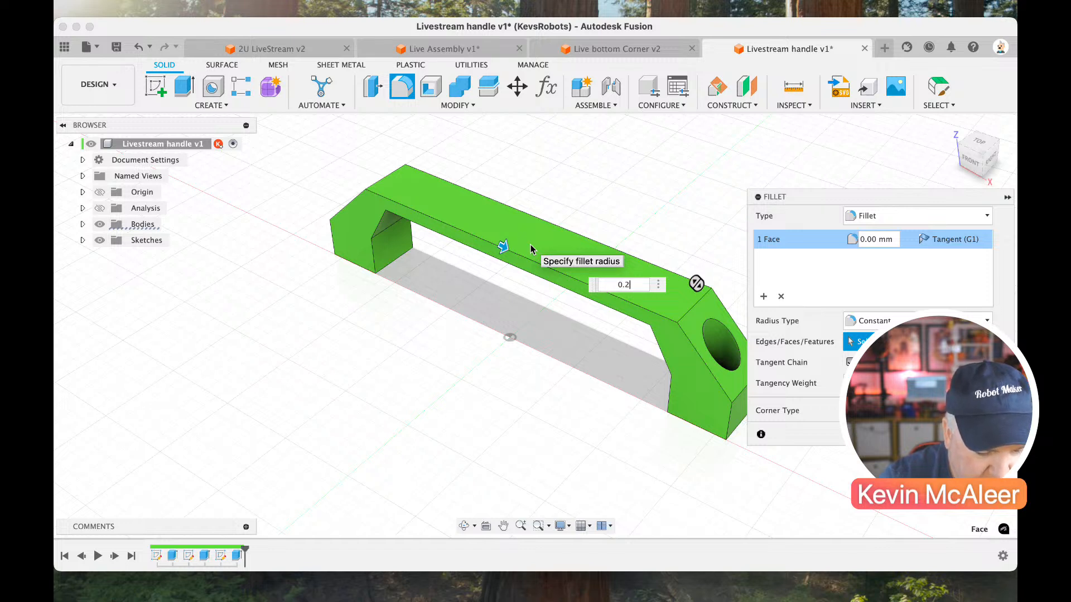
type("5")
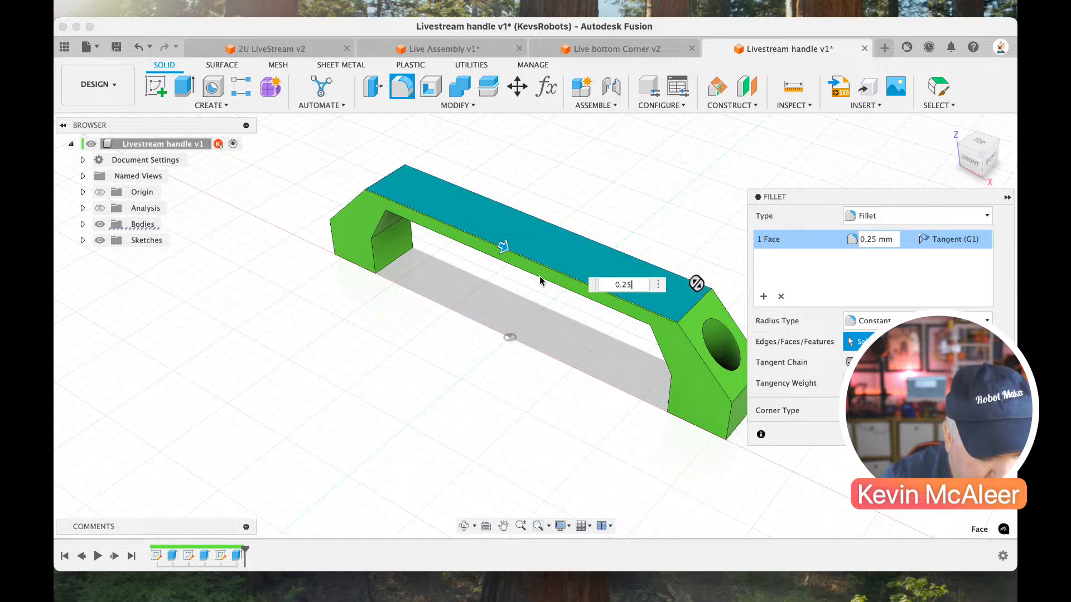
key("BackSpace")
key("BackSpace")
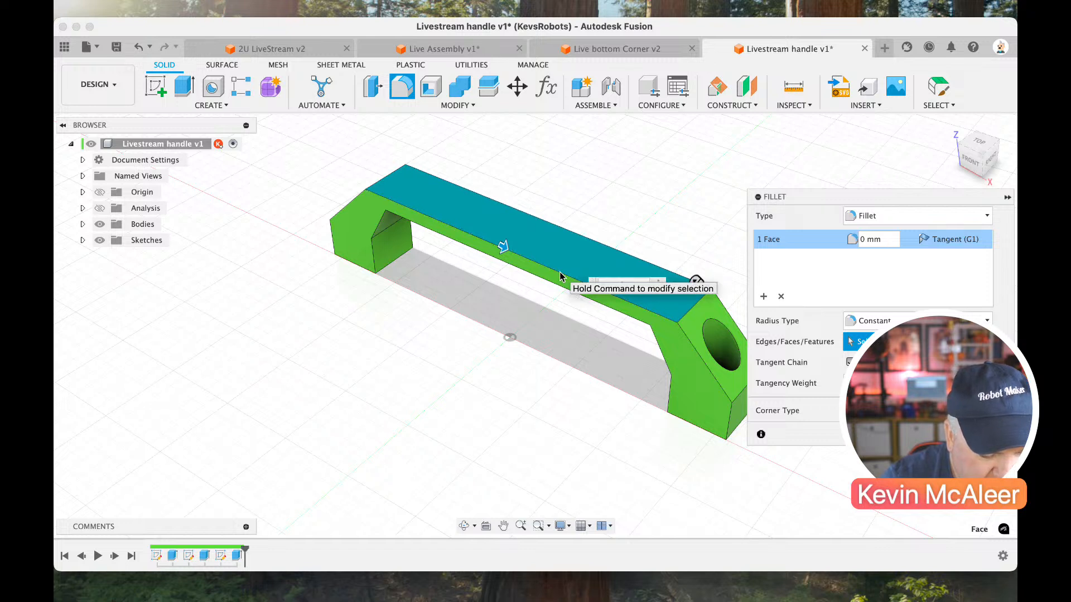
type("5")
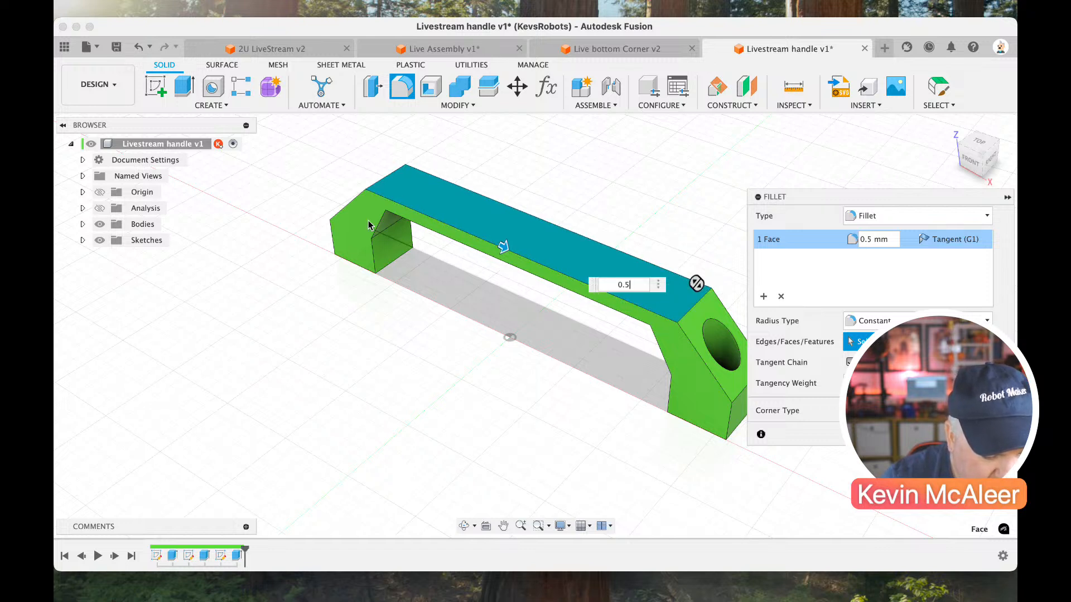
Add the handle's front face, the right foot's sloped face with the hole, and its outer end face to the fillet.
left_click(606, 290)
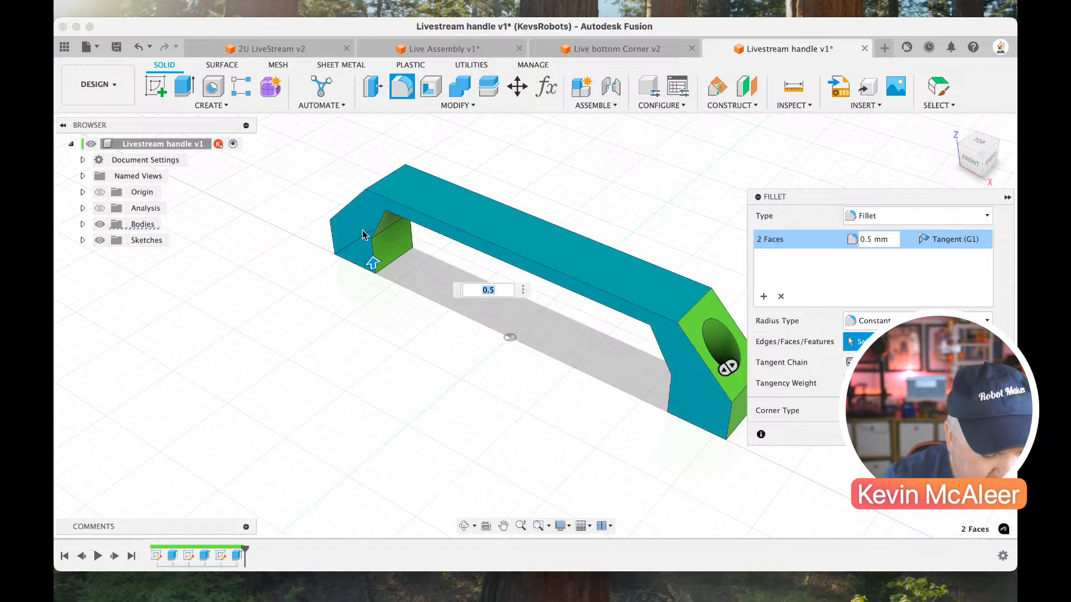
left_click(697, 390)
scroll(697, 392, "right", 2)
left_click(713, 386)
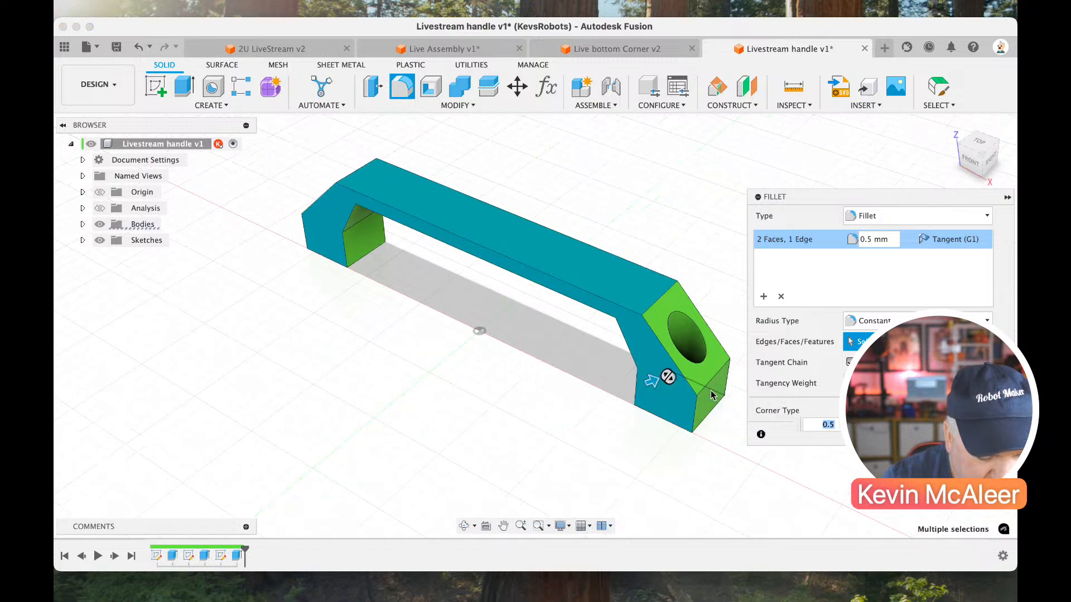
left_click(715, 362)
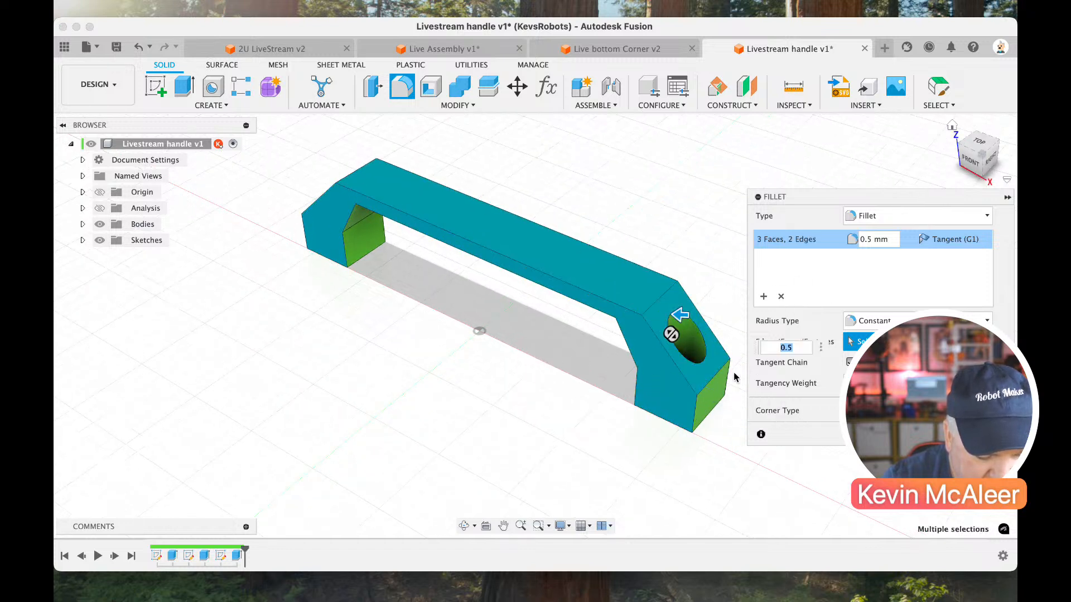
left_click(727, 379)
left_click(714, 396)
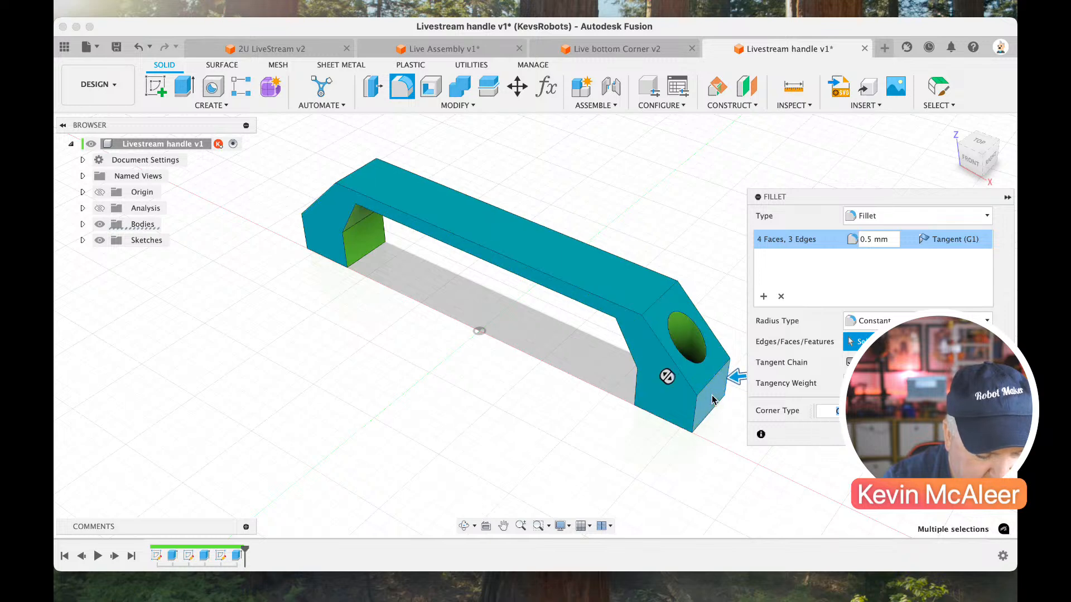
Add the handle's back face, the grip's underside, and the left foot's vertical and sloped inner faces to the fillet.
left_click(997, 146)
left_click(696, 234)
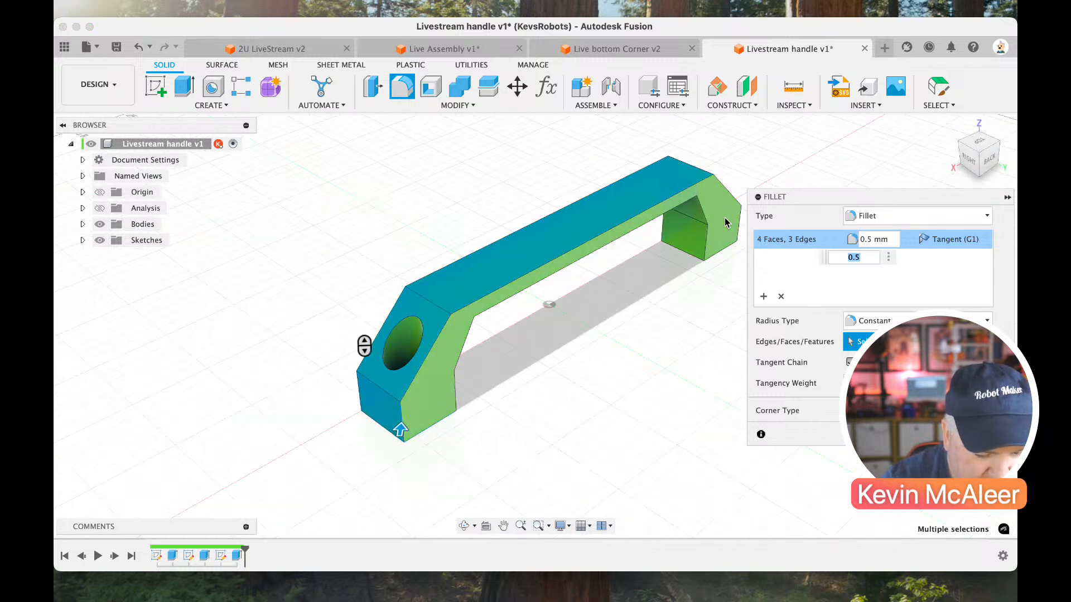
left_click(698, 231)
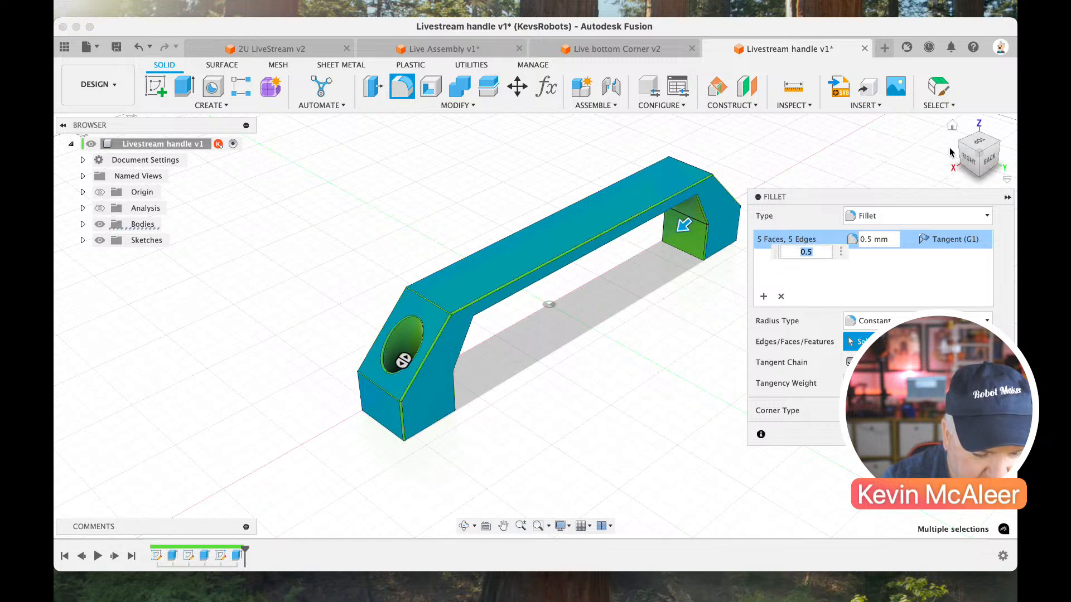
left_click_drag(967, 149, 936, 104)
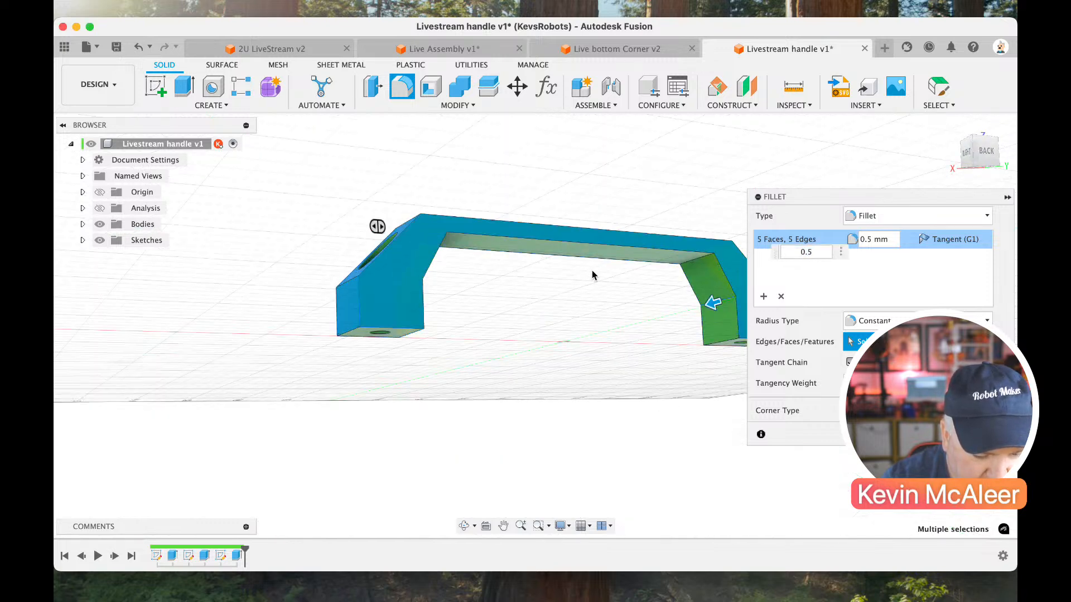
left_click(594, 255)
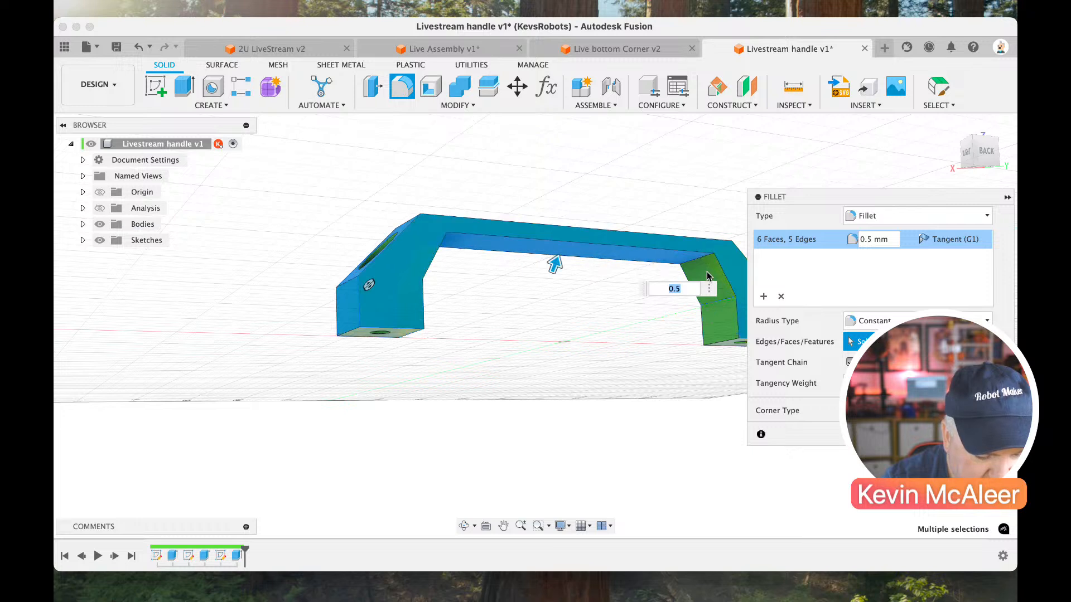
left_click(721, 315)
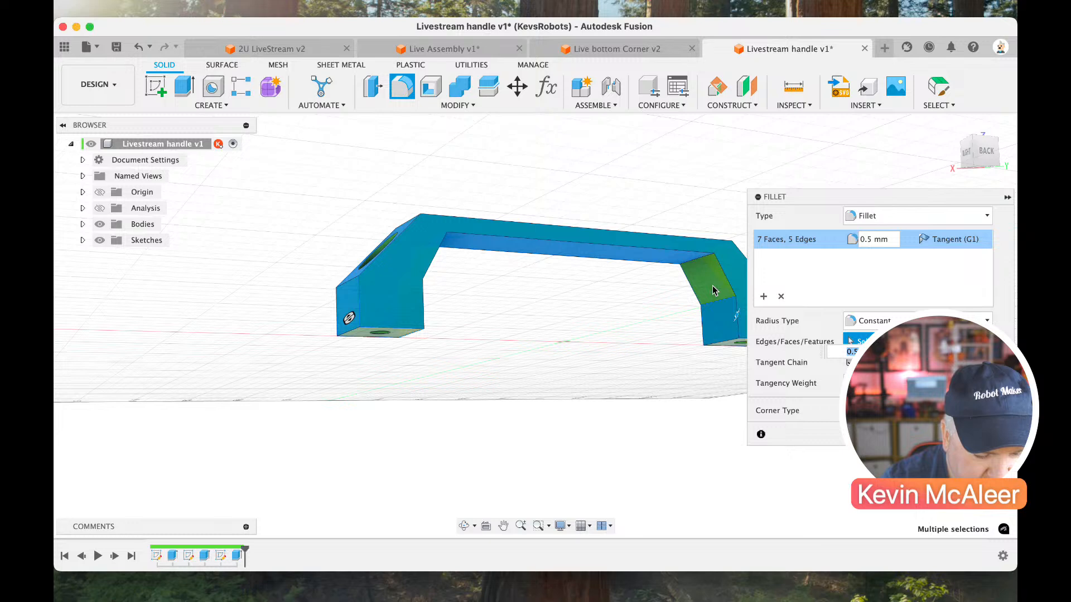
left_click(714, 291)
Add the right foot's vertical and sloped inner faces to the fillet and complete it.
left_click_drag(972, 149, 827, 145)
left_click(450, 318)
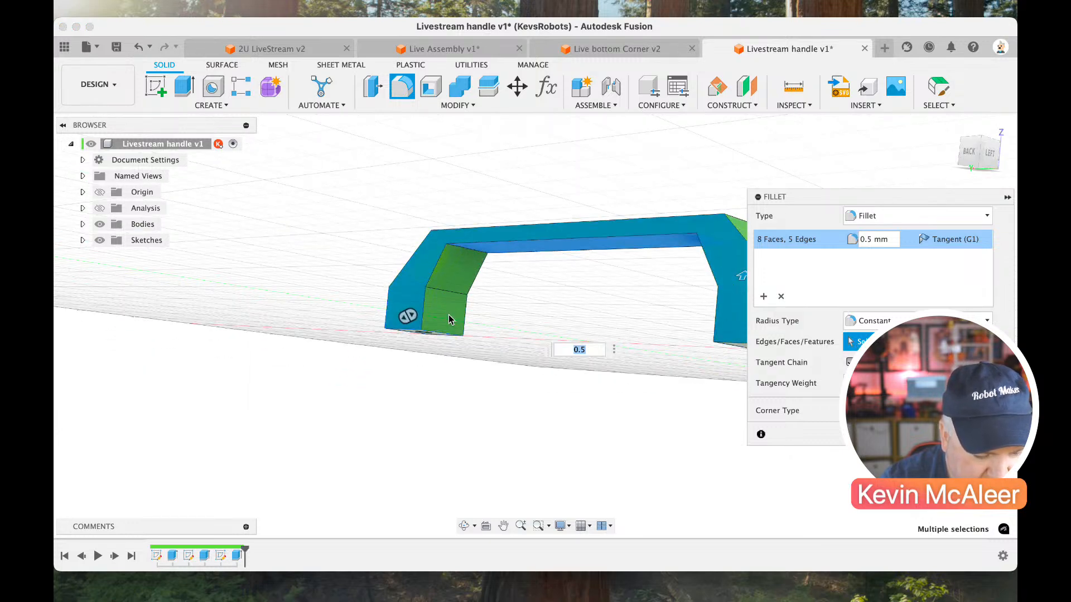
left_click(452, 281)
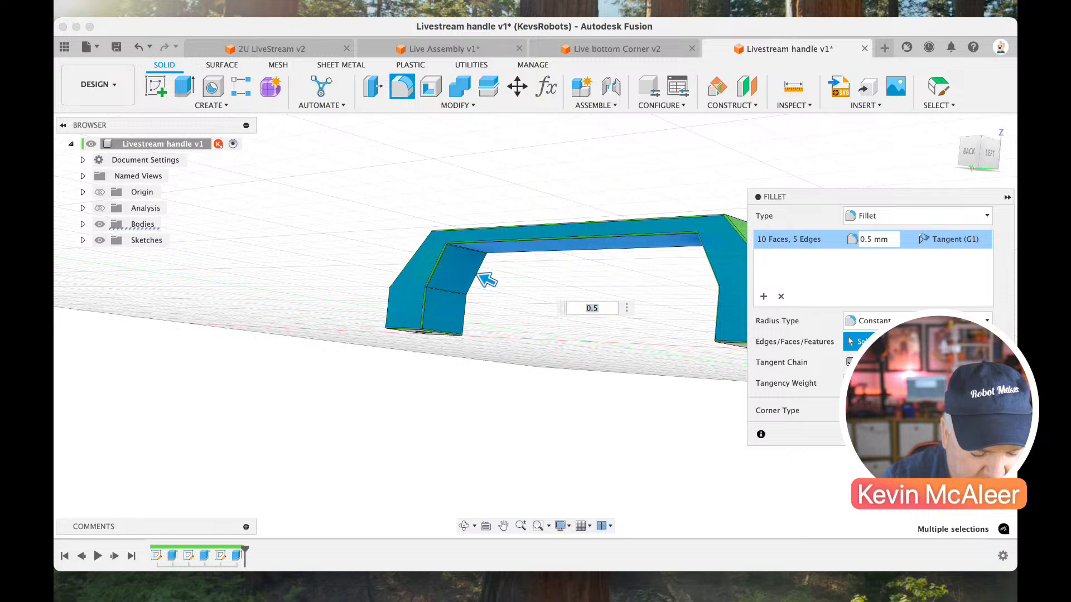
key("Return")
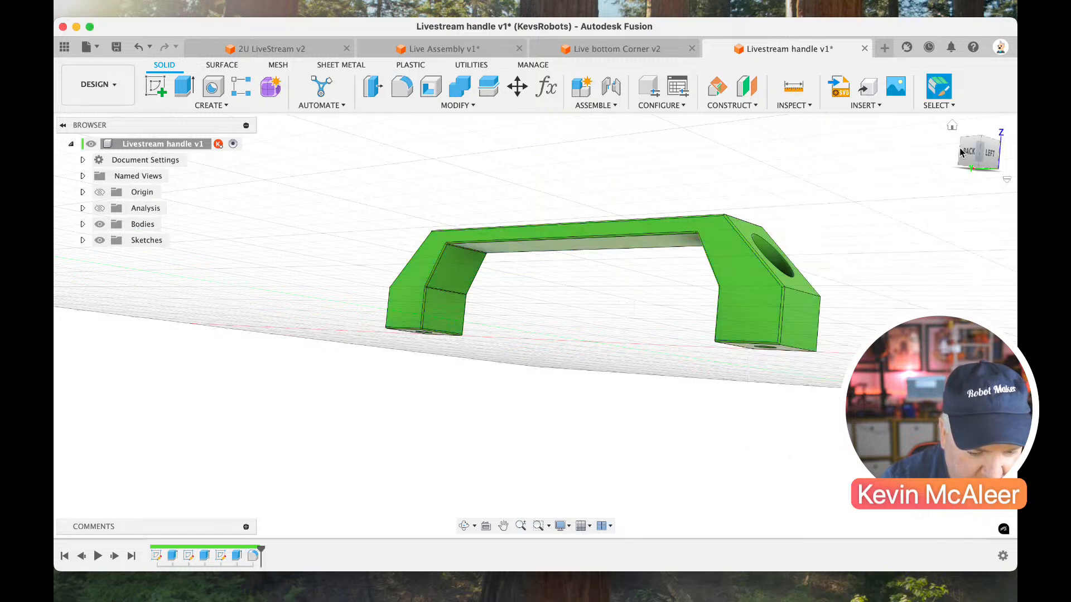
Save the filleted Livestream handle as a new version.
left_click_drag(960, 160, 960, 182)
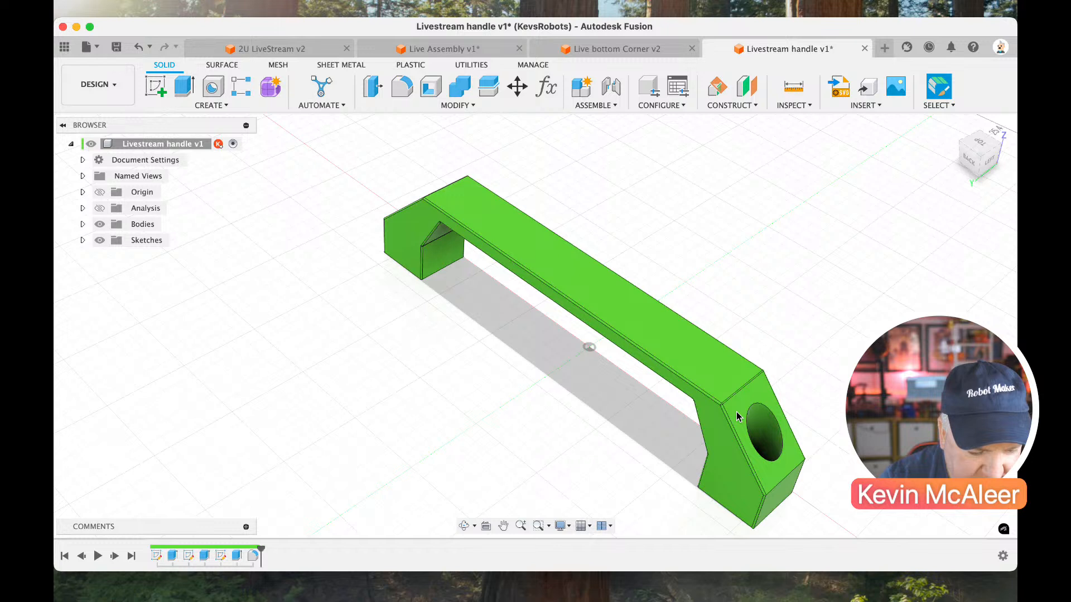
scroll(737, 416, "up", 5)
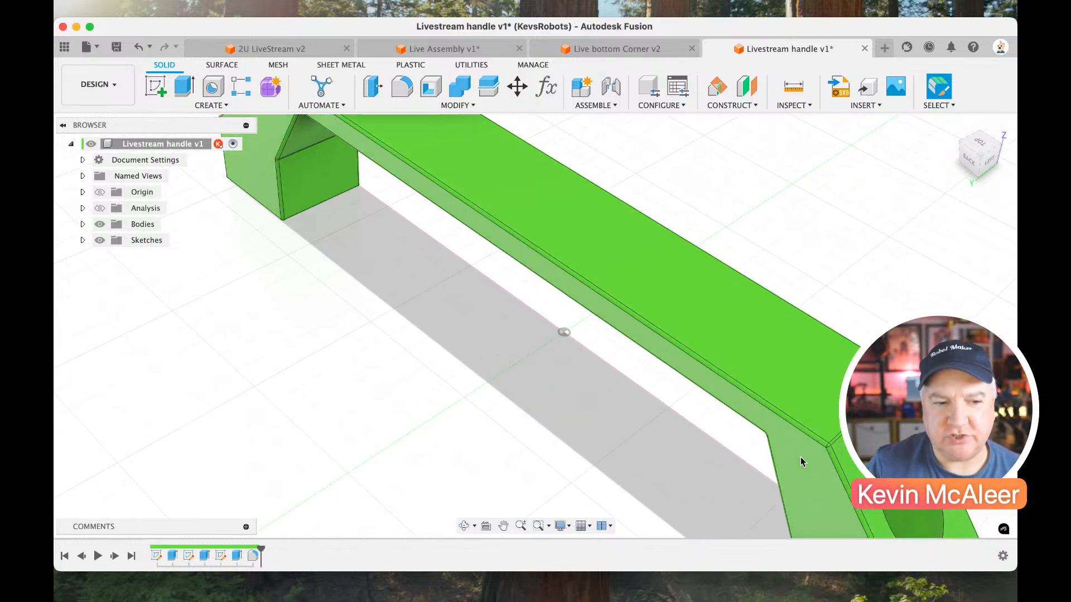
scroll(727, 422, "down", 5)
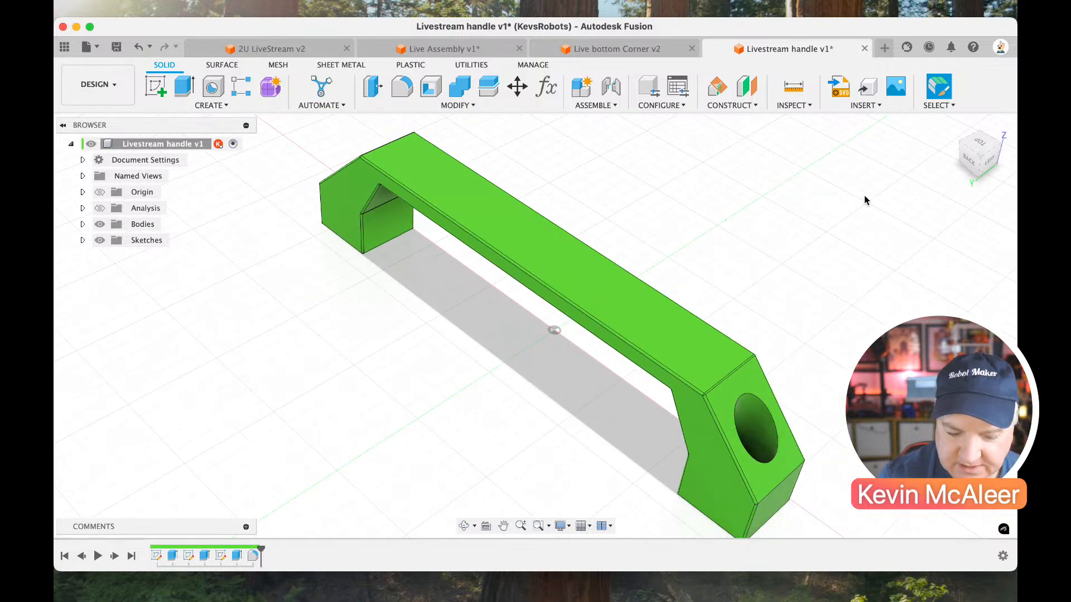
left_click(118, 49)
key("Return")
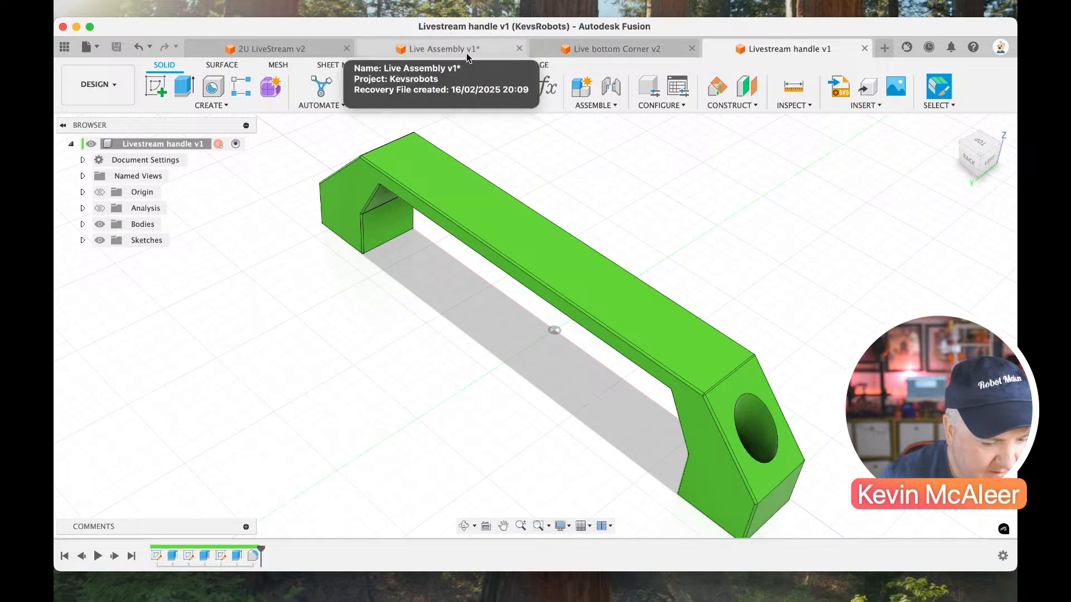
Open the 20x20 Extruded Bar design from the MiniRack project folder and view its end profile.
left_click(68, 50)
scroll(164, 319, "down", 3)
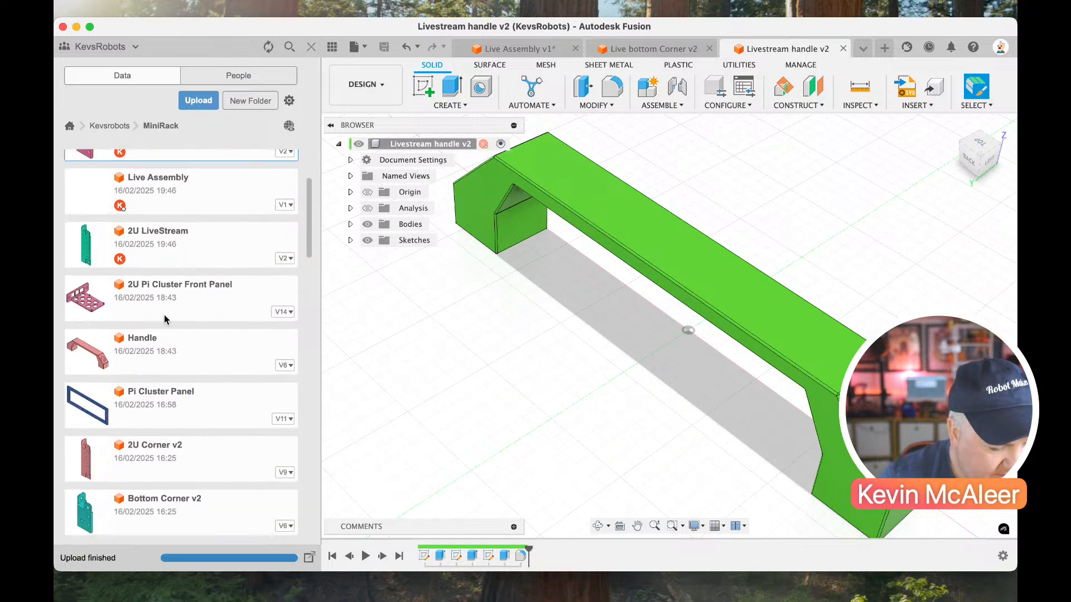
scroll(164, 319, "down", 12)
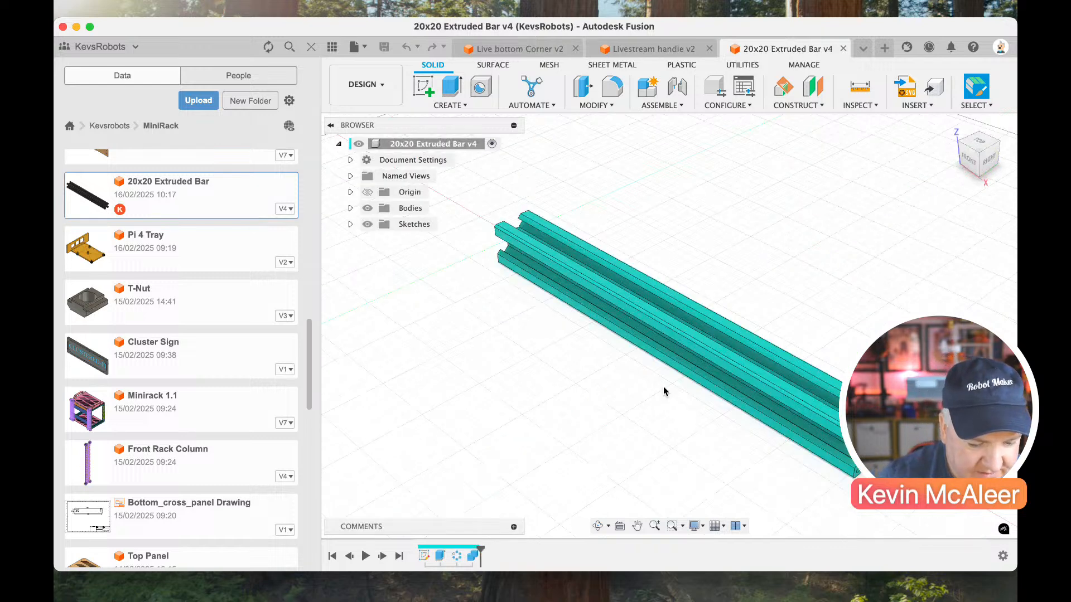
mouse_move(920, 184)
middle_mouse_down("shift")
mouse_move(896, 143)
mouse_move(926, 140)
mouse_move(922, 127)
middle_mouse_up("shift")
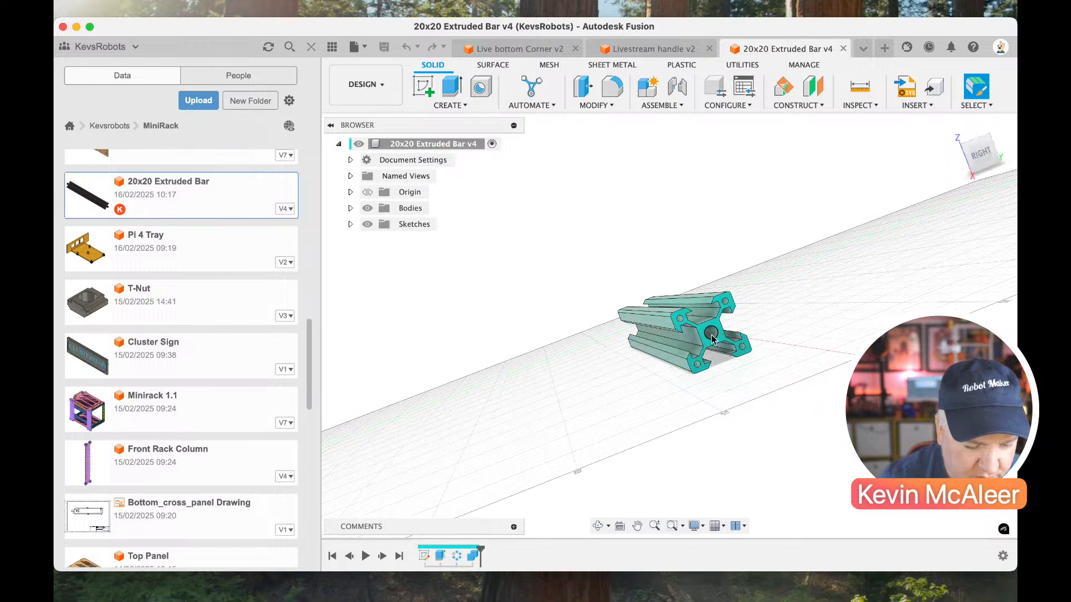
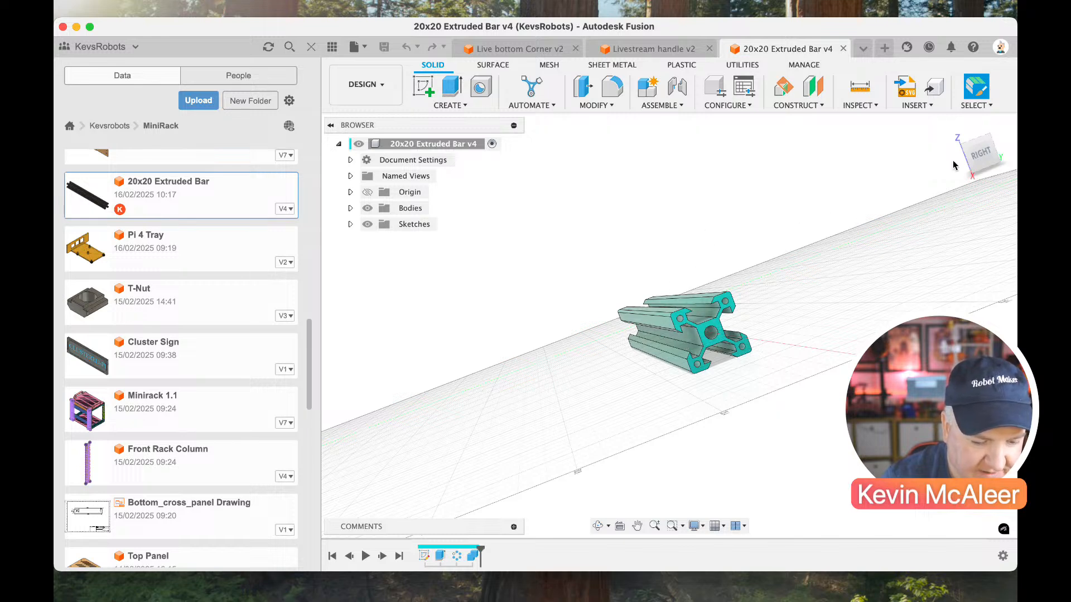
Examine the 20x20 extruded bar from several angles and inspect the dimensions of its profile sketch.
left_click_drag(965, 160, 910, 191)
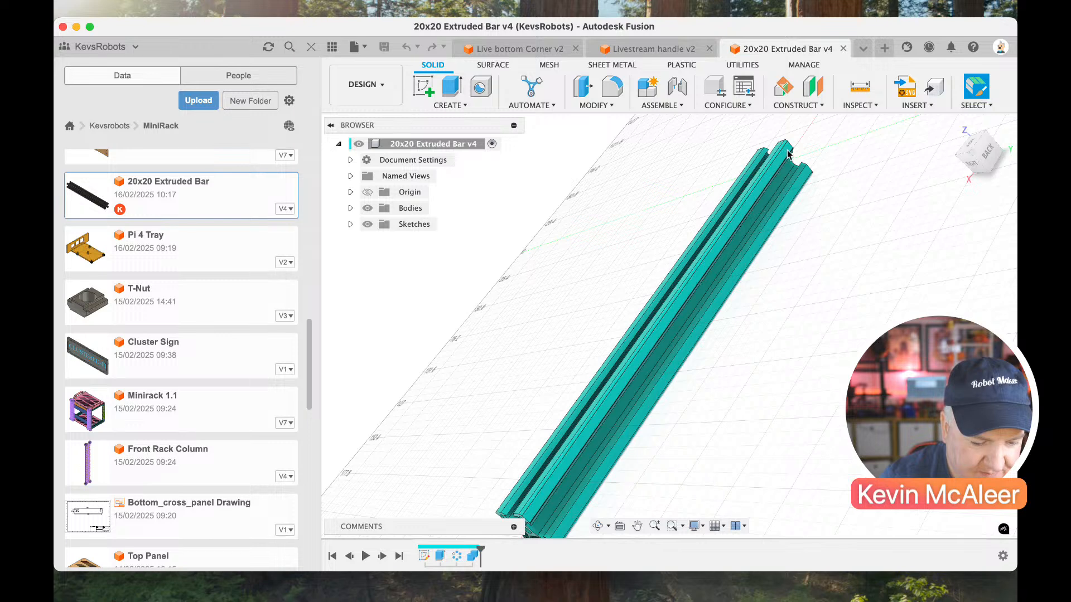
scroll(758, 310, "down", 2)
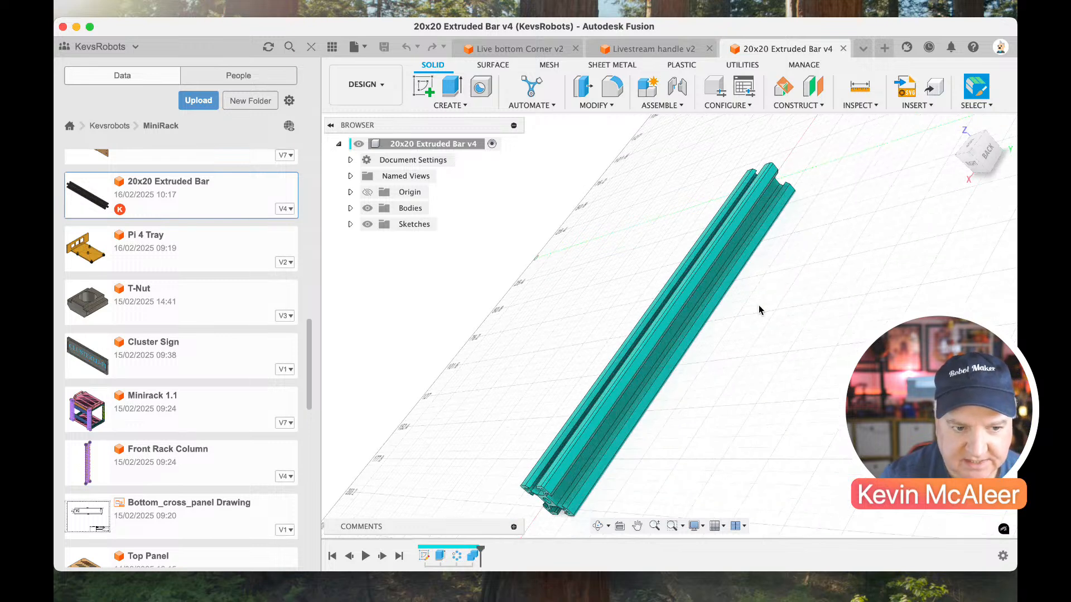
scroll(758, 310, "down", 2)
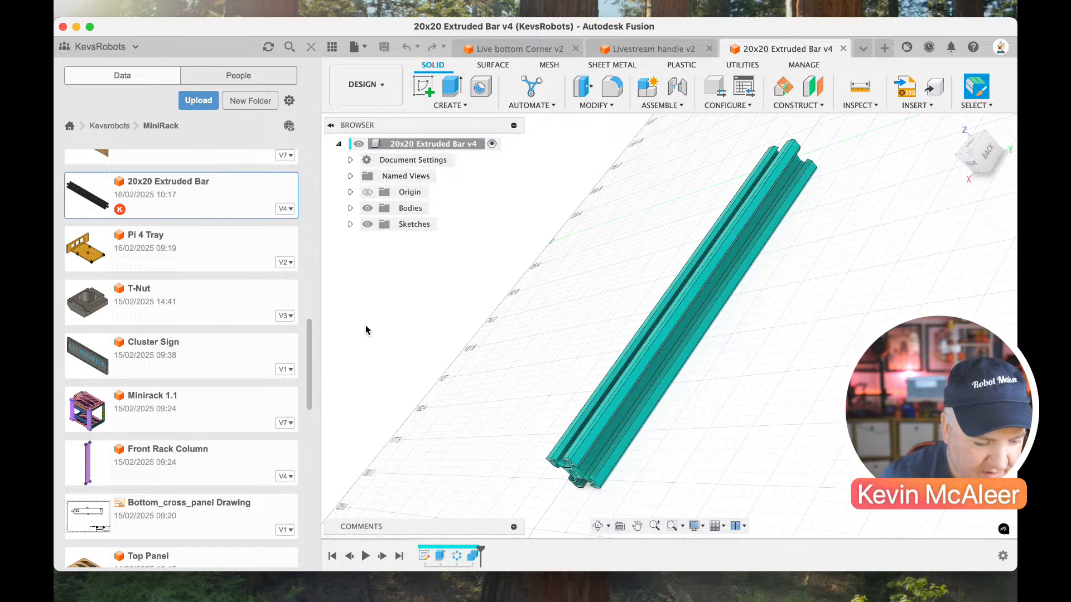
double_click(423, 555)
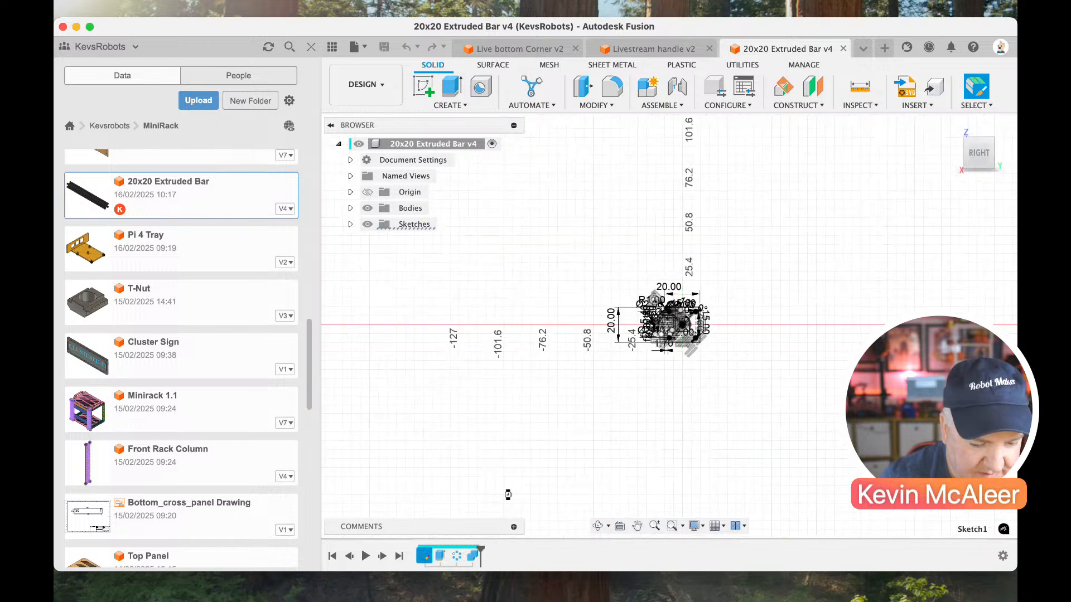
scroll(748, 294, "up", 5)
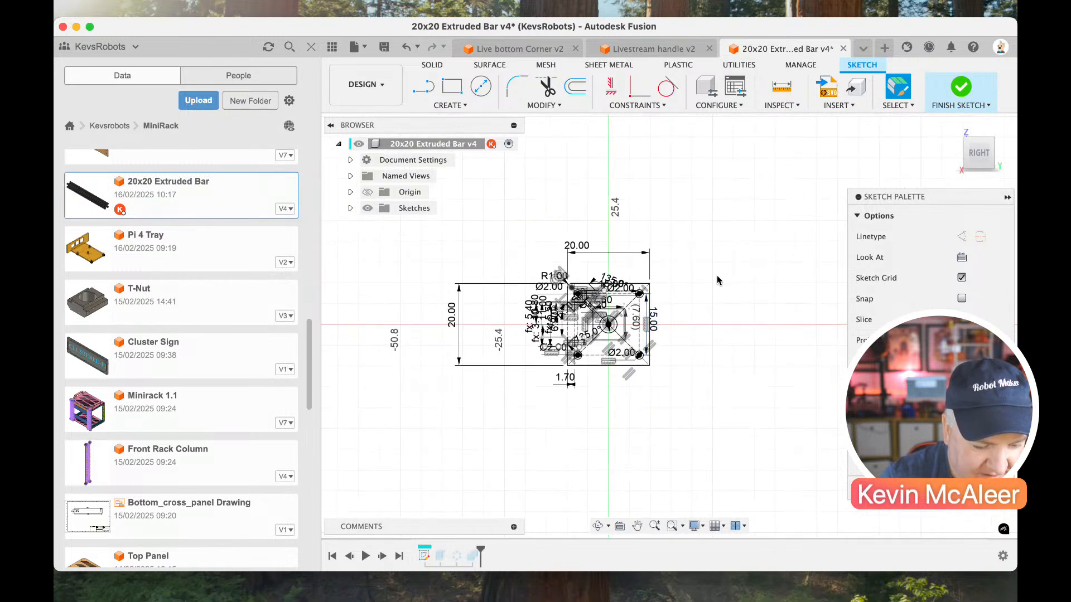
scroll(717, 280, "up", 8)
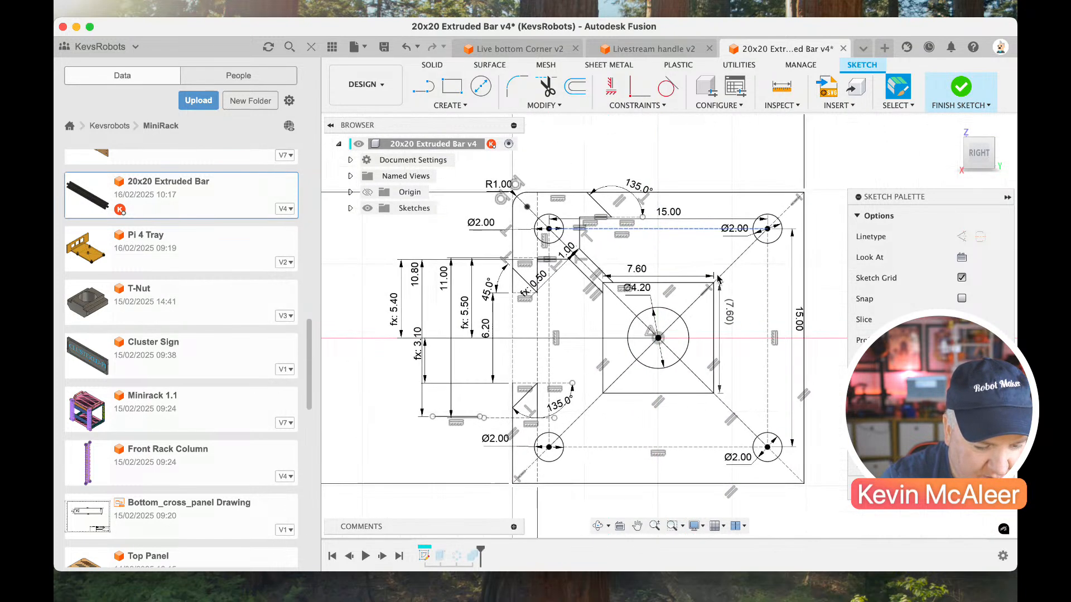
scroll(717, 279, "right", 1)
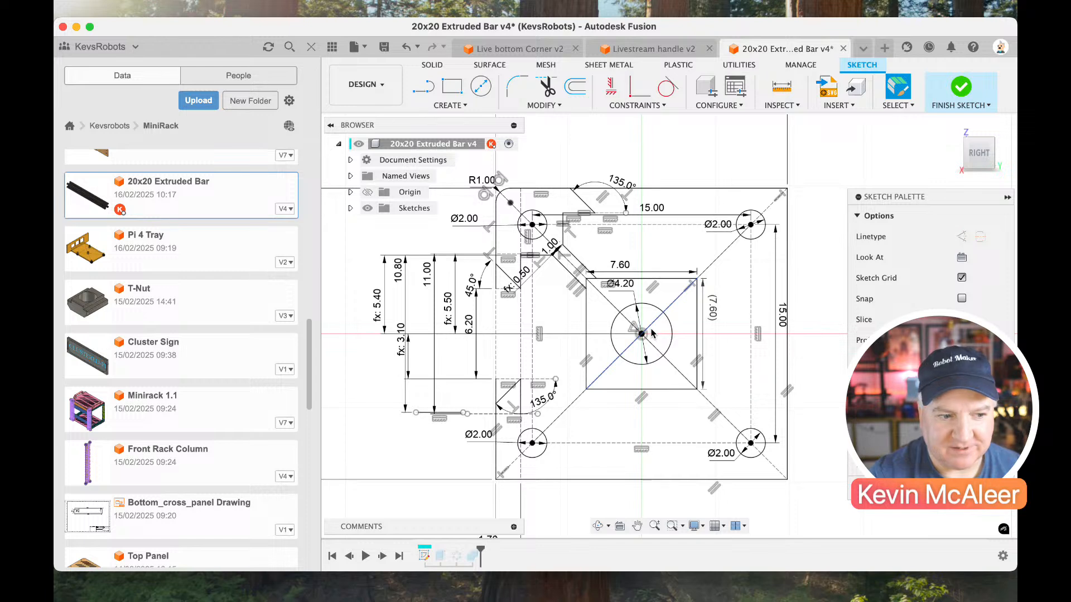
left_click(948, 92)
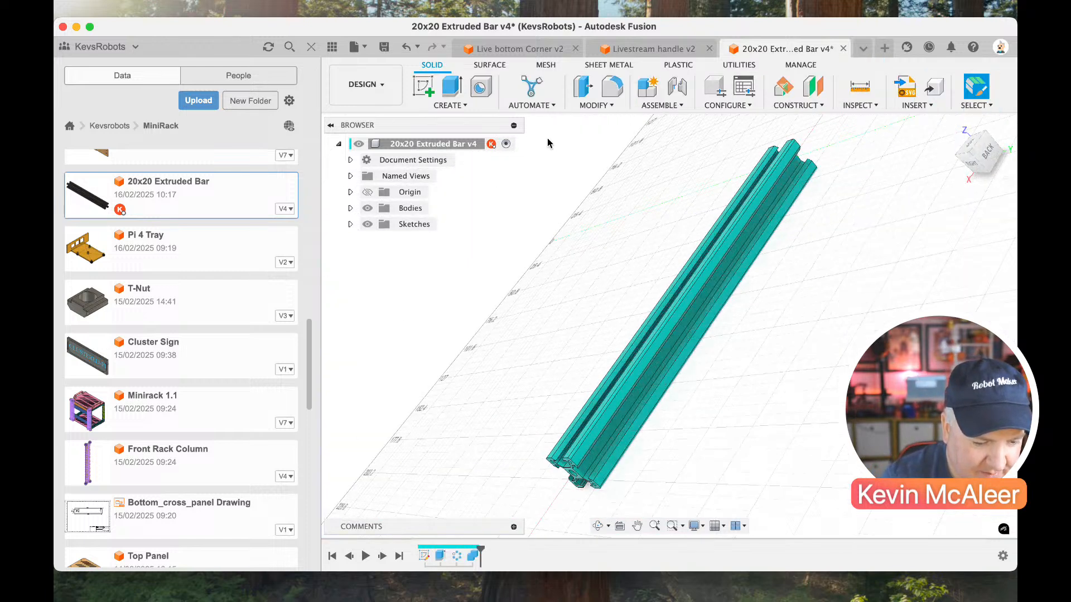
Close the extruded bar design and insert the 20x20 Extruded Bar into the Live Assembly design.
left_click(842, 49)
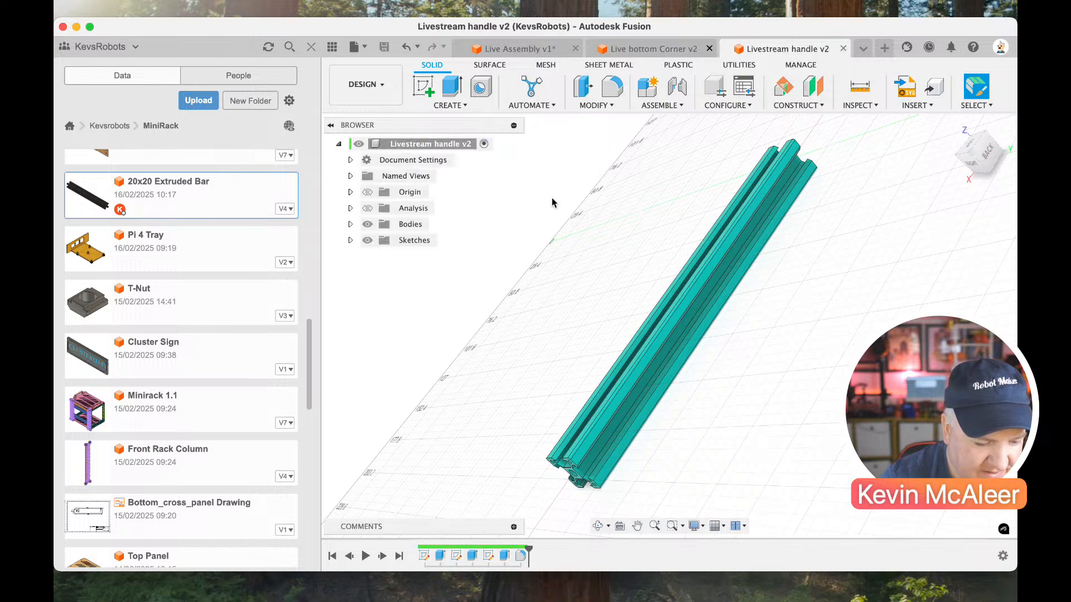
left_click(580, 49)
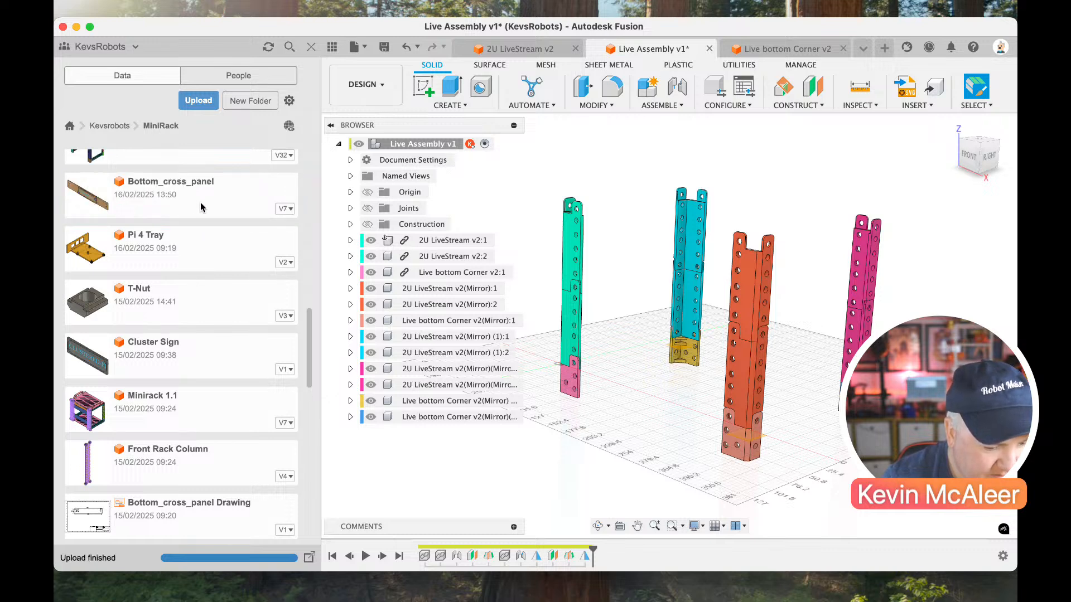
scroll(203, 256, "up", 5)
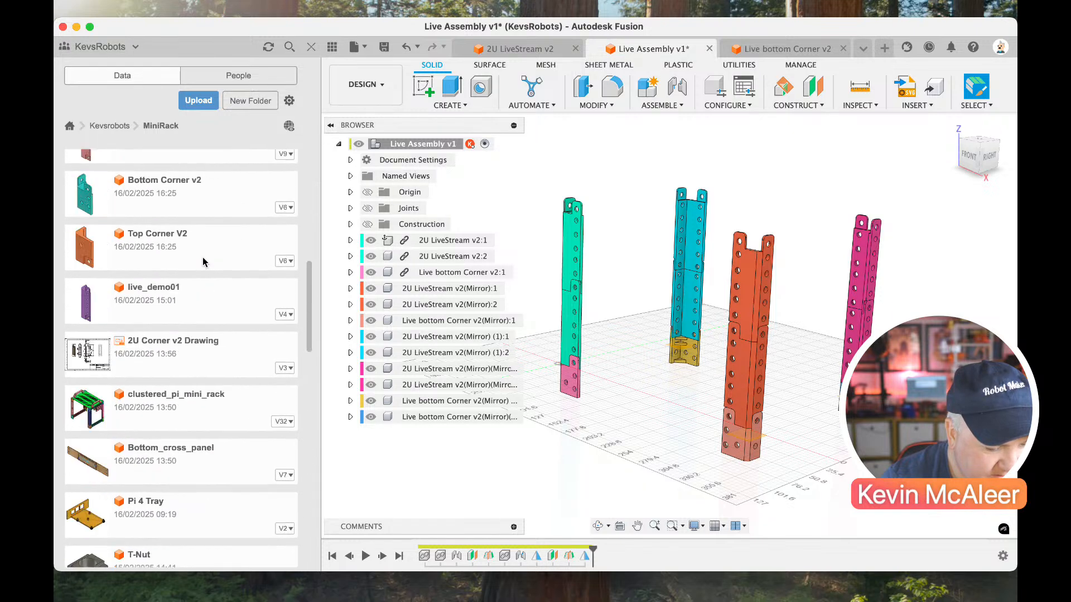
scroll(202, 259, "up", 10)
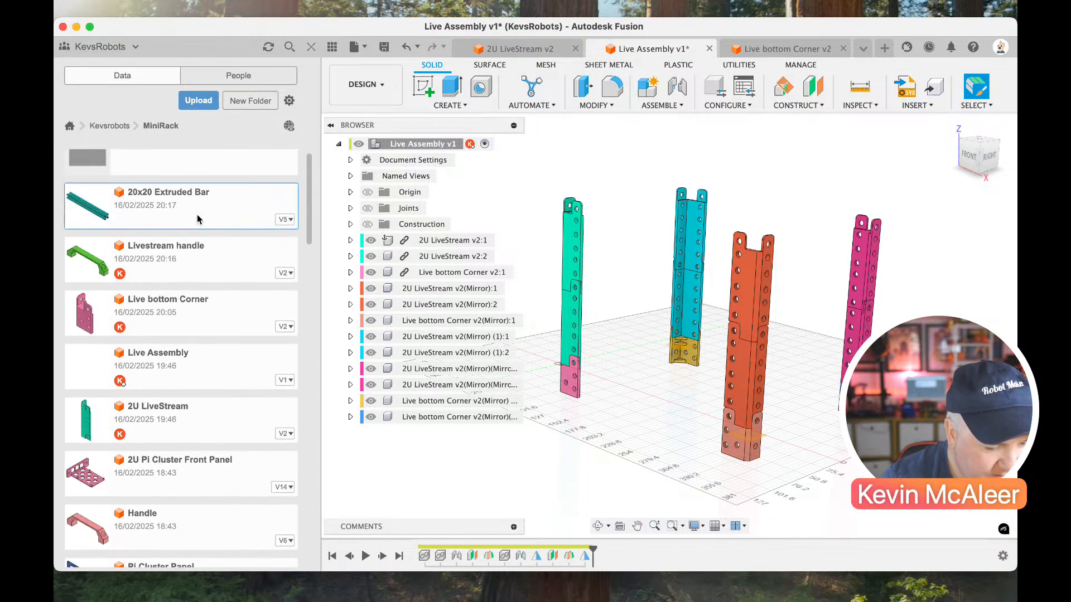
right_click(199, 219)
left_click(215, 237)
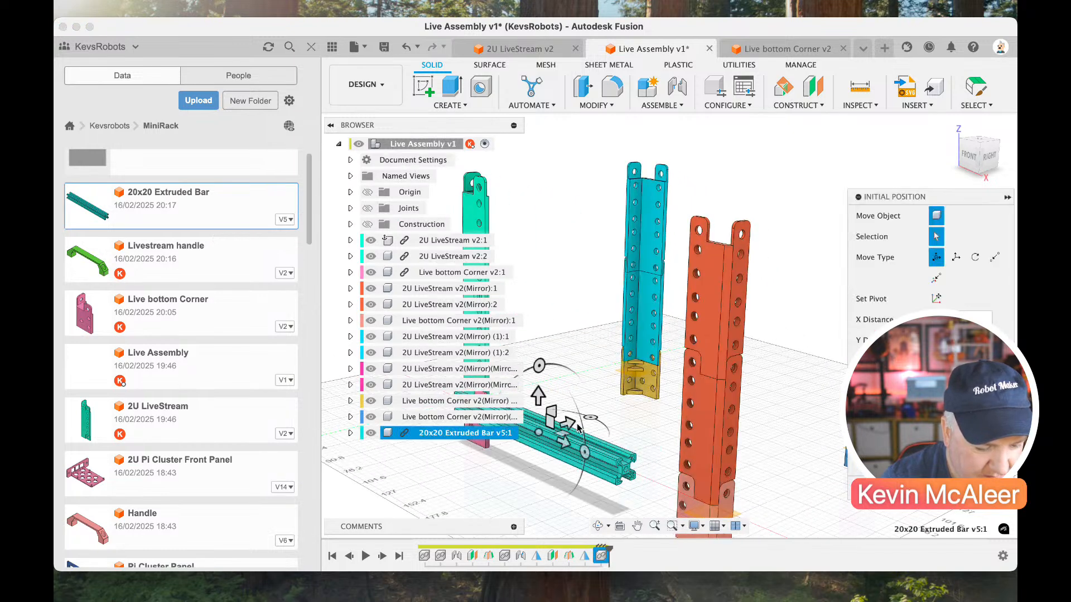
Move the inserted extruded bar clear of the corner posts and raise it about 213 mm.
left_click_drag(568, 425, 596, 331)
left_click_drag(587, 382, 589, 109)
scroll(652, 228, "down", 3)
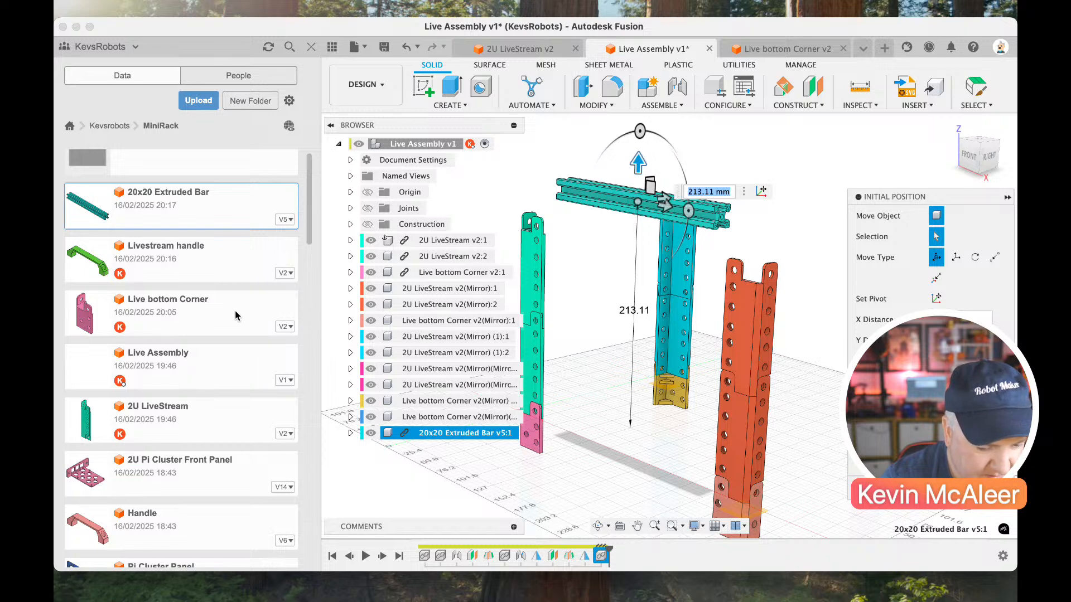
Insert the Livestream handle into the assembly at its default position.
right_click(218, 266)
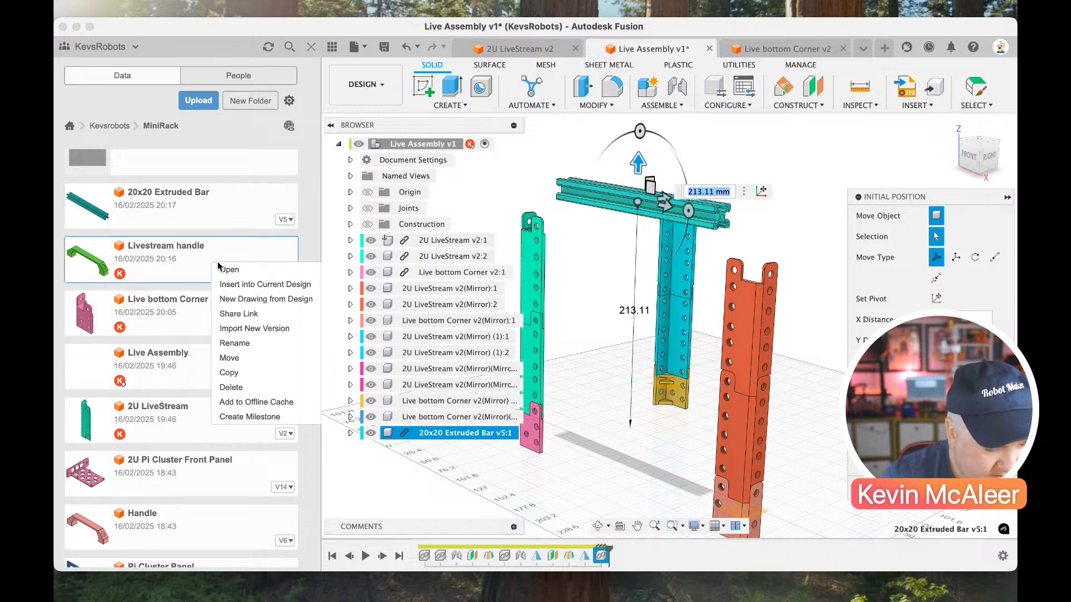
left_click(235, 285)
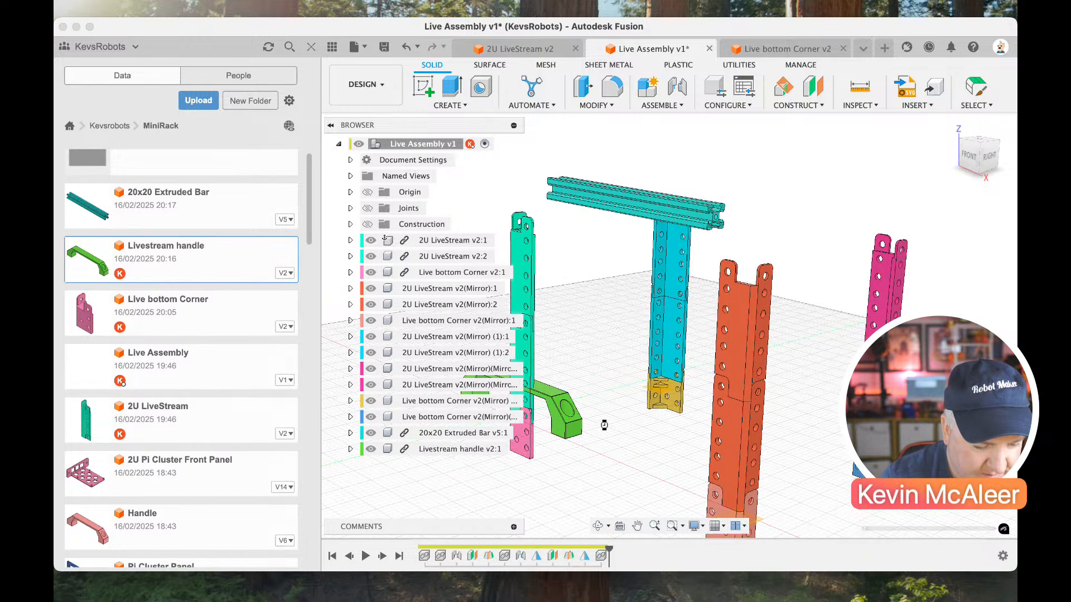
key("Return")
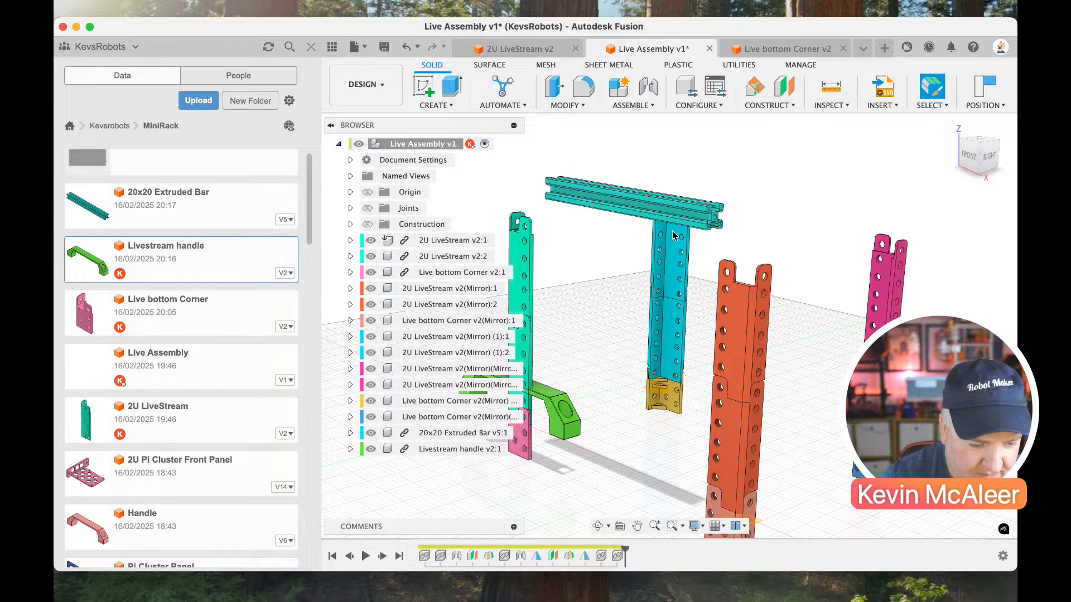
Hide the project file browser and save a new version of the Live Assembly design.
left_click(311, 49)
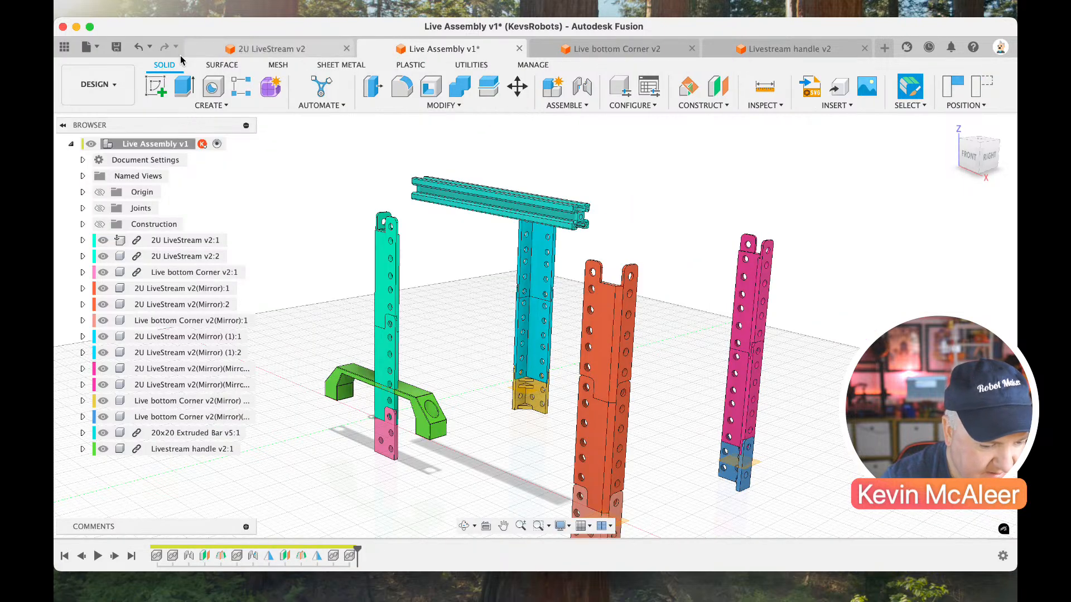
left_click(116, 47)
left_click(517, 326)
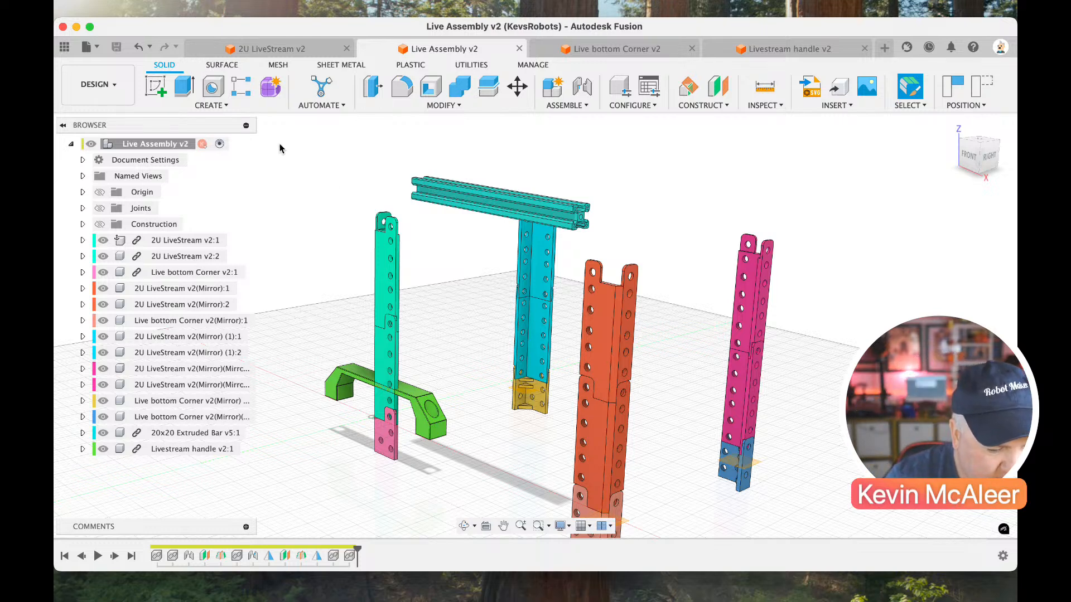
Create a new design and save it as "LiveStream Top" in the MiniRack folder.
left_click(155, 86)
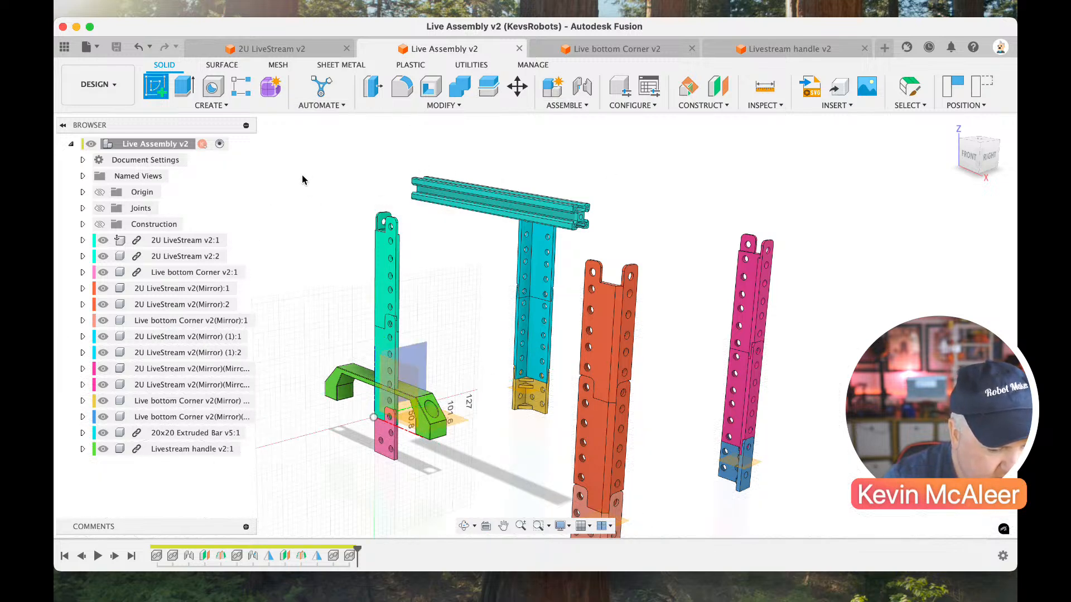
left_click(884, 48)
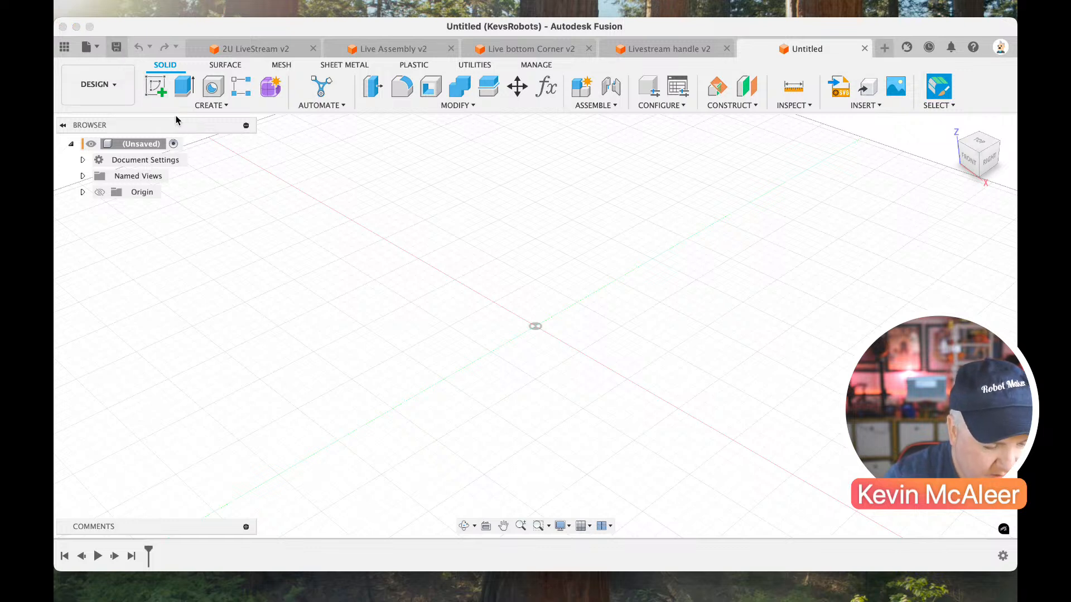
key("super+s")
type("L")
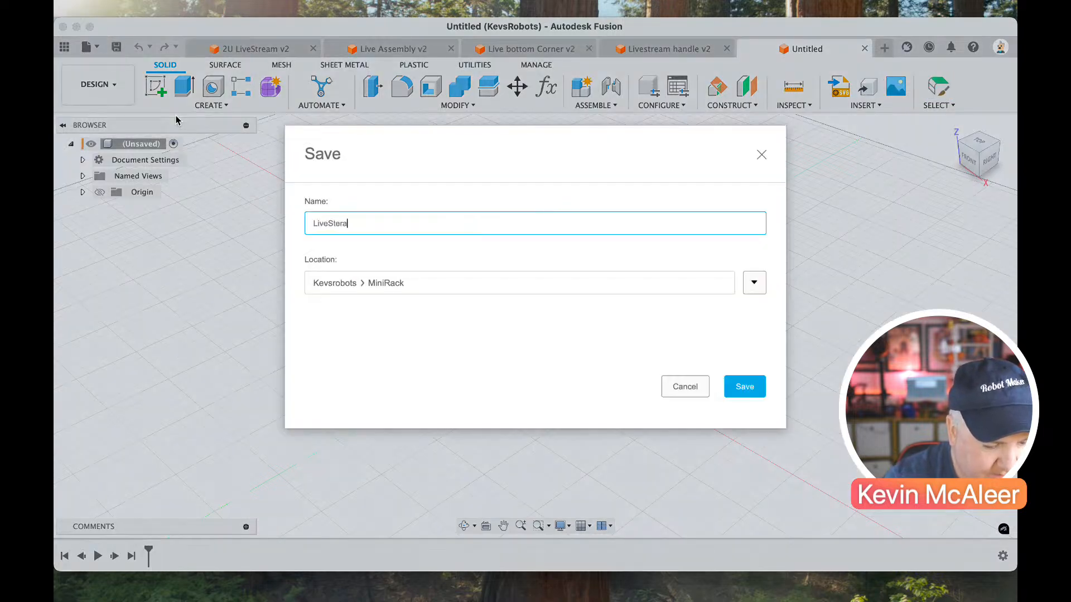
type("iveStream Top")
key("Return")
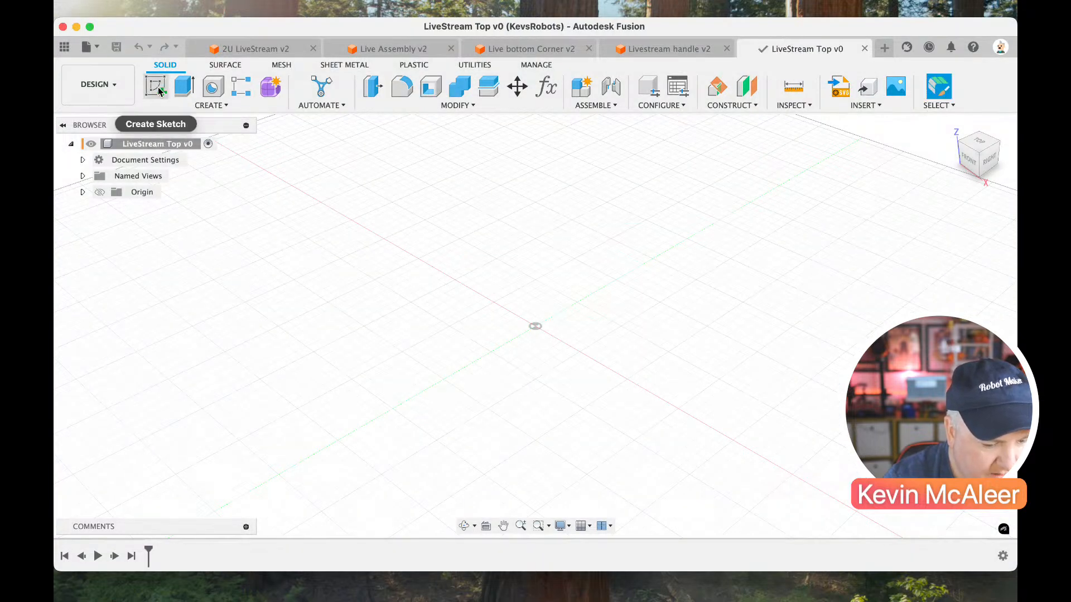
Start a sketch on the front plane and draw a rectangle about 54 mm high with its lower-left corner at the origin.
left_click(156, 87)
left_click(565, 319)
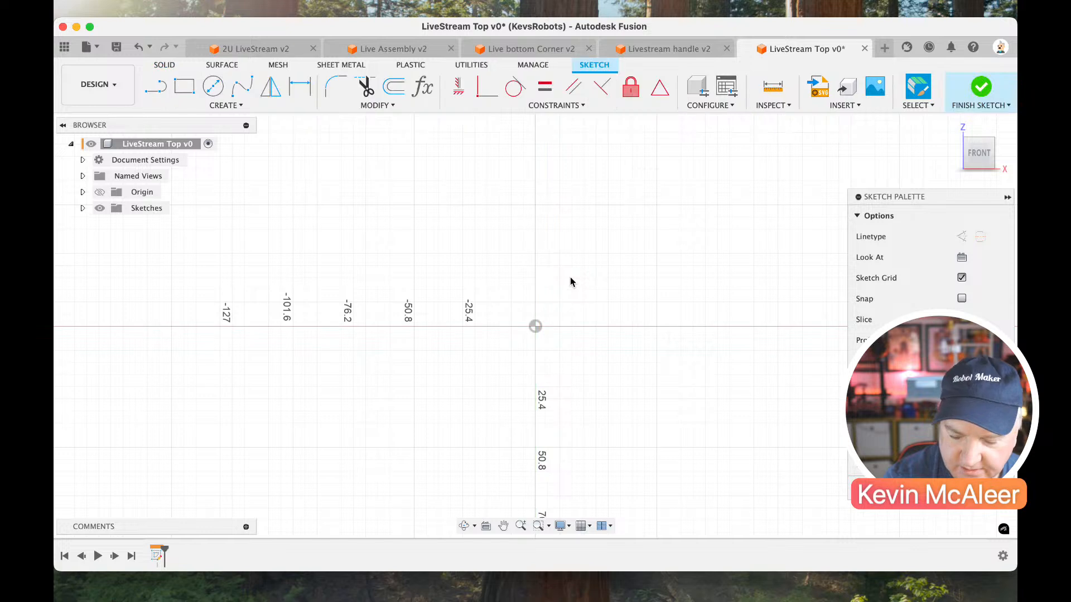
key("r")
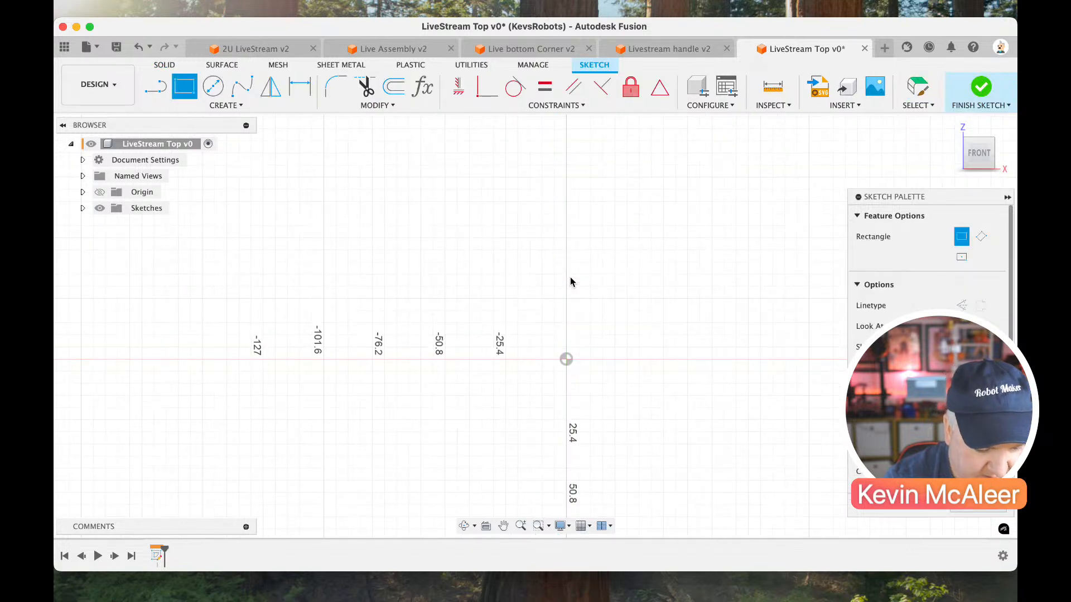
left_click(566, 360)
left_click(653, 231)
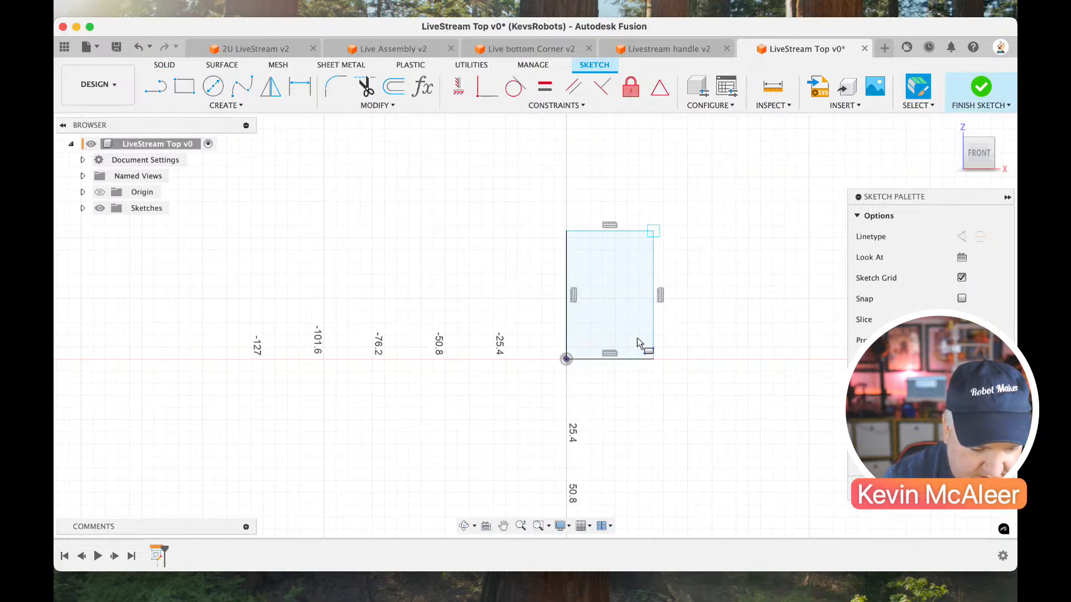
Dimension the rectangle 30 mm wide and 15 mm high, and convert its top edge to a construction line.
key("d")
left_click(630, 360)
left_click(631, 380)
type("30")
key("Return")
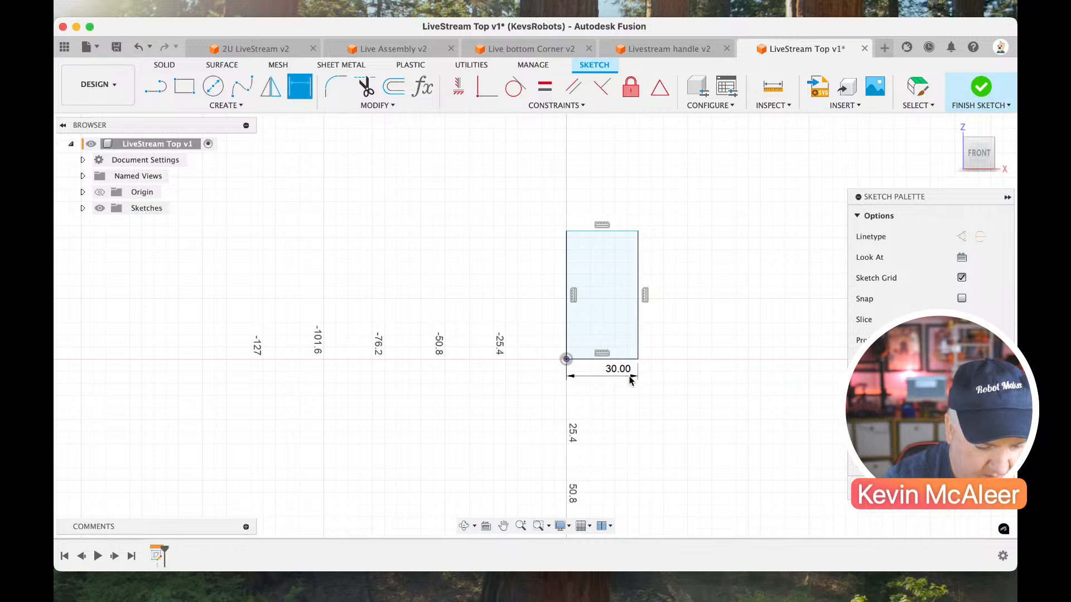
left_click(638, 344)
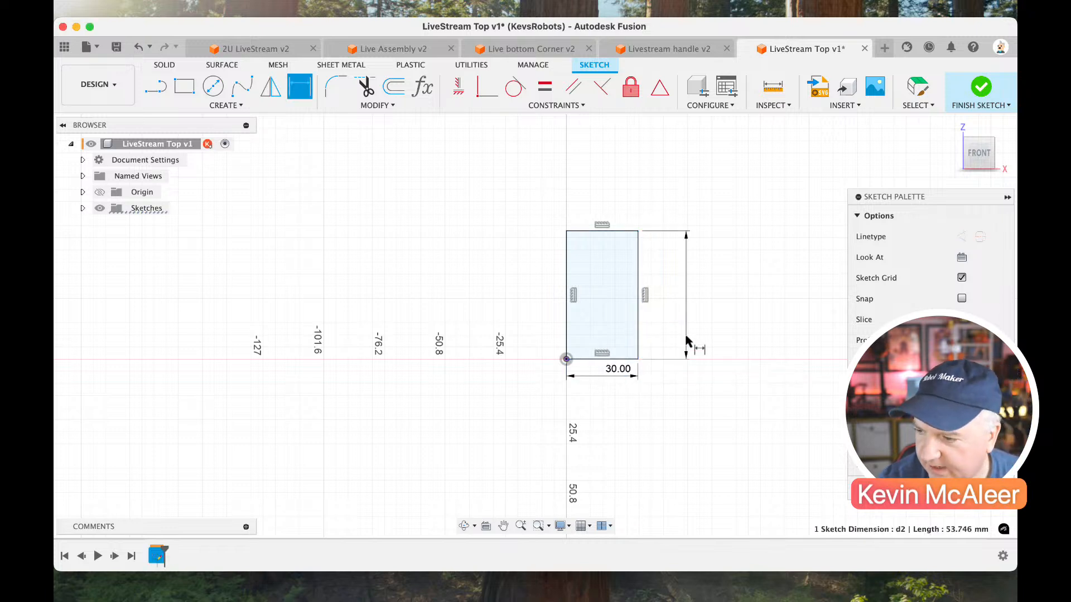
left_click(686, 340)
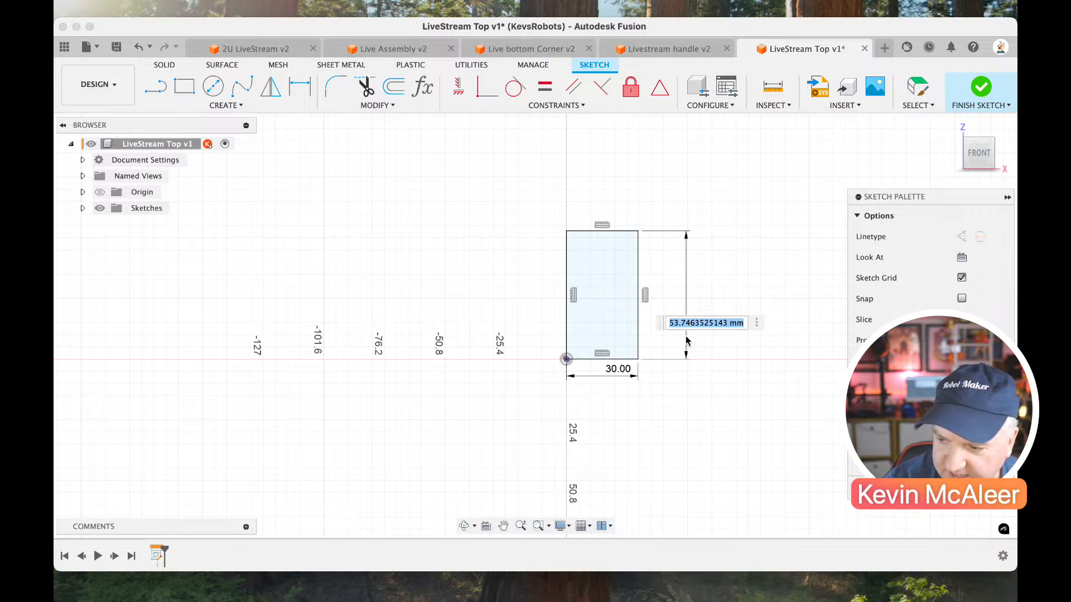
type("15")
key("Return")
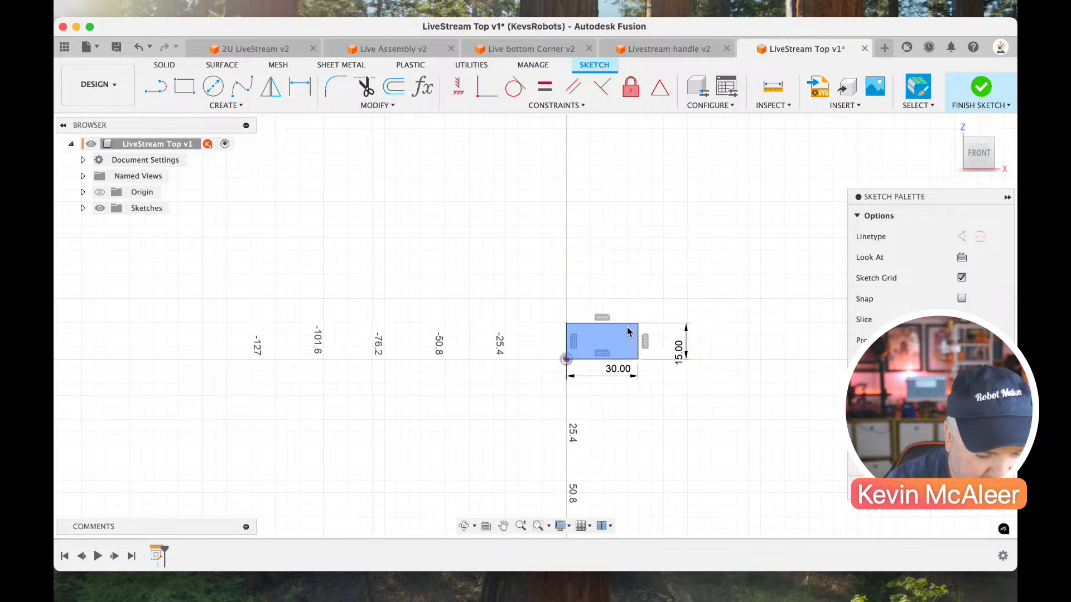
left_click(626, 325)
key("x")
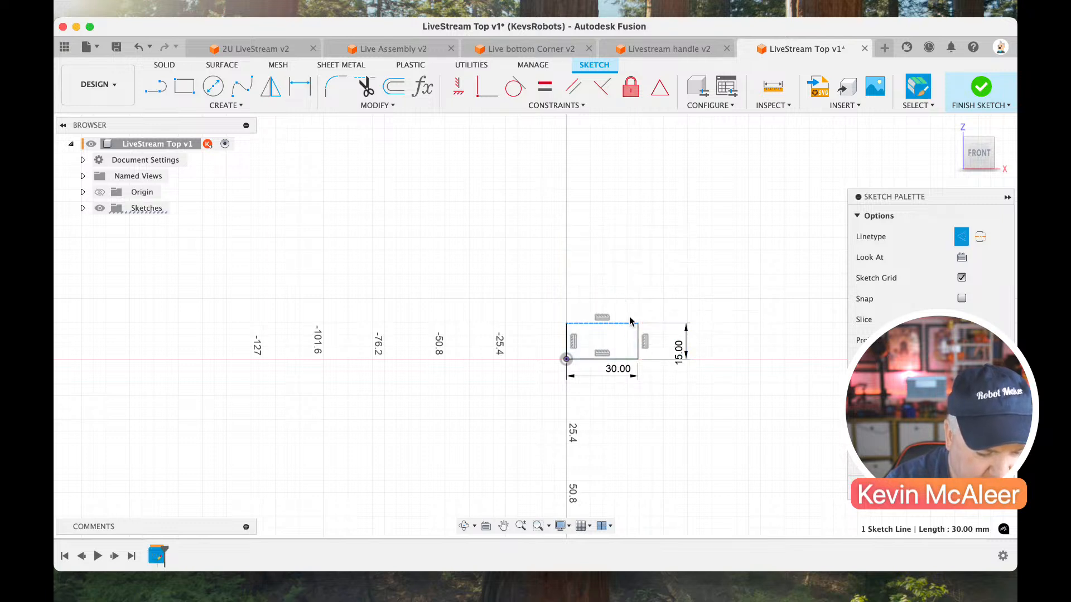
Draw a four-line outline about 26.5 mm high upward from the rectangle's top-left corner, closing it with a slanted line back to that corner.
scroll(630, 307, "up", 5)
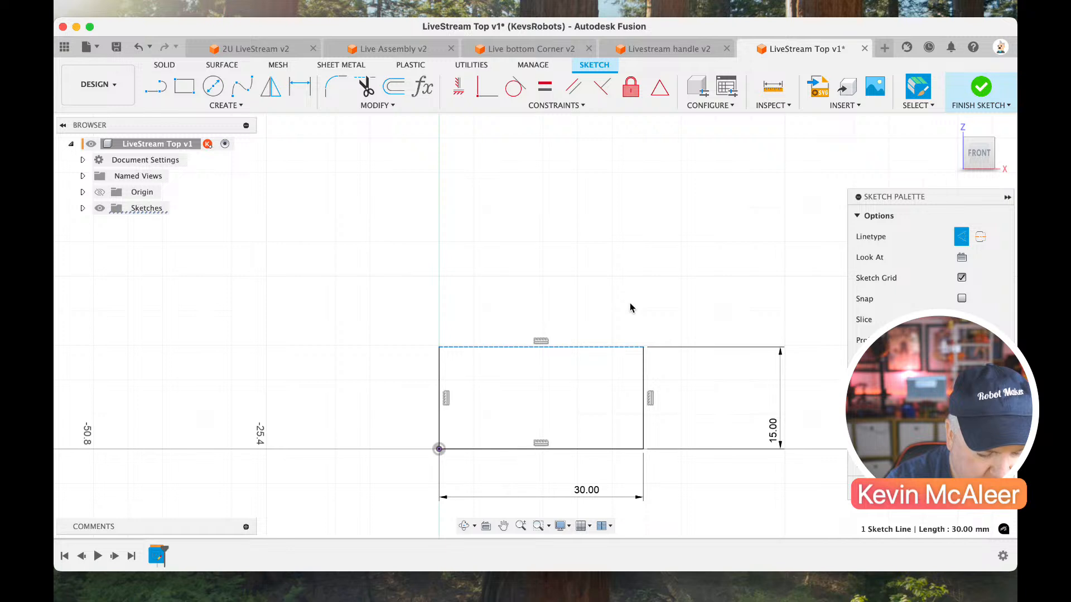
key("l")
left_click_drag(440, 349, 439, 170)
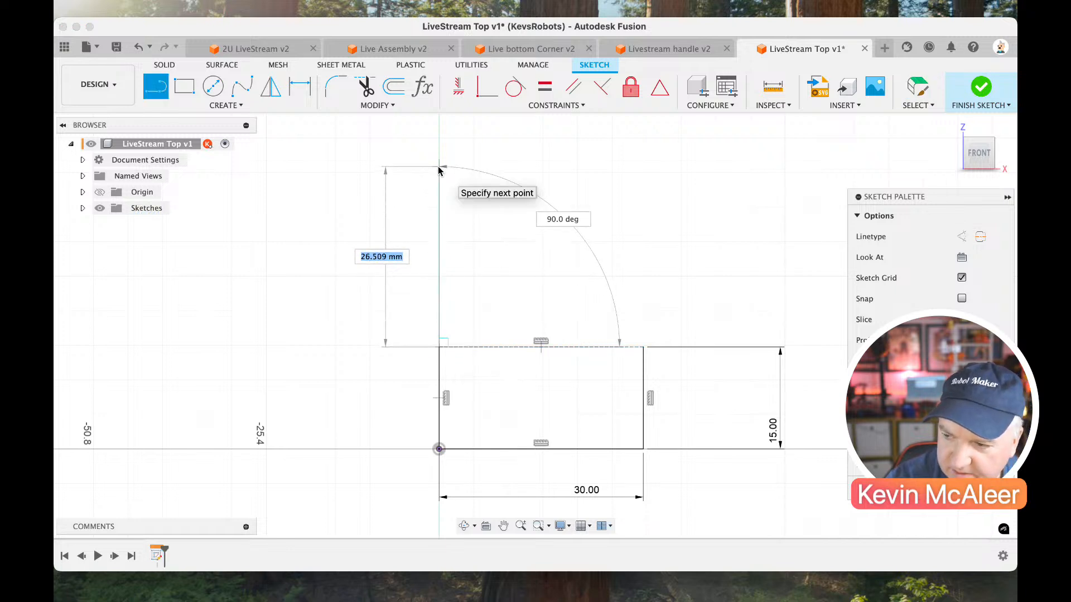
left_click(438, 167)
left_click(584, 167)
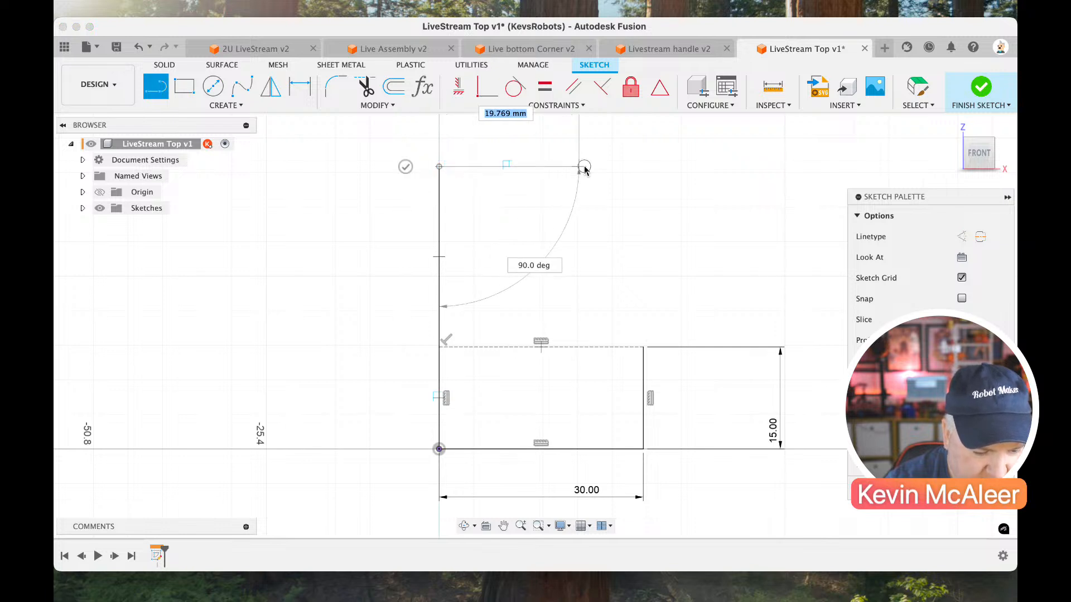
left_click(582, 323)
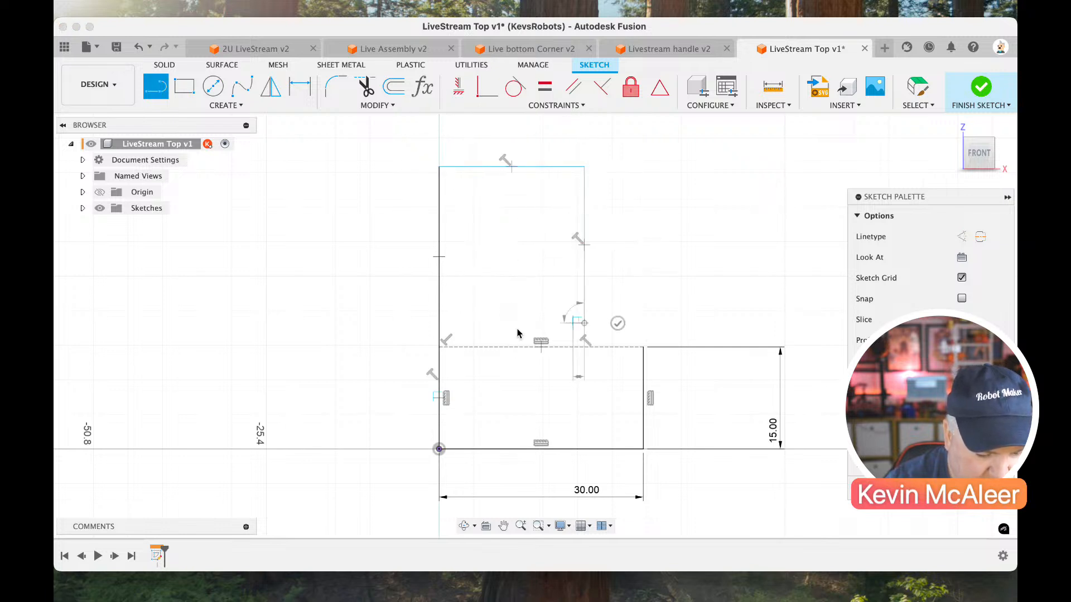
left_click(440, 347)
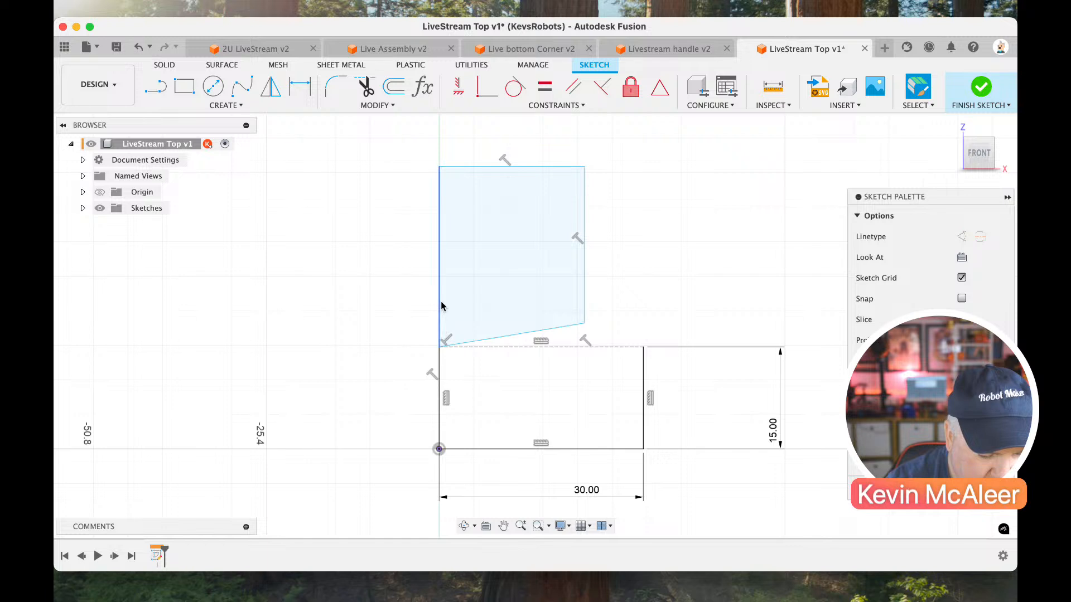
Dimension the upper outline's left side and top edge at 20 mm each.
key("d")
left_click(440, 304)
left_click(412, 302)
type("20")
key("Return")
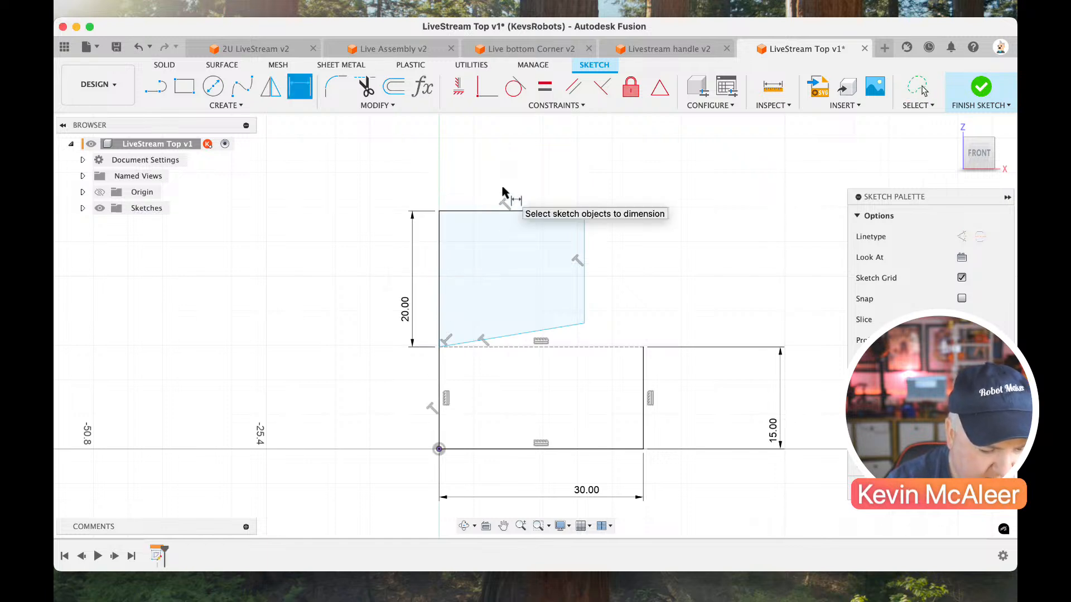
left_click(502, 211)
left_click(501, 188)
type("2o0")
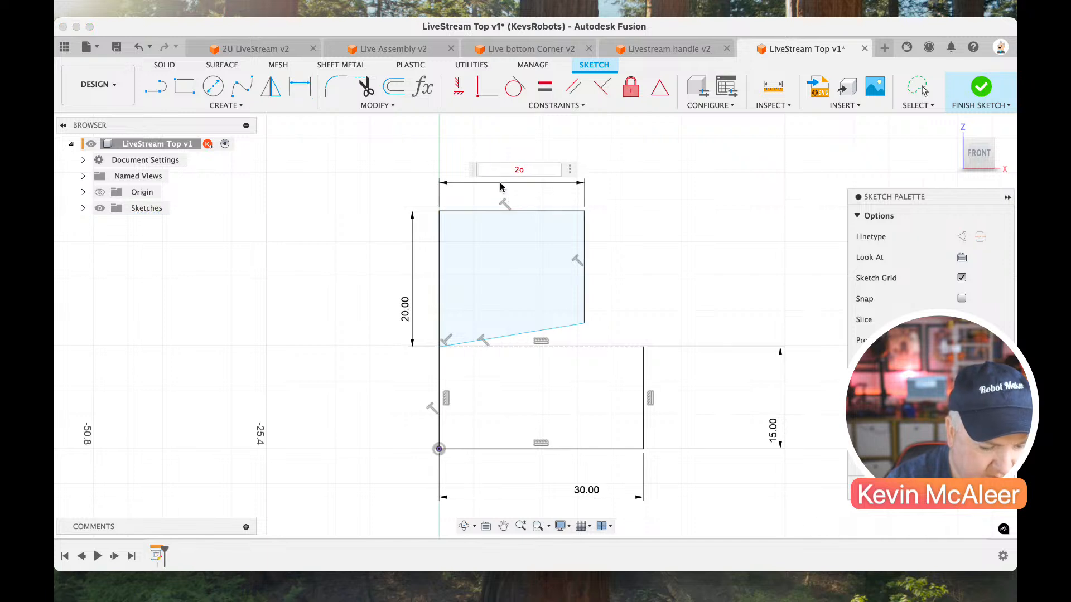
key("Return")
key("Escape")
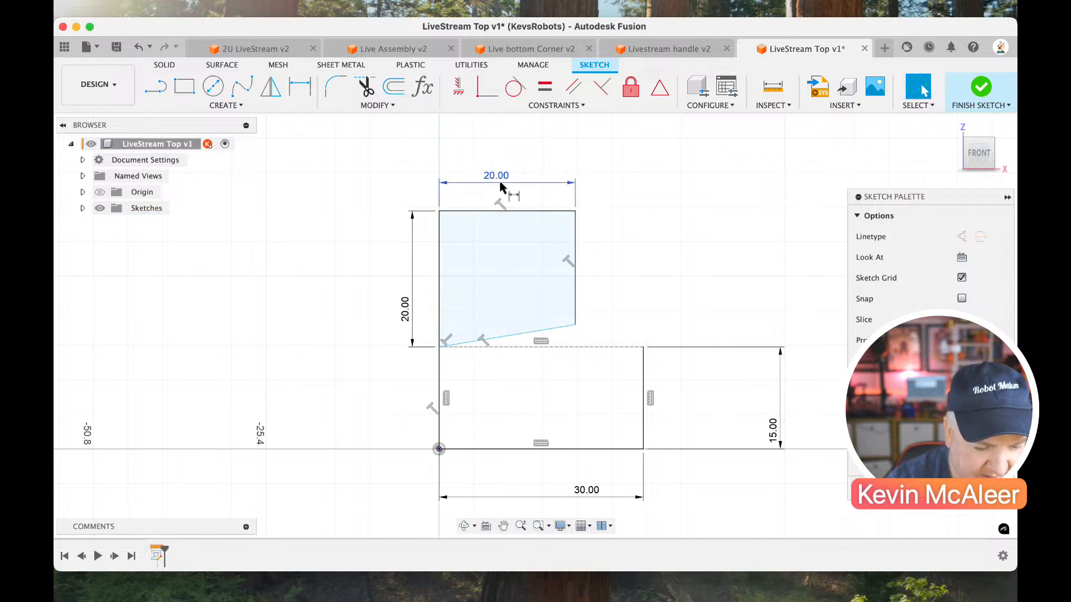
Convert the upper outline's top, right and slanted bottom lines to construction, and constrain the slanted line horizontal.
left_click(567, 325)
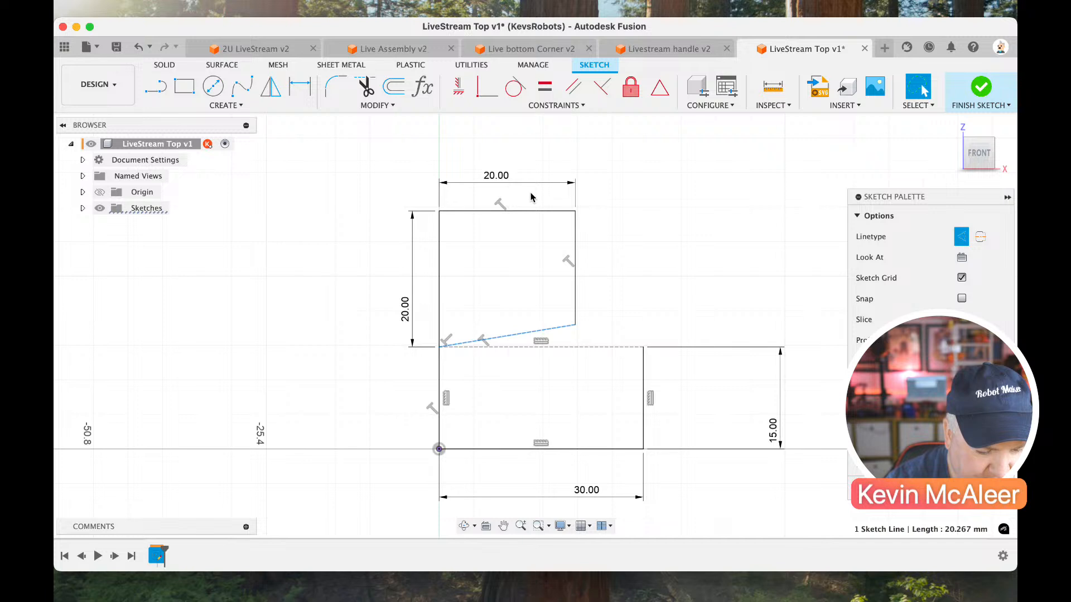
left_click(575, 240)
key("x")
left_click(558, 212)
key("x")
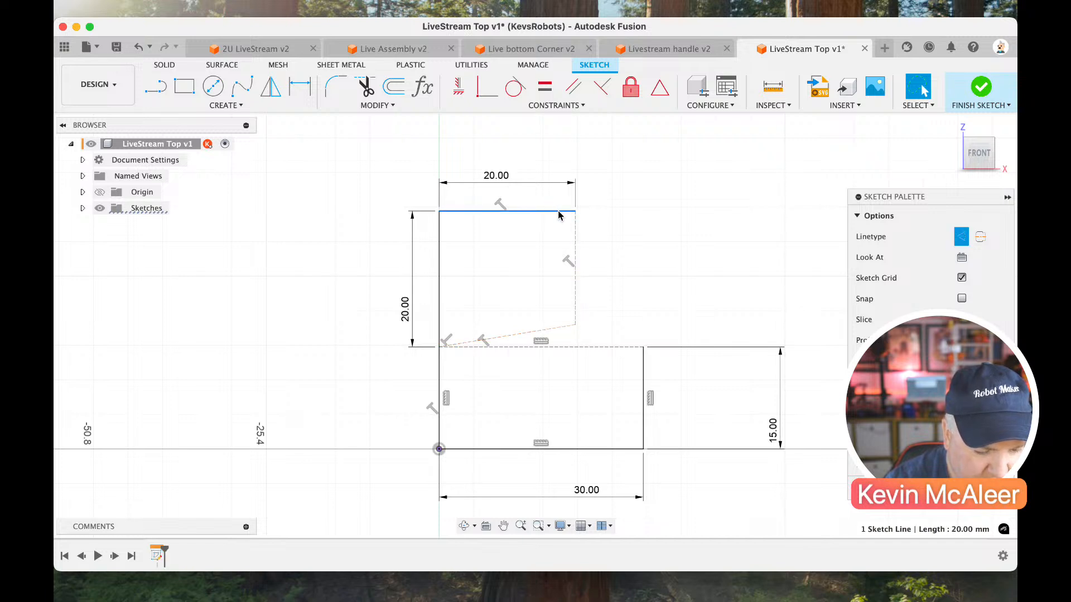
left_click(514, 248)
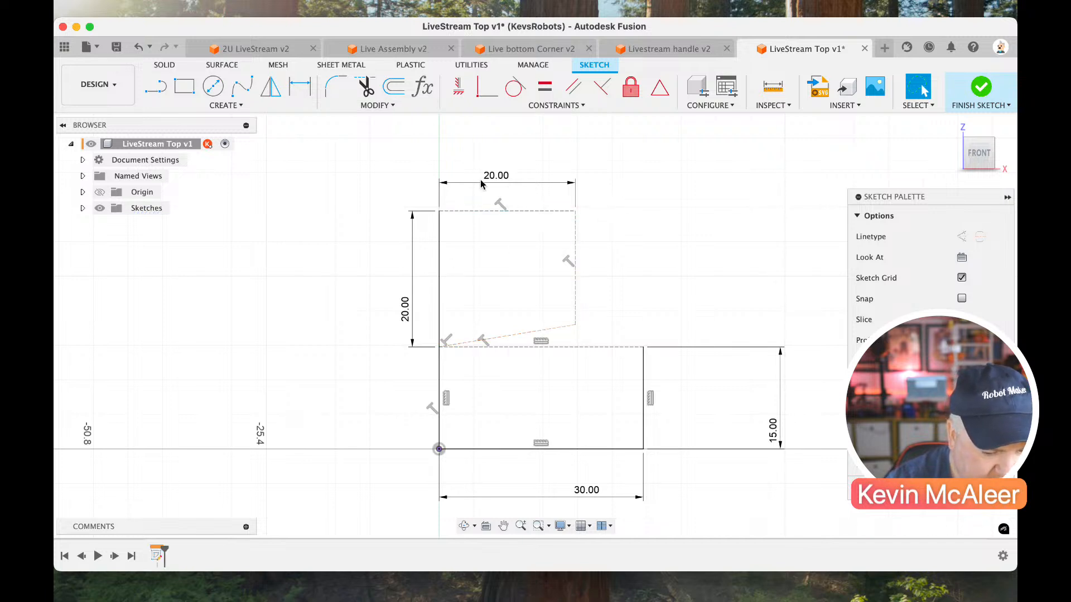
left_click(540, 333)
left_click(459, 86)
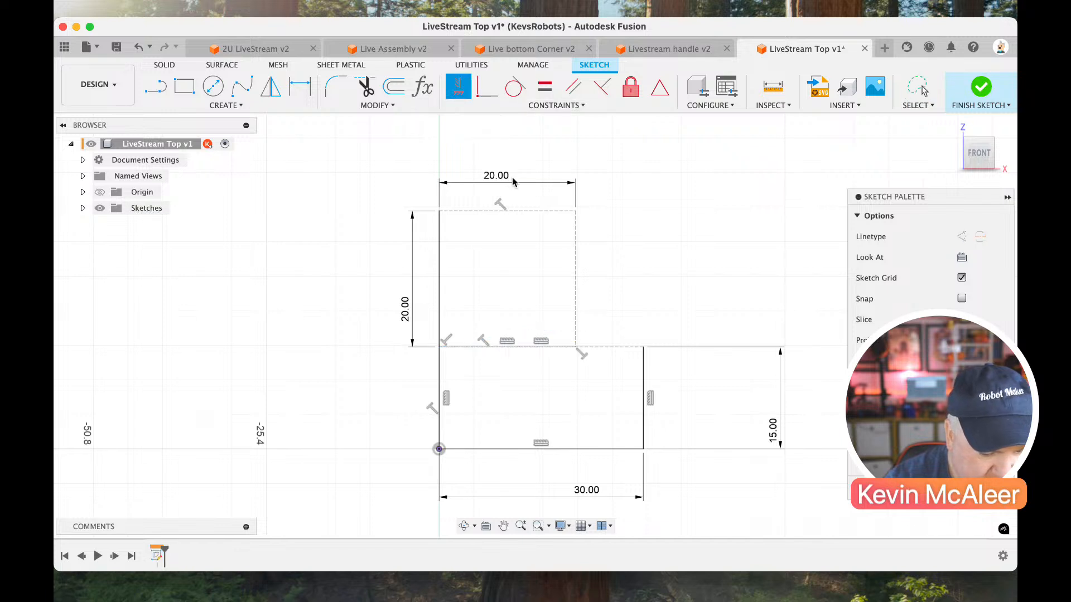
Draw a horizontal construction line across the 20 mm square, with its end on the midpoint of the right edge.
key("l")
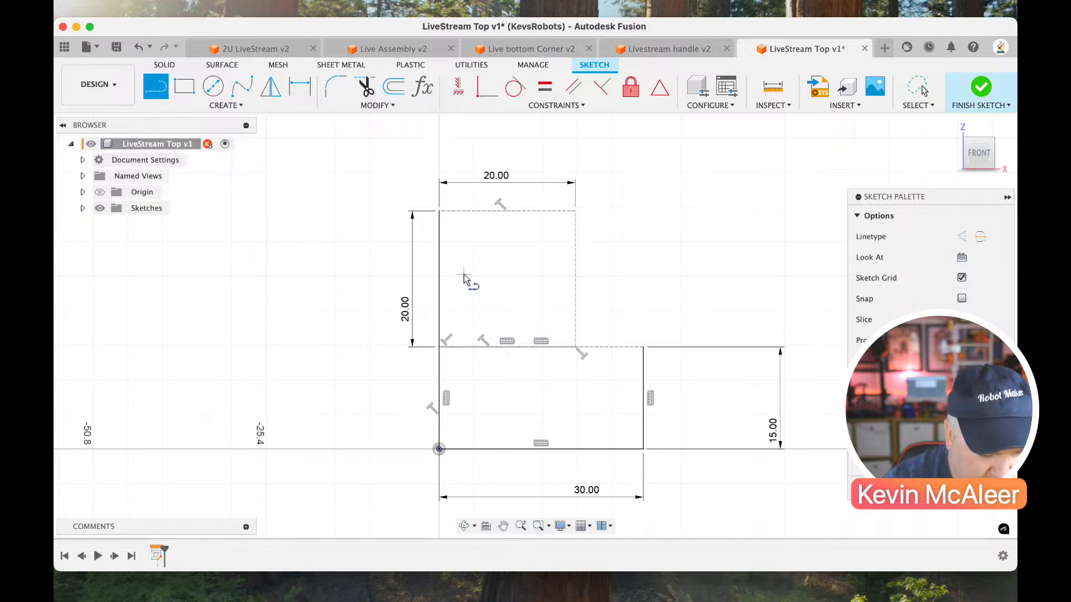
left_click(440, 277)
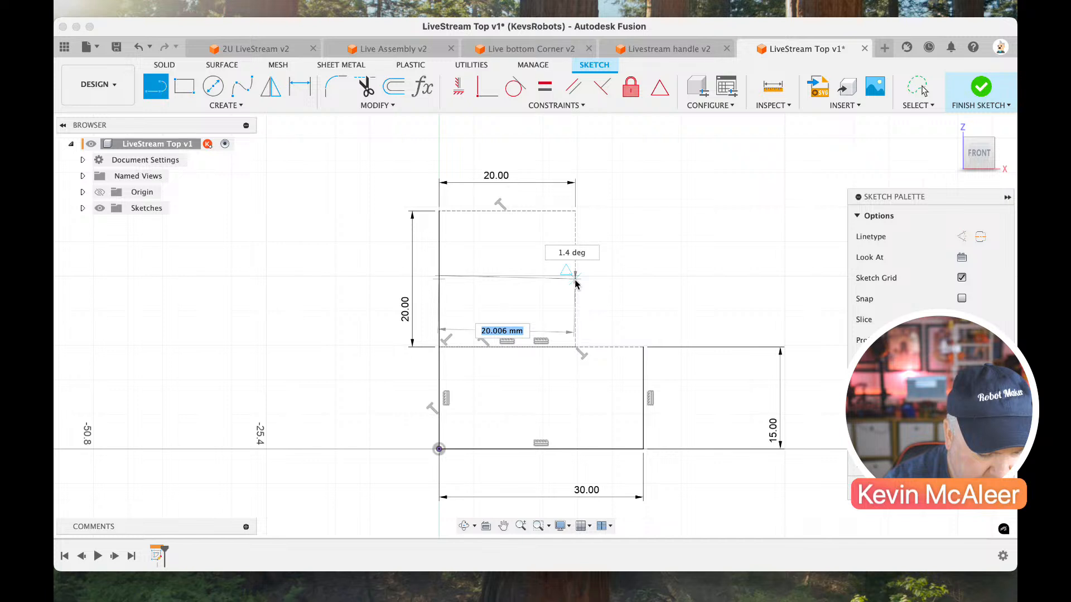
left_click(574, 282)
key("Escape")
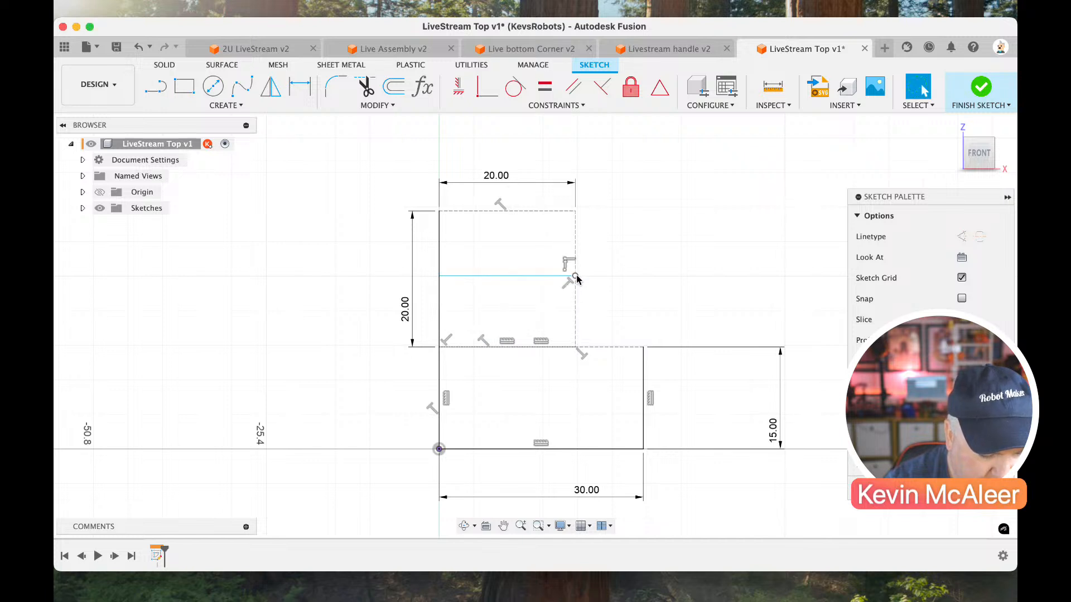
left_click_drag(578, 288, 576, 282)
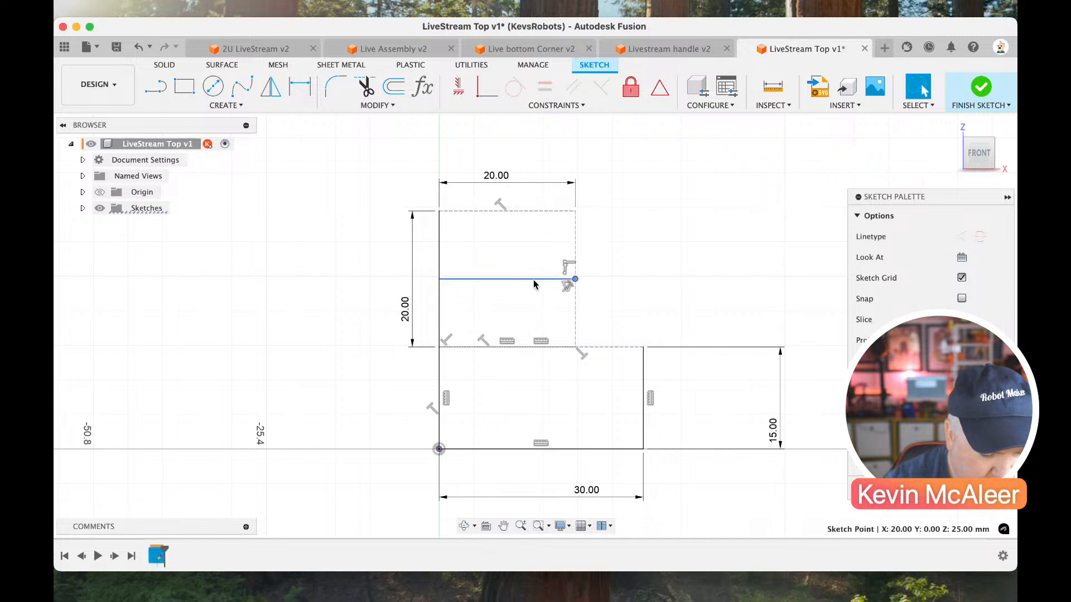
left_click(568, 280)
key("x")
Draw a vertical construction line between the midpoints of the 20 mm square's top and bottom edges.
key("l")
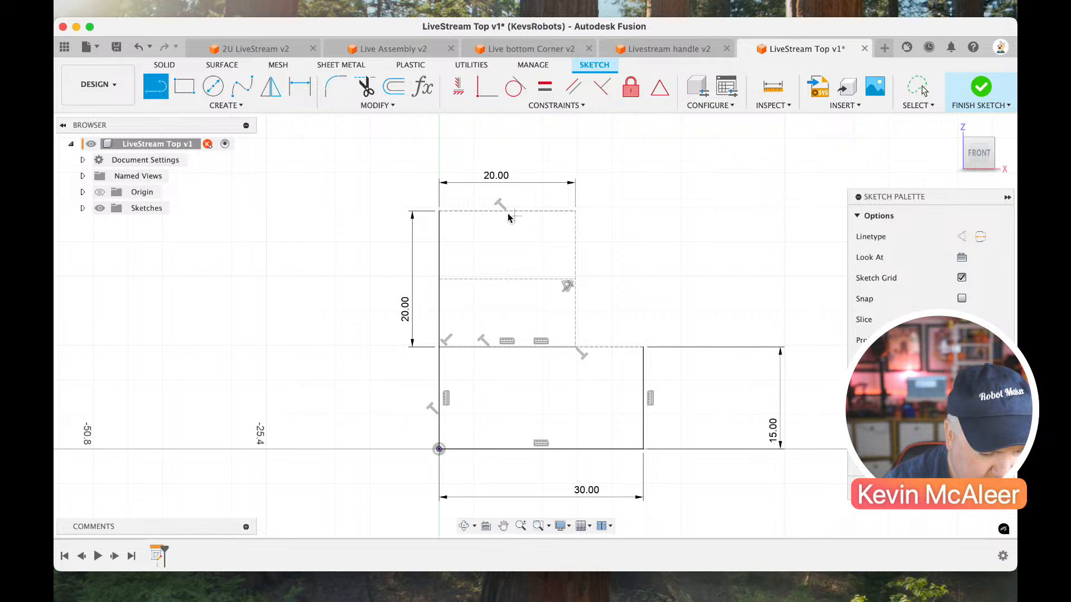
left_click(505, 212)
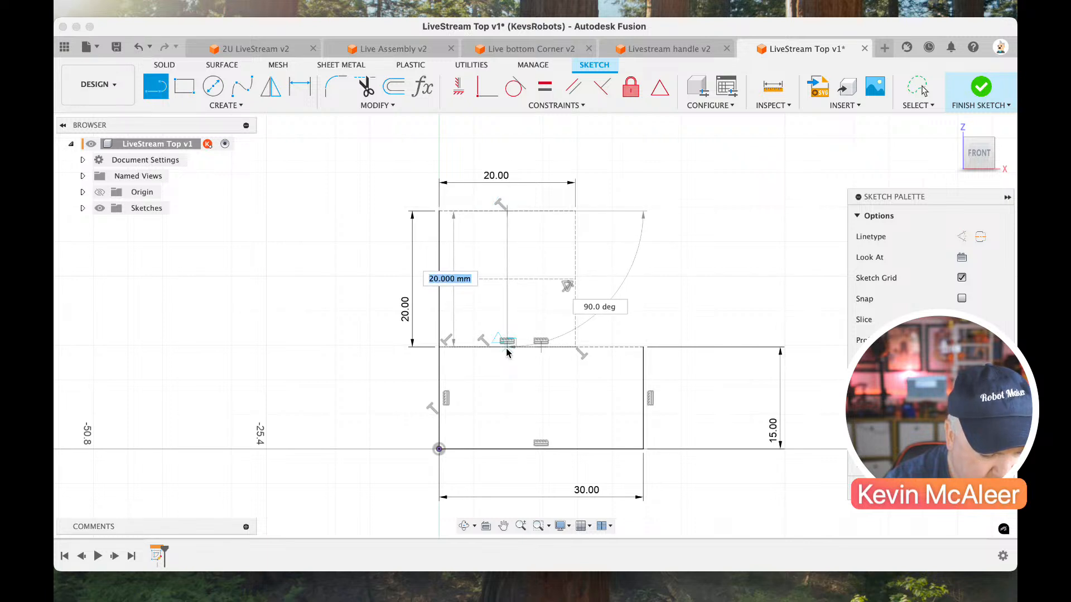
left_click(506, 346)
key("Escape")
left_click(507, 303)
key("x")
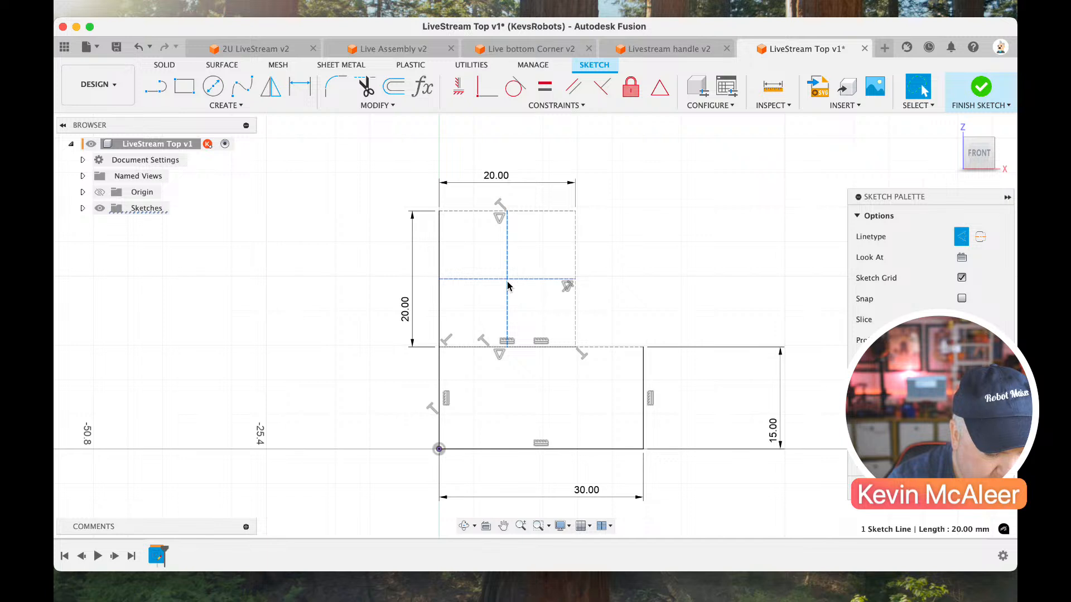
Draw a circle centred on the crossing construction lines and set its diameter with a new parameter, hole=6mm.
key("c")
left_click(507, 279)
left_click(541, 284)
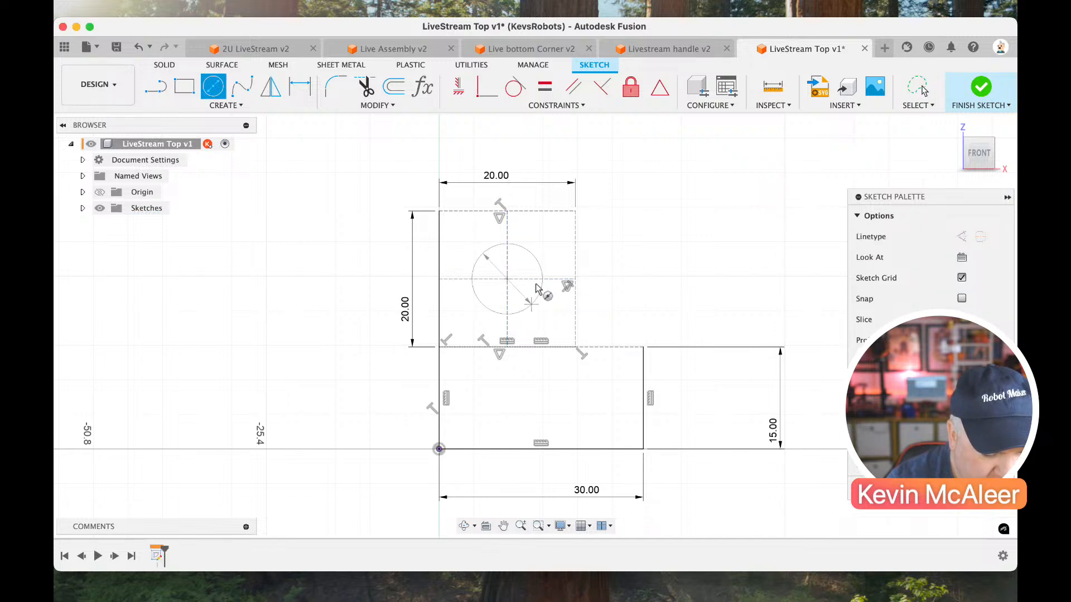
key("d")
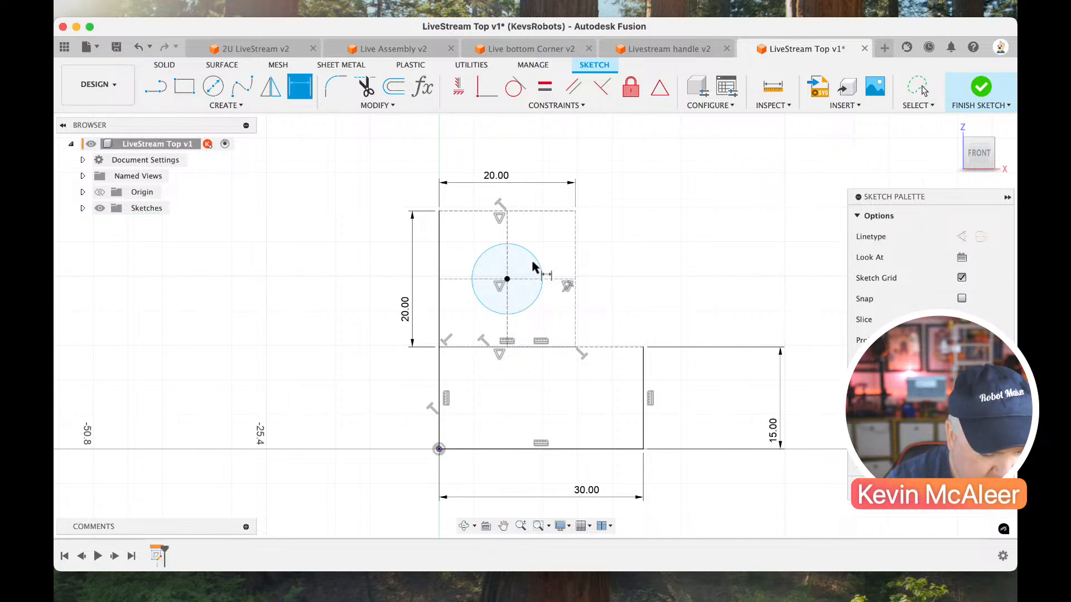
left_click(539, 264)
left_click(593, 235)
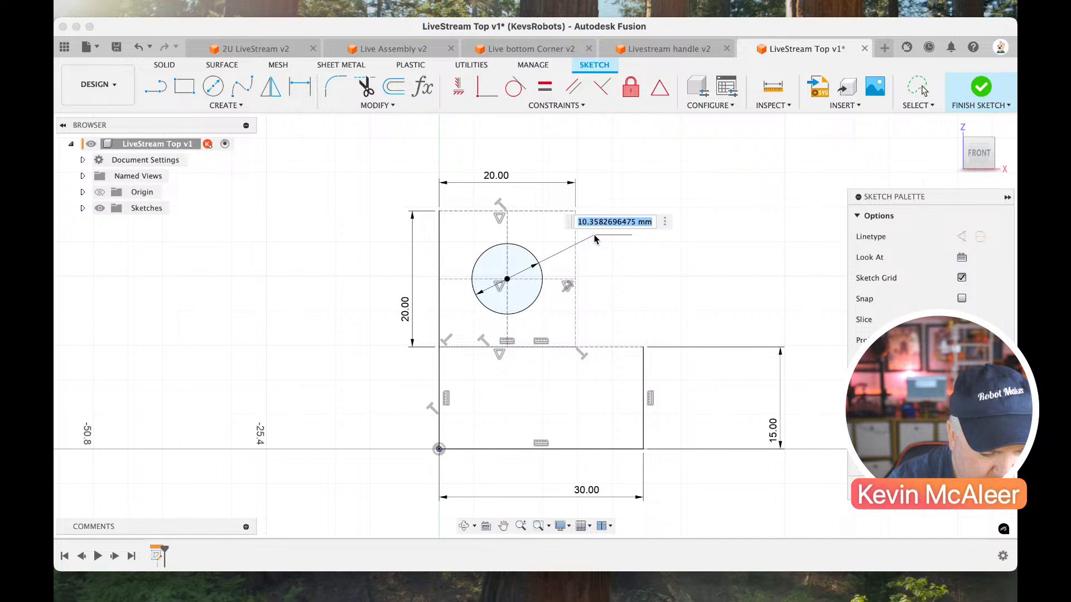
type("hole=6mm")
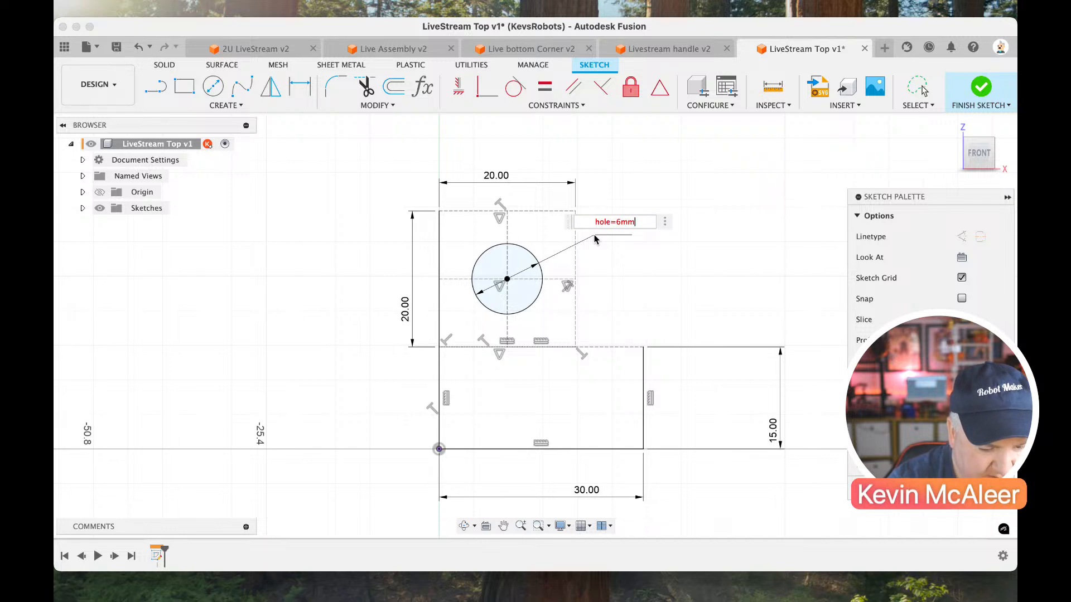
key("Return")
key("Escape")
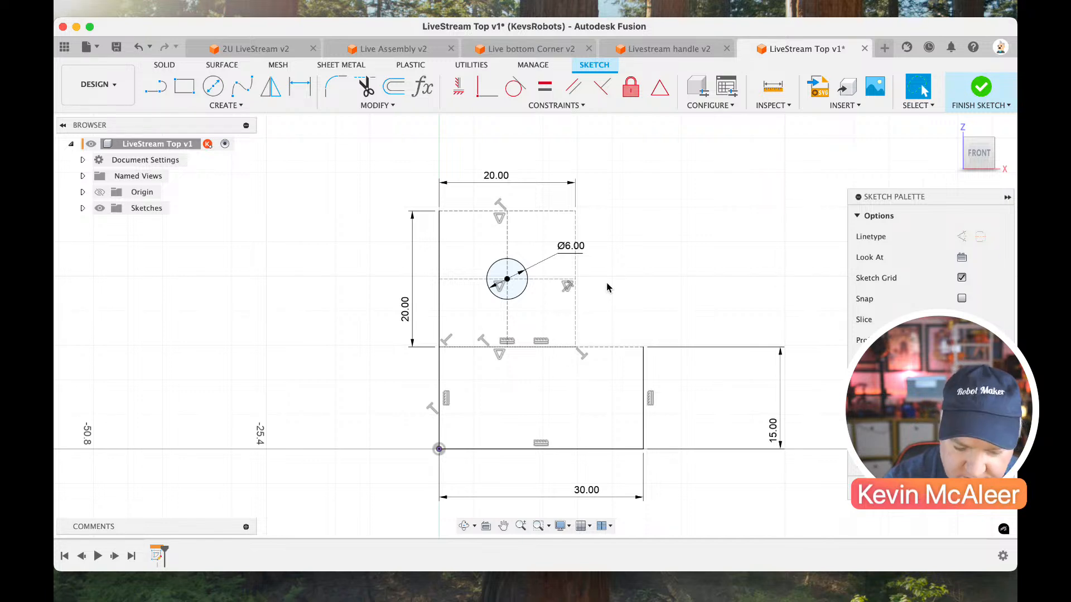
Extend the left side upward with a vertical line from the square's top-left corner and dimension it 4 mm.
key("l")
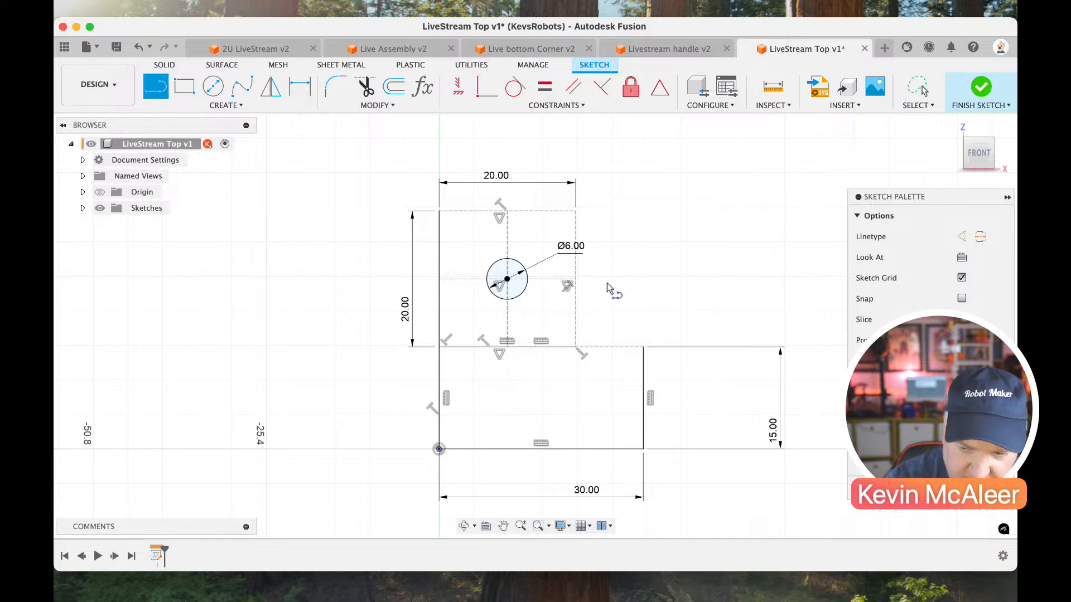
left_click(438, 211)
left_click(438, 163)
key("Escape")
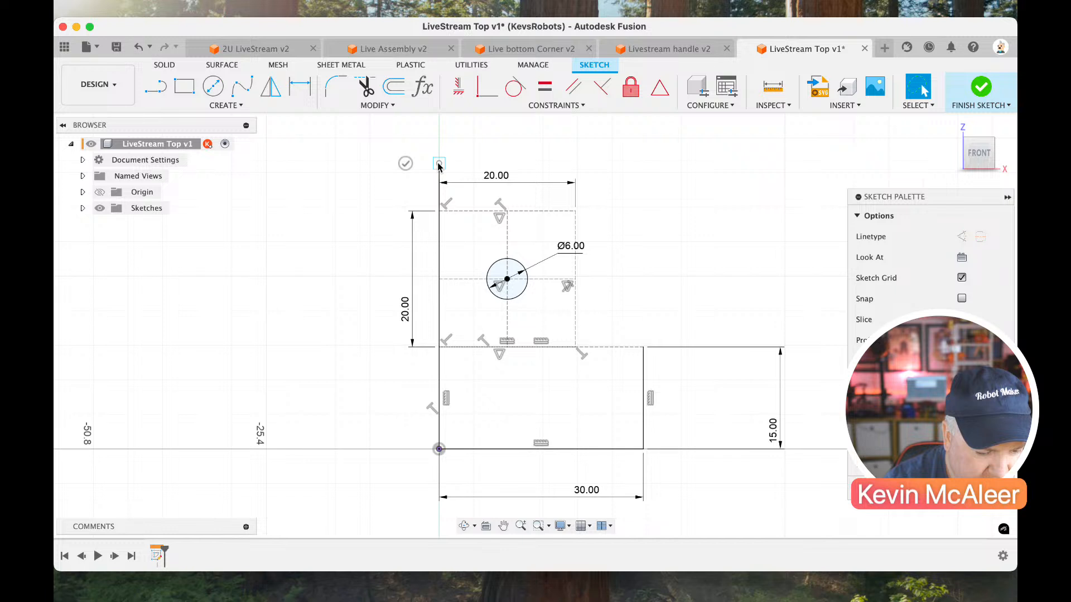
key("d")
left_click(439, 195)
left_click(425, 196)
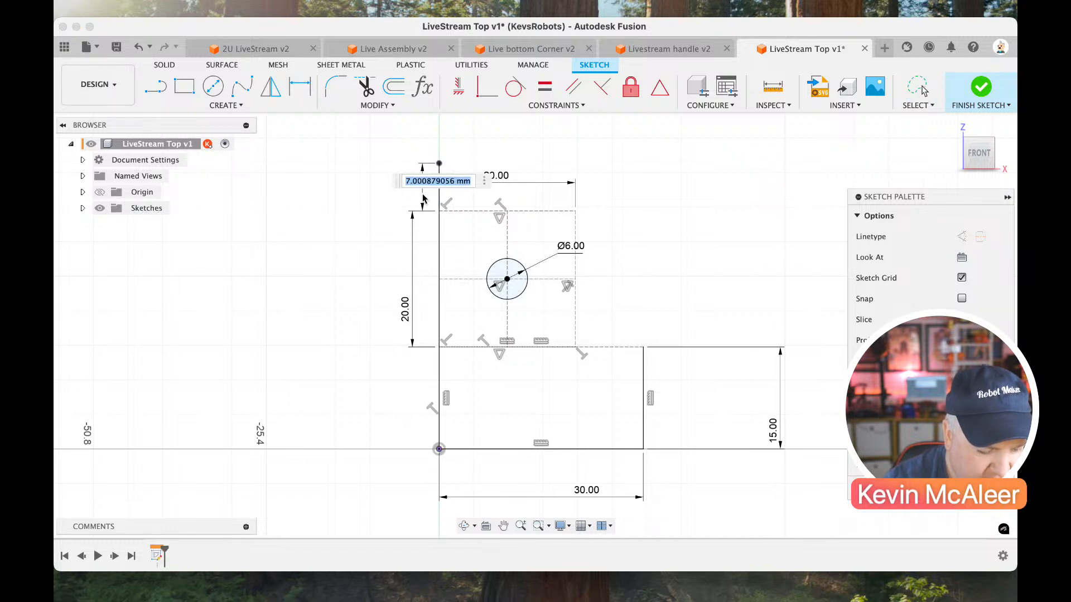
type("4")
key("Return")
Close the outer profile with a top line and a line down to the lower rectangle's top-right corner, constraining that side vertical.
key("l")
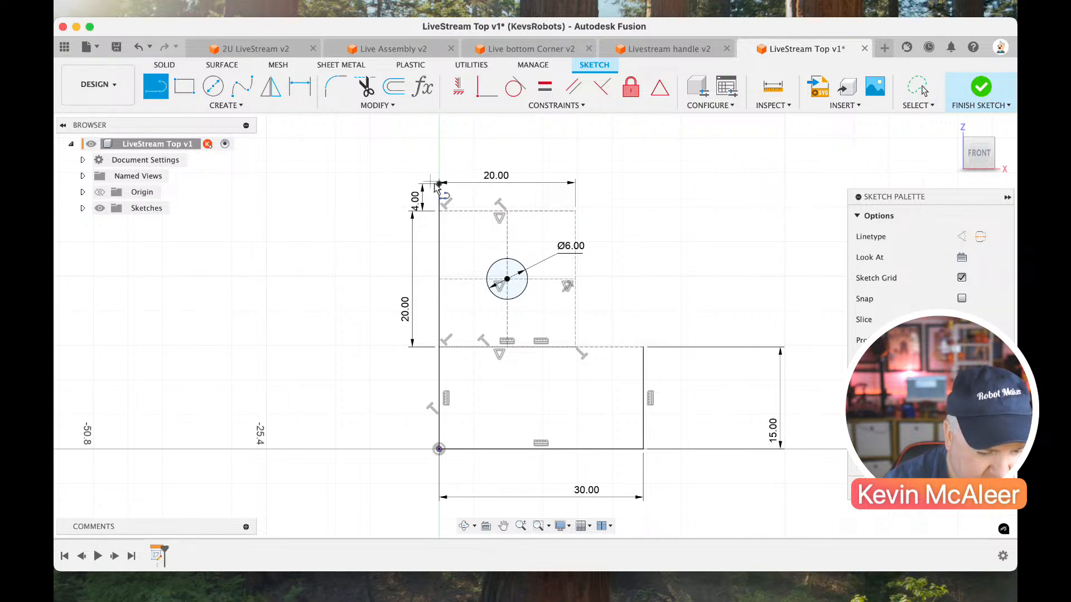
left_click(439, 183)
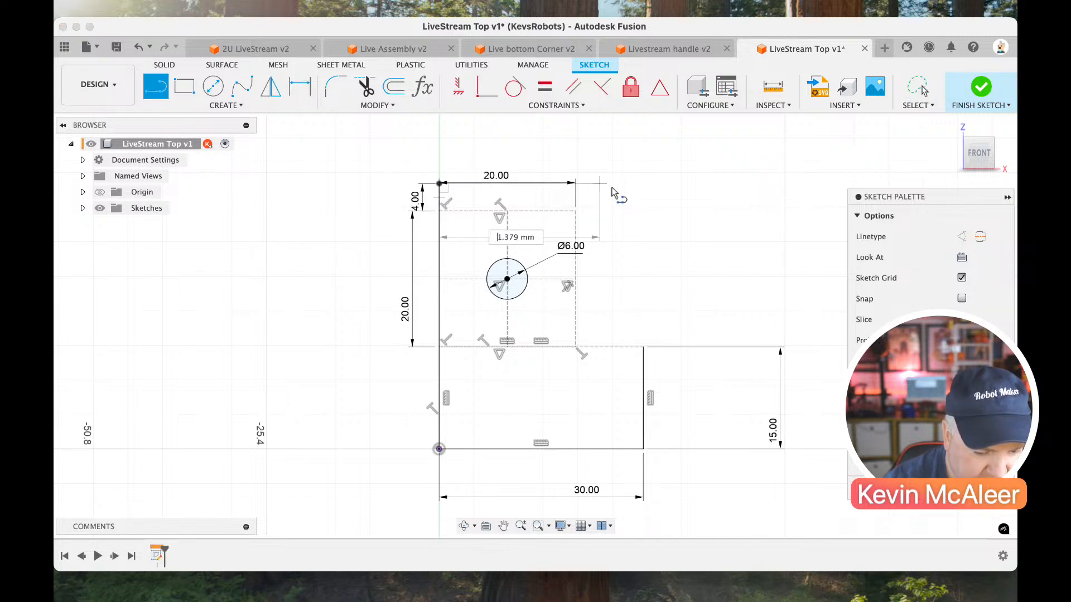
left_click(653, 183)
left_click(643, 347)
key("Escape")
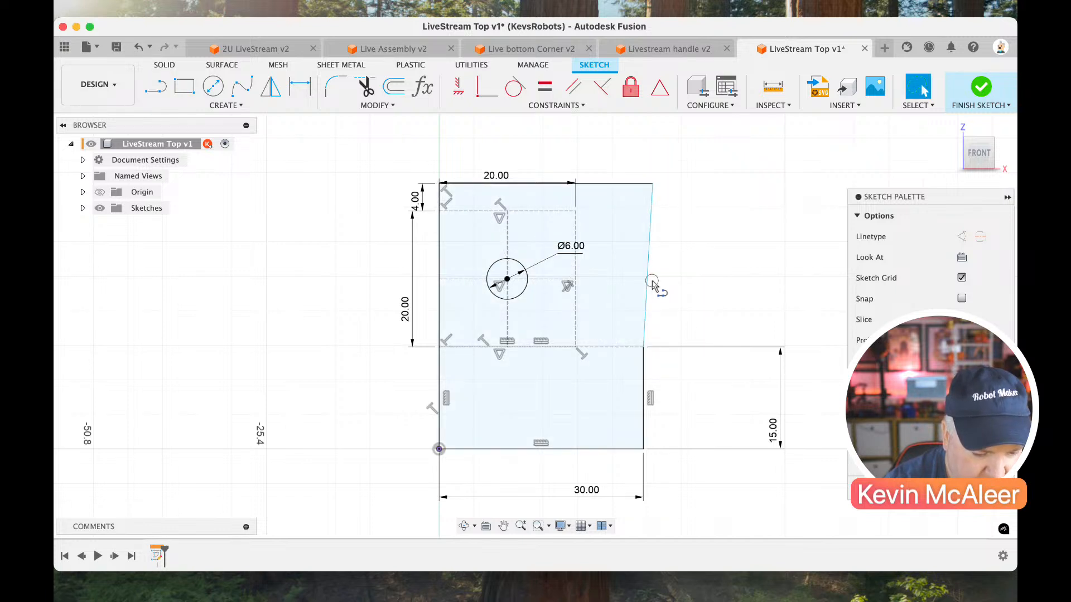
left_click(649, 275)
left_click(458, 87)
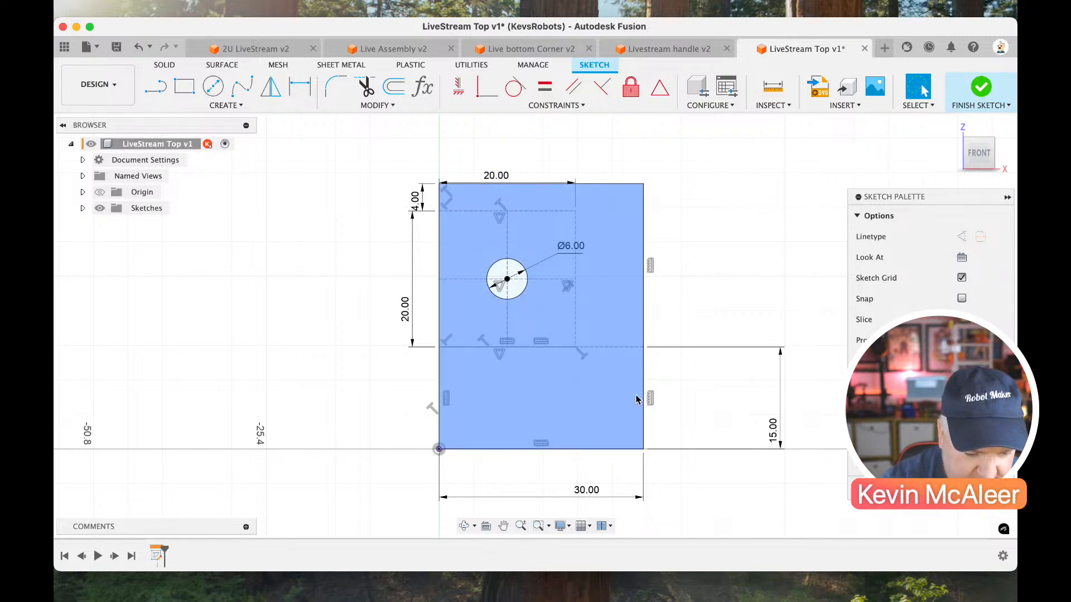
Draw a separate circle to the right of the profile and move its centre farther away from the profile's edge.
key("c")
left_click(690, 370)
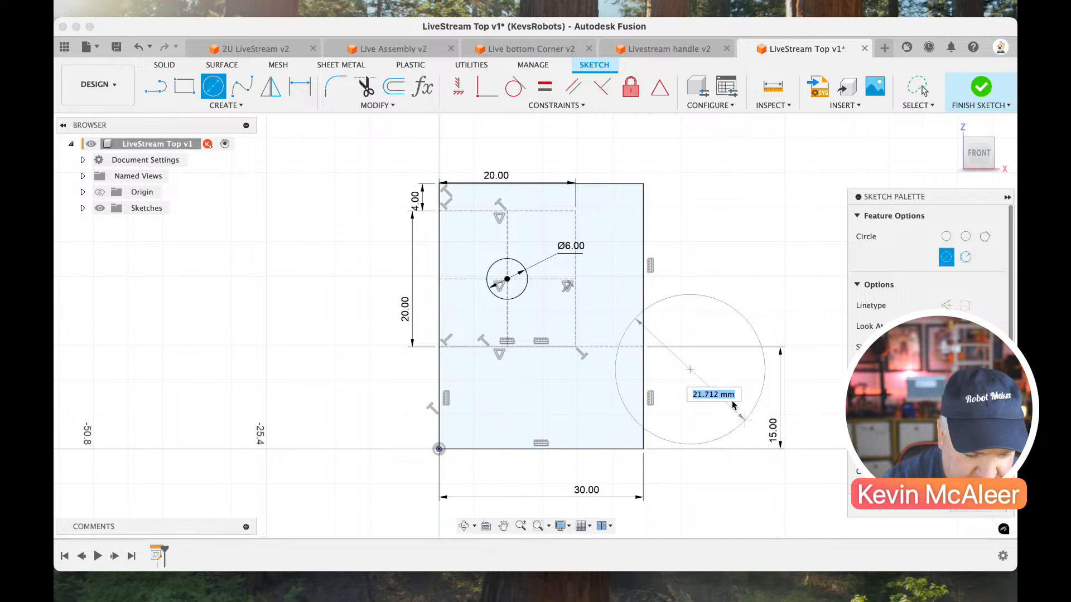
left_click(708, 388)
key("Escape")
left_click_drag(695, 383, 743, 414)
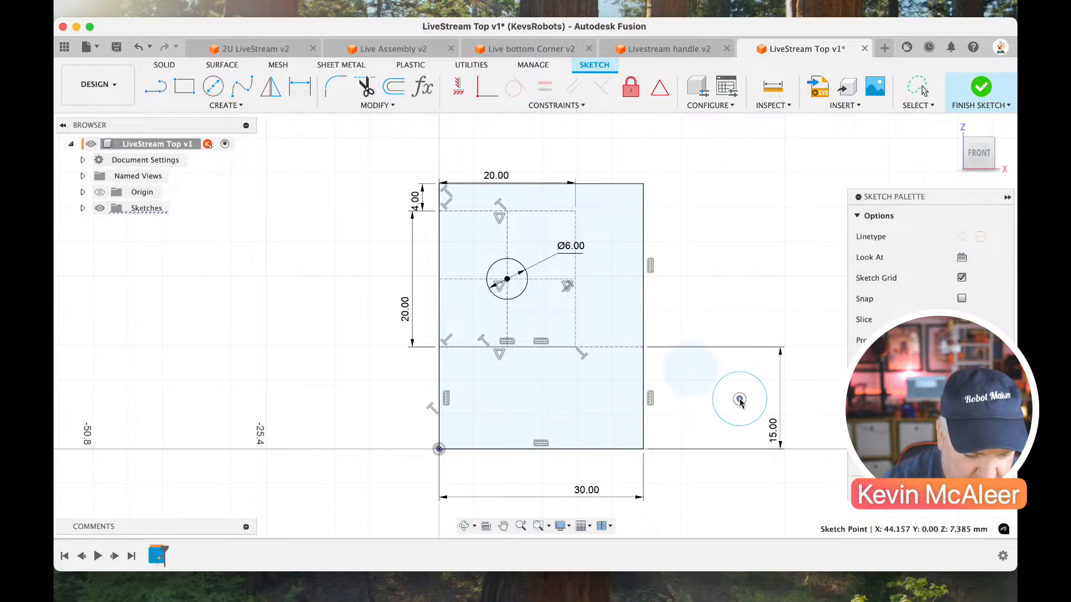
Draw a rectangle about 17 mm wide and 19 mm high around the separate circle.
key("r")
left_click(691, 335)
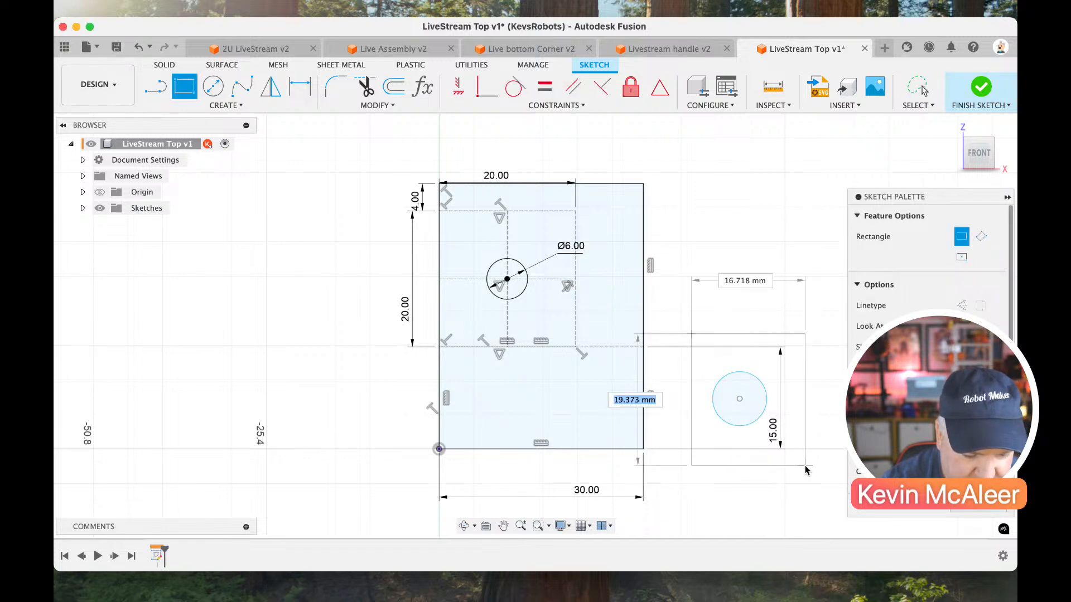
left_click(805, 465)
key("Escape")
Dimension the rectangle around the separate circle to 15 mm high and 15 mm wide.
key("d")
left_click(805, 430)
left_click(823, 450)
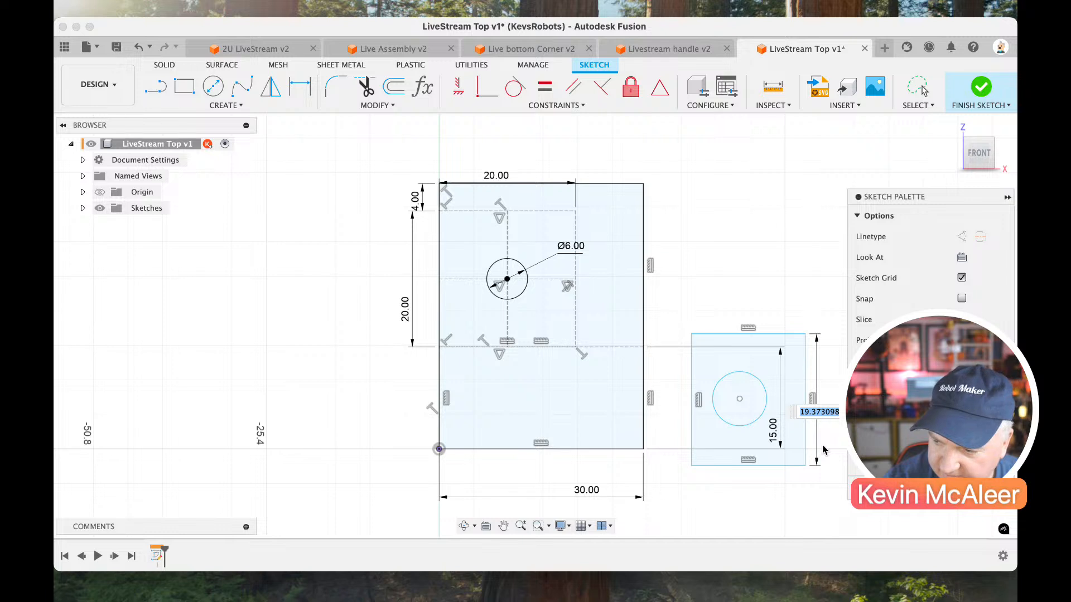
type("15")
key("Return")
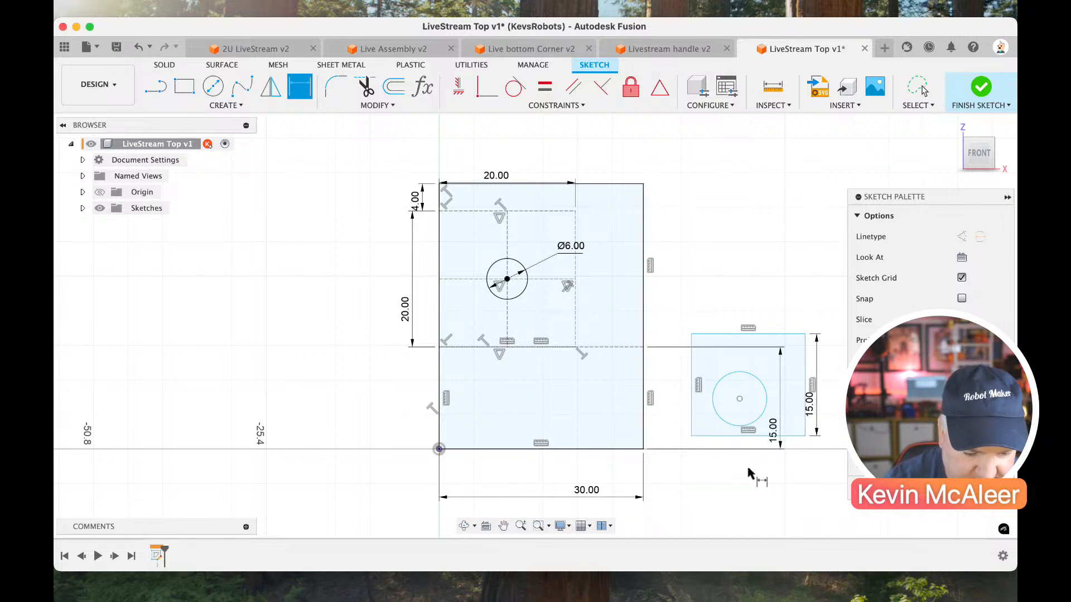
left_click(737, 440)
left_click(742, 471)
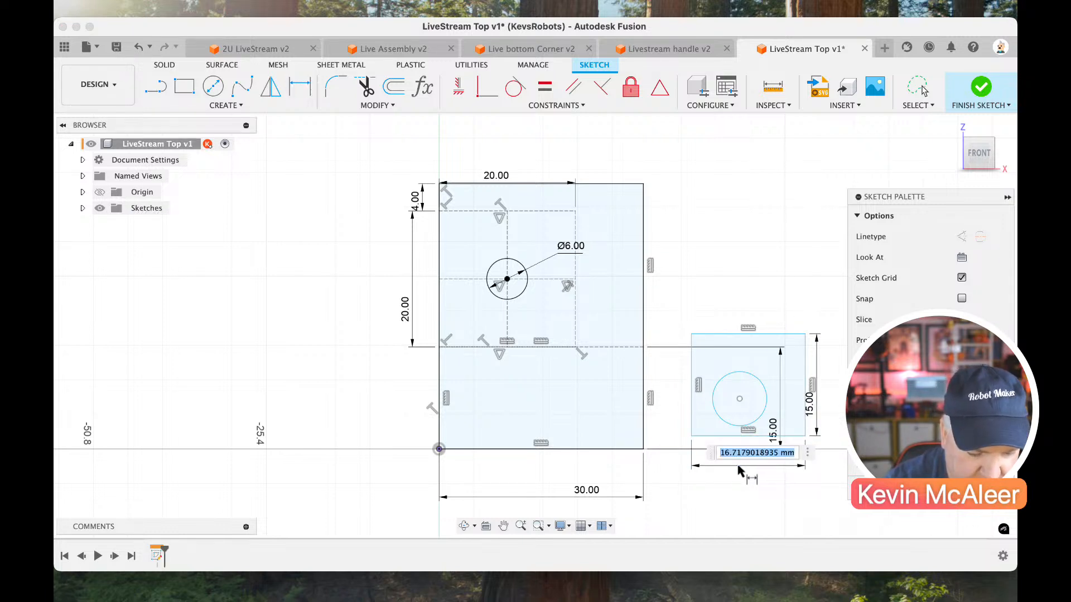
type("15")
key("Return")
key("Escape")
Draw a line from the separate circle's centre to the midpoint of the rectangle's bottom edge and constrain it vertical.
key("l")
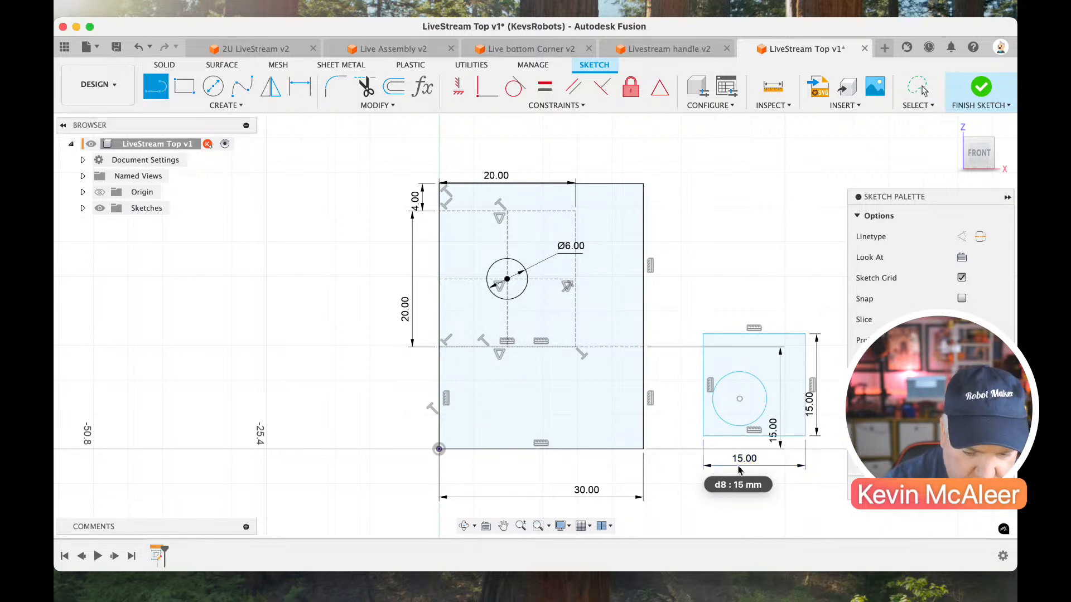
left_click(740, 399)
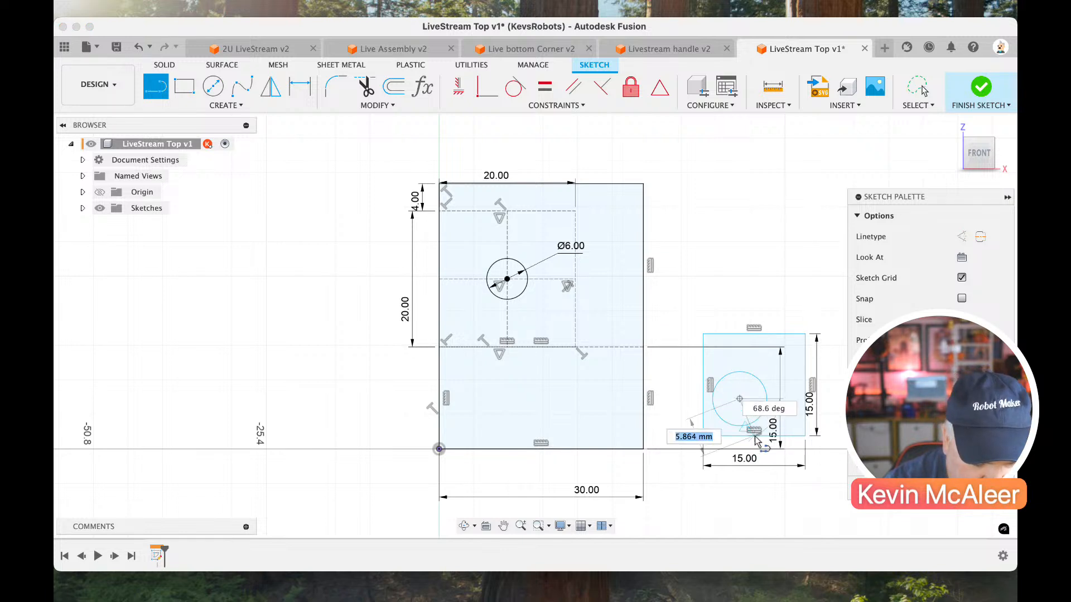
left_click(754, 435)
key("Escape")
left_click(745, 413)
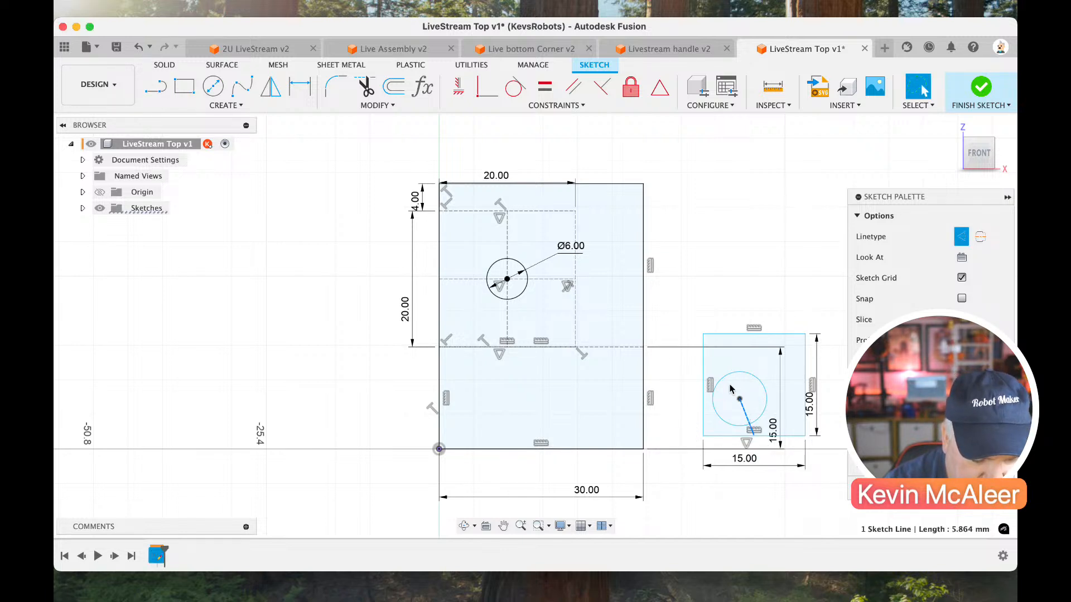
left_click(458, 86)
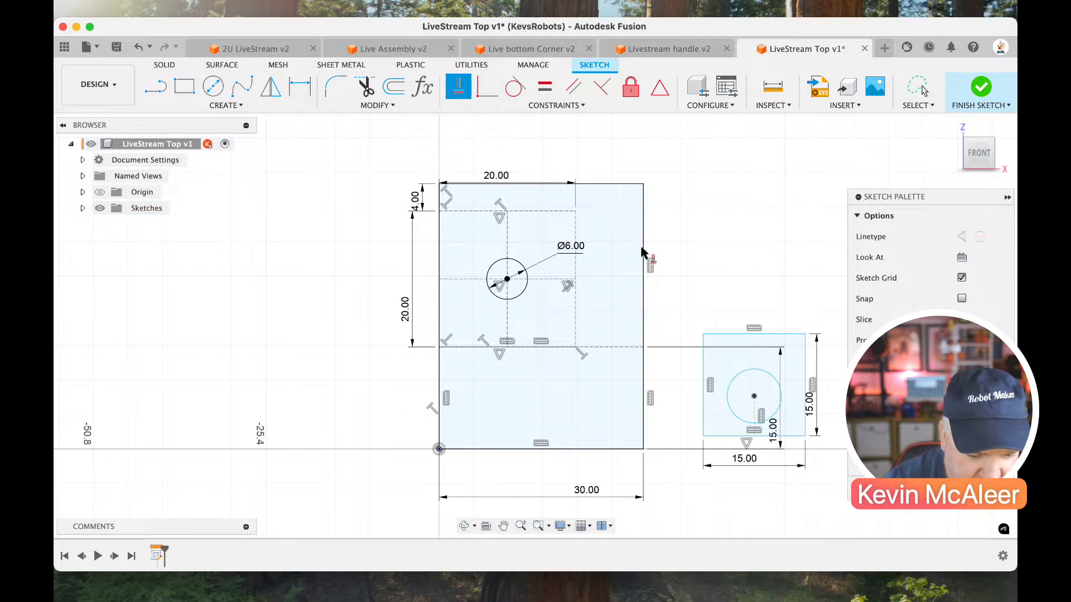
Dimension the vertical line from the circle's centre to the rectangle's bottom edge as 6.375 mm.
key("d")
left_click(753, 414)
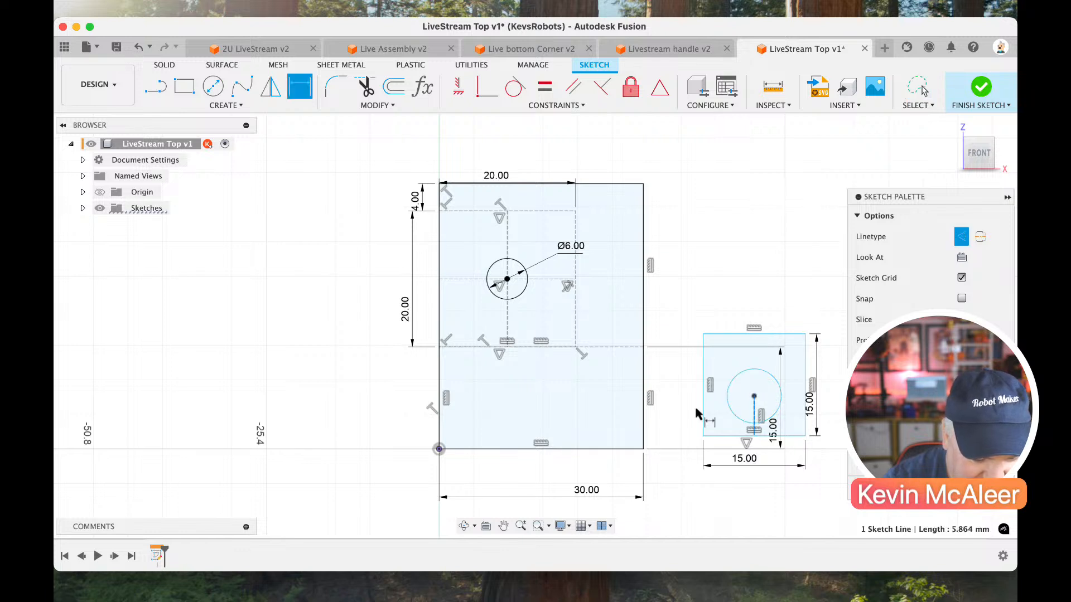
left_click(692, 411)
type("6.3")
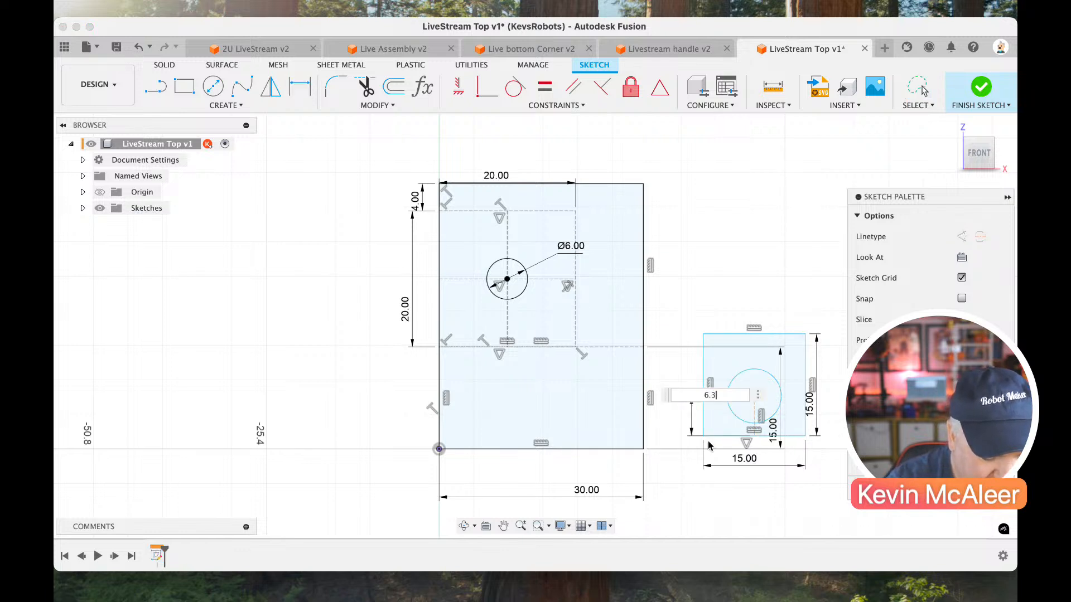
type("75")
key("Return")
key("Escape")
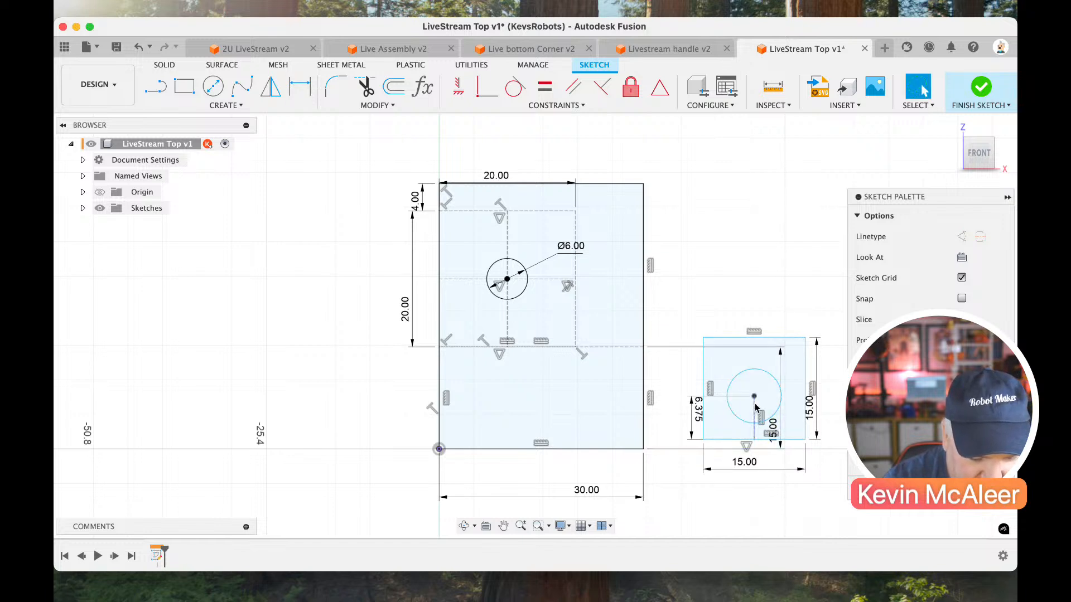
Dimension the diameter of the circle inside the 15 mm square with the parameter "hole".
key("d")
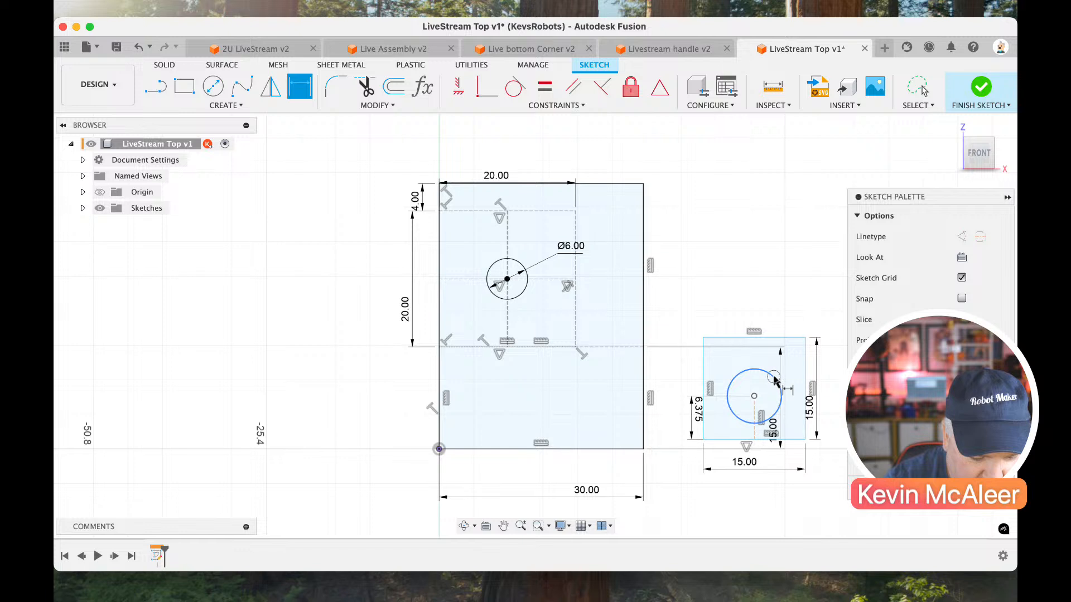
left_click(774, 376)
left_click(788, 299)
type("hole")
key("Return")
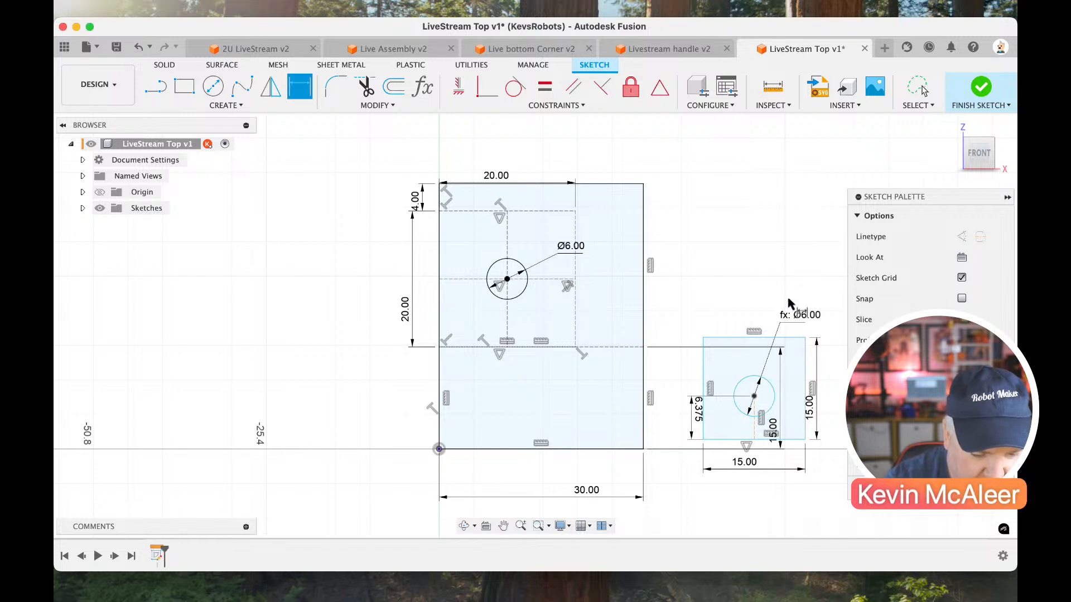
Fillet the 15 mm square's top-left corner with a 4 mm radius and snap its bottom-right corner to the main profile's bottom-right corner.
key("m")
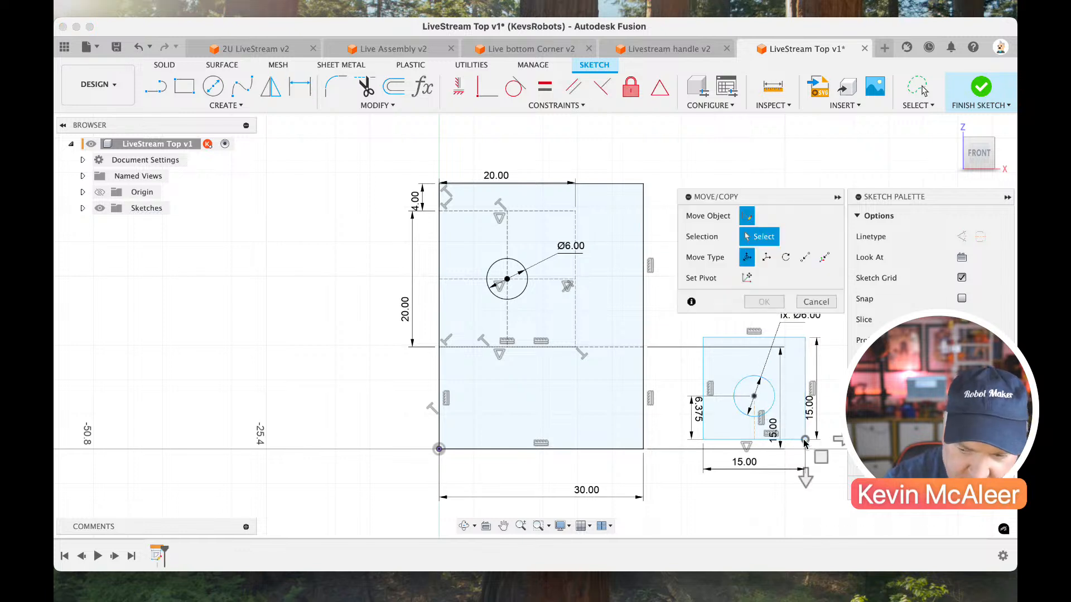
left_click(783, 442)
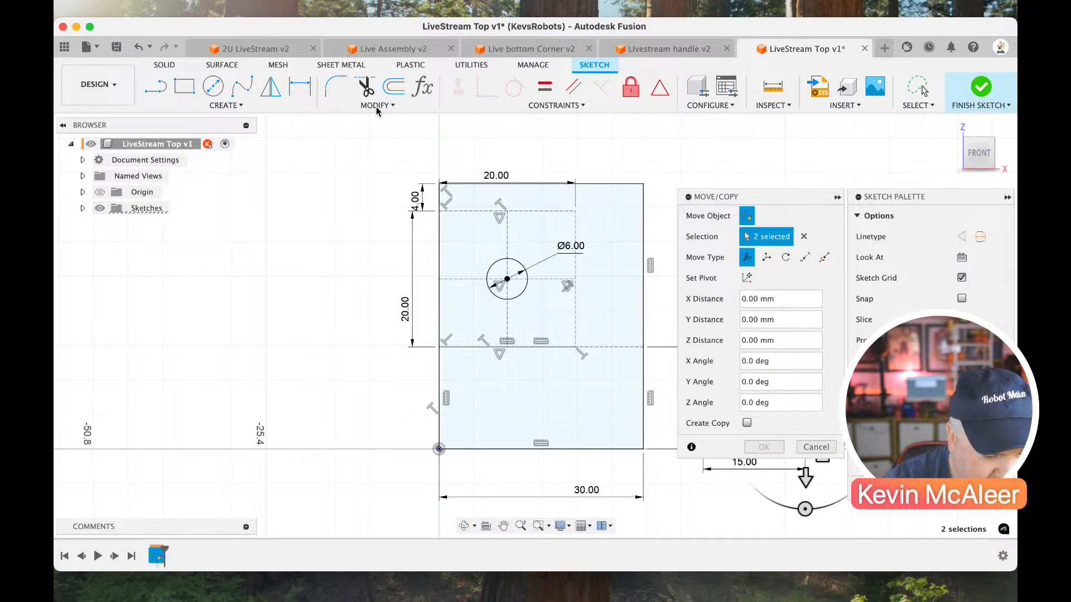
left_click(342, 92)
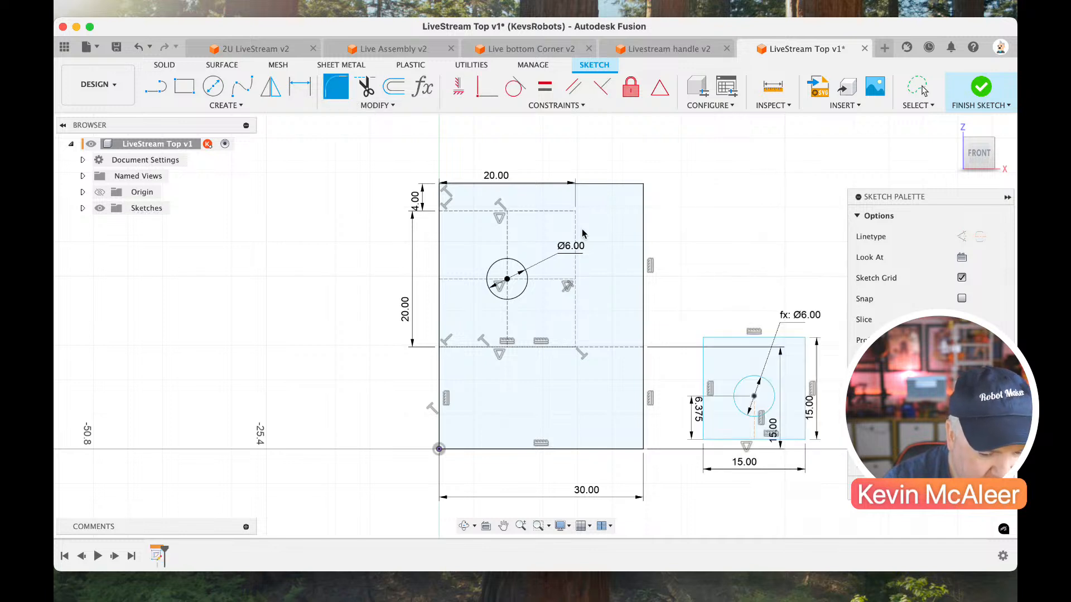
left_click(706, 345)
key("Return")
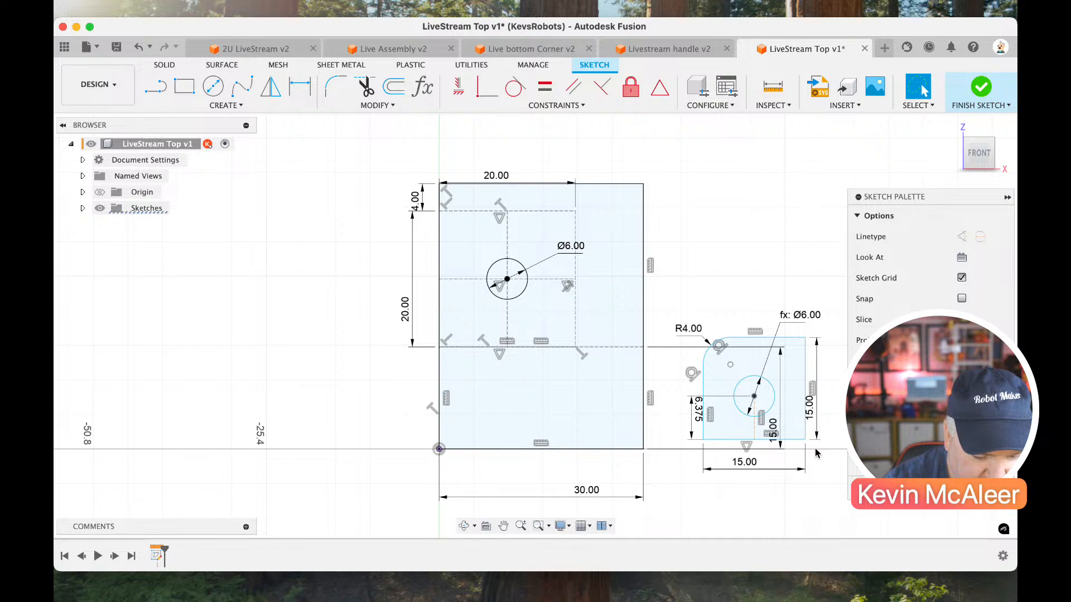
mouse_move(806, 442)
left_mouse_down()
mouse_move(626, 431)
mouse_move(642, 450)
left_mouse_up()
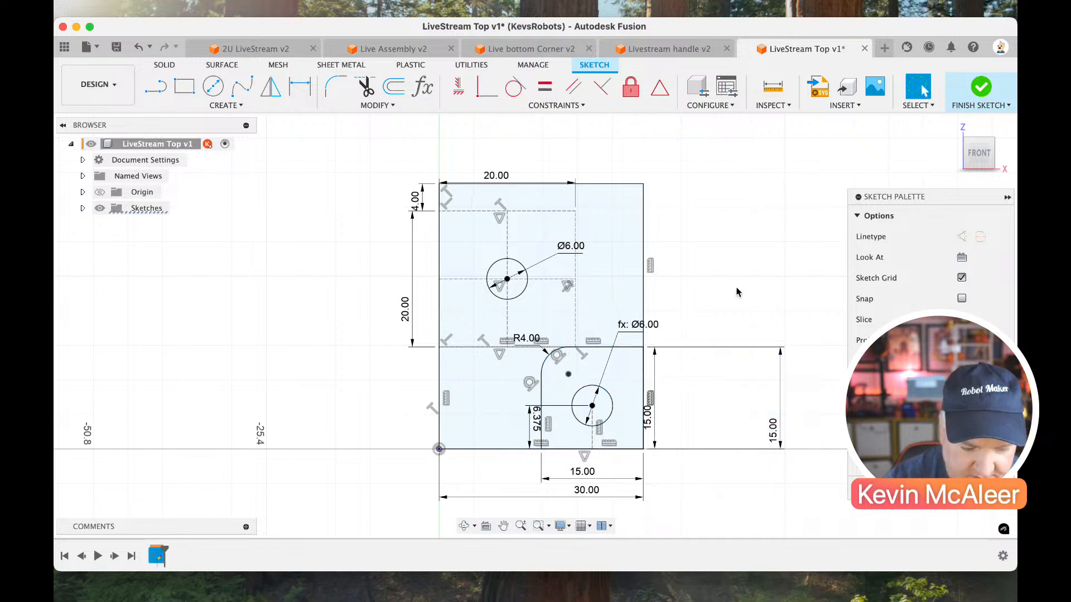
Finish the sketch and extrude the main profile 4 mm as a new body, excluding the filleted corner square and the holes.
left_click(979, 91)
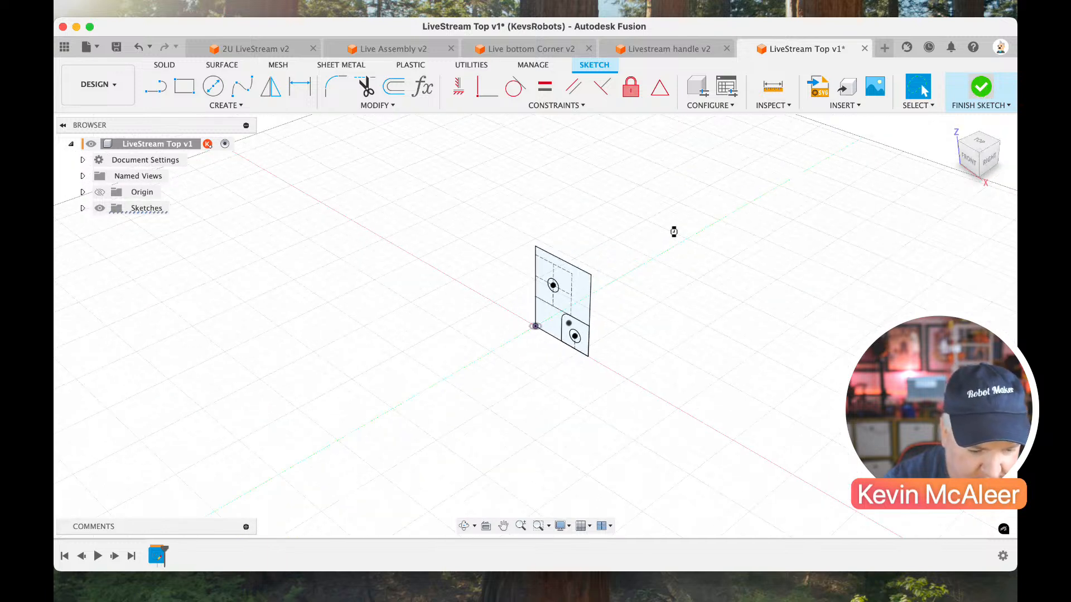
key("e")
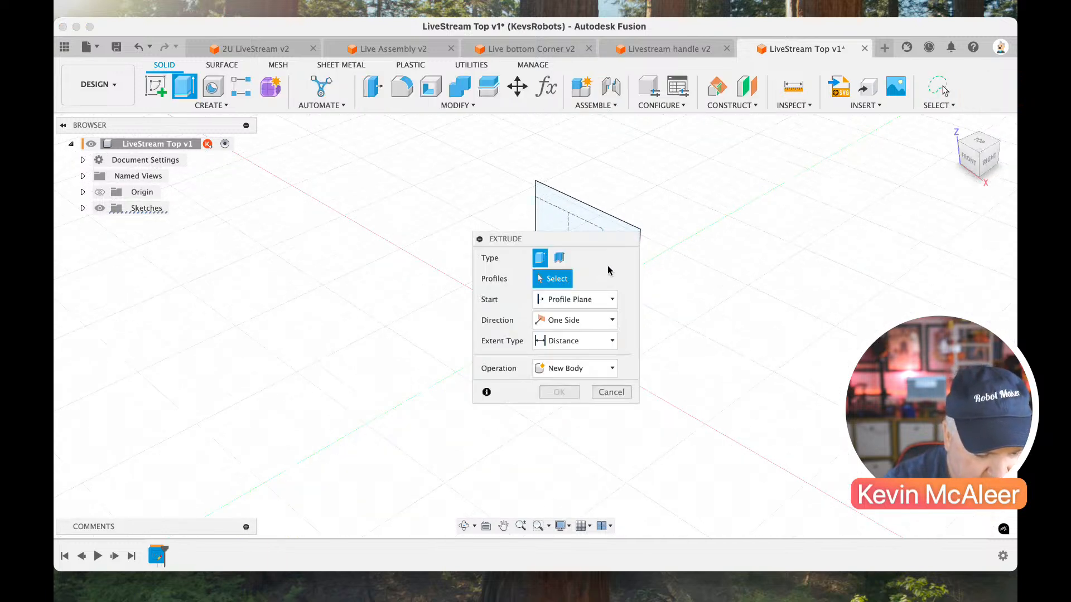
left_click_drag(591, 245, 743, 325)
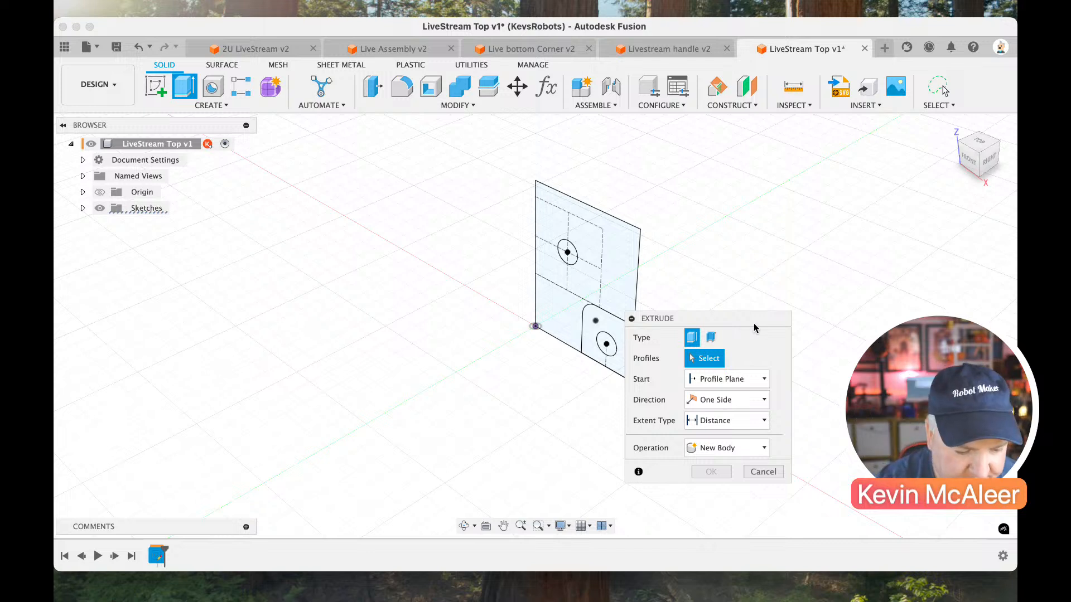
left_click(628, 275)
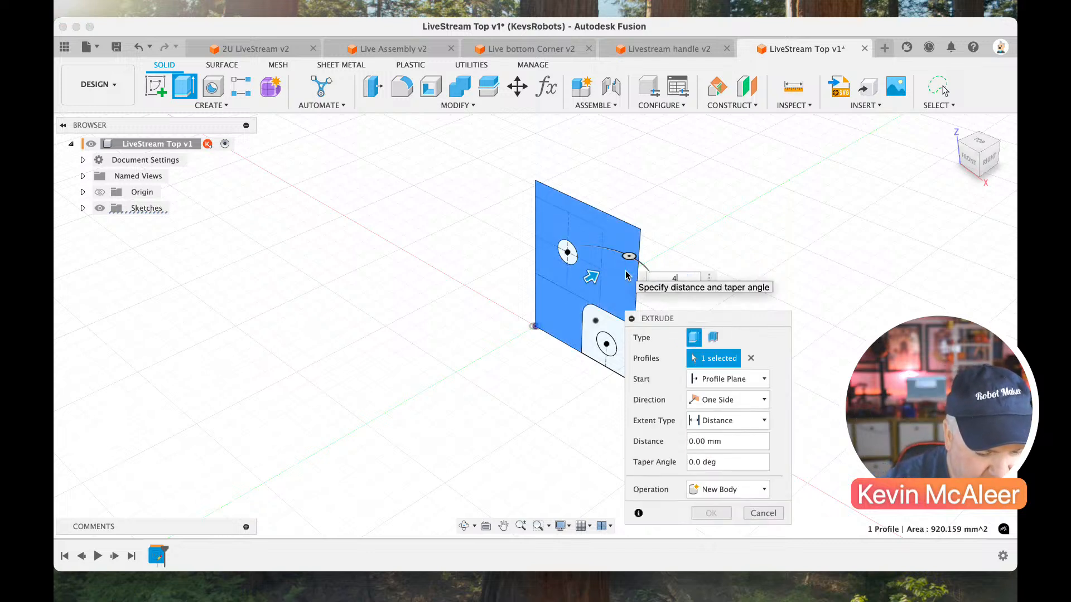
type("4")
key("Return")
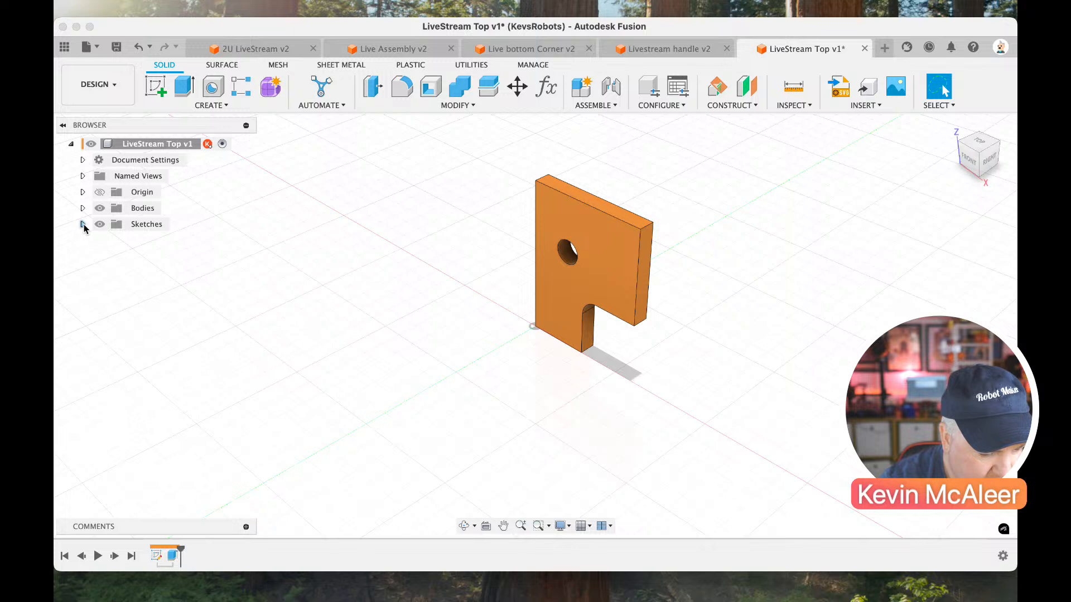
Show Sketch1 and extrude its filleted corner profile -2 mm, starting from the plate's back face and joined to the body.
left_click(84, 225)
left_click(149, 240)
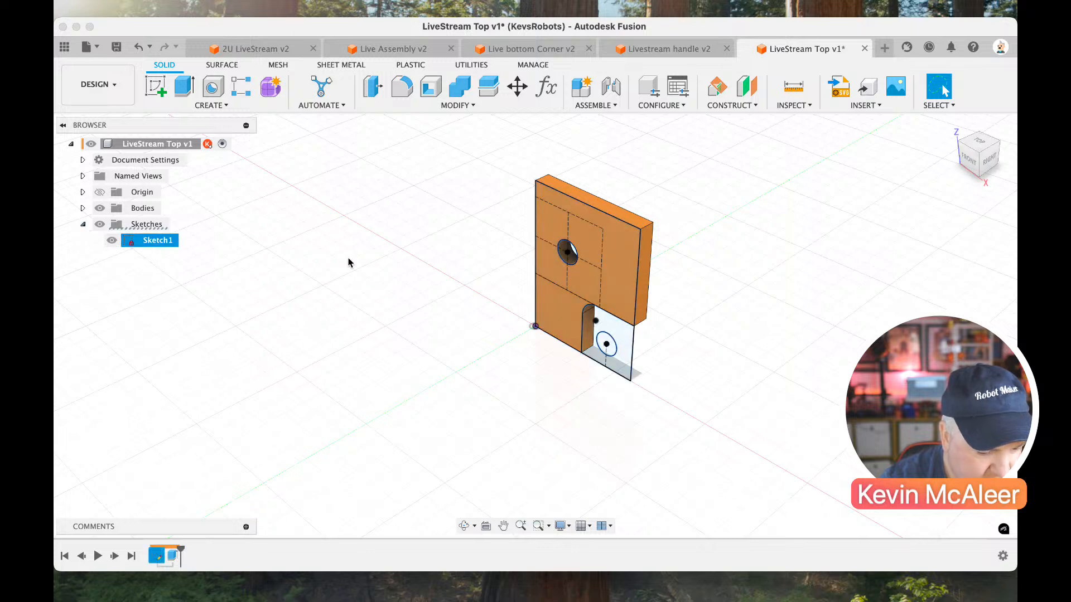
key("e")
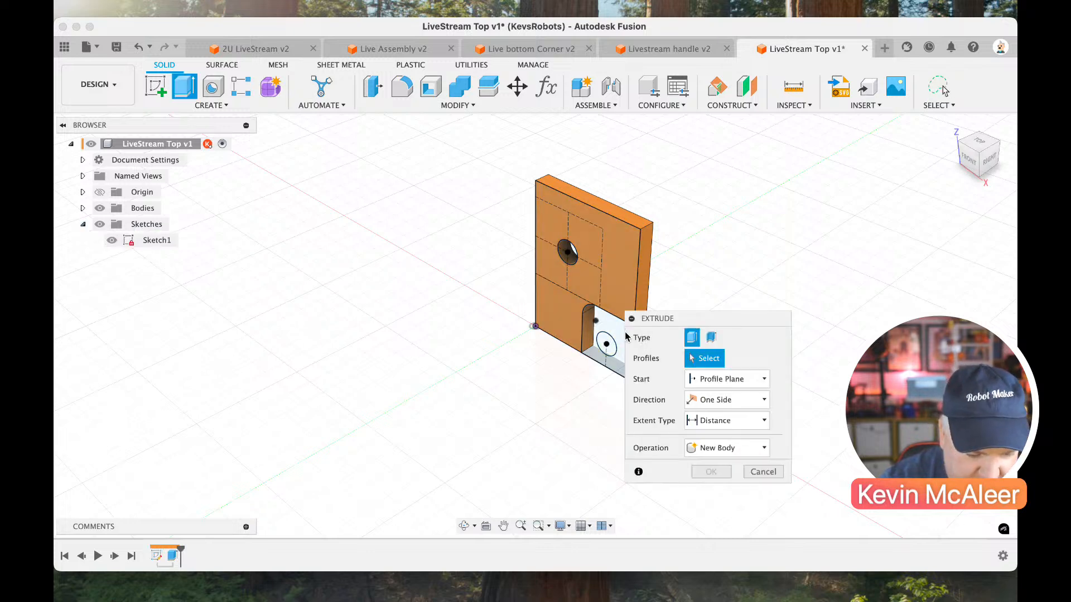
left_click(614, 332)
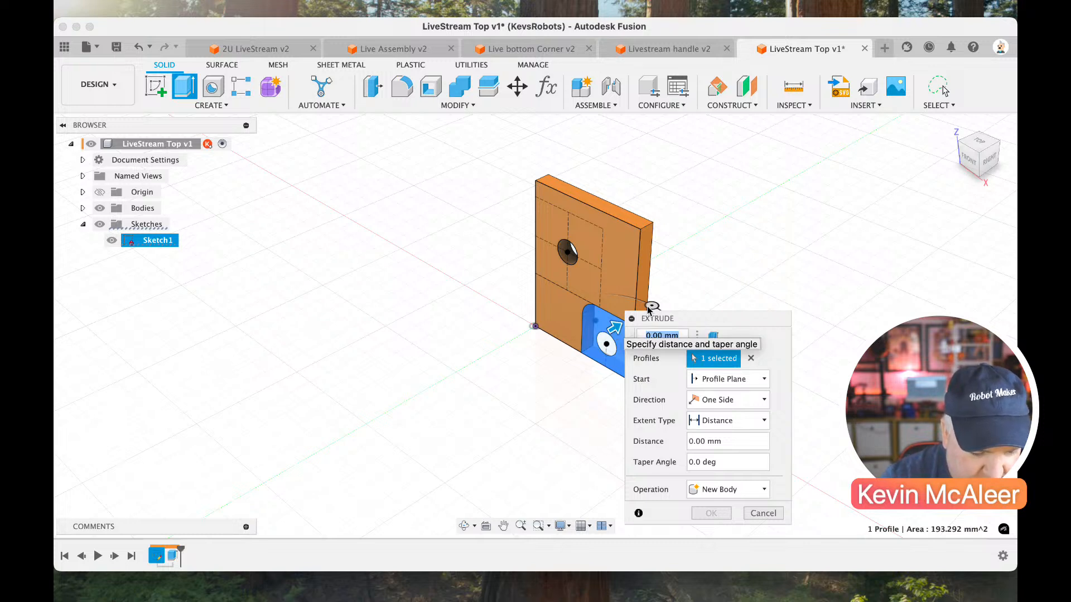
left_click_drag(977, 160, 781, 290)
left_click(728, 380)
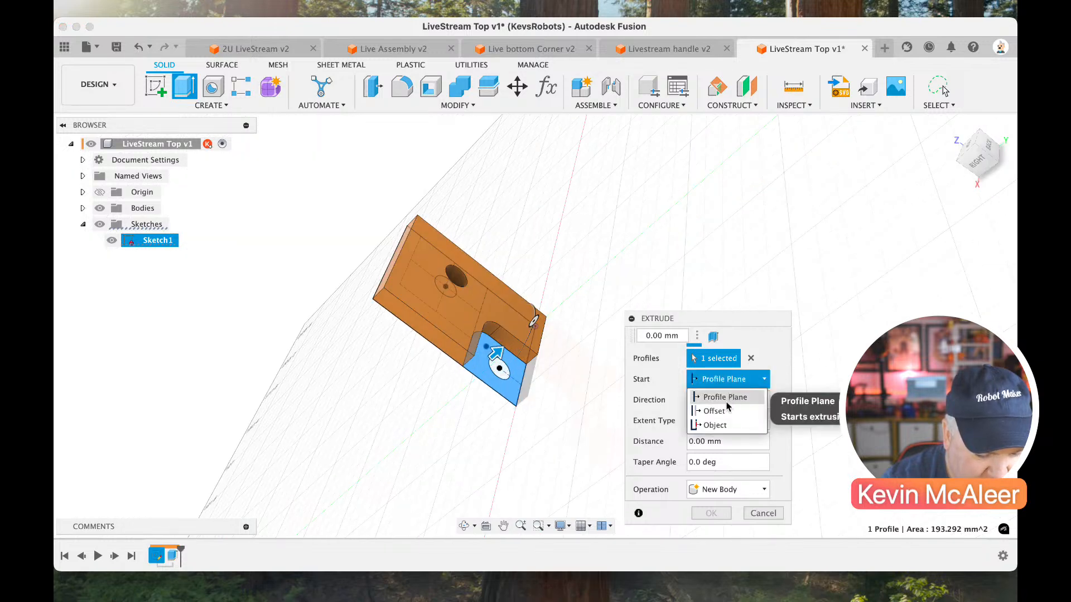
left_click(715, 425)
left_click(460, 326)
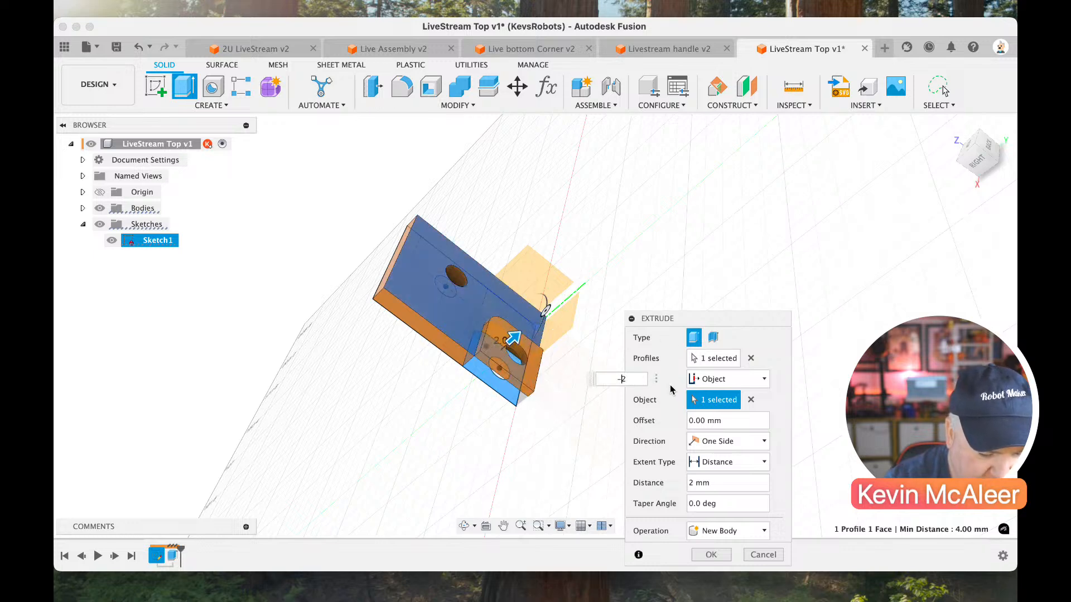
left_click(972, 149)
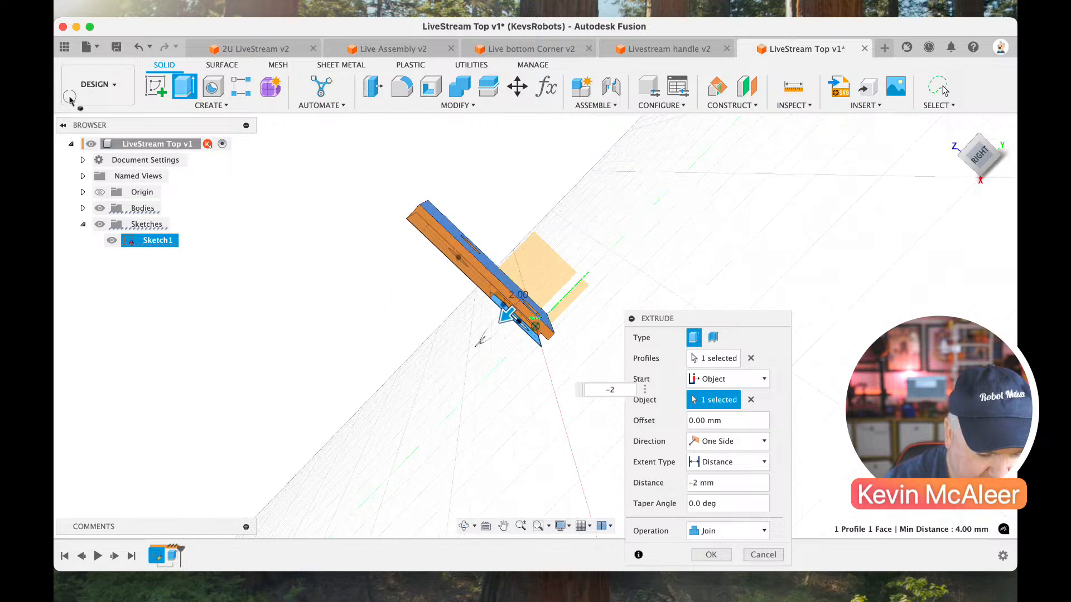
left_click(711, 554)
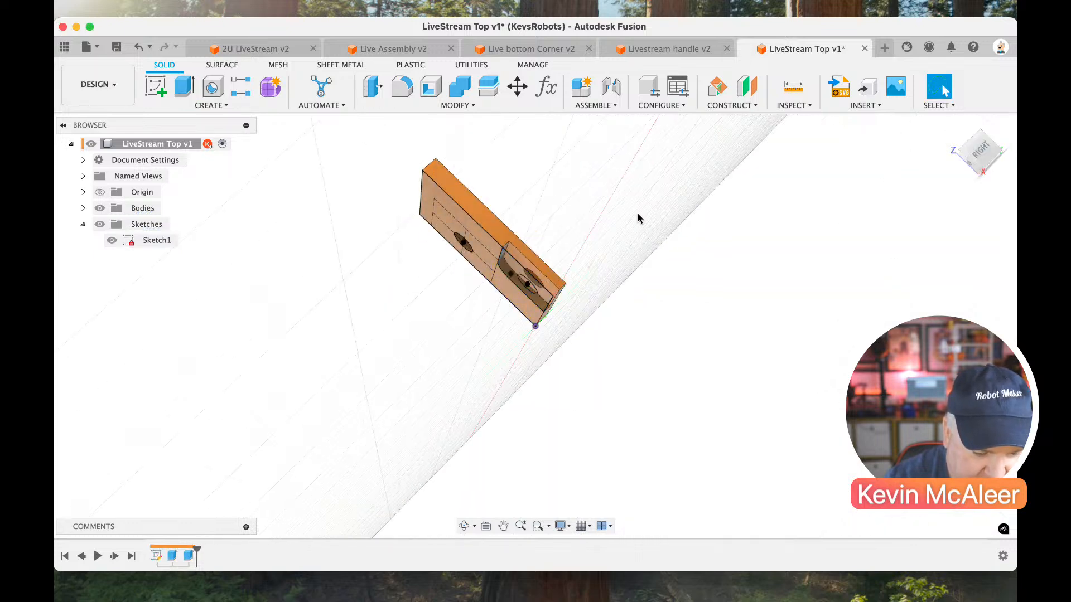
Hide Sketch1 and start a new sketch on the plate's top face.
left_click(112, 239)
left_click(966, 155)
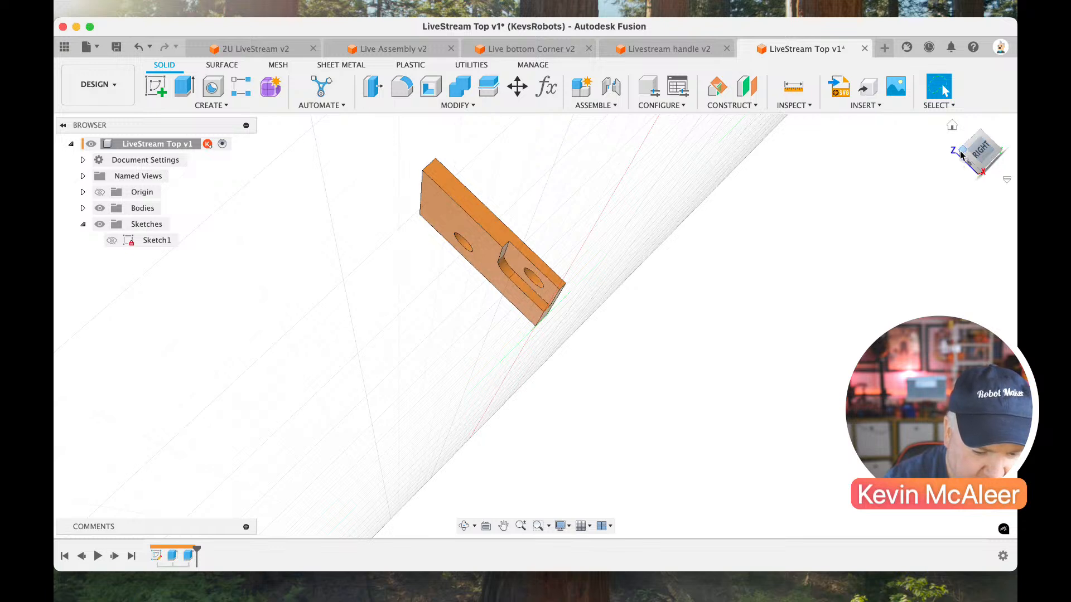
left_click(158, 89)
left_click(558, 184)
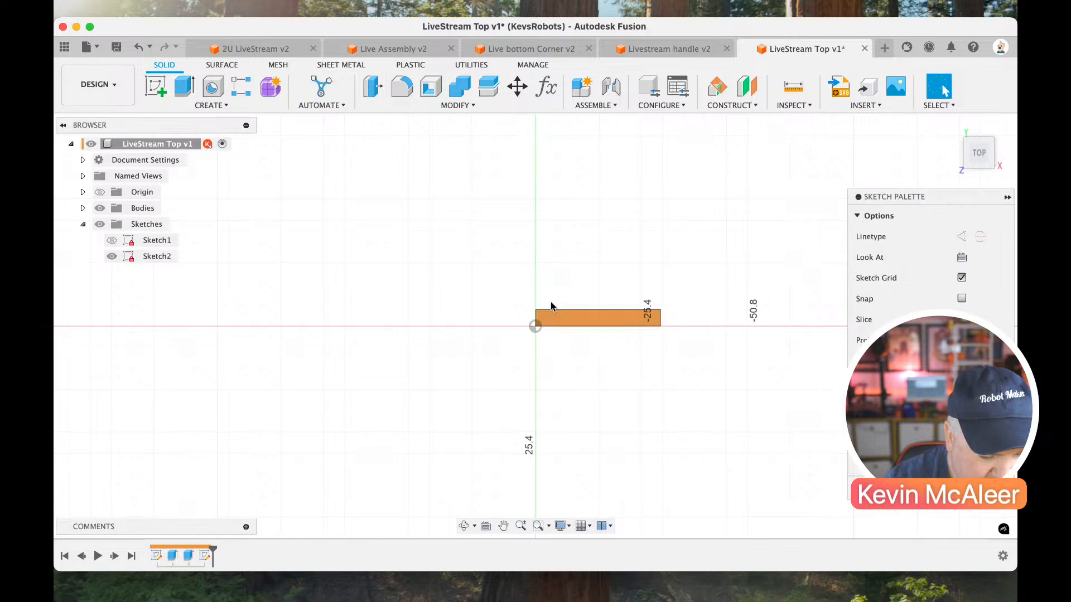
Draw a narrow rectangle extending backward from the top face's back-left corner and dimension its width to 4 mm.
key("r")
left_click(536, 310)
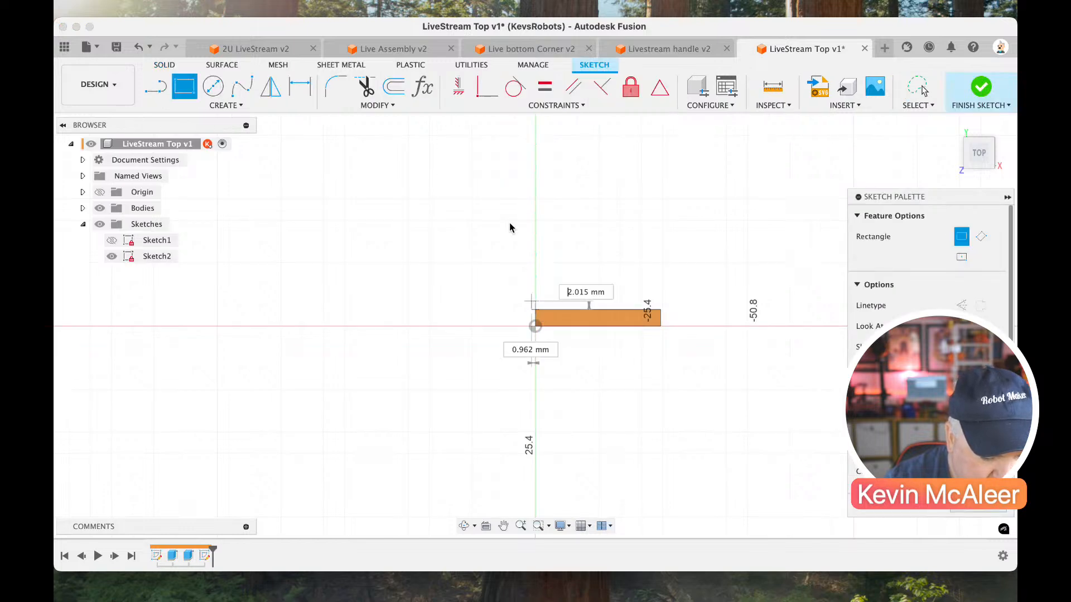
left_click(510, 222)
key("d")
left_click(523, 221)
left_click(524, 202)
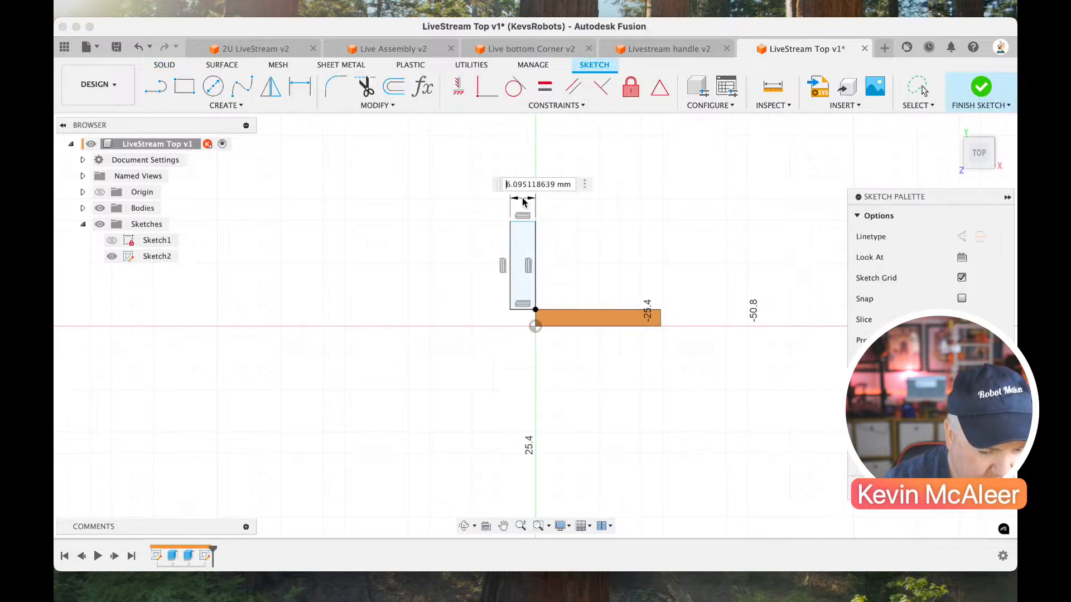
type("4")
key("Return")
Dimension the narrow rectangle's length by defining a new parameter with Pitch=15.875.
left_click(517, 256)
left_click(489, 253)
type("Pitch=15.8")
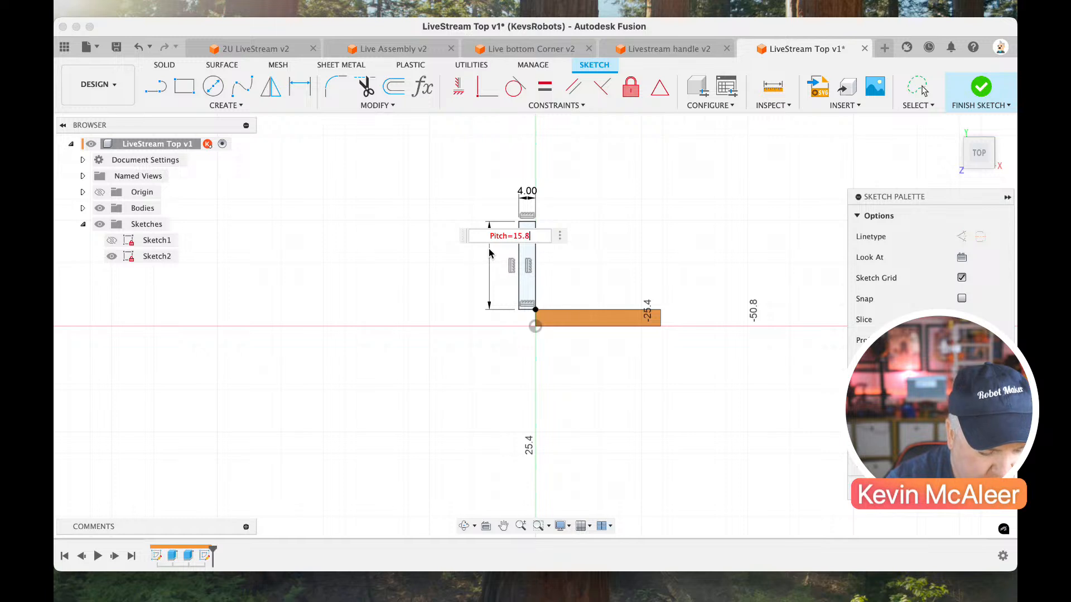
type("75")
key("Return")
key("Escape")
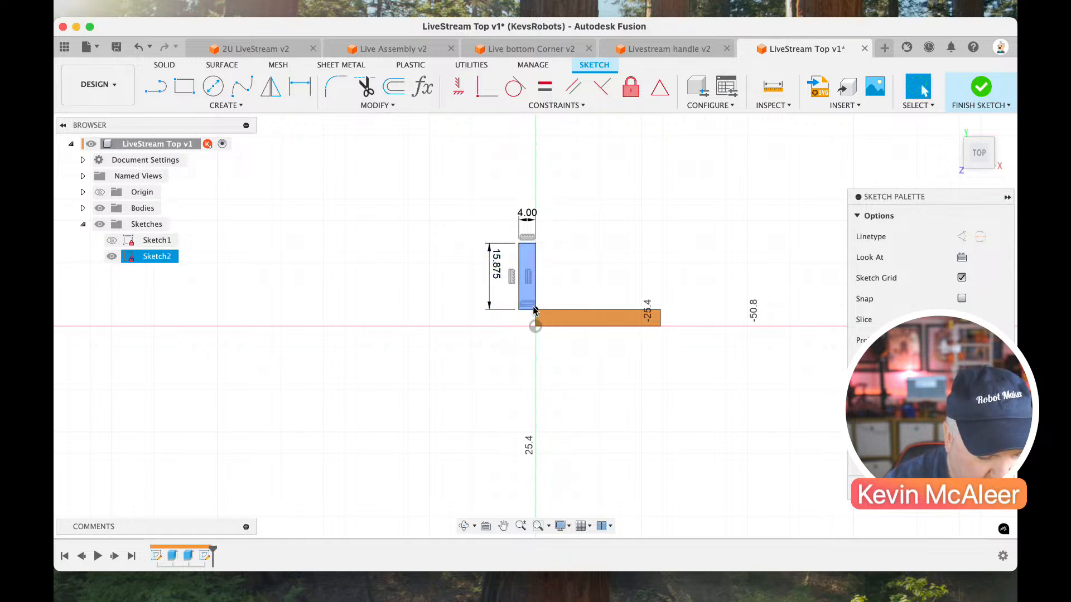
Draw a diagonal line from the narrow rectangle's outer front corner to the origin and turn the rectangle's shared edge into construction.
key("l")
scroll(532, 299, "up", 5)
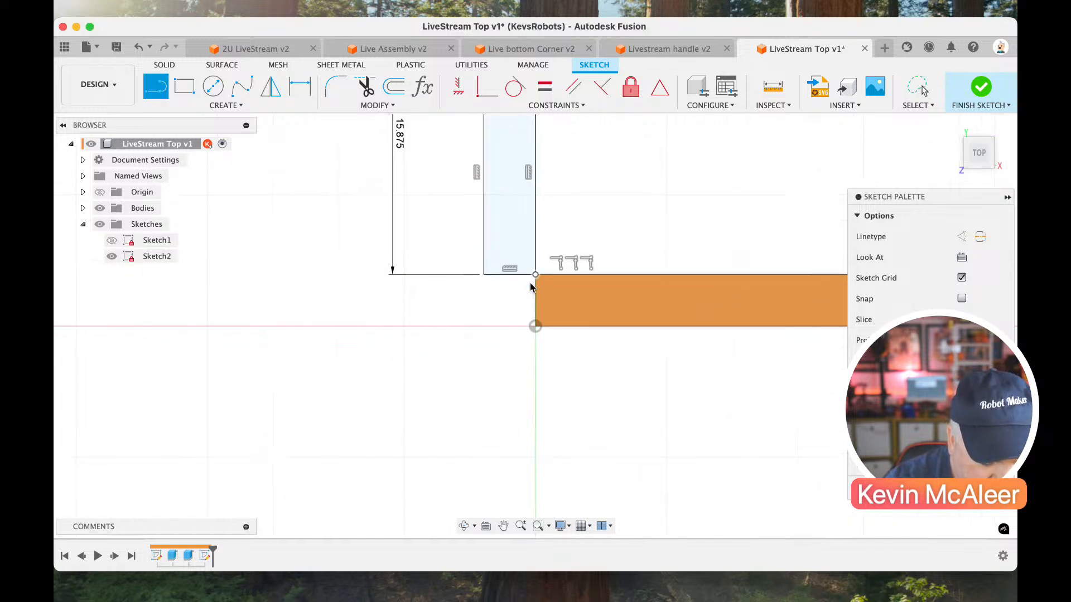
left_click(484, 276)
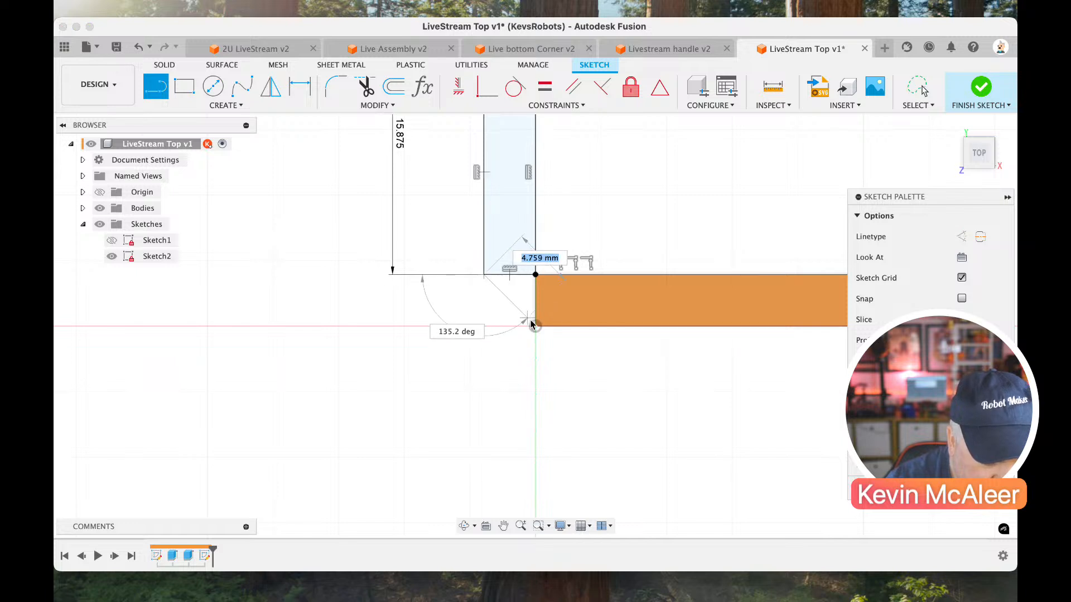
left_click(536, 328)
key("Escape")
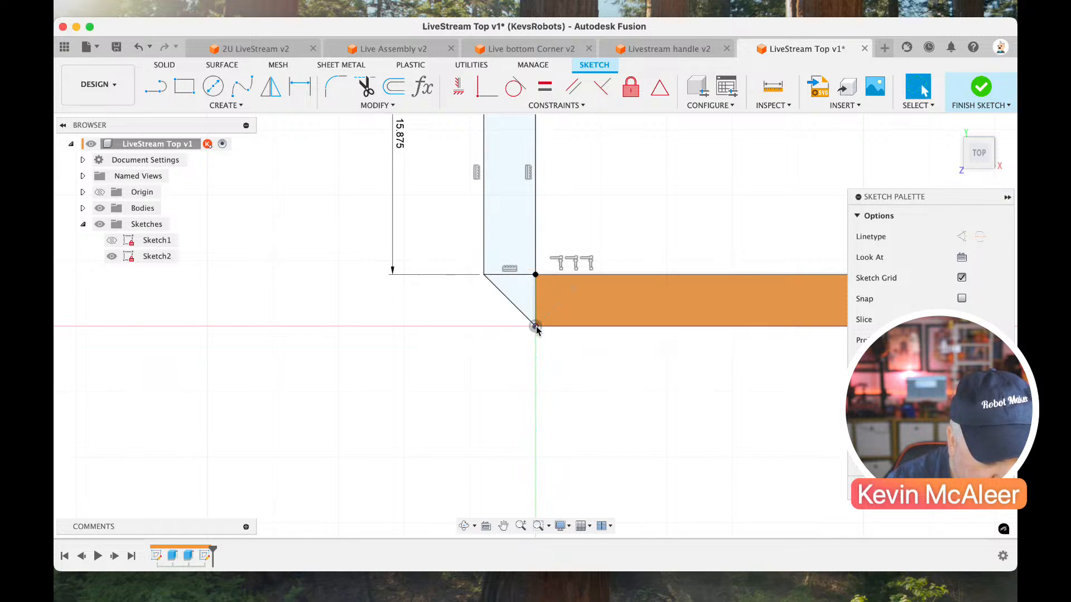
left_click(518, 275)
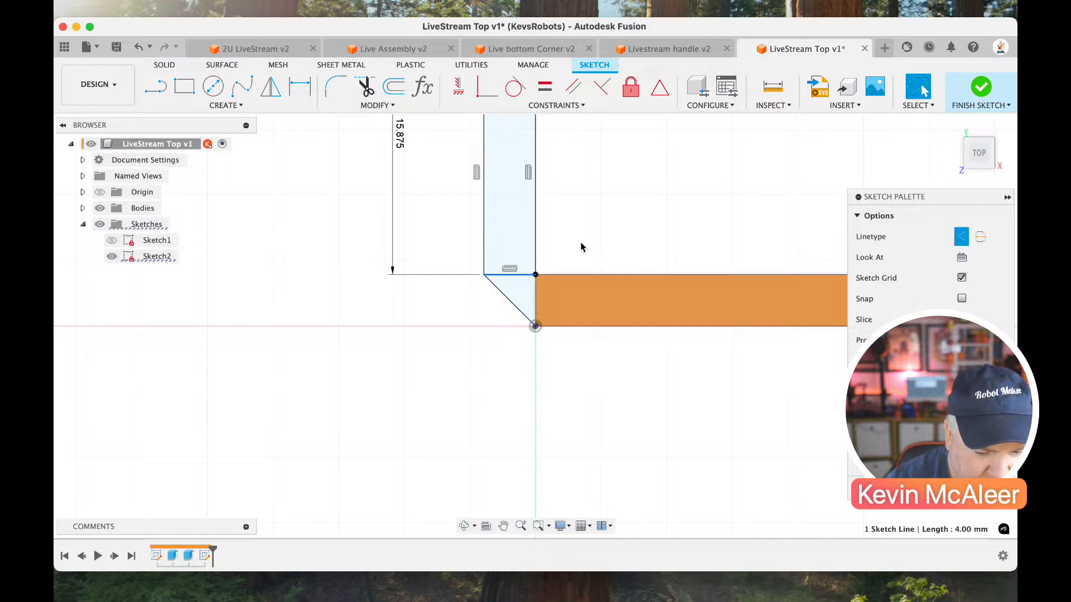
key("e")
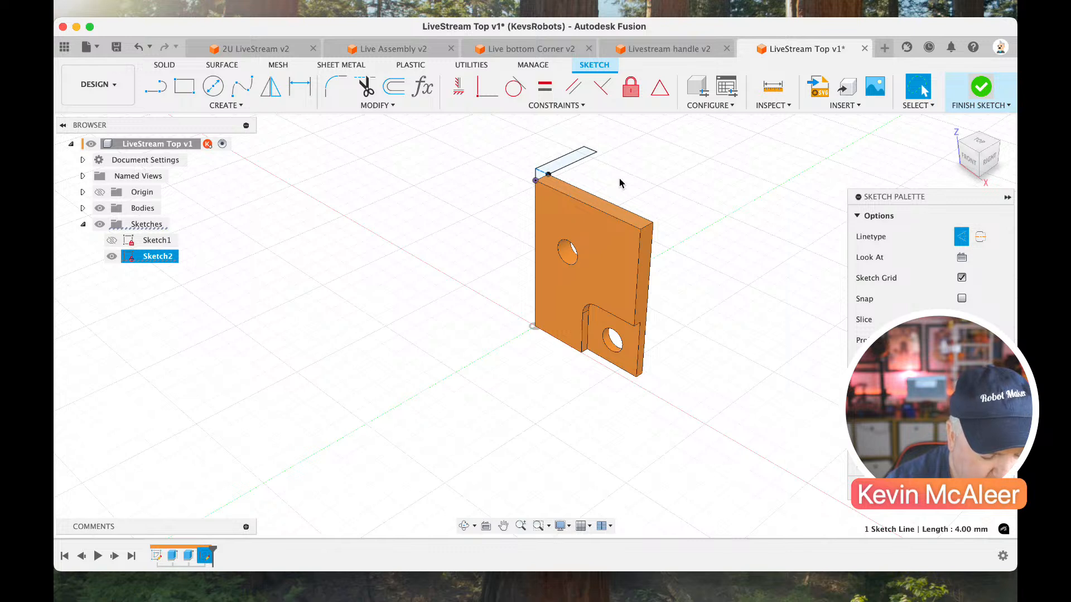
Extrude the combined side flange profile down to the plate's bottom face.
key("e")
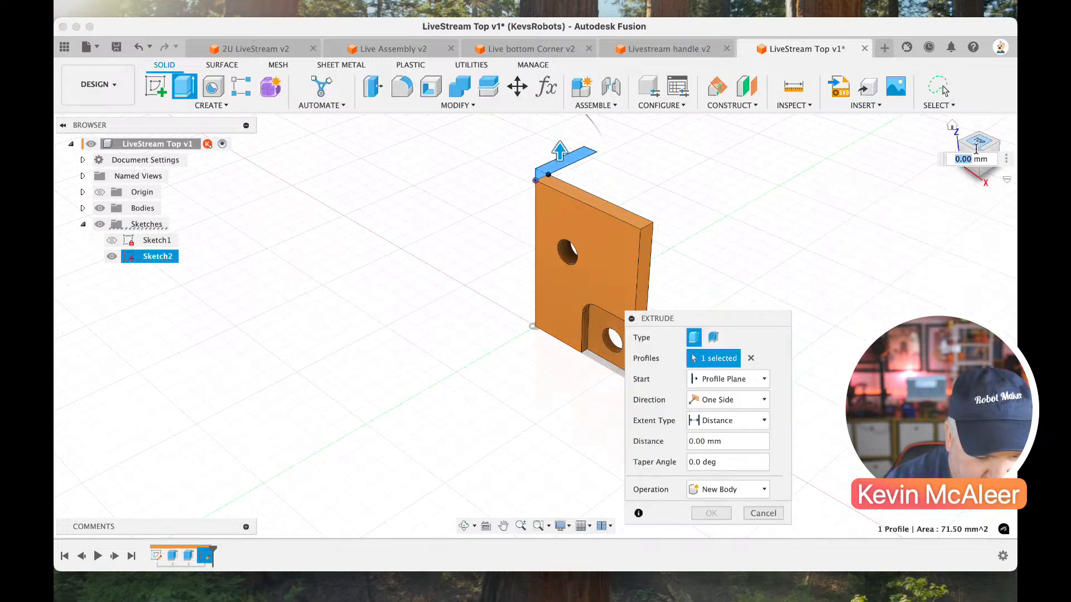
left_click_drag(976, 149, 964, 90)
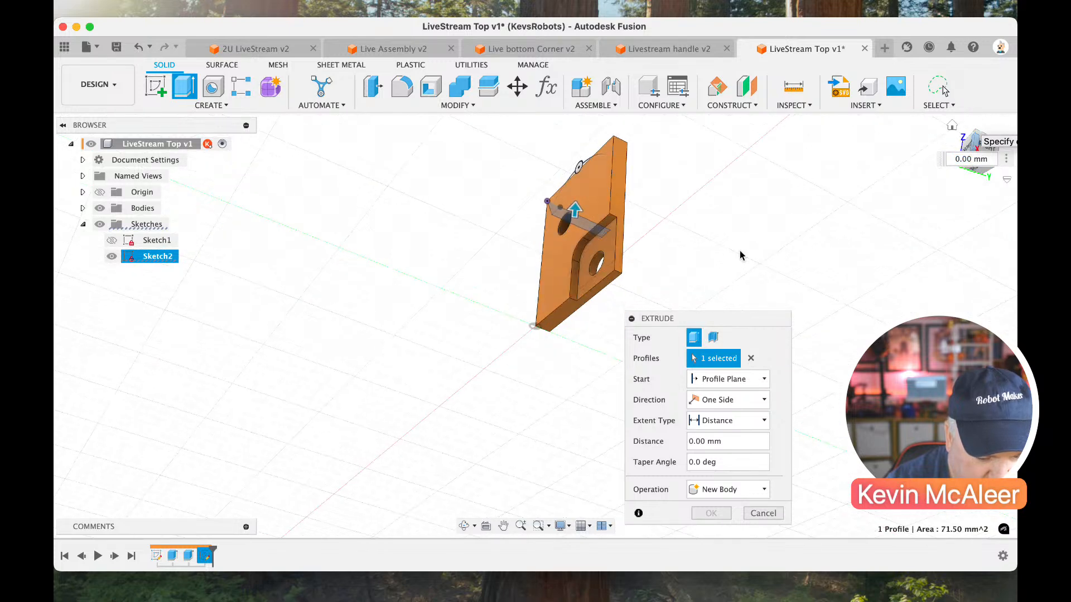
left_click(563, 312)
key("Return")
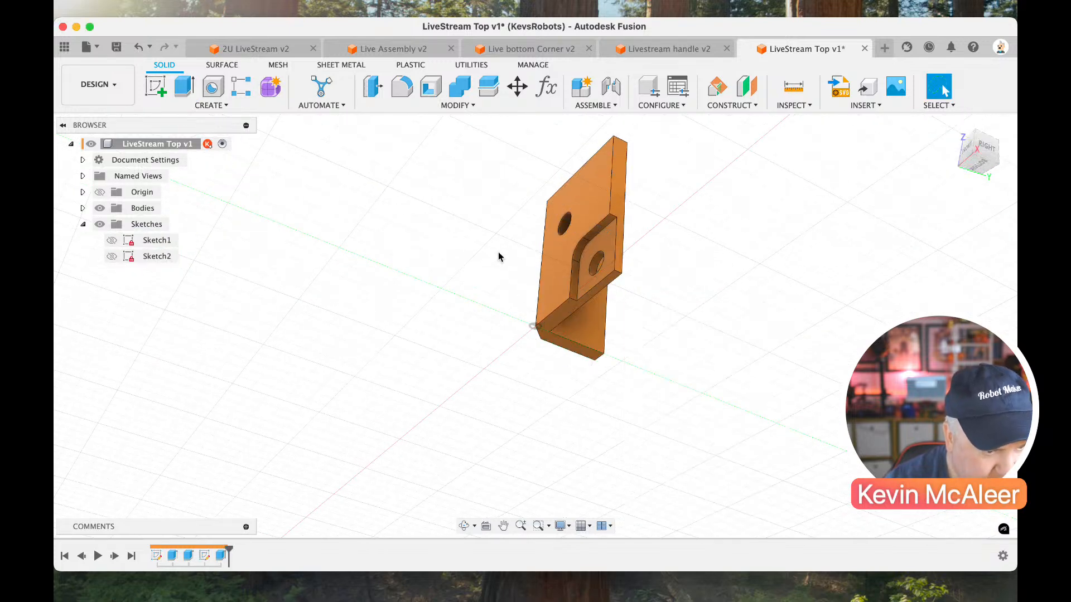
Close the 2U LiveStream, Live bottom Corner and Livestream handle documents.
left_click(313, 49)
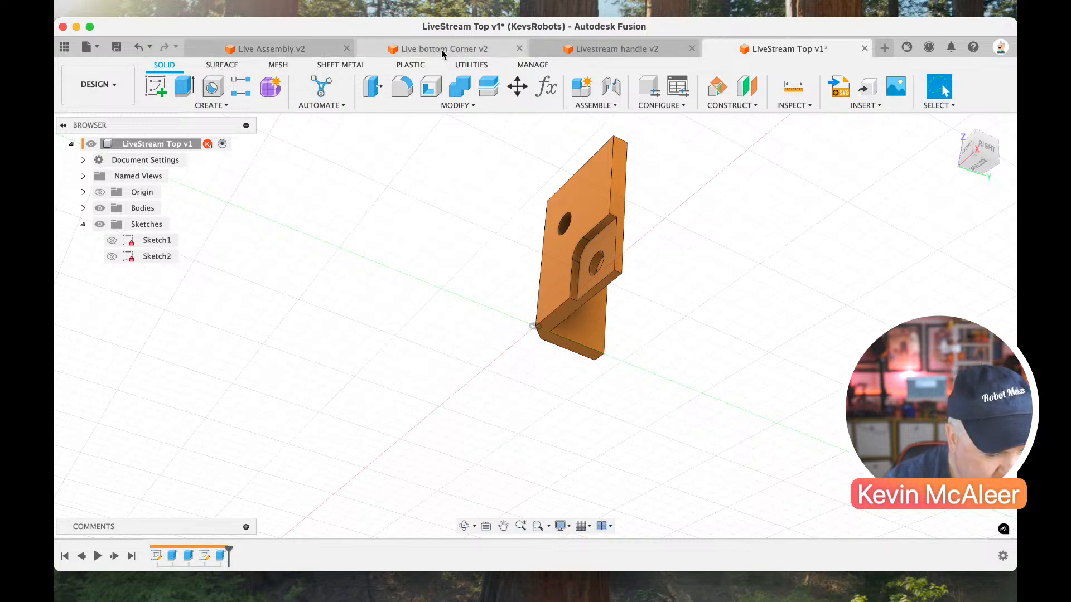
left_click(519, 49)
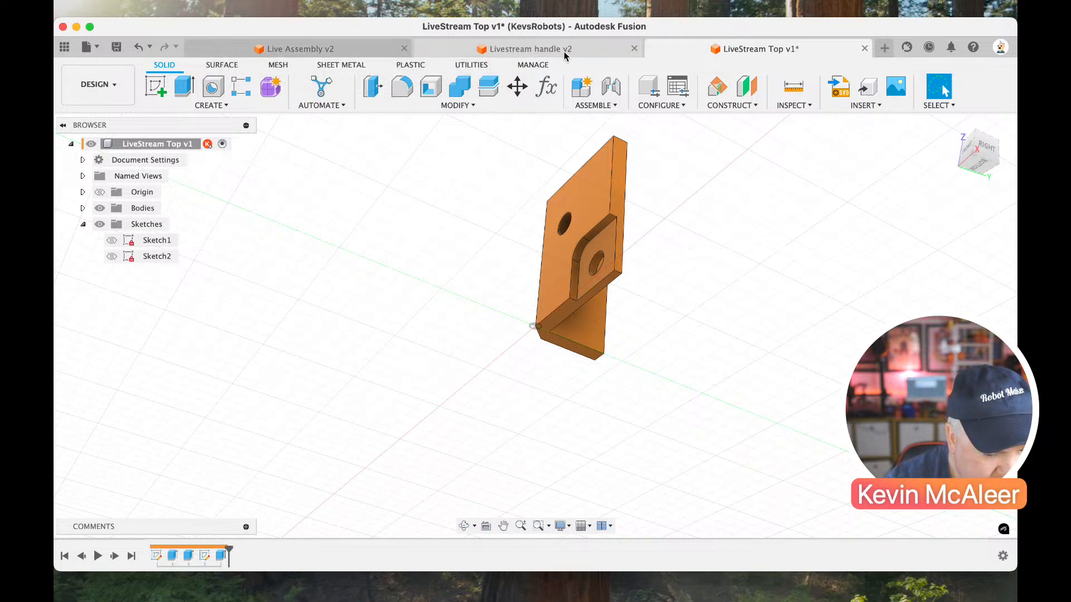
left_click(634, 48)
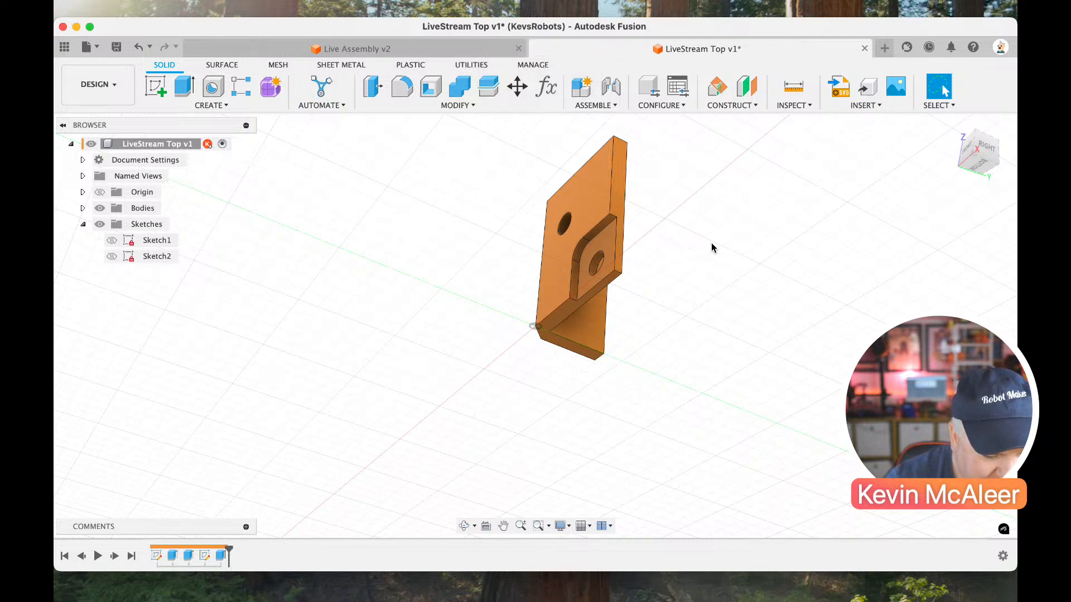
Start a new sketch on the outer face of the side flange.
left_click_drag(980, 157, 864, 191)
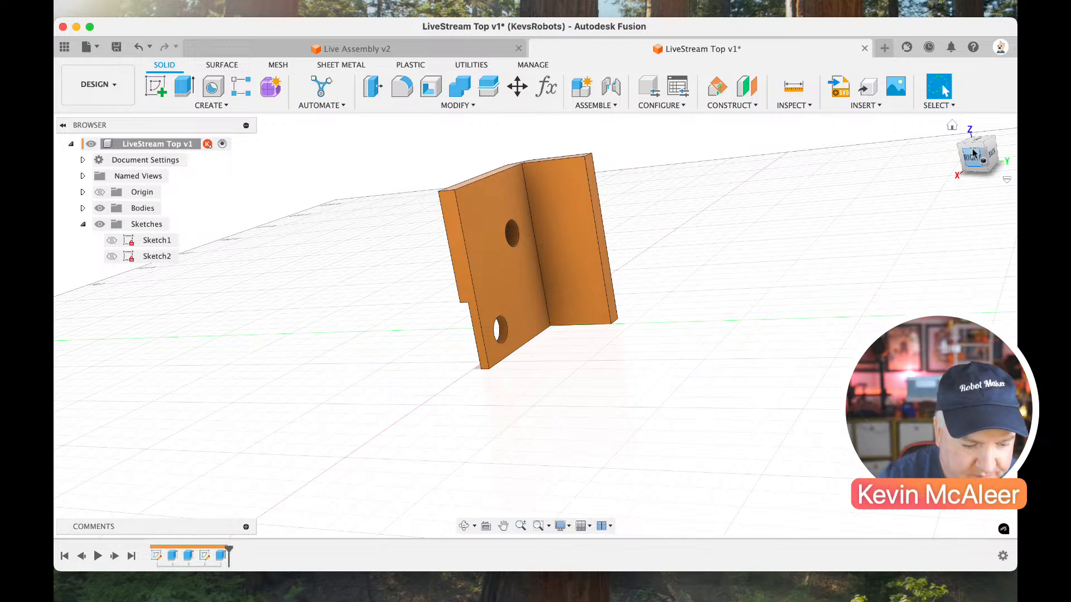
left_click(992, 141)
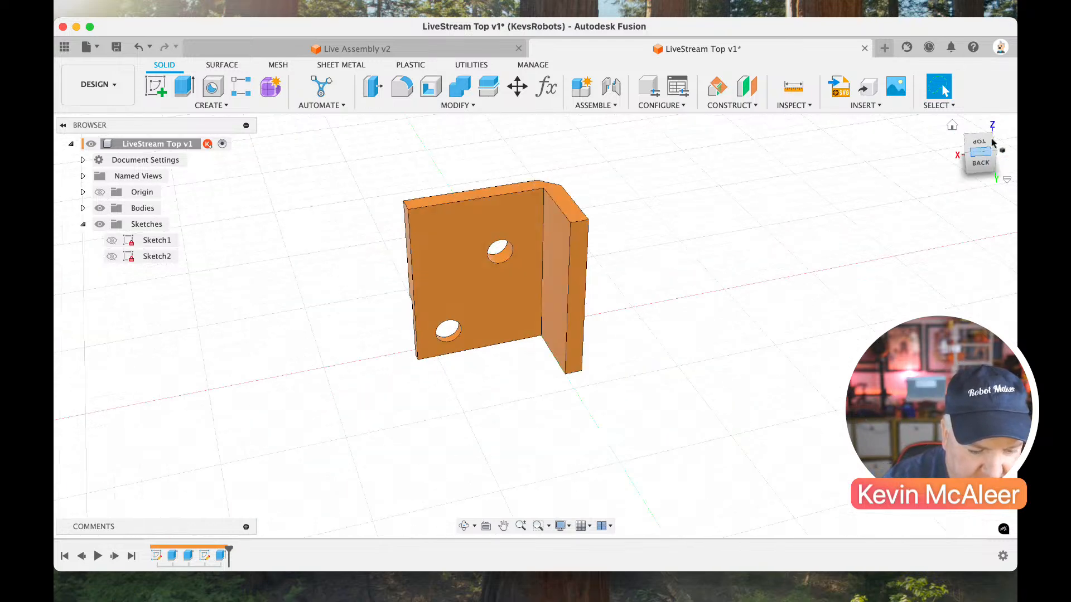
left_click(991, 153)
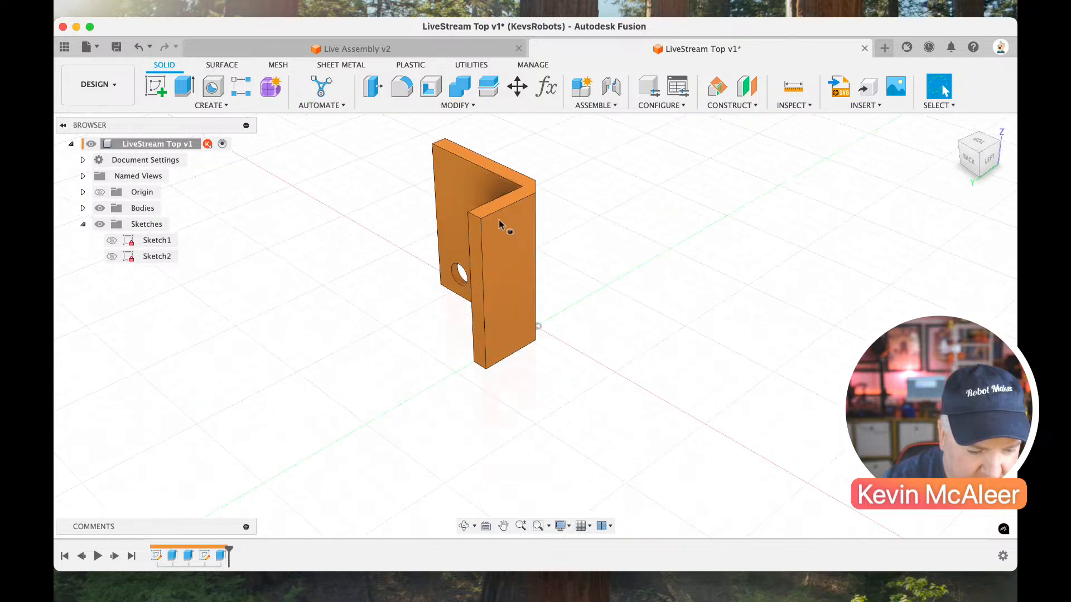
left_click(156, 86)
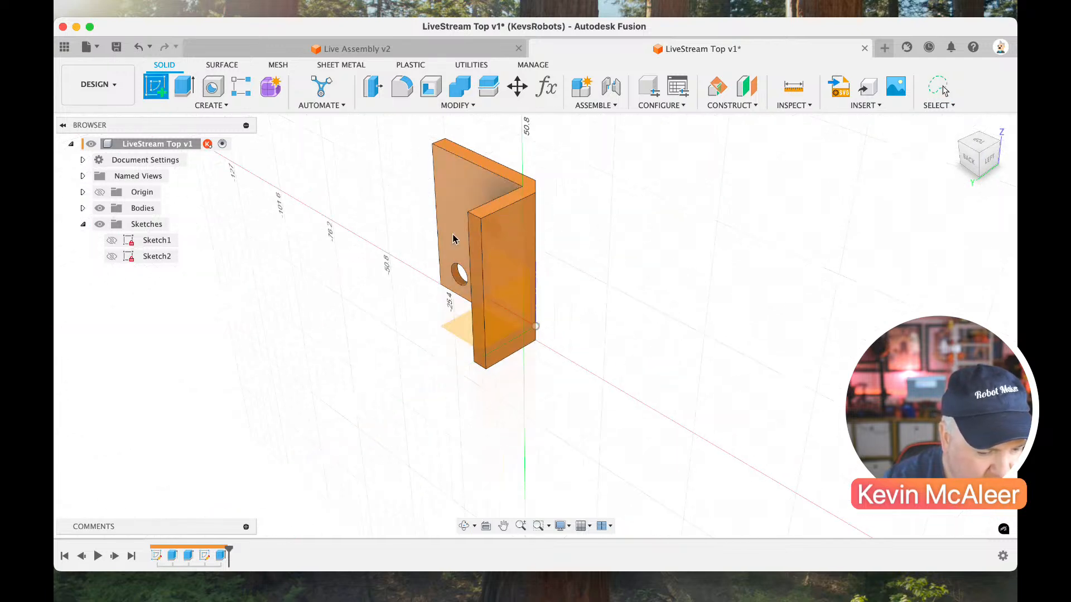
left_click(509, 246)
scroll(568, 268, "up", 5)
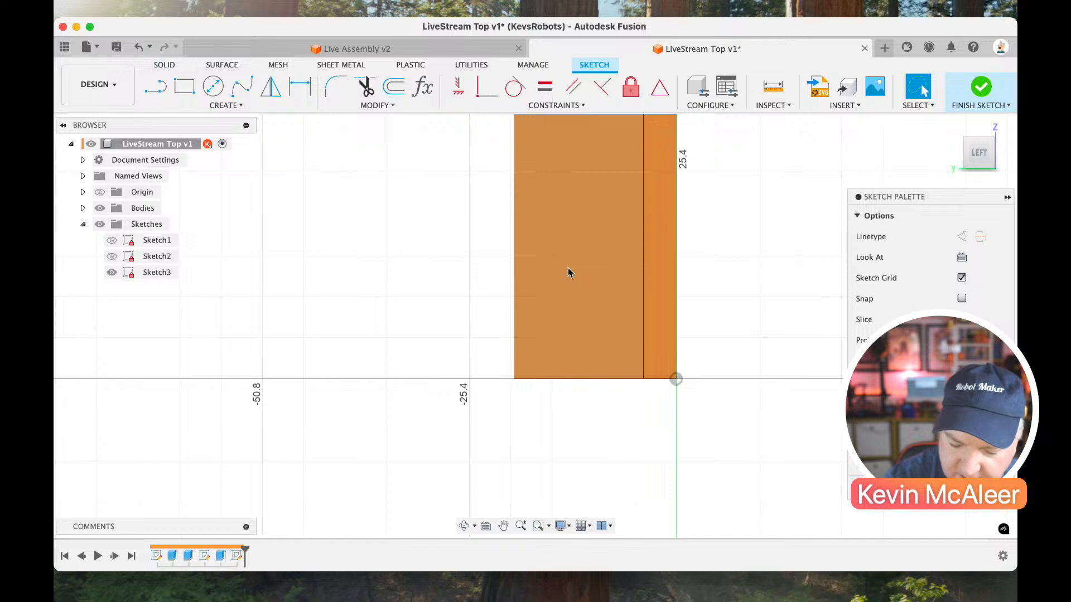
Draw a nearly square rectangle about 14.7 mm wide beside the flange and fillet its upper corner nearest the flange with 4 mm radius.
key("r")
left_click(292, 277)
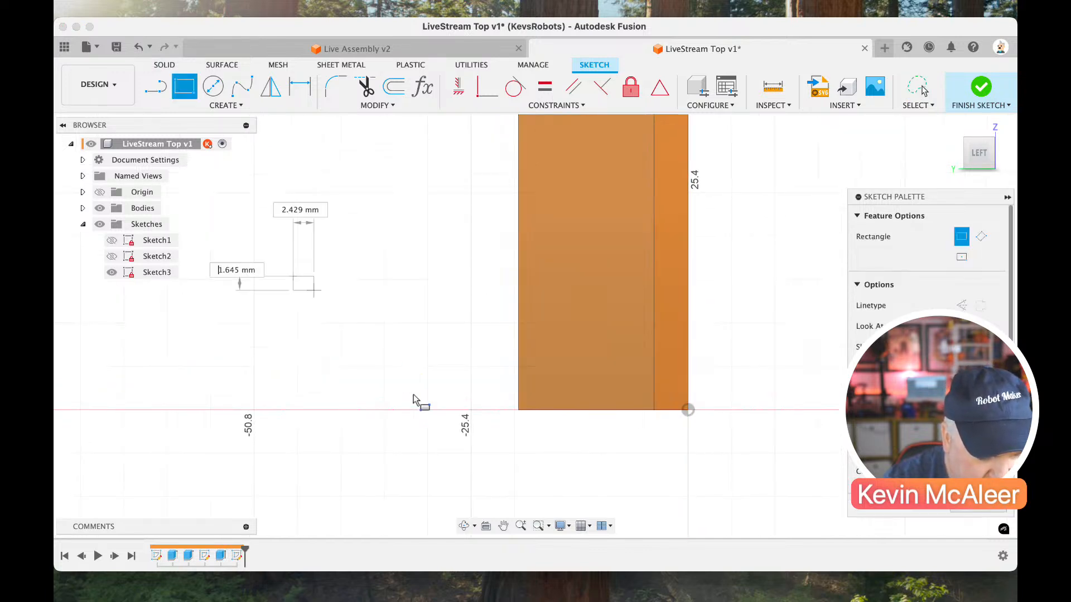
left_click(418, 402)
left_click(336, 86)
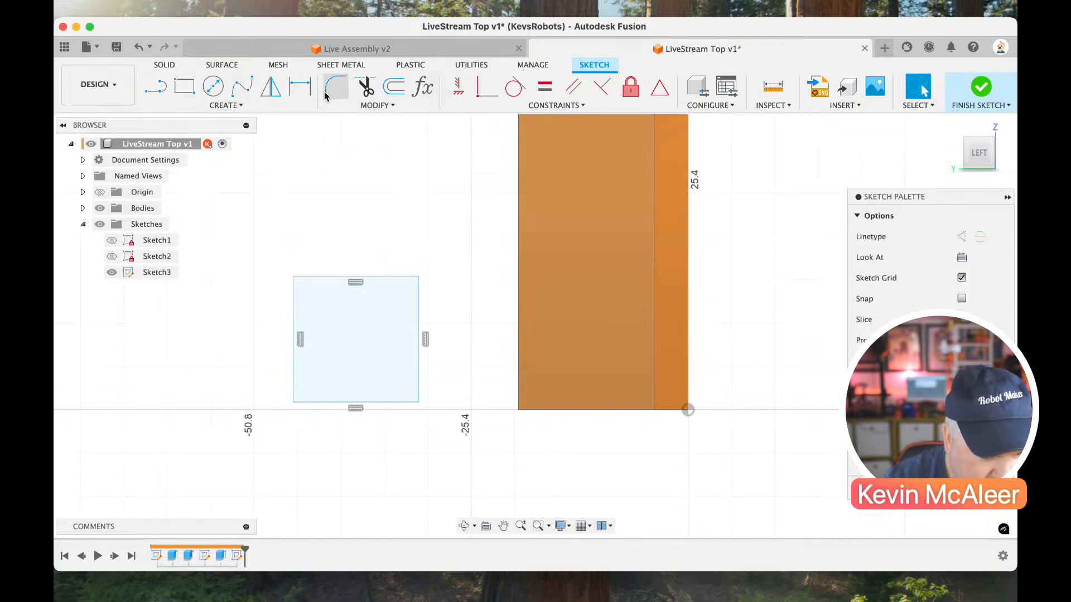
left_click(418, 277)
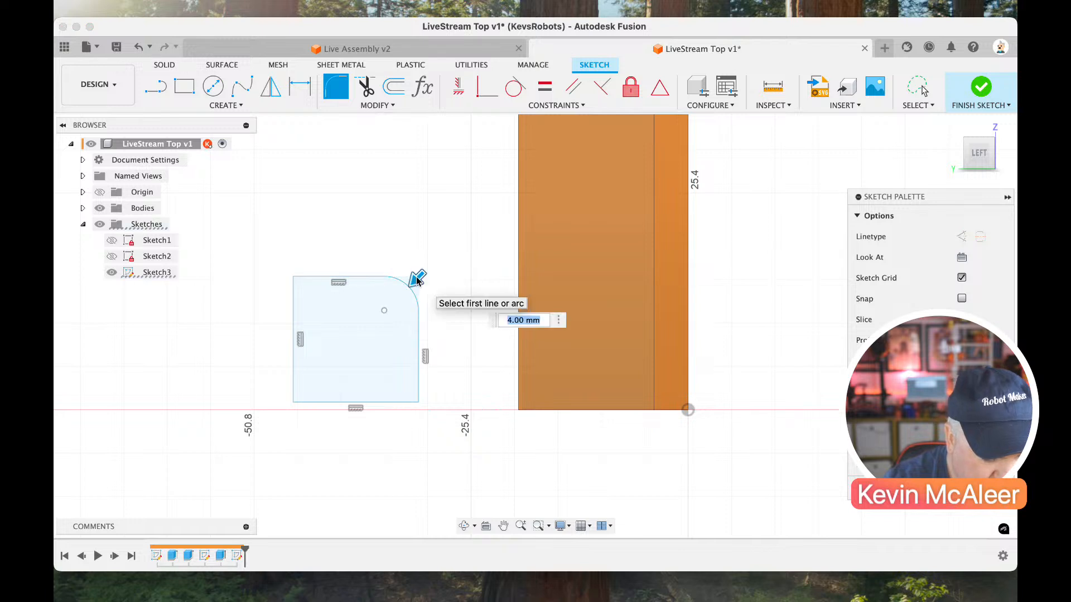
key("Return")
Dimension the filleted rectangle's width with the Pitch parameter and its height to 15 mm.
key("d")
left_click(379, 402)
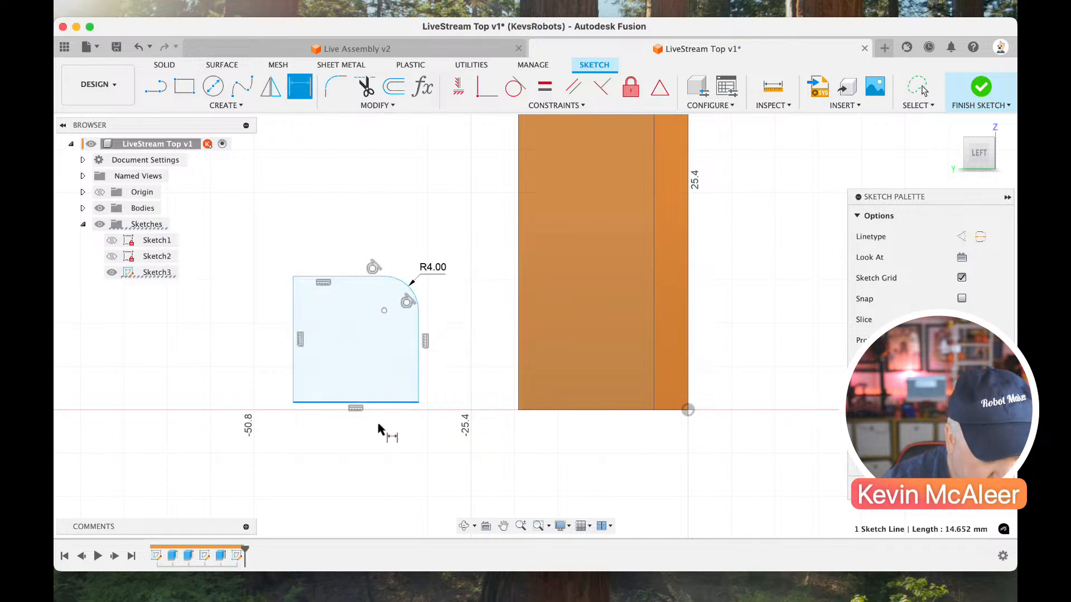
left_click(379, 436)
type("Rail")
key("Return")
key("Return")
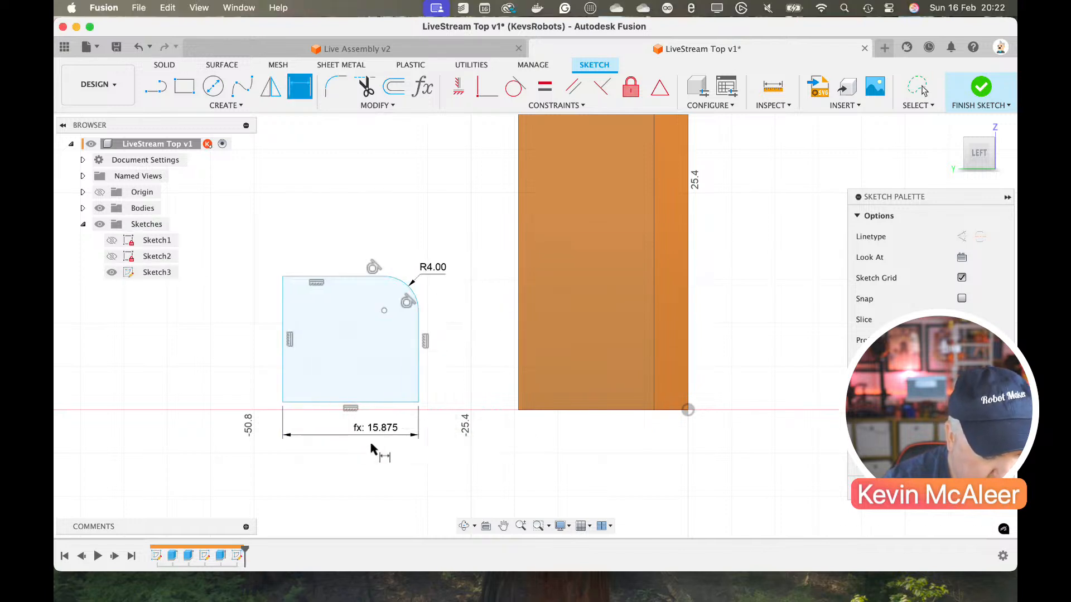
left_click(280, 385)
left_click(261, 380)
type("15")
key("Return")
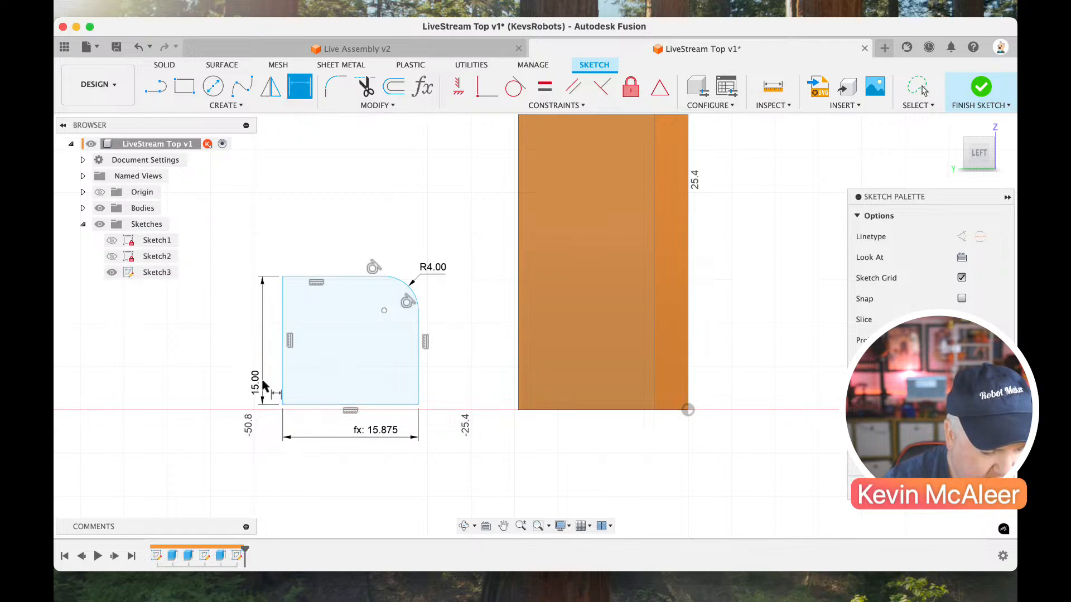
key("Escape")
key("l")
key("f")
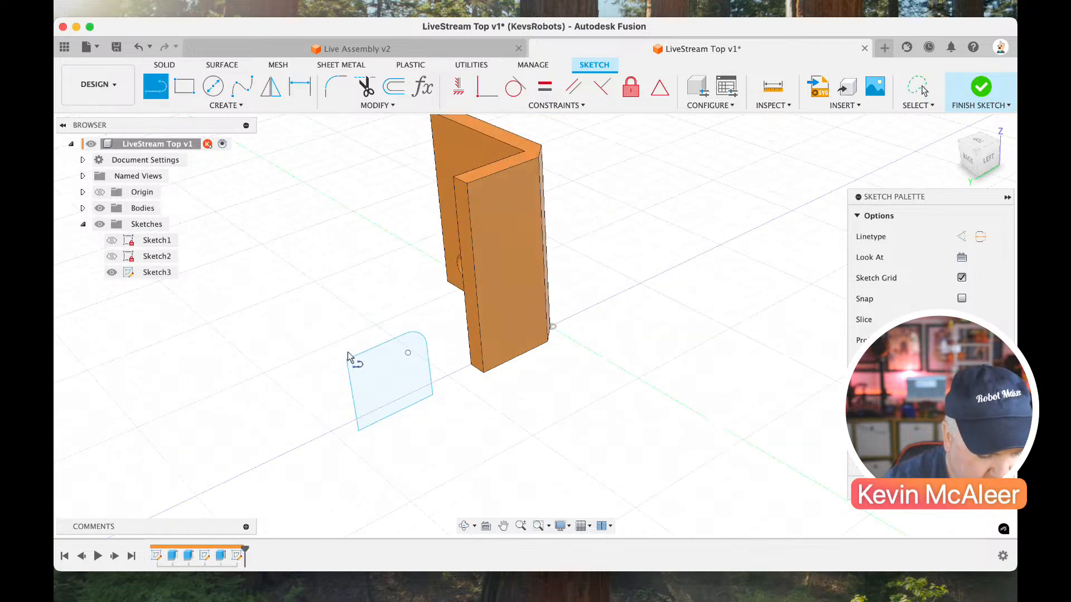
key("c")
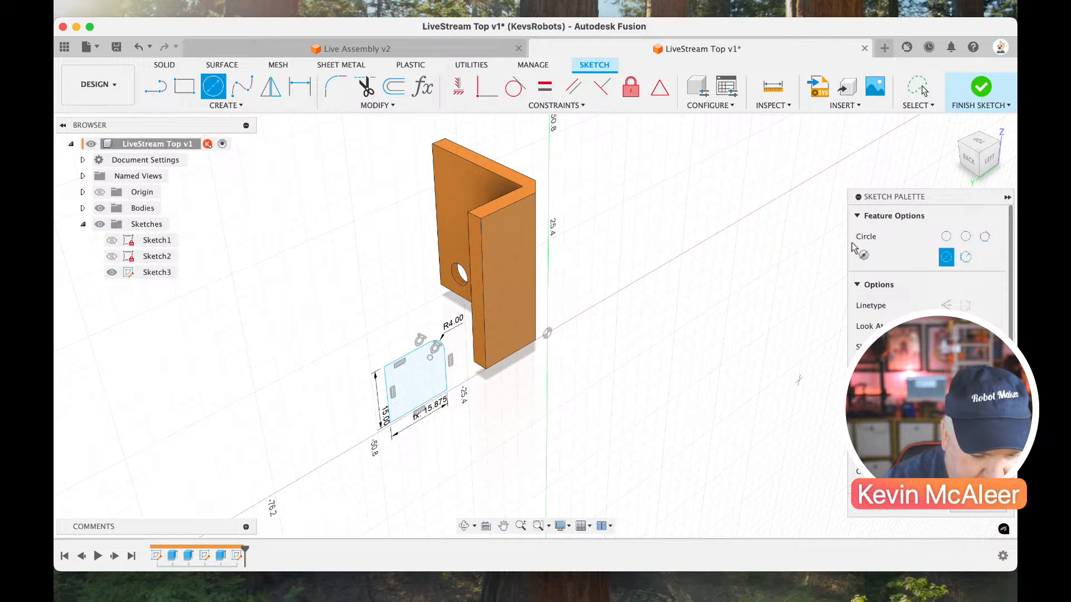
left_click(976, 90)
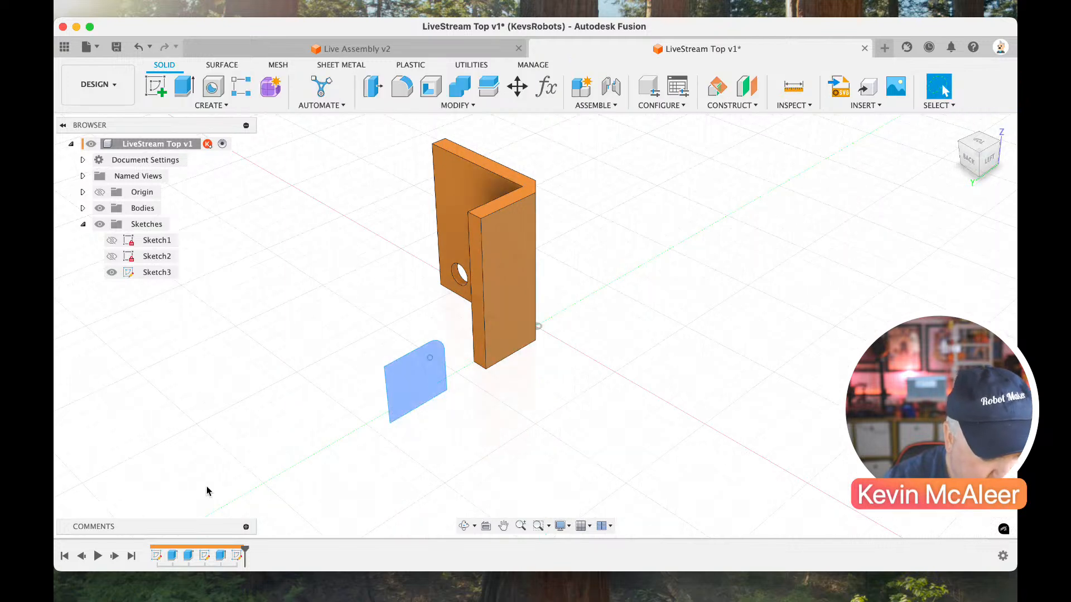
left_click(237, 554)
double_click(237, 553)
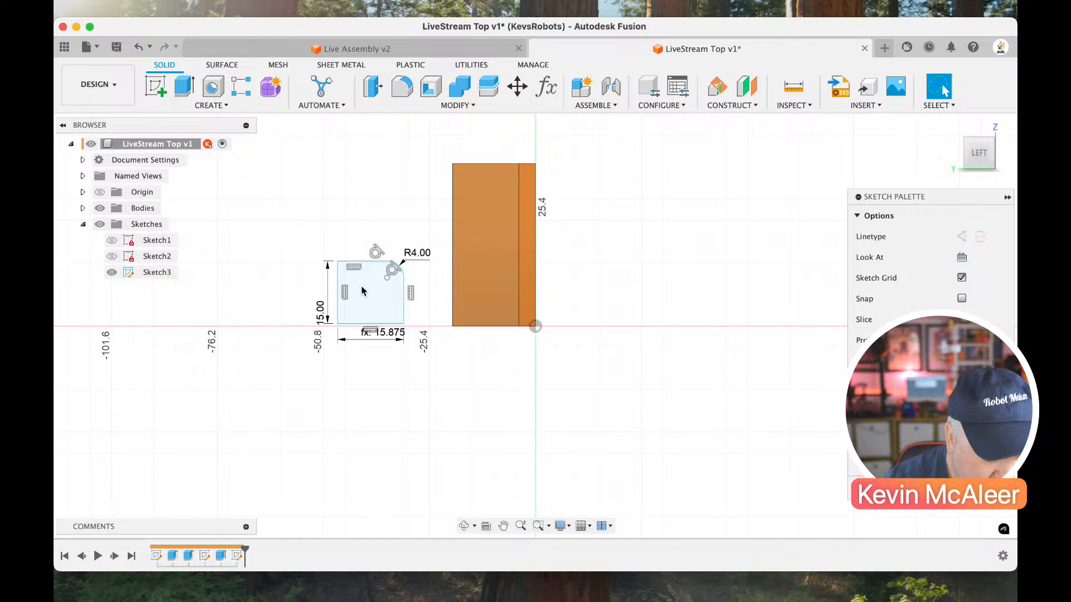
Draw a circle inside the filleted rectangle.
key("c")
left_click(380, 310)
key("Escape")
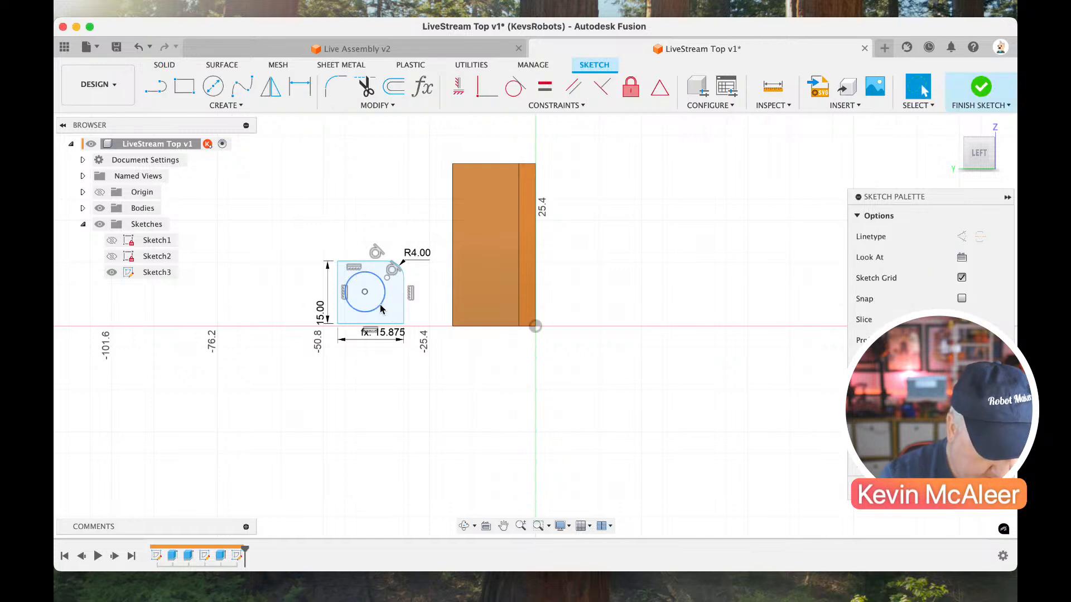
Connect the circle's centre to the midpoint of the rectangle's bottom edge with a construction line and constrain it vertical.
scroll(380, 309, "up", 3)
key("l")
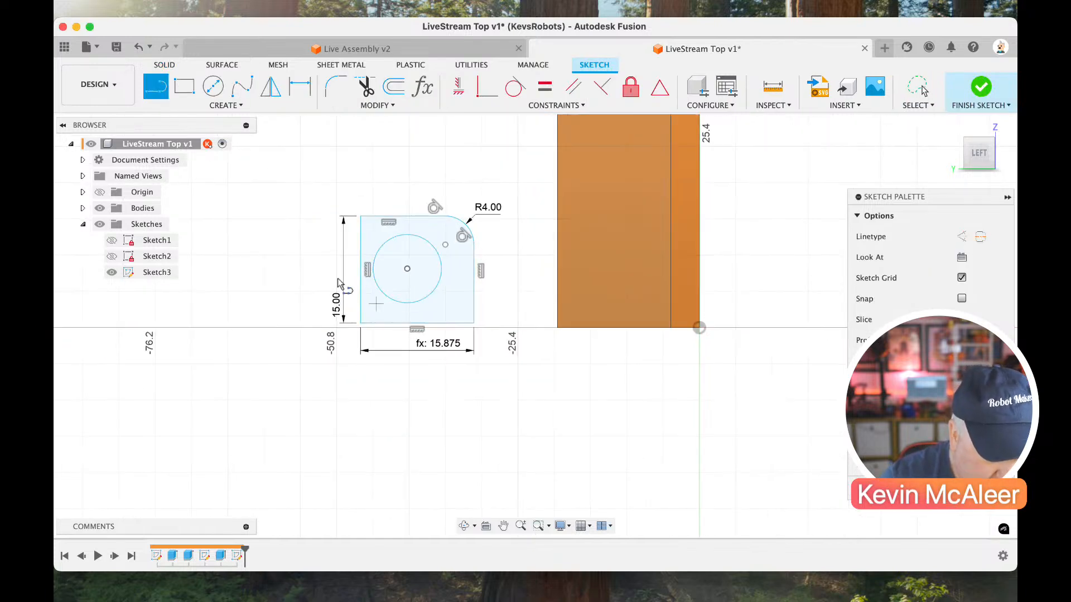
left_click(407, 270)
left_click(416, 323)
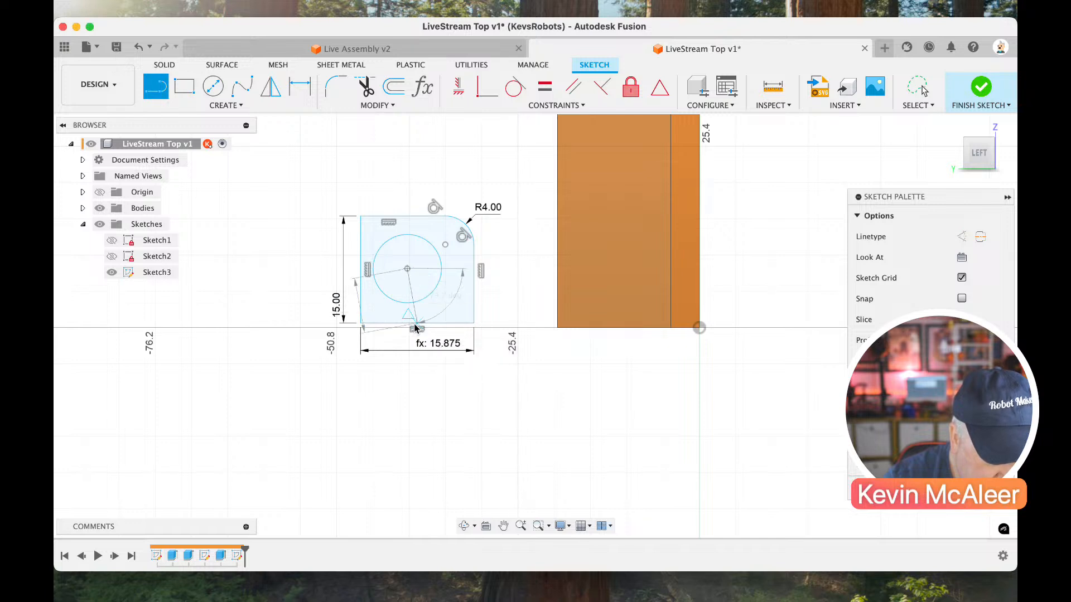
key("Escape")
left_click(409, 288)
key("x")
left_click(459, 87)
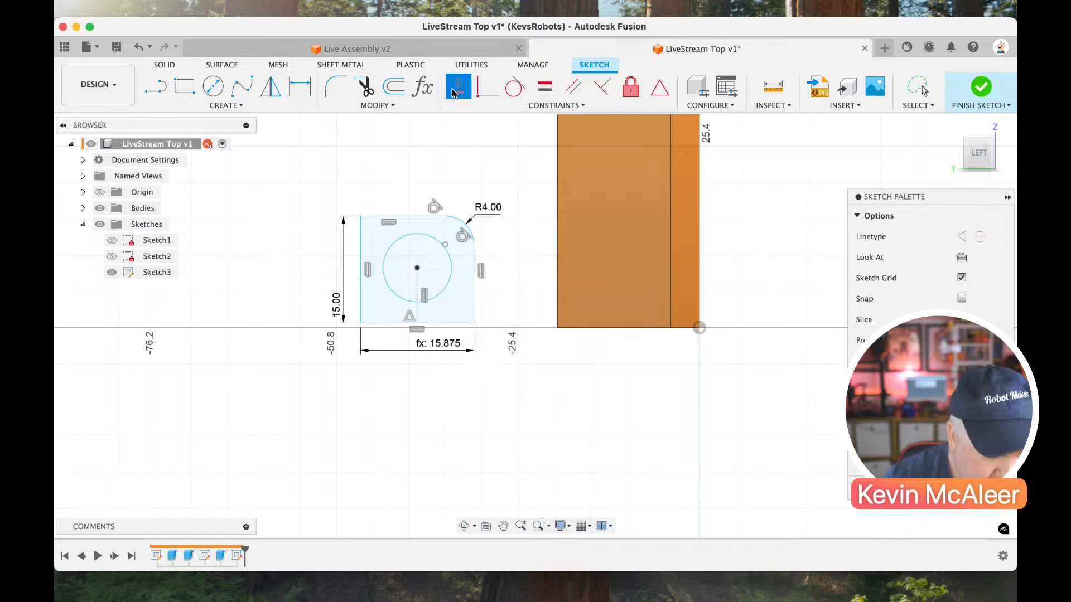
Dimension the circle's diameter with the Hole parameter.
key("d")
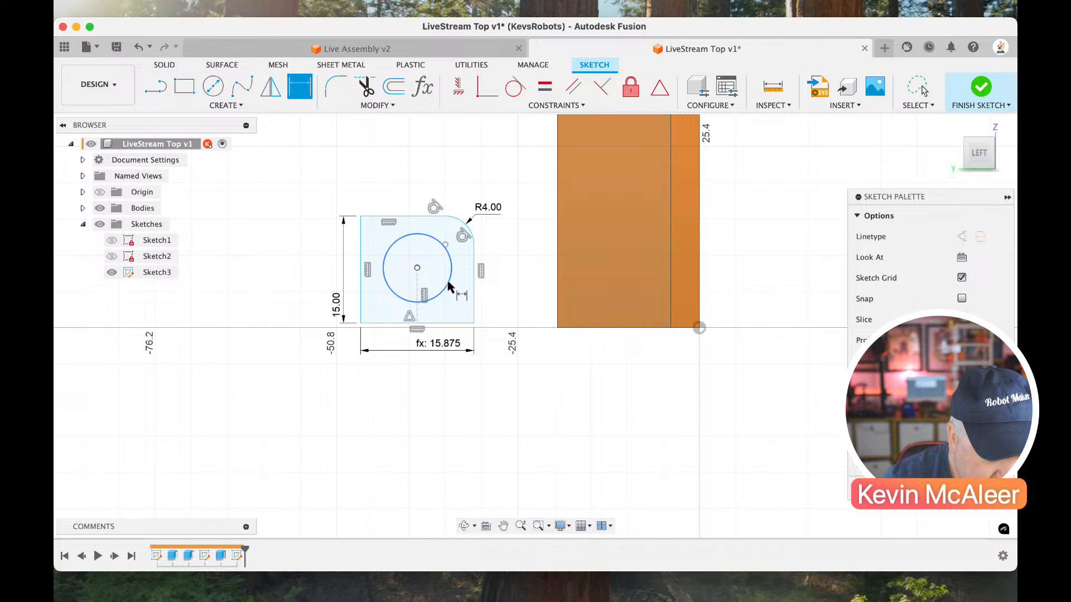
left_click(447, 290)
left_click(497, 285)
type("6")
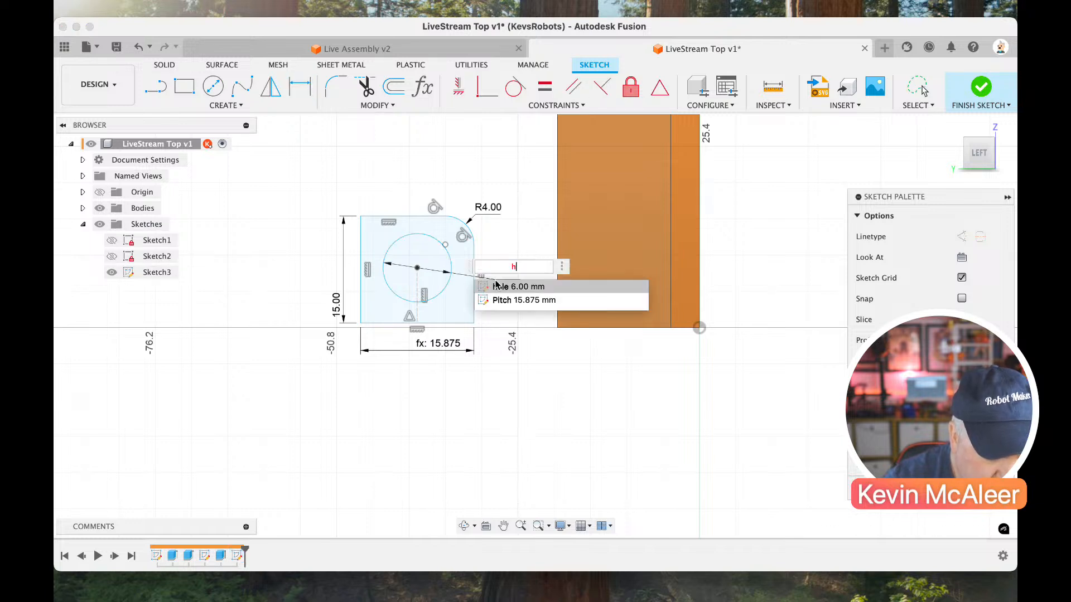
key("Return")
key("Escape")
left_click(446, 292)
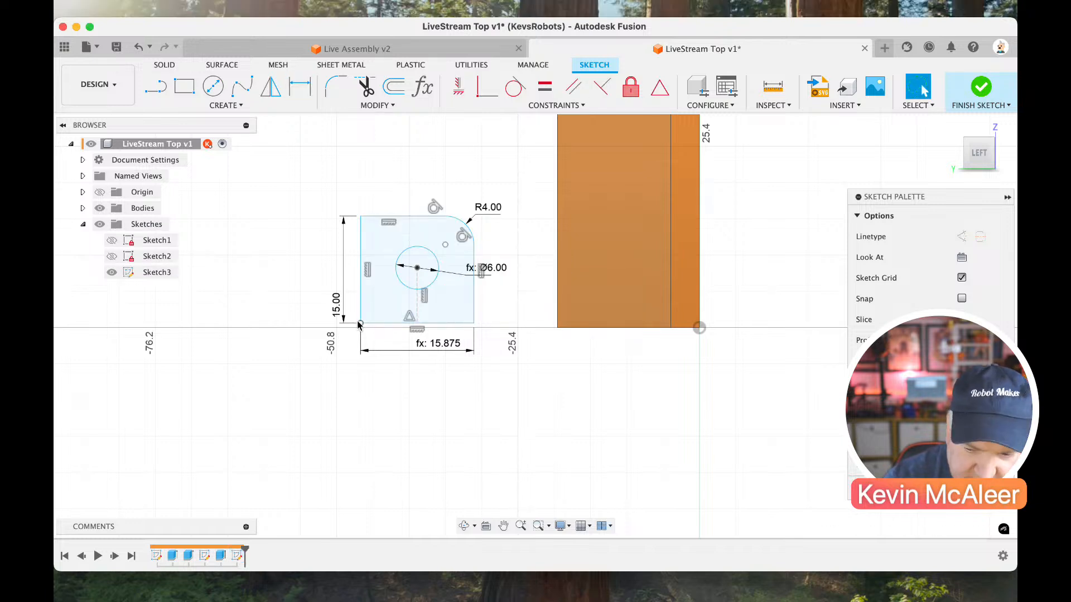
Move the filleted rectangle so its bottom corner coincides with the flange's bottom rear corner, and shift the circle slightly downward.
mouse_move(360, 324)
left_mouse_down()
mouse_move(569, 321)
mouse_move(558, 328)
left_mouse_up()
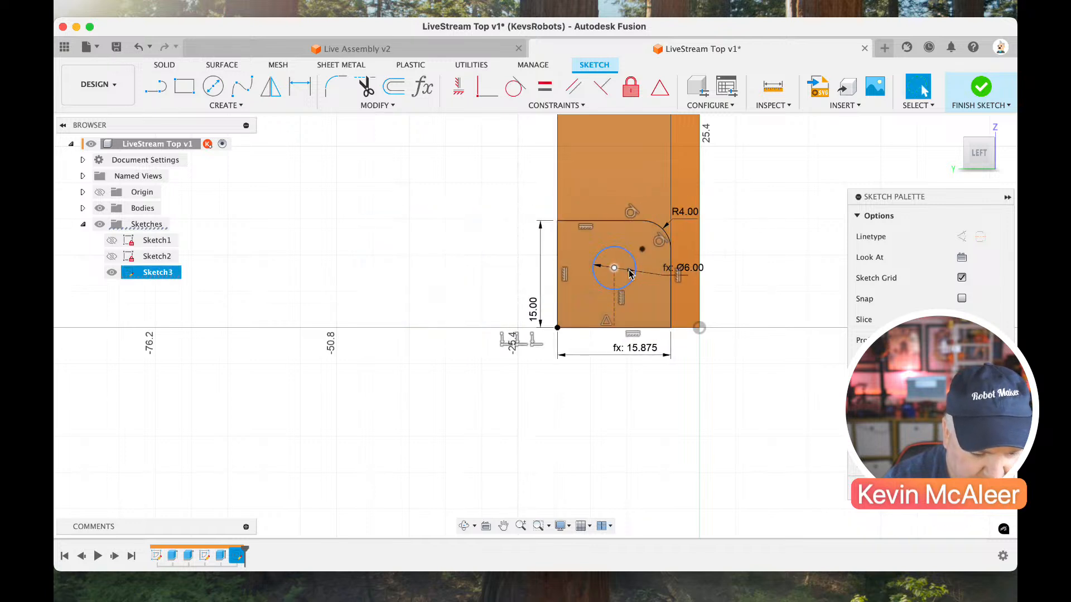
left_click_drag(633, 277, 634, 281)
key("d")
left_click(615, 306)
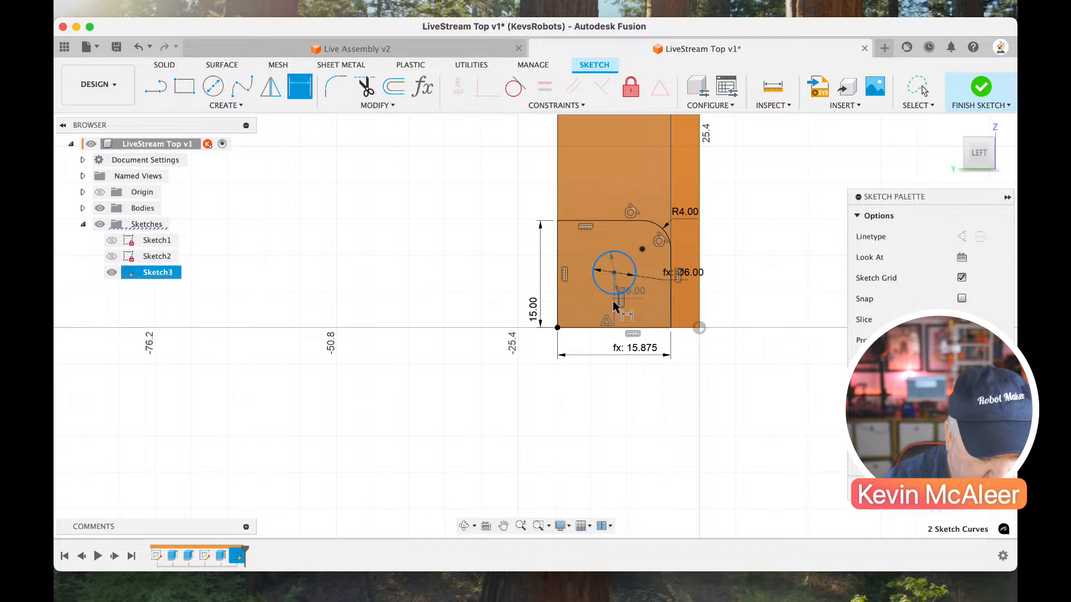
key("Escape")
key("d")
left_click(616, 309)
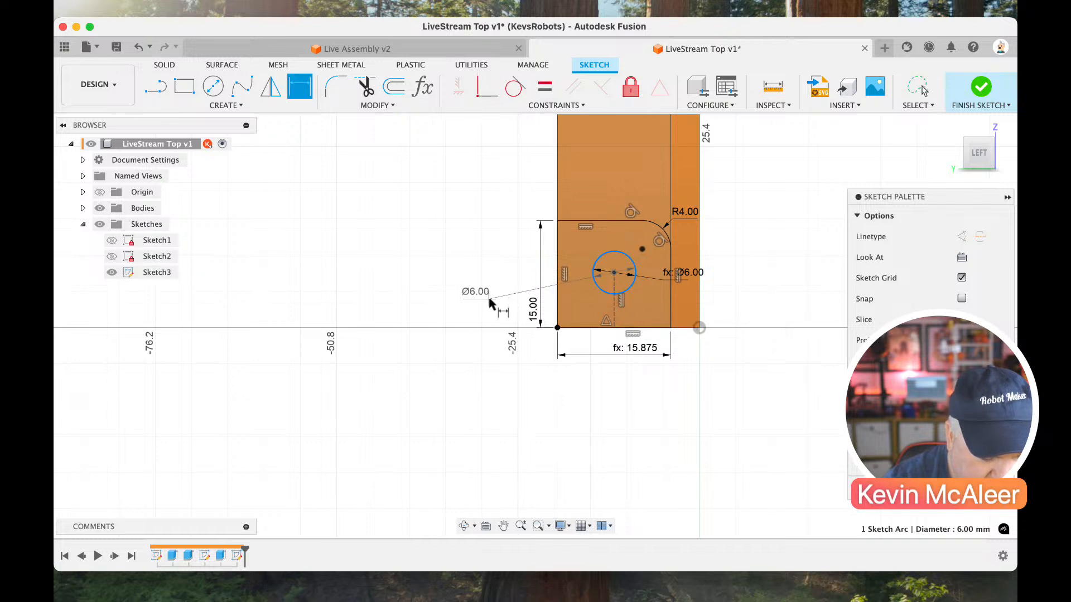
key("Escape")
key("d")
left_click(616, 306)
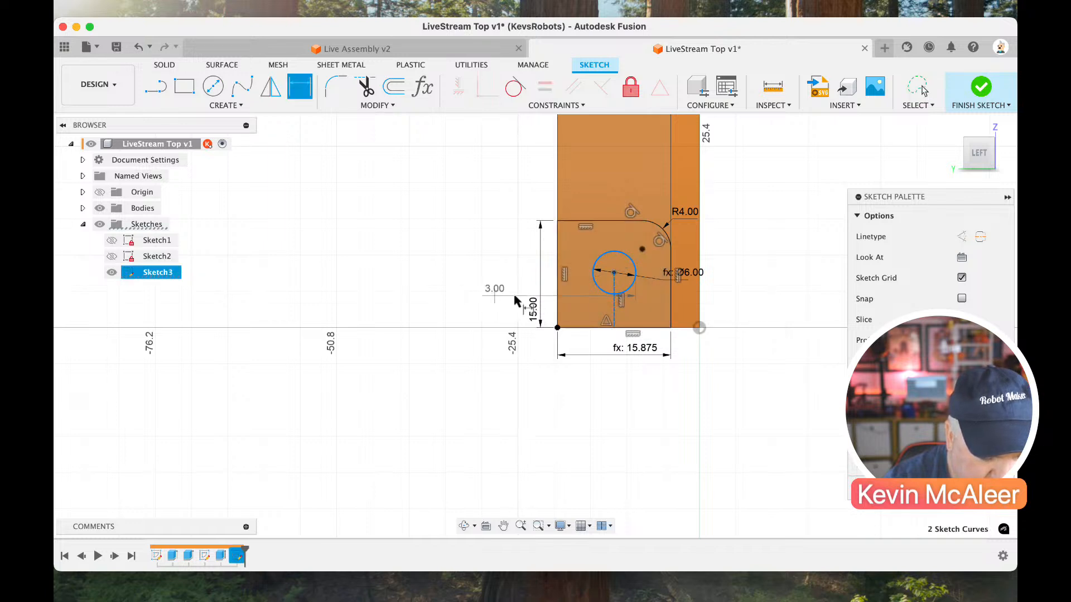
key("Escape")
Dimension the vertical construction line below the circle's centre to 6.375 mm.
left_click(614, 313)
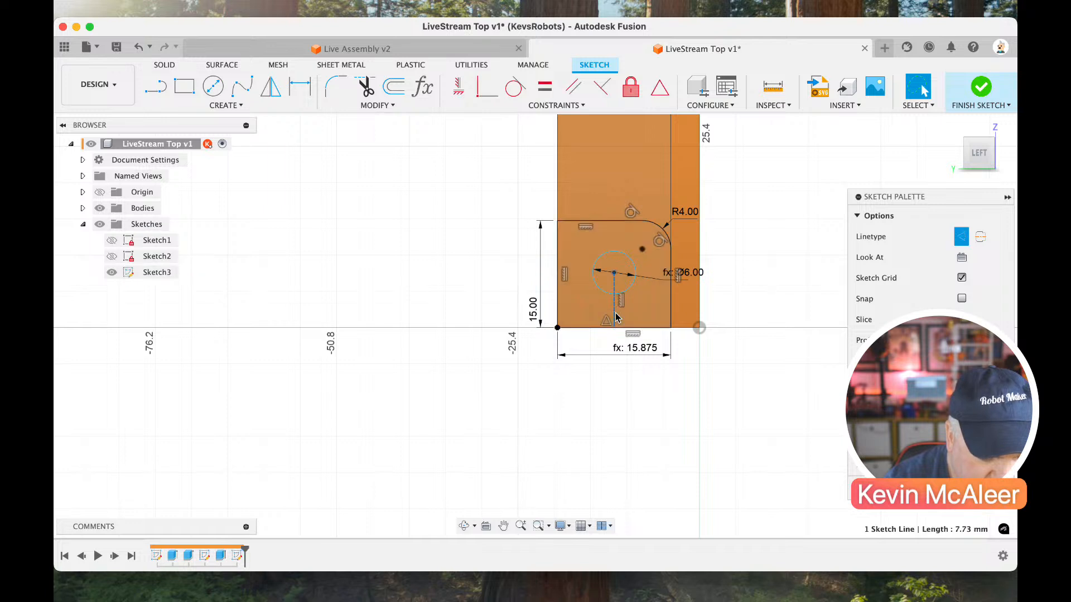
key("d")
left_click(502, 303)
type("6.")
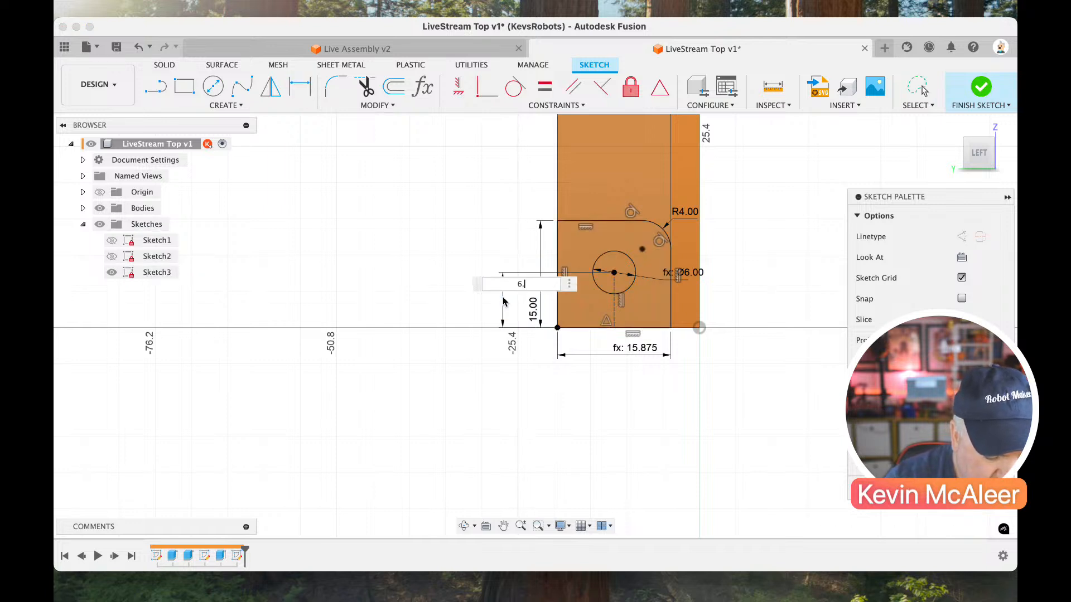
type("375")
key("Return")
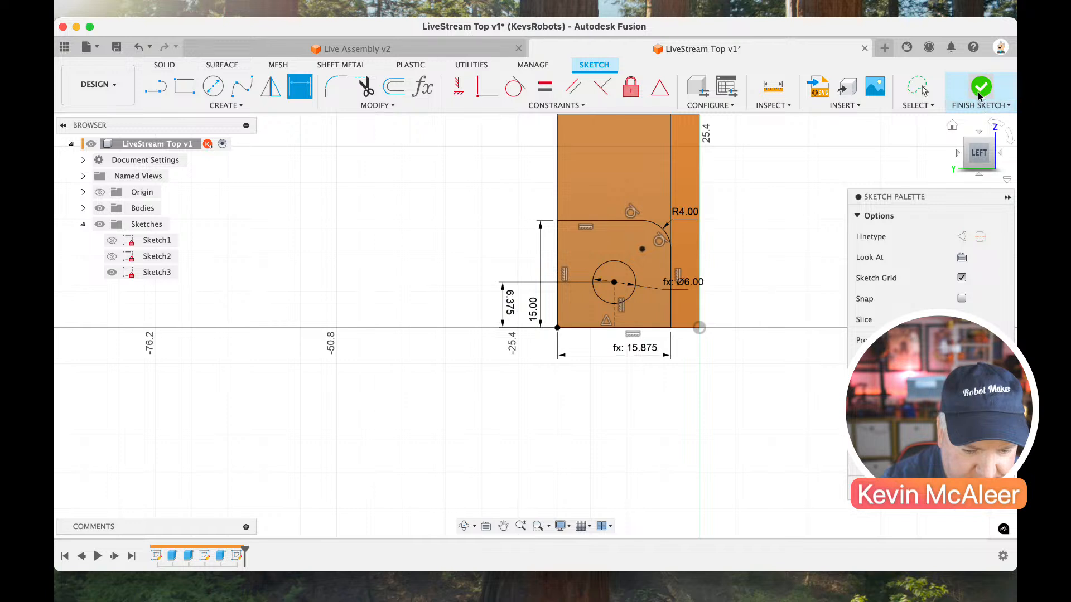
Draw two horizontal lines, about 20 mm and 22 mm long, from the flange's rear edge across its face above the filleted rectangle.
scroll(838, 219, "up", 4)
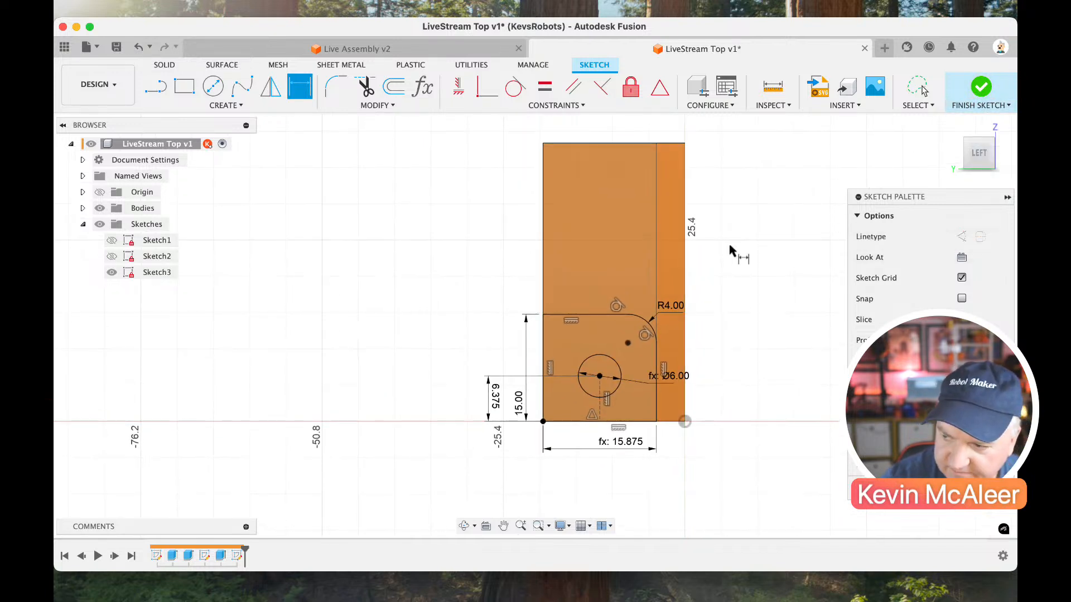
key("l")
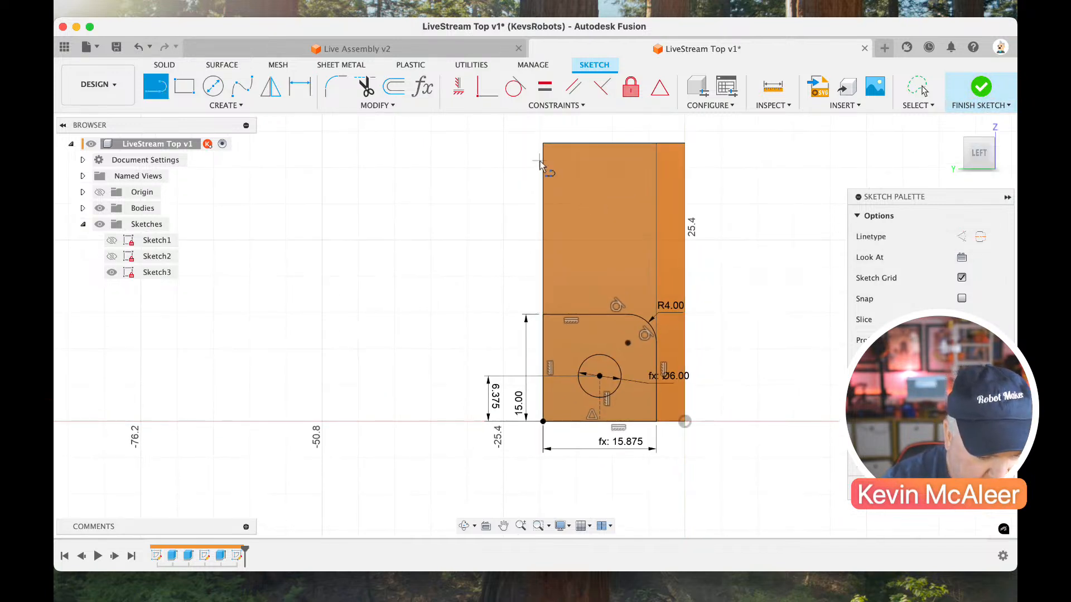
left_click(543, 173)
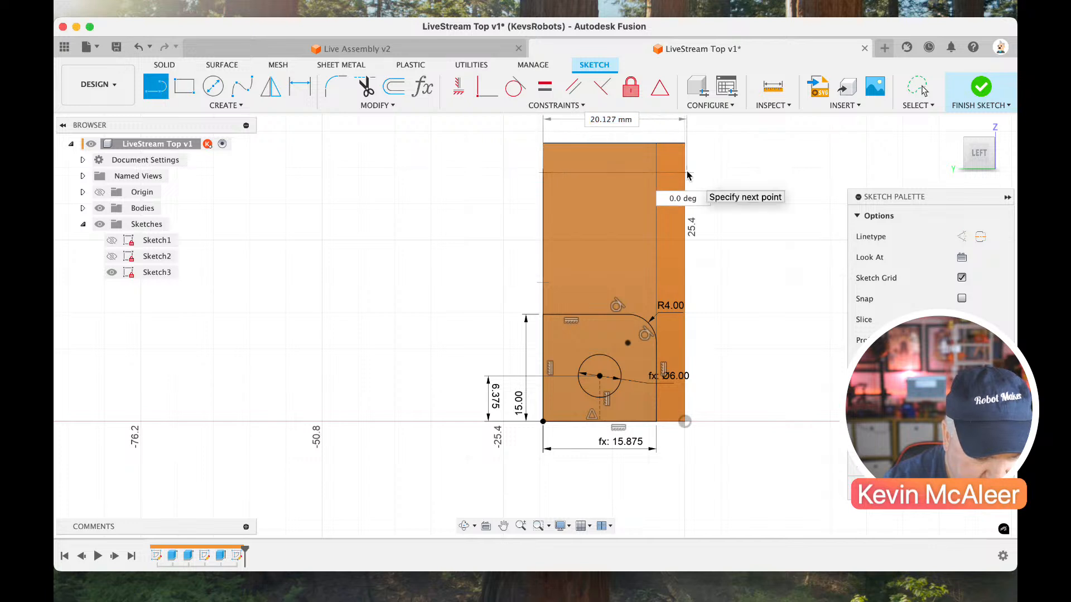
left_click(686, 173)
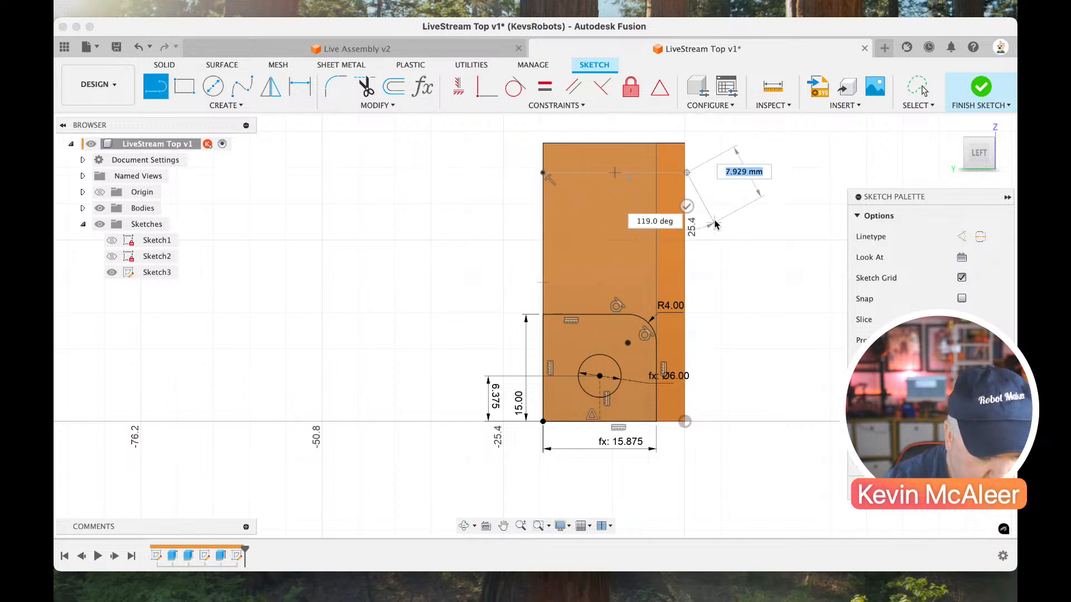
left_click(543, 277)
left_click(703, 278)
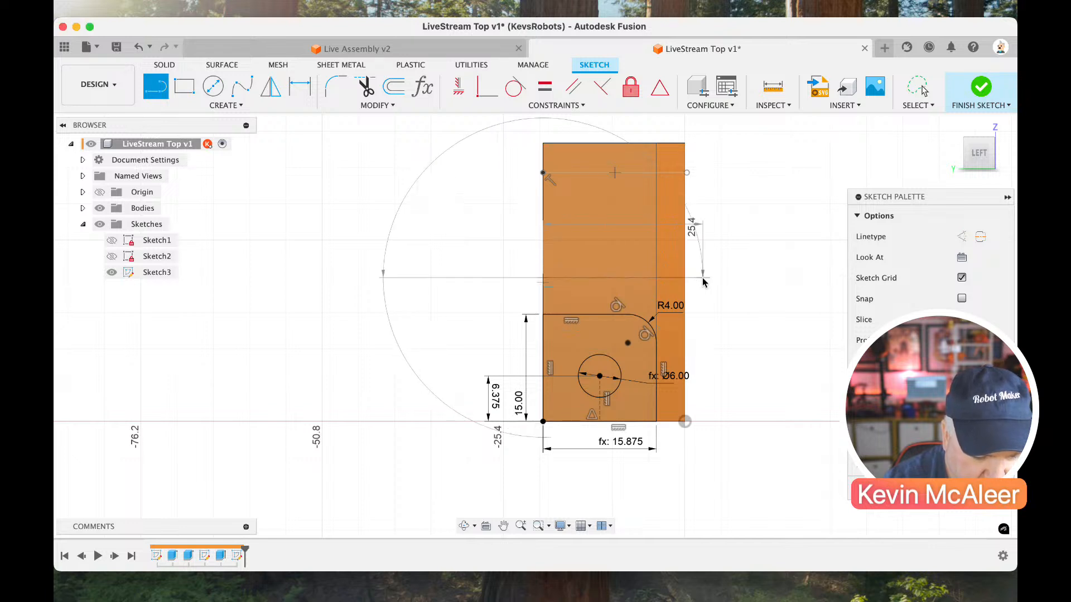
Dimension the vertical spacing between the two horizontal lines to 20 mm.
key("d")
left_click(630, 277)
left_click(622, 174)
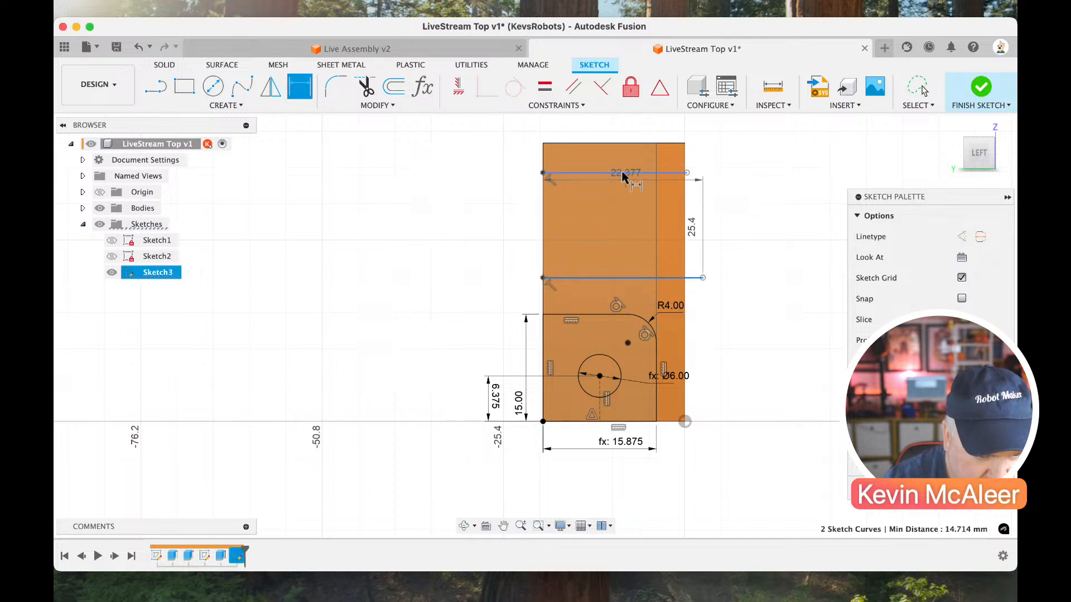
left_click(488, 196)
type("20")
key("Return")
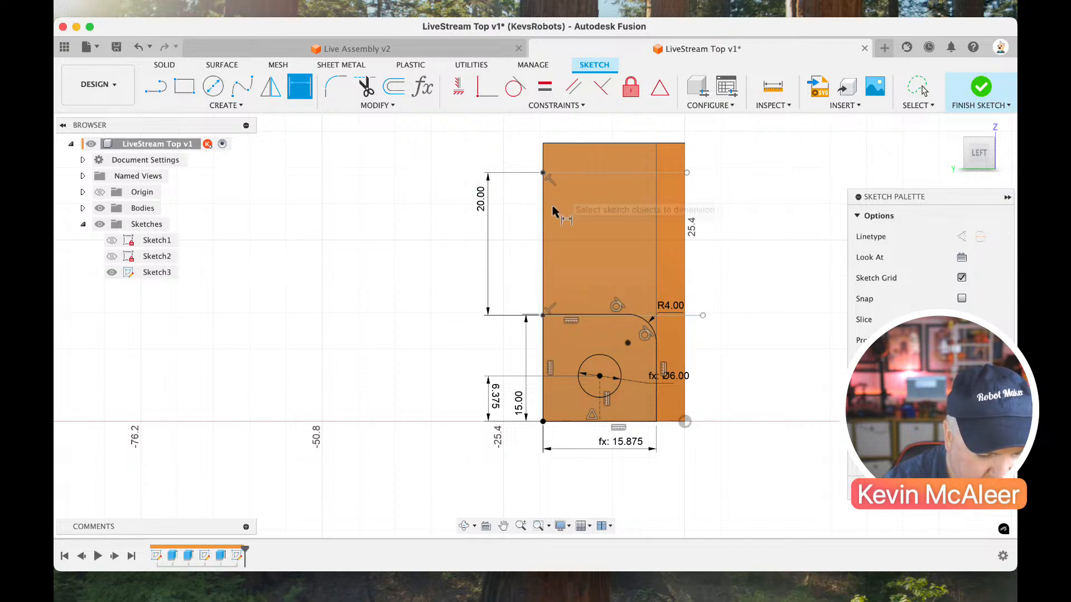
Dimension the upper horizontal line 4 mm below the flange's top edge.
left_click(569, 173)
left_click(567, 144)
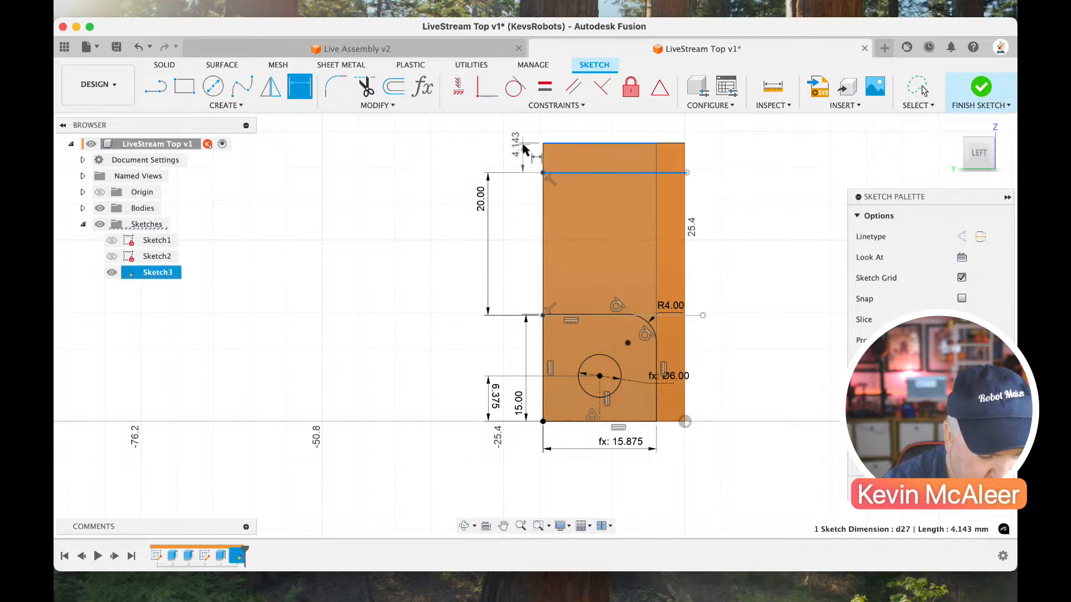
left_click(523, 148)
type("4")
key("Return")
key("Escape")
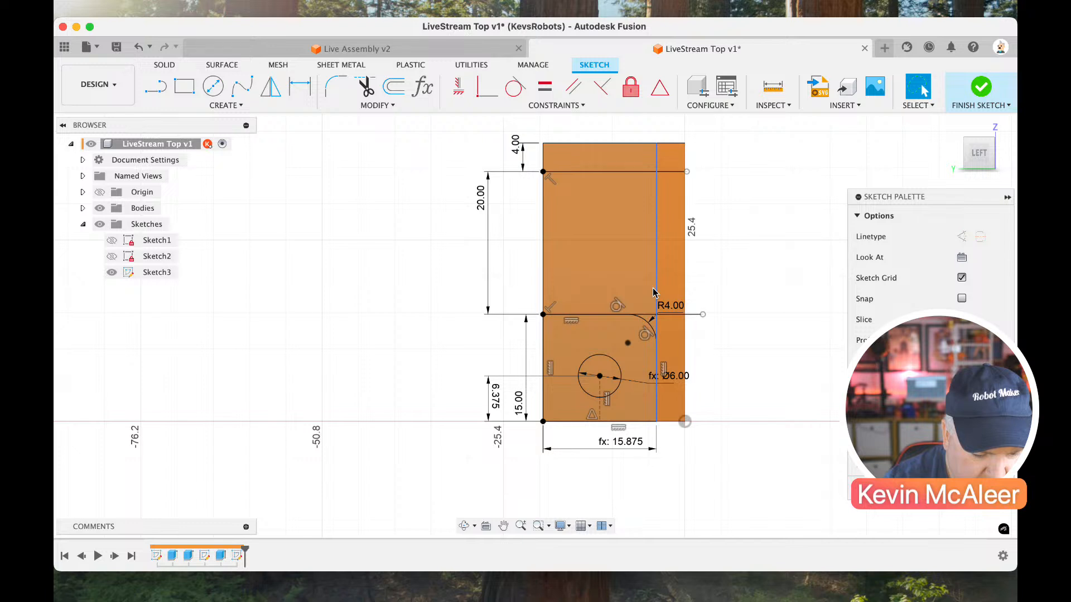
Convert both horizontal lines to construction lines and pull their free ends back to about the part's front edge.
left_click(662, 315)
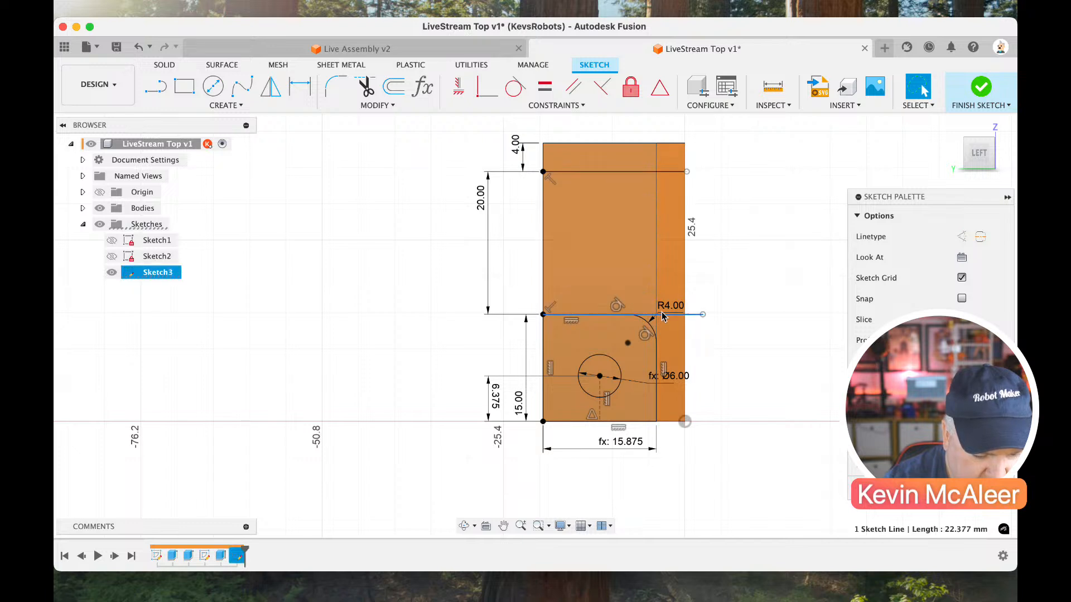
left_click(665, 173)
left_click(666, 172)
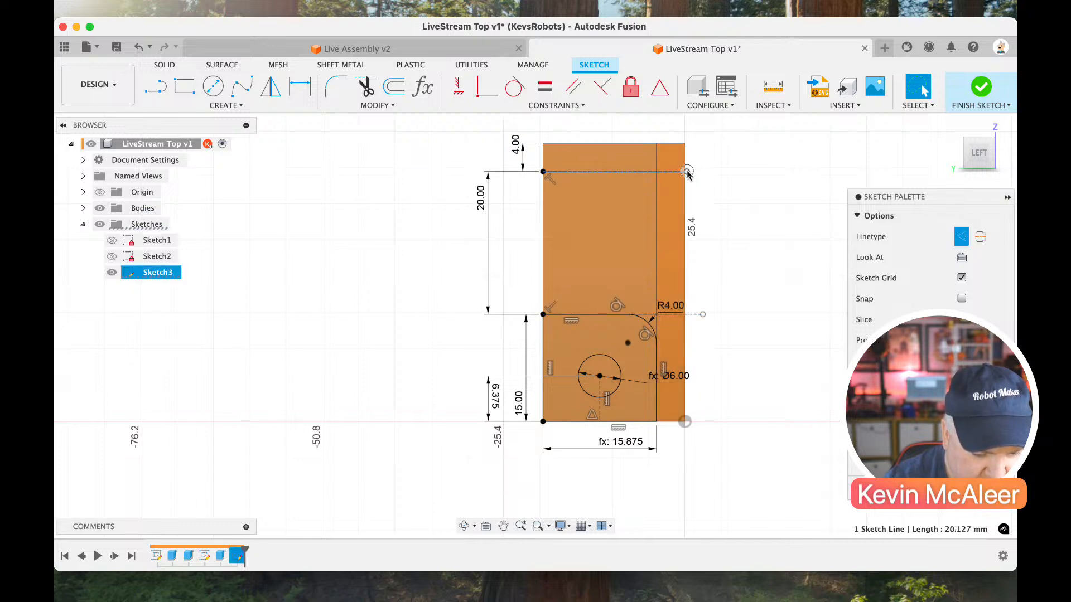
left_click(688, 173)
key("Escape")
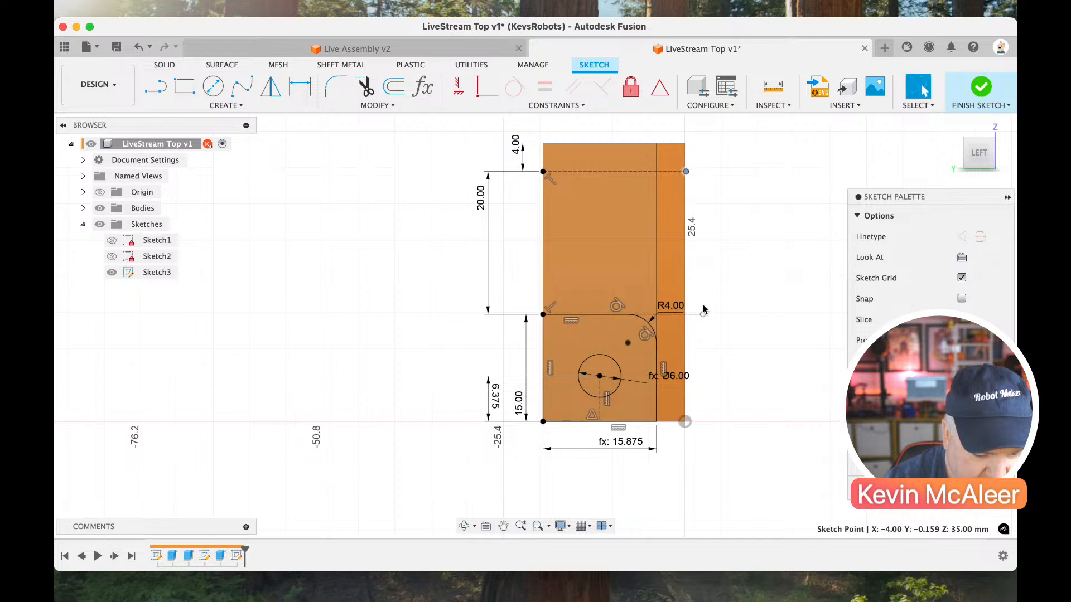
left_click(686, 315)
key("Escape")
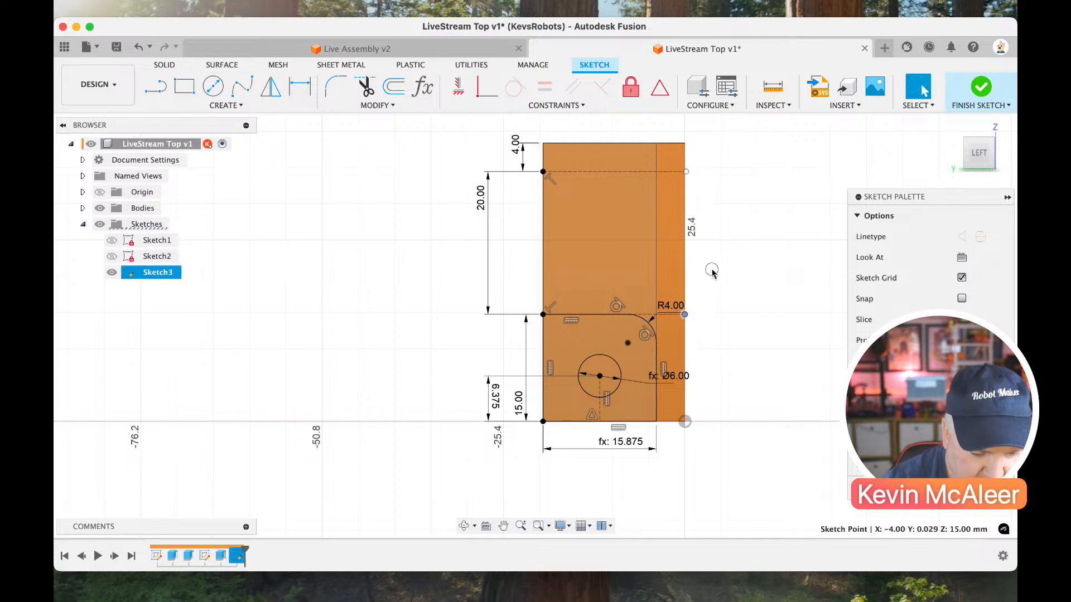
key("l")
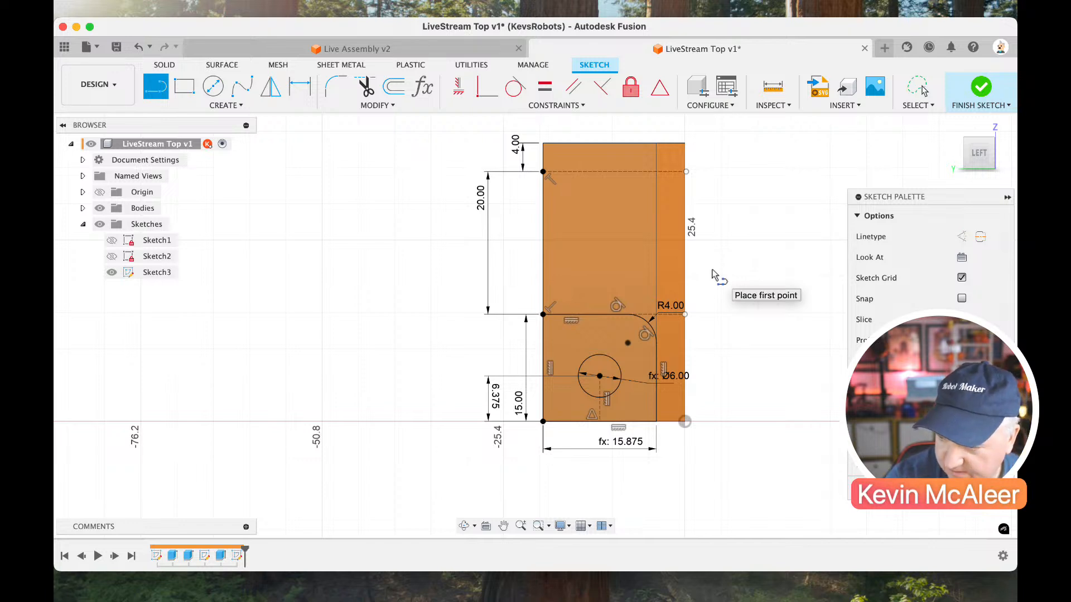
key("Escape")
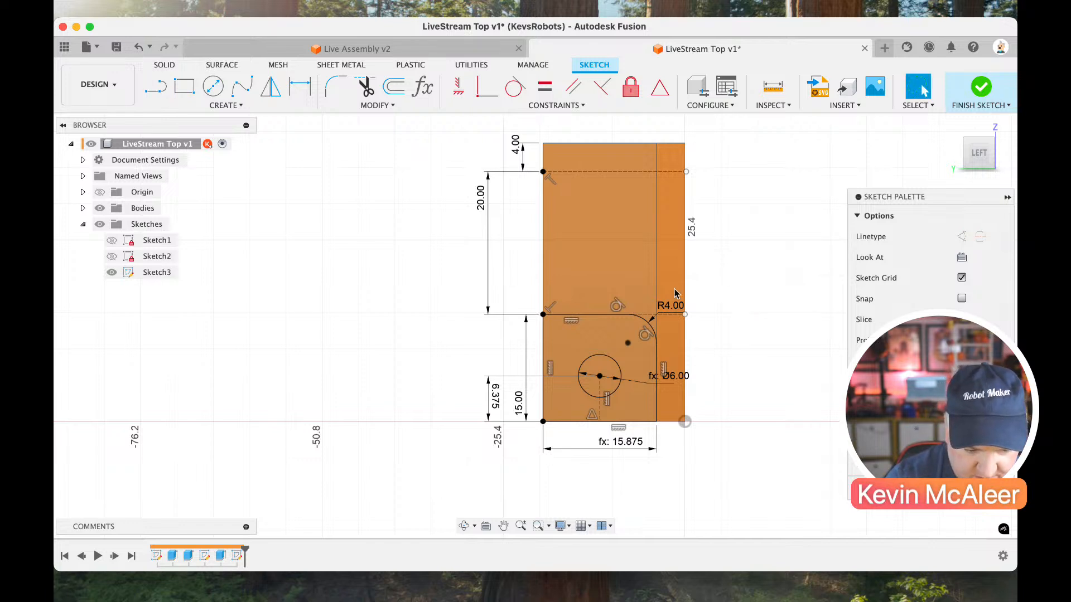
left_click(636, 316)
left_click(642, 288)
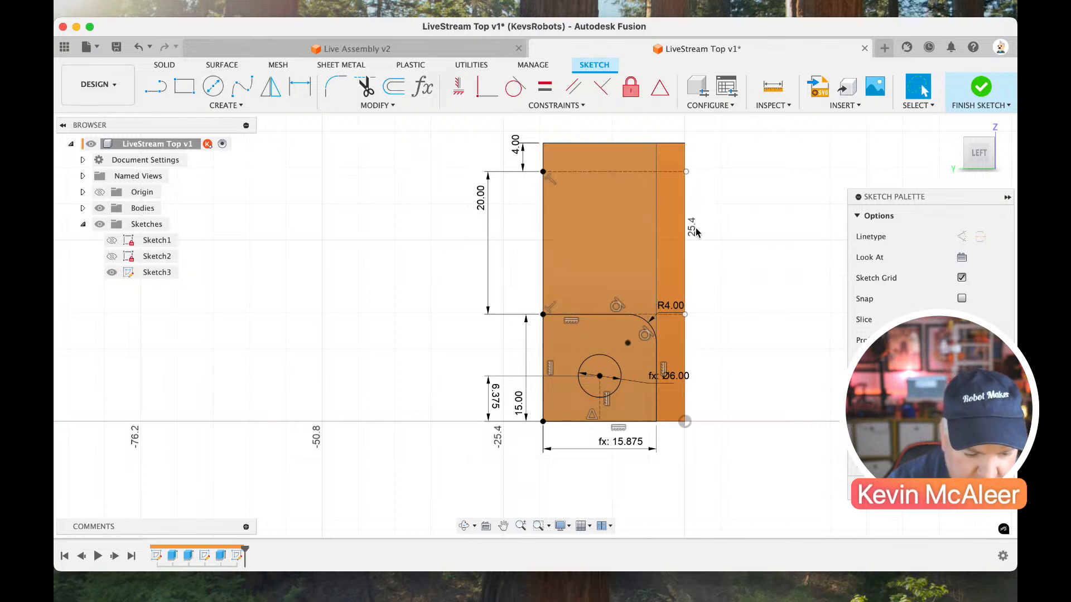
Draw a circle about 11 mm in diameter between the two horizontal construction lines.
key("c")
left_click(599, 219)
left_click(627, 250)
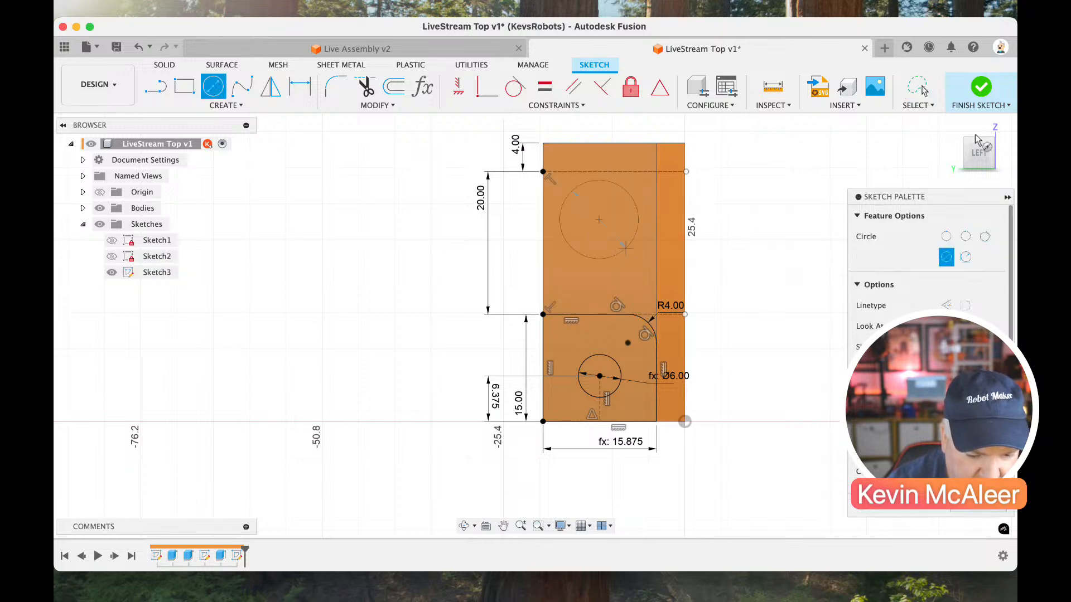
key("Escape")
Dimension the upper circle's diameter with the hole parameter.
left_click_drag(977, 167, 899, 168)
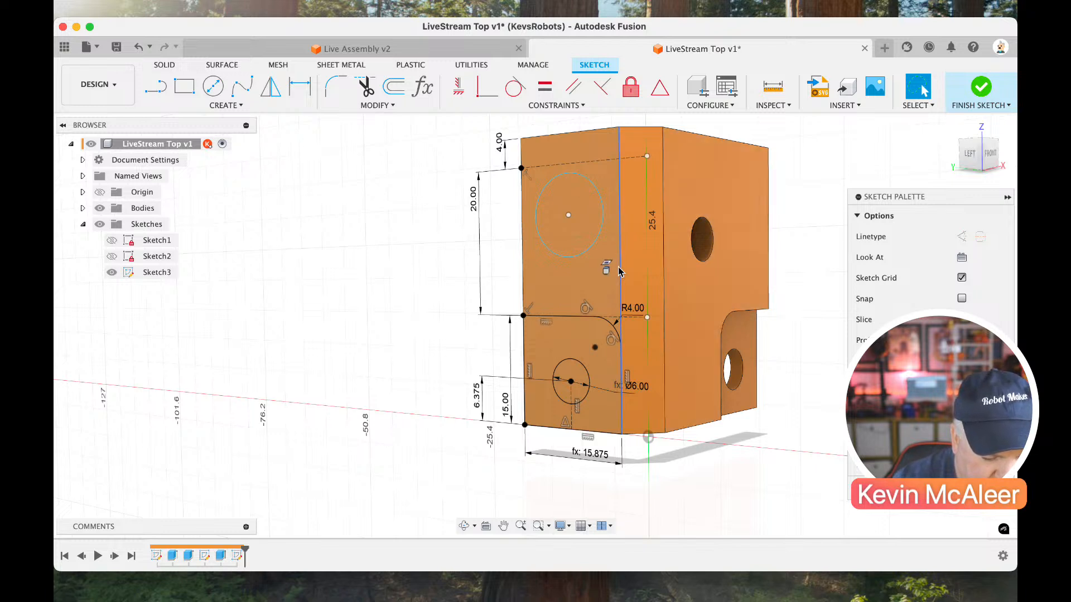
key("d")
left_click(592, 244)
left_click(502, 259)
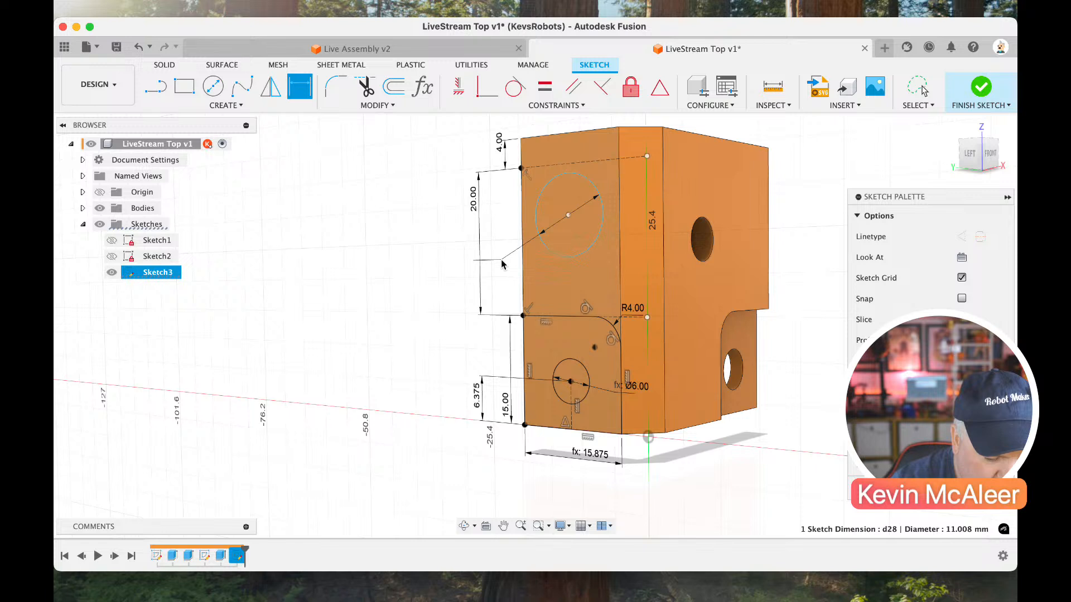
type("hole")
key("Return")
key("Return")
Draw a line from the lower circle's centre up to the upper construction line and delete it again.
key("l")
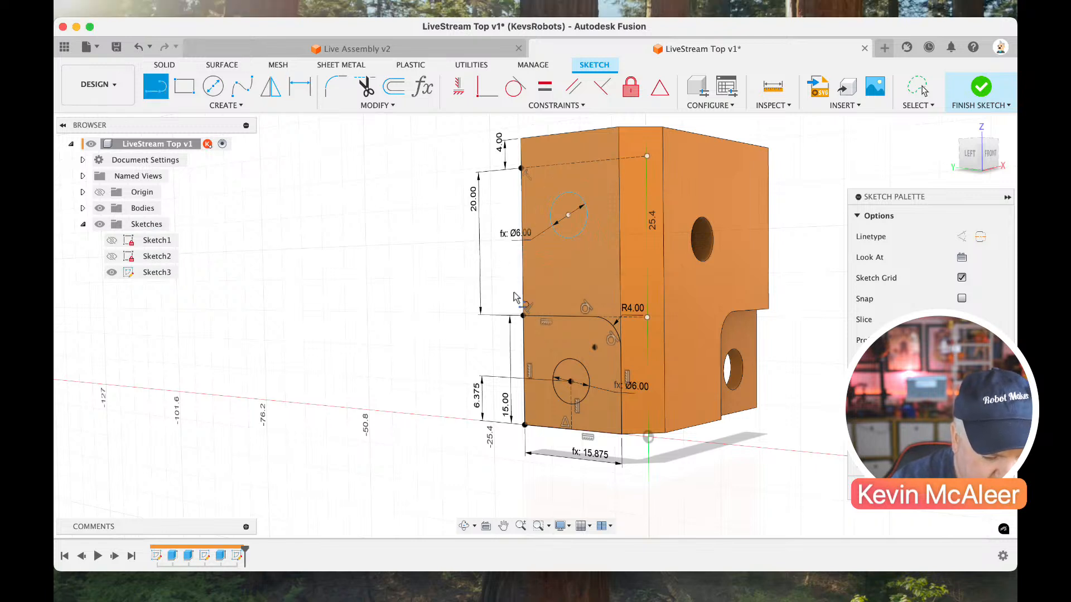
left_click(571, 382)
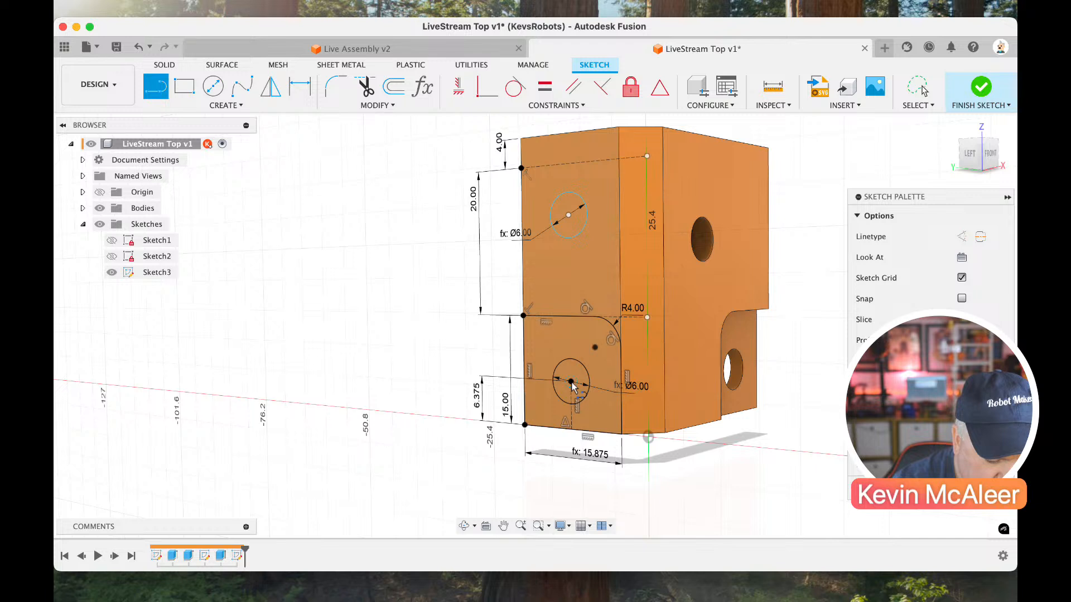
left_click(570, 165)
key("Escape")
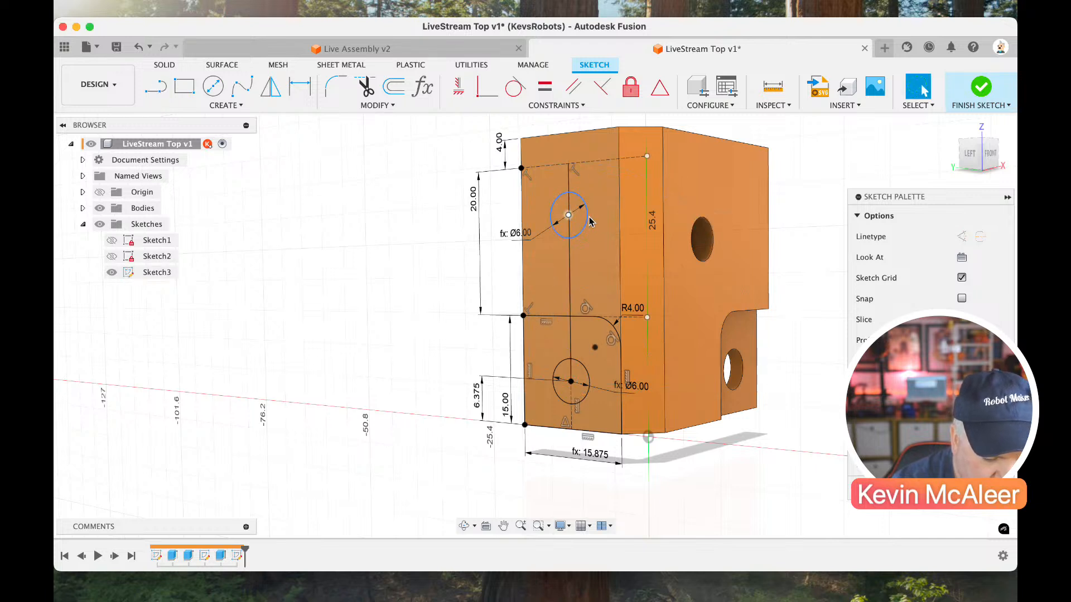
left_click(568, 269)
key("Delete")
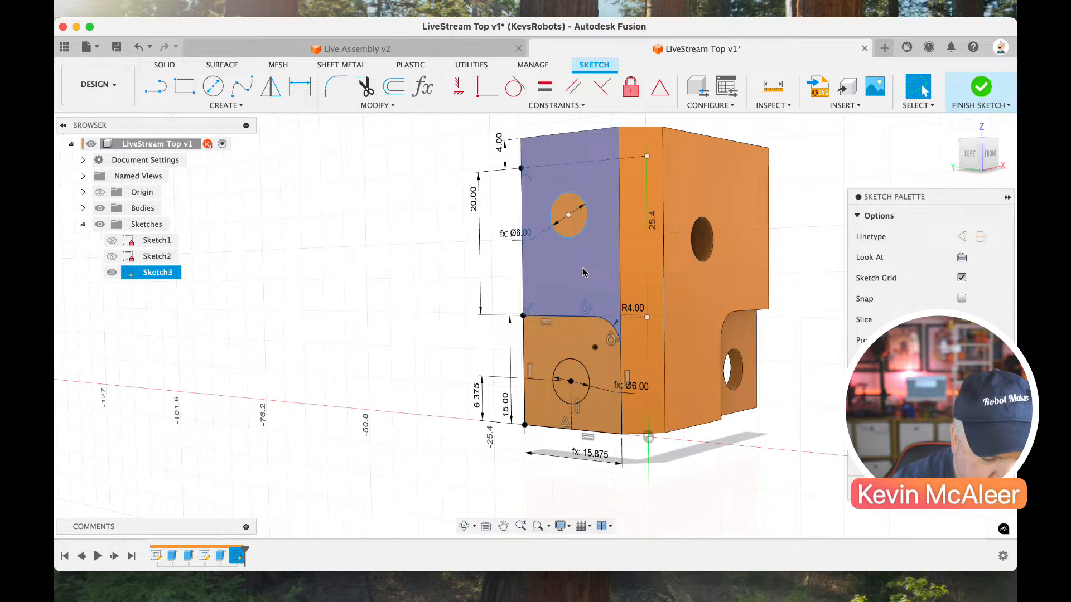
Draw a slanted line from the upper horizontal construction line down to the lower one.
key("l")
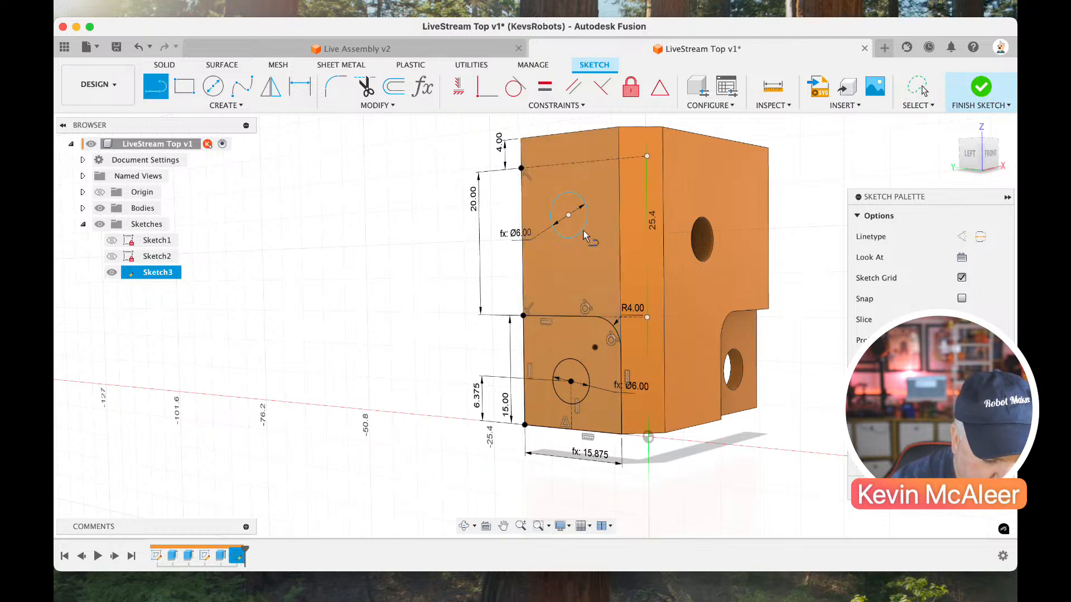
left_click(573, 162)
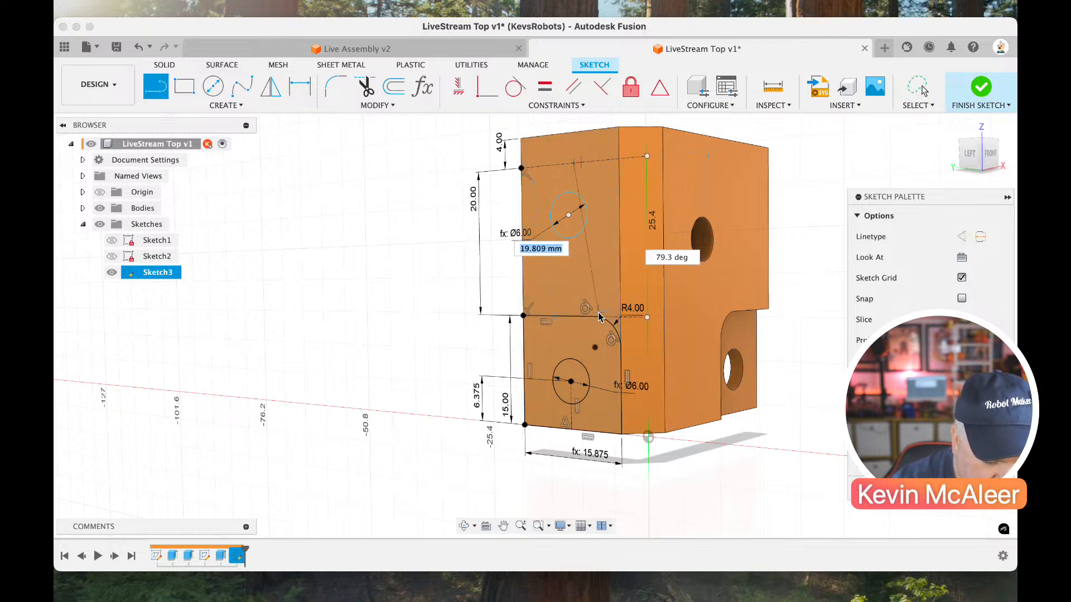
left_click(606, 316)
key("Escape")
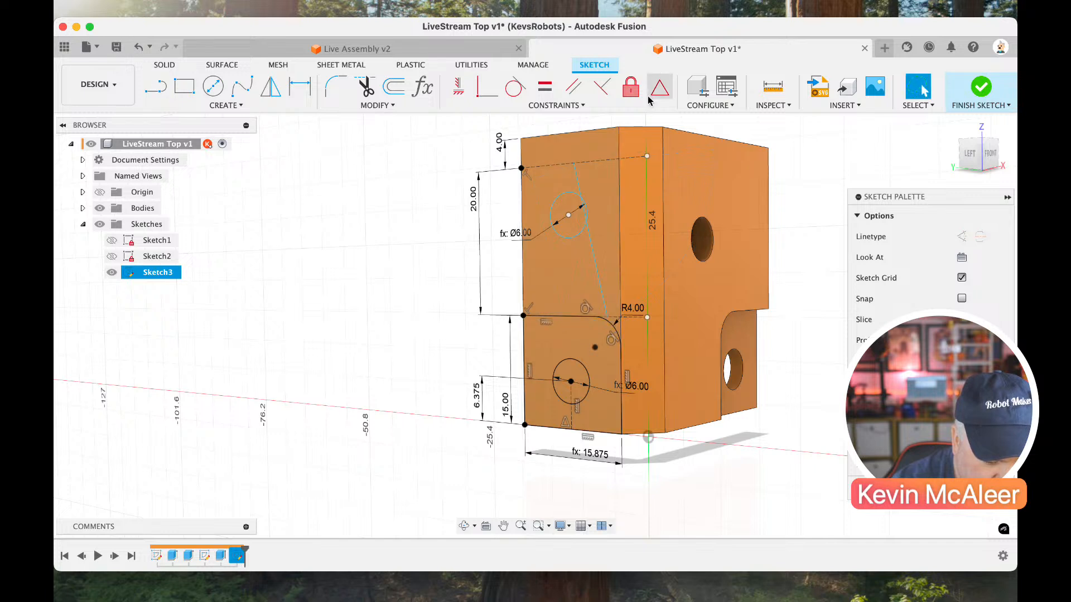
Constrain the slanted line's lower end to the midpoint of the lower horizontal construction line.
left_click(659, 98)
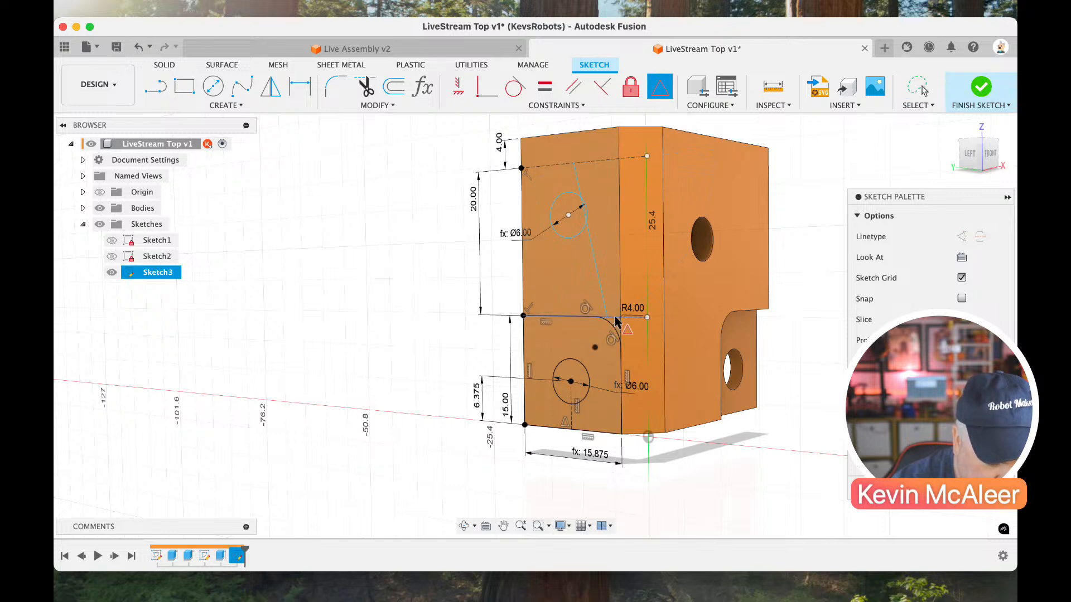
left_click(615, 320)
key("Escape")
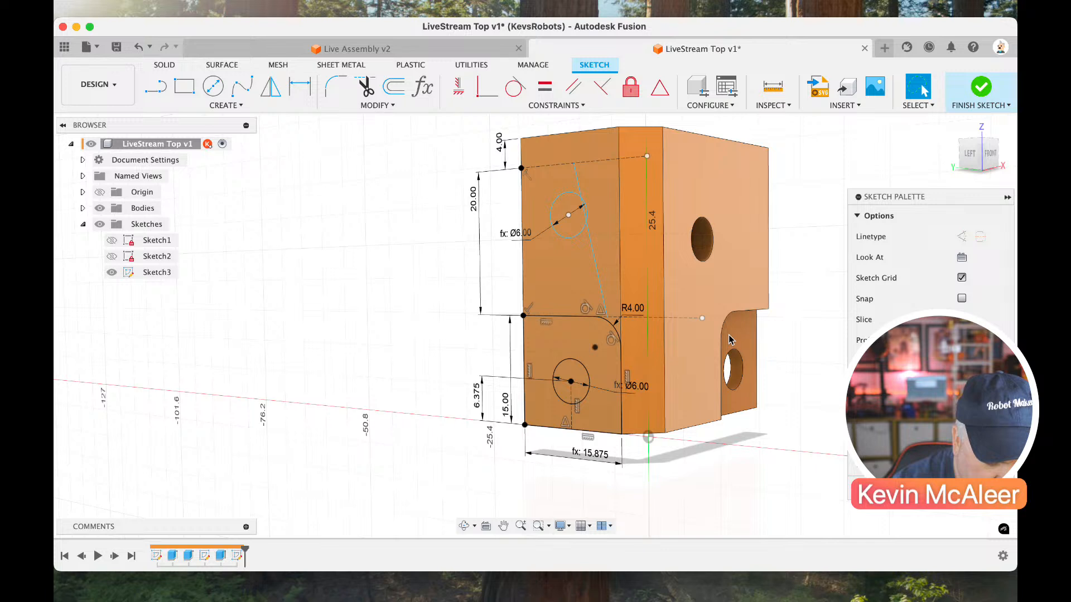
Make the free ends of the lower and upper horizontal construction lines coincident with the flange's vertical edge.
left_click(702, 318)
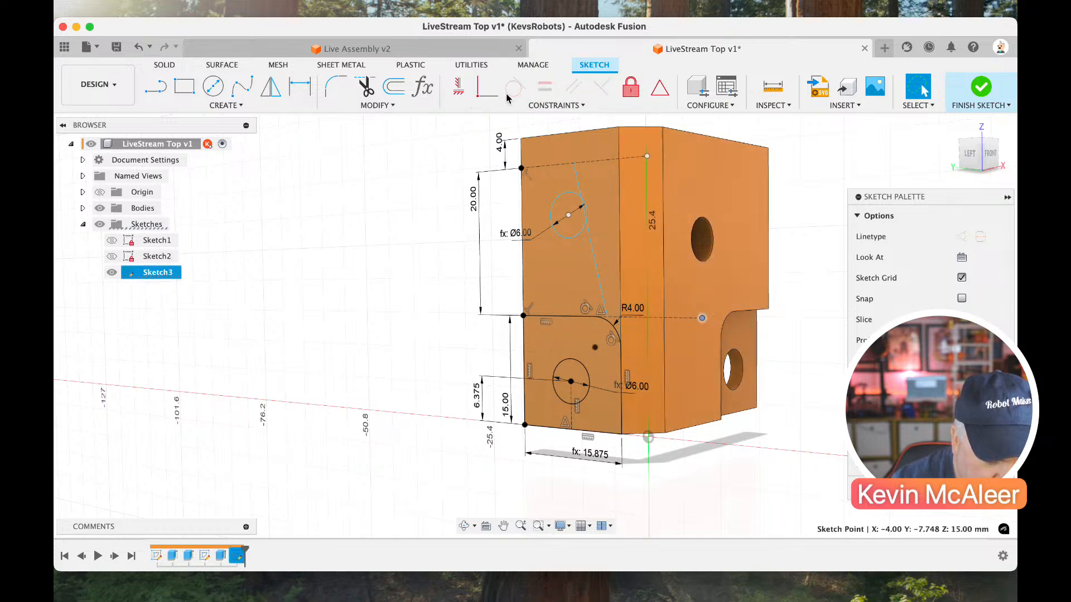
left_click(487, 87)
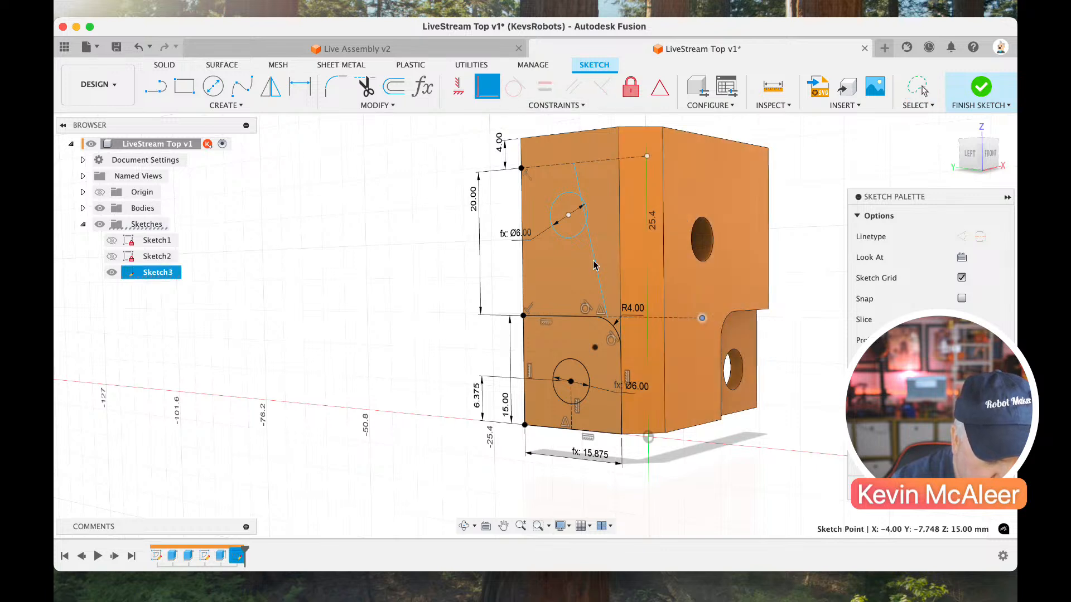
left_click(622, 334)
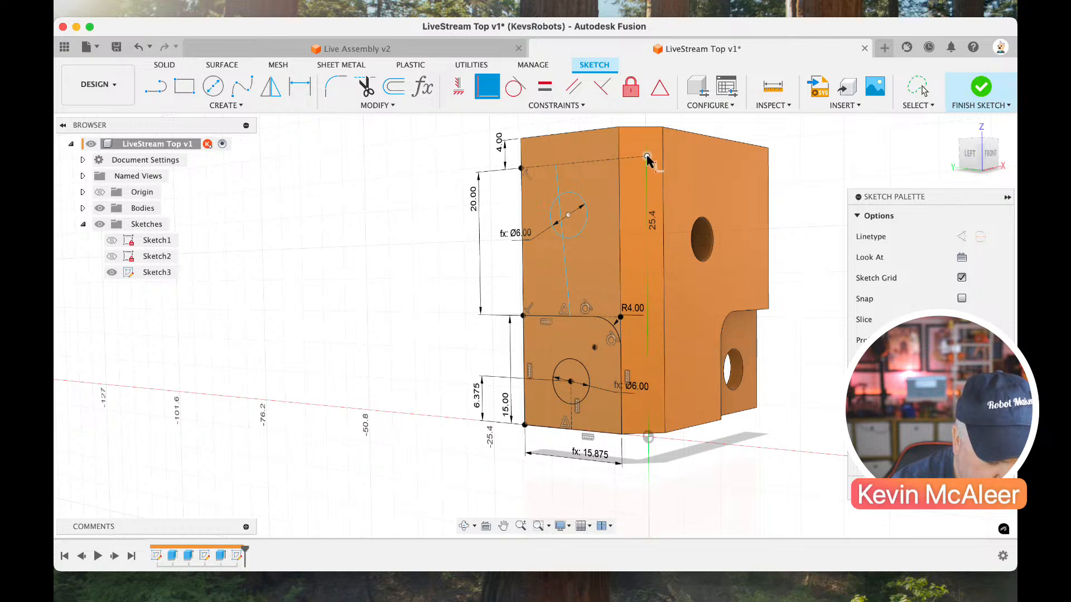
left_click(647, 157)
left_click(621, 191)
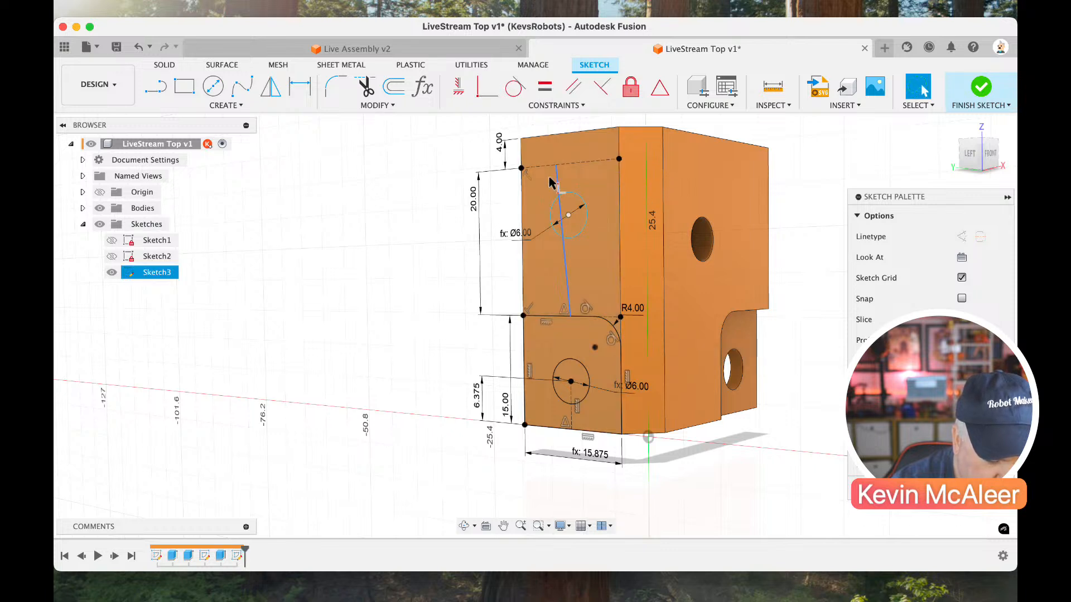
Constrain the slanted line to vertical and place the upper circle's centre on the line's midpoint.
left_click_drag(562, 168, 568, 168)
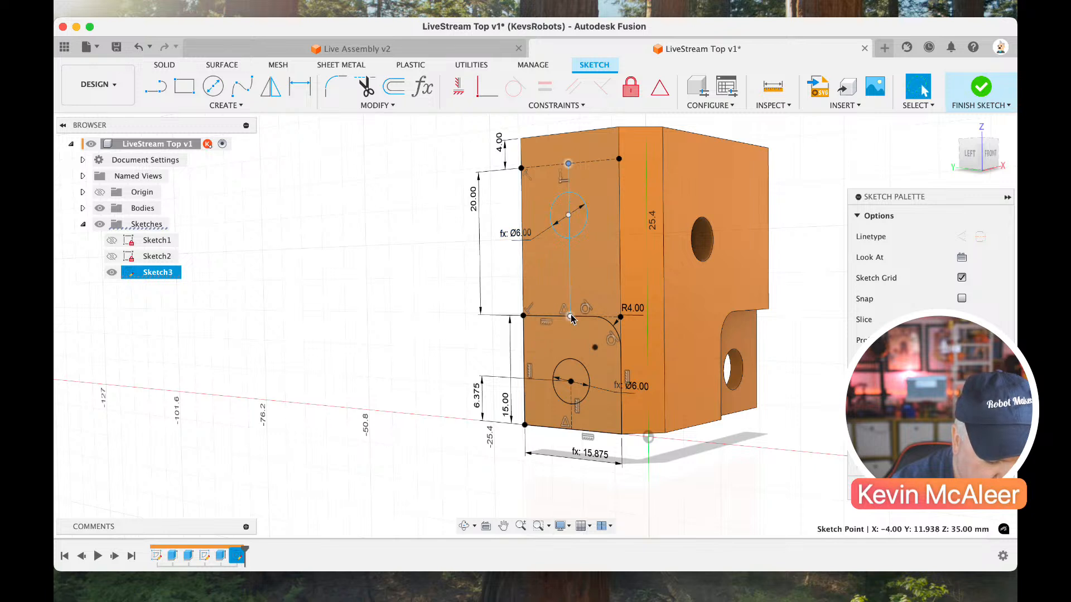
left_click_drag(570, 295, 554, 294)
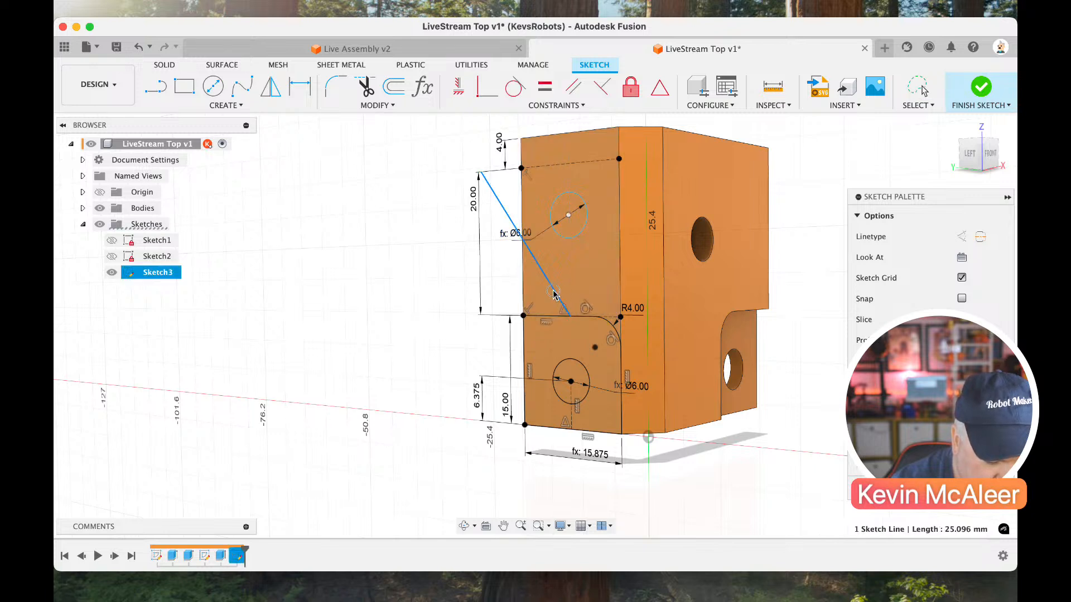
left_click(458, 86)
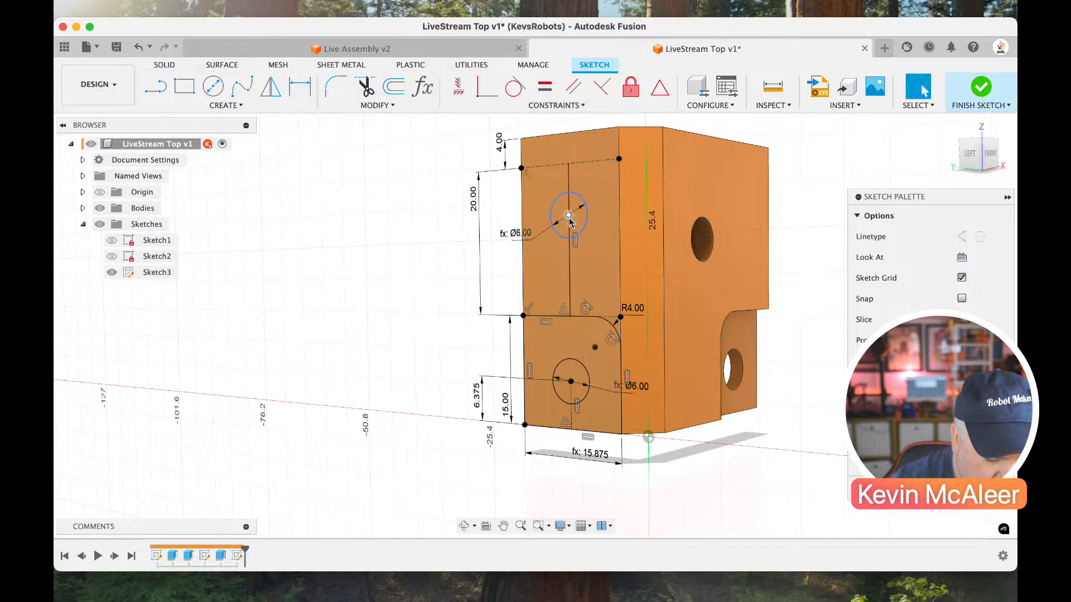
left_click_drag(570, 221, 569, 241)
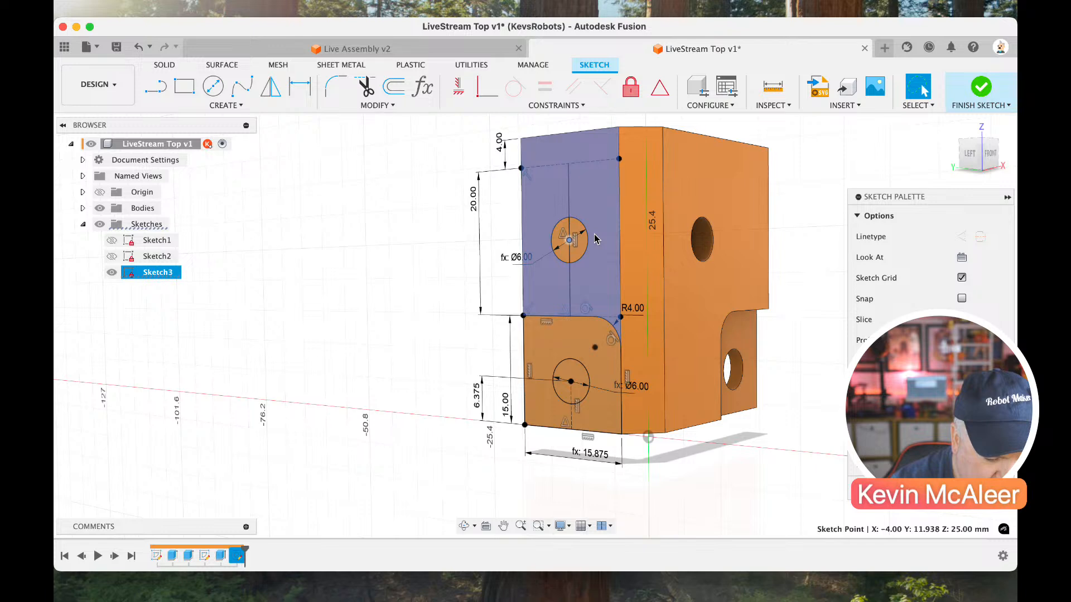
Convert the vertical line through the upper circle to a construction line and finish the sketch.
left_click(586, 253)
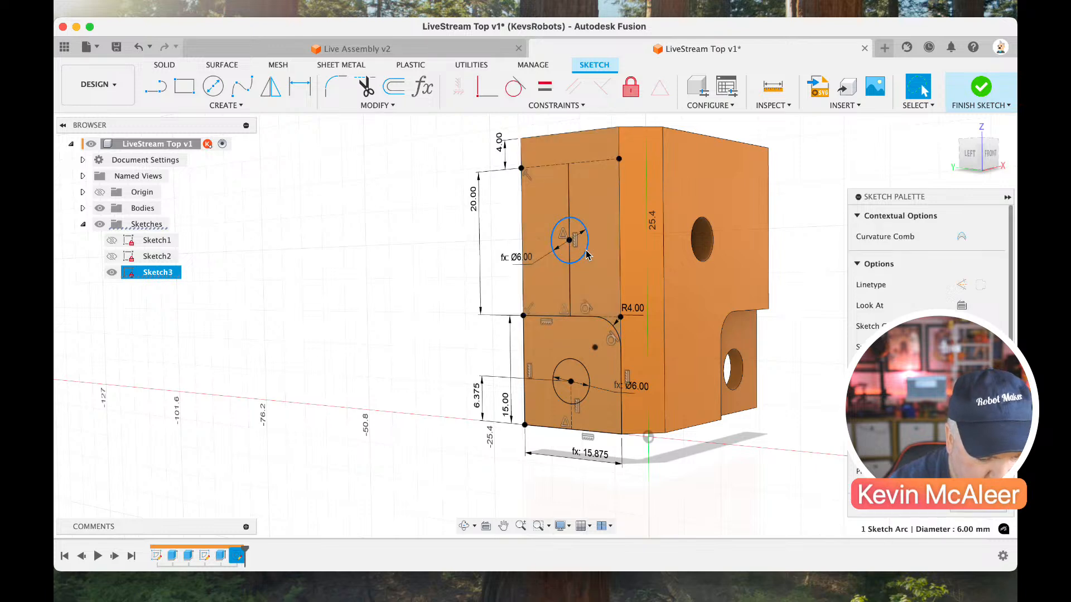
left_click(570, 286)
key("x")
left_click(717, 191)
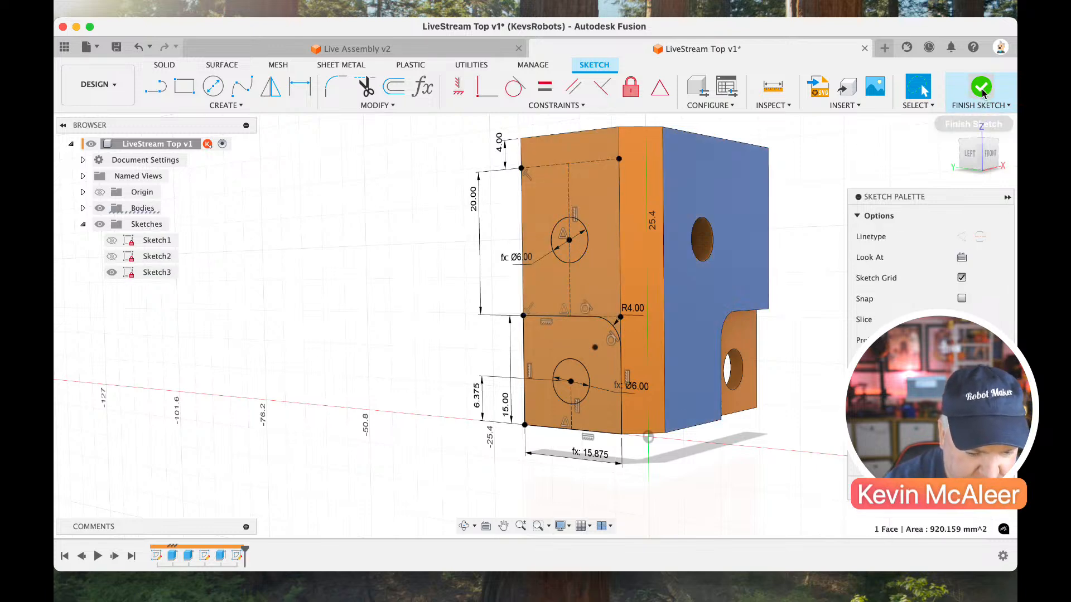
left_click(976, 105)
Extrude-cut the two circle profiles through the side flange with the extent type All.
left_click(580, 243)
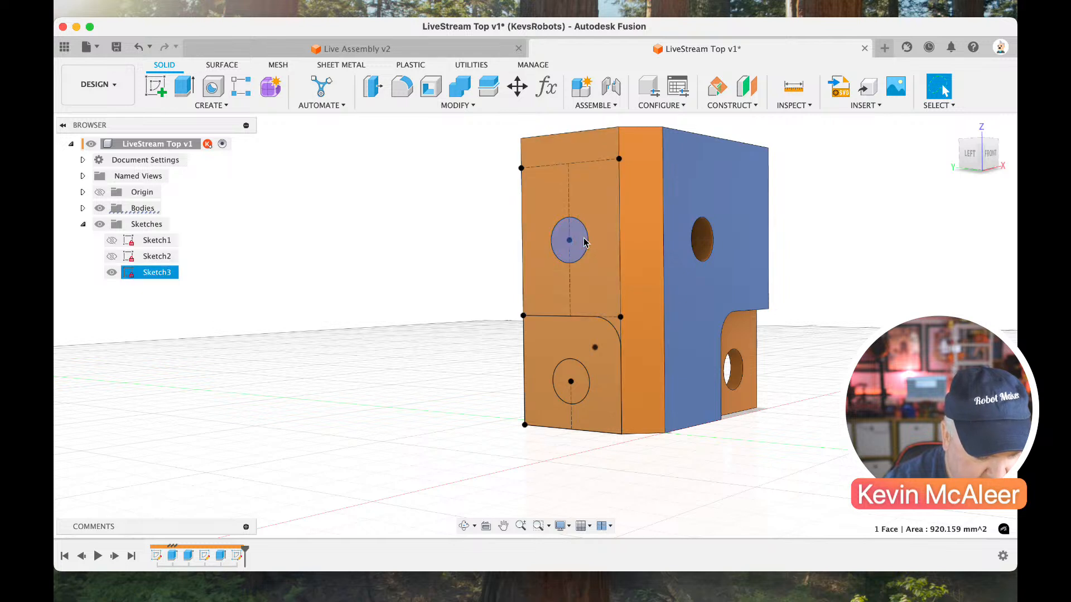
key("e")
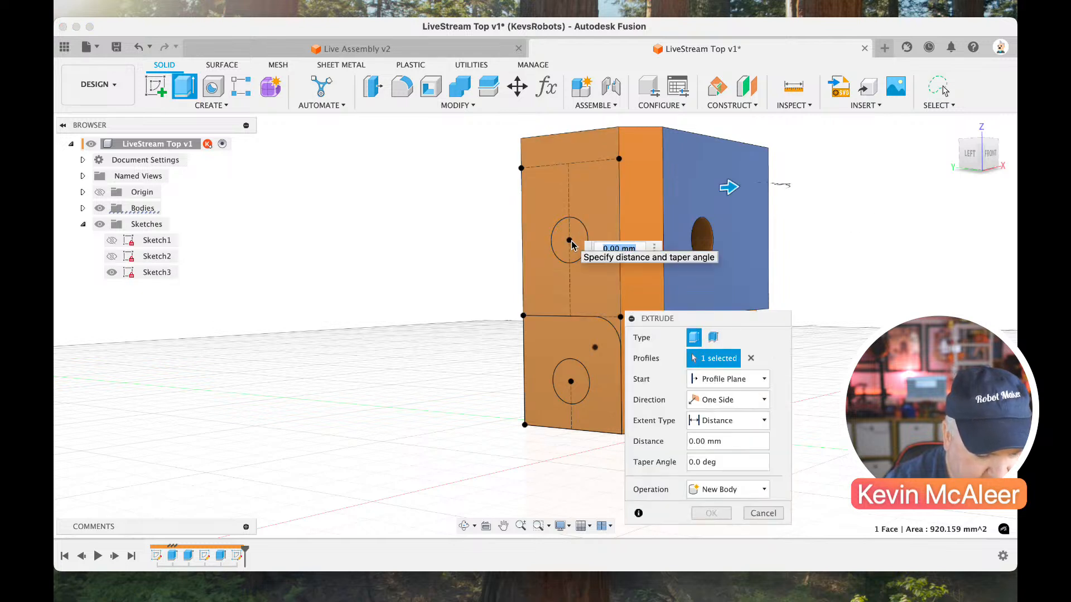
left_click(752, 361)
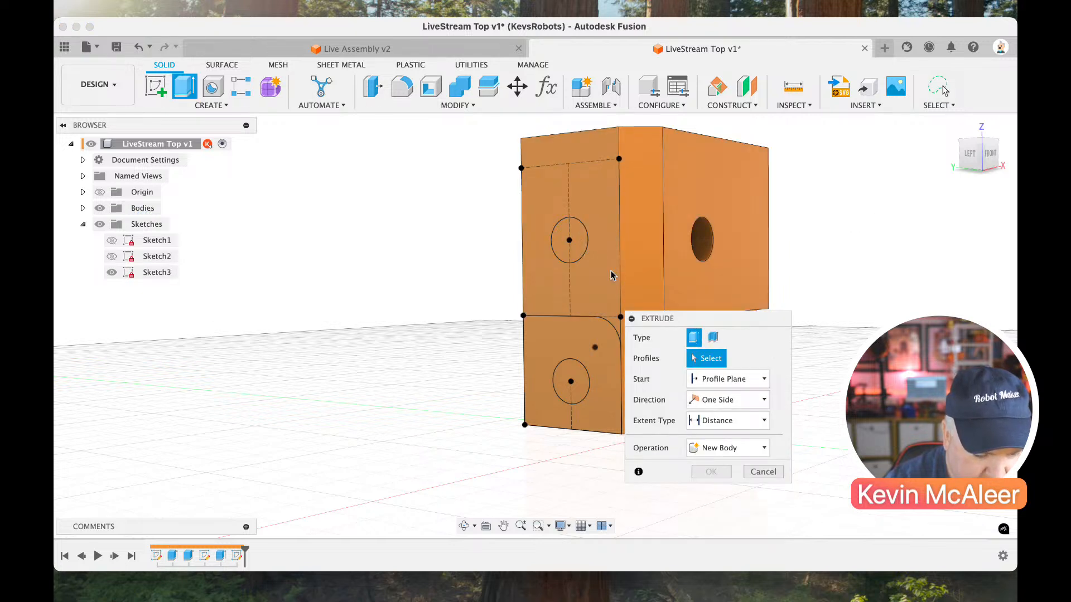
left_click(589, 253)
left_click(751, 357)
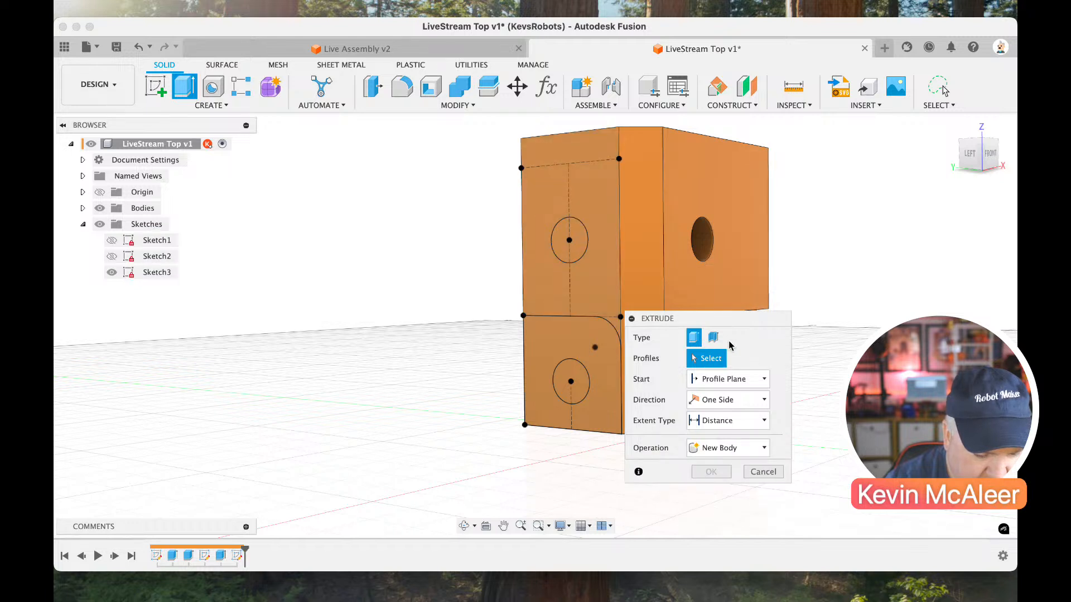
left_click(569, 245)
left_click(572, 384)
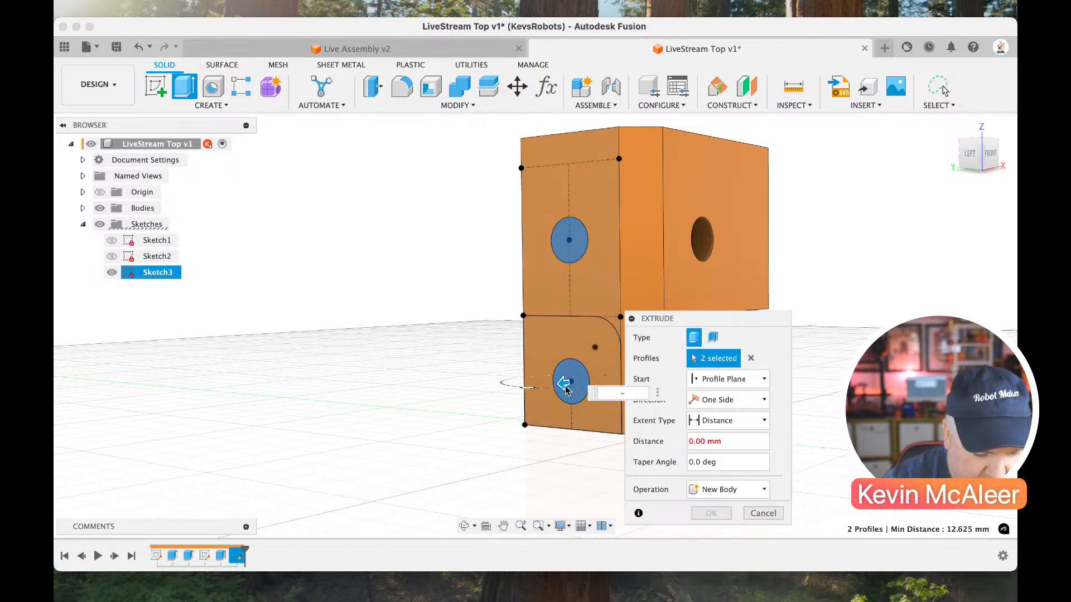
left_click_drag(565, 390, 614, 374)
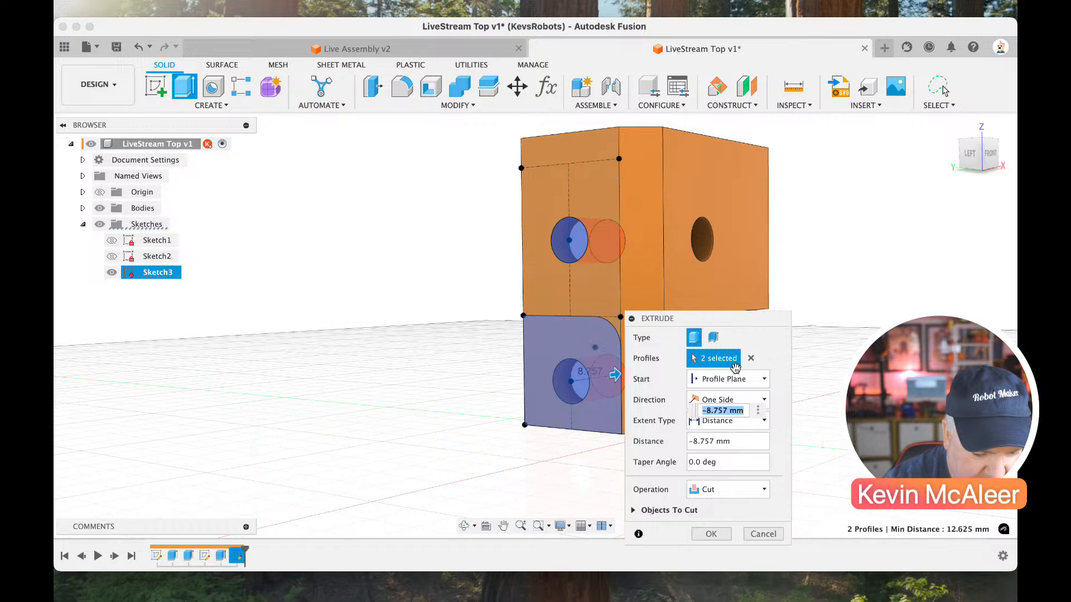
left_click(714, 431)
left_click(711, 466)
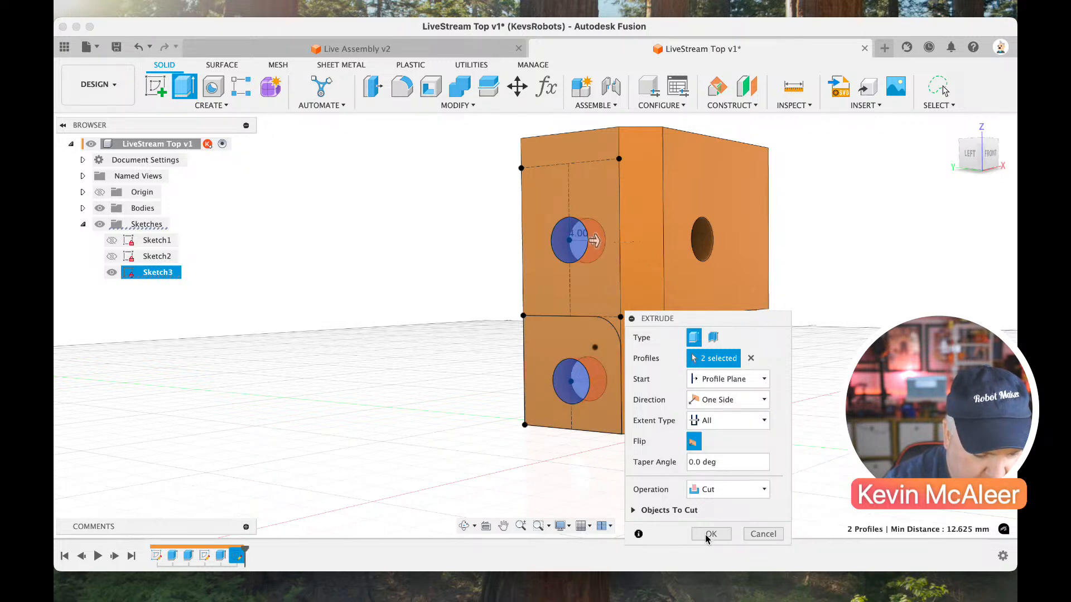
left_click(710, 534)
Show Sketch3, extrude the rounded corner recess profile by -2 mm into the flange, and hide the sketch again.
mouse_move(964, 156)
left_mouse_down()
mouse_move(942, 160)
mouse_move(975, 158)
left_mouse_up()
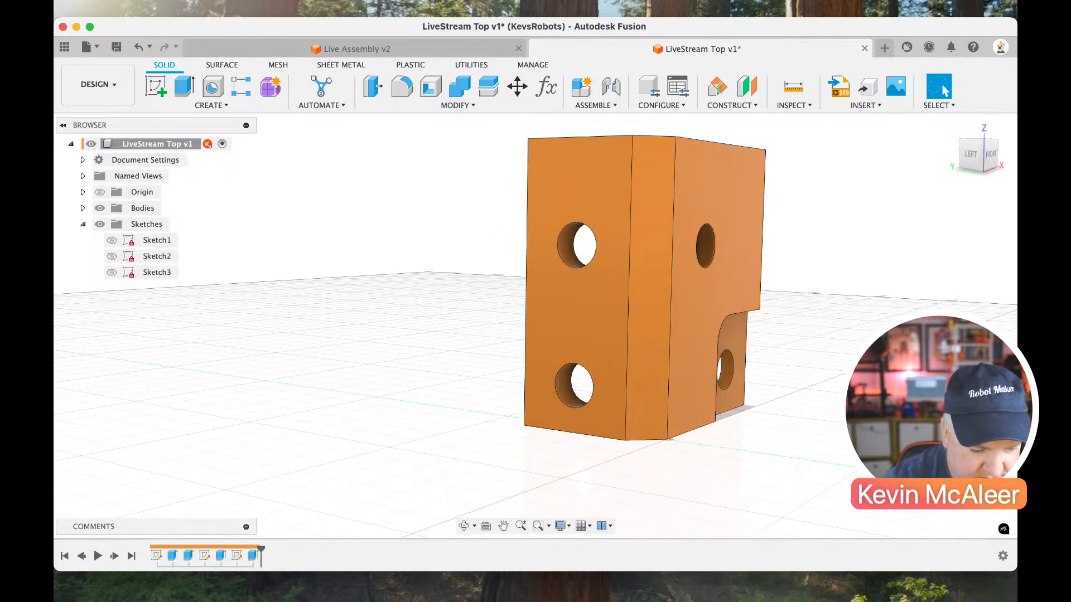
left_click(112, 272)
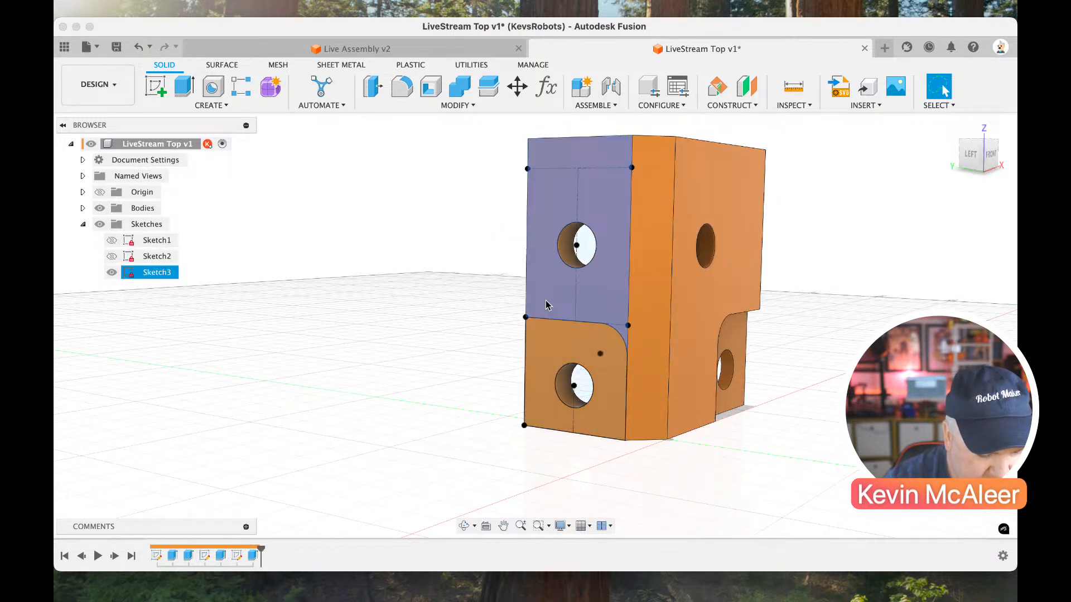
key("e")
left_click(558, 349)
type("-3")
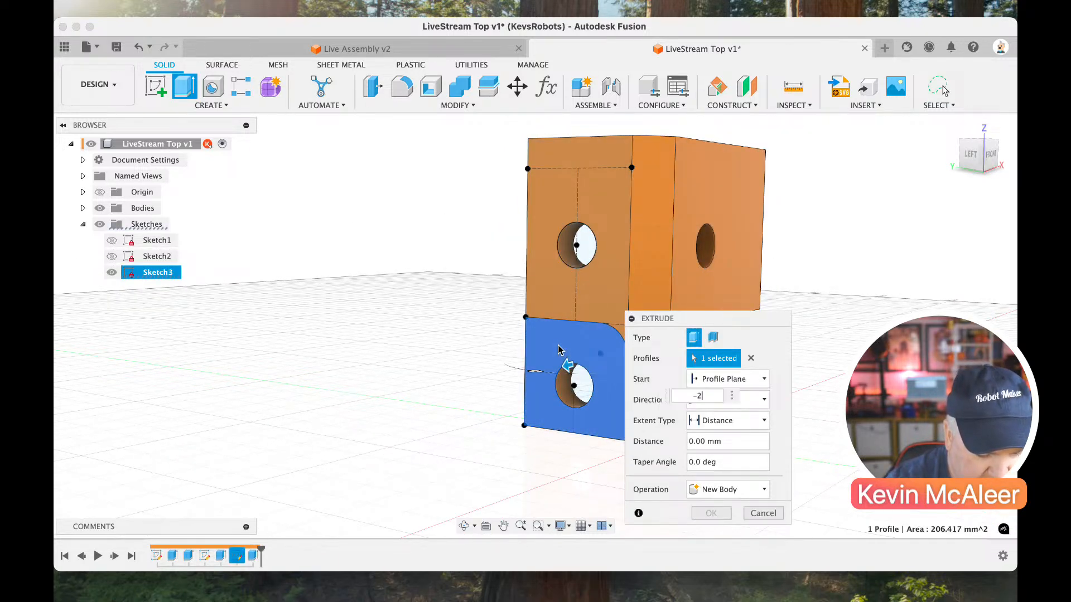
key("Return")
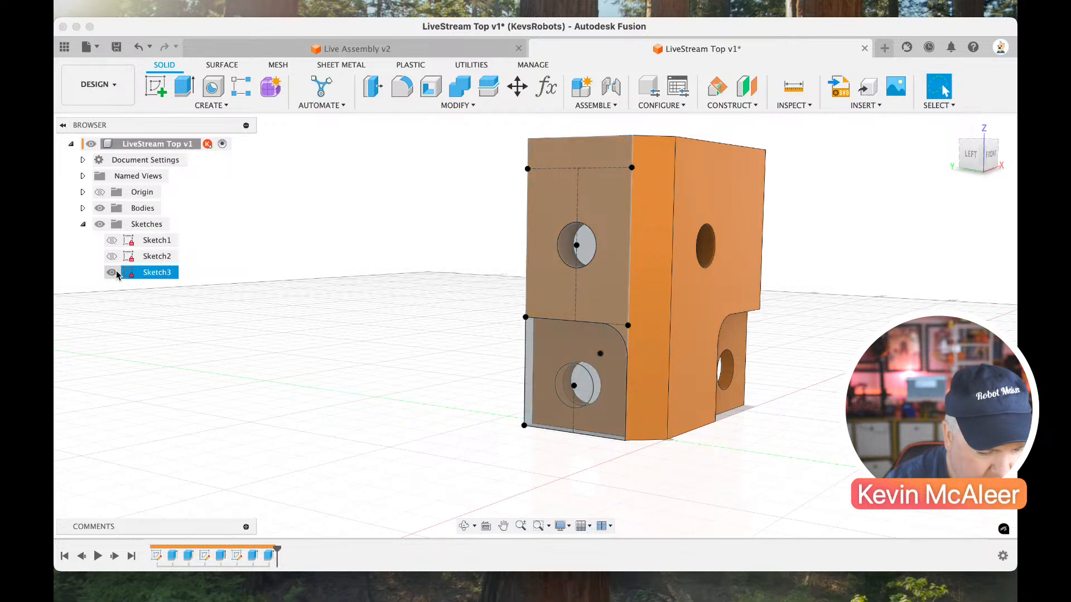
left_click(112, 272)
Start a sketch on the bracket's top face and draw a diagonal line about 11 mm long across the inner corner.
middle_click_drag(935, 190, 914, 201, "shift")
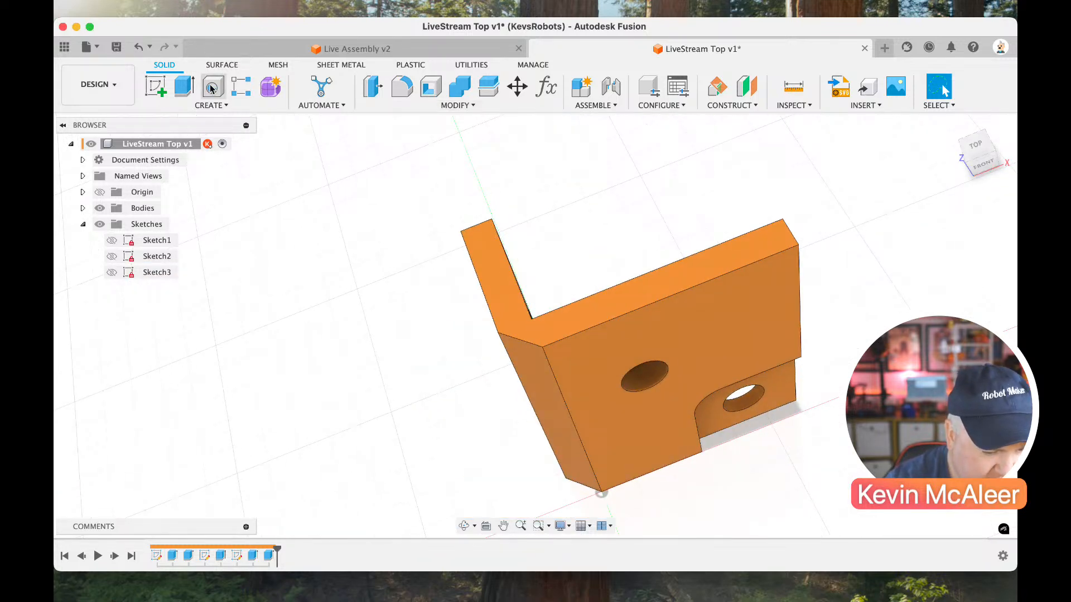
left_click(156, 86)
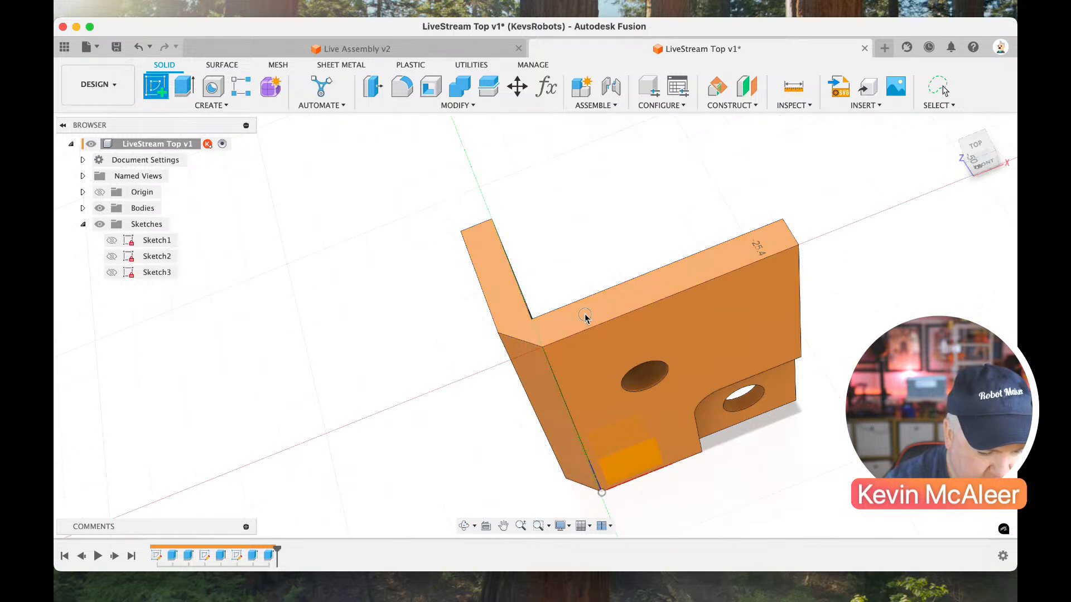
left_click(526, 303)
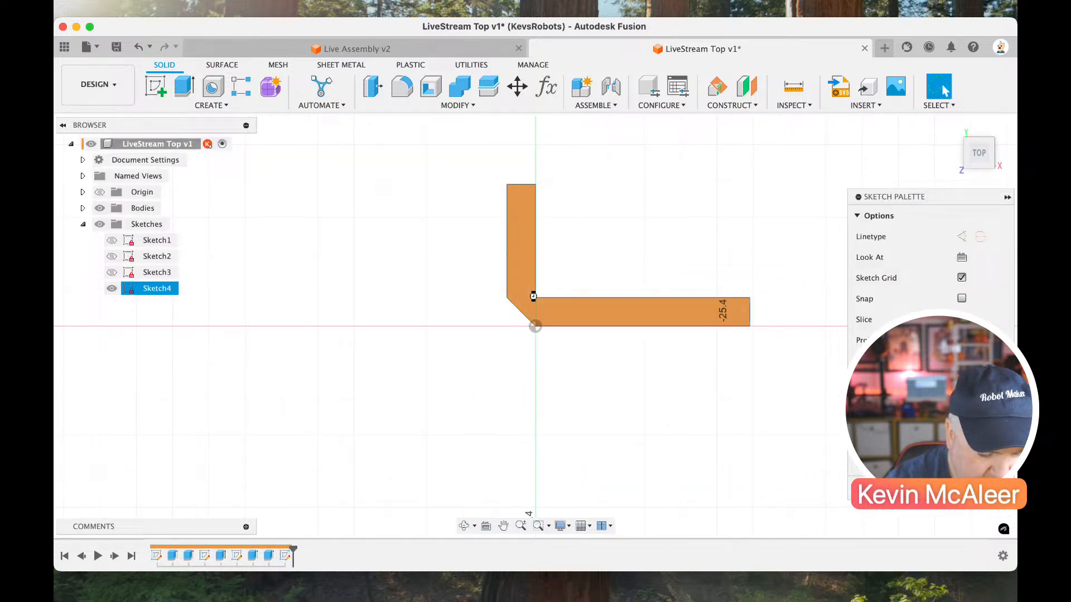
left_click(537, 240)
left_click(590, 299)
Dimension the angle between the diagonal line and the long flange's inner edge as 45°.
key("d")
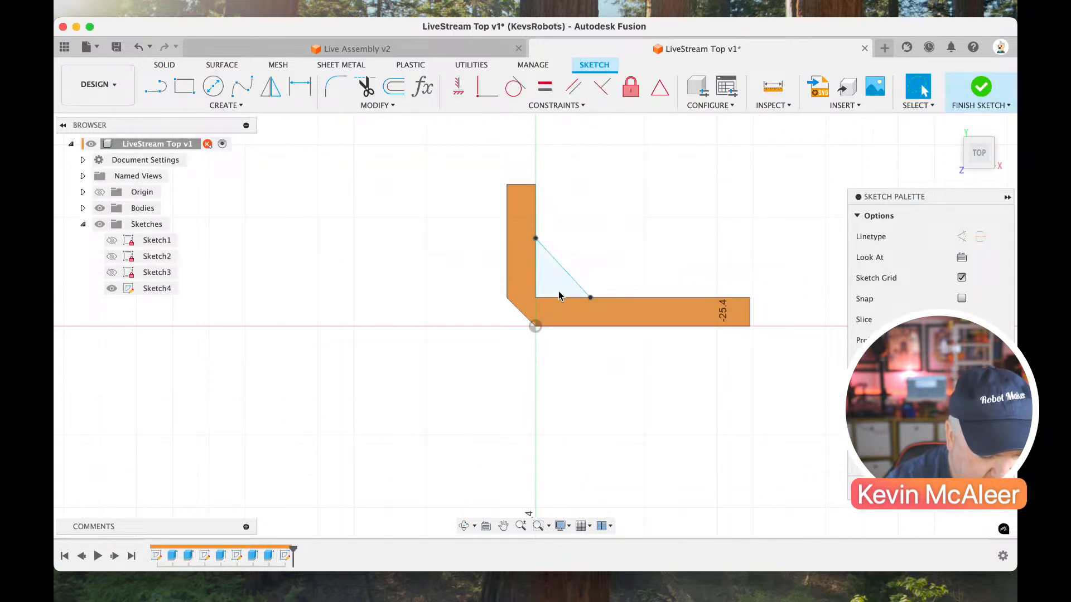
scroll(580, 279, "up", 3)
left_click(589, 257)
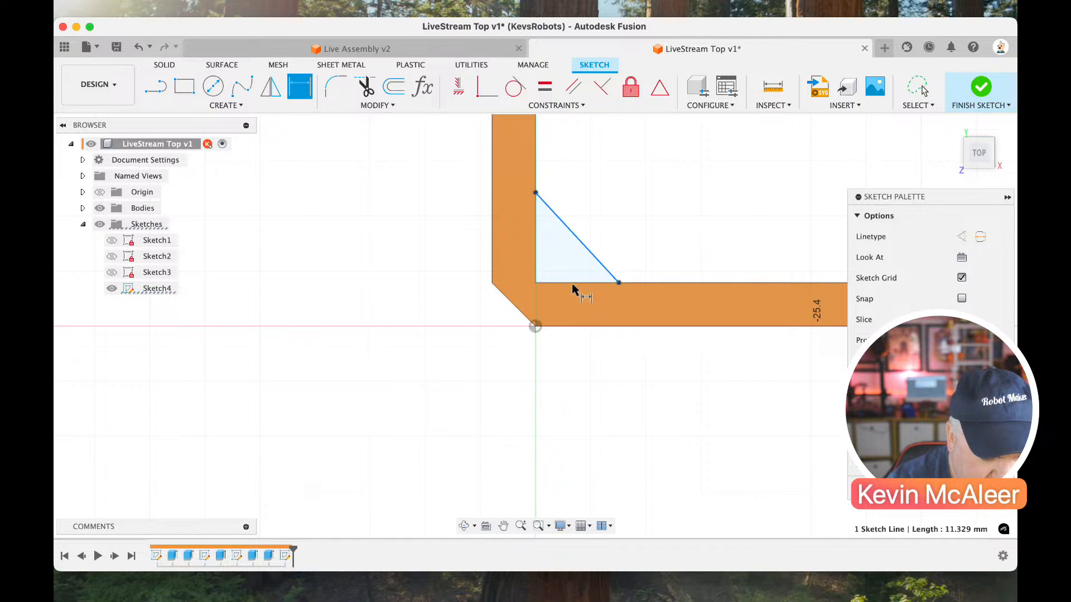
left_click(569, 283)
left_click(568, 275)
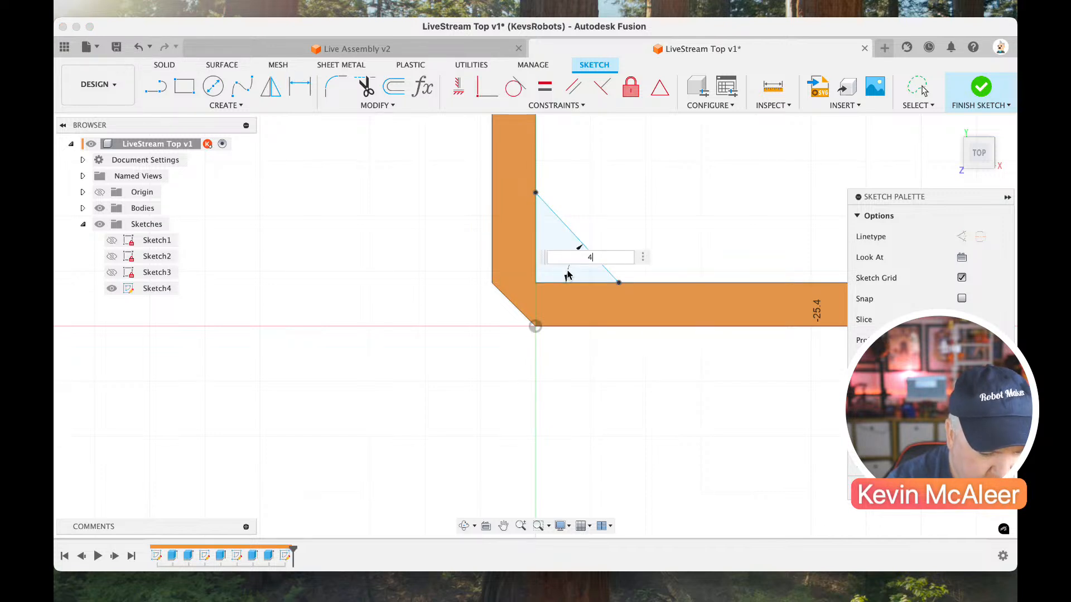
type("45")
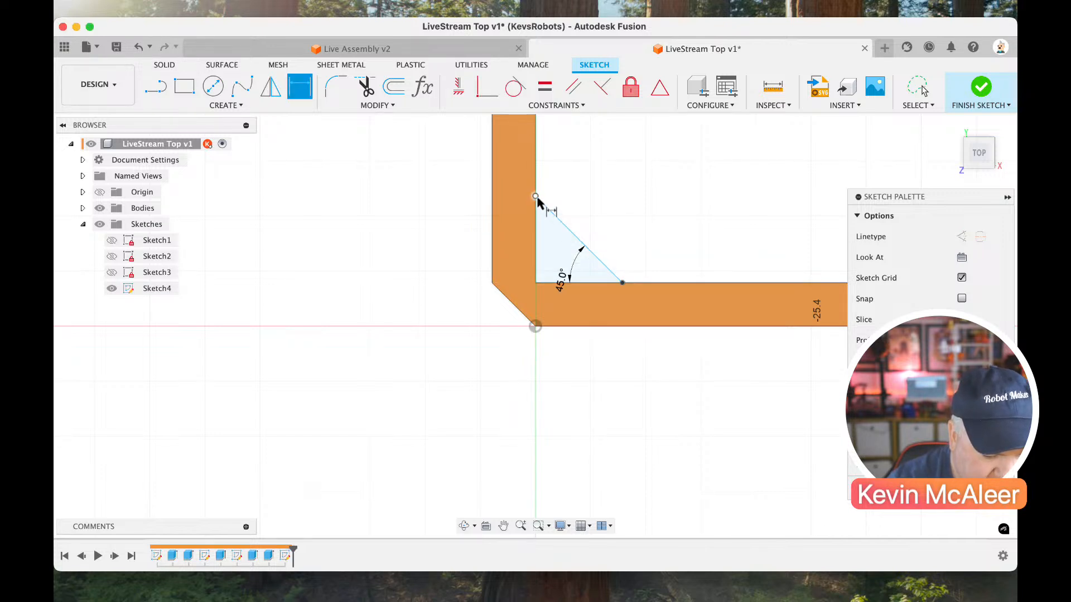
Set the vertical distance from the origin to the diagonal line's upper end to 15 mm and finish the sketch.
left_click(535, 328)
left_click(425, 297)
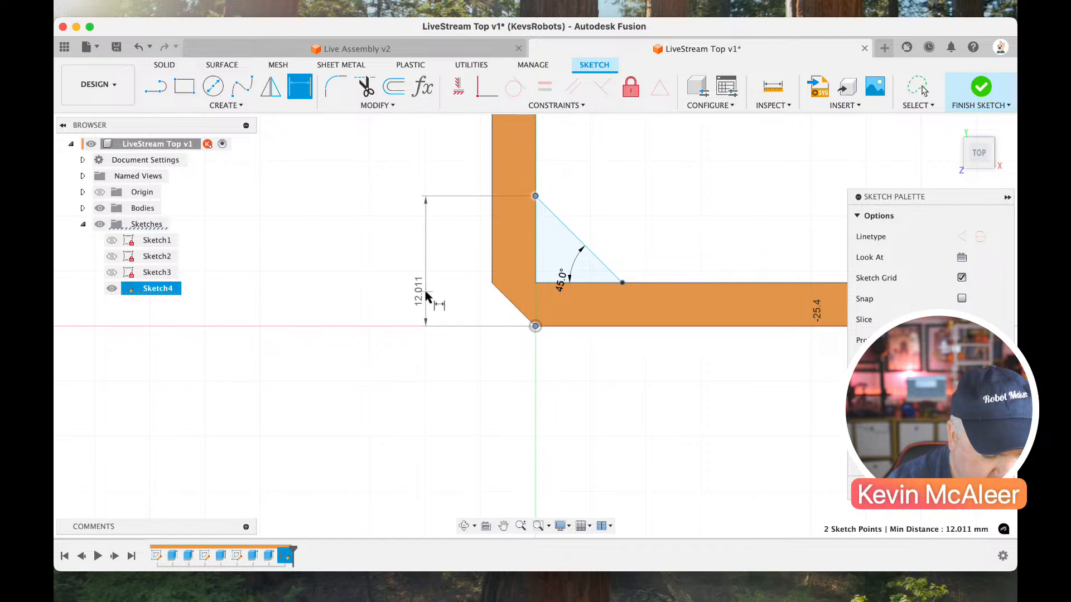
type("15")
key("Return")
left_click(977, 89)
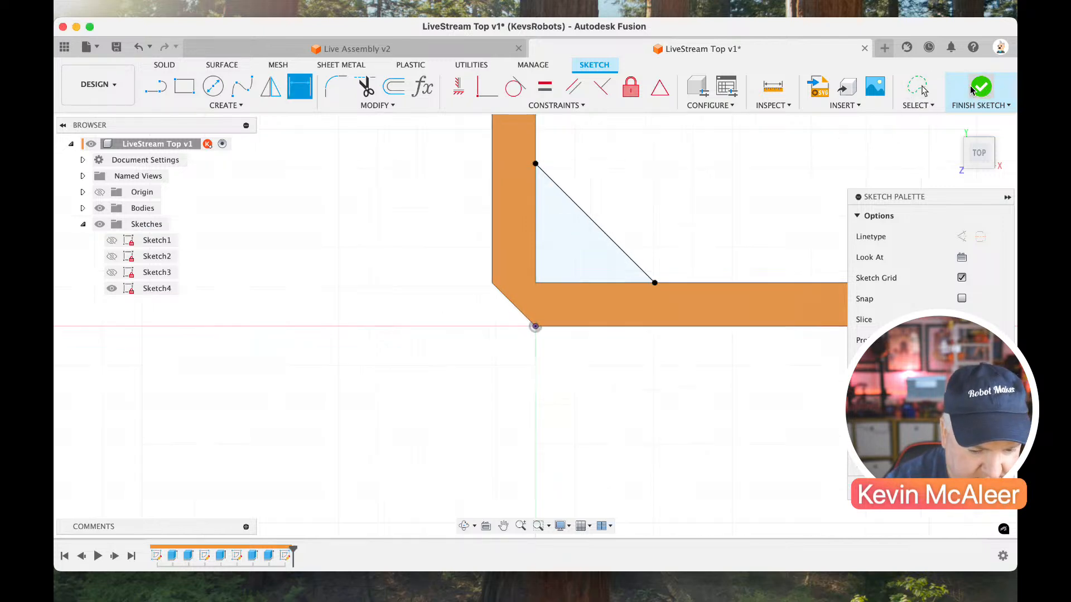
left_click(959, 144)
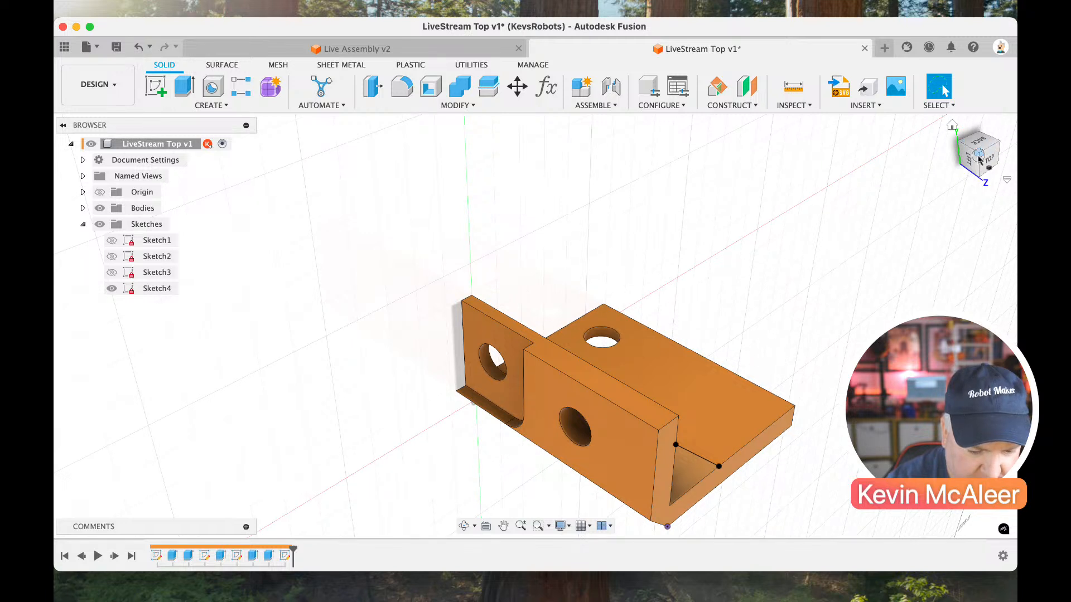
left_click_drag(979, 158, 889, 183)
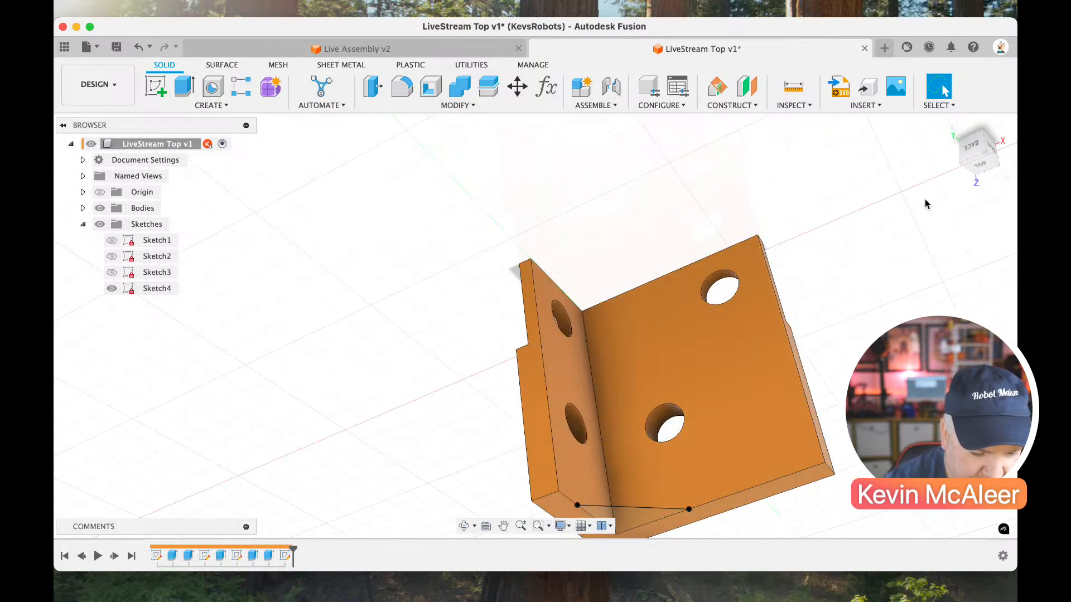
left_click_drag(976, 158, 946, 170)
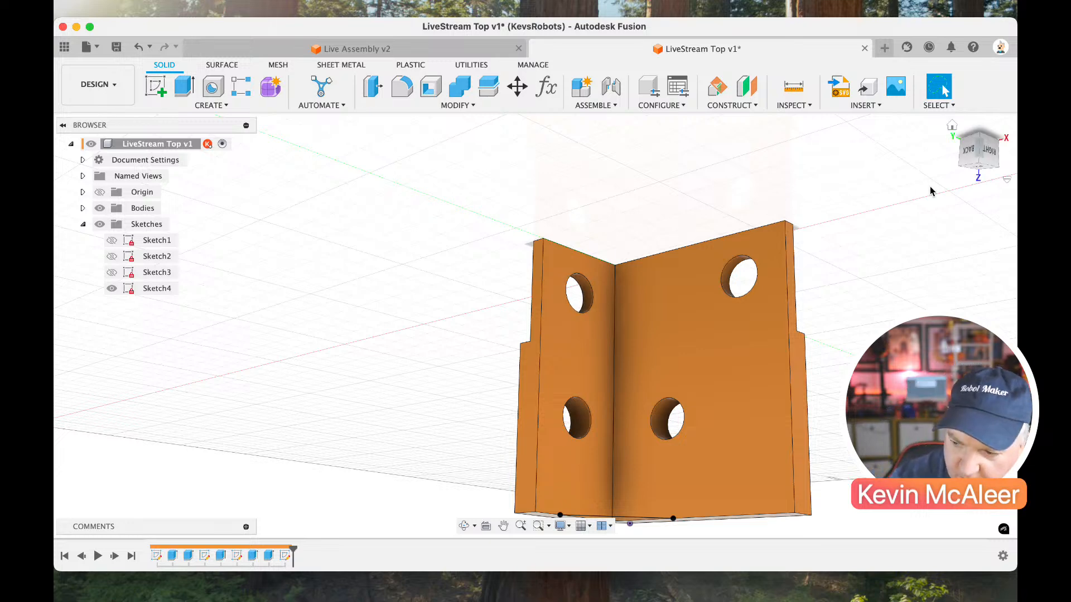
Extrude the triangular corner profile on the bracket's top face by 4 mm.
left_click(970, 147)
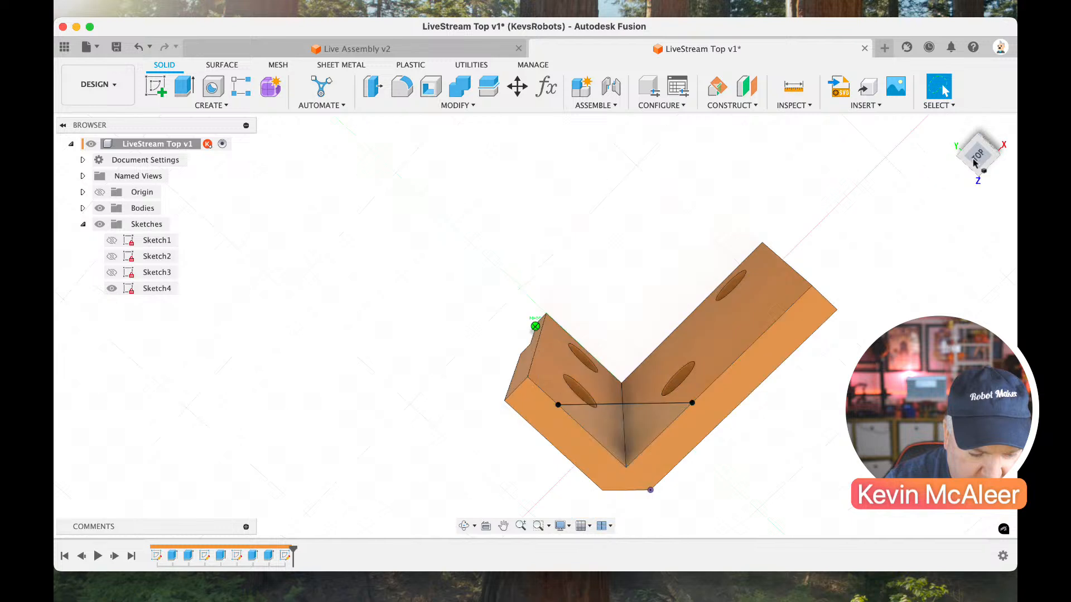
left_click(651, 413)
type("e")
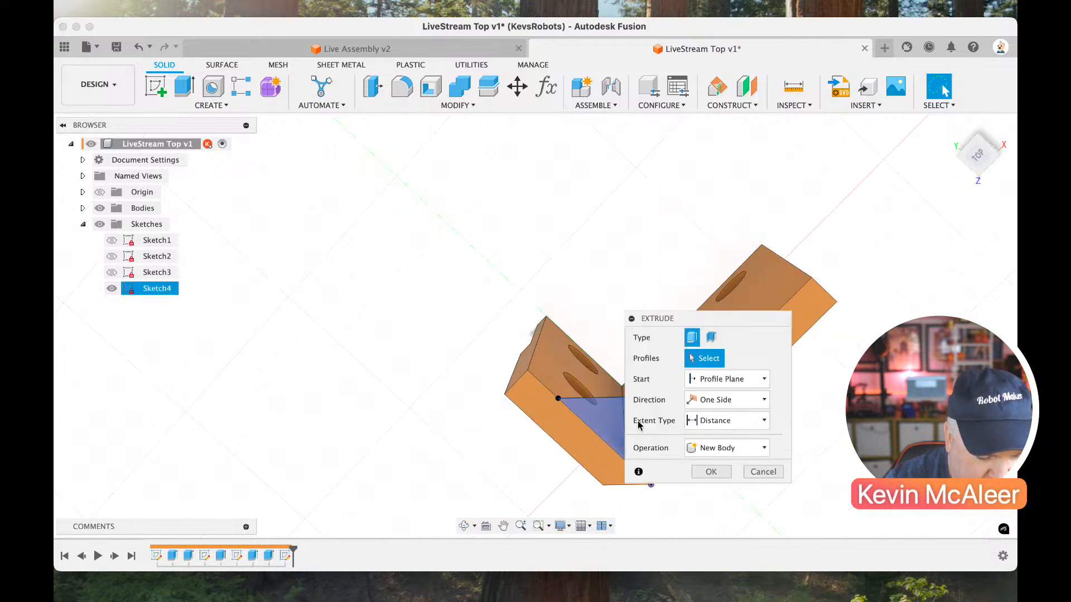
type("4")
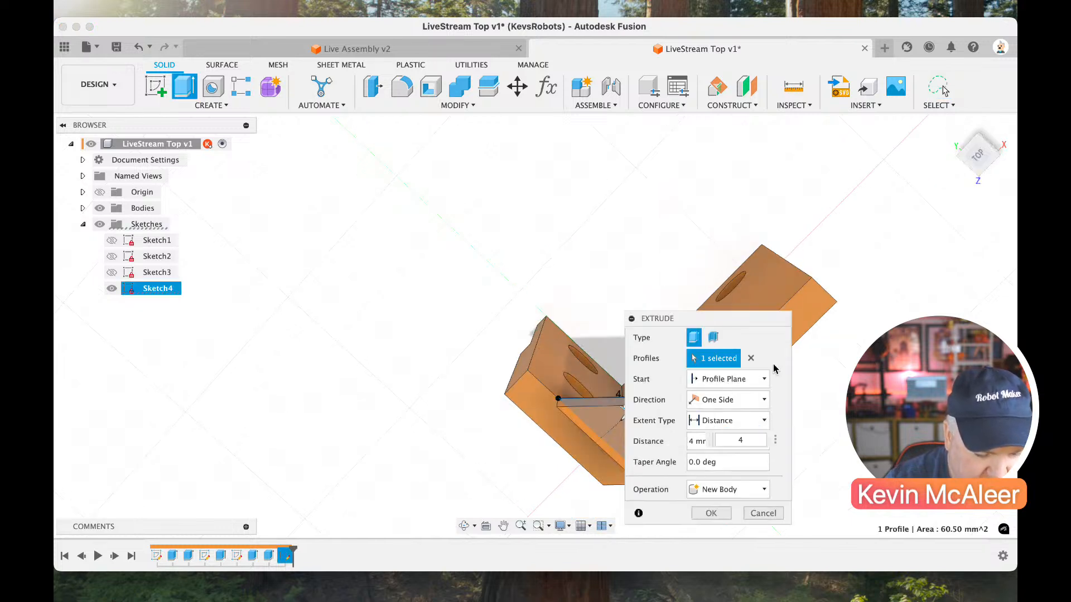
left_click(707, 513)
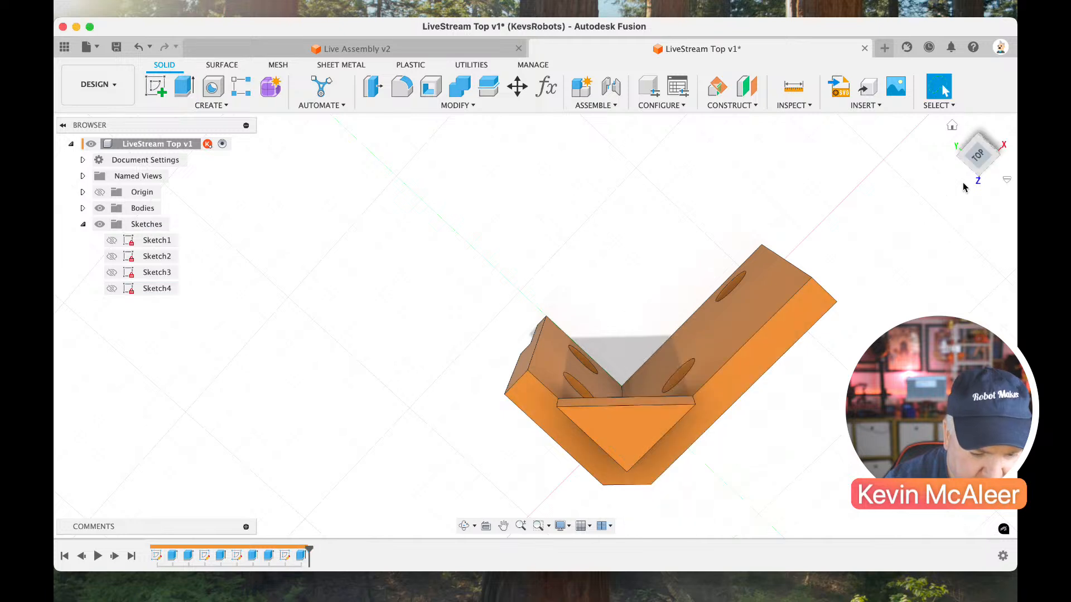
Edit the triangular brace's extrusion and set its distance to -4 mm so it extends down into the inner corner.
left_click_drag(961, 126, 533, 482)
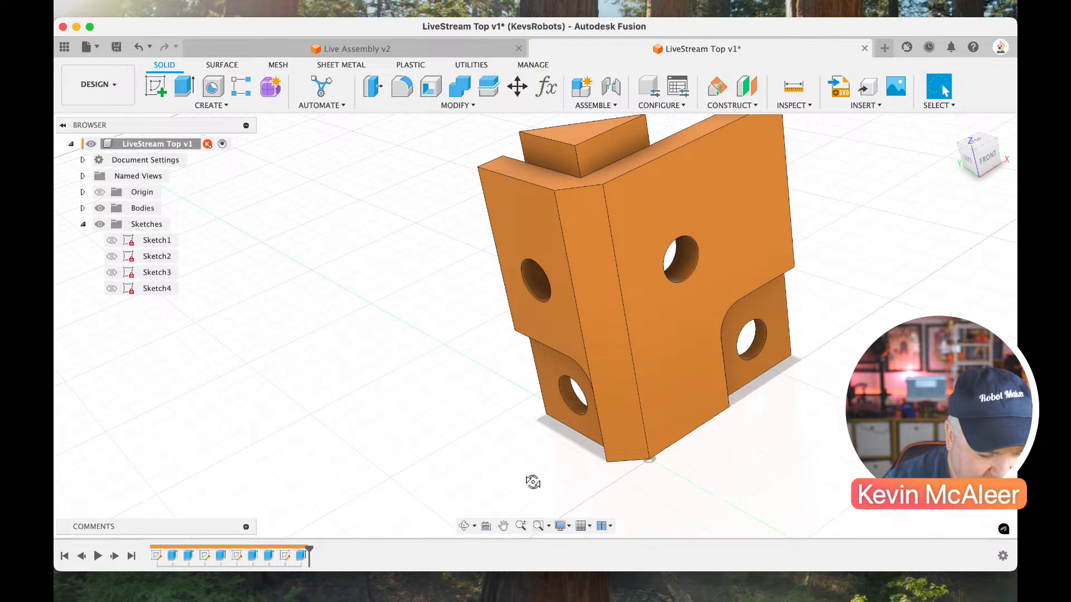
double_click(304, 559)
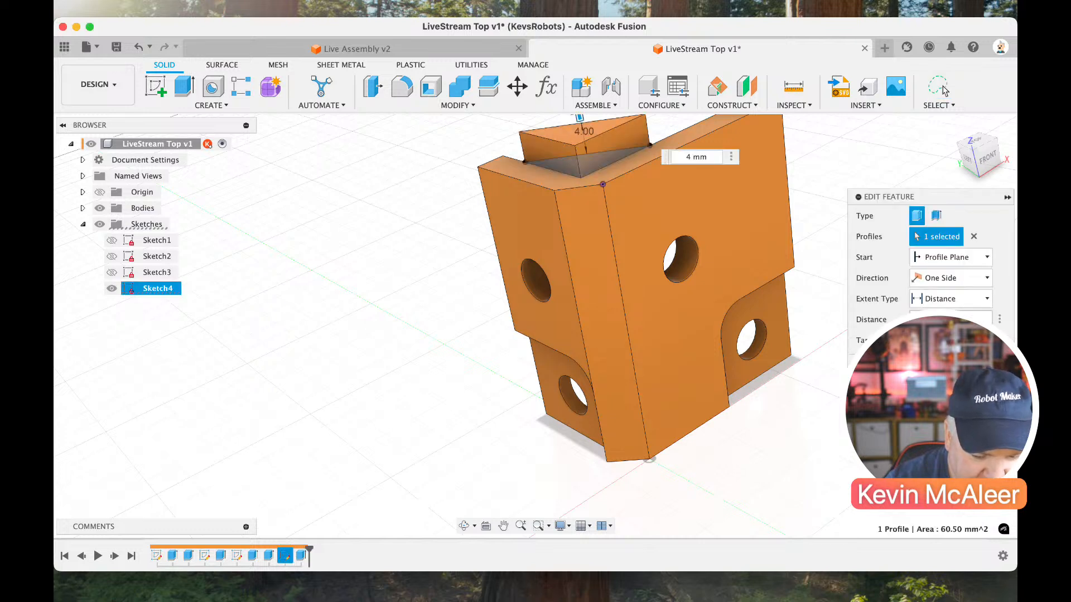
type("-")
key("Return")
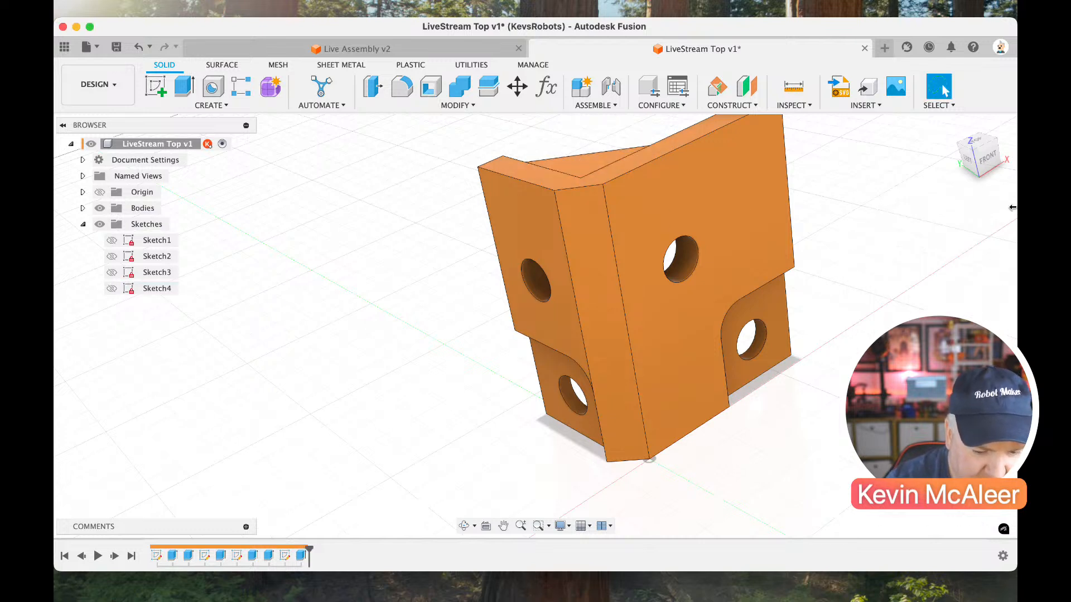
Show Sketch4 and rename it Ribs.
left_click_drag(959, 151, 978, 159)
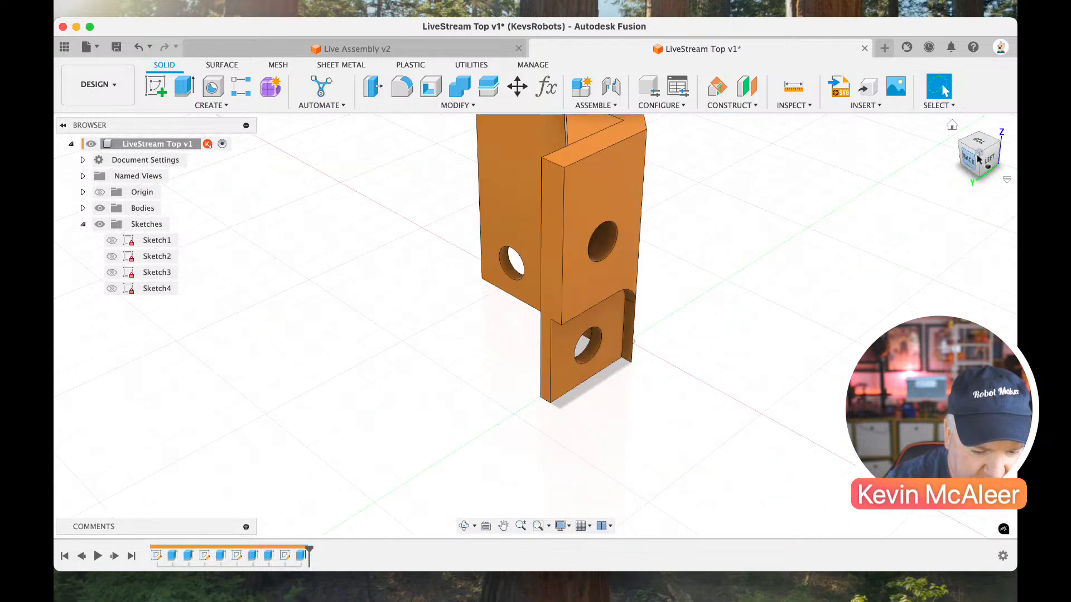
scroll(885, 219, "left", 3)
scroll(886, 219, "up", 2)
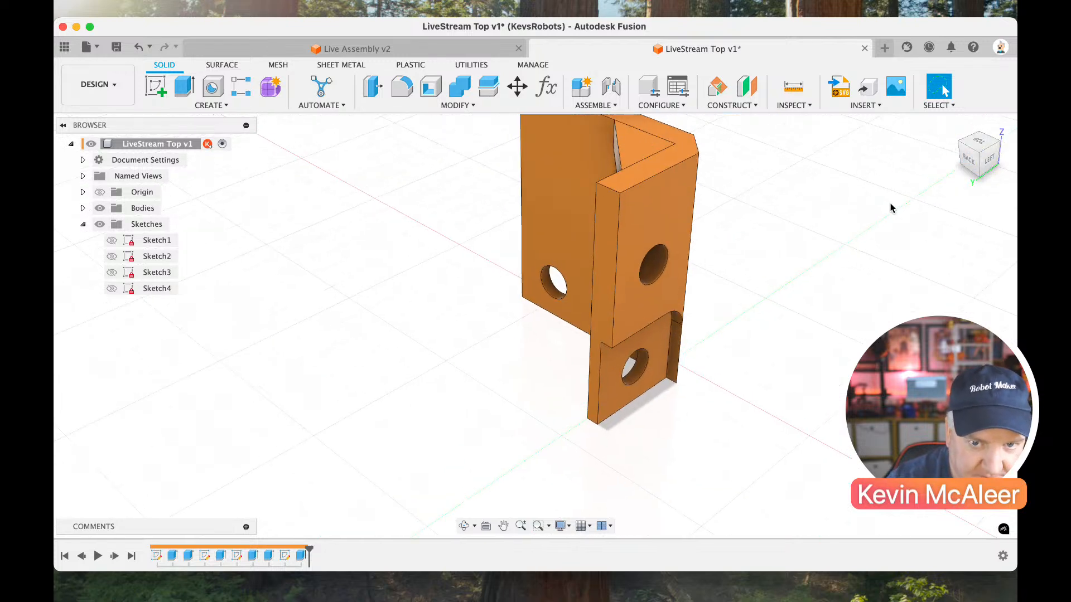
left_click(960, 144)
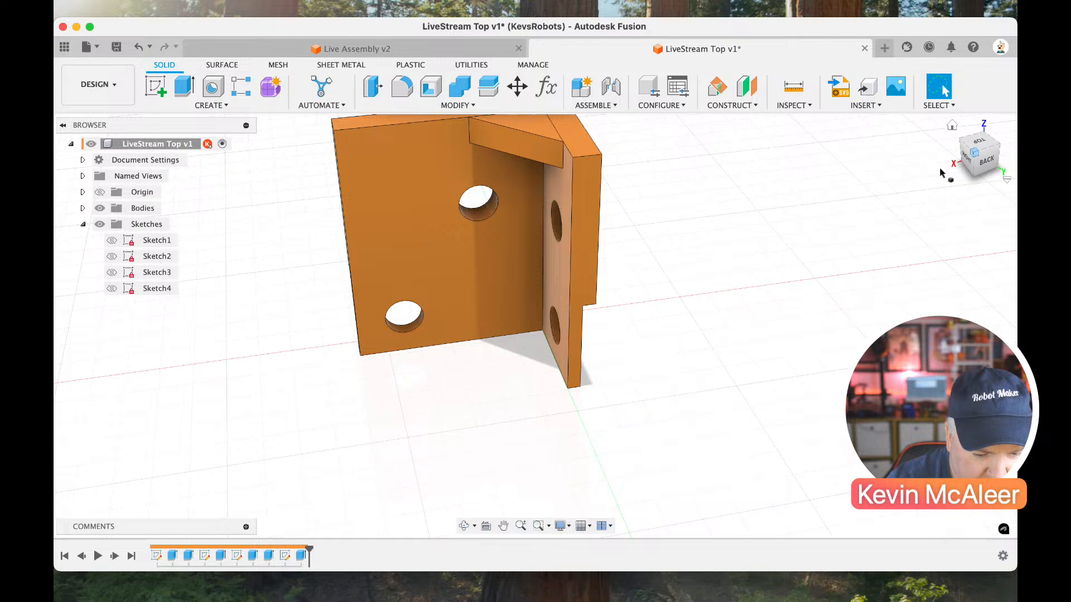
scroll(915, 208, "left", 2)
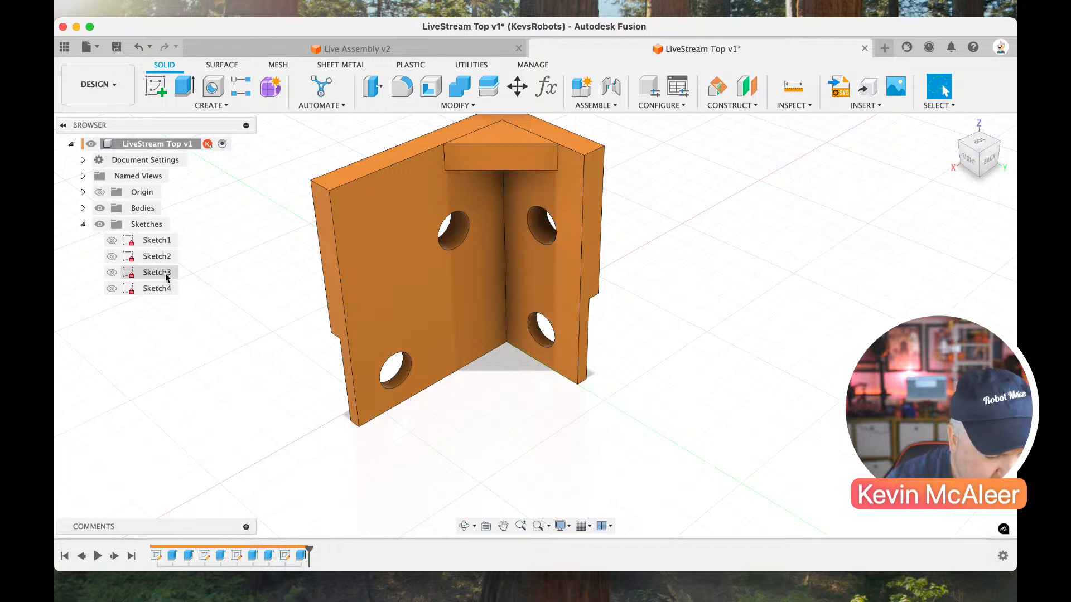
left_click(111, 288)
double_click(158, 288)
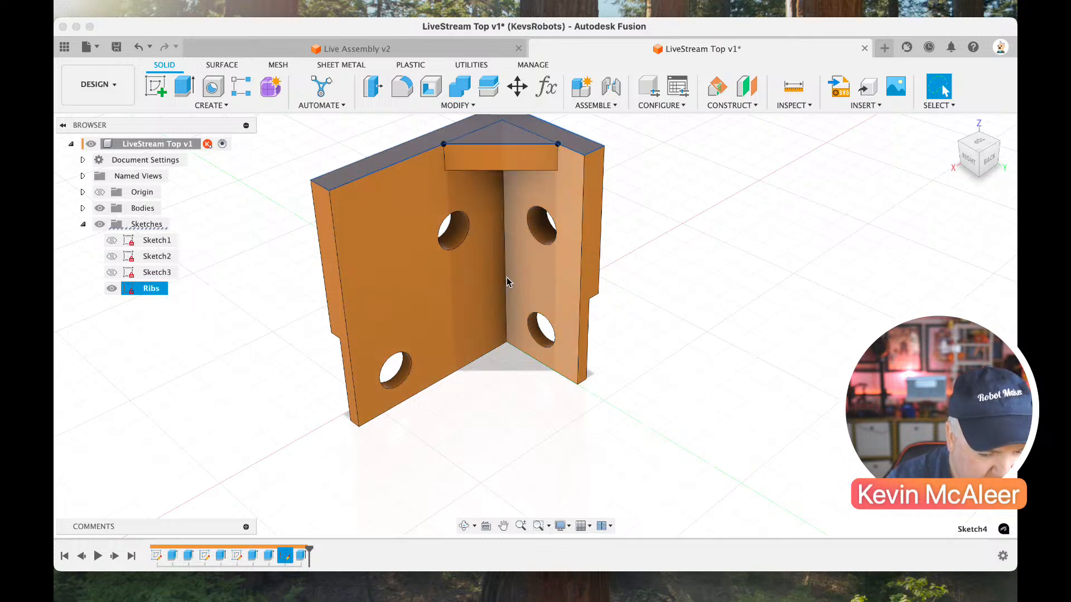
Try to offset a construction plane -20 mm from the Ribs sketch's profile, and clear the plane reference.
left_click(969, 144)
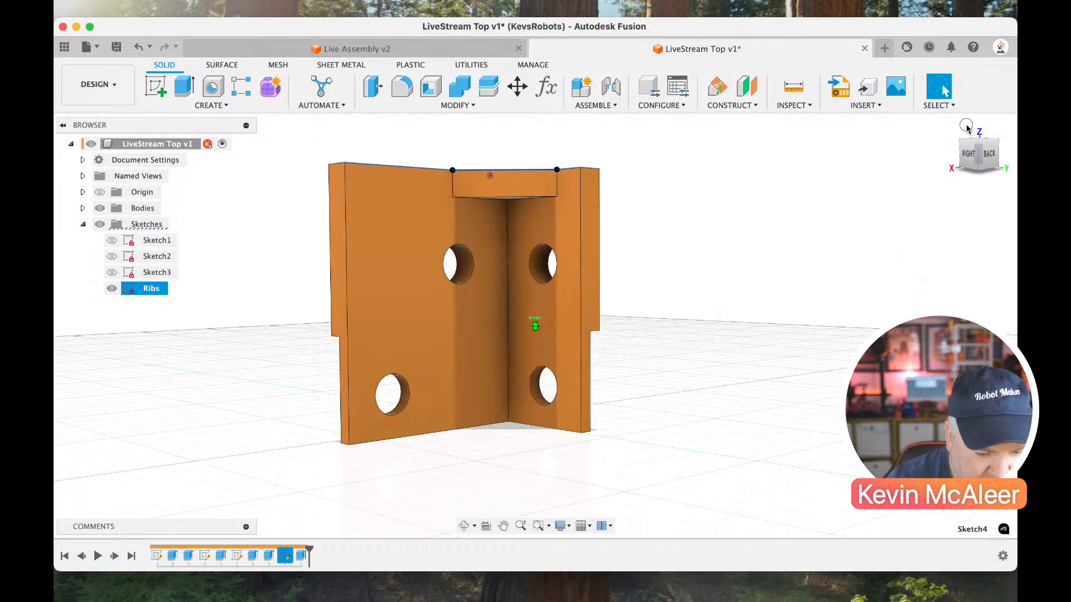
left_click(746, 86)
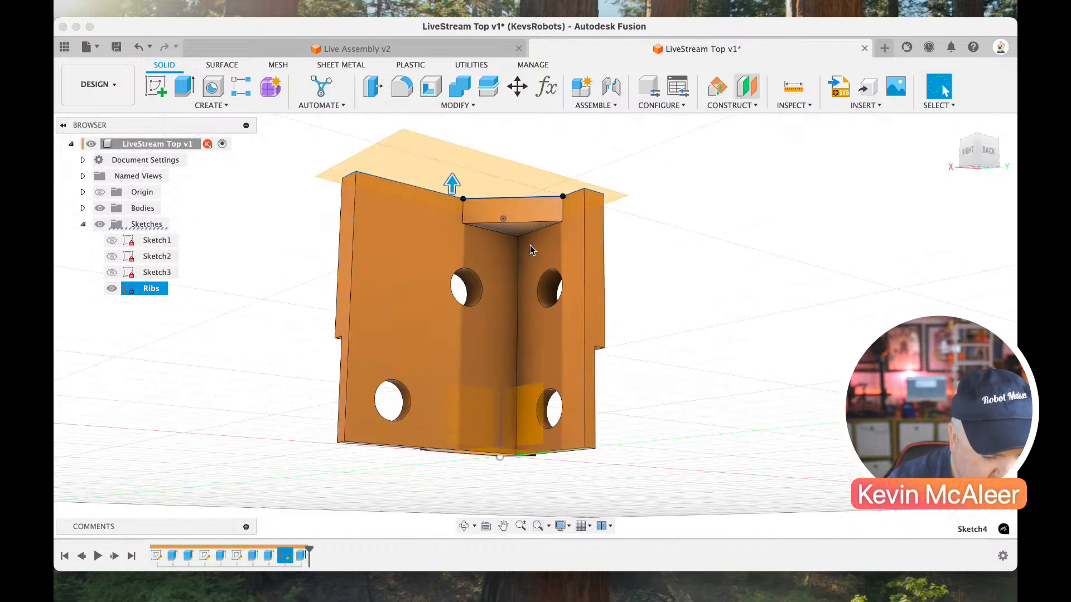
type("-4")
key("Tab")
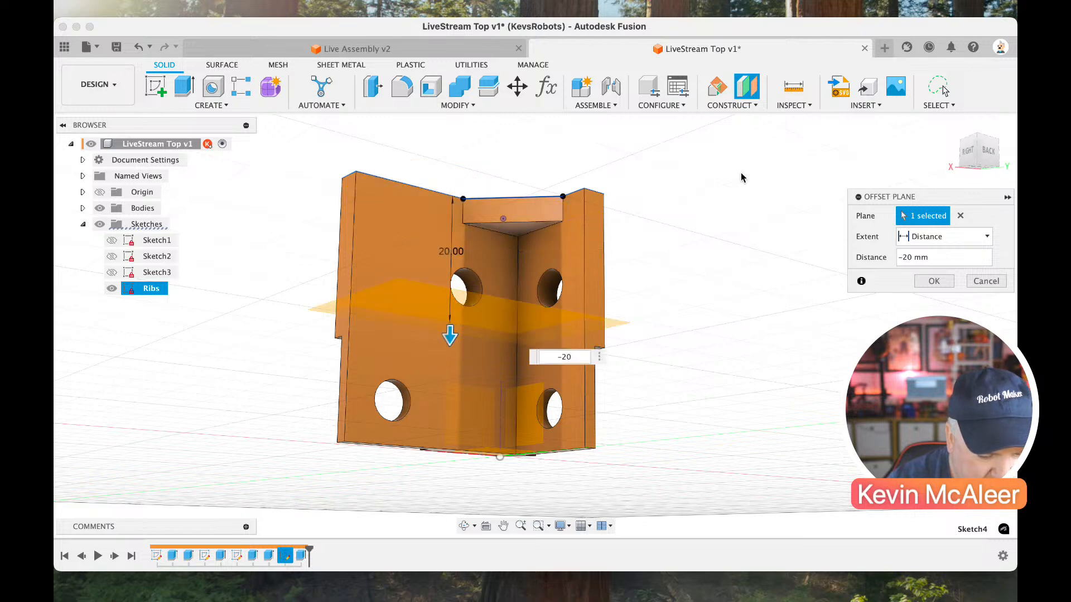
left_click(967, 163)
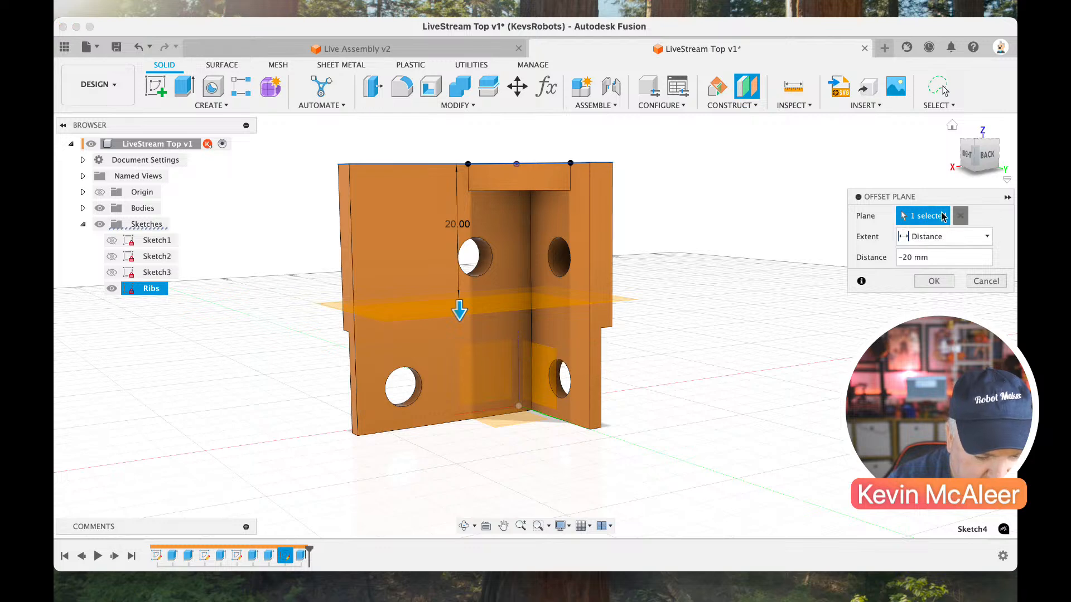
left_click(960, 215)
Create a construction plane offset 20 mm from the underside of the triangular corner rib.
left_click(960, 160)
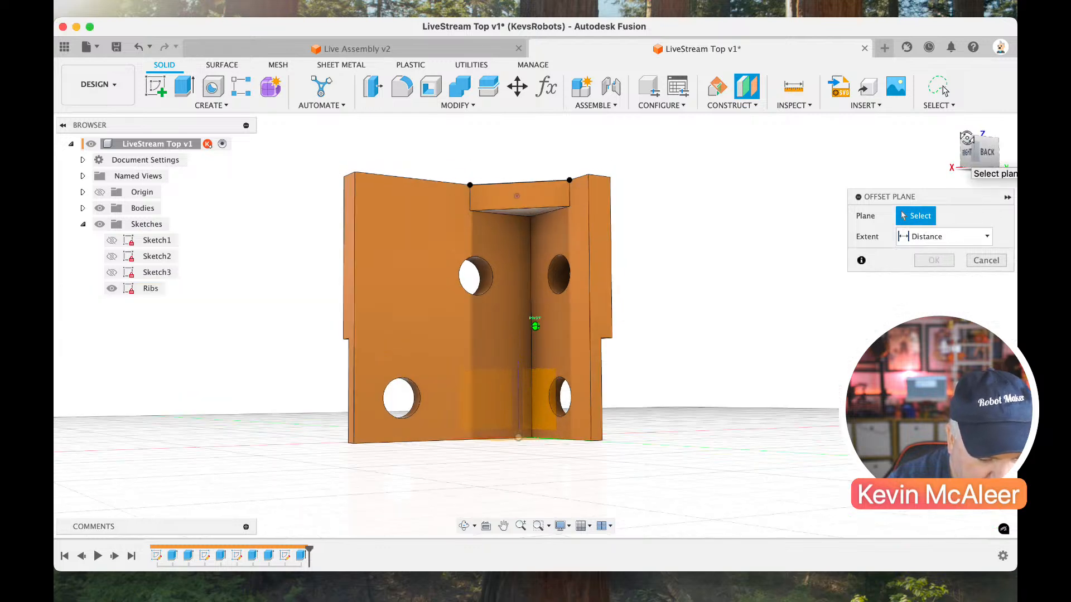
left_click(535, 211)
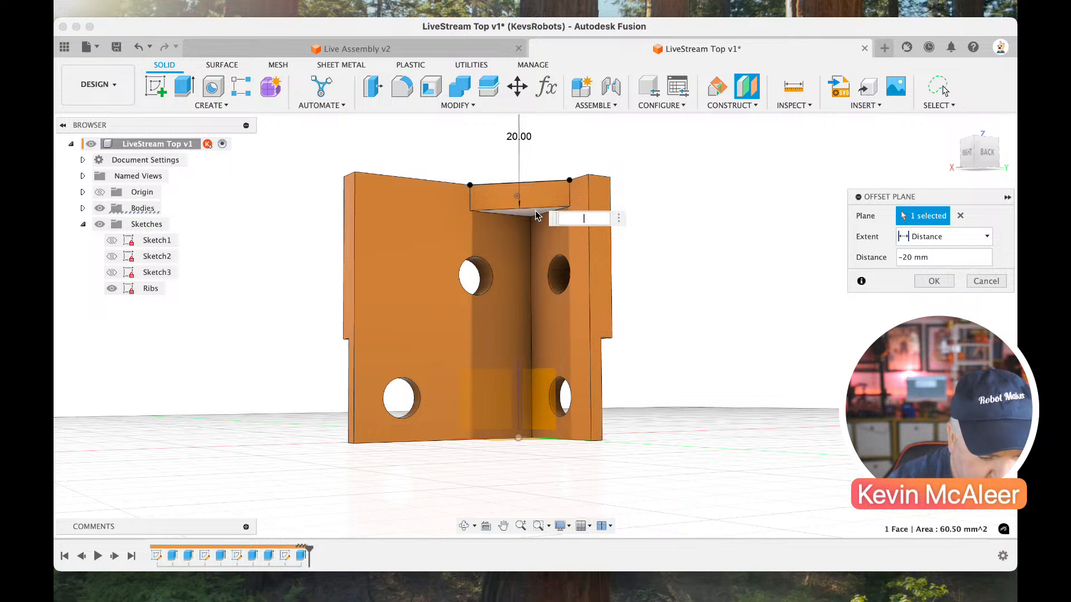
key("BackSpace")
key("BackSpace")
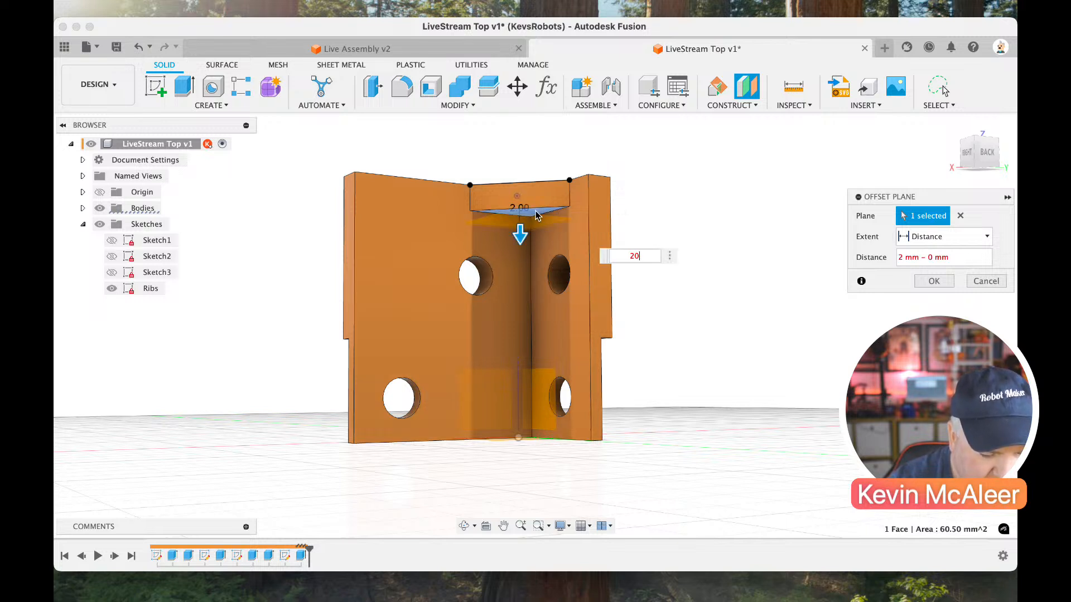
type("0")
key("Return")
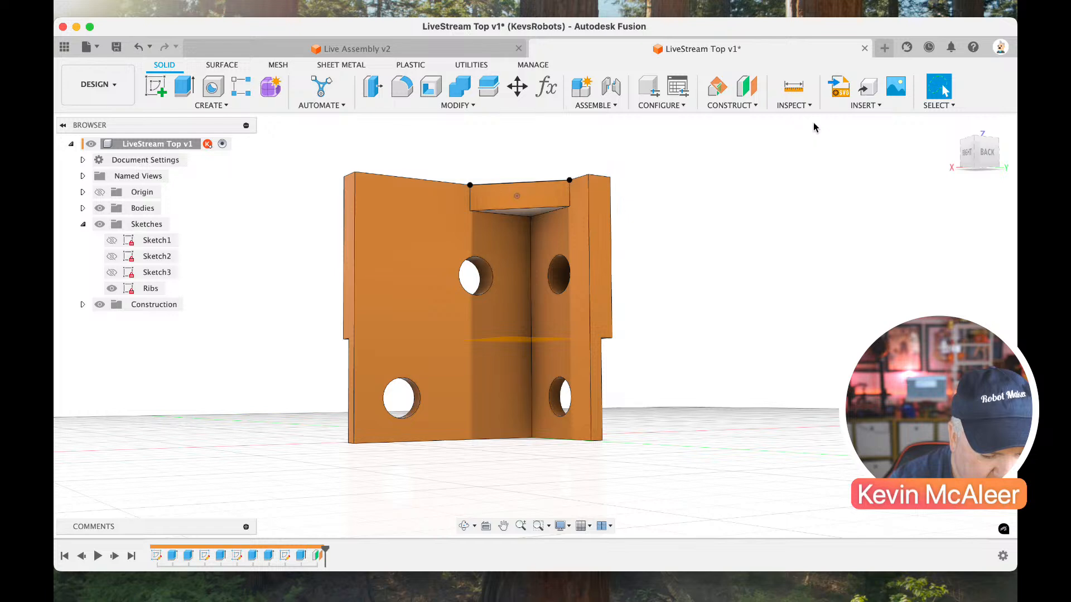
Extrude the triangular Ribs profile -4 mm, starting from the offset construction plane and joining it to the bracket.
left_click(968, 165)
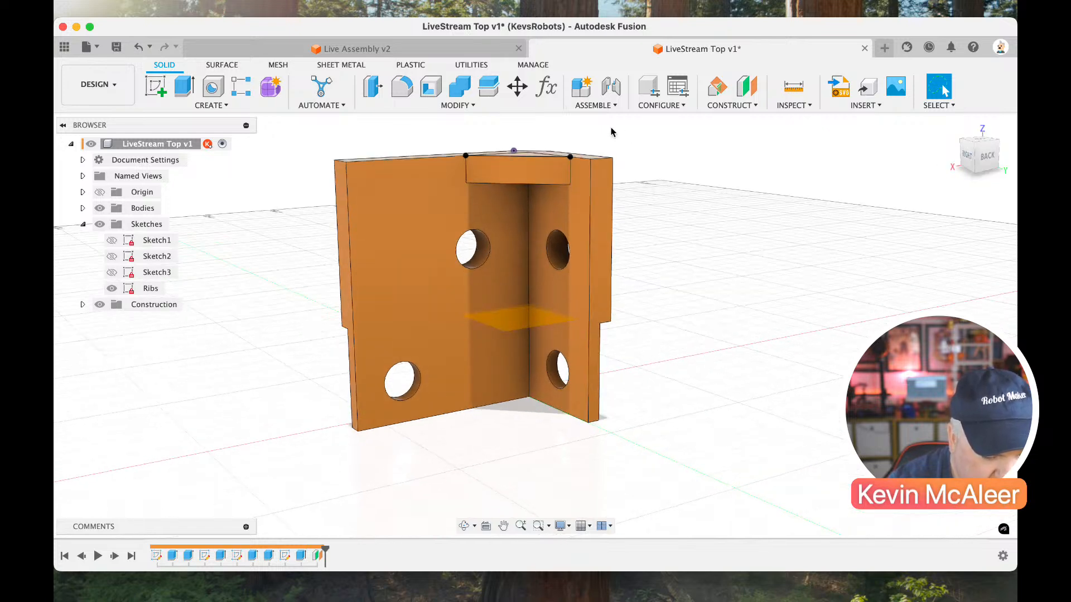
left_click(963, 156)
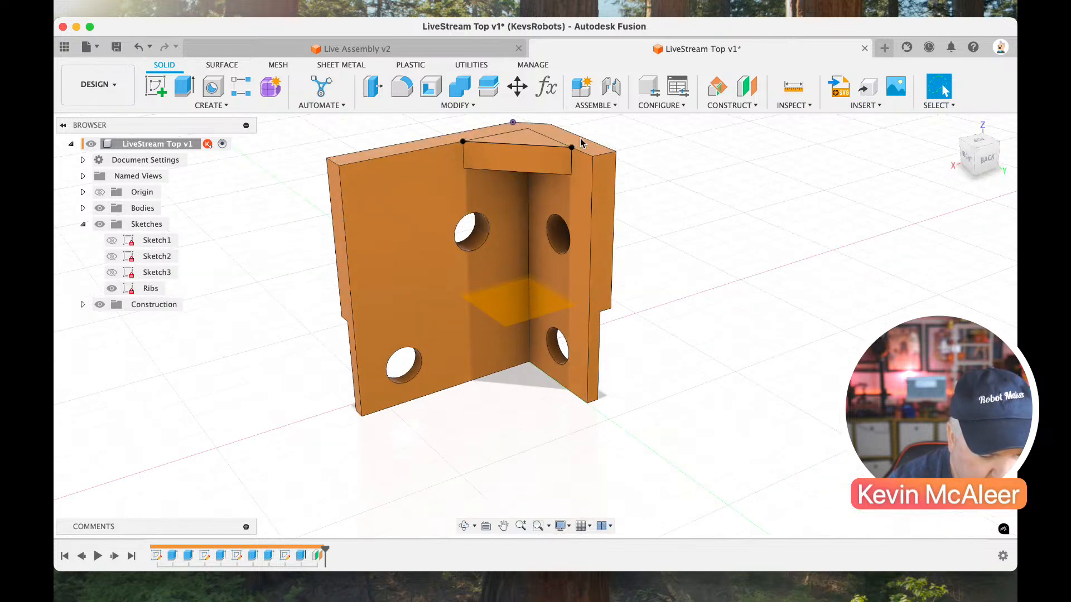
key("e")
left_click(523, 140)
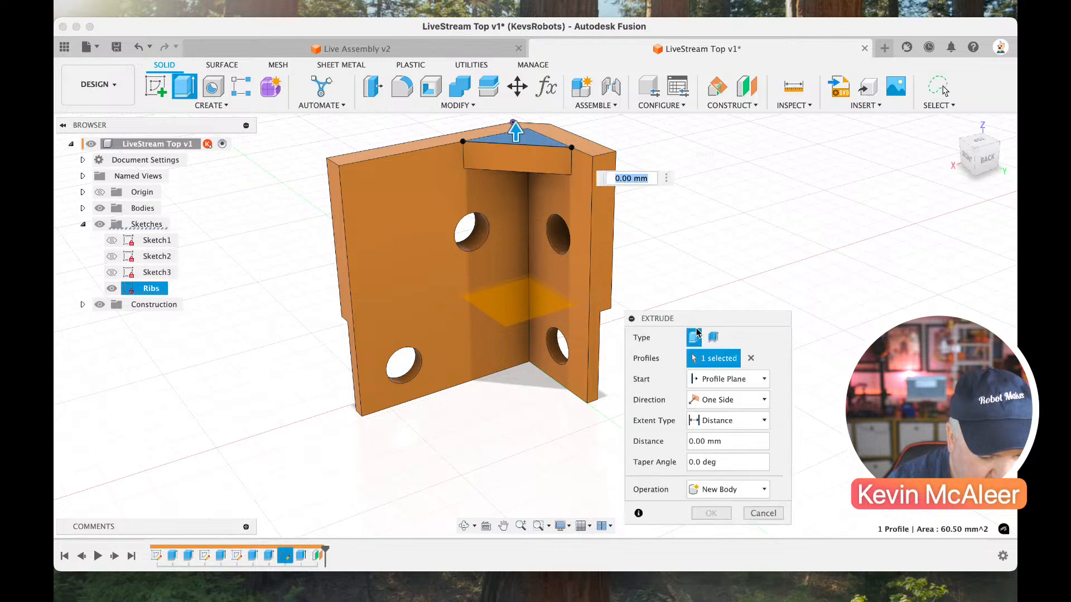
left_click(710, 380)
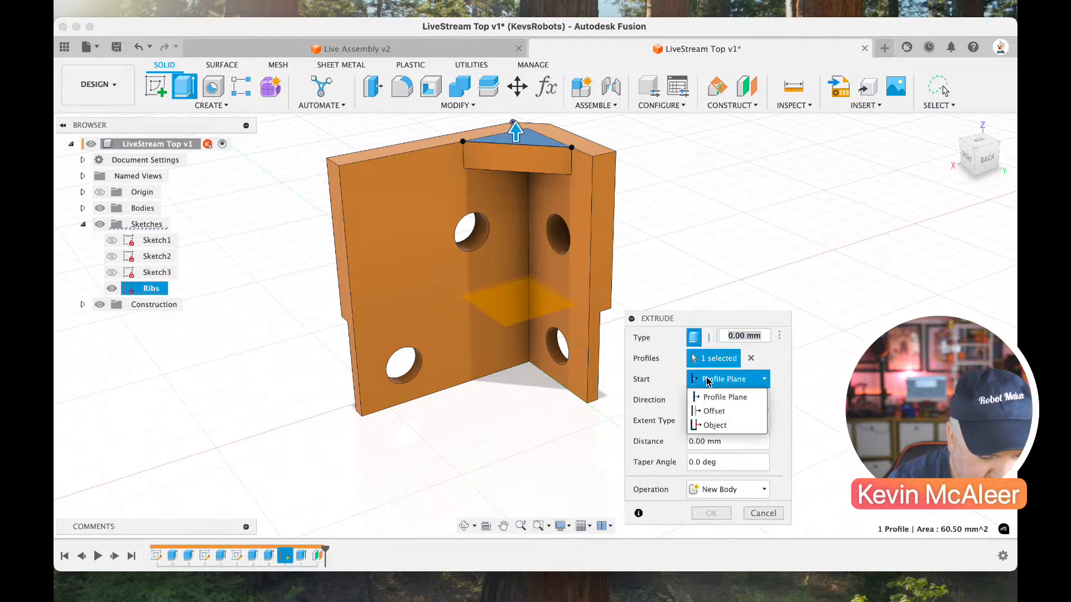
left_click(711, 426)
left_click(557, 340)
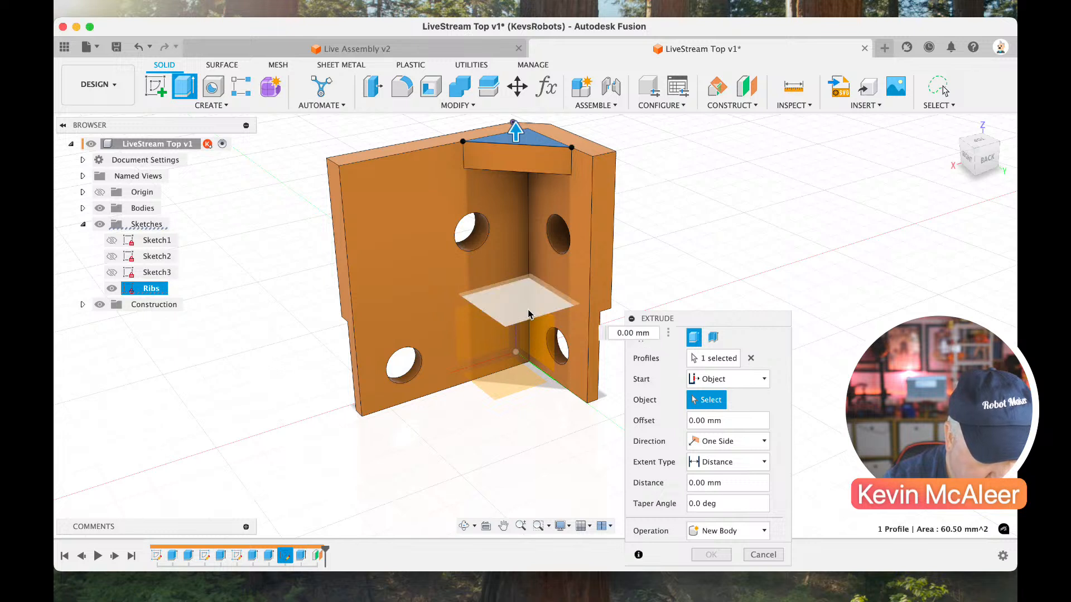
type("-4")
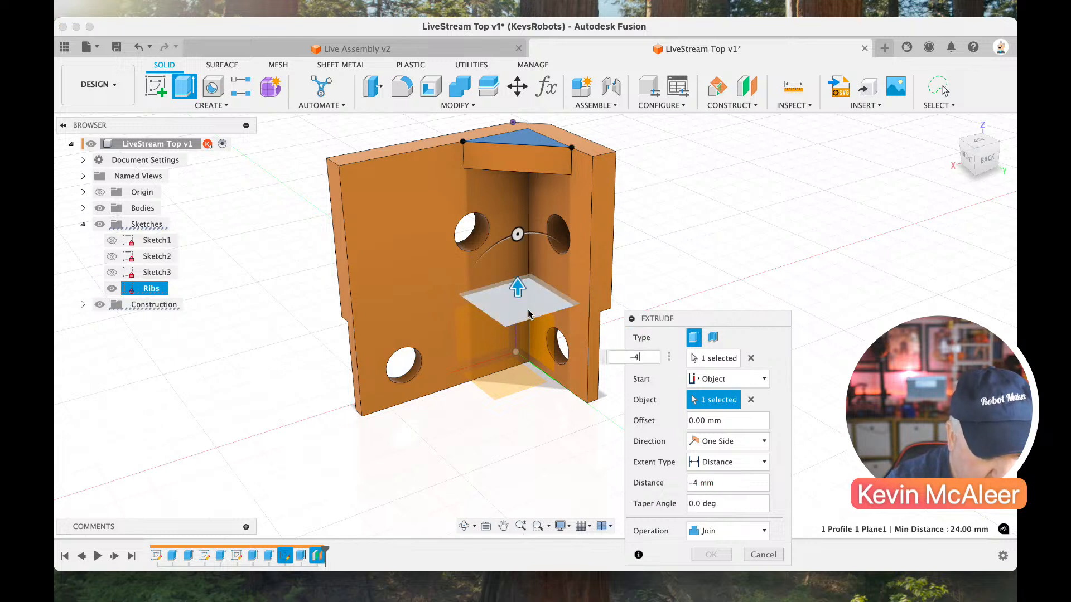
key("Return")
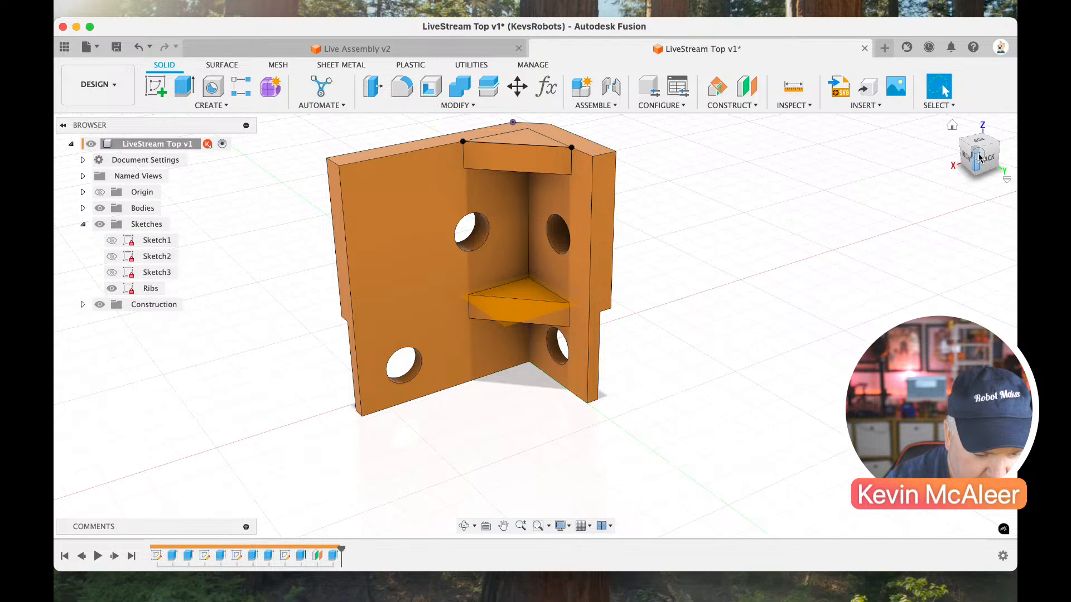
Extrude the triangular Ribs profile again by 4 mm, starting from the bracket's bottom face.
left_click(979, 157)
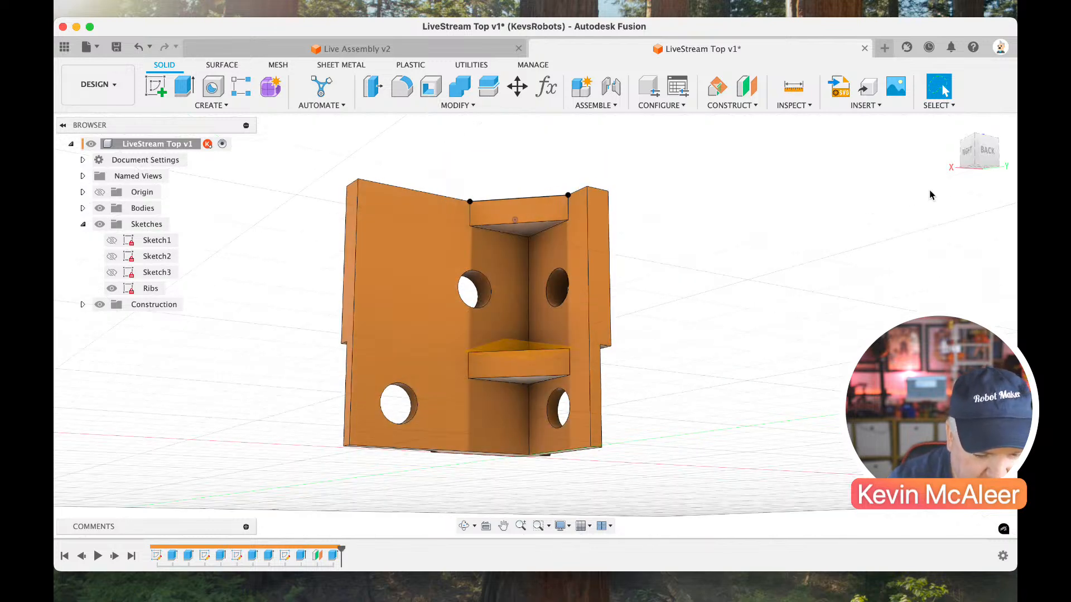
left_click_drag(979, 174, 979, 155)
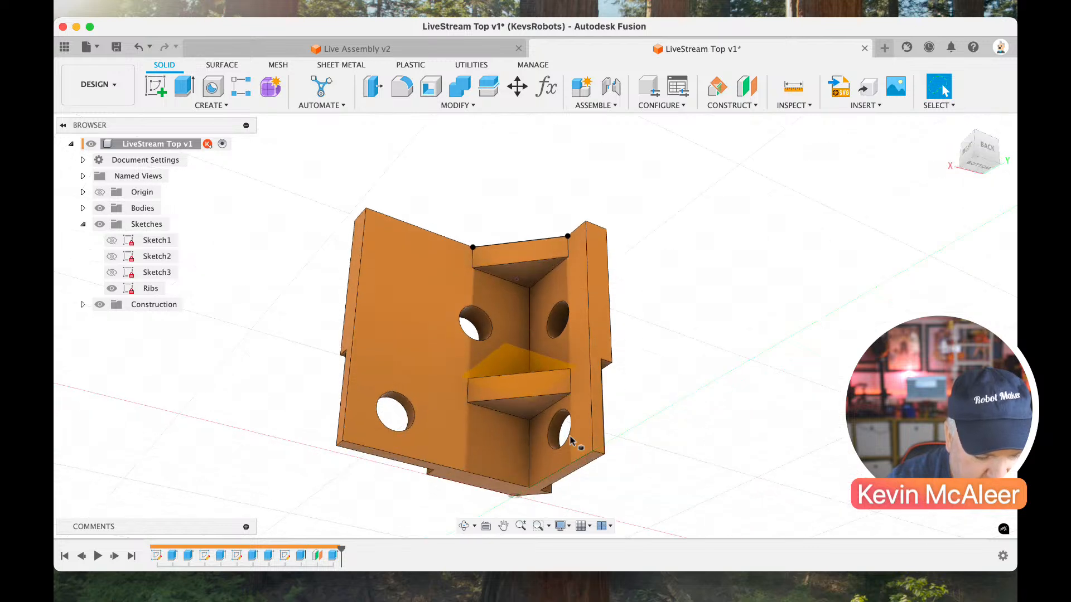
middle_click_drag(563, 455, 571, 444)
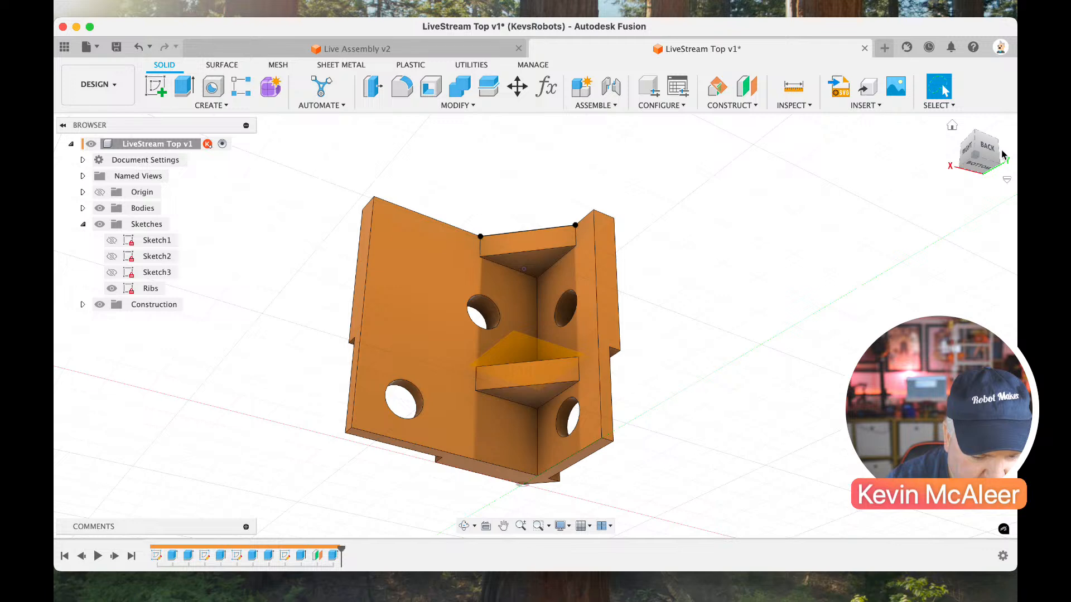
left_click(976, 177)
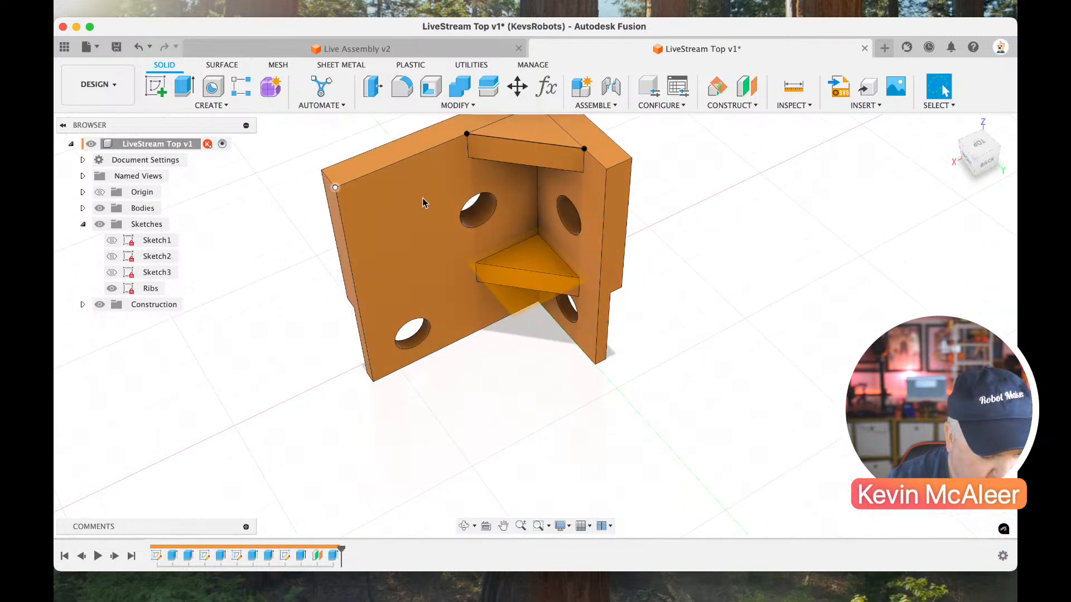
key("e")
left_click(515, 136)
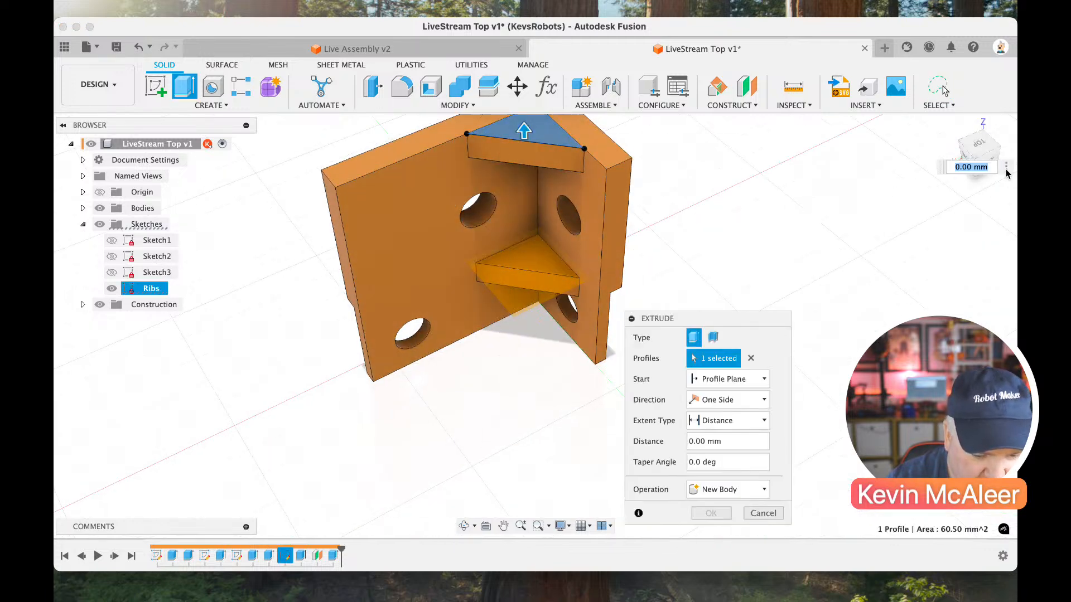
left_click(998, 163)
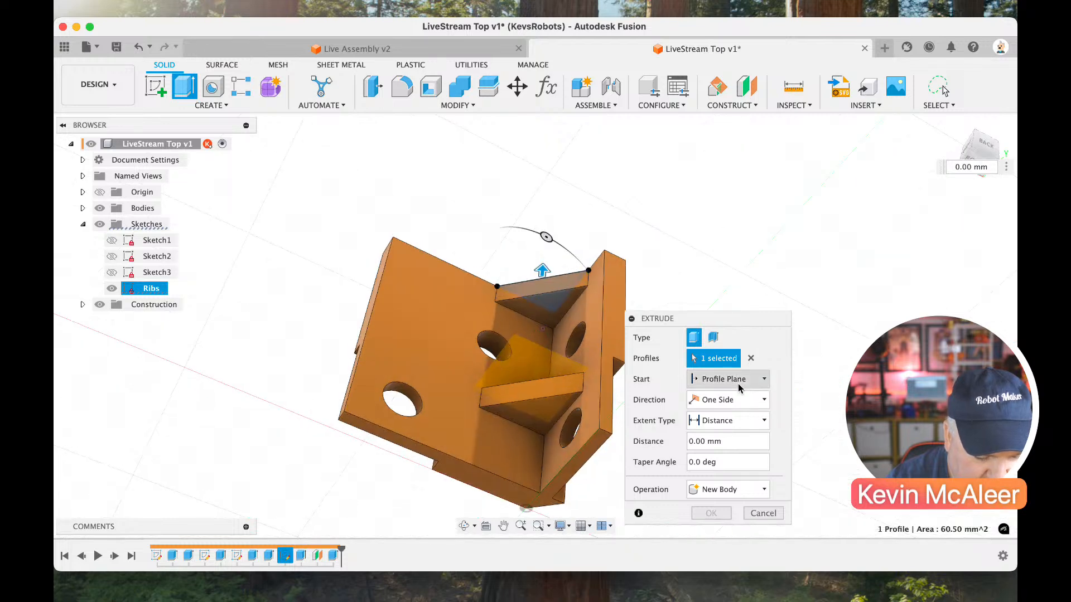
left_click(739, 384)
left_click(718, 421)
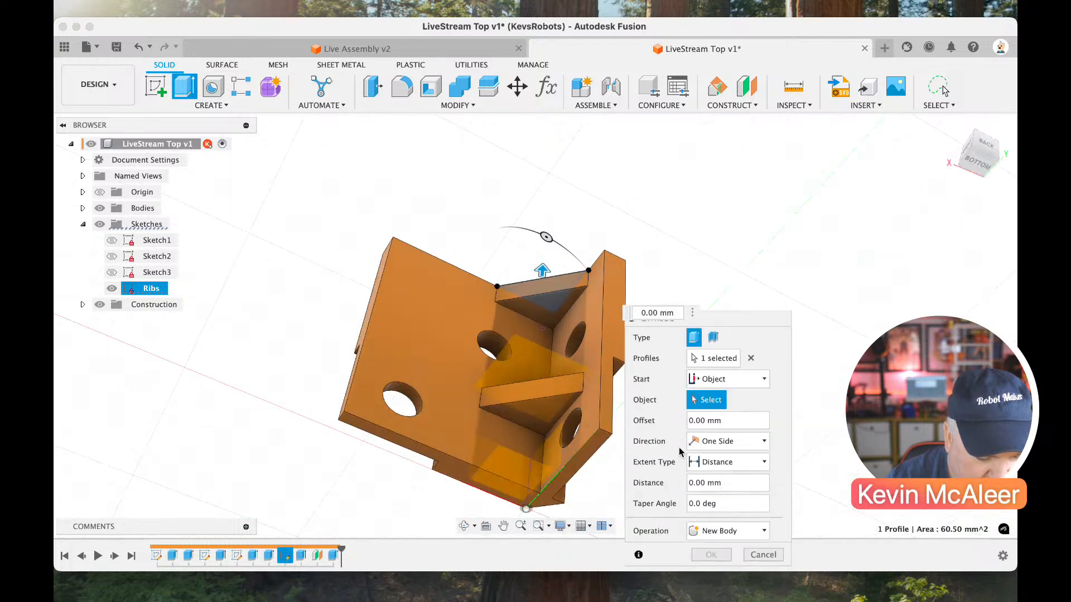
left_click(544, 500)
type("4")
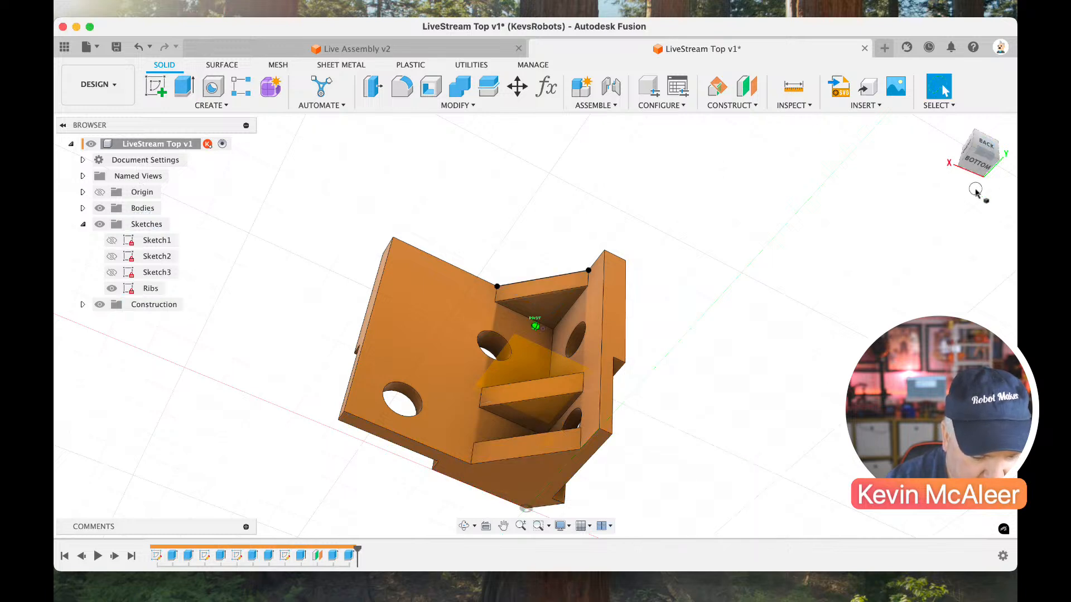
Roll the timeline back to before the last rib extrusion at the bracket's bottom face and save the part.
middle_click_drag(974, 191, 708, 344, "shift")
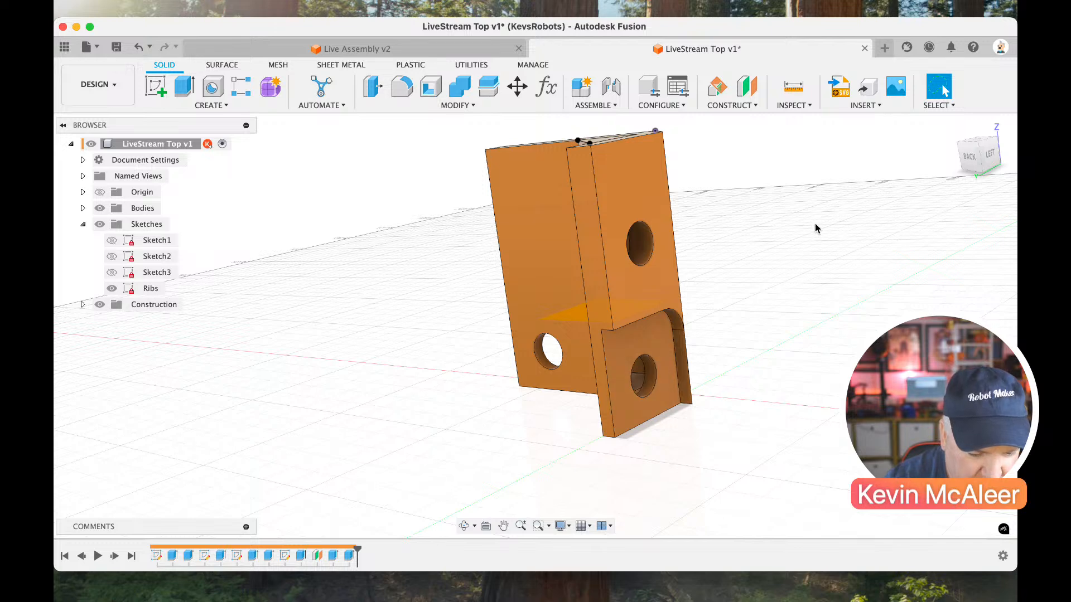
left_click(990, 152)
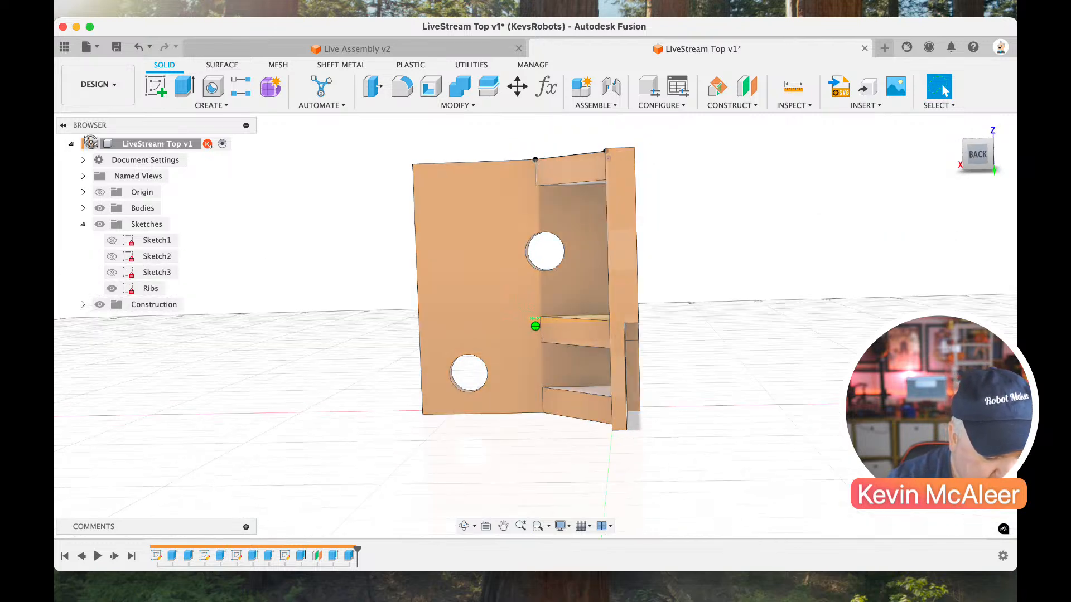
left_click_drag(357, 550, 342, 552)
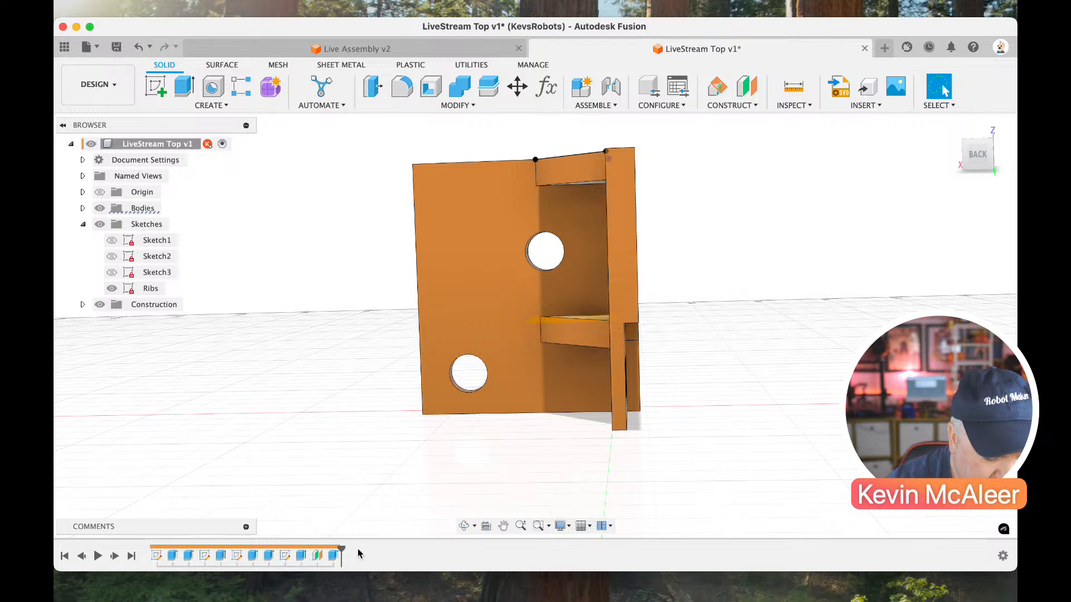
left_click(968, 166)
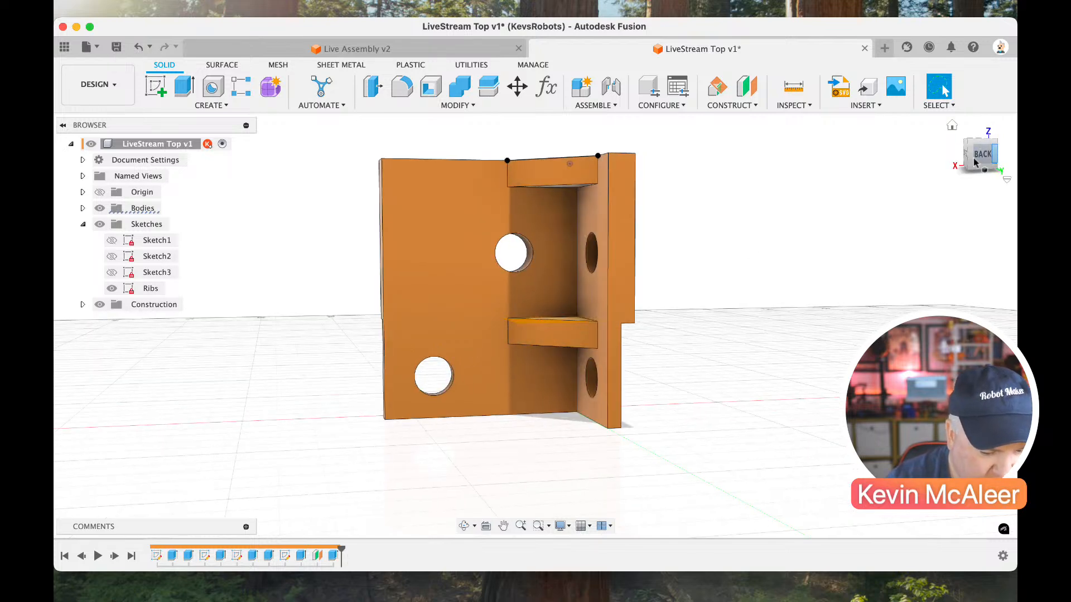
left_click(116, 47)
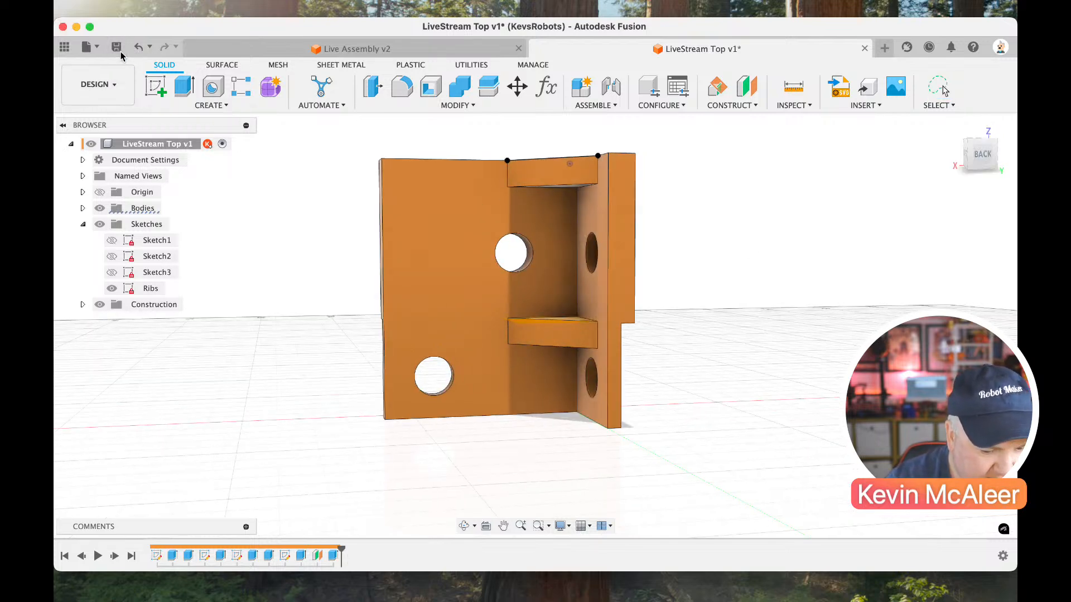
In Live Assembly, roll the timeline back to before the first mirror and insert LiveStream Top, moved about -69 mm away from the column.
left_click(300, 50)
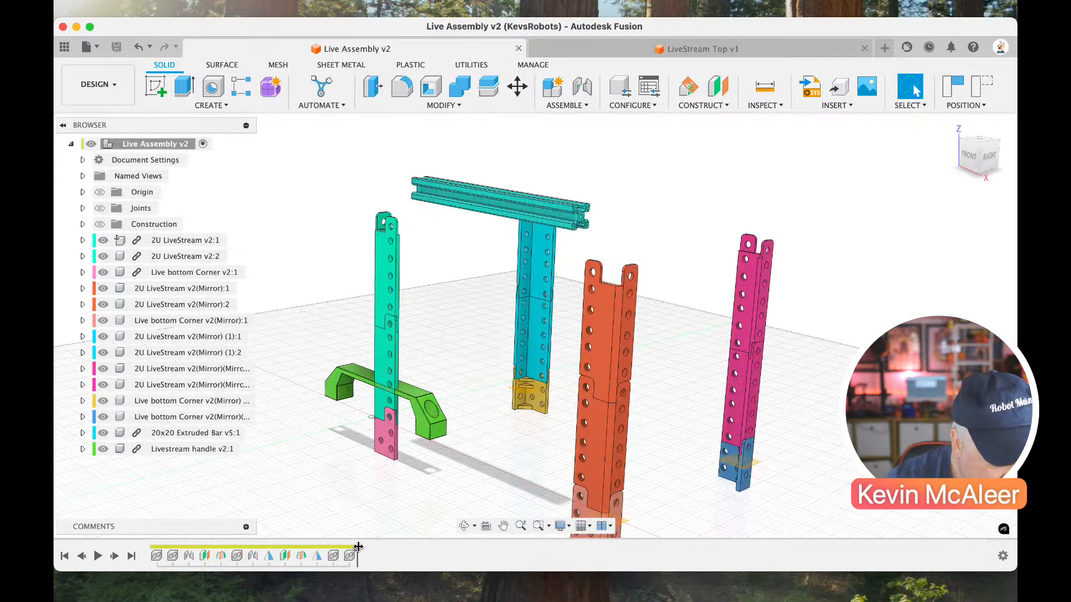
left_click_drag(357, 547, 260, 547)
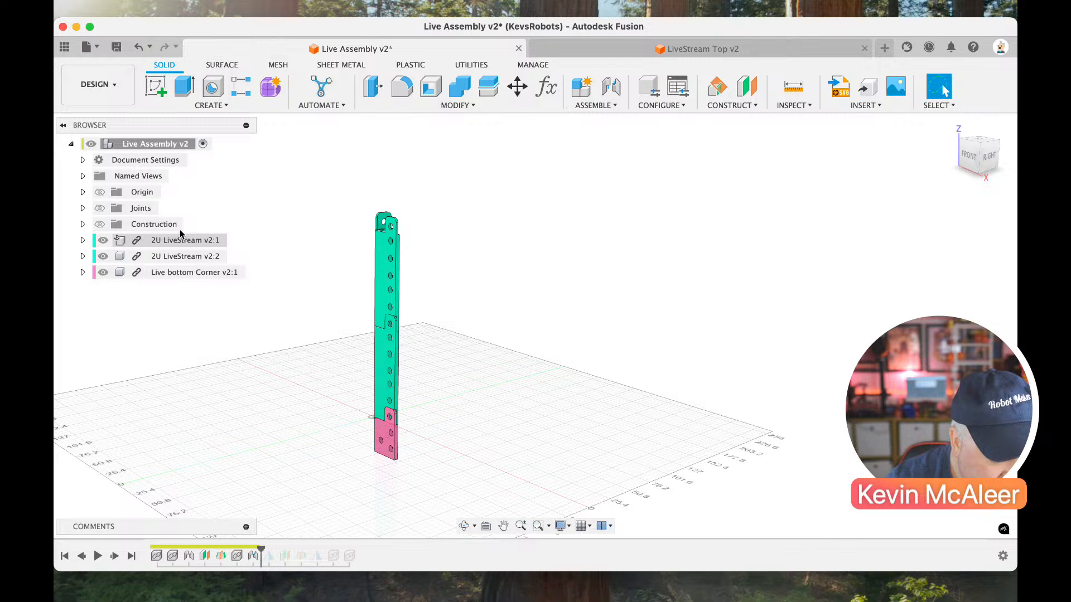
left_click(64, 47)
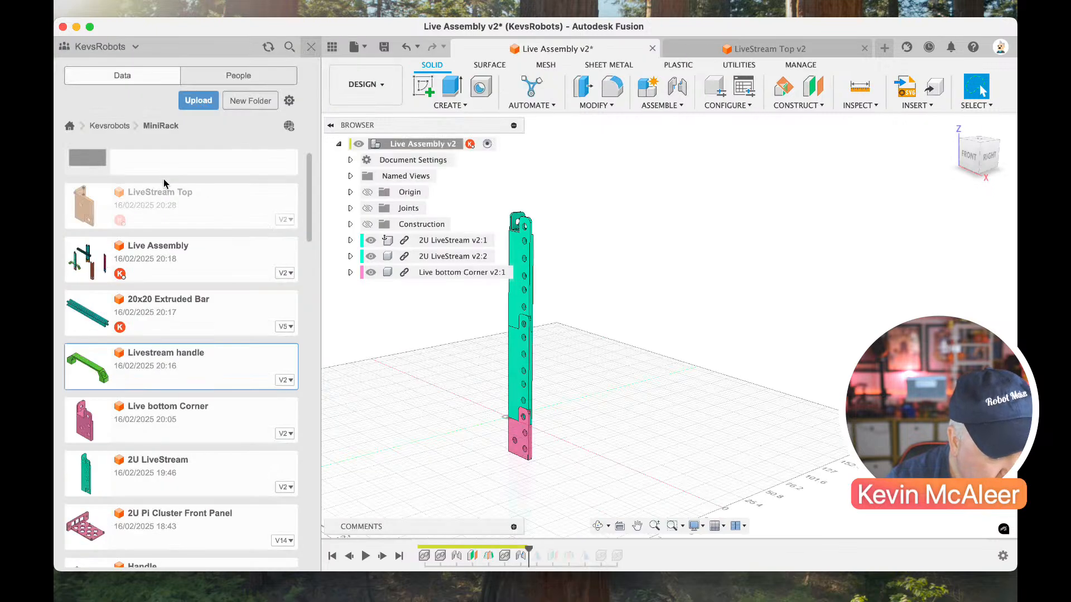
right_click(180, 200)
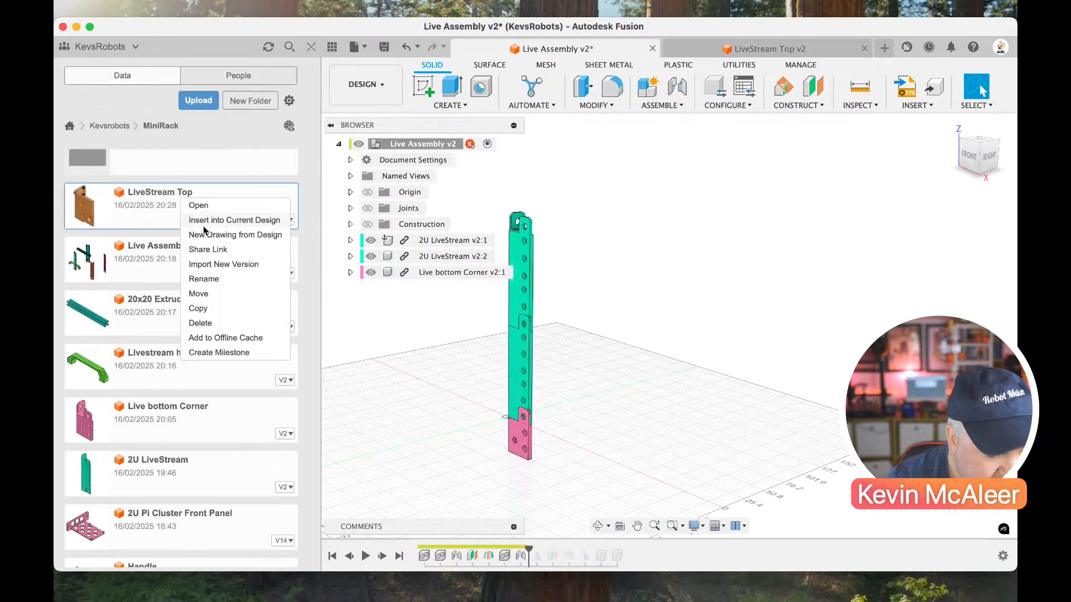
left_click(205, 220)
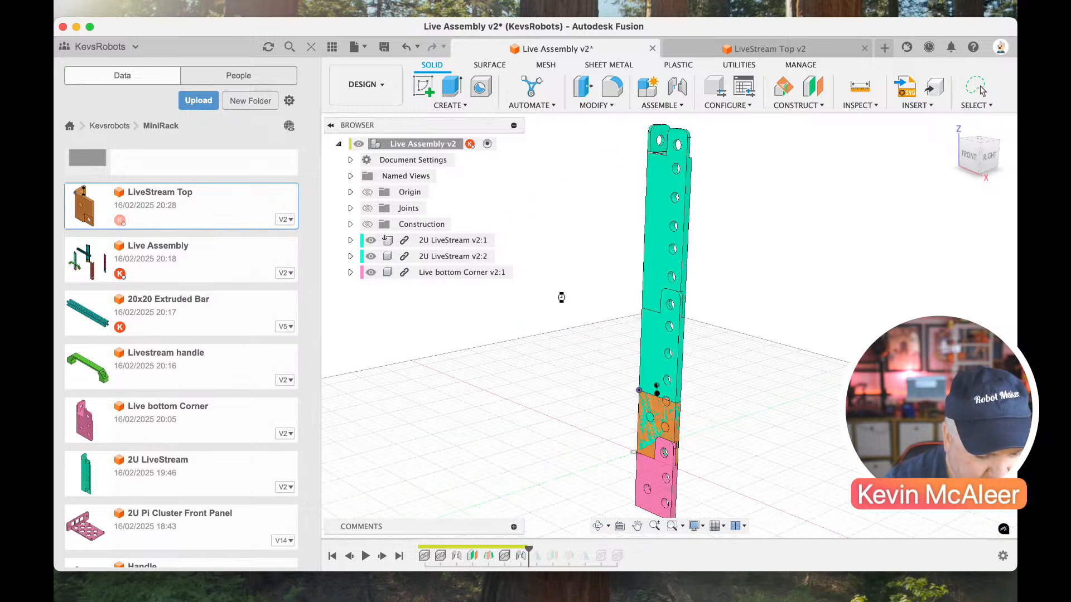
left_click_drag(682, 427, 591, 451)
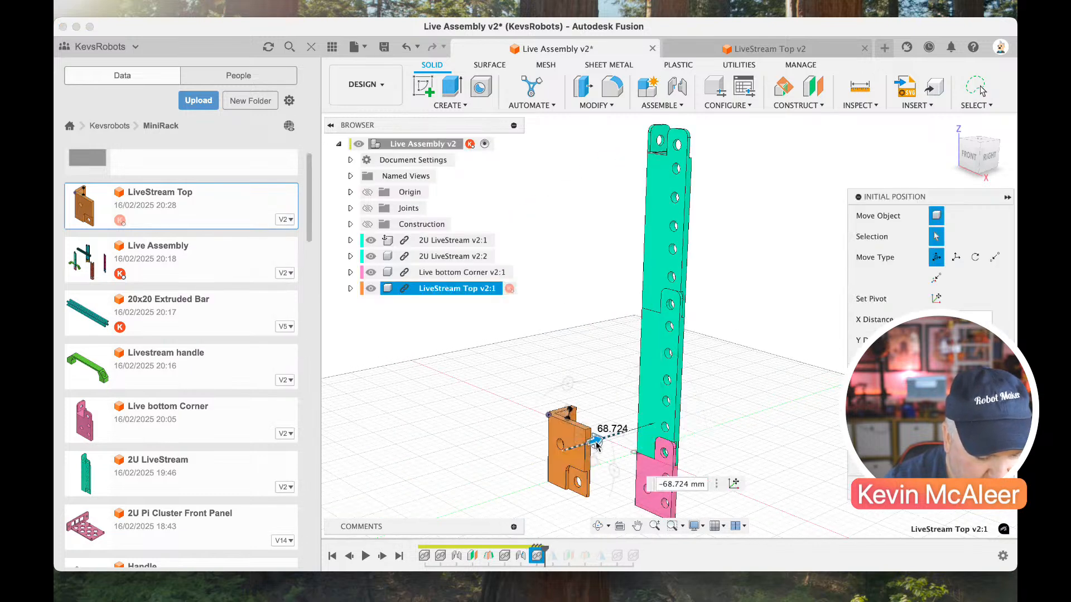
key("Return")
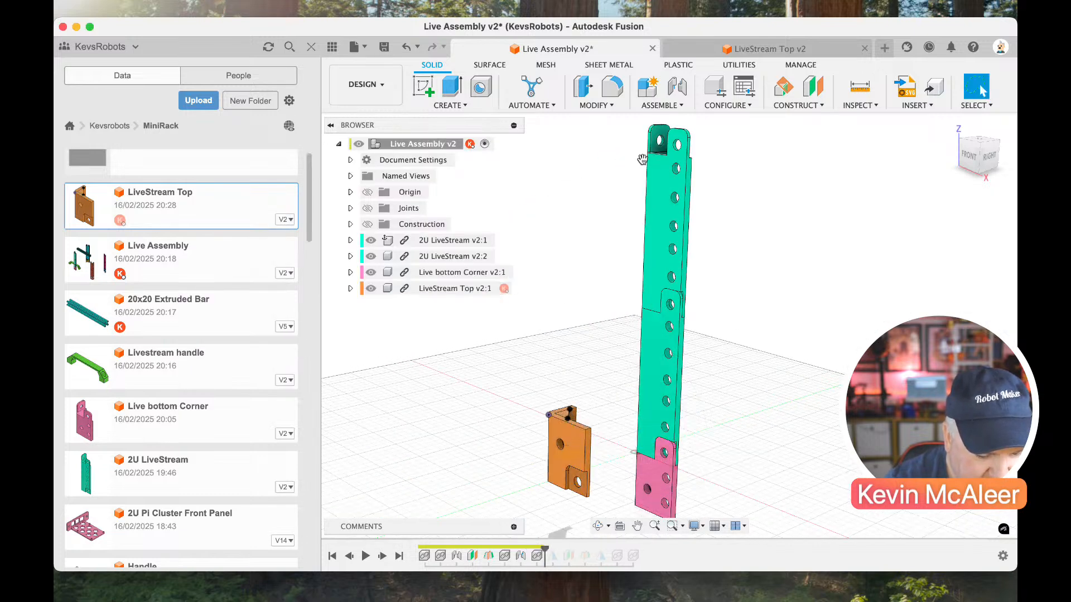
Joint the lower tab hole of LiveStream Top to the matching top hole of the upper 2U LiveStream.
left_click(677, 87)
left_click(582, 483)
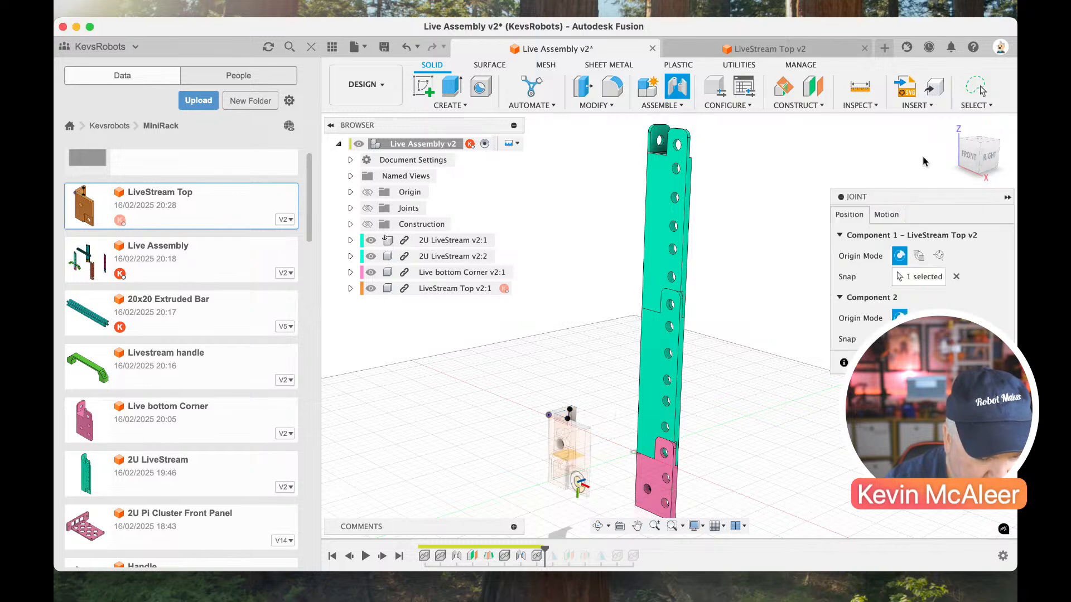
left_click_drag(951, 146, 690, 158)
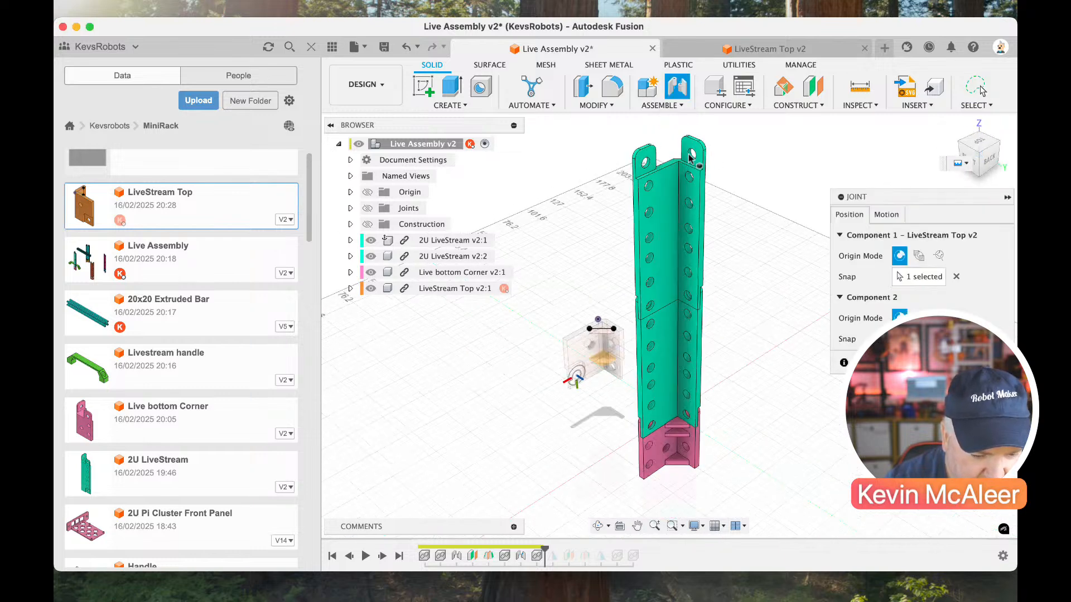
left_click(647, 163)
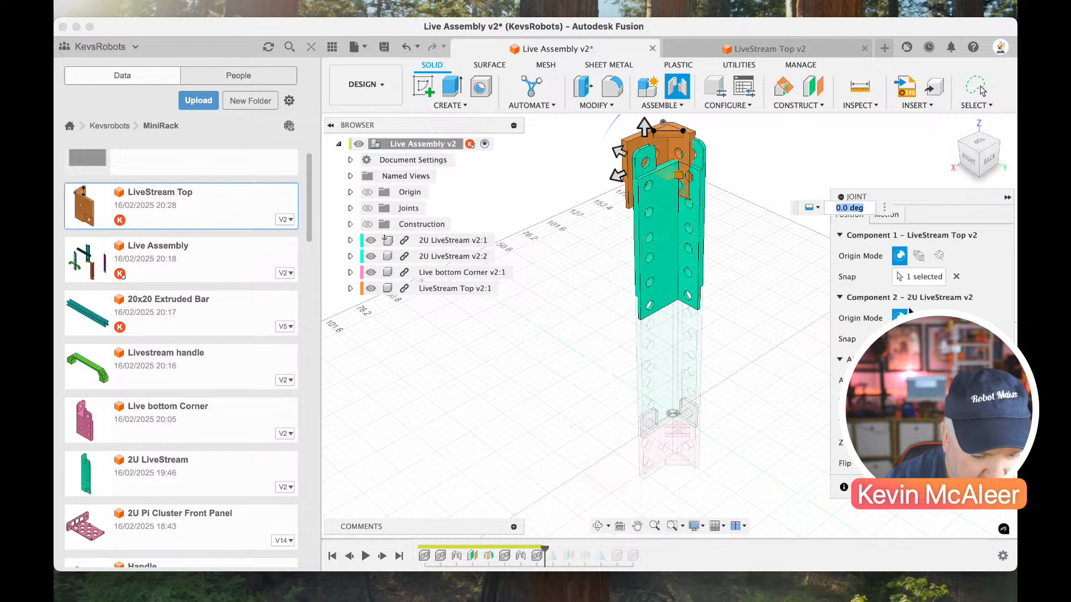
key("Return")
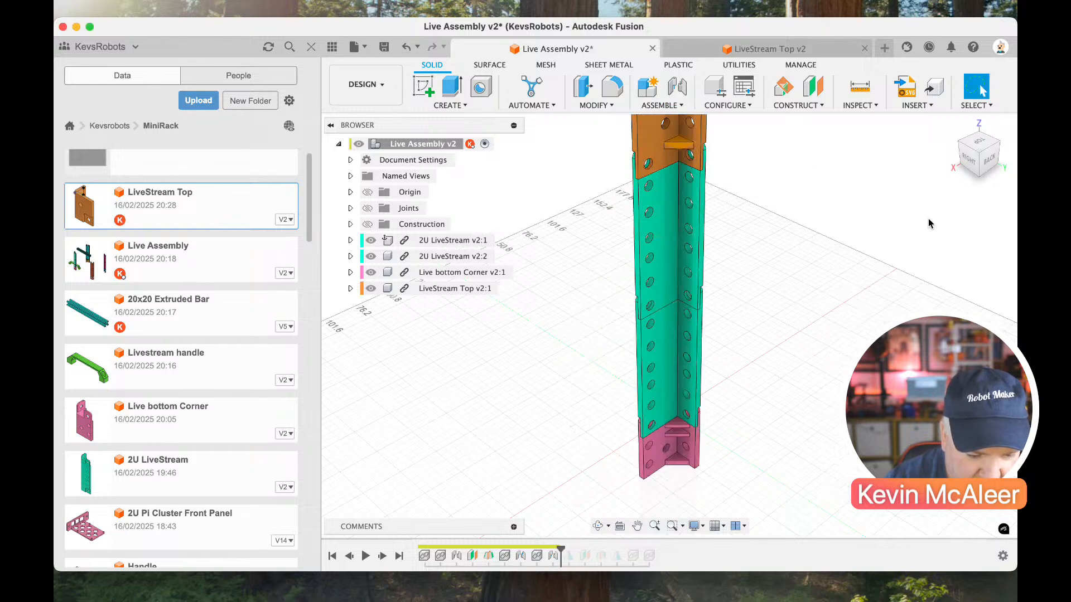
Roll the timeline forward to its end, then add LiveStream Top to both component mirrors, including its mirrored copy in the second.
left_click(952, 126)
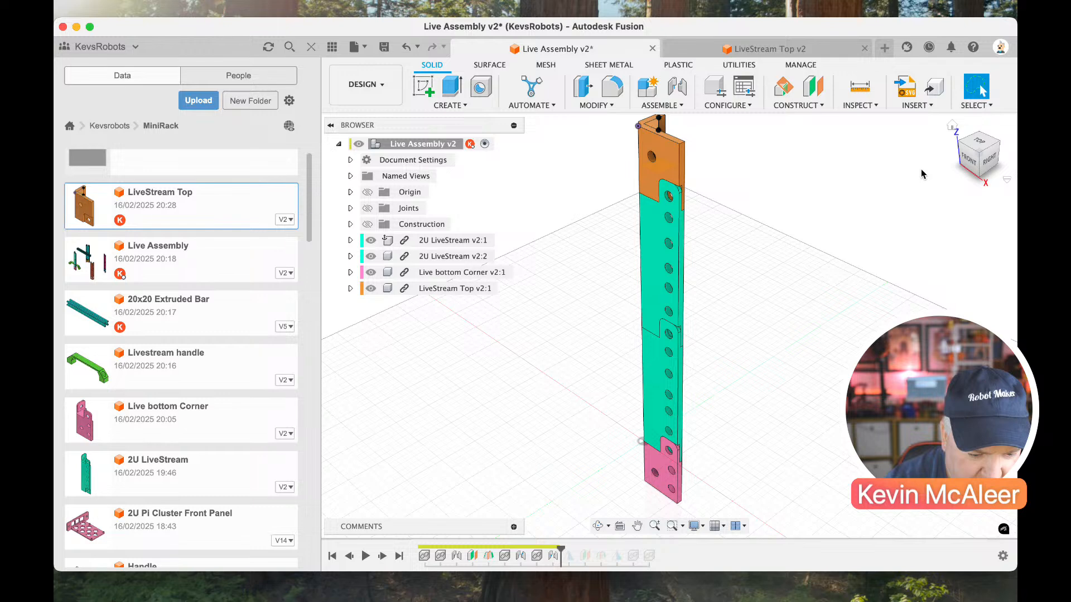
left_click_drag(561, 548, 662, 550)
left_click(570, 556)
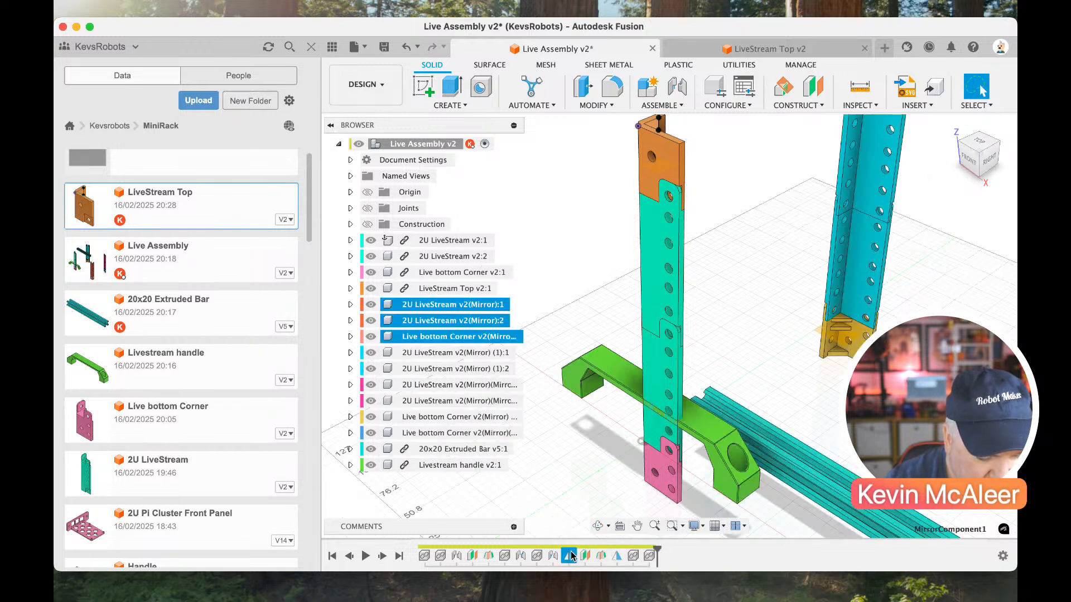
double_click(570, 556)
left_click(672, 166)
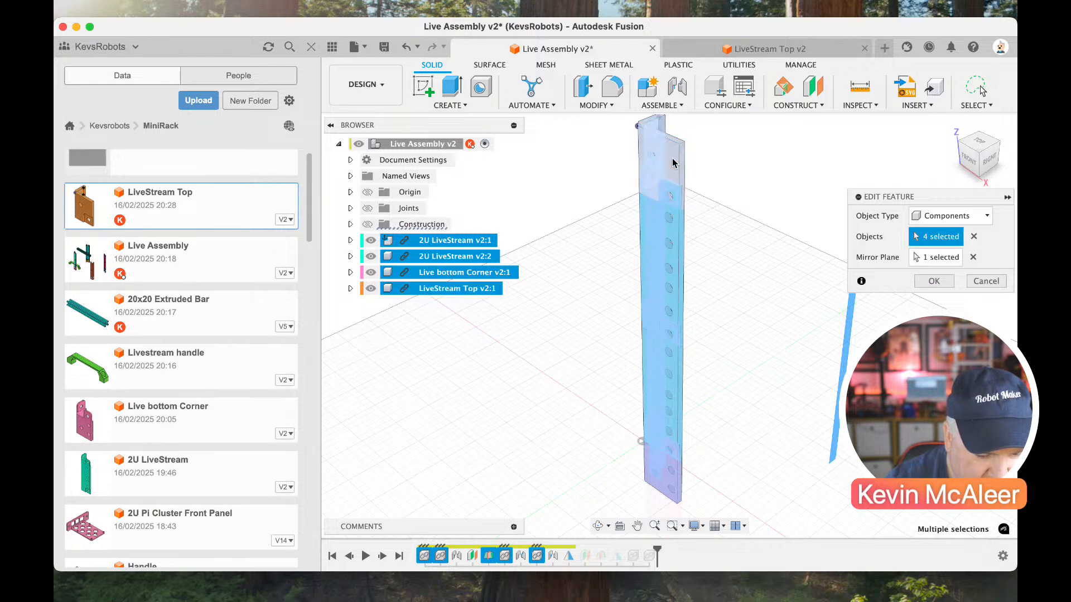
scroll(690, 255, "down", 3)
scroll(690, 256, "right", 3)
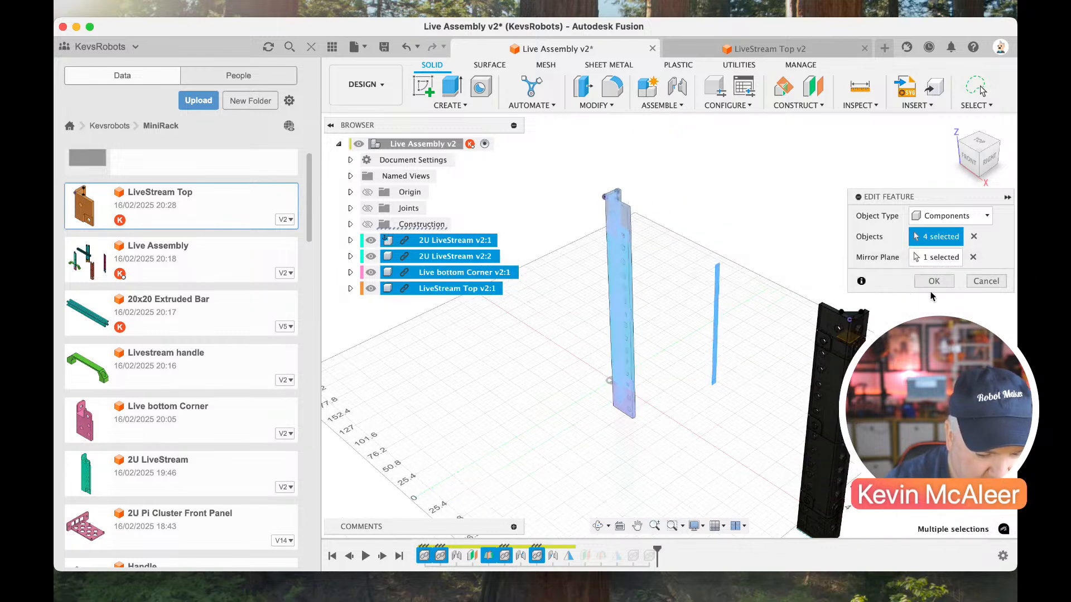
left_click(943, 279)
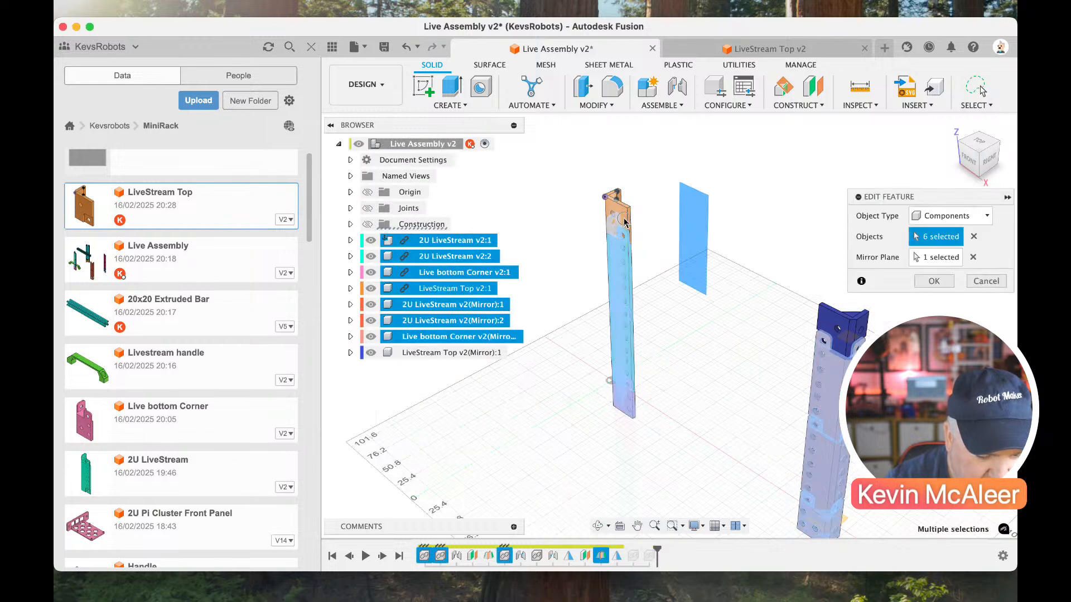
left_click(836, 320)
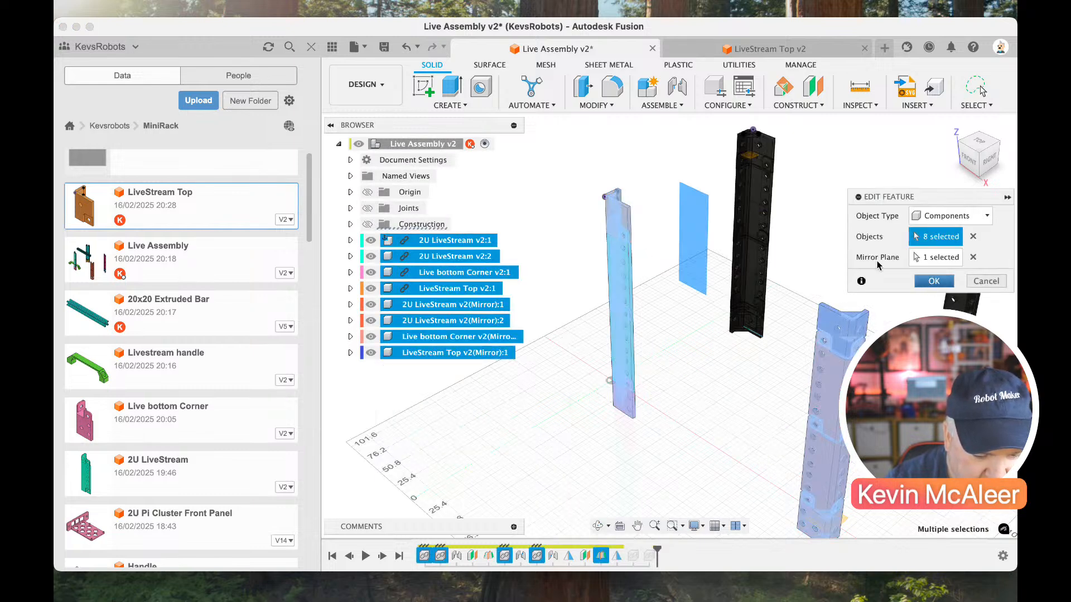
left_click(934, 282)
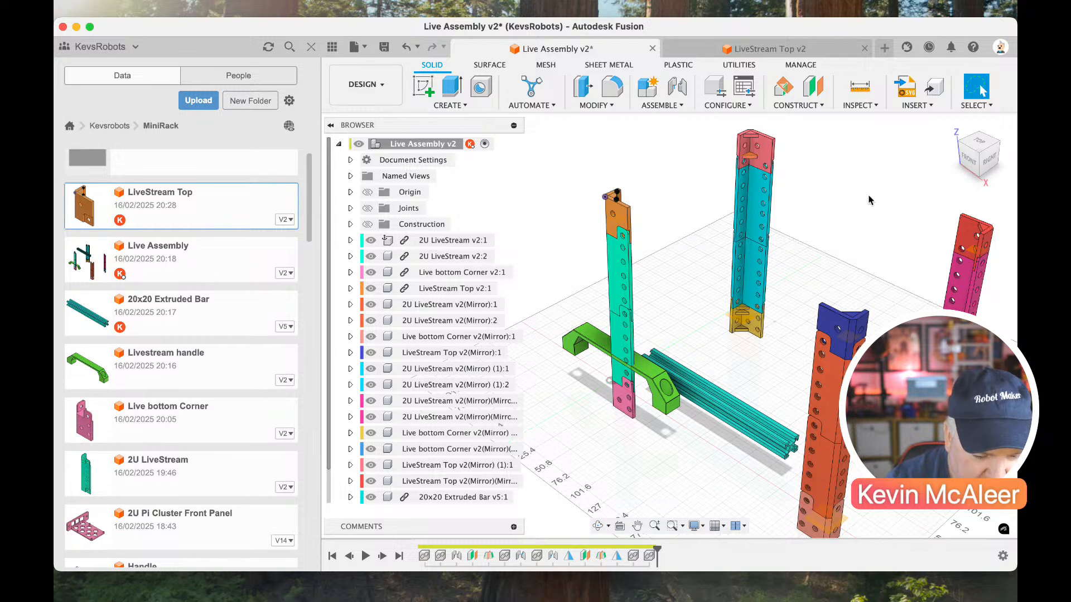
Joint the end centre of the 20x20 Extruded Bar to the upper hole on the inner face of LiveStream Top.
left_click_drag(997, 144, 852, 258)
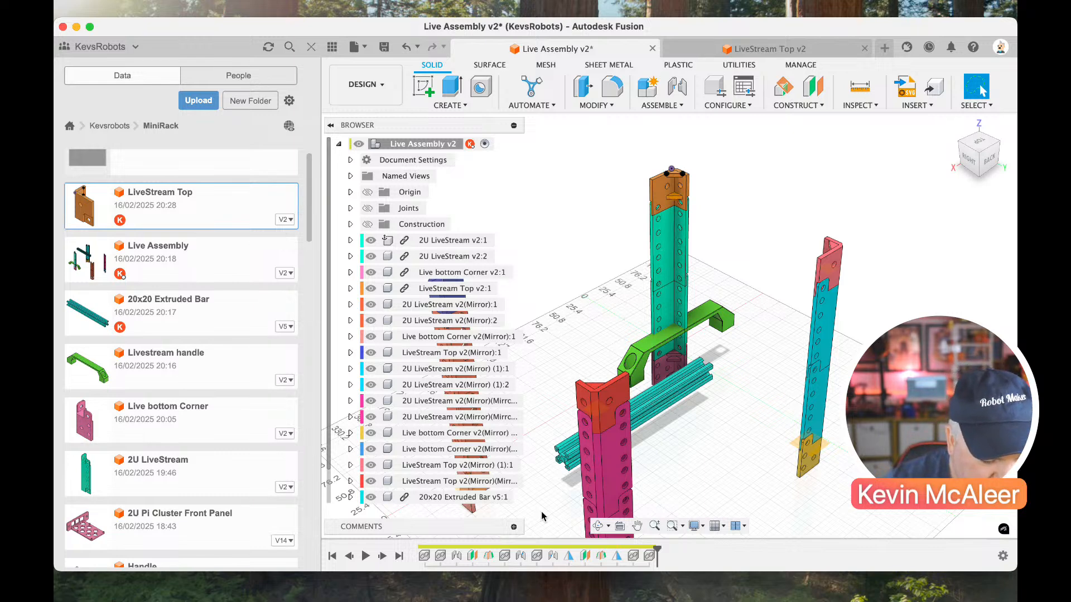
scroll(547, 491, "up", 10)
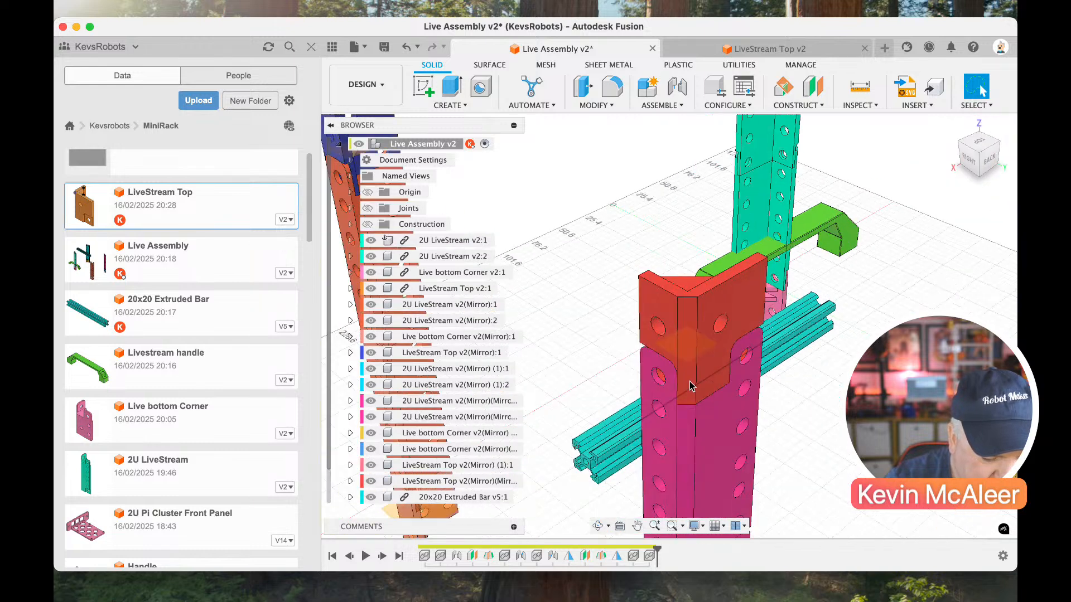
scroll(691, 386, "up", 3)
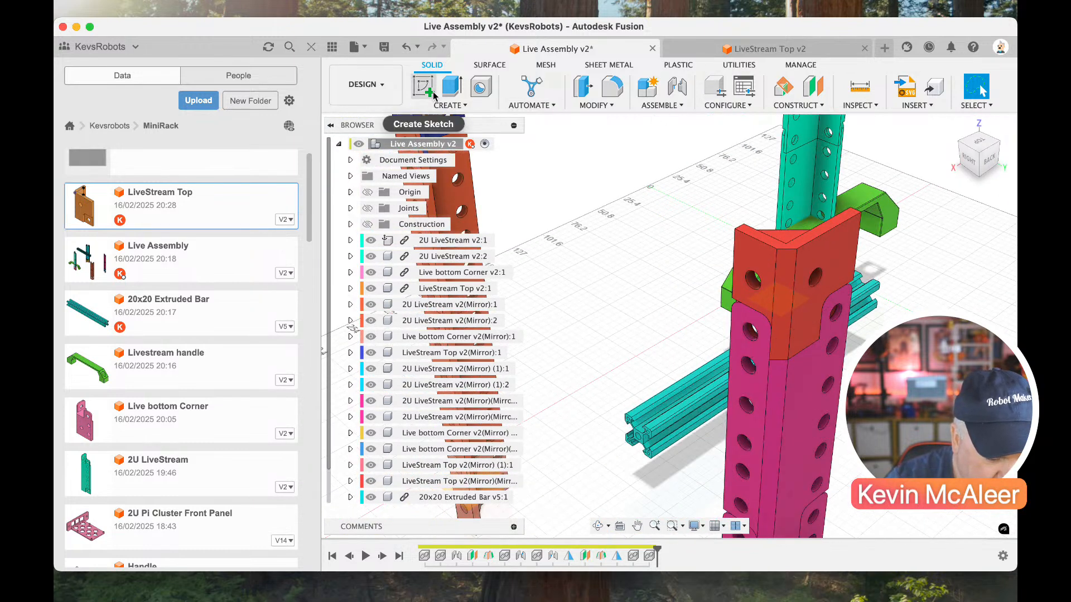
left_click(676, 88)
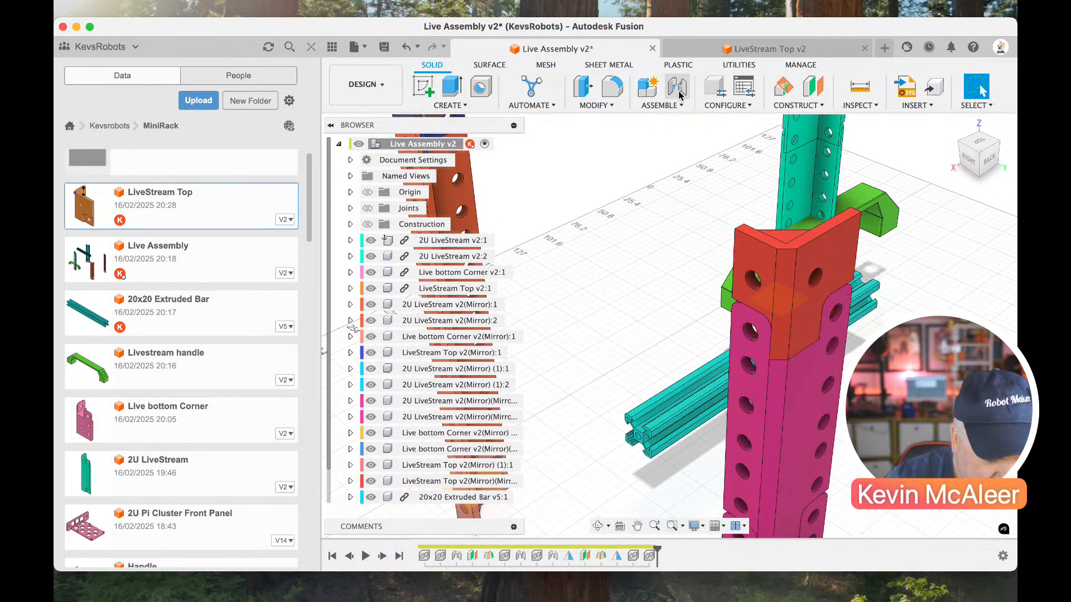
left_click(638, 441)
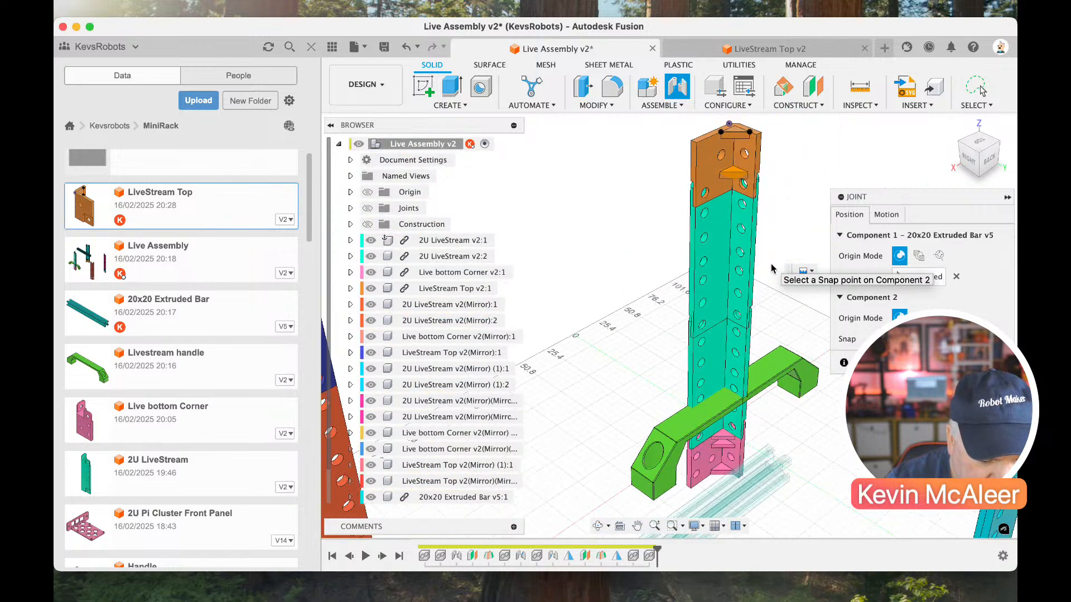
left_click(722, 169)
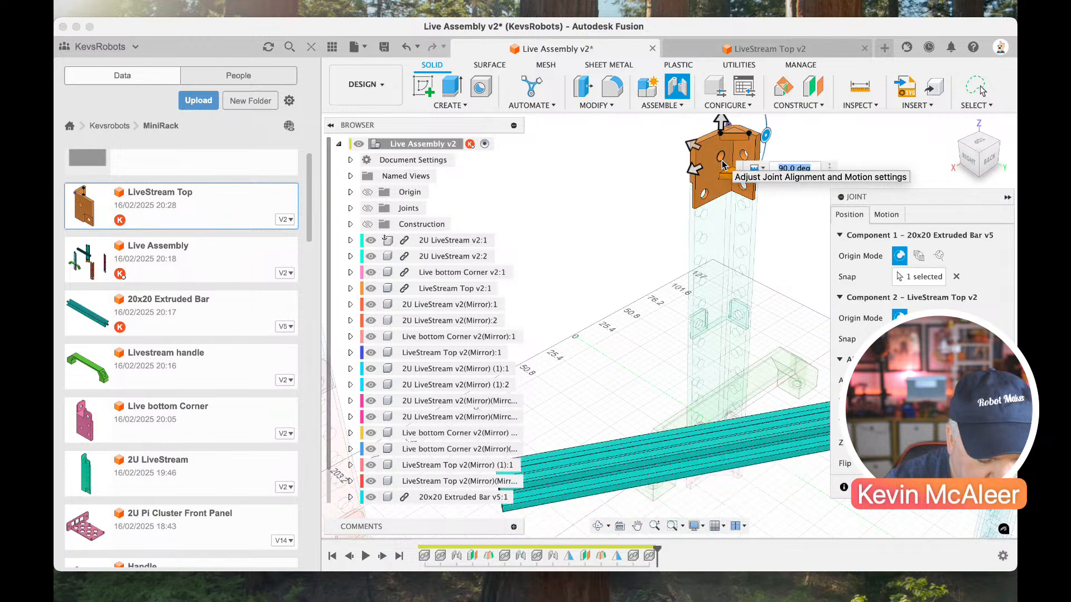
key("Return")
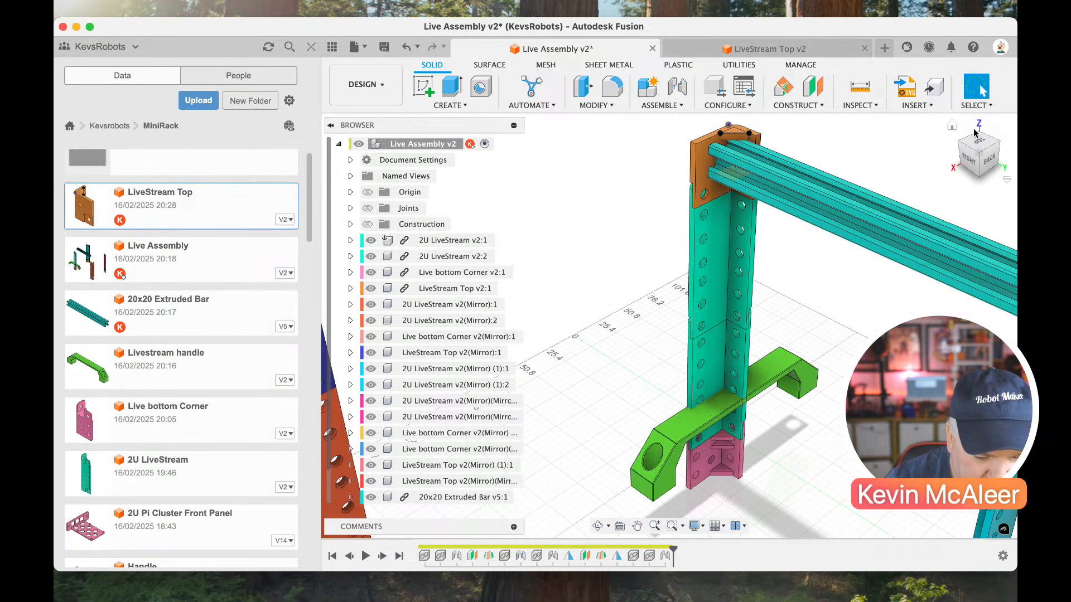
Move the green Livestream handle freely upward along the corner column beneath the extruded bar.
left_click(977, 151)
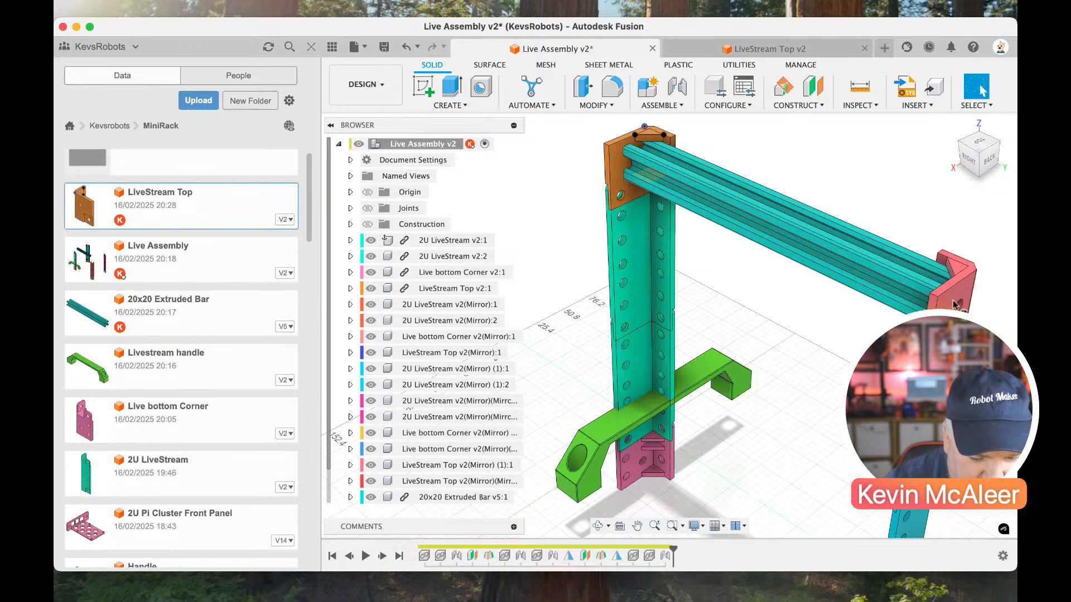
left_click(1002, 148)
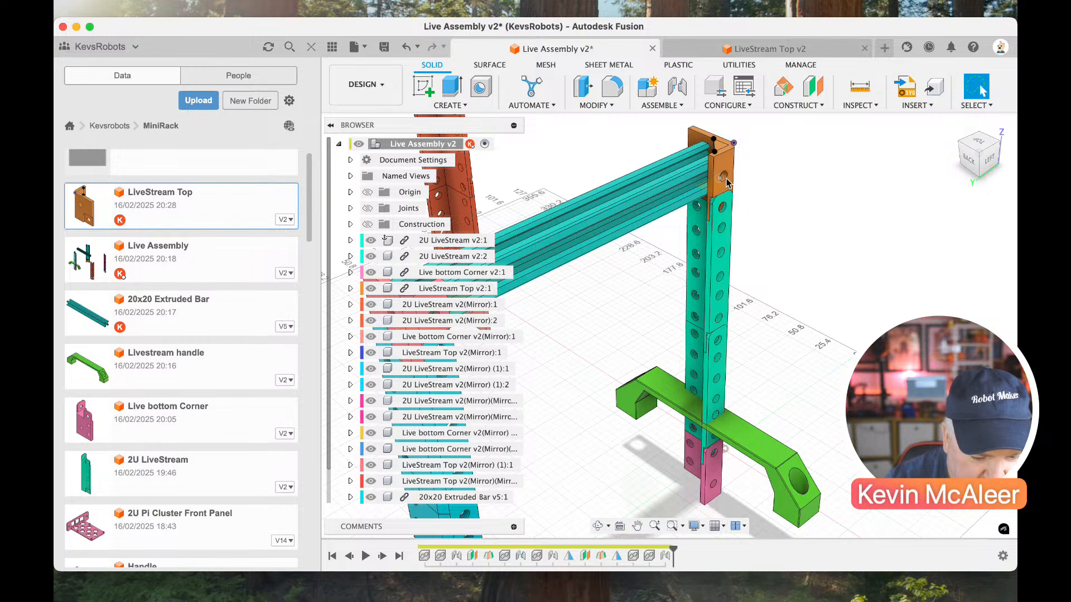
scroll(695, 196, "left", 5)
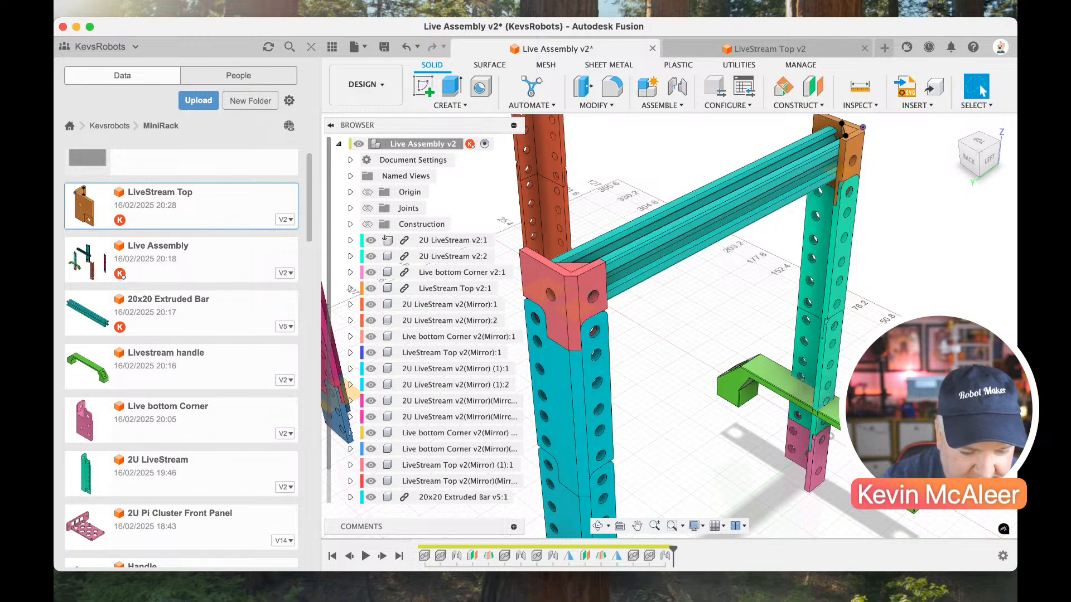
left_click_drag(739, 385, 737, 298)
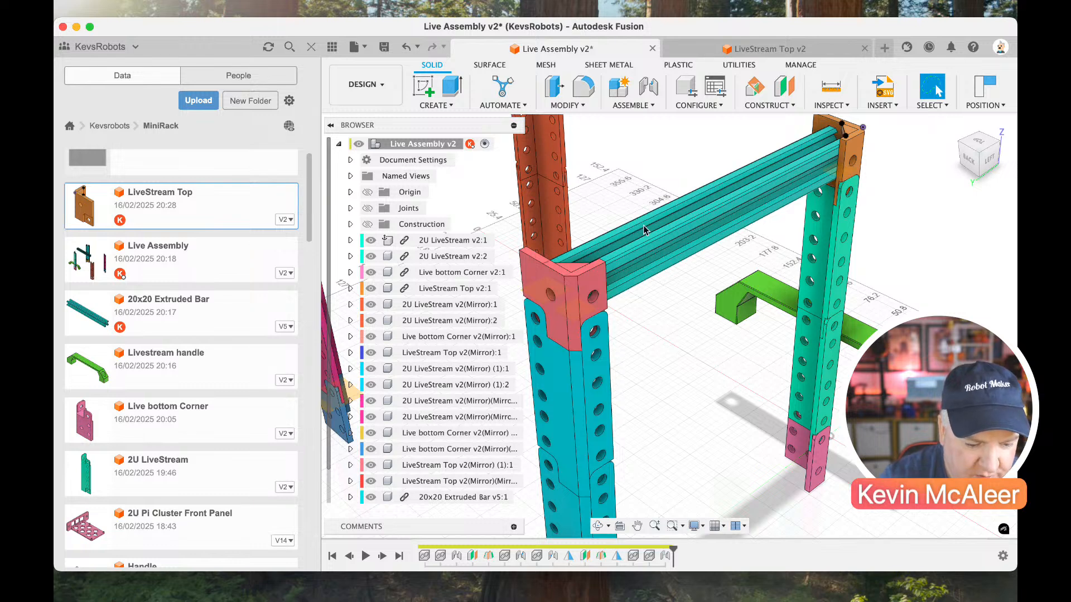
Find the Top Panel design in the MiniRack project and open it.
scroll(238, 357, "down", 15)
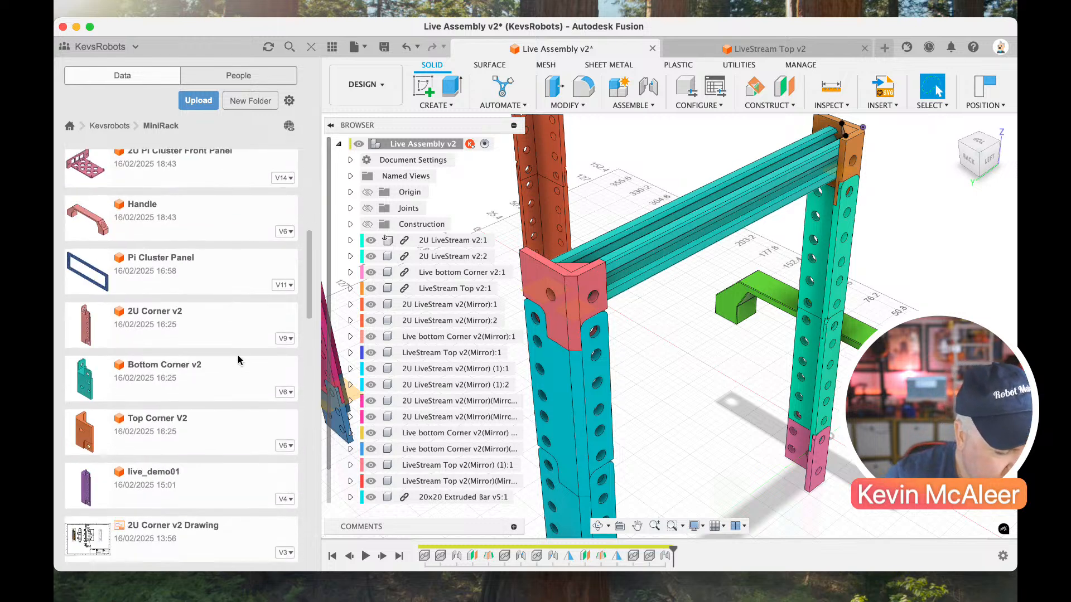
scroll(238, 359, "down", 5)
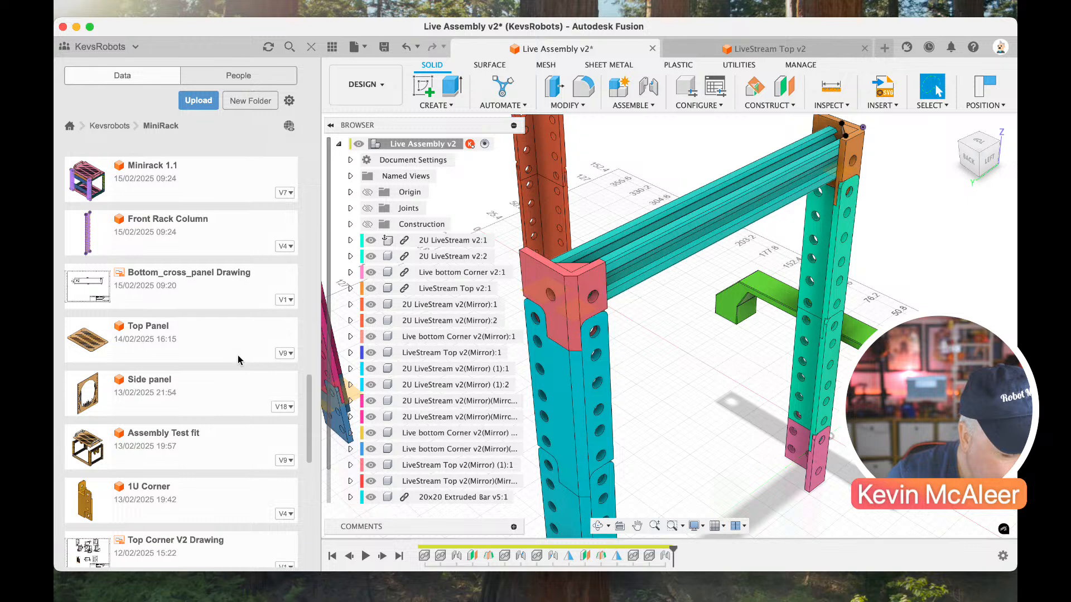
double_click(167, 271)
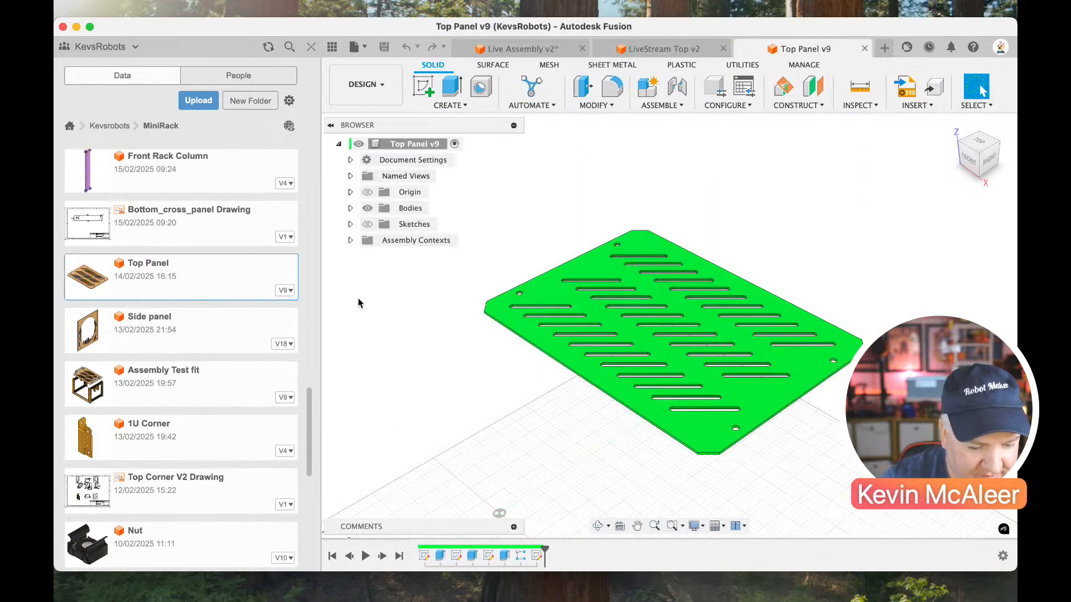
scroll(648, 332, "up", 3)
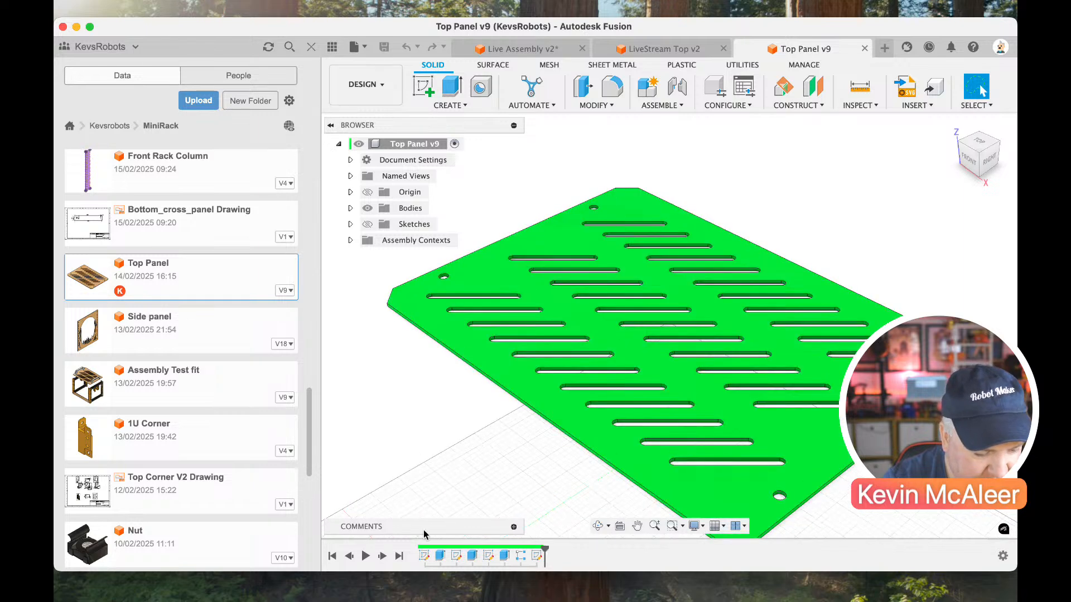
Edit the Top Panel's first sketch and add a driven width dimension between the outline's two long sides.
double_click(423, 555)
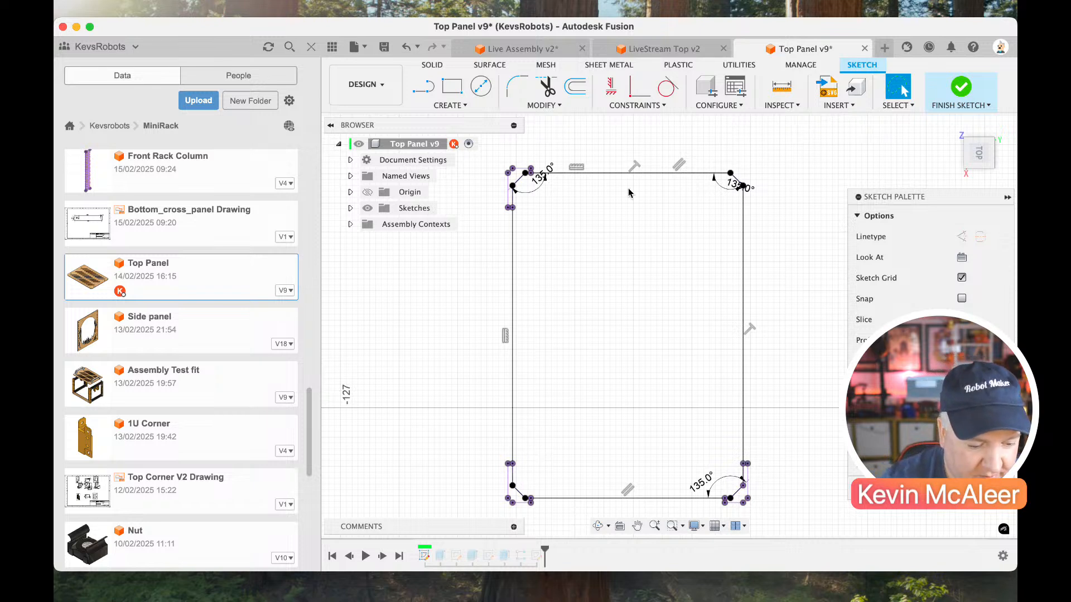
left_click_drag(541, 182, 540, 192)
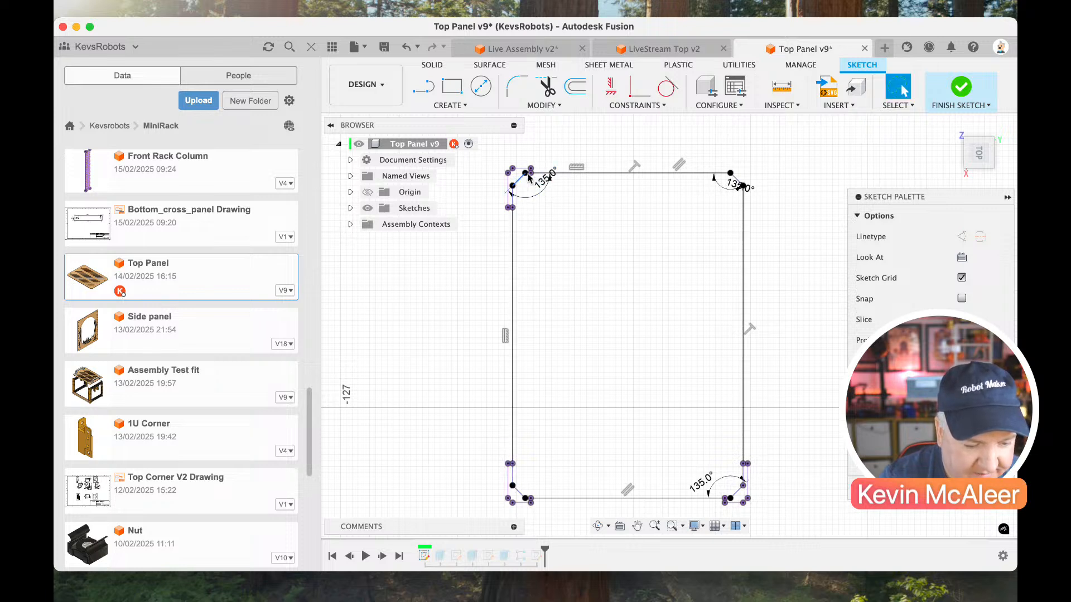
scroll(664, 392, "down", 2)
scroll(664, 392, "up", 2)
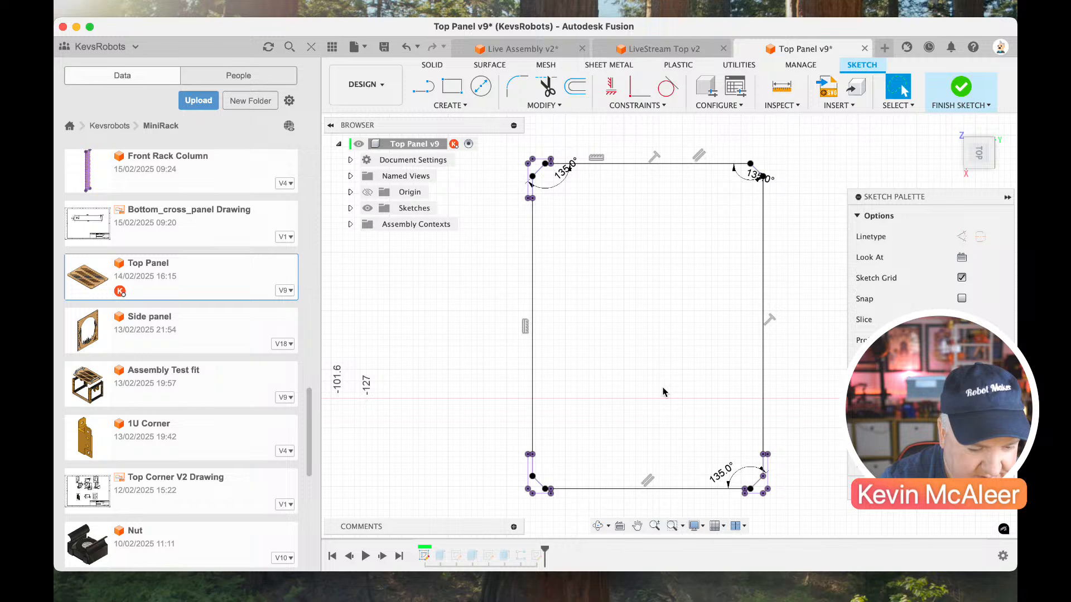
key("d")
left_click(533, 277)
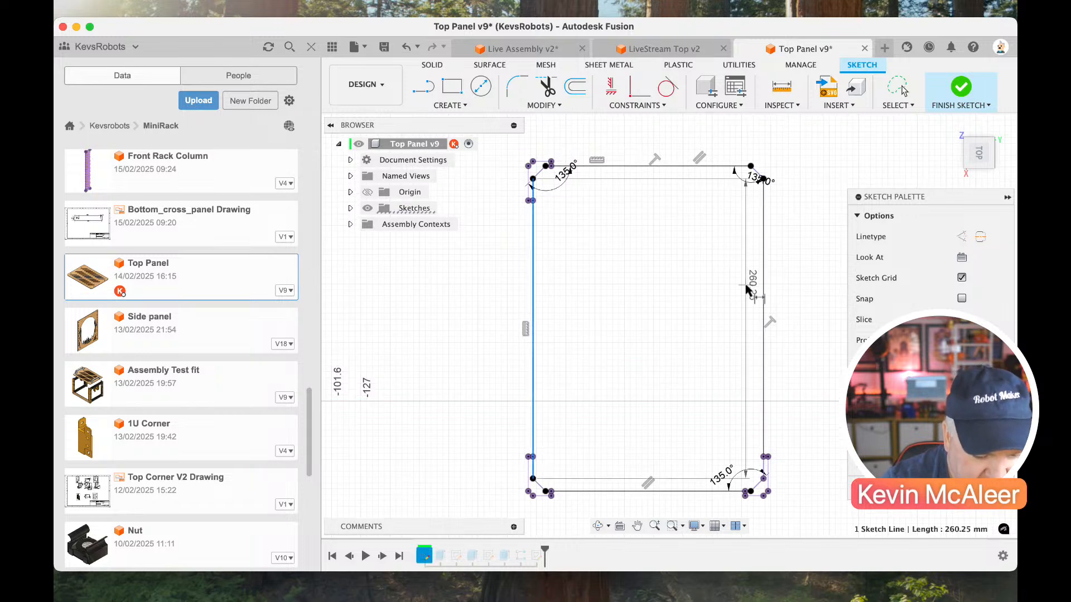
left_click(766, 293)
scroll(725, 223, "up", 1)
left_click(685, 159)
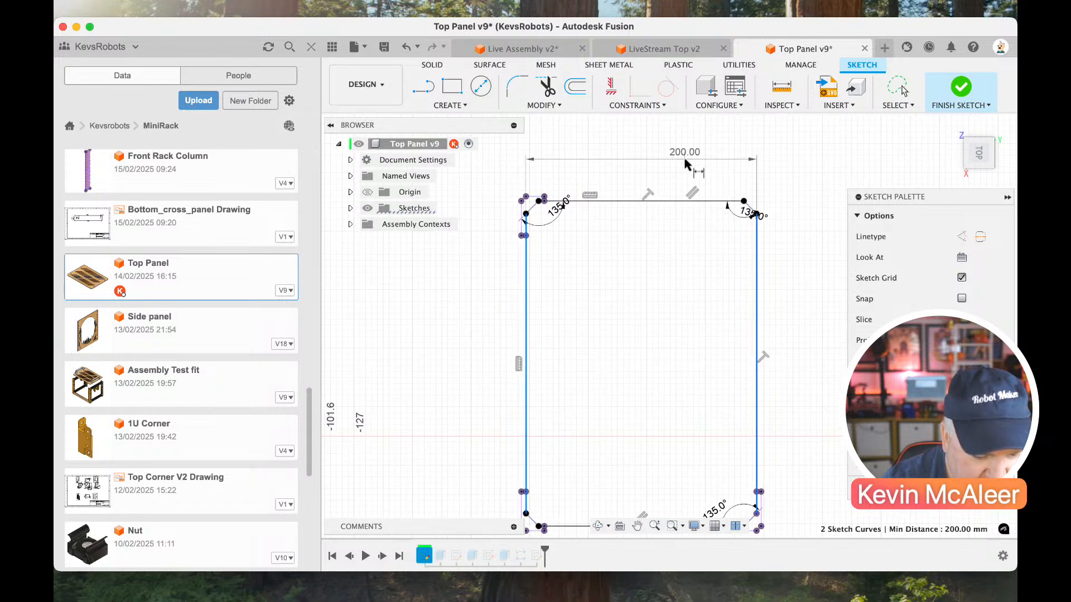
left_click(665, 322)
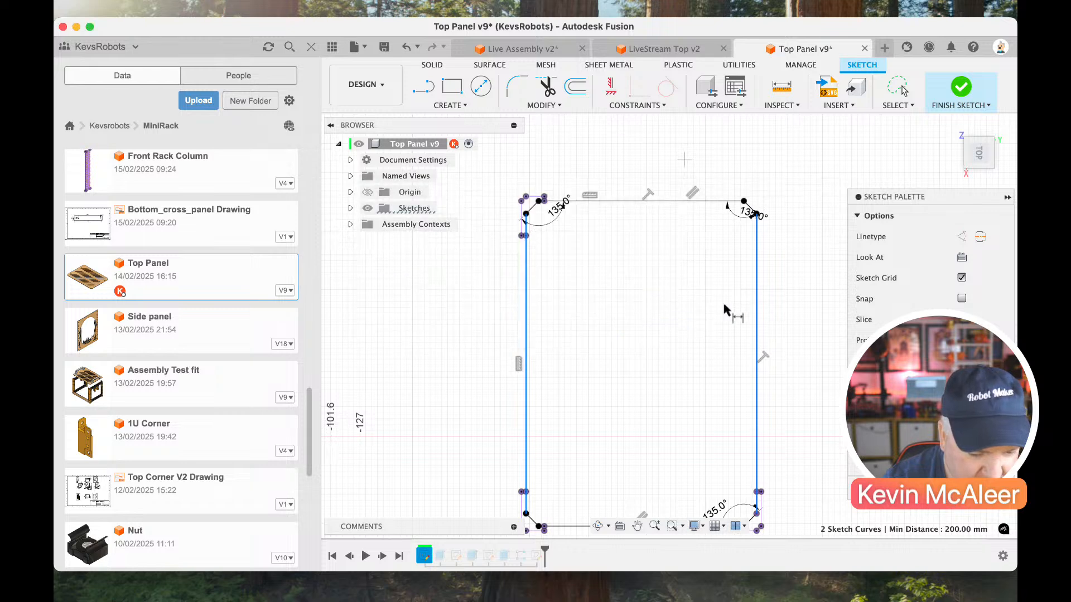
Add a driven overall length dimension between the outline's two short sides and finish the sketch.
left_click(757, 277)
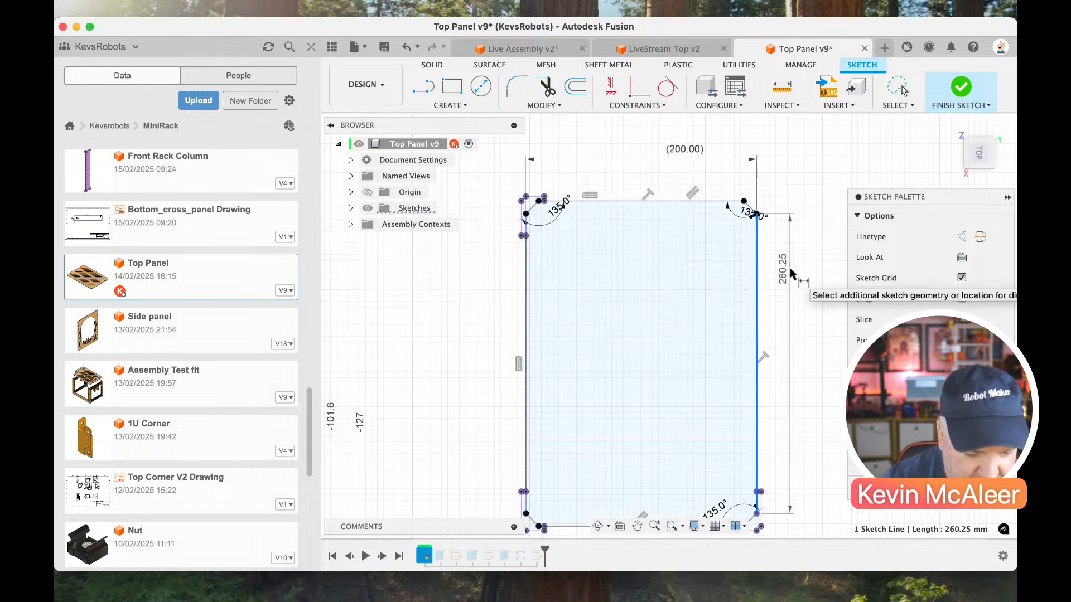
left_click(695, 202)
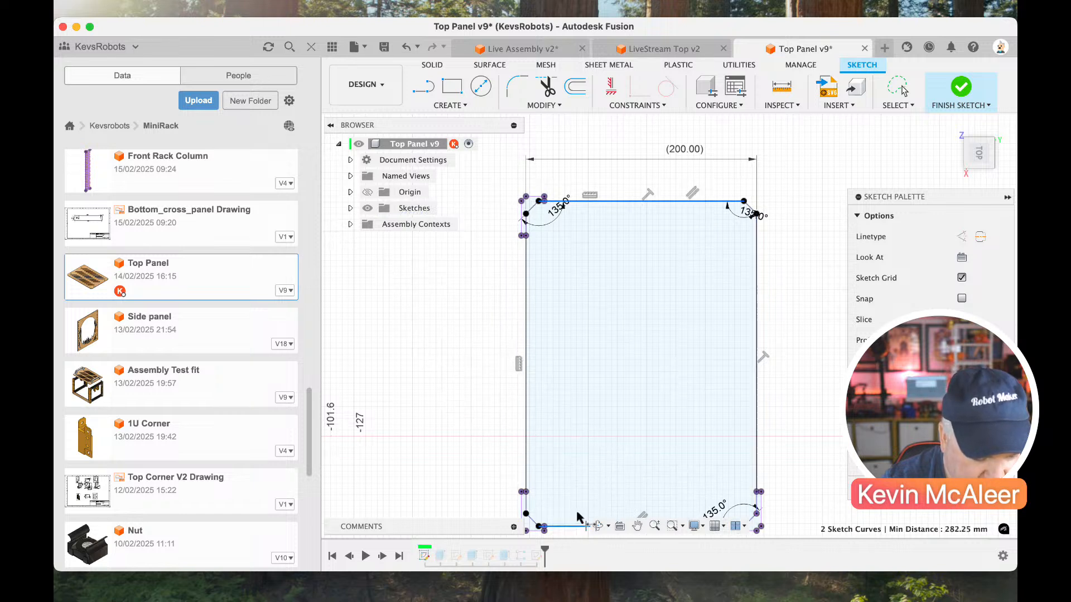
left_click(655, 360)
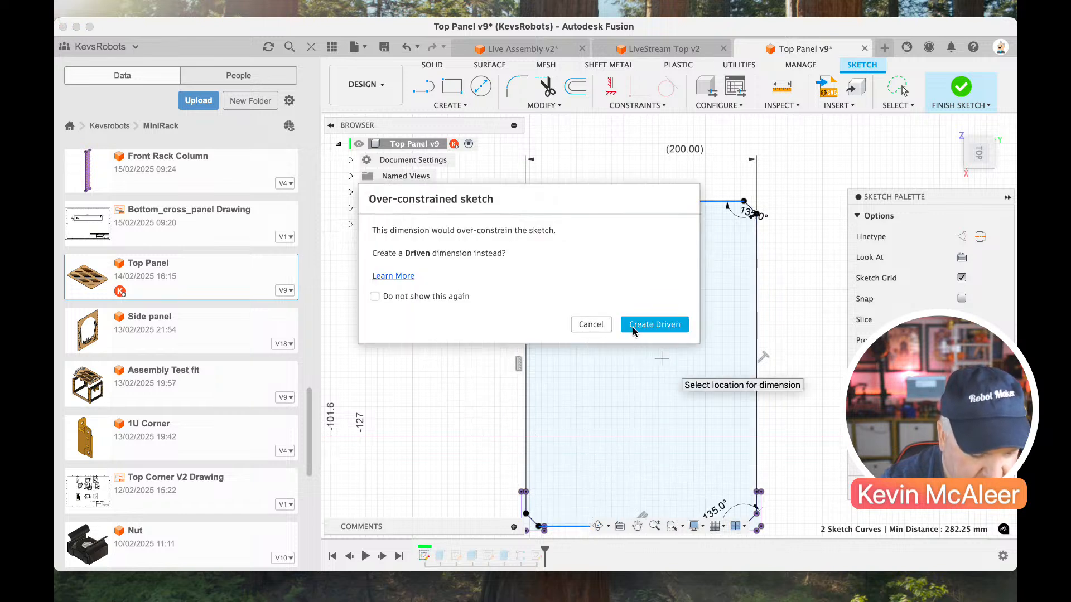
key("Escape")
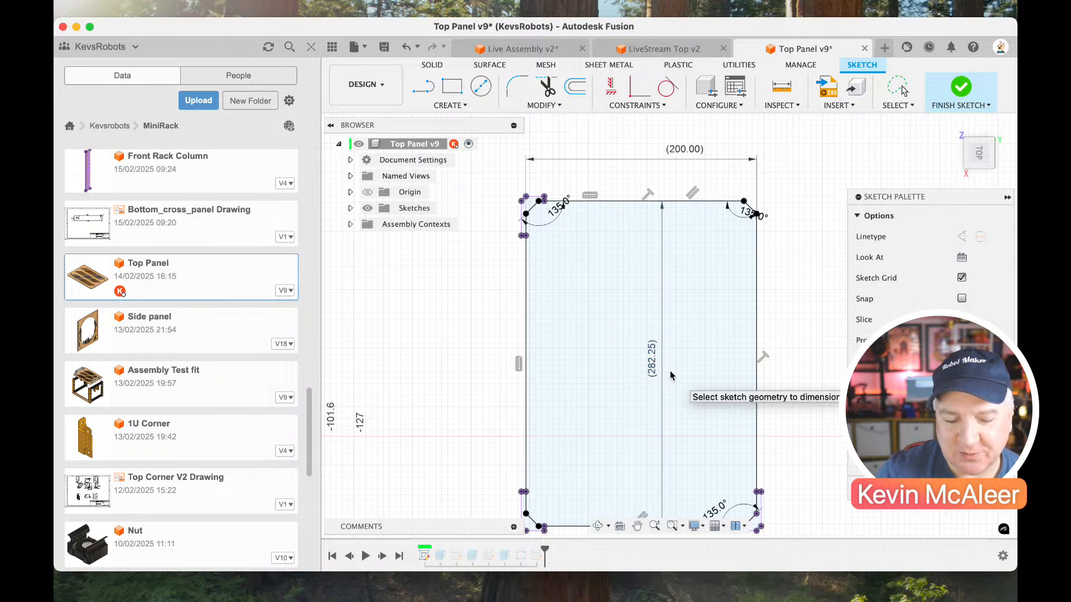
left_click(962, 91)
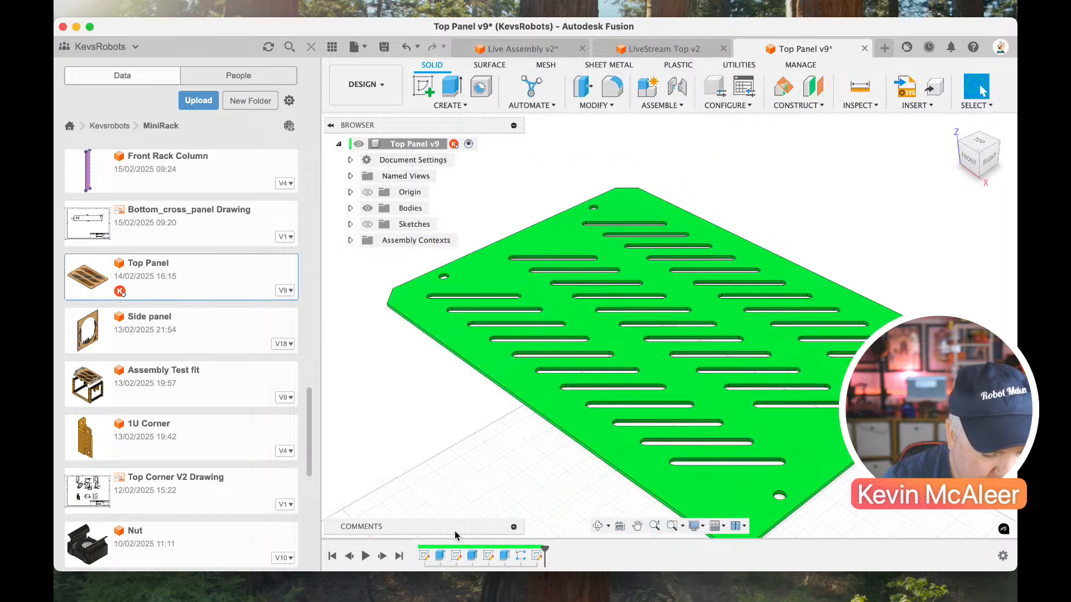
Open the panel's ventilation slot sketch, followed by its mounting hole sketch, to examine their dimensions.
left_click(456, 556)
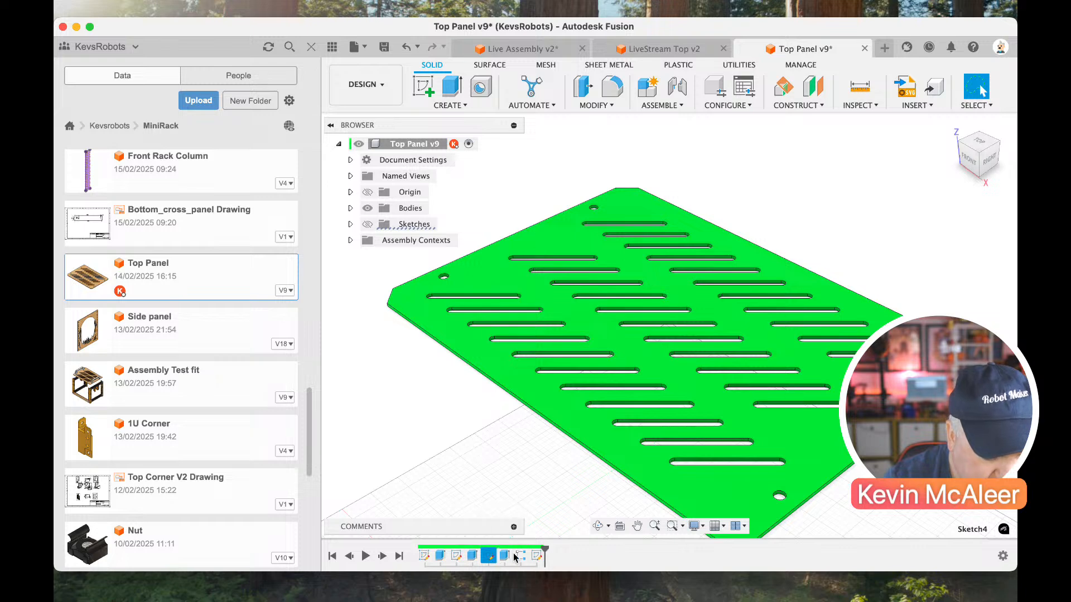
double_click(488, 555)
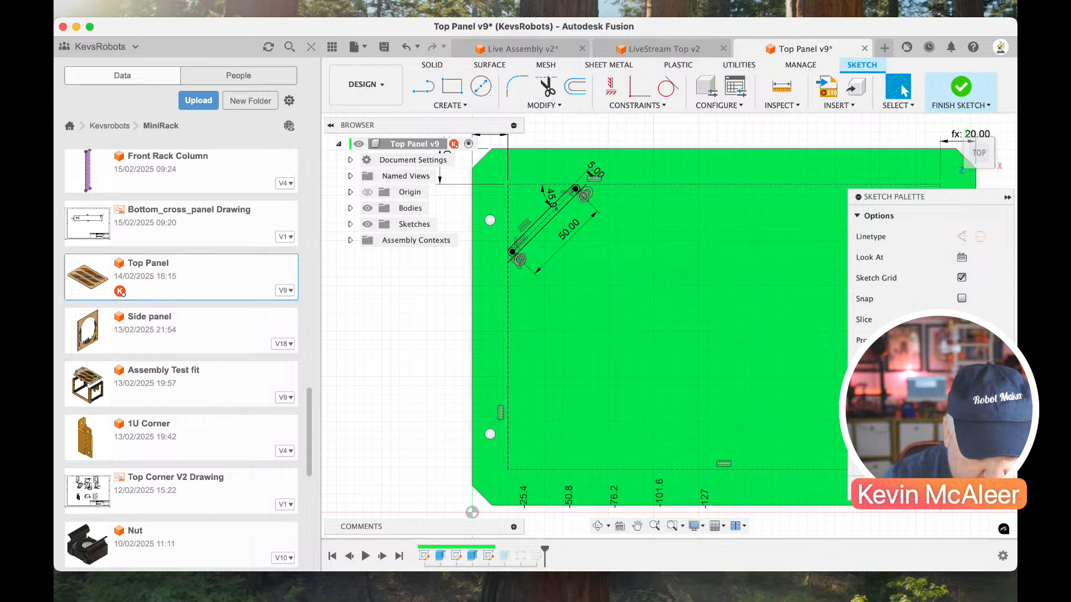
double_click(456, 556)
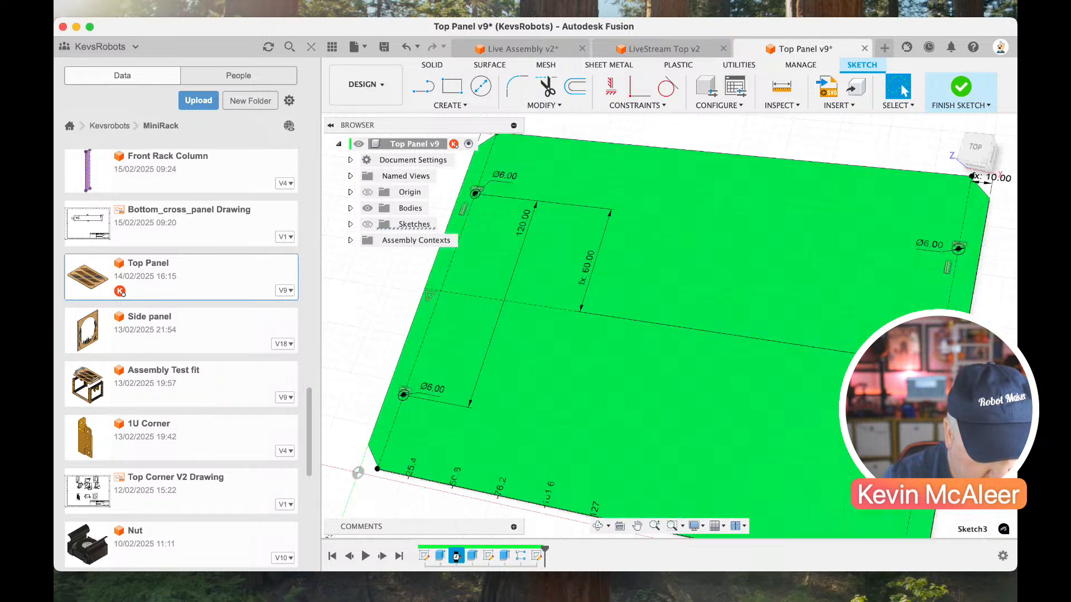
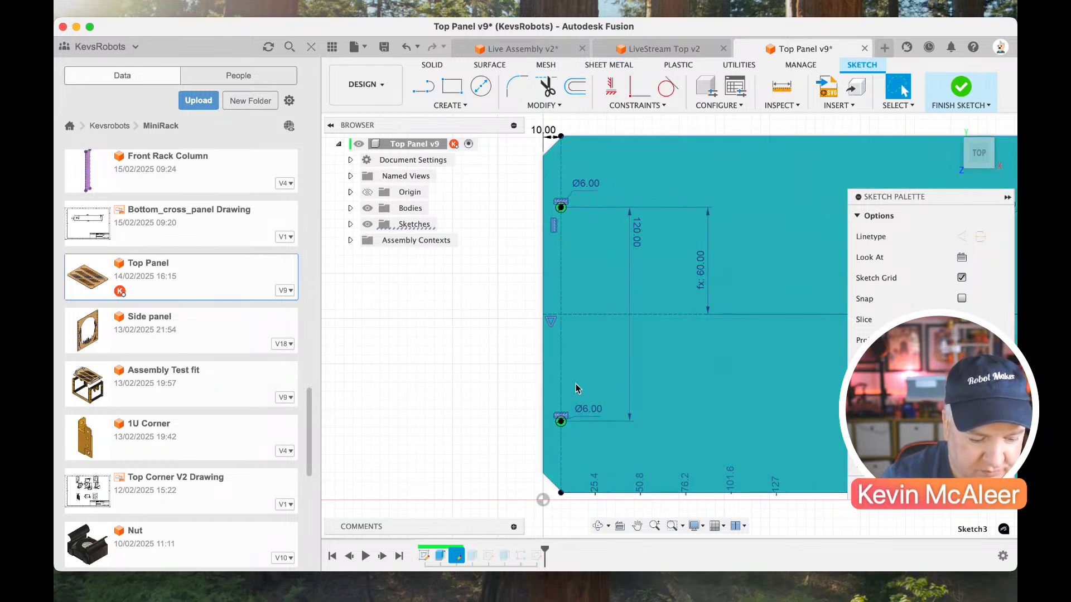
Examine the mounting hole dimensions at both ends of the panel and finish the sketch.
scroll(657, 258, "right", 3)
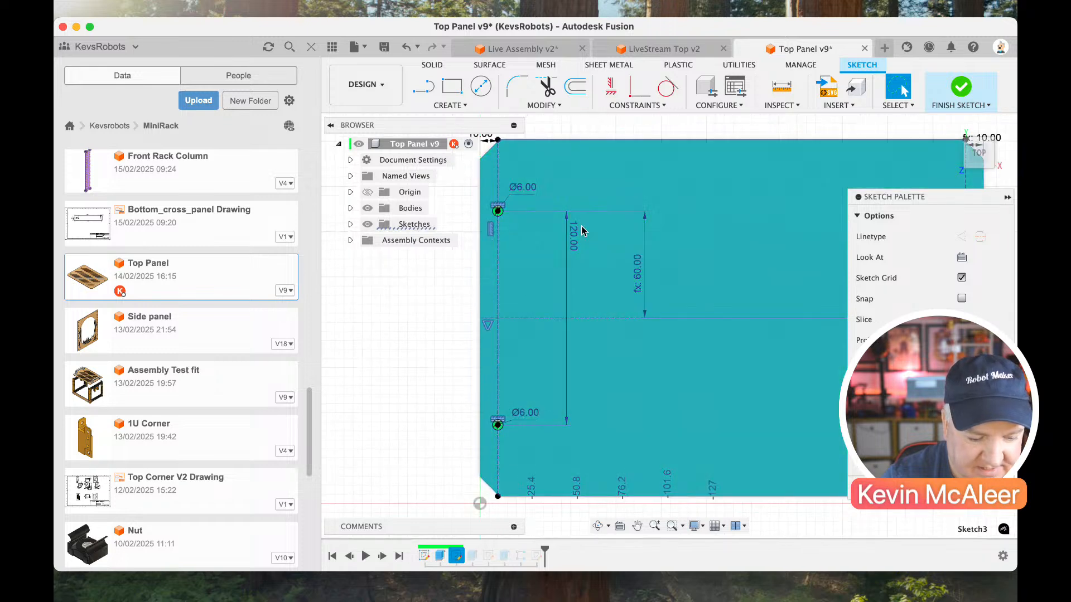
scroll(581, 230, "right", 10)
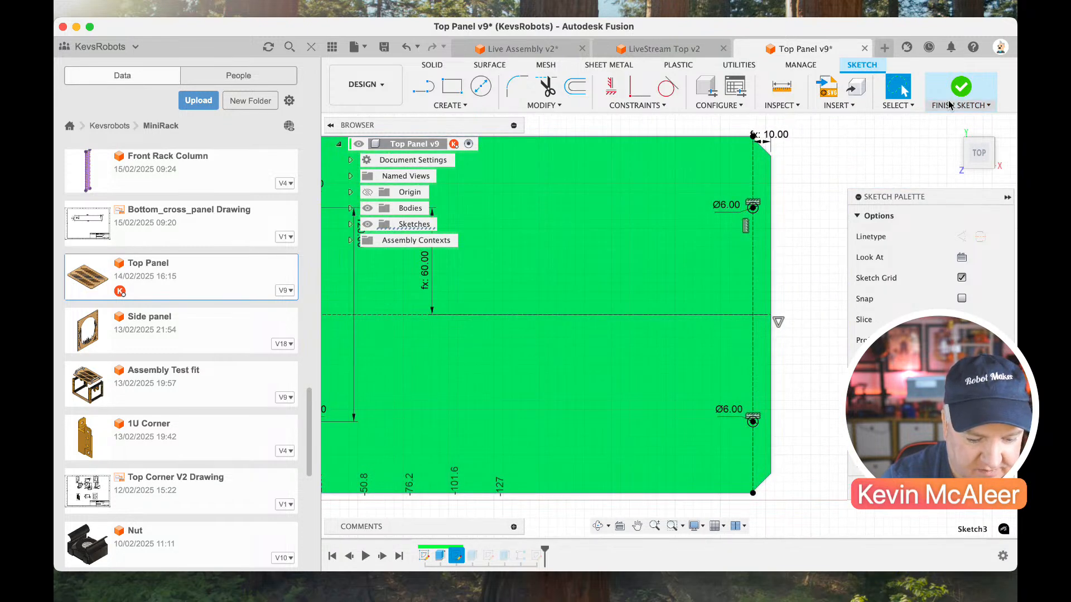
left_click(960, 88)
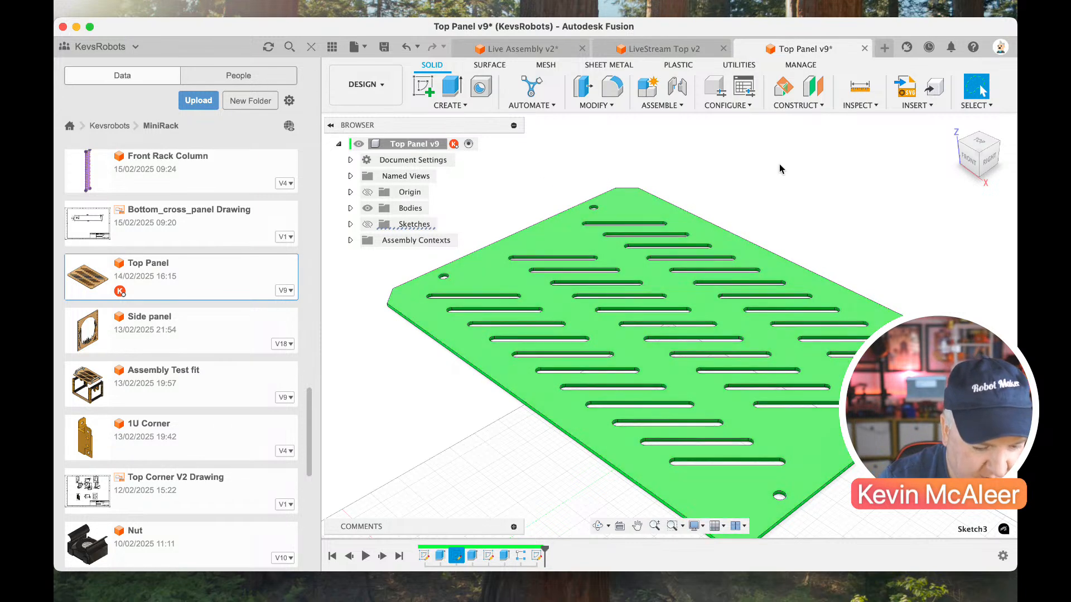
Return to the Live Assembly design and insert the Top Panel above the rack columns.
left_click(525, 51)
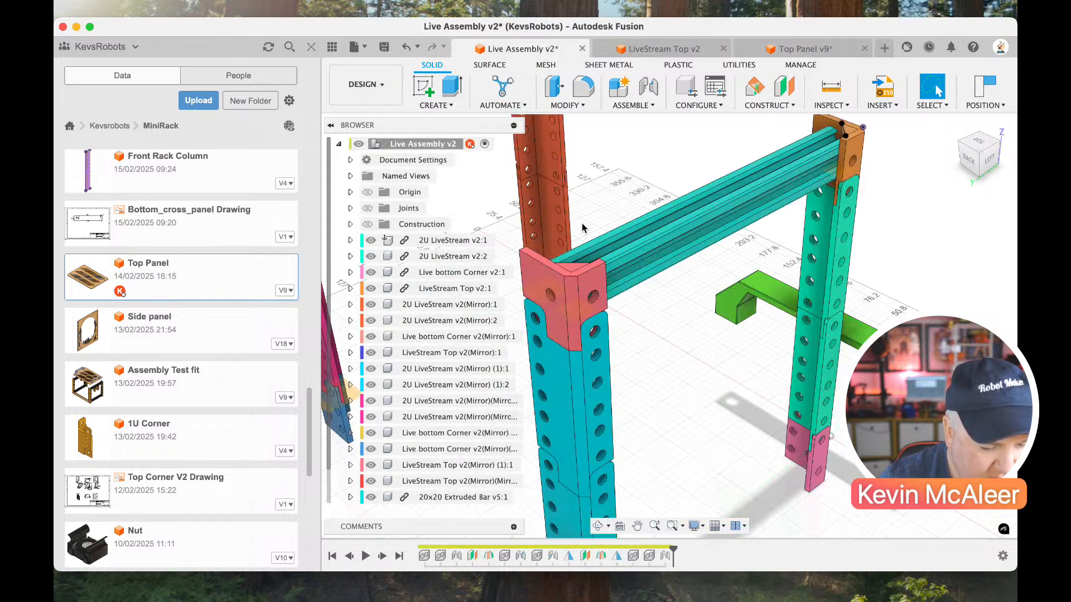
right_click(159, 287)
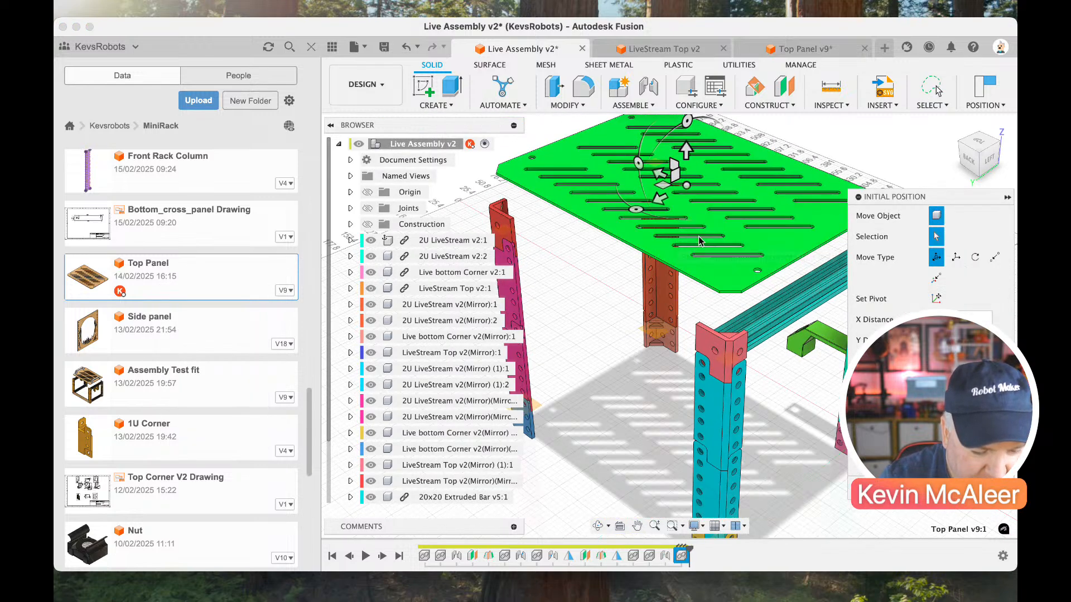
scroll(699, 237, "right", 3)
scroll(720, 285, "up", 5)
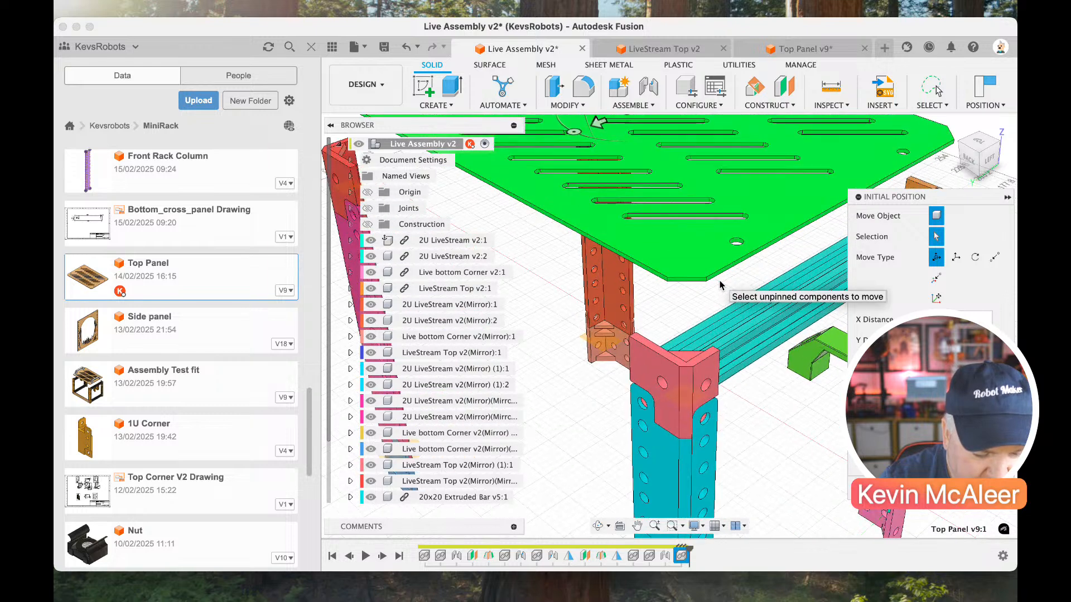
left_click(976, 152)
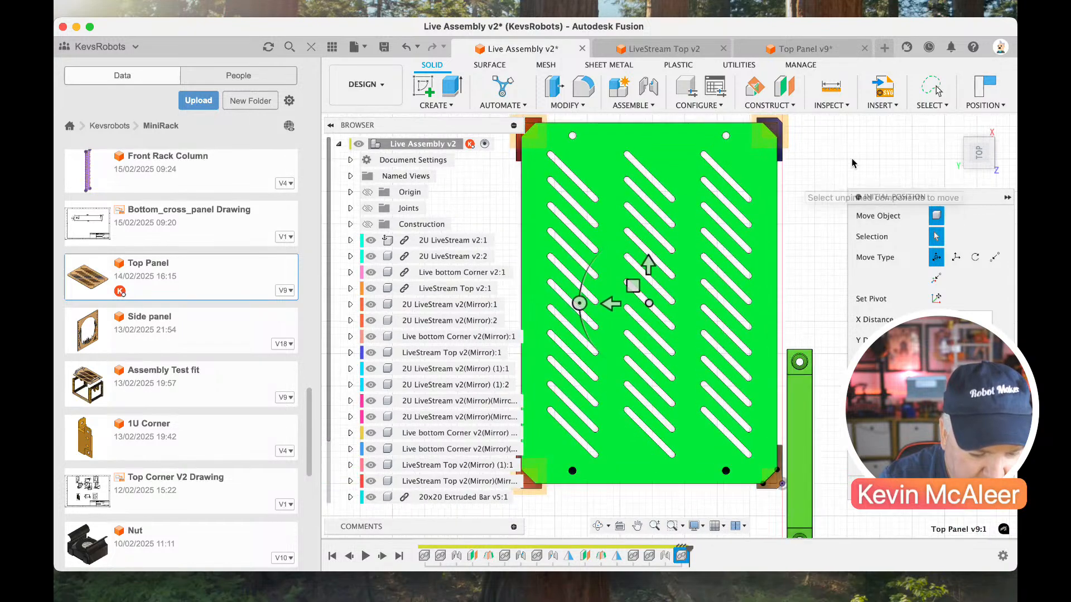
Place the inserted panel and start a joint, with its first snap point at the middle of the Top Panel's chamfered corner.
mouse_move(976, 154)
left_mouse_down()
mouse_move(967, 114)
mouse_move(973, 150)
left_mouse_up()
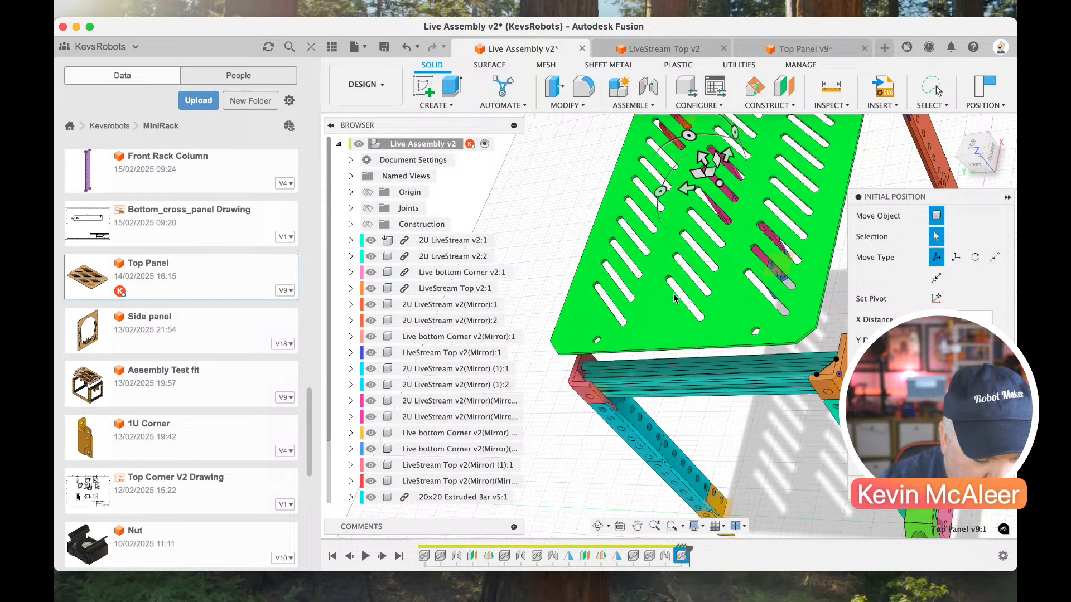
middle_click_drag(741, 187, 732, 273, "shift")
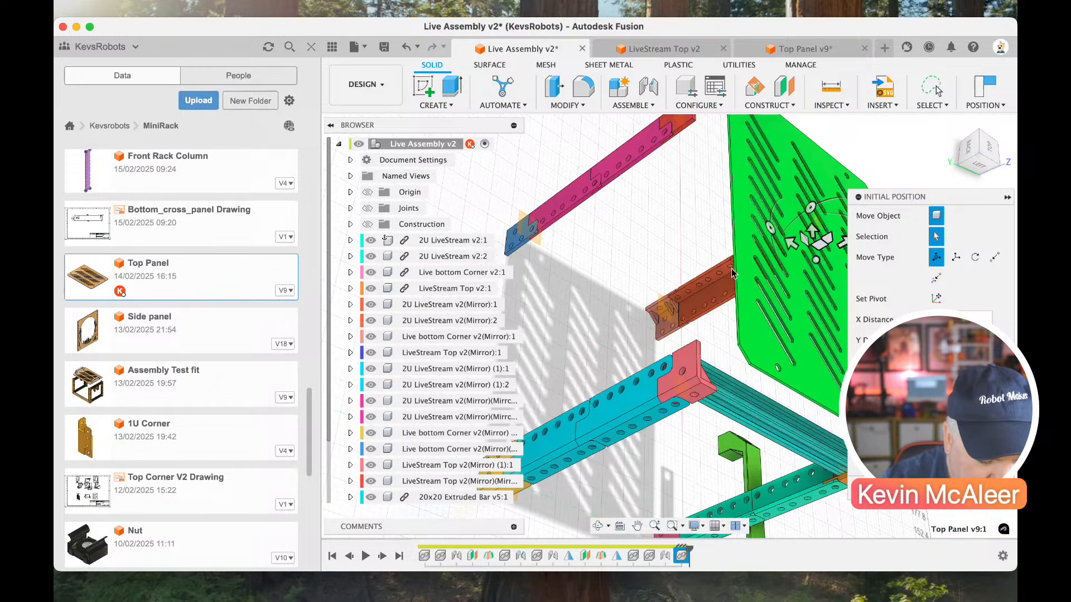
left_click(646, 86)
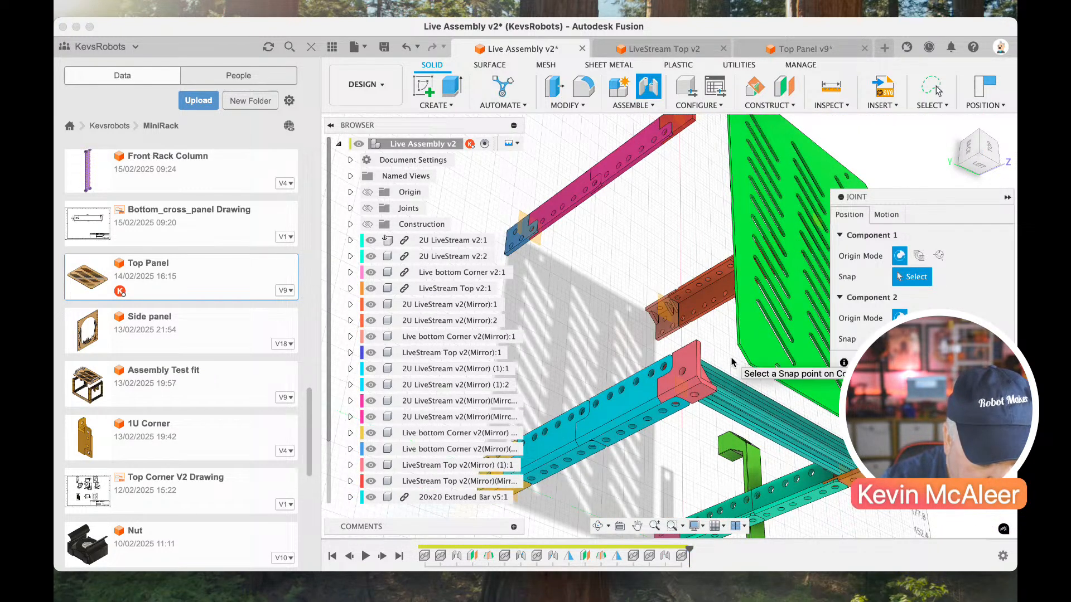
scroll(733, 358, "up", 3)
scroll(732, 358, "up", 5)
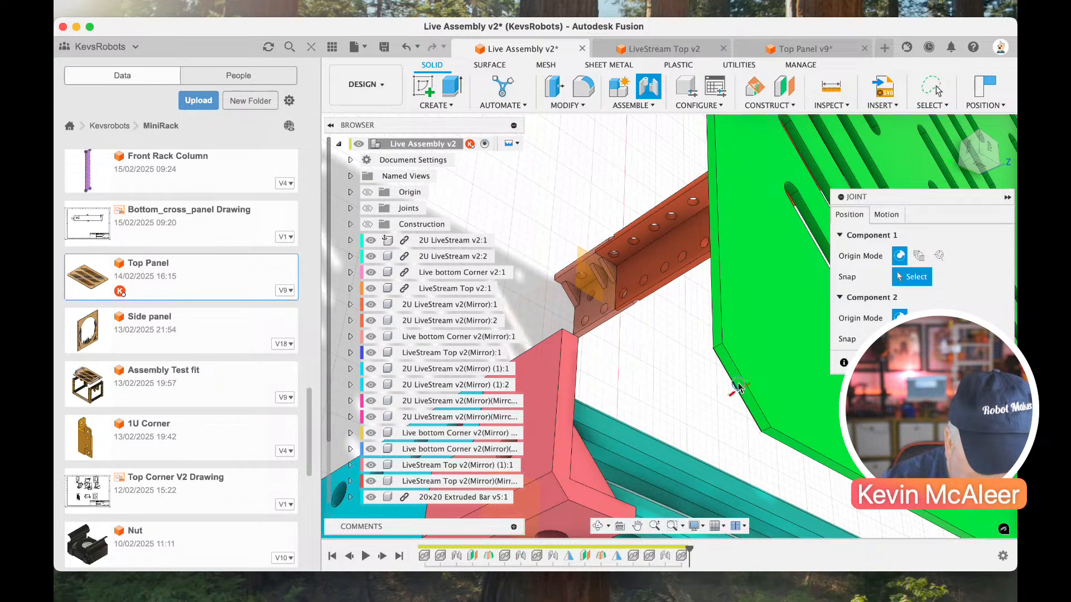
left_click(737, 384)
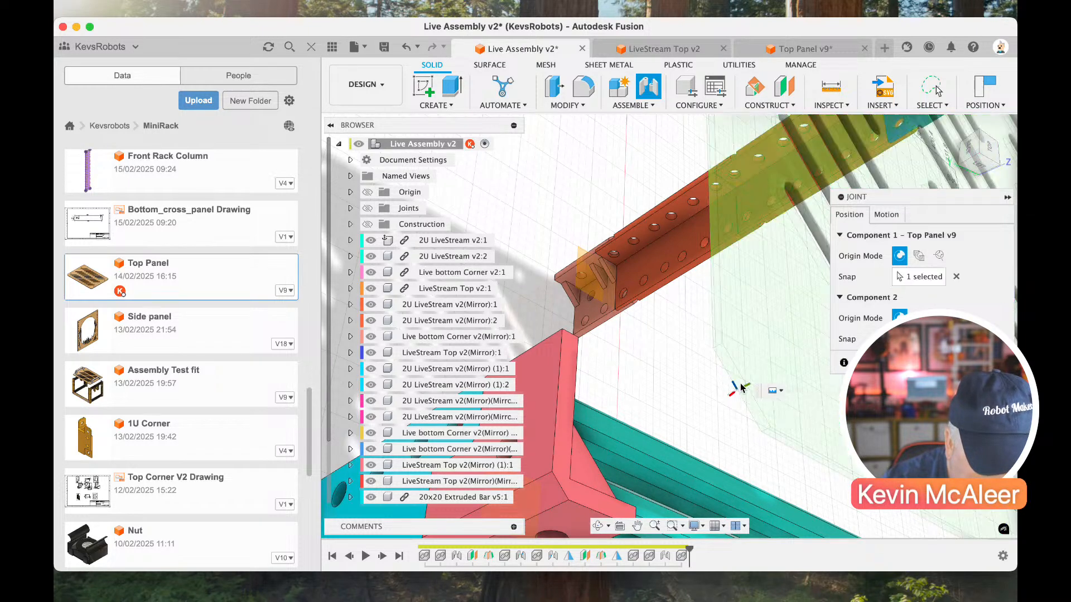
left_click(956, 276)
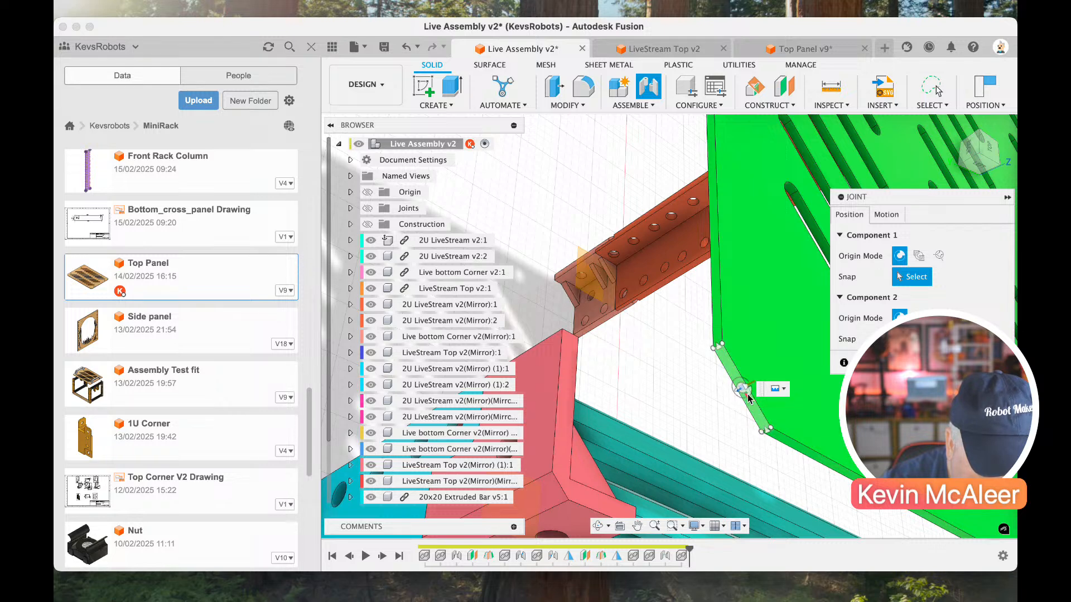
left_click(746, 389)
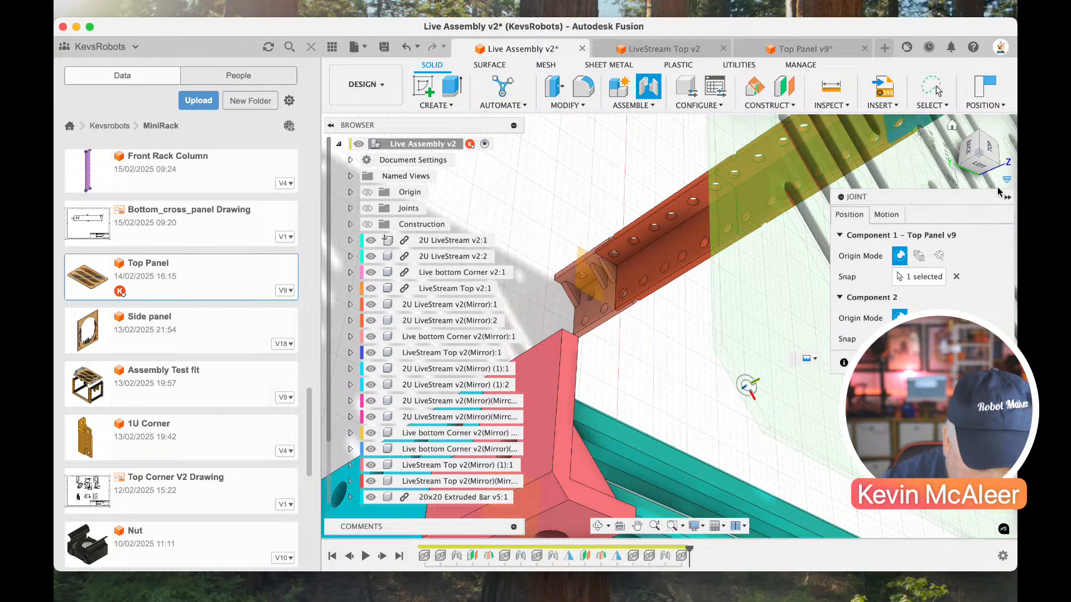
Snap the joint's second component to the chamfer on the mirrored LiveStream Top bracket beside the extruded bar and complete the joint.
left_click(975, 167)
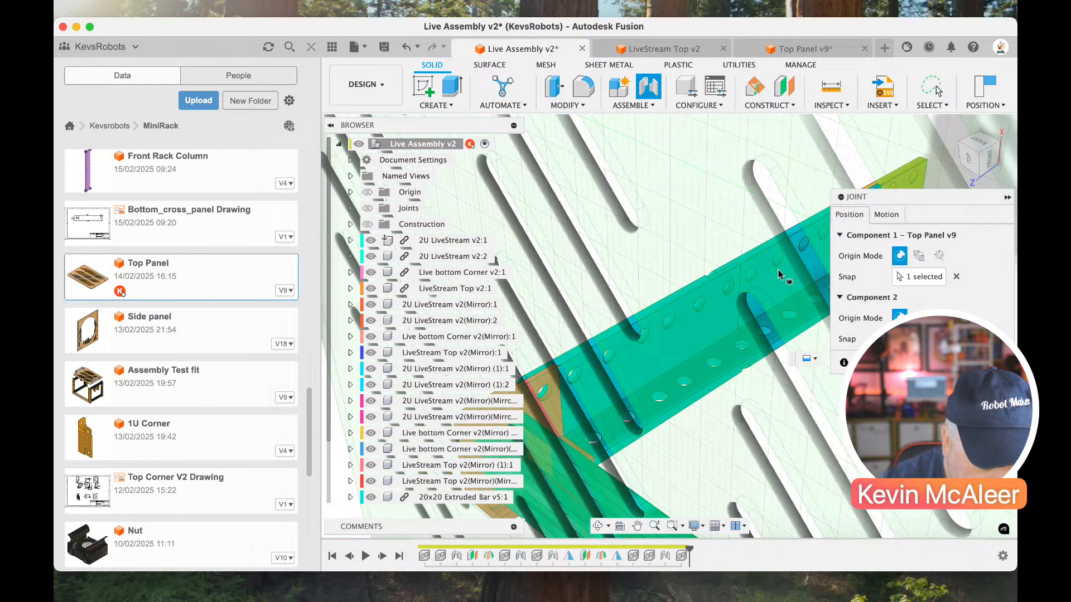
scroll(634, 325, "up", 3)
scroll(631, 330, "down", 5)
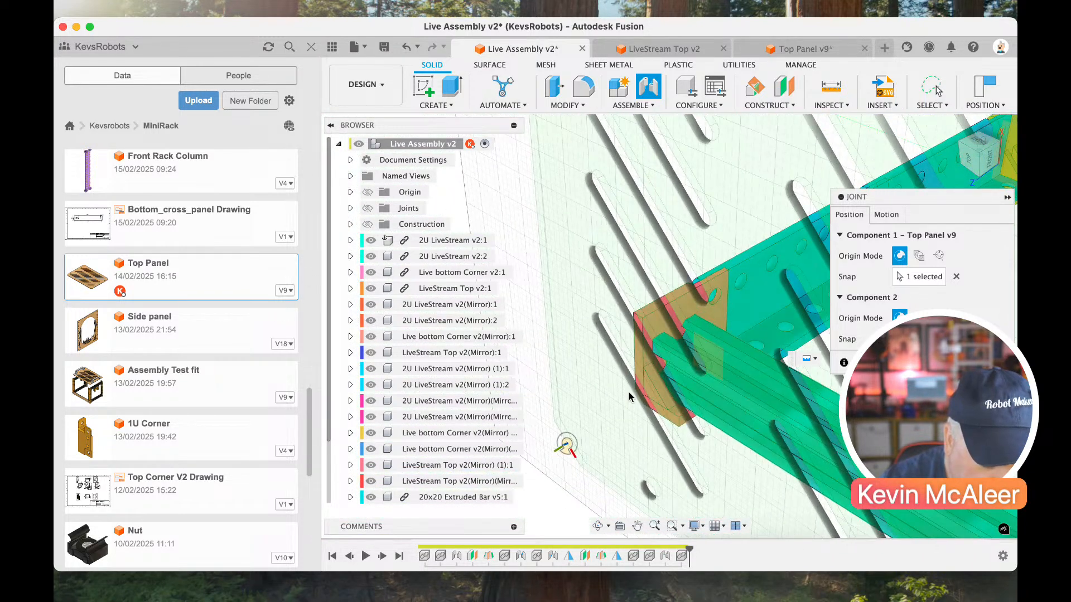
scroll(628, 393, "up", 6)
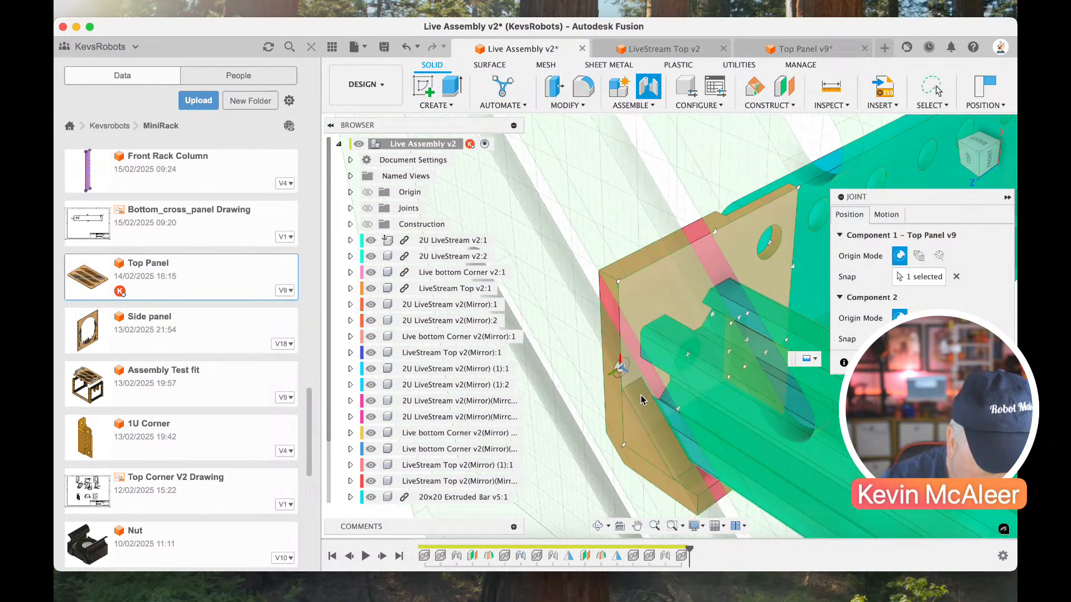
left_click(650, 425)
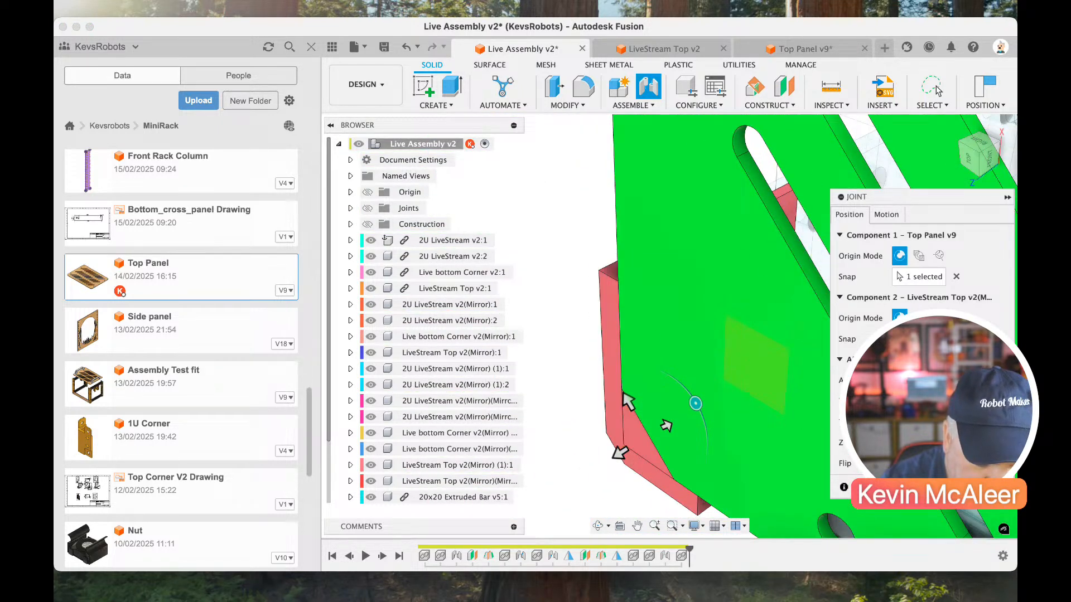
left_click(953, 487)
Join the Livestream handle's end hole to the Top Panel's corner mounting hole, with the handle rotated 90 degrees along the short edge.
left_click(952, 130)
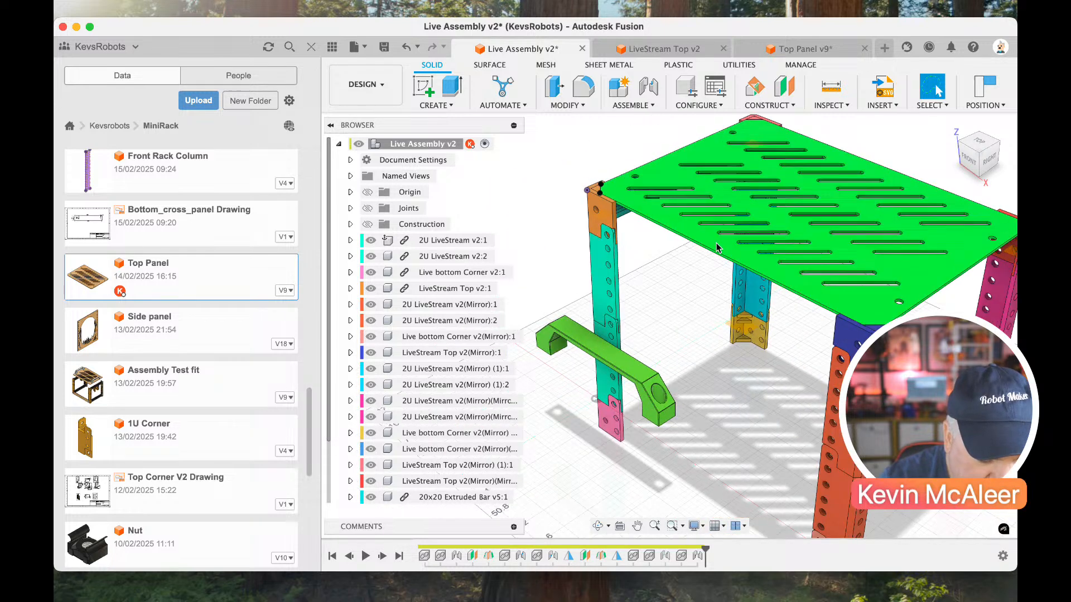
left_click(647, 87)
left_click_drag(972, 126, 967, 92)
left_click(716, 328)
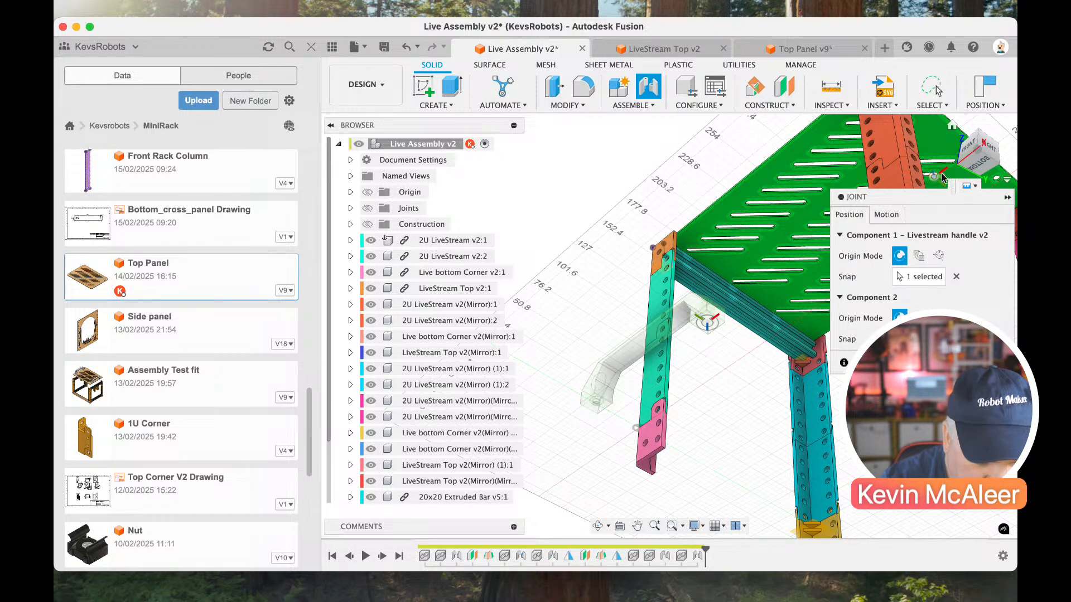
left_click(976, 152)
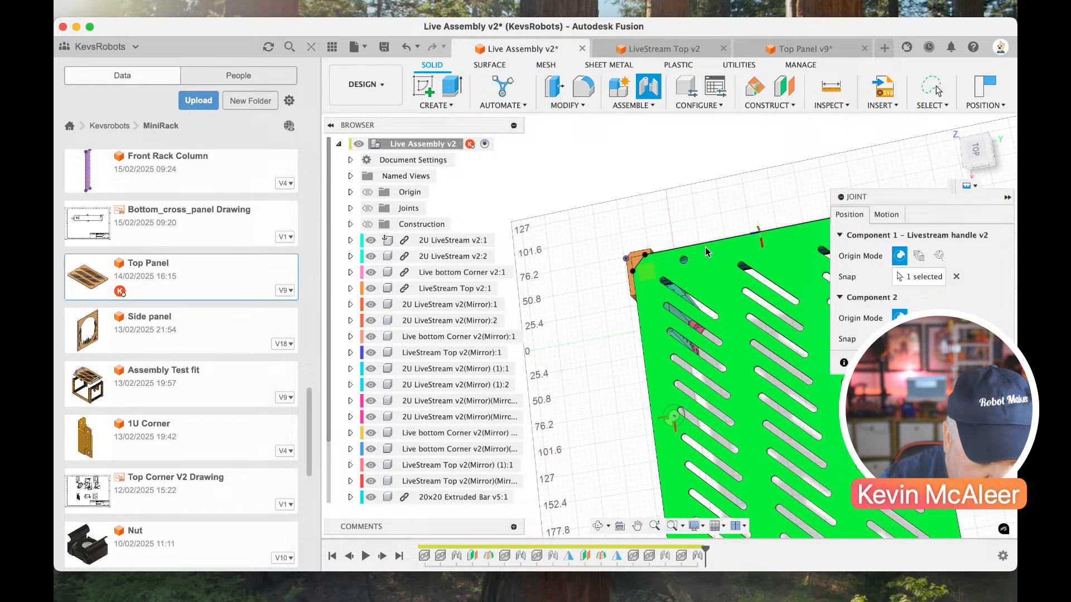
left_click(685, 260)
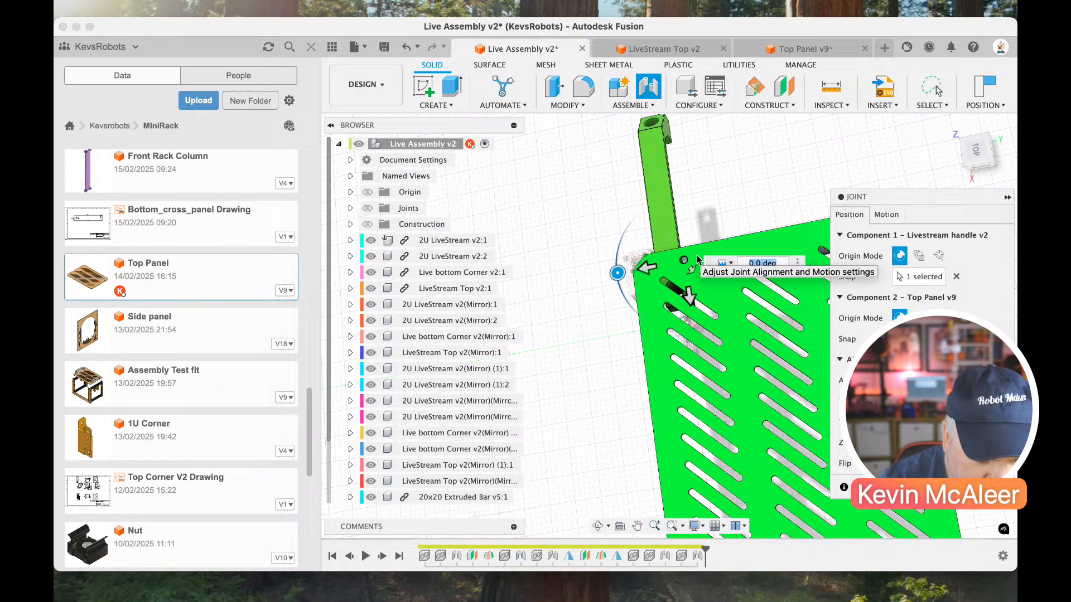
left_click_drag(613, 273, 673, 218)
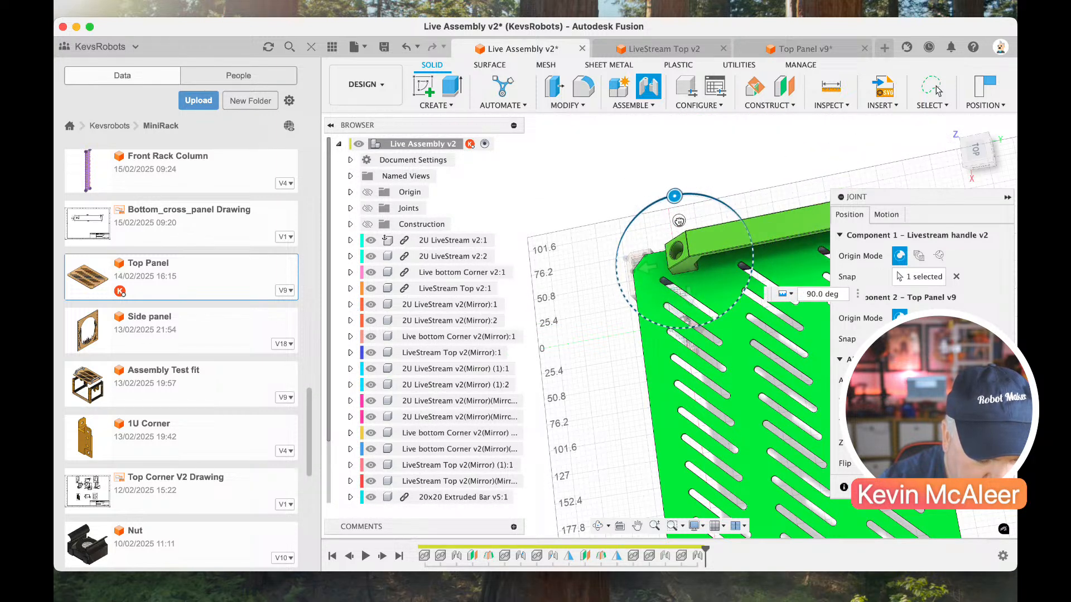
key("Return")
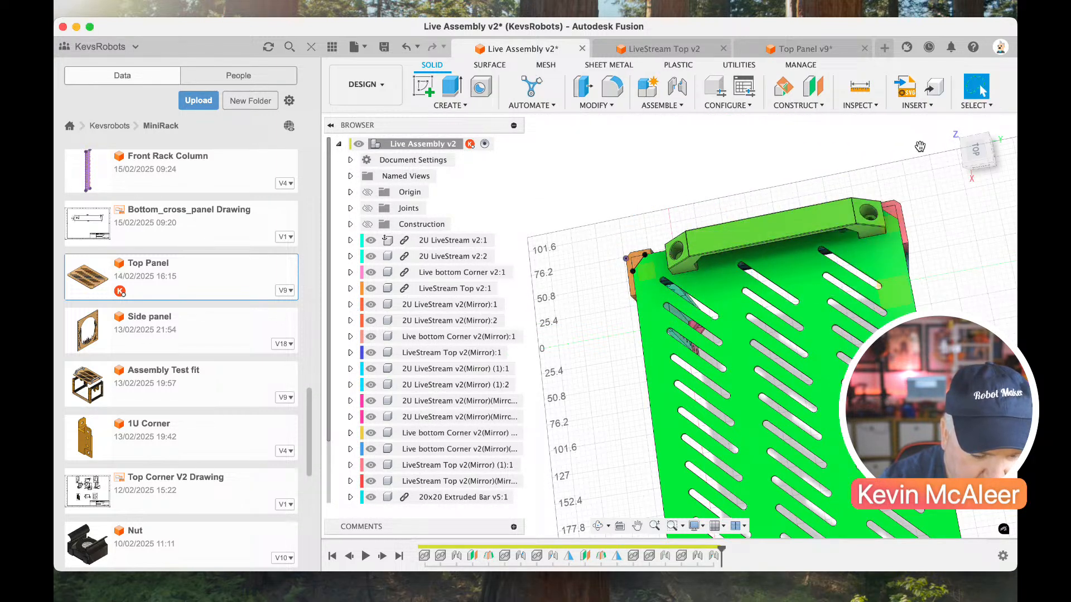
Show the assembly's construction planes and hide the project file list.
left_click(960, 142)
left_click(951, 131)
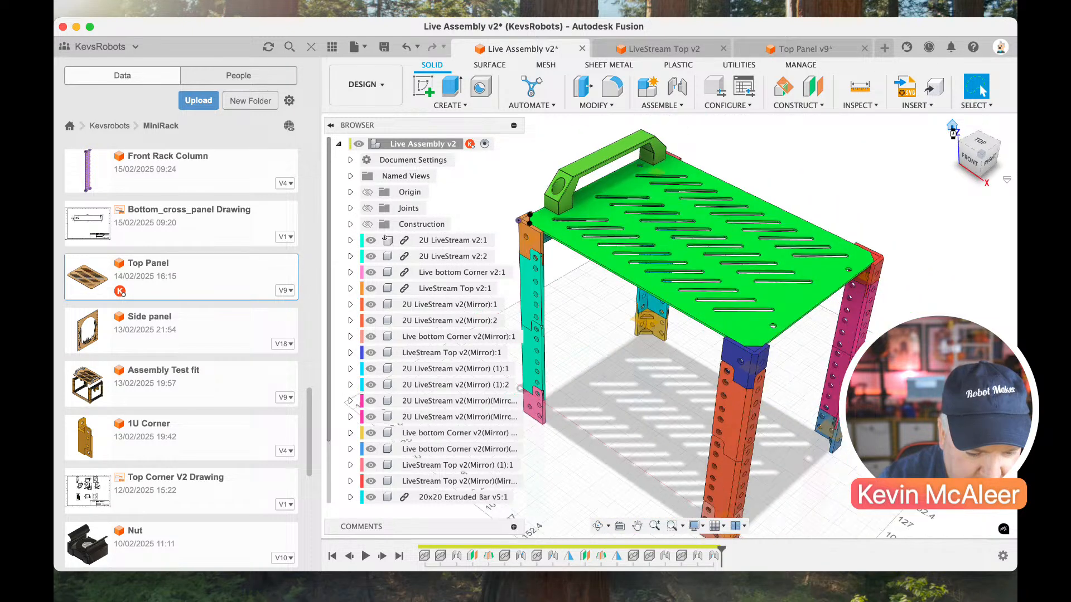
scroll(589, 212, "left", 3)
scroll(588, 212, "up", 3)
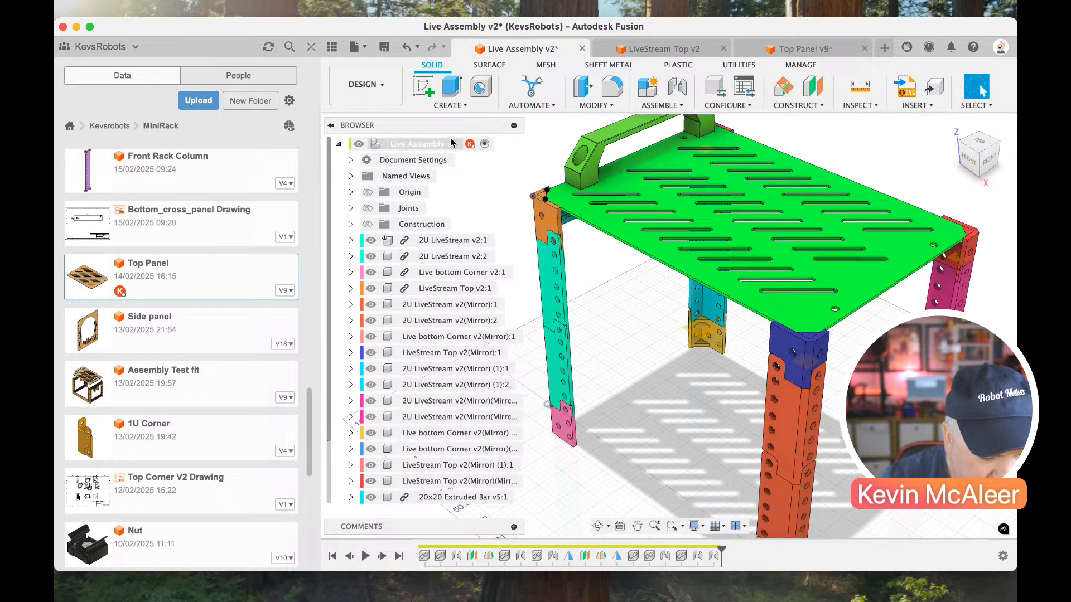
left_click(367, 224)
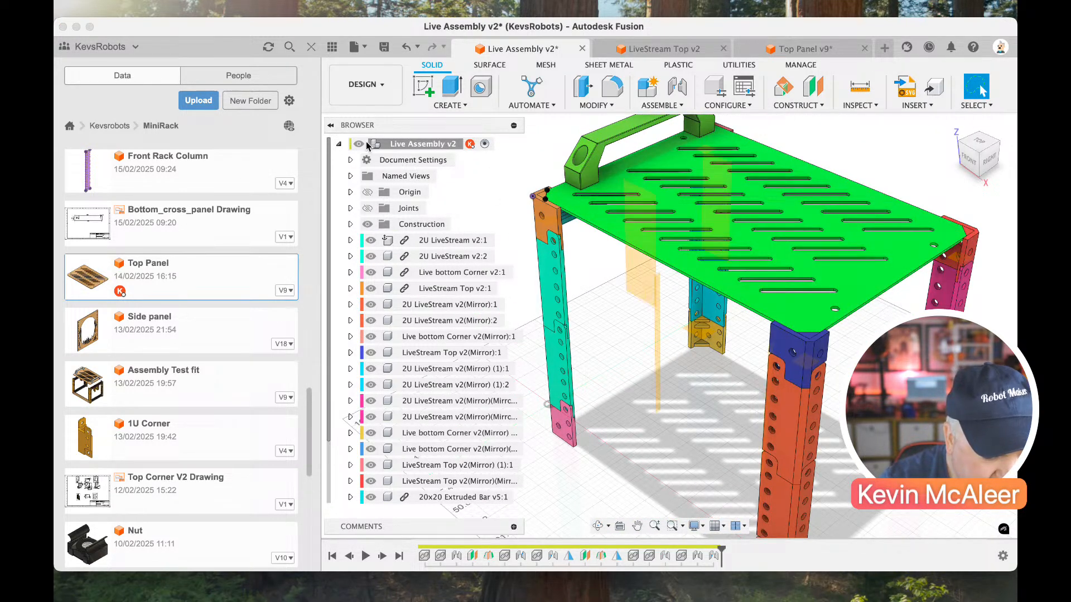
left_click(428, 108)
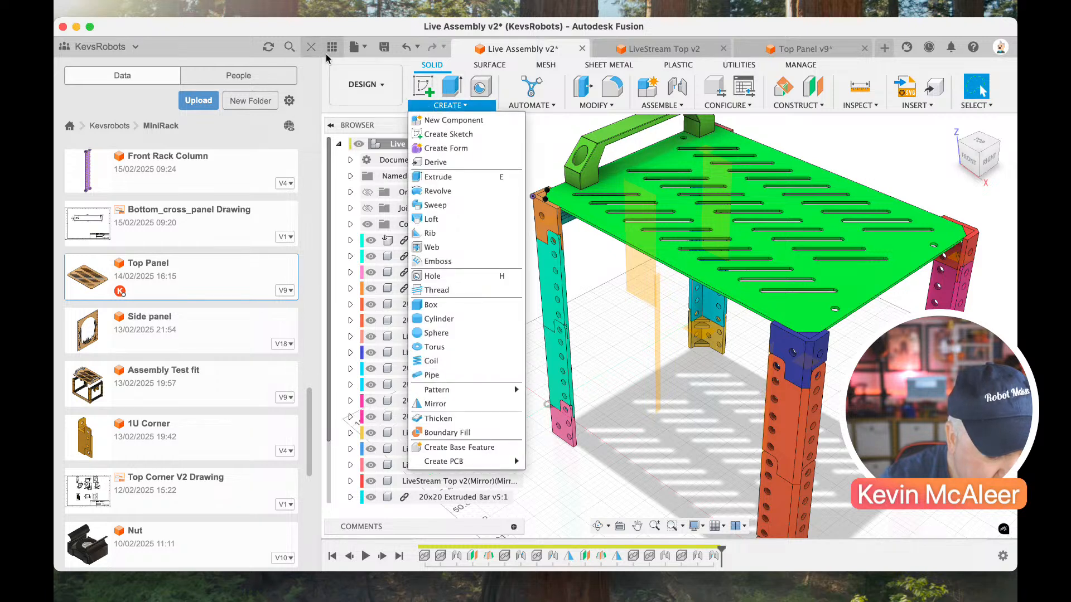
left_click(312, 47)
Mirror the Livestream handle component across the construction plane midway along the rack, onto the opposite short end of the Top Panel.
left_click(210, 105)
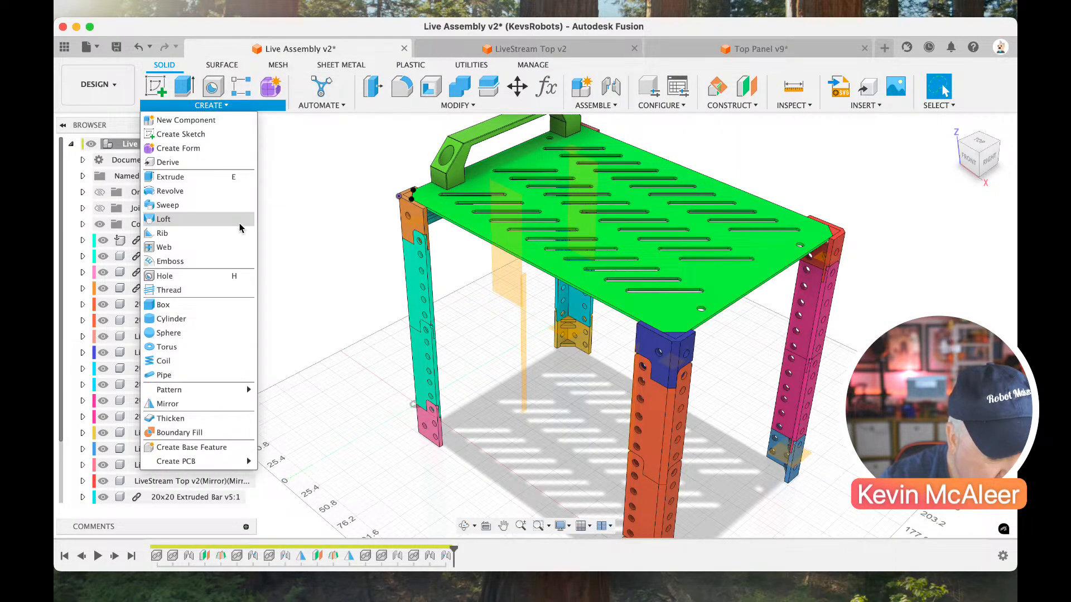
left_click(179, 404)
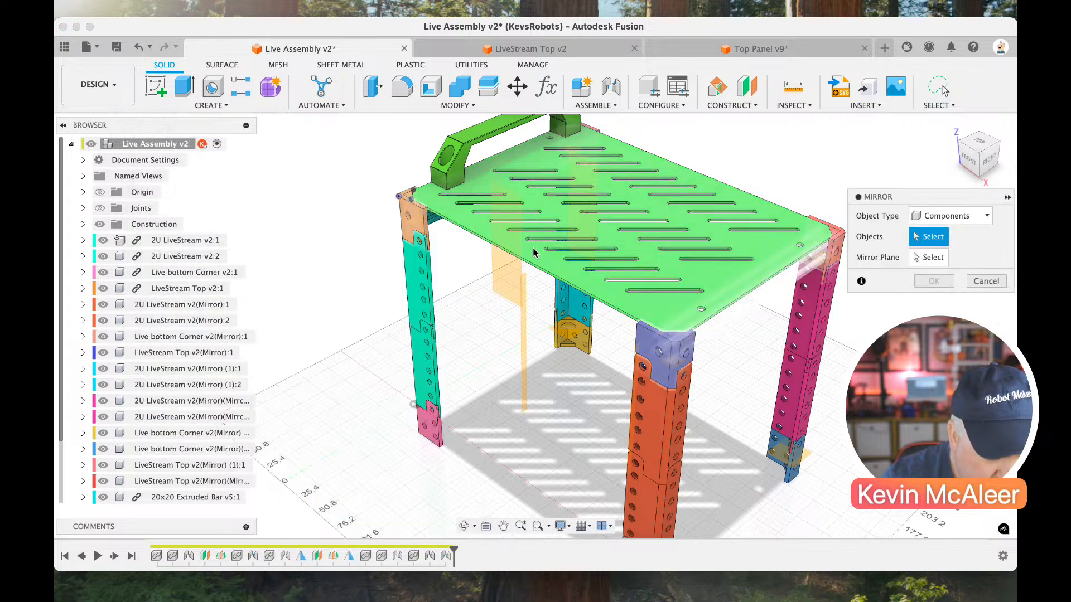
scroll(206, 467, "down", 2)
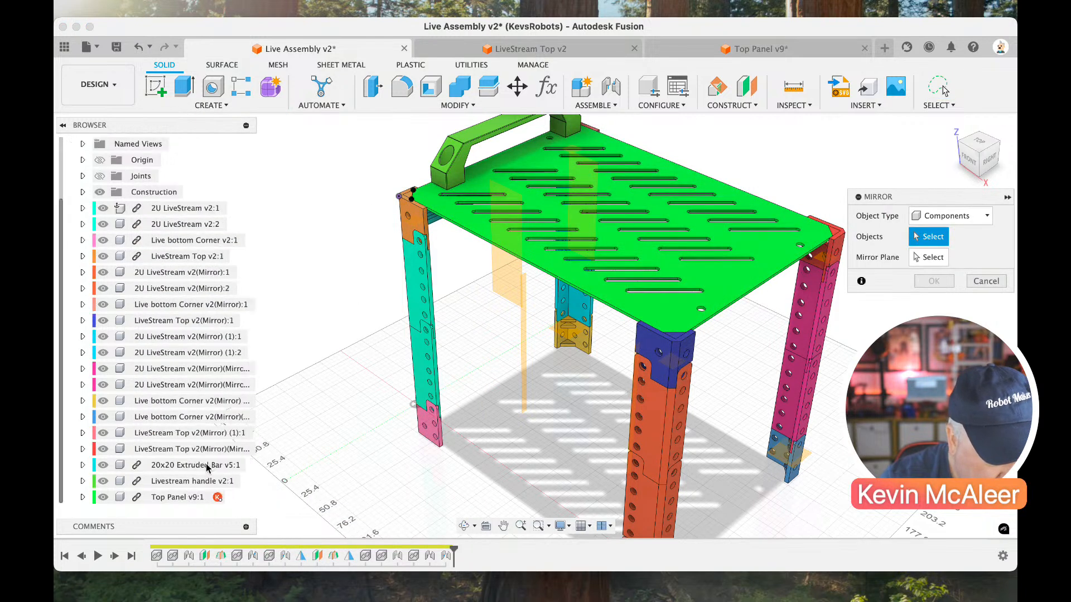
left_click(158, 498)
left_click(157, 482)
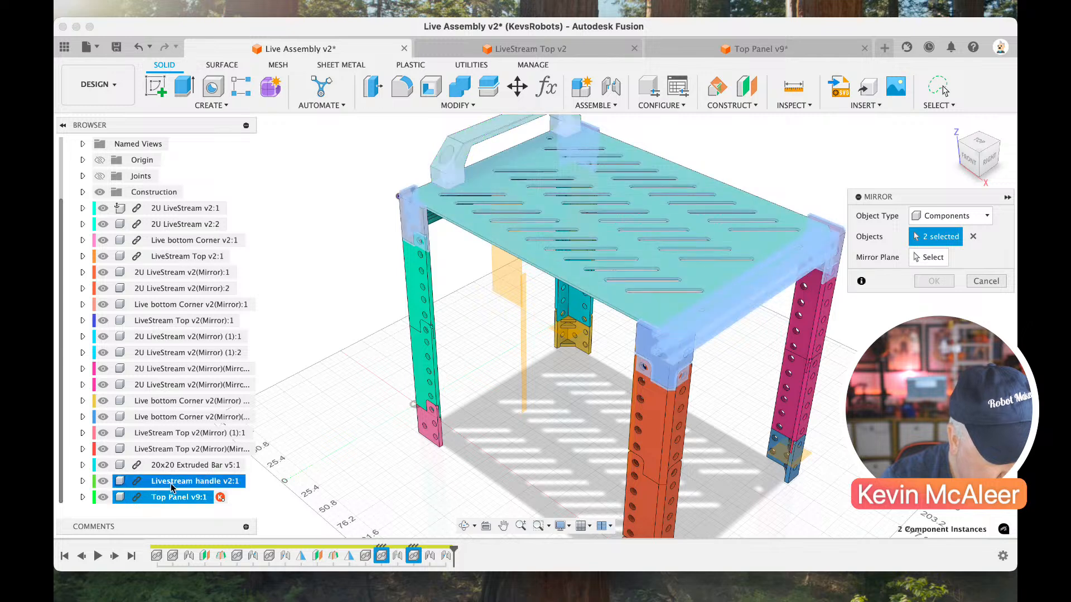
left_click(942, 257)
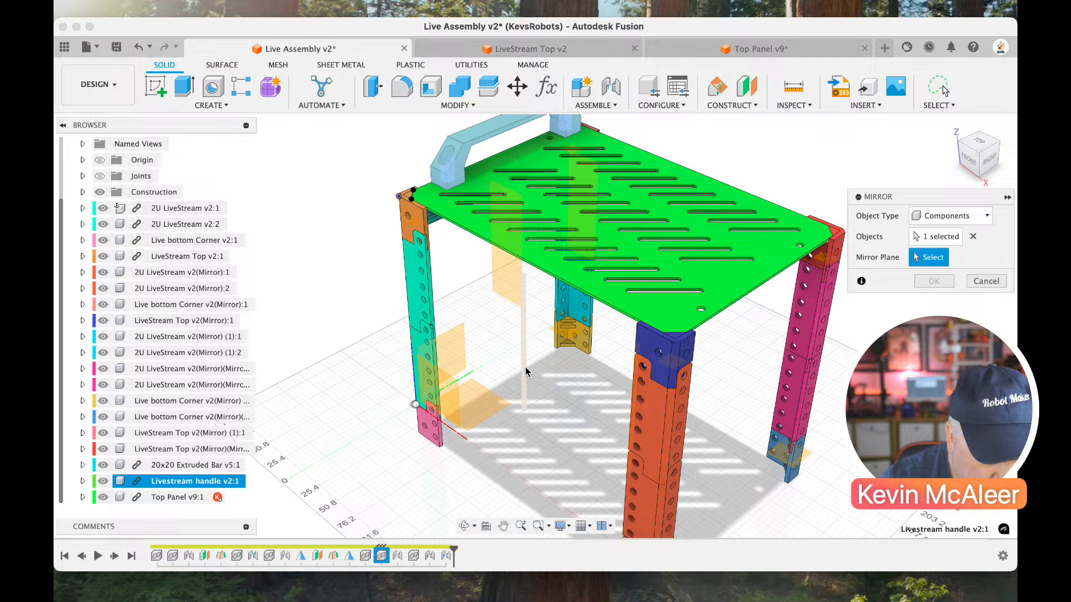
left_click(524, 372)
left_click(934, 281)
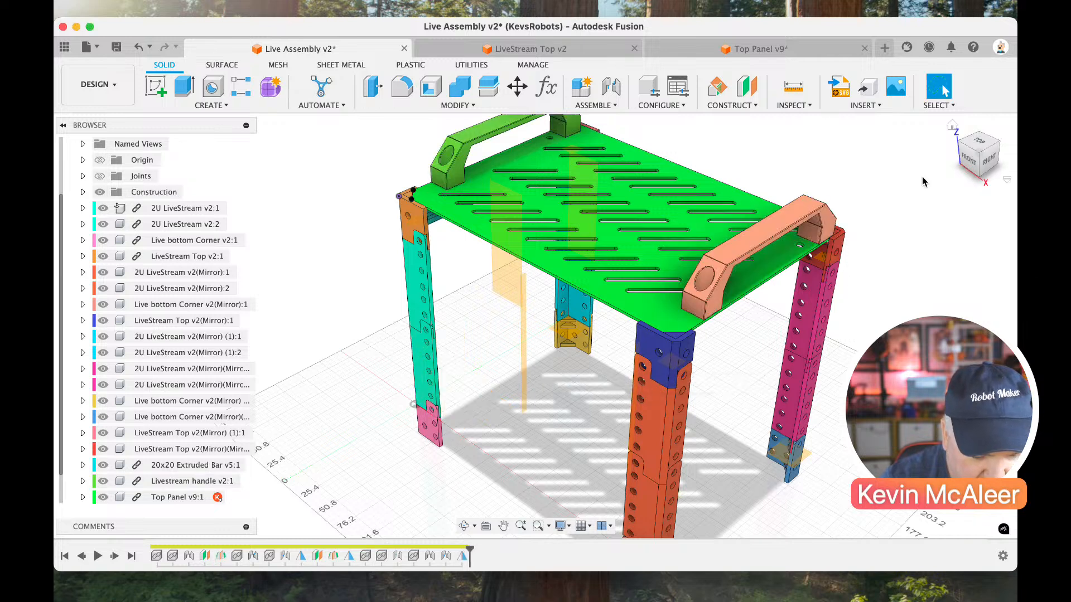
left_click(968, 150)
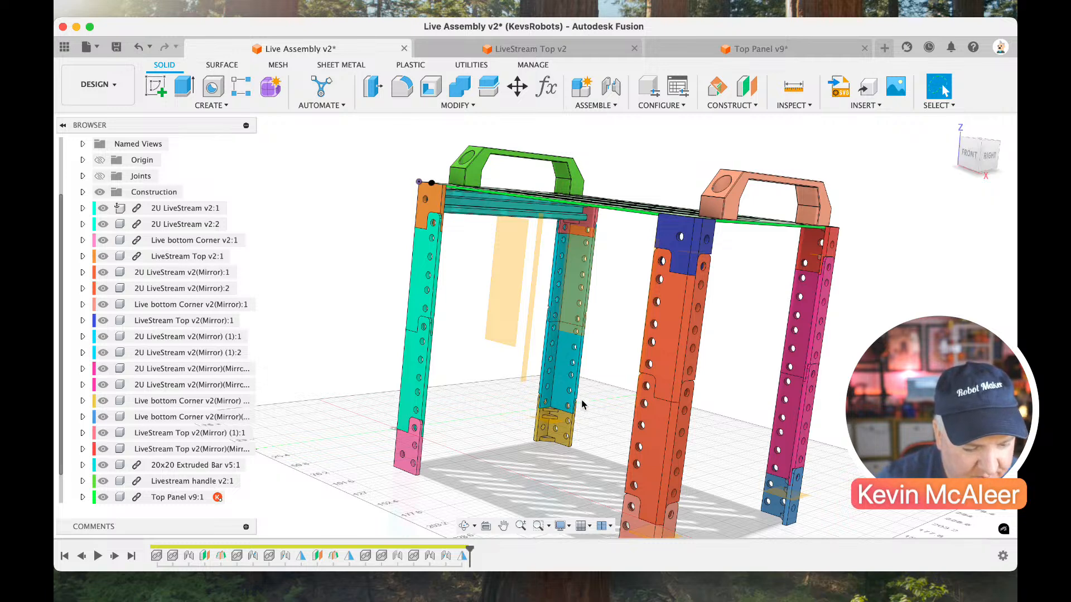
Show the MiniRack project's file list and open the Cluster Sign design.
scroll(582, 405, "down", 3)
middle_click_drag(581, 404, 613, 391)
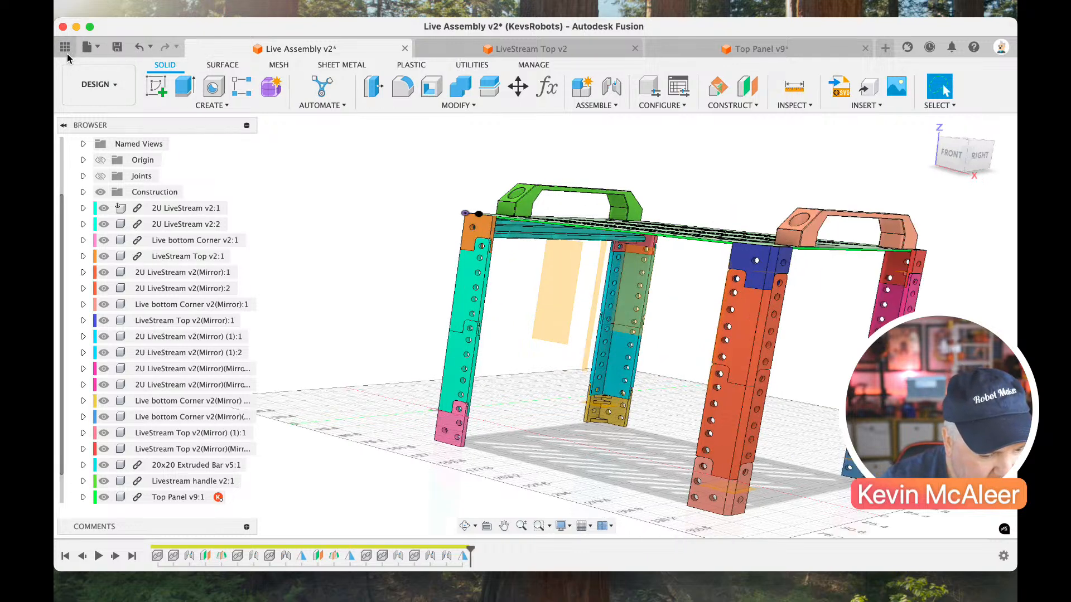
left_click(65, 49)
scroll(190, 349, "down", 5)
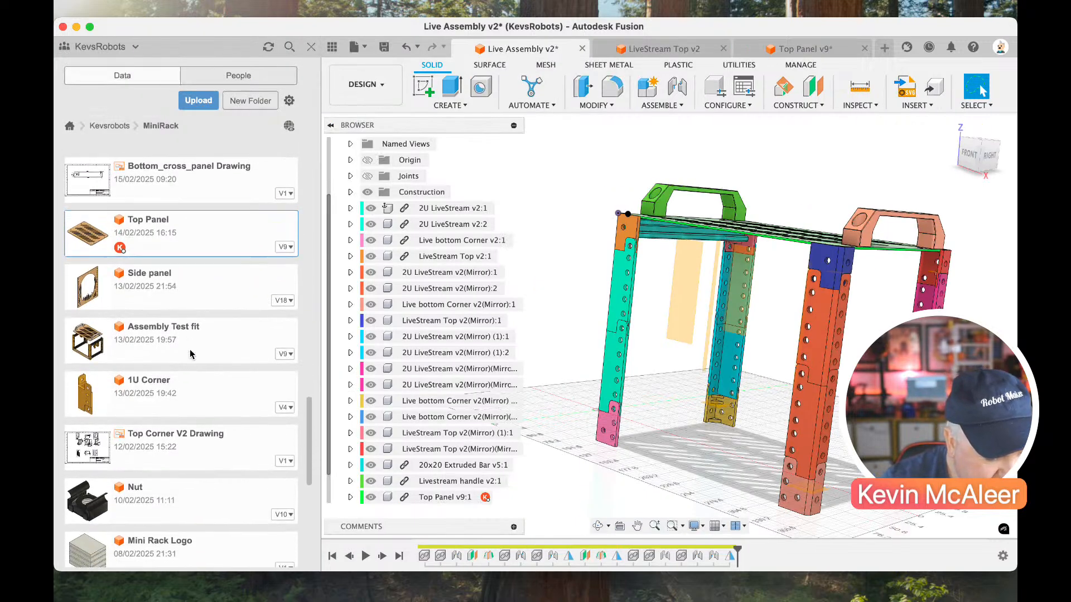
scroll(191, 353, "up", 15)
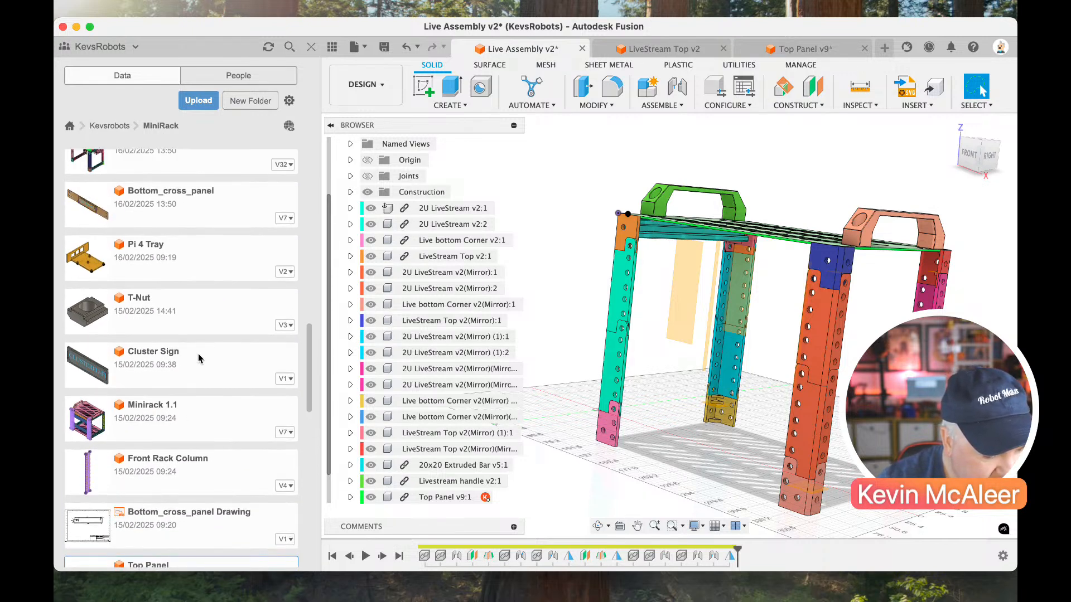
double_click(199, 358)
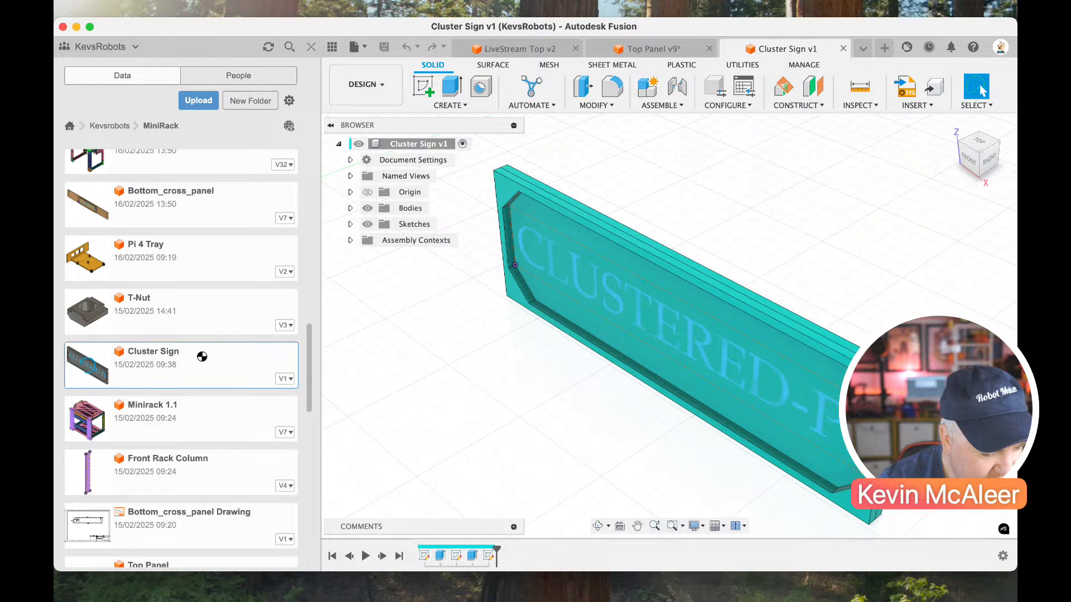
Open the Pi Cluster Panel design from the MiniRack project files and view the whole frame.
scroll(176, 319, "up", 20)
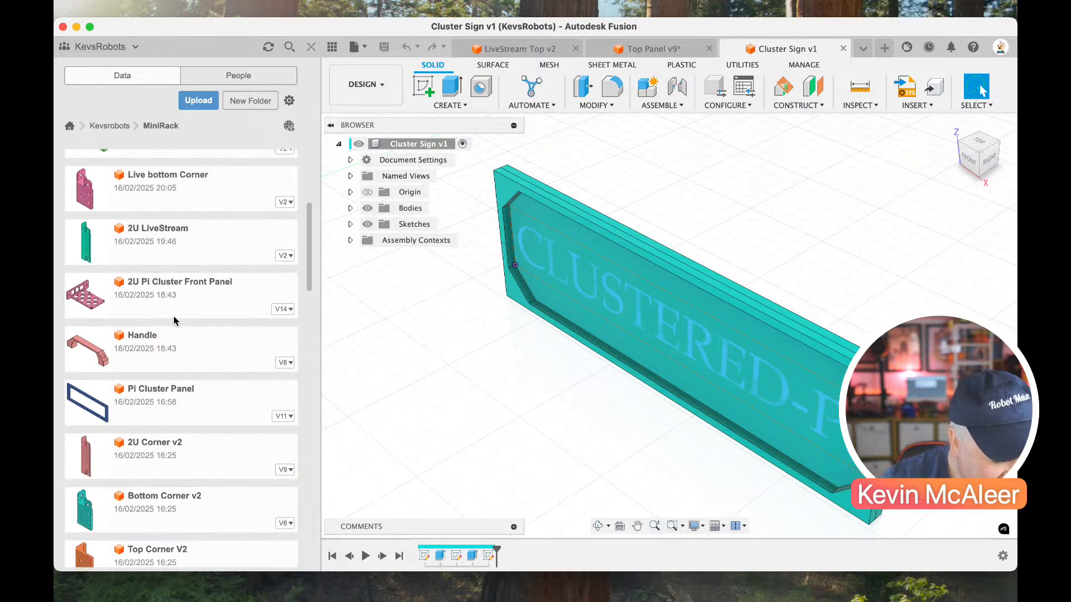
double_click(189, 402)
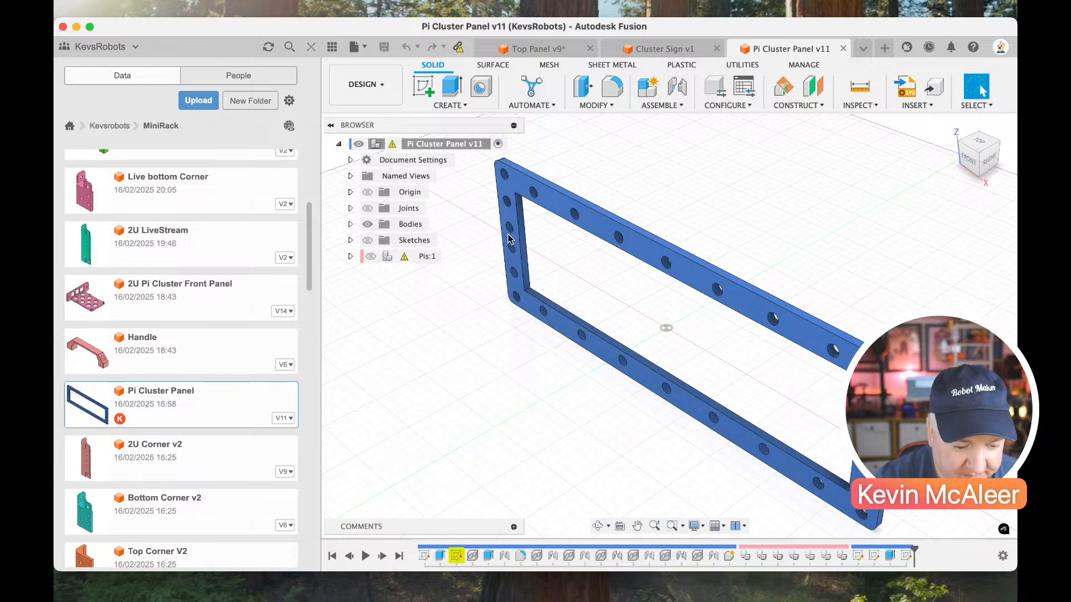
scroll(509, 231, "right", 1)
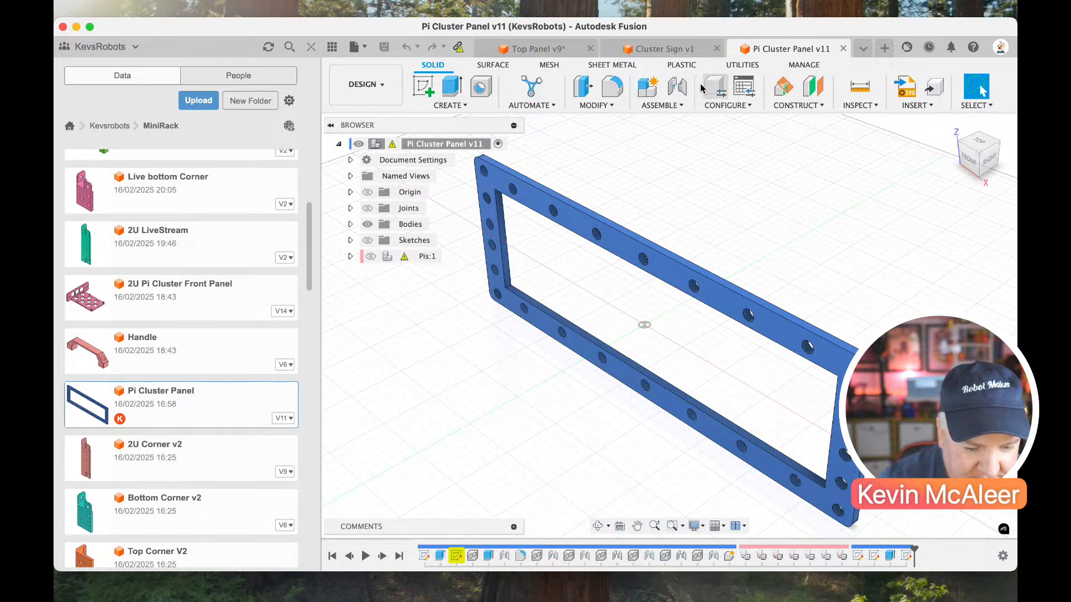
Find the clustered_pi_mini_rack assembly among the MiniRack project files and open it.
scroll(226, 221, "up", 5)
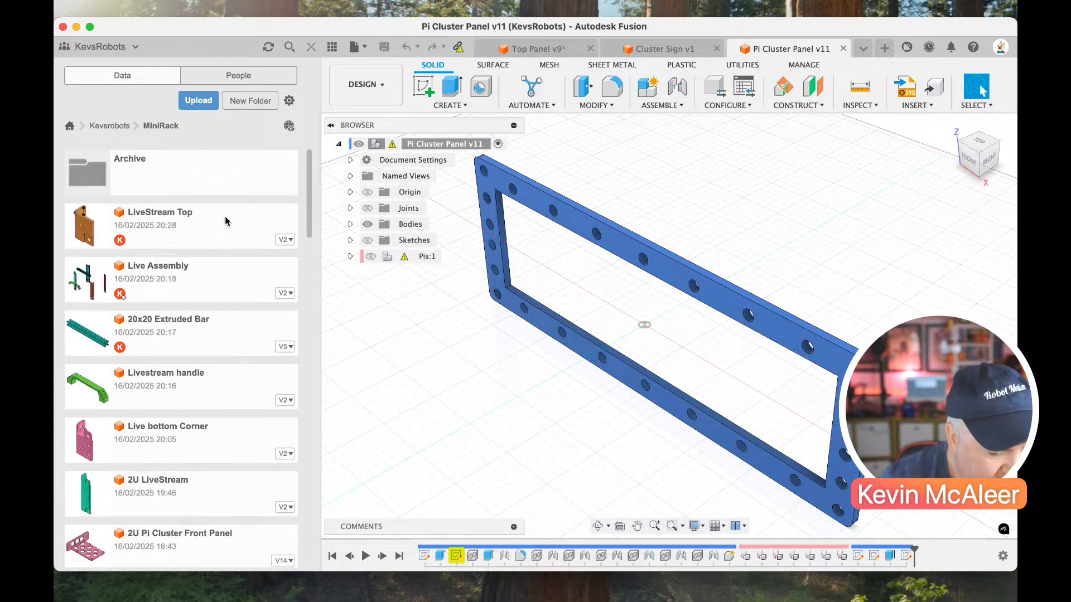
scroll(226, 221, "down", 15)
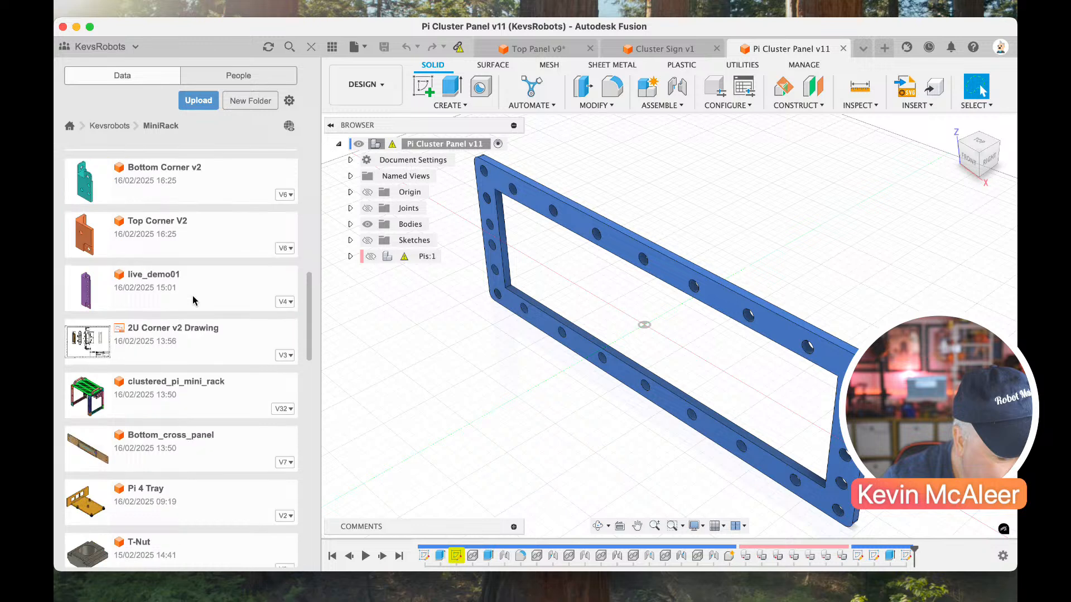
scroll(193, 298, "down", 3)
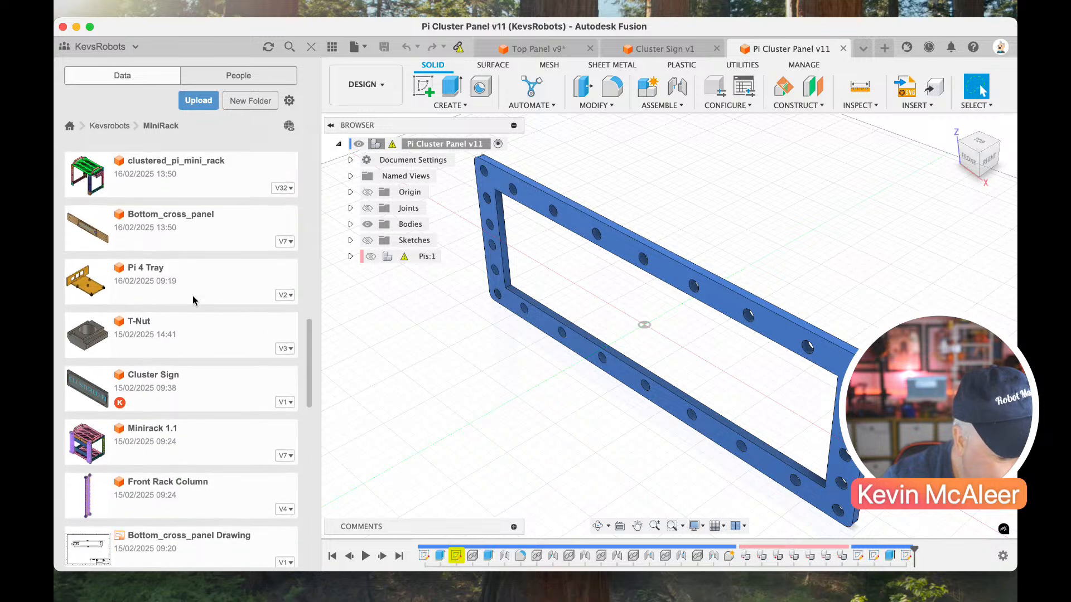
scroll(192, 300, "down", 1)
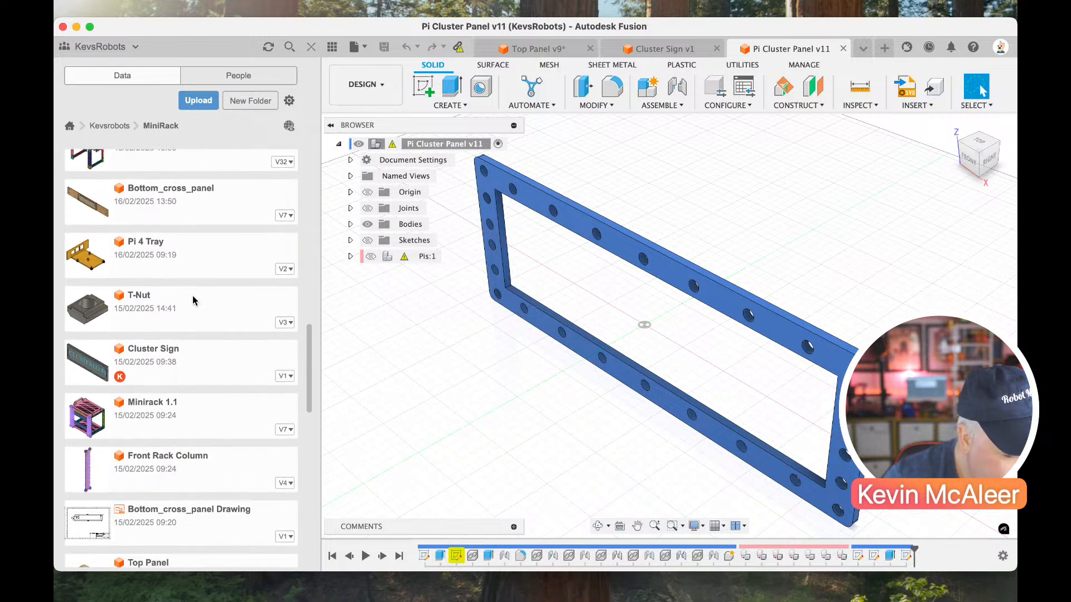
scroll(190, 262, "up", 3)
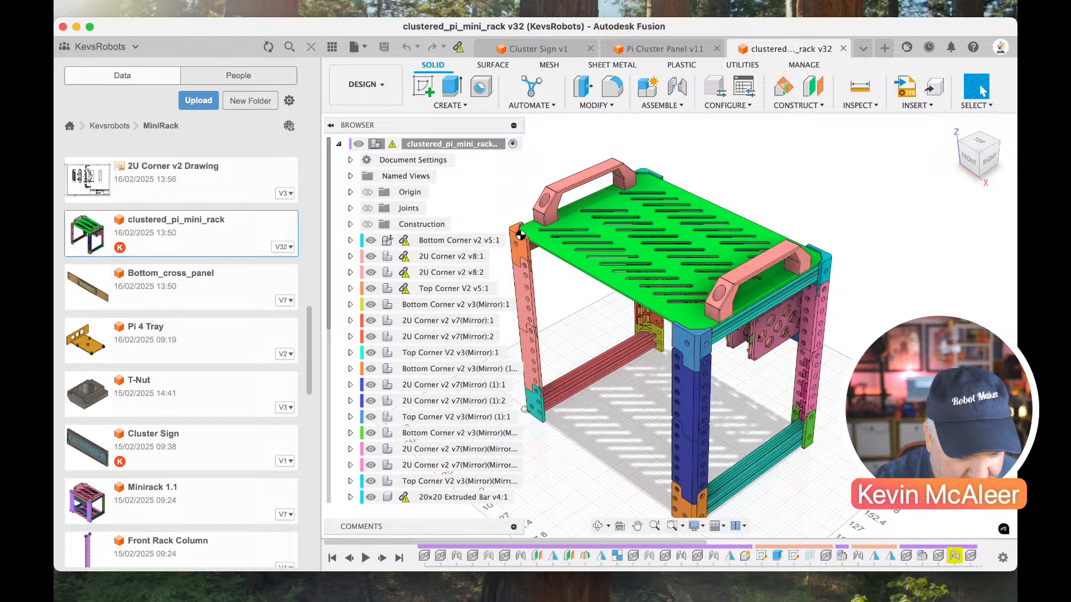
Examine the Pi trays and their cluster panel from the back of the finished rack, and hide the project file list.
left_click(999, 146)
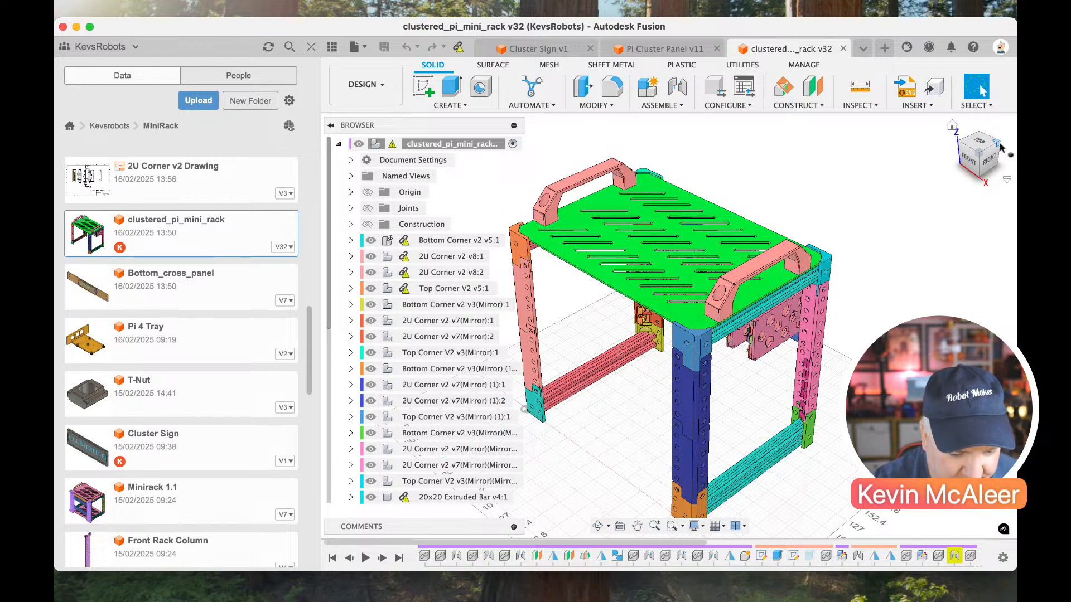
scroll(800, 310, "up", 6)
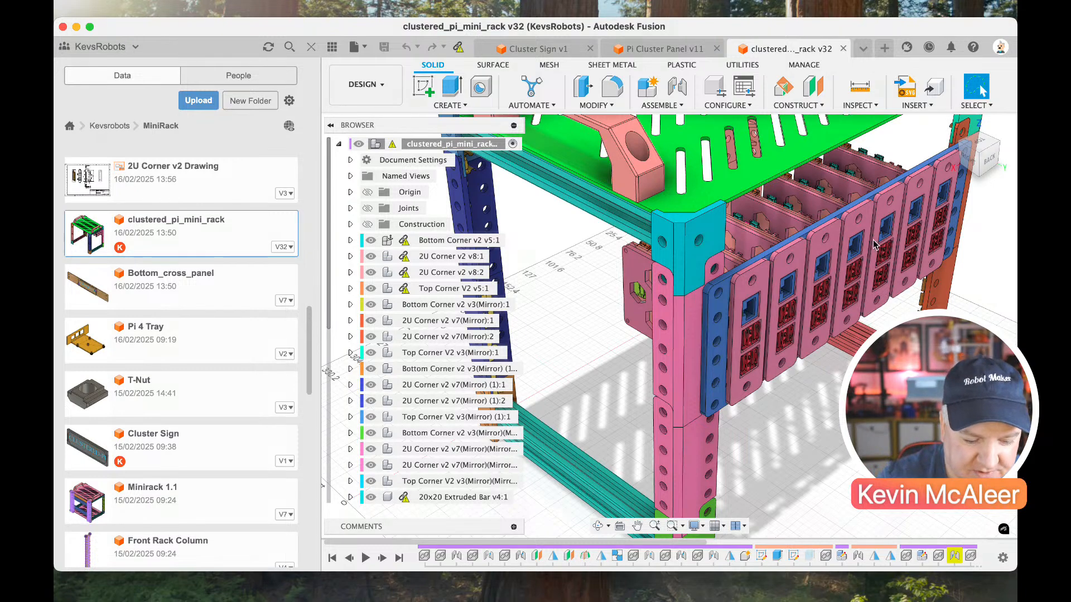
left_click_drag(997, 153, 883, 227)
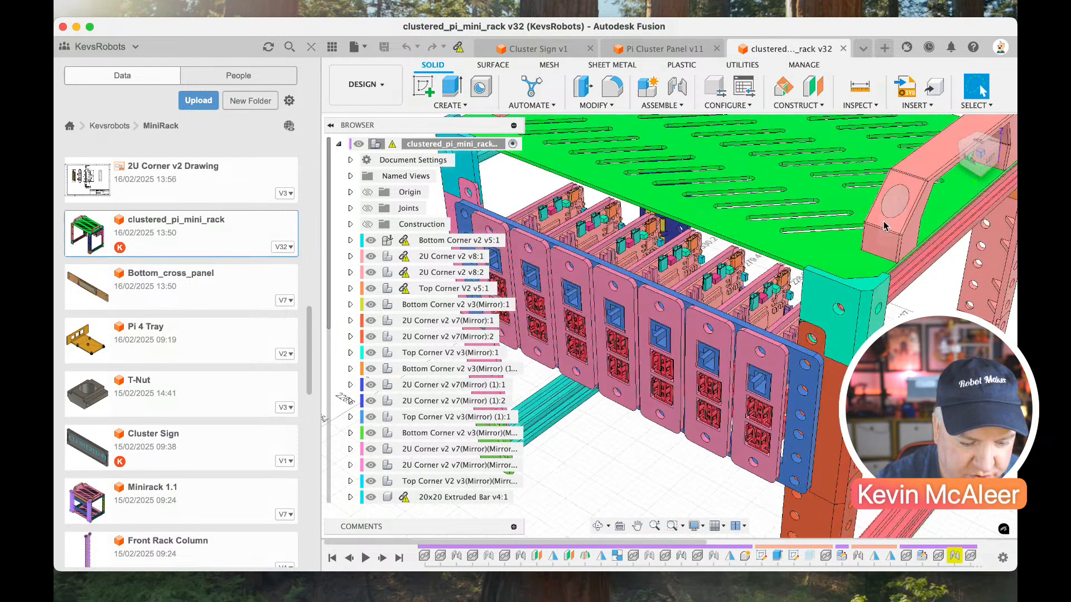
scroll(883, 227, "down", 6)
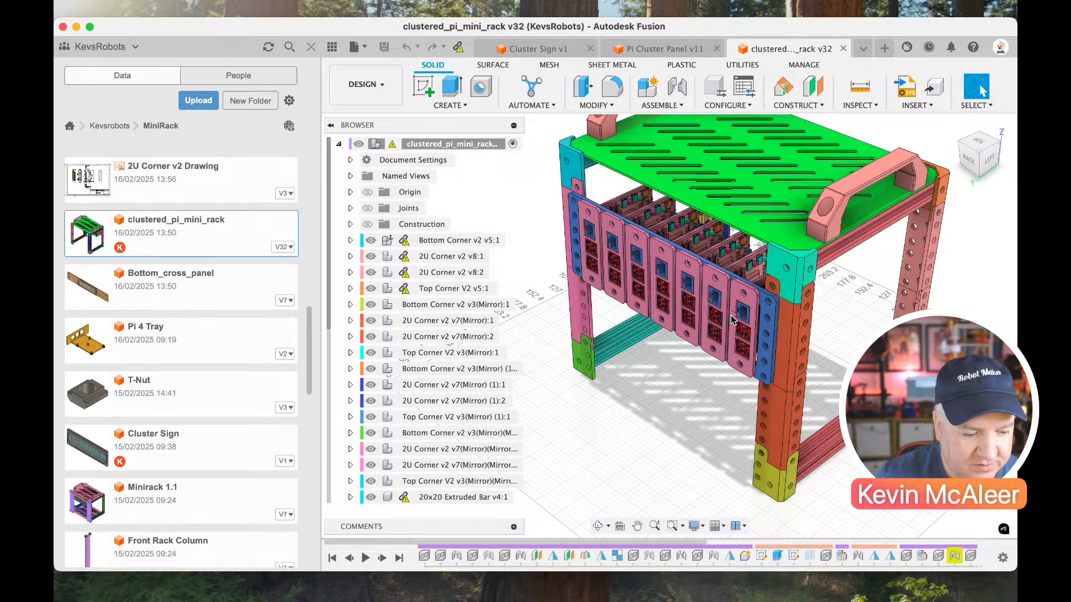
left_click(311, 47)
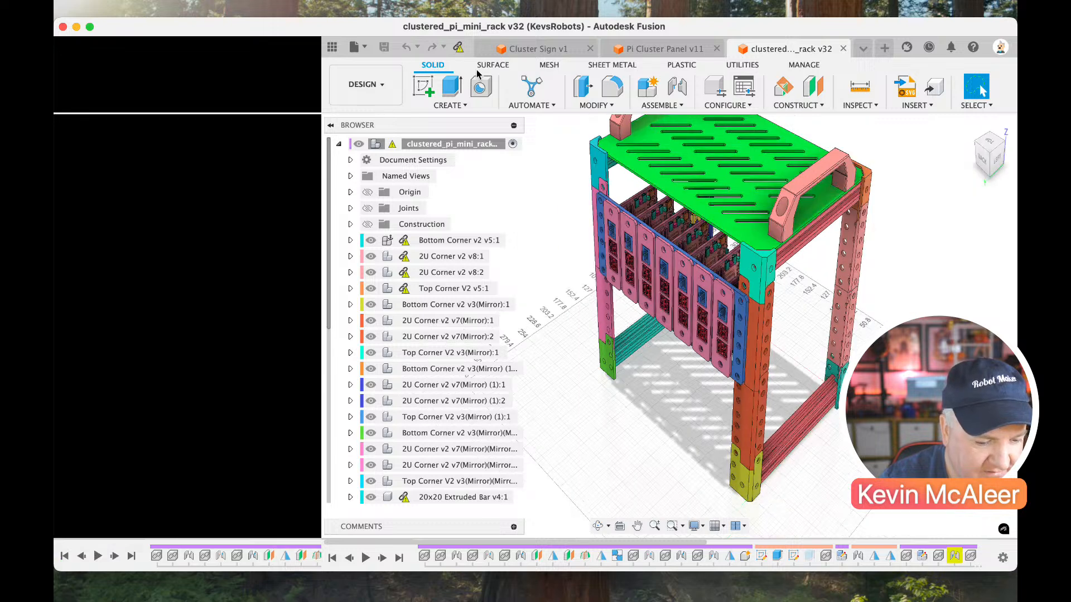